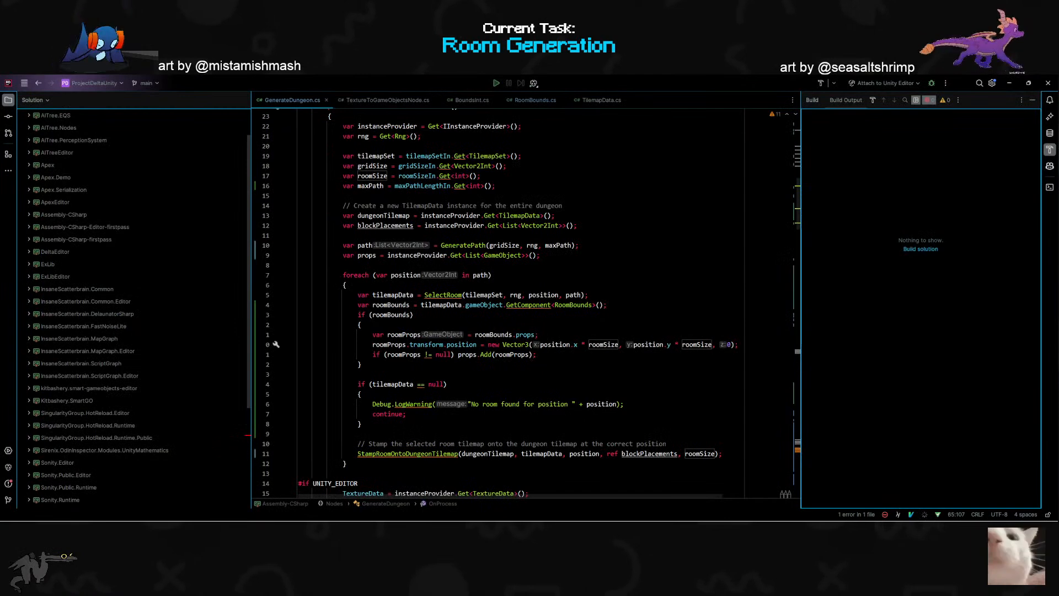
- Switch to Unity and check the transforms of the generated Props groups against their placement beside the dungeon
key(k)
key(k)
key(k)
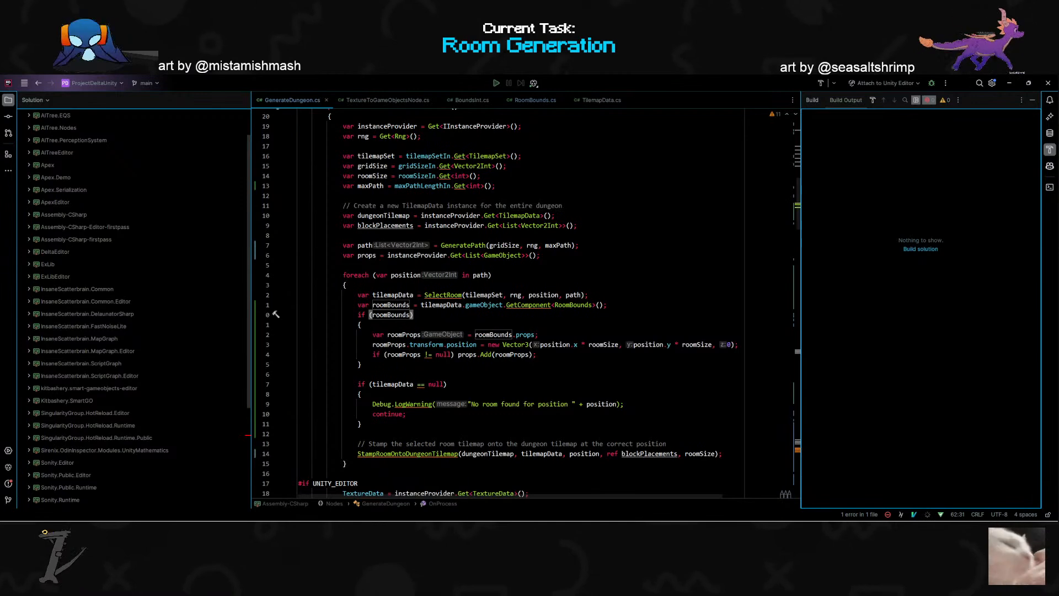
key(alt+Tab)
right_drag(482, 268, 395, 317)
key(w)
scroll(419, 301, up, 3)
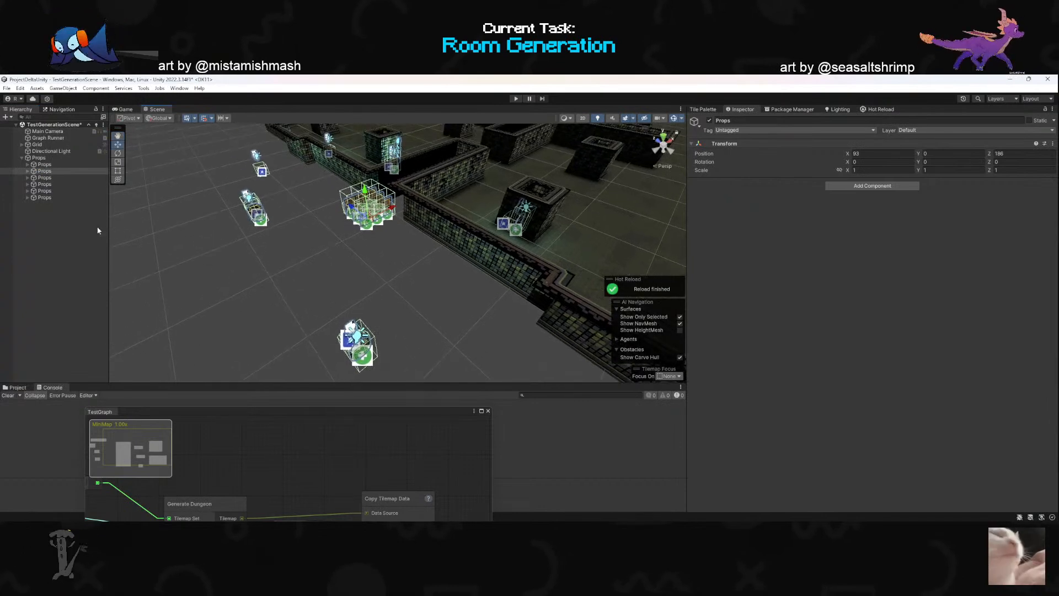
click(74, 164)
click(72, 171)
click(73, 186)
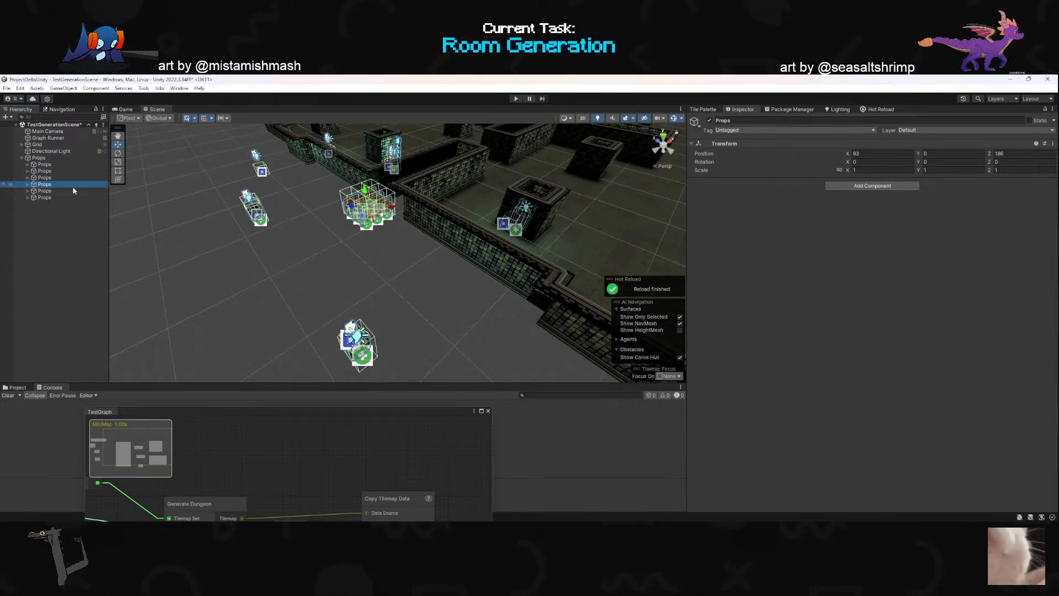
click(74, 209)
click(66, 199)
click(62, 191)
click(63, 184)
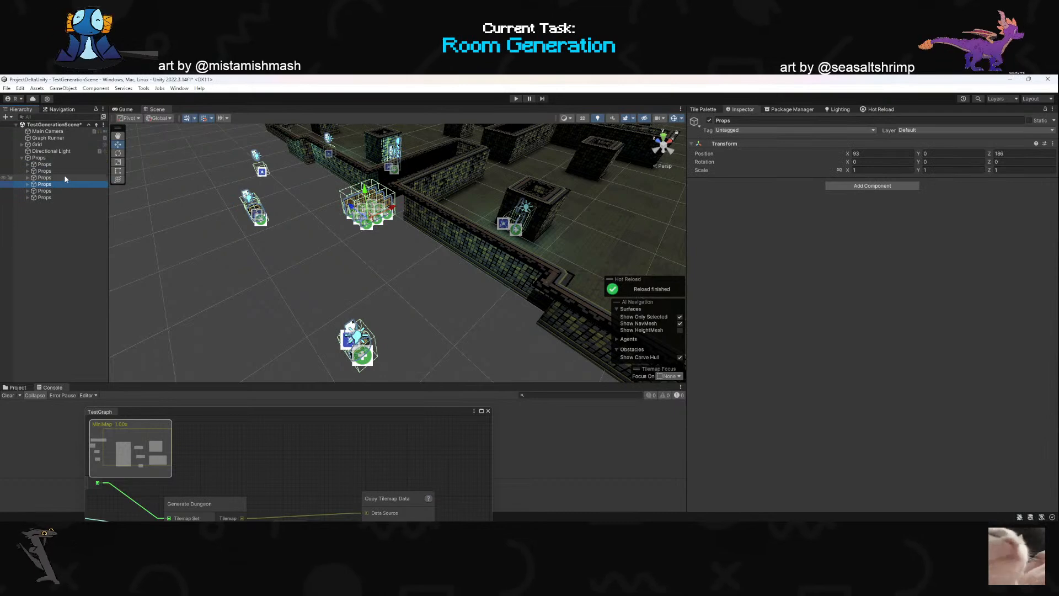
- In GenerateDungeon.cs, comment out the line assigning roomProps.transform.position, keeping the roomProps declaration active
key(alt+Tab)
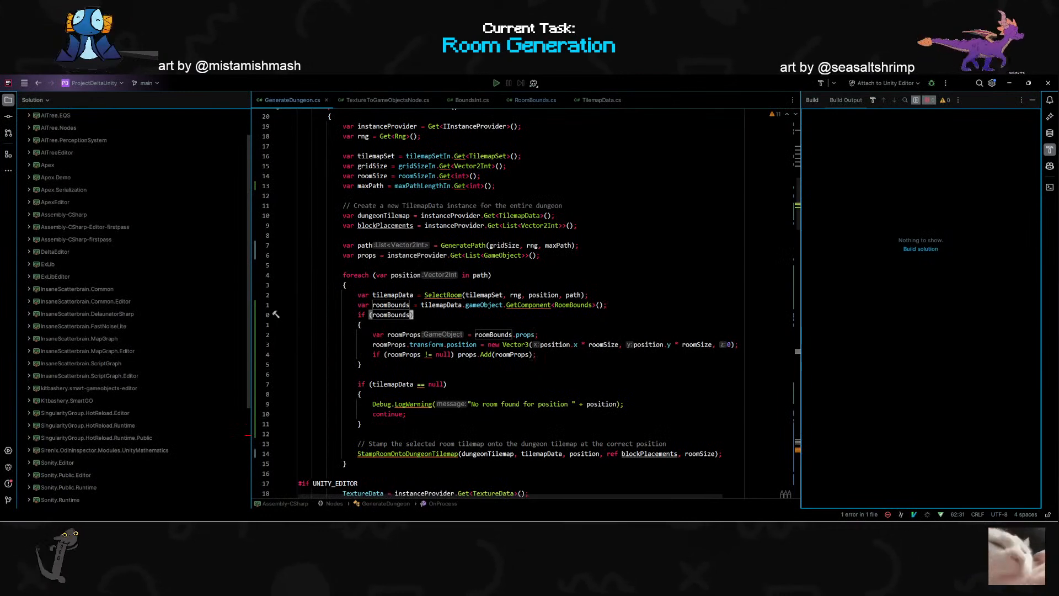
double_click(390, 345)
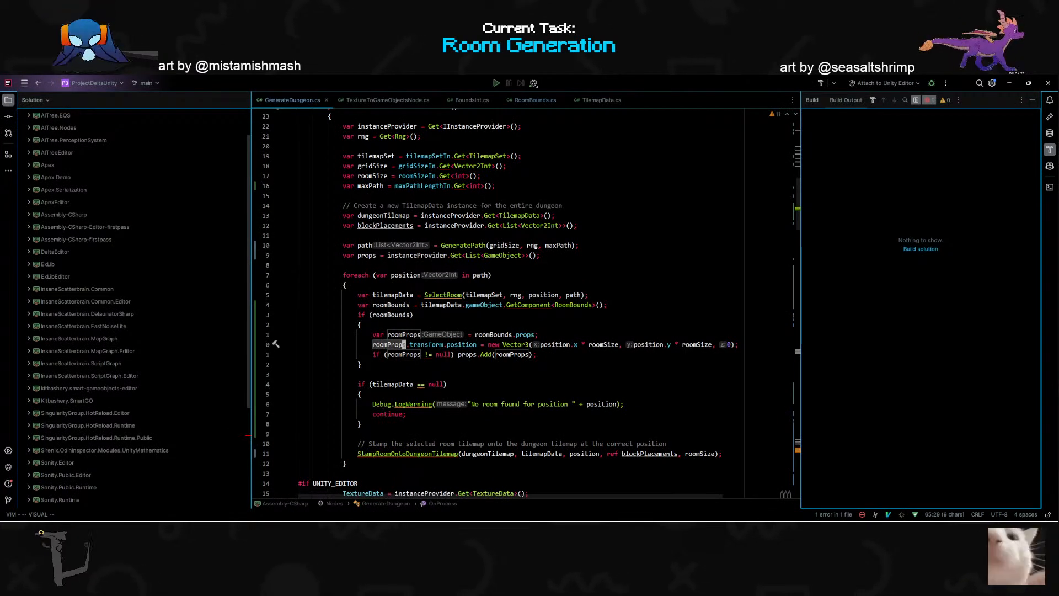
double_click(512, 355)
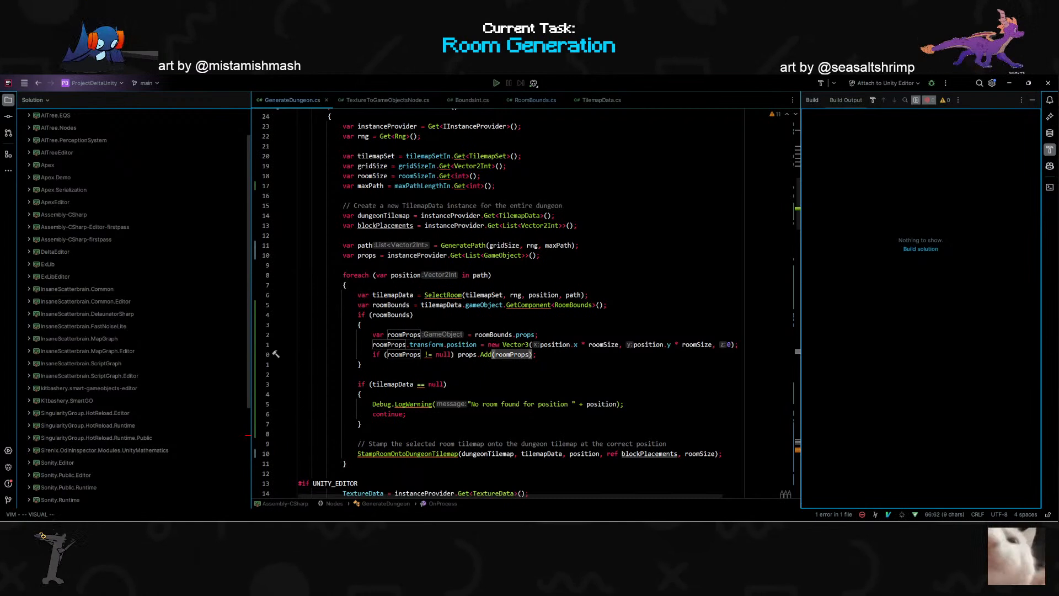
click(737, 344)
key(shift+v)
key(k)
key(ctrl+slash)
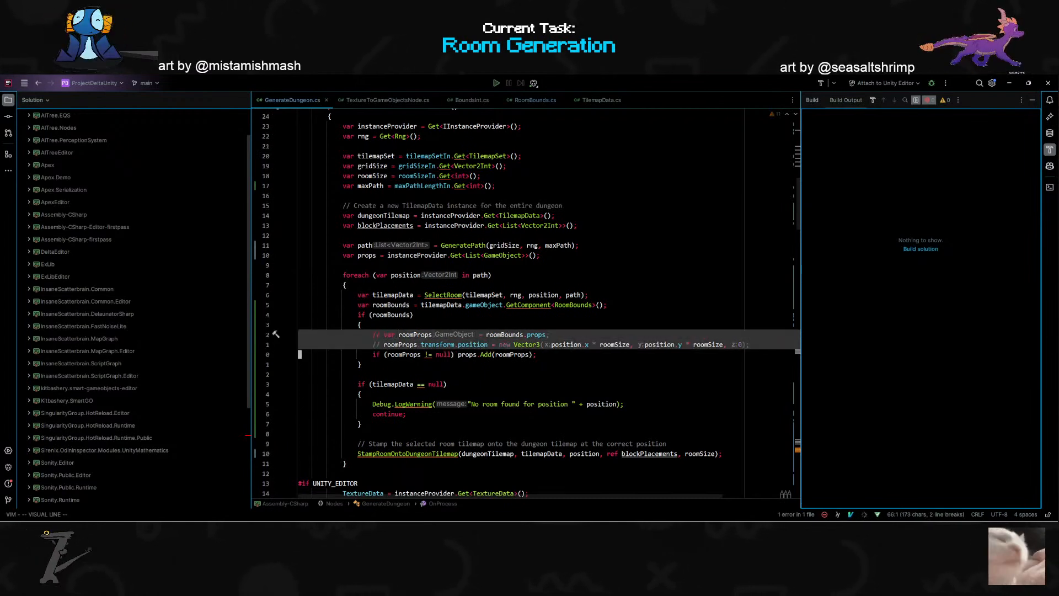
click(544, 352)
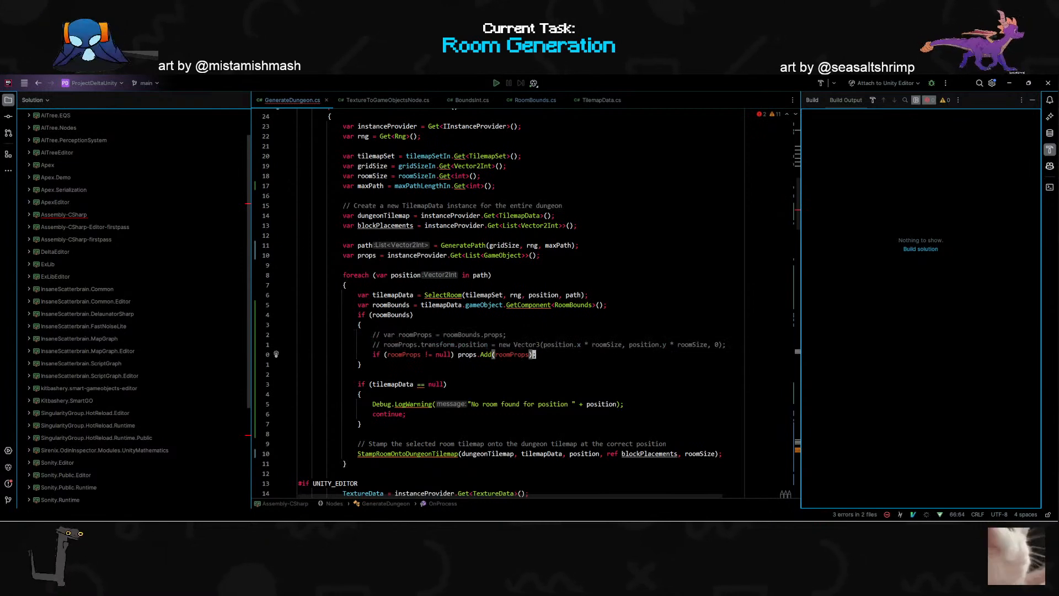
key(ctrl+slash)
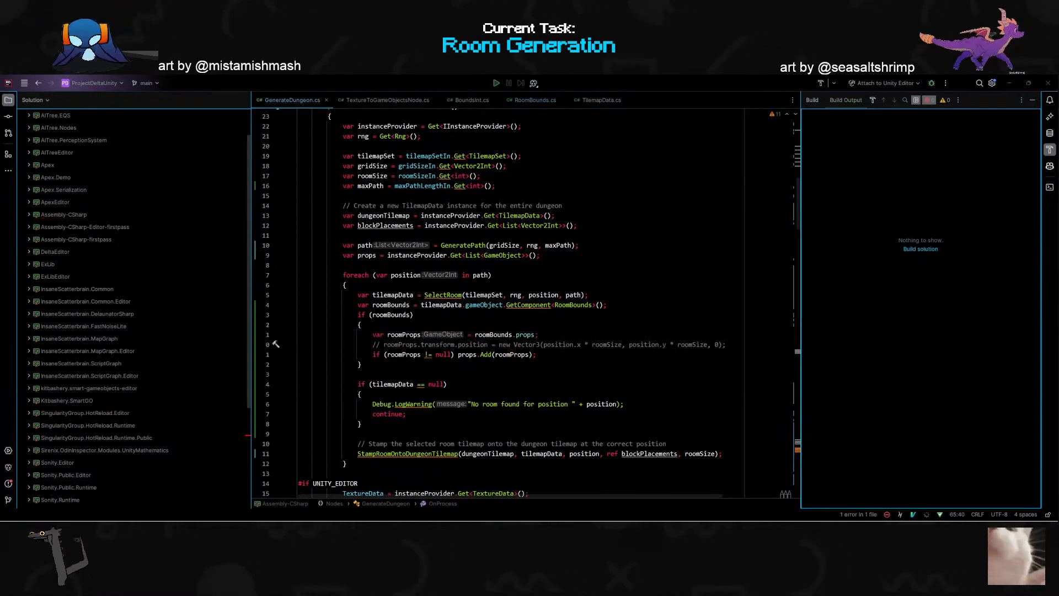
- Switch to Unity and run the map graph from the Graph Runner object
key(alt+Tab)
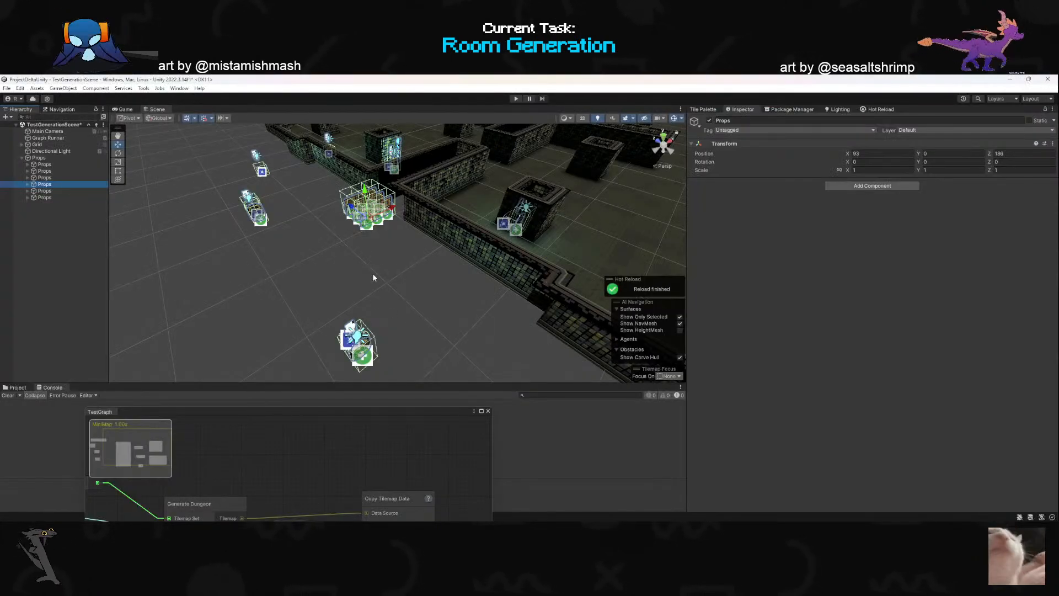
click(48, 138)
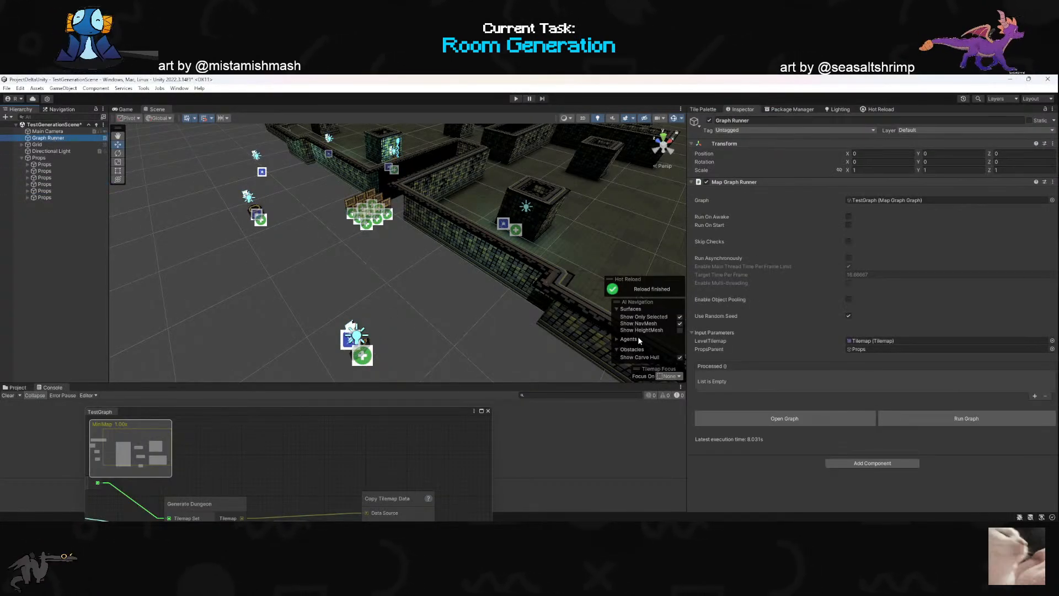
click(910, 418)
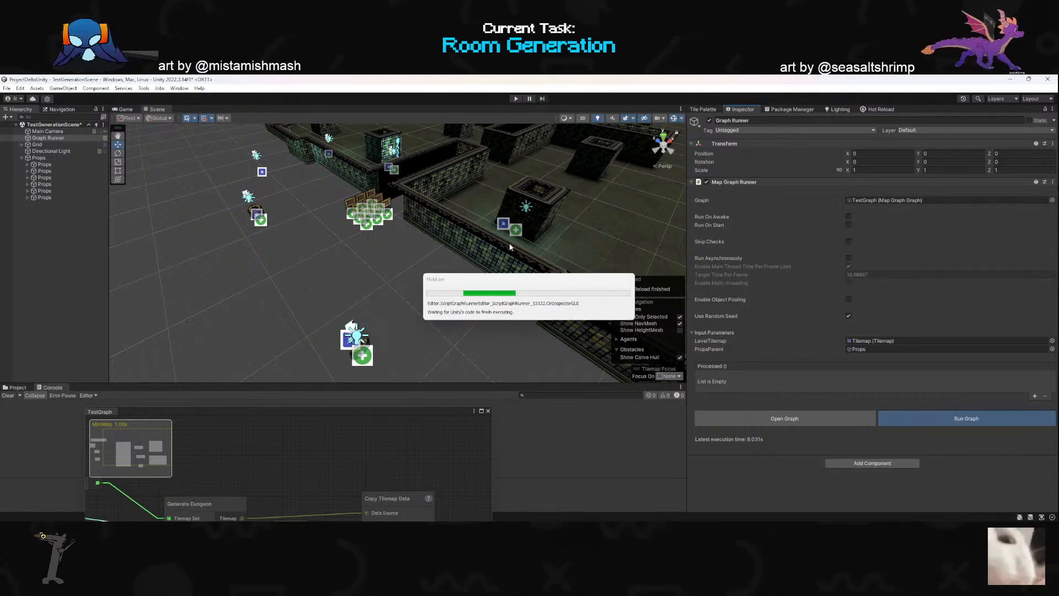
- Examine where the generated props sit in the scene and review the Replace GameObject Children node in TestGraph
right_drag(453, 298, 363, 274)
key(s)
key(d)
scroll(413, 274, up, 3)
key(w)
click(52, 165)
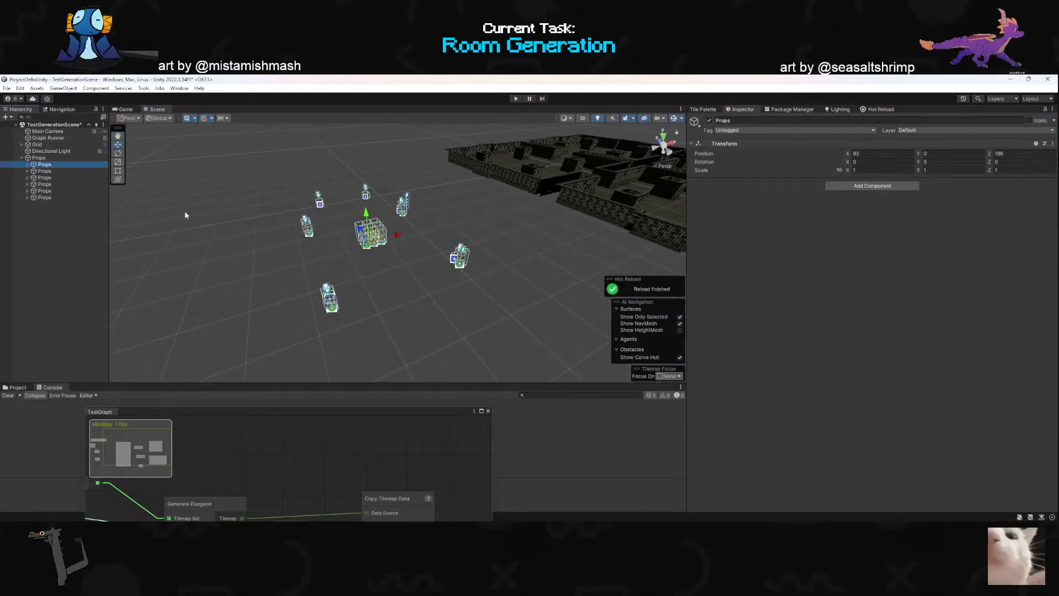
drag(327, 408, 356, 204)
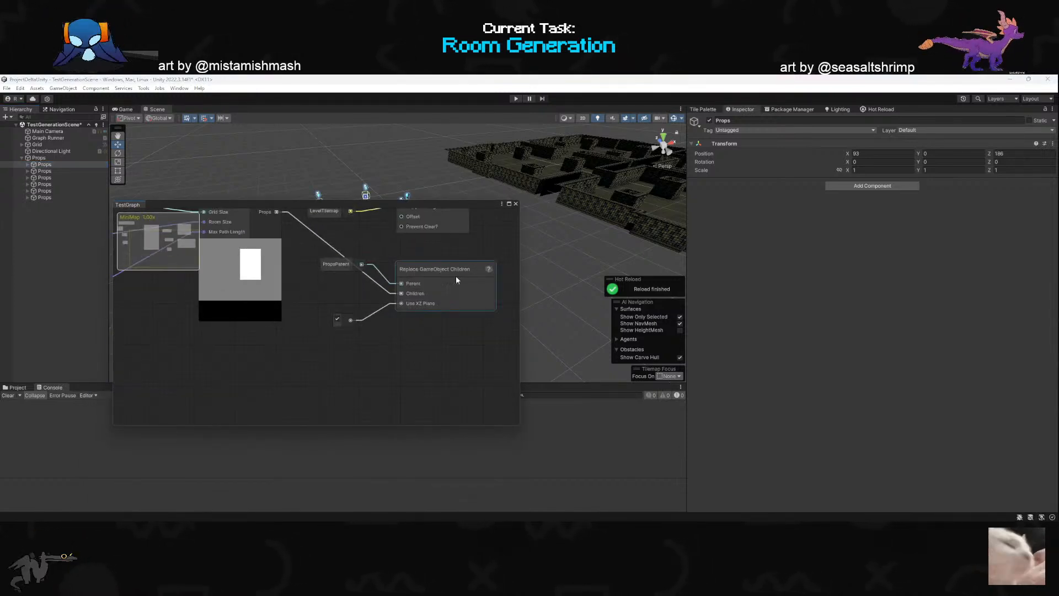
scroll(453, 276, down, 3)
scroll(474, 254, up, 3)
drag(322, 208, 285, 423)
- Delete all generated children of the Props object and rerun the map graph from the Graph Runner
click(59, 197)
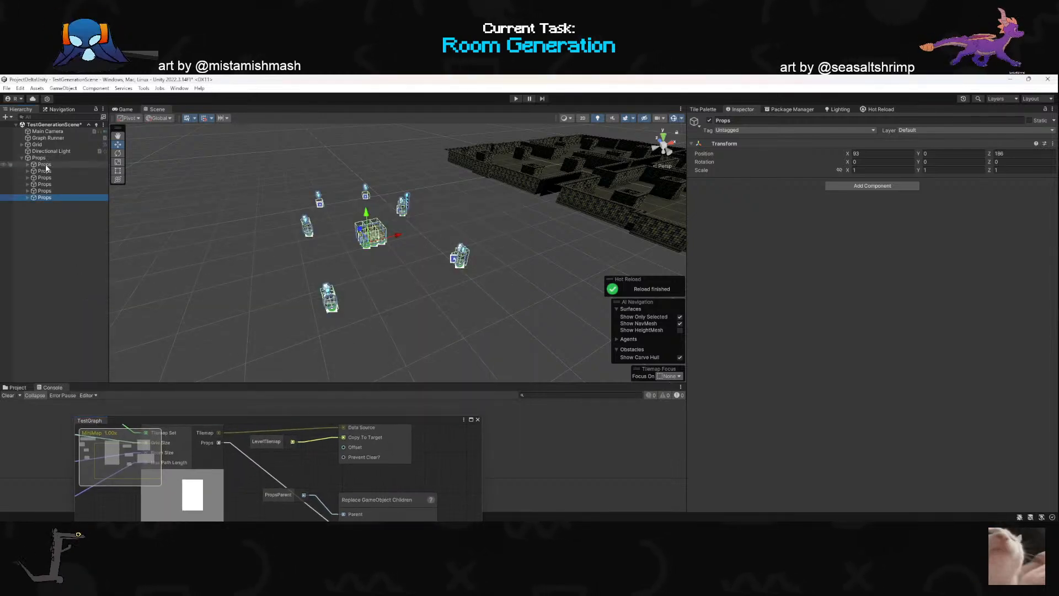
shift+click(45, 165)
key(Delete)
click(41, 139)
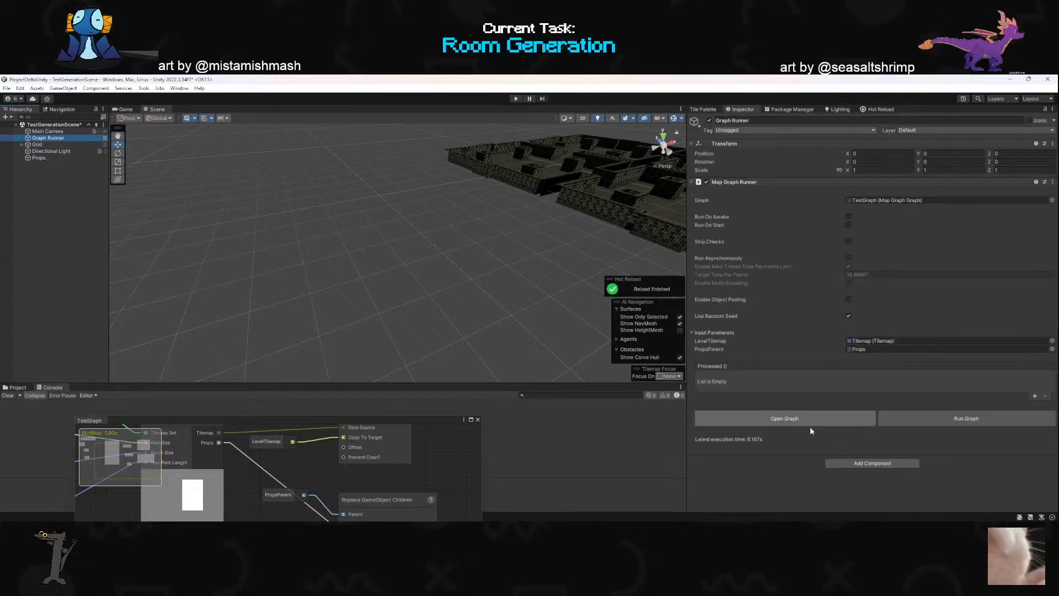
click(915, 422)
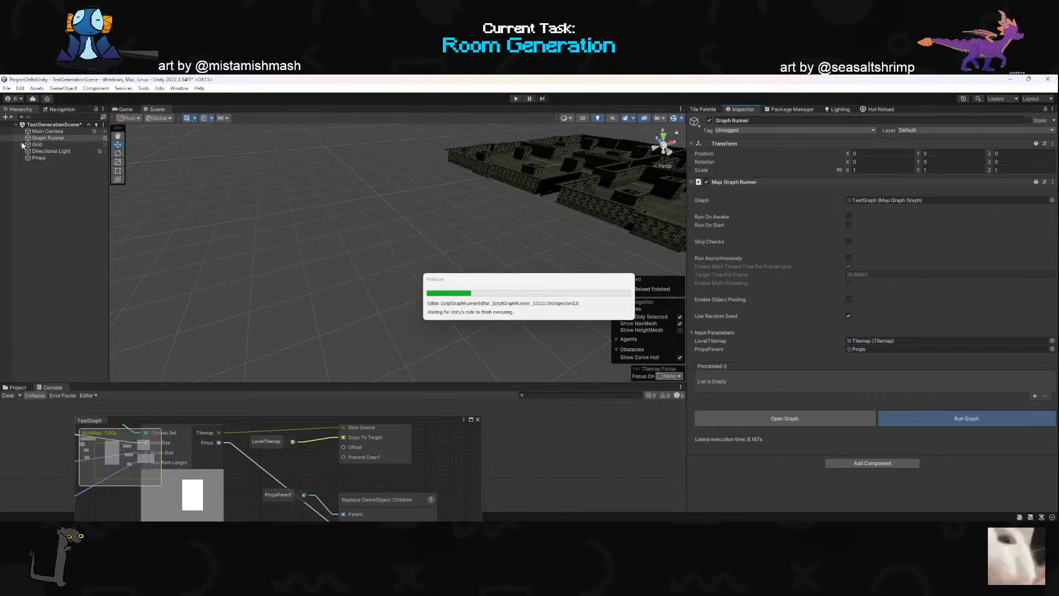
- Inspect the first regenerated Props group's placement relative to the dungeon rooms and glance back at the positioning code
click(22, 145)
click(45, 164)
right_drag(277, 235, 353, 262)
key(w)
scroll(283, 234, up, 3)
key(w)
scroll(426, 219, up, 3)
key(s)
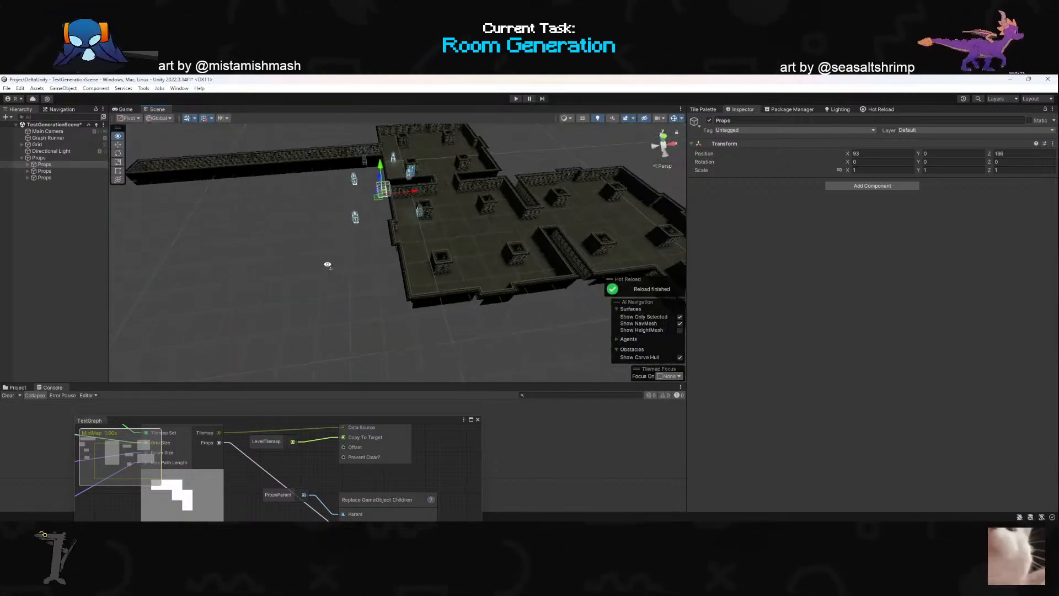
key(alt+Tab)
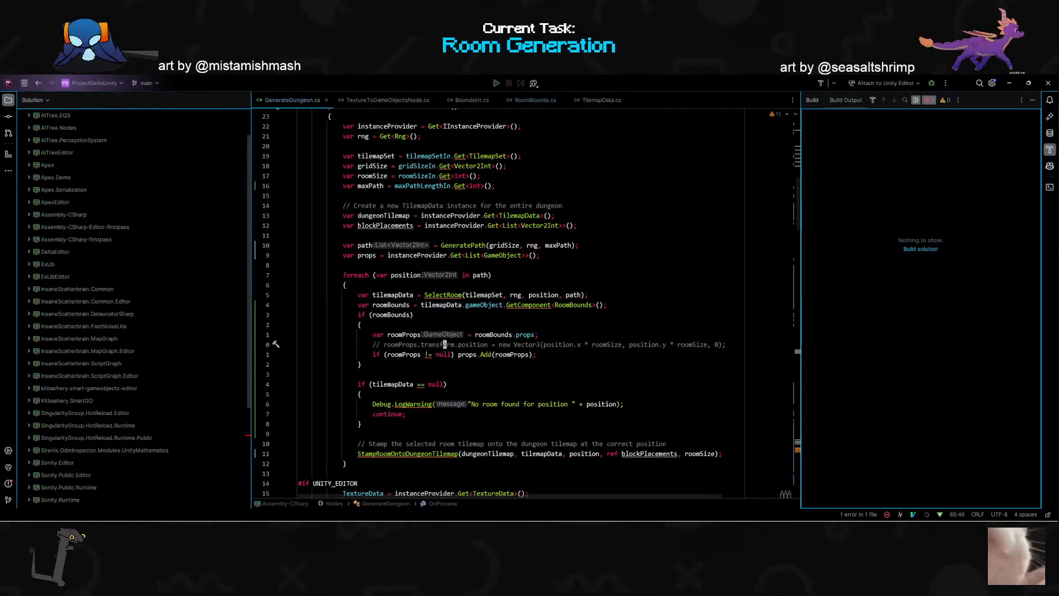
key(alt+Tab)
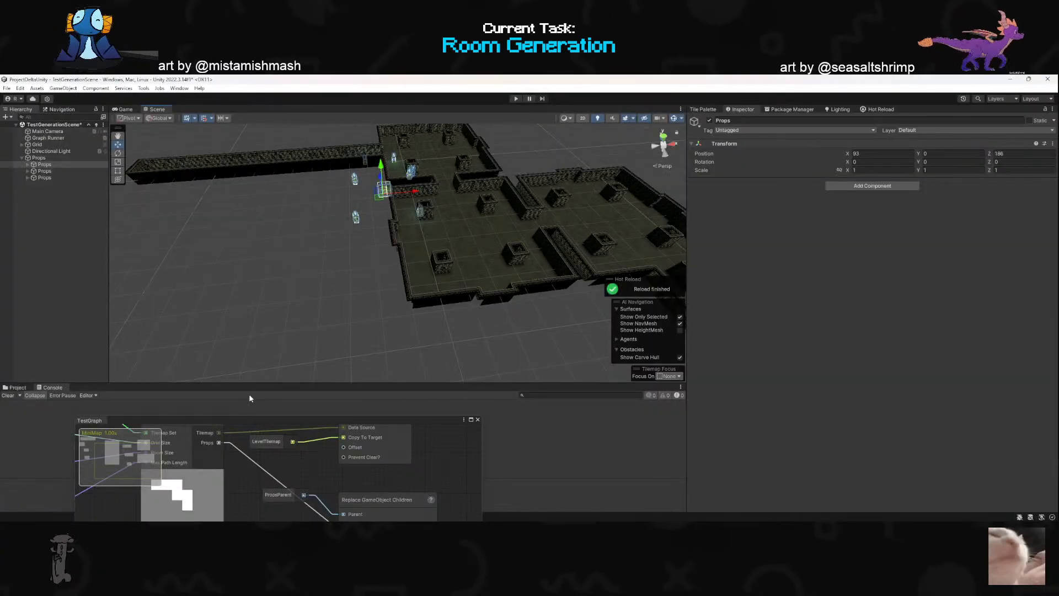
- Move the TestGraph window aside and compare the transforms of the three generated Props groups
drag(248, 423, 268, 461)
click(52, 158)
click(54, 163)
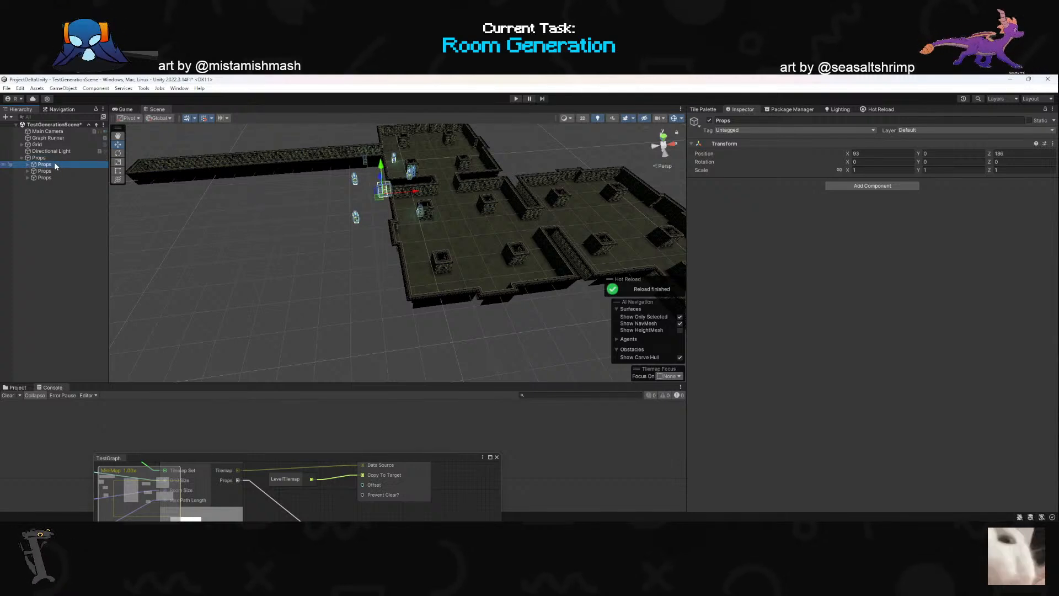
click(54, 171)
click(52, 177)
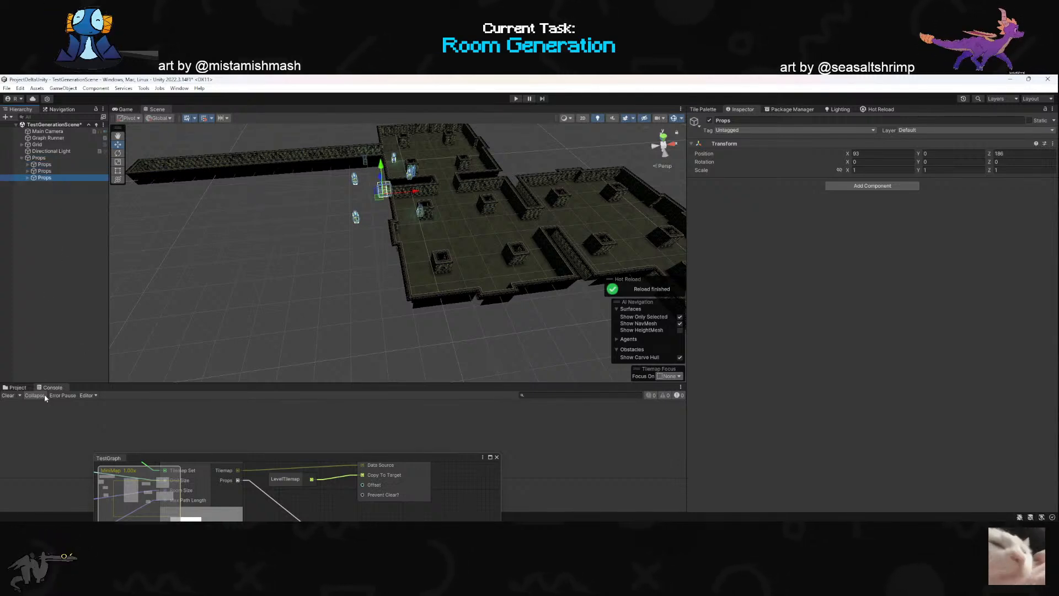
- Open the XRoomTileMap prefab from the Assets/Scenes/Sewers/Rooms/X folder
click(15, 386)
drag(413, 459, 413, 518)
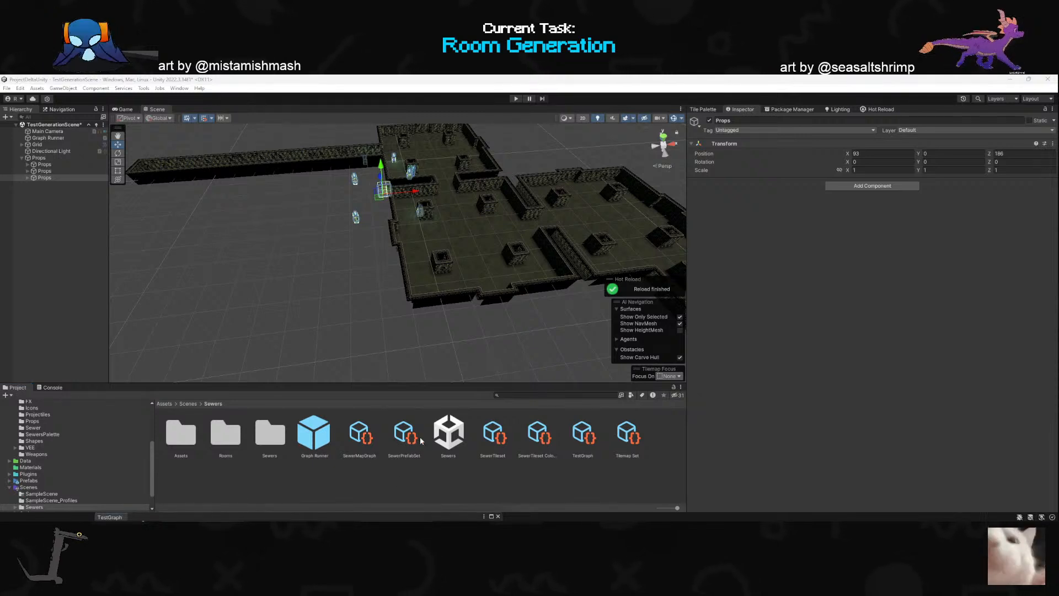
double_click(270, 433)
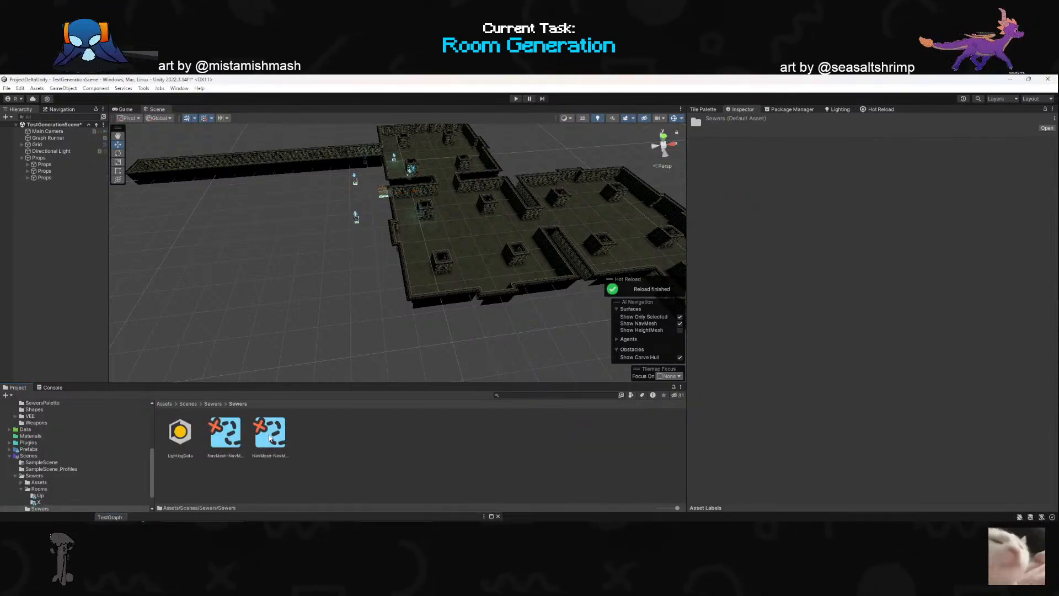
click(213, 404)
double_click(218, 436)
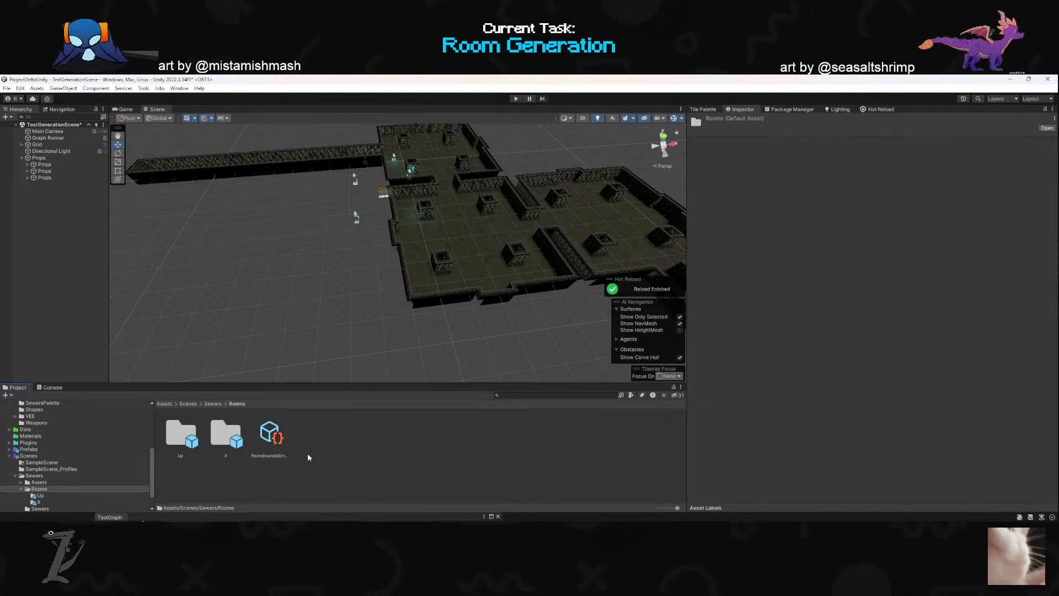
double_click(231, 441)
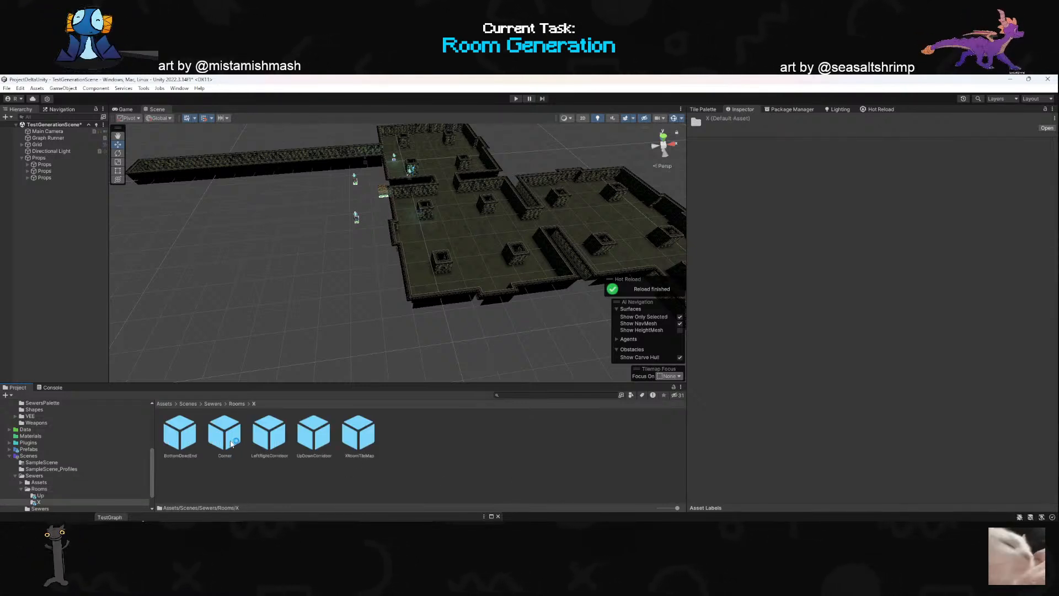
click(360, 439)
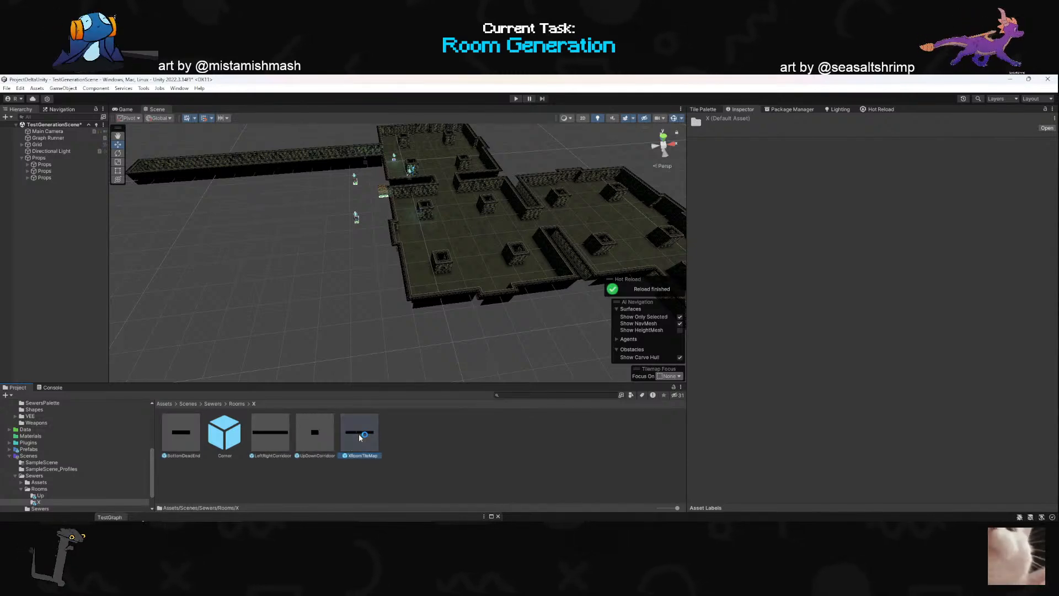
- Reset the Transform of the Props object inside the XRoomTileMap prefab and check its placement in the room
click(41, 142)
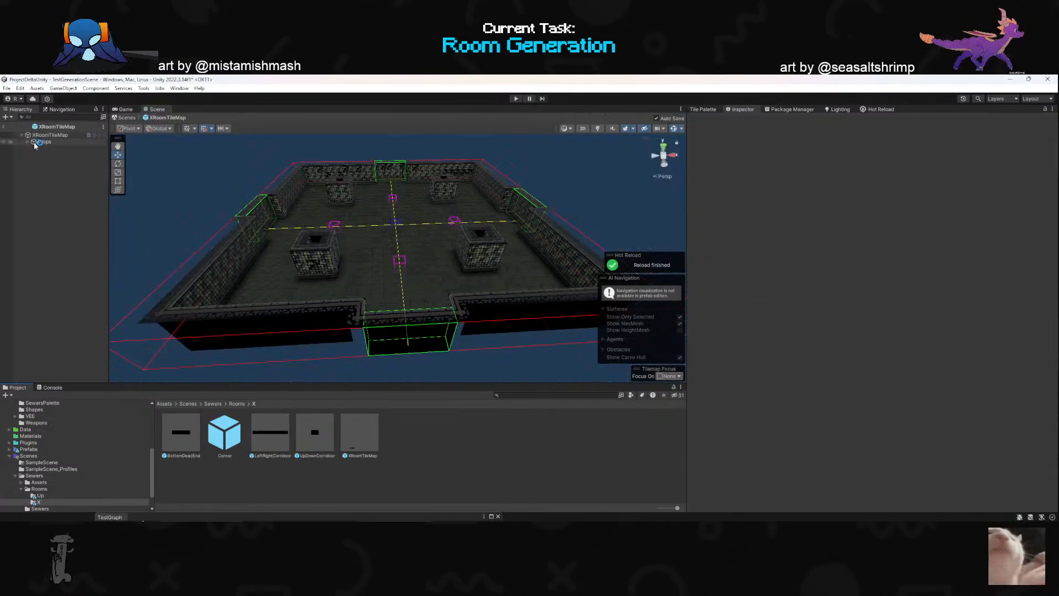
right_drag(373, 264, 291, 322)
key(f)
right_click(777, 145)
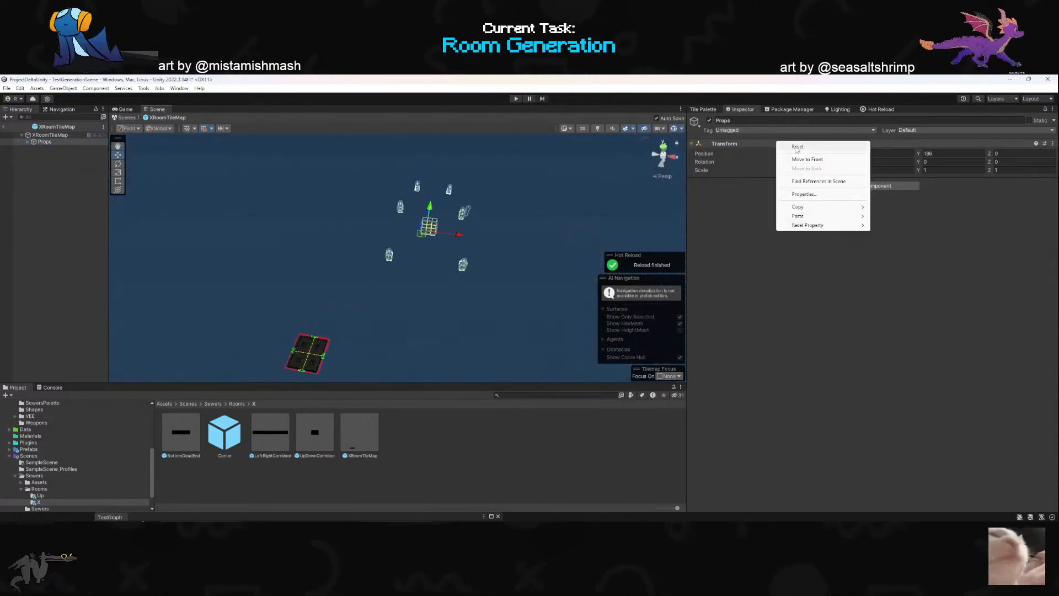
click(794, 148)
key(f)
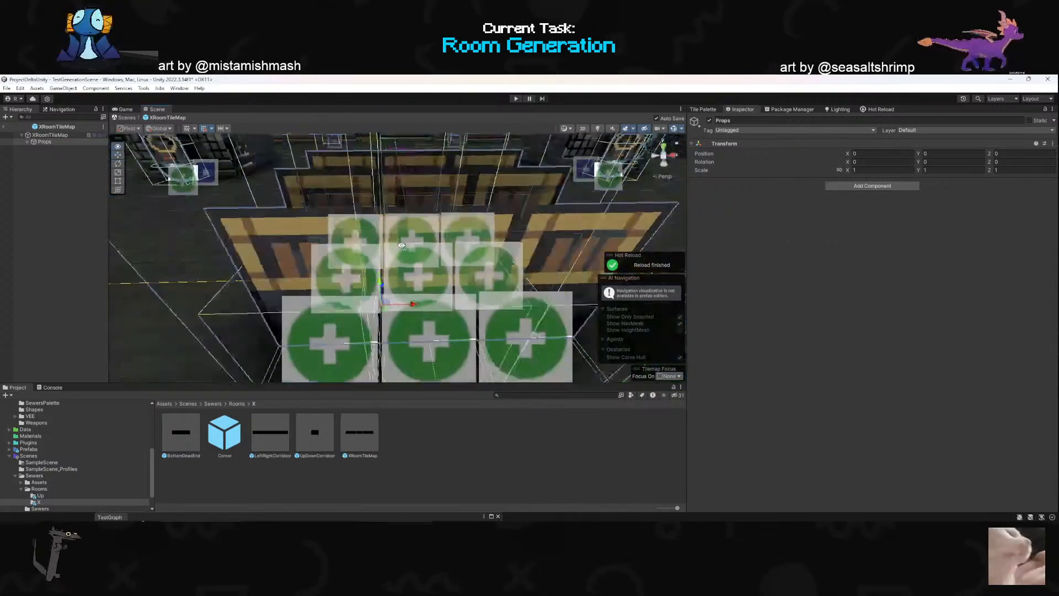
key(s)
right_drag(402, 245, 410, 276)
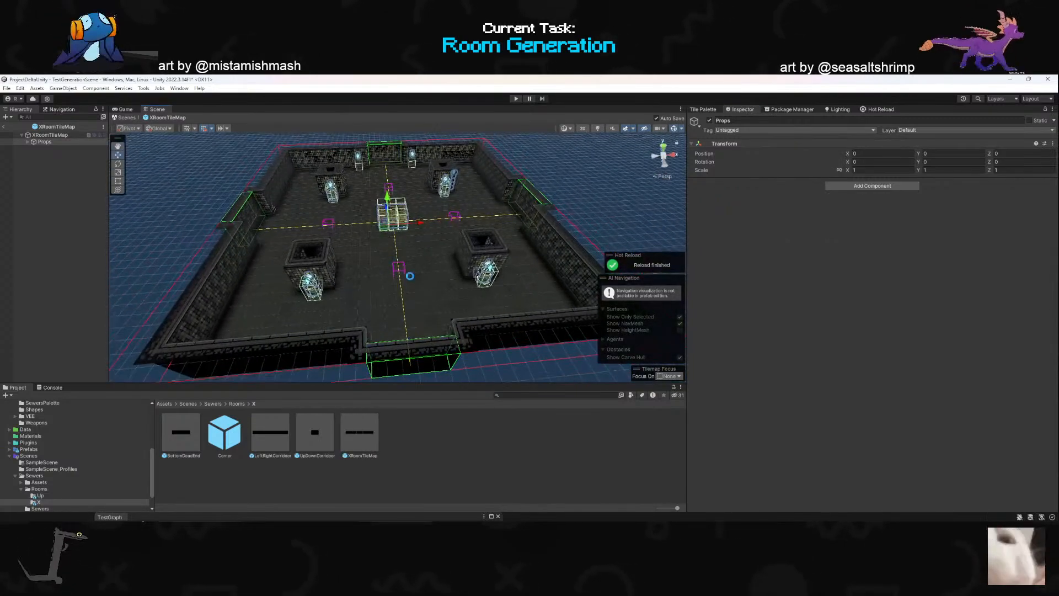
- Leave the prefab, return to TestGenerationScene and select the parent Props object
click(4, 127)
mouse_move(419, 242)
right_down()
mouse_move(407, 231)
mouse_move(408, 243)
right_up()
key(alt+Tab)
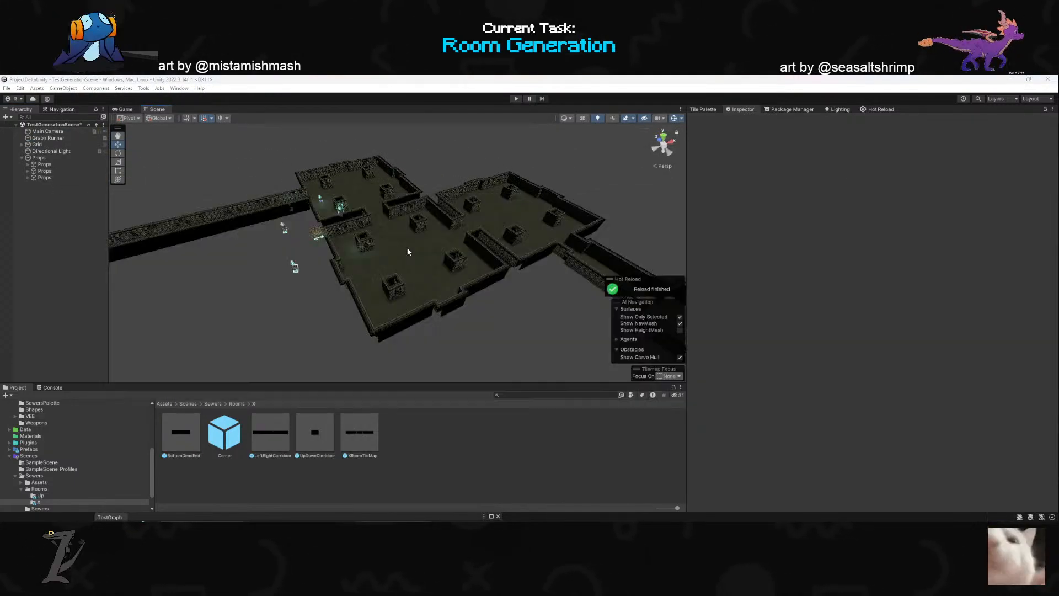
key(alt+Tab)
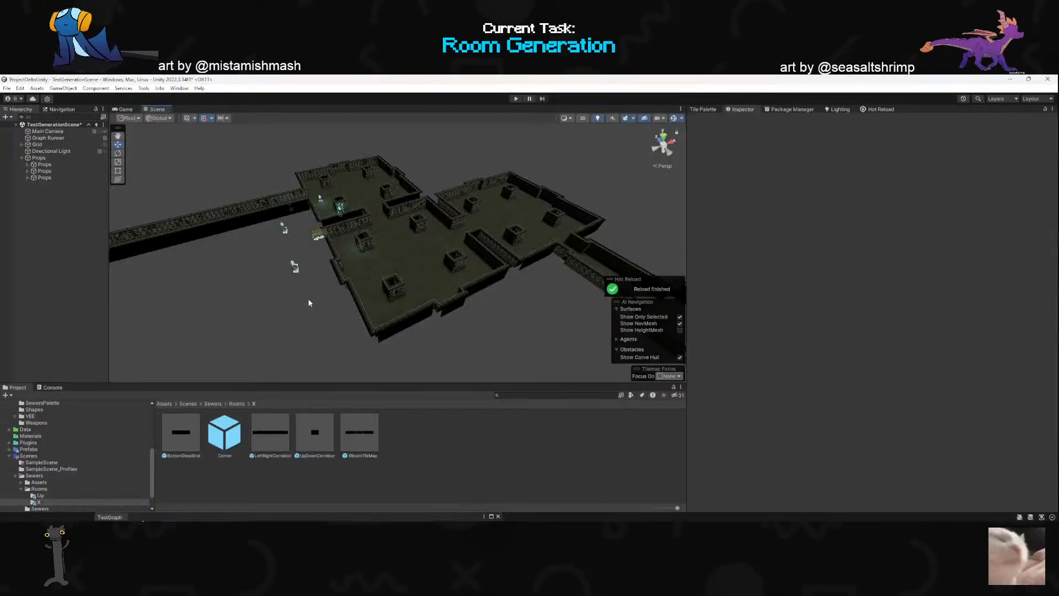
click(51, 158)
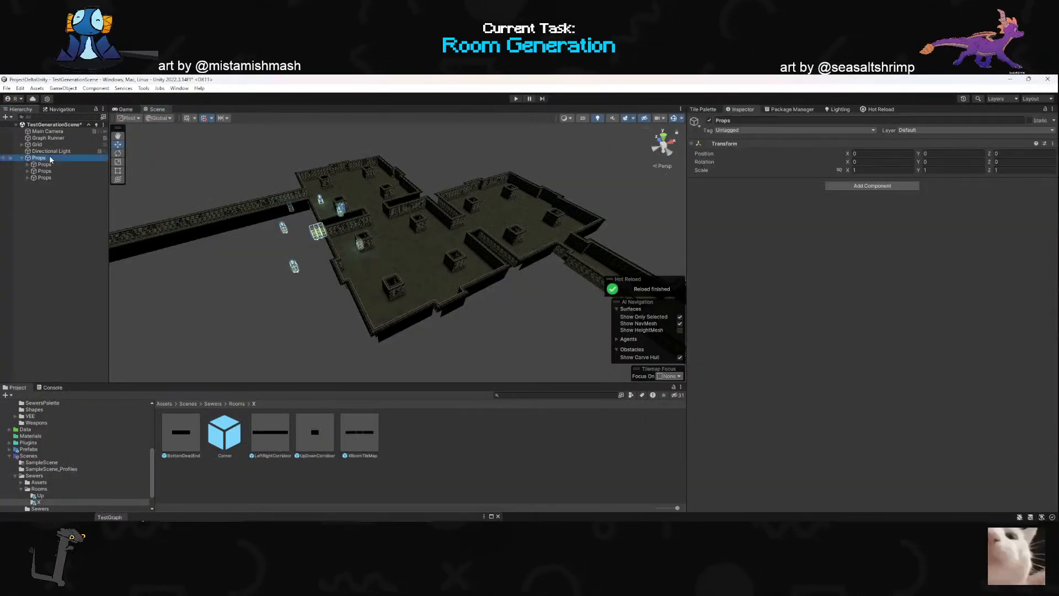
- Run the TestGraph dungeon generation from the Graph Runner object
click(47, 132)
click(48, 138)
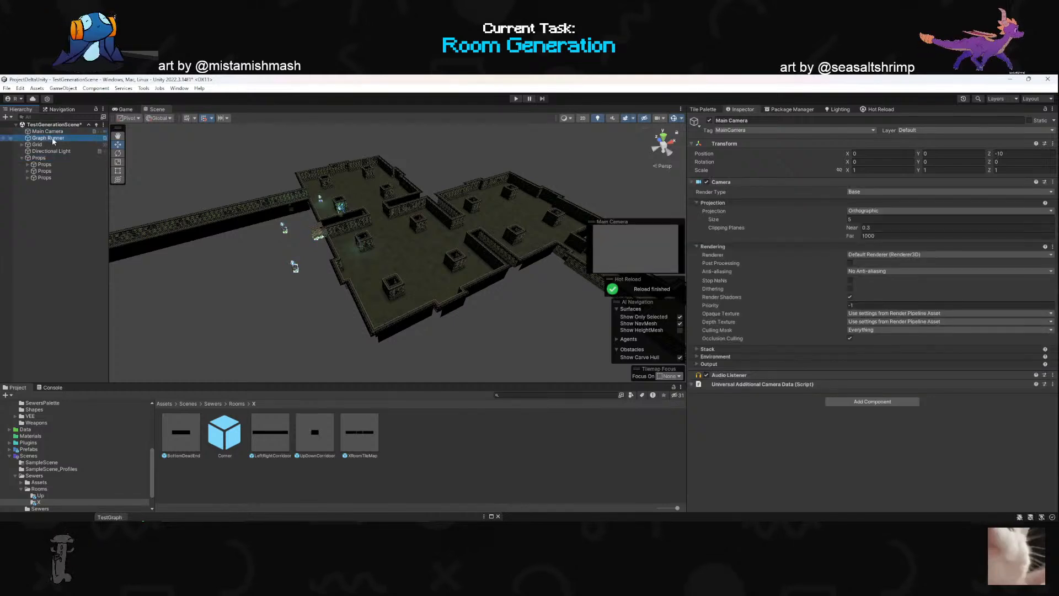
click(967, 418)
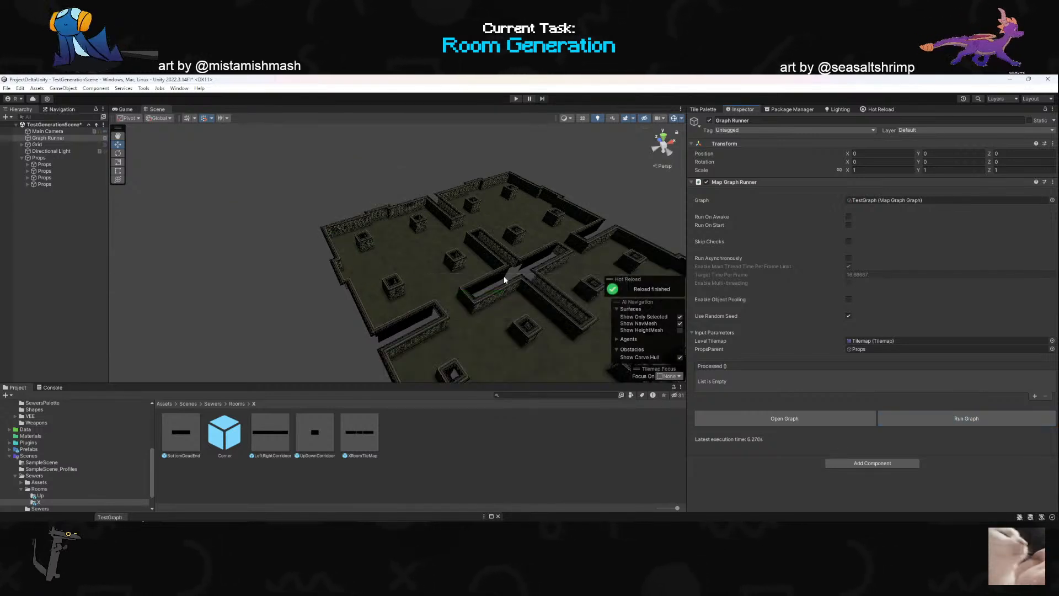
- Frame a generated Props group, list the first group's children and inspect where the props sit relative to the rooms
double_click(86, 171)
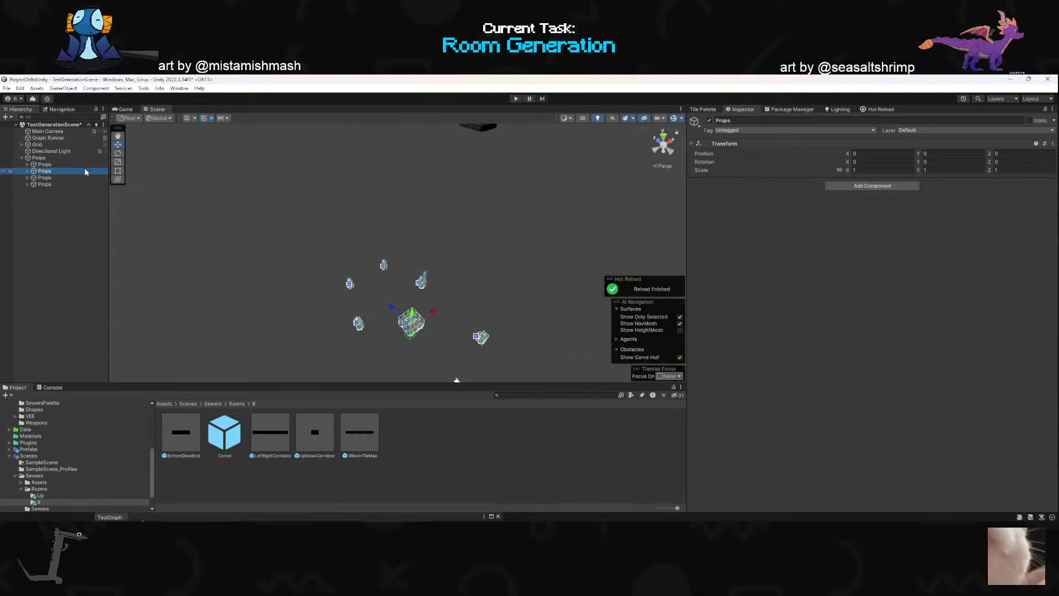
right_drag(424, 237, 395, 230)
scroll(464, 213, up, 2)
key(w)
click(28, 164)
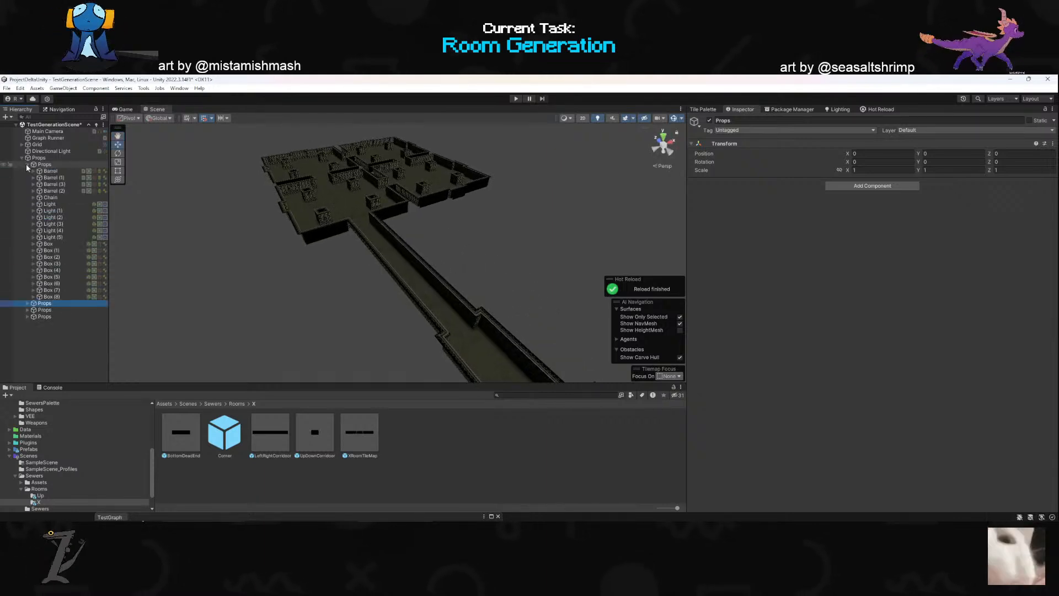
click(28, 165)
right_drag(304, 223, 267, 227)
click(49, 151)
click(45, 157)
- Switch to Rider, uncomment the roomProps.transform.position line in GenerateDungeon.cs and return to Unity
key(alt+Tab)
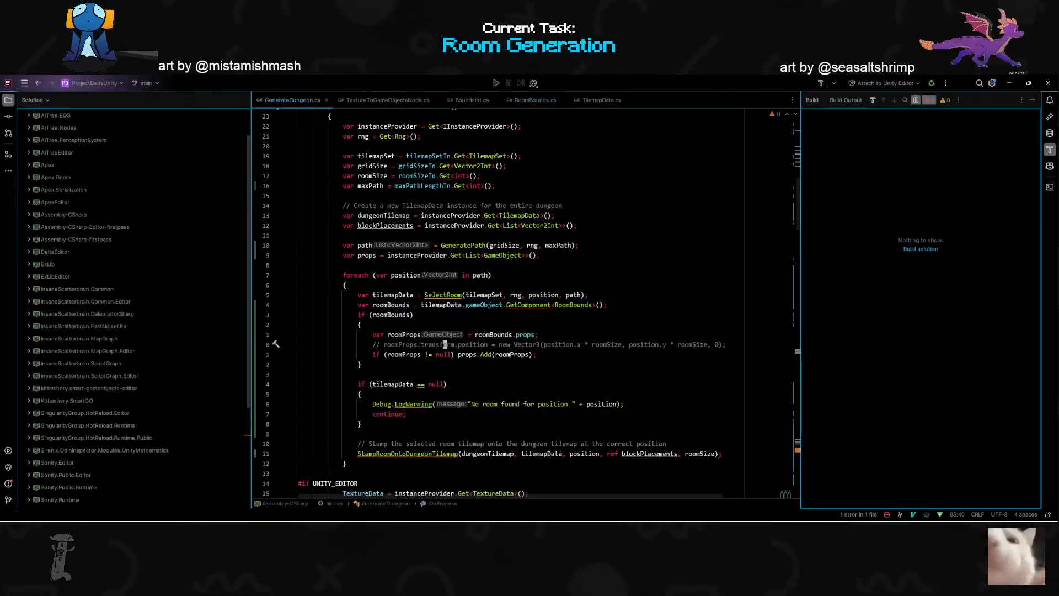
key(ctrl+slash)
key(alt+Tab)
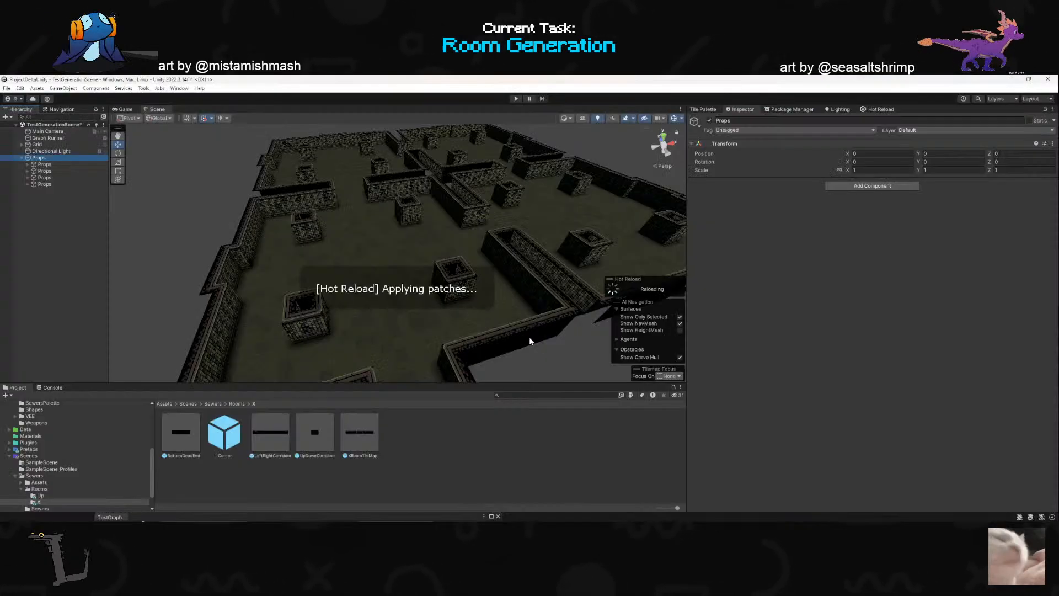
- Run the Graph Runner's graph, check and clear the console, and run the graph again
click(47, 138)
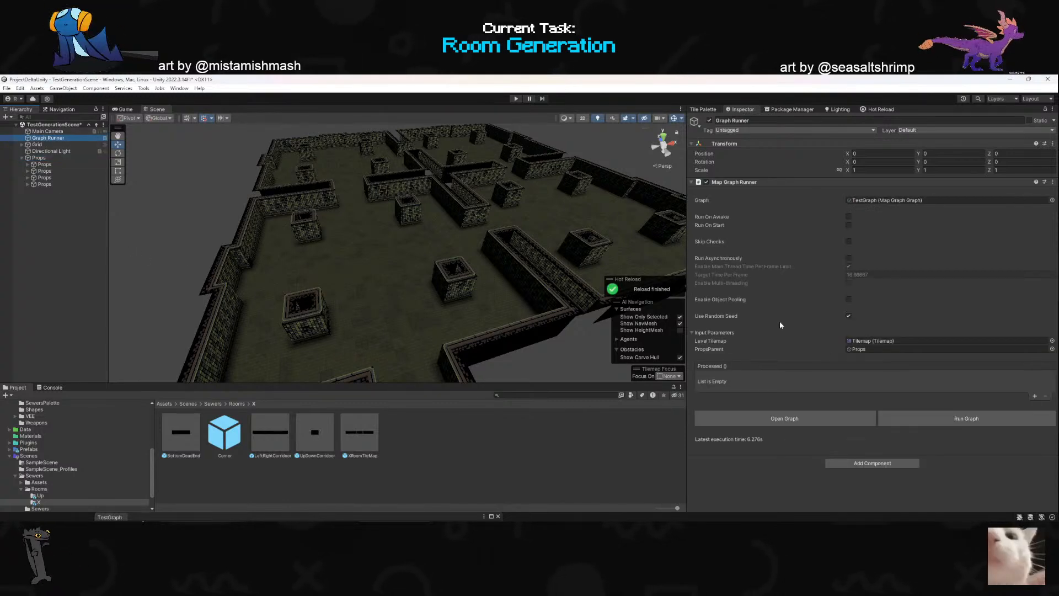
click(937, 418)
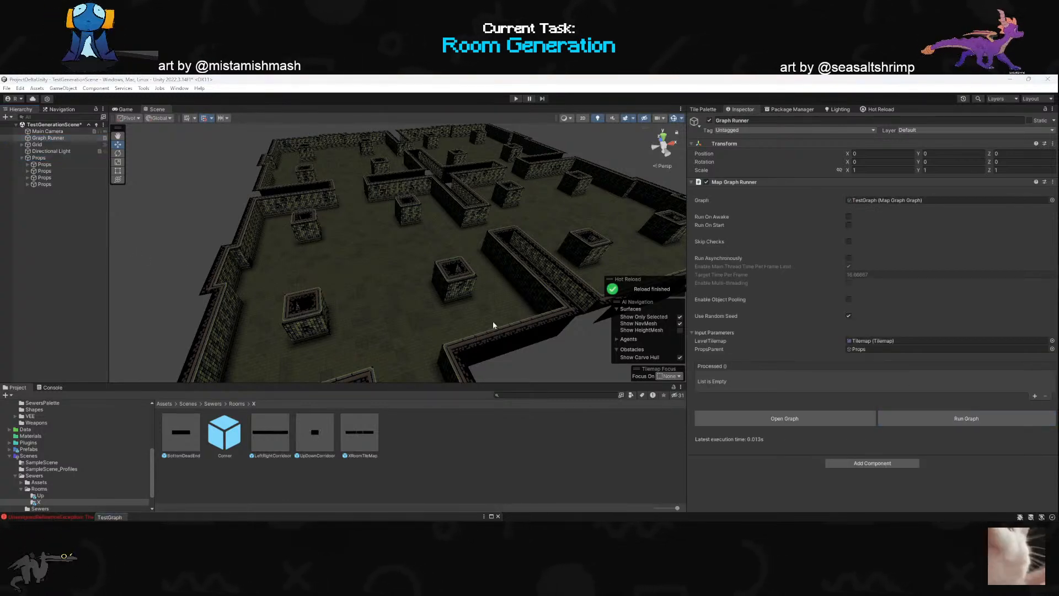
click(53, 387)
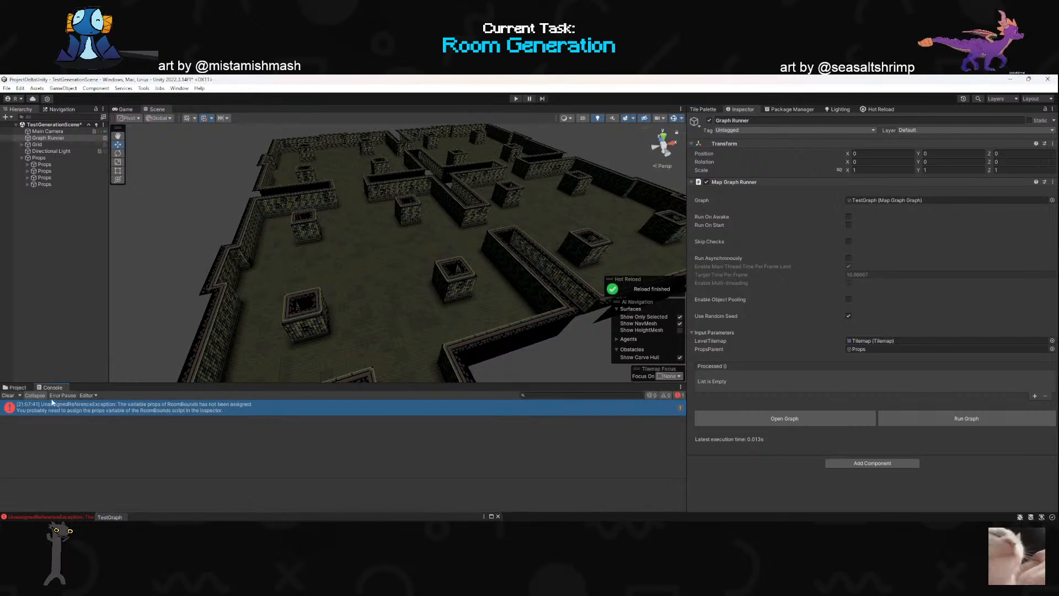
click(8, 396)
click(13, 388)
click(909, 418)
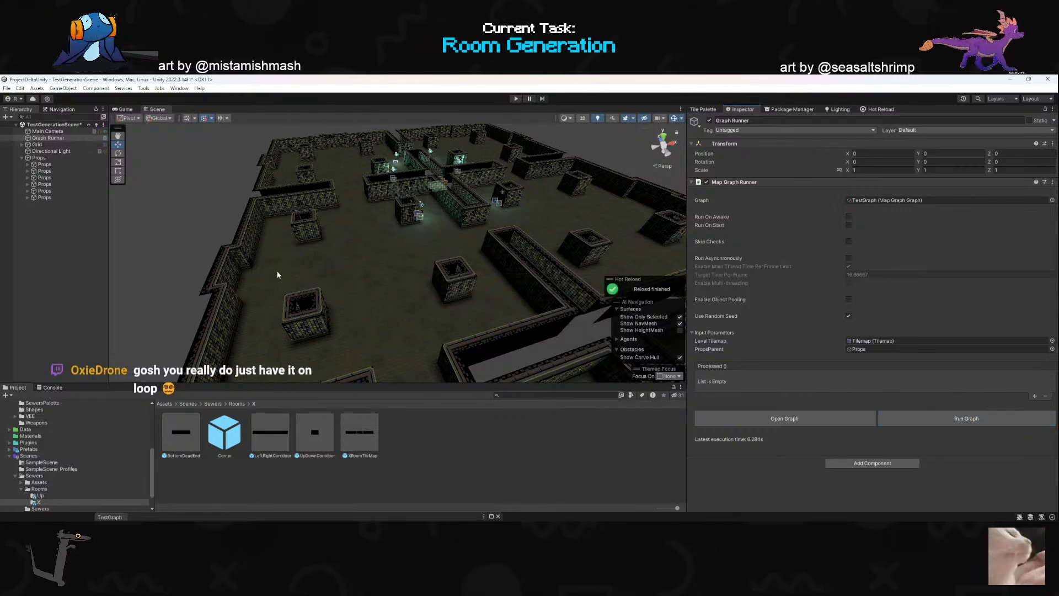
- Check the first generated Props group's transform and reset the Props object's Transform inside the XRoomTileMap prefab
click(52, 163)
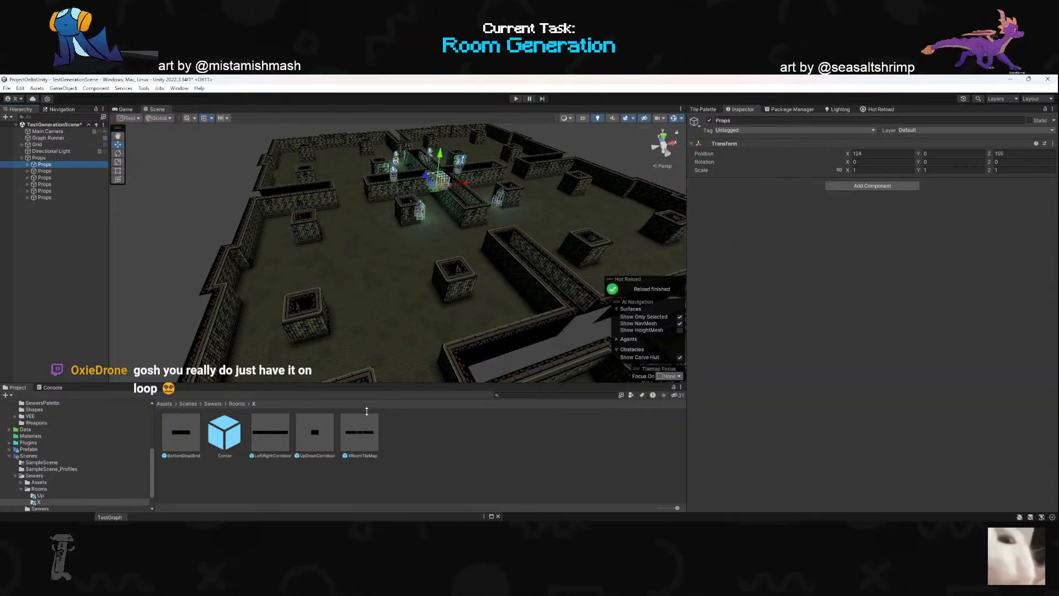
click(359, 433)
double_click(359, 433)
click(54, 142)
double_click(57, 143)
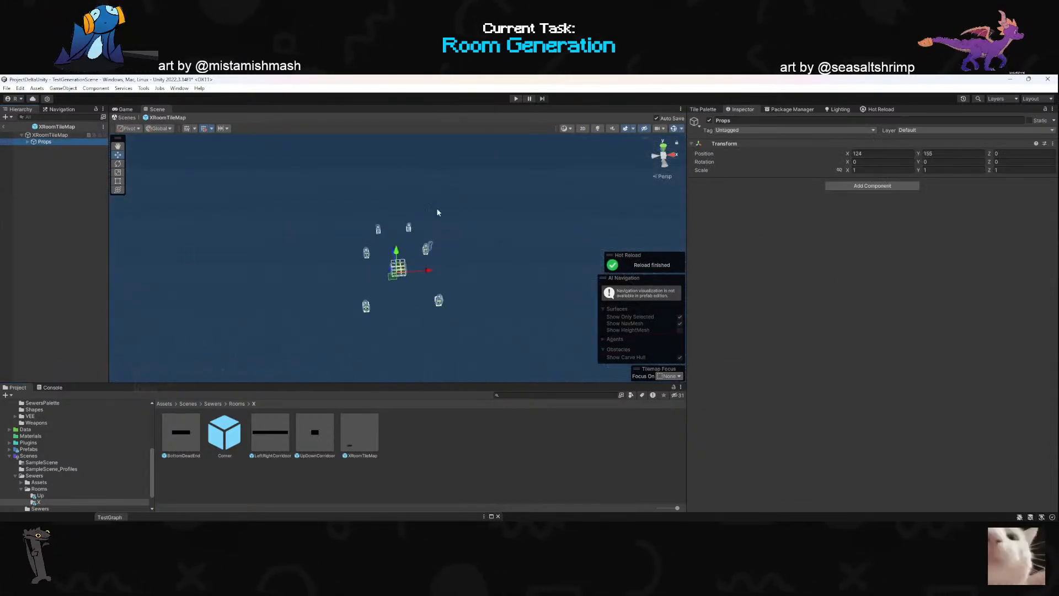
right_click(862, 143)
click(883, 148)
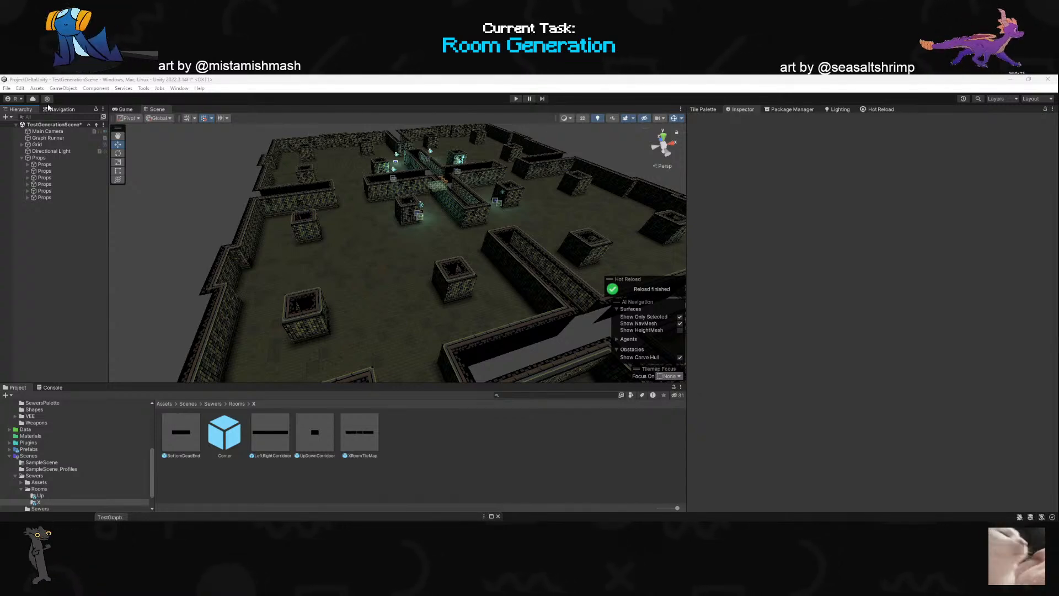
- Enlarge the Scene view and examine the placement of the generated props among the rooms from several angles
scroll(466, 230, down, 2)
right_drag(465, 229, 507, 247)
scroll(480, 232, up, 2)
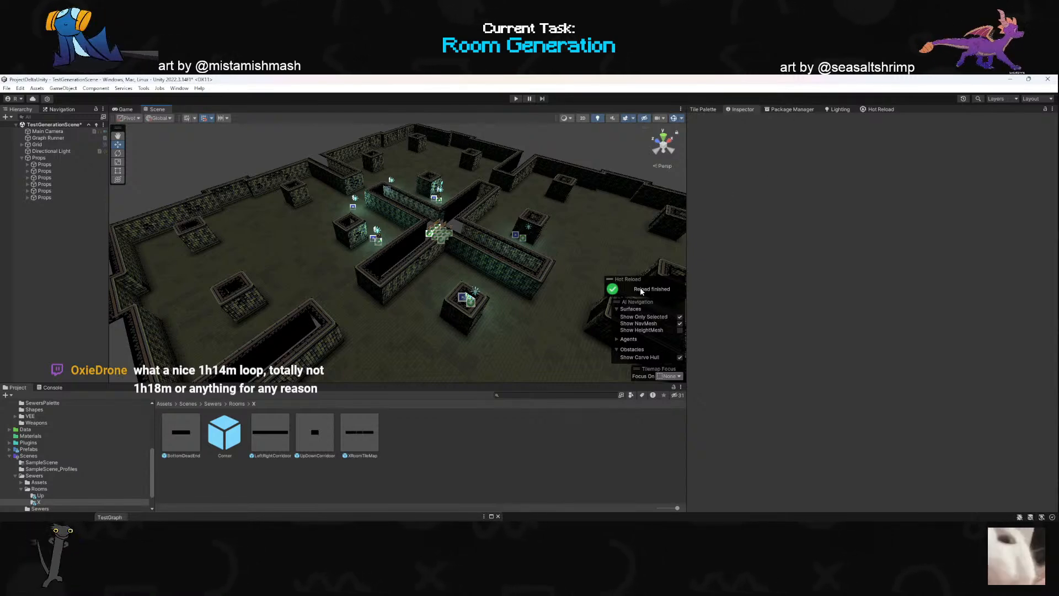
right_drag(497, 255, 520, 250)
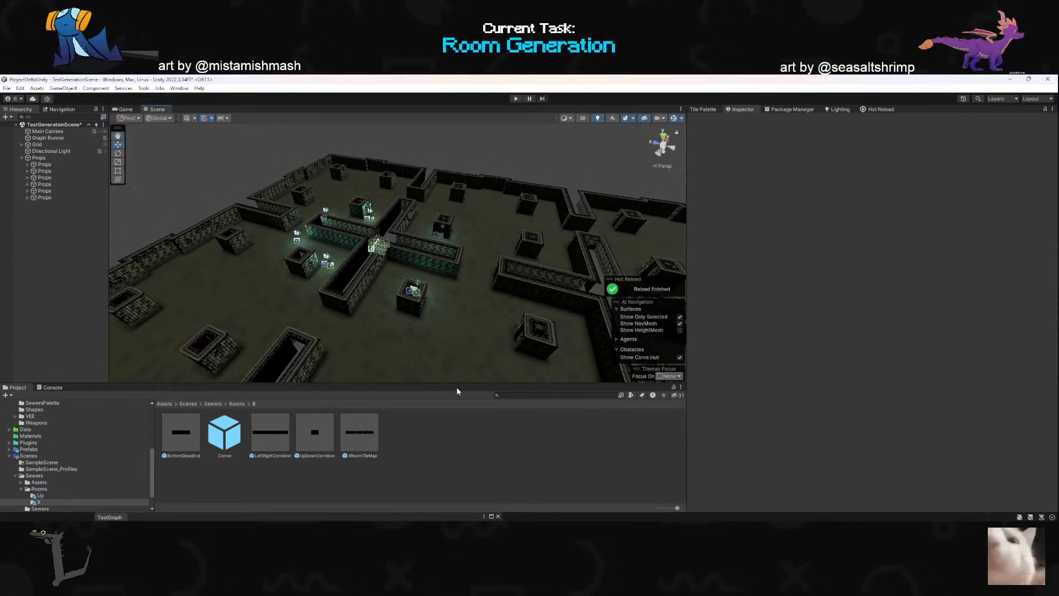
drag(458, 383, 456, 416)
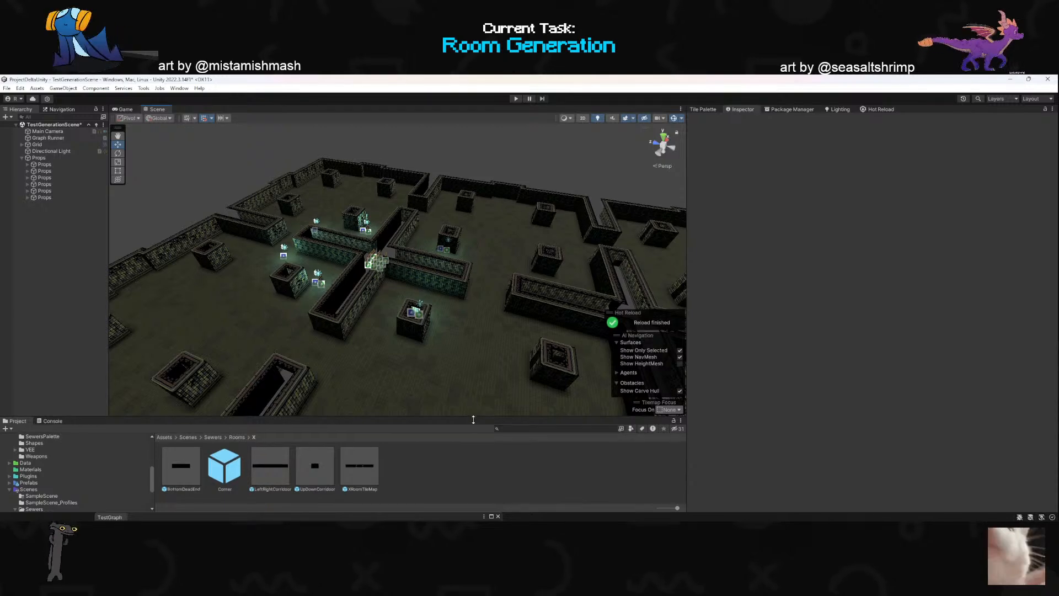
drag(474, 417, 474, 422)
right_drag(359, 312, 336, 386)
key(w)
scroll(518, 309, up, 3)
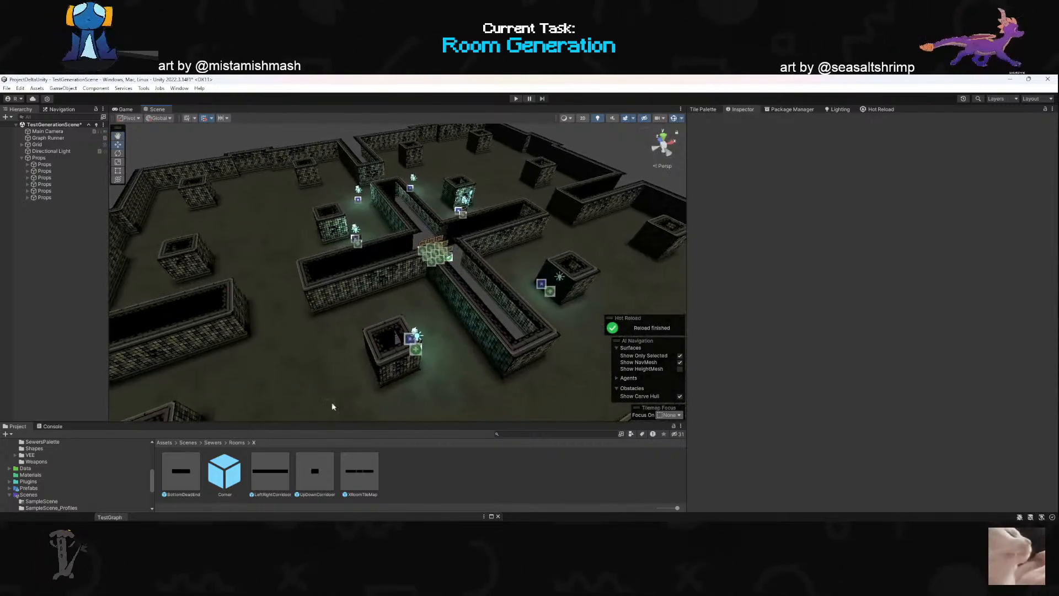
- Switch to GenerateDungeon.cs in Rider, widen the code editor and append .Clone() to roomBounds.props in the roomProps assignment
key(alt+Tab)
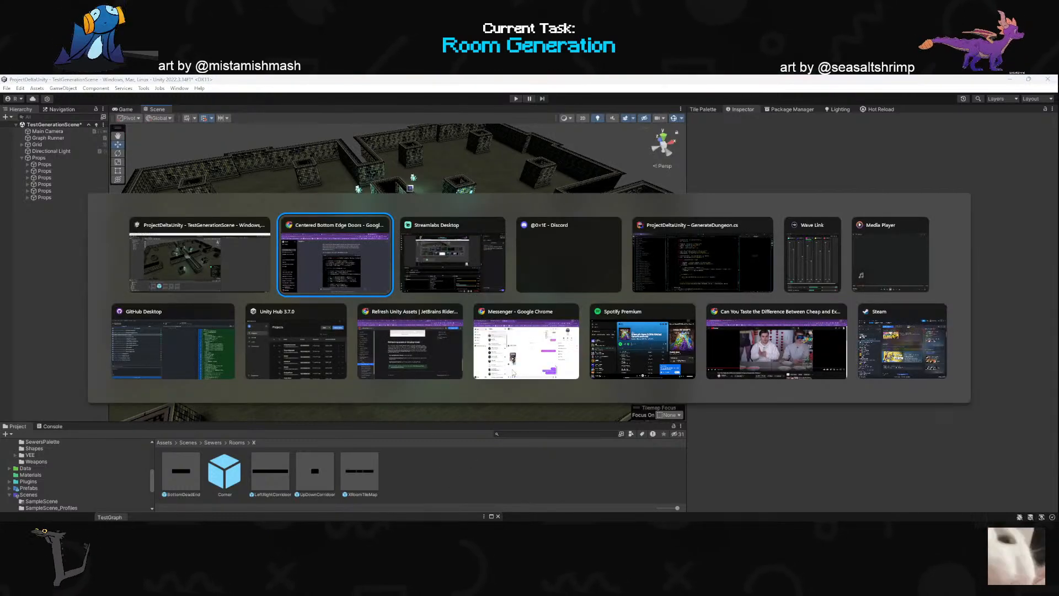
click(700, 279)
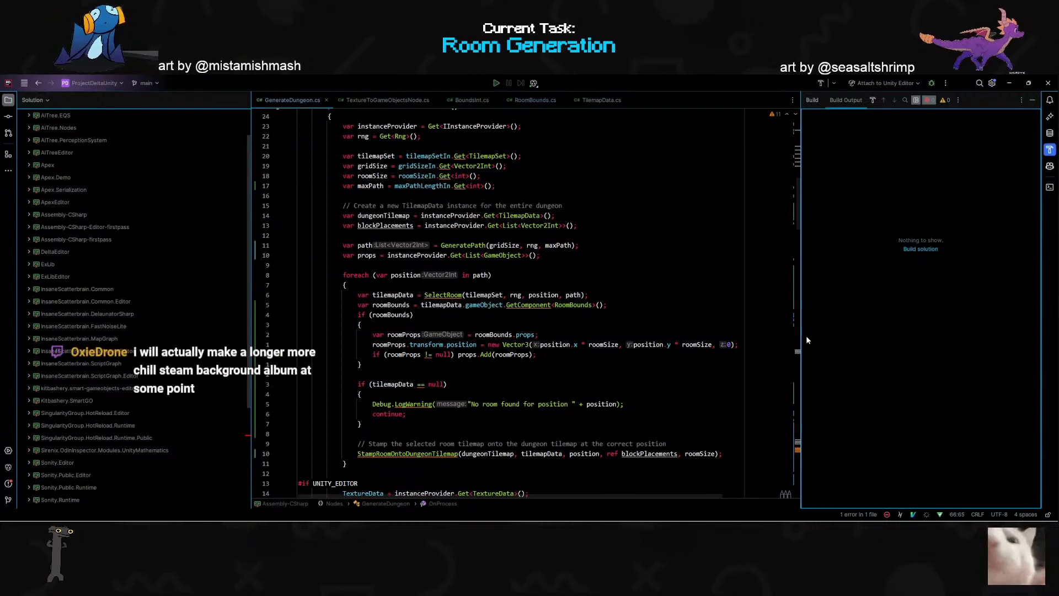
drag(801, 335, 832, 335)
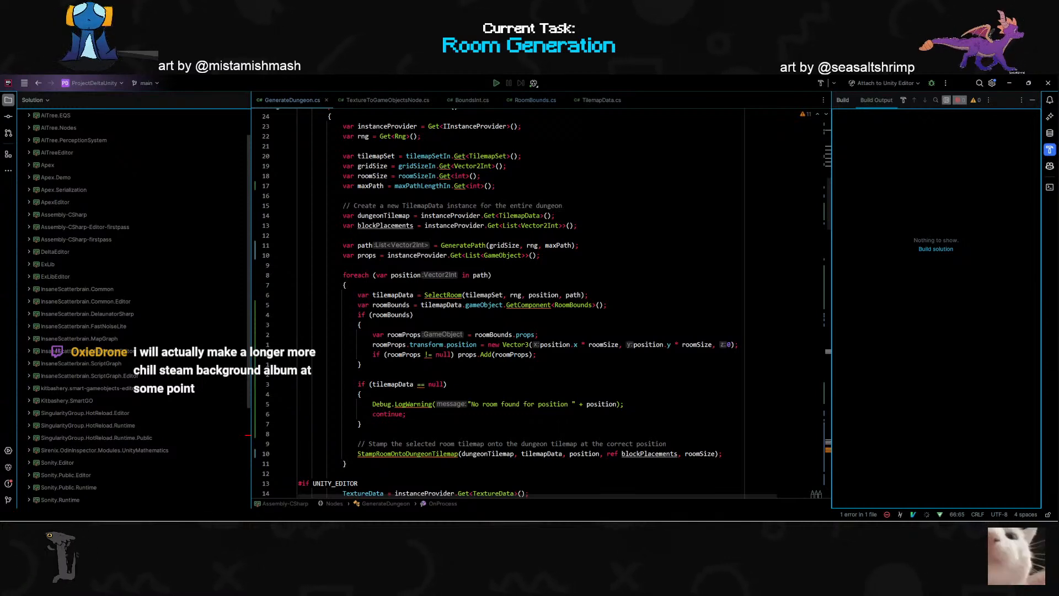
mouse_move(488, 355)
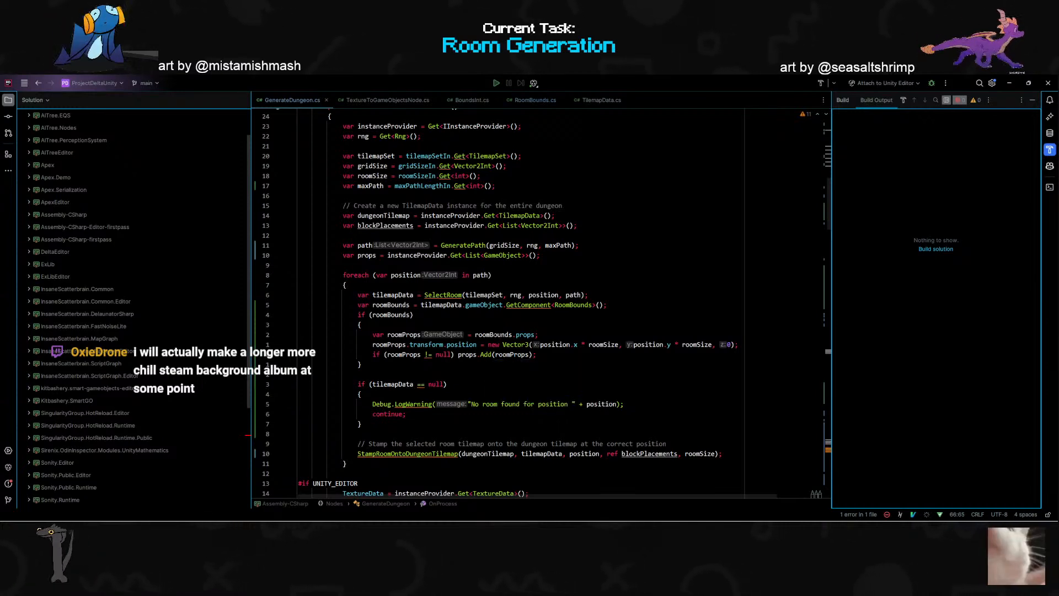
click(532, 335)
text(a)
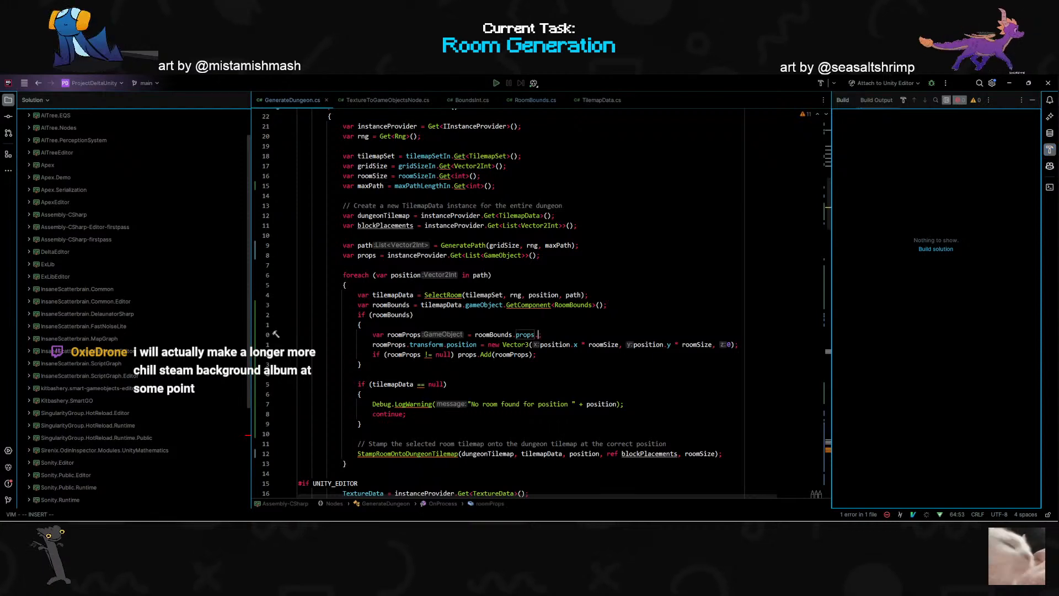
text(.clo)
key(Return)
key(Escape)
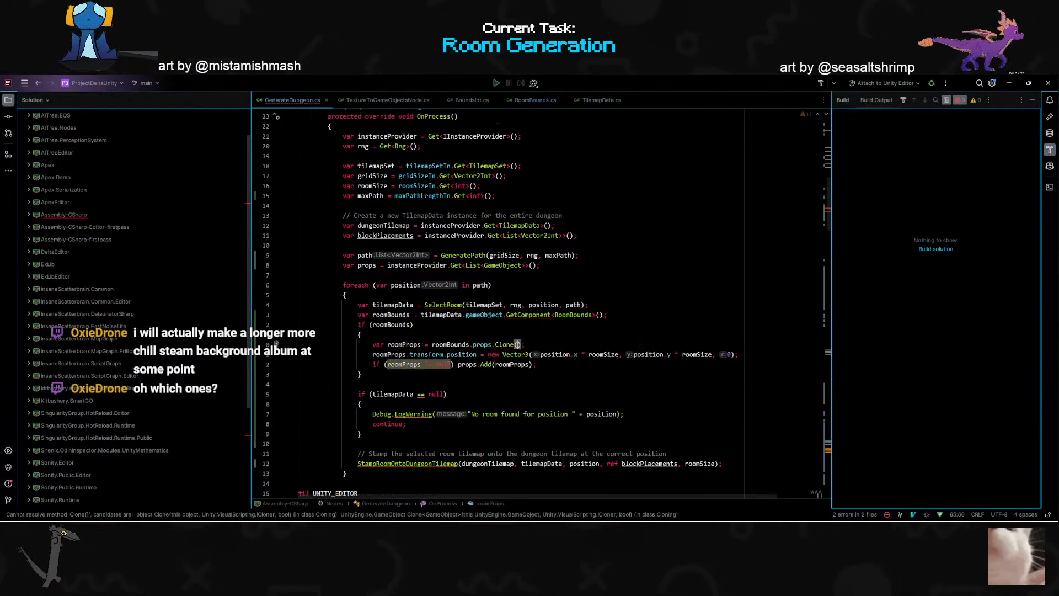
key(h)
key(h)
key(h)
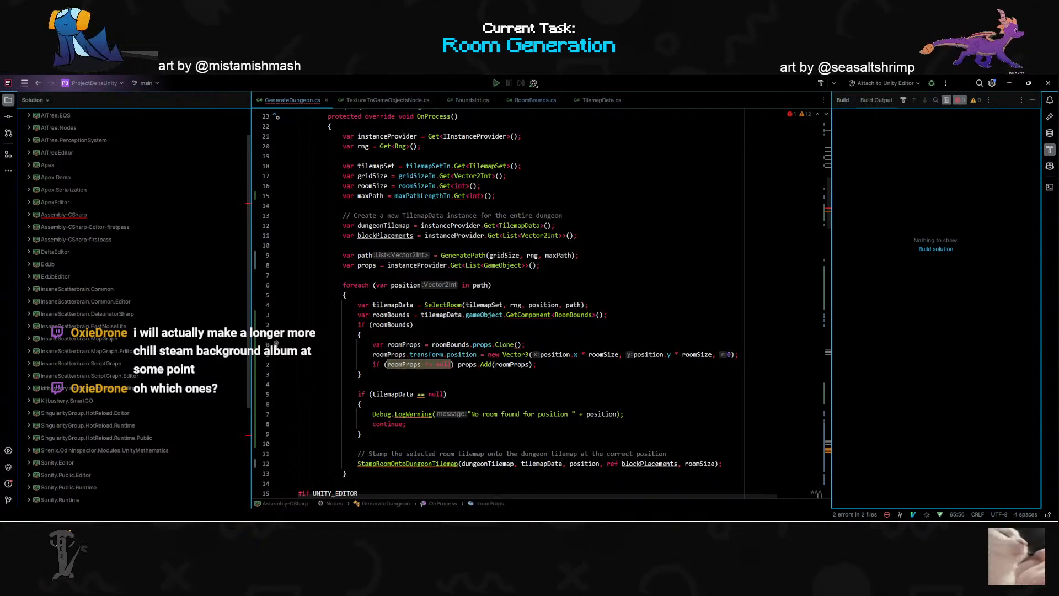
key(5)
key(j)
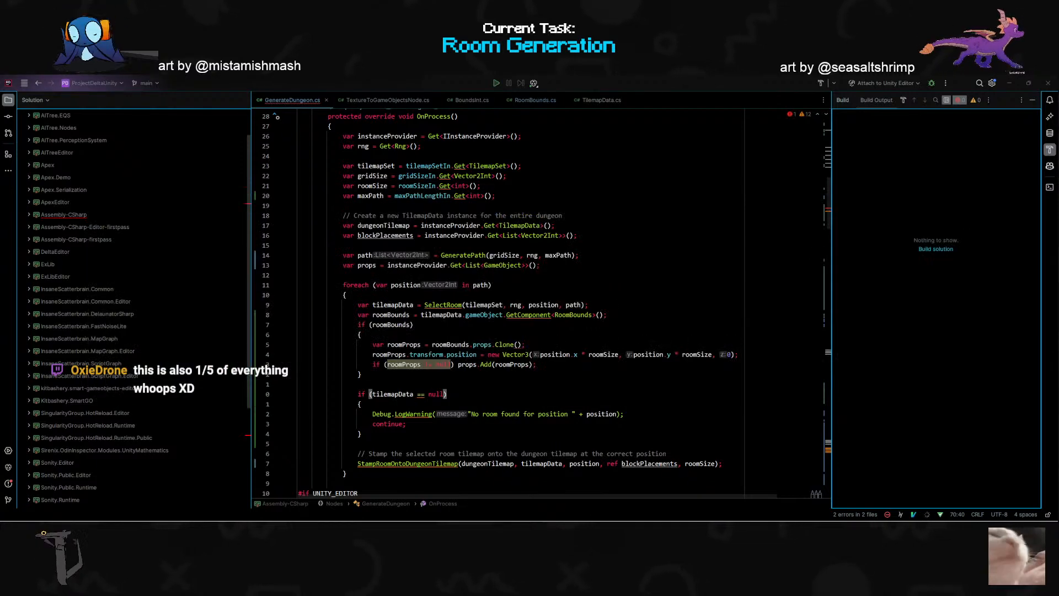
- Examine the Clone() call on roomBounds.props and the tilemapData.gameObject reference in the roomBounds assignment
key(alt+Tab)
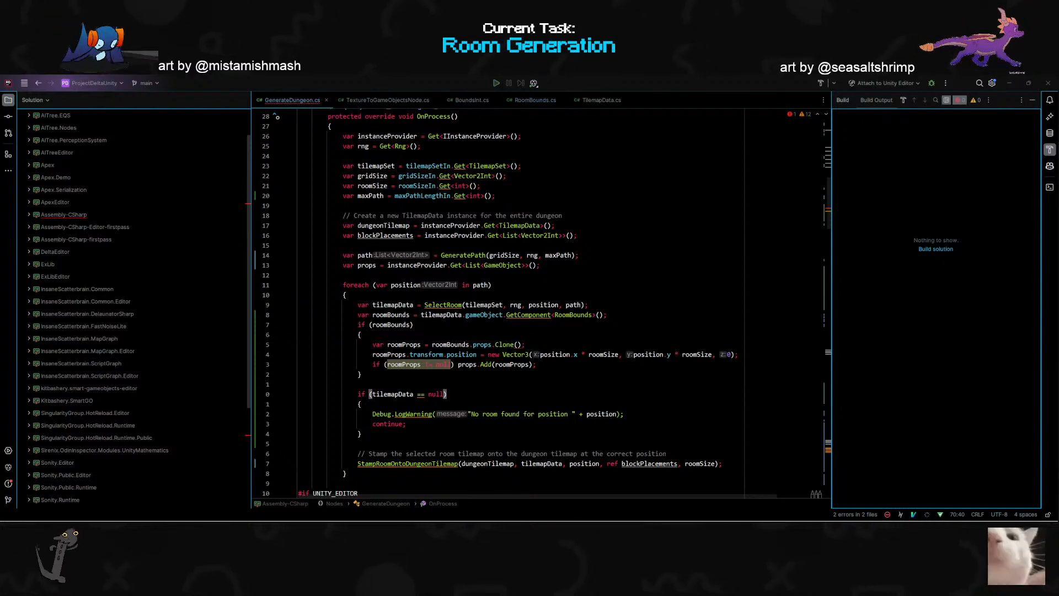
click(524, 345)
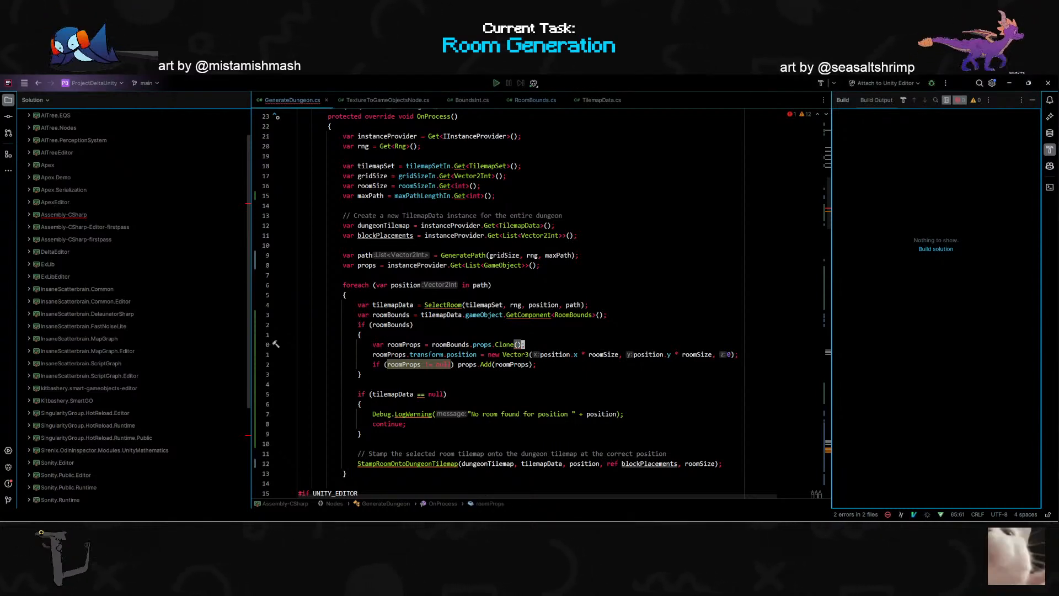
scroll(524, 345, down, 1)
click(445, 364)
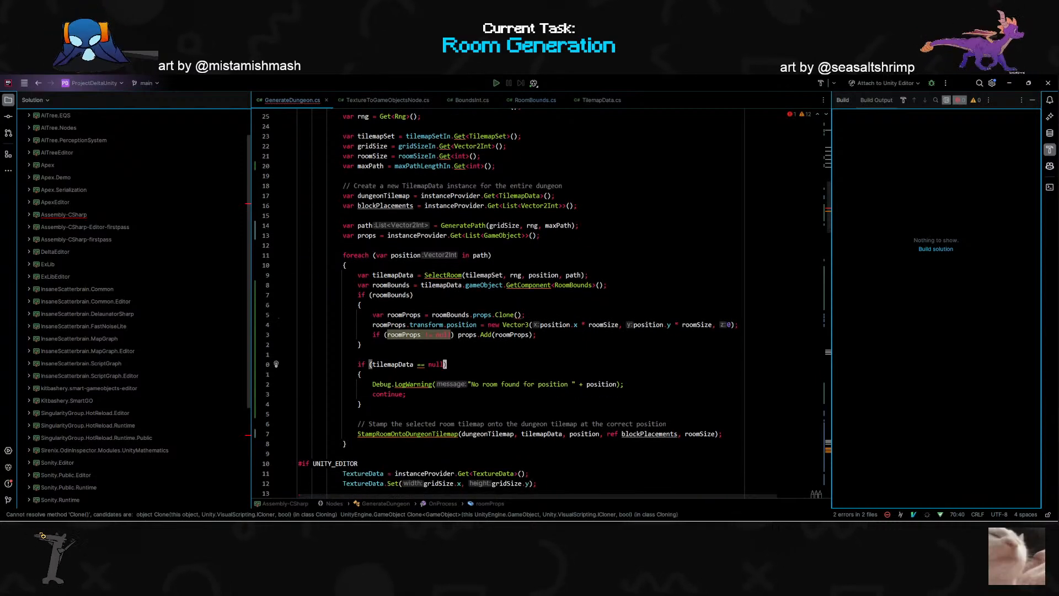
click(509, 314)
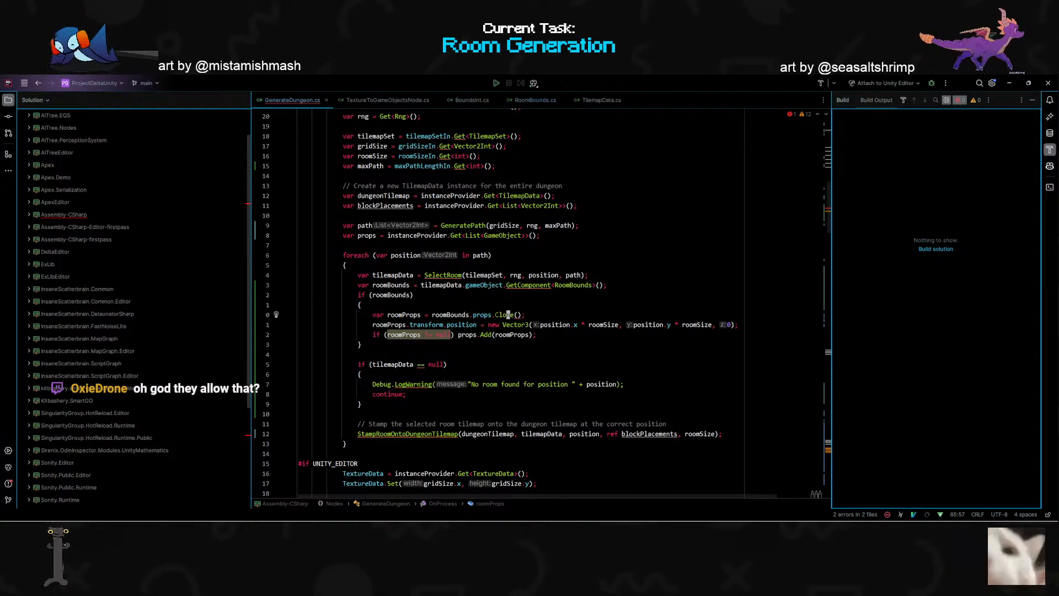
click(519, 315)
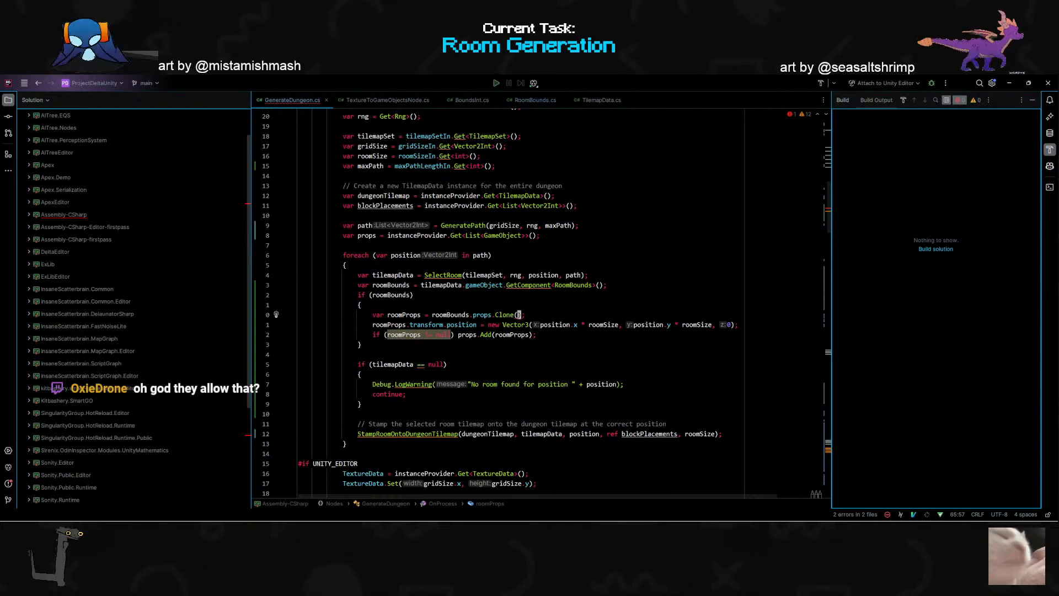
scroll(519, 315, up, 2)
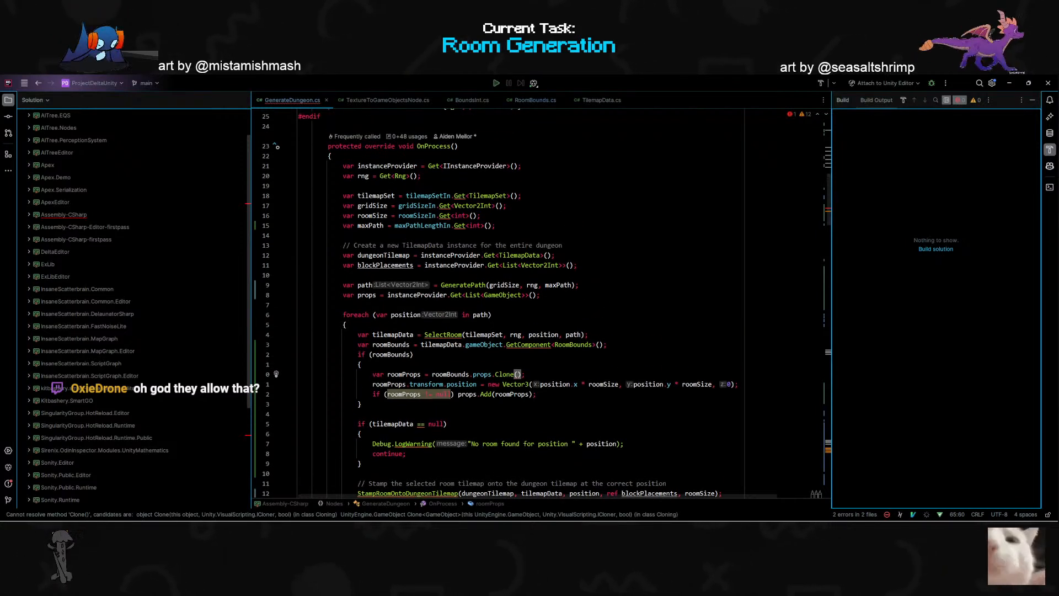
click(501, 375)
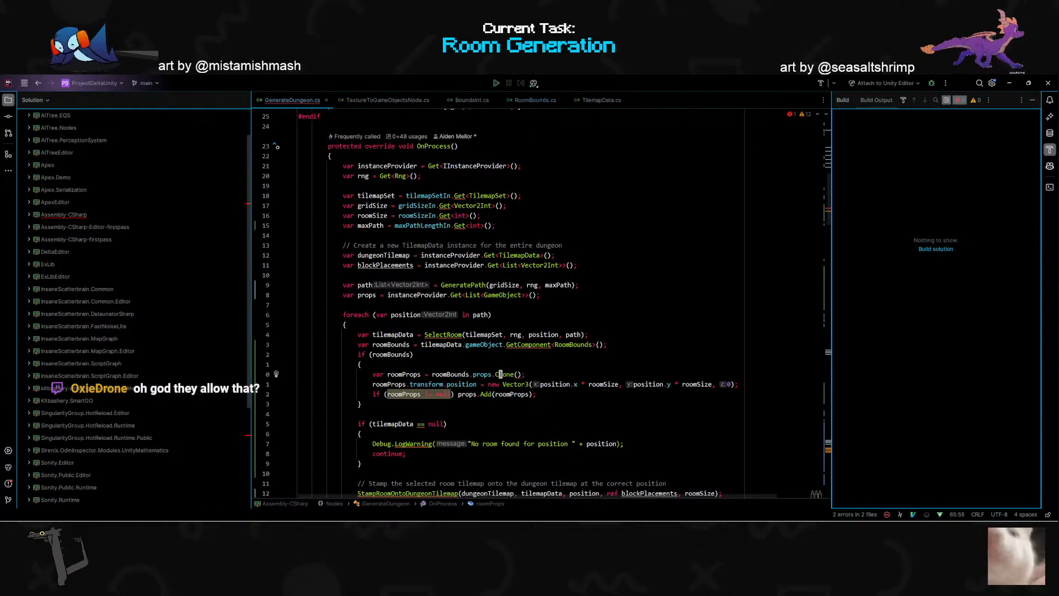
mouse_move(516, 375)
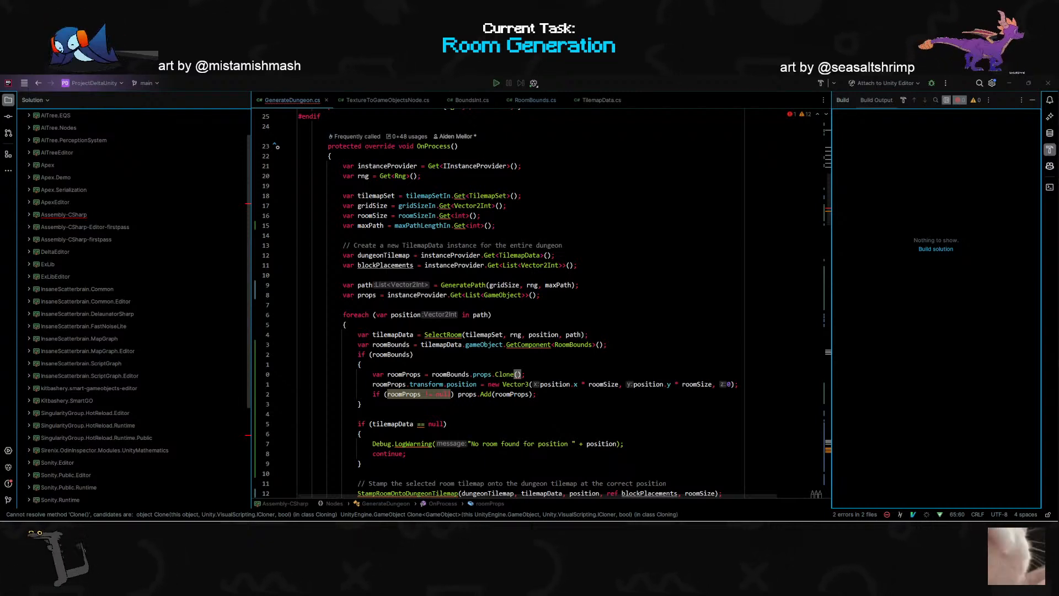
double_click(484, 345)
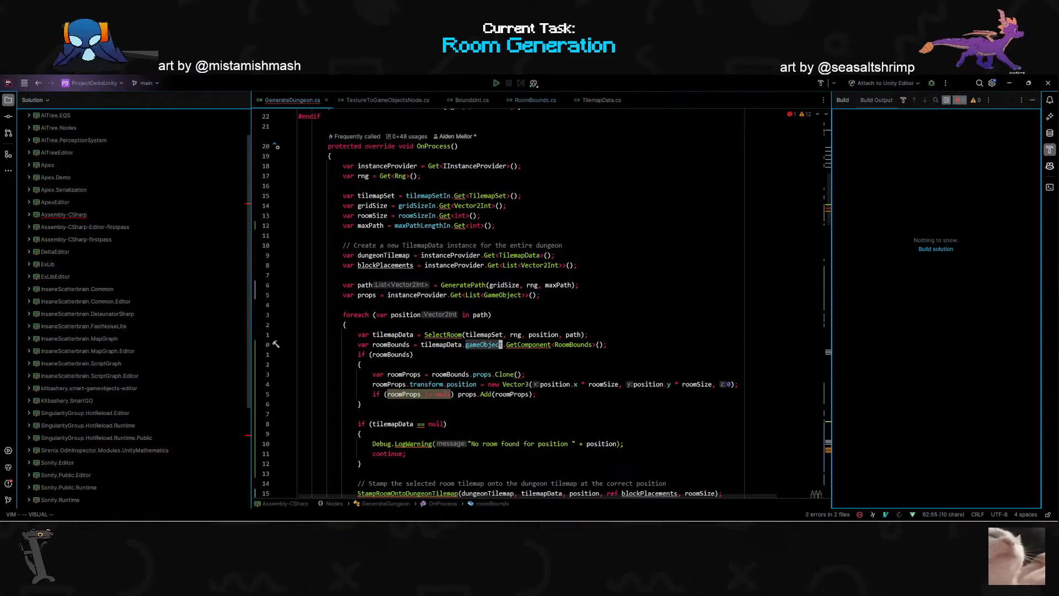
mouse_move(523, 346)
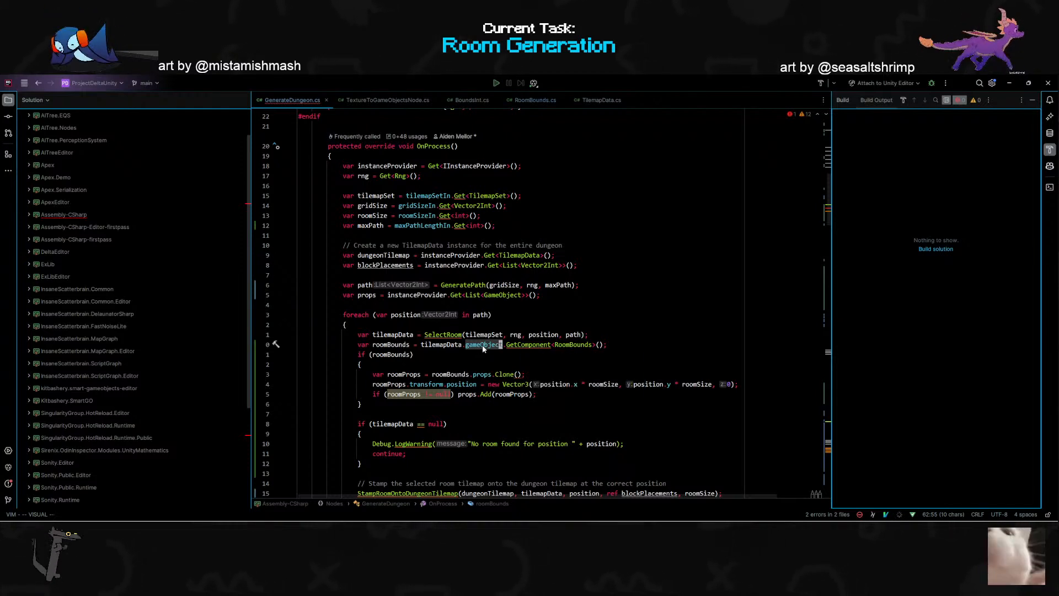
- Review the roomBounds assignment, its tilemapData.gameObject reference and the surrounding OnProcess code and port declarations in GenerateDungeon.cs
mouse_move(483, 347)
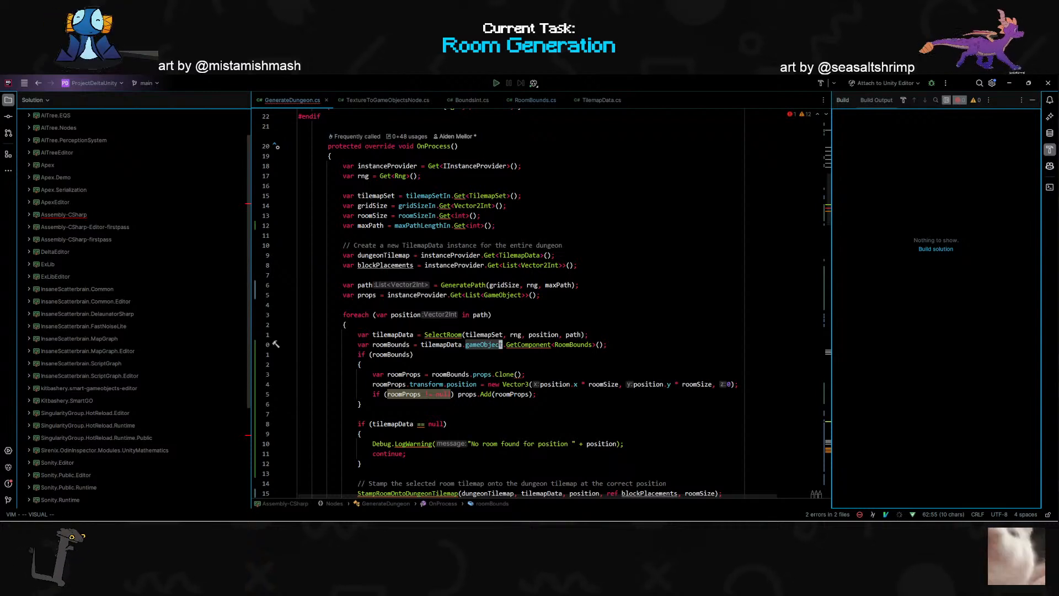
key(alt+Tab)
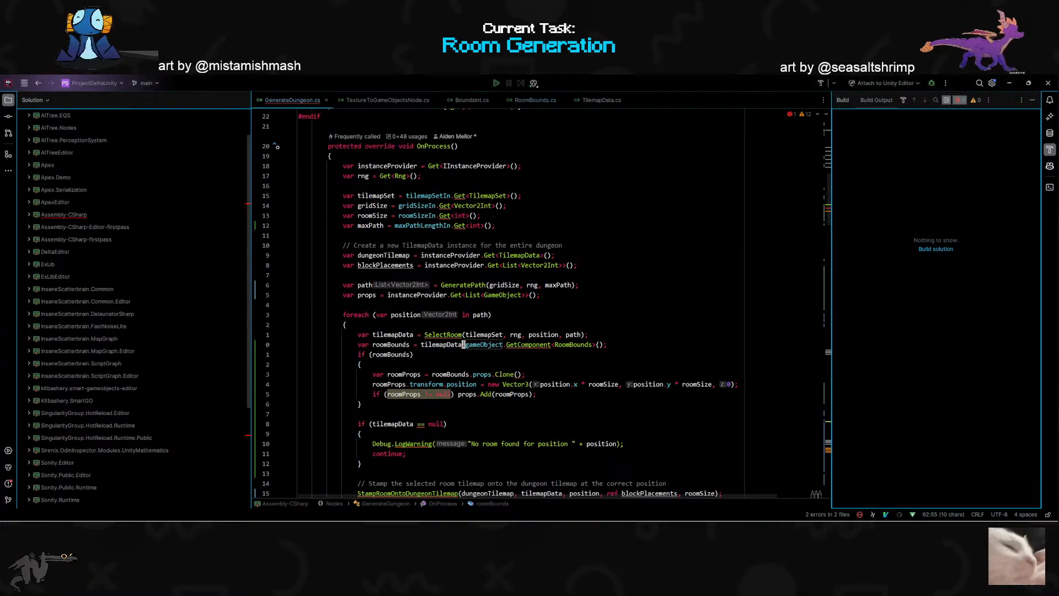
scroll(448, 314, up, 2)
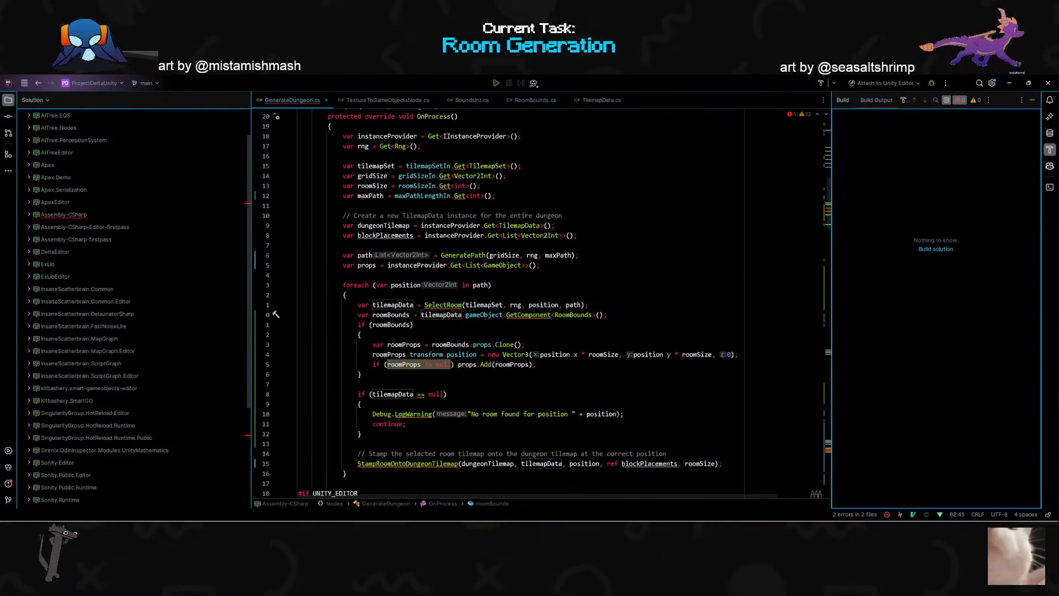
double_click(448, 315)
click(605, 315)
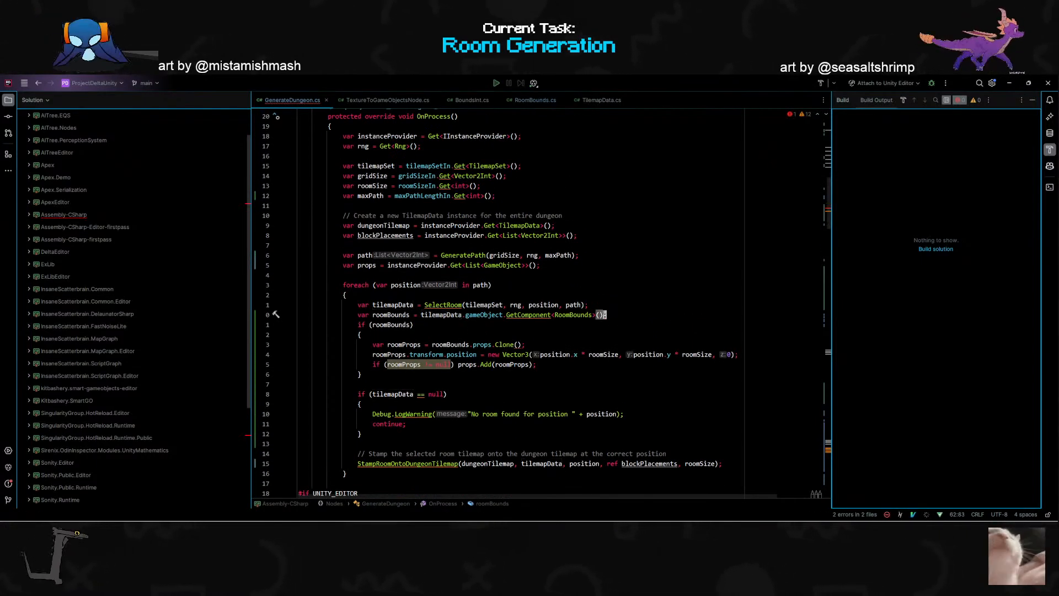
scroll(606, 315, up, 1)
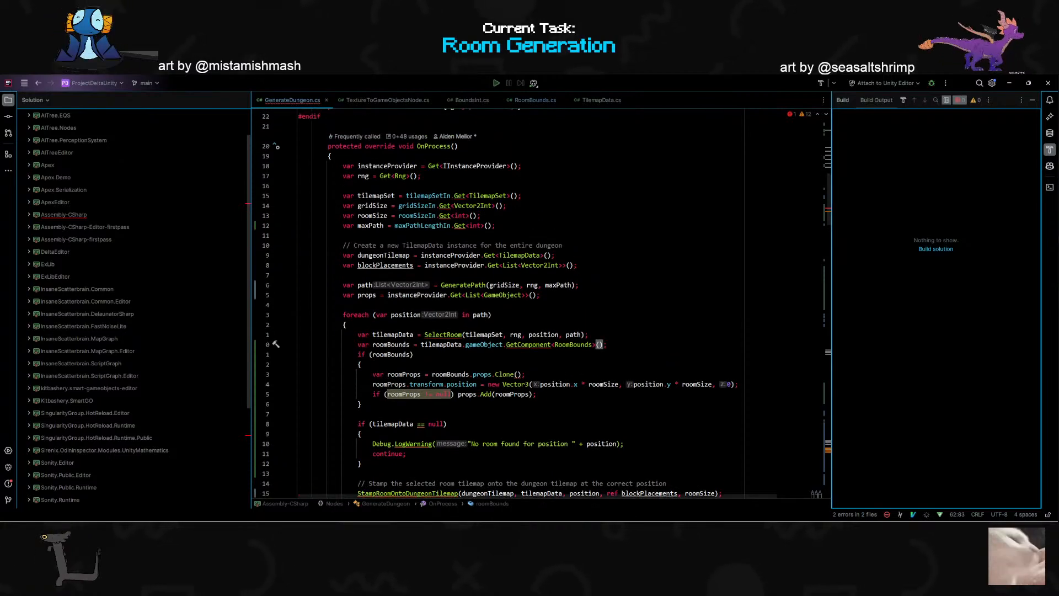
key(Up)
scroll(495, 303, down, 1)
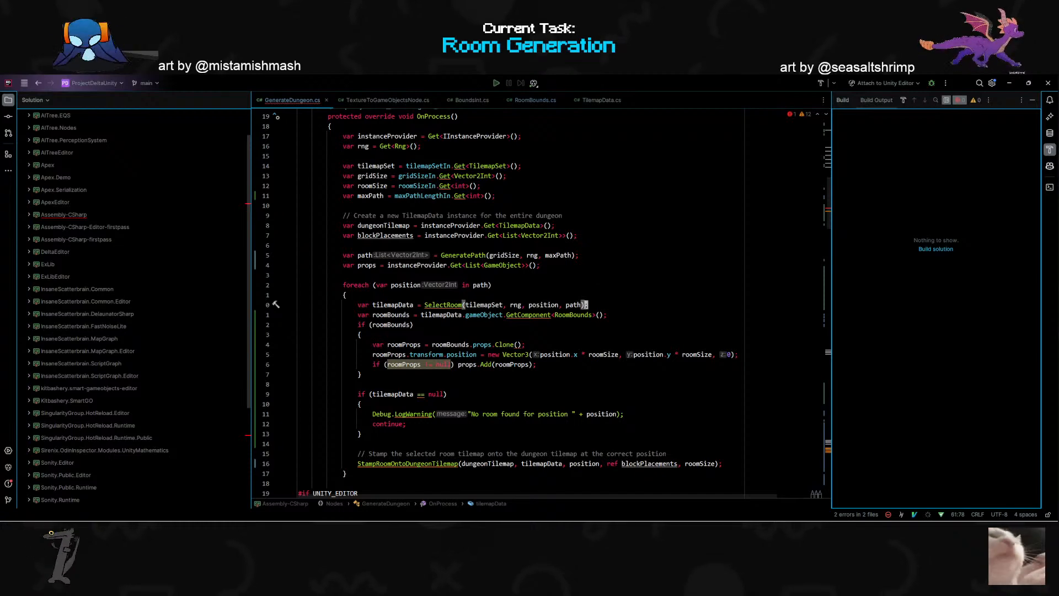
double_click(485, 315)
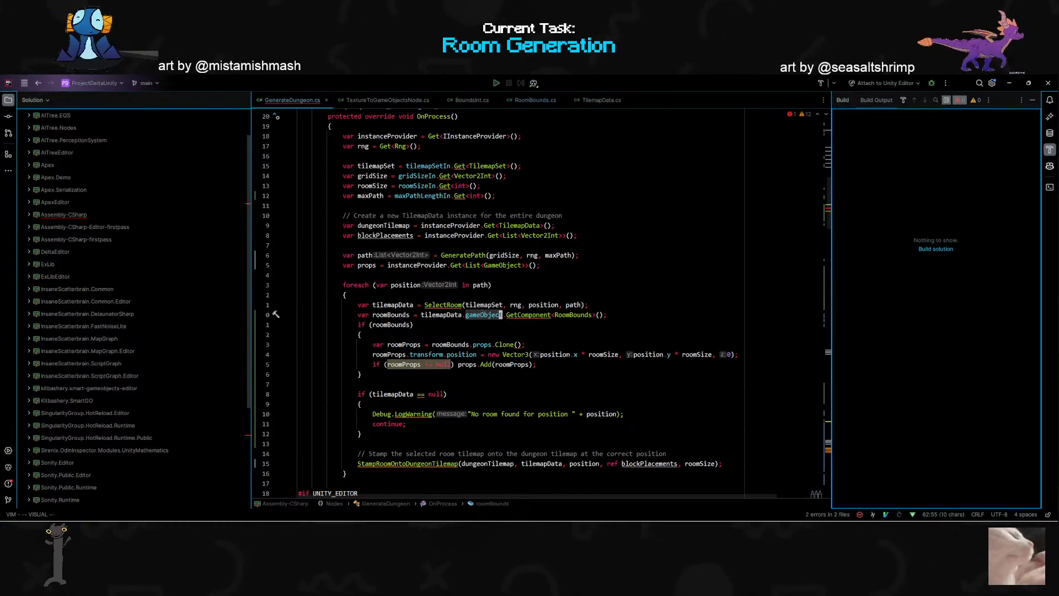
scroll(485, 315, up, 14)
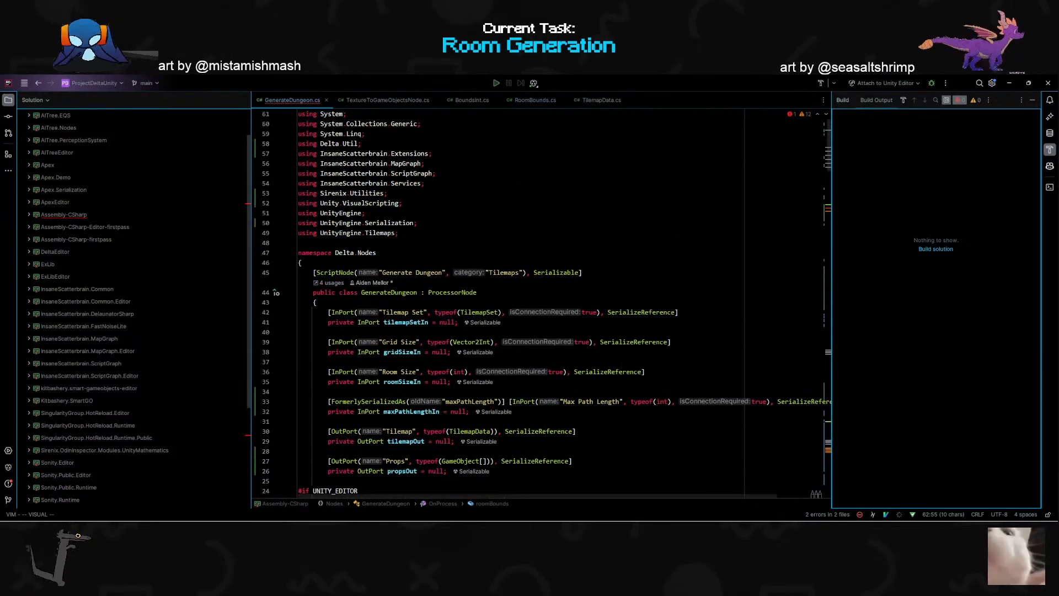
scroll(485, 315, down, 15)
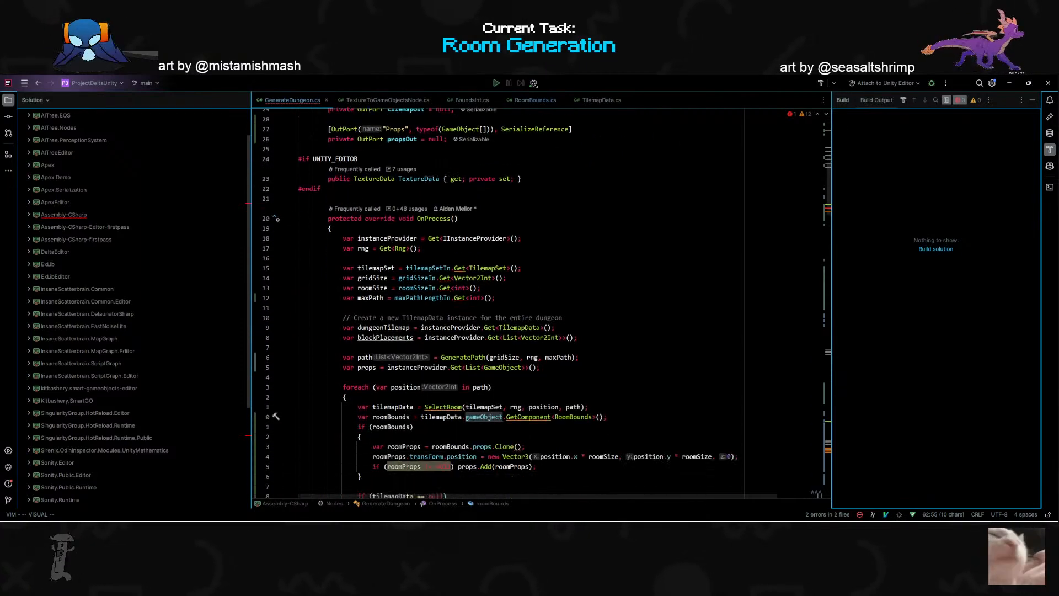
scroll(486, 315, down, 1)
scroll(486, 315, up, 3)
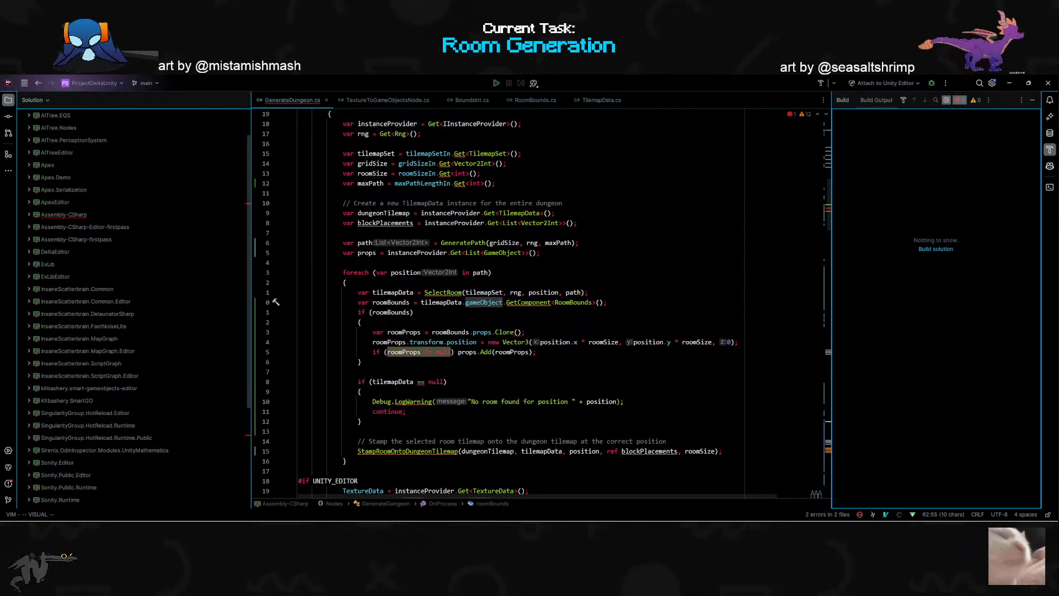
- Examine the Clone() call on roomBounds.props and look up which Clone declarations it can resolve to
double_click(505, 332)
click(360, 361)
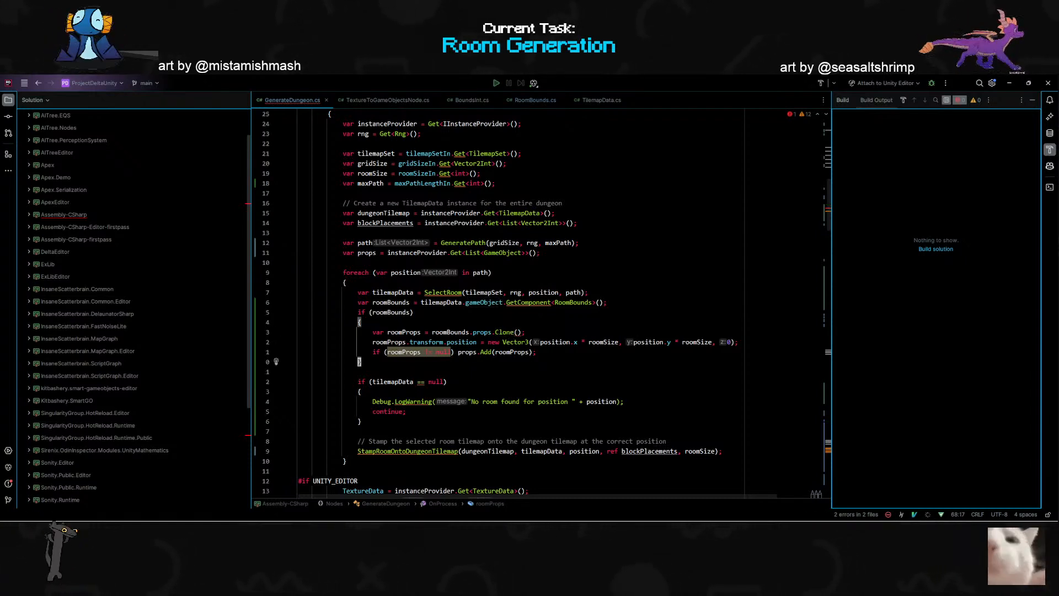
mouse_move(514, 332)
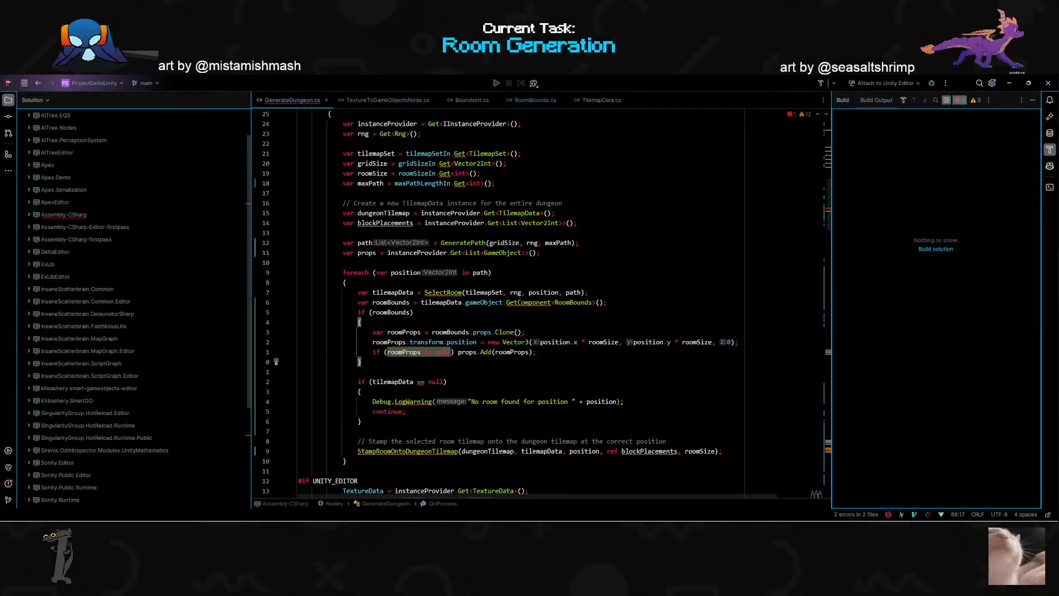
click(508, 332)
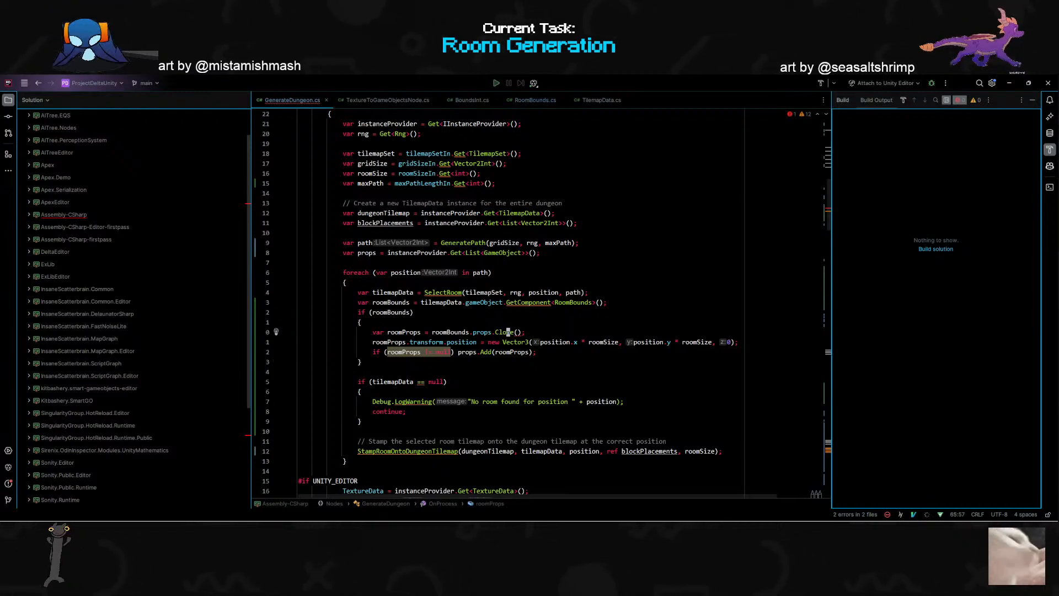
key(j)
key(j)
key(j)
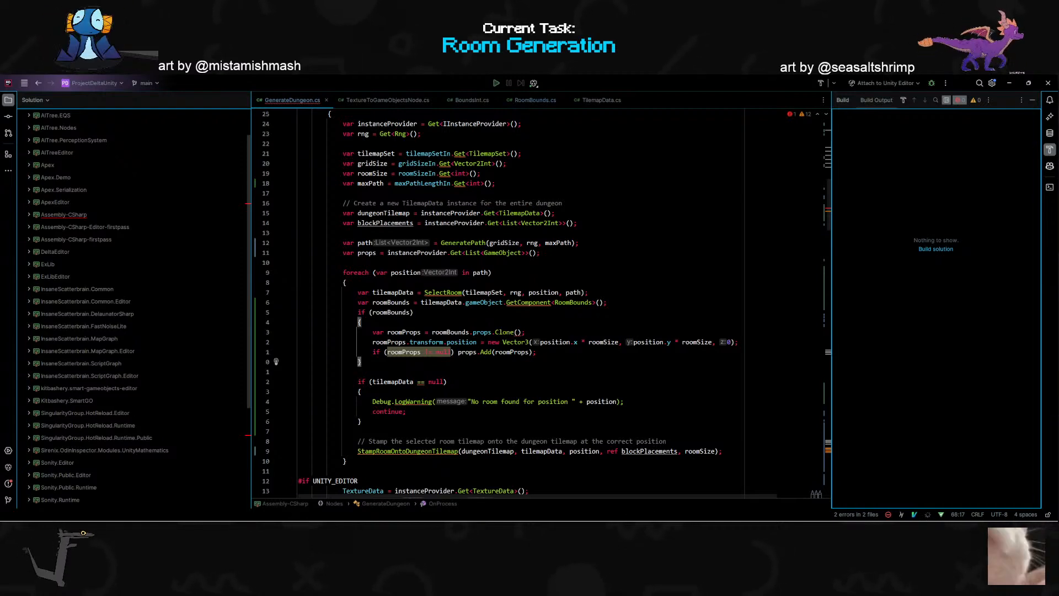
click(504, 332)
key(g)
key(d)
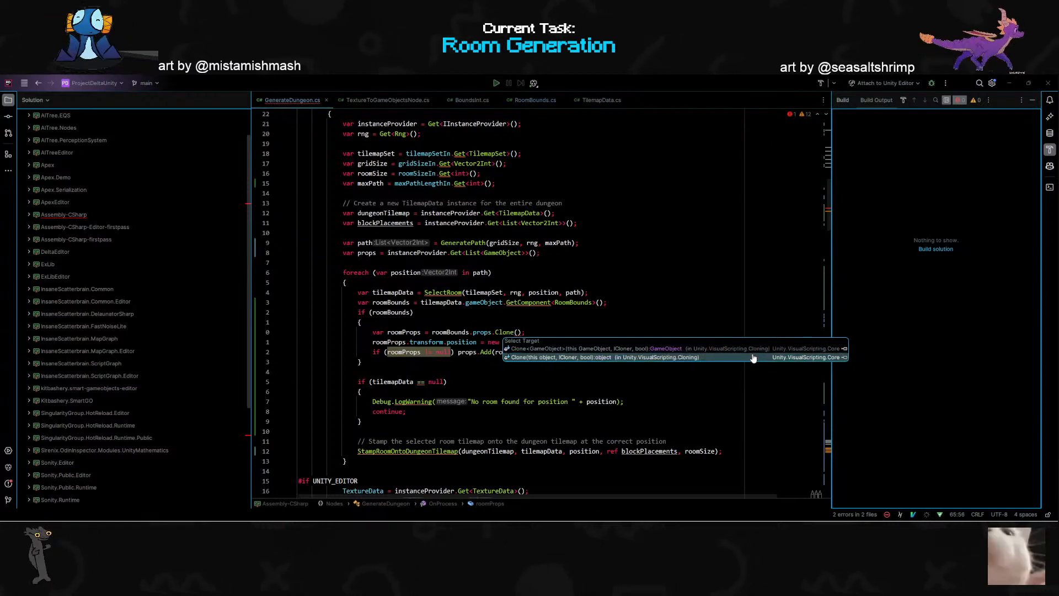
key(Escape)
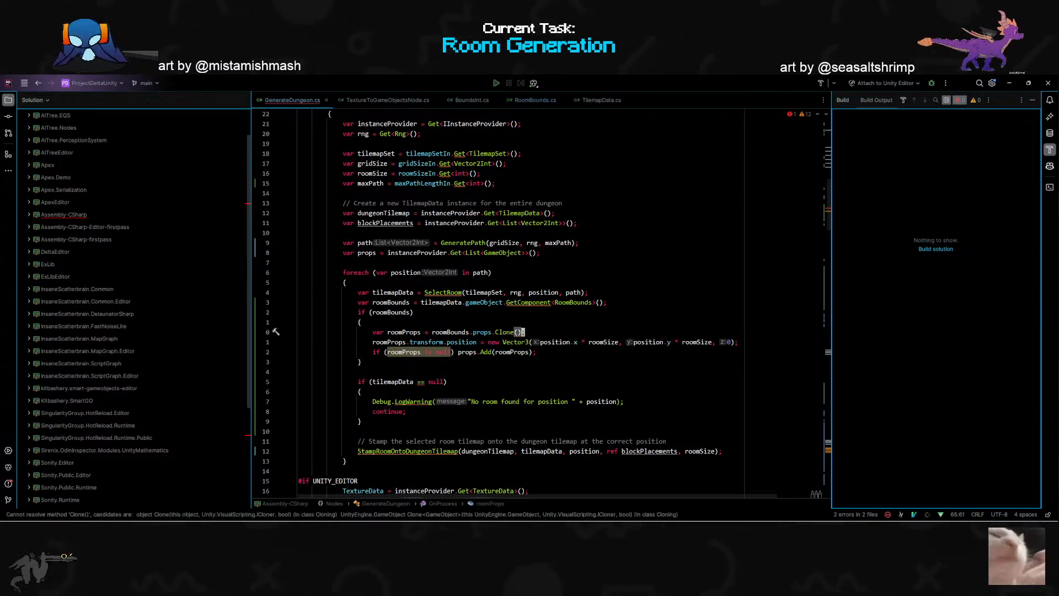
- Try to call a Clone method through GameObject in the roomProps assignment
text(iGameObject.e)
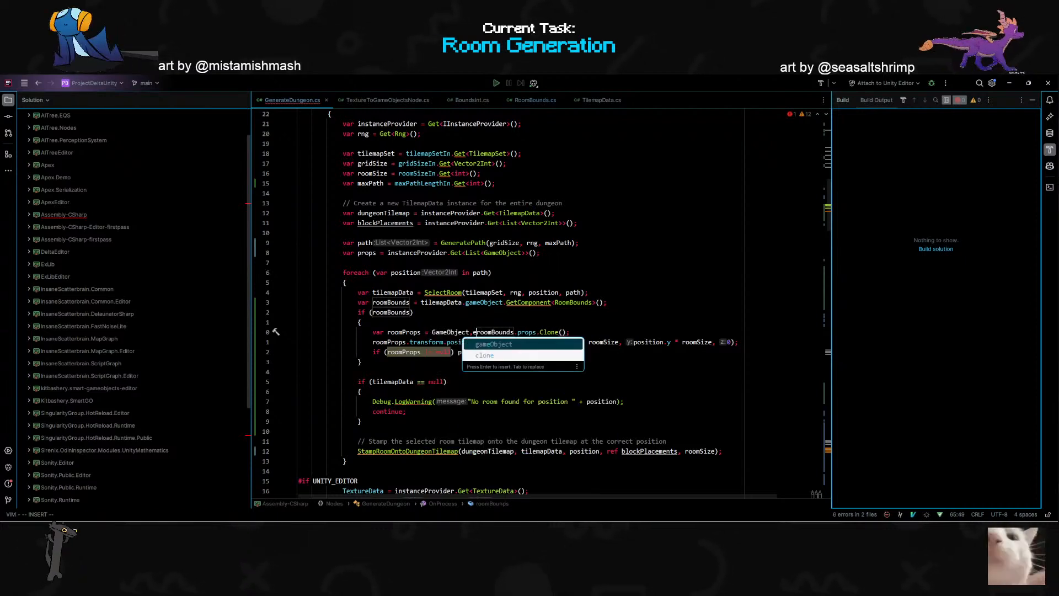
key(BackSpace)
key(BackSpace)
key(BackSpace)
key(BackSpace)
key(BackSpace)
key(BackSpace)
key(BackSpace)
key(BackSpace)
key(BackSpace)
key(BackSpace)
key(BackSpace)
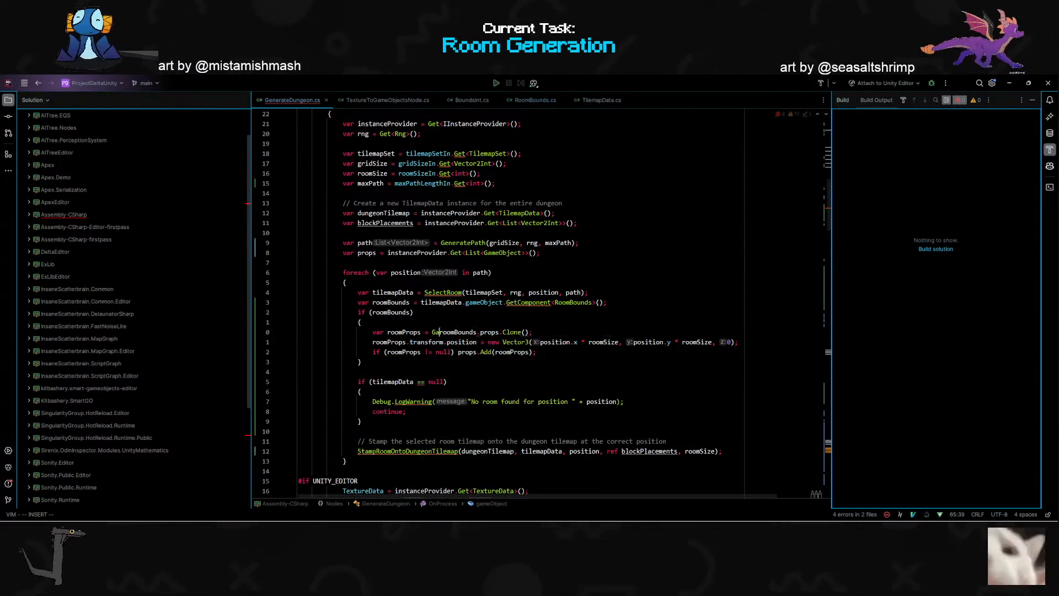
text(ameObject.)
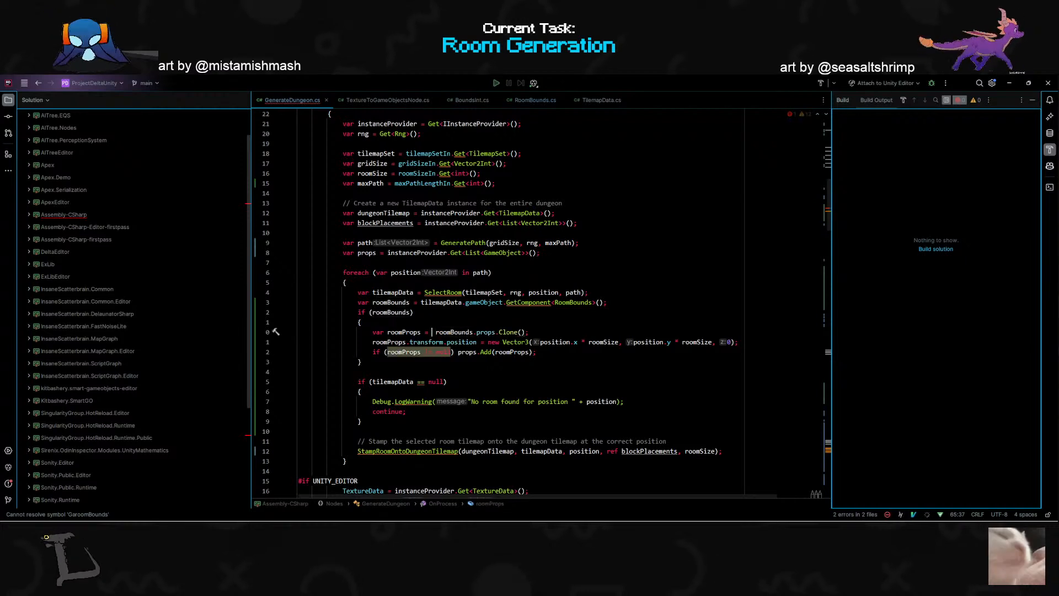
text(Clo)
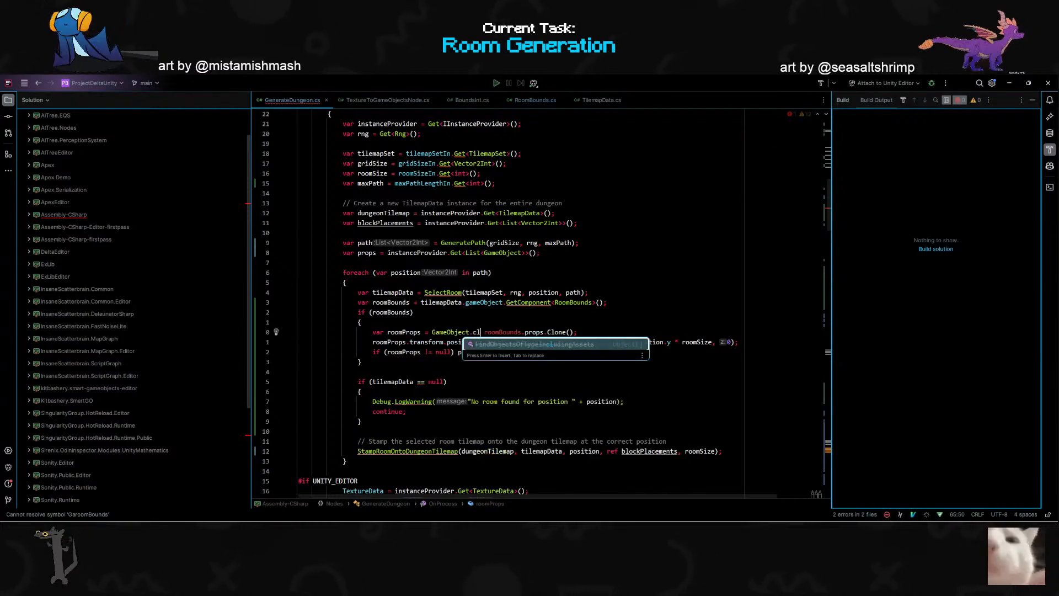
key(BackSpace)
key(BackSpace)
key(BackSpace)
key(BackSpace)
key(BackSpace)
key(BackSpace)
key(BackSpace)
key(BackSpace)
key(BackSpace)
key(BackSpace)
key(BackSpace)
key(BackSpace)
key(BackSpace)
key(BackSpace)
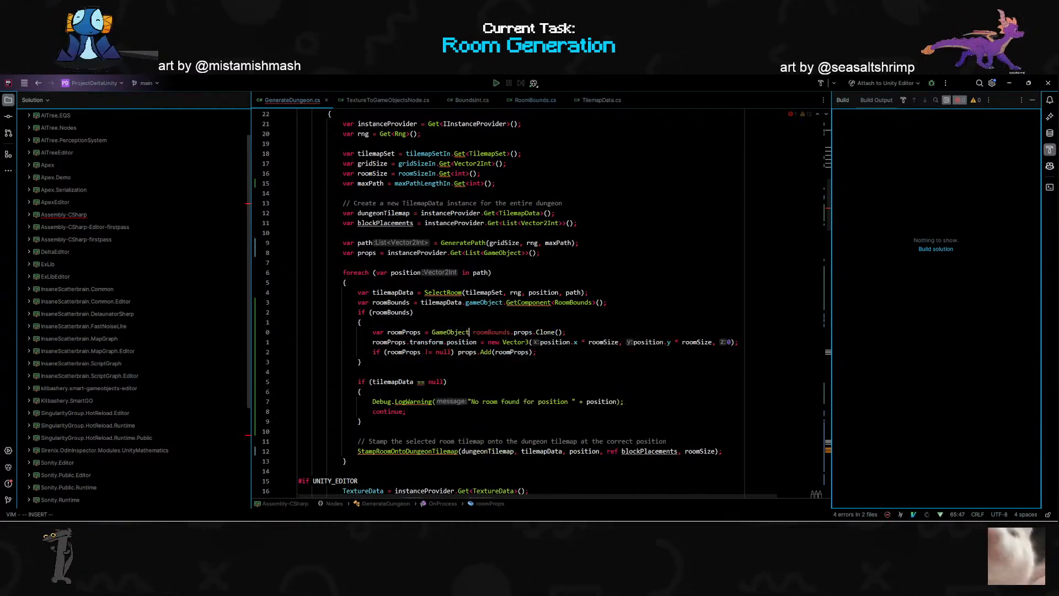
- Restore roomBounds.props.Clone() in the roomProps assignment and pass this as its first argument, followed by a comma
key(w)
key(w)
key(w)
key(w)
key(w)
key(w)
text(athis,)
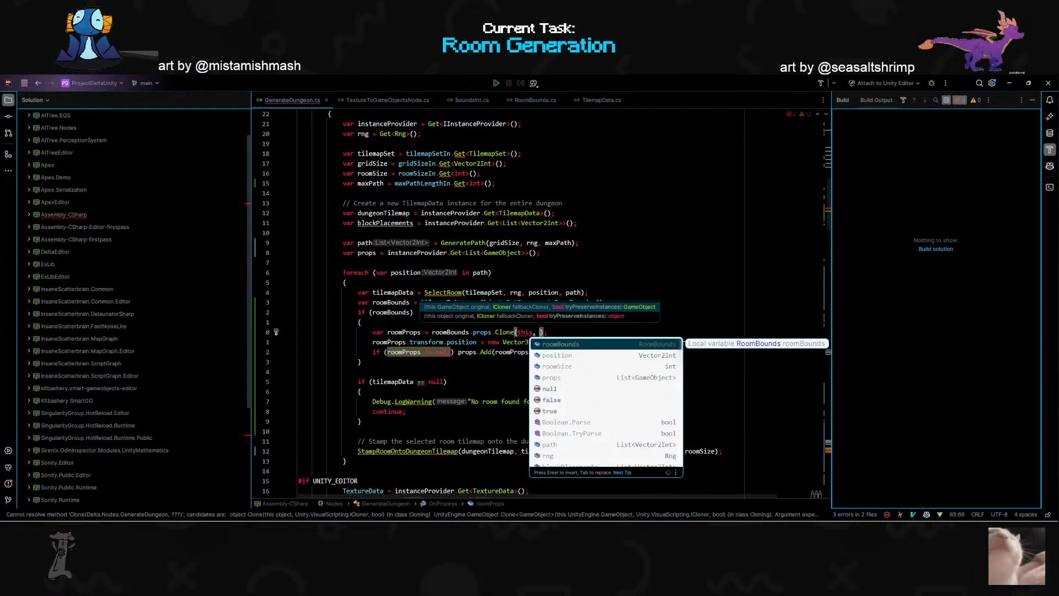
key(End)
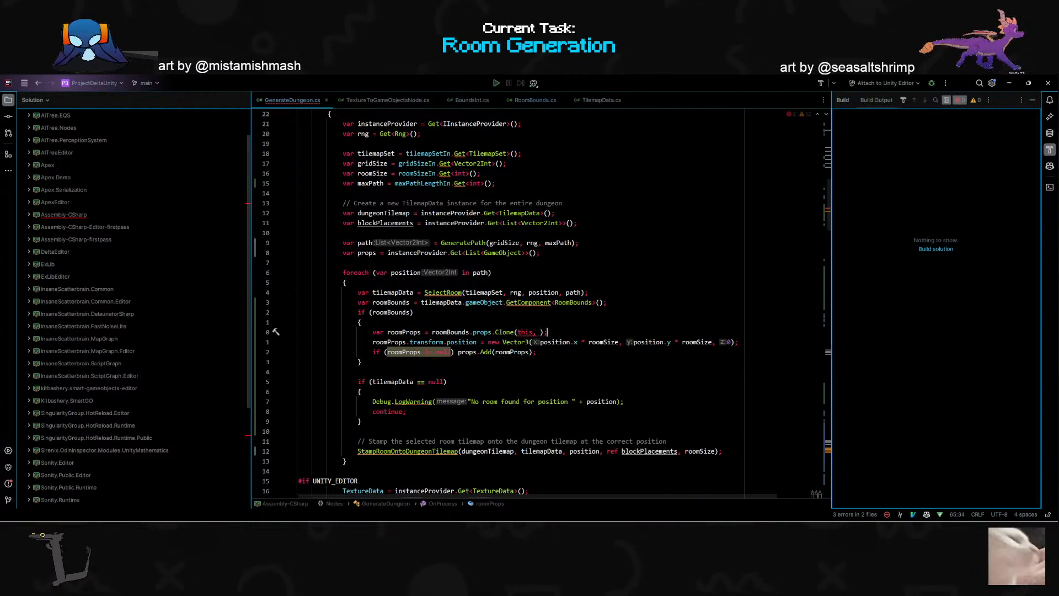
click(481, 332)
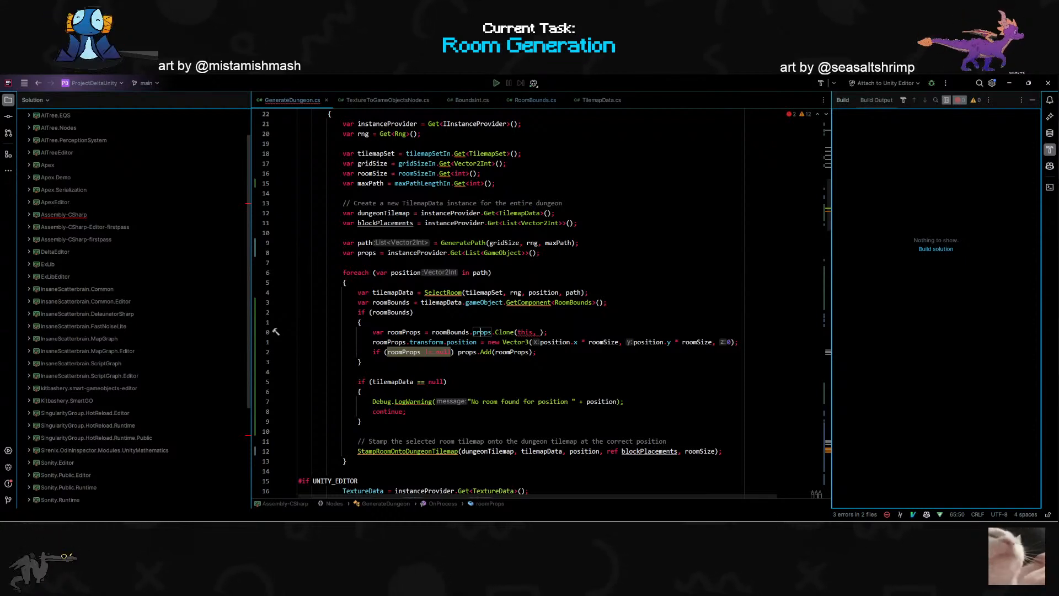
click(536, 352)
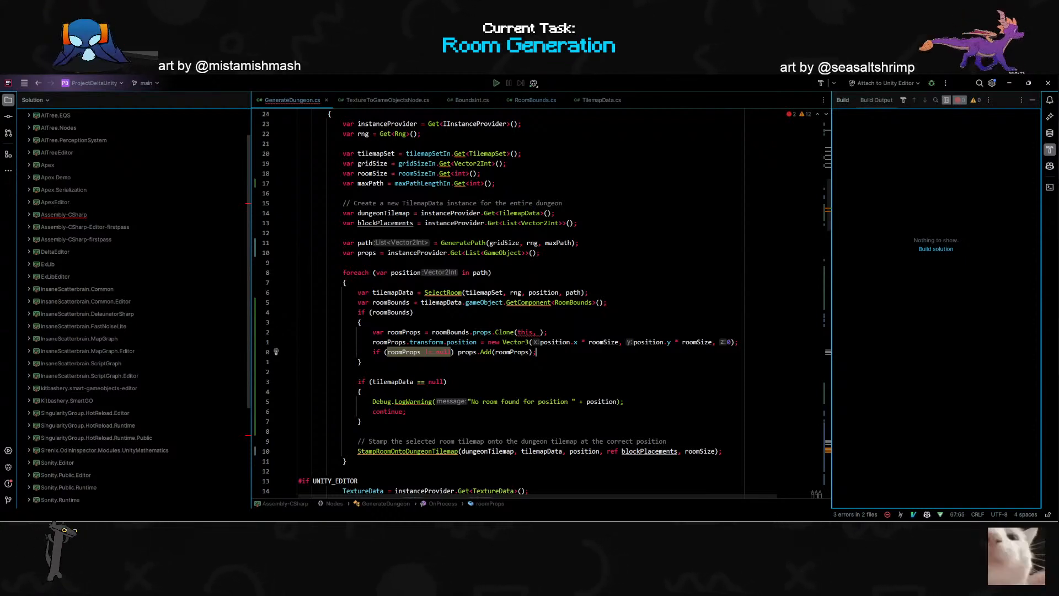
click(574, 342)
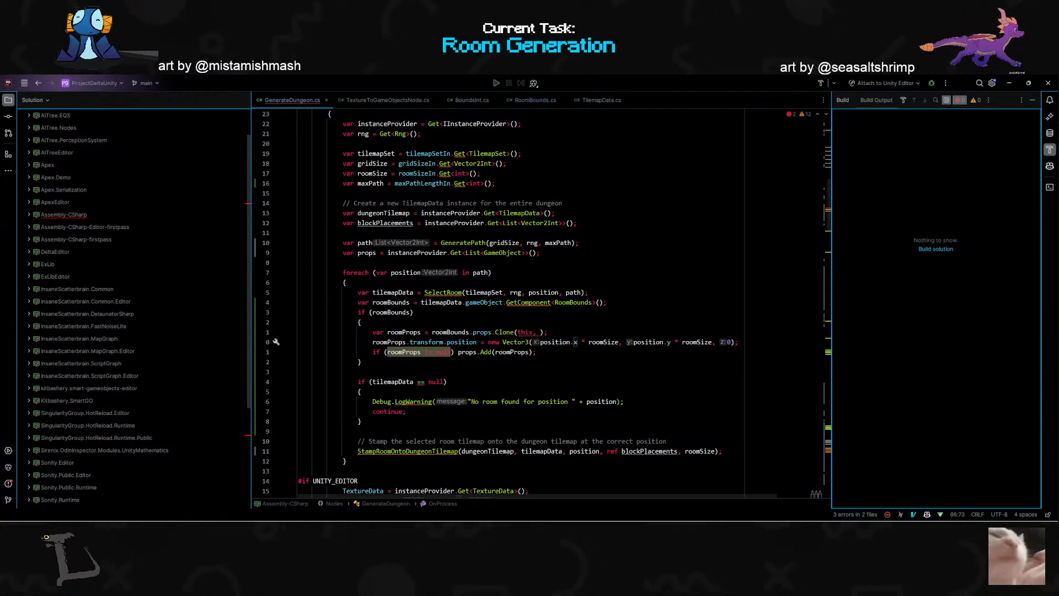
- Switch to Chrome, search Google for "unity how to change prefab position before it's instantiated" and bring the results into view
key(alt+Tab)
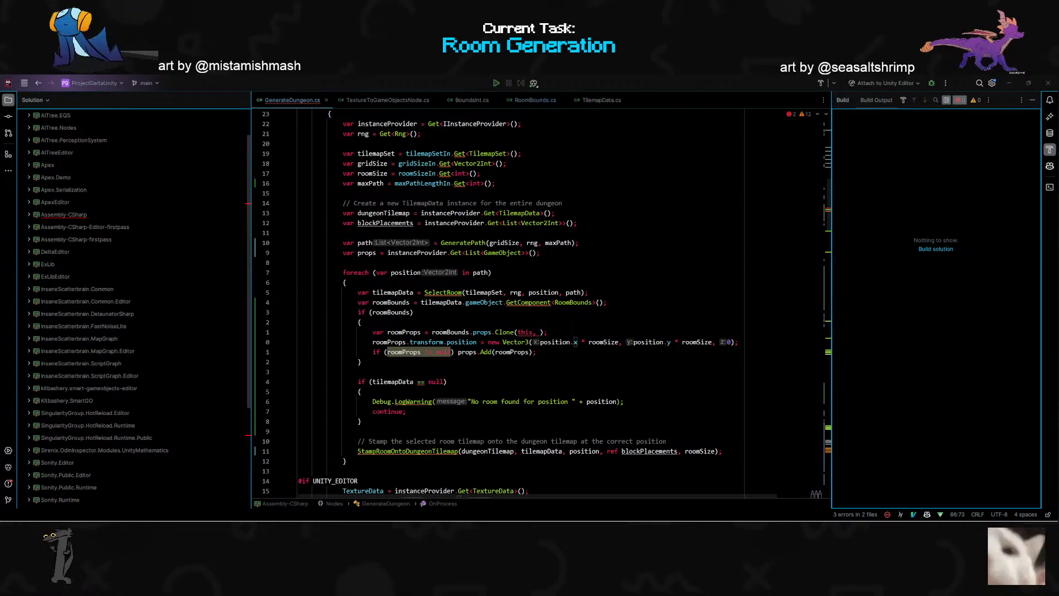
drag(552, 518, 860, 113)
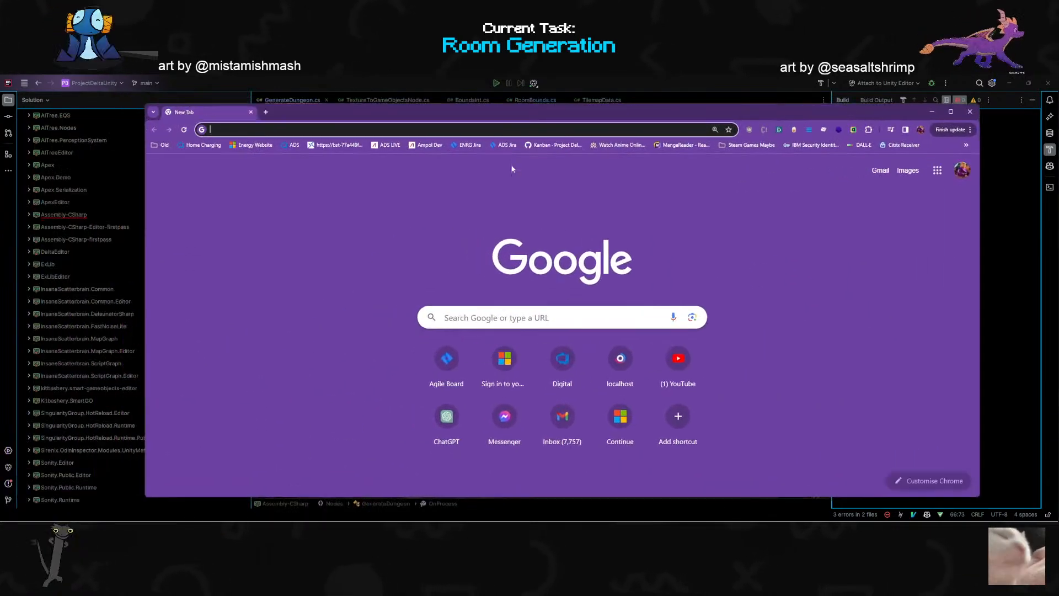
text(unity how to change)
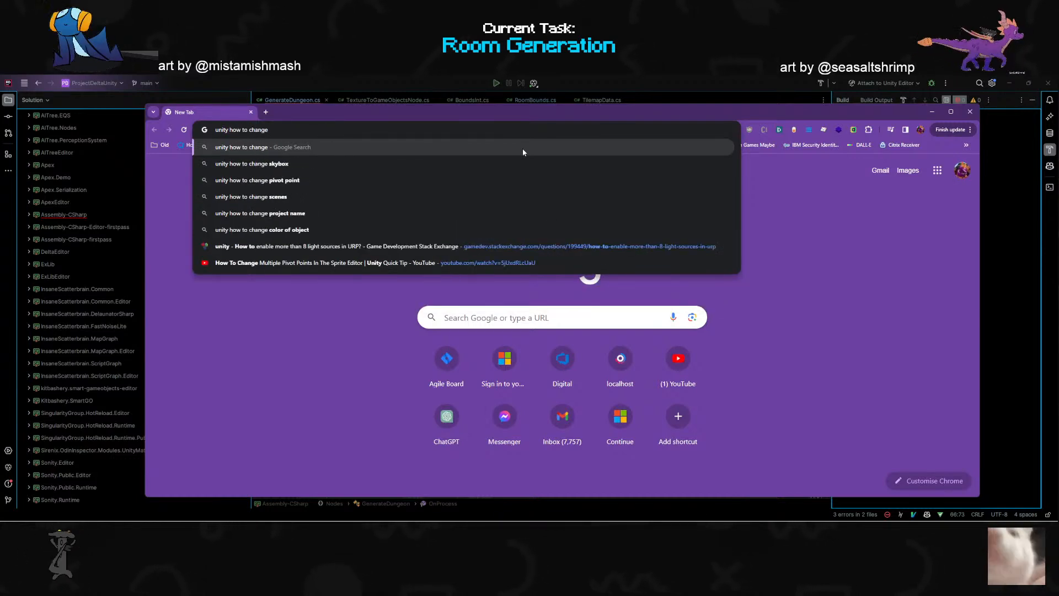
drag(401, 112, 147, 484)
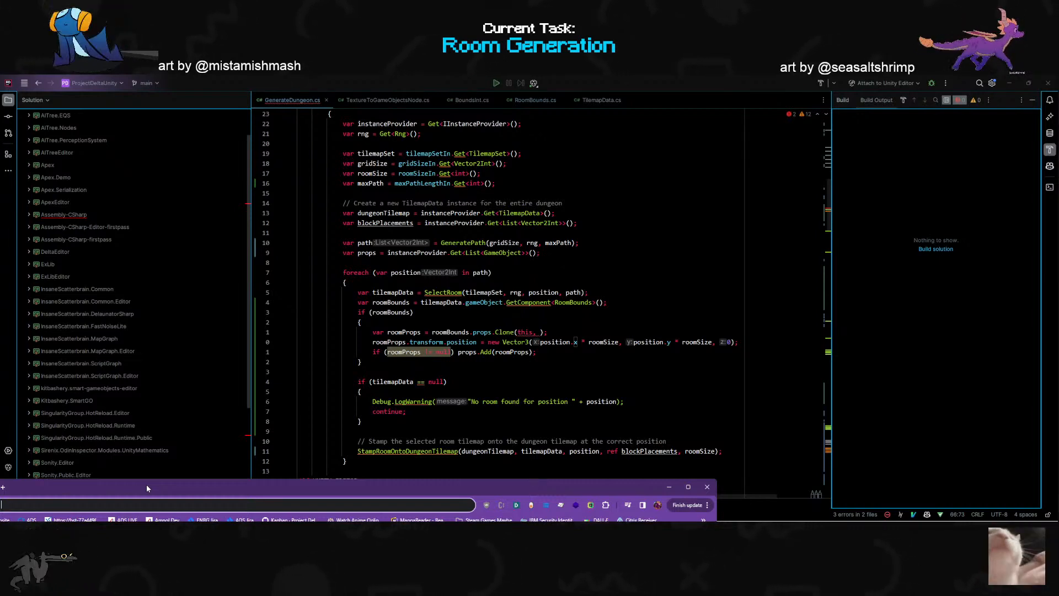
drag(147, 485, 431, 406)
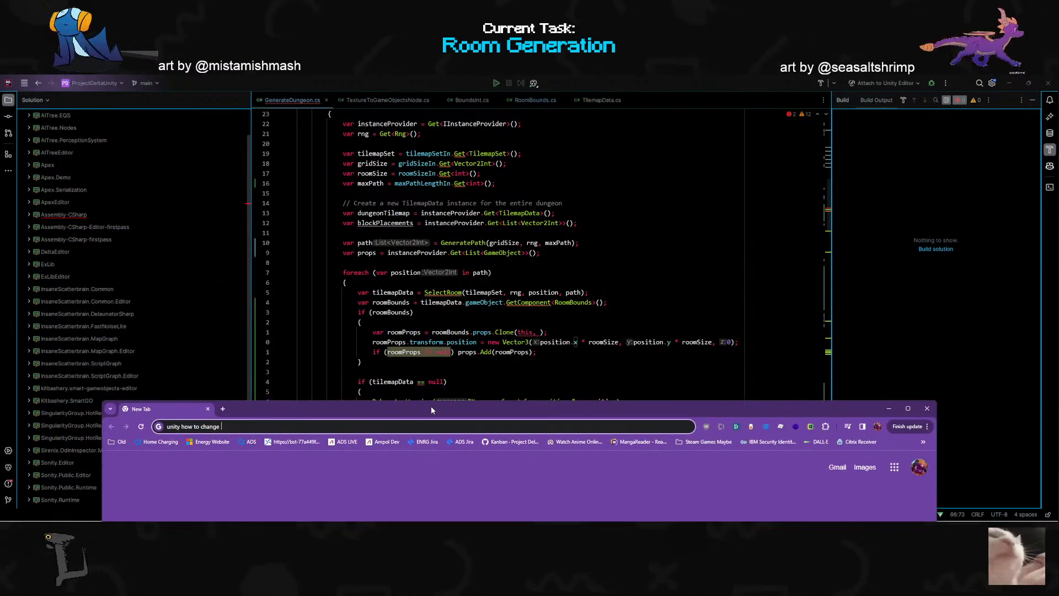
text(prefab posi)
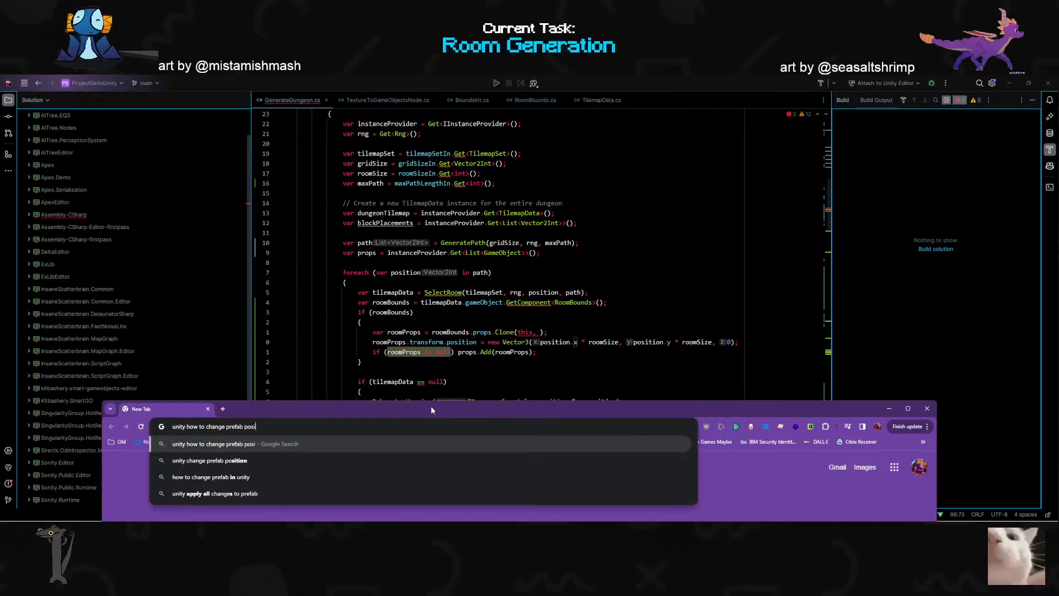
text(tion before it's i)
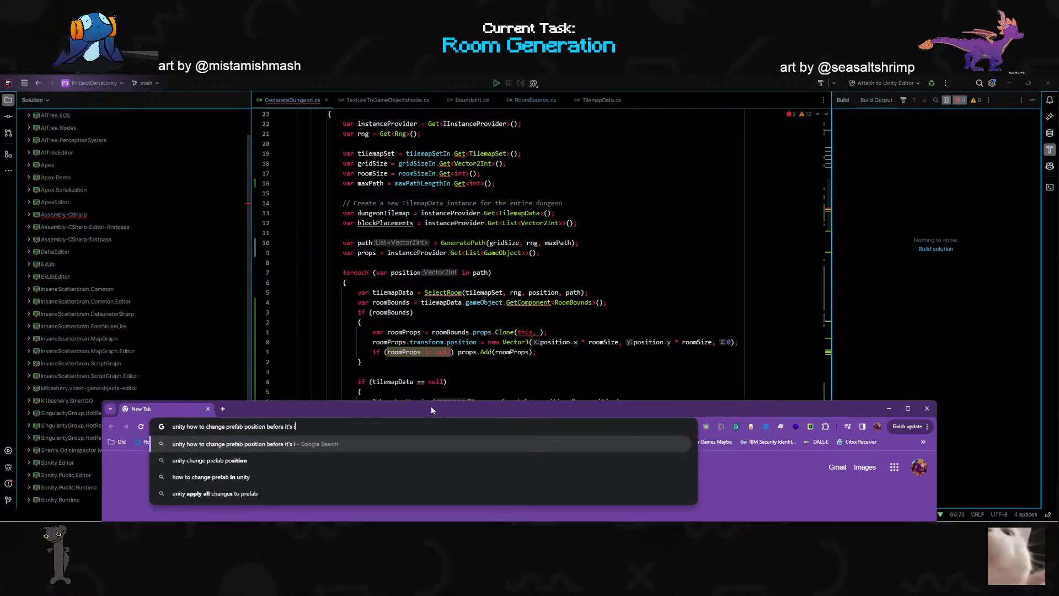
text(nstantiated)
key(Return)
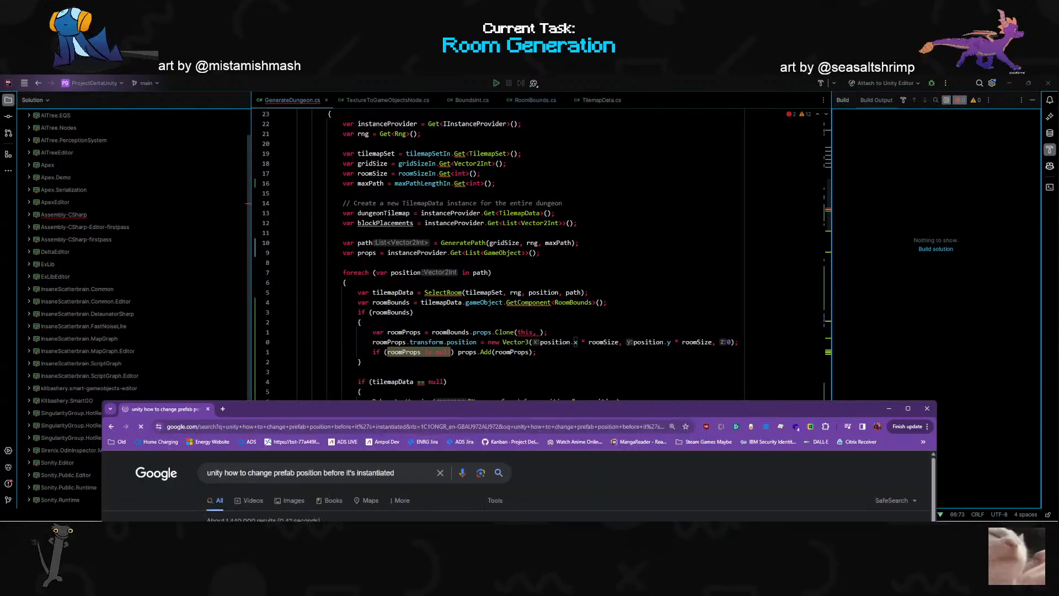
drag(420, 415, 406, 204)
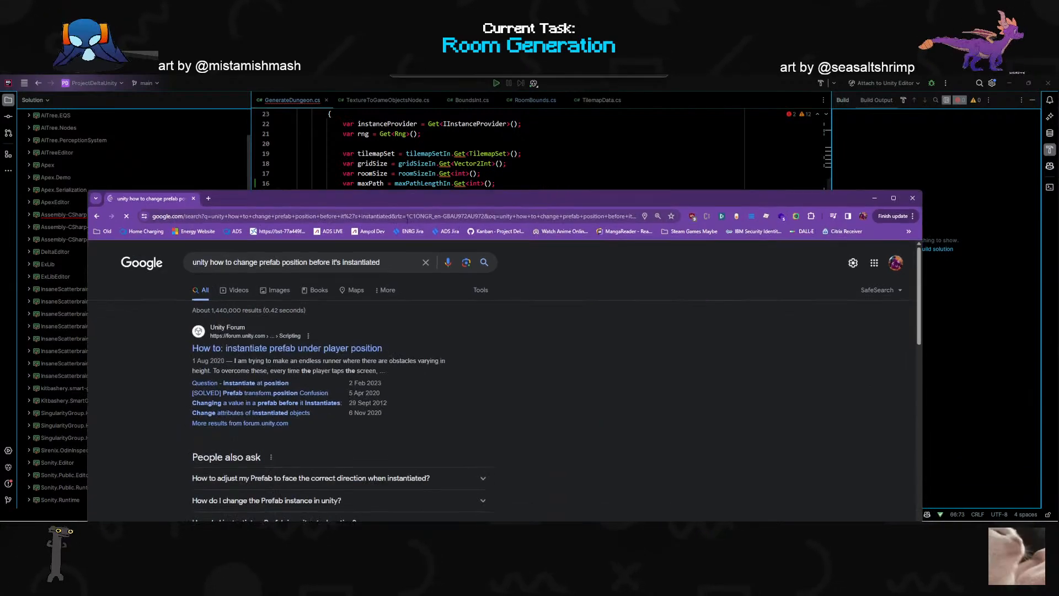
- Open the Unity Forum thread "[SOLVED] Prefab transform.position Confusion" from the search results
click(307, 350)
drag(450, 198, 583, 122)
key(alt+Left)
scroll(277, 342, down, 3)
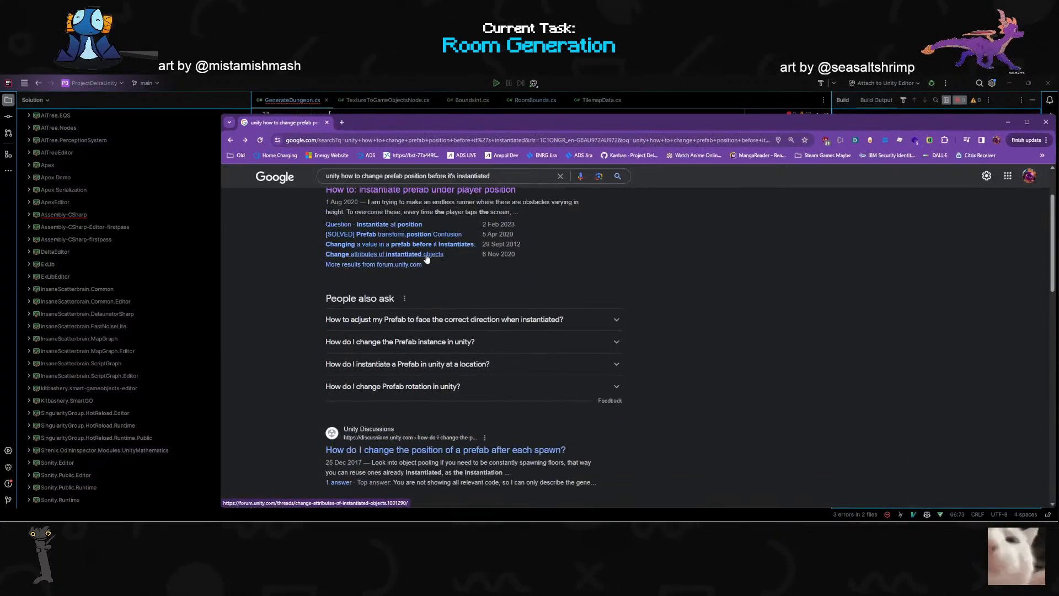
click(406, 238)
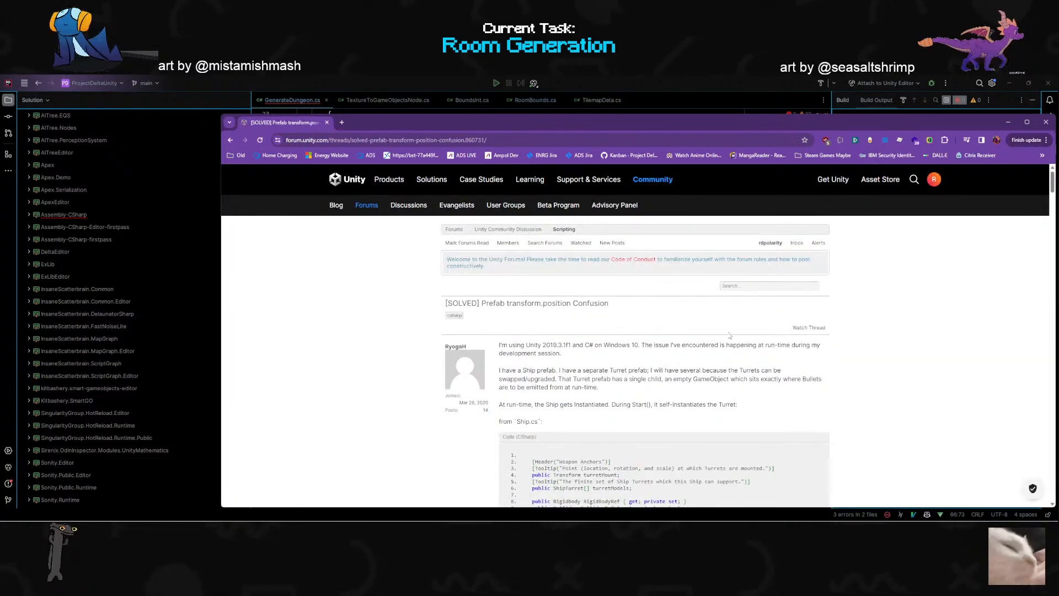
- Read the thread's opening post and its Ship.cs and Turret.cs code for how the turret prefab is instantiated and positioned
scroll(514, 328, down, 1)
drag(499, 331, 576, 331)
drag(619, 331, 629, 330)
click(562, 338)
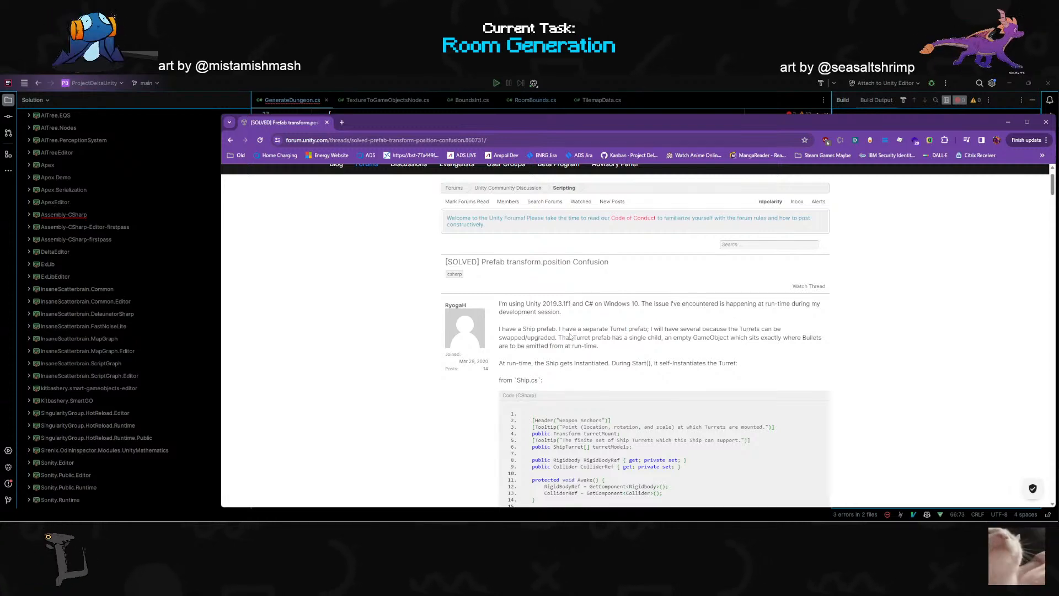
scroll(618, 348, down, 2)
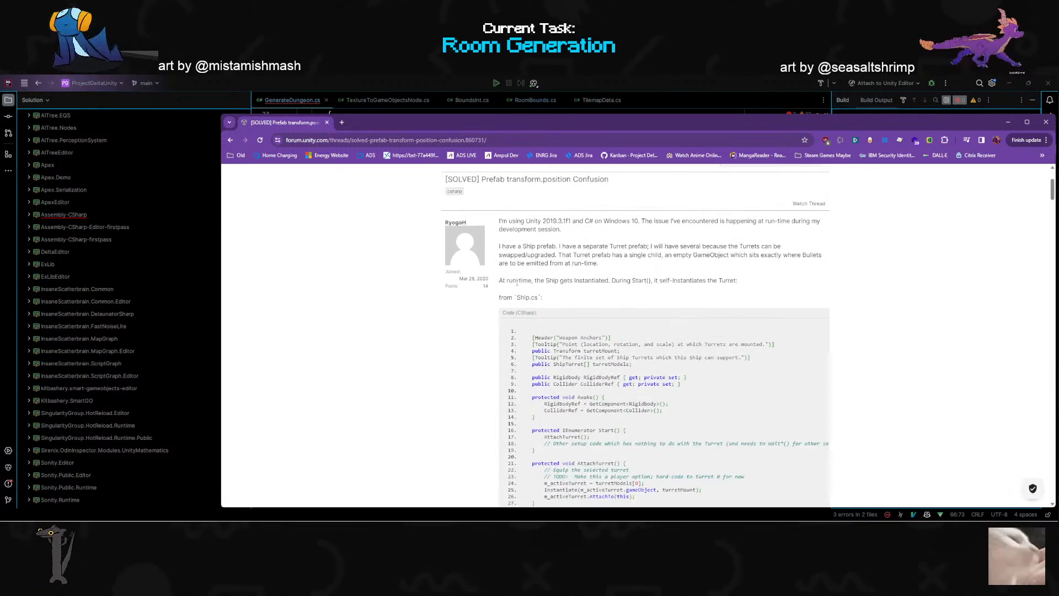
drag(618, 281, 701, 281)
click(744, 283)
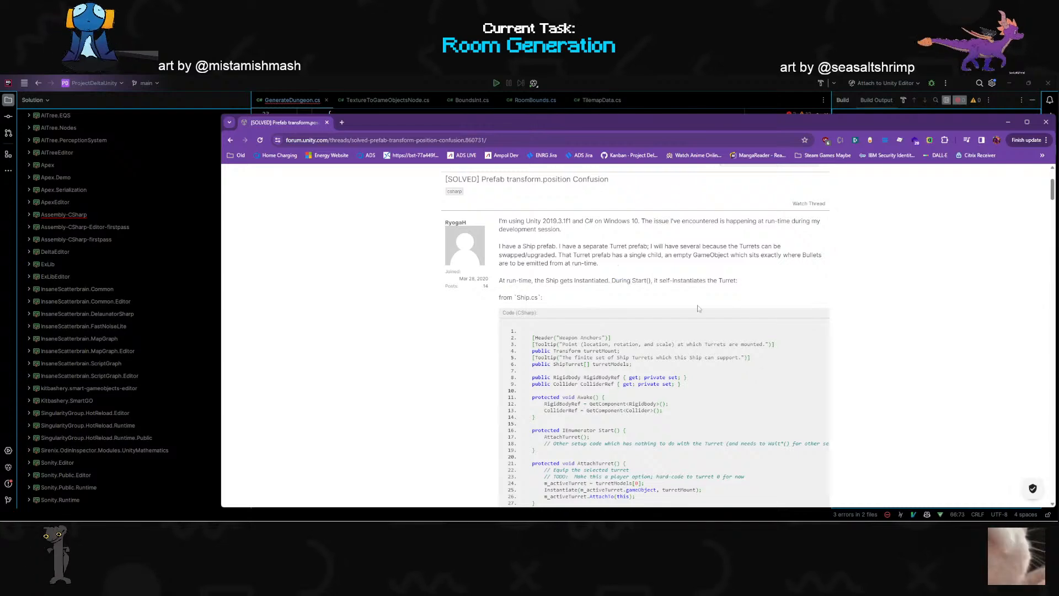
scroll(512, 335, down, 1)
scroll(472, 347, down, 10)
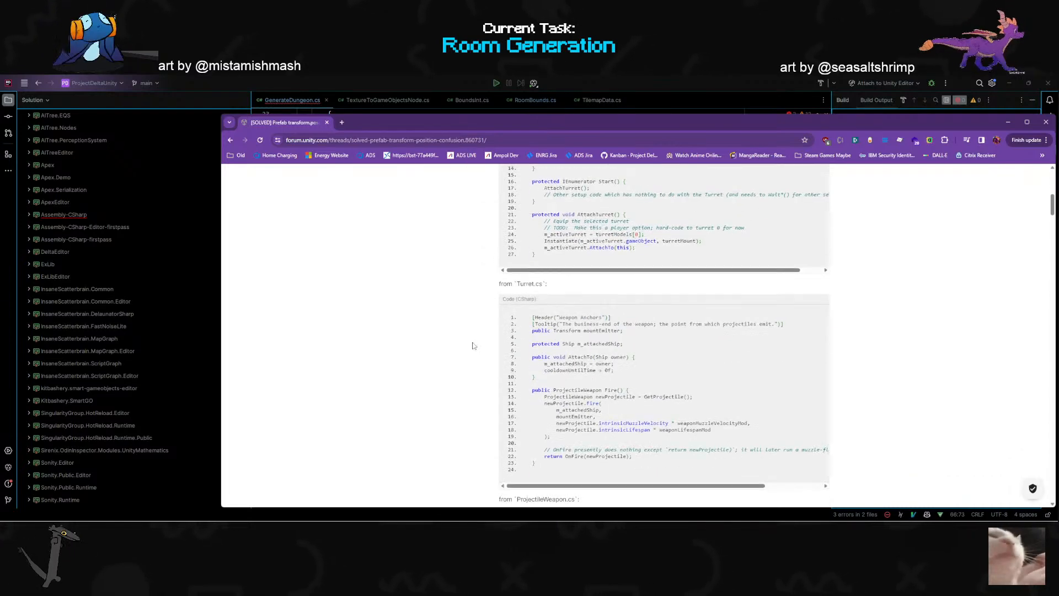
scroll(473, 346, down, 3)
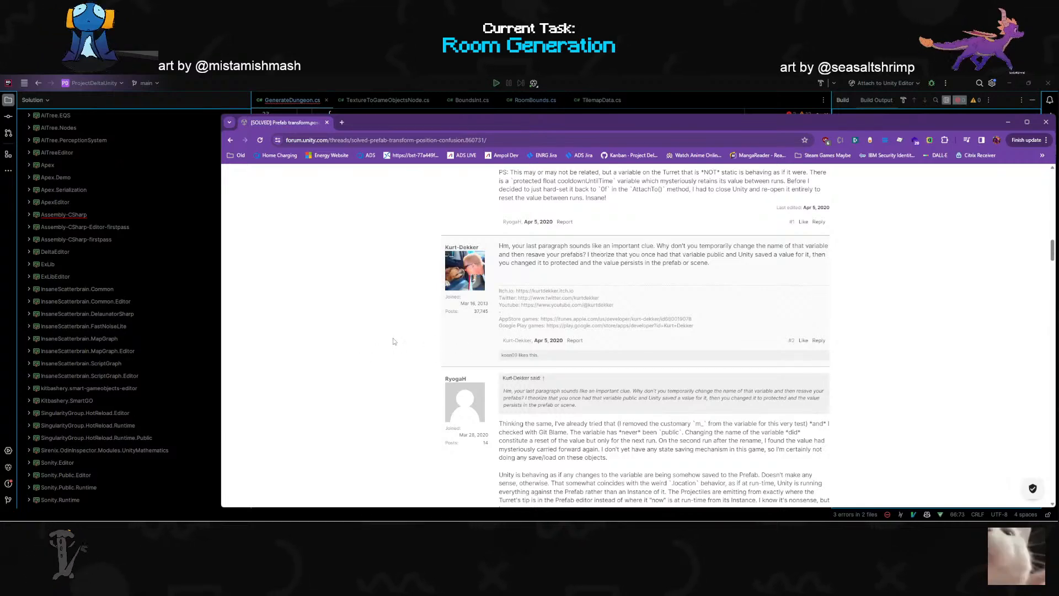
- Read through the thread's replies to the end for advice on referencing and positioning an instantiated prefab
scroll(392, 345, down, 3)
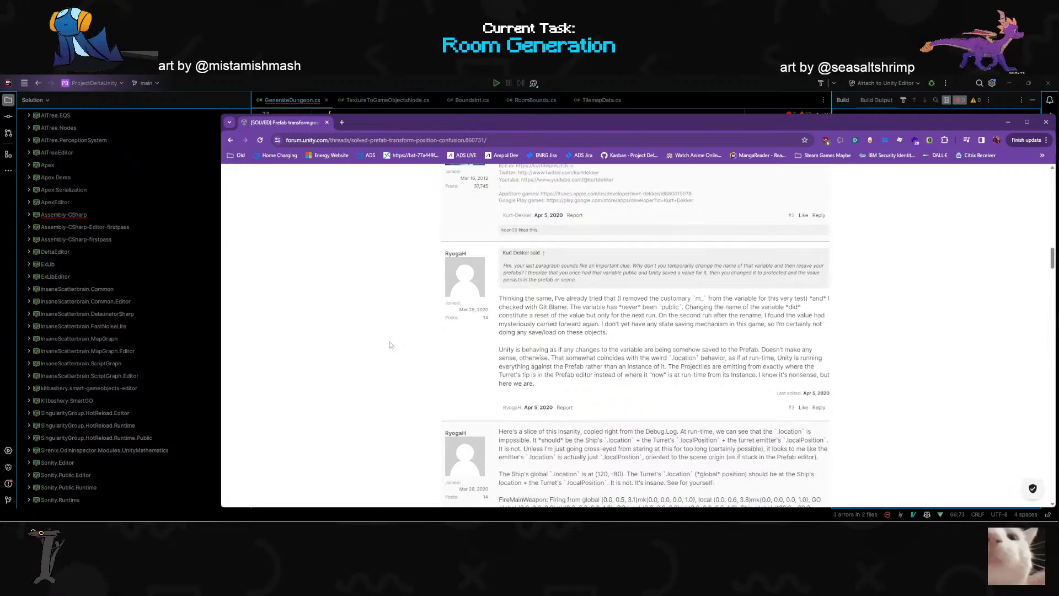
scroll(389, 345, down, 3)
scroll(389, 345, down, 5)
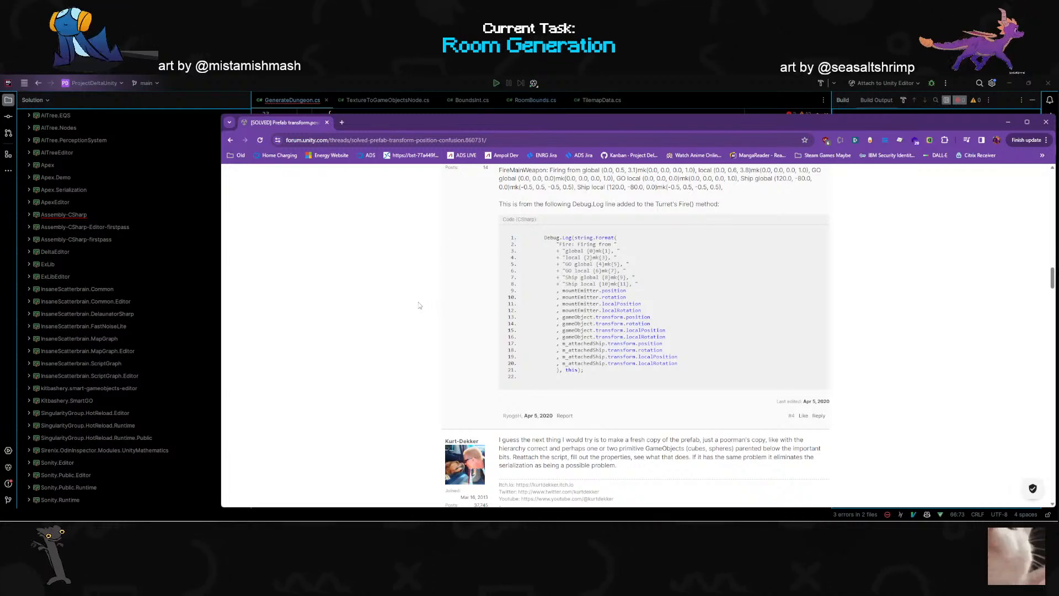
scroll(419, 305, up, 2)
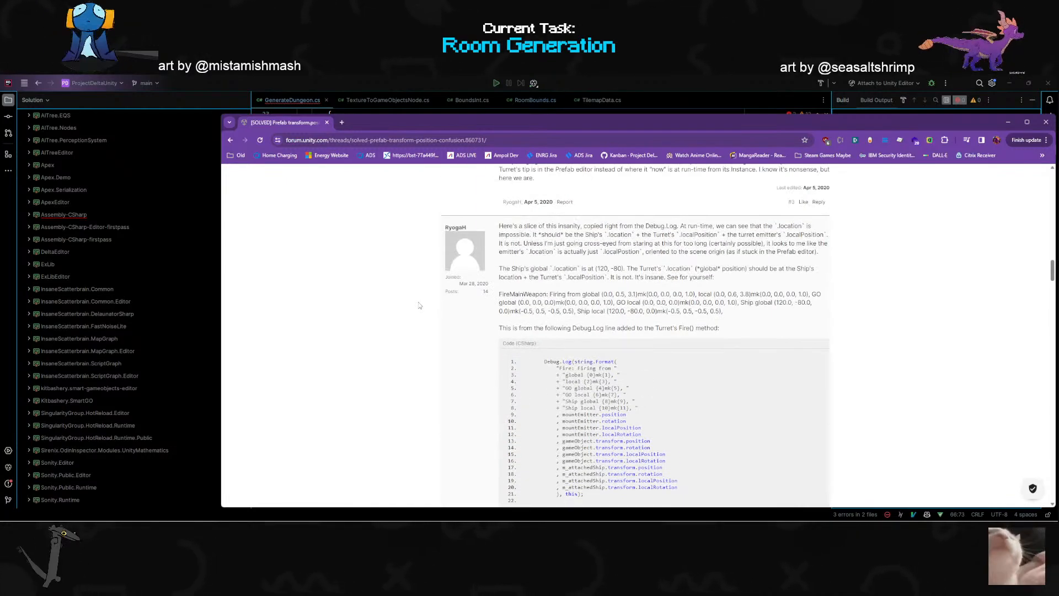
scroll(418, 305, down, 5)
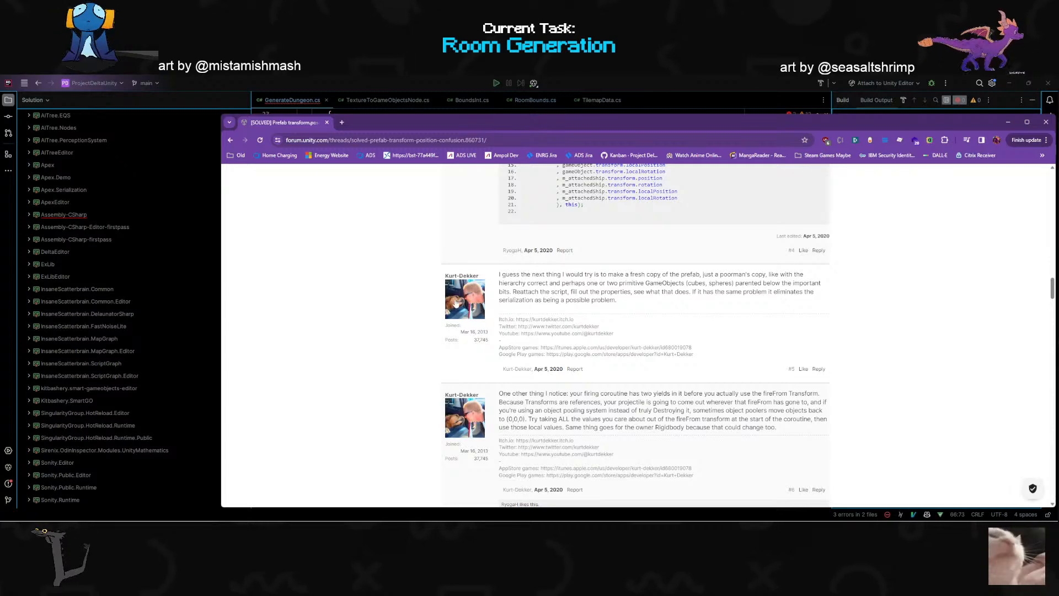
scroll(409, 311, down, 4)
scroll(408, 311, down, 5)
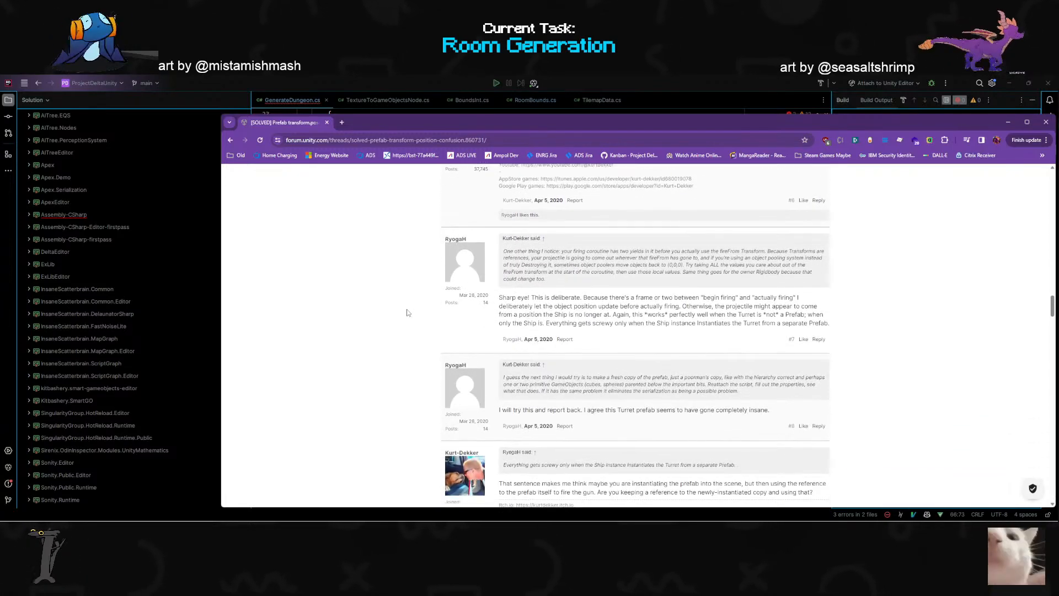
scroll(407, 313, down, 6)
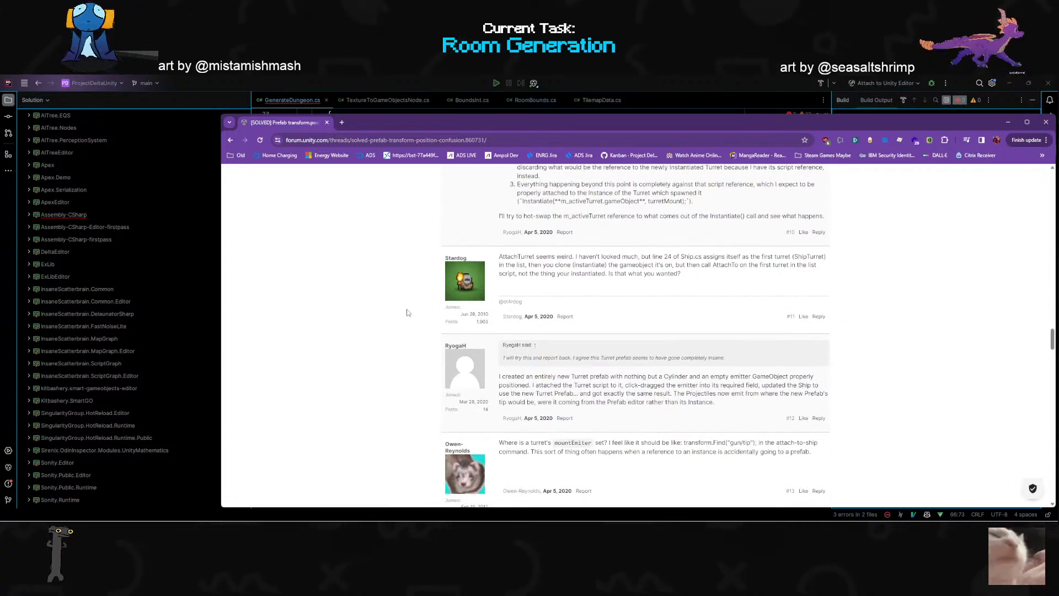
scroll(407, 313, down, 3)
scroll(408, 312, down, 5)
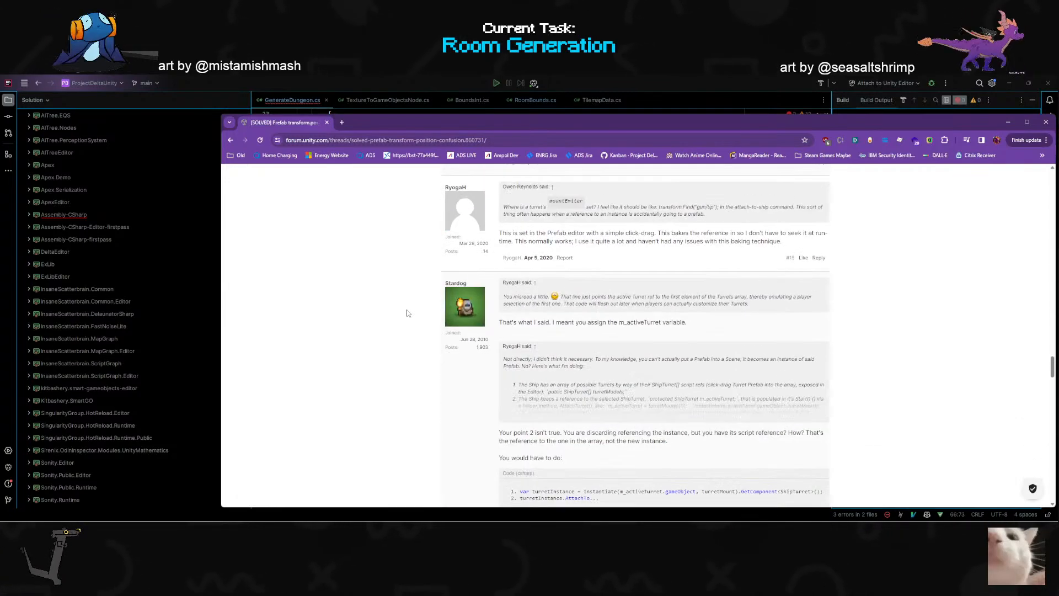
scroll(408, 313, down, 6)
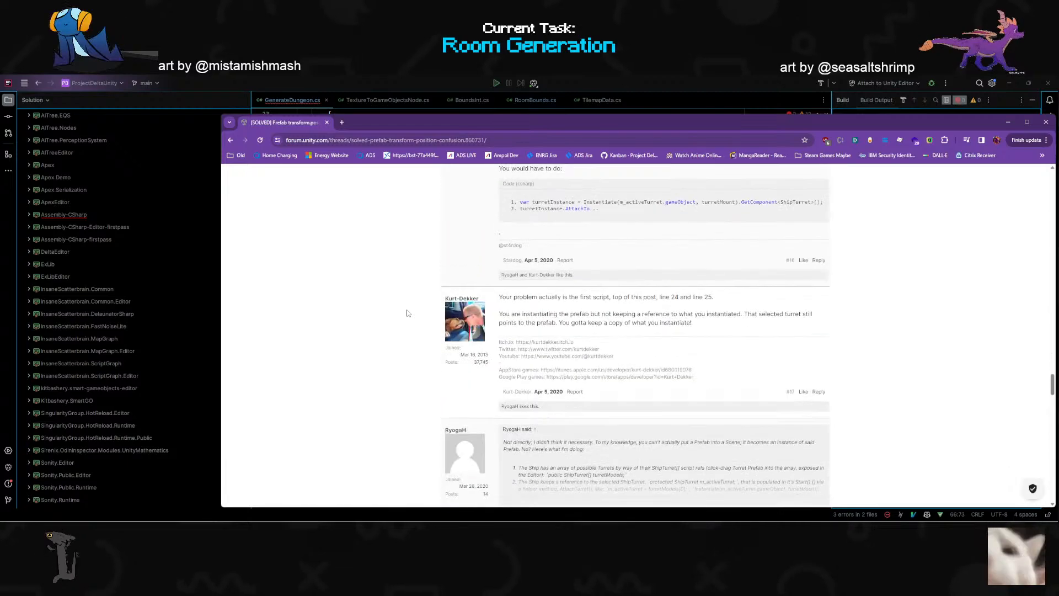
scroll(407, 313, down, 10)
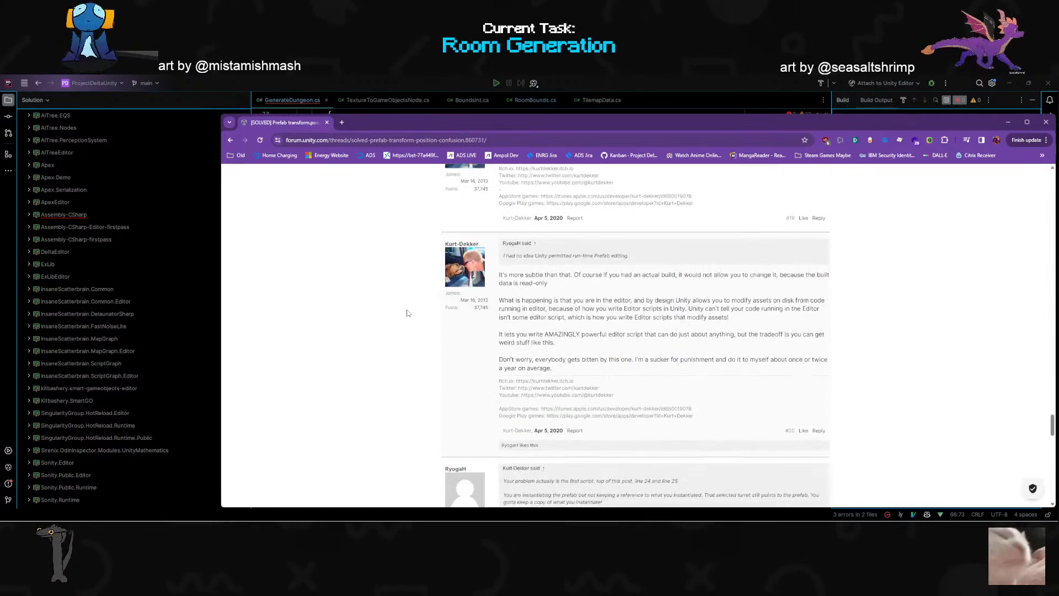
scroll(407, 313, down, 10)
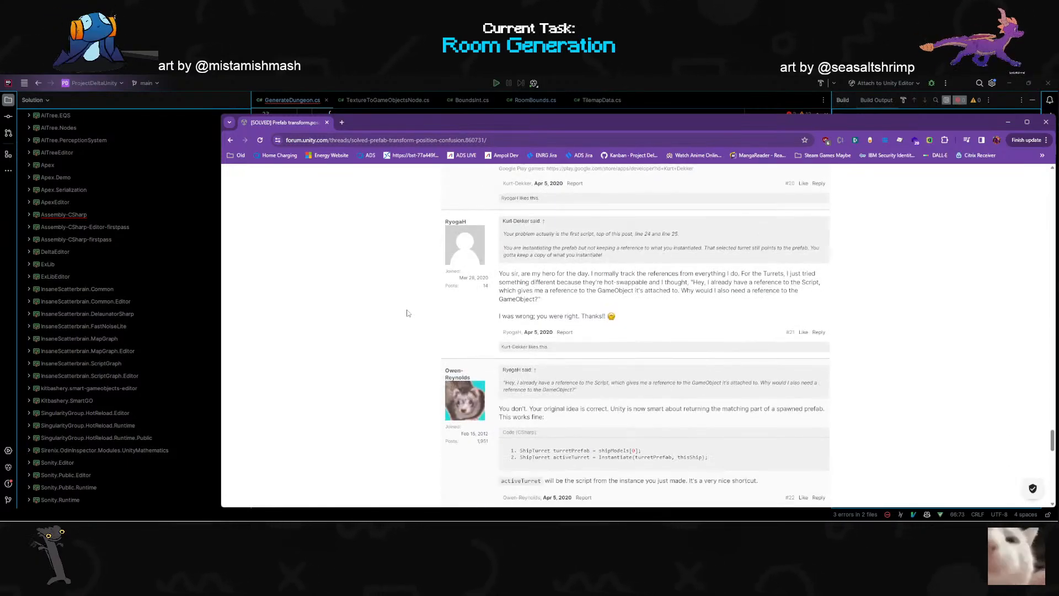
scroll(407, 313, down, 3)
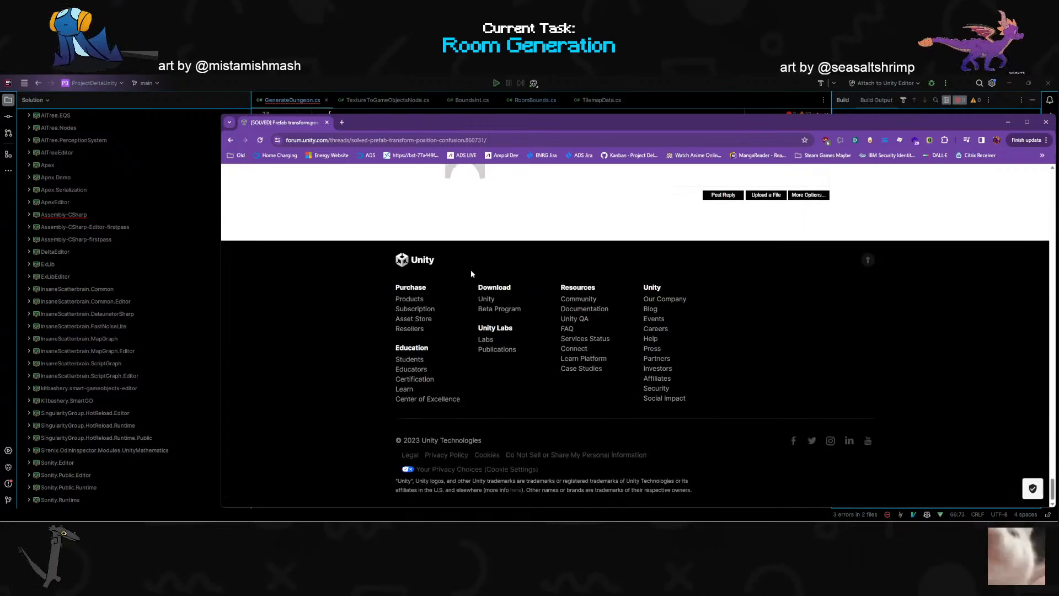
- Switch back to Rider and add a GameObject.Instantiate() call on a new line below the roomBounds declaration in GenerateDungeon.cs
drag(625, 118, 435, 472)
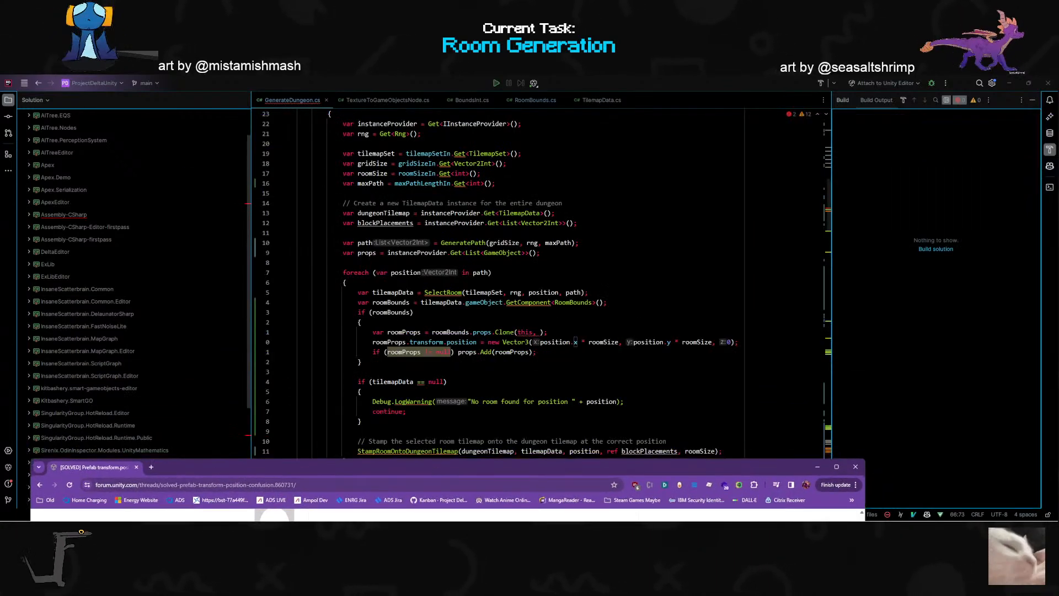
click(359, 322)
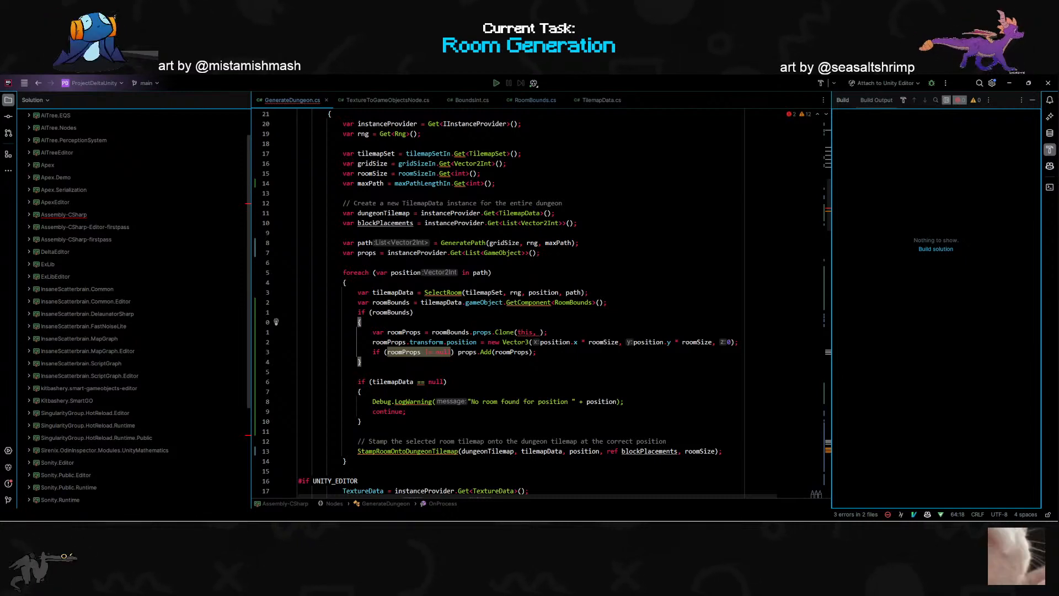
mouse_move(529, 303)
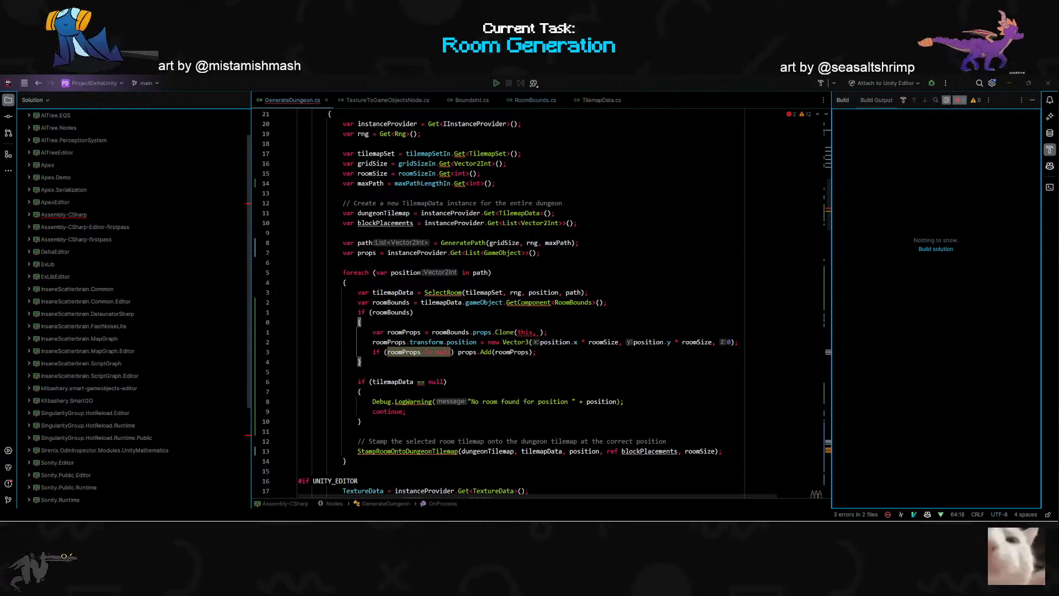
click(607, 371)
click(609, 292)
click(609, 303)
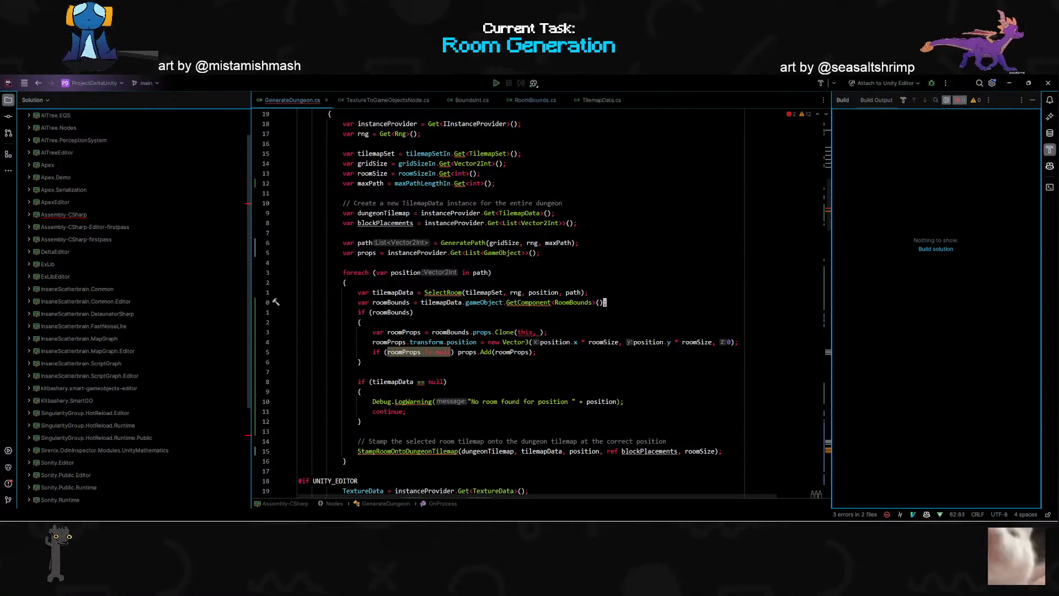
text(oInsti)
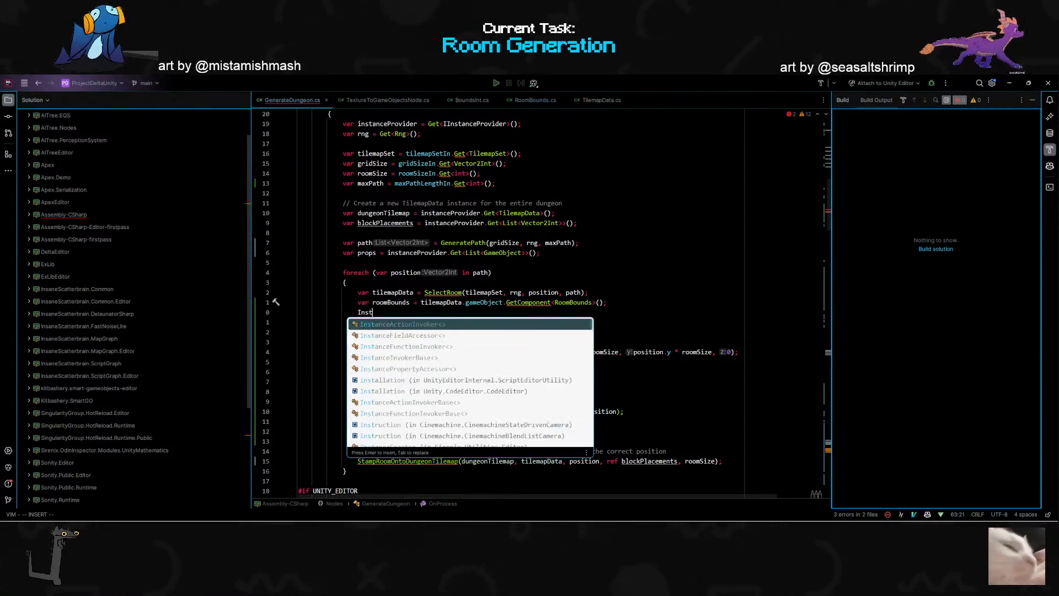
key(BackSpace)
text(ant)
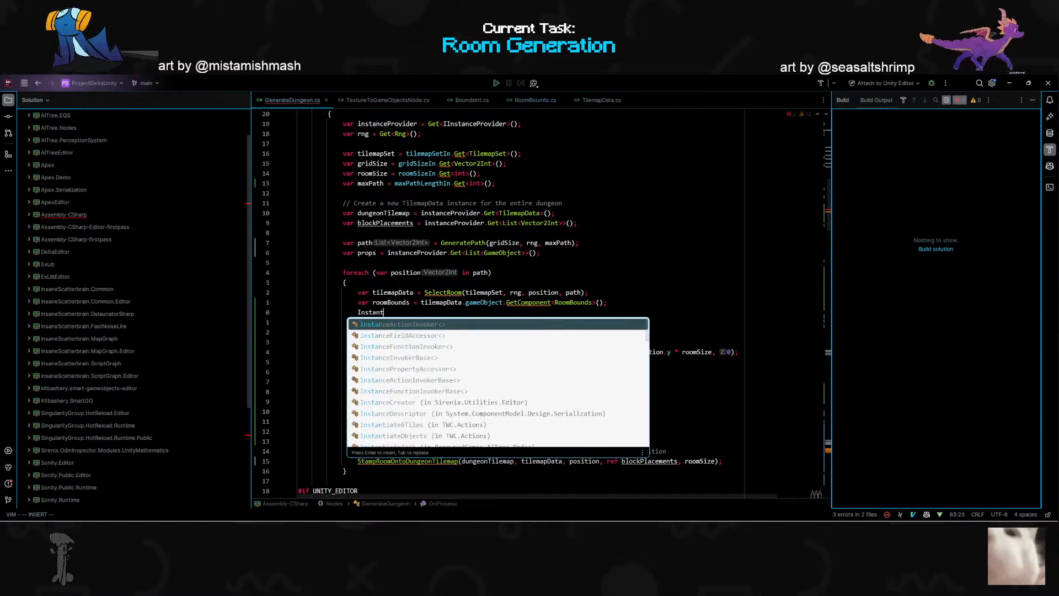
text(iate)
key(ctrl+BackSpace)
text(G)
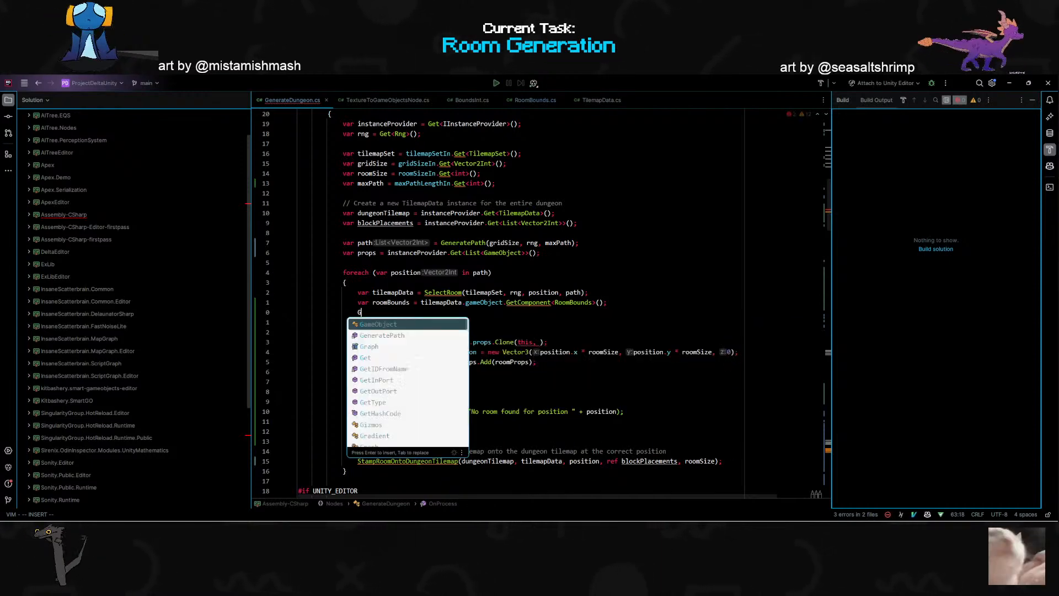
text(ameObject.Instantiate())
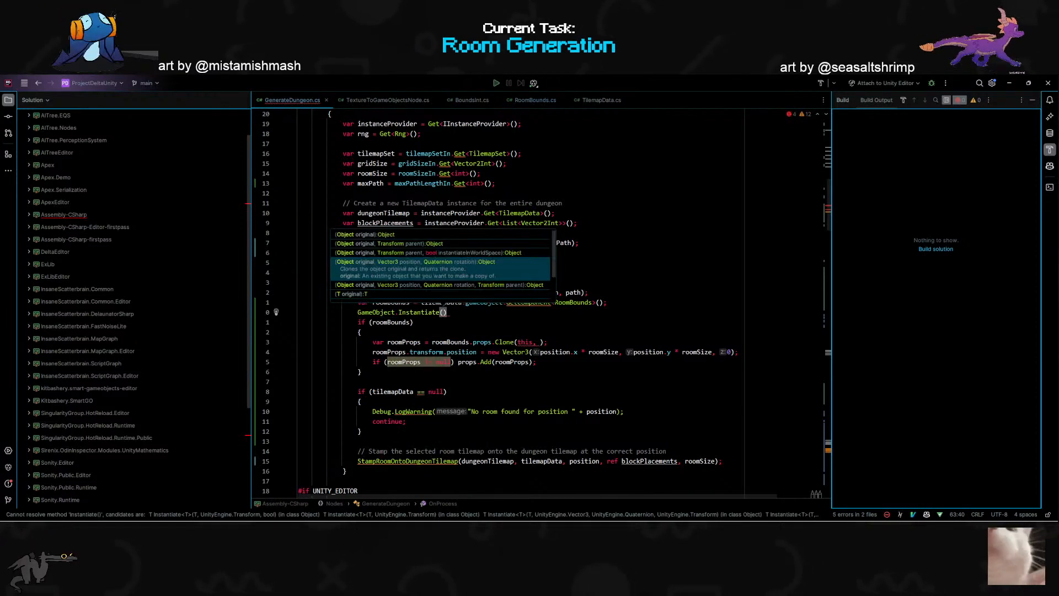
key(Escape)
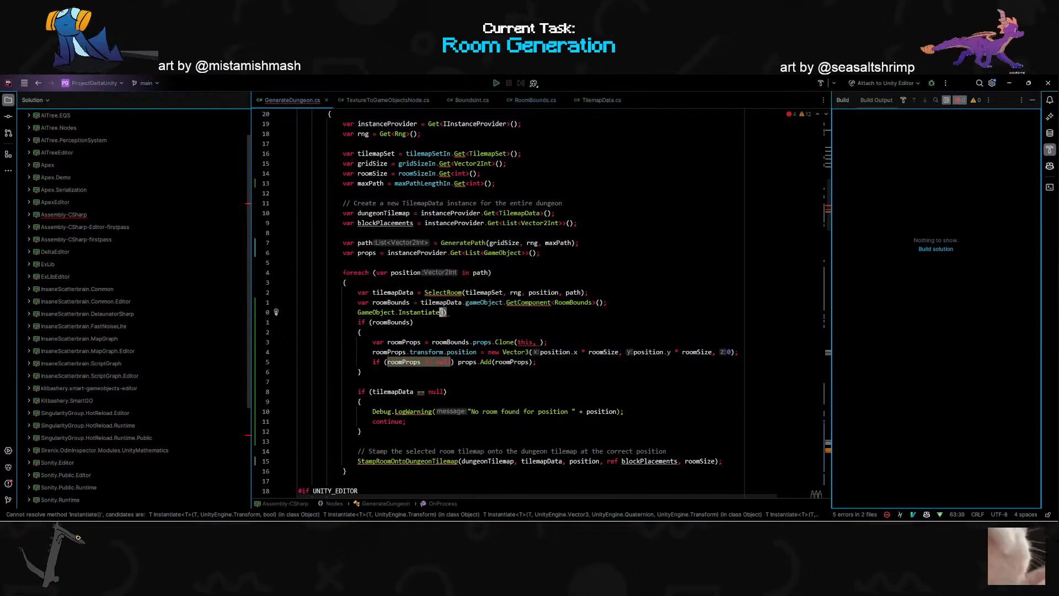
- Move the GameObject.Instantiate() line inside the if (roomBounds) block, above the roomProps declaration, and indent it to match
key(d)
key(d)
key(j)
key(o)
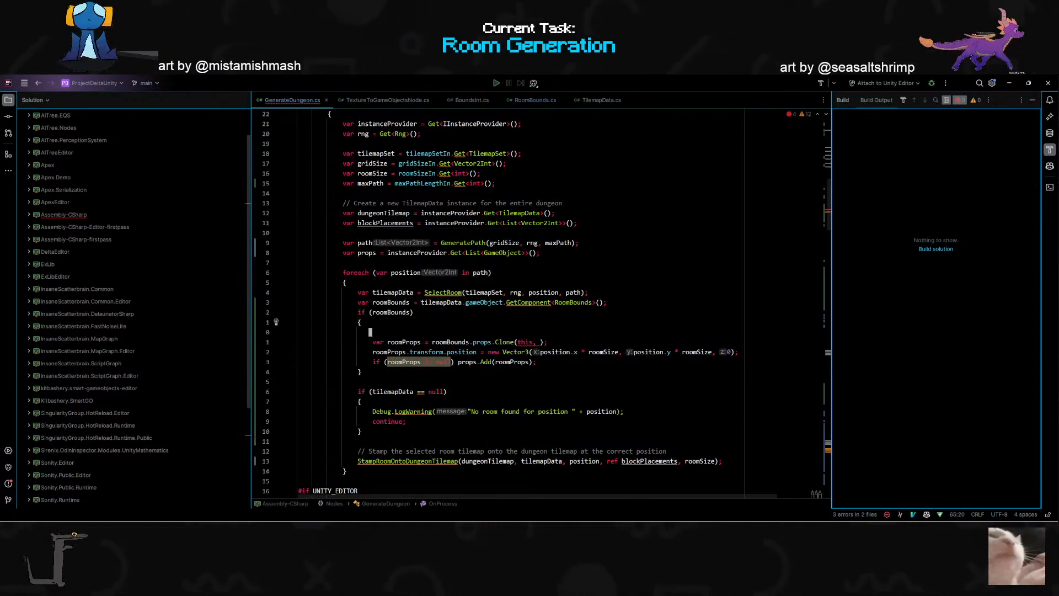
key(Escape)
key(p)
key(>)
key(>)
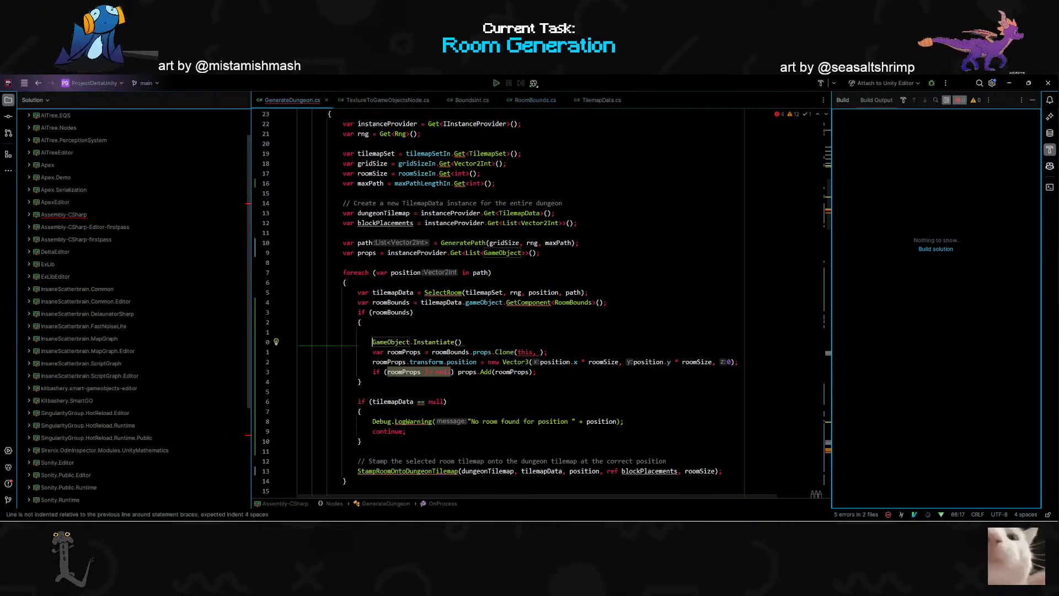
- Delete the roomProps line that calls Clone and assign GameObject.Instantiate() to var roomProps instead
key(j)
key(d)
key(d)
key(k)
key(k)
text(j)
text(i)
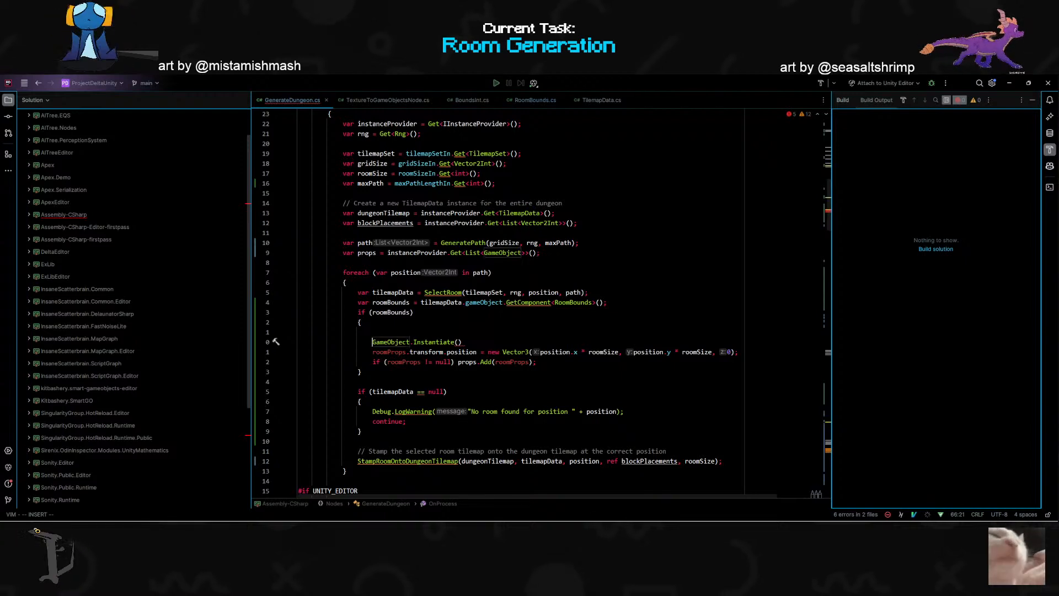
text(var )
text(roomProps =)
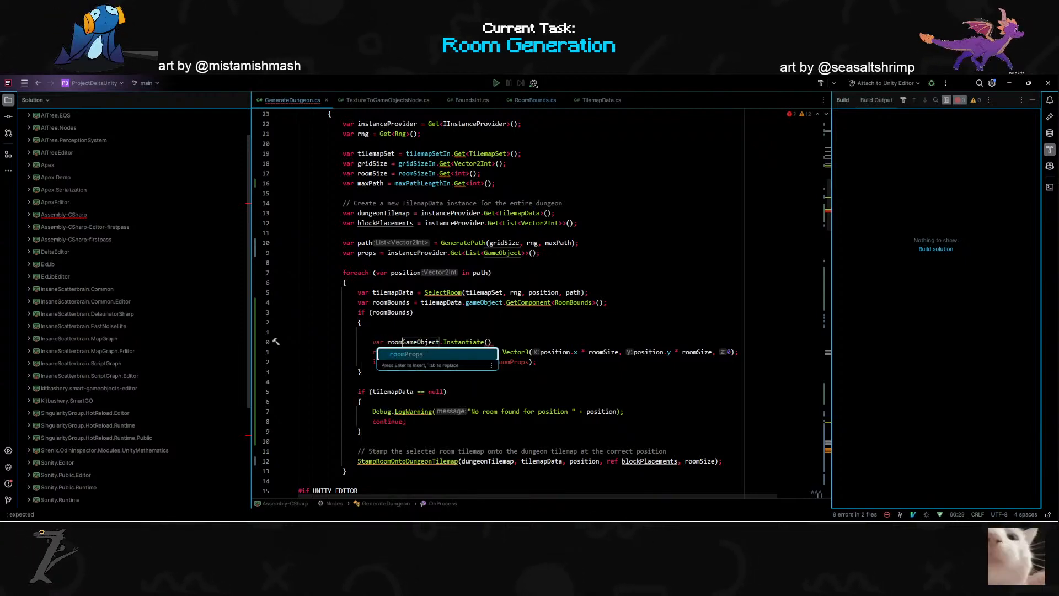
- Remove the empty line above the roomProps declaration and complete the call as Instantiate(roomBounds);
key(Escape)
key(k)
key(d)
key(d)
key(dollar)
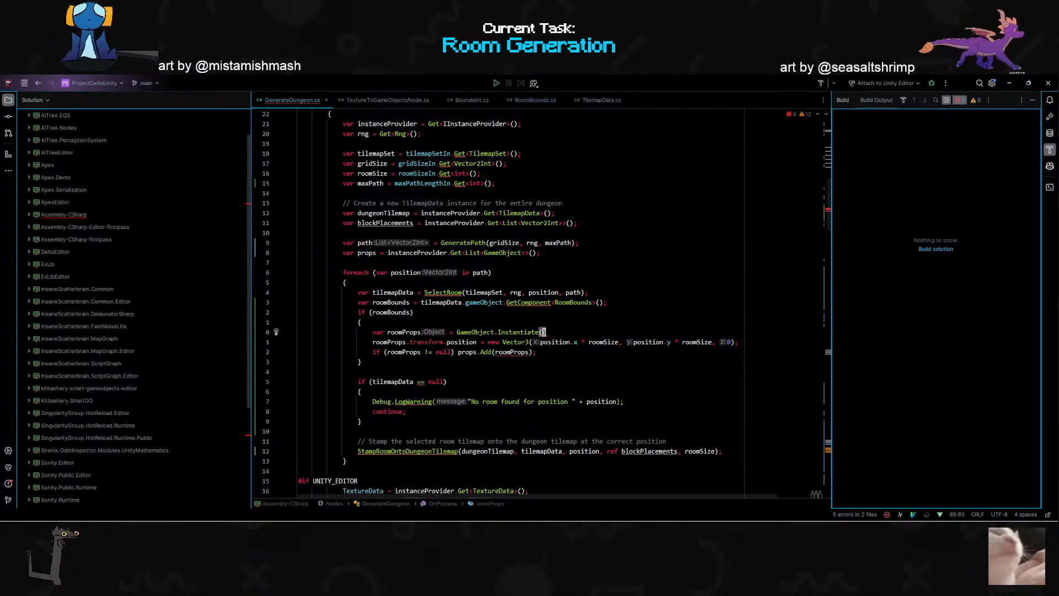
text(iate(roomBounds))
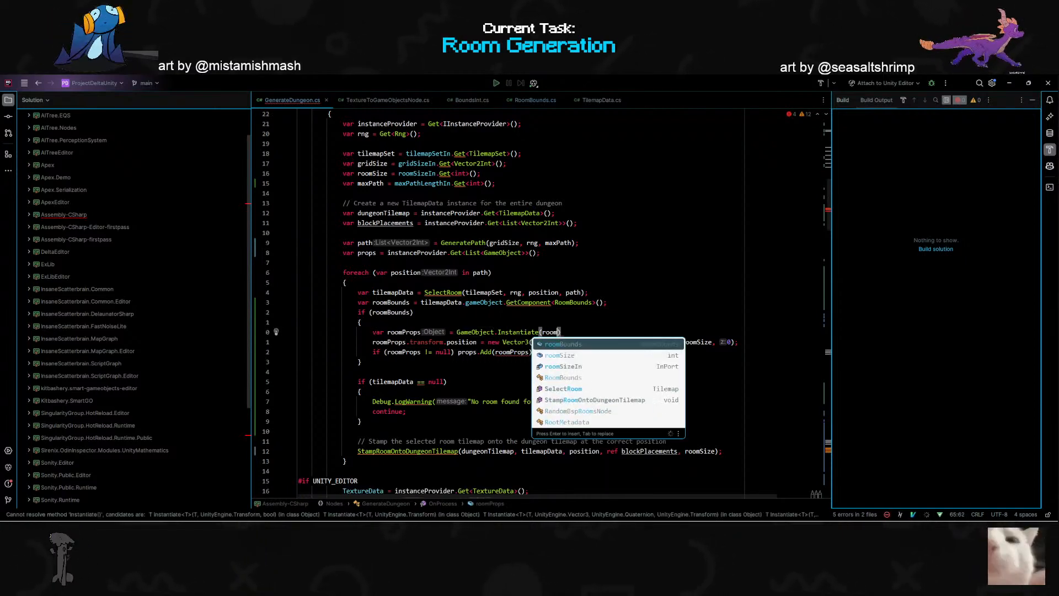
text(;)
key(Escape)
- Extend the if condition around the props code to roomBounds && roomBounds.props
key(k)
key(k)
text(if (roomBounds && roomBounds)
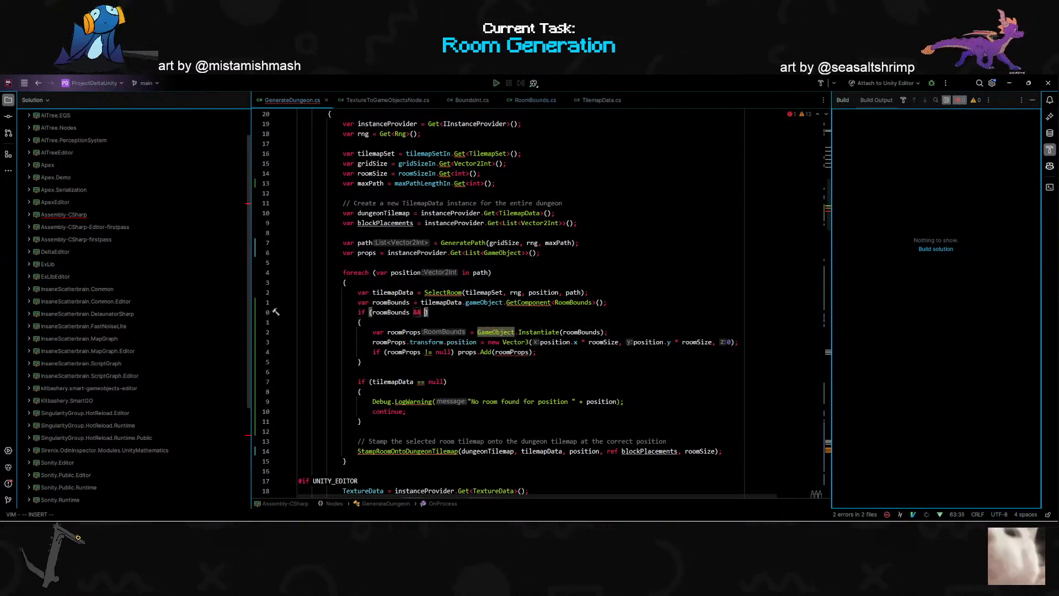
text(.props)
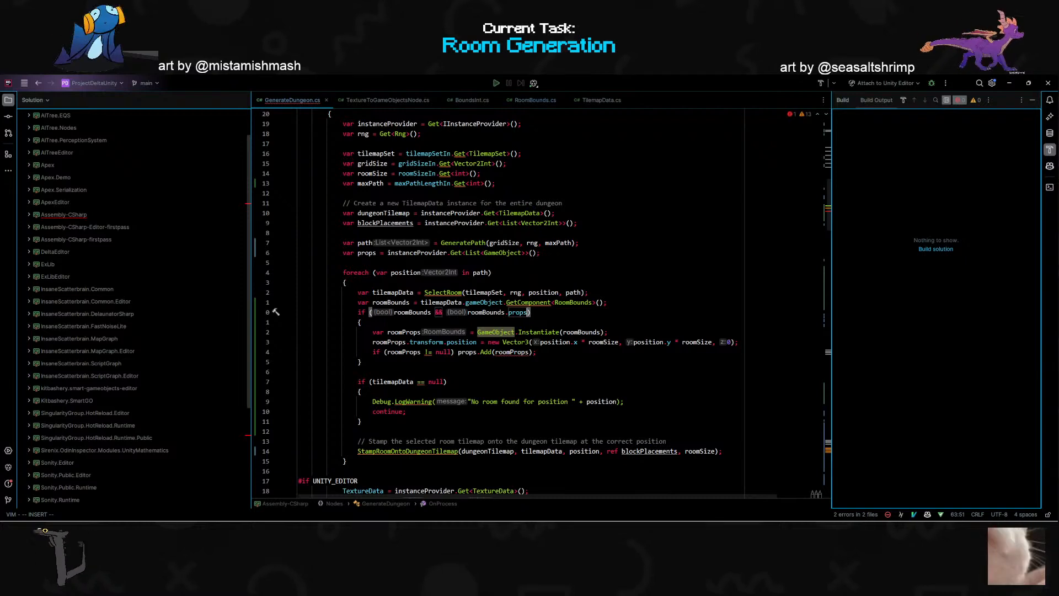
- Change the Instantiate argument in the roomProps declaration to roomBounds.props
click(601, 332)
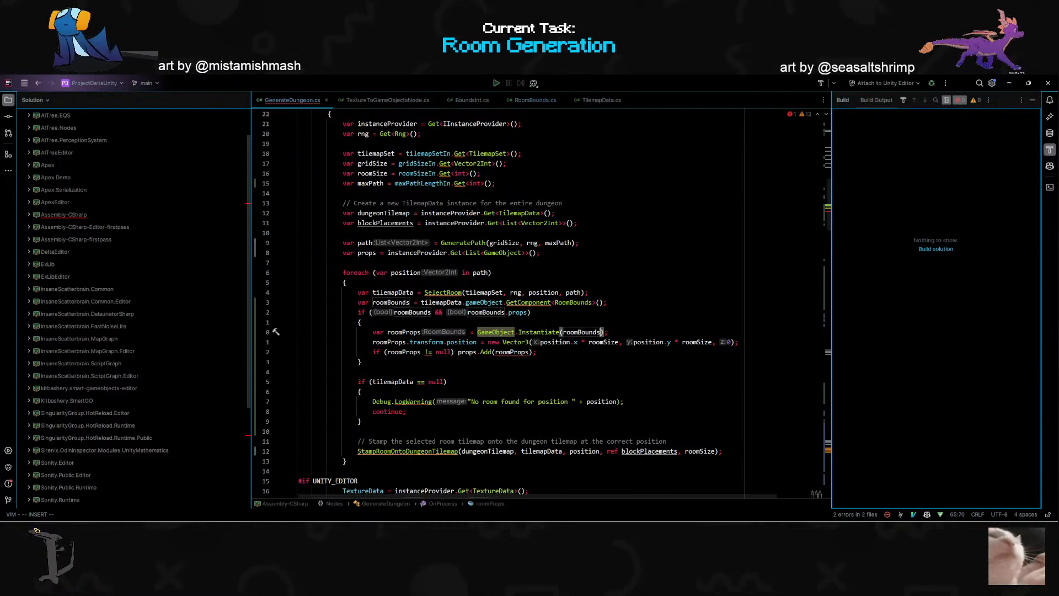
text(.props)
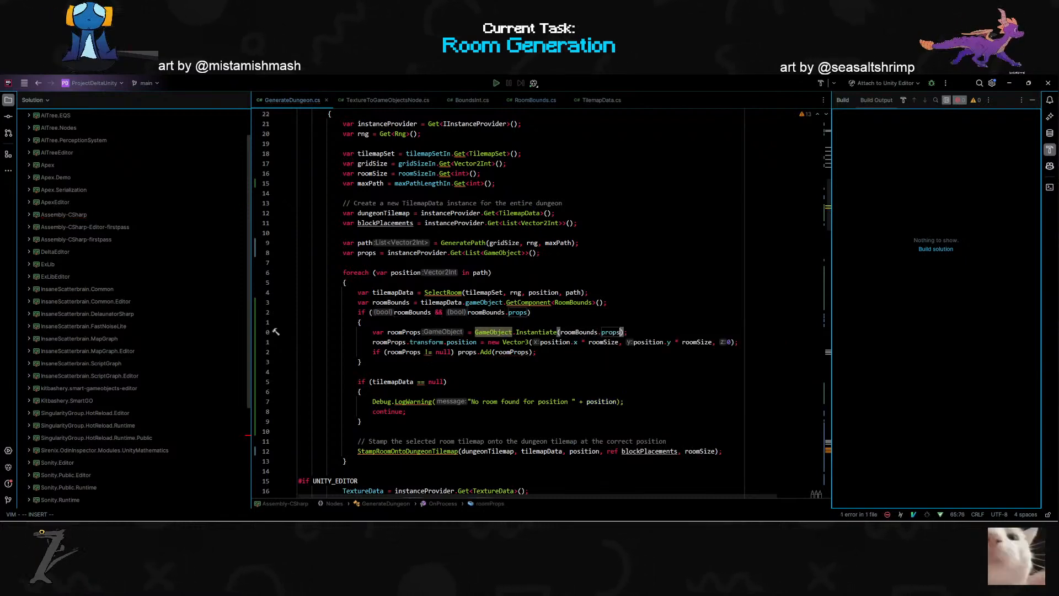
click(361, 362)
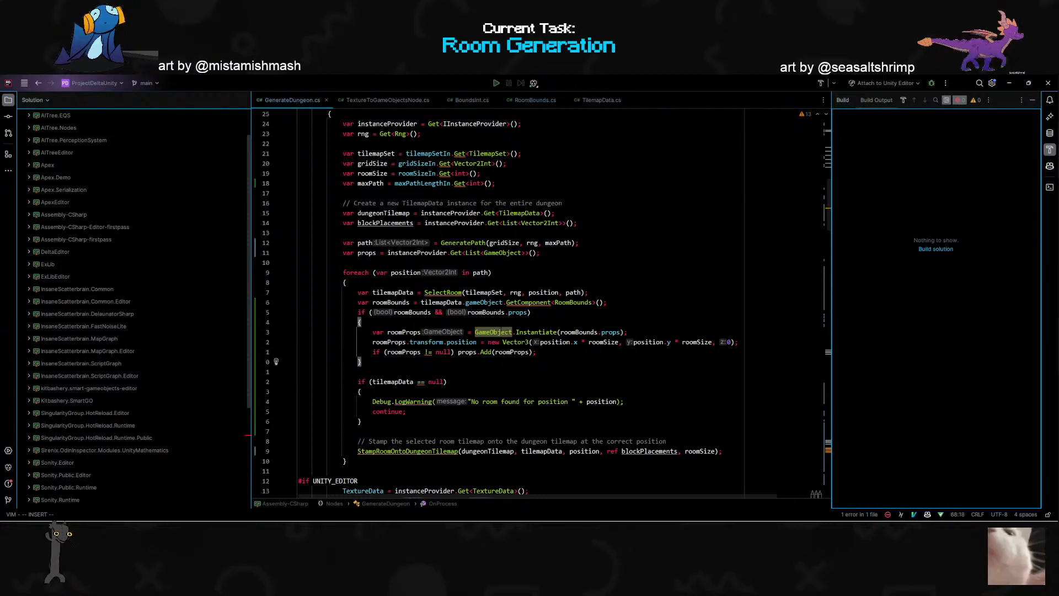
- Apply the base class qualifier quick fix to GameObject so the roomProps line calls Object.Instantiate
click(499, 332)
key(alt+Return)
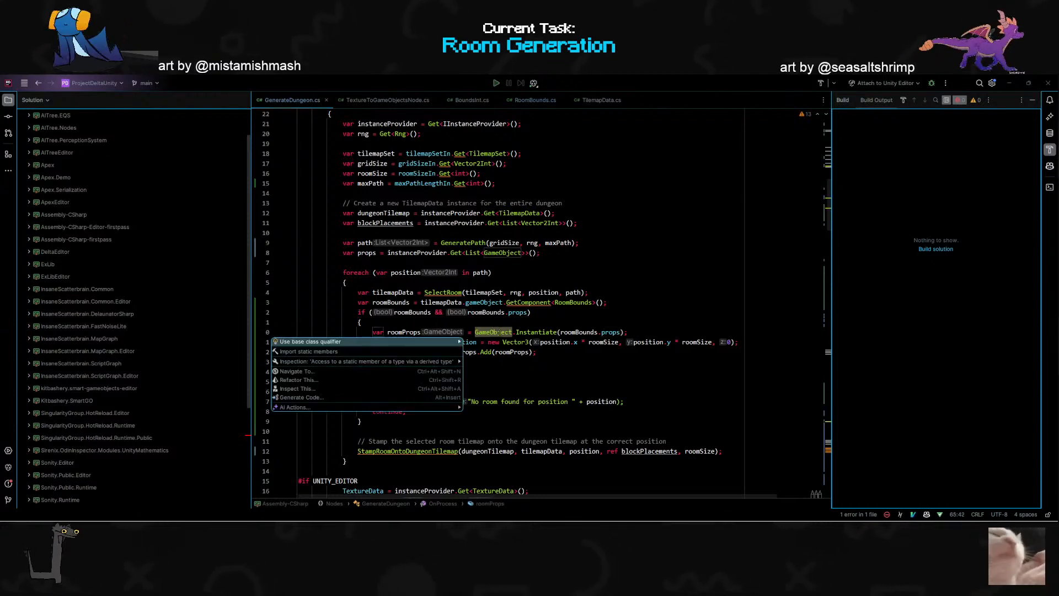
key(Return)
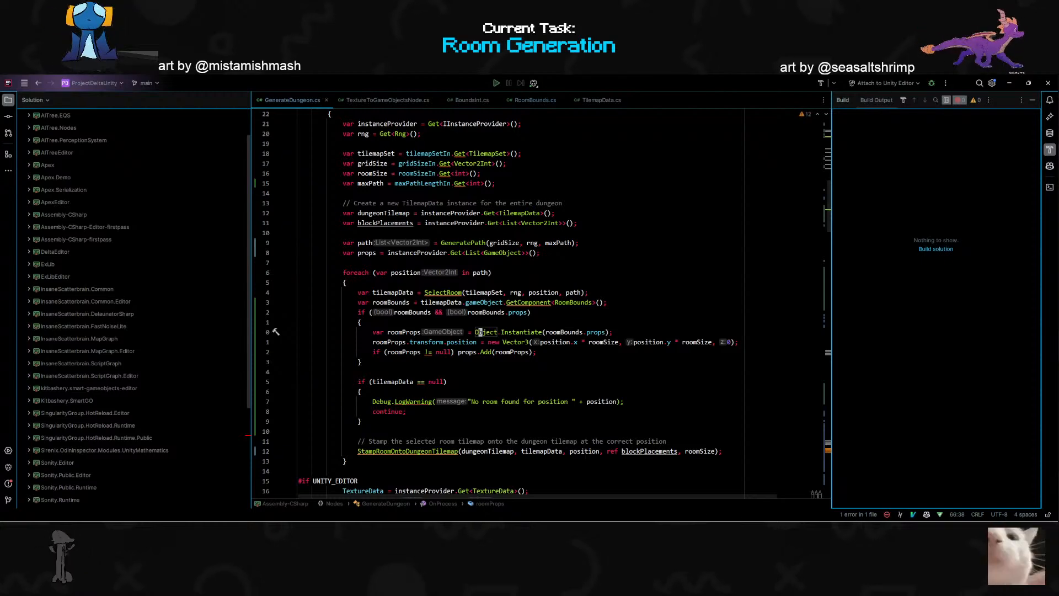
click(300, 371)
- Switch to the Unity editor and run the map graph of the Graph Runner object
key(alt+Tab)
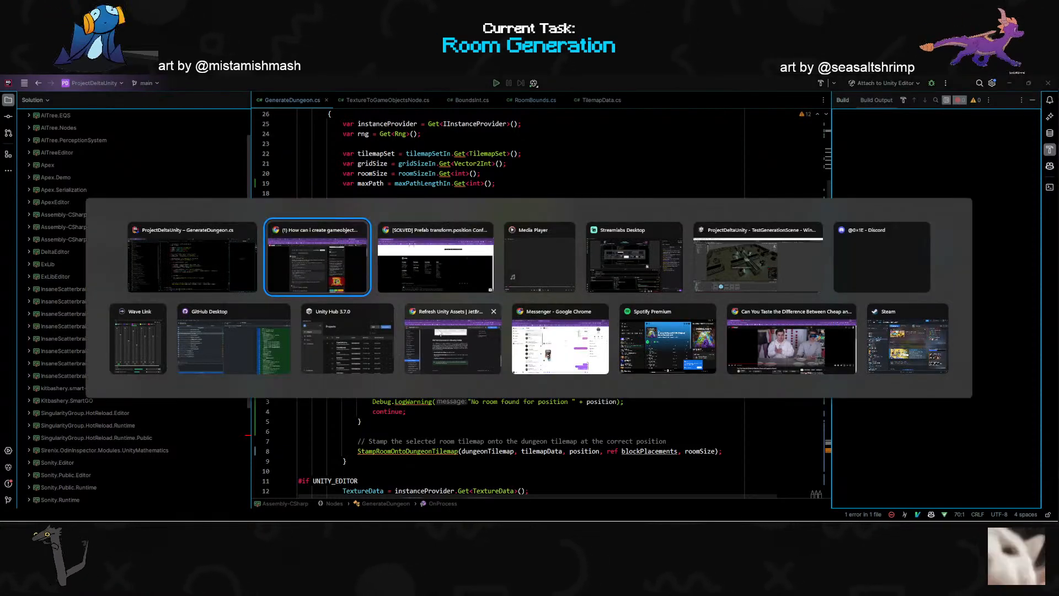
click(752, 276)
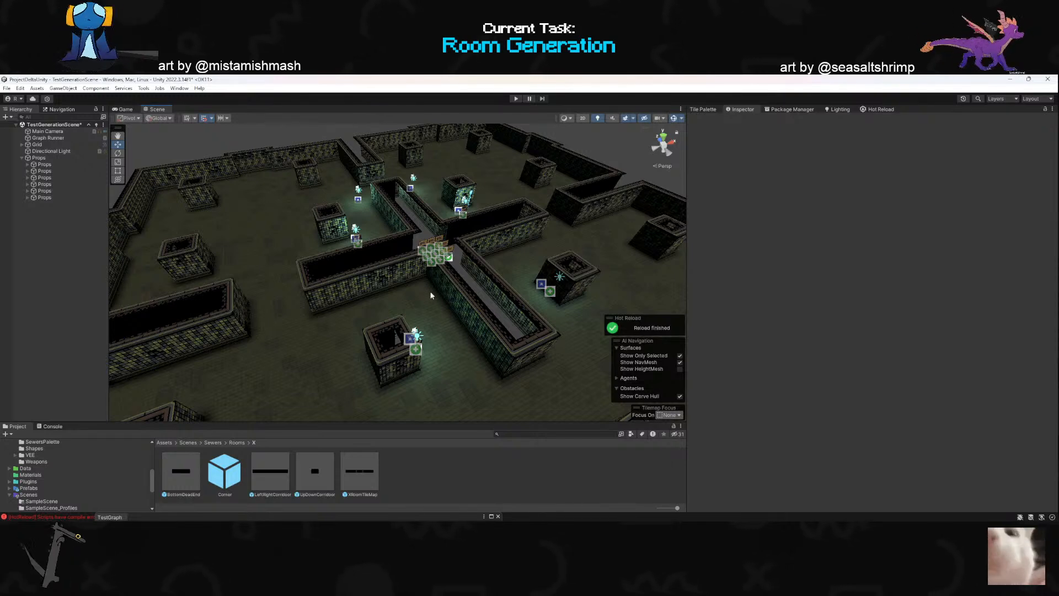
click(37, 144)
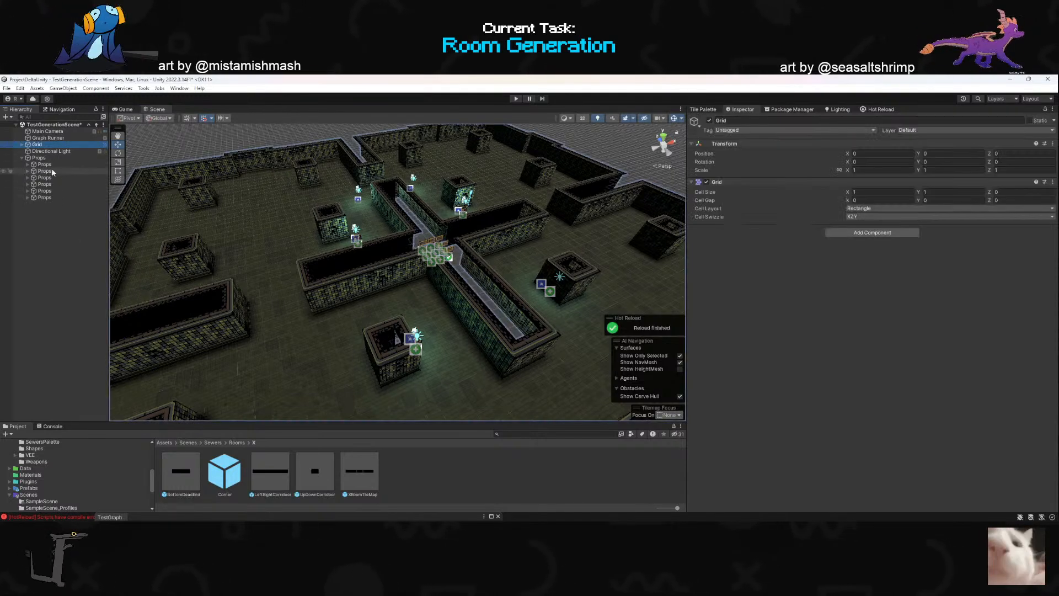
click(54, 138)
click(65, 145)
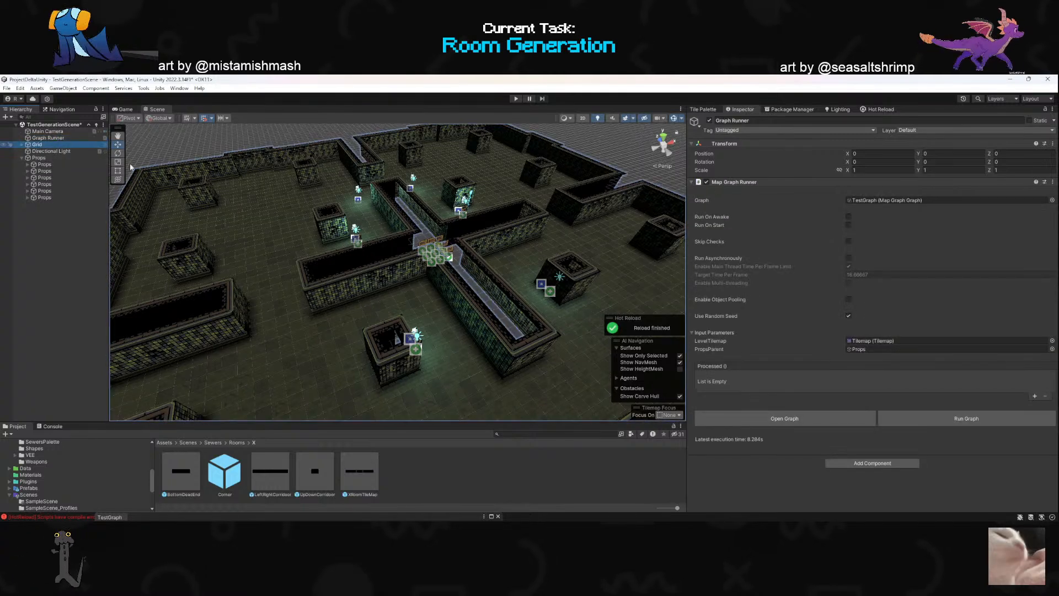
click(45, 138)
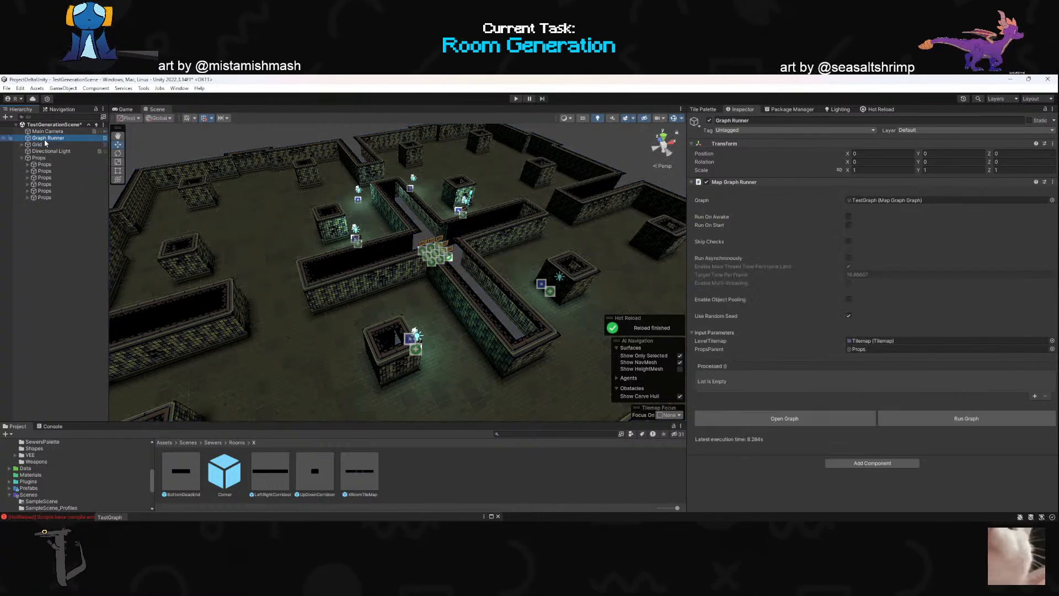
click(922, 418)
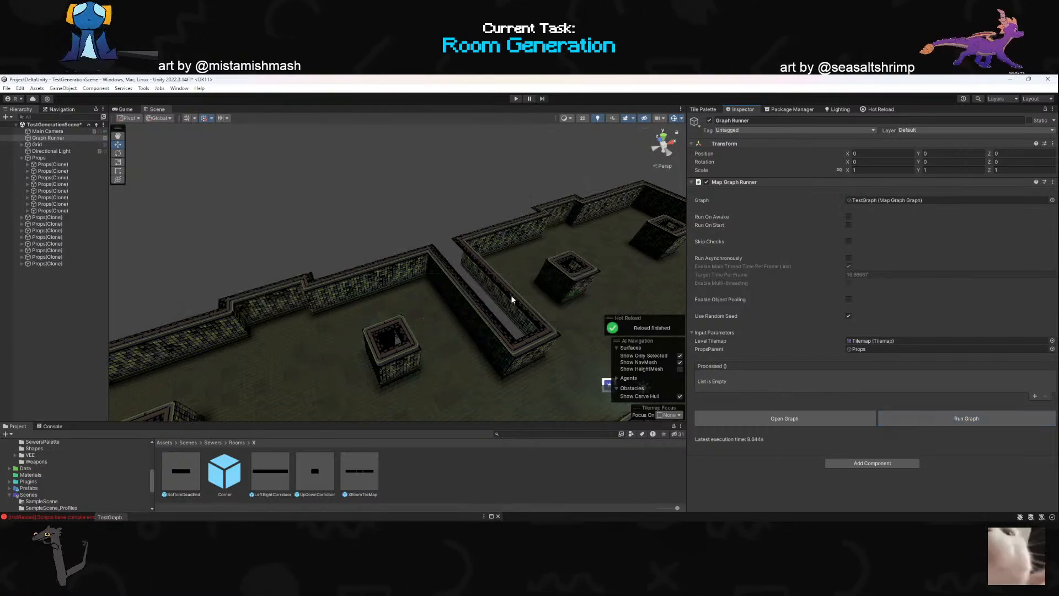
- Examine the generated dungeon and compare the transform positions of the Props(Clone) objects under Props and at the scene root
right_drag(770, 314, 871, 271)
right_drag(527, 300, 609, 309)
scroll(406, 317, up, 3)
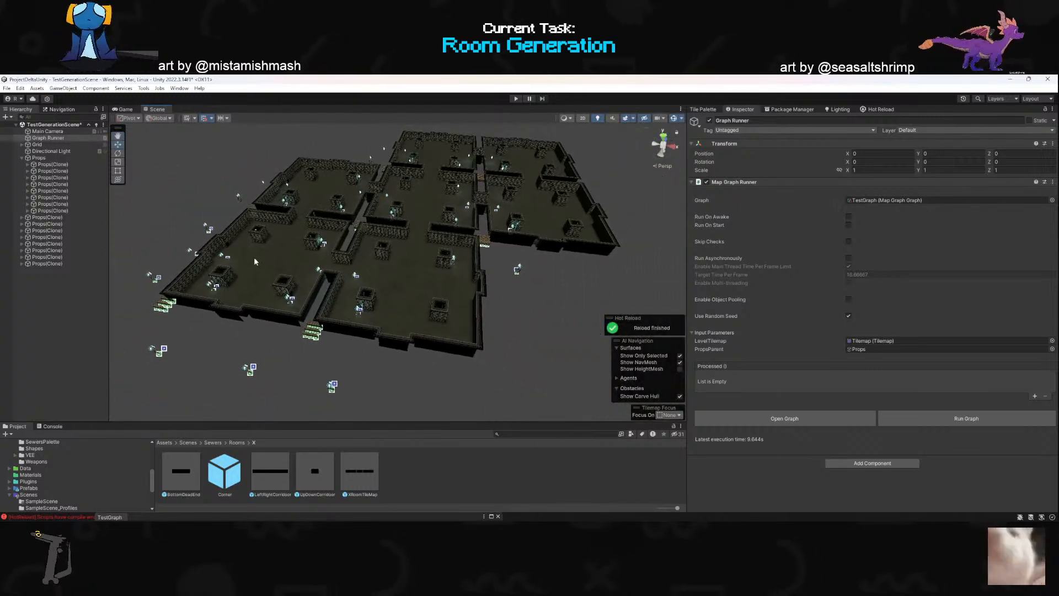
click(47, 216)
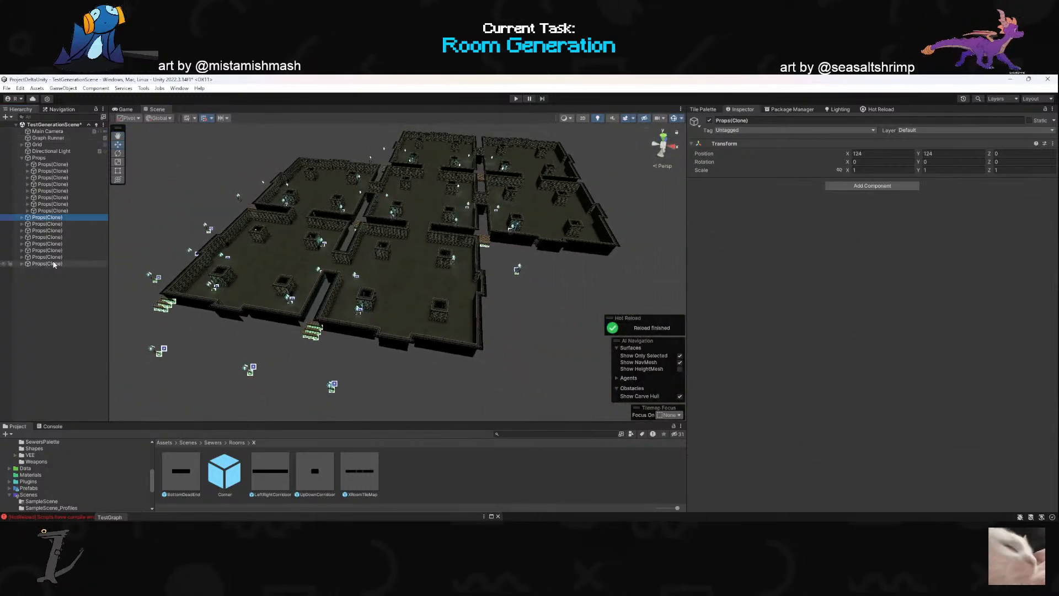
click(52, 170)
click(53, 164)
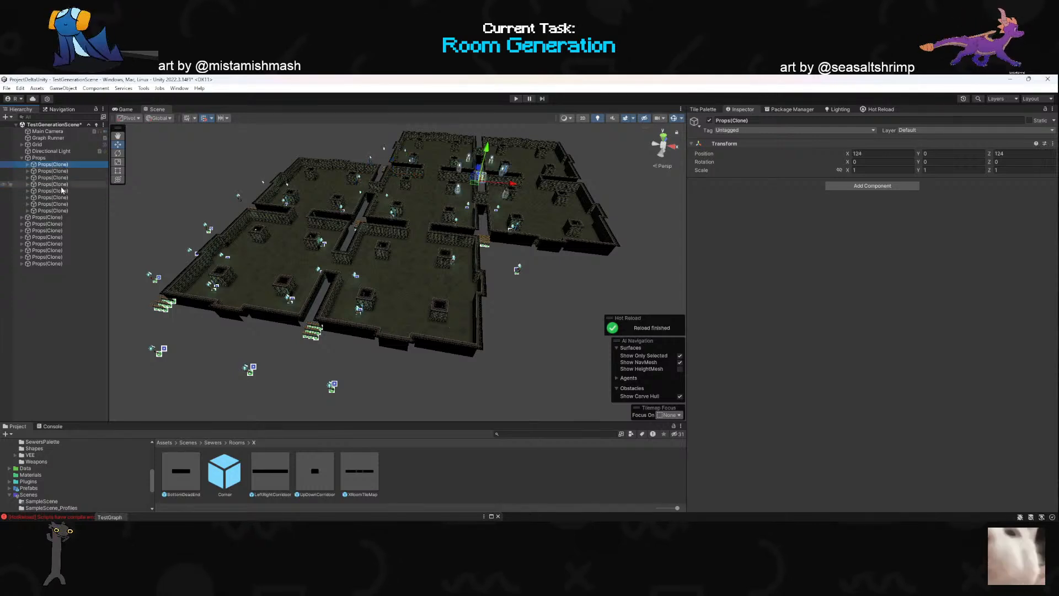
click(62, 185)
click(61, 210)
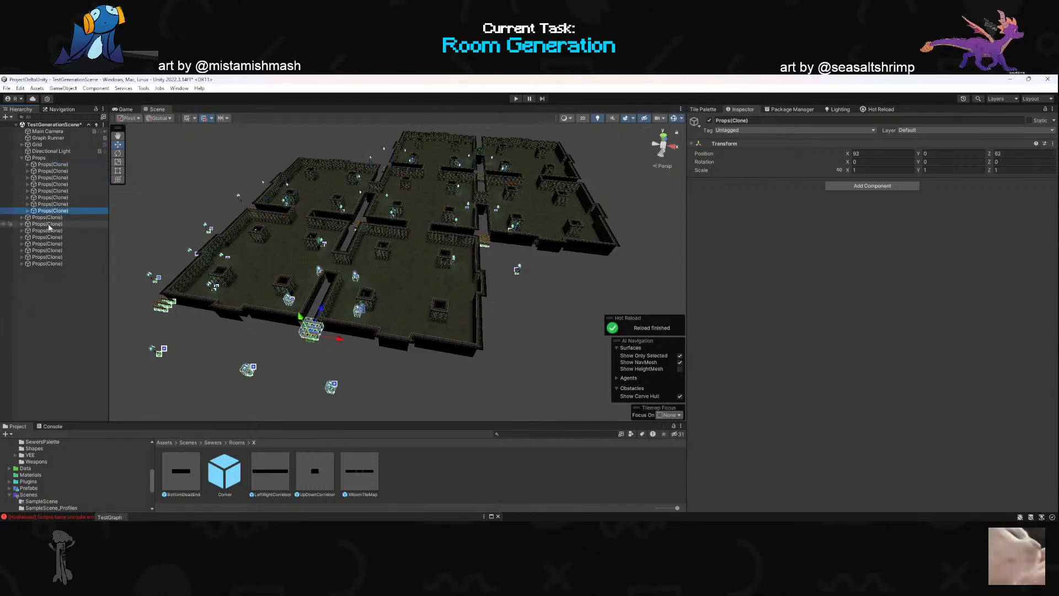
click(48, 223)
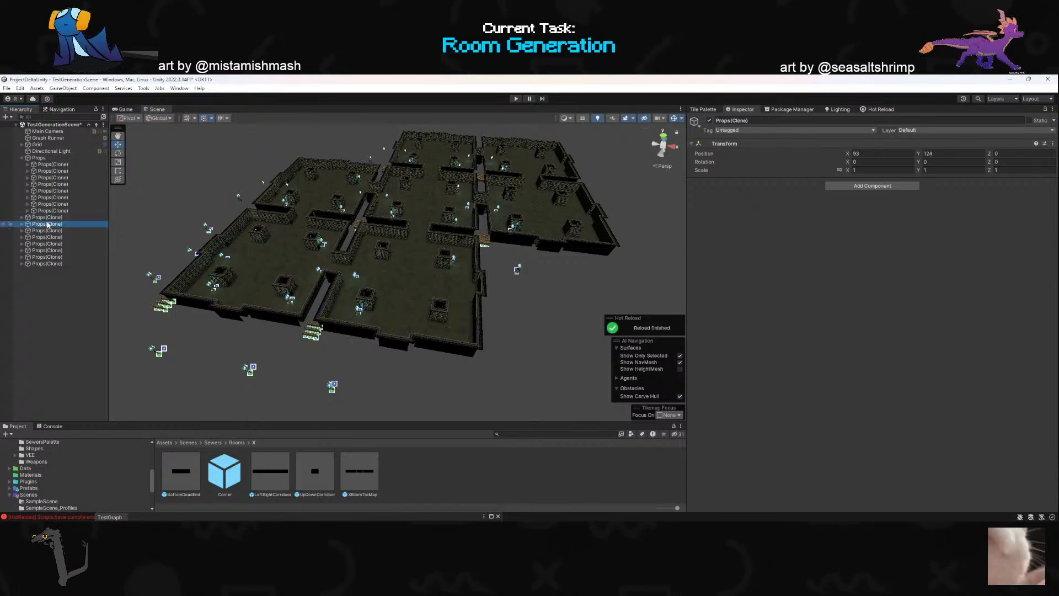
click(68, 263)
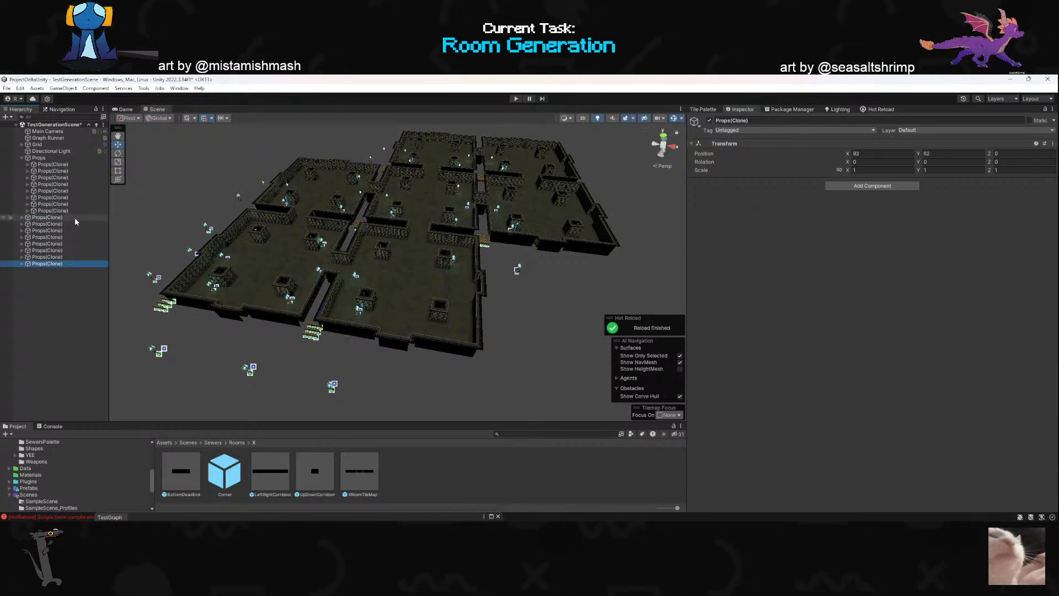
shift+click(74, 218)
alt+drag(493, 266, 462, 266)
- Switch back to Rider and check the documentation of the Instantiate call in the roomProps declaration
key(alt+Tab)
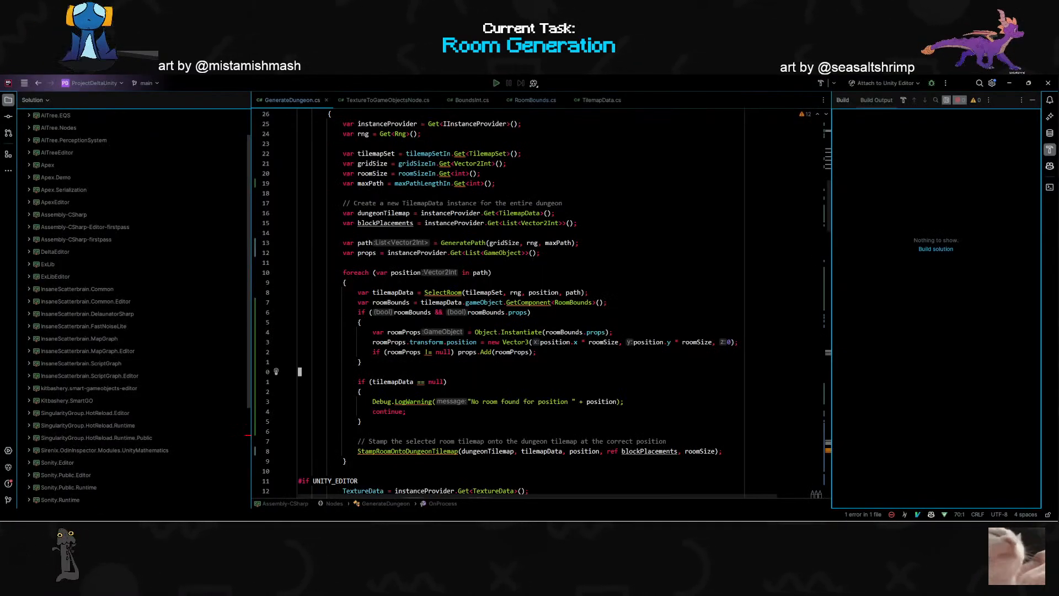
mouse_move(527, 333)
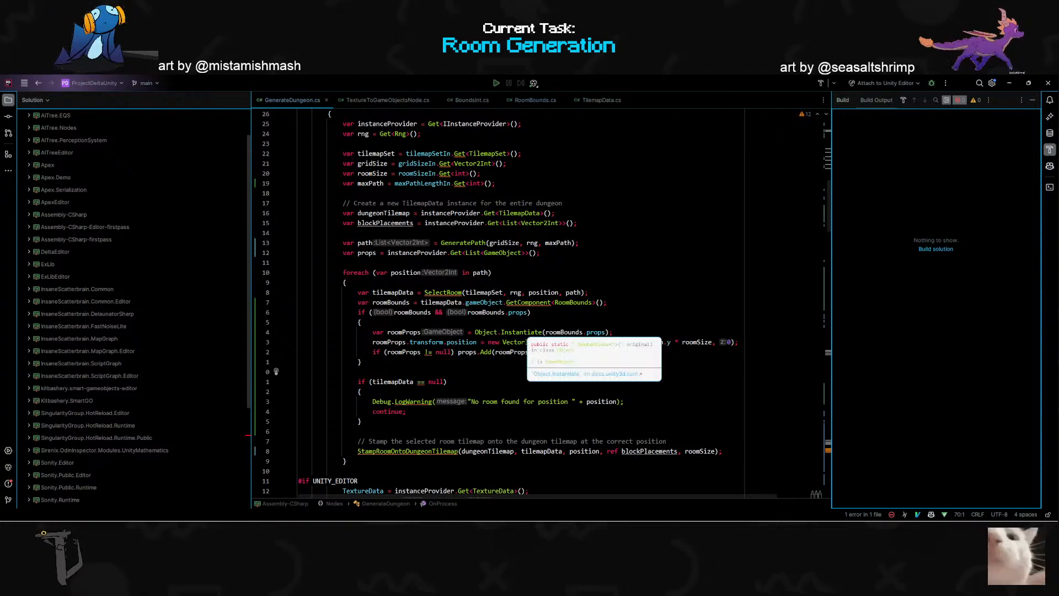
click(611, 333)
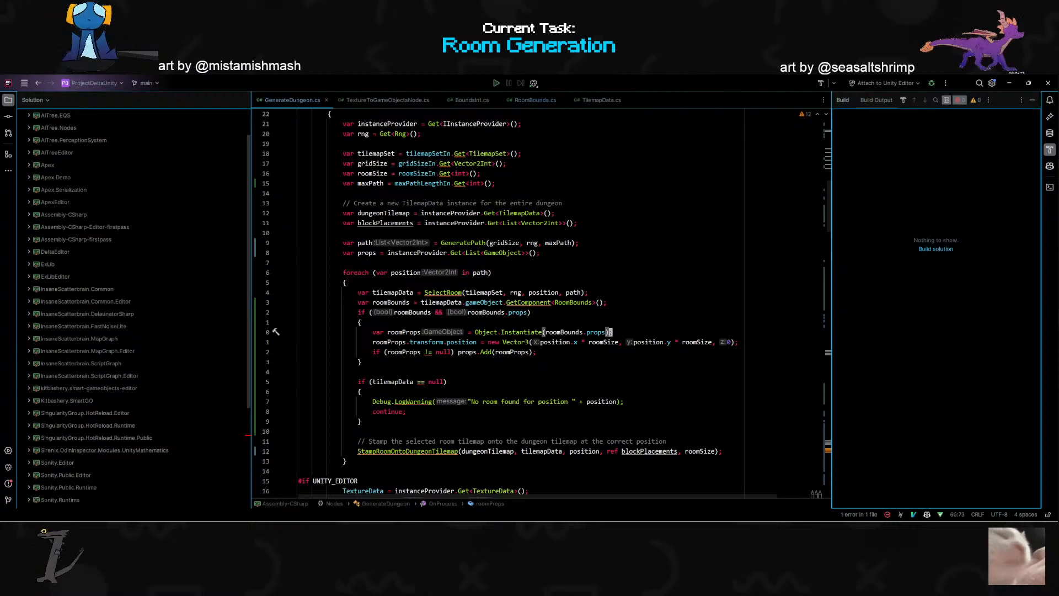
key(o)
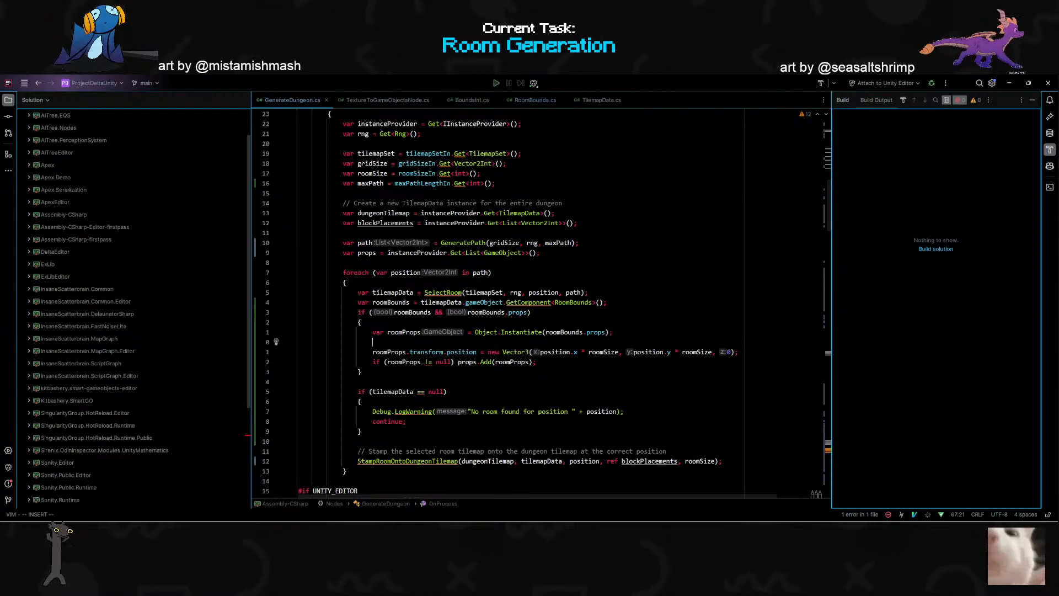
key(Escape)
key(d)
key(d)
- Add the line Object.Destroy(roomProps); below the props.Add(roomProps) line inside the if block
text(jo)
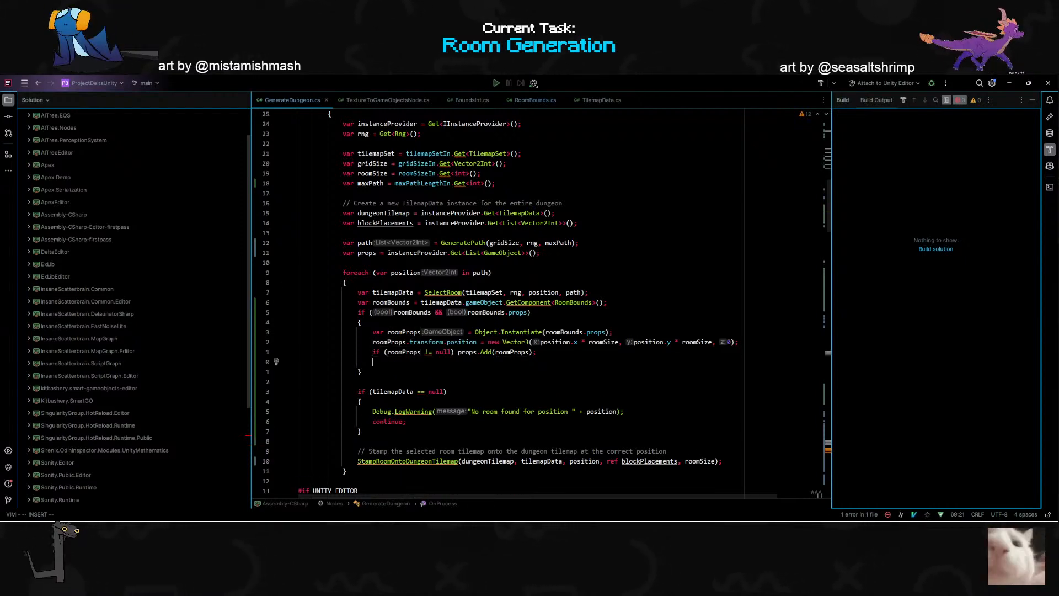
text(Des)
key(BackSpace)
key(BackSpace)
key(BackSpace)
text(Object.D)
key(Return)
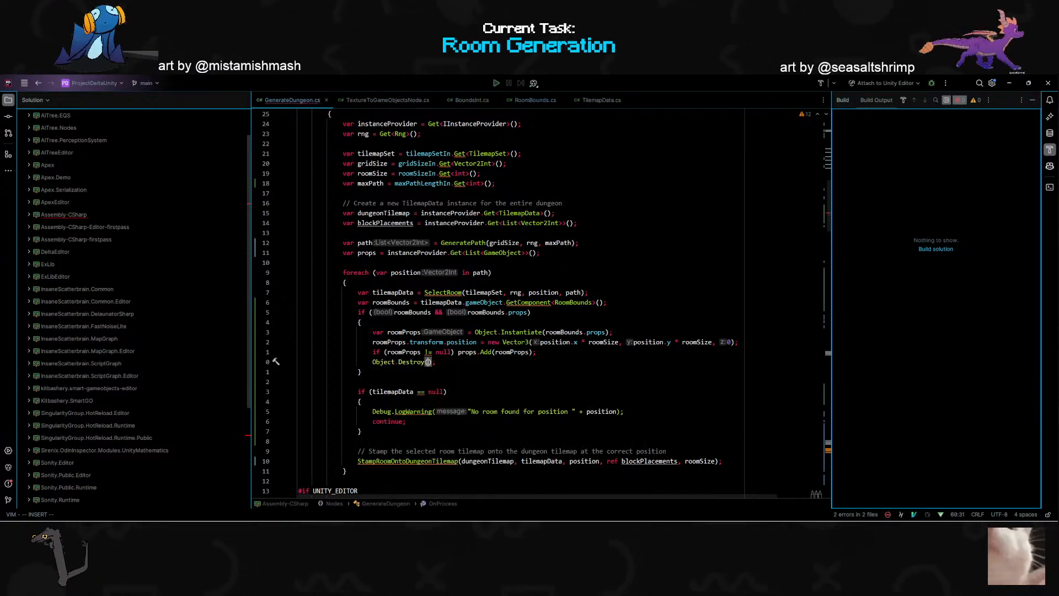
key(BackSpace)
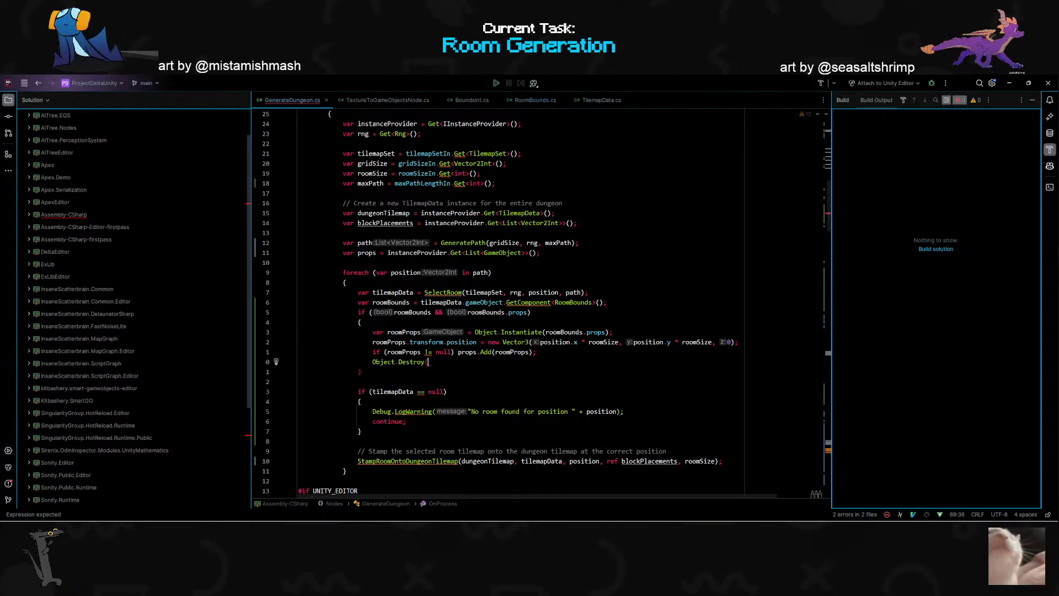
key(Tab)
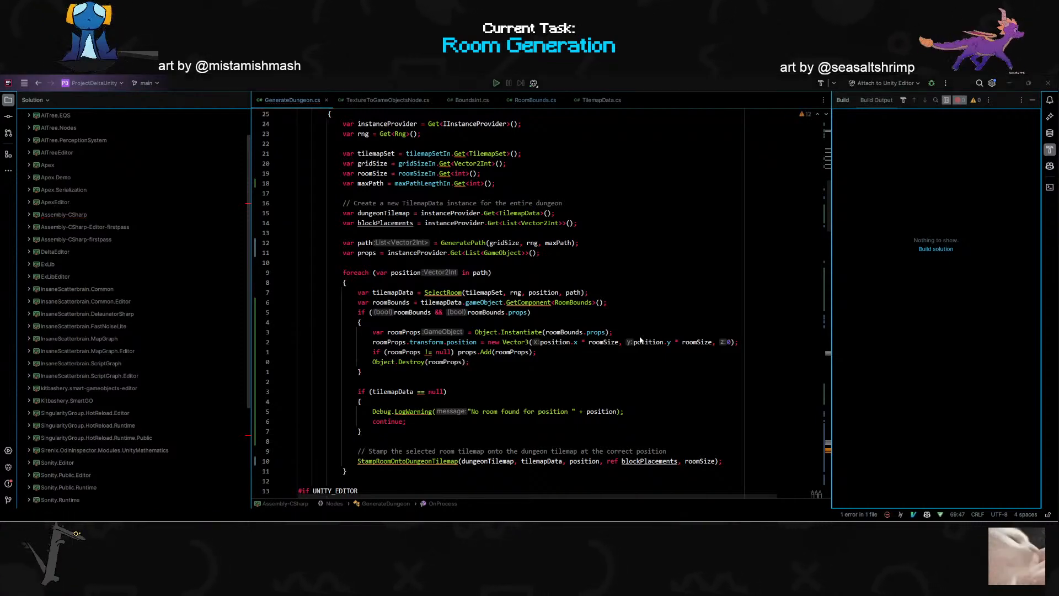
- Switch to Unity and delete all the Props(Clone) objects that sit at the scene root outside Props
key(alt+Tab)
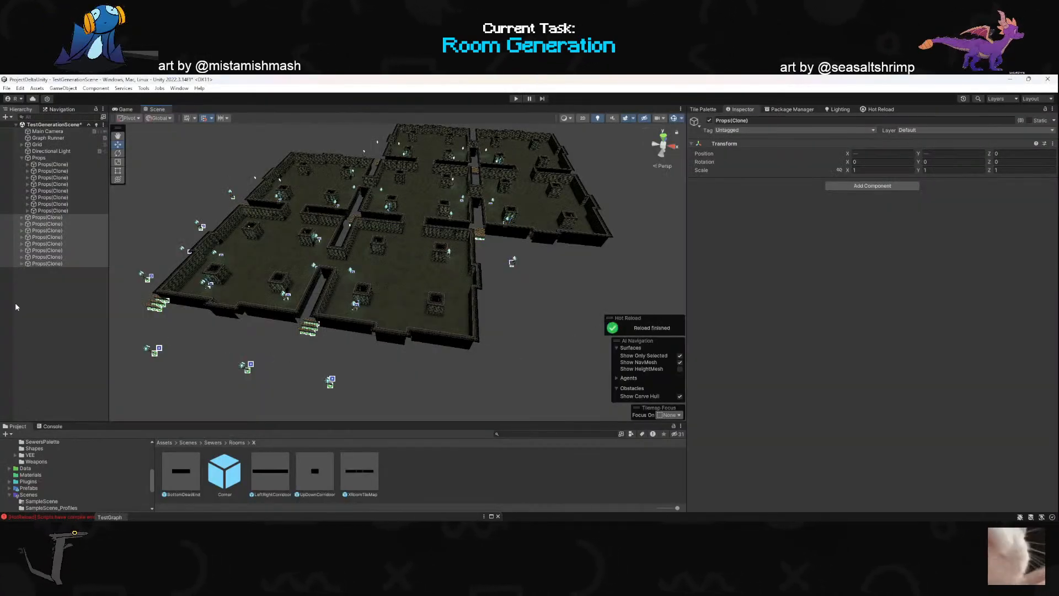
click(47, 269)
click(47, 264)
shift+click(48, 218)
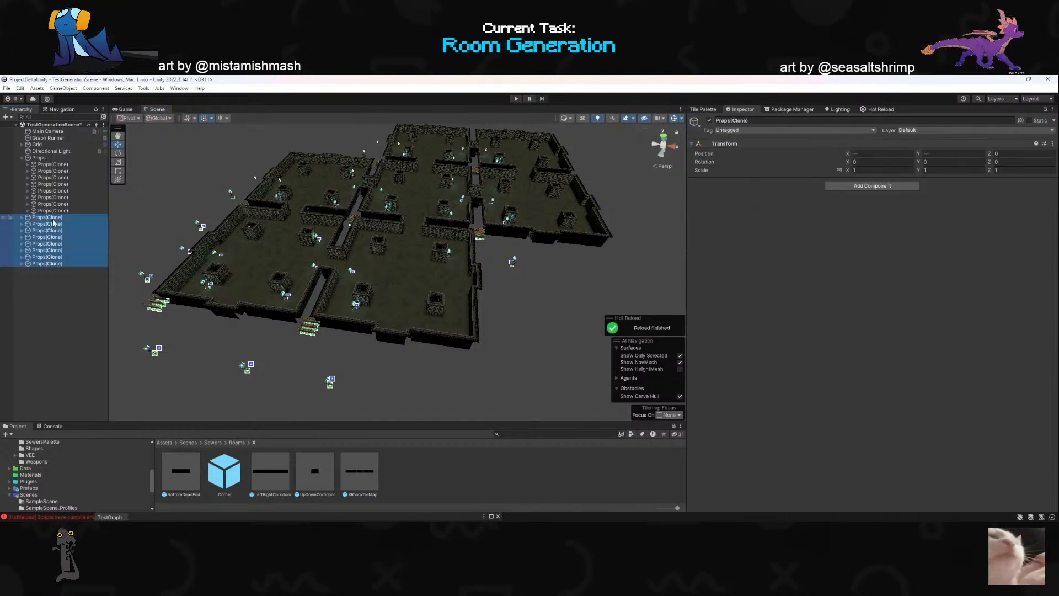
right_click(54, 222)
click(75, 238)
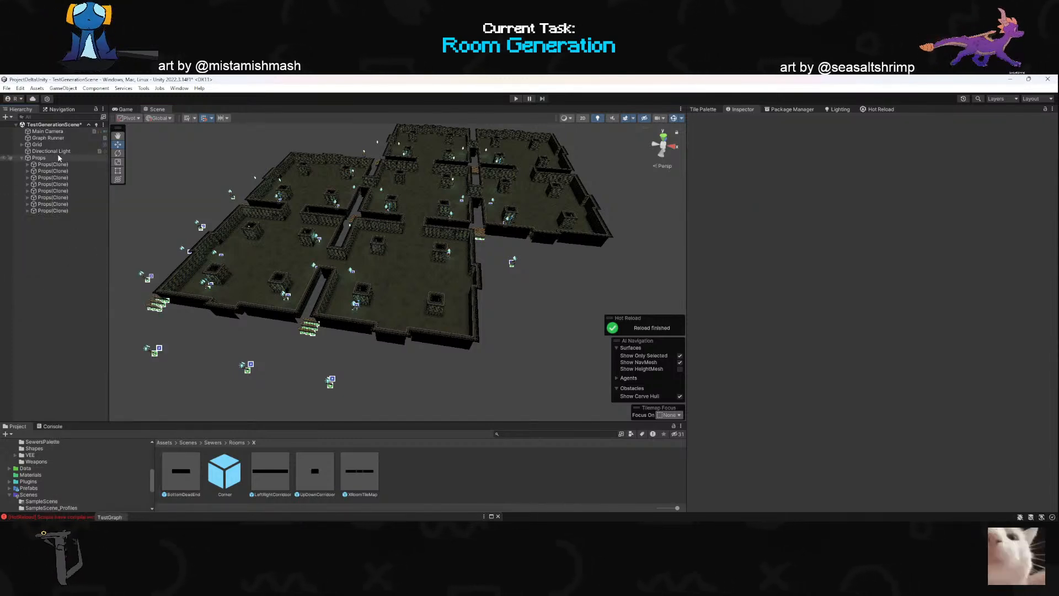
- Run the Graph Runner's map graph again to regenerate the dungeon
click(40, 151)
click(47, 138)
click(47, 132)
click(47, 138)
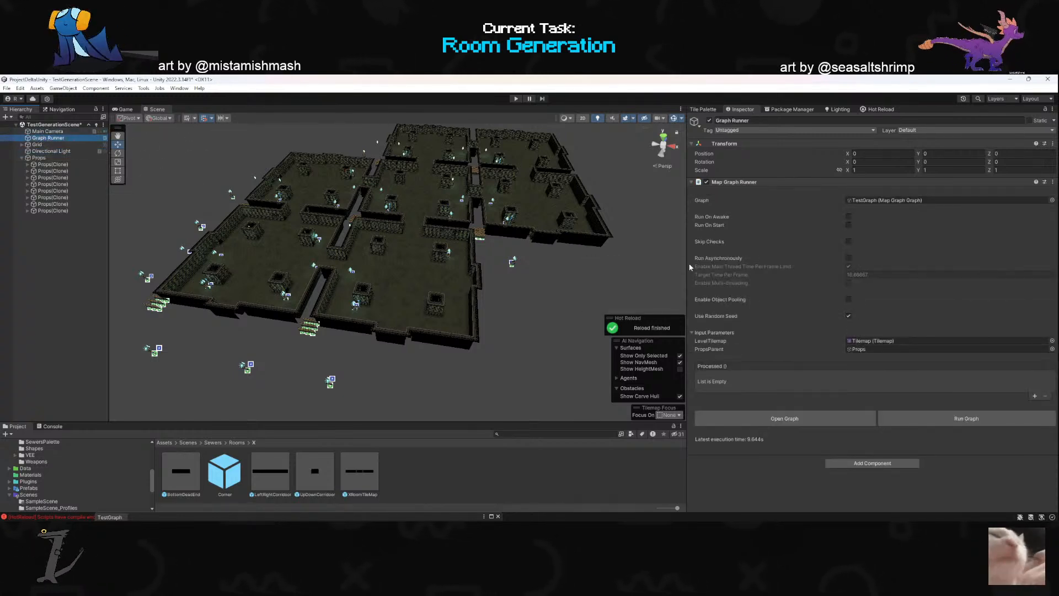
click(927, 420)
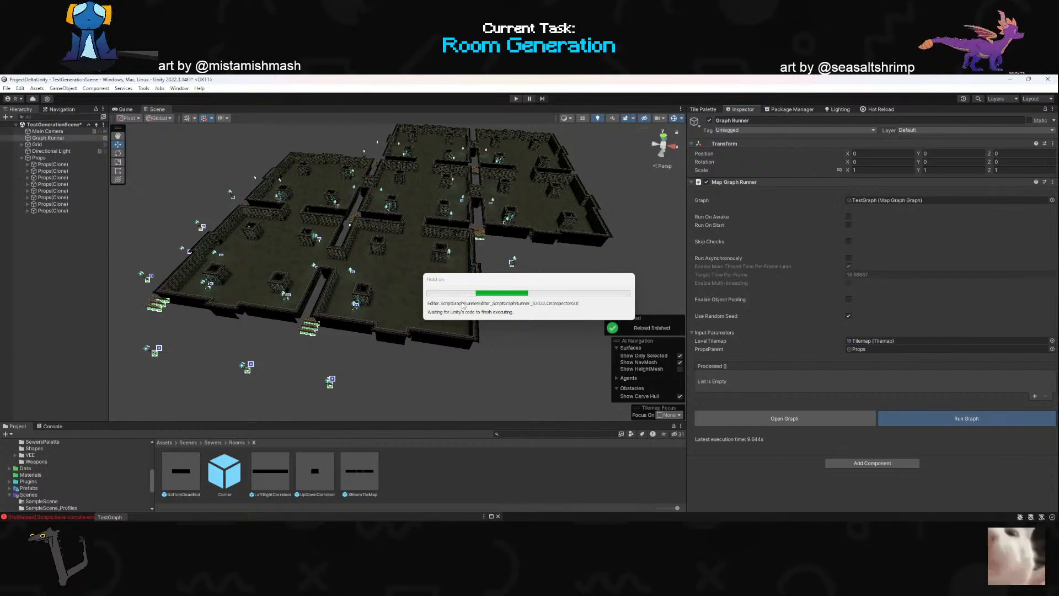
right_drag(388, 304, 397, 280)
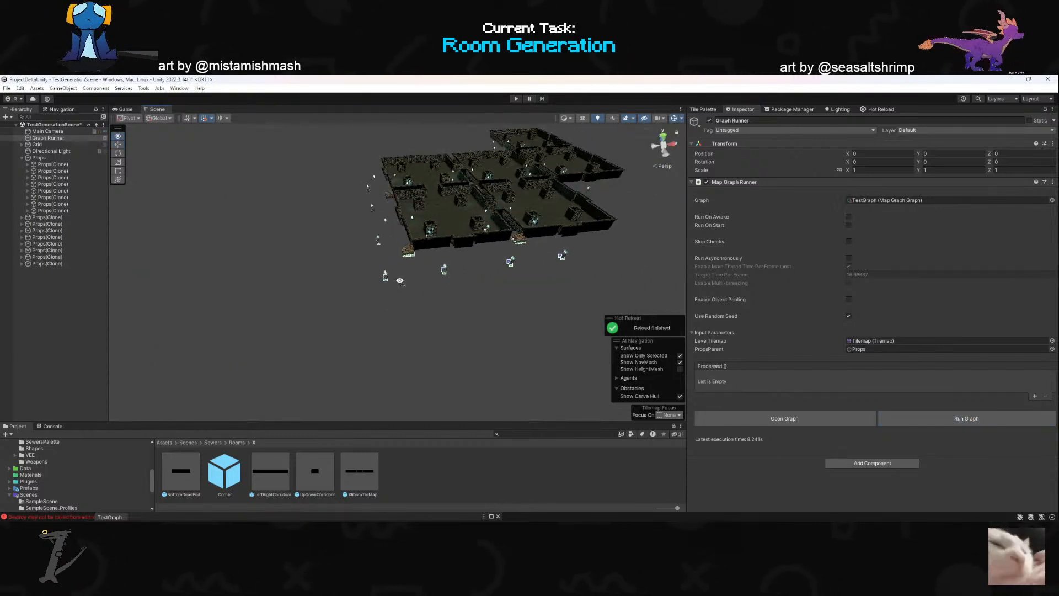
- Open the Destroy error from the console in the code and replace Destroy with DestroyImmediate in the roomProps call
click(51, 430)
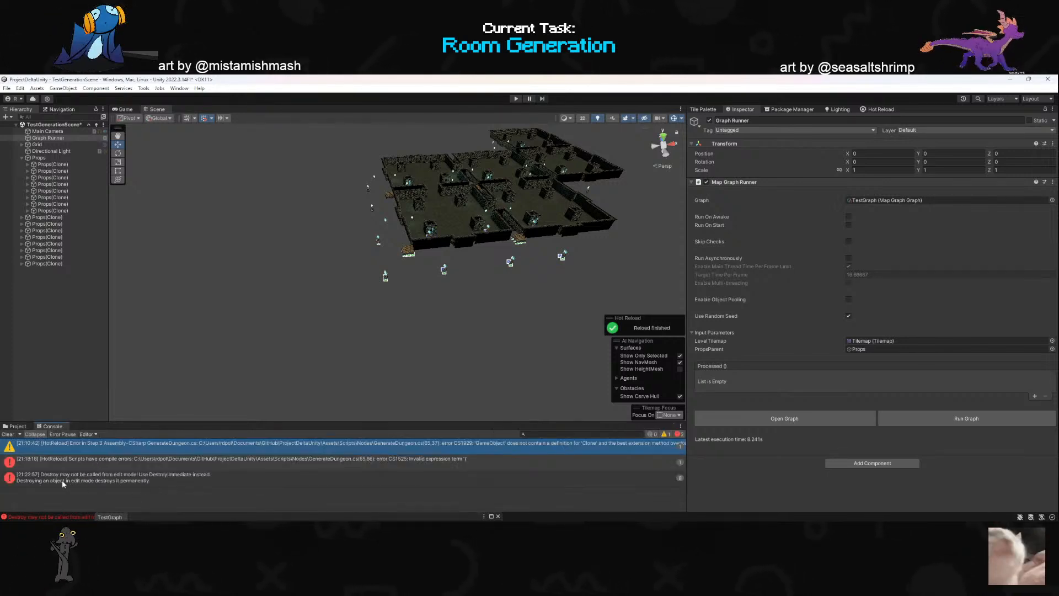
double_click(171, 475)
text(ciwDestroyImmediate)
key(Return)
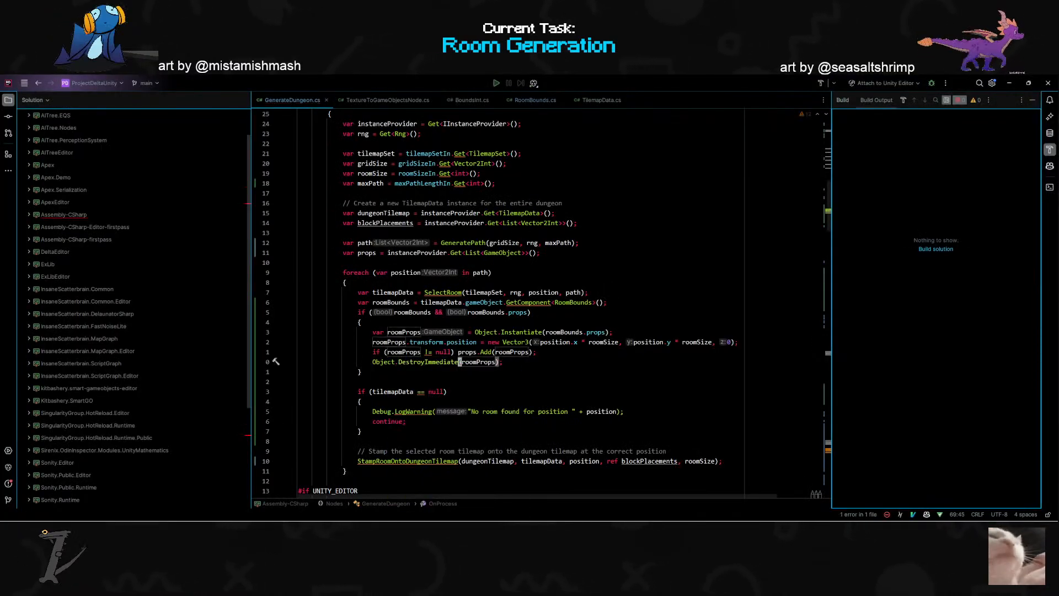
key(Escape)
- Return to Unity and clear the leftover root-level Props(Clone) objects from the scene
key(alt+Tab)
click(52, 217)
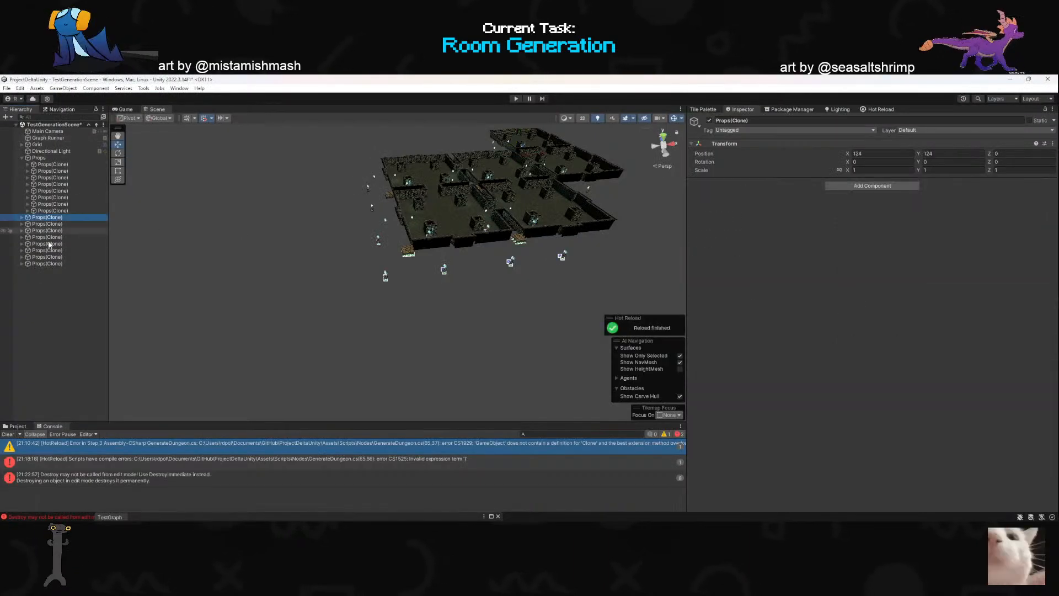
shift+click(47, 263)
key(Delete)
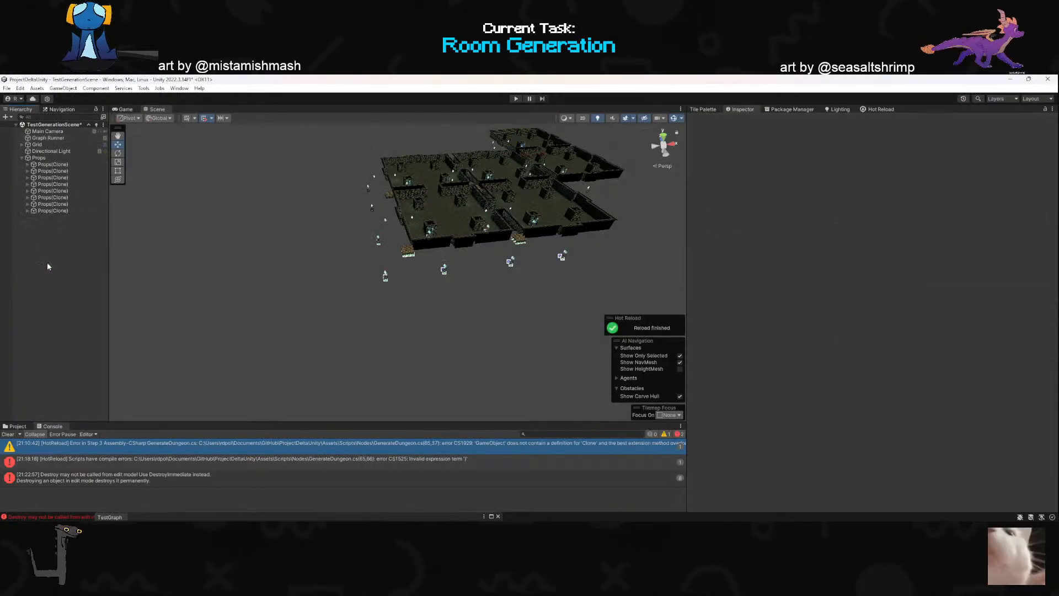
- Run the Graph Runner's map graph again and enlarge the console to show more messages
click(39, 144)
click(54, 132)
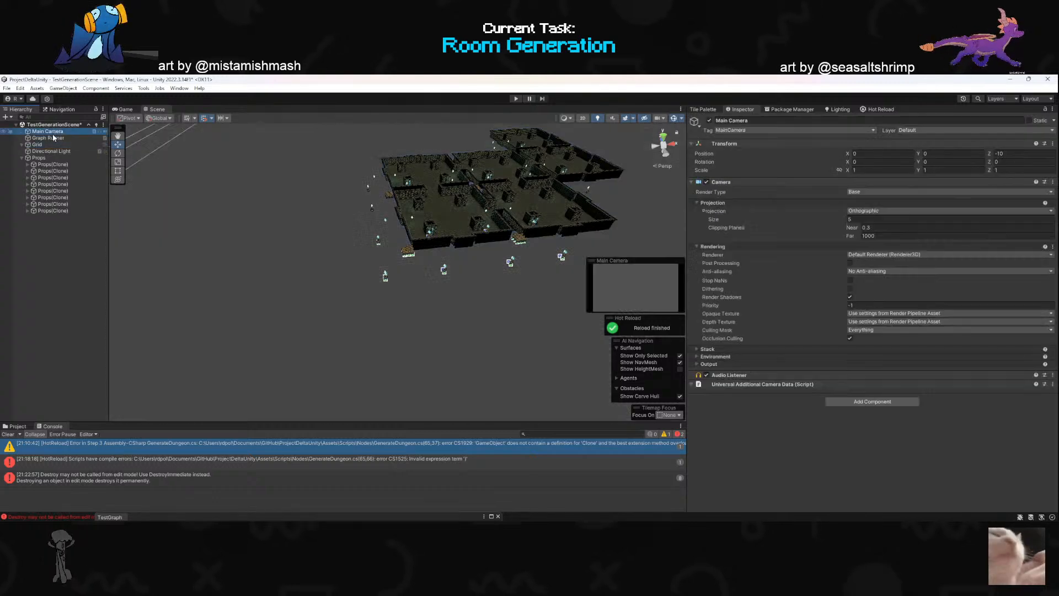
click(48, 138)
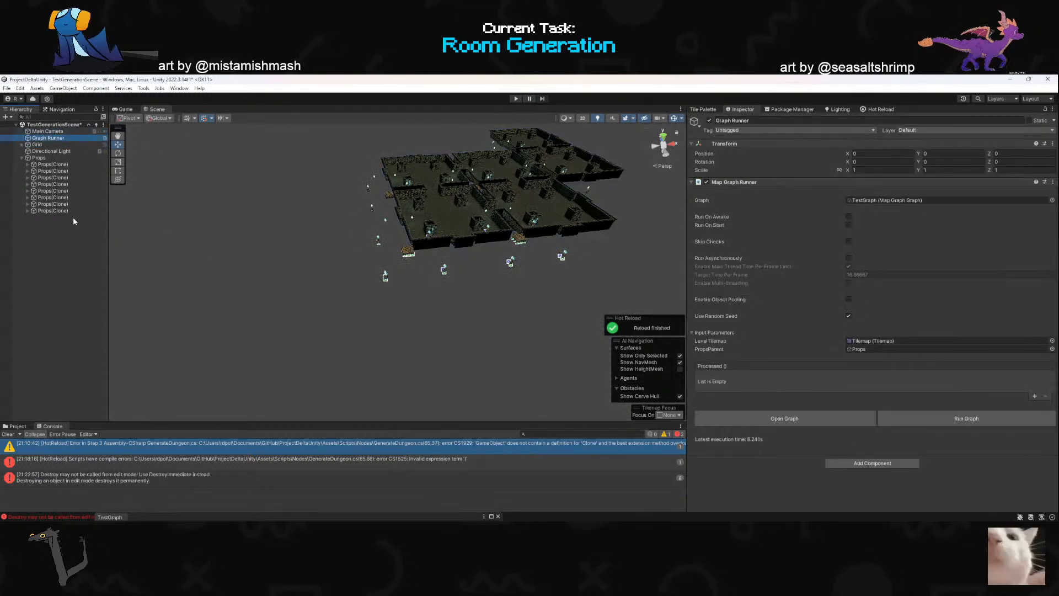
click(916, 419)
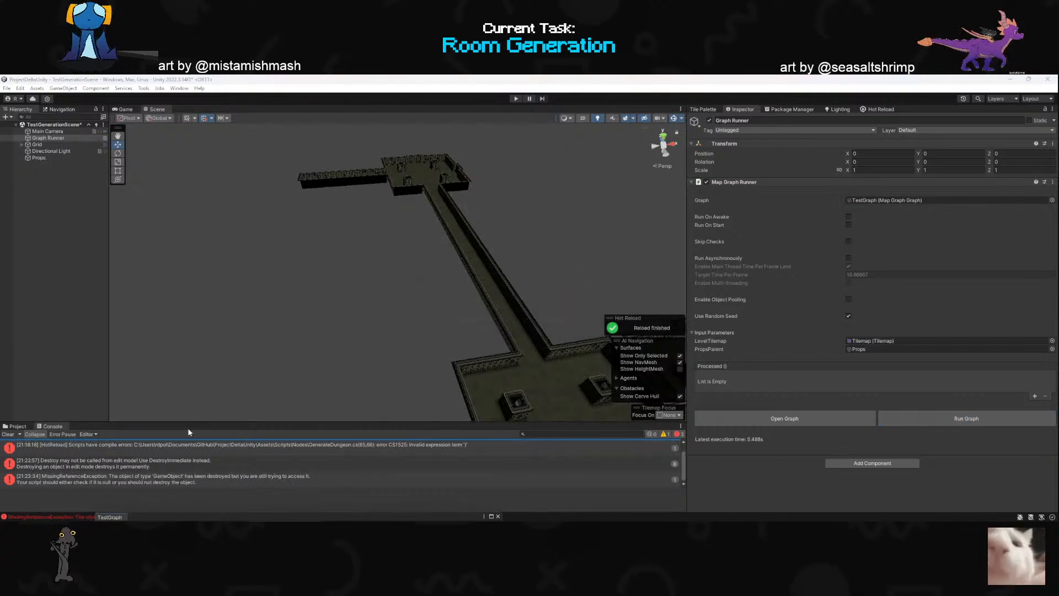
drag(194, 423, 194, 346)
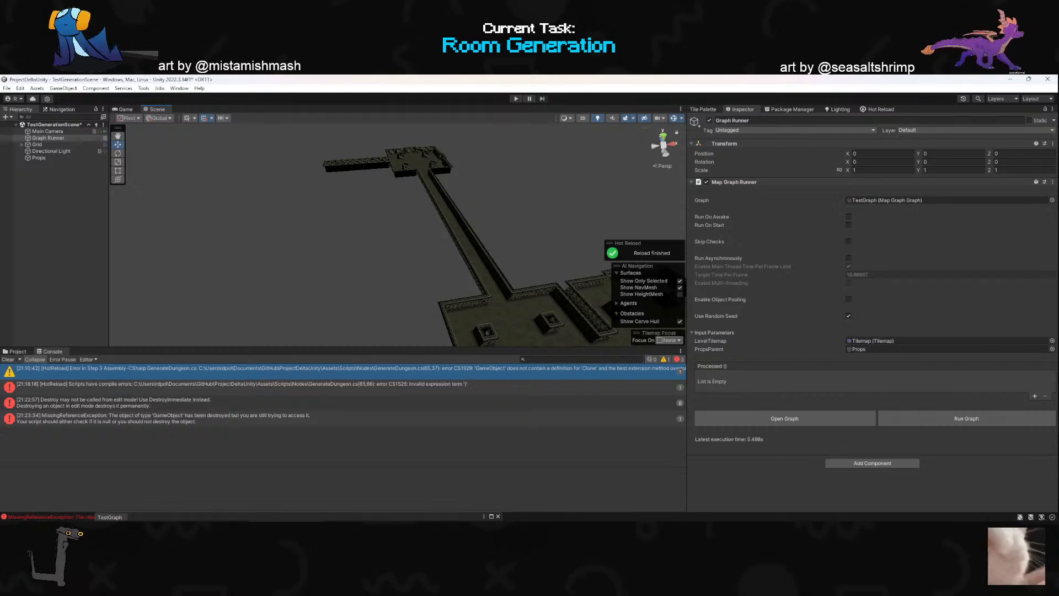
- Switch to the GenerateDungeon code in Rider and remove the Object.DestroyImmediate(roomProps) line
key(alt+Tab)
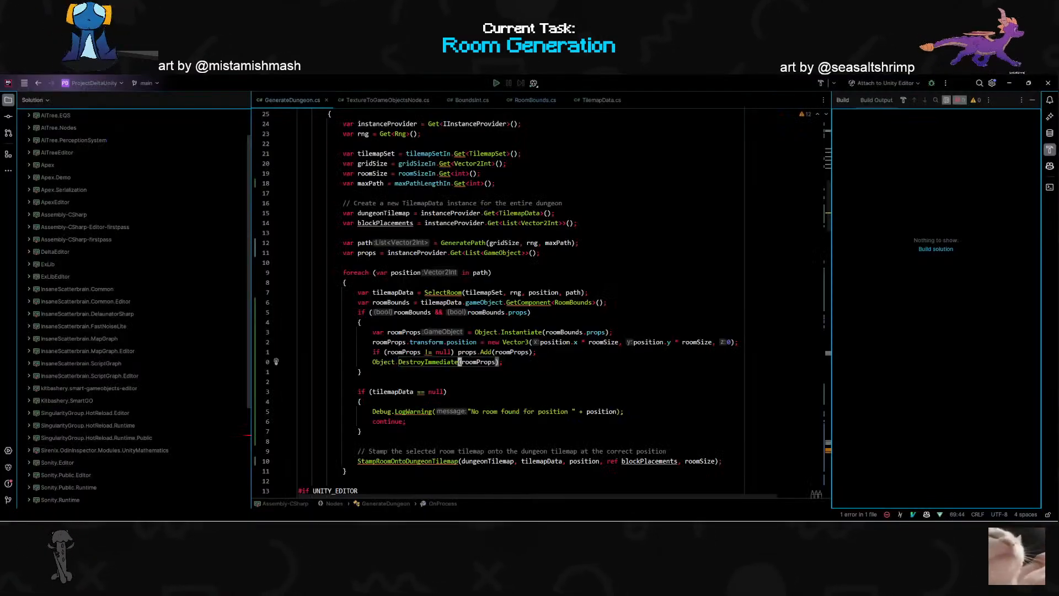
key(ctrl+x)
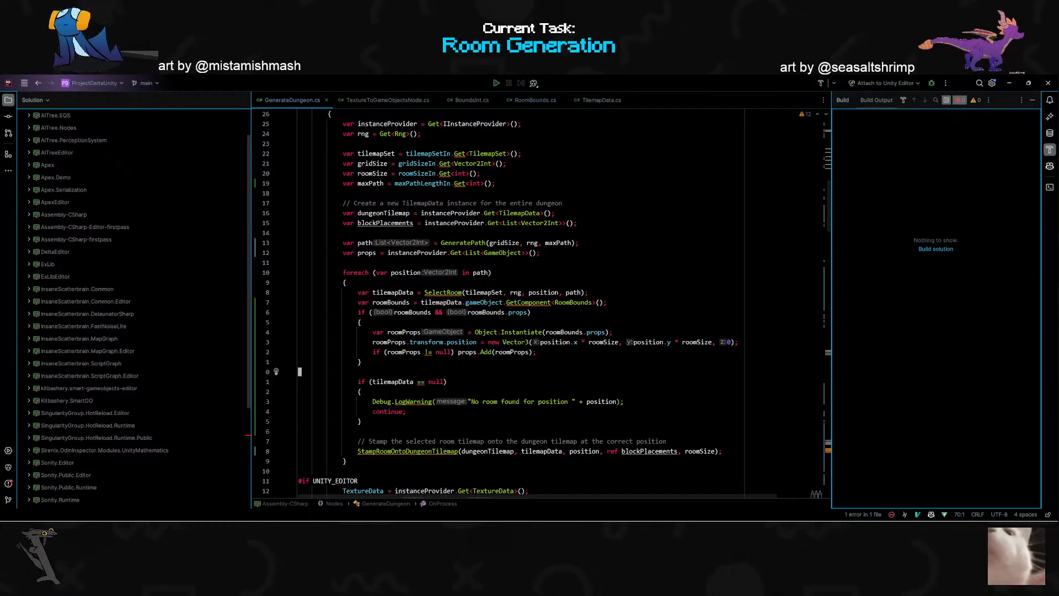
scroll(495, 301, down, 7)
scroll(495, 301, up, 6)
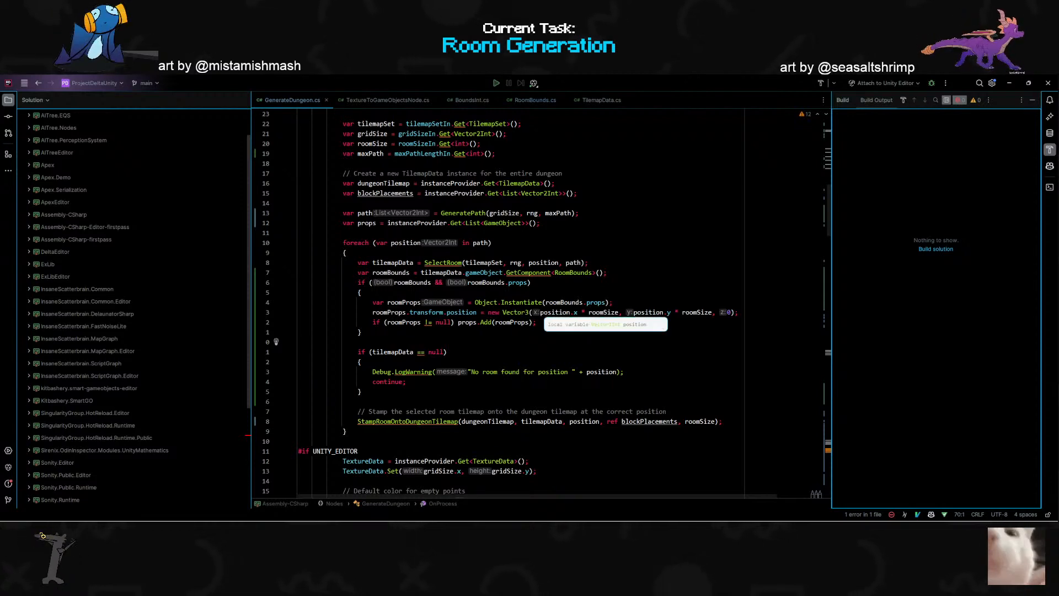
- Bring up the ChatGPT browser window and narrow it so the GenerateDungeon code stays readable beside it
key(alt+Tab)
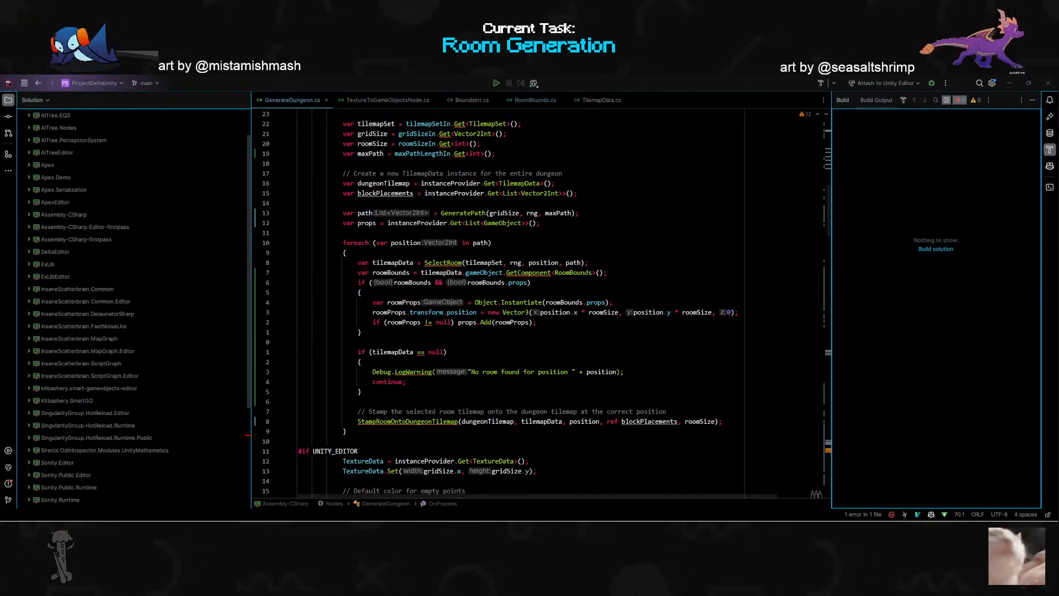
drag(0, 178, 704, 134)
drag(633, 138, 669, 131)
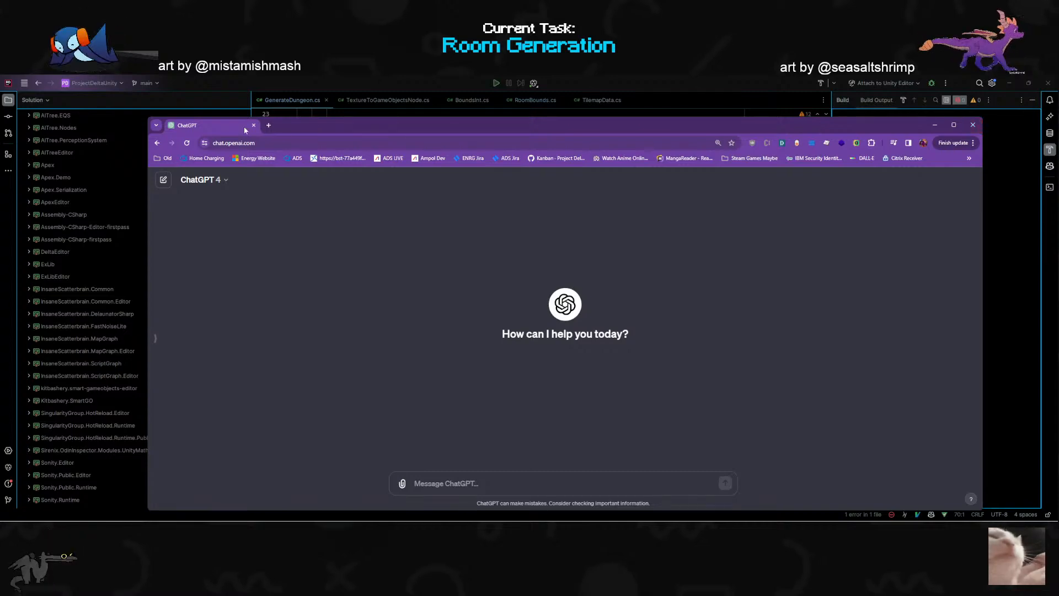
drag(148, 119, 624, 109)
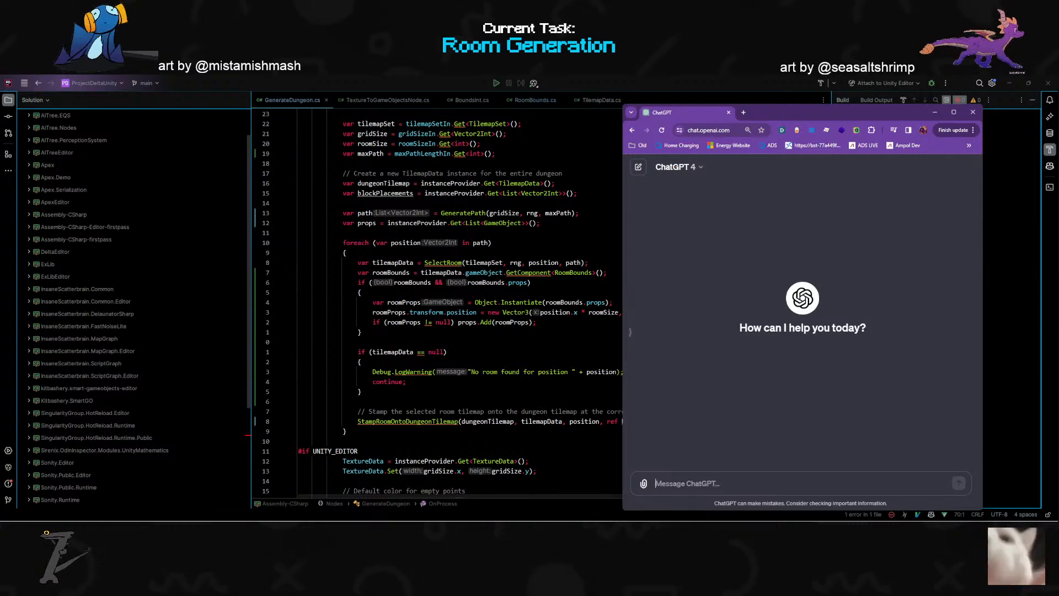
scroll(436, 303, up, 1)
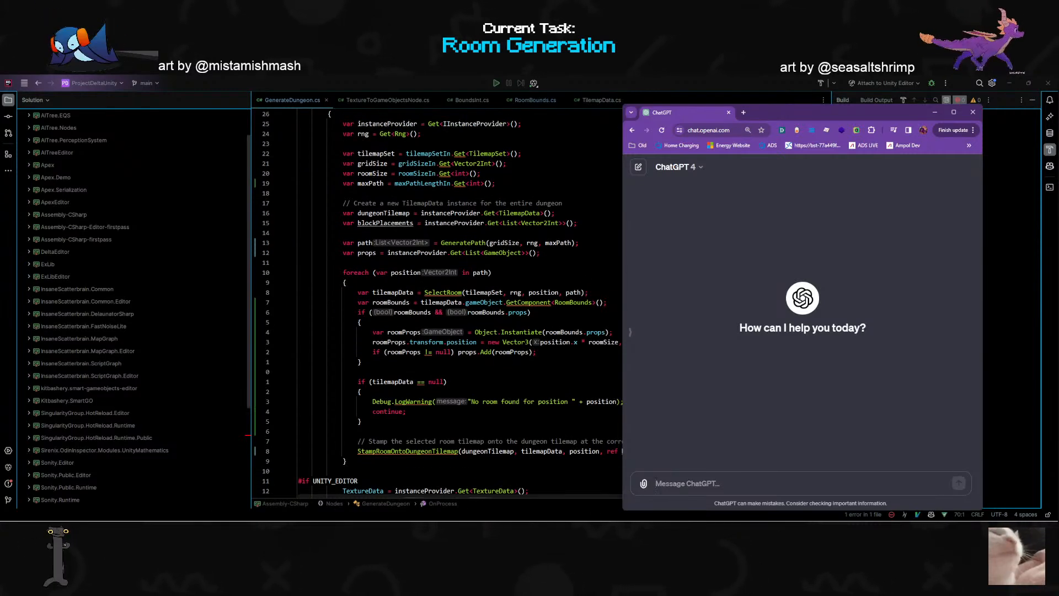
- Replace the Object.Instantiate call assigned to roomProps in GenerateDungeon with roomBounds.props
click(525, 332)
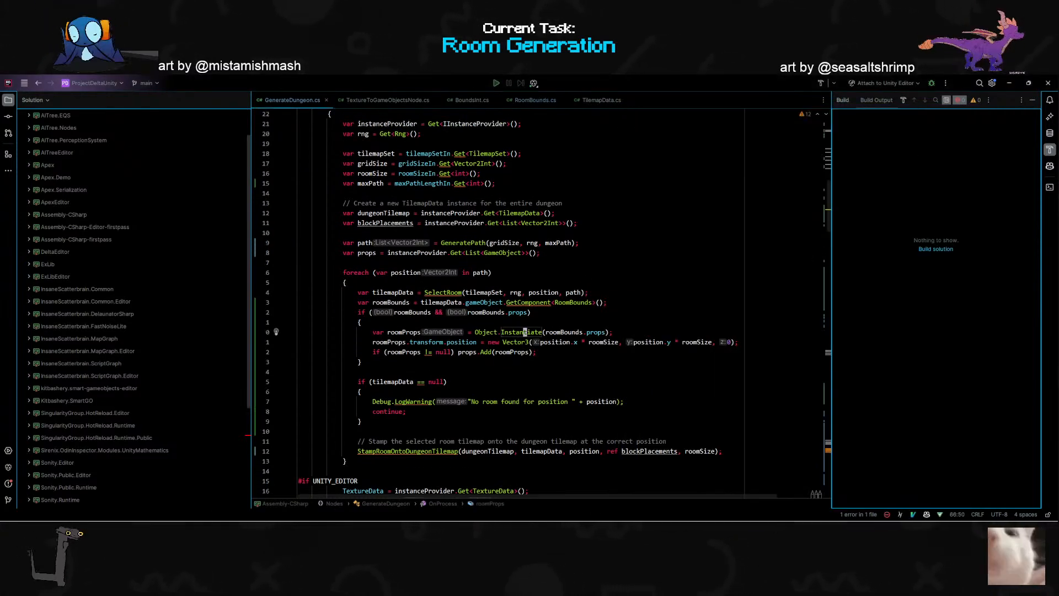
key(shift+c)
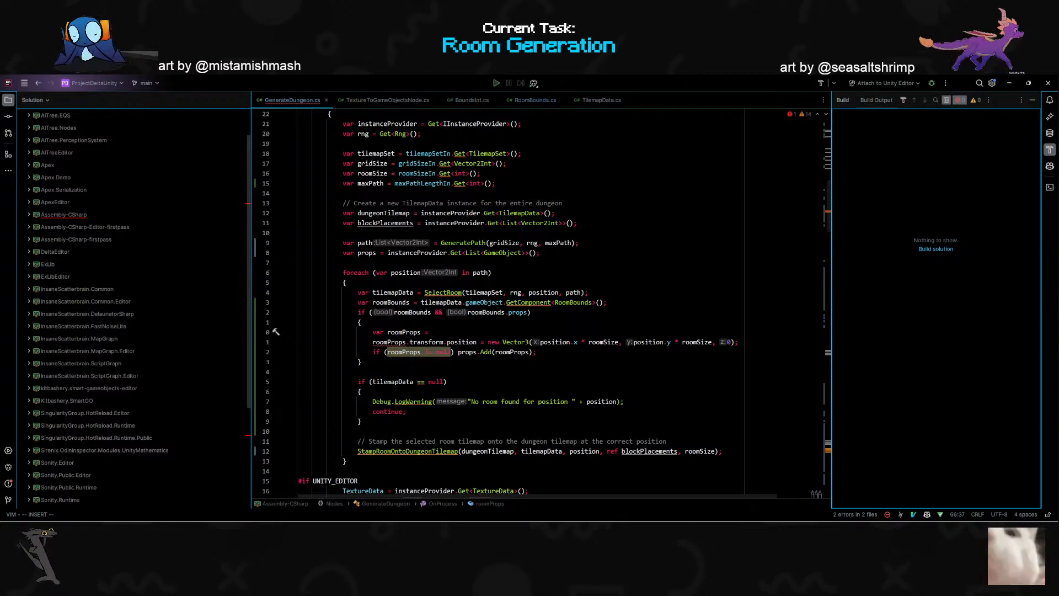
text(room)
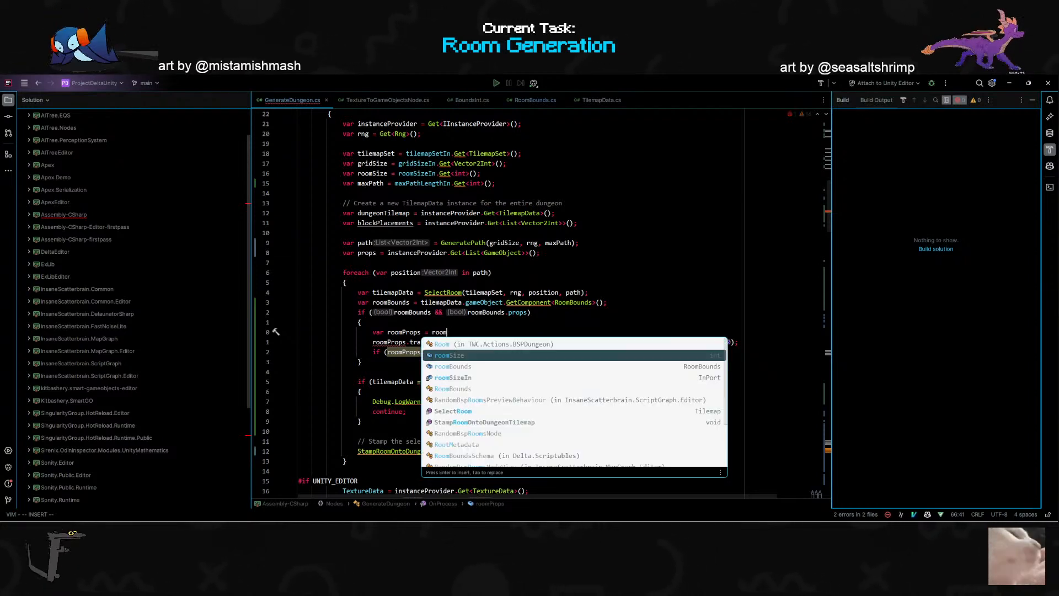
key(Down)
key(Delete)
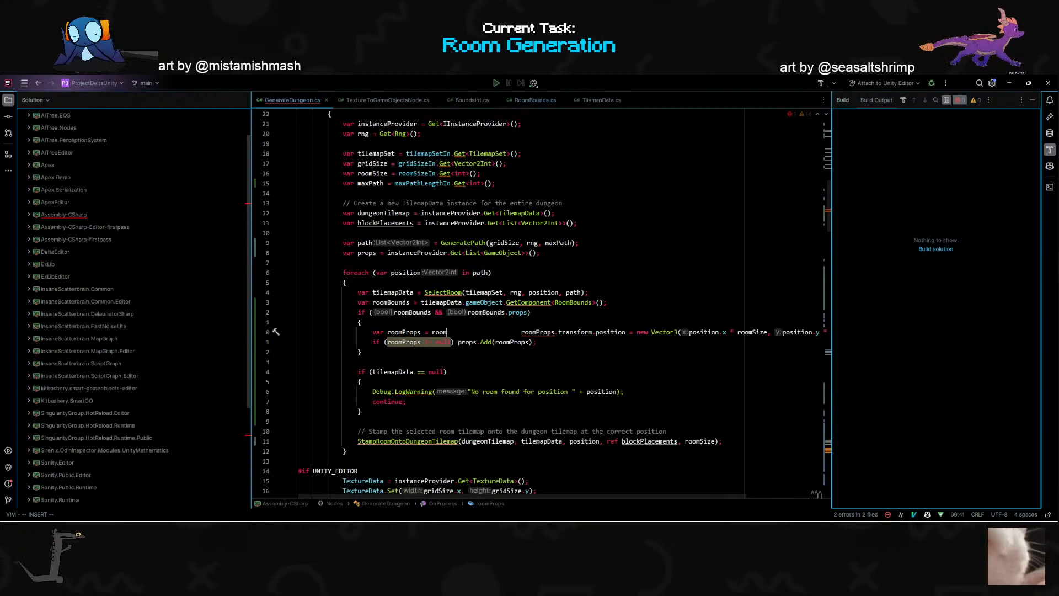
key(ctrl+z)
key(ctrl+z)
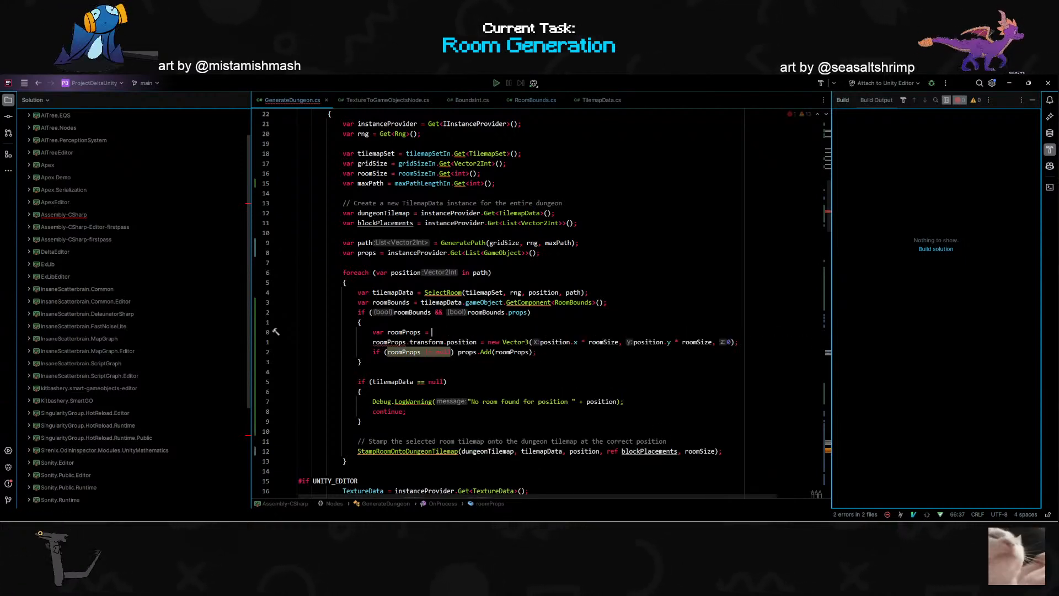
text(roomBounds.)
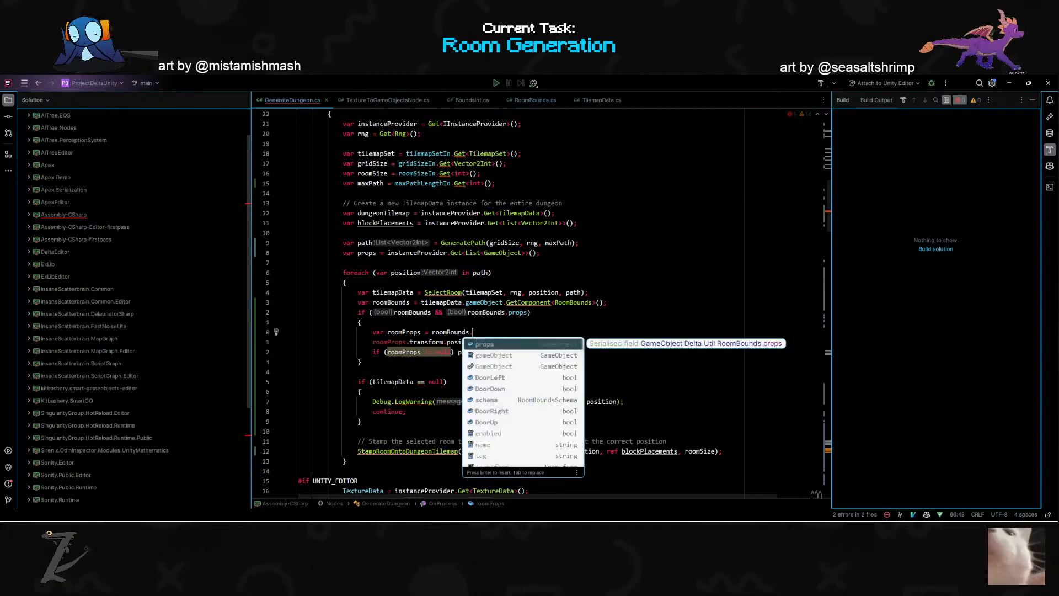
key(Return)
text(;)
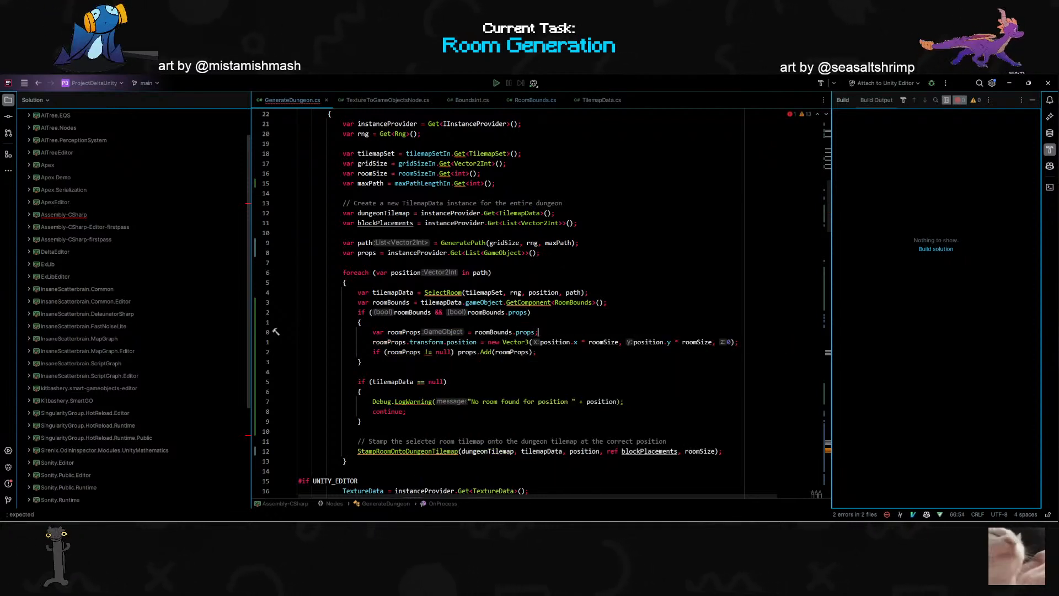
- Extend the roomProps assignment to roomBounds.props.gameObject
key(Left)
text(g)
key(BackSpace)
text(.g)
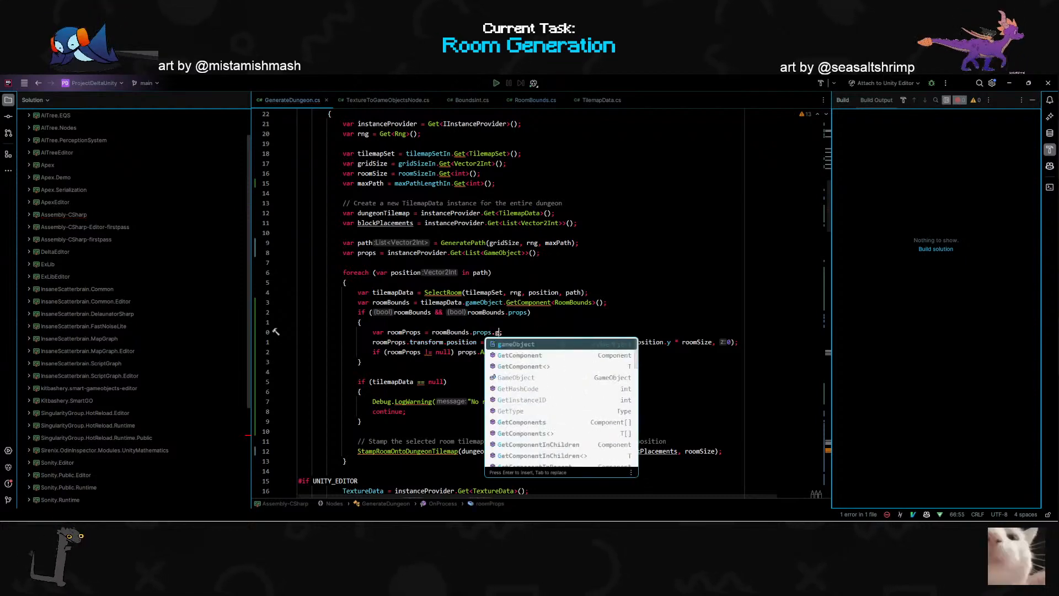
key(Return)
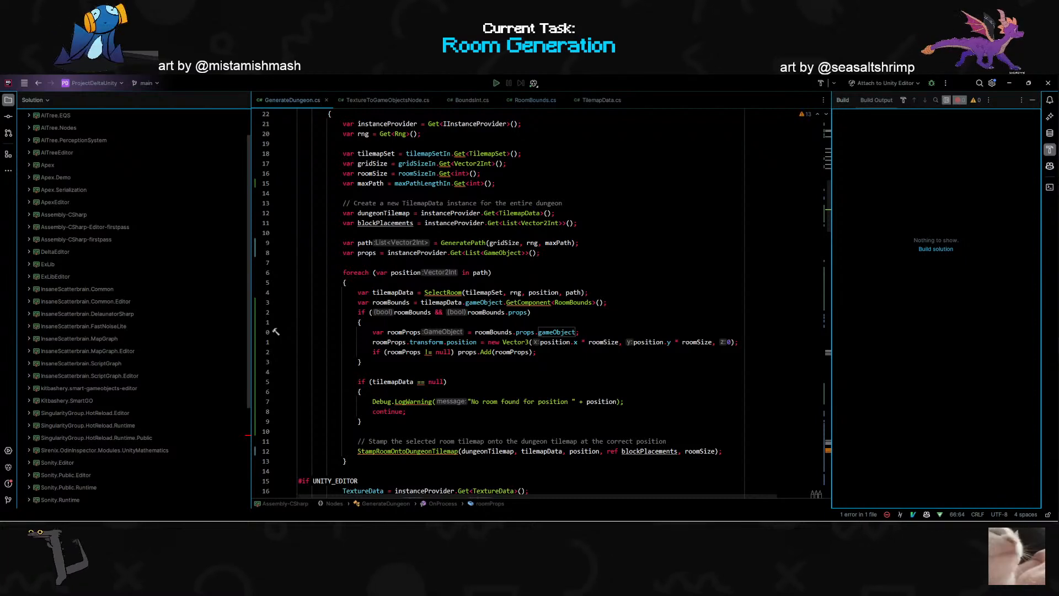
click(537, 352)
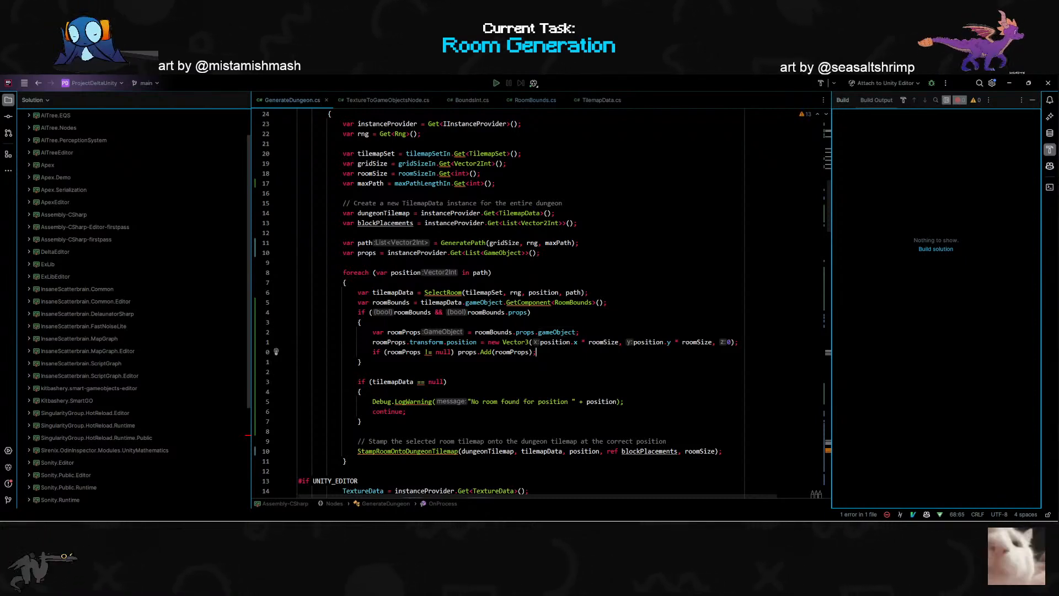
key(Up)
key(Up)
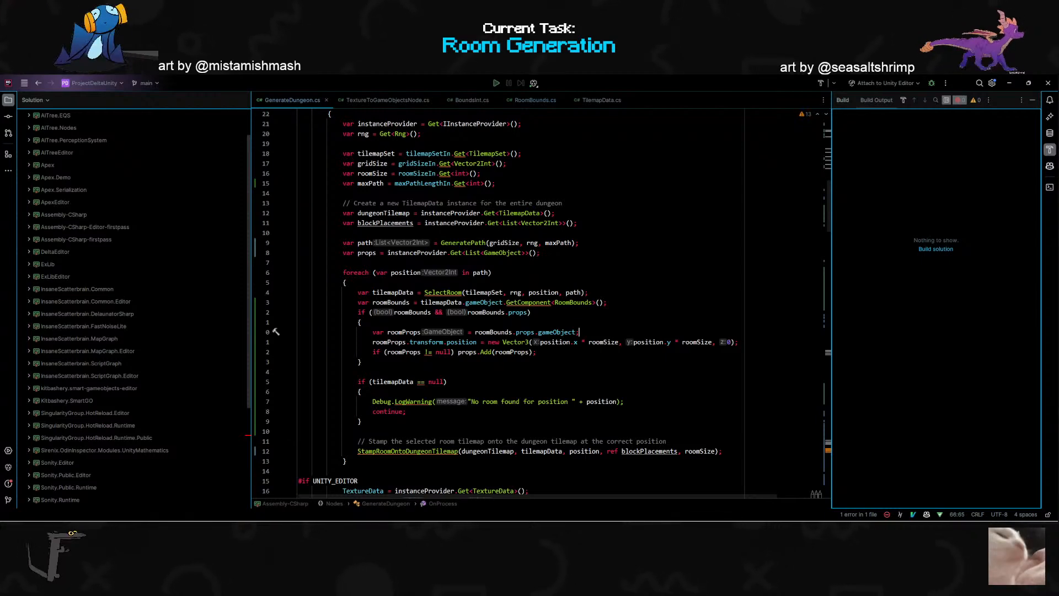
- Switch to Unity, rerun the Graph Runner's map graph with a cleared console and check a generated Props child's transform
key(alt+Tab)
click(640, 233)
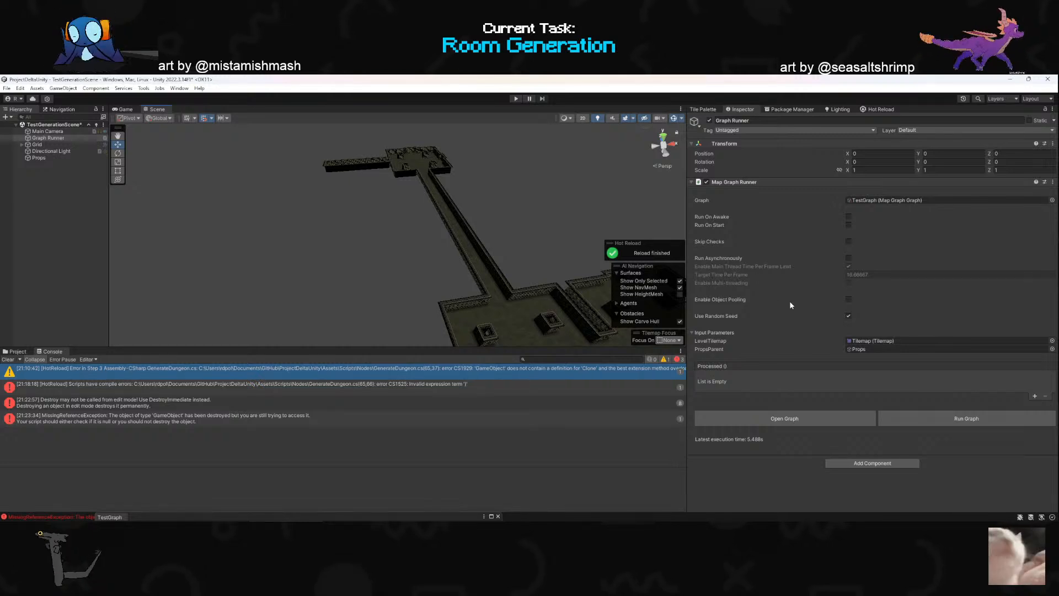
click(2, 360)
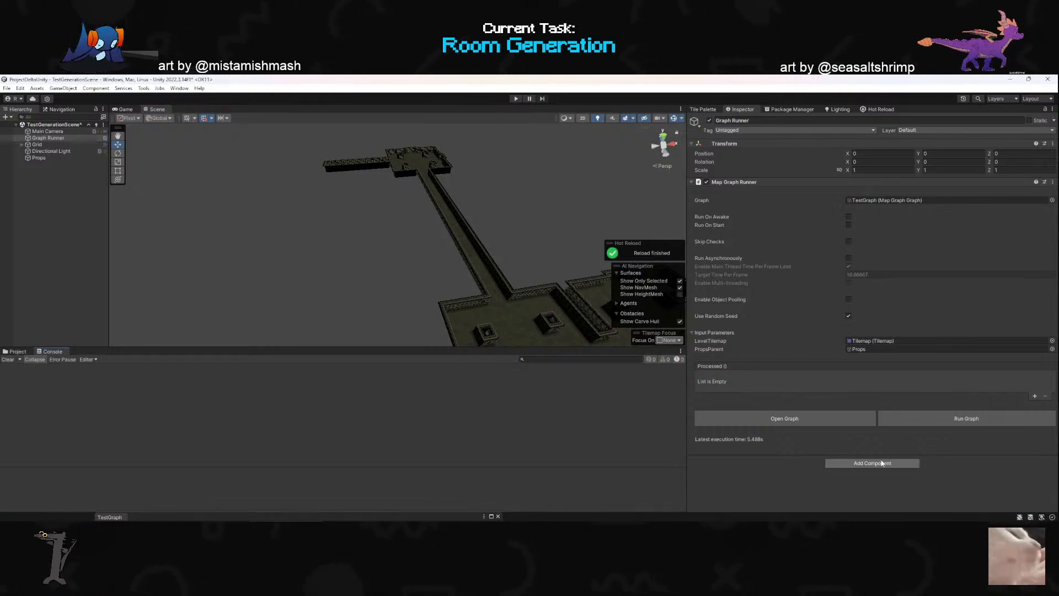
click(929, 423)
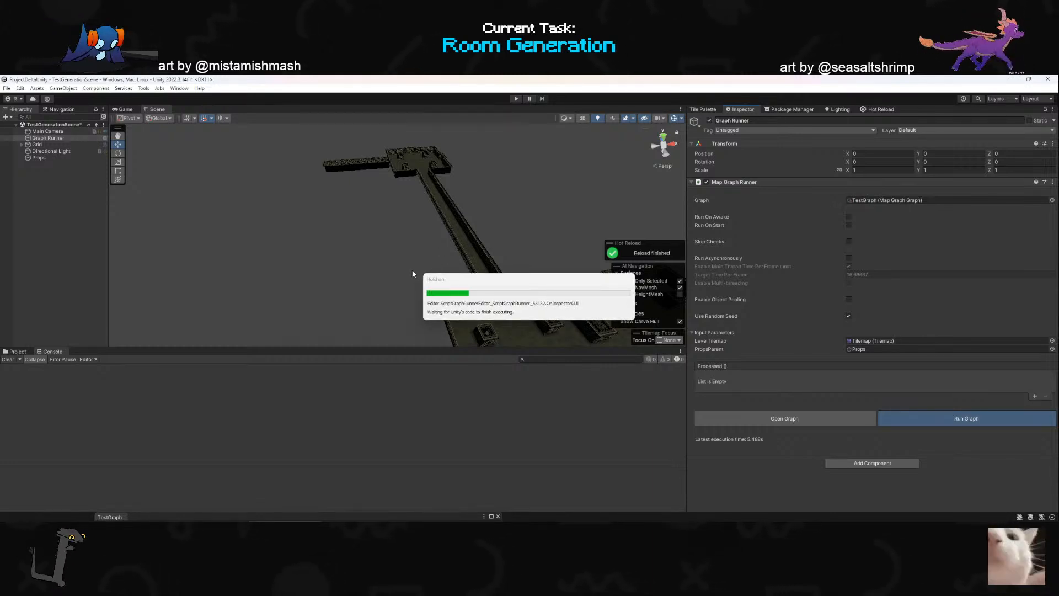
right_drag(114, 261, 147, 232)
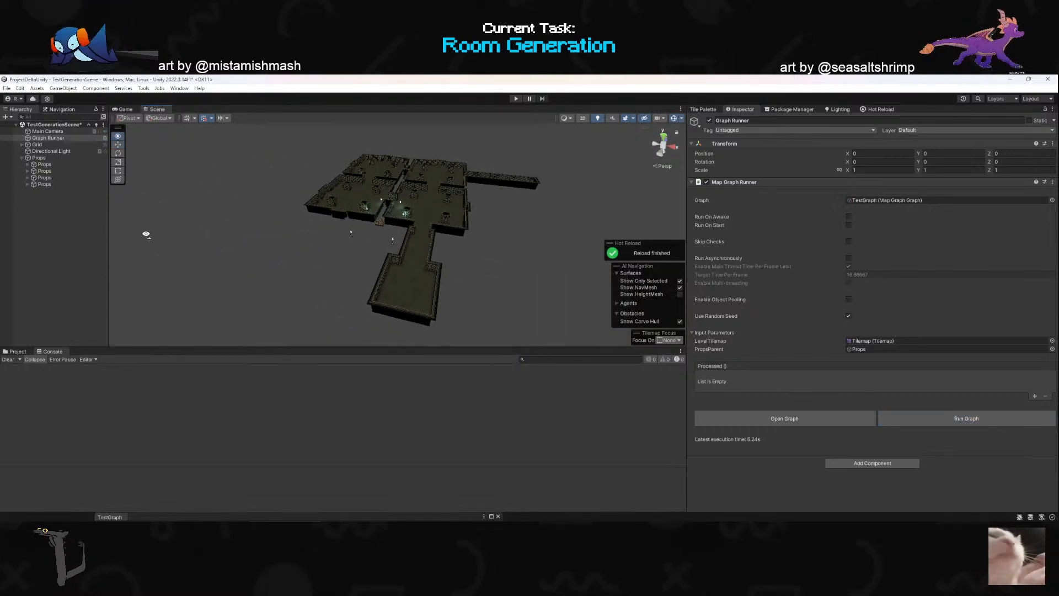
click(37, 177)
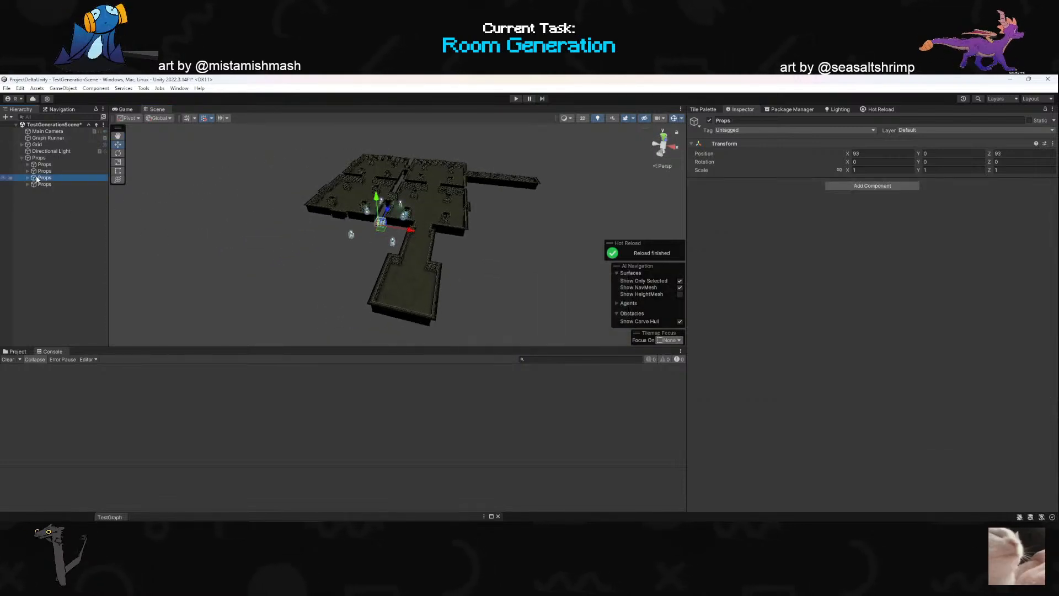
- Open the XRoomTileMap prefab, reset the position of its Props object to 0, 0, 0 and return to the scene
click(17, 352)
double_click(365, 400)
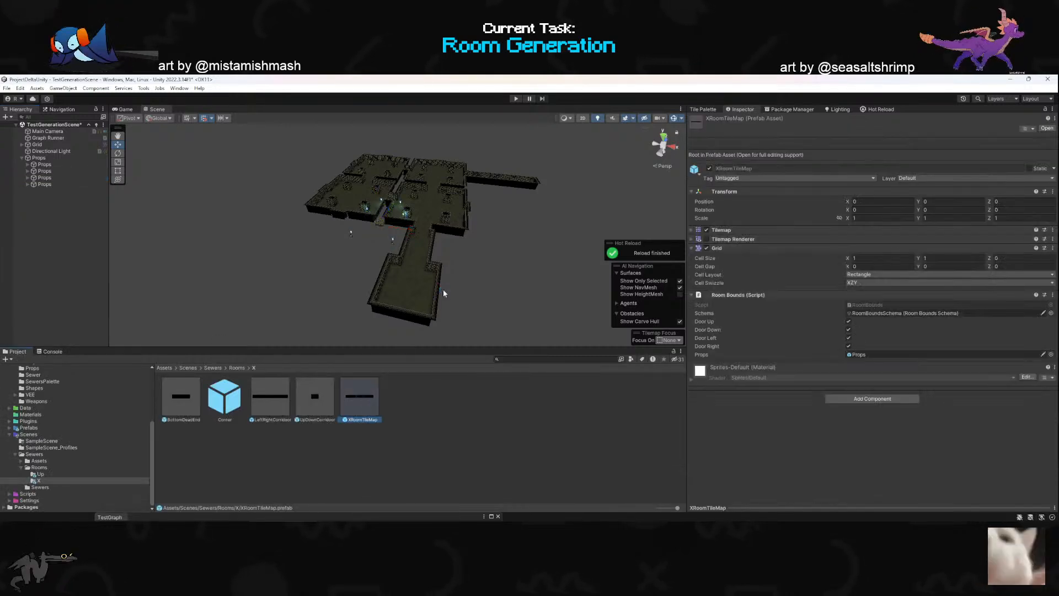
click(49, 134)
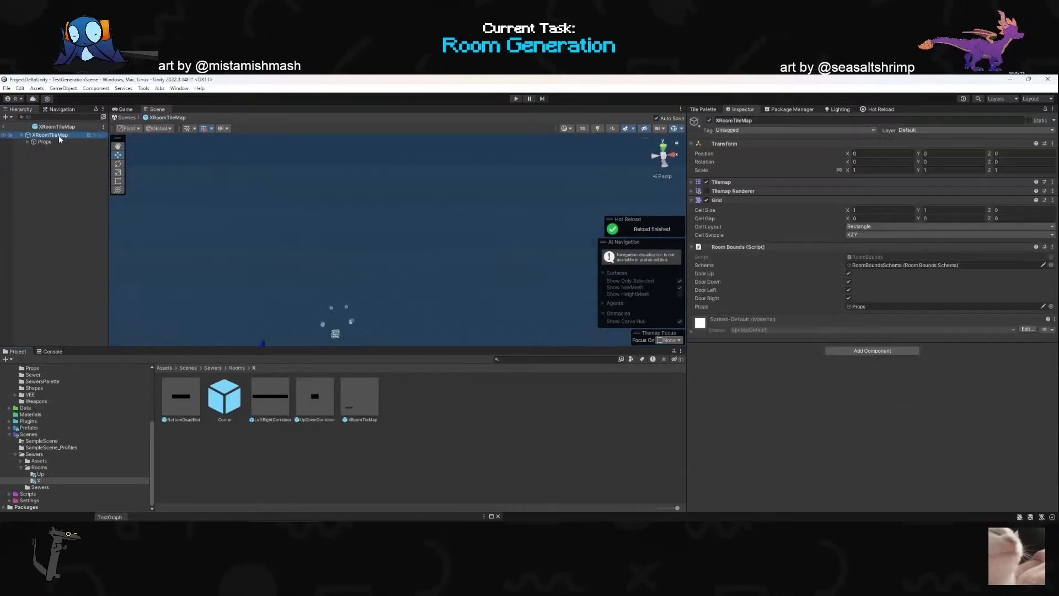
right_drag(387, 309, 546, 193)
click(44, 142)
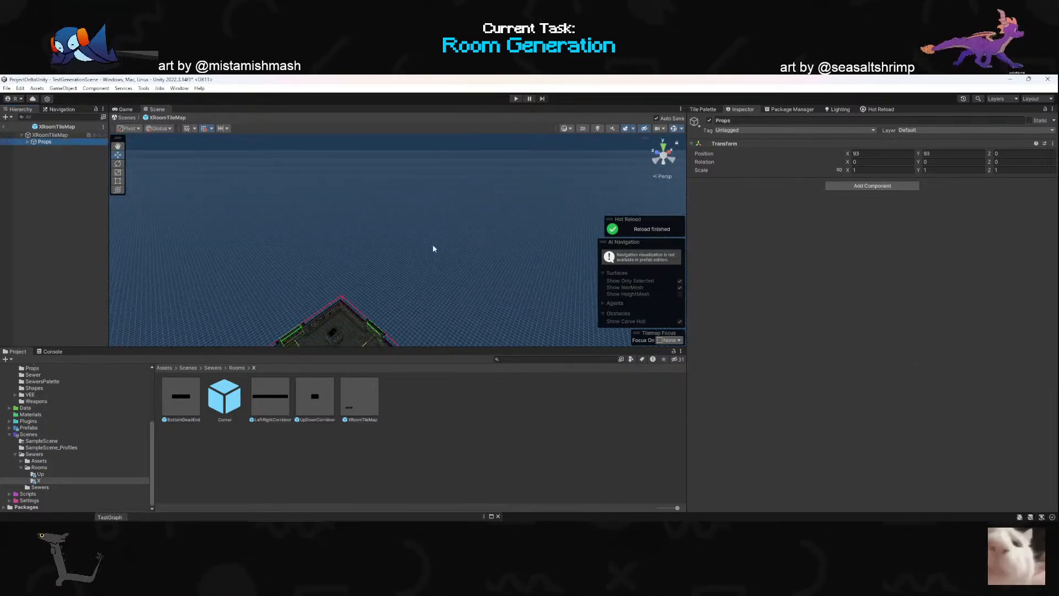
right_click(749, 145)
click(769, 148)
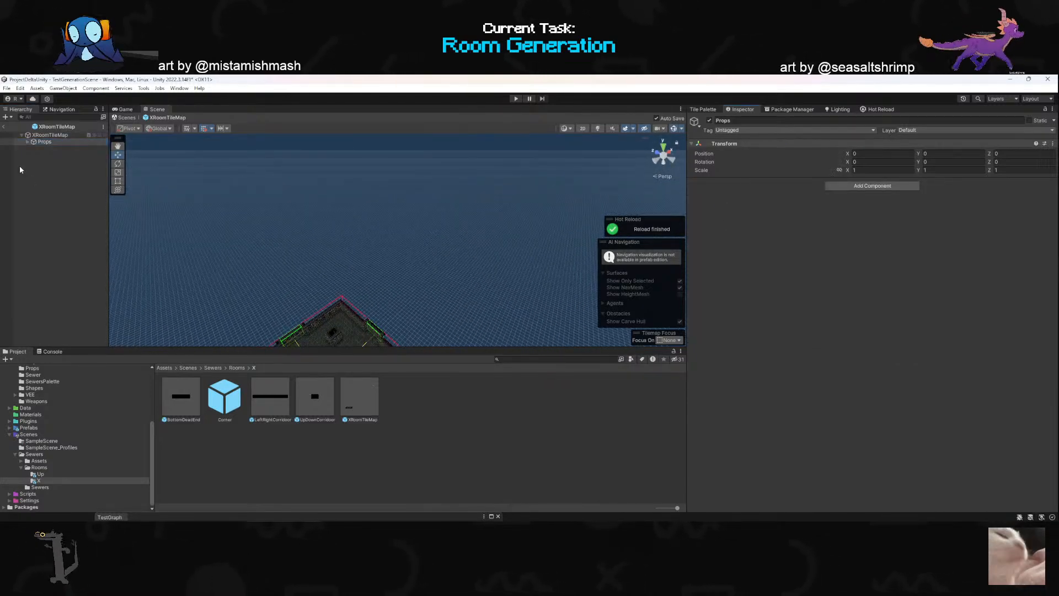
click(4, 127)
alt+drag(429, 264, 451, 275)
- Switch to the code editor and copy the foreach loop over path from OnProcess in GenerateDungeon.cs
key(alt+Tab)
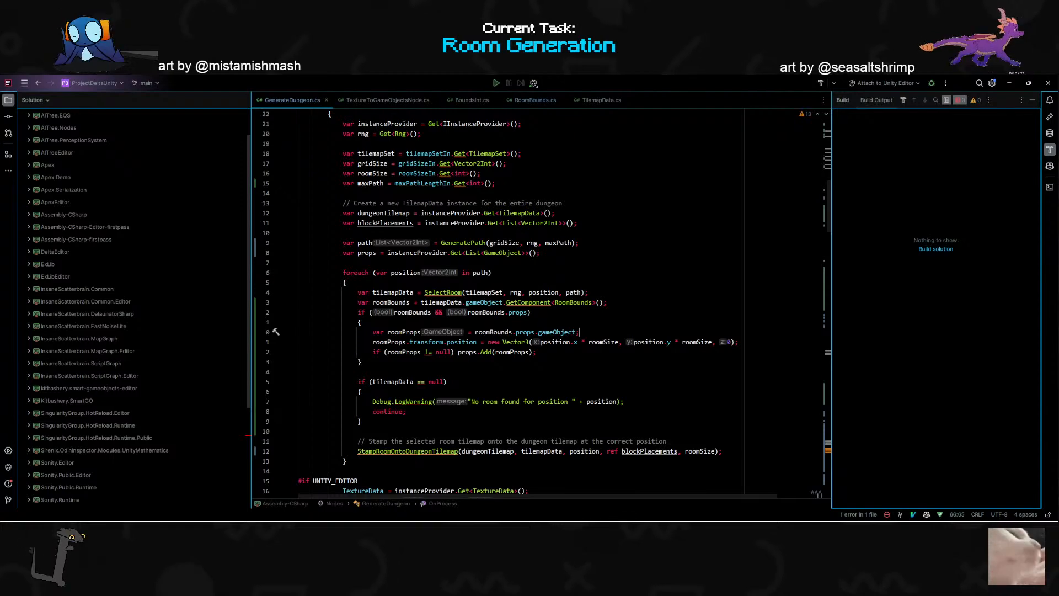
scroll(541, 303, up, 12)
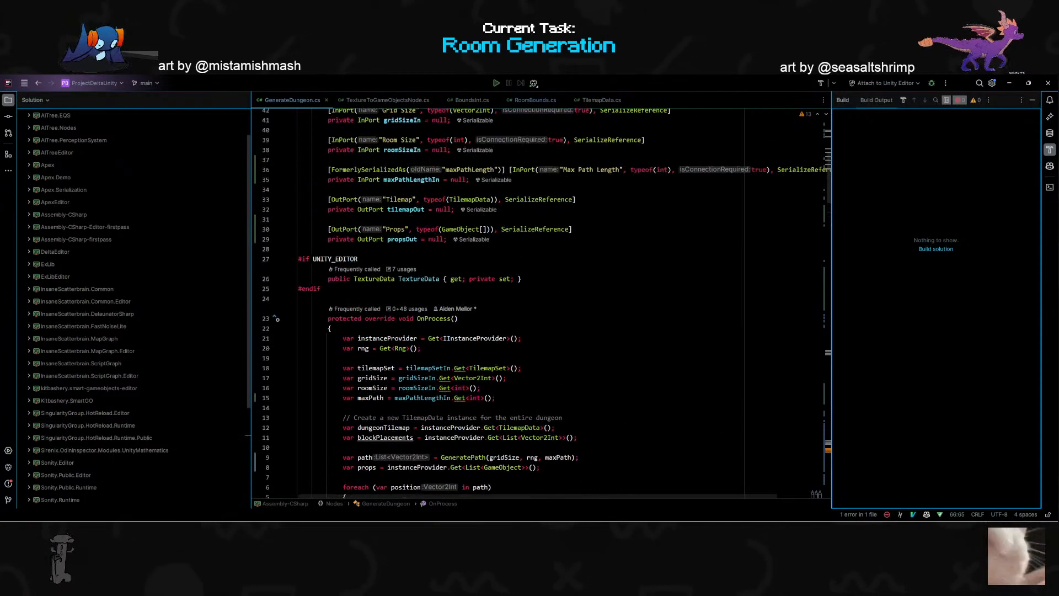
scroll(540, 303, down, 8)
scroll(408, 313, down, 2)
click(408, 312)
key(shift+v)
scroll(408, 312, down, 3)
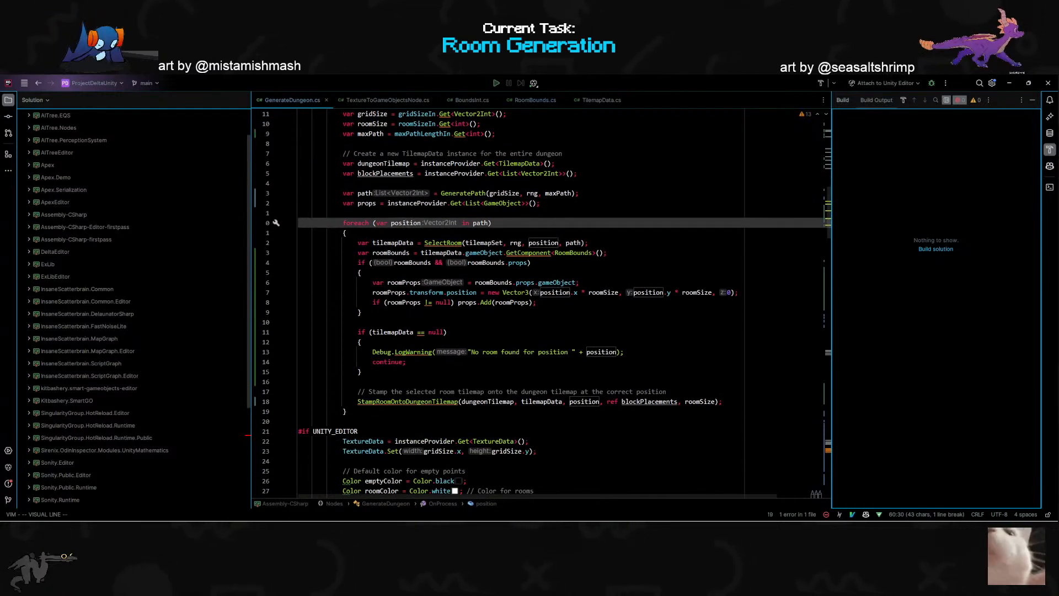
key(y)
- Switch to the ChatGPT window in Chrome
key(alt+Tab)
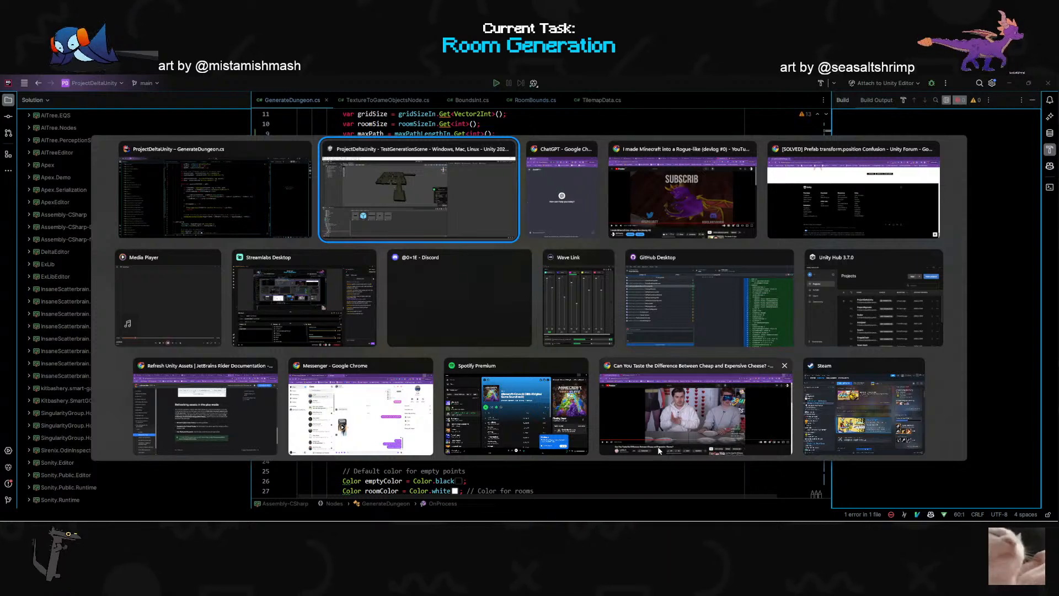
click(603, 476)
mouse_move(689, 499)
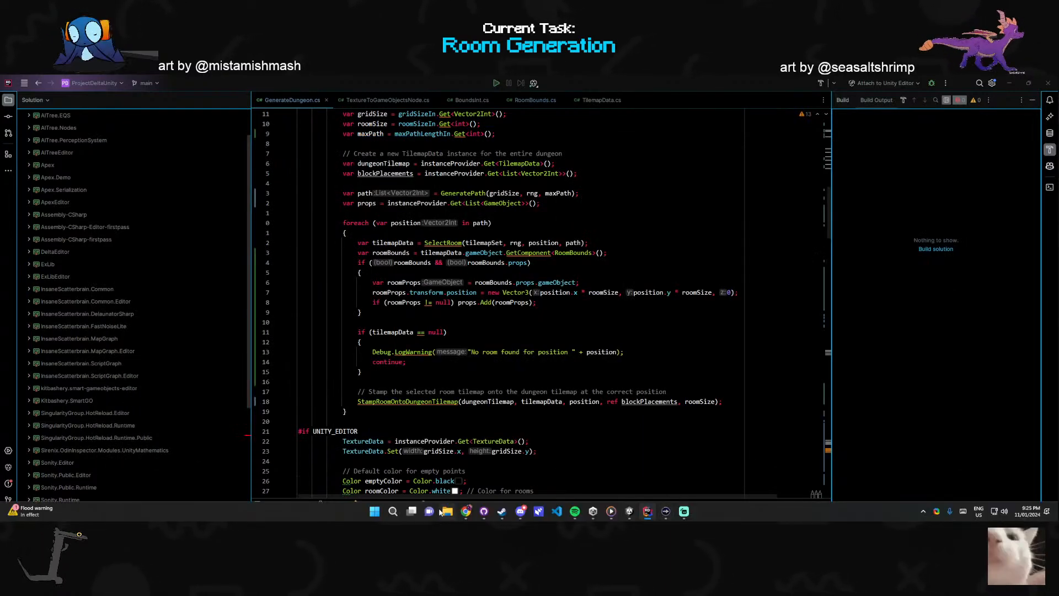
mouse_move(466, 512)
click(651, 470)
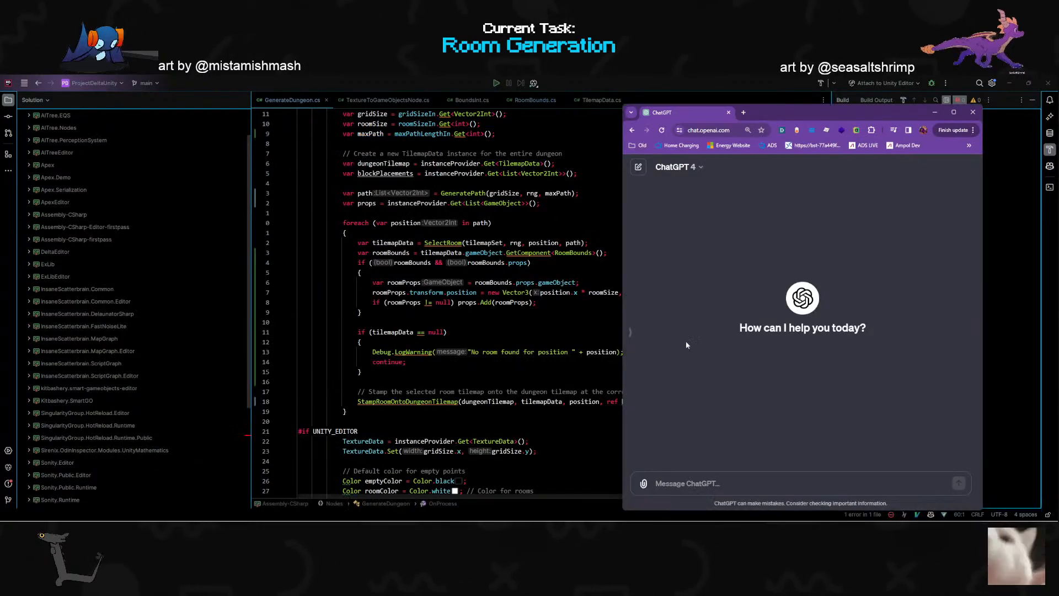
- Begin a ChatGPT prompt with "In this code we get the props object and change it's position. However when"
click(696, 481)
text(THis co)
key(ctrl+a)
key(BackSpace)
text(In this)
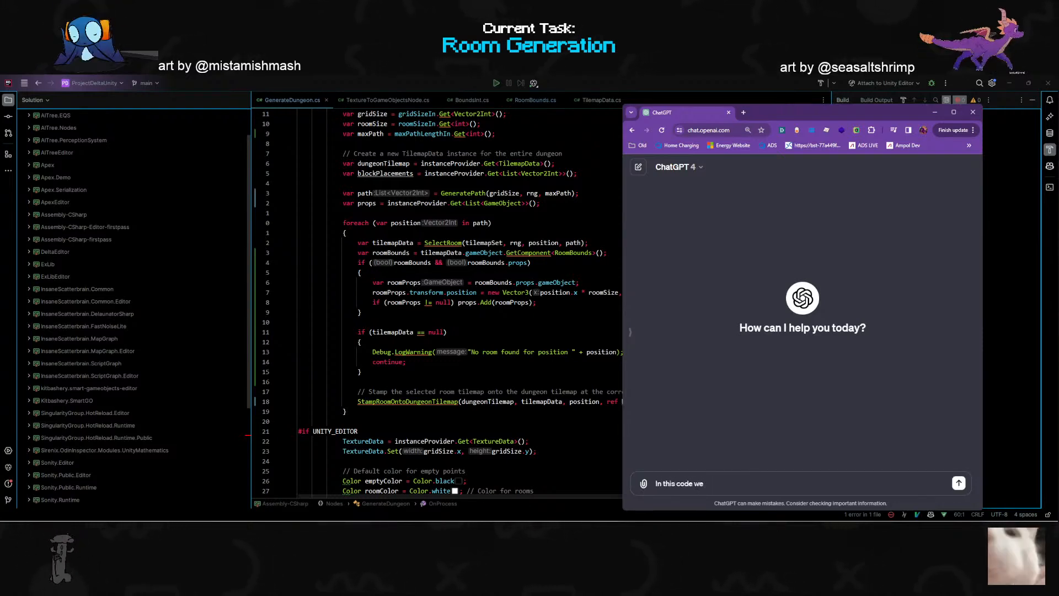
text(code we get the props object and change it's position. Howev)
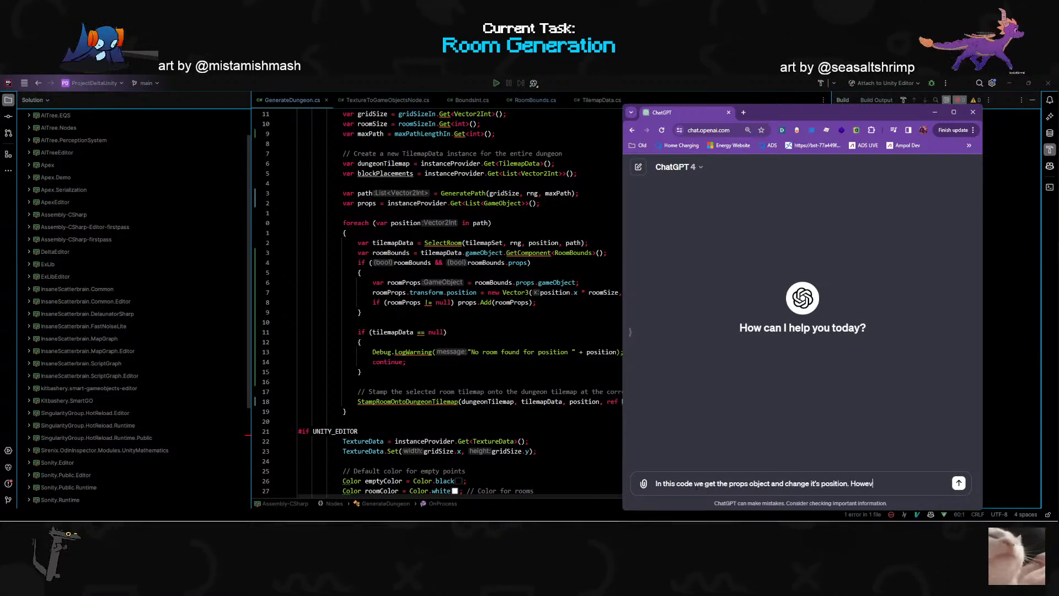
text(er when we do this)
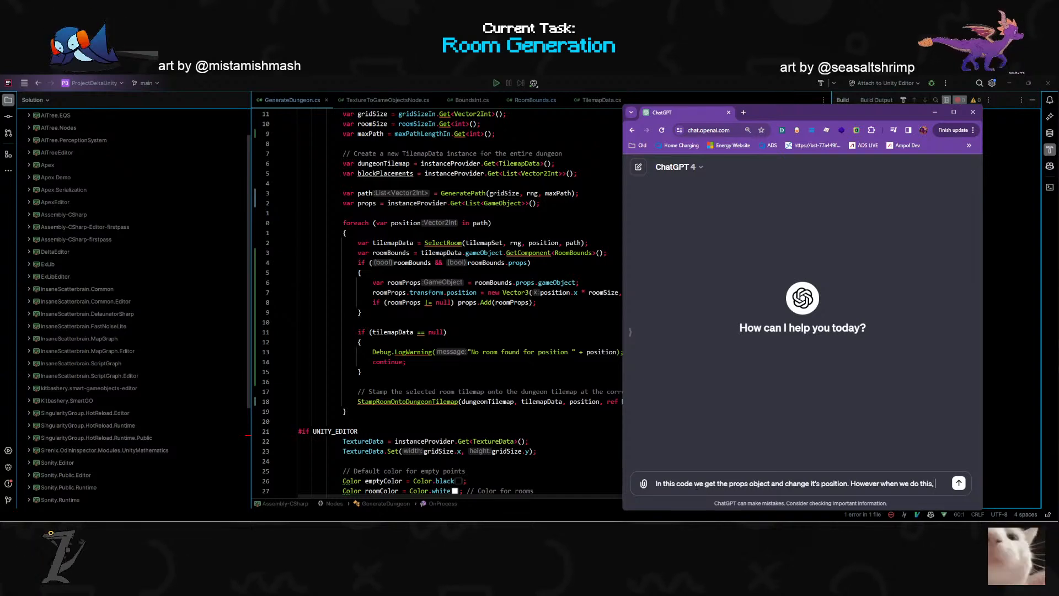
- End with "we do this, it edits the position in the prefab instead of an individual instance. How can we fix this:" and the copied loop, and send
text(, it e)
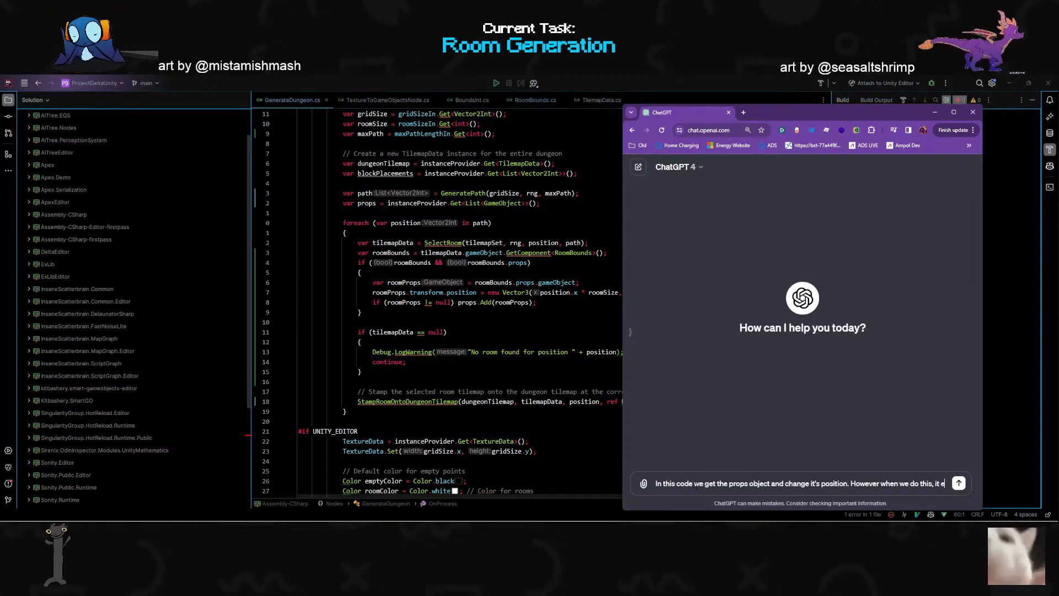
text(dits the position in the prefab instead of an individu)
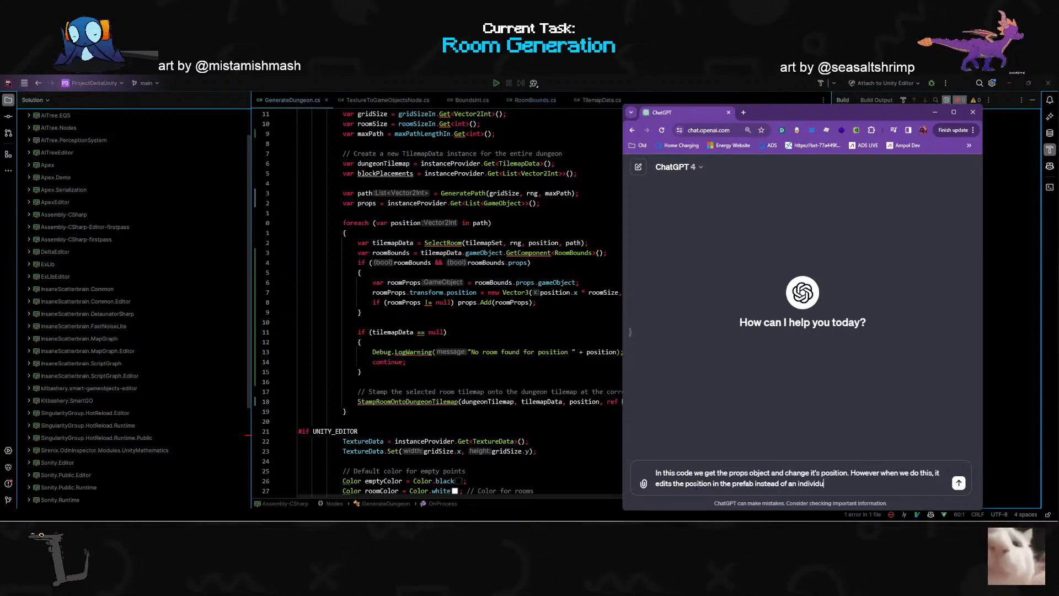
text(al instance)
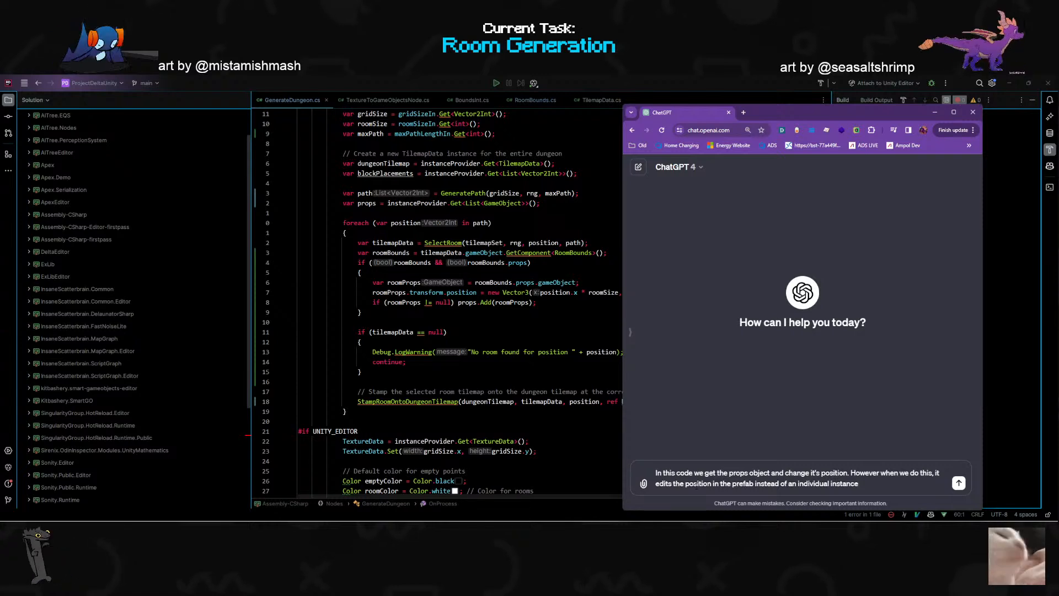
text(. How c)
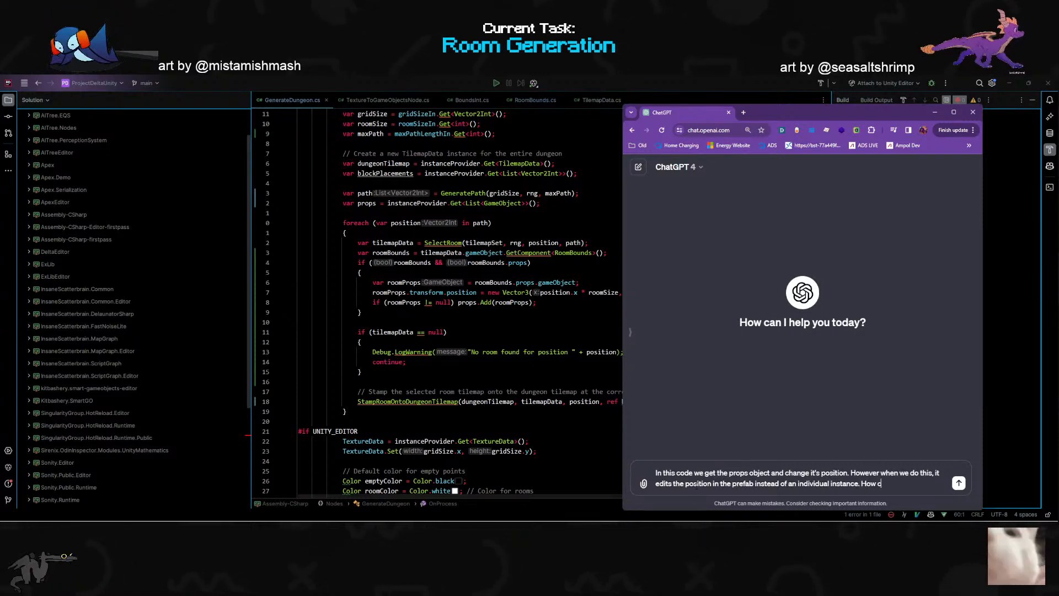
text(an we fix this:)
key(Return)
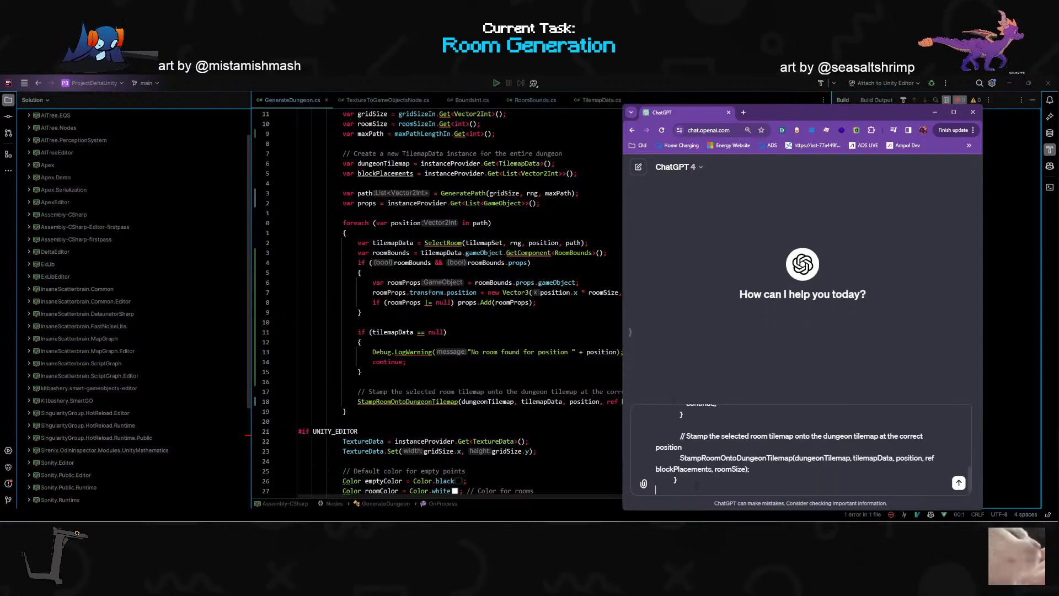
- Read ChatGPT's explanation and revised foreach loop, examining the line that instantiates the room props
scroll(707, 244, up, 1)
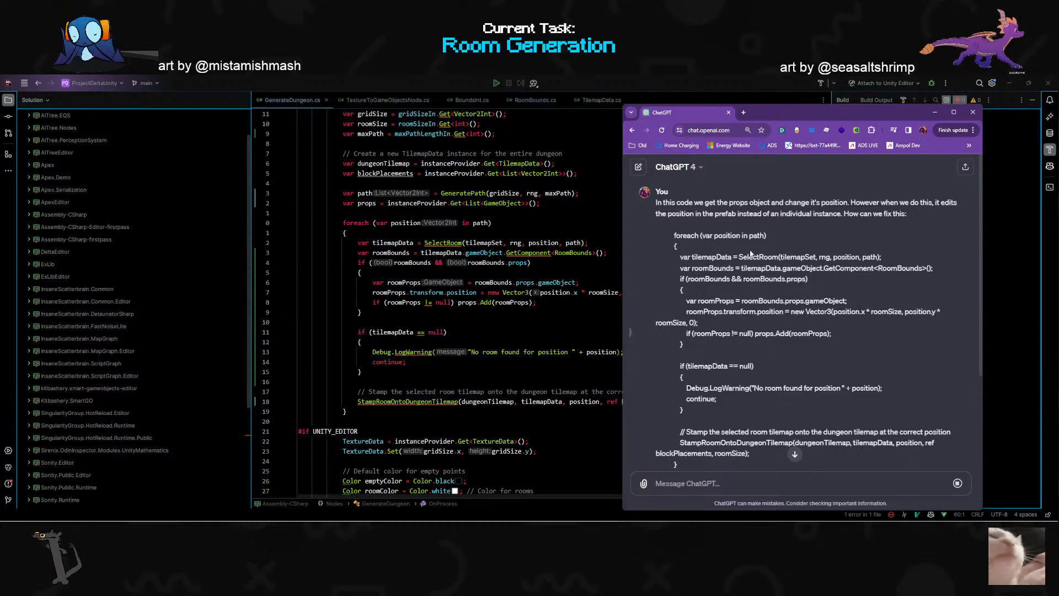
scroll(751, 253, down, 4)
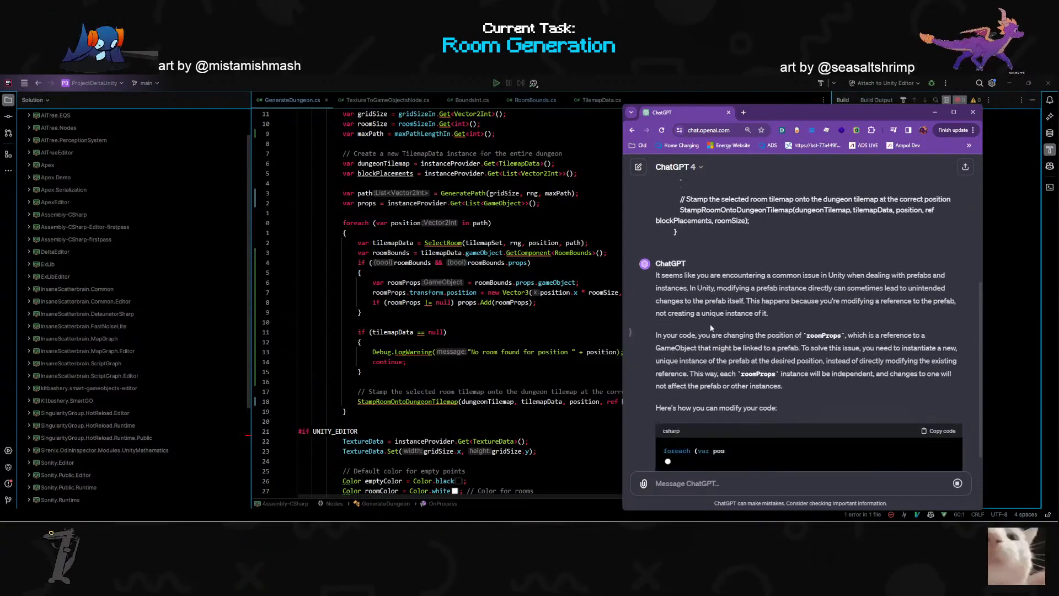
scroll(679, 328, up, 1)
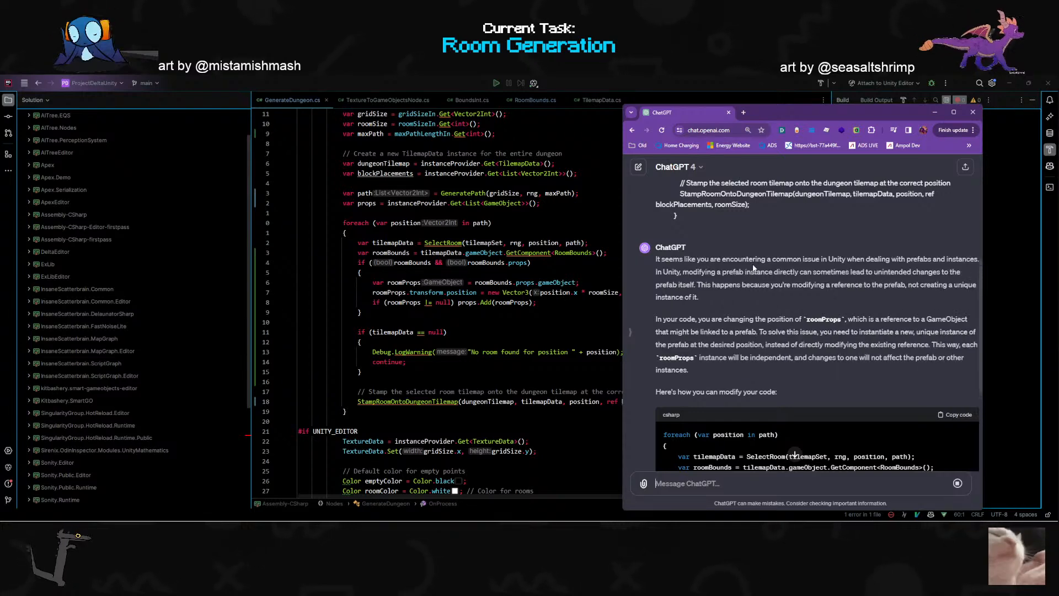
scroll(780, 286, down, 2)
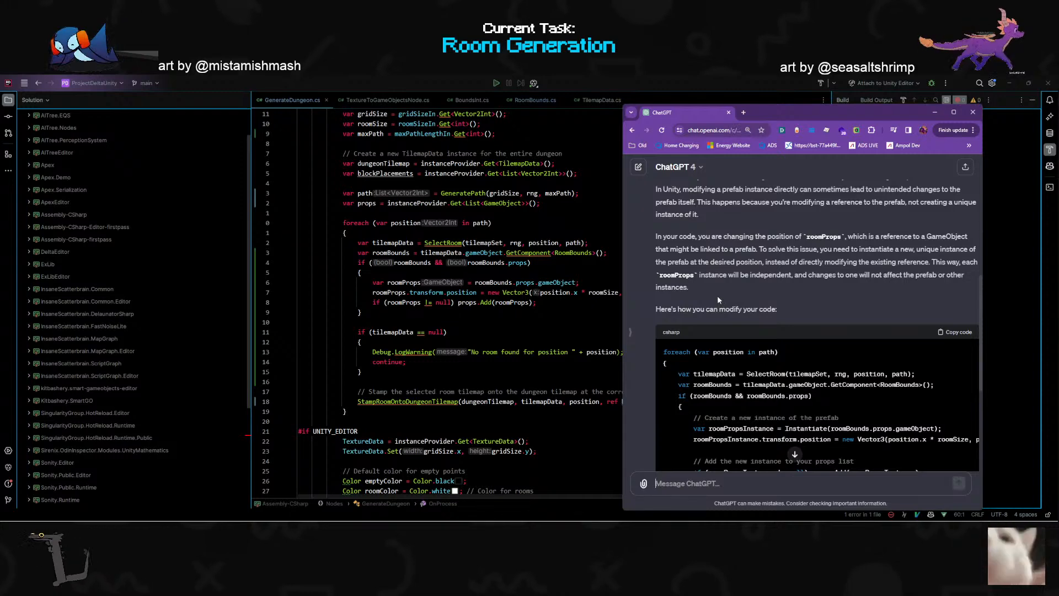
scroll(717, 294, down, 3)
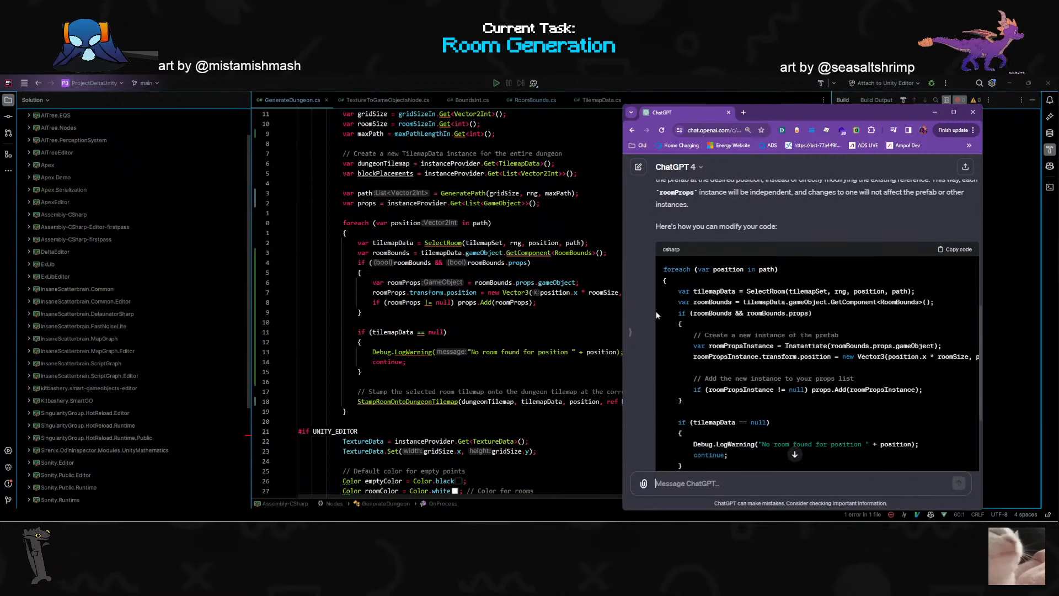
scroll(665, 324, down, 1)
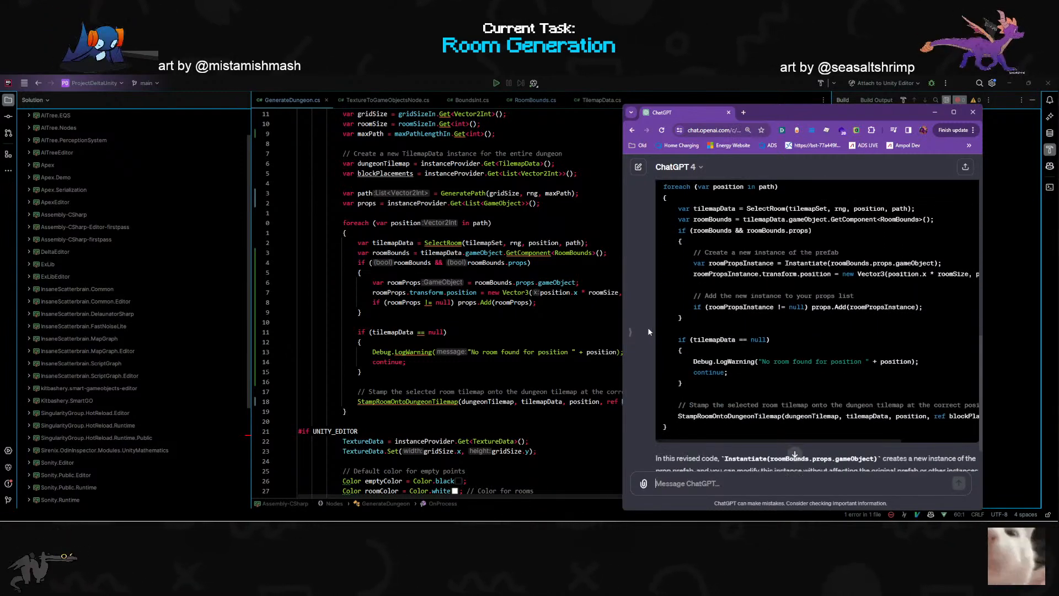
scroll(648, 330, up, 1)
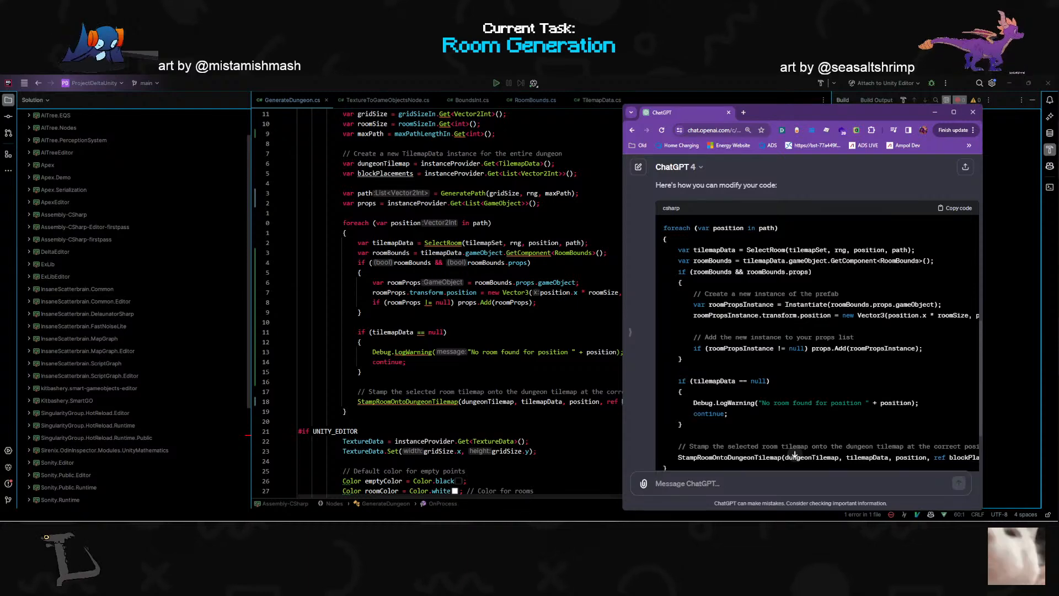
drag(690, 304, 942, 304)
scroll(942, 304, down, 2)
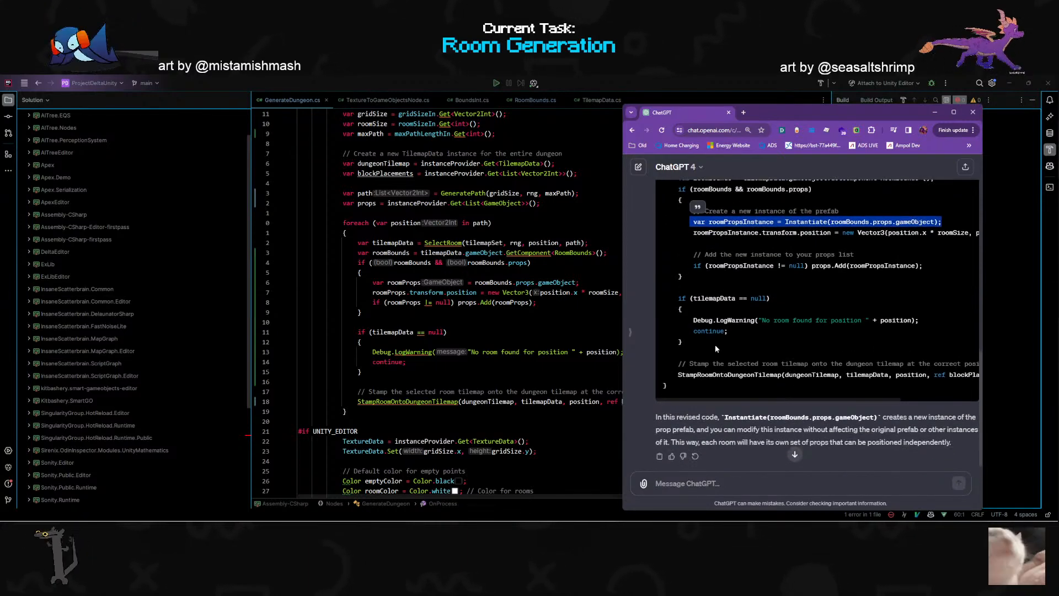
scroll(715, 348, down, 1)
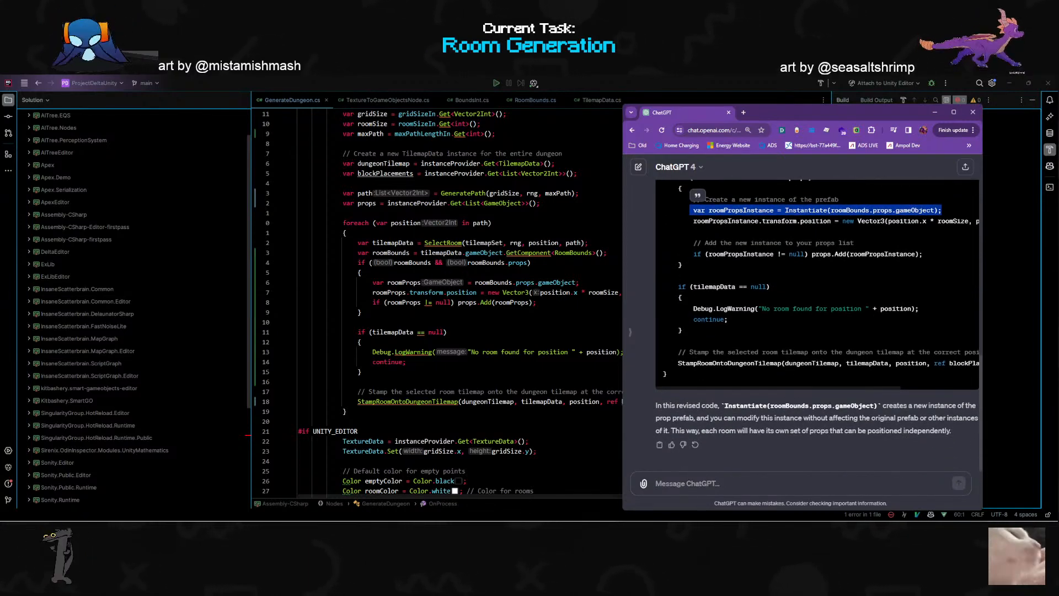
- Reply "Instantiating will create an instance in the scene. I can't do that. Or at least it can't be present / left over in the scene"
click(747, 479)
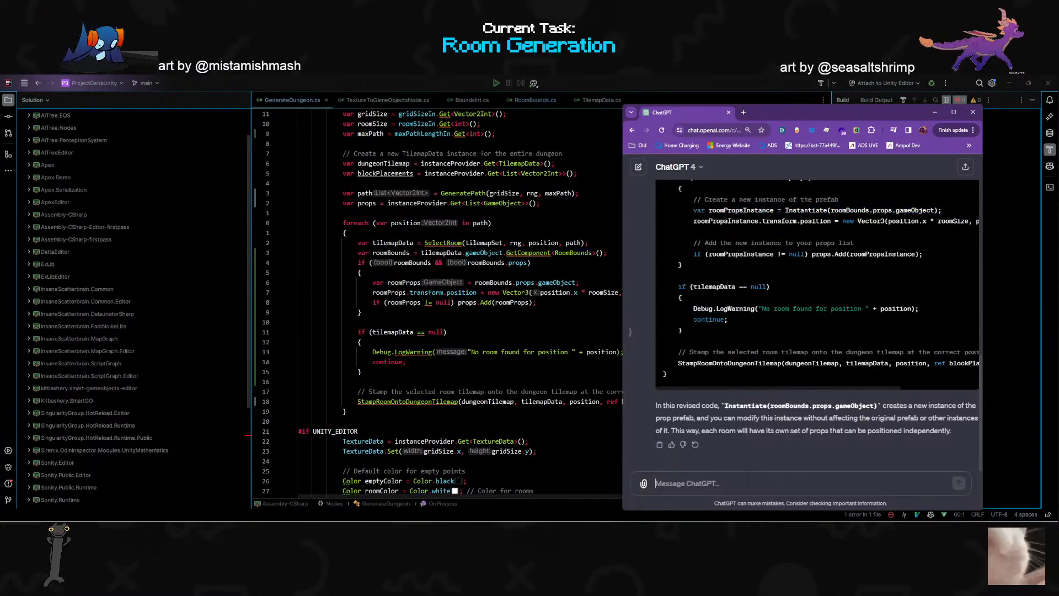
text(Instantiat)
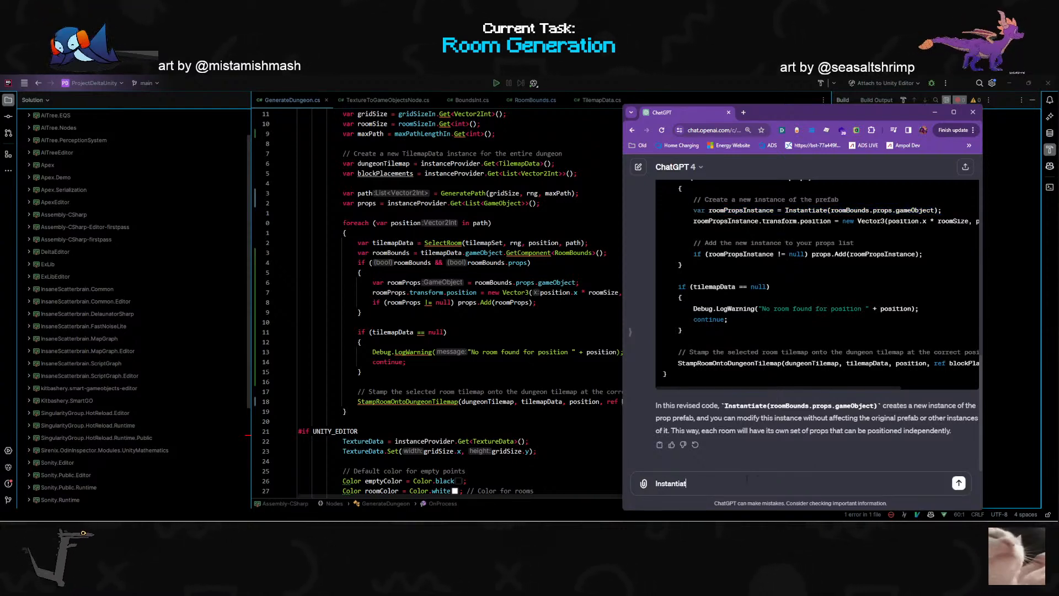
text(ing will create an)
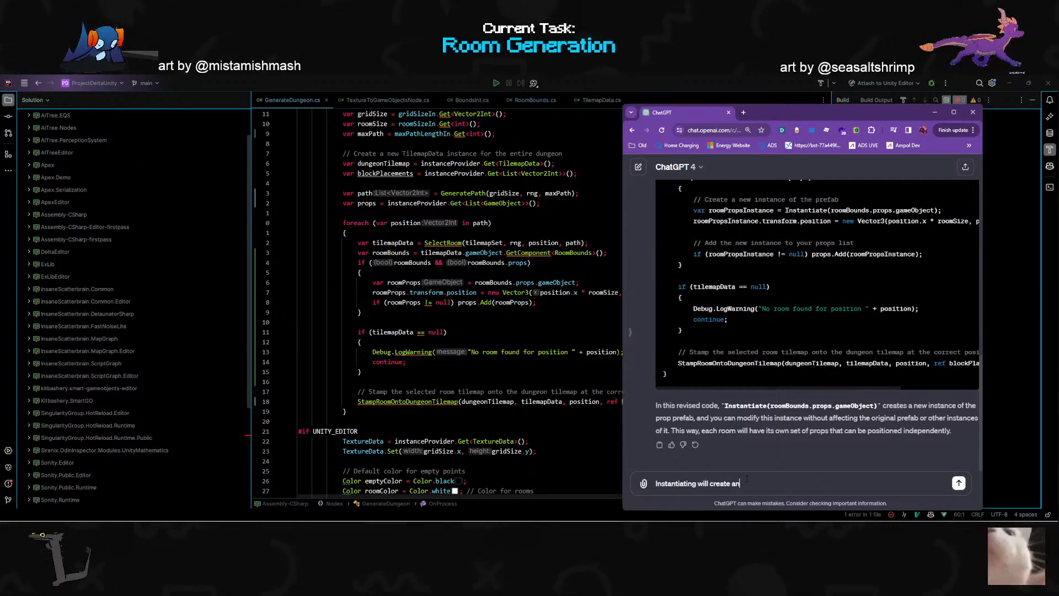
text( instance in the scene. I can't)
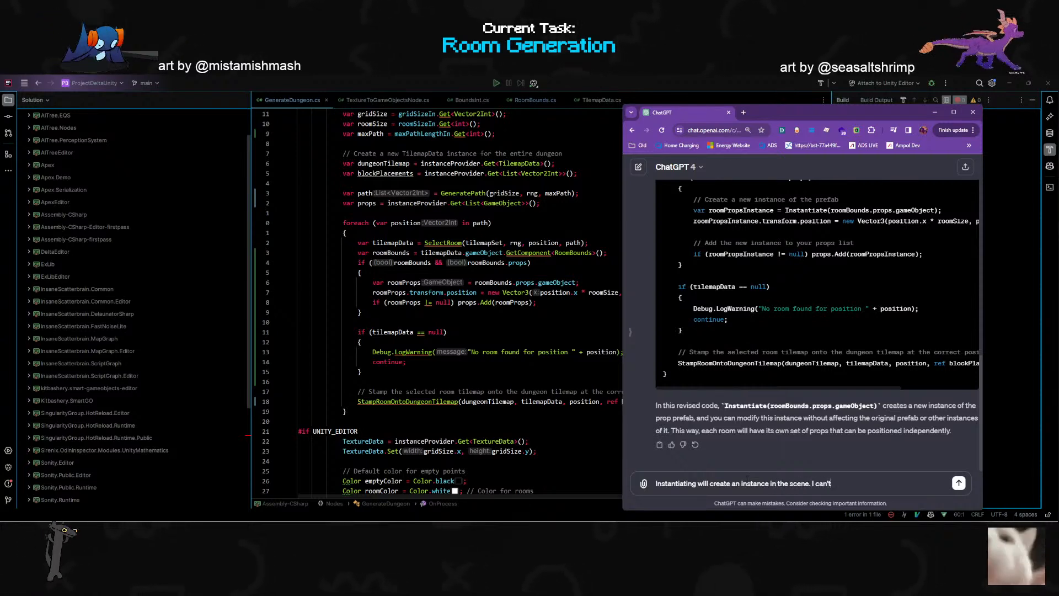
text( do that. Or at least it can)
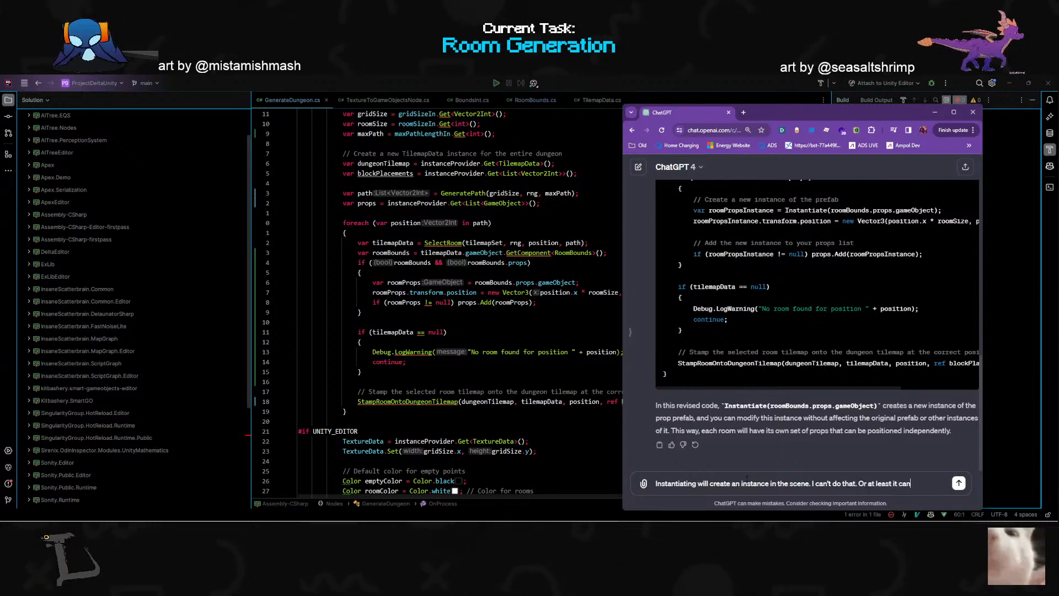
text('t be p)
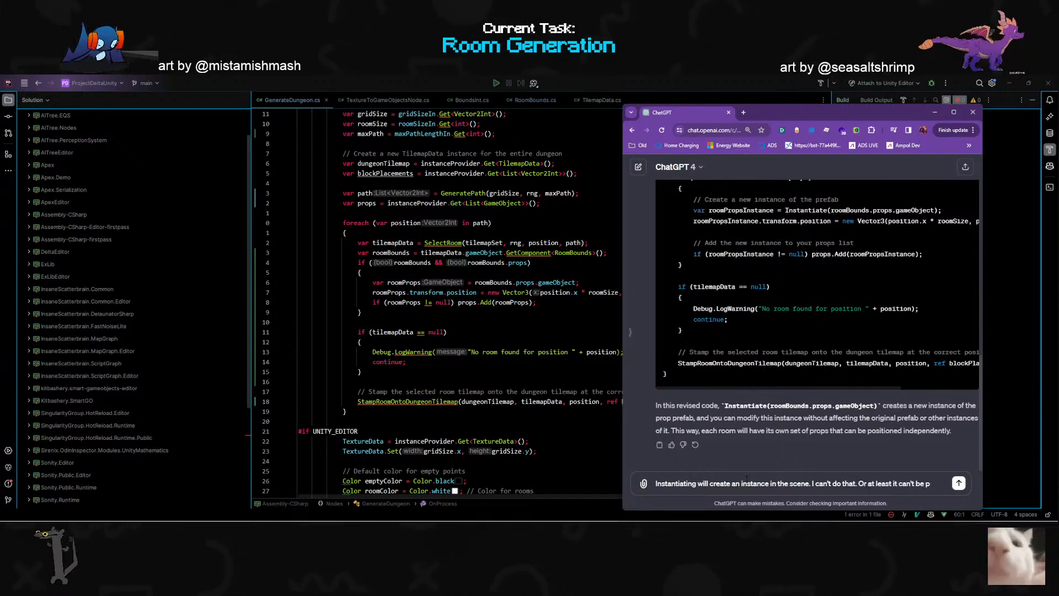
text(orent / left over in the scene)
key(Return)
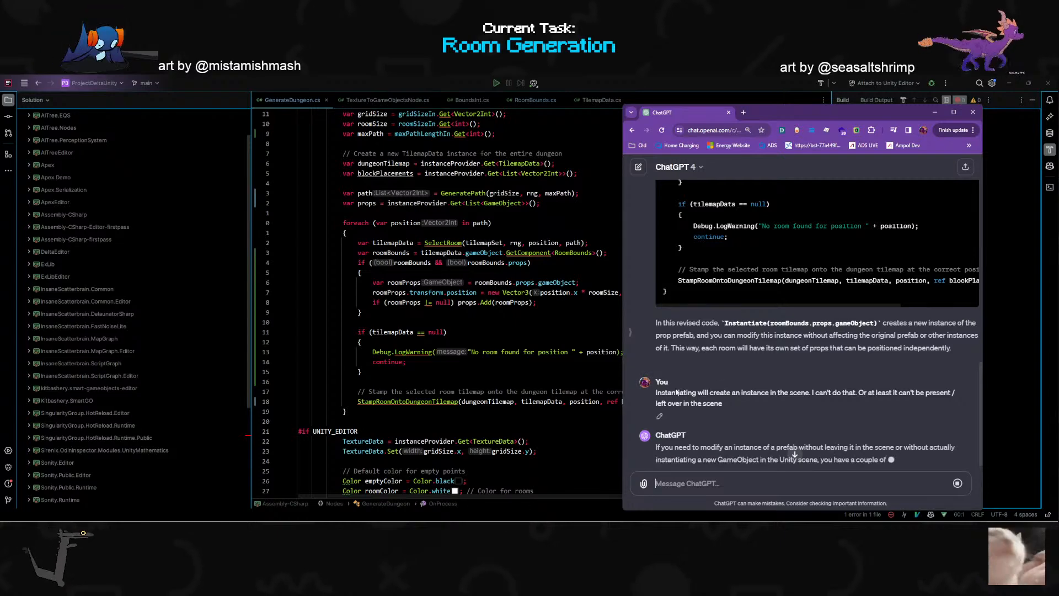
- Read the suggested alternatives to scene instantiation, then ask ChatGPT "How do I do number 1"
scroll(813, 425, down, 1)
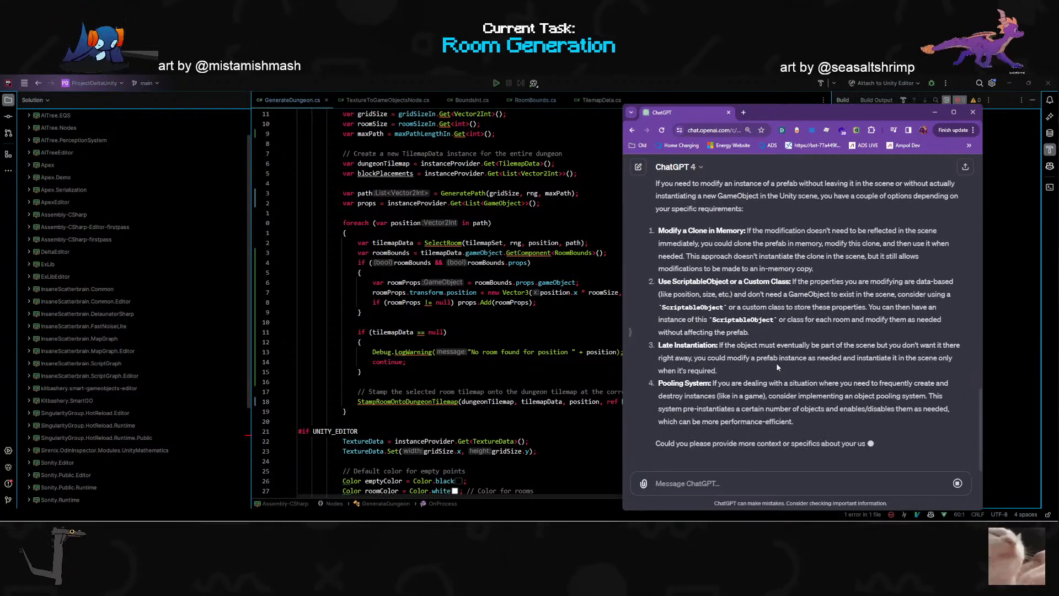
scroll(778, 368, up, 1)
mouse_move(748, 259)
mouse_down()
mouse_move(892, 259)
mouse_move(720, 272)
mouse_move(943, 273)
mouse_move(760, 298)
mouse_move(705, 285)
mouse_move(898, 285)
mouse_move(736, 297)
mouse_move(813, 298)
mouse_up()
scroll(816, 342, down, 1)
click(818, 357)
text(How)
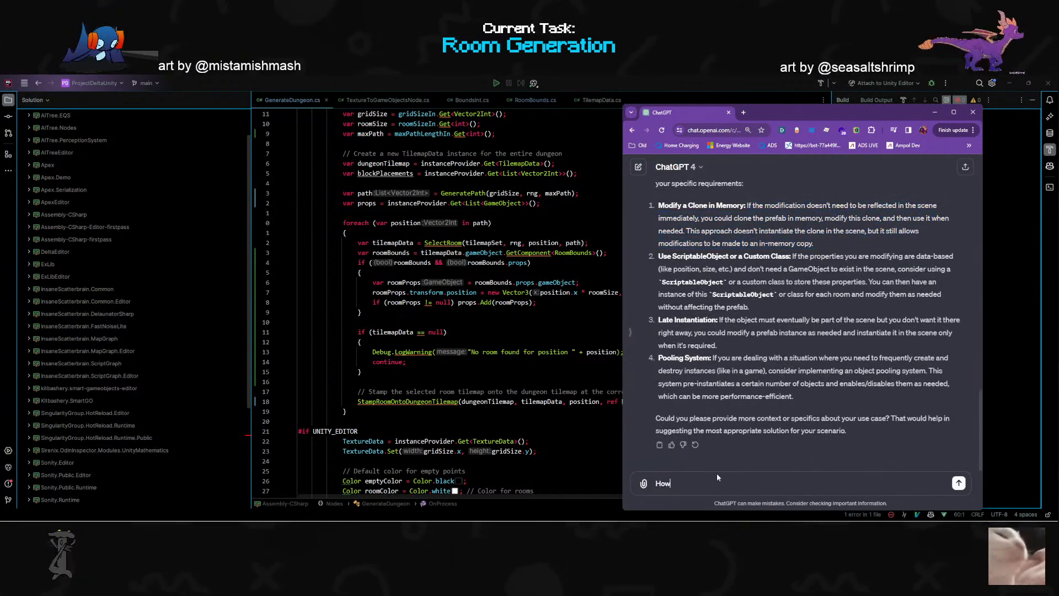
text( do I do number 1)
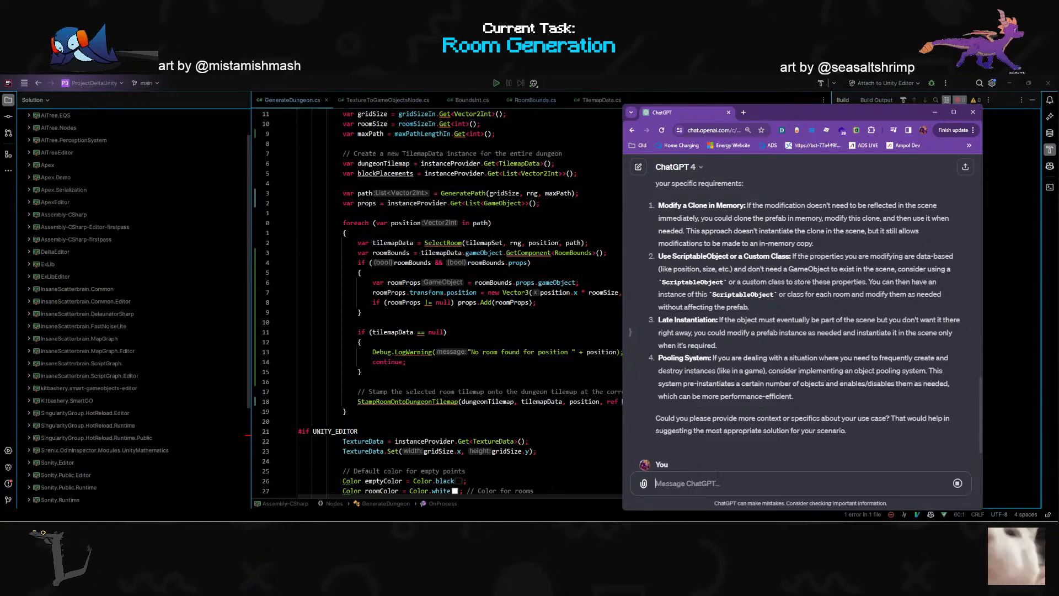
key(Return)
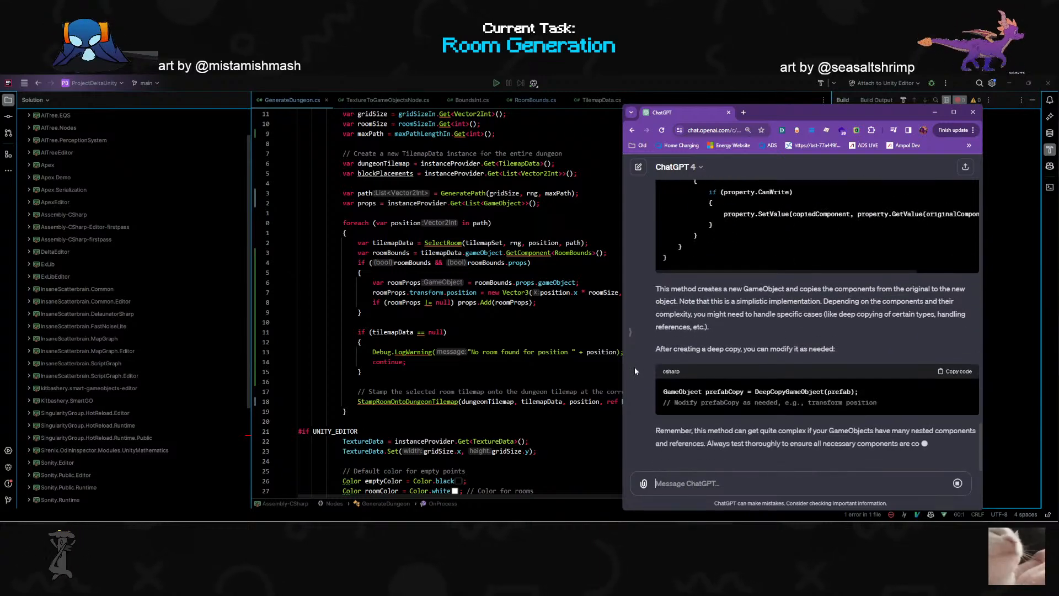
- Review ChatGPT's deep copy approach for modifying a prefab in memory, including its example code
scroll(635, 370, up, 10)
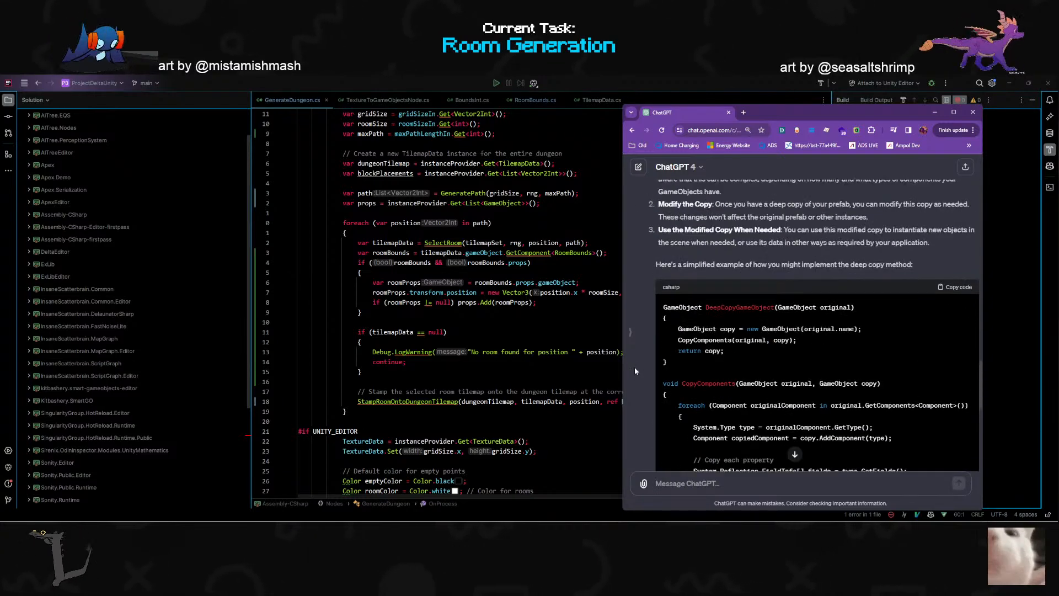
scroll(634, 371, up, 3)
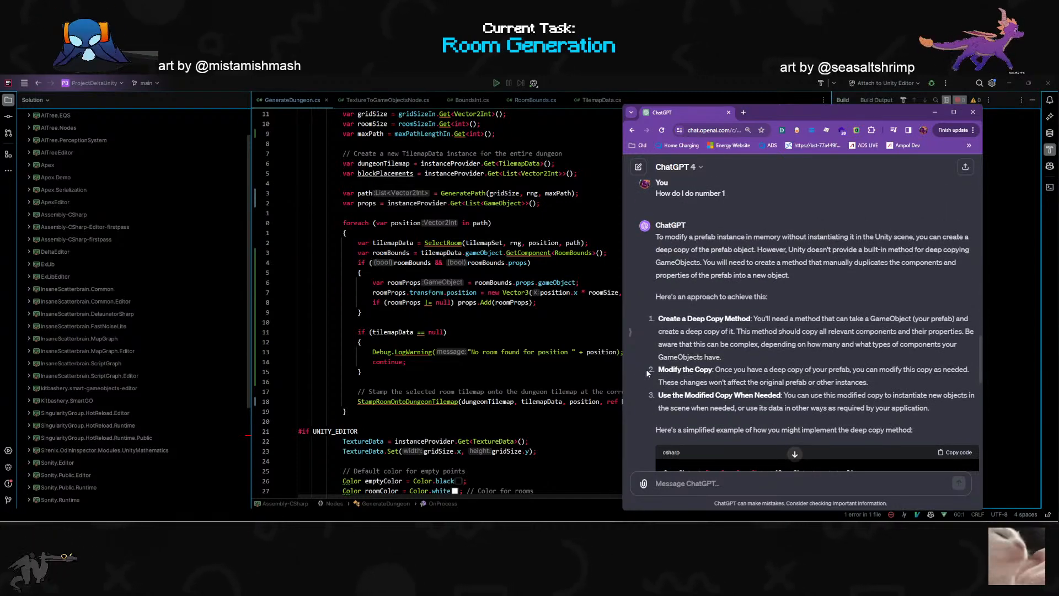
scroll(646, 369, up, 1)
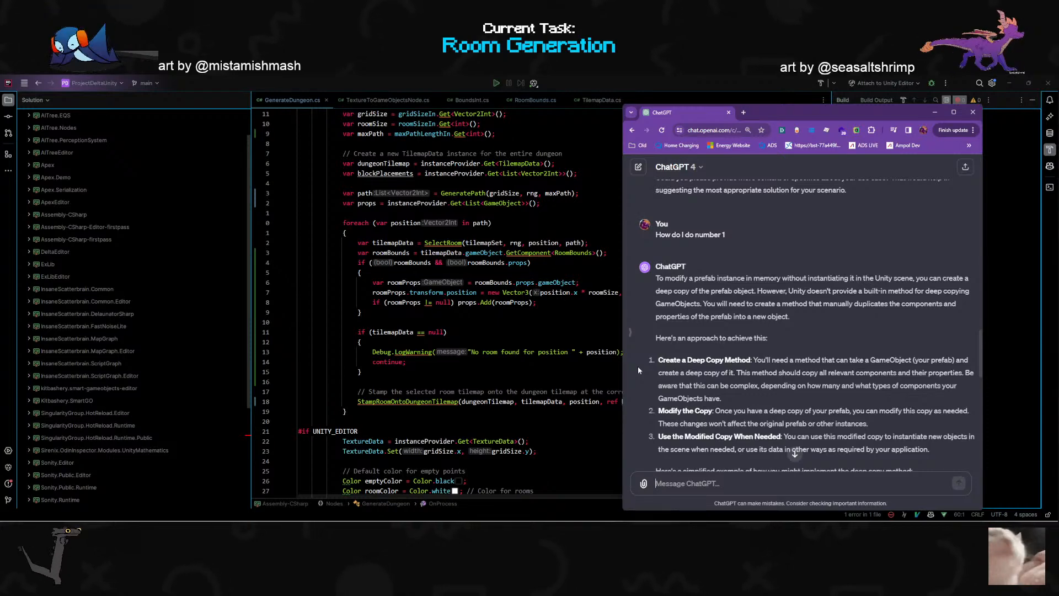
scroll(639, 370, up, 1)
scroll(638, 370, up, 1)
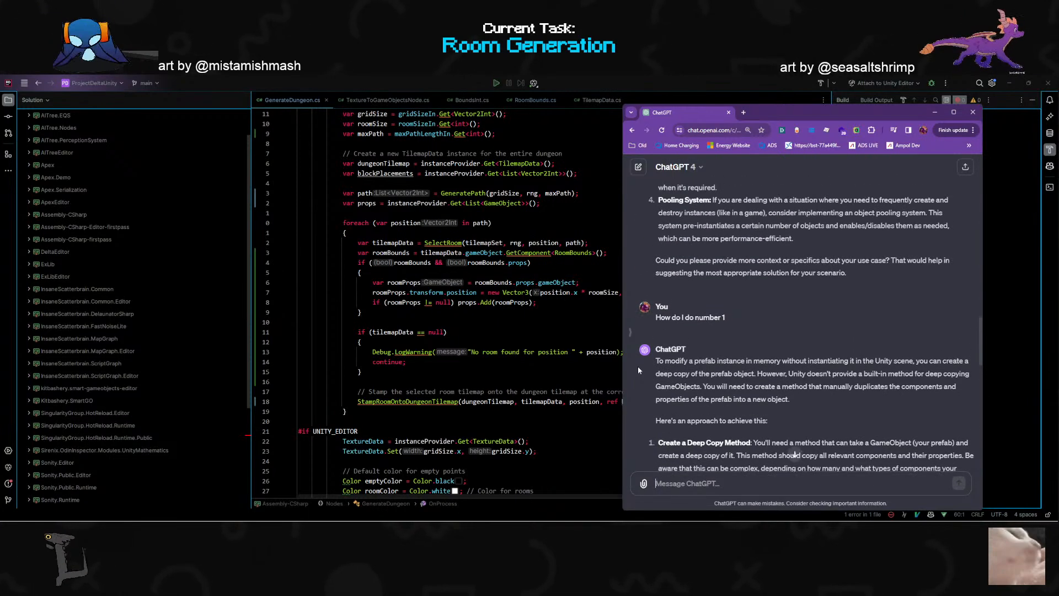
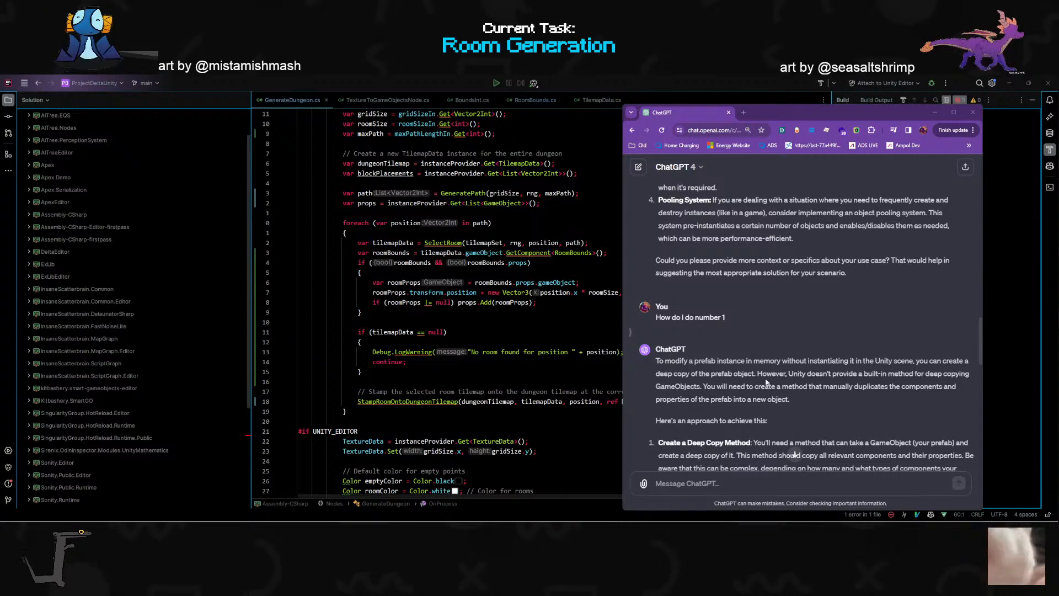
- Reread ChatGPT's deep copy code, the revised foreach loop and the listed alternatives to instantiating the prefab in the scene
scroll(759, 370, down, 10)
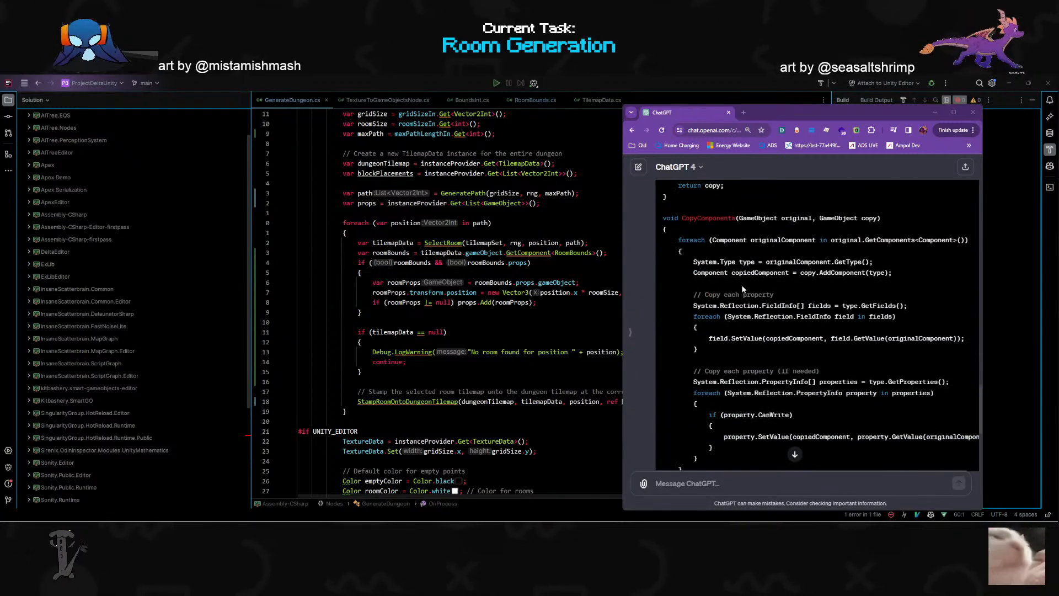
scroll(745, 323, up, 10)
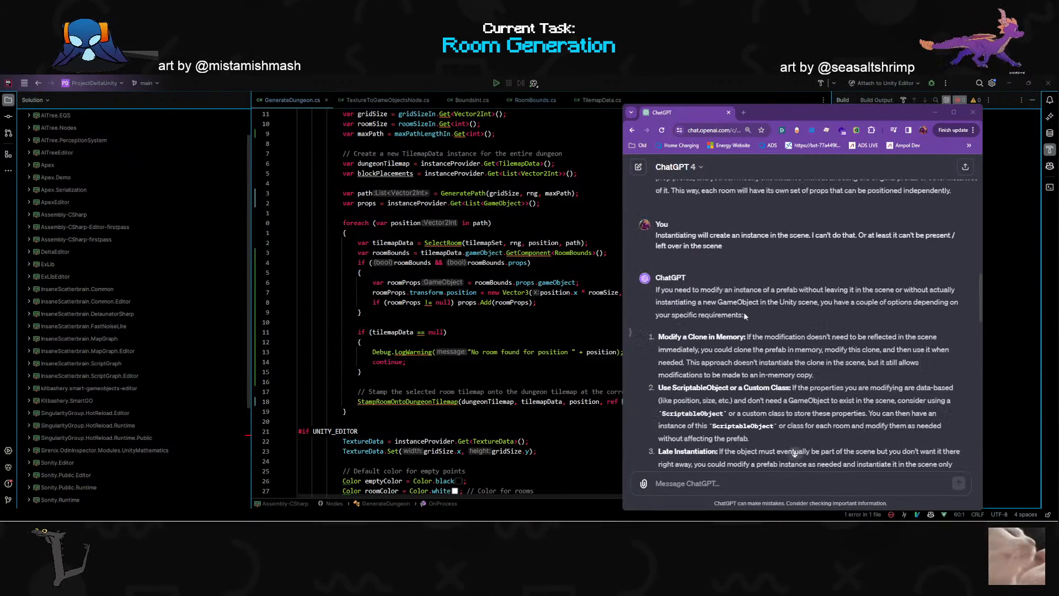
scroll(767, 325, up, 5)
scroll(767, 320, down, 3)
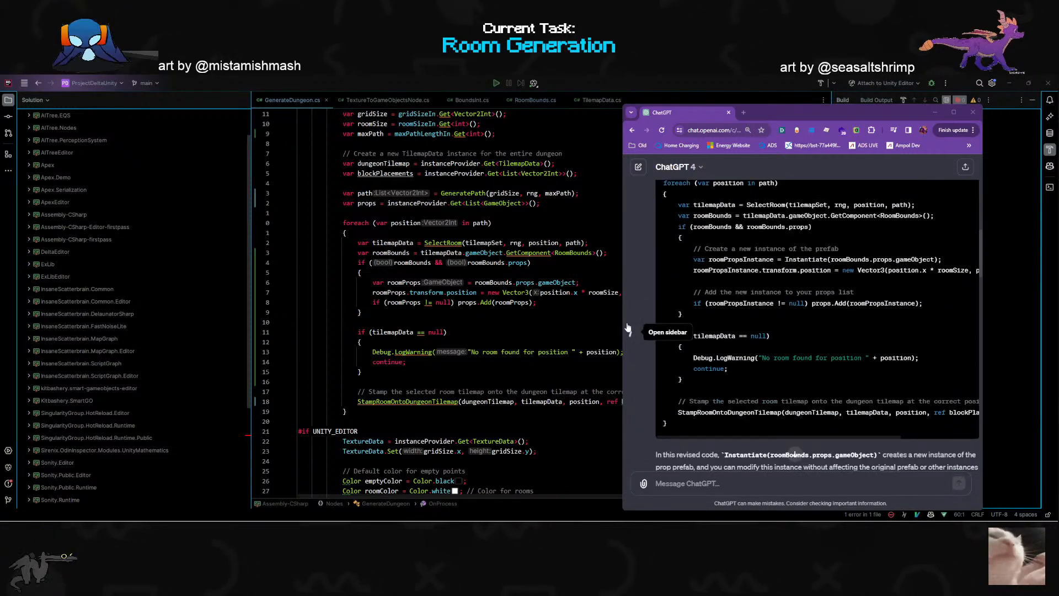
scroll(709, 309, down, 10)
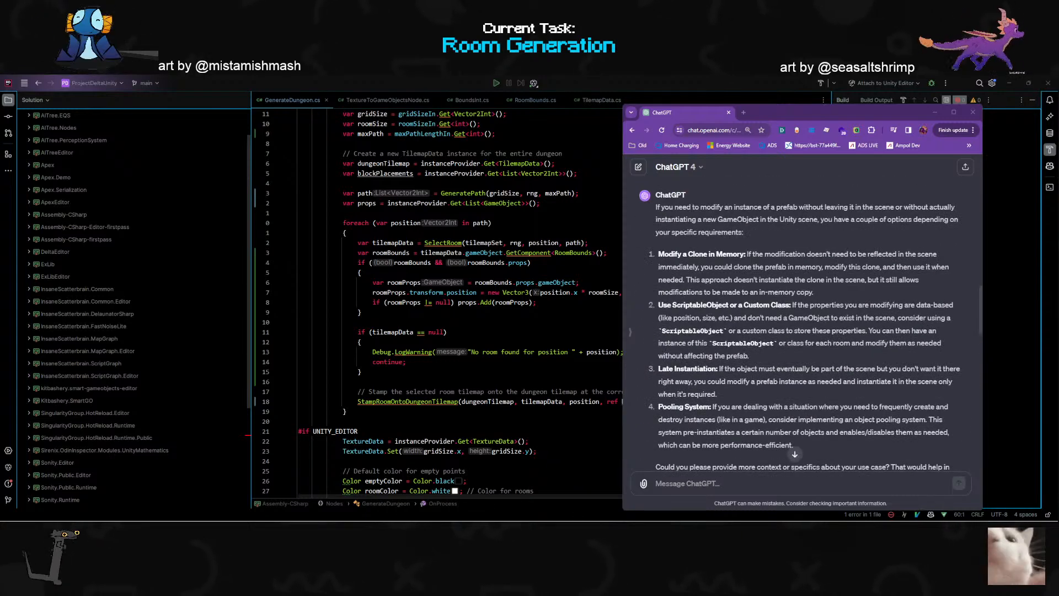
scroll(676, 363, down, 3)
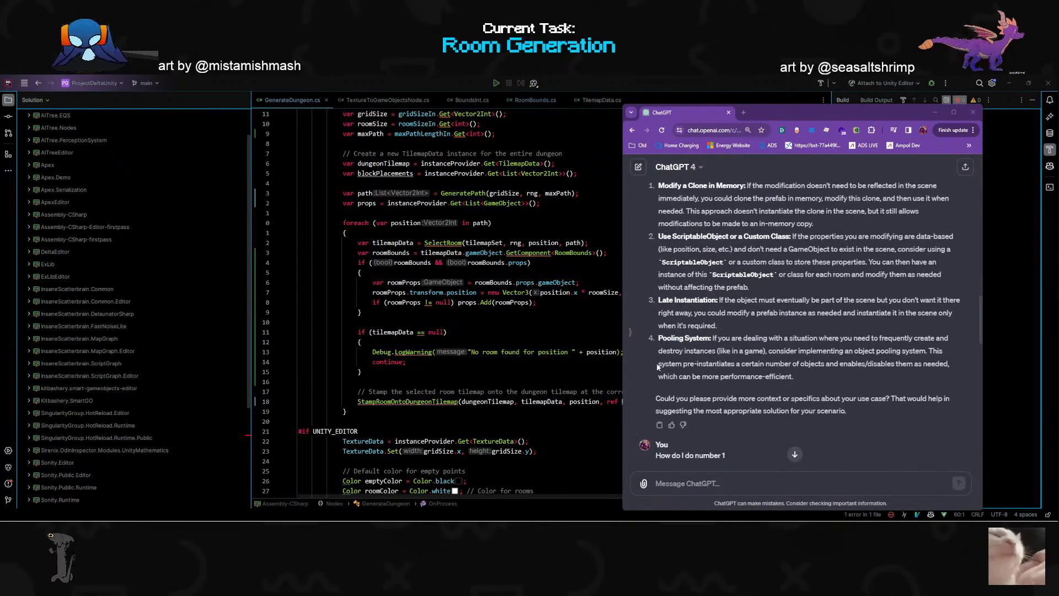
- In GenerateDungeon's room props block, declare newGameobject as Object.Instantiate(roomBounds.props.gameObject) above the roomProps line
click(557, 272)
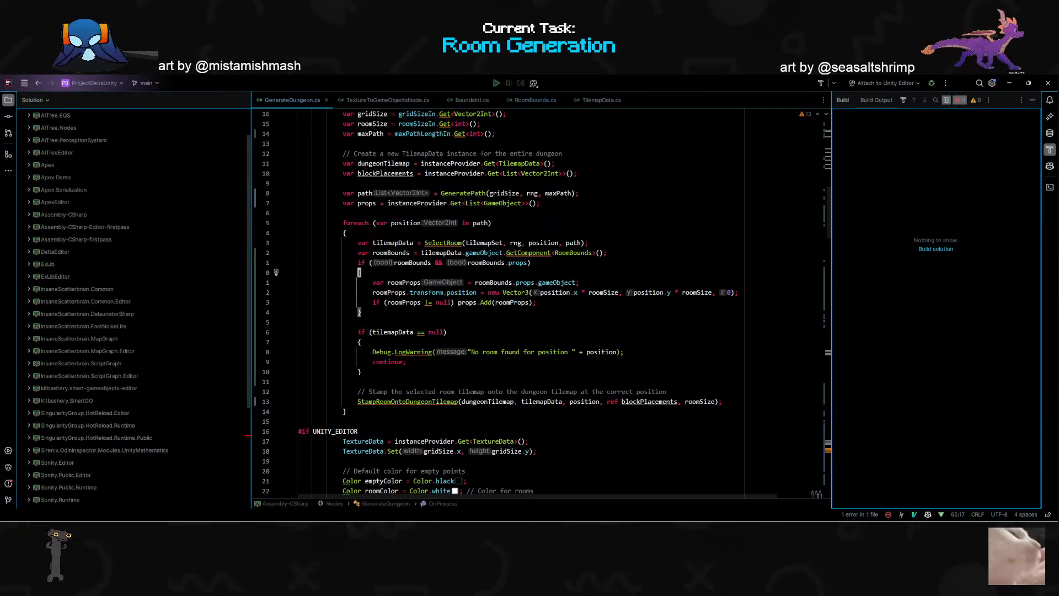
key(k)
key(k)
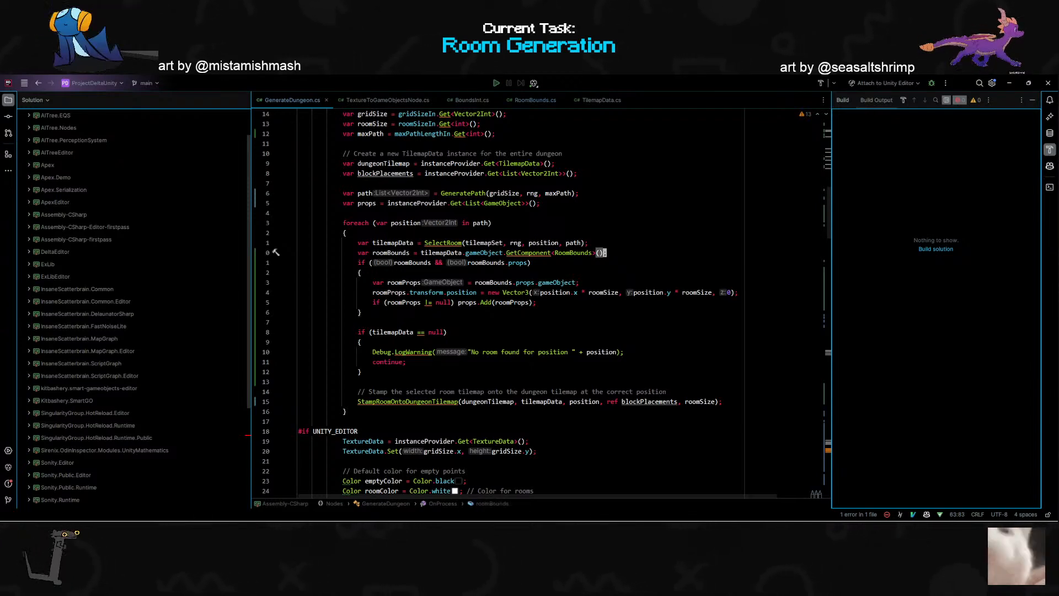
key(j)
key(k)
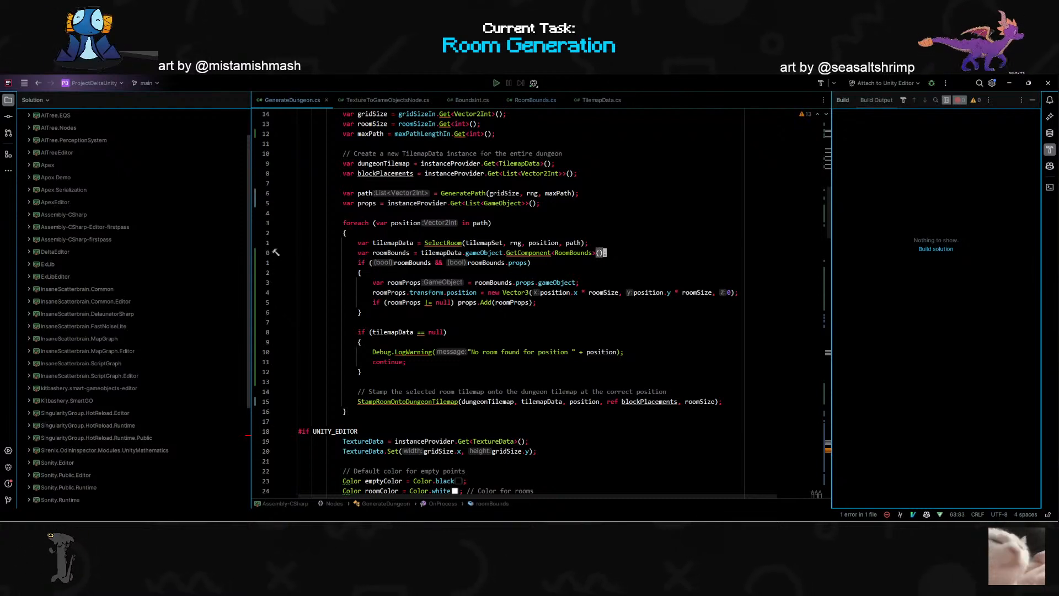
text(jovar newGam)
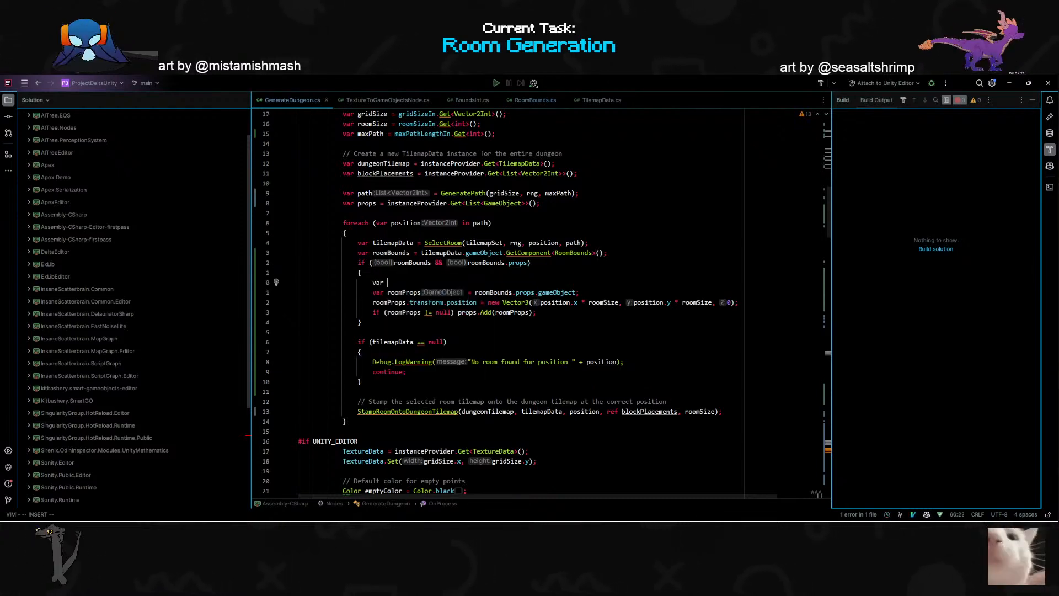
text(eobject = Object.Instantiate(roomBounds.props.gameObject);)
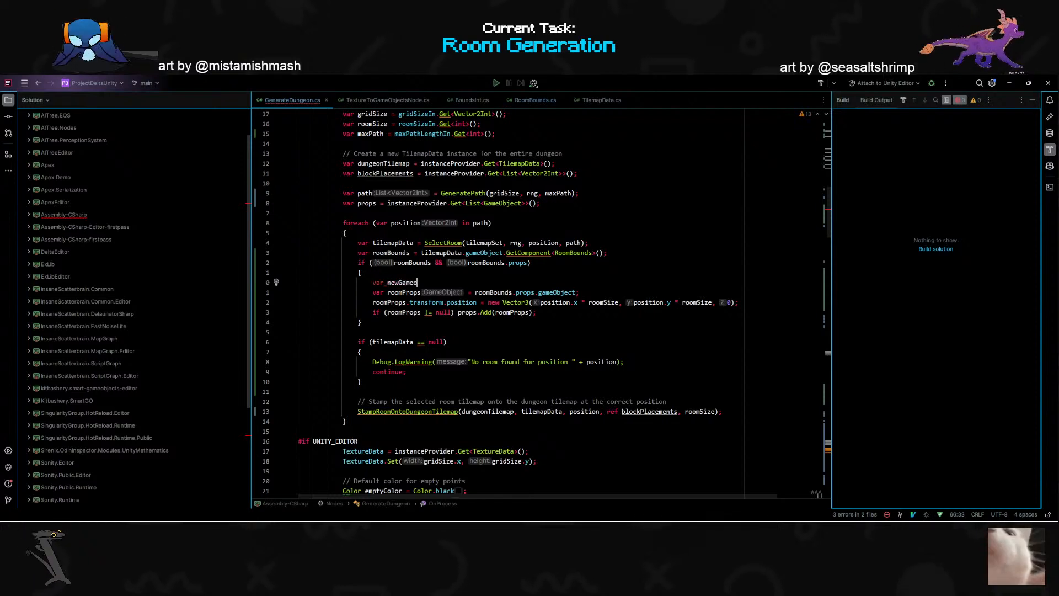
- Replace the Instantiate call assigned to newGameobject with a new GameObject constructor
key(Escape)
key(a)
key(ctrl+BackSpace)
key(ctrl+BackSpace)
key(ctrl+BackSpace)
key(ctrl+BackSpace)
key(ctrl+BackSpace)
key(ctrl+BackSpace)
key(ctrl+BackSpace)
key(ctrl+BackSpace)
key(ctrl+BackSpace)
key(ctrl+BackSpace)
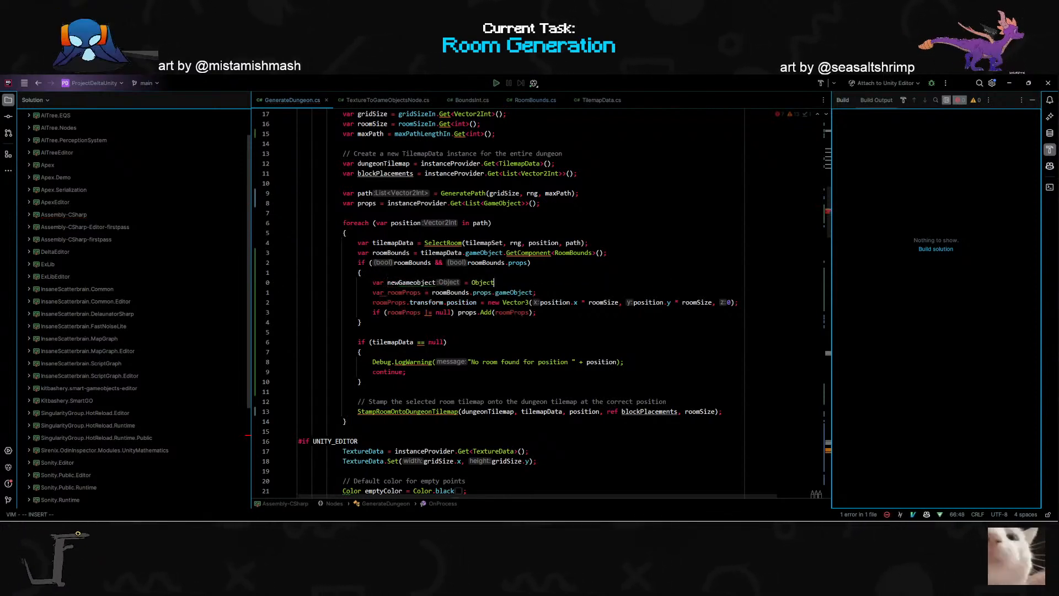
text(new G)
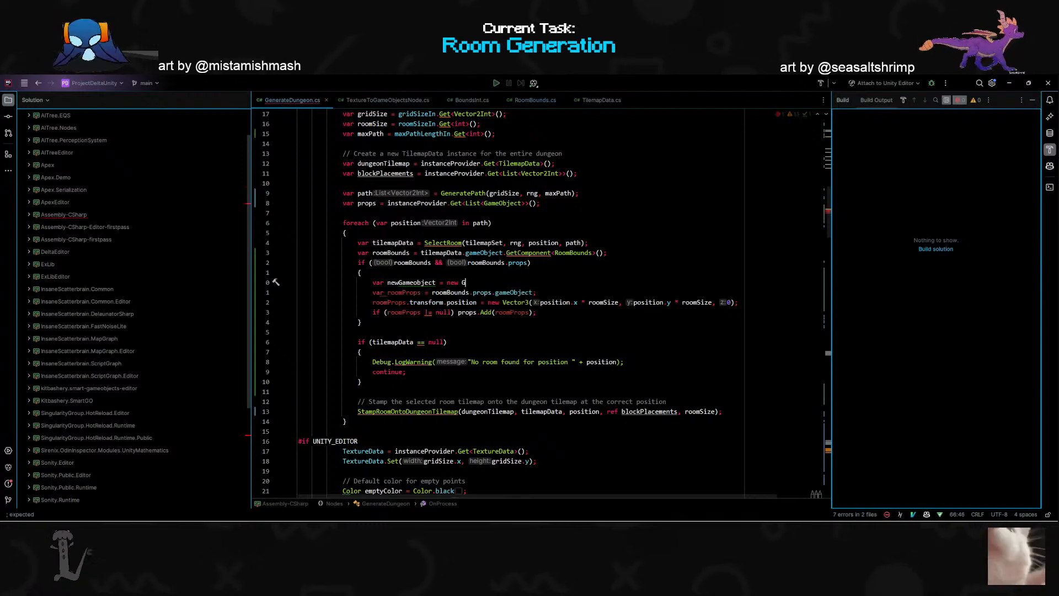
text(ameObject(')
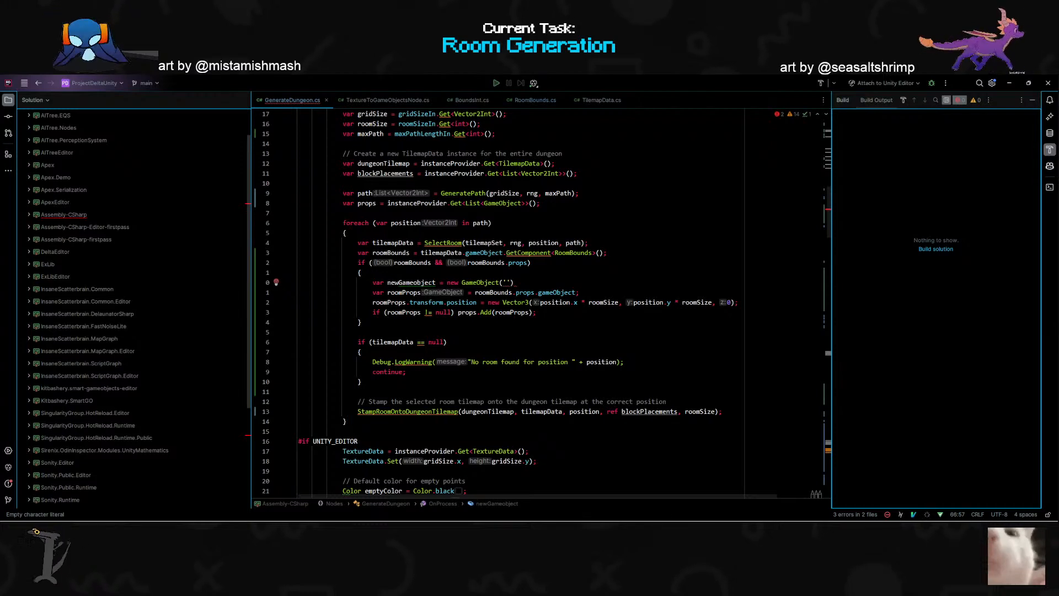
key(BackSpace)
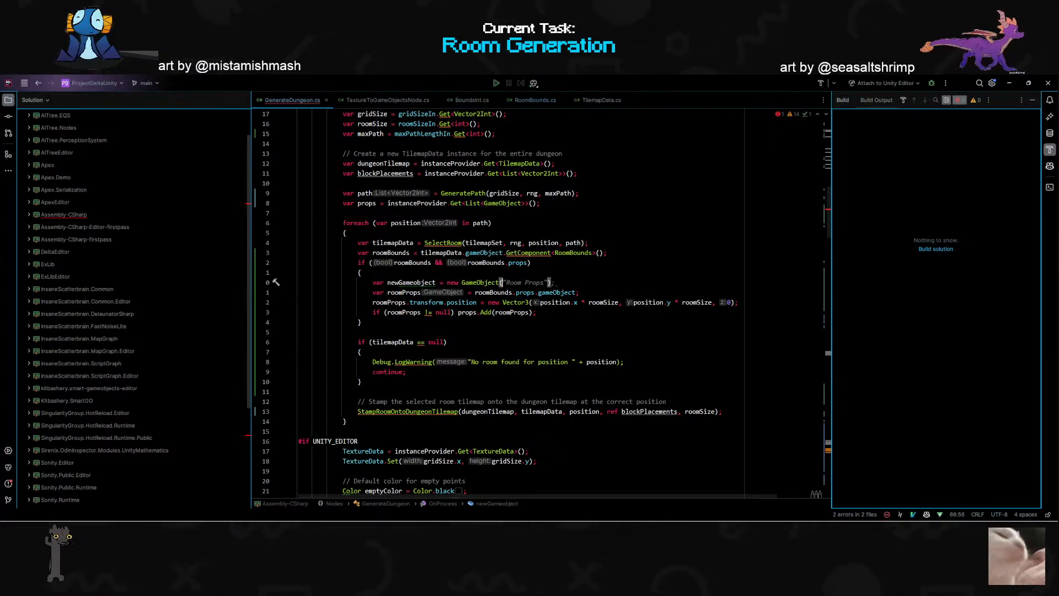
- Name the new GameObject with the interpolated string $"Room #{position}" and end the statement with a semicolon
text($")
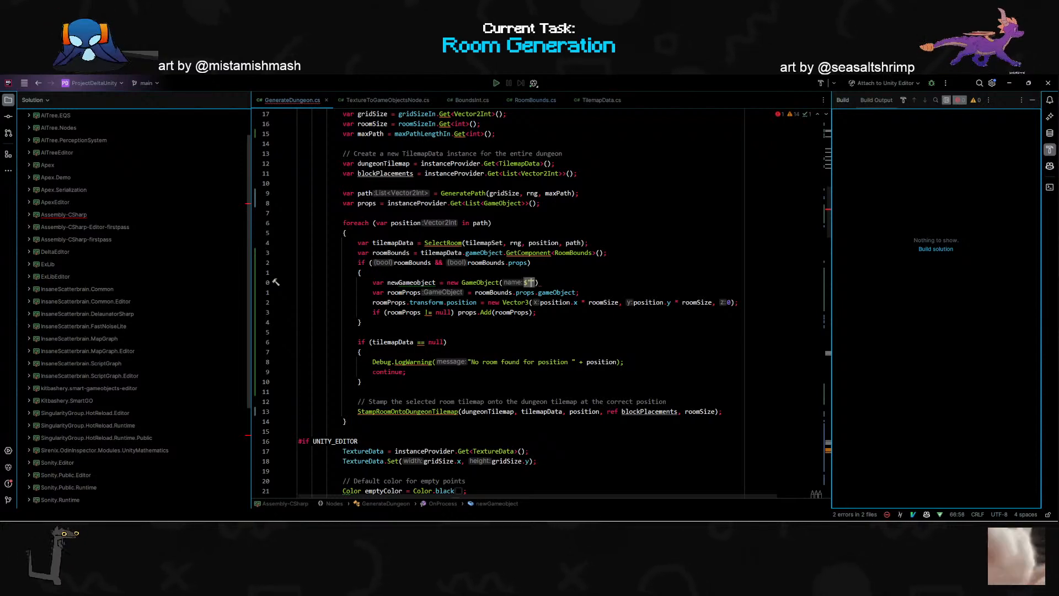
text({)
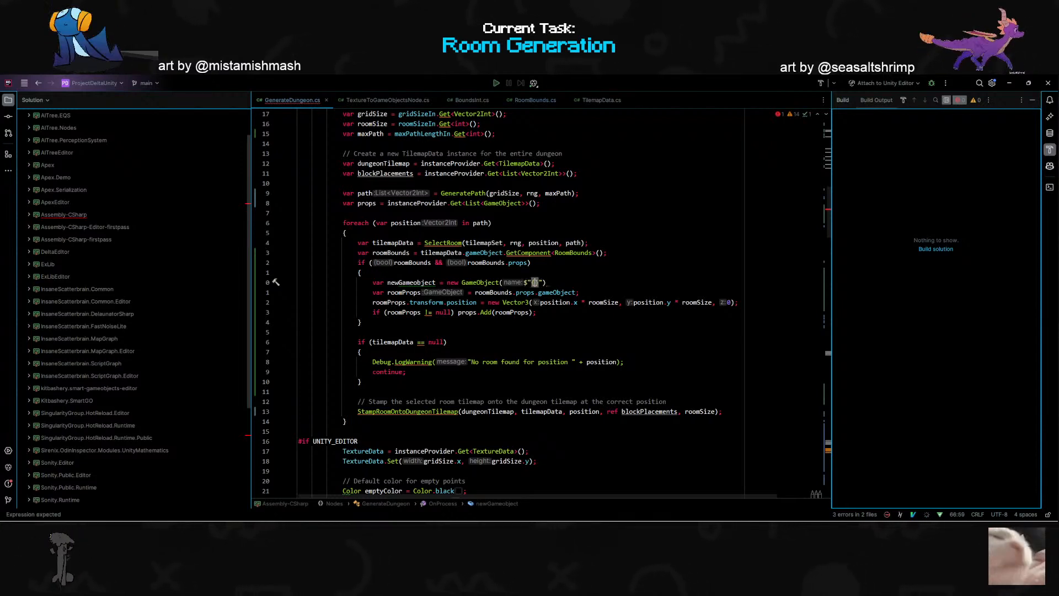
key(Left)
text(Room)
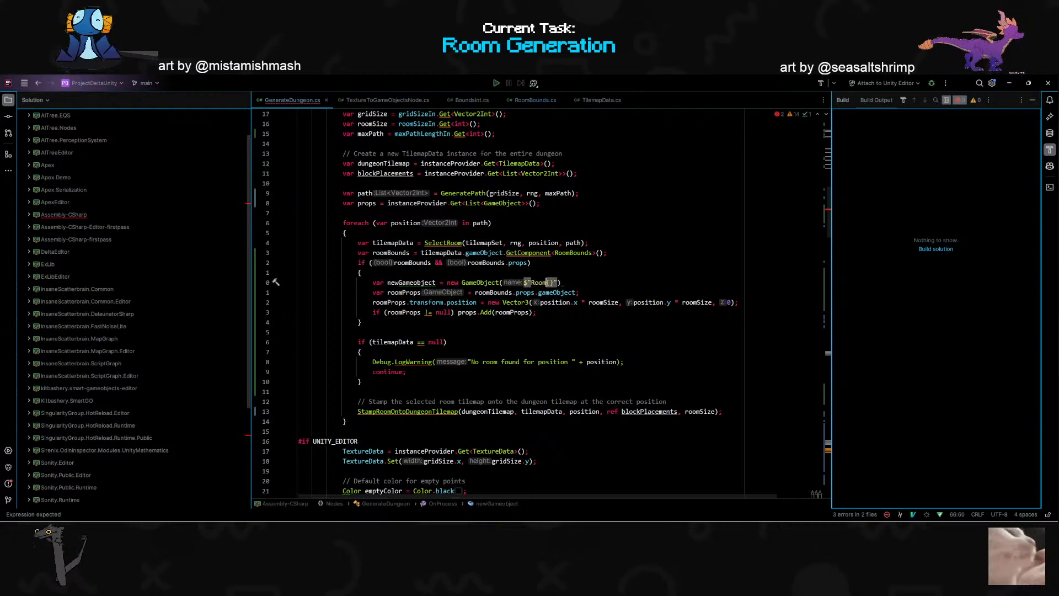
text( #)
key(Right)
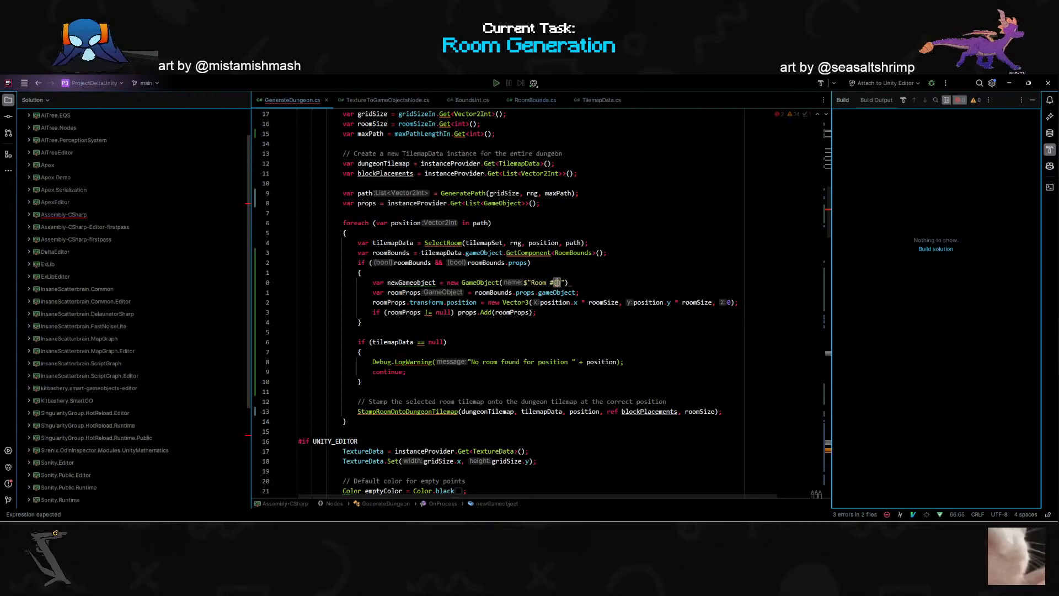
text(po)
key(Return)
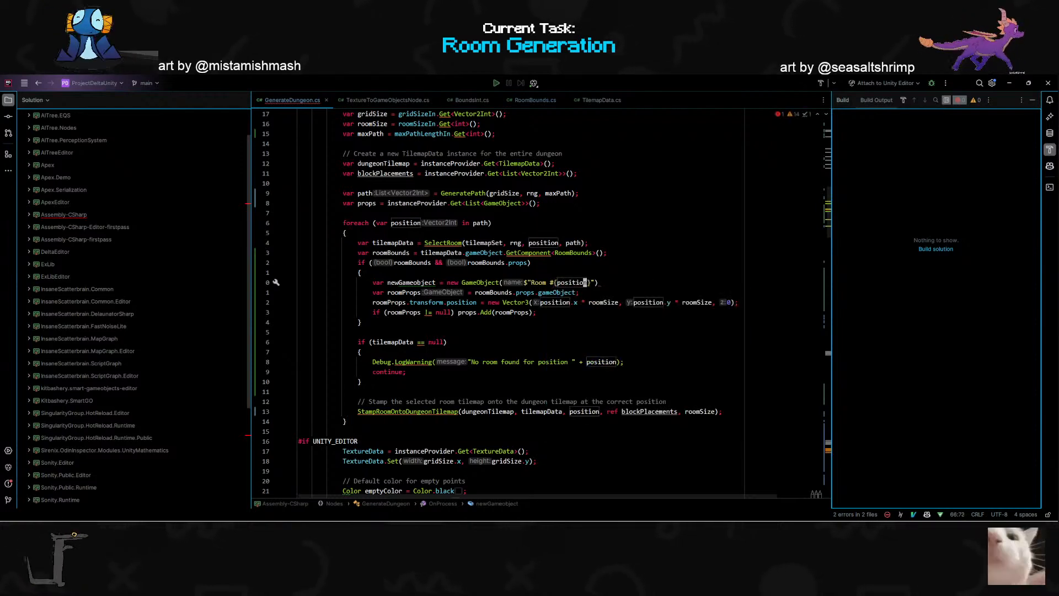
text(a;)
key(Escape)
- Change the interpolated value in the GameObject name to position.x + position.y
key(h)
key(h)
key(h)
text(ion.x )
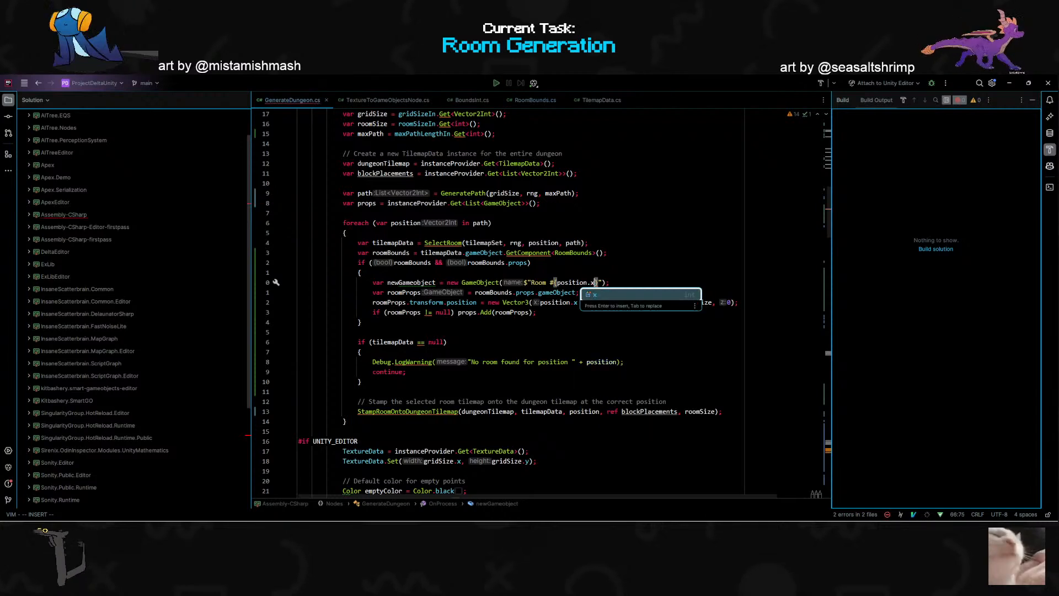
text(+ position.)
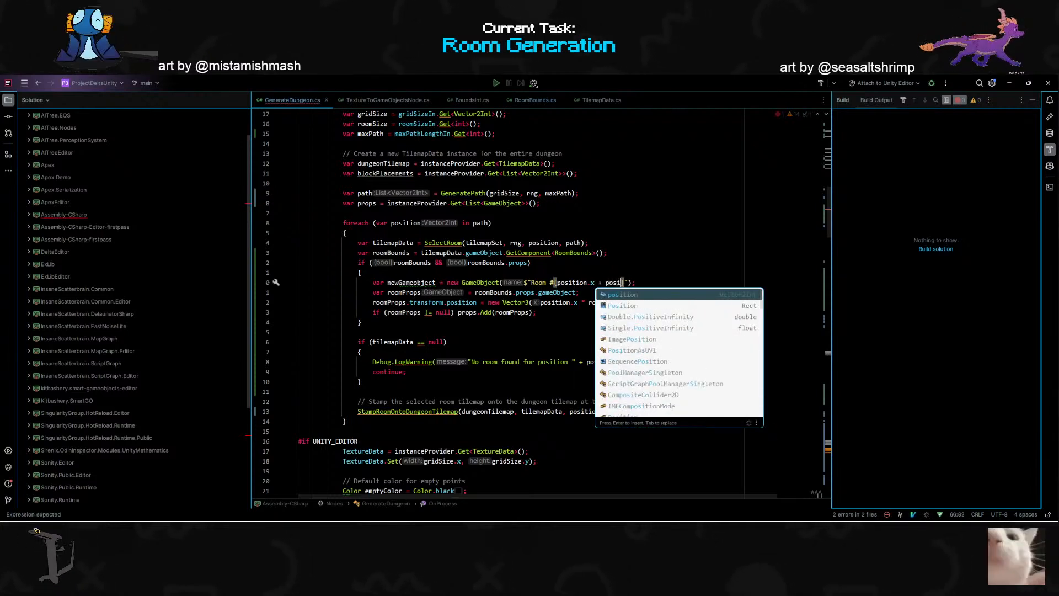
text(y)
key(Escape)
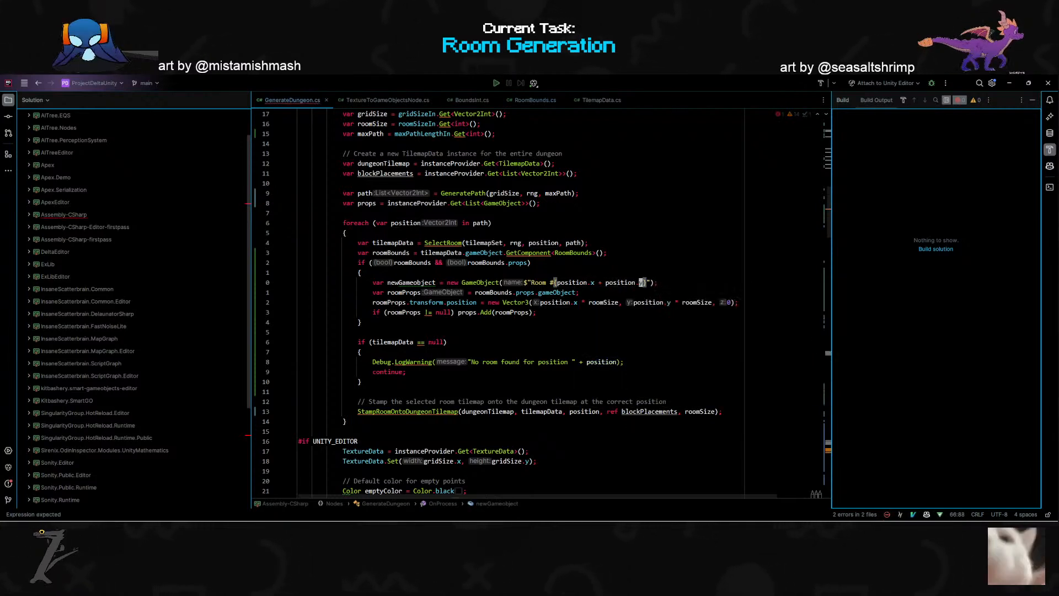
- Insert "Props" into the GameObject name so it reads "Room Props #{position.x + position.y}"
key(j)
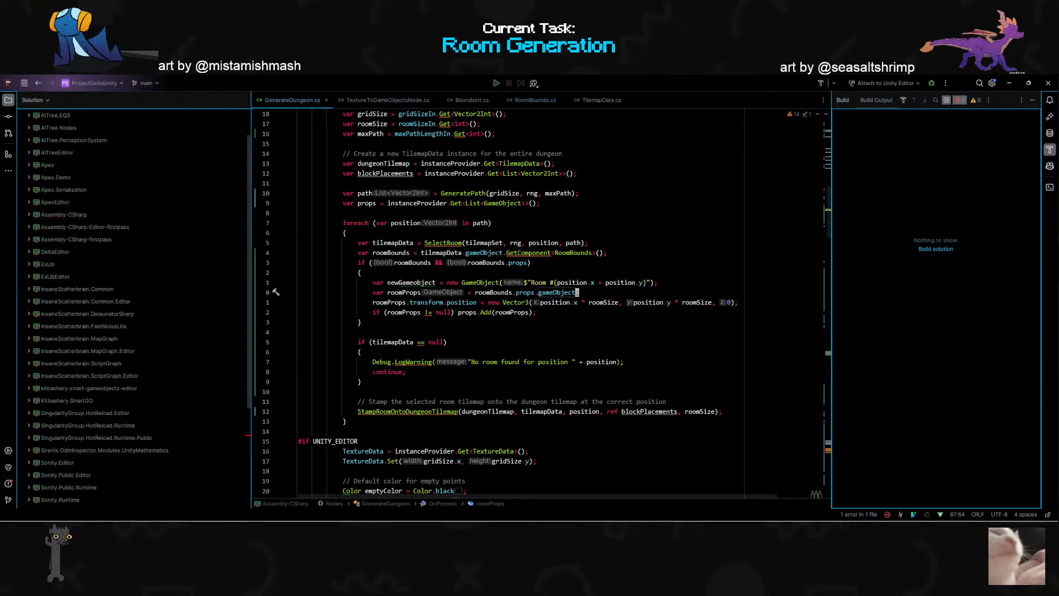
key(k)
key(h)
key(h)
text(aProps)
key(Down)
key(Down)
key(Down)
key(Down)
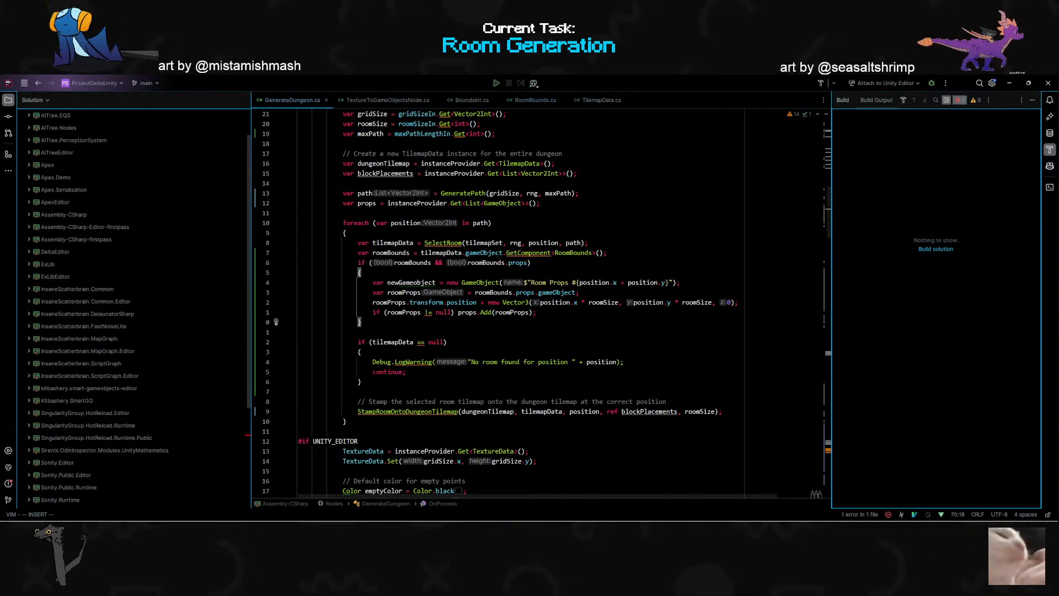
- Rename the newGameobject variable to propsParent
click(398, 283)
key(Escape)
text(ciwpropsp)
key(BackSpace)
text(Parent)
key(Escape)
key(o)
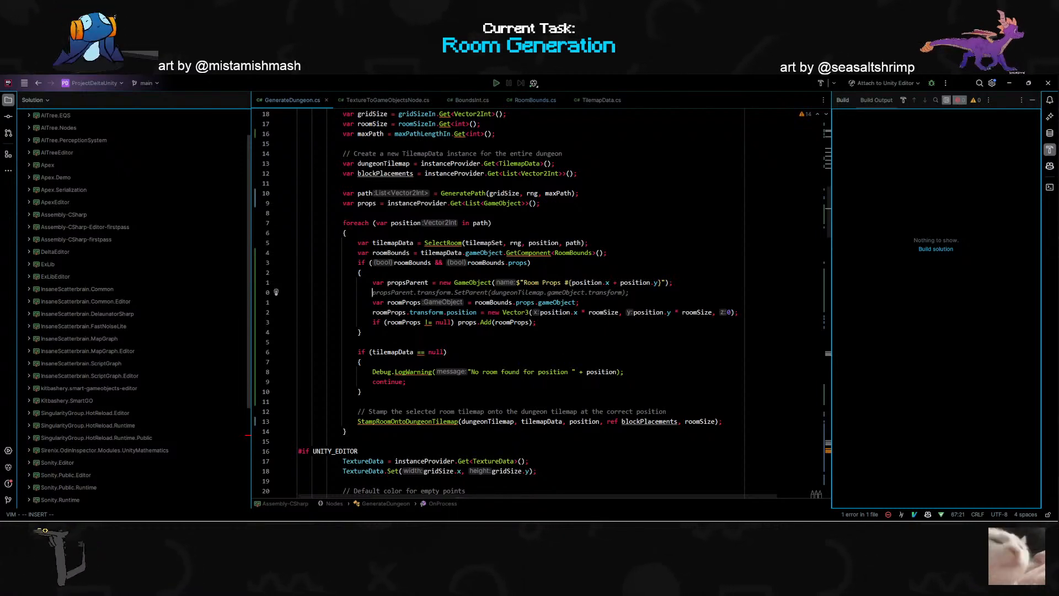
key(Escape)
key(d)
key(d)
- Below the roomProps declaration, add a line assigning propsParent to roomProps.transform.parent
key(o)
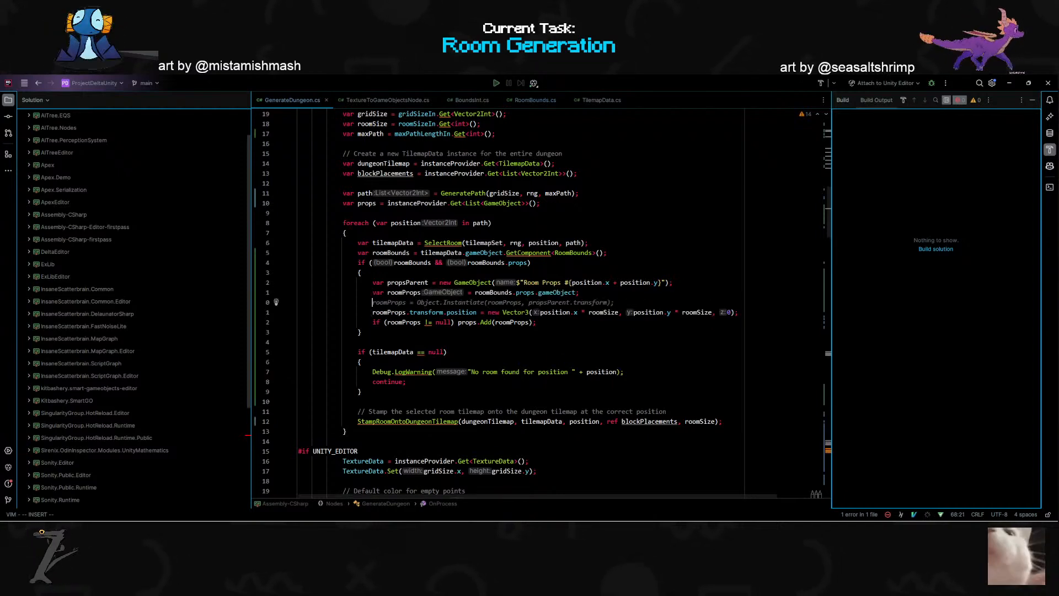
text(ro)
key(BackSpace)
key(BackSpace)
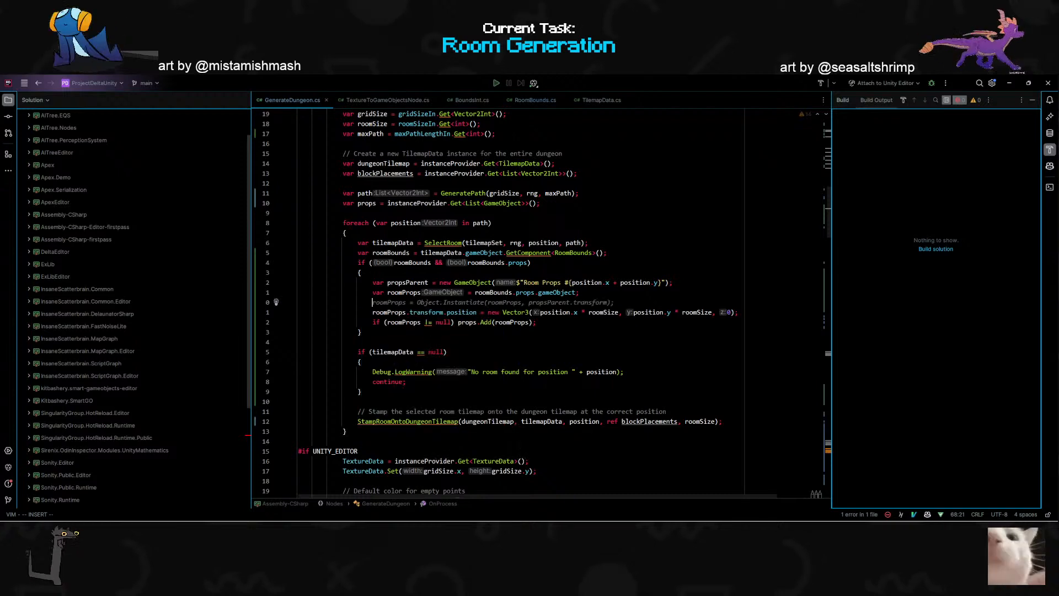
text(roomProps.pa)
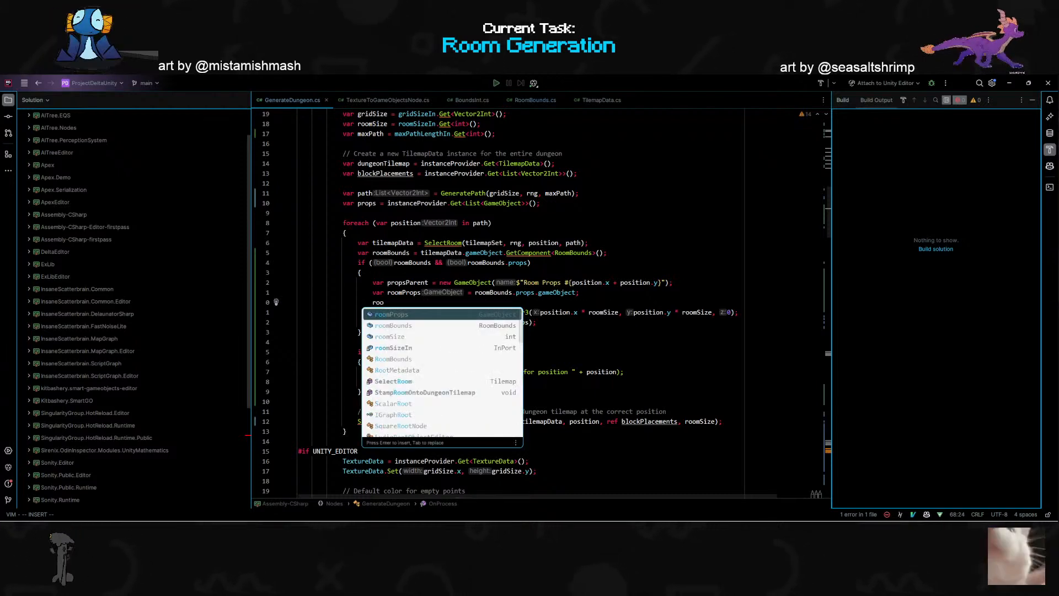
key(BackSpace)
key(BackSpace)
text(transform.pa)
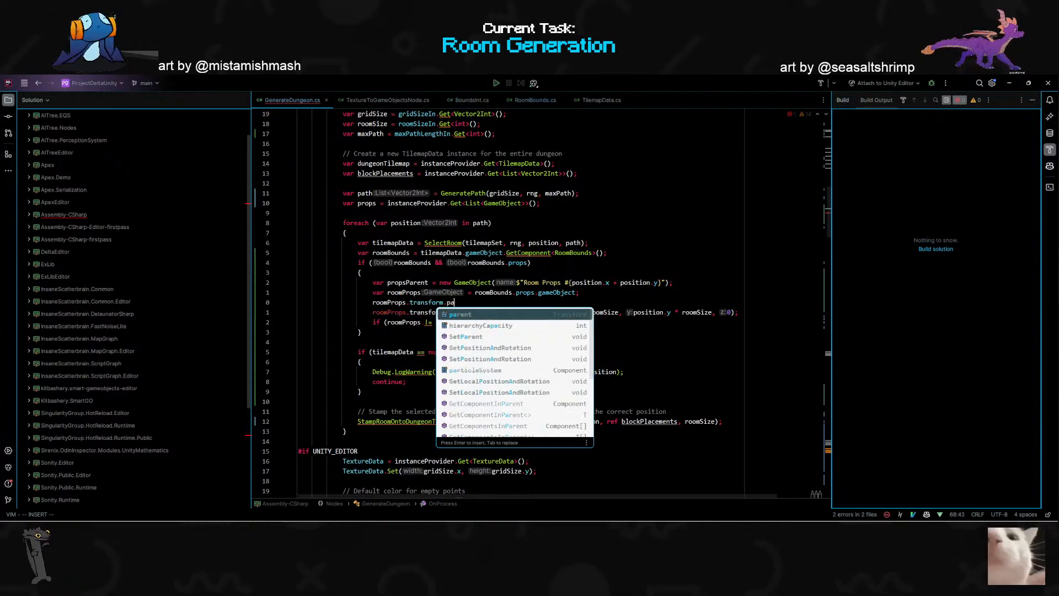
key(Return)
text(= prop)
key(Return)
text(;)
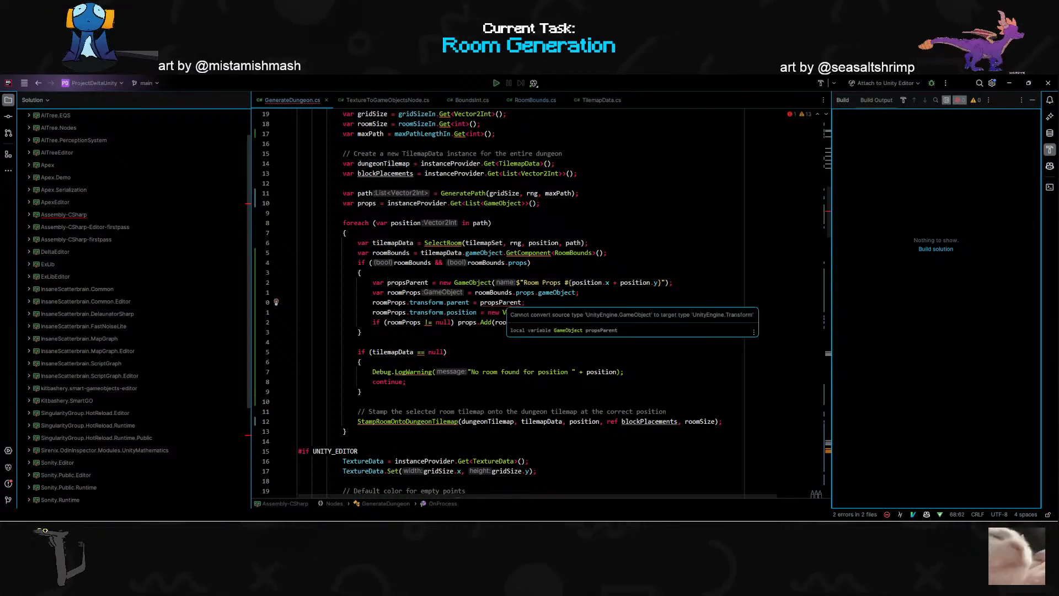
- Change the assigned parent to propsParent.transform and leave no blank line after the statement
key(Left)
text(.transform)
key(End)
key(Return)
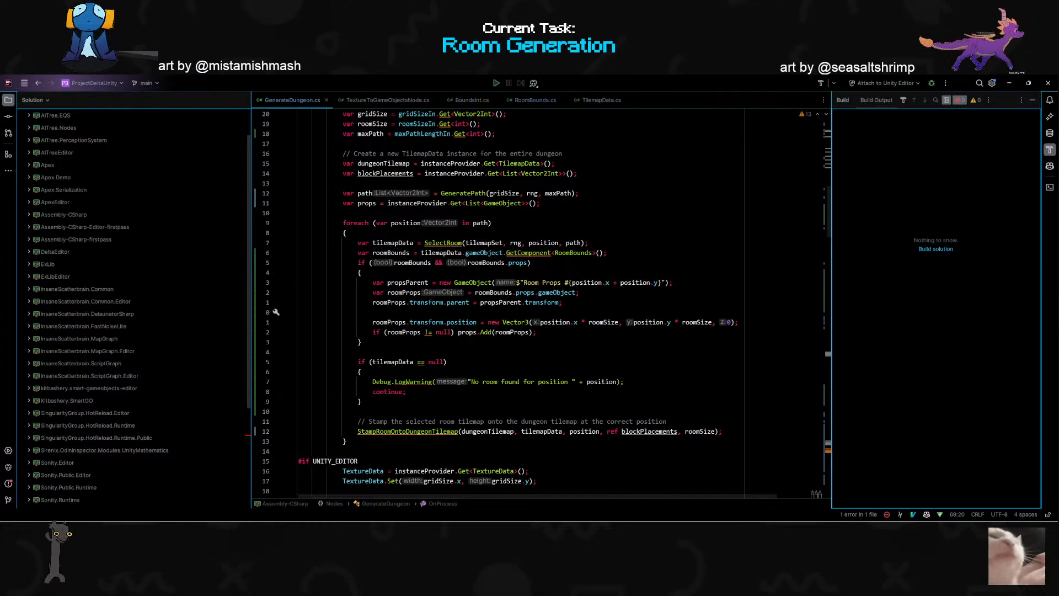
key(Delete)
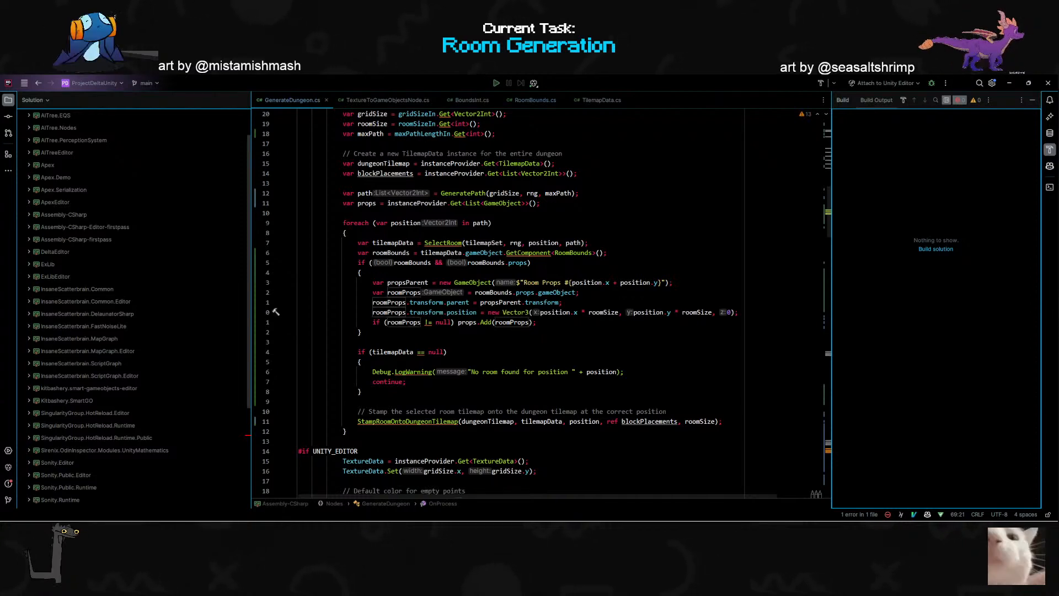
- Change the position assignment below the parent line so it targets propsParent.transform.position instead of the roomProps transform
key(w)
key(w)
key(w)
key(w)
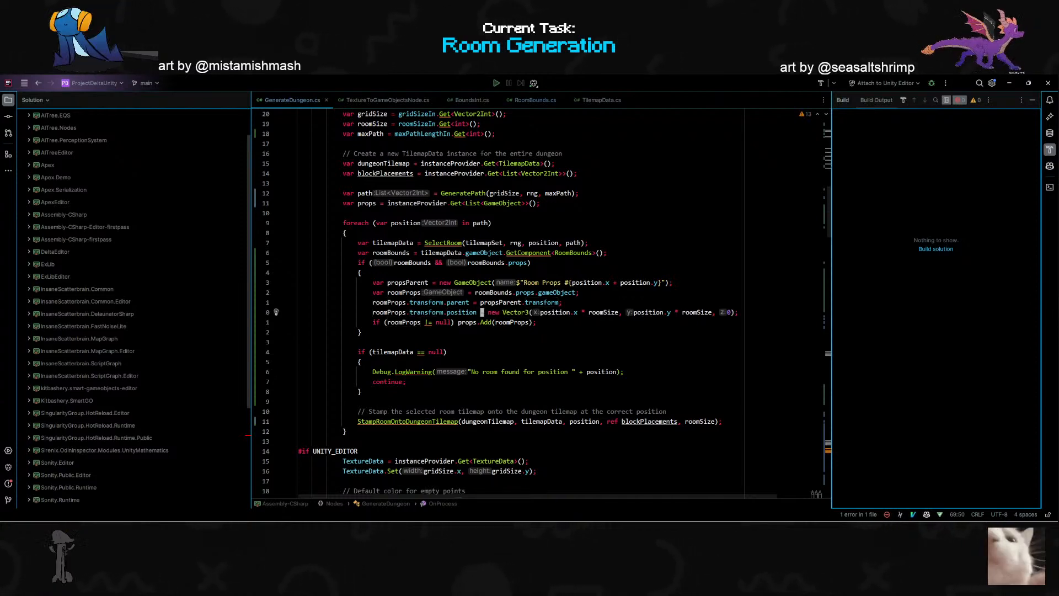
key(c)
key(w)
key(ctrl+BackSpace)
key(ctrl+BackSpace)
key(ctrl+BackSpace)
key(ctrl+BackSpace)
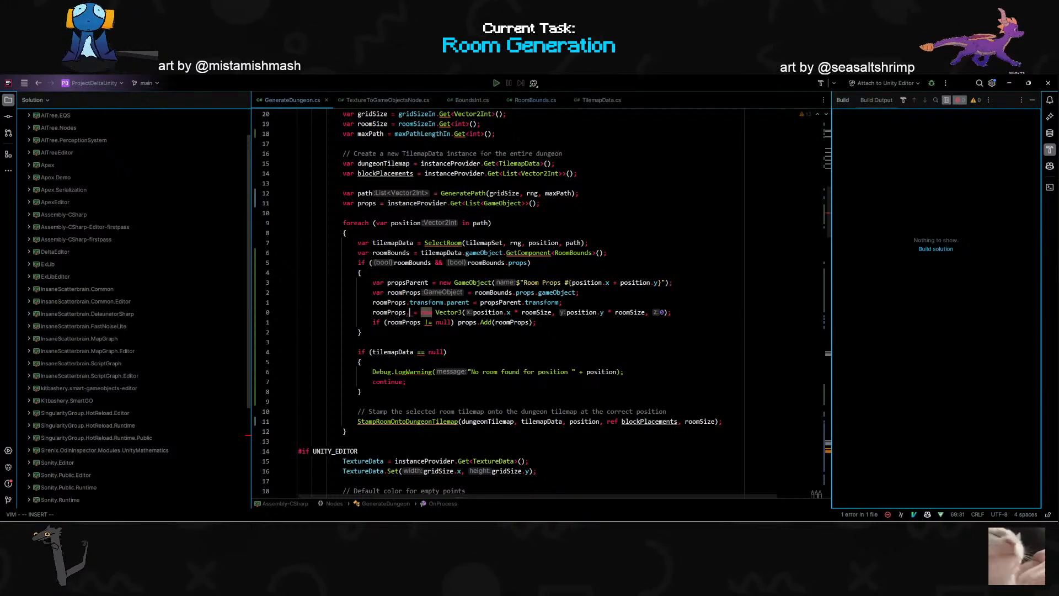
text(propsParent)
key(Escape)
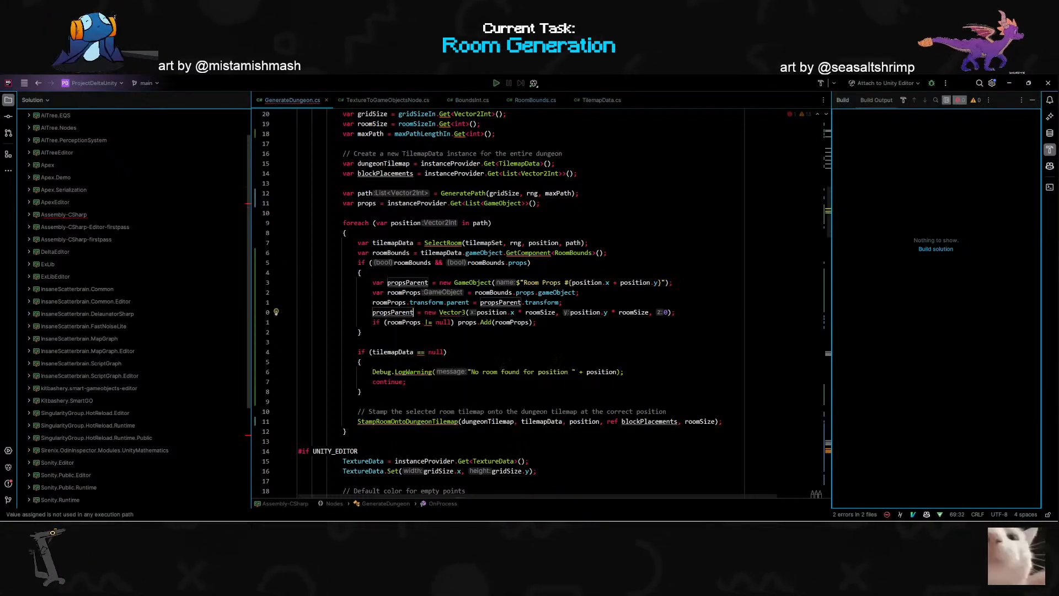
text(.transform.position)
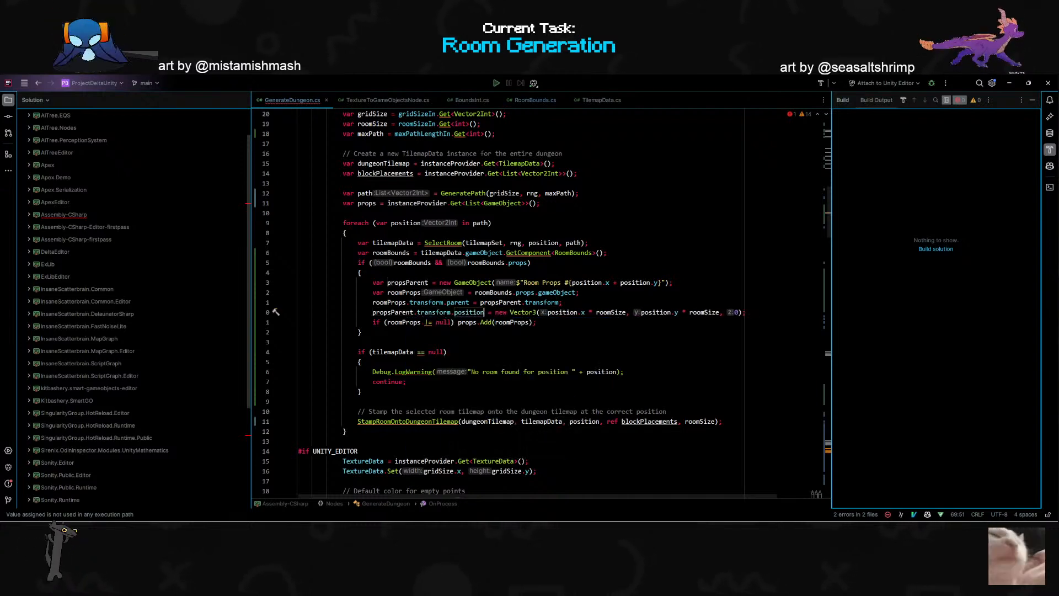
key(Escape)
- Replace the roomProps argument in the props.Add call with propsParent
key(j)
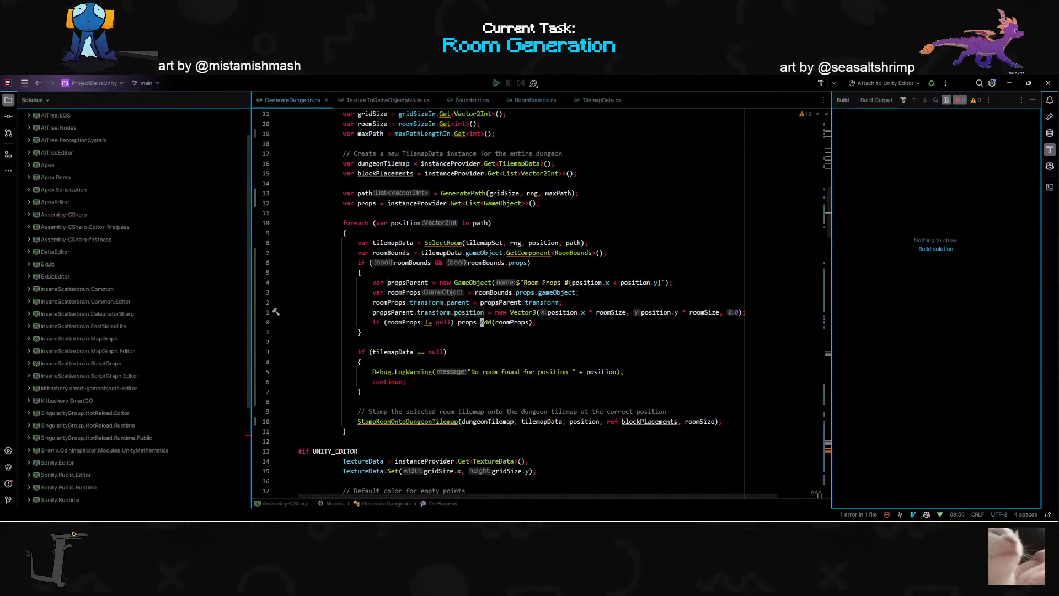
key(w)
key(w)
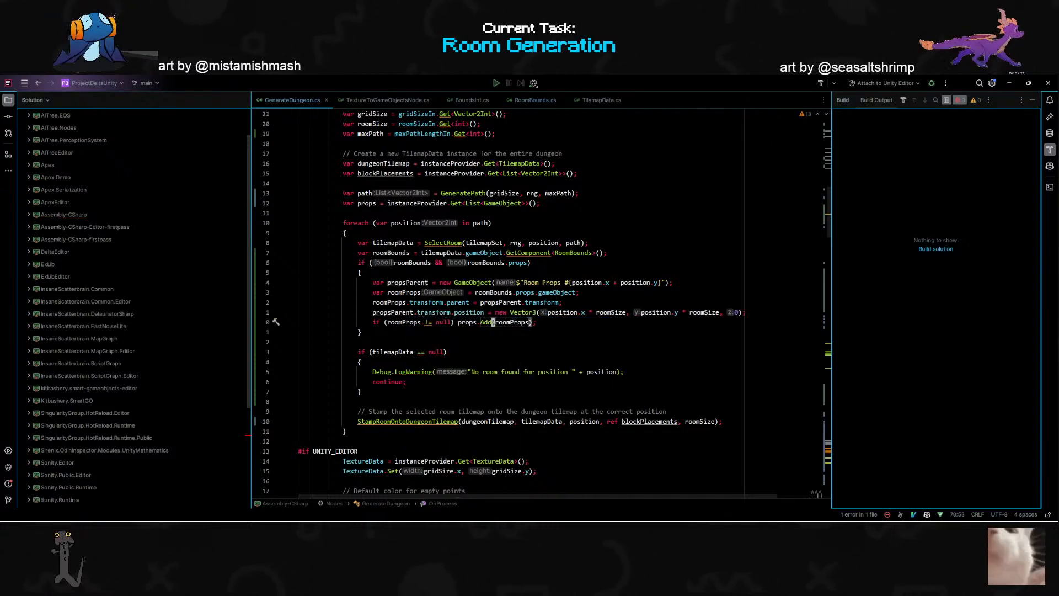
text(cwpropsParent)
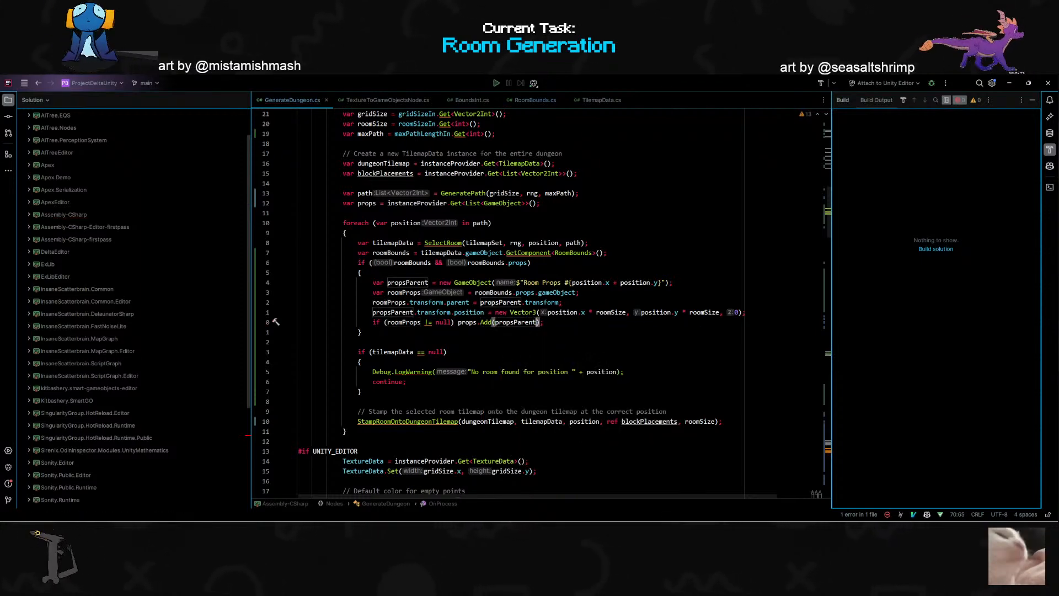
- Switch to Unity and run the map graph from the Graph Runner object
key(alt+Tab)
click(582, 224)
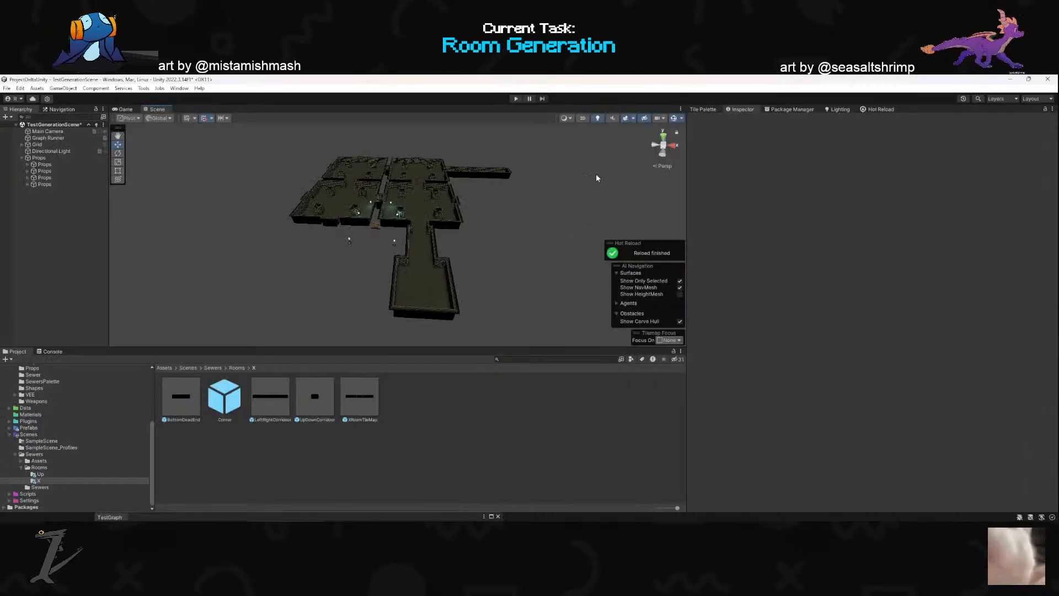
click(55, 139)
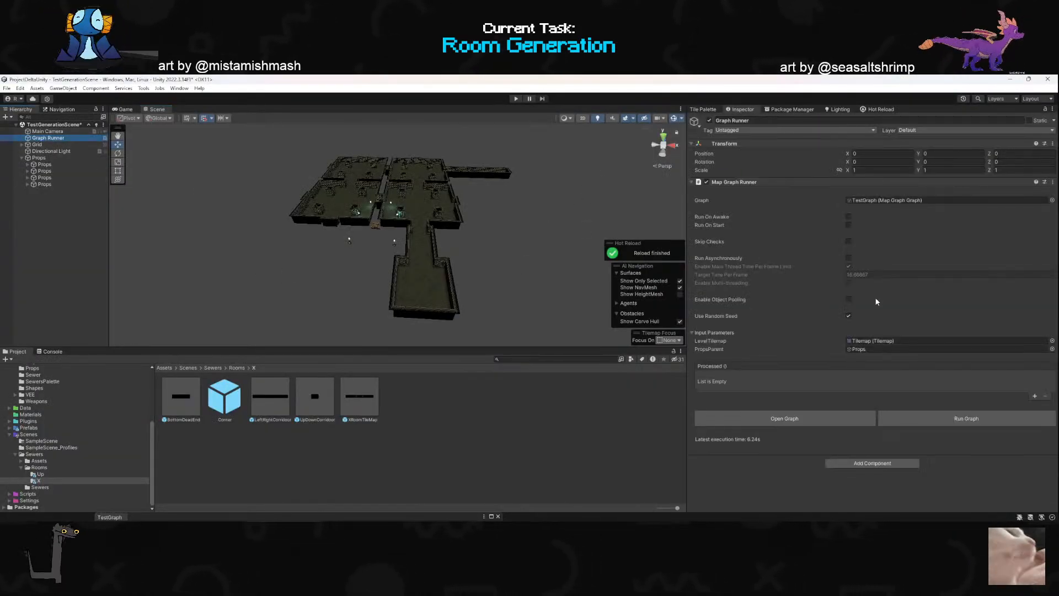
click(971, 419)
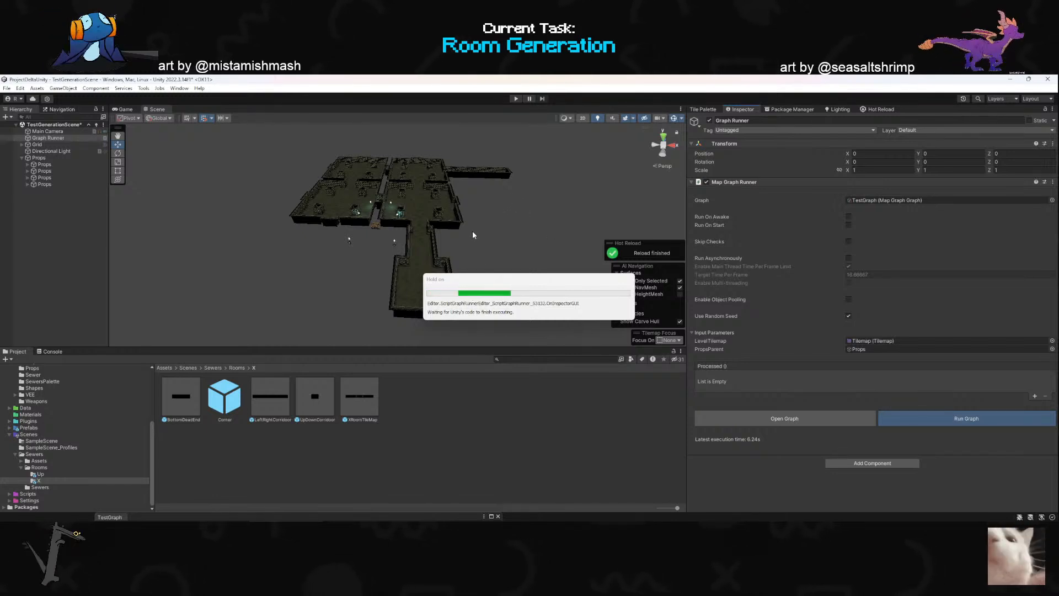
- Examine the transforms and scene placement of the generated Room Props objects, both under Props and at the scene root
right_drag(444, 234, 481, 219)
click(85, 205)
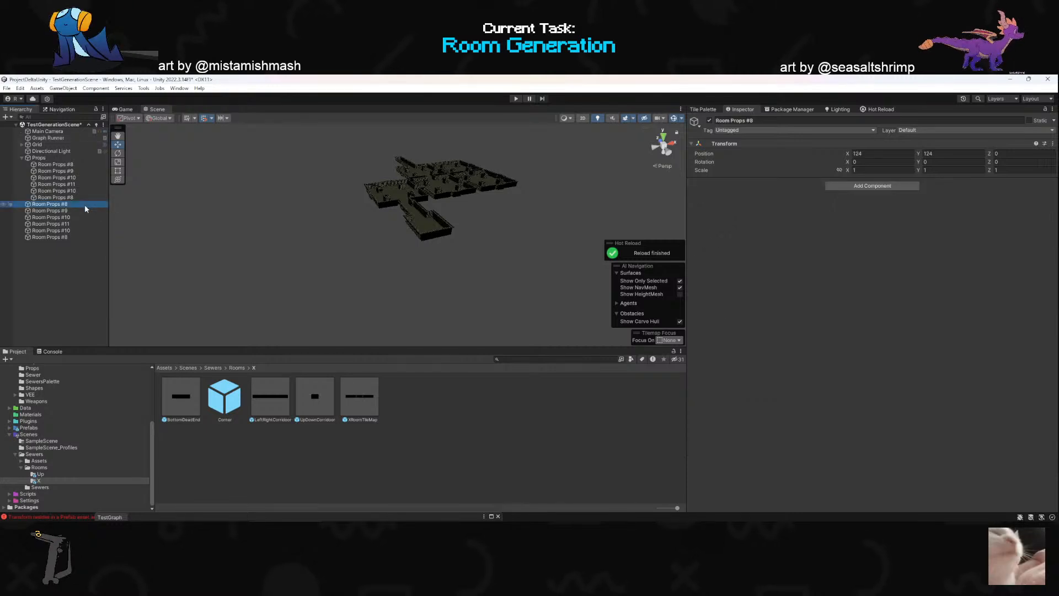
click(83, 164)
scroll(356, 199, up, 8)
right_drag(412, 222, 514, 250)
key(w)
scroll(466, 221, up, 3)
key(s)
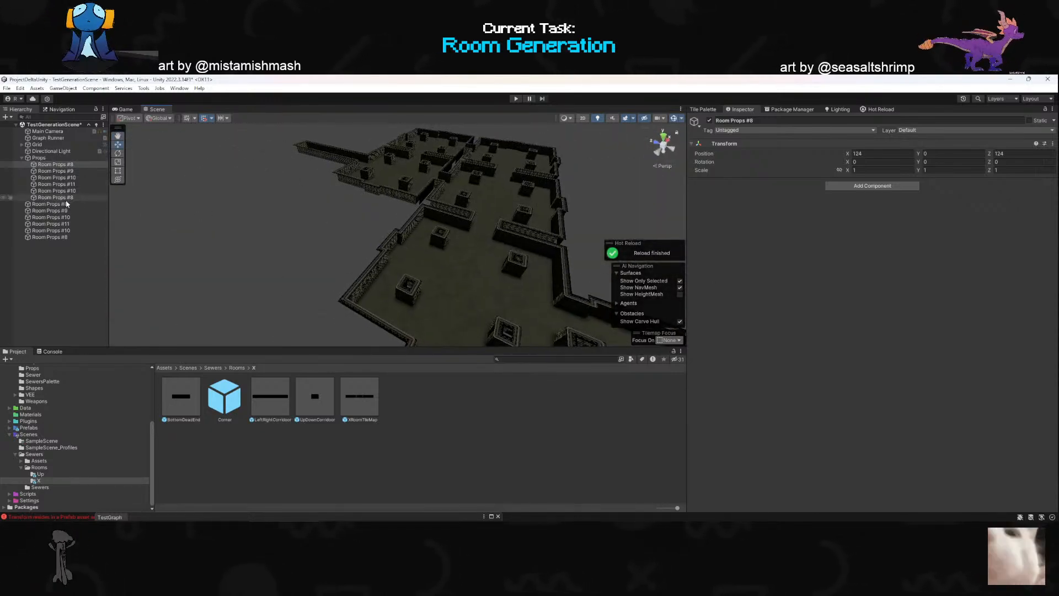
click(52, 210)
click(52, 230)
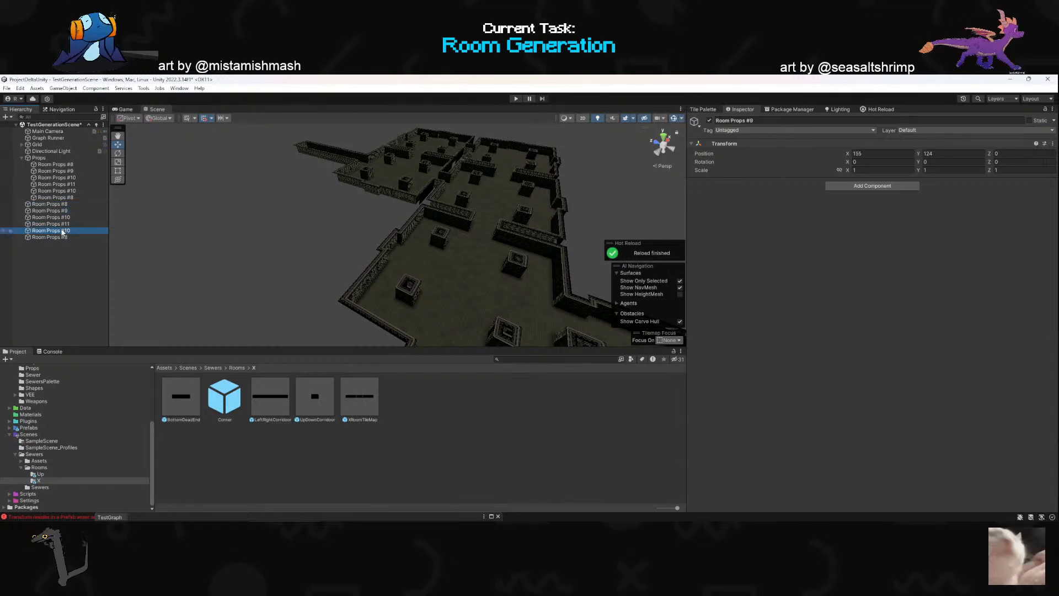
key(f)
right_drag(458, 238, 358, 246)
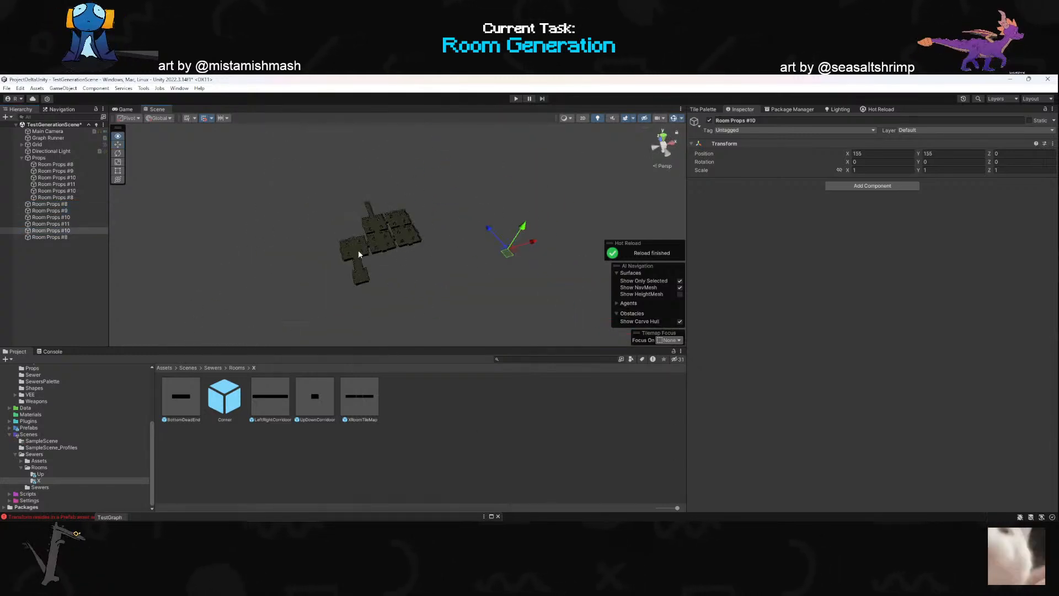
- Open the XRoomTileMap prefab, check the children of its Props object, and return to the scene
double_click(367, 397)
right_drag(413, 348, 279, 297)
key(w)
click(49, 144)
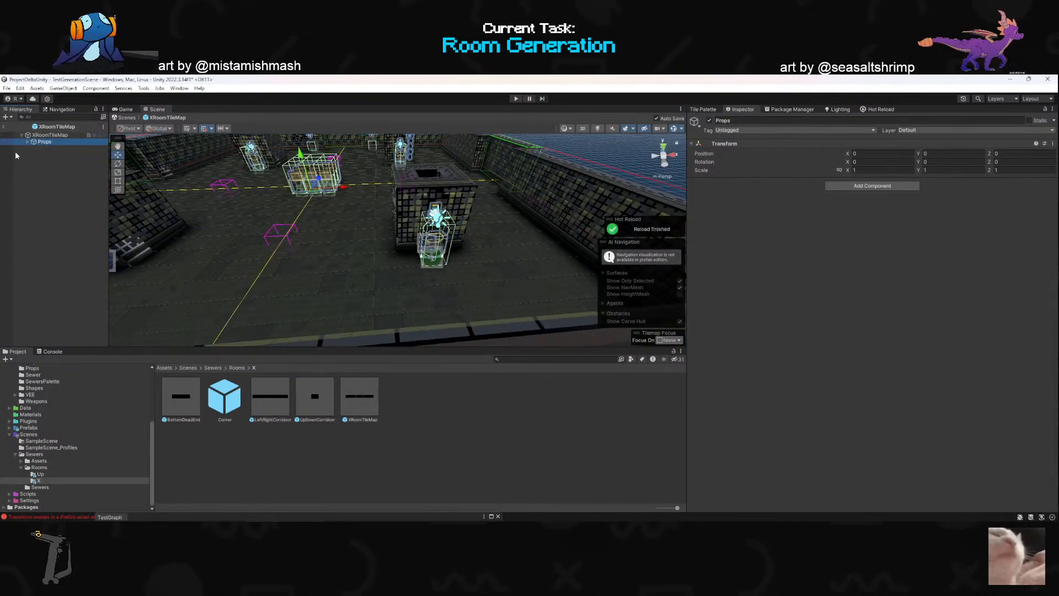
click(27, 142)
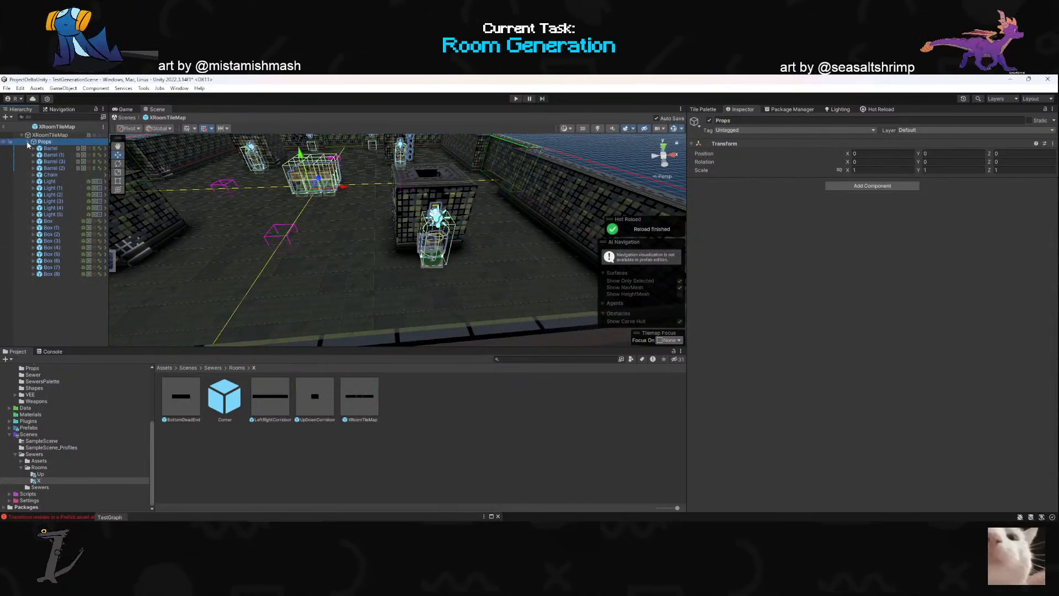
click(28, 142)
click(2, 127)
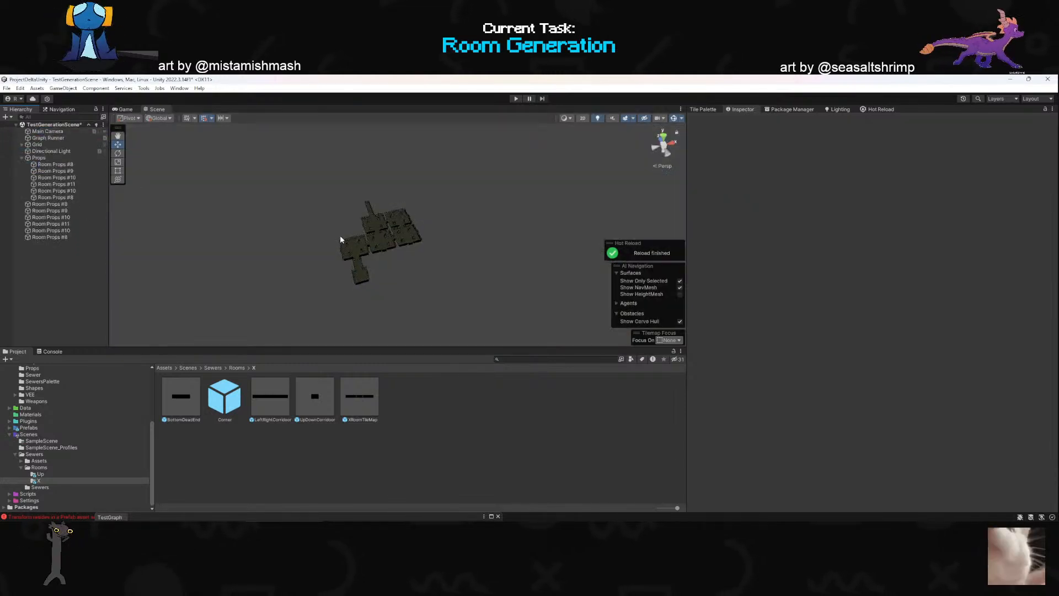
- Check the positions of the first and last root-level Room Props objects
click(100, 204)
mouse_move(412, 208)
middle_down()
mouse_move(419, 201)
mouse_move(421, 216)
middle_up()
click(58, 238)
- Switch to Rider and review how the foreach loop in GenerateDungeon creates propsParent and parents roomProps to it
key(alt+Tab)
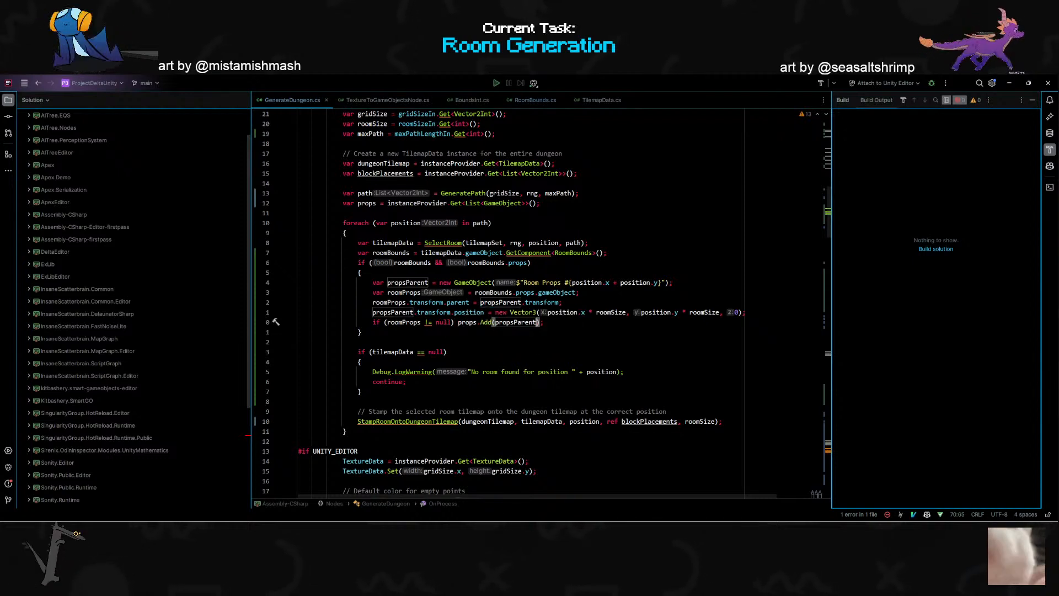
double_click(558, 293)
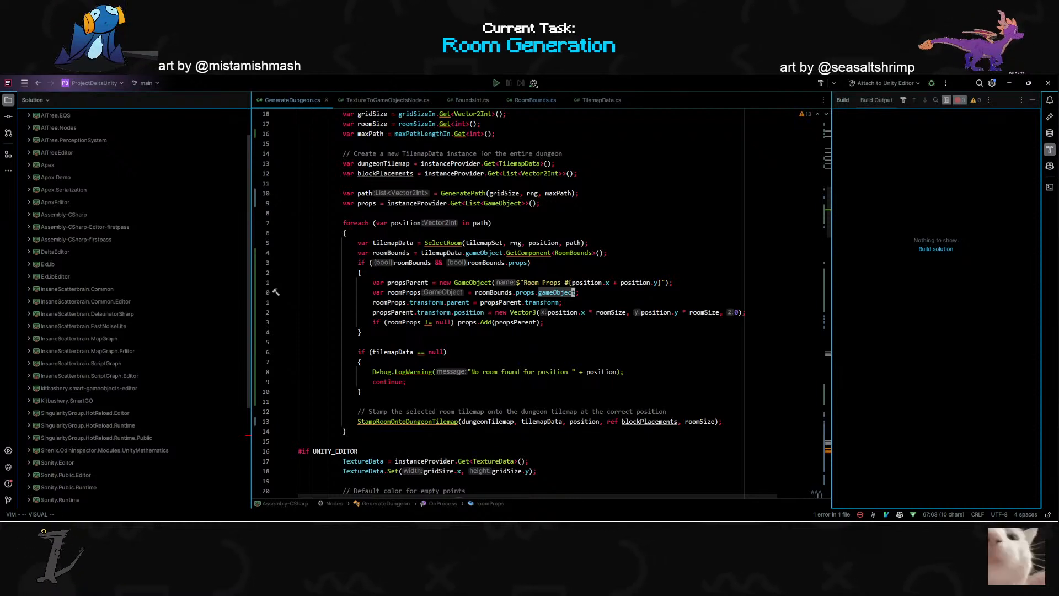
key(alt+Tab)
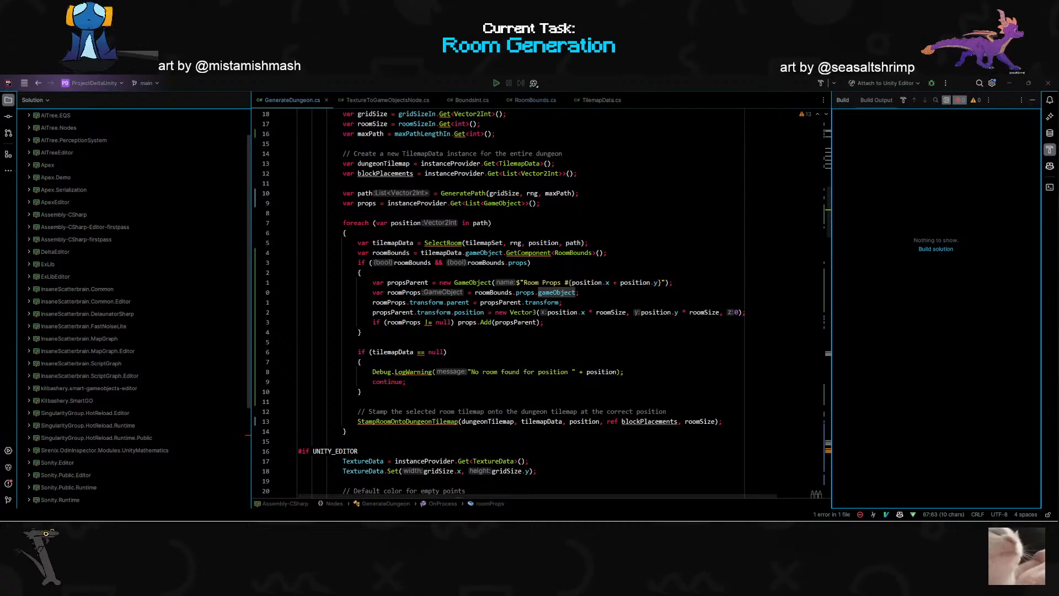
click(420, 292)
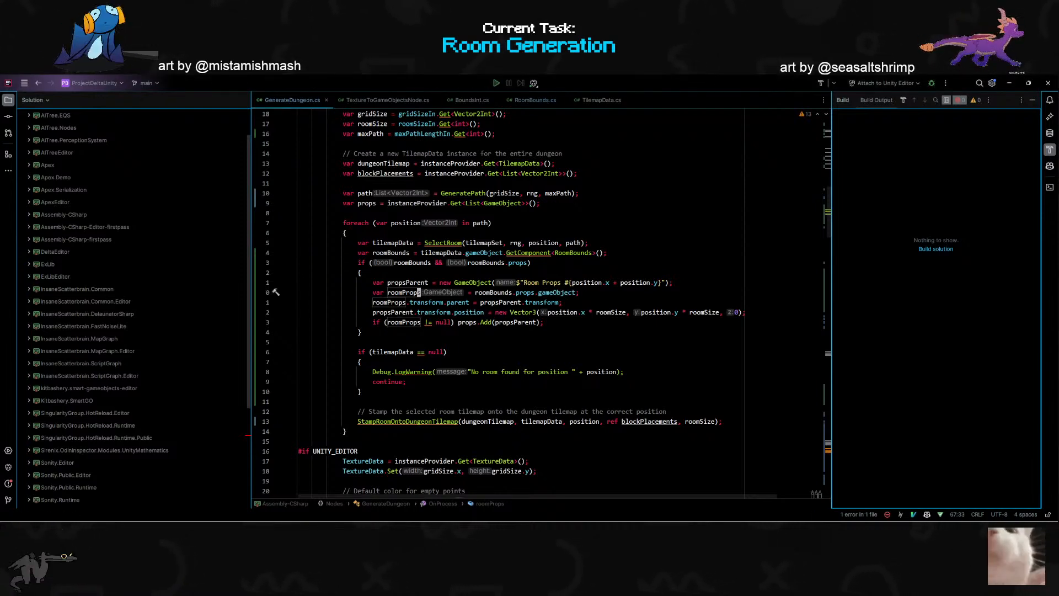
scroll(419, 292, down, 3)
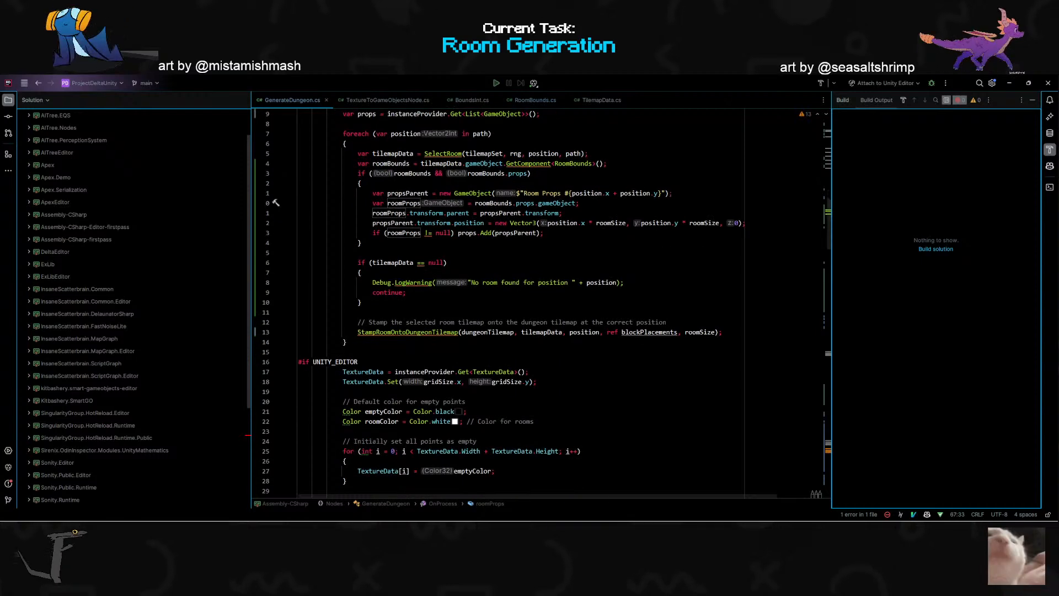
key(alt+Tab)
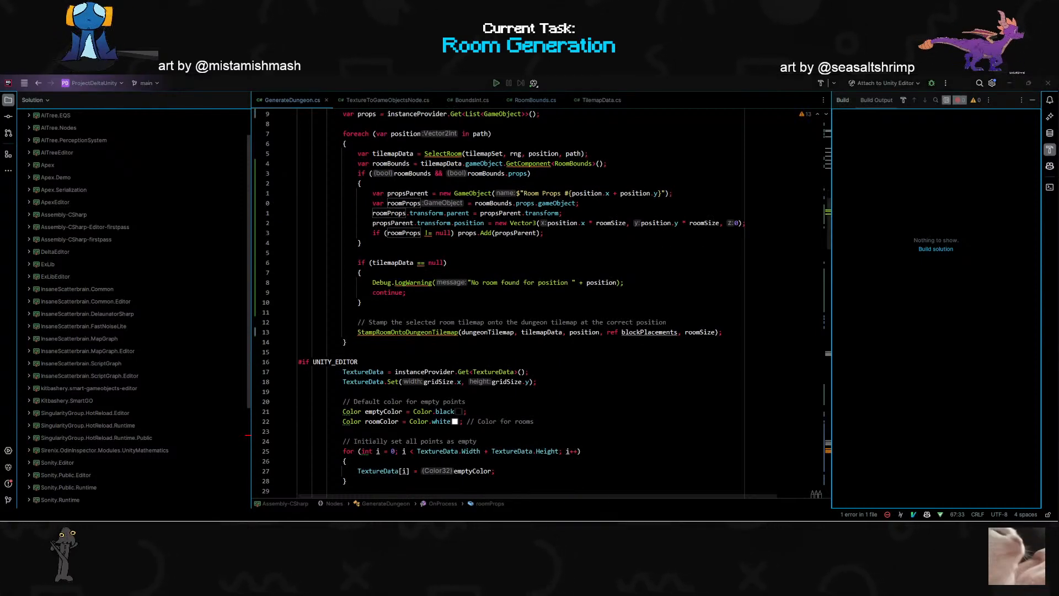
scroll(497, 304, down, 10)
scroll(496, 303, up, 13)
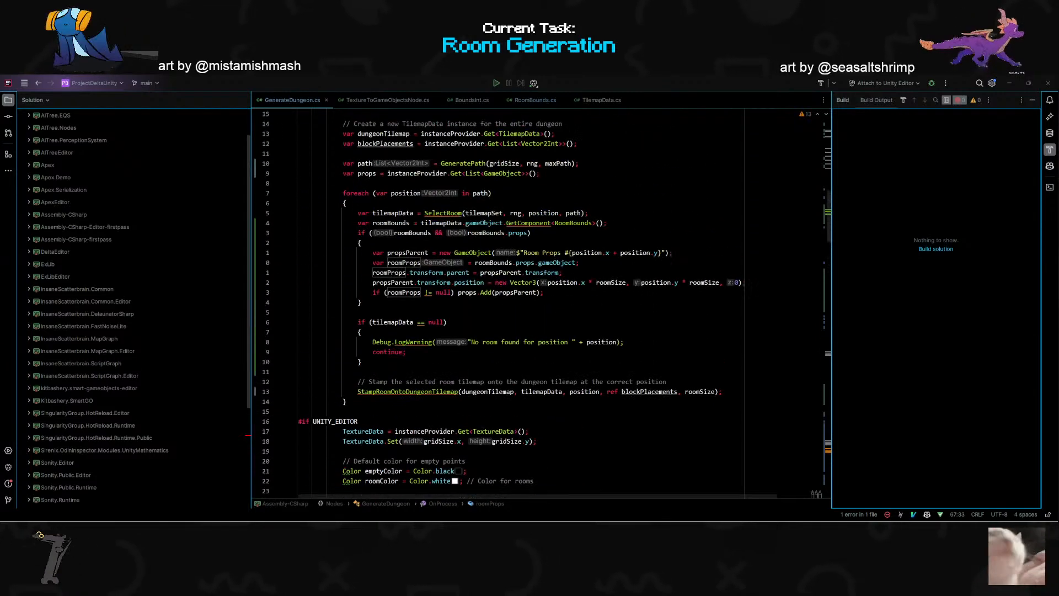
scroll(497, 303, up, 3)
click(551, 342)
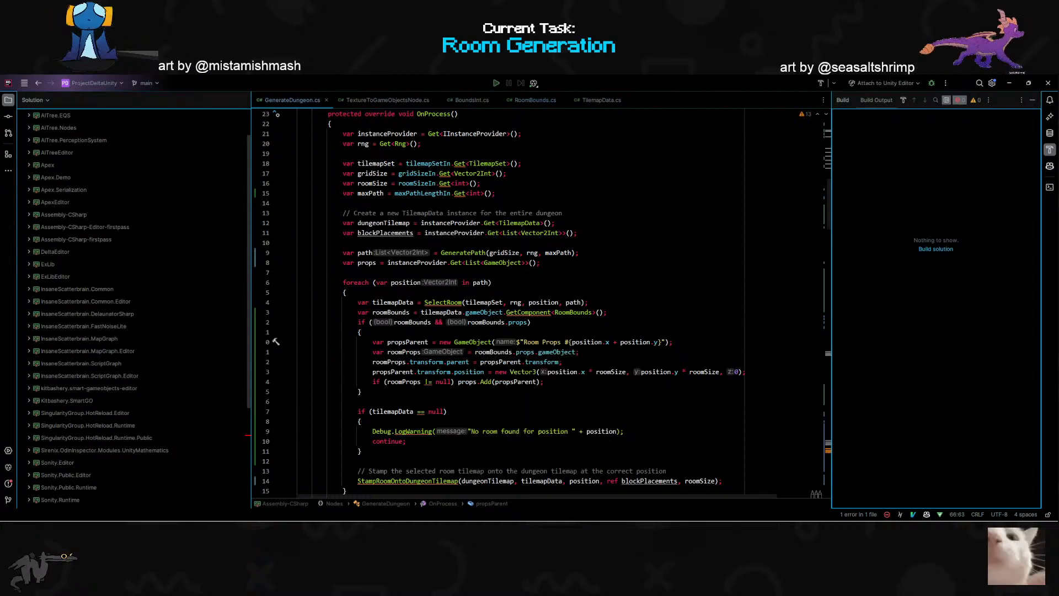
double_click(474, 342)
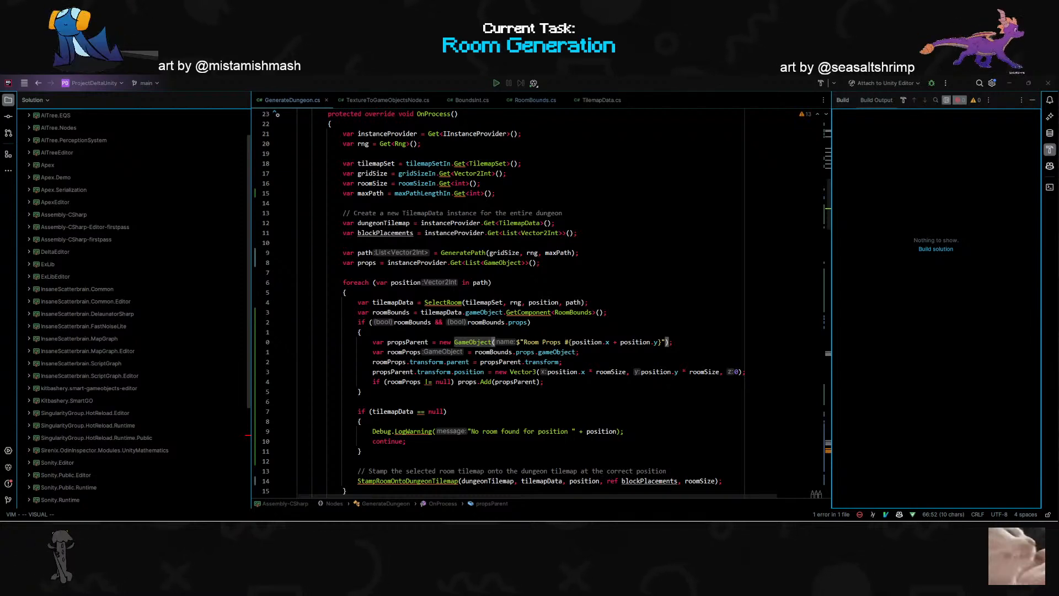
click(471, 343)
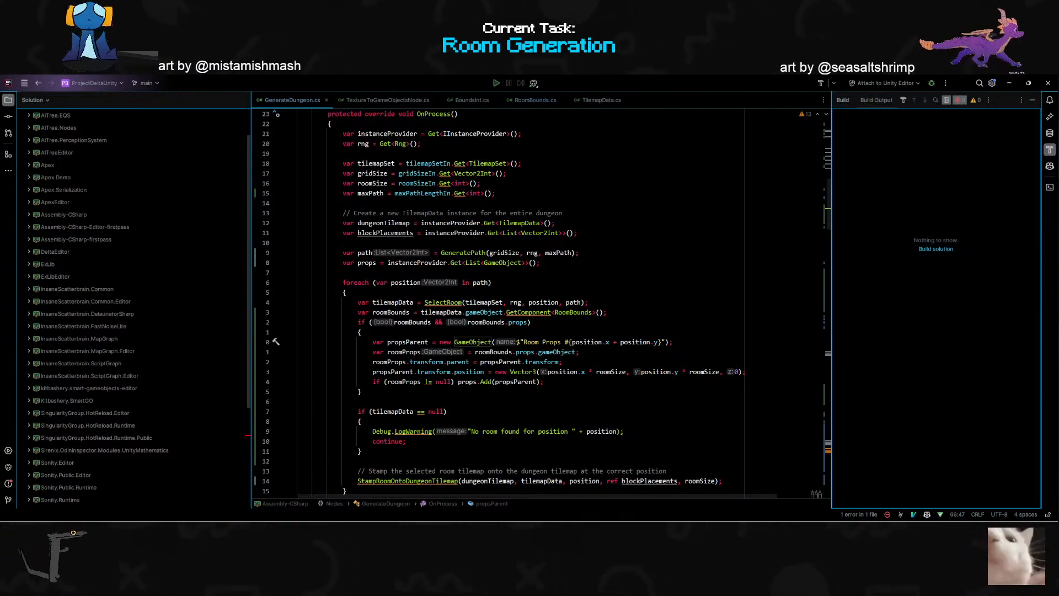
scroll(471, 342, down, 2)
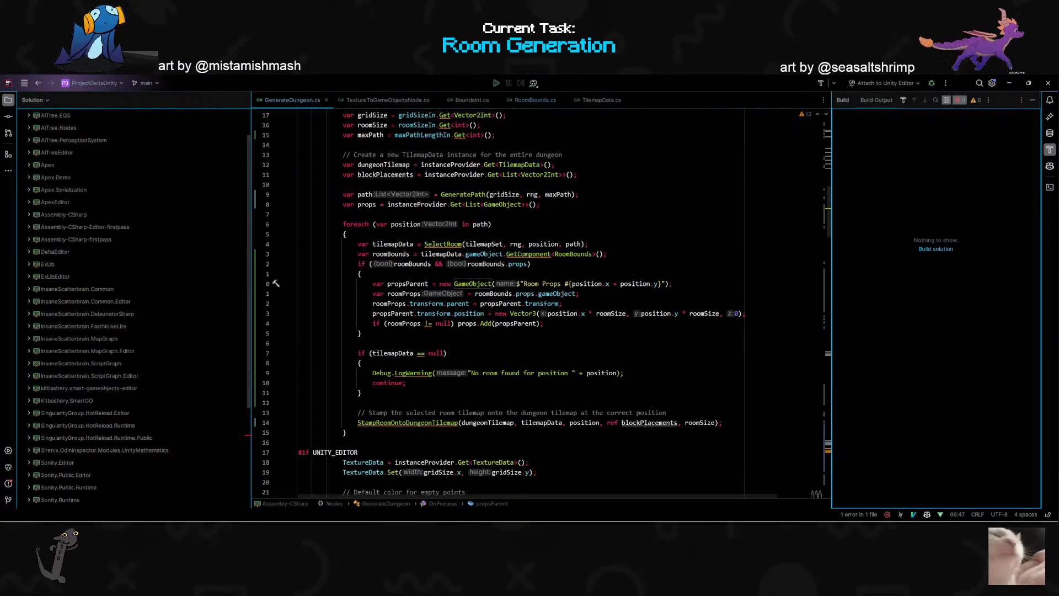
scroll(470, 342, up, 1)
- Switch to Unity and delete the six root-level Room Props objects, keeping those under Props
key(alt+Tab)
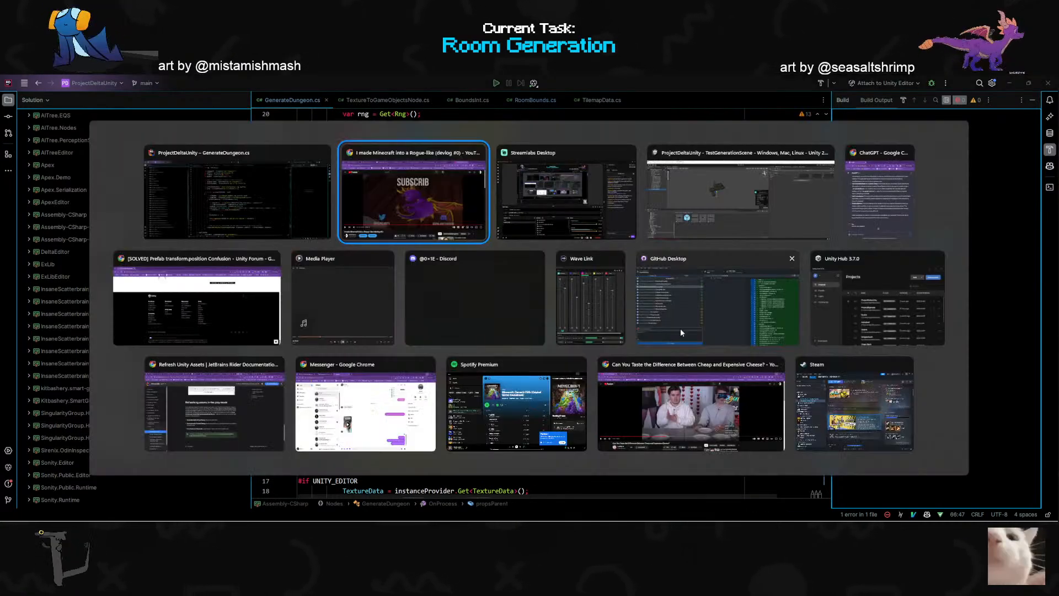
click(682, 199)
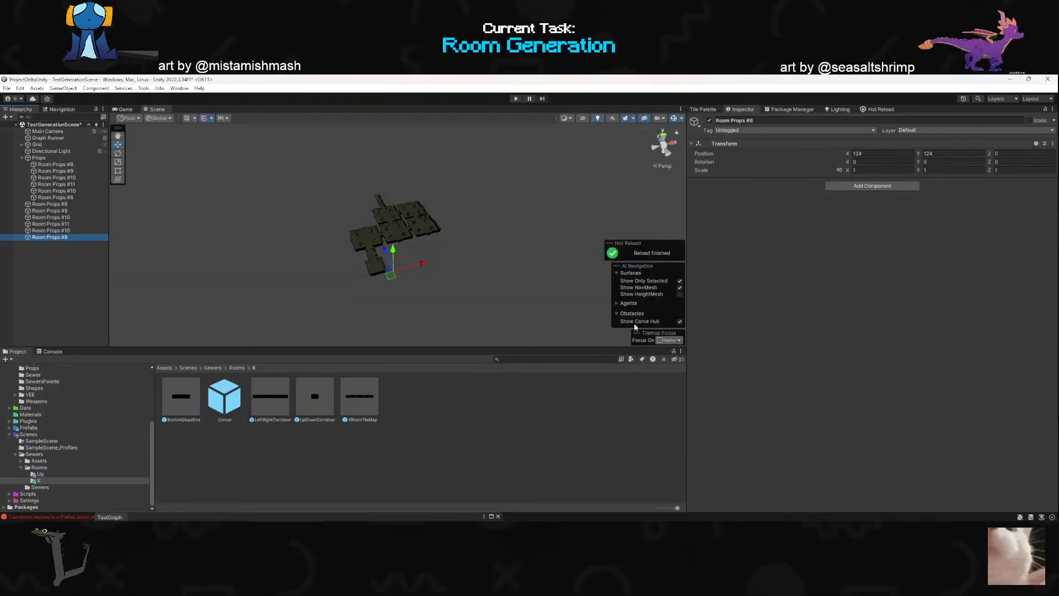
shift+click(66, 204)
key(Delete)
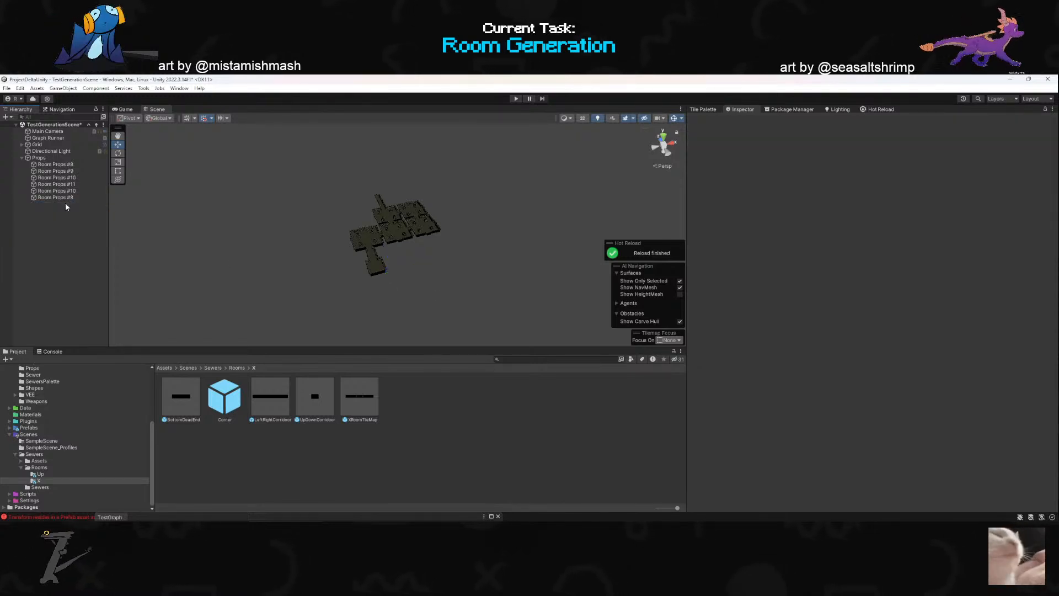
- Inspect the Grid object and expand it to select its Tilemap child
click(47, 158)
key(Up)
key(Up)
key(Up)
key(Down)
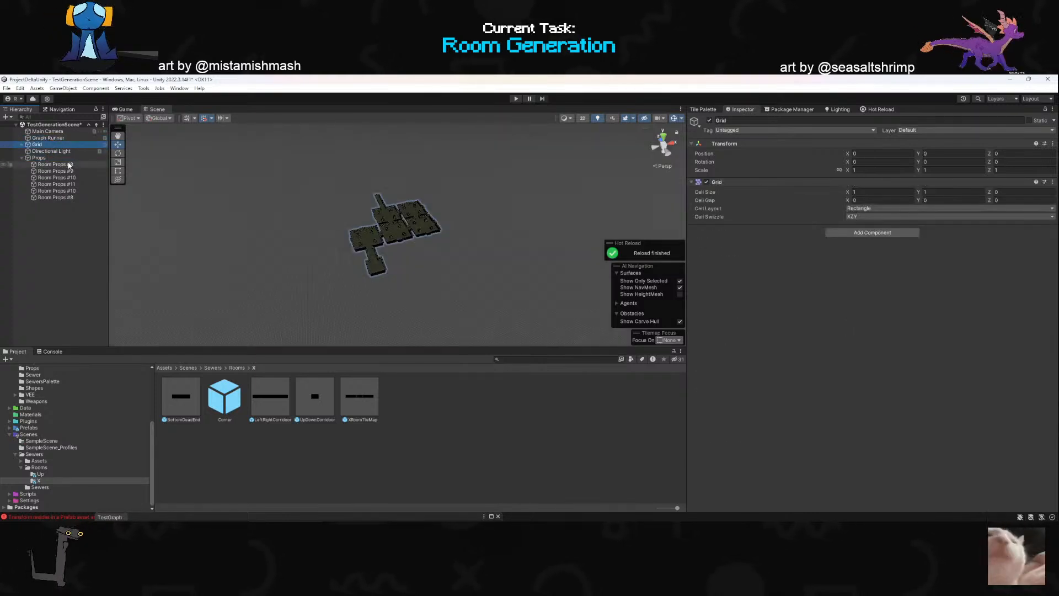
click(22, 145)
click(48, 151)
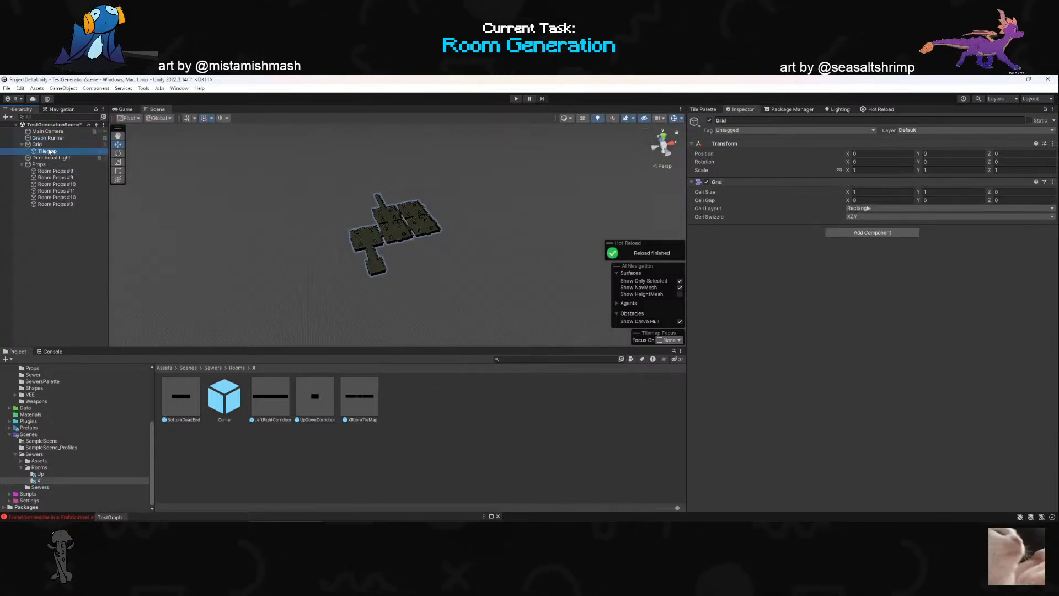
- Examine the generated dungeon rooms up close in the scene for their props, and return to the GenerateDungeon code in Rider
click(365, 247)
right_drag(364, 247, 304, 265)
scroll(359, 252, up, 3)
key(w)
click(246, 255)
scroll(306, 263, up, 3)
key(w)
right_drag(329, 335, 403, 304)
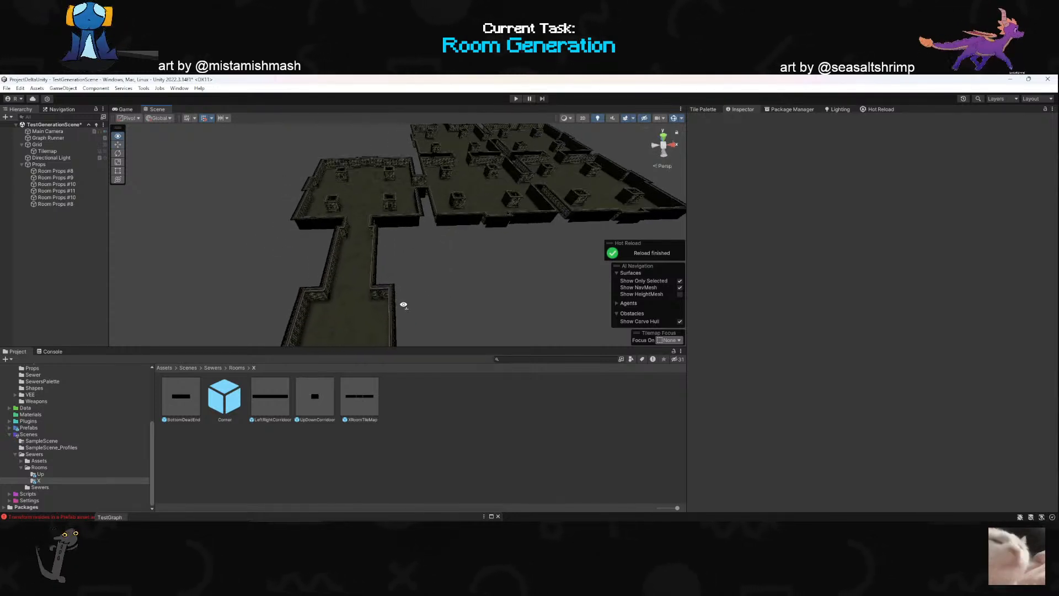
key(alt+Tab)
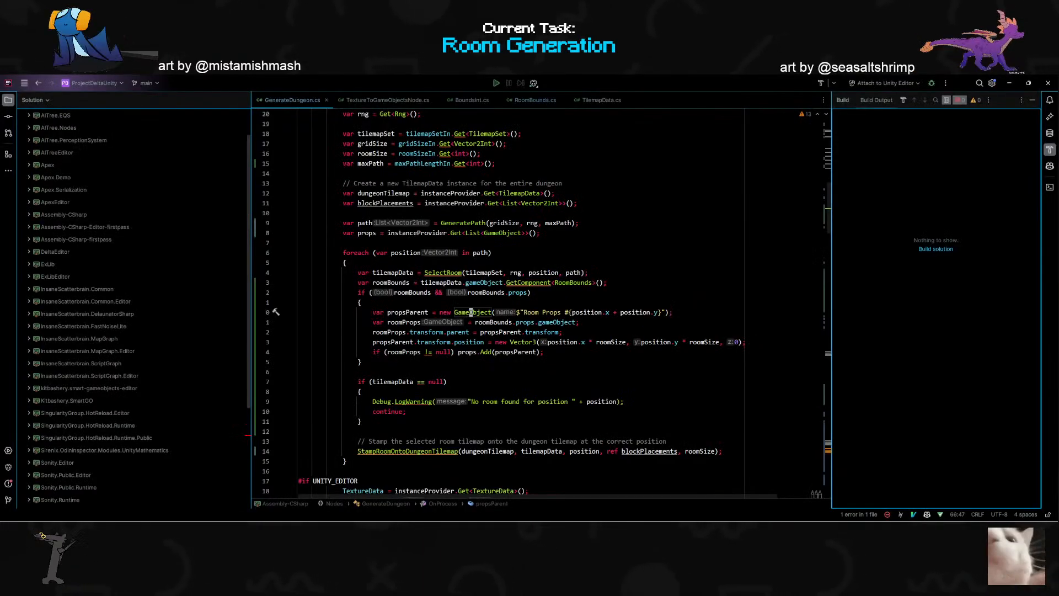
- Switch to Unity and examine how TestGraph feeds Generate Dungeon's Props output and PropsParent into the Replace GameObject Children node
scroll(496, 303, down, 4)
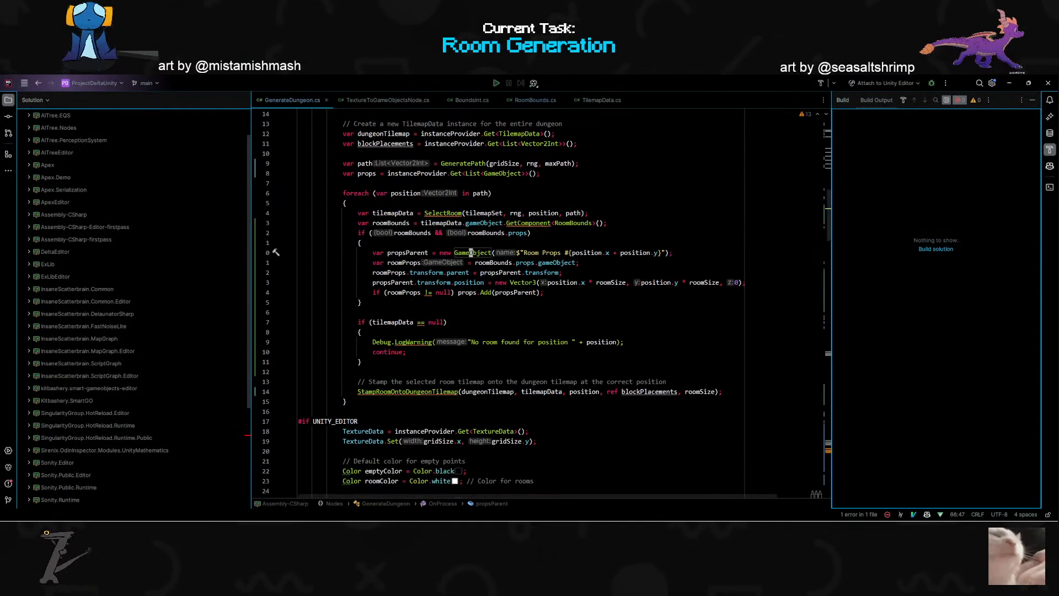
scroll(496, 303, up, 4)
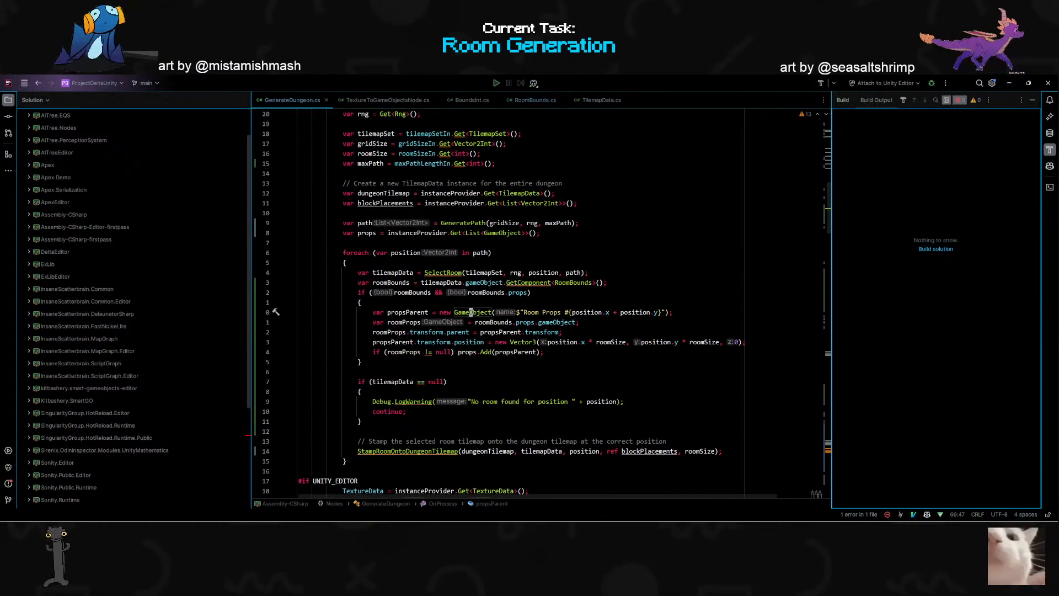
key(alt+Tab)
drag(449, 517, 585, 299)
scroll(451, 380, down, 3)
drag(416, 434, 523, 431)
scroll(514, 403, down, 4)
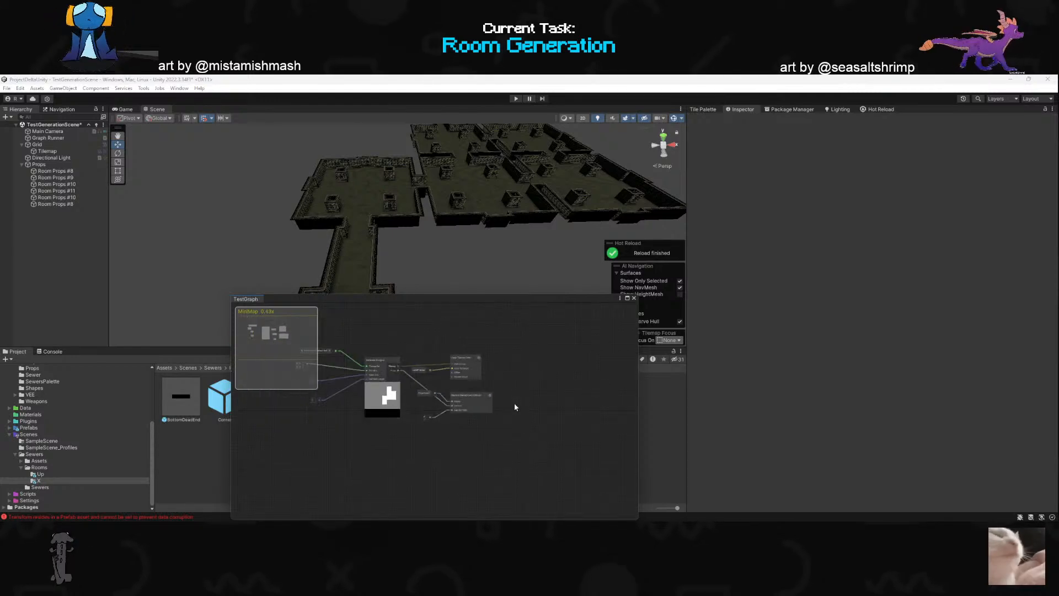
scroll(342, 379, up, 4)
scroll(558, 419, down, 3)
scroll(593, 426, up, 5)
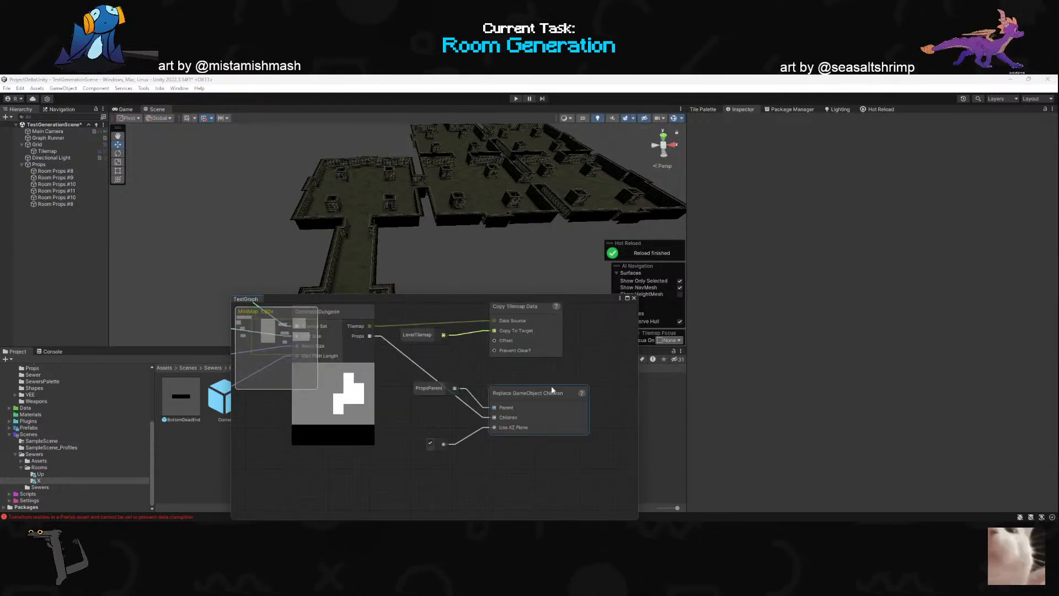
mouse_move(540, 396)
mouse_down()
mouse_move(553, 376)
mouse_move(545, 390)
mouse_up()
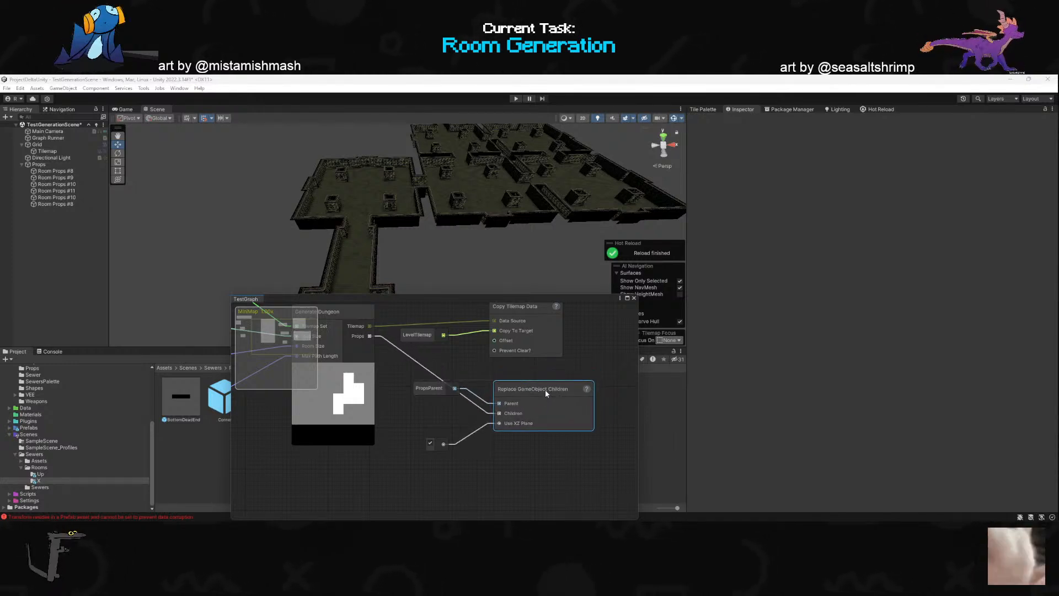
drag(545, 390, 539, 432)
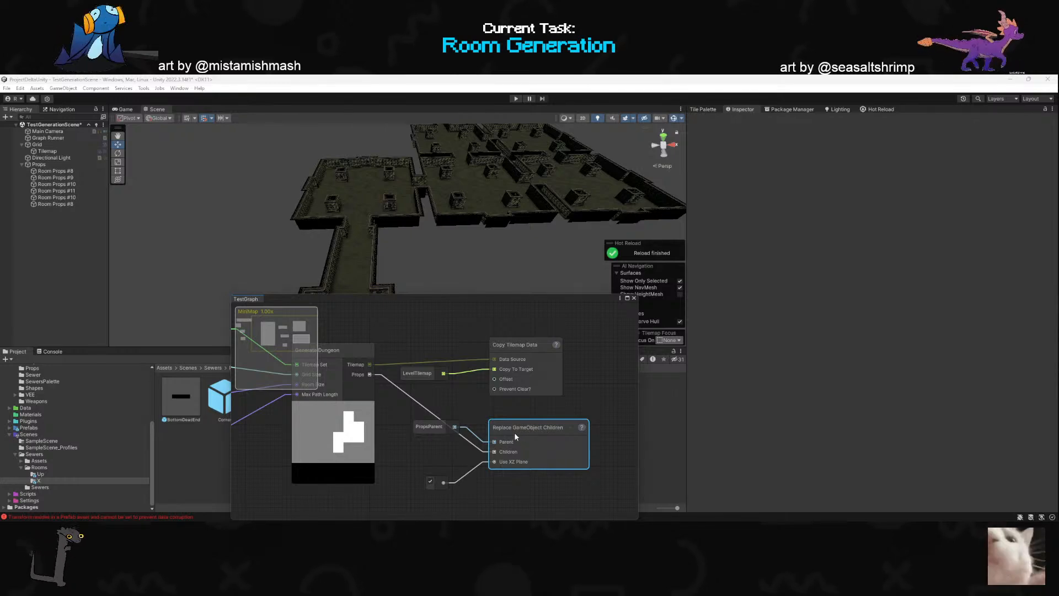
- Return to GenerateDungeon in Rider and try to add an Object destroy call on a new line after props.Add(propsParent)
key(alt+Tab)
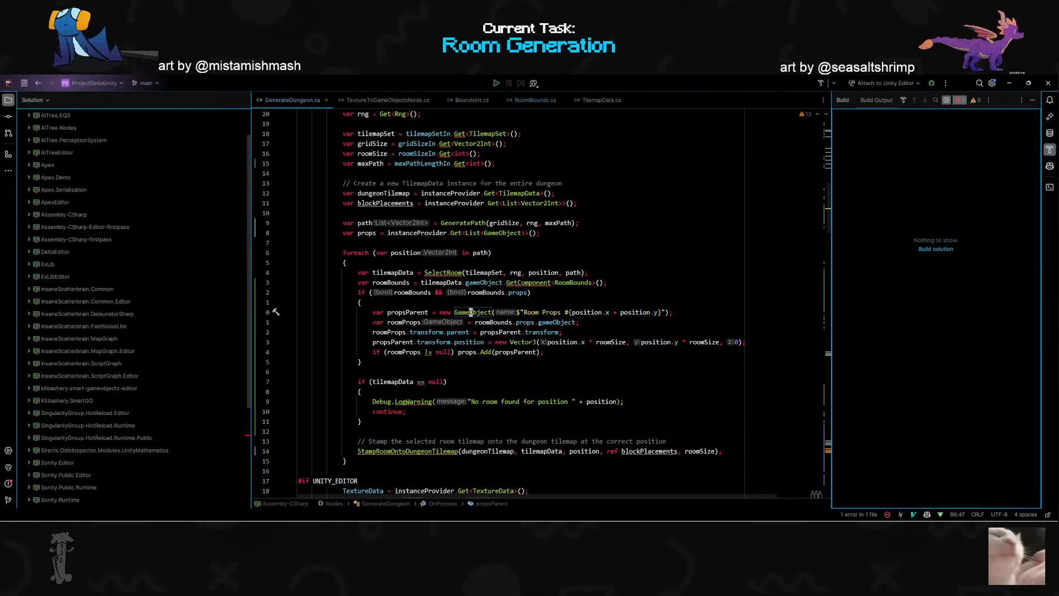
click(740, 342)
text(jo)
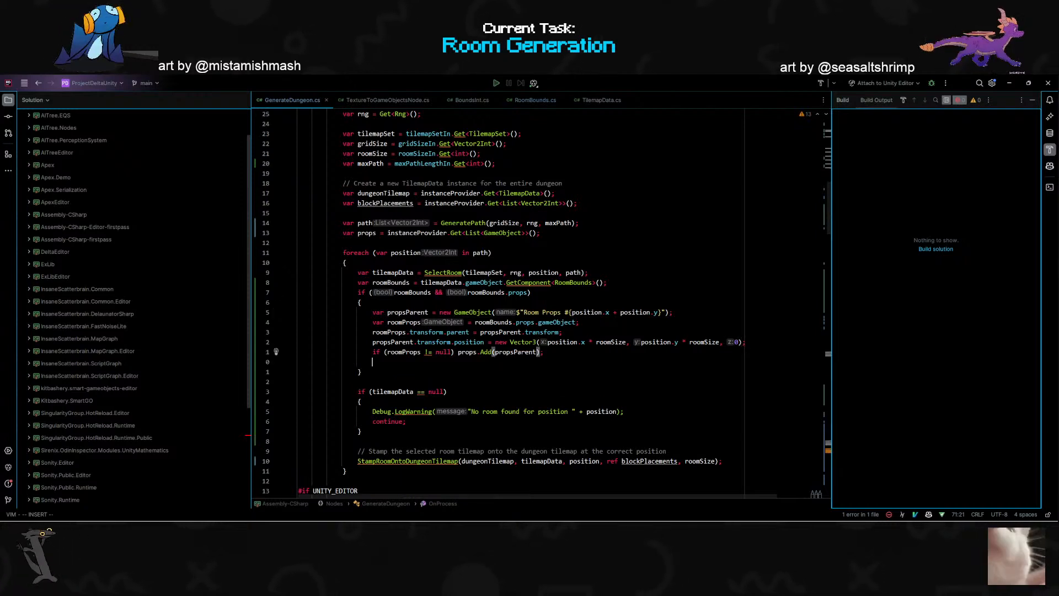
text(imm)
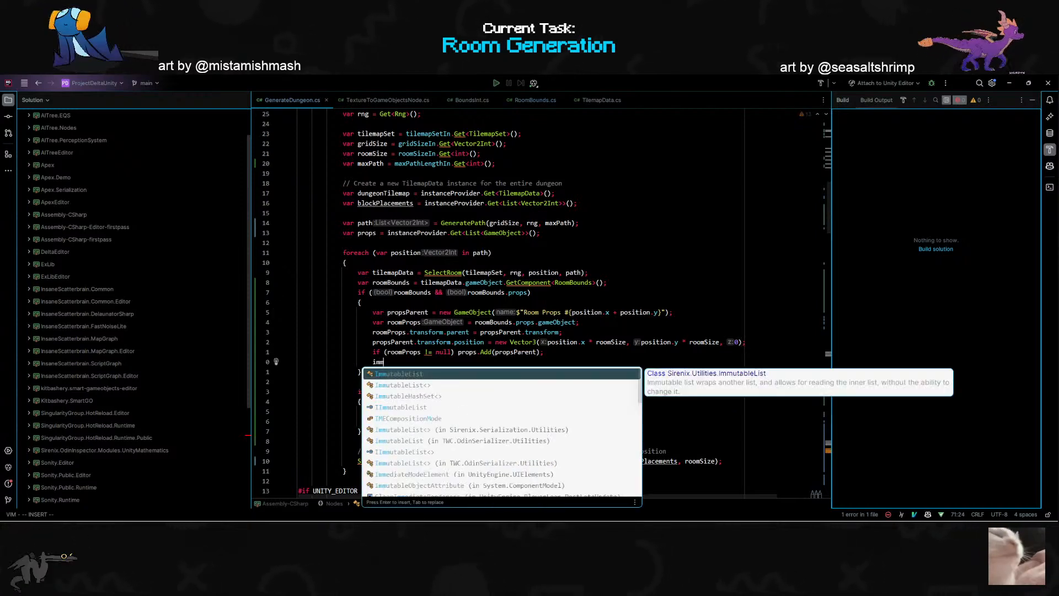
key(BackSpace)
key(BackSpace)
key(BackSpace)
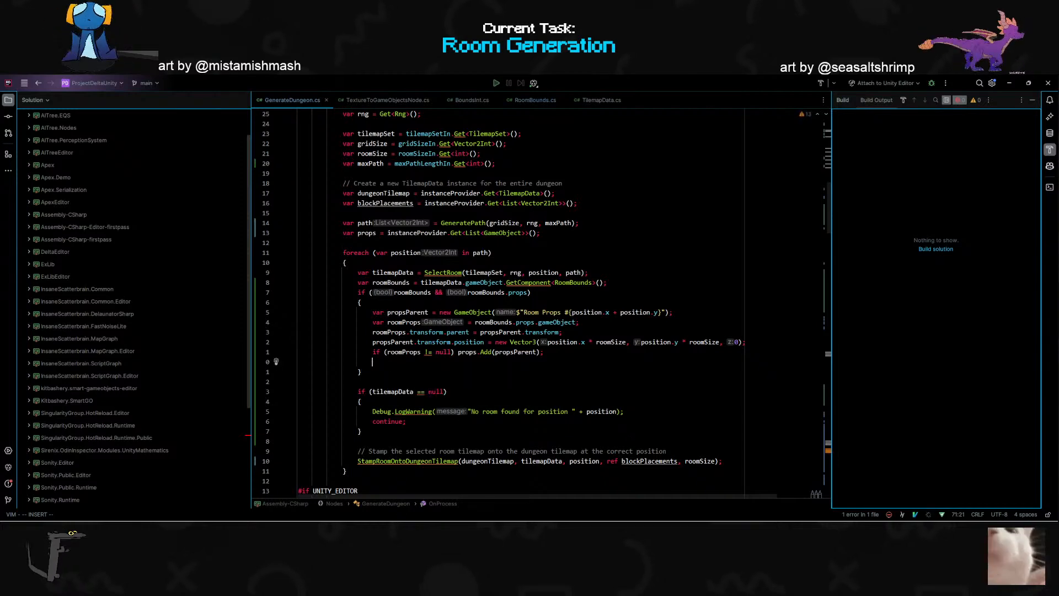
text(stro)
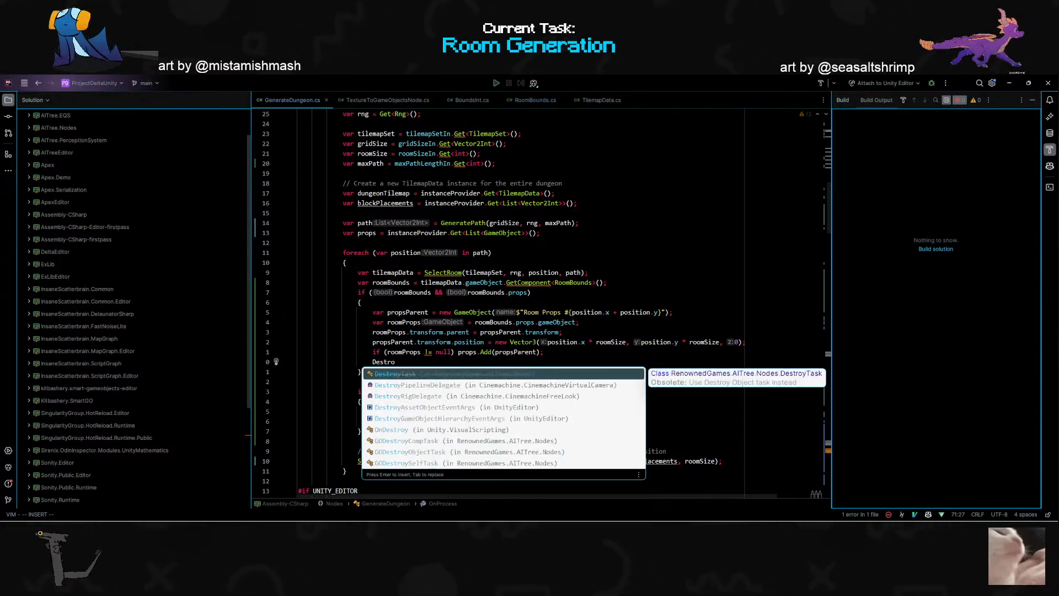
key(ctrl+BackSpace)
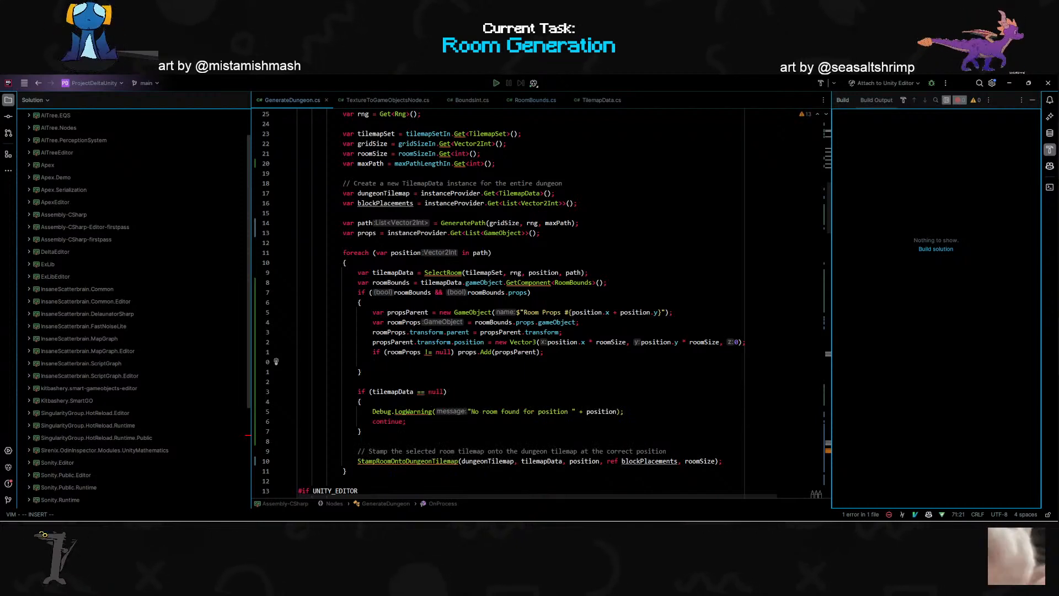
text(Destroy)
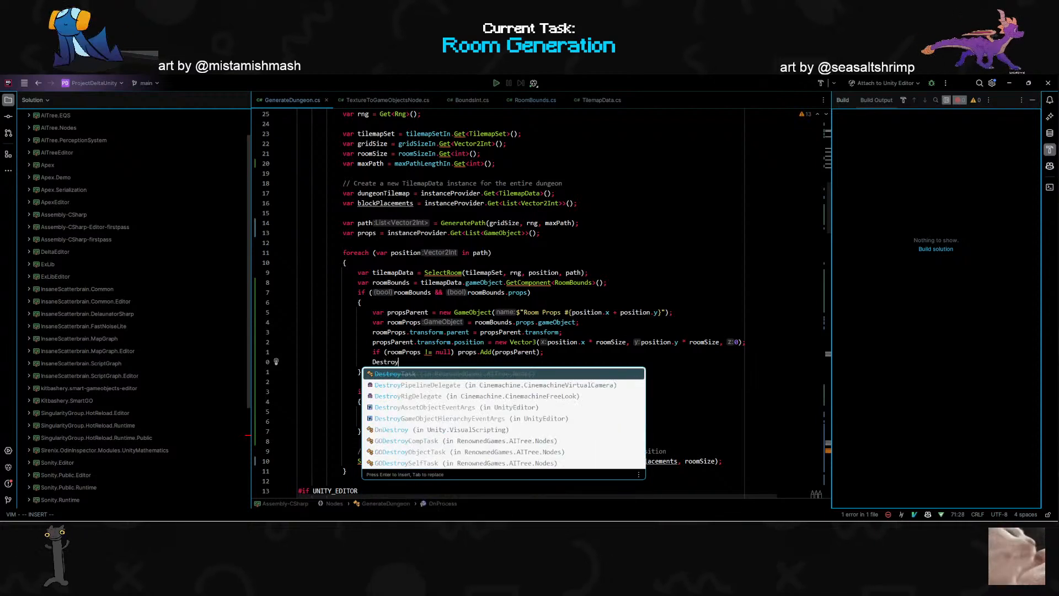
key(ctrl+BackSpace)
text(Object.De)
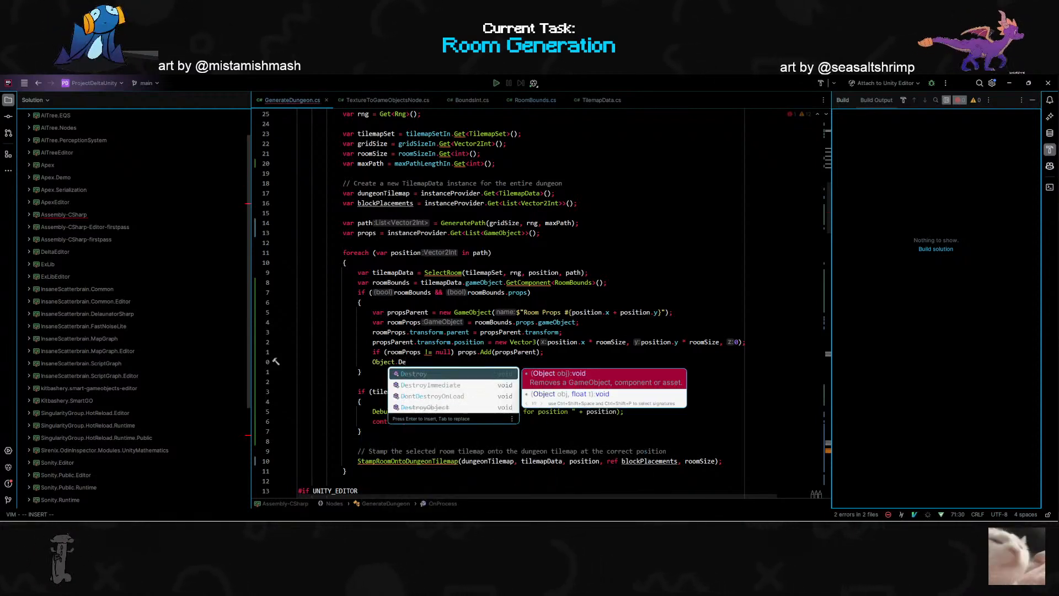
key(Down)
key(Down)
key(Up)
key(Up)
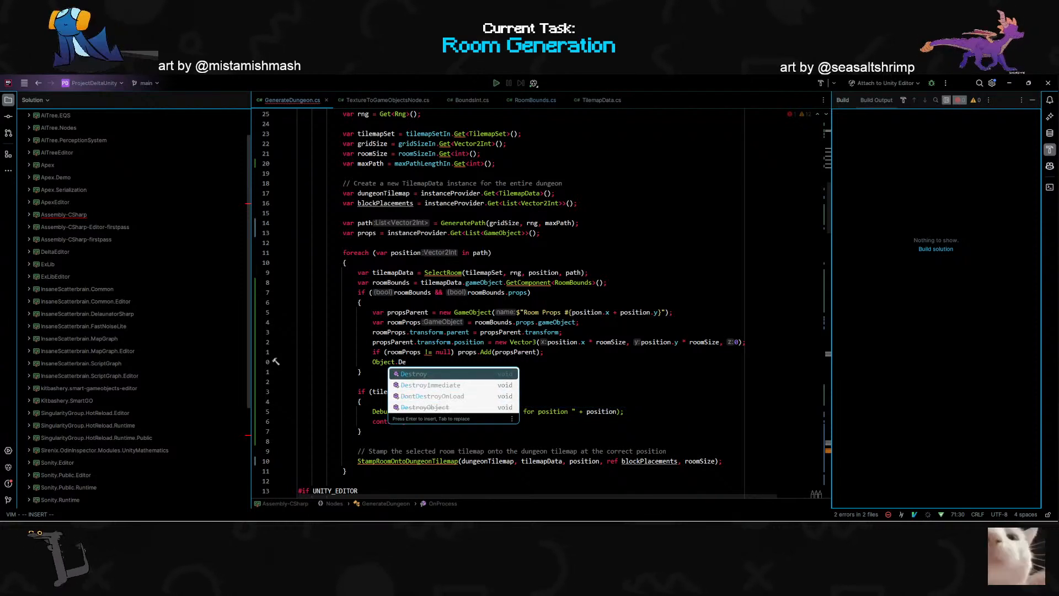
key(Escape)
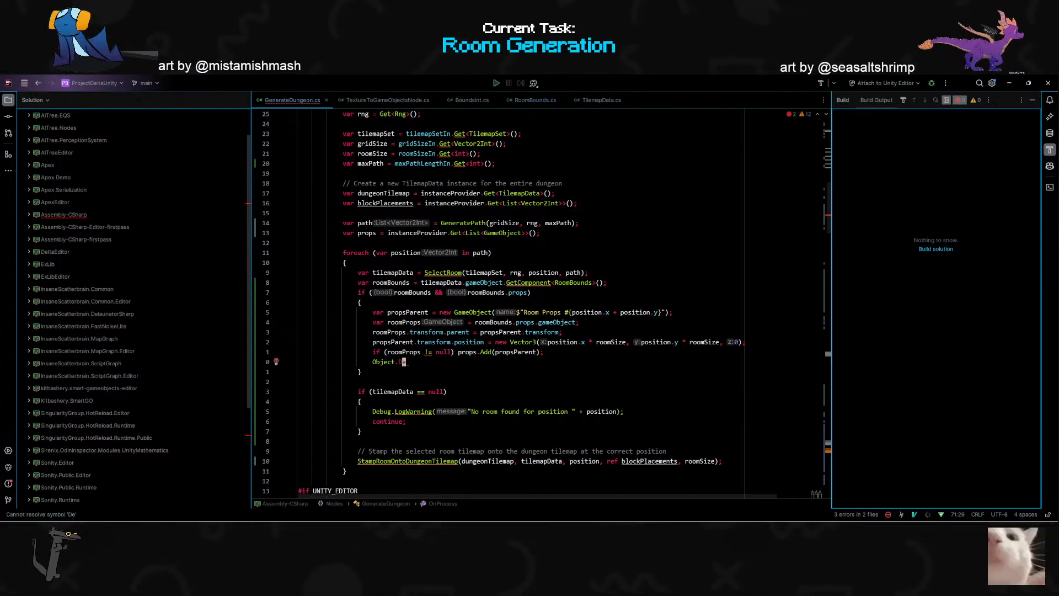
- Switch to Unity and move the TestGraph window over the Inspector, narrowing it so the scene and project assets stay uncovered
key(alt+Tab)
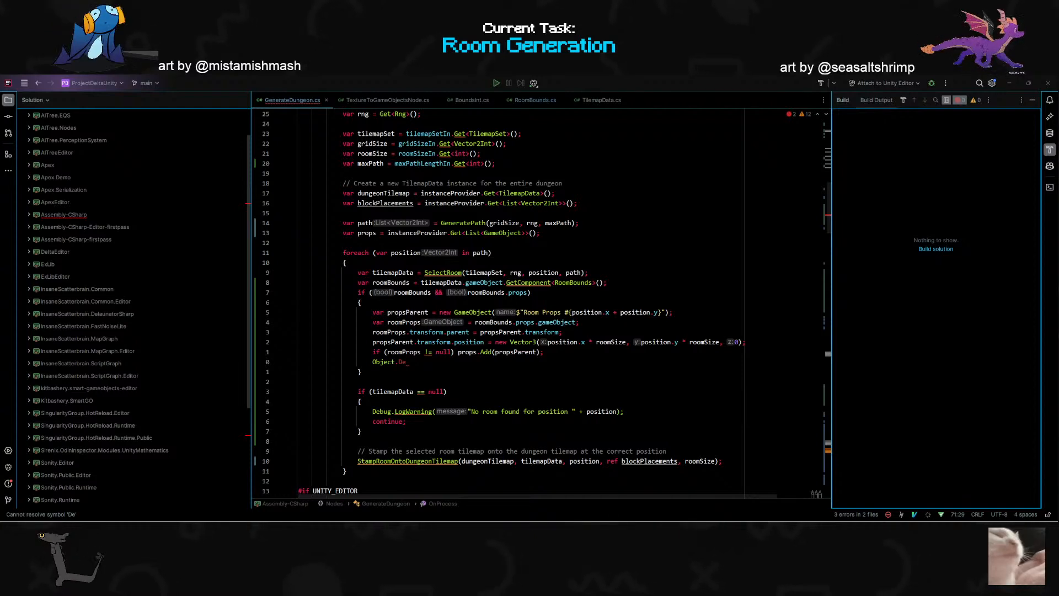
double_click(479, 312)
double_click(558, 322)
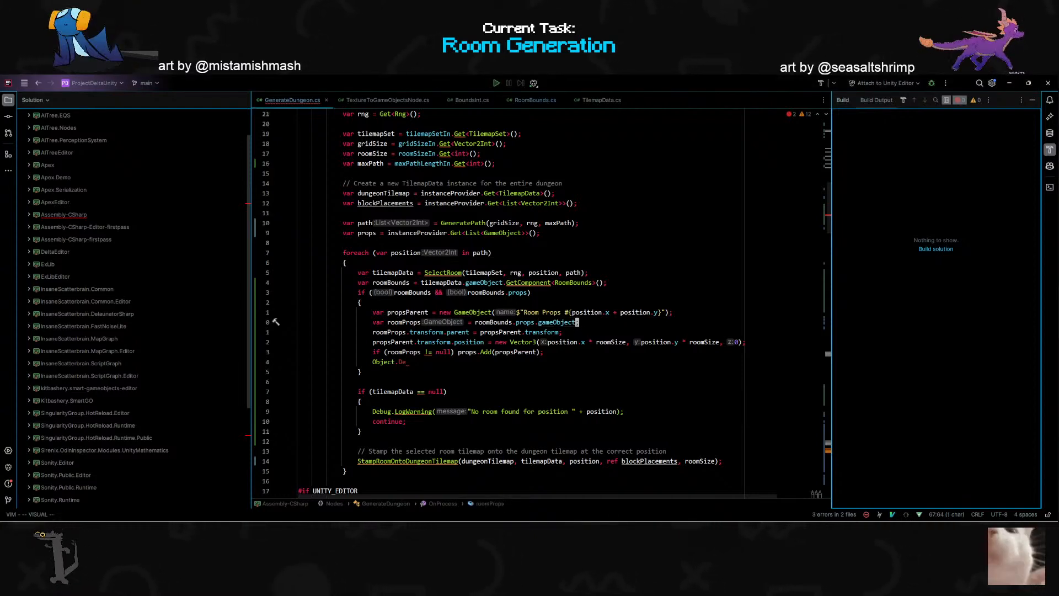
key(alt+Tab)
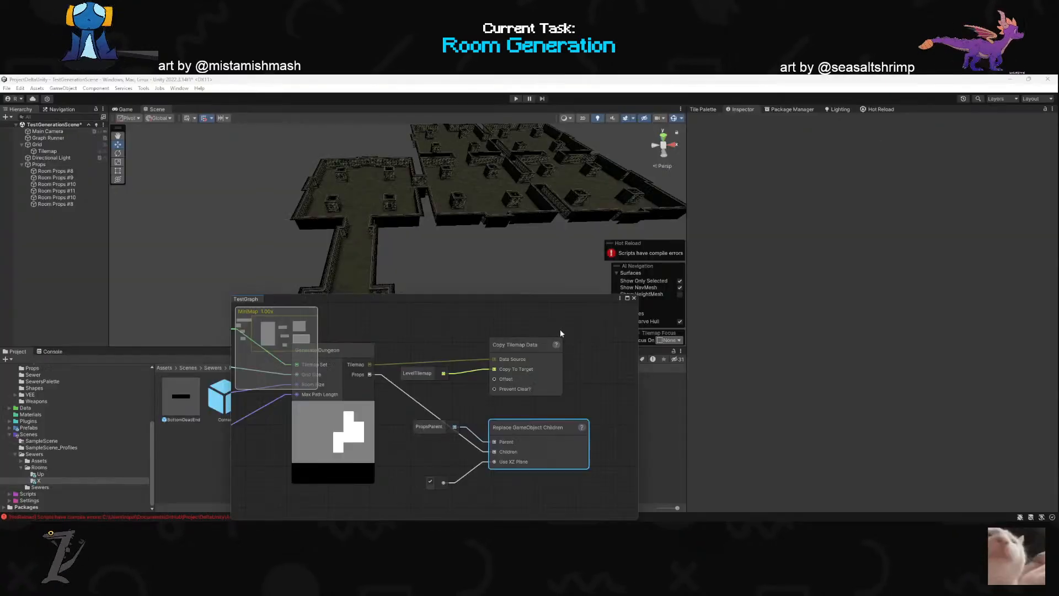
drag(438, 297, 734, 256)
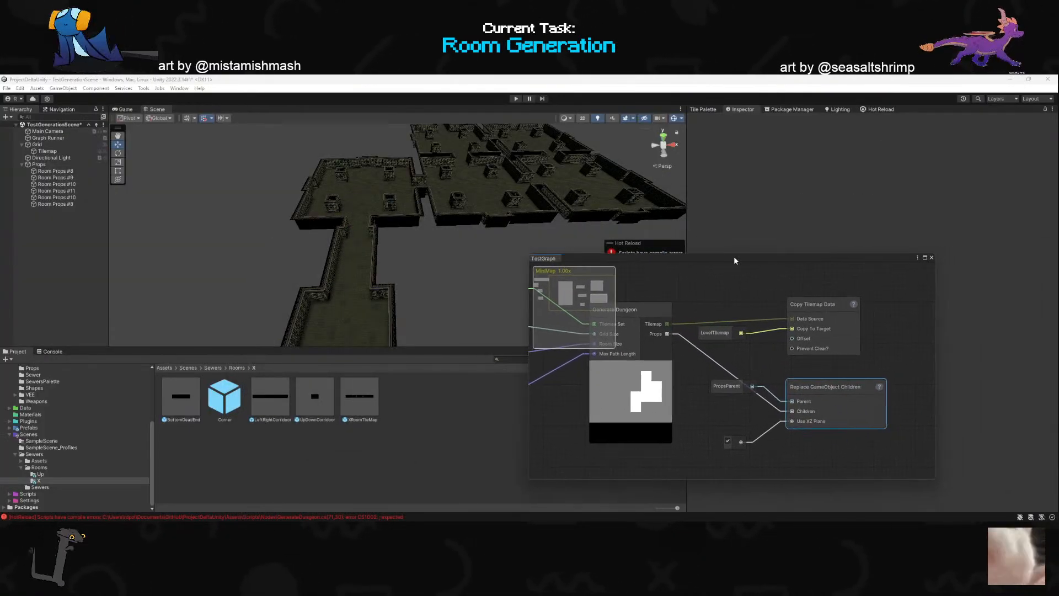
mouse_move(531, 253)
mouse_down()
mouse_move(643, 274)
mouse_move(561, 239)
mouse_move(535, 244)
mouse_up()
drag(713, 249, 822, 264)
drag(643, 281, 711, 281)
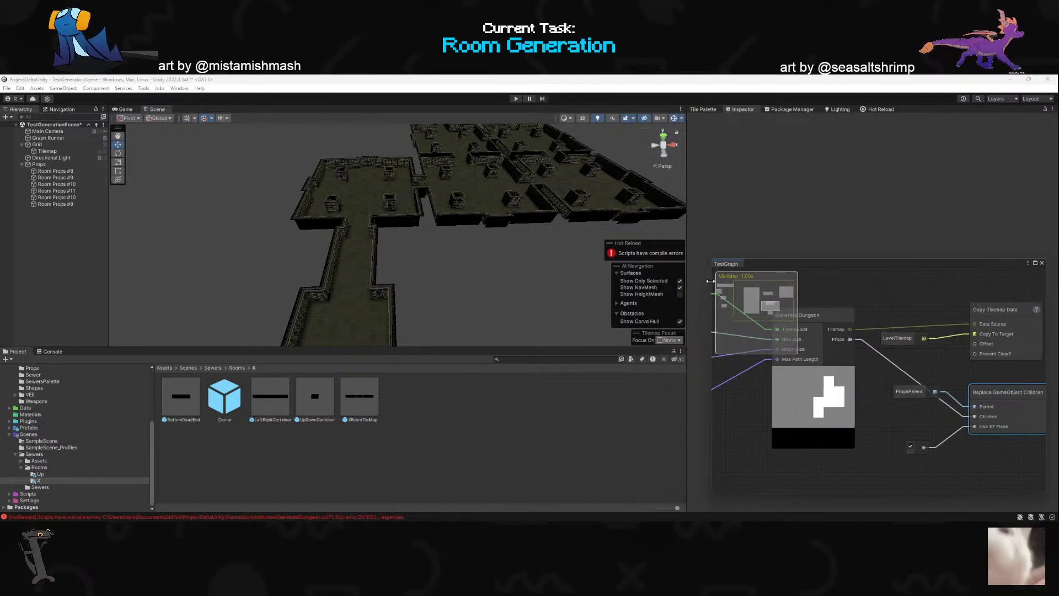
- Return to Rider and delete the unfinished Object.De line below props.Add(propsParent)
key(alt+Tab)
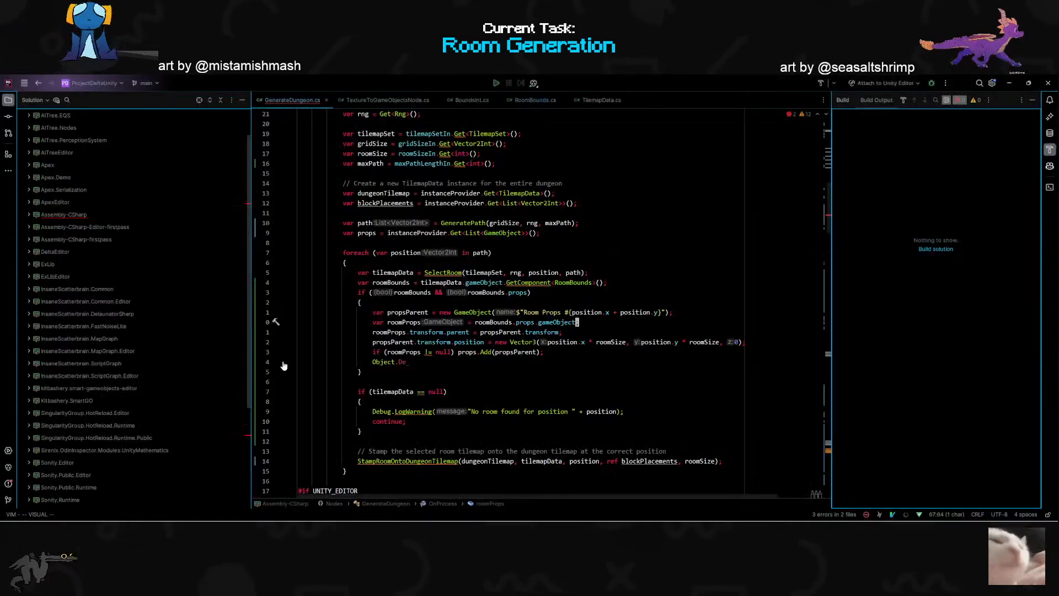
scroll(540, 304, down, 2)
click(407, 302)
key(d)
key(d)
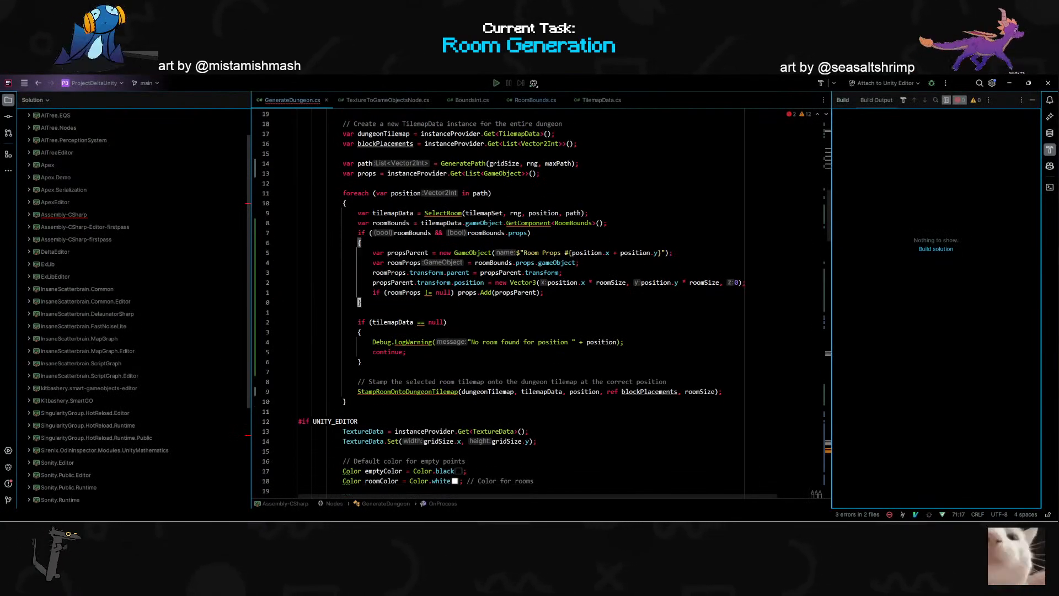
- Review the rest of GenerateDungeon, including CreateFromTilemap and StampRoomOntoDungeonTilemap, and go back to the room foreach loop
scroll(540, 304, down, 6)
scroll(429, 339, down, 10)
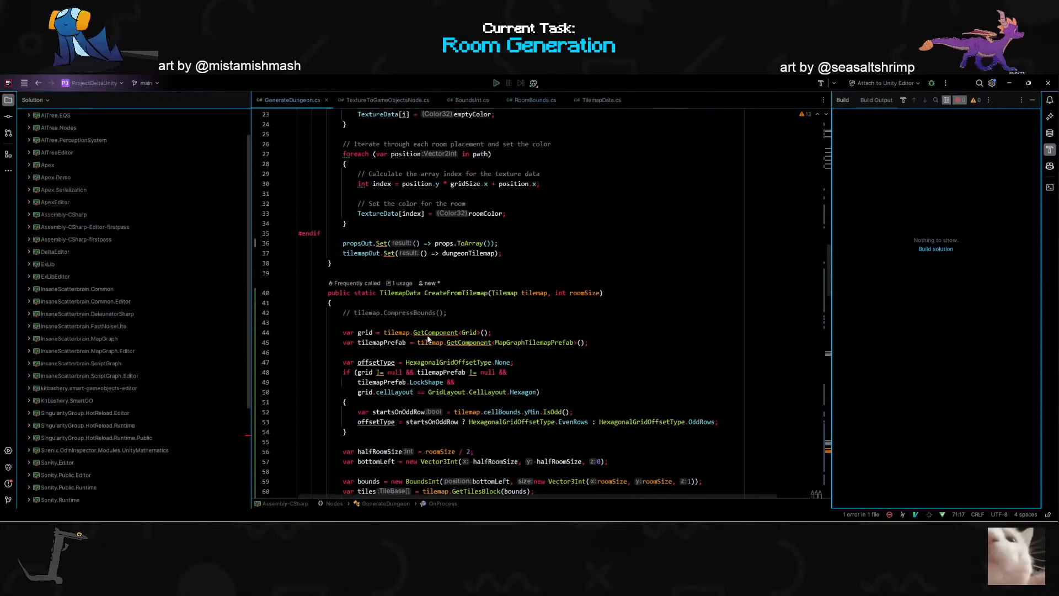
scroll(428, 339, down, 10)
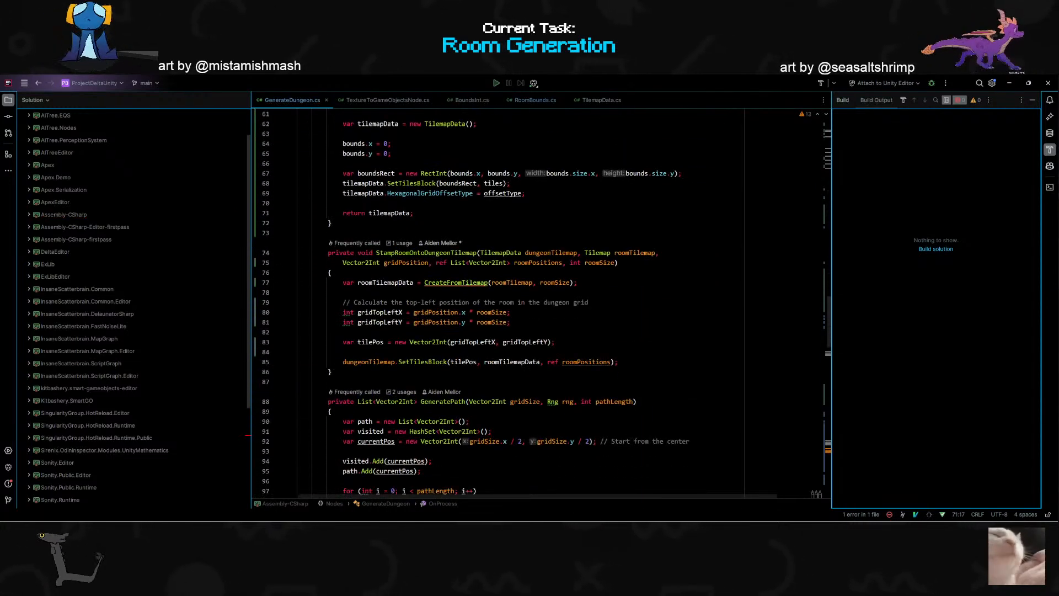
scroll(478, 303, up, 20)
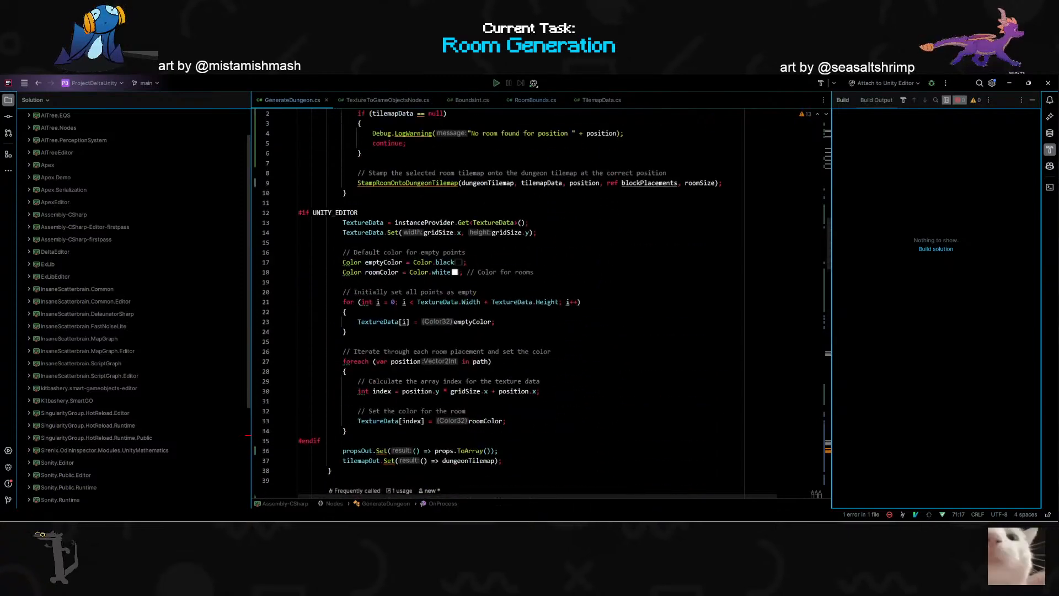
scroll(441, 393, up, 5)
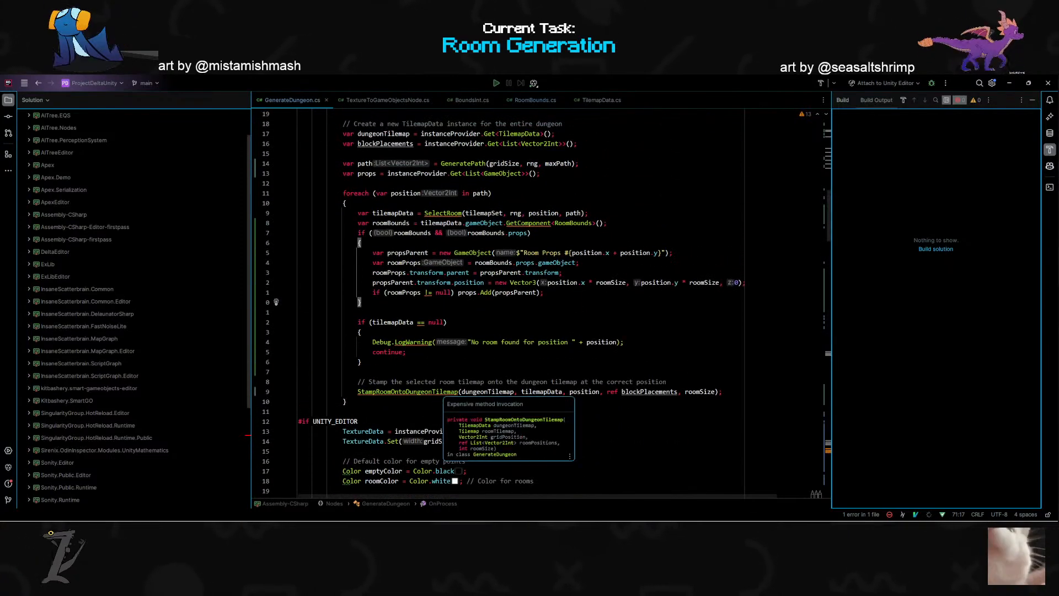
- Inspect the Grid object's components in Unity with TestGraph moved clear of them, and return to the roomProps assignment in Rider
key(alt+Tab)
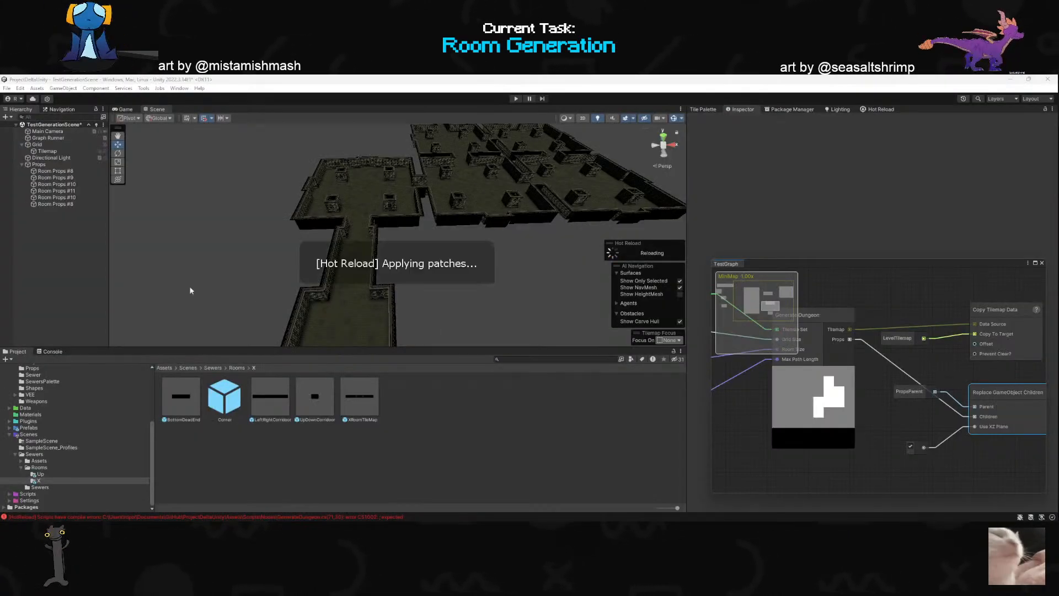
click(55, 145)
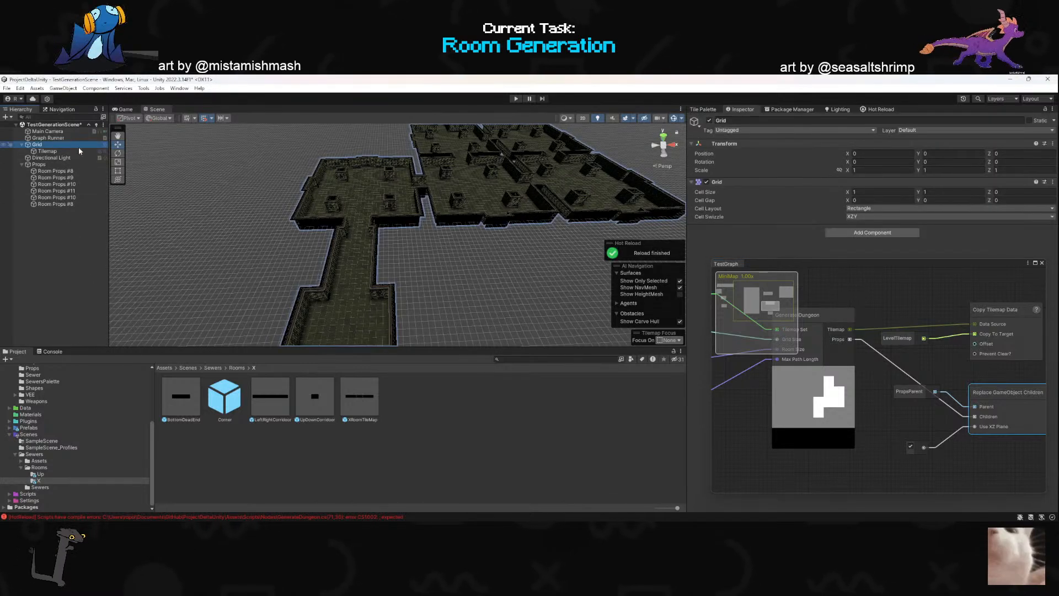
drag(774, 270, 763, 410)
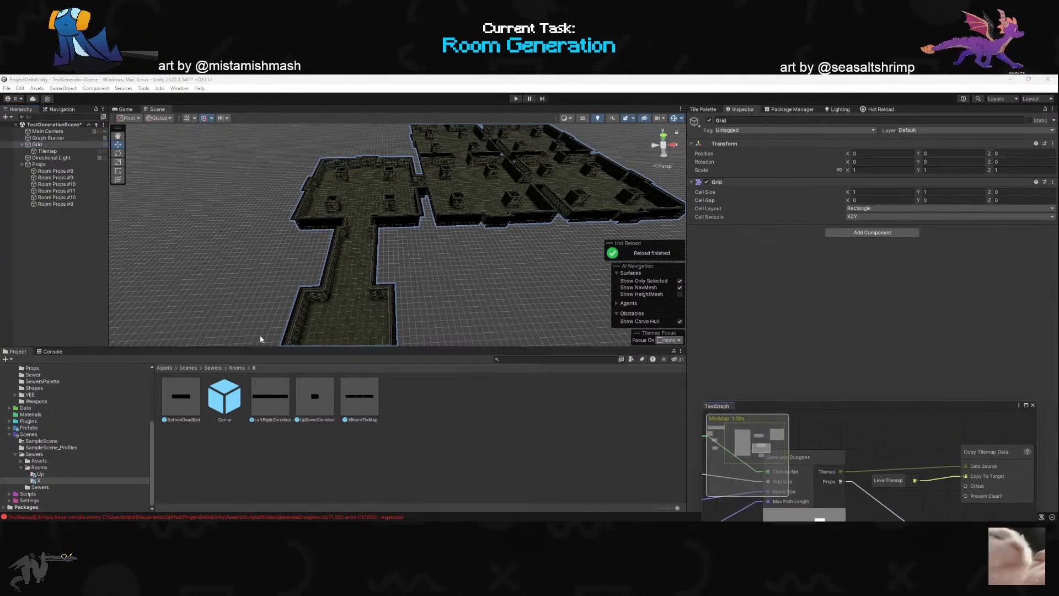
key(alt+Tab)
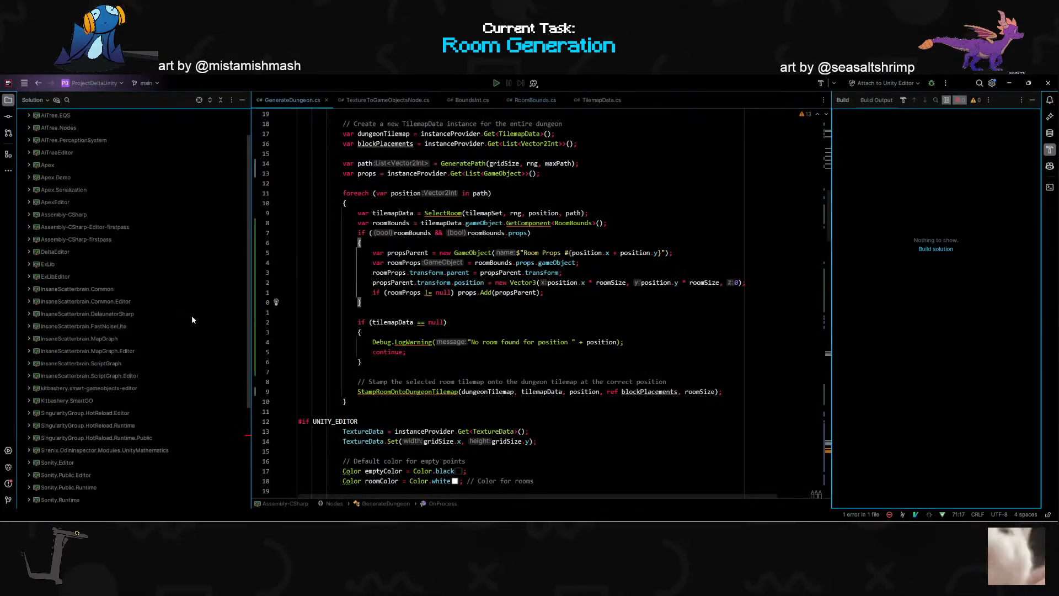
click(577, 263)
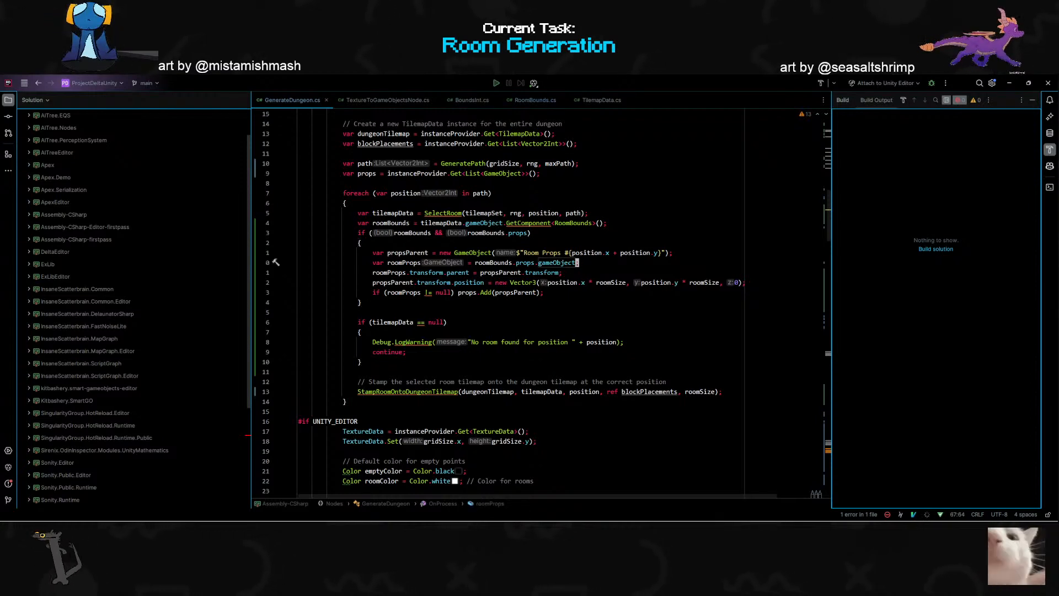
- Switch to Unity, bring TestGraph fully back into view and select the PropsParent node connected to Replace GameObject Children
key(alt+Tab)
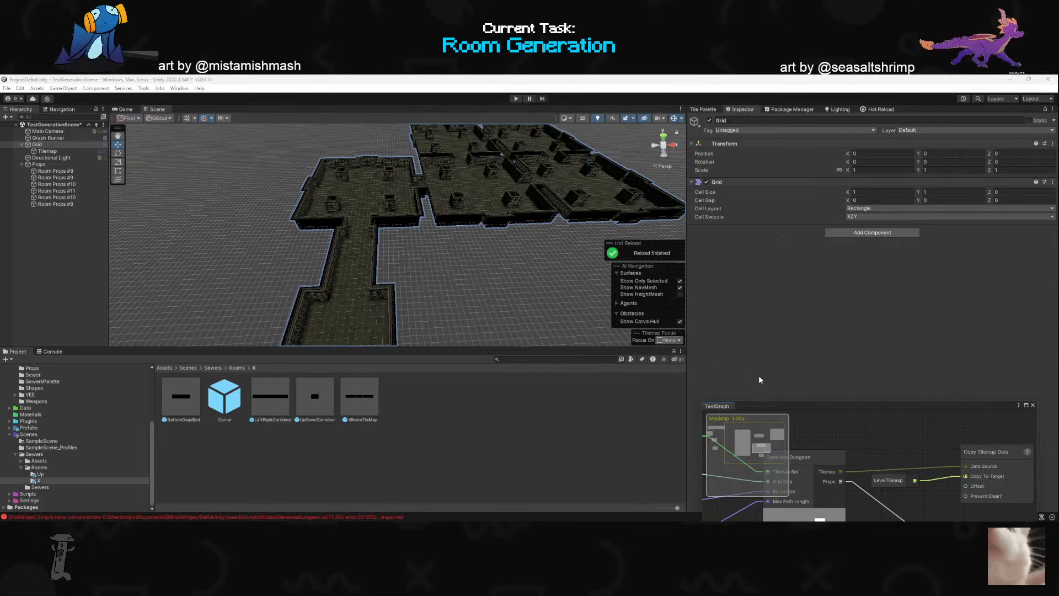
drag(795, 406, 812, 228)
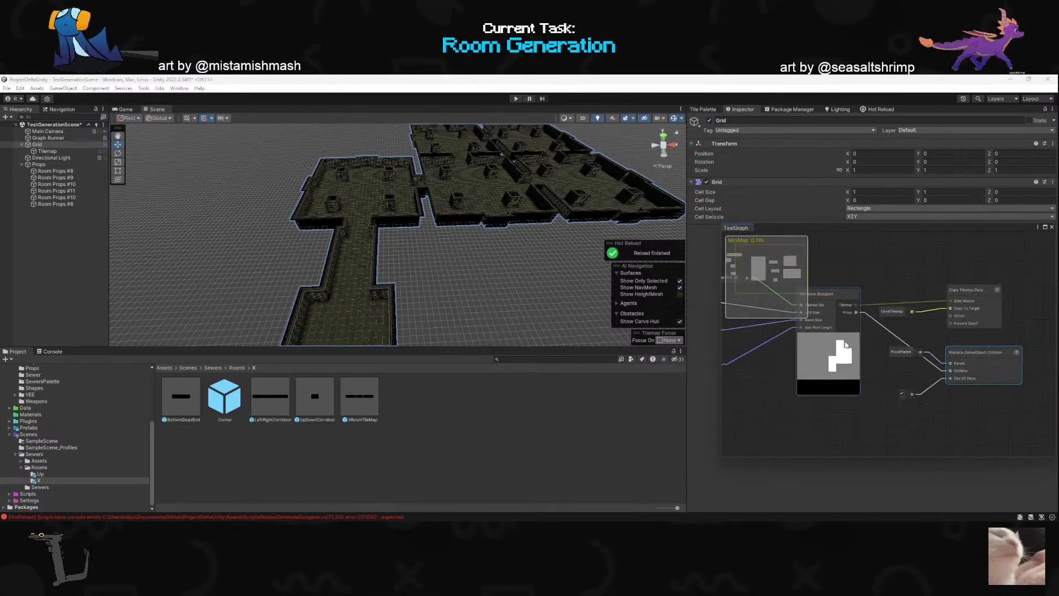
scroll(826, 322, up, 3)
scroll(870, 310, down, 4)
click(941, 339)
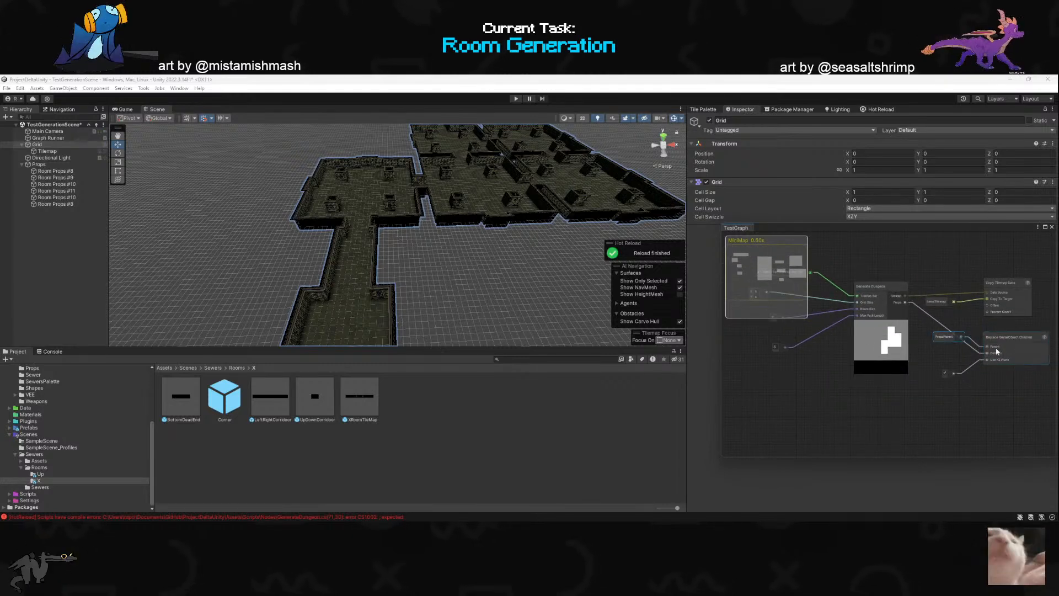
- Switch to Rider and open the ReplaceGameObjectChildrenNode source through a search for replacegameo
key(alt+Tab)
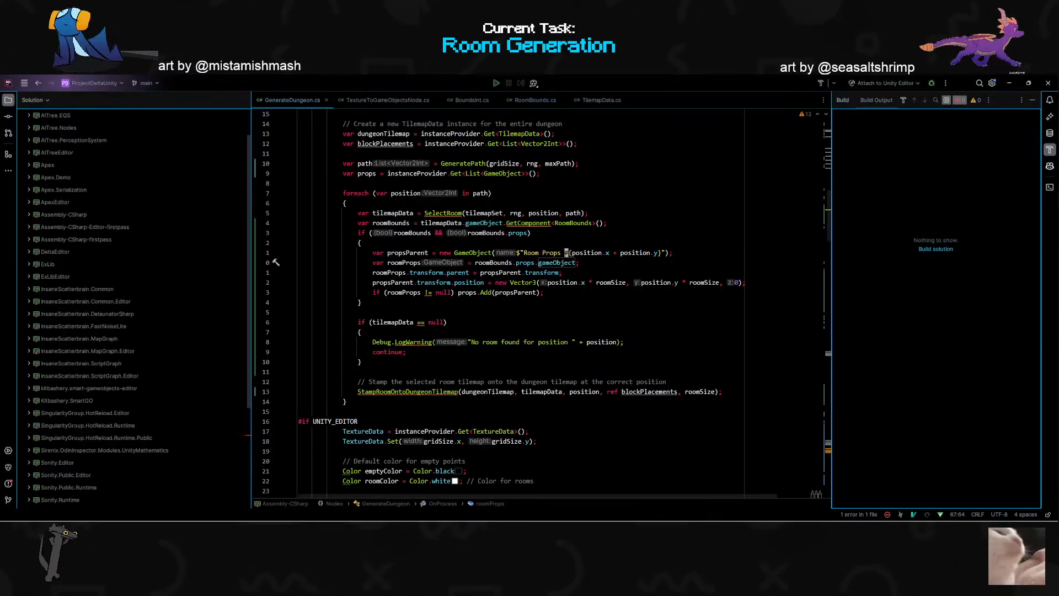
click(512, 213)
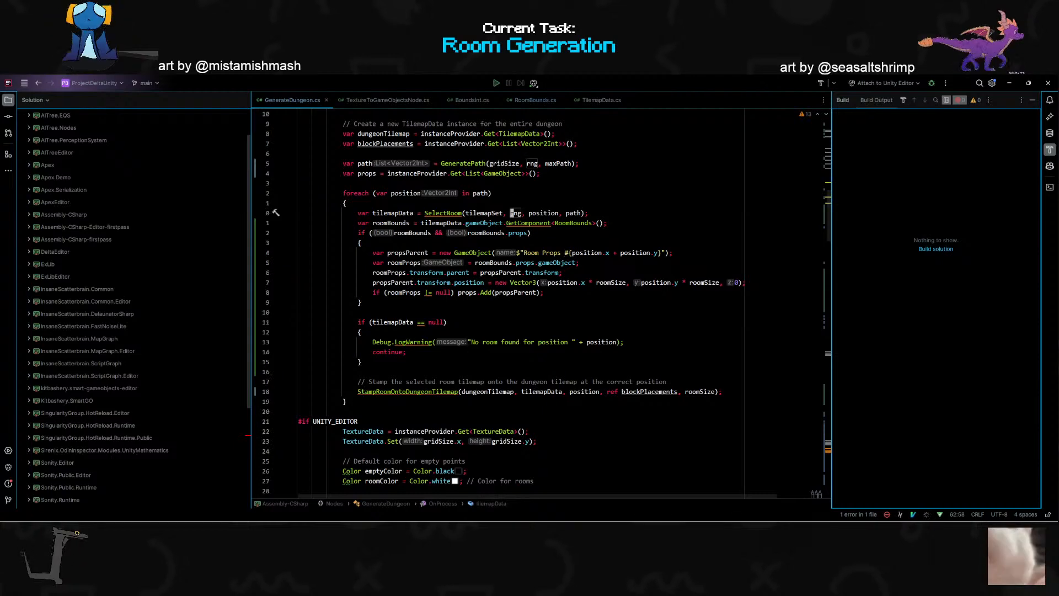
key(ctrl+t)
text(replacegameo)
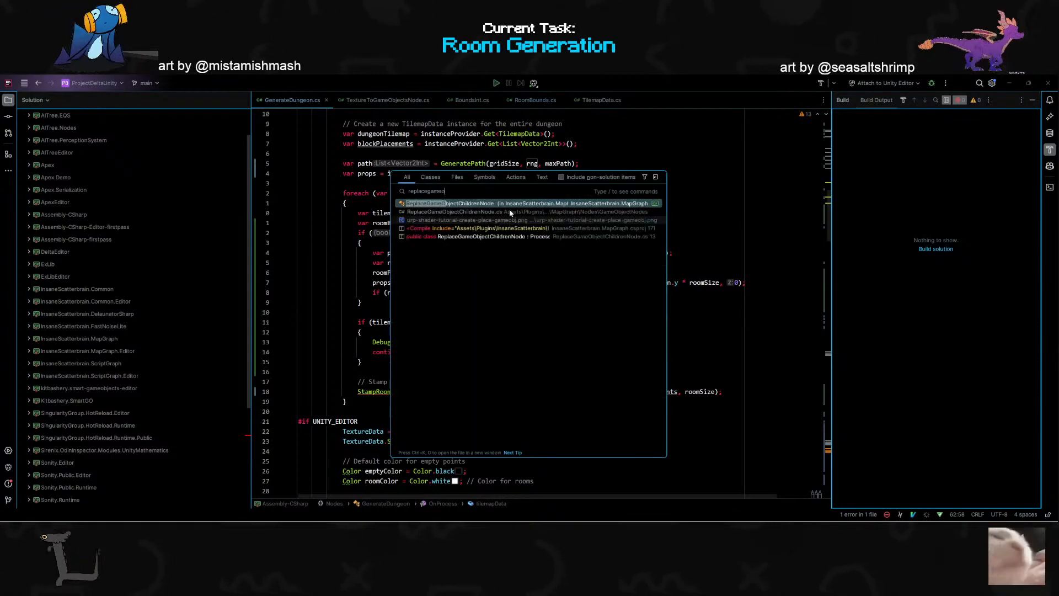
key(Return)
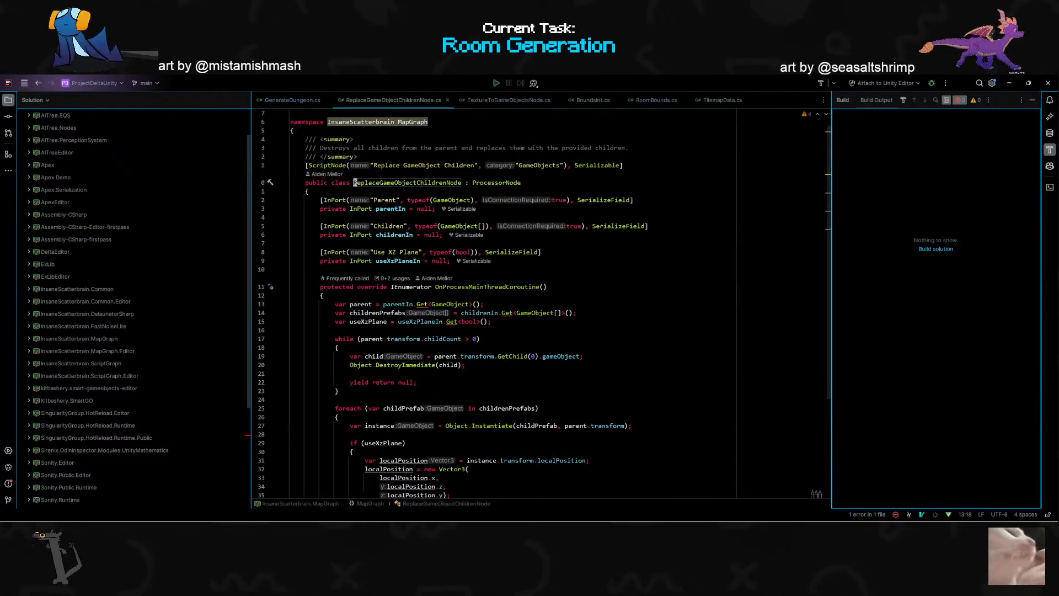
- Copy the Parent InPort attribute with its parentIn field and return to GenerateDungeon.cs
click(395, 200)
key(shift+v)
key(j)
key(y)
click(303, 103)
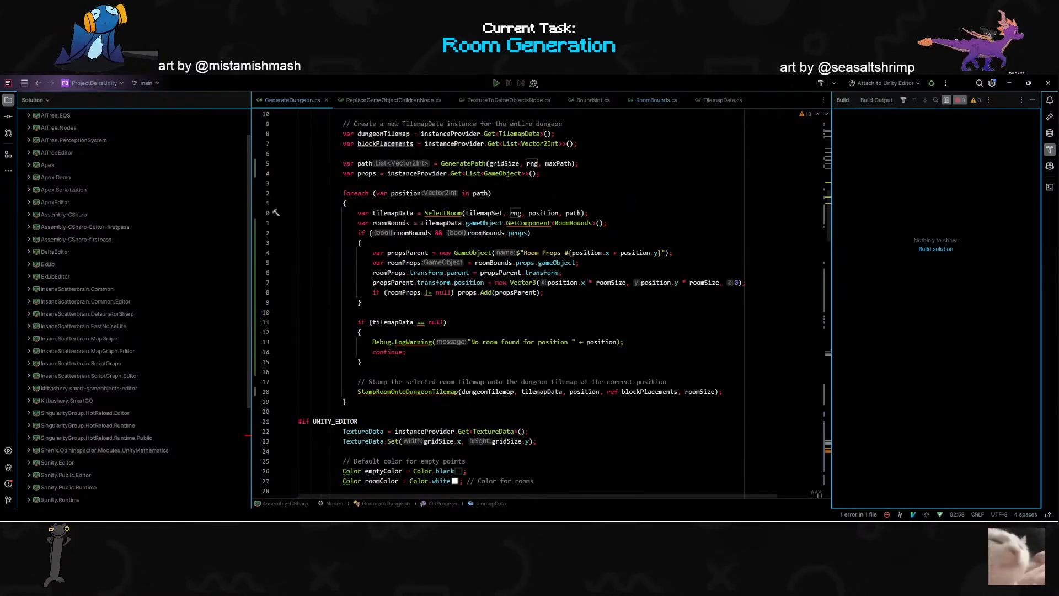
- Paste the Parent InPort declaration between the roomSizeIn and maxPathLengthIn ports of GenerateDungeon
key(z)
key(z)
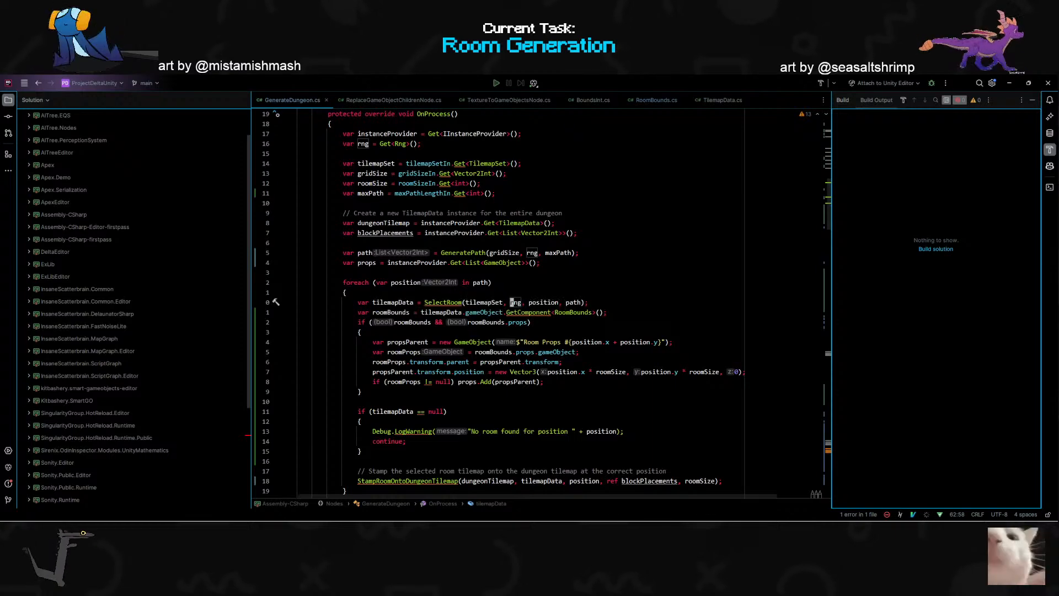
scroll(540, 304, up, 6)
scroll(344, 338, up, 4)
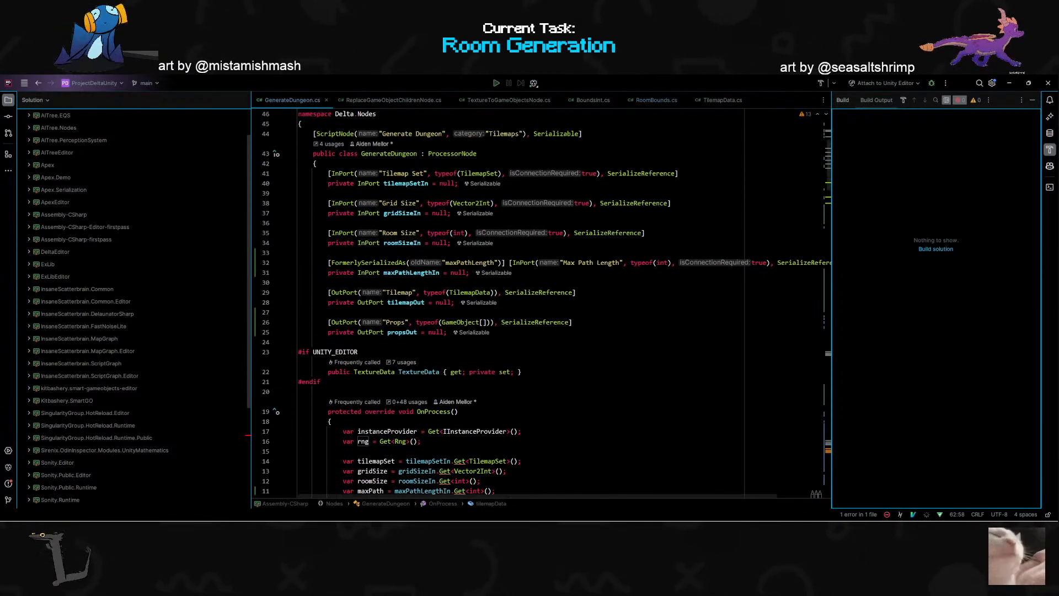
key(3)
key(4)
key(k)
key(o)
key(Escape)
key(p)
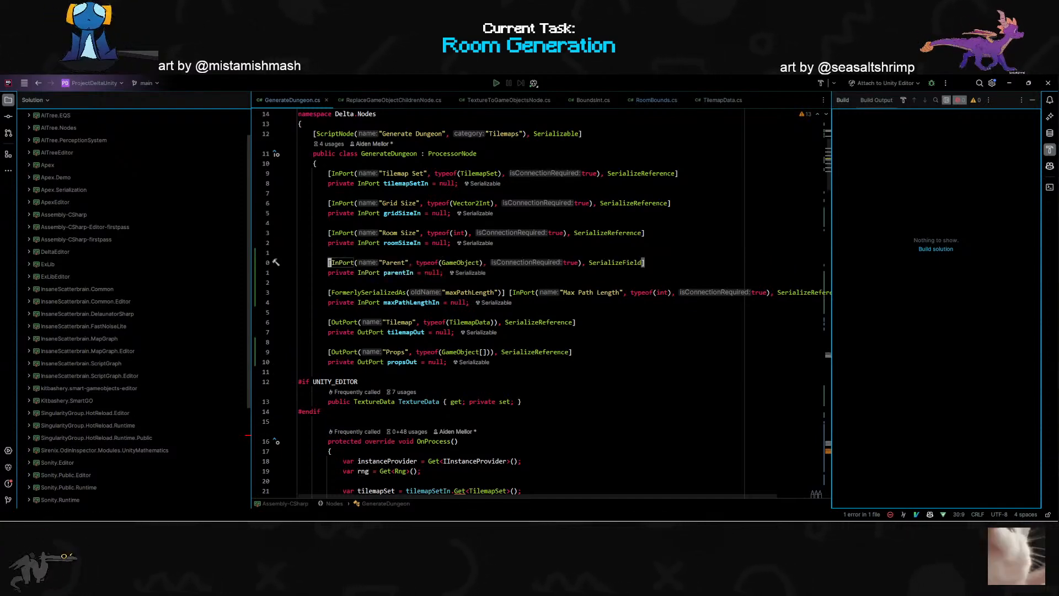
- Delete the Props OutPort attribute and its propsOut field from GenerateDungeon
scroll(396, 302, down, 2)
click(396, 302)
key(shift+v)
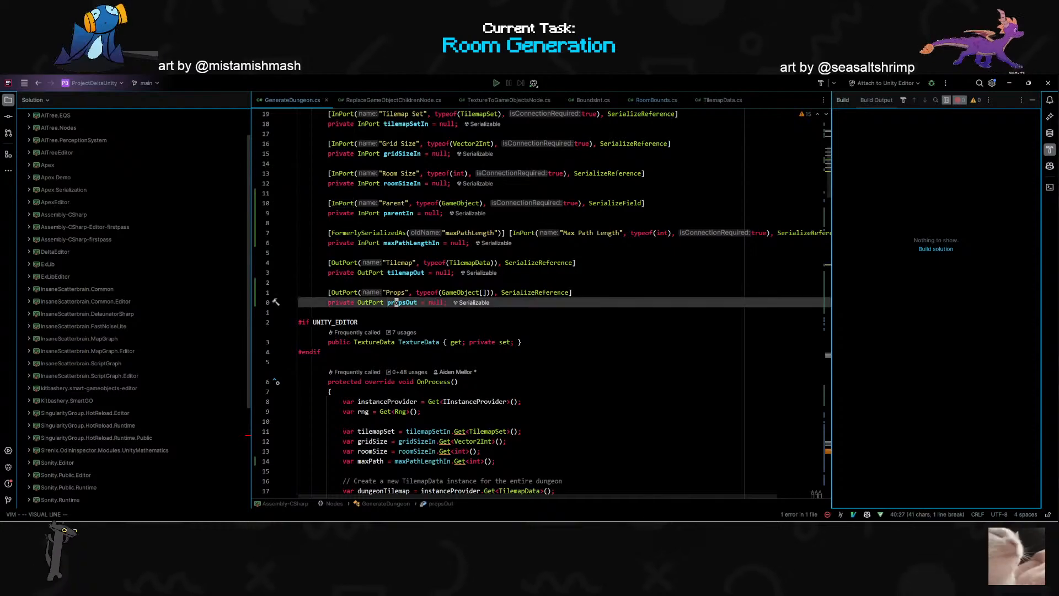
key(k)
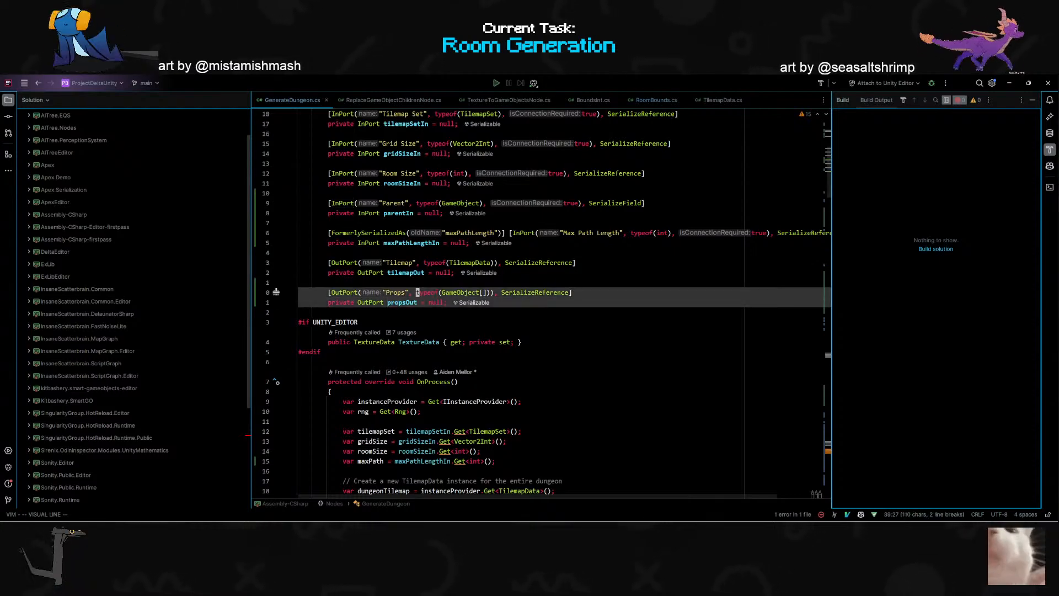
key(d)
- Delete the propsOut.Set(() => props.ToArray()) line at the end of OnProcess
scroll(439, 365, down, 15)
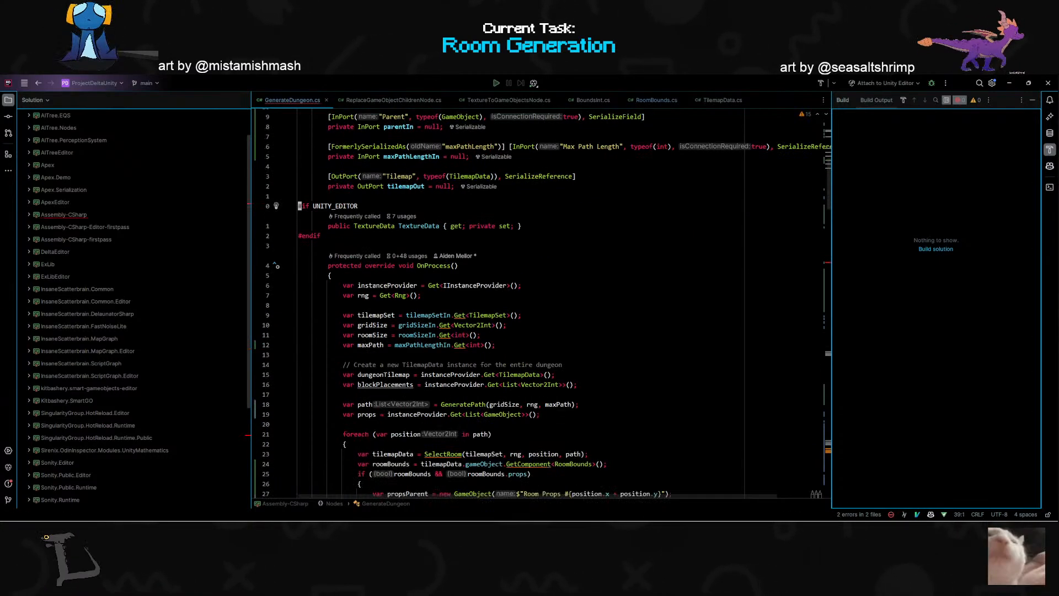
scroll(439, 366, up, 1)
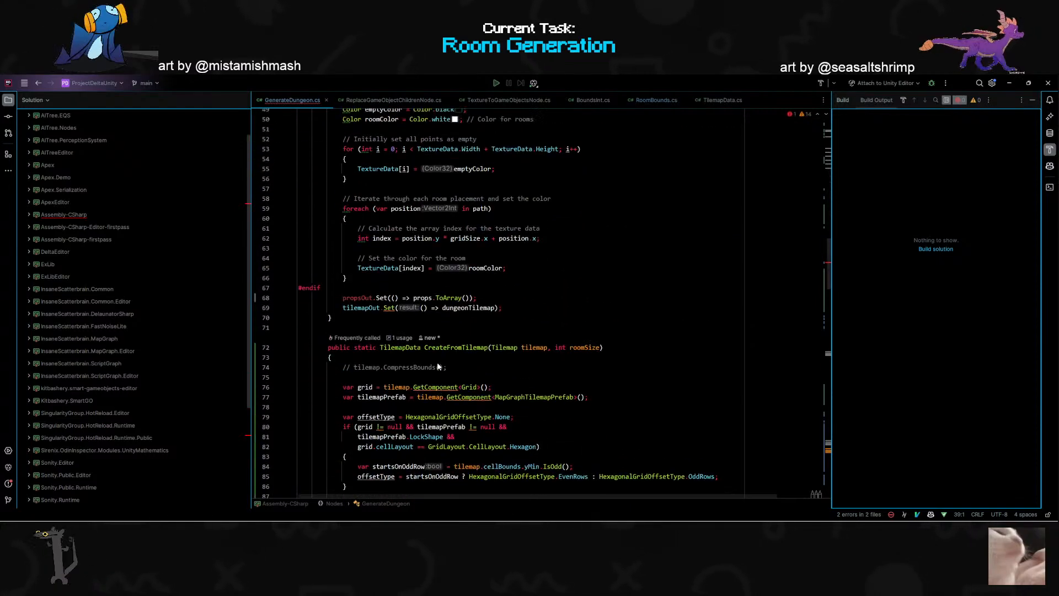
click(396, 302)
key(d)
key(d)
- Add var parent = parentIn.Get<GameObject>(); below the maxPath assignment in OnProcess
scroll(389, 362, up, 7)
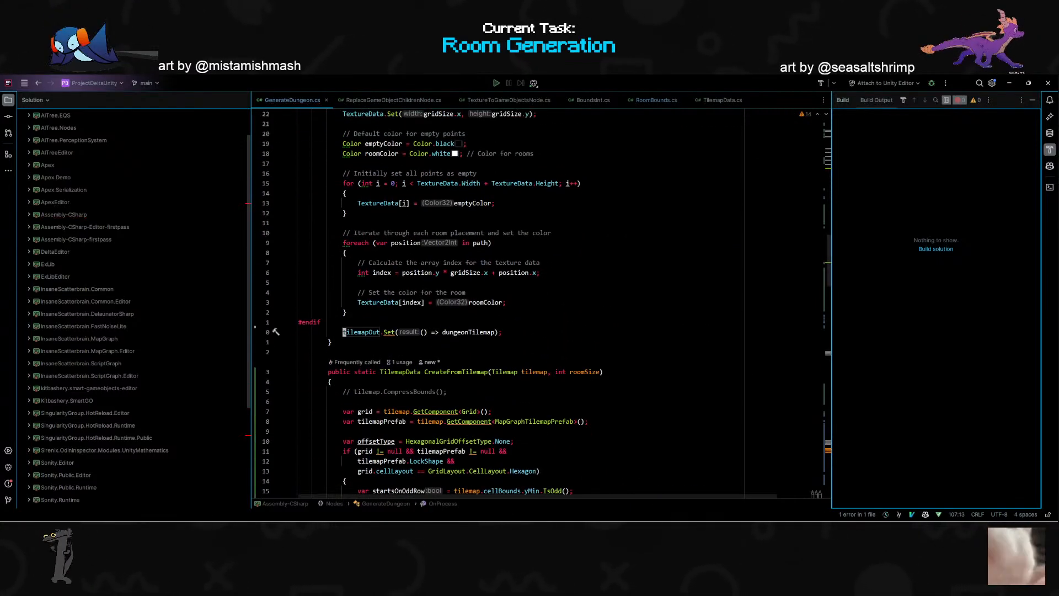
scroll(493, 312, up, 12)
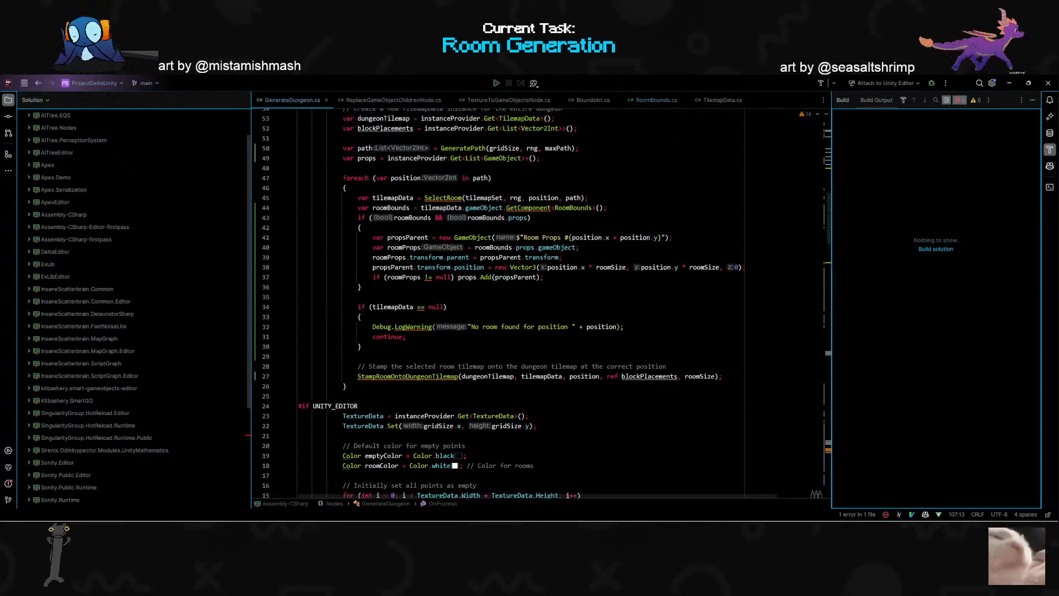
click(494, 312)
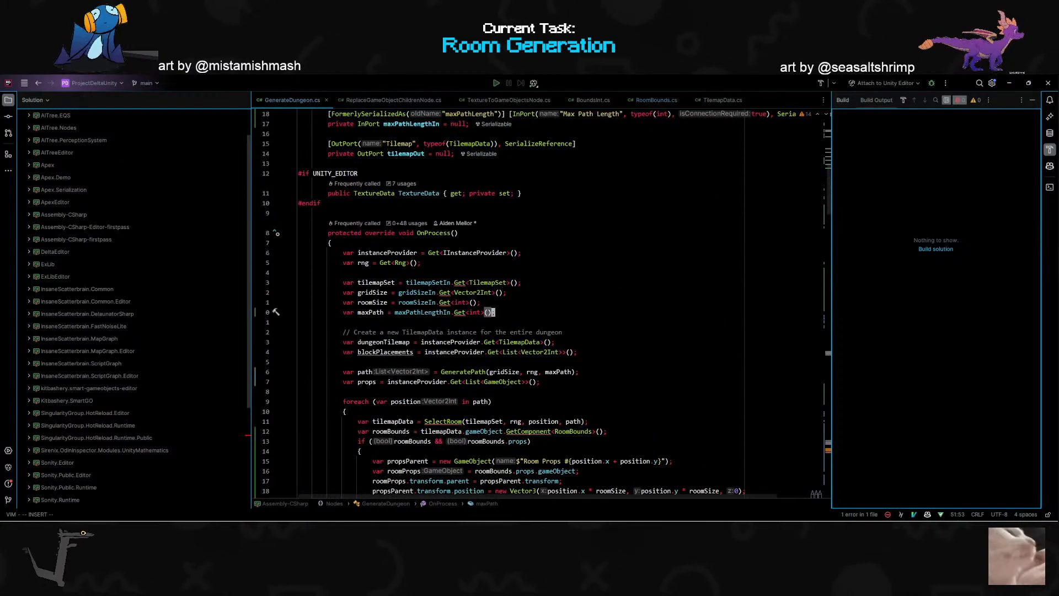
text(ovar)
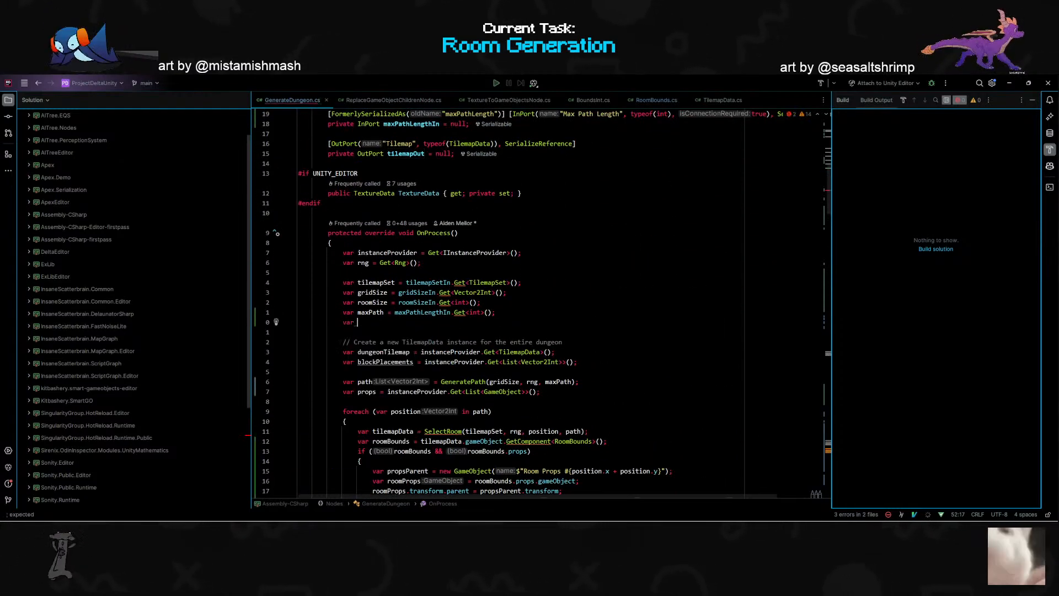
key(Tab)
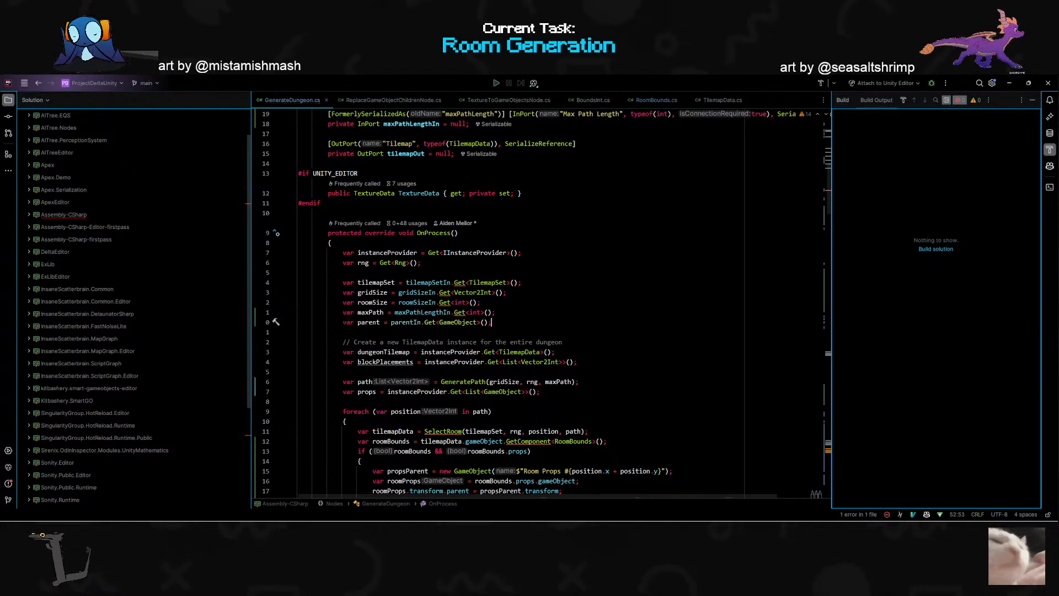
- Delete the line in the room foreach loop that creates the propsParent GameObject
scroll(541, 304, down, 4)
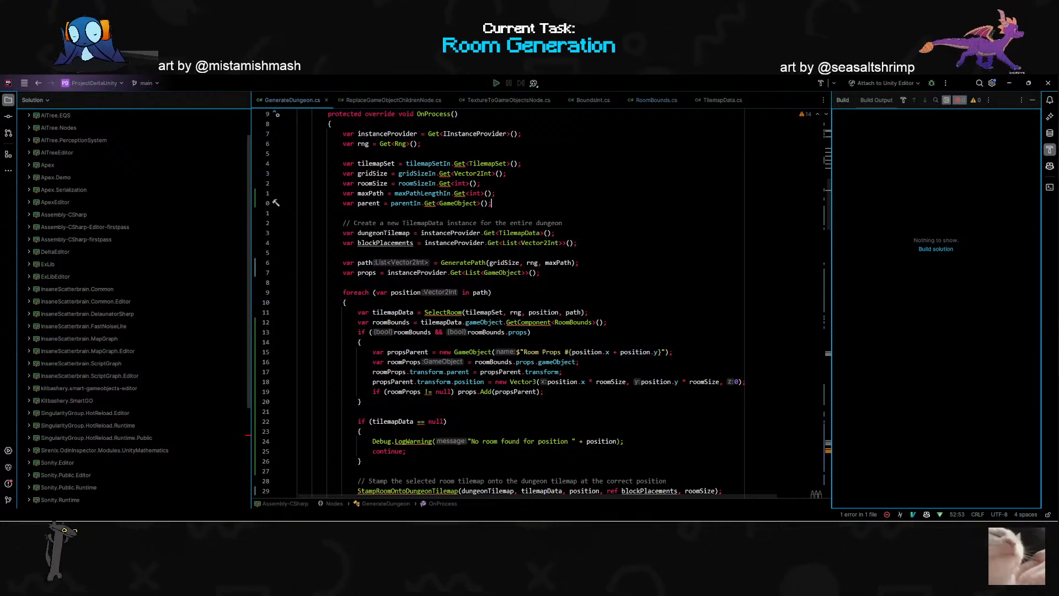
click(674, 352)
key(Escape)
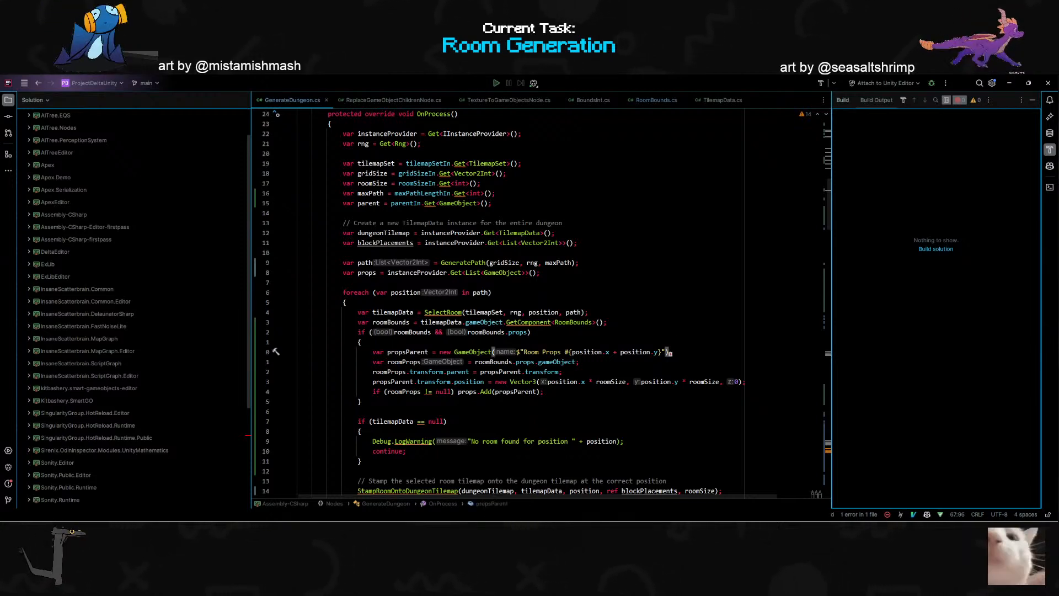
key(d)
key(d)
- Shorten the roomProps assignment to roomBounds.props by removing the trailing .gameObject
key(j)
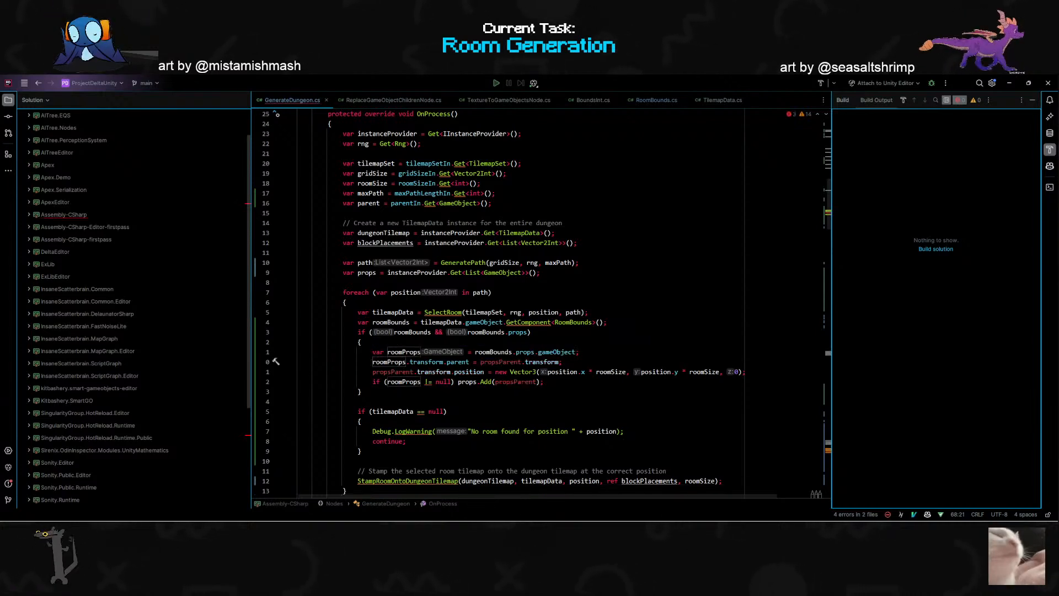
key(w)
key(w)
key(w)
key(w)
key(w)
key(w)
key(w)
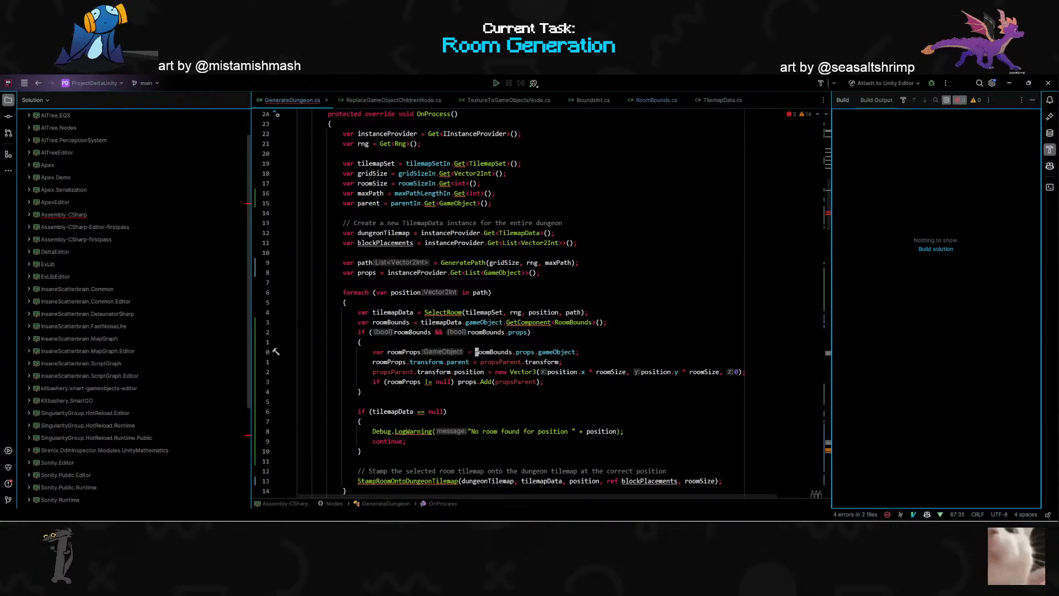
key(h)
key(D)
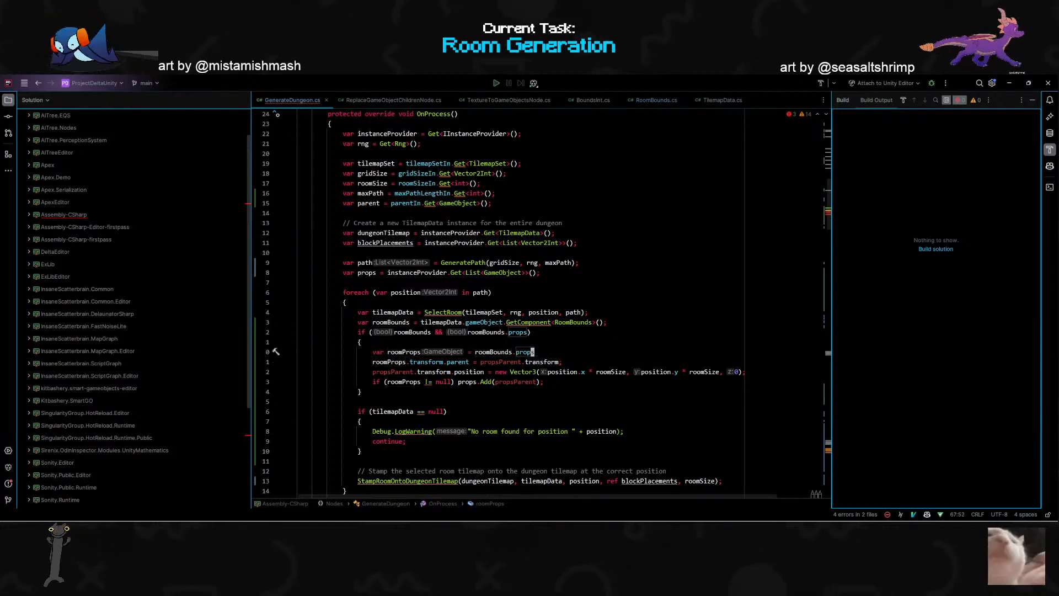
- Set roomProps.transform.parent to parent.transform instead of the propsParent transform
key(Escape)
key(j)
key(0)
key(w)
key(w)
key(w)
key(w)
key(w)
key(w)
key(w)
key(shift+d)
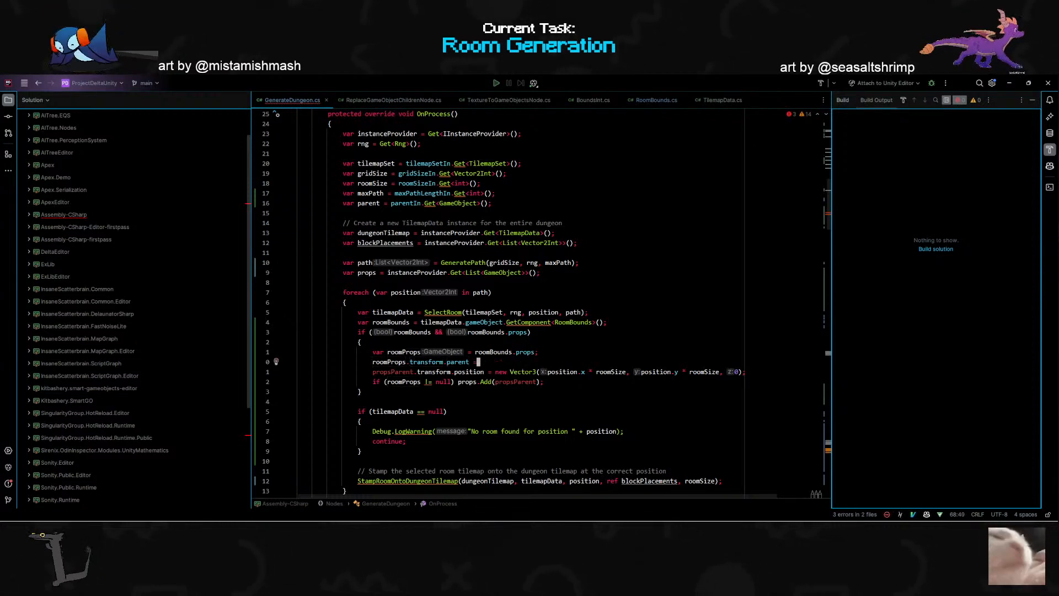
text(parent)
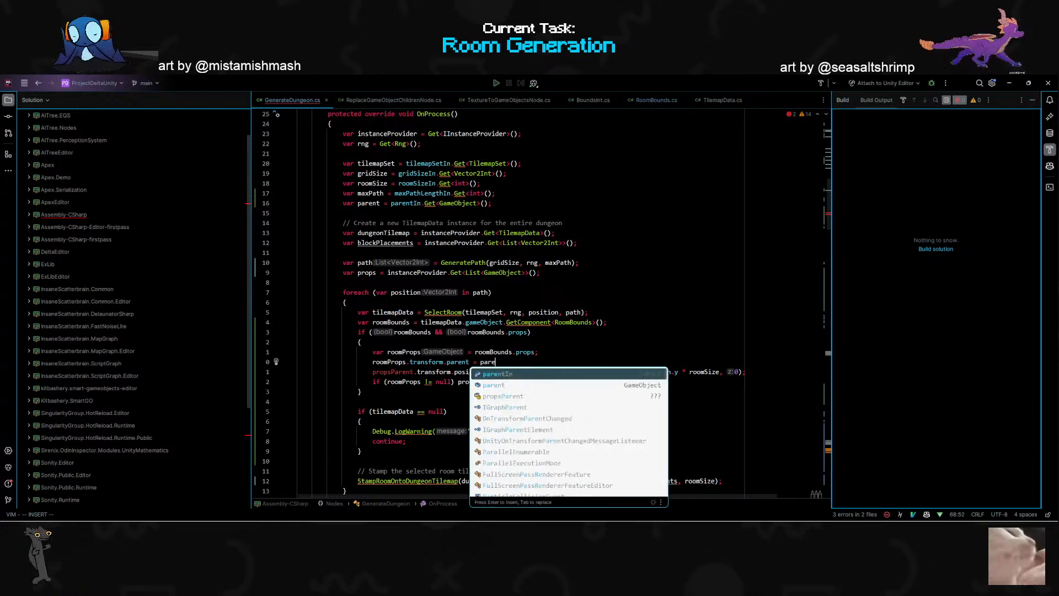
key(Return)
text(;)
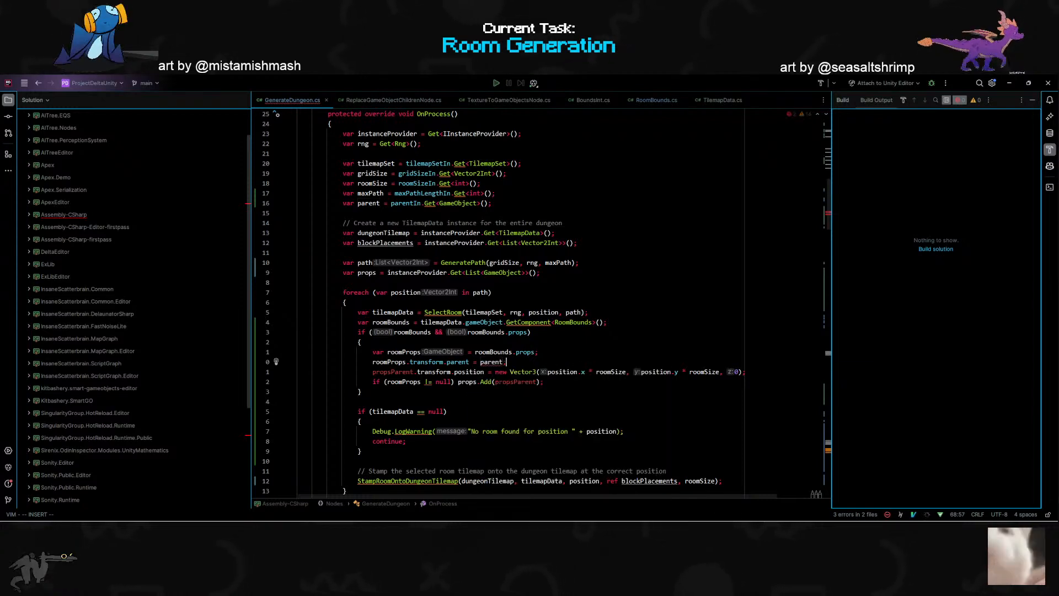
key(Left)
text(.transform)
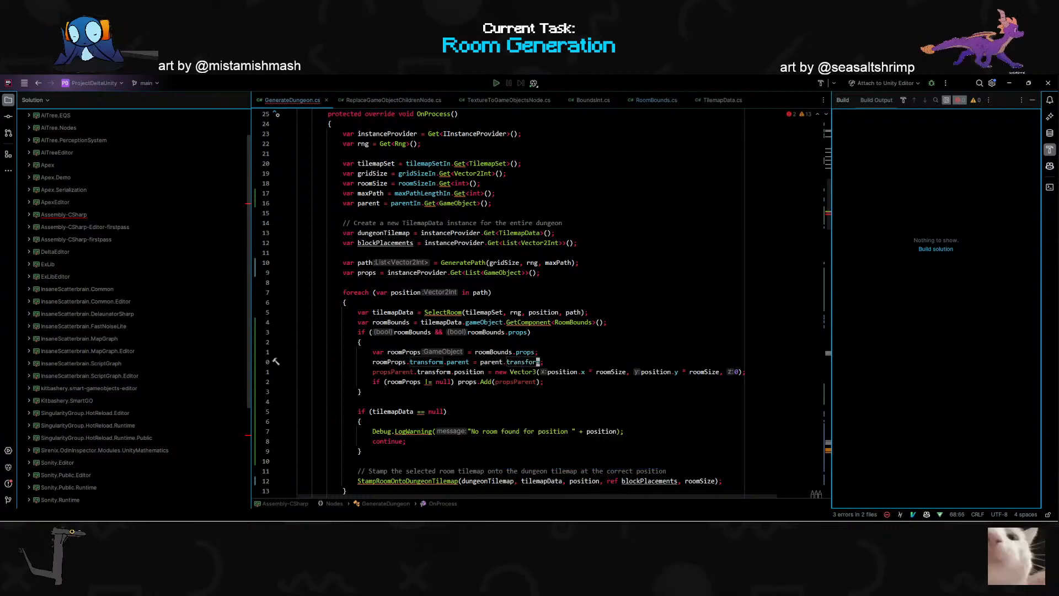
- Replace propsParent with roomProps in the transform.position assignment
click(408, 372)
double_click(408, 372)
text(roomProps)
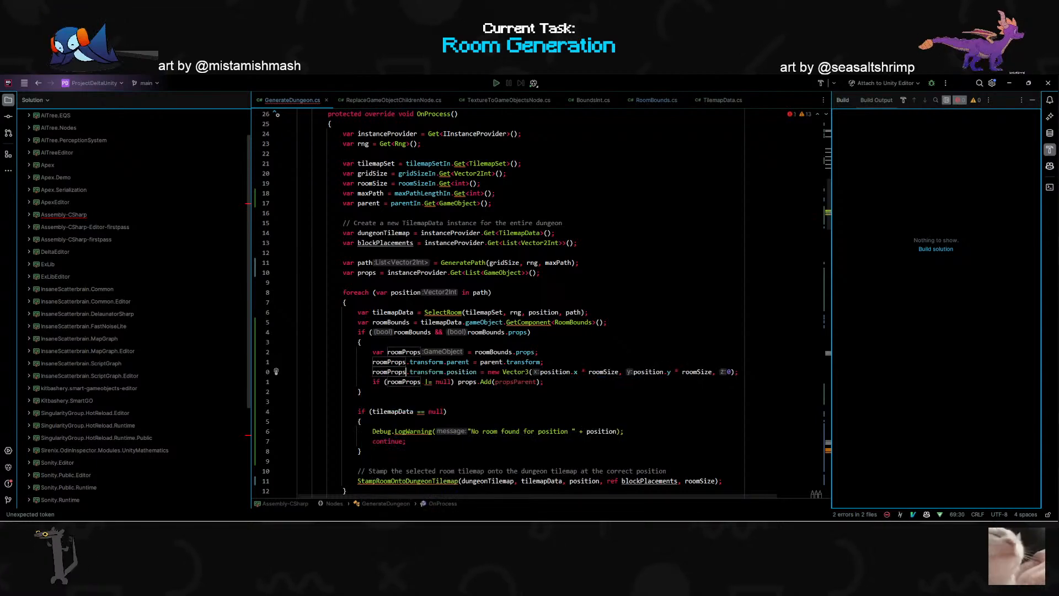
- Replace the propsParent argument of props.Add with roomProps
key(Escape)
key(j)
key(shift)
key(shift)
key(Escape)
key(shift+4)
key(h)
key(h)
key(h)
text(ciwroo)
key(Return)
key(Escape)
key(k)
key(j)
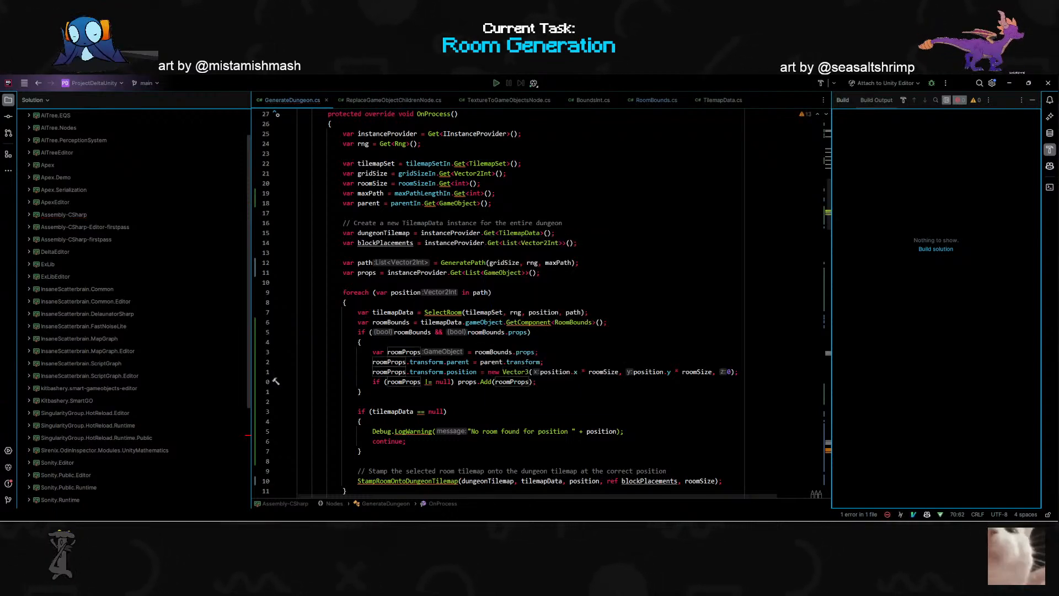
- Delete the line with the roomProps null check and props.Add call from the room loop
key(c)
key(c)
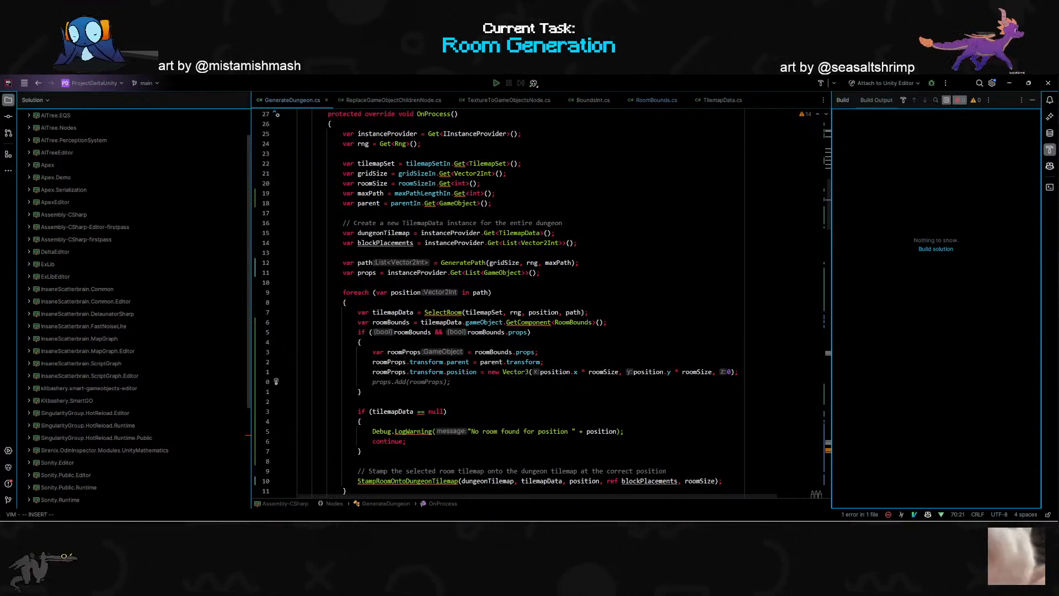
key(Escape)
key(d)
key(d)
- Wrap roomBounds.props in Object.Instantiate() in the roomProps assignment
key(k)
key(k)
key(k)
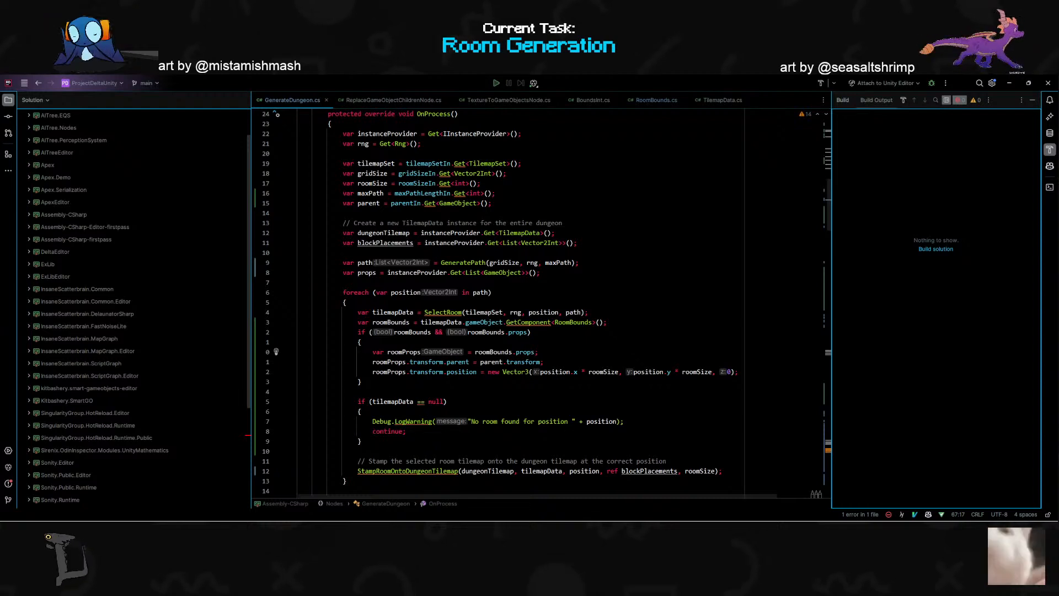
key(w)
key(w)
key(w)
key(w)
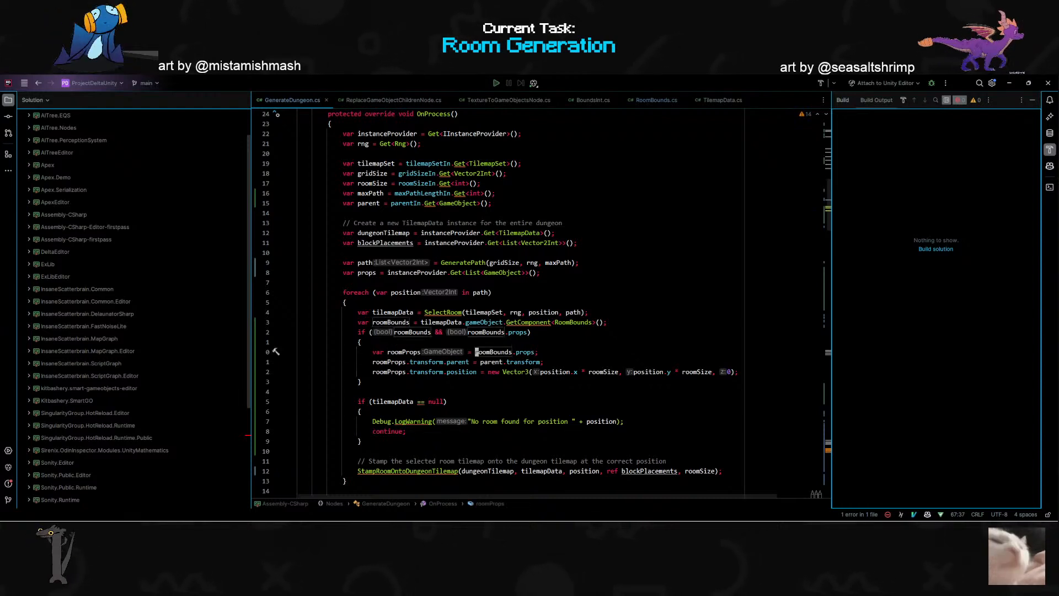
key(shift+a)
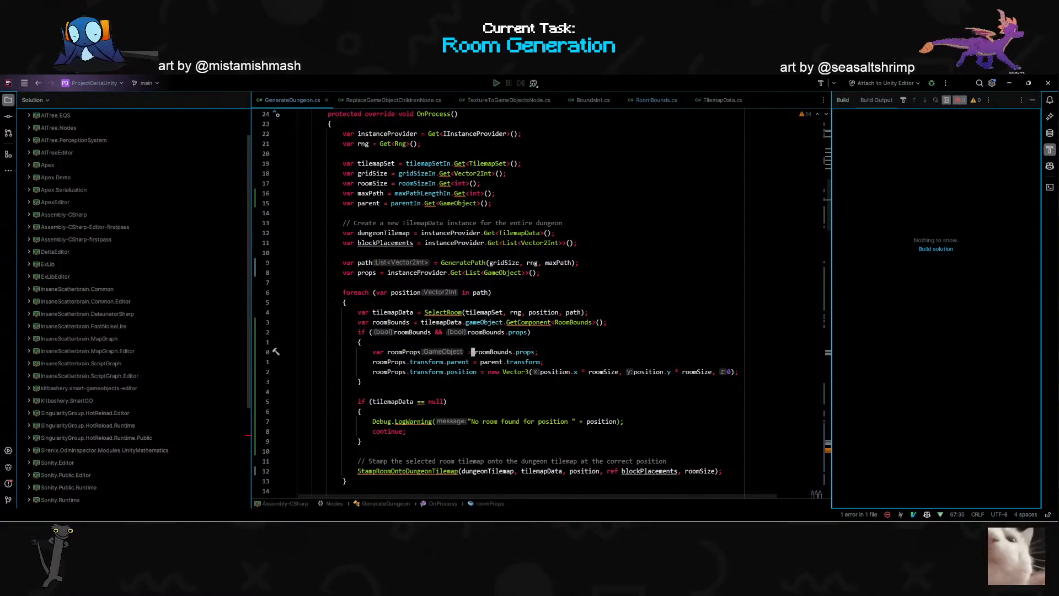
key(Escape)
key(b)
key(b)
key(b)
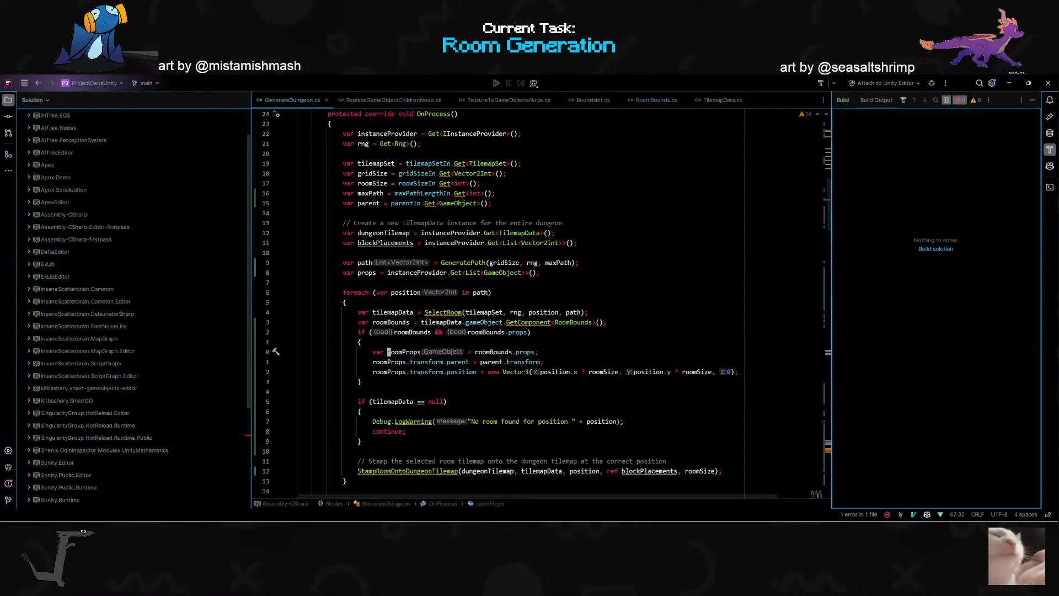
key(shift+i)
key(Escape)
key(w)
key(w)
key(w)
text(iInstant)
key(BackSpace)
key(BackSpace)
key(BackSpace)
key(BackSpace)
key(BackSpace)
key(BackSpace)
key(BackSpace)
text(Object.in)
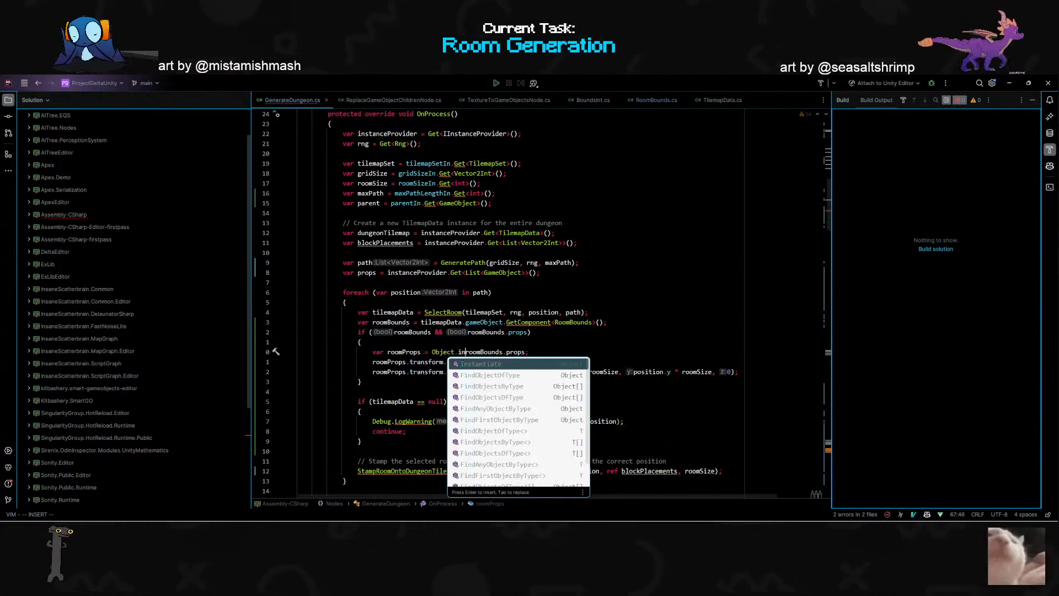
key(Return)
key(Escape)
key(shift+5)
key(j)
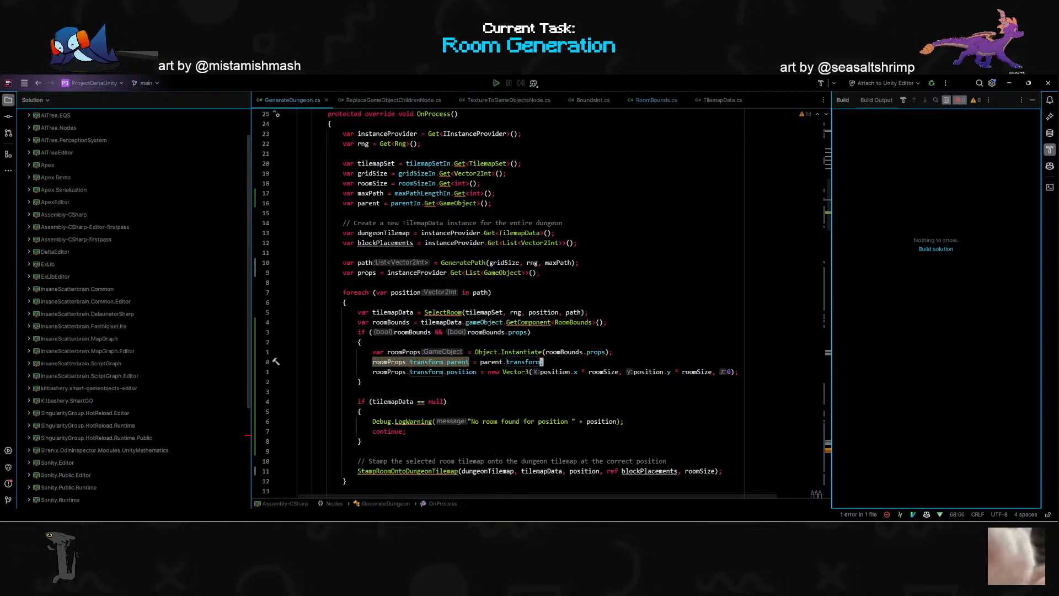
- Apply the quick fix that merges the parent assignment into Object.Instantiate as parent.transform with worldPositionStays true
key(j)
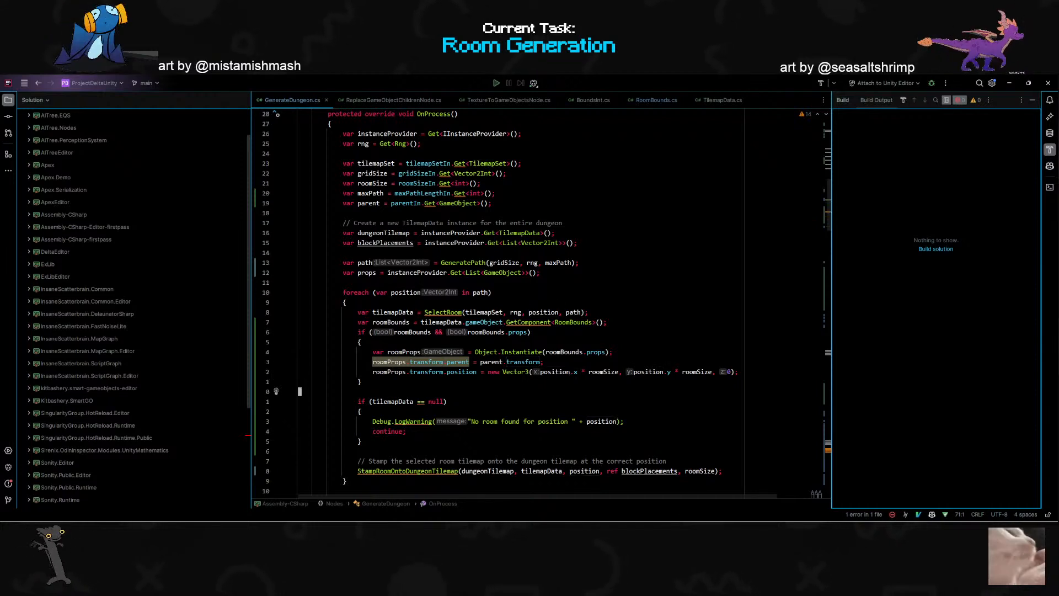
key(k)
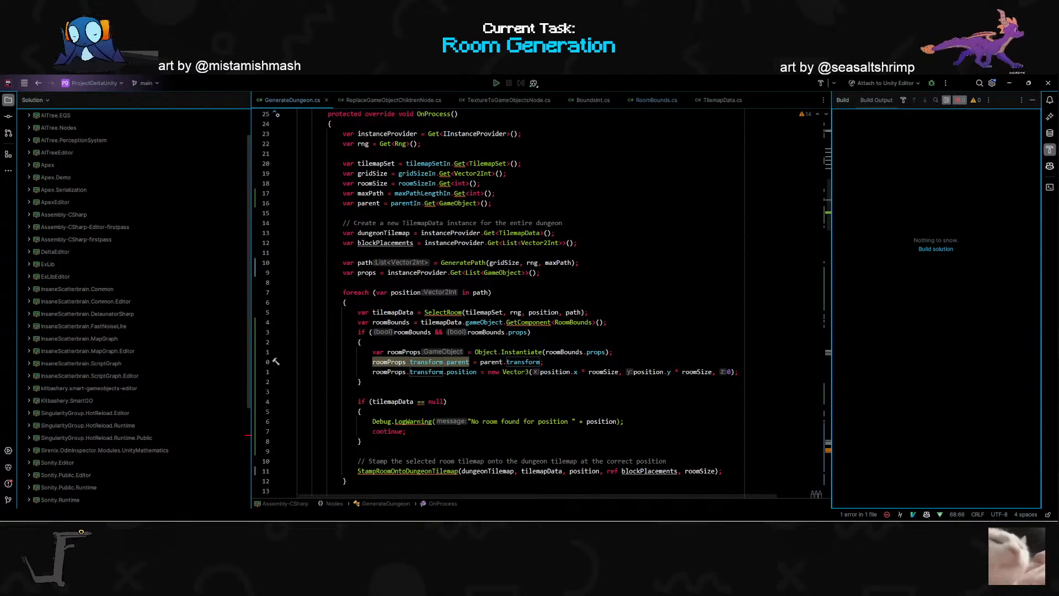
key(asciicircum)
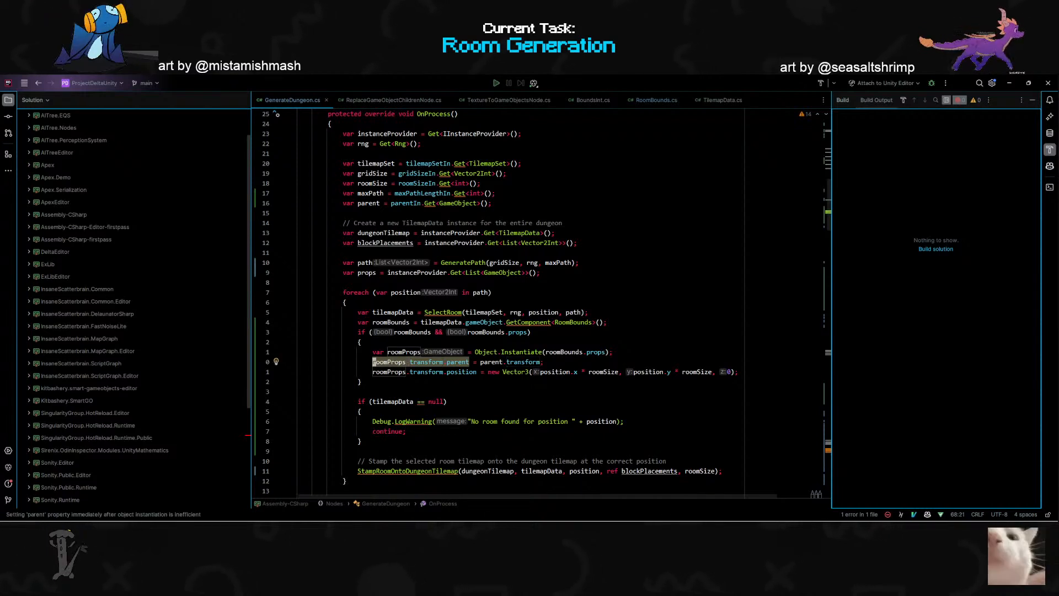
key(alt+Return)
key(Return)
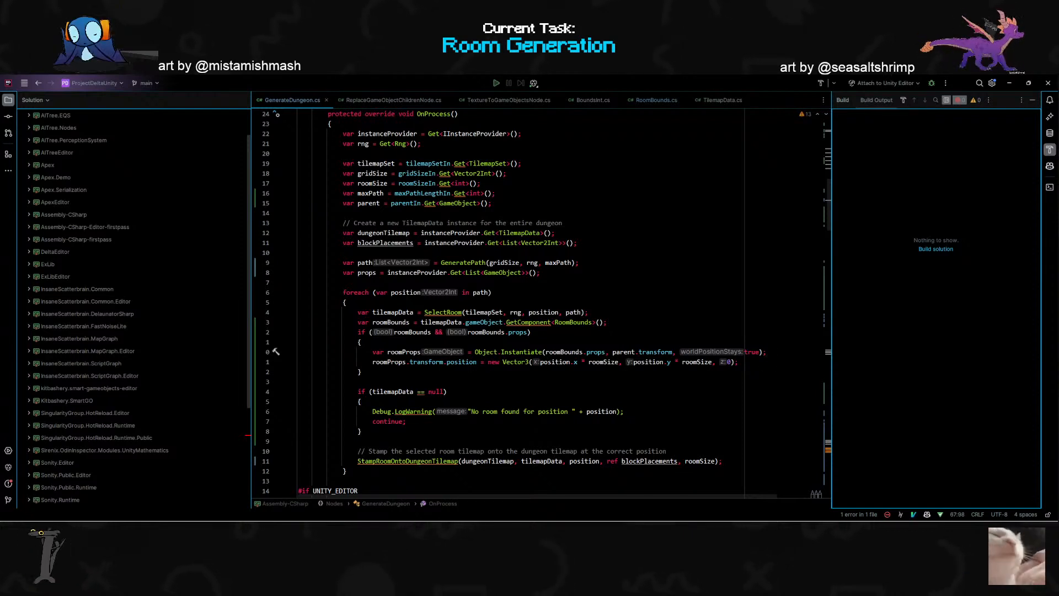
key(j)
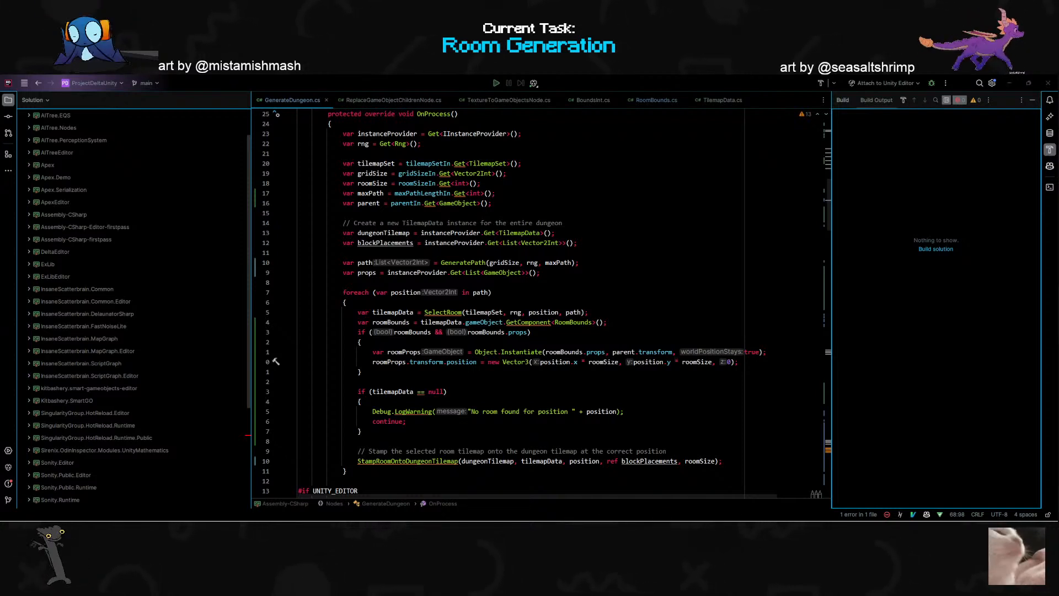
key(alt+Tab)
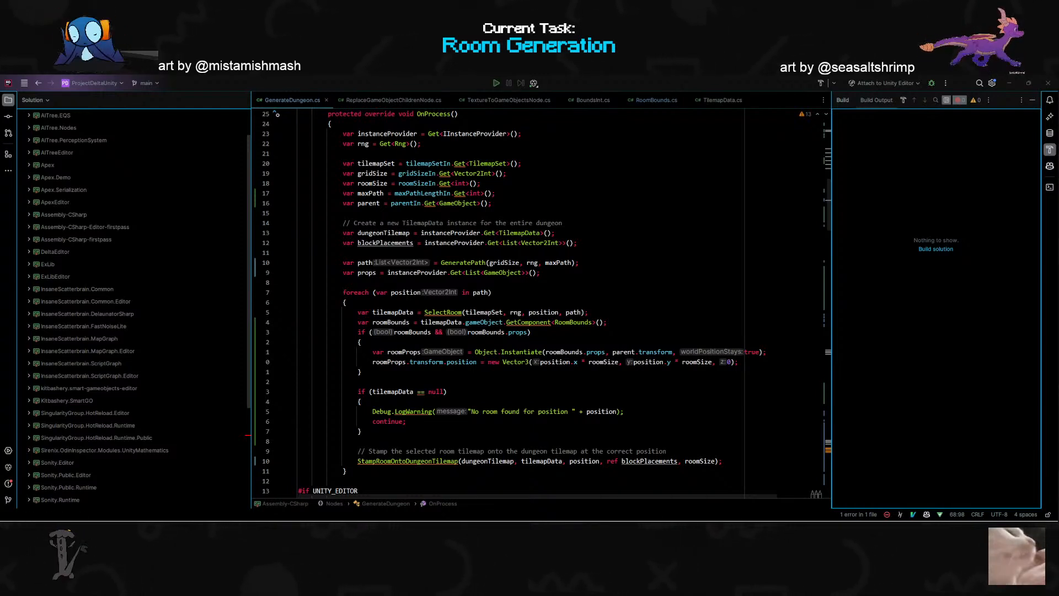
click(491, 352)
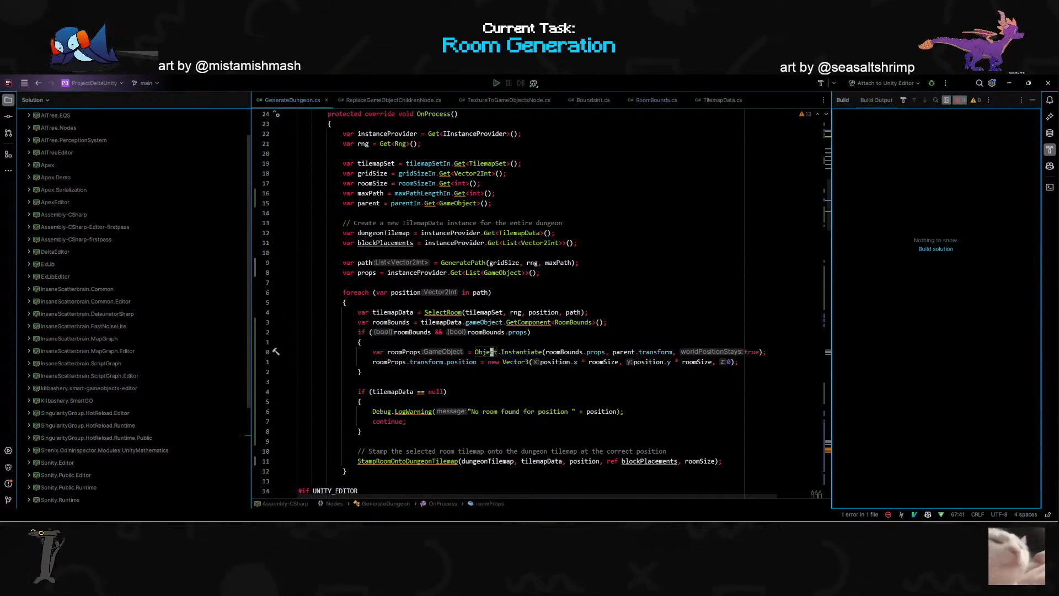
mouse_move(427, 363)
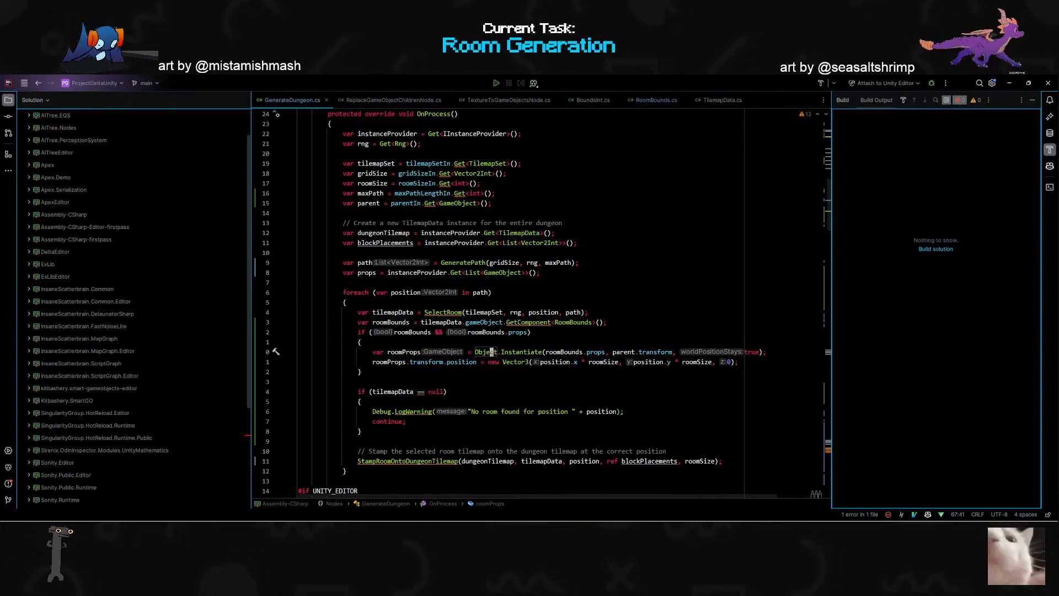
- Below the props declaration, add the comment "// clear everything in parent" and a foreach loop calling Object.DestroyImmediate on each child's gameObject
click(415, 273)
key(End)
key(Return)
key(Return)
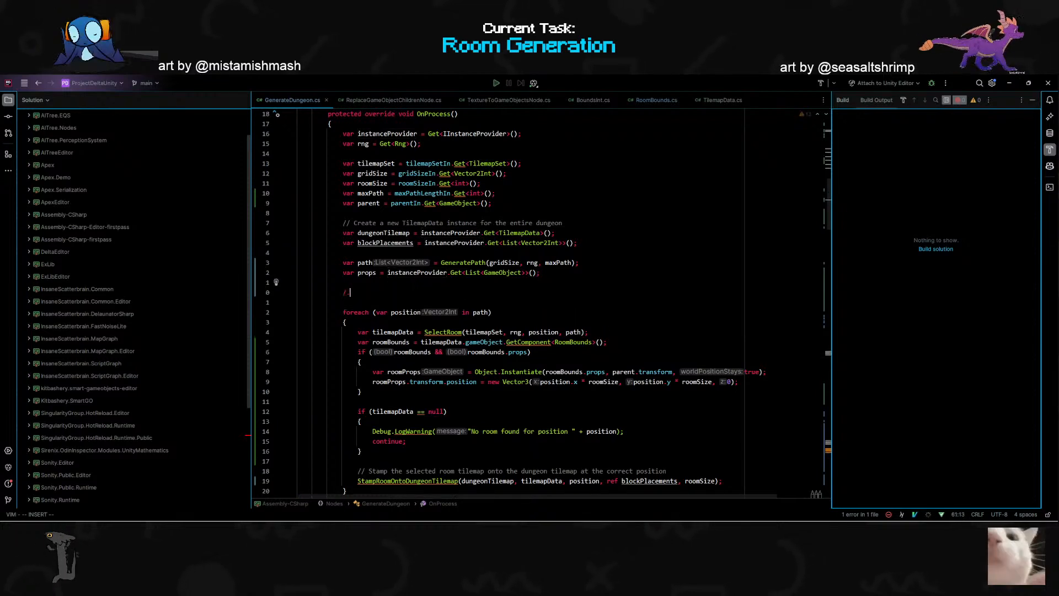
text(// clear)
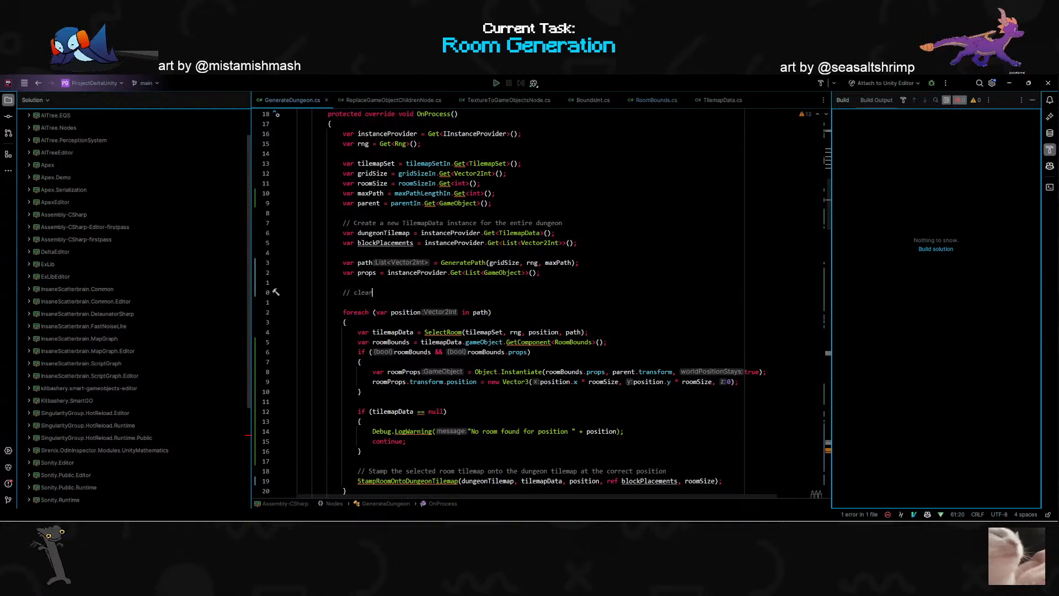
text( everything in pare)
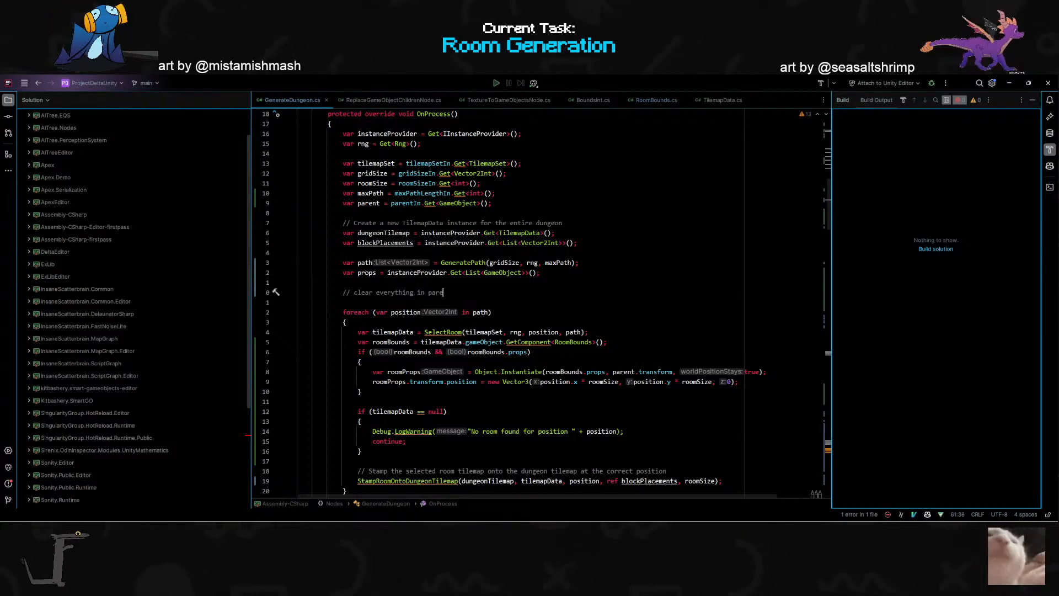
text(nt)
key(Return)
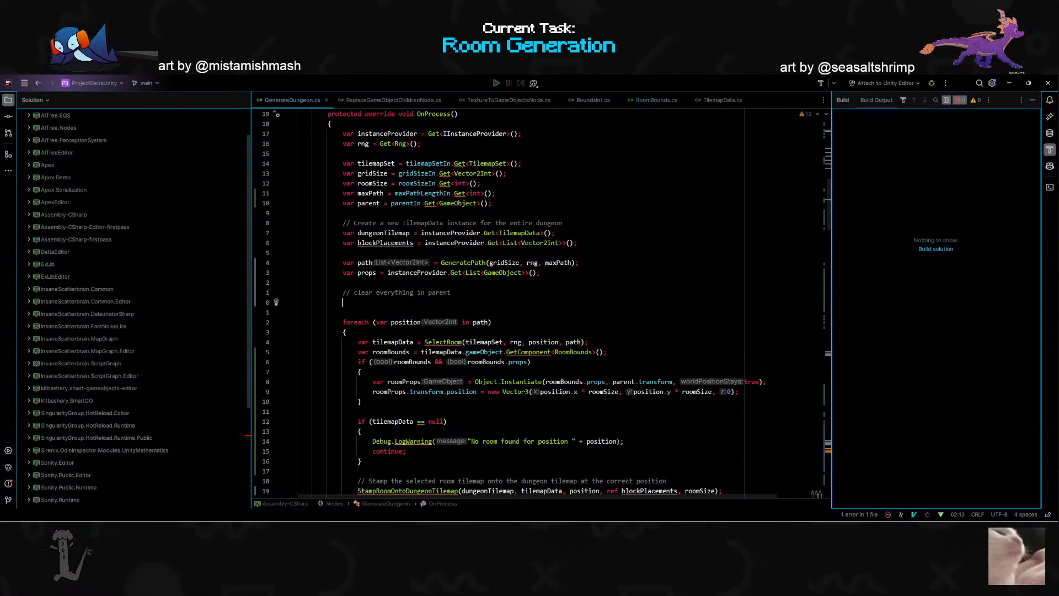
key(Tab)
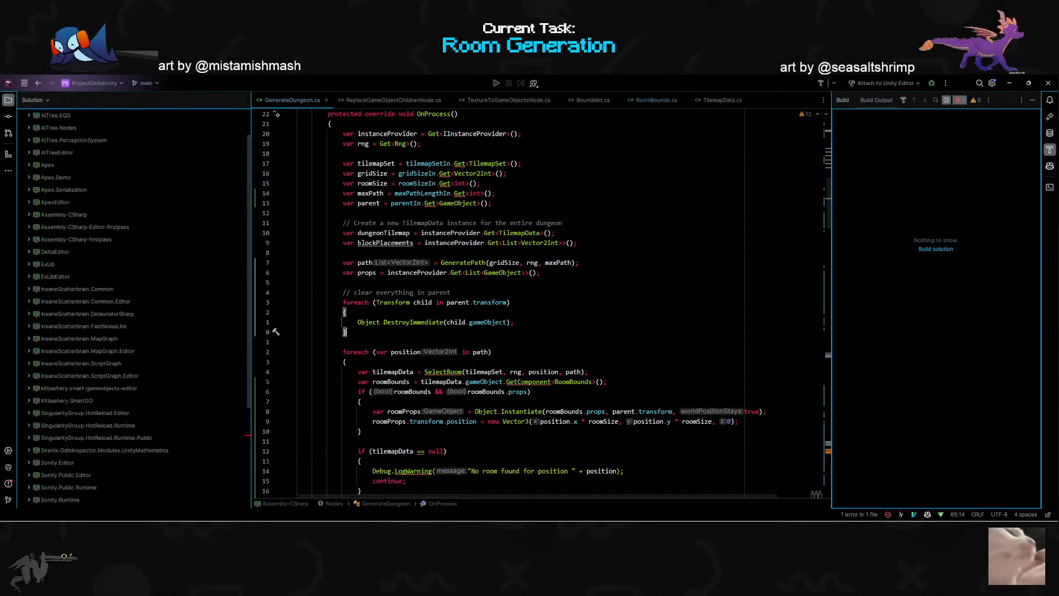
- Switch to Unity, bring the TestGraph window into view and clear the console messages
scroll(541, 304, down, 5)
key(super+Tab)
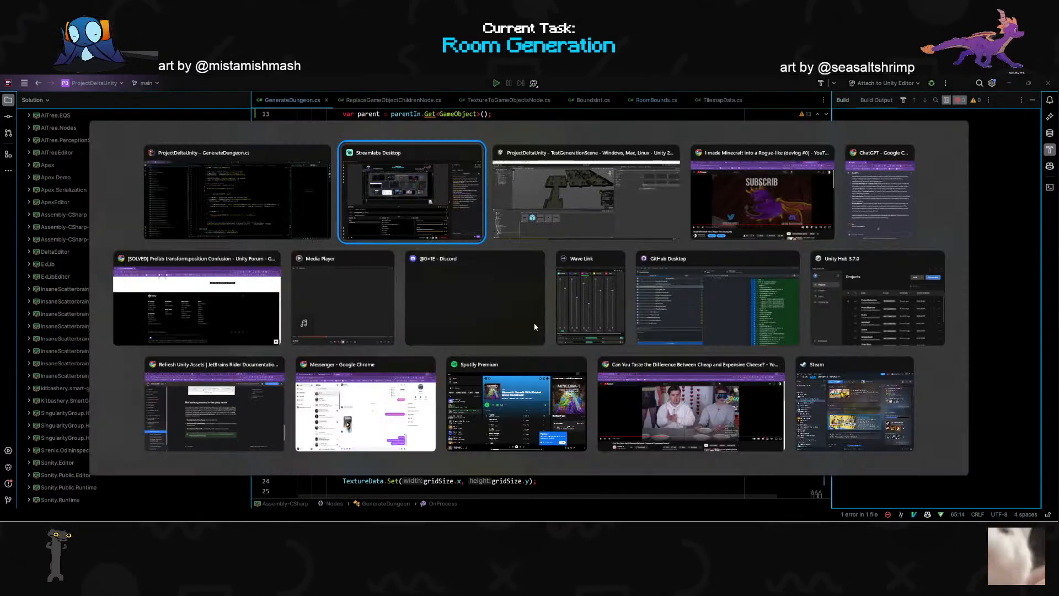
key(Return)
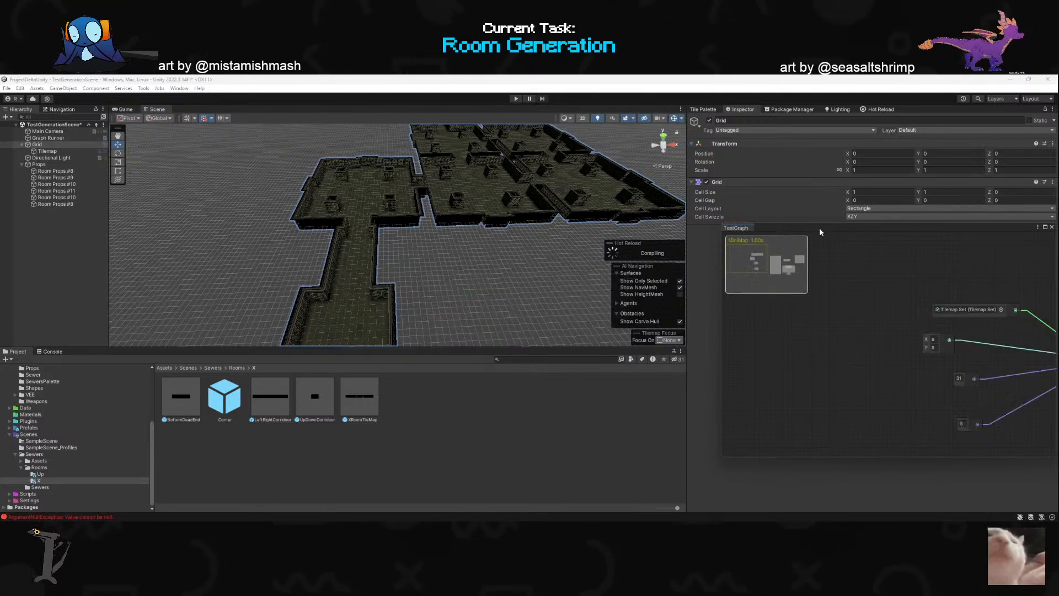
drag(819, 227, 488, 200)
scroll(489, 352, down, 5)
scroll(670, 350, up, 2)
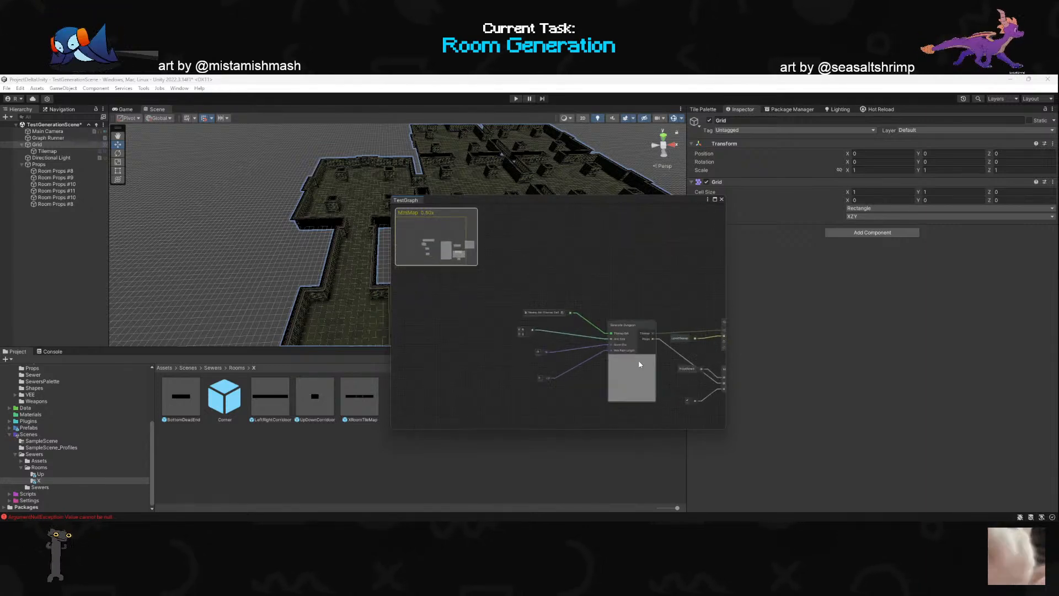
scroll(662, 353, up, 2)
scroll(558, 366, up, 1)
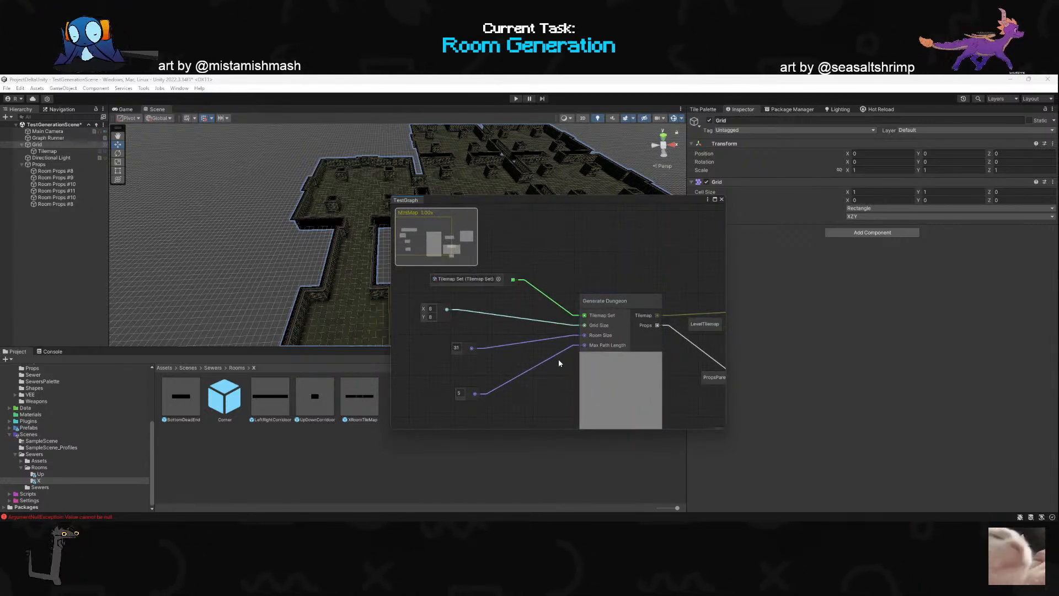
click(52, 352)
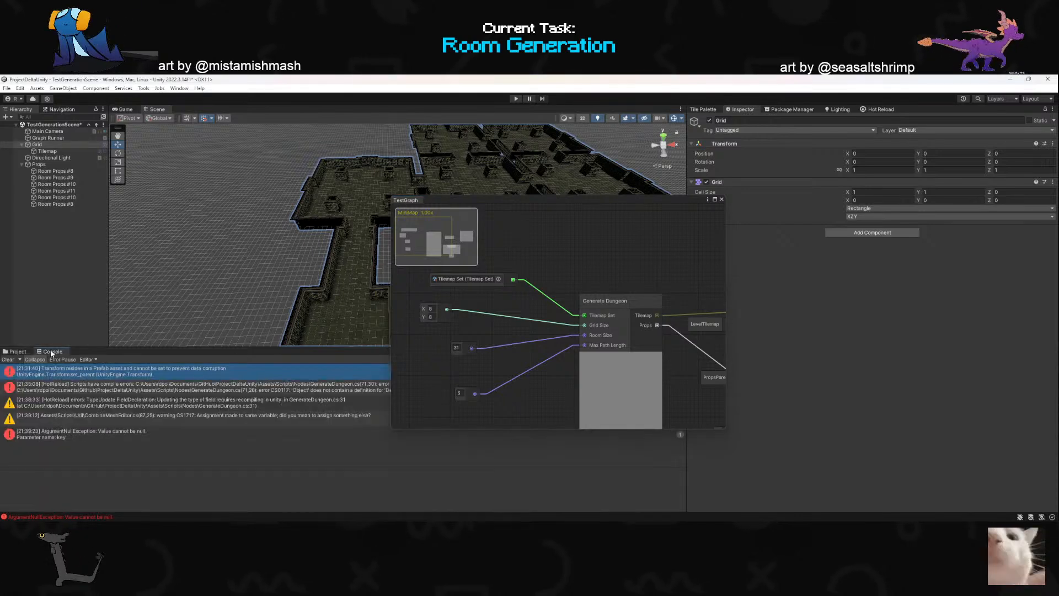
click(7, 360)
- Delete the Replace GameObject Children node together with its PropsParent and checkbox input nodes from TestGraph
drag(511, 198, 401, 221)
scroll(437, 264, down, 3)
scroll(437, 265, down, 3)
scroll(543, 304, up, 3)
scroll(541, 309, down, 2)
scroll(537, 355, up, 4)
drag(541, 418, 449, 329)
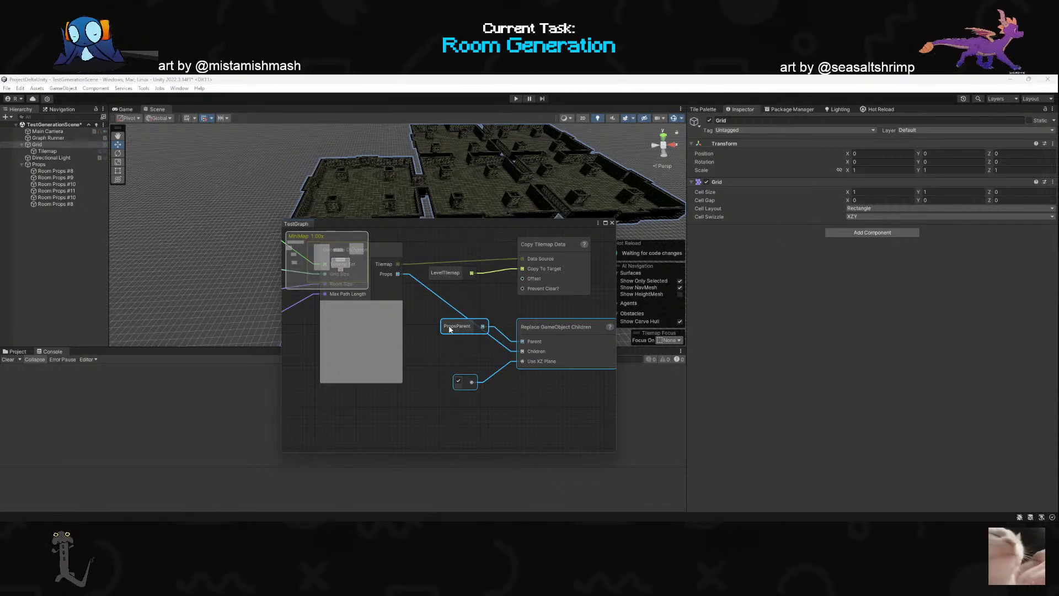
key(Delete)
- Check the port declarations in GenerateDungeon.cs, then recompile the scripts with Hot Reload in Unity
key(alt+Tab)
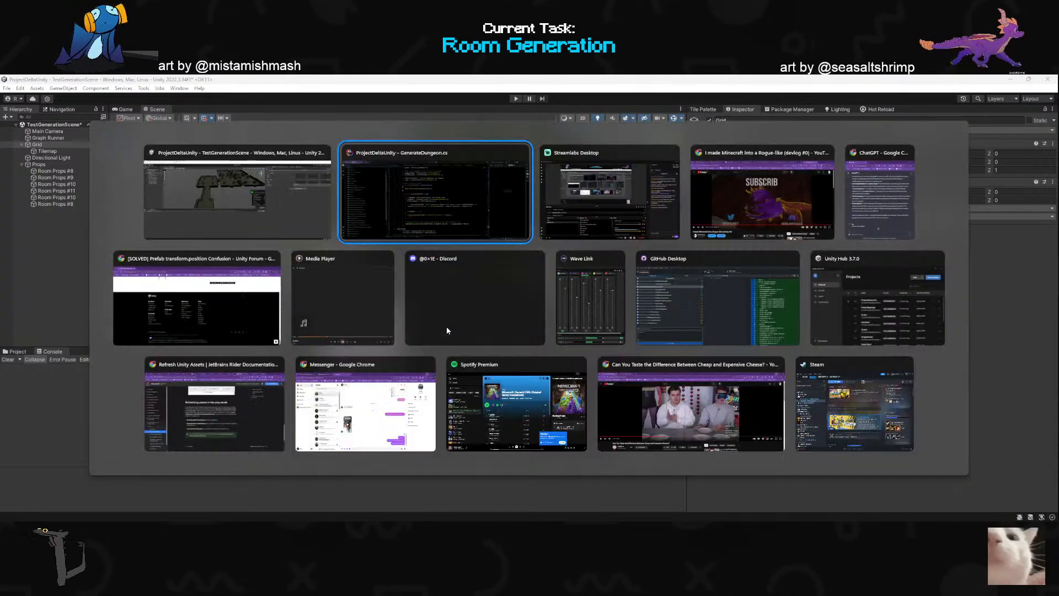
scroll(508, 304, up, 7)
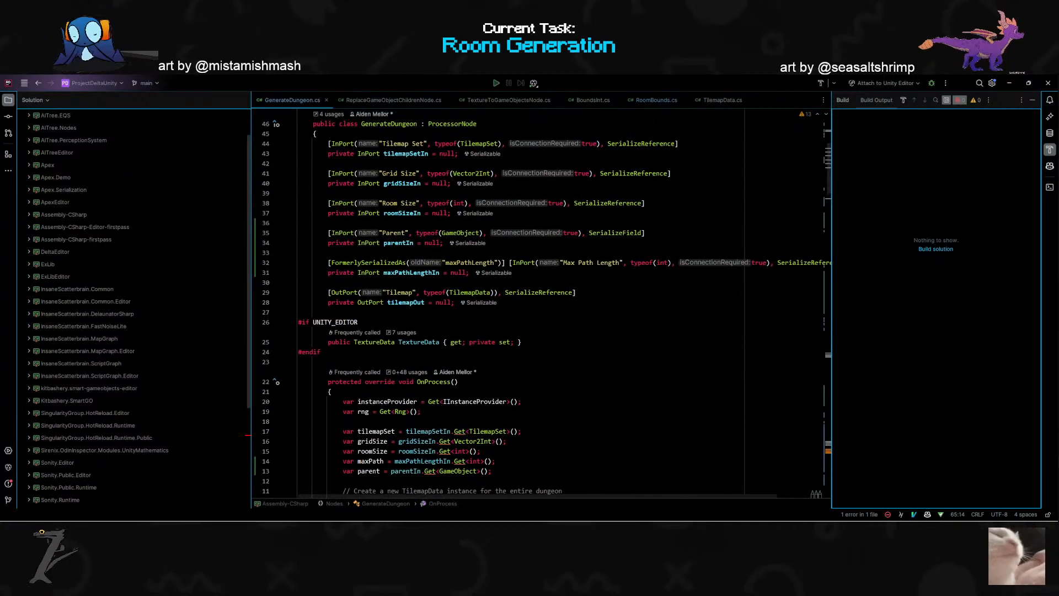
key(alt+Tab)
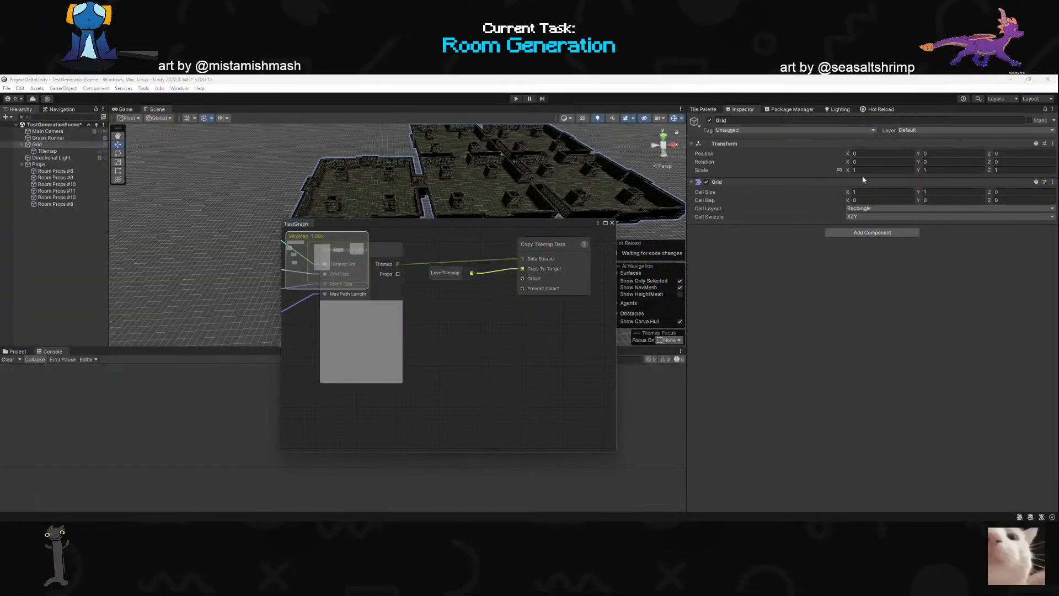
click(881, 110)
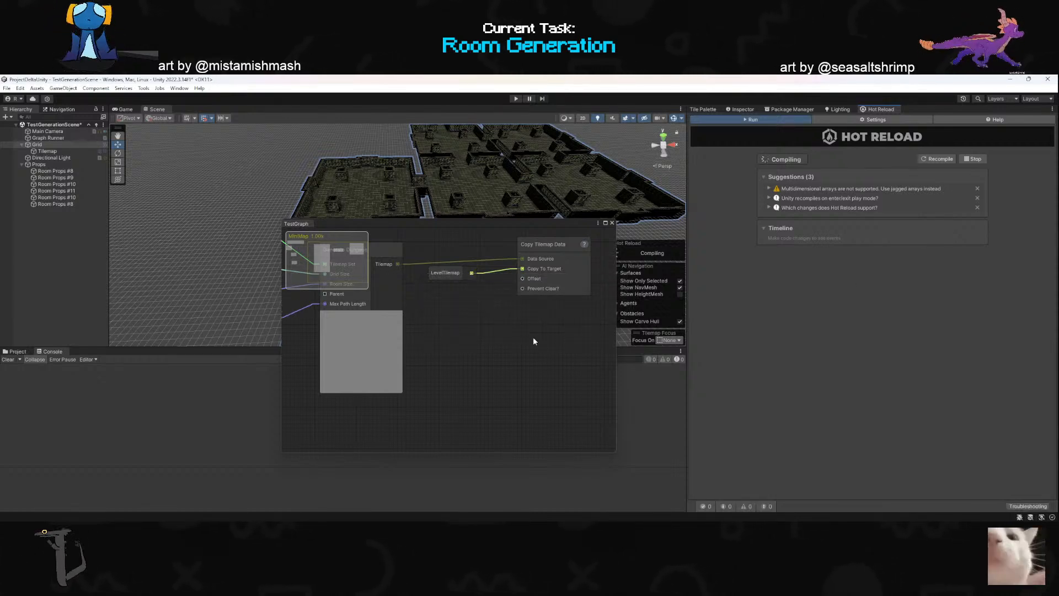
- Add a PropsParent node connected to the Parent input of the Generate Dungeon node
scroll(534, 343, down, 2)
scroll(369, 304, up, 4)
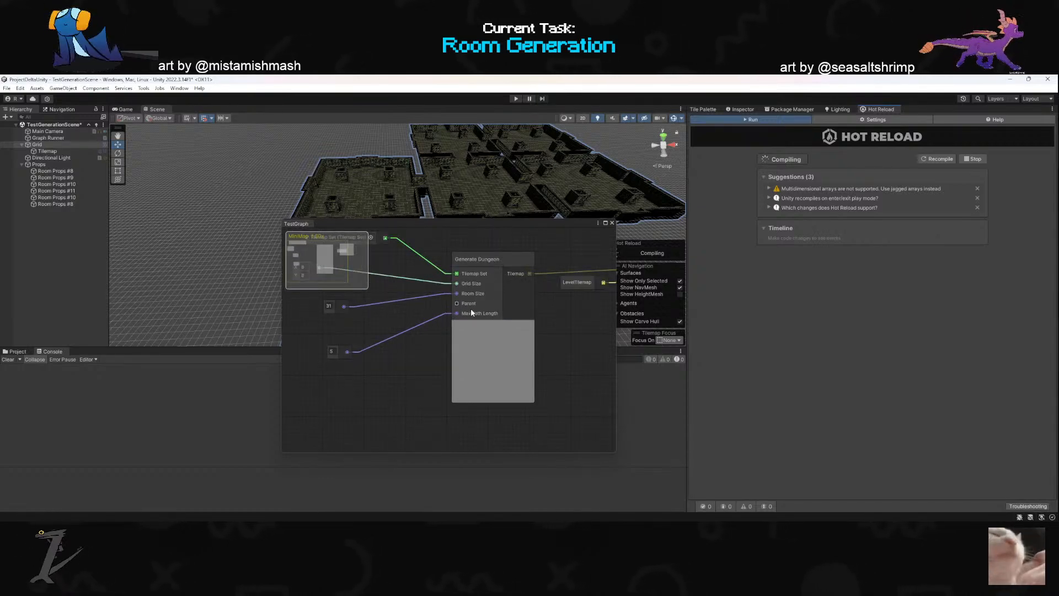
drag(457, 303, 359, 323)
click(353, 332)
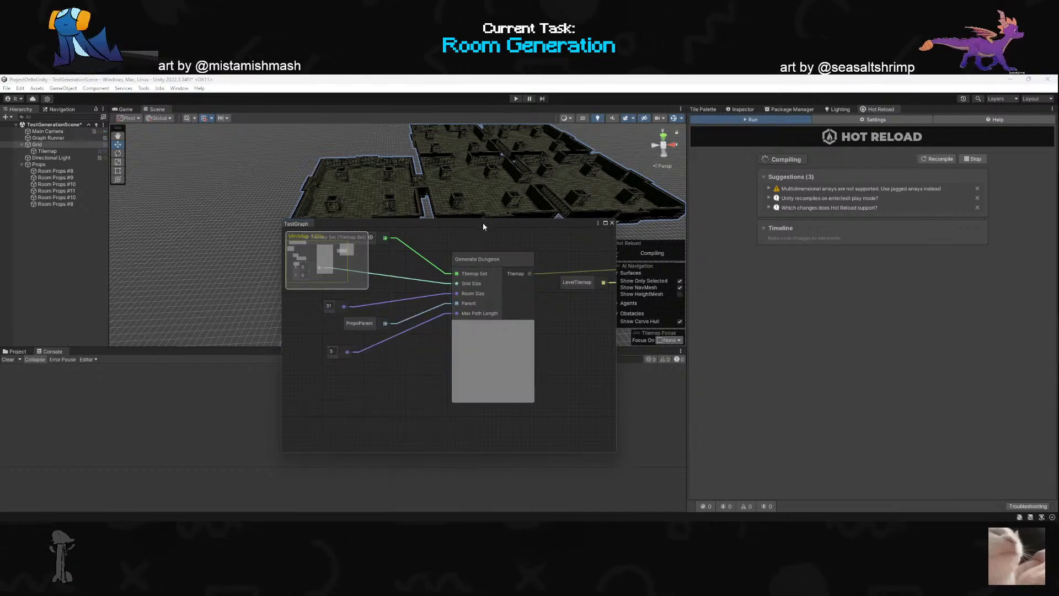
- Move the TestGraph window clear of the scene and run the graph from the Graph Runner object
drag(482, 223, 472, 377)
click(37, 145)
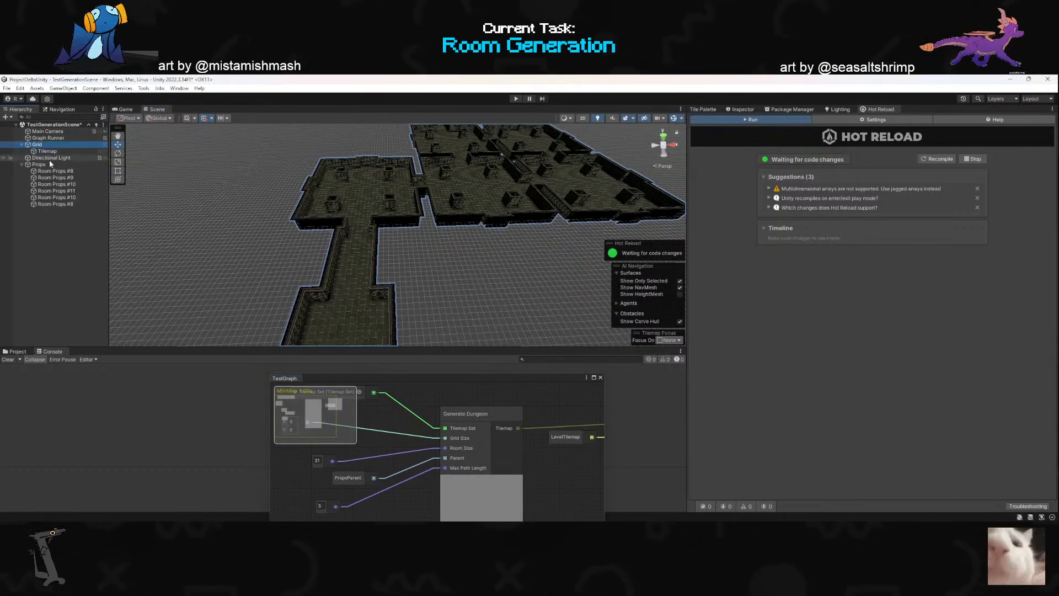
click(739, 111)
click(739, 112)
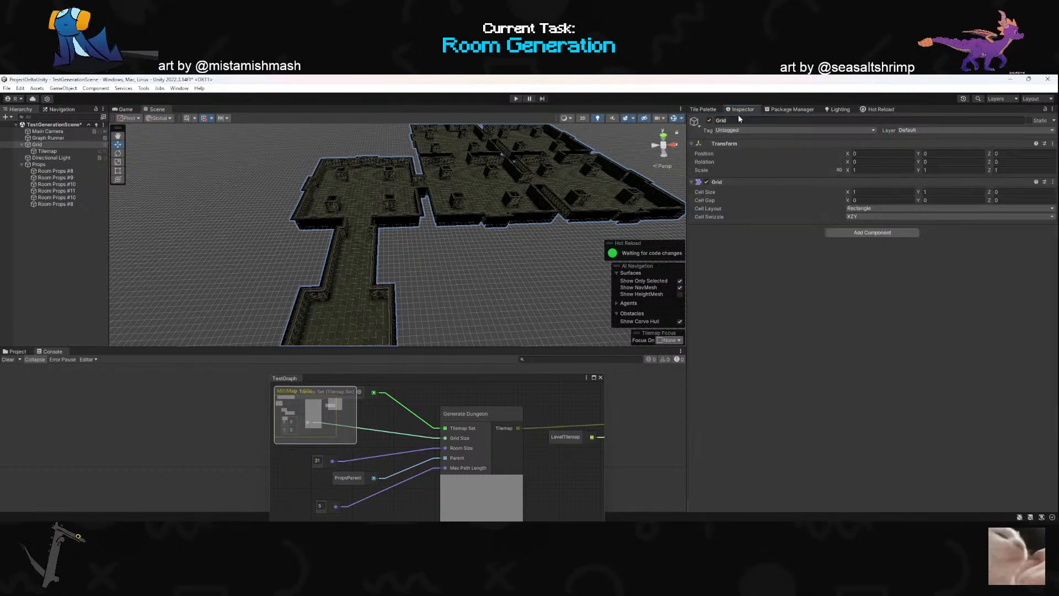
click(51, 139)
click(966, 418)
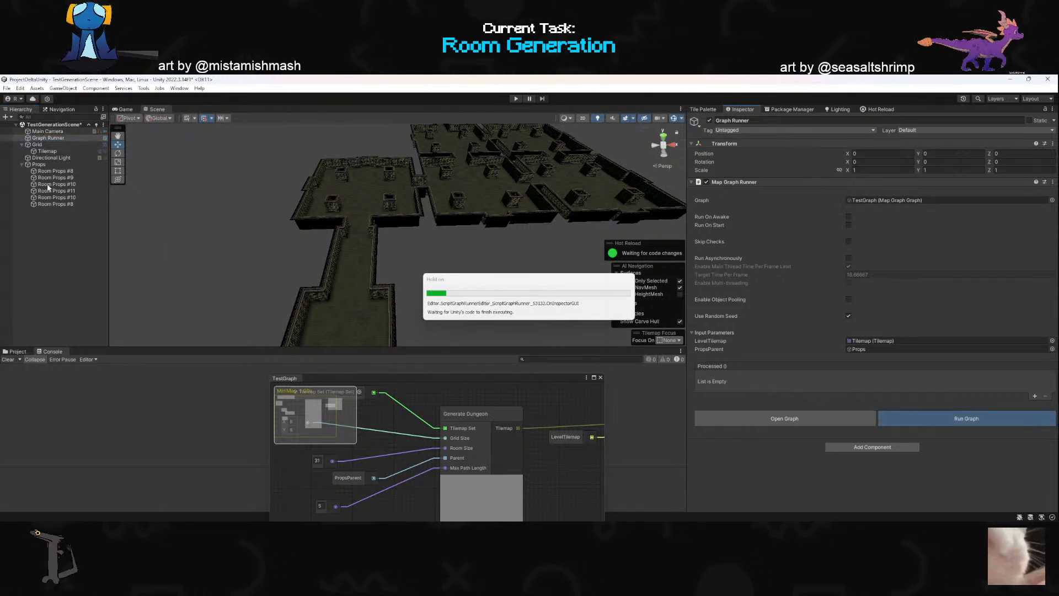
- Run the graph again and inspect the Props(Clone) and Room Props #11 objects under Props
right_drag(380, 257, 369, 239)
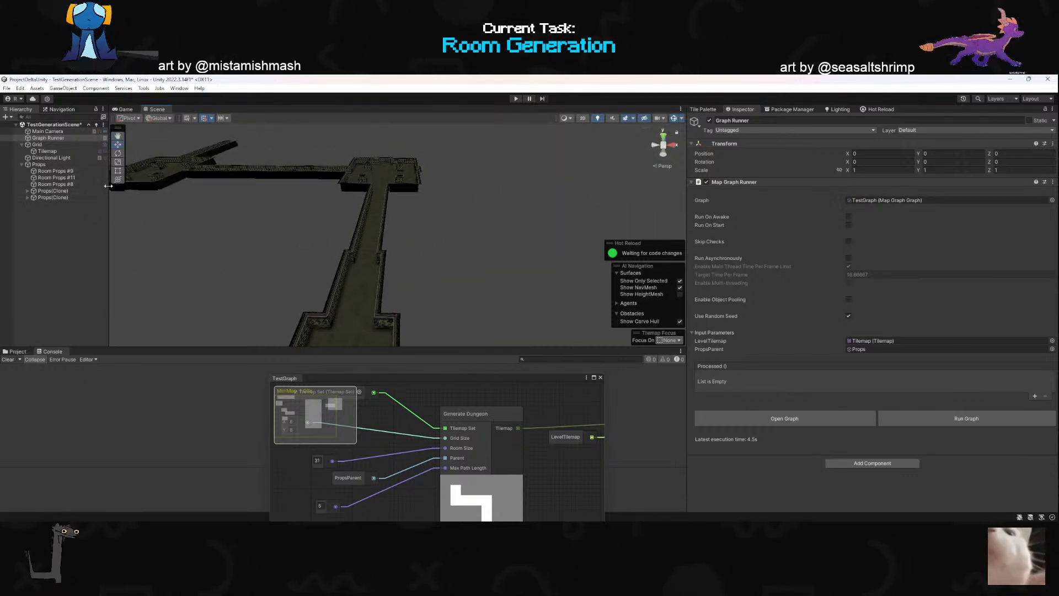
click(885, 415)
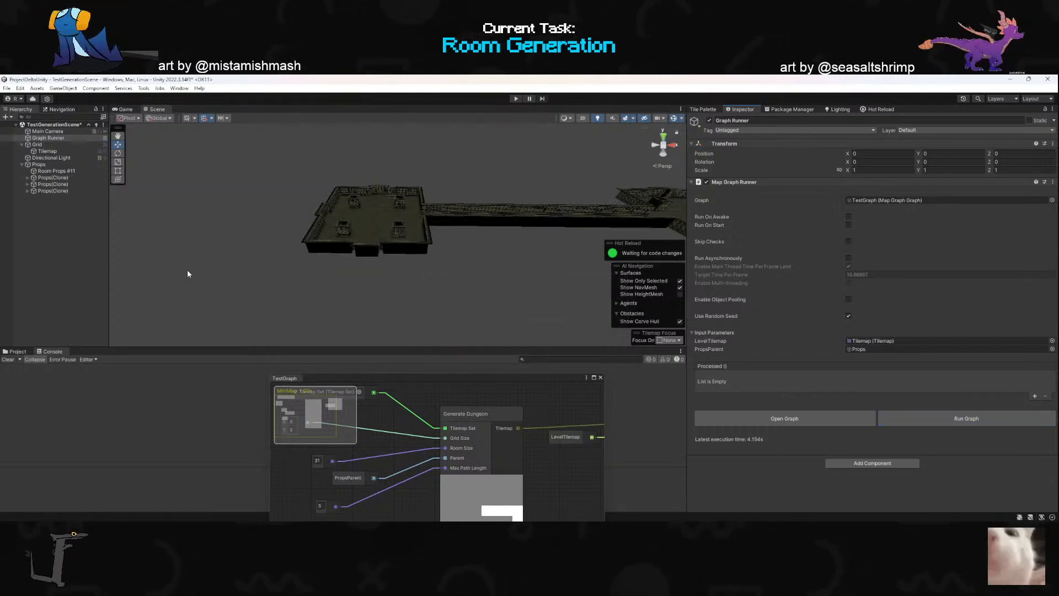
click(74, 180)
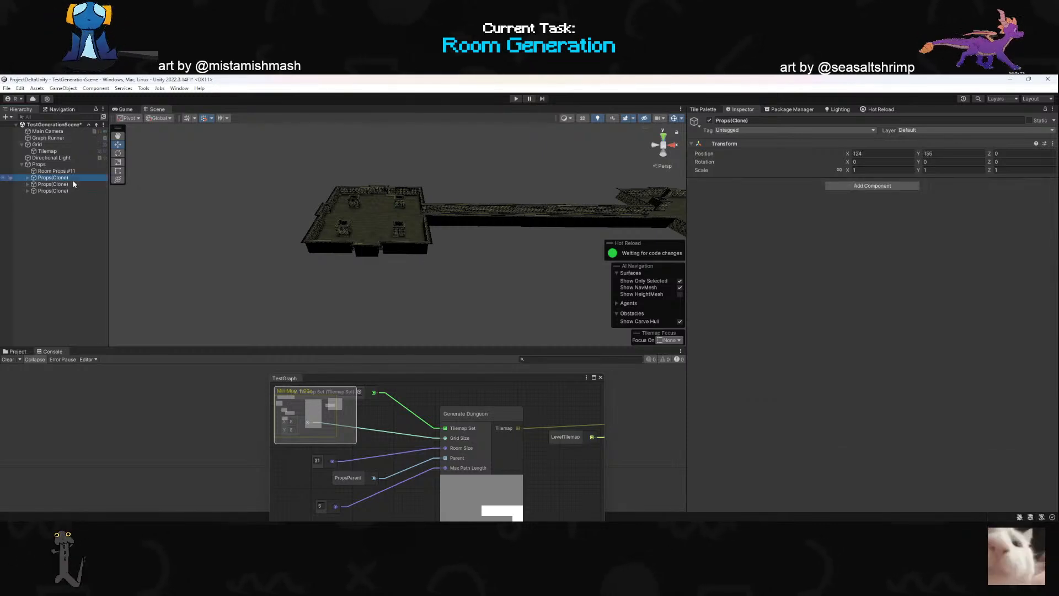
click(31, 184)
click(28, 178)
click(27, 178)
click(62, 171)
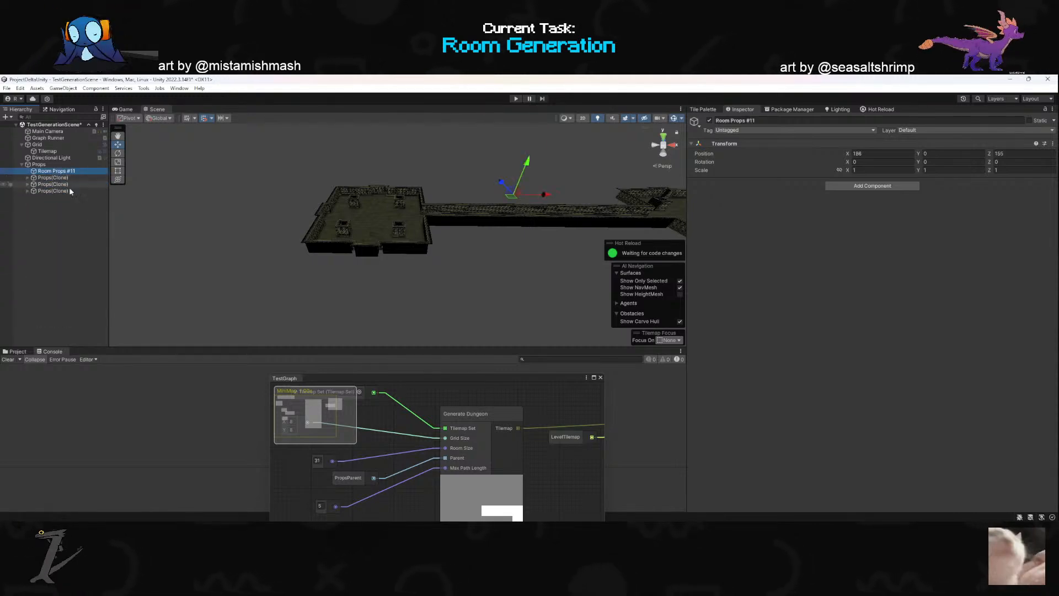
- Return to GenerateDungeon.cs and examine the loop that destroys the parent's children, comparing it with the objects under Props in Unity
key(alt+Tab)
scroll(540, 303, up, 5)
scroll(541, 303, down, 15)
scroll(541, 303, down, 5)
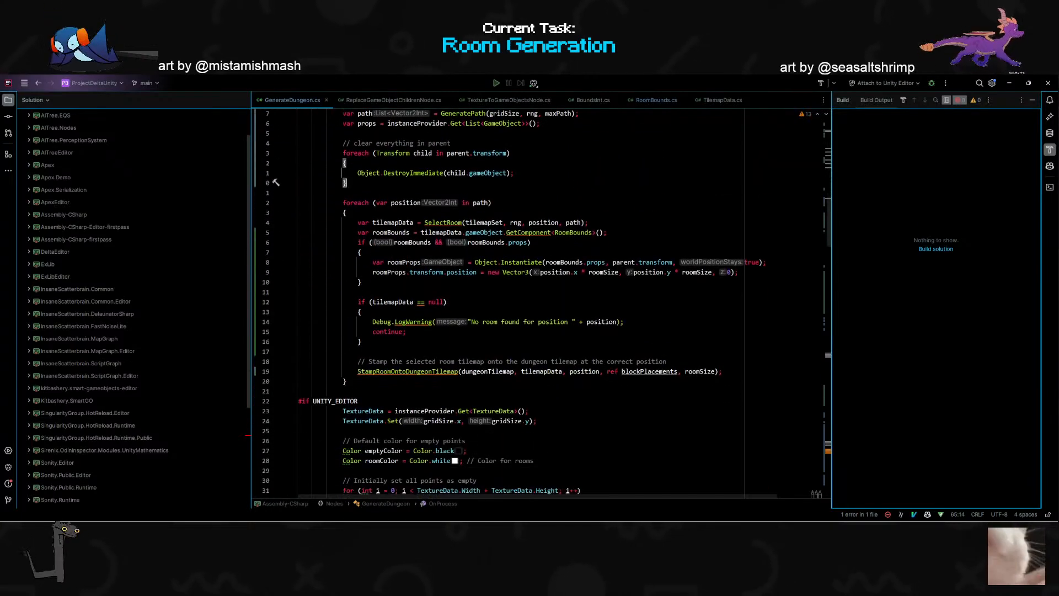
key(alt+Tab)
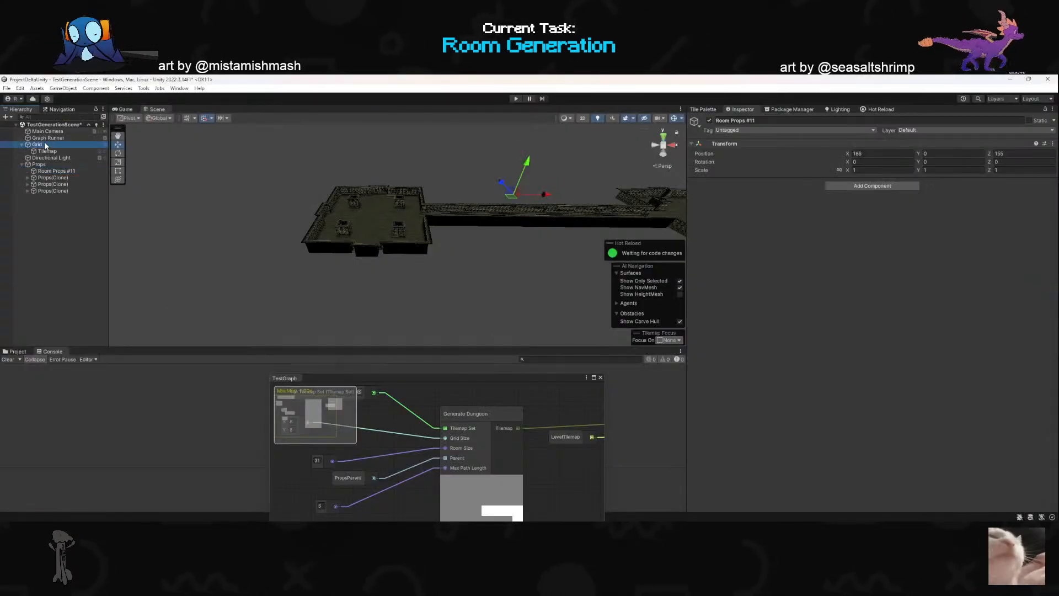
key(alt+Tab)
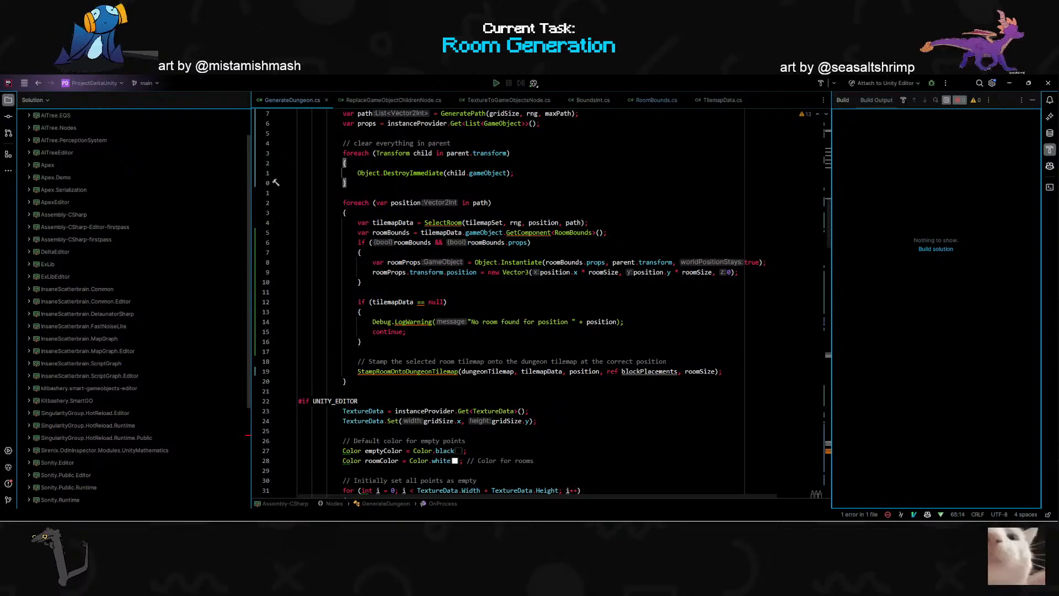
- Review the room props instantiation code in GenerateDungeon.cs, switch to Unity and run the graph from the Graph Runner object
scroll(541, 304, up, 3)
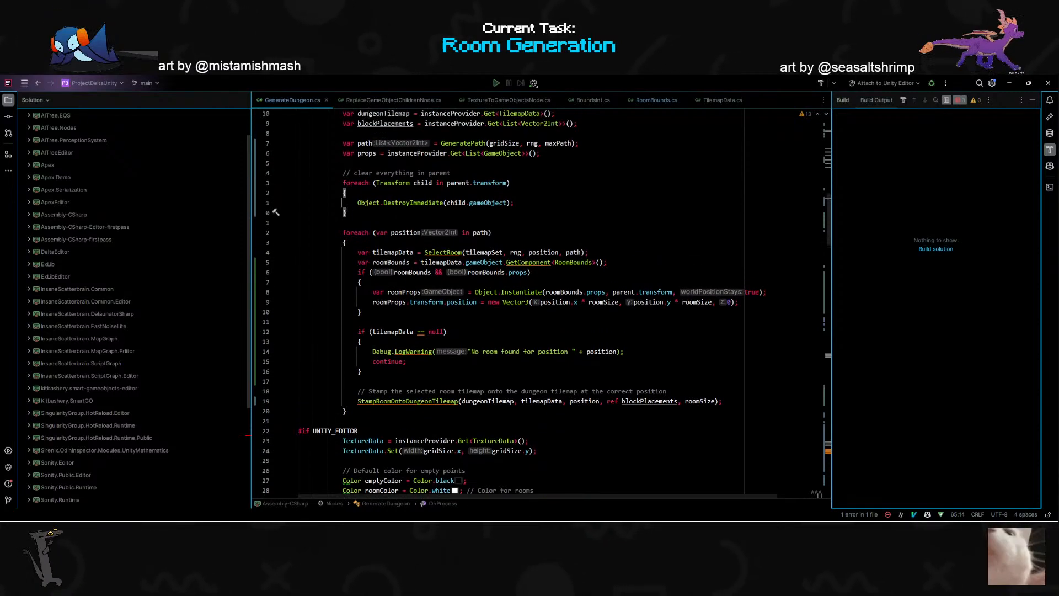
double_click(553, 352)
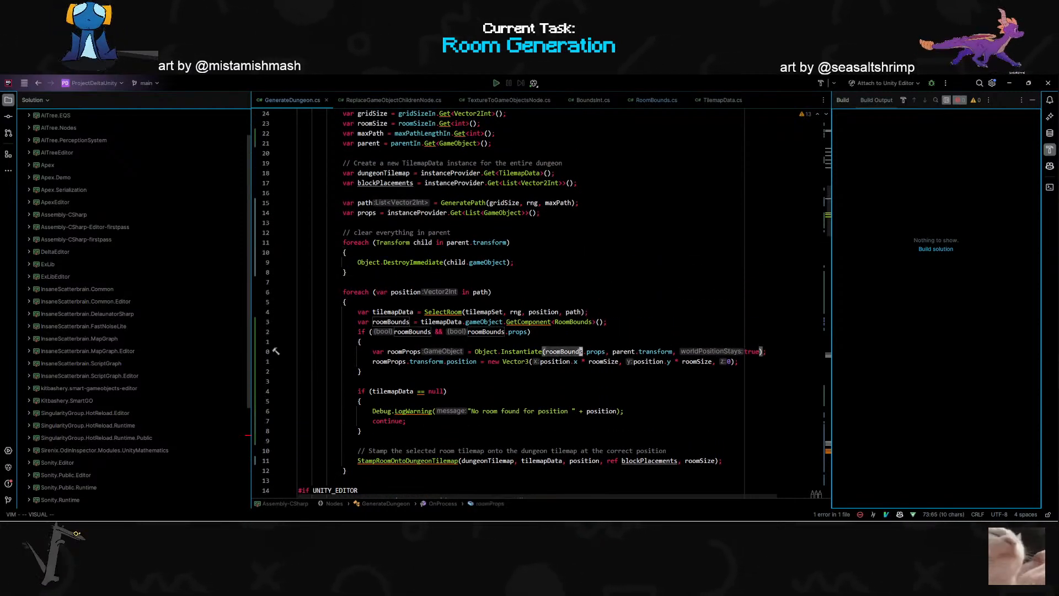
scroll(554, 353, up, 5)
scroll(553, 354, down, 7)
key(alt+Tab)
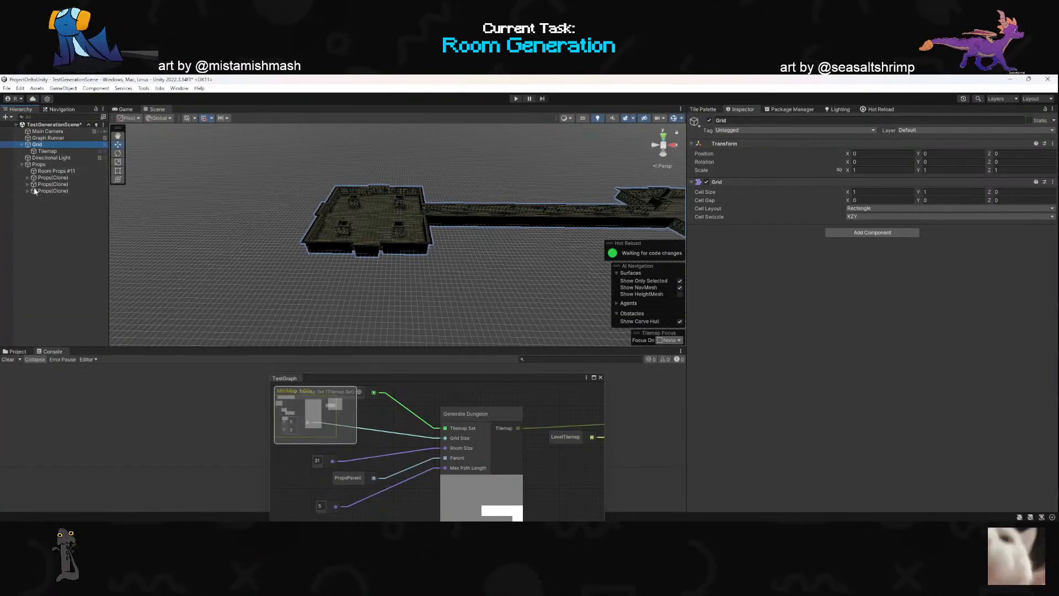
click(48, 138)
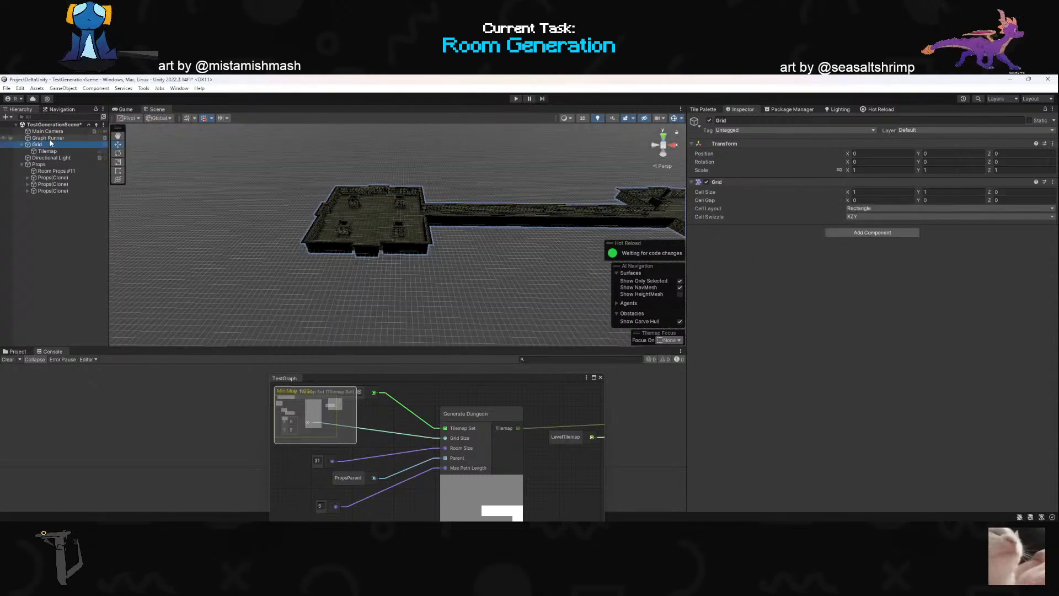
click(967, 418)
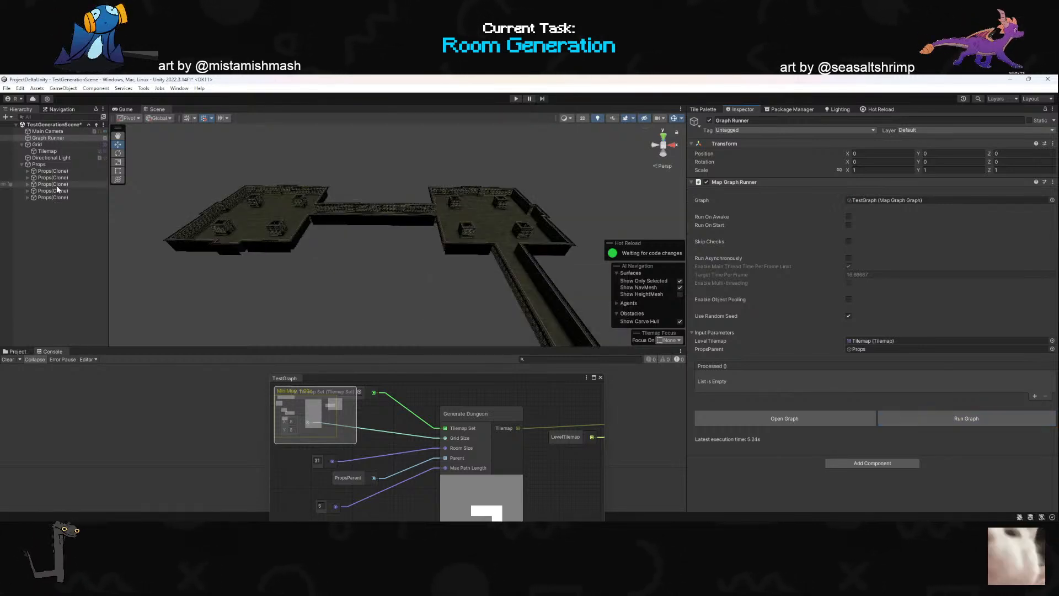
- Examine where the Props(Clone) objects sit relative to the dungeon rooms, comparing them with the position code in GenerateDungeon.cs
click(55, 198)
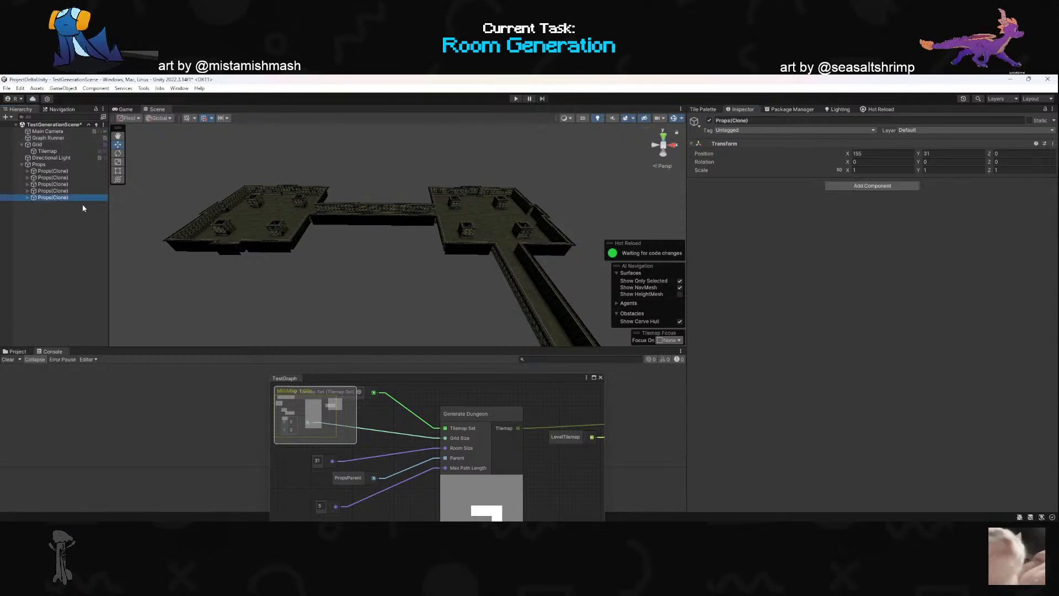
key(f)
alt+drag(397, 253, 386, 251)
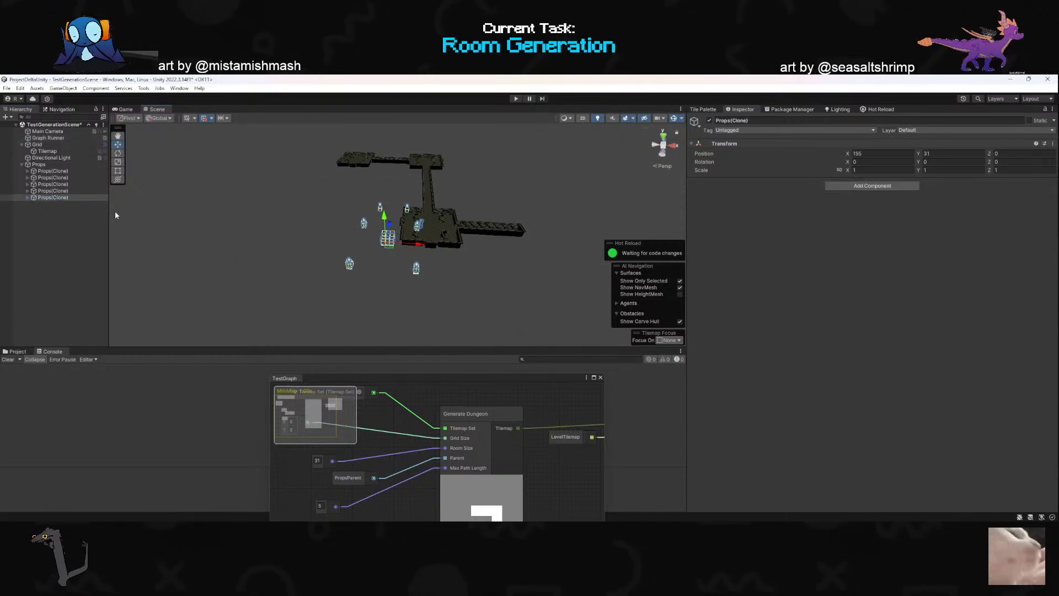
click(56, 184)
key(f)
mouse_move(243, 191)
alt+mouse_down()
mouse_move(220, 243)
mouse_move(184, 235)
mouse_move(111, 189)
mouse_move(129, 212)
alt+mouse_up()
key(alt+Tab)
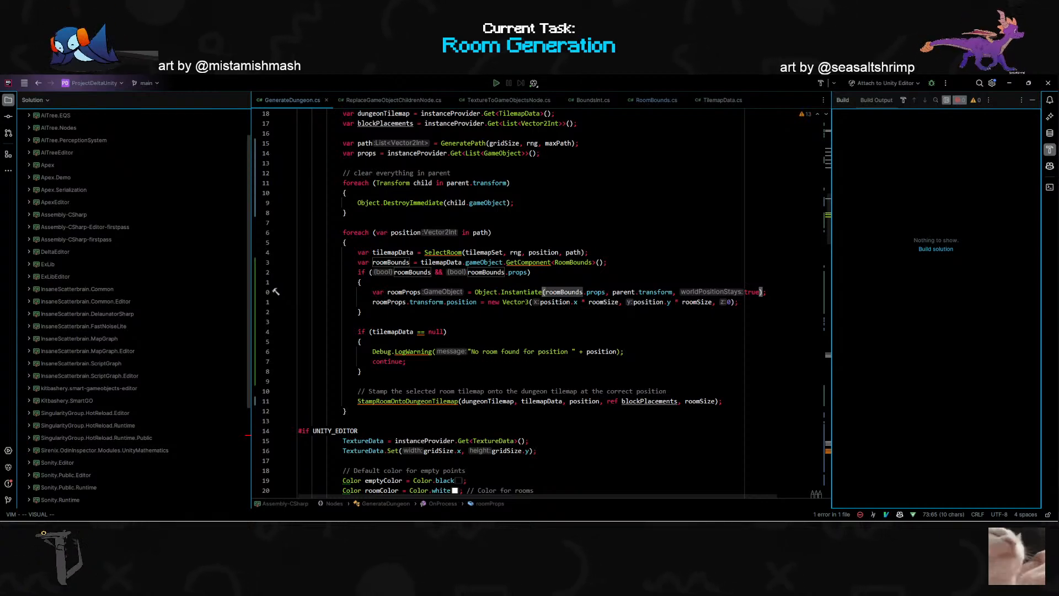
key(alt+Tab)
click(52, 165)
right_drag(419, 238, 391, 256)
key(d)
scroll(411, 268, up, 2)
key(alt+Tab)
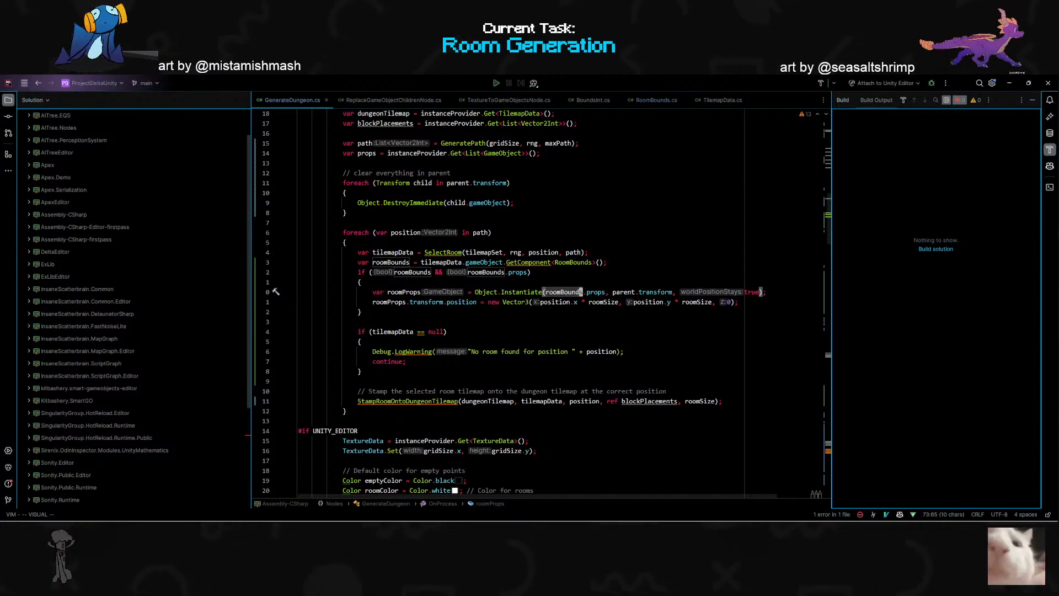
- Move position.y * roomSize from the Y to the Z argument of the Vector3 assigned to roomProps.transform.position, replacing the 0
click(646, 301)
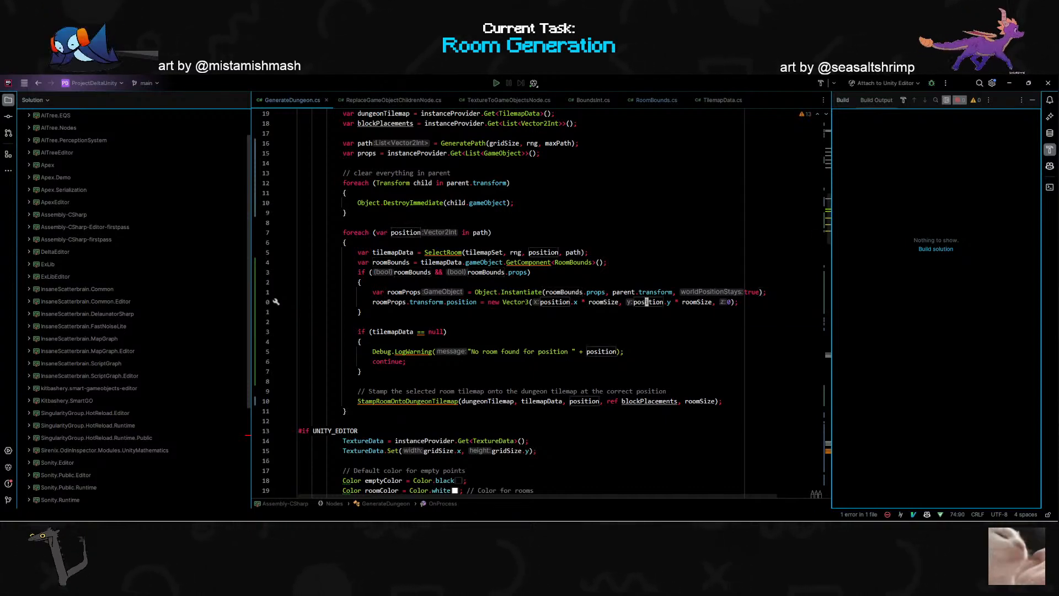
key(comma)
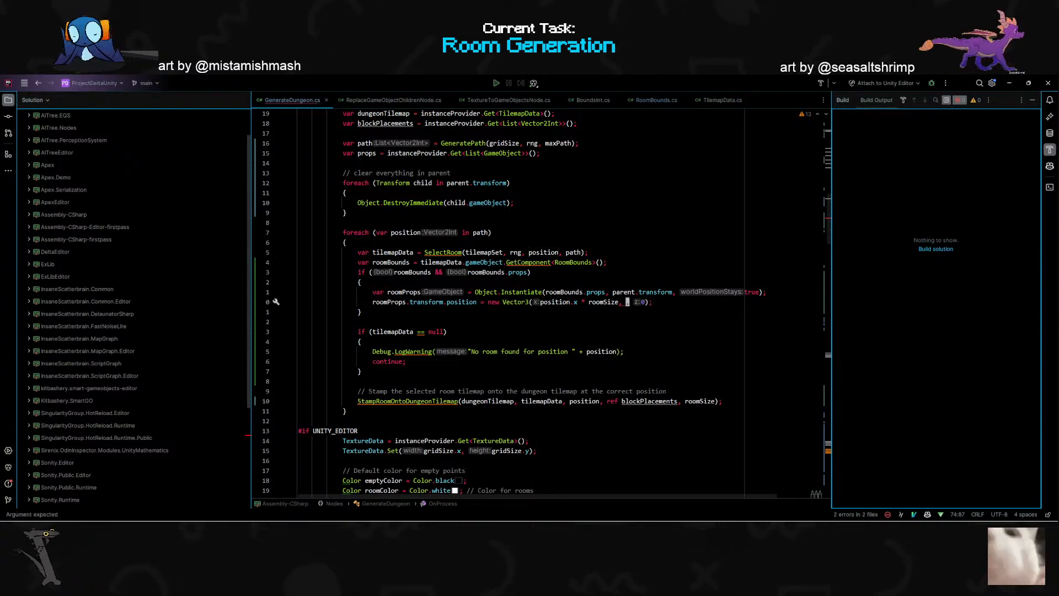
key(Escape)
key(p)
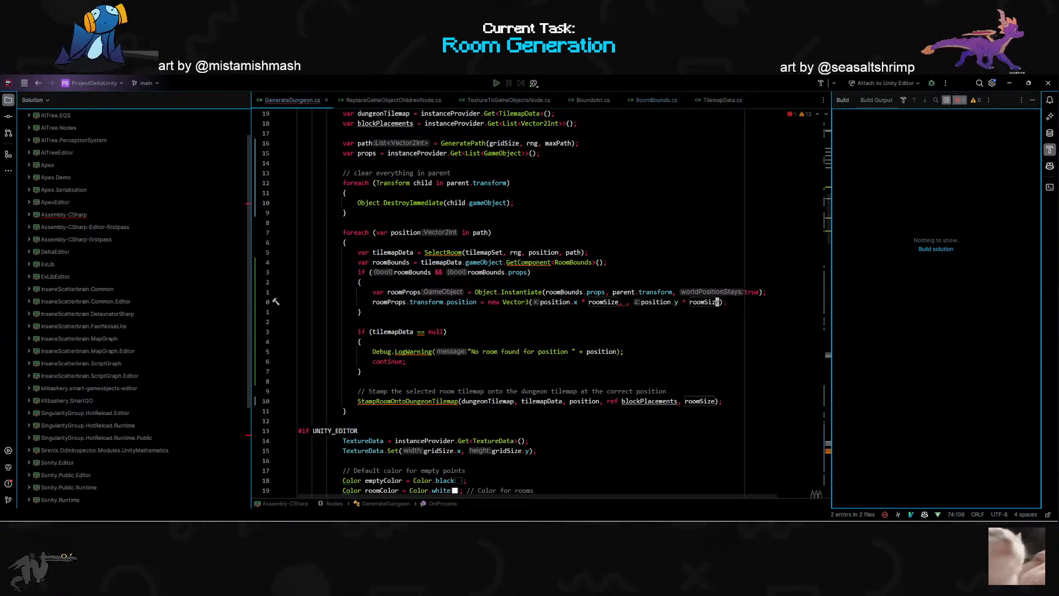
- Insert 0 as the Y argument of the Vector3 assigned to roomProps.transform.position
key(asciicircum)
key(w)
key(w)
key(w)
key(w)
key(w)
key(w)
key(w)
key(w)
key(w)
key(w)
key(w)
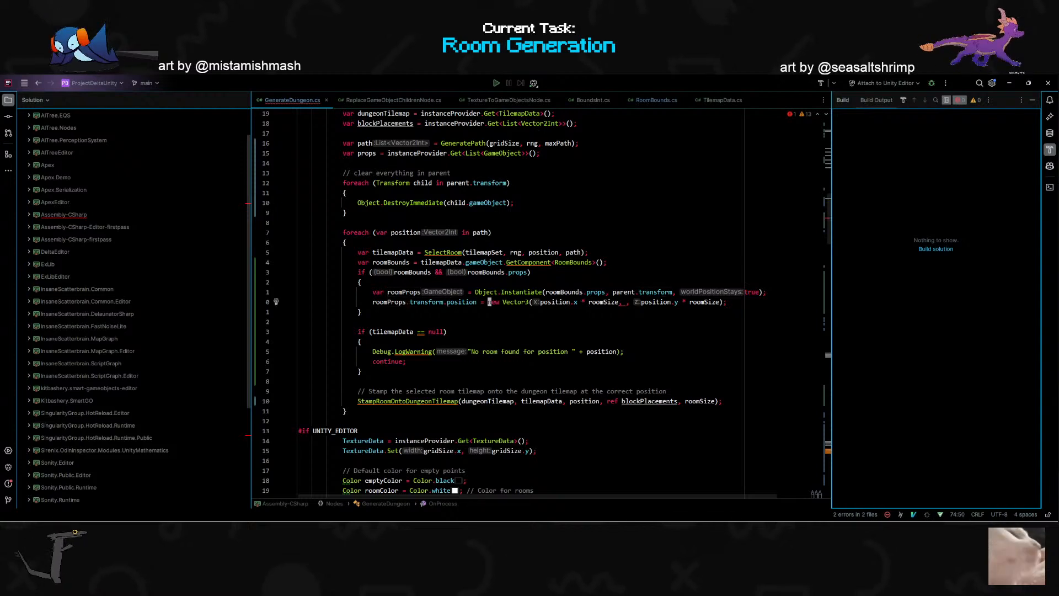
key(shift+a)
key(a)
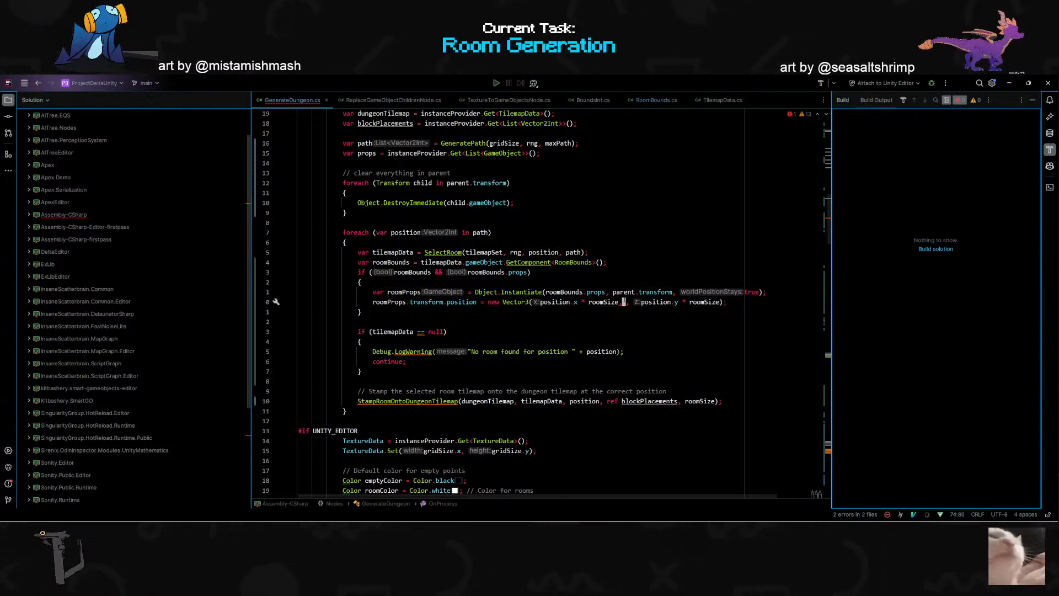
key(Escape)
key(b)
key(b)
key(b)
key(b)
key(b)
key(b)
key(b)
key(b)
key(b)
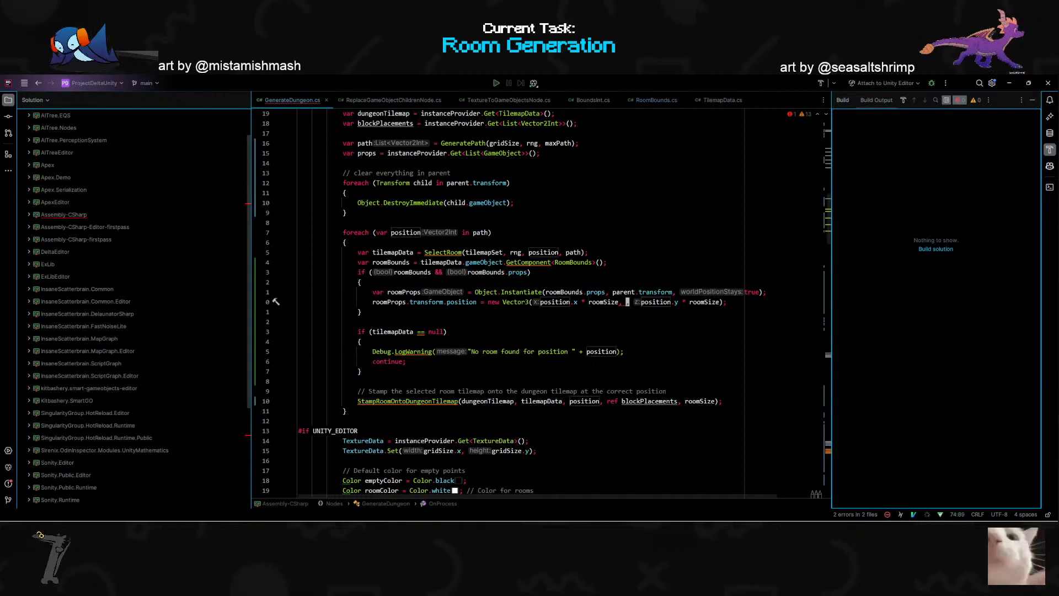
key(w)
key(w)
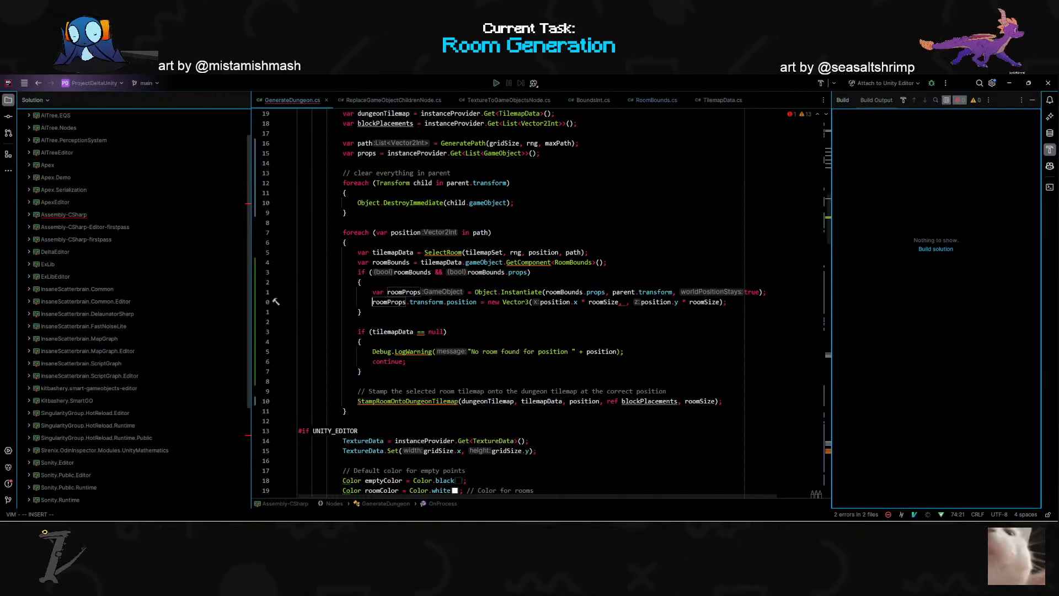
key(Escape)
key(w)
key(w)
key(w)
key(w)
key(w)
key(w)
key(w)
key(w)
key(w)
key(w)
key(w)
key(w)
key(w)
key(w)
key(w)
text(i)
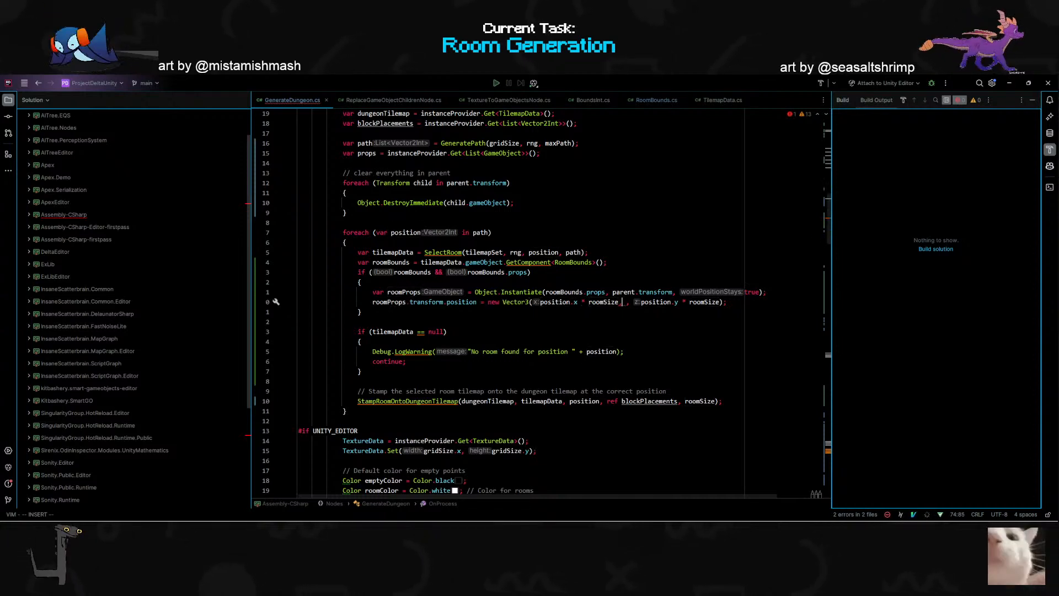
text(0)
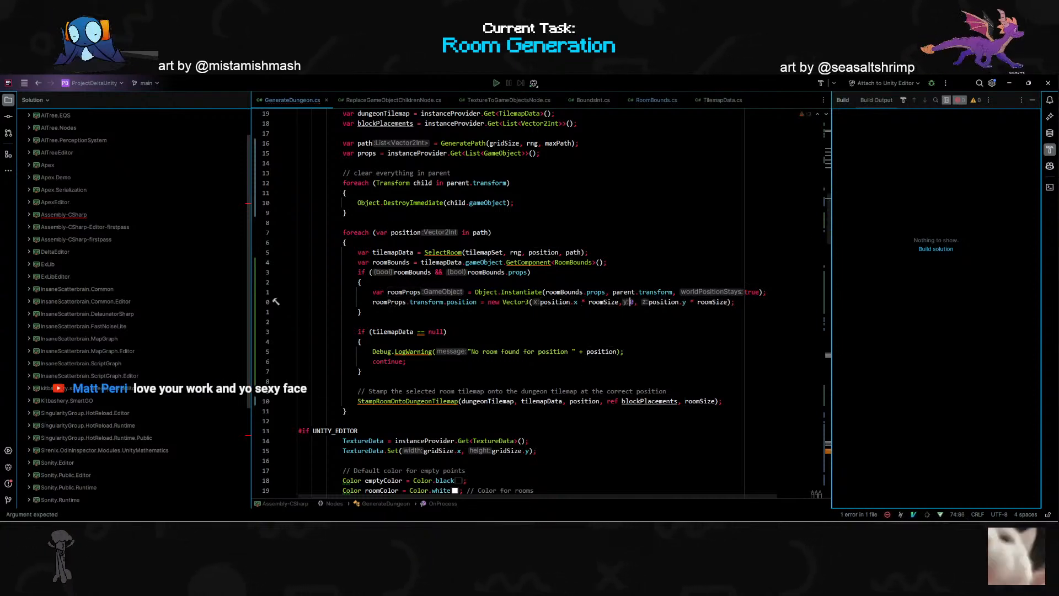
- Return to Unity, run the graph again from the Graph Runner object and view the generated props around the tilemap
key(alt+Tab)
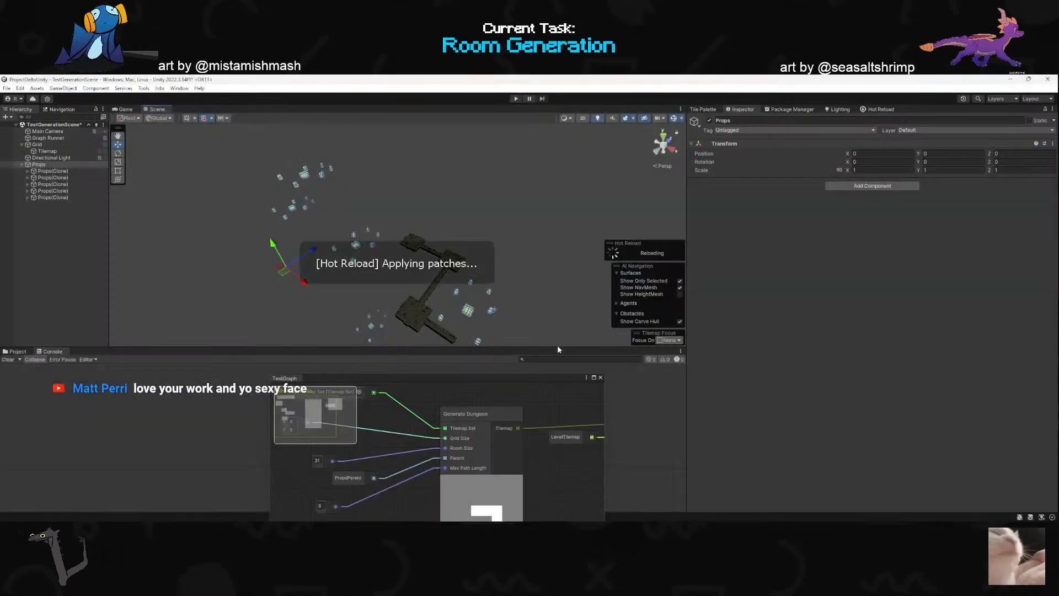
mouse_move(419, 326)
right_down()
mouse_move(419, 316)
mouse_move(433, 324)
right_up()
click(62, 144)
click(53, 151)
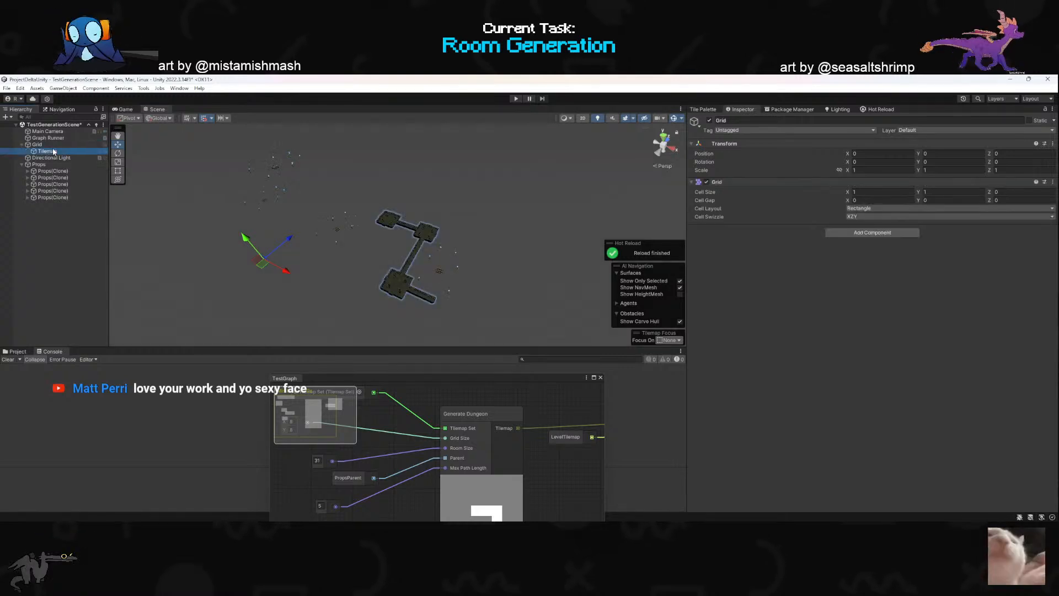
click(55, 133)
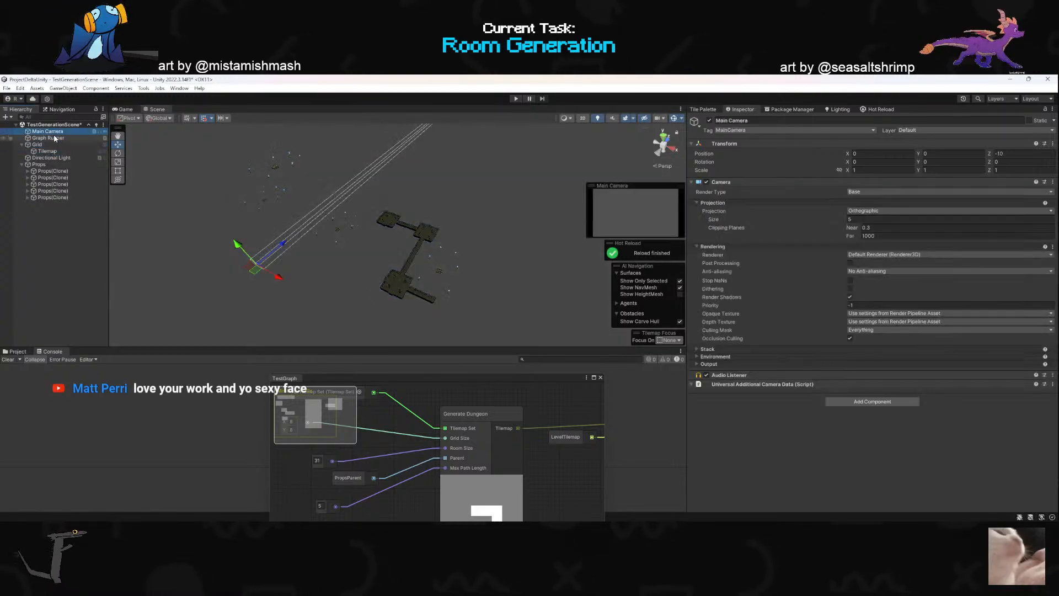
click(55, 138)
click(968, 419)
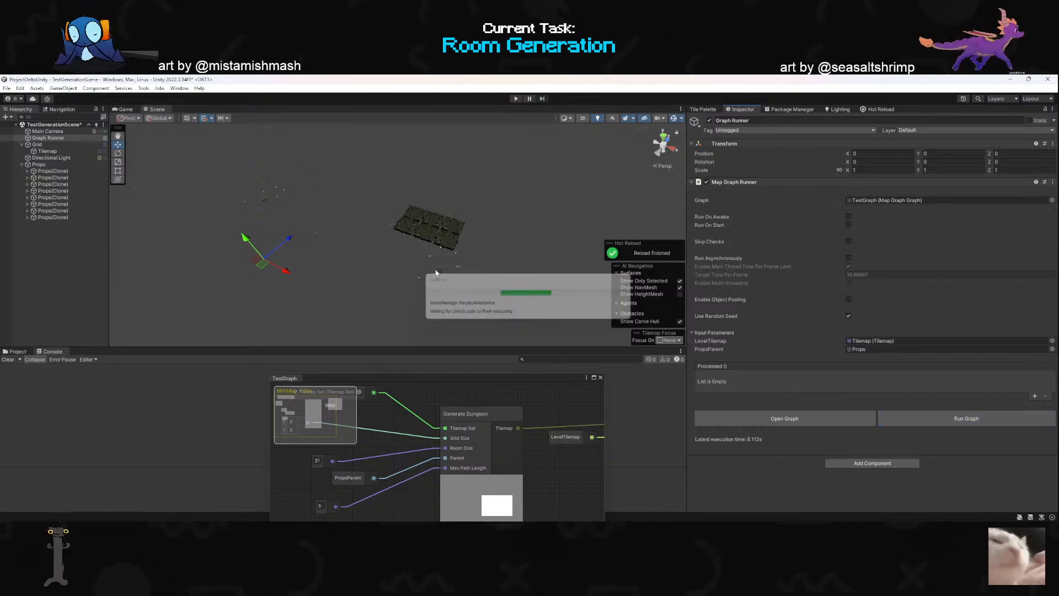
right_drag(436, 271, 272, 261)
scroll(470, 260, up, 2)
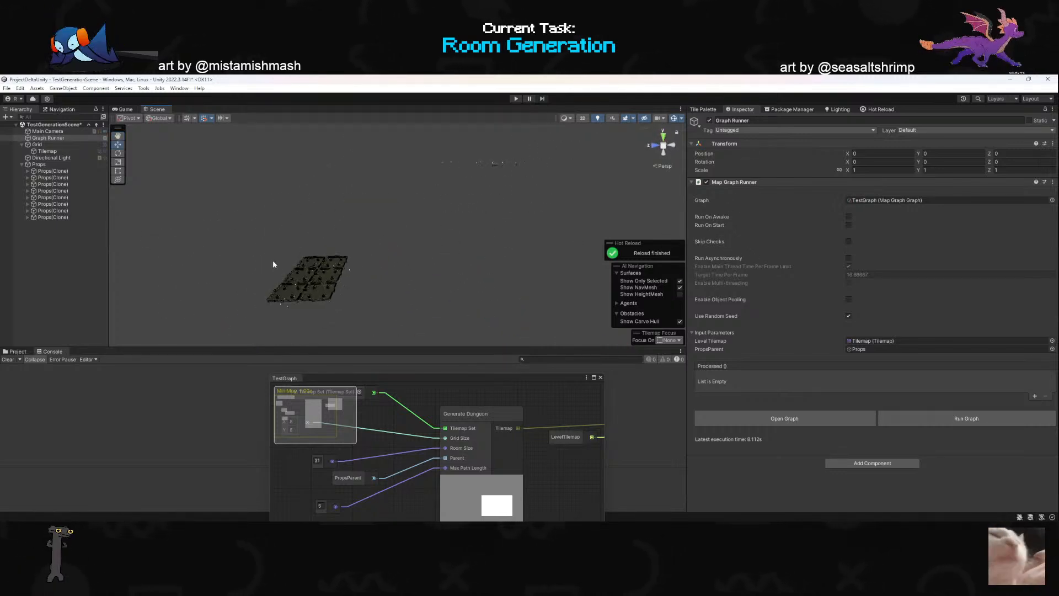
- Delete all Props(Clone) objects under Props in the scene
click(55, 217)
shift+click(64, 172)
key(Delete)
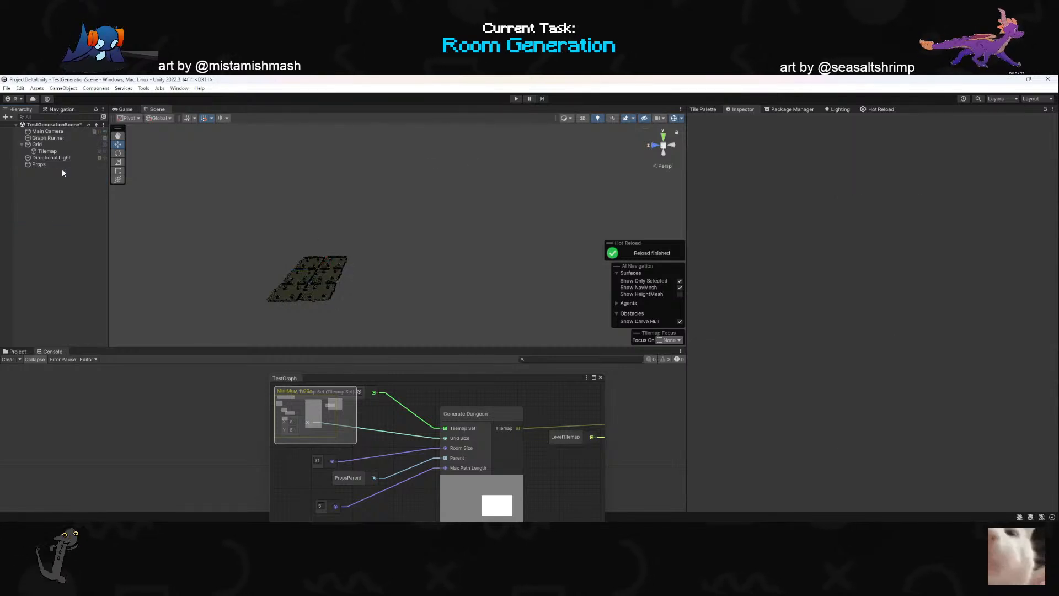
- Run the graph from the Graph Runner object with the Props object empty and view the generated dungeon
click(36, 145)
click(48, 138)
click(919, 423)
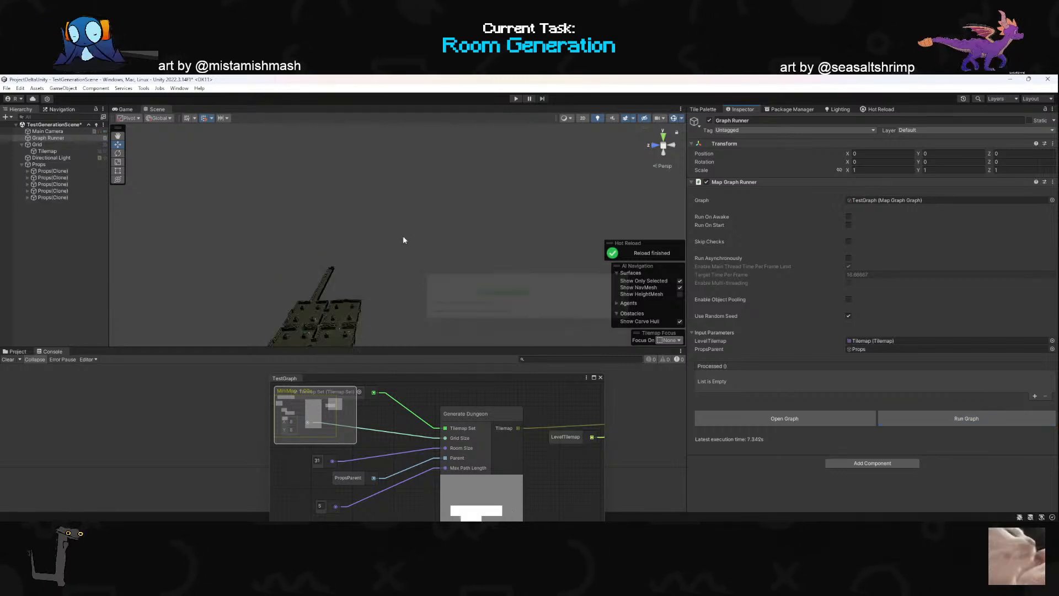
mouse_move(392, 313)
right_down()
mouse_move(312, 315)
mouse_move(445, 295)
mouse_move(501, 173)
mouse_move(378, 310)
mouse_move(280, 333)
mouse_move(314, 334)
right_up()
scroll(305, 336, up, 2)
- Focus the scene on several Props(Clone) objects in turn to inspect their positions against the rooms
click(53, 171)
double_click(53, 172)
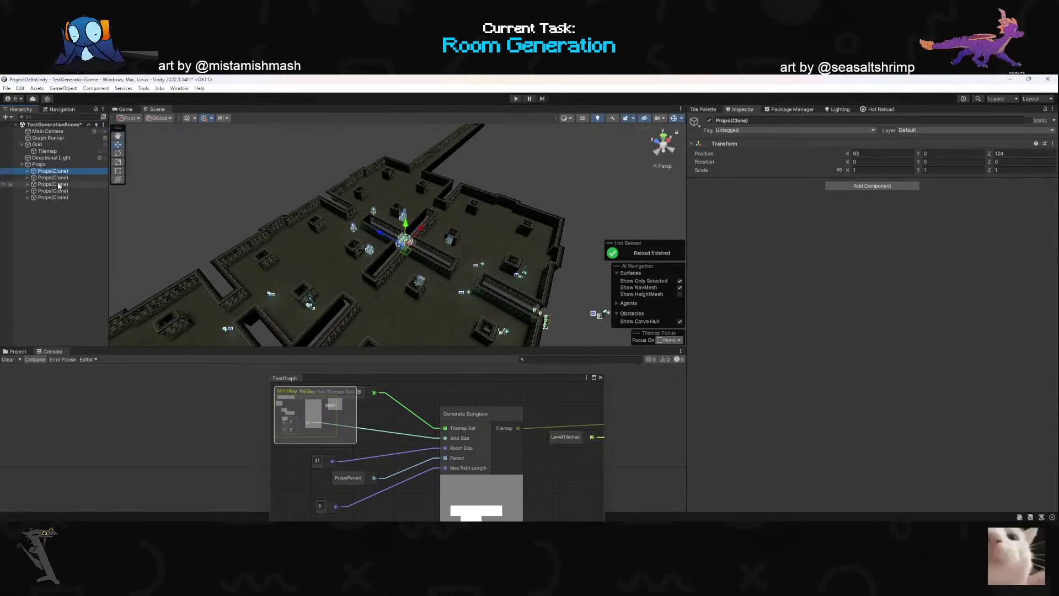
double_click(59, 184)
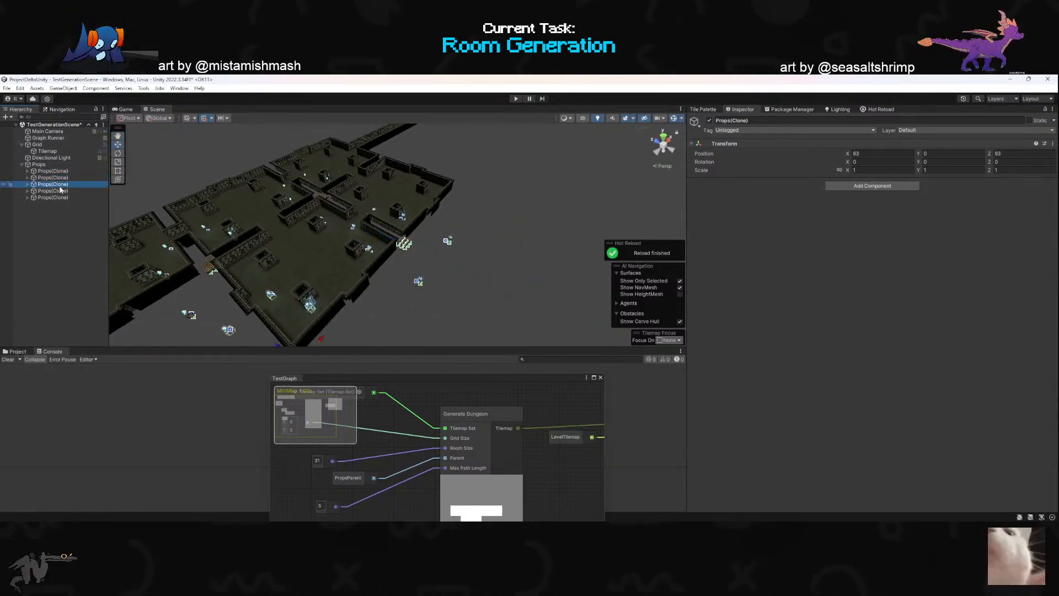
double_click(64, 197)
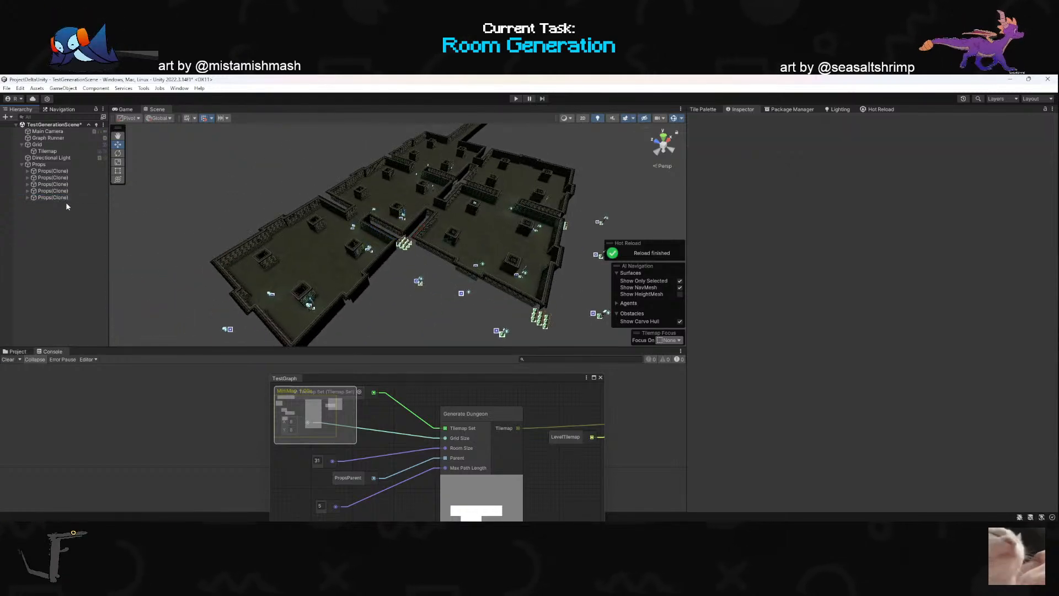
- Clear the NullReferenceException from the console and enlarge the Scene view
click(22, 373)
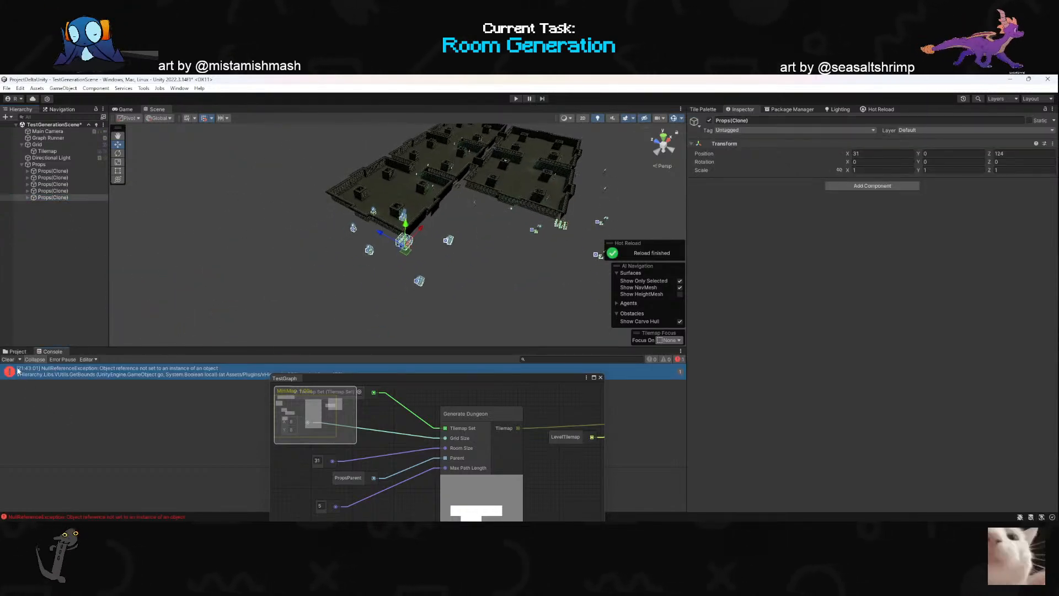
click(8, 359)
drag(161, 347, 163, 431)
- Look at the dungeon from above and examine how the Props(Clone) objects are offset from the rooms
key(w)
right_drag(379, 314, 249, 399)
scroll(403, 305, up, 3)
key(s)
key(w)
key(w)
click(65, 186)
click(61, 165)
click(60, 180)
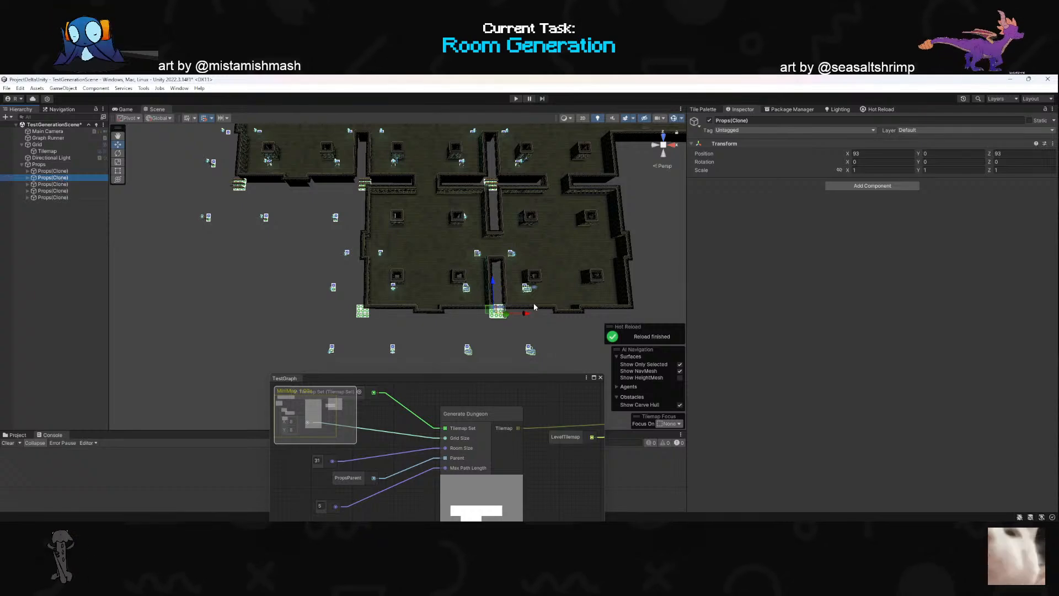
- Return to GenerateDungeon.cs and examine roomSize in the props position, then the offset handling in CreateFromTilemap and StampRoomOntoDungeonTilemap
key(alt+Tab)
key(b)
key(b)
key(v)
key(i)
key(w)
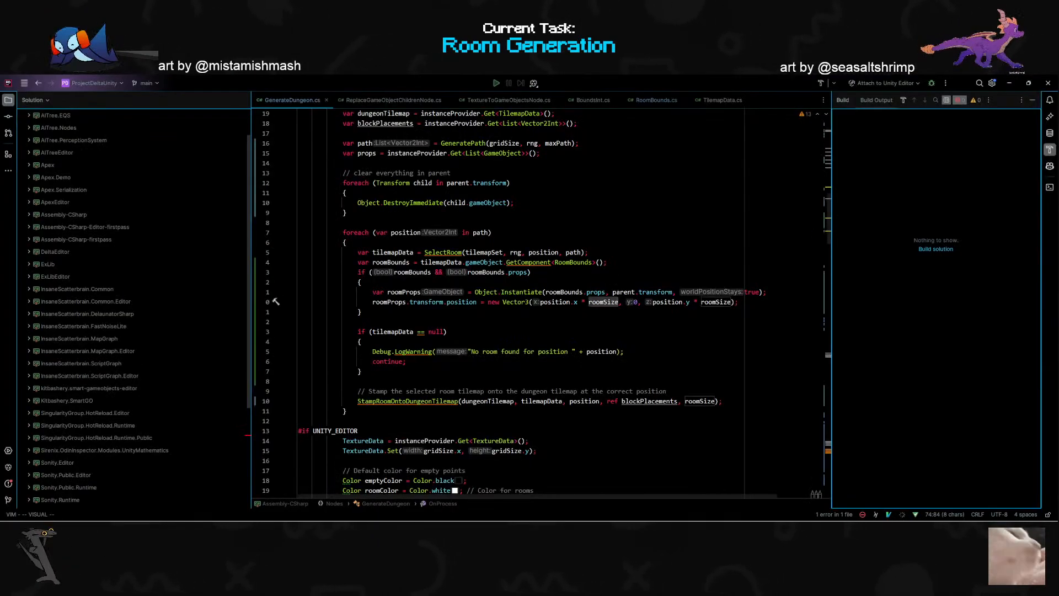
scroll(541, 303, down, 15)
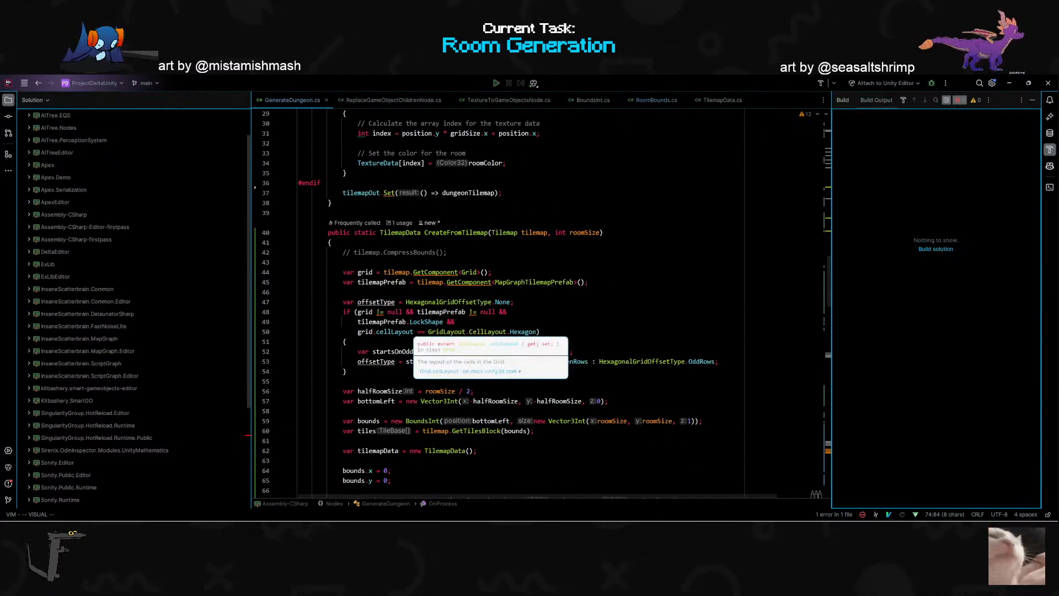
scroll(485, 303, down, 2)
scroll(486, 303, down, 2)
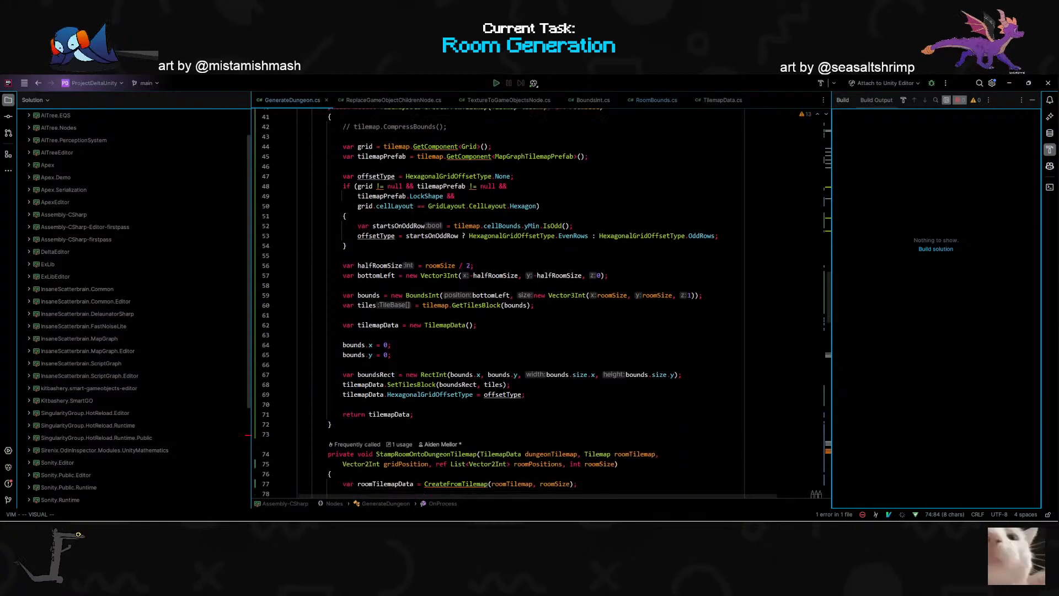
scroll(486, 303, up, 2)
double_click(459, 173)
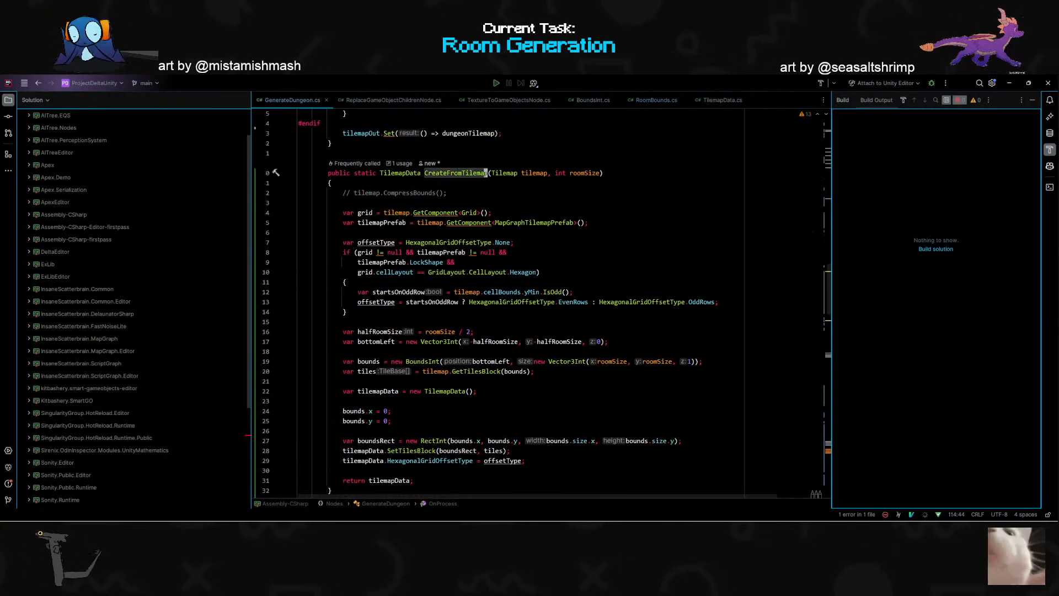
scroll(459, 173, down, 7)
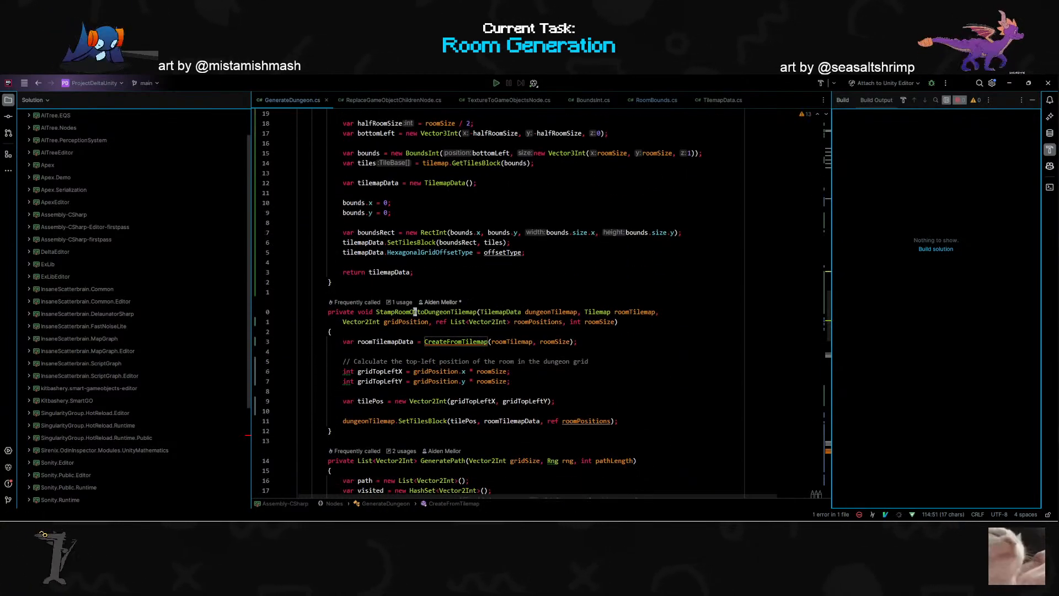
- Examine how StampRoomOntoDungeonTilemap builds tilePos from gridTopLeftX and gridTopLeftY, and compare it with the roomSize use in the props position
double_click(415, 312)
scroll(409, 315, down, 2)
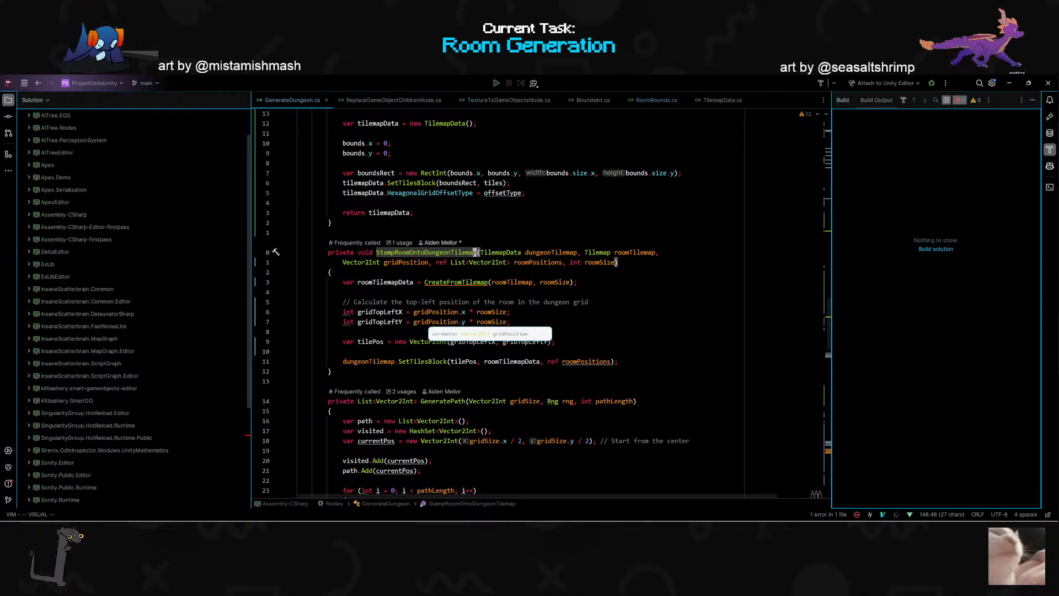
double_click(472, 341)
double_click(532, 342)
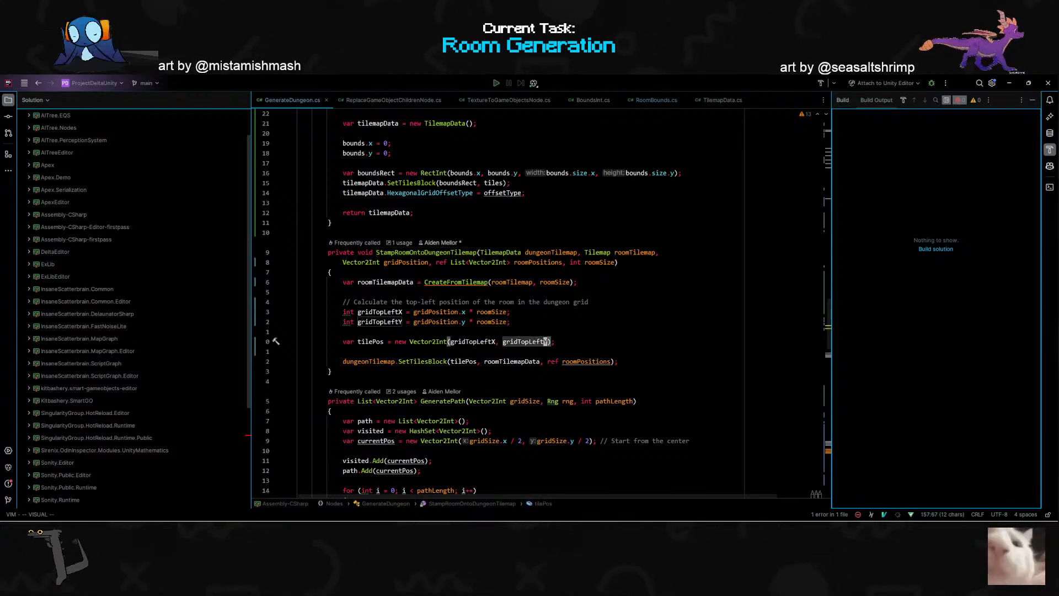
scroll(545, 341, up, 20)
scroll(546, 341, up, 6)
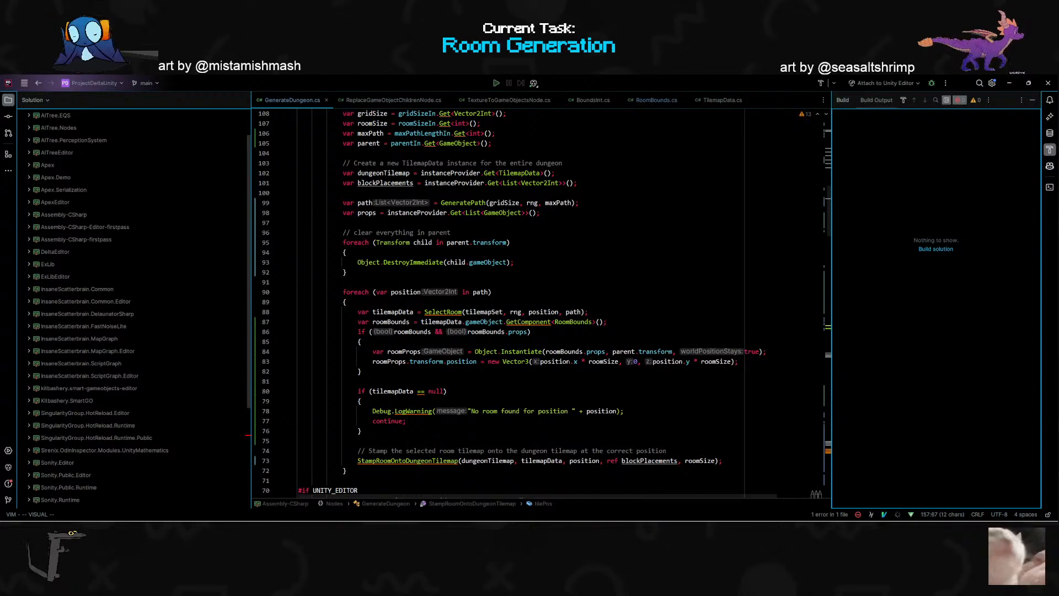
double_click(603, 362)
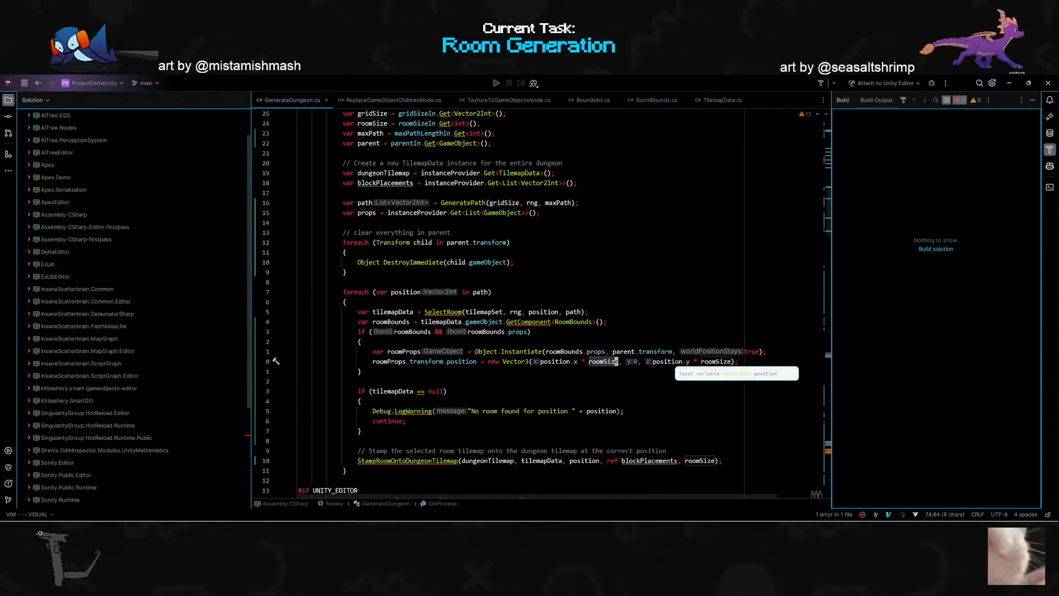
key(Escape)
key(j)
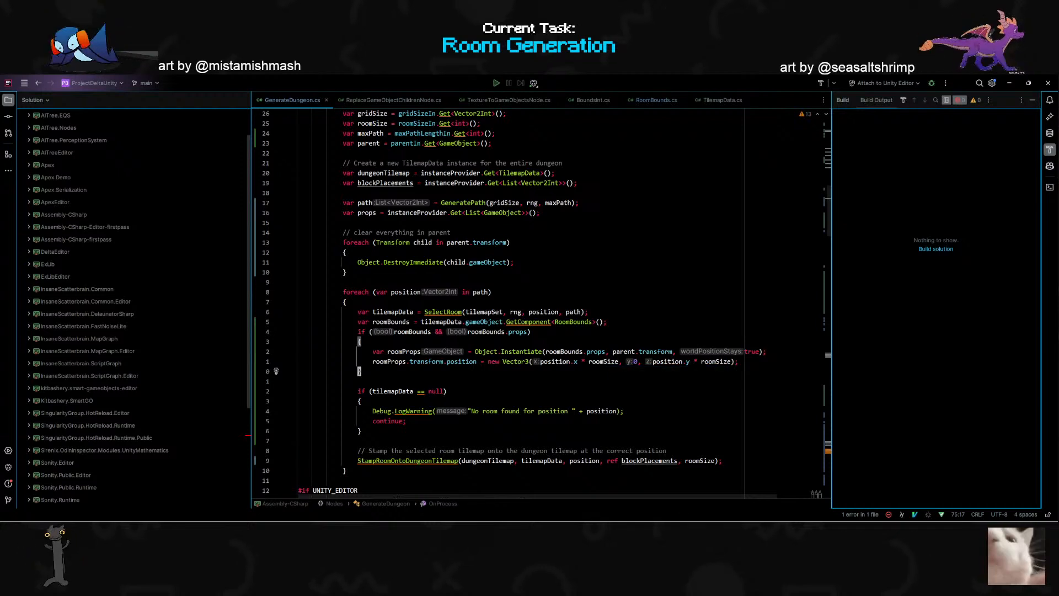
- Try declaring a doubleRoomSize variable as roomSize * 2 between the props instantiation and its position assignment
click(590, 361)
key(i)
key(Escape)
text(ko)
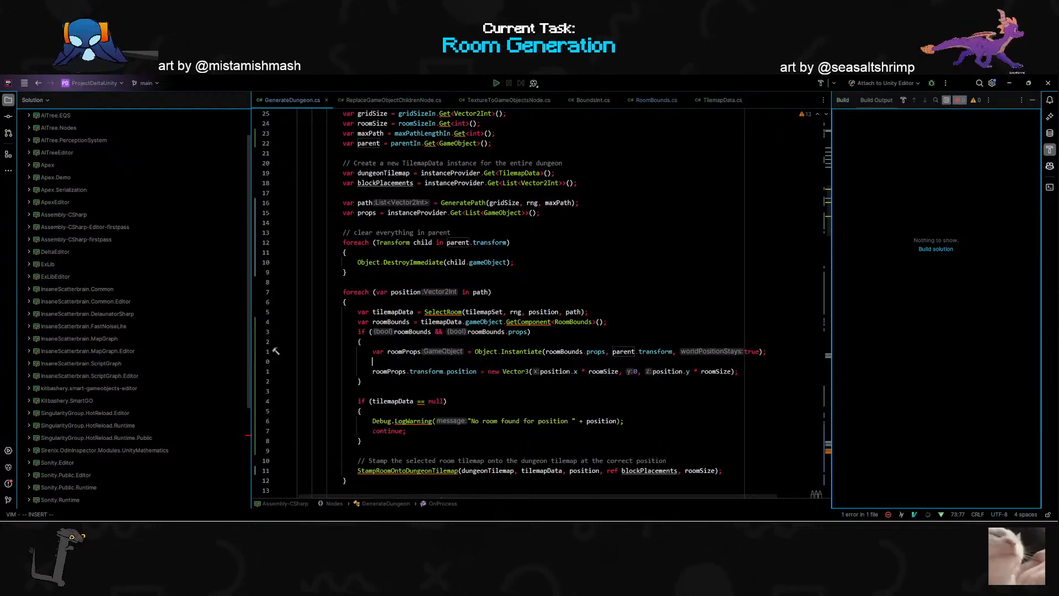
text(var)
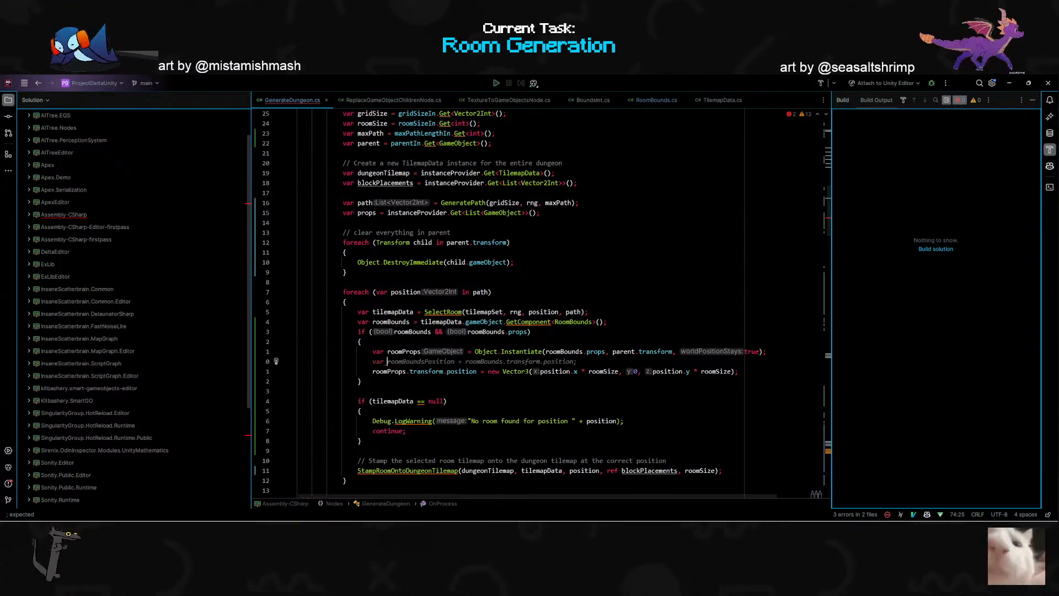
text(doubleRoom)
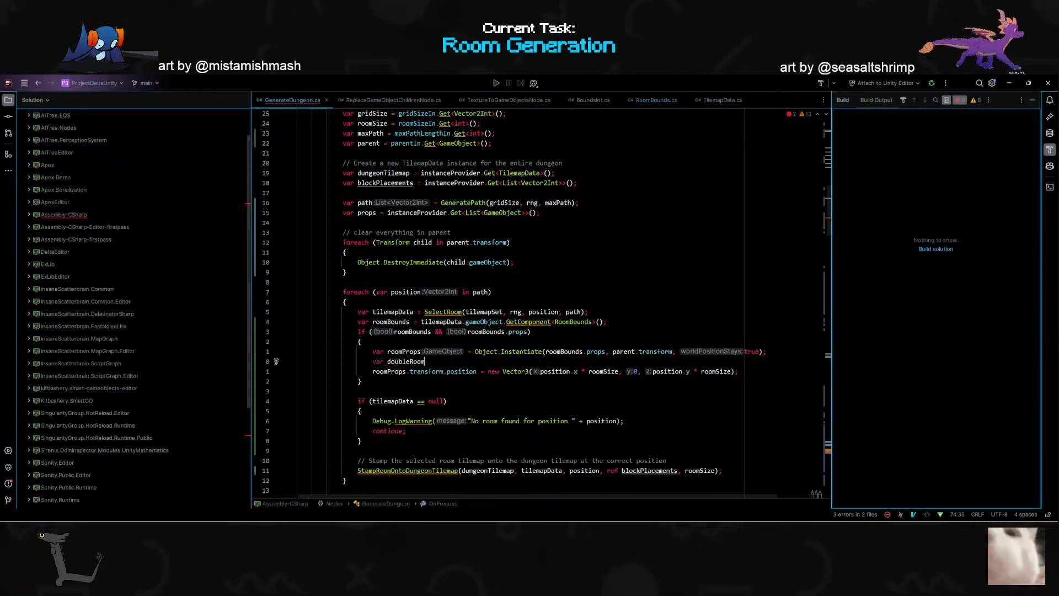
text(Size)
key(Tab)
- Try multiplying position.x and position.y by doubleRoomSize instead of roomSize in the roomProps position
key(Escape)
key(j)
key(w)
key(w)
key(w)
key(w)
key(w)
key(w)
key(w)
text(cwdoubleRoomSize)
key(Tab)
key(Escape)
key(w)
key(w)
key(w)
key(w)
key(w)
key(w)
key(w)
key(w)
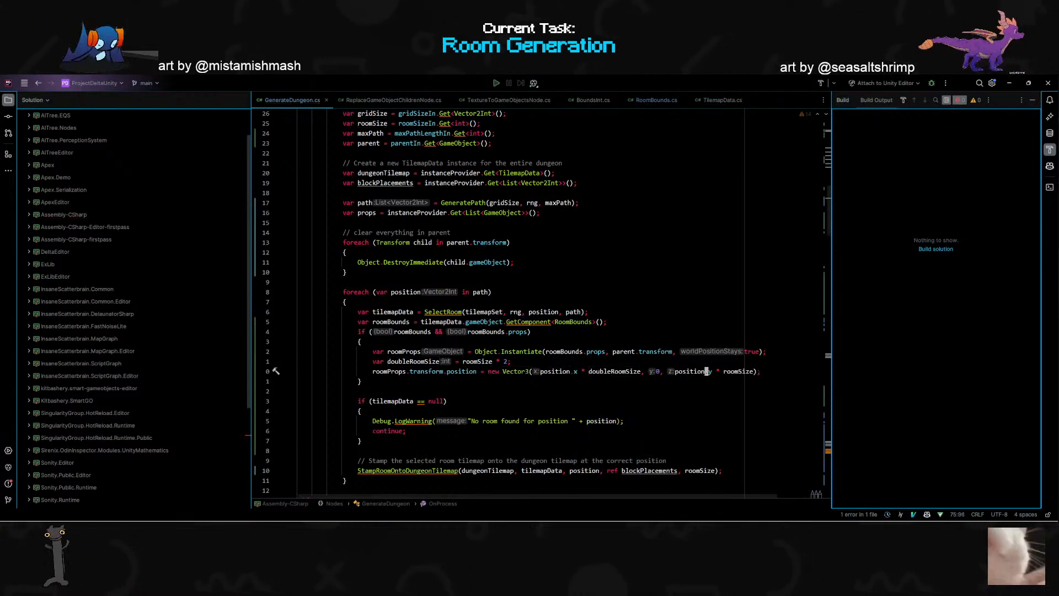
text(cwdoubleRoomSize)
key(Tab)
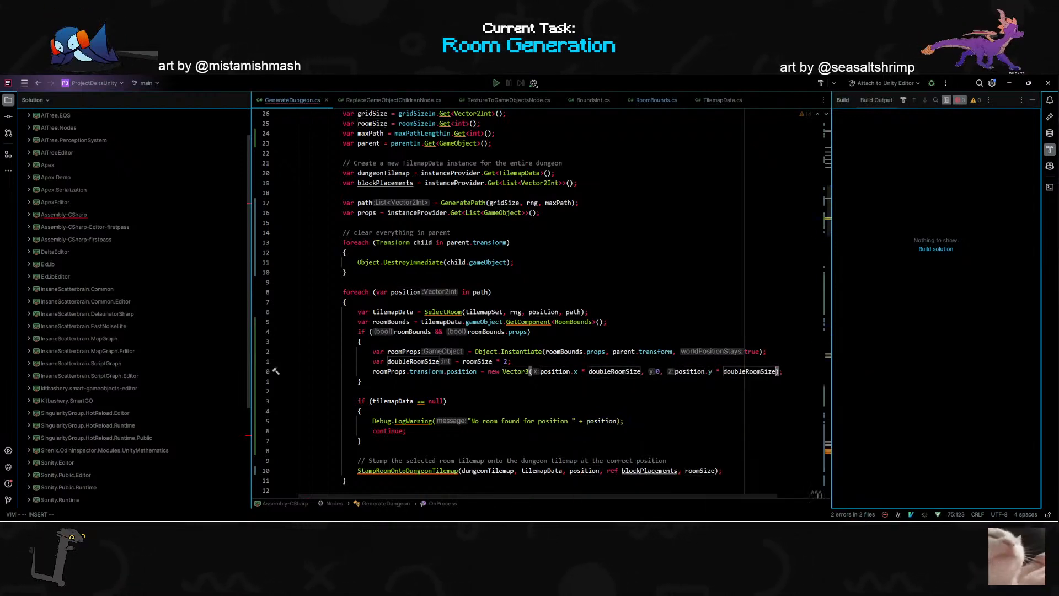
- Switch to Unity, run the Graph Runner's graph and examine the doubled prop spacing against the rooms
key(alt+Tab)
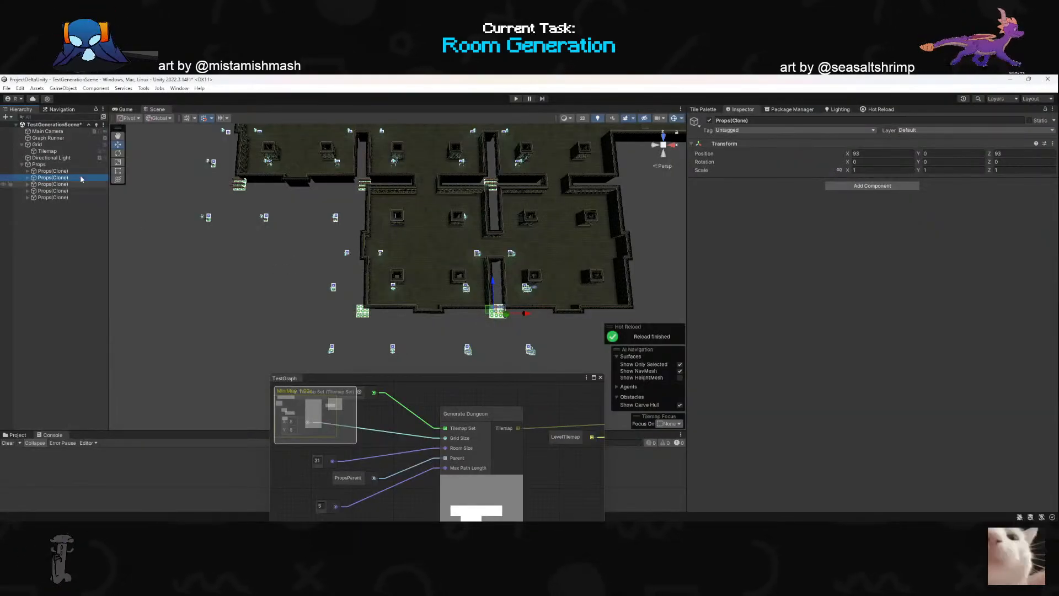
click(48, 151)
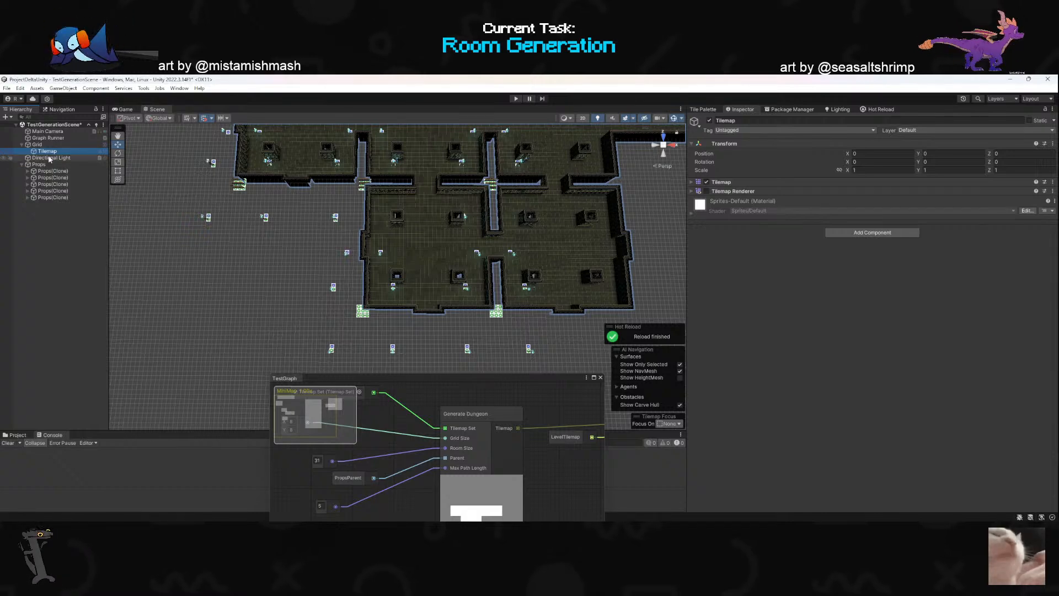
click(49, 158)
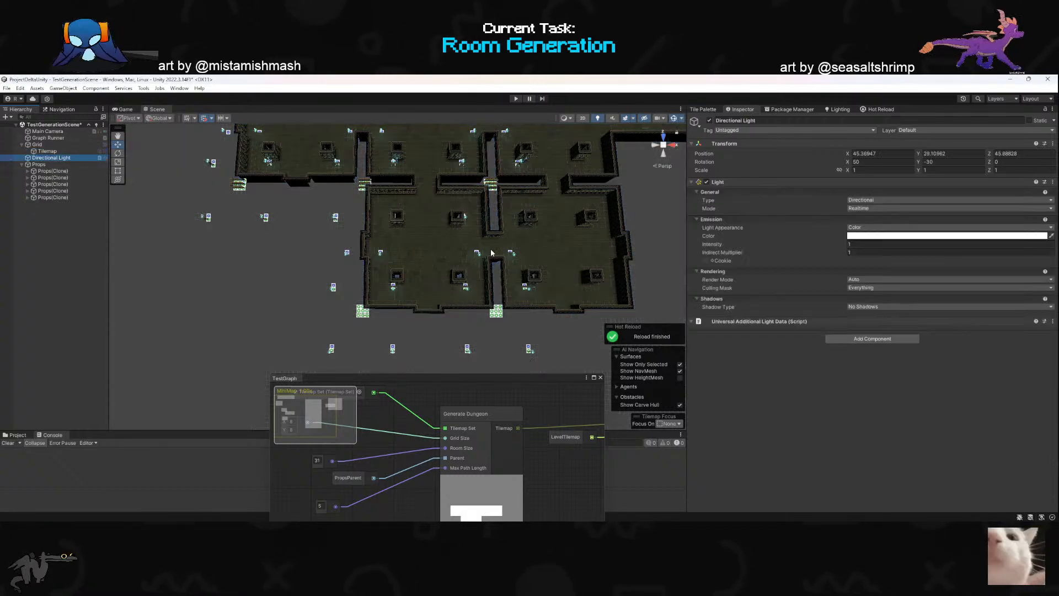
click(48, 137)
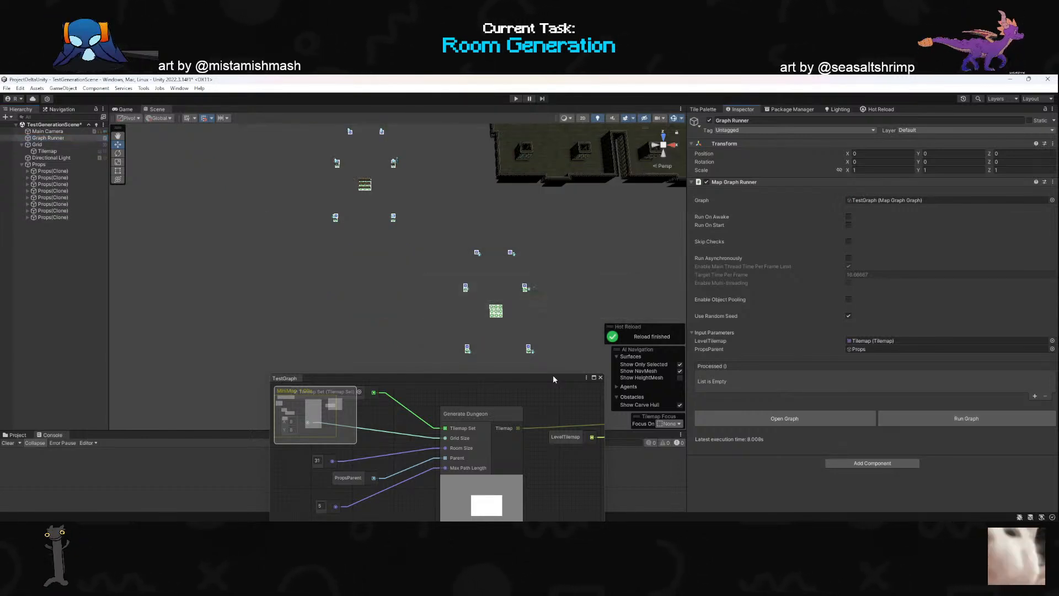
right_drag(528, 293, 592, 210)
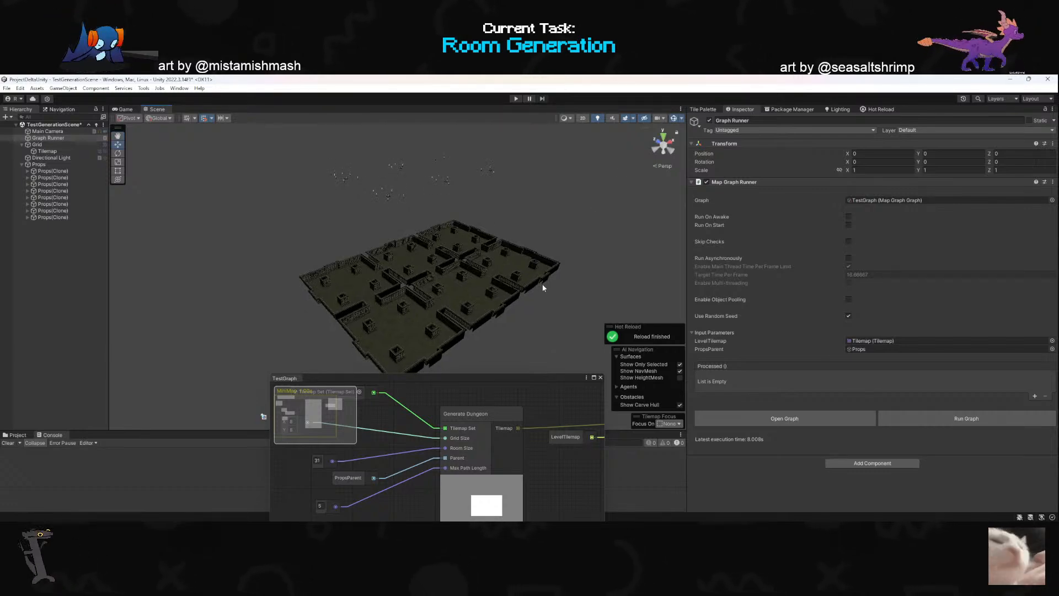
- Return to GenerateDungeon.cs and undo the doubleRoomSize declaration and its uses in the props position
key(alt+Tab)
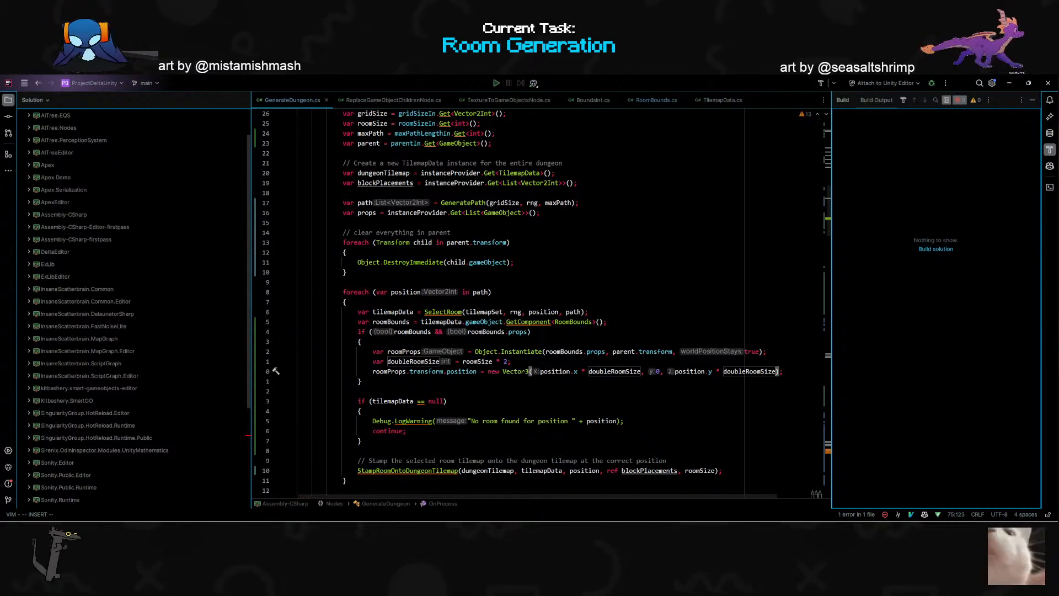
key(BackSpace)
key(BackSpace)
key(BackSpace)
key(BackSpace)
key(BackSpace)
key(BackSpace)
key(BackSpace)
key(BackSpace)
key(BackSpace)
key(BackSpace)
key(ctrl+z)
key(ctrl+z)
key(ctrl+z)
key(ctrl+z)
key(ctrl+z)
key(ctrl+z)
key(ctrl+z)
key(ctrl+z)
key(ctrl+z)
- Add + roomSize to both the x and z terms of the roomProps position vector
key(w)
key(w)
key(w)
key(w)
key(w)
key(w)
key(w)
key(w)
key(w)
key(w)
key(w)
key(w)
text(ize + a)
key(BackSpace)
text(roomSize)
key(Return)
key(Escape)
key(w)
key(w)
key(w)
key(w)
key(w)
key(w)
key(w)
text(ize + ro)
key(Return)
- Switch to Unity, rerun the graph and inspect how the shifted props align with the rooms
key(alt+Tab)
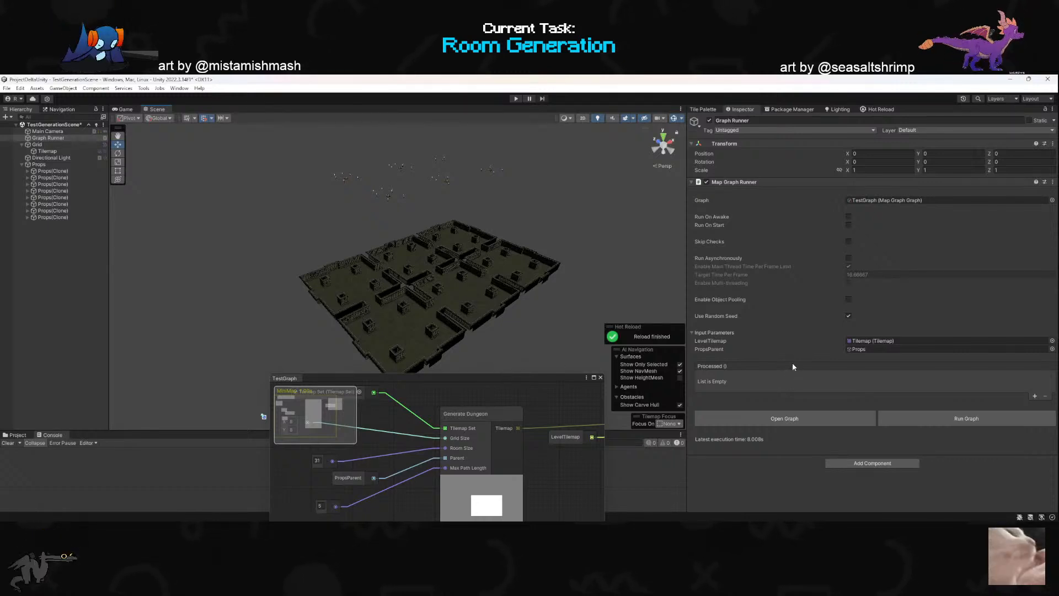
click(951, 425)
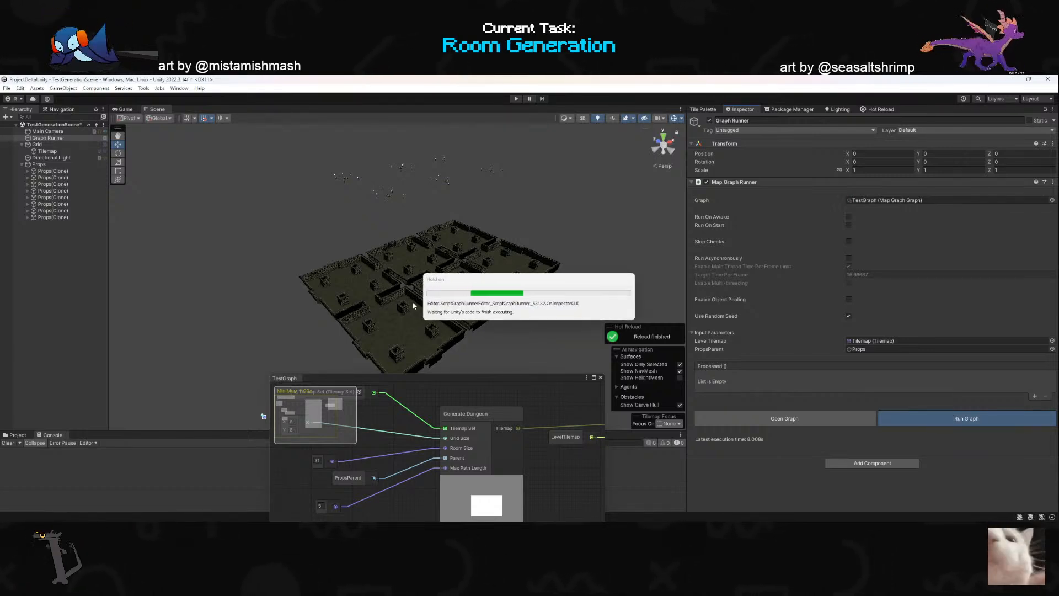
right_drag(455, 243, 359, 317)
- Back in GenerateDungeon.cs, change the x offset of the roomProps position to (roomSize / 2)
key(alt+Tab)
click(637, 362)
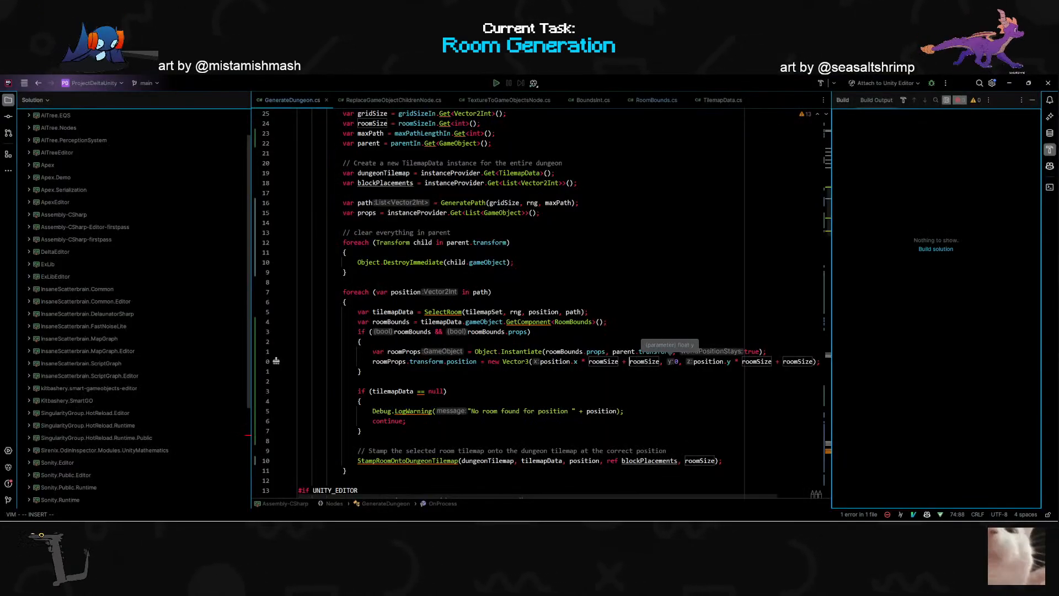
text(()
key(Right)
key(Right)
key(Right)
key(Right)
key(Right)
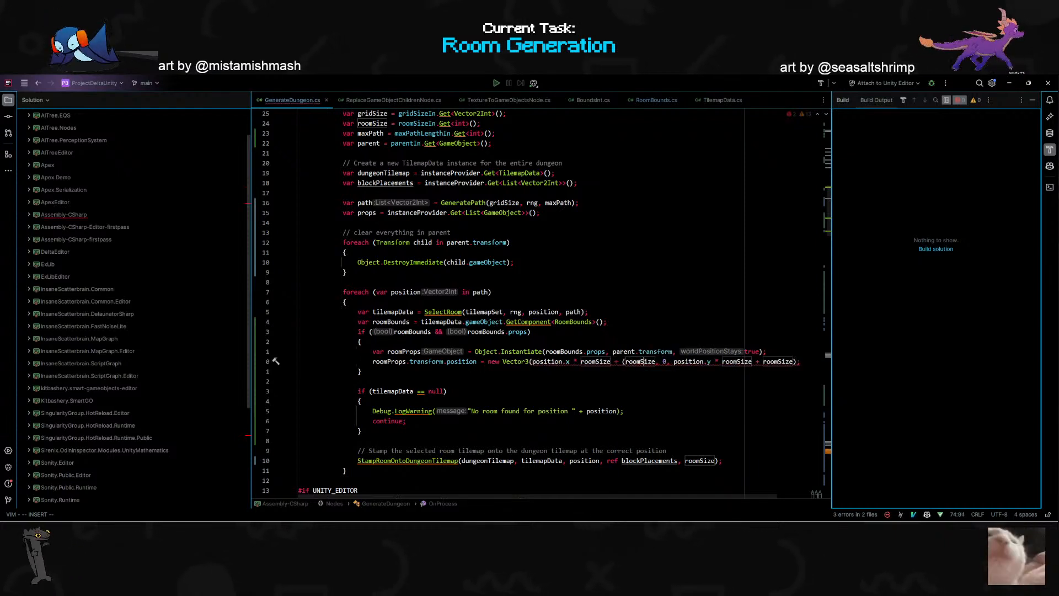
text())
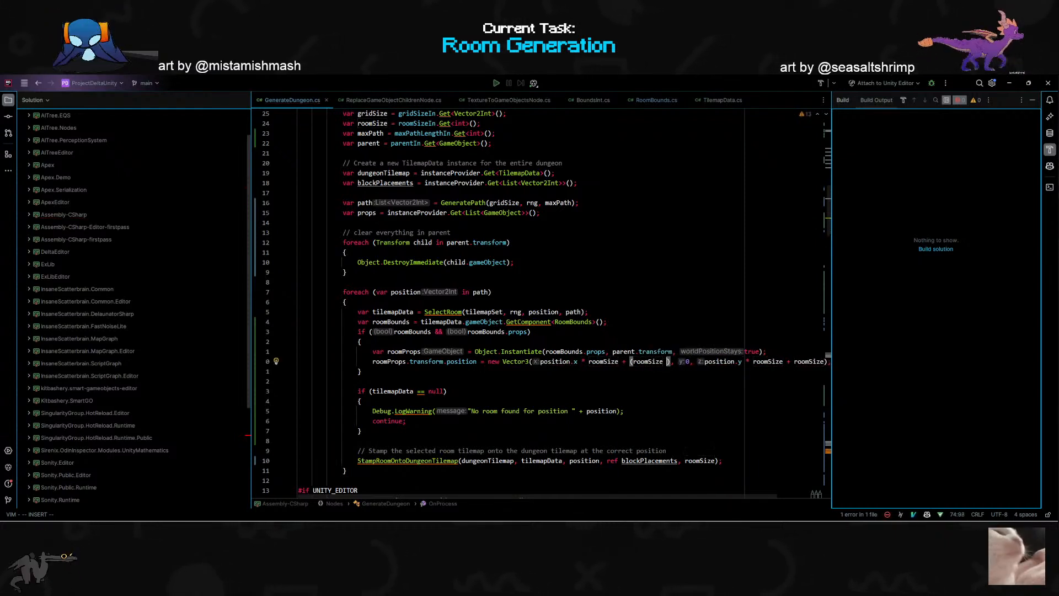
text( / 2)
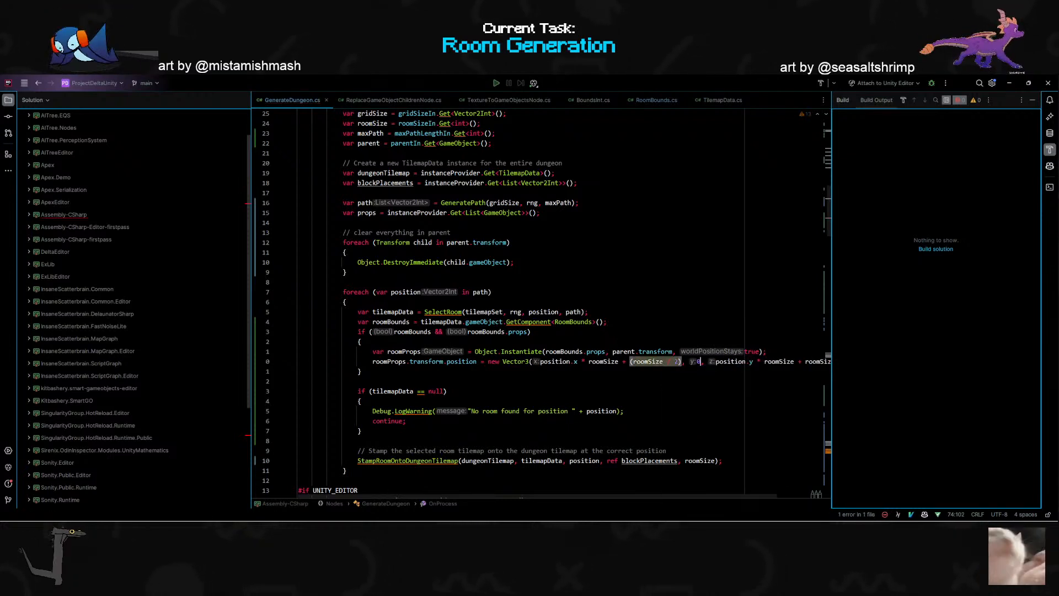
- Change the z offset of the roomProps position to (roomSize / 2)
key(End)
key(Left)
key(Left)
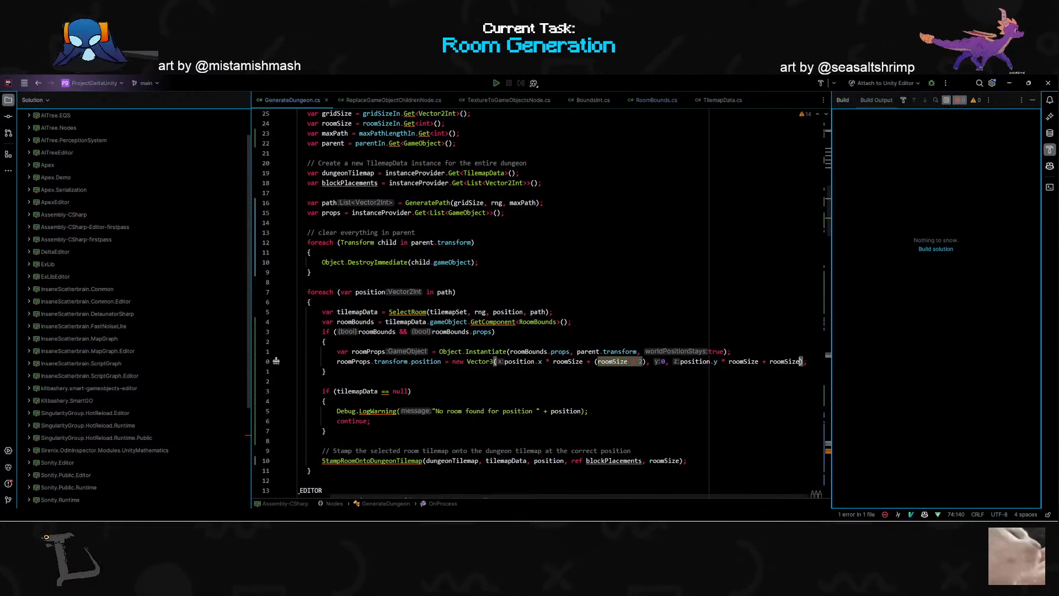
key(Left)
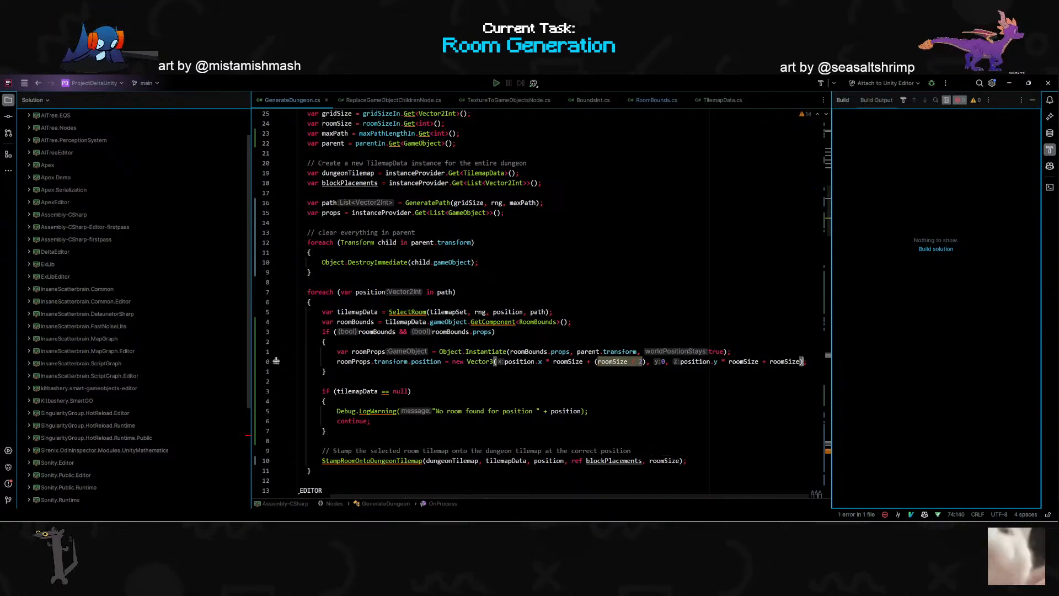
text(()
key(ctrl+Right)
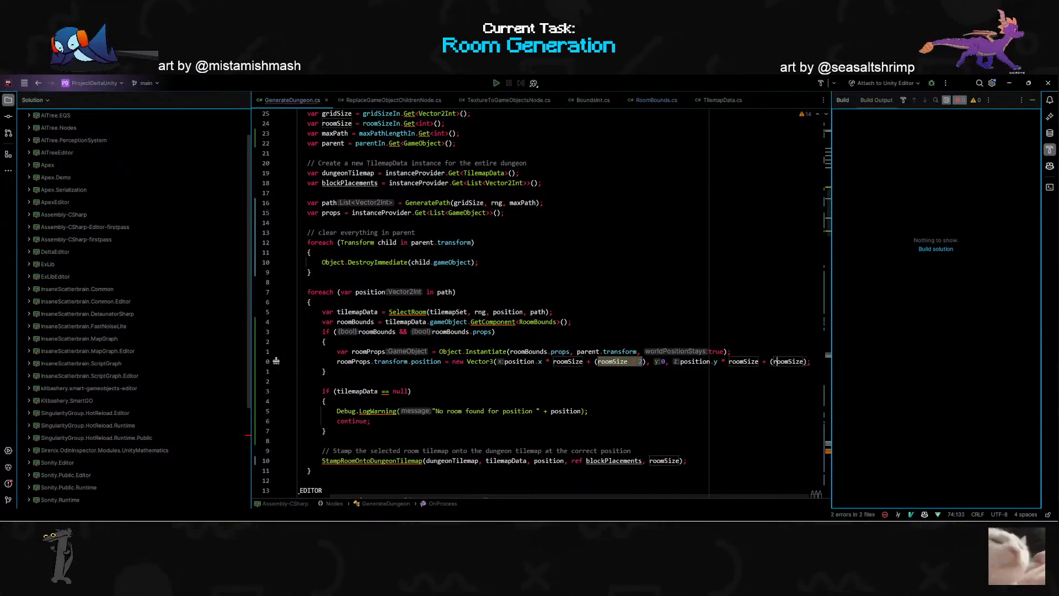
text())
key(Left)
text(/ 2)
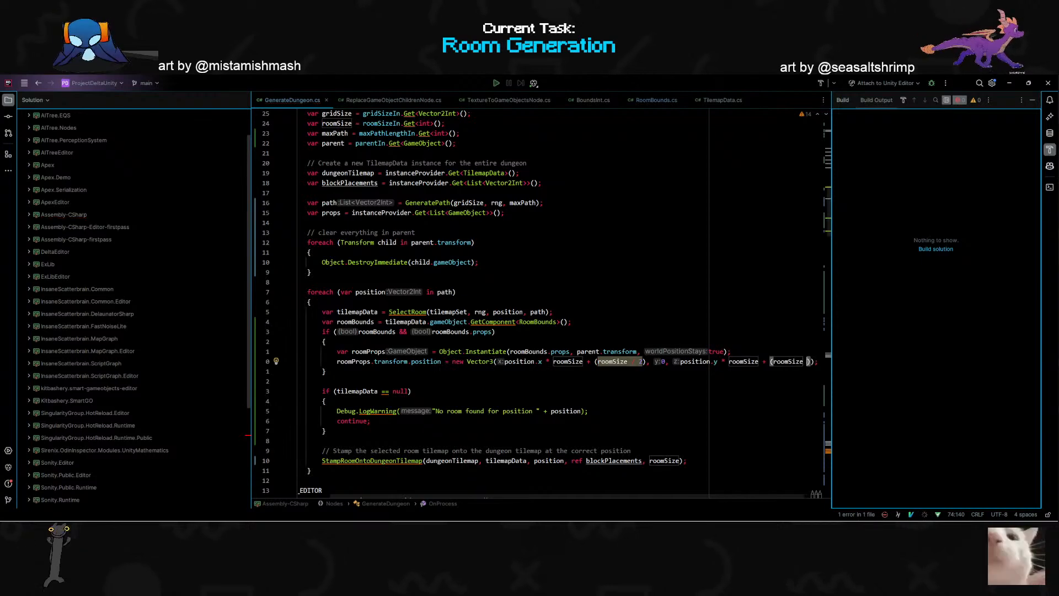
- Switch to Unity, regenerate the dungeon with the half-room offset and look over the props' alignment with the rooms
key(alt+Tab)
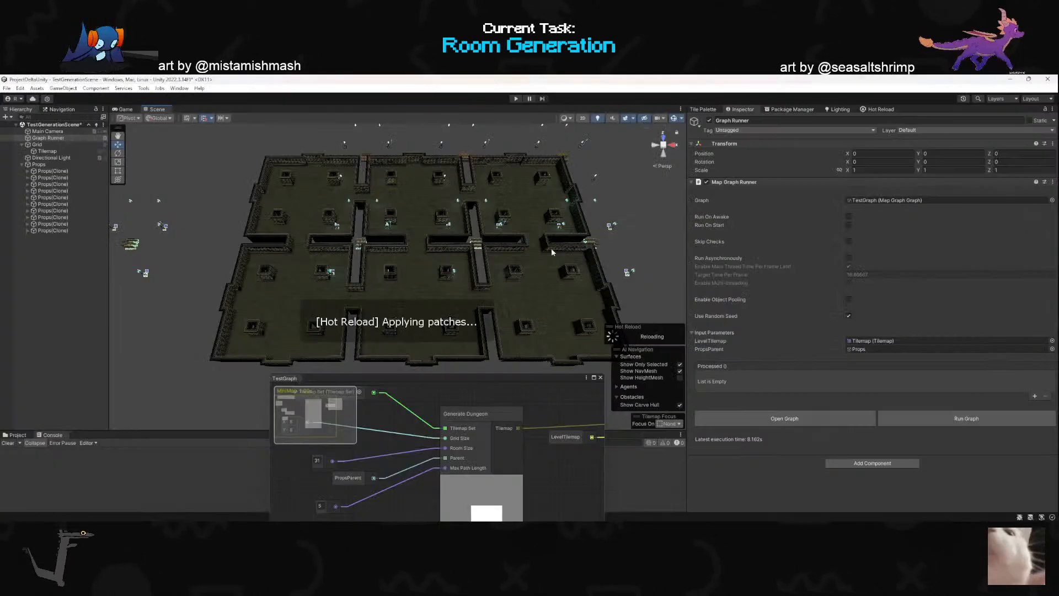
click(987, 418)
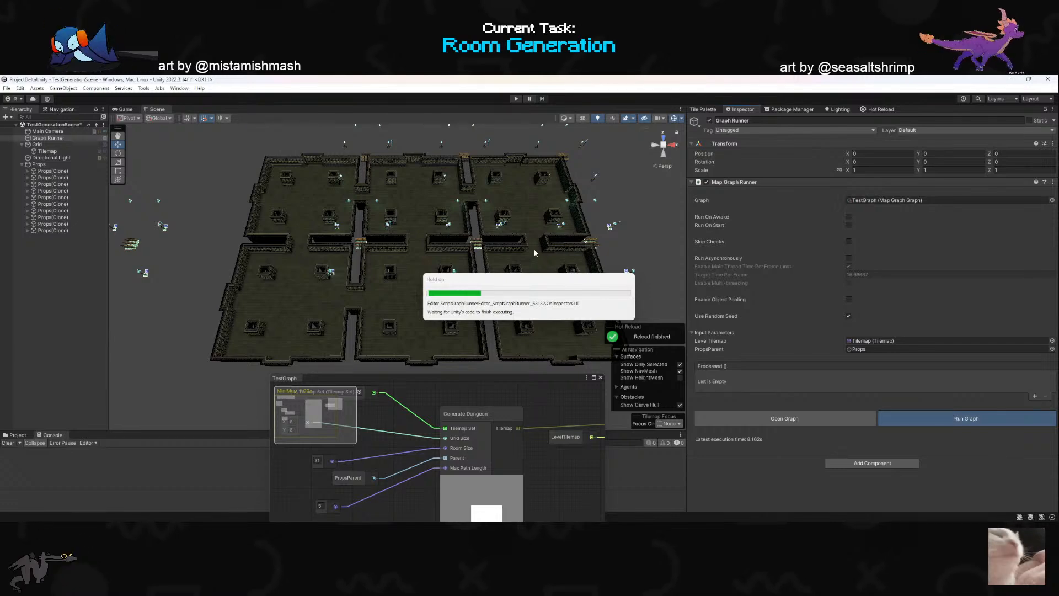
right_drag(481, 268, 584, 175)
key(w)
key(alt+Tab)
key(alt+Tab)
key(alt+Tab)
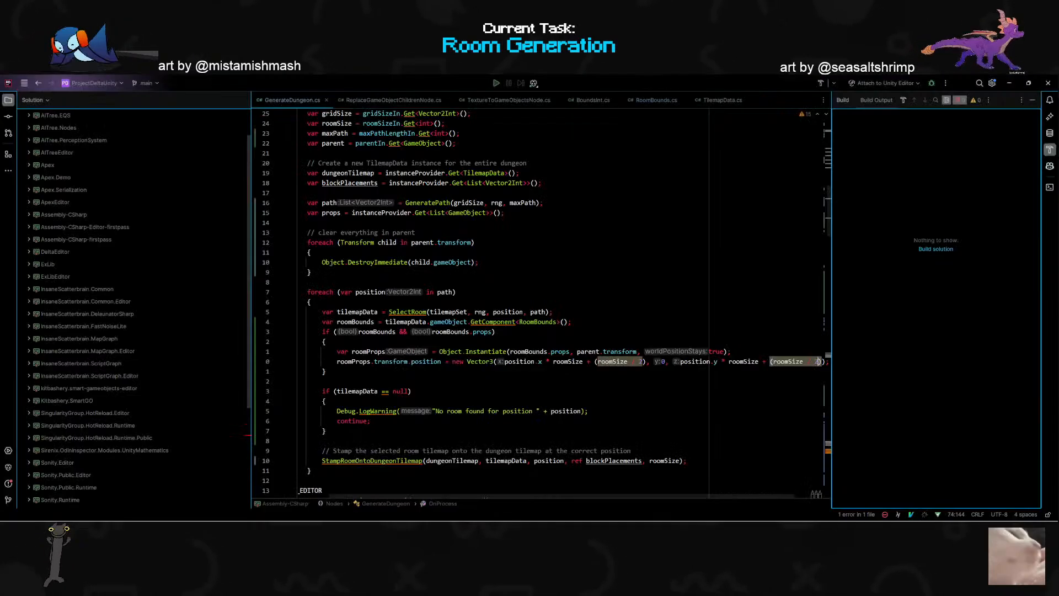
key(j)
key(j)
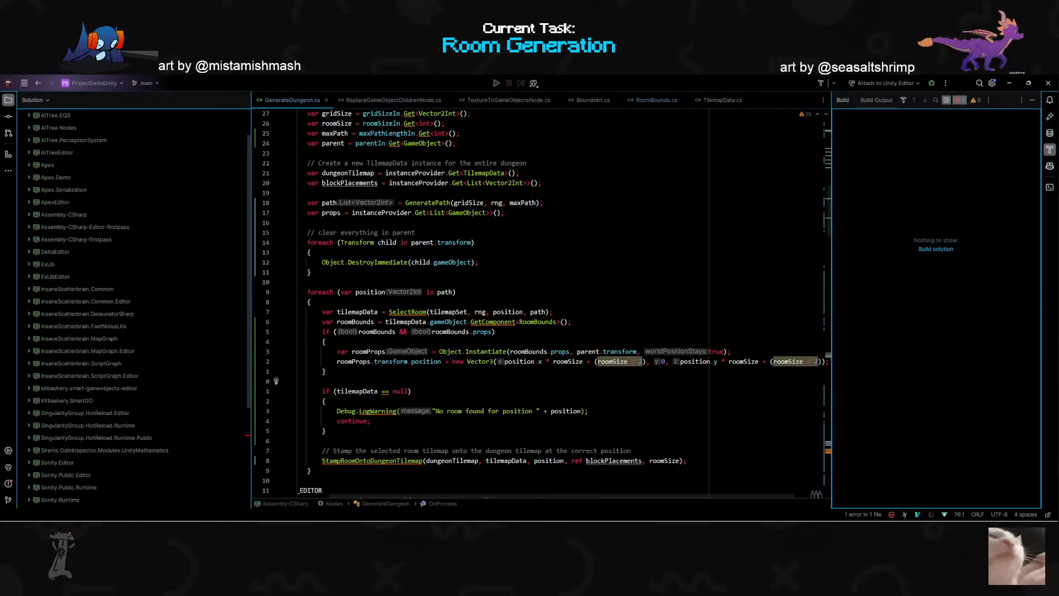
key(alt+Tab)
key(alt+Tab)
key(alt+Tab)
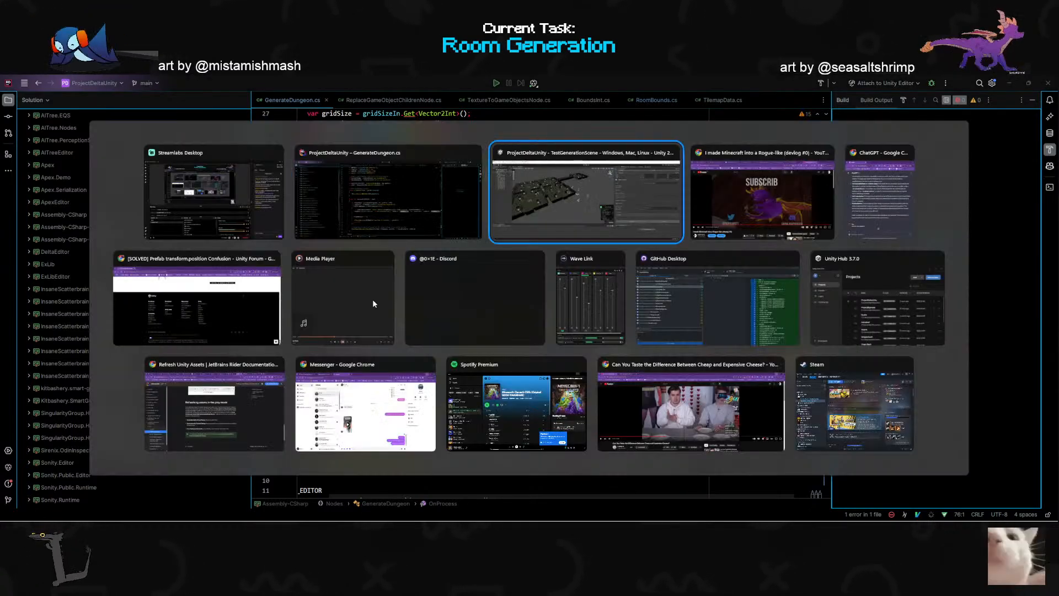
- Select several Props(Clone) objects in turn to check their positions against the rooms, and compare with the props position code
click(53, 172)
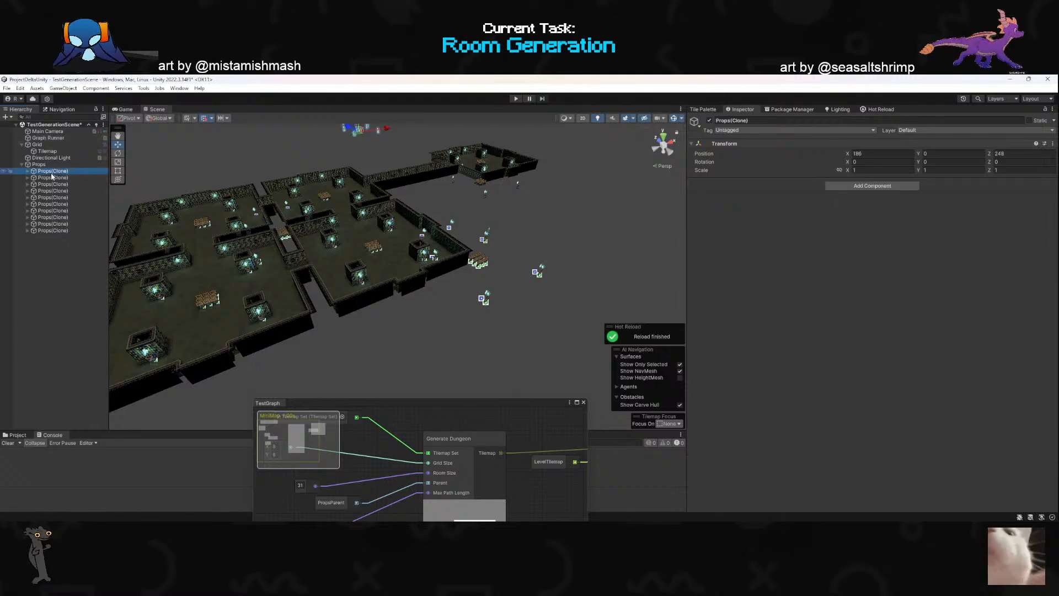
click(62, 184)
click(58, 204)
click(59, 230)
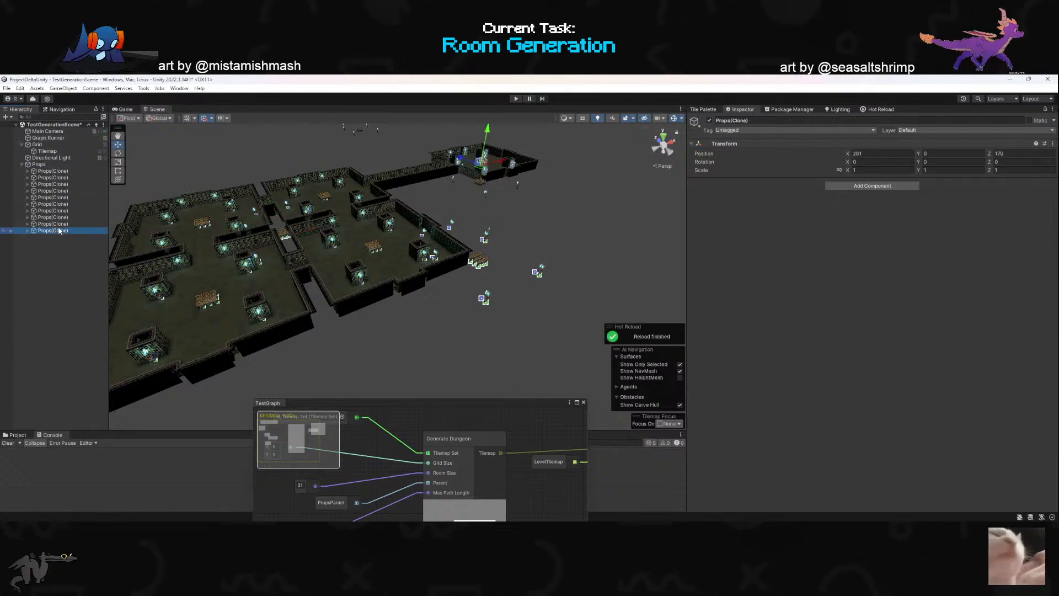
click(61, 217)
right_drag(371, 232, 351, 215)
key(alt+Tab)
scroll(540, 303, up, 3)
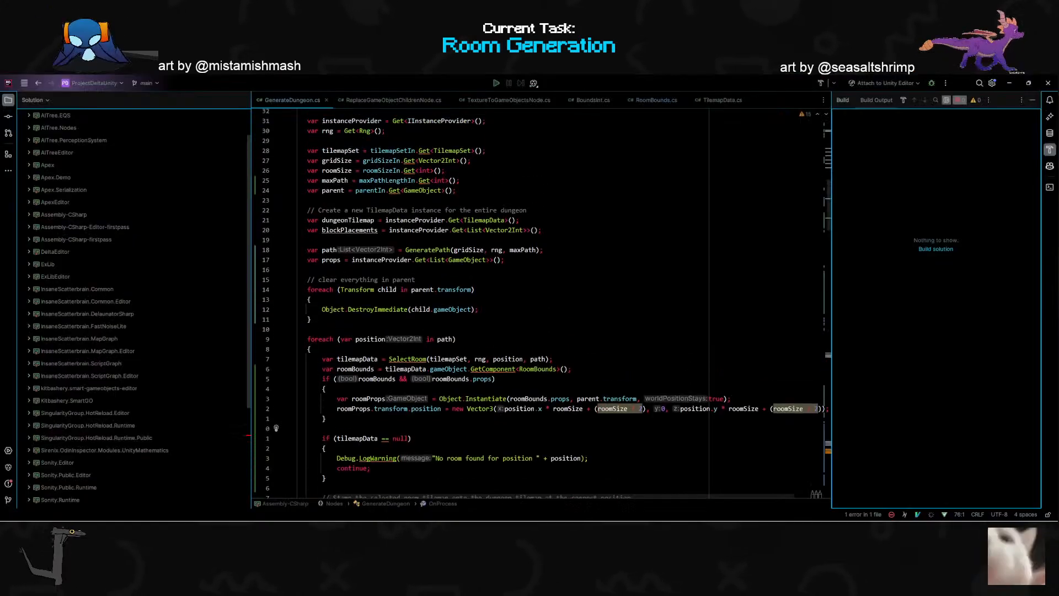
key(alt+Tab)
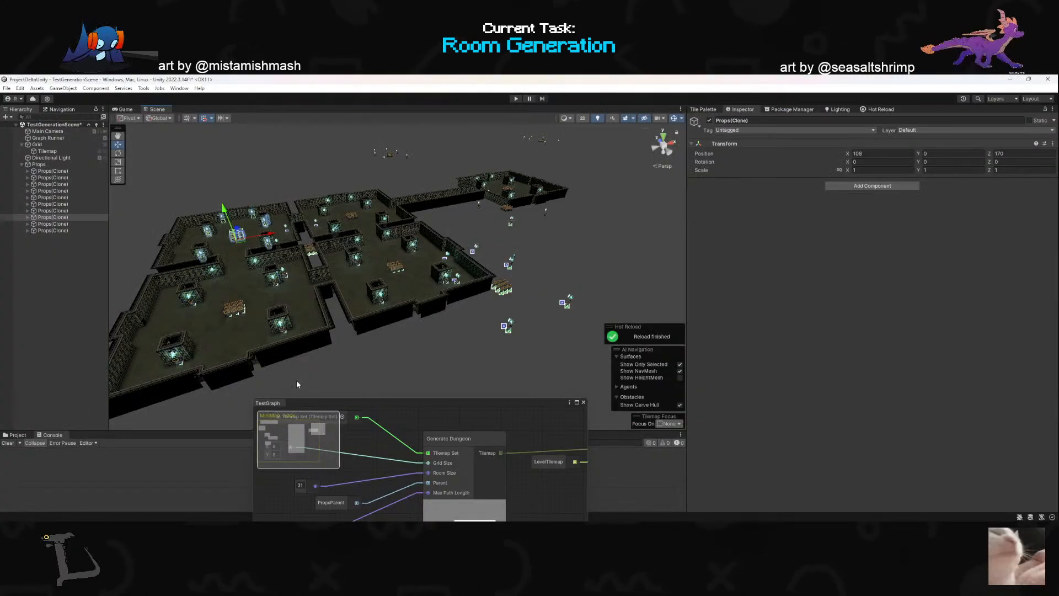
- Select the Graph Runner object, regenerate the dungeon and examine how the props sit relative to the new rooms
click(53, 158)
click(48, 151)
click(58, 138)
click(54, 151)
click(56, 138)
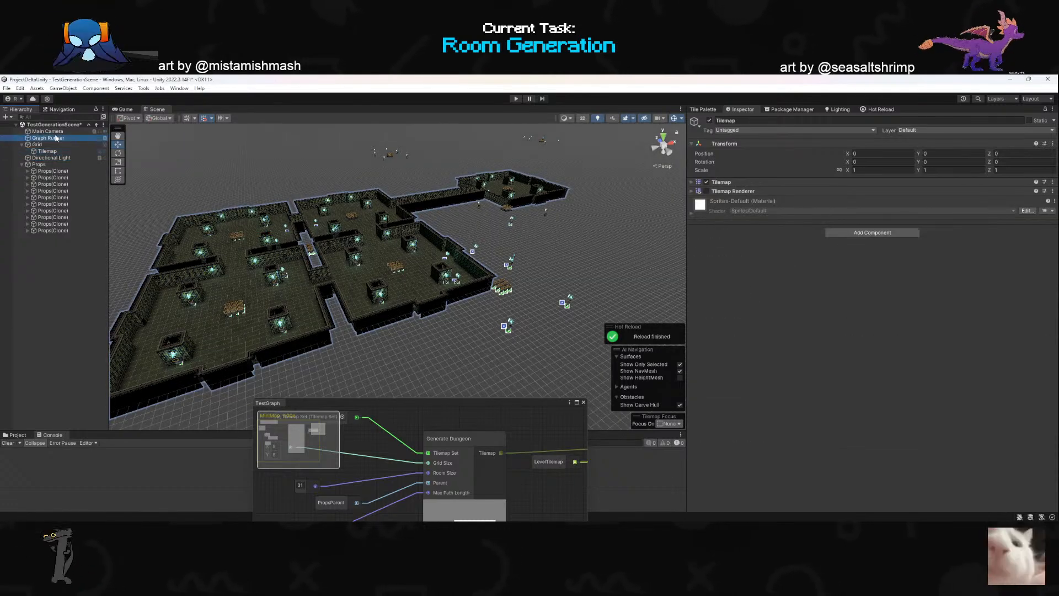
click(960, 421)
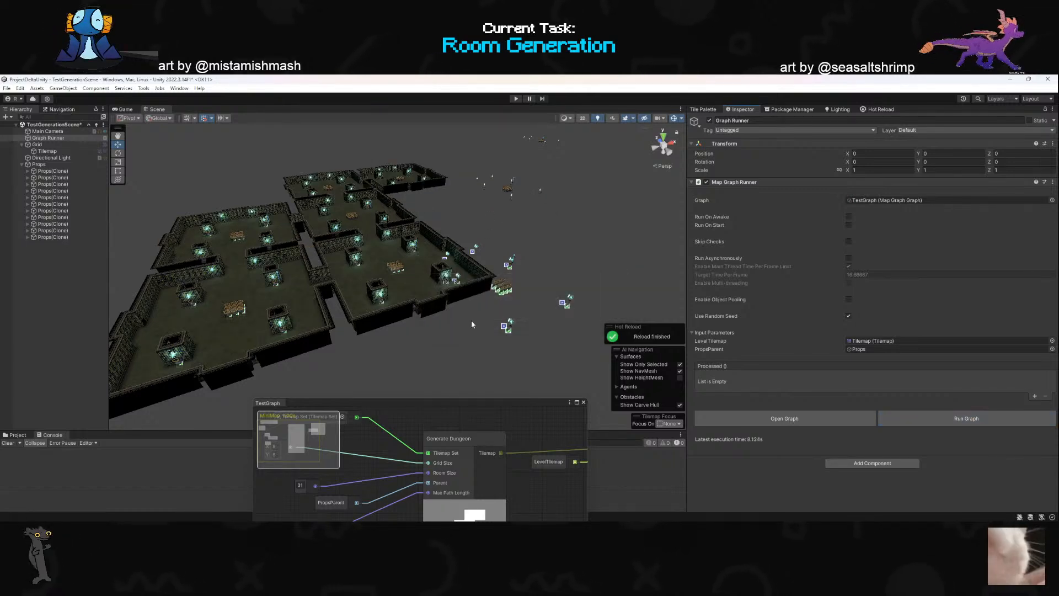
alt+drag(465, 316, 478, 293)
right_drag(478, 292, 477, 304)
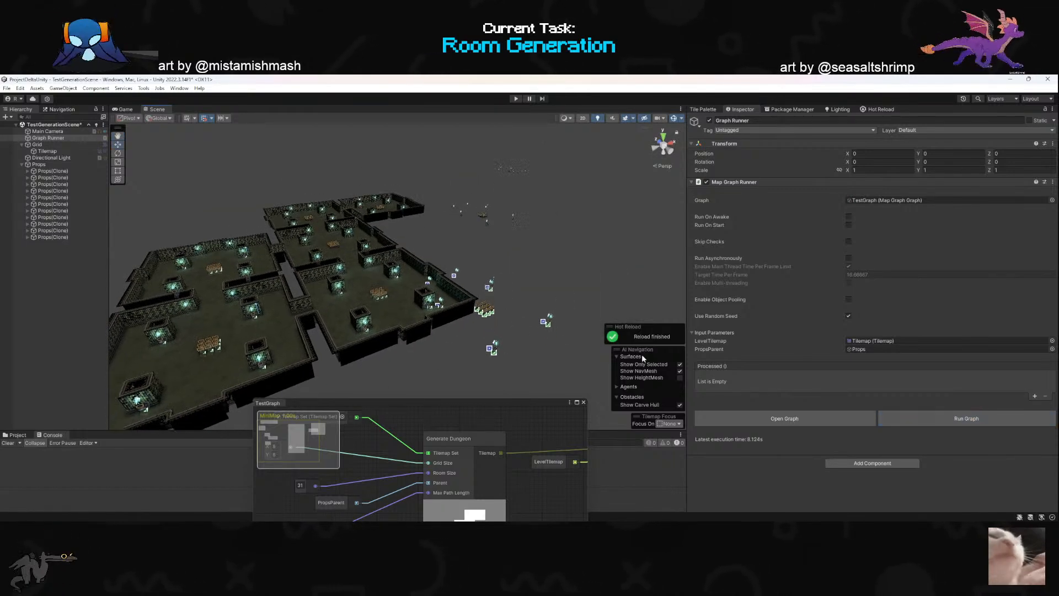
- Run the graph four more times, examining each new layout for props that lie outside the rooms
click(900, 421)
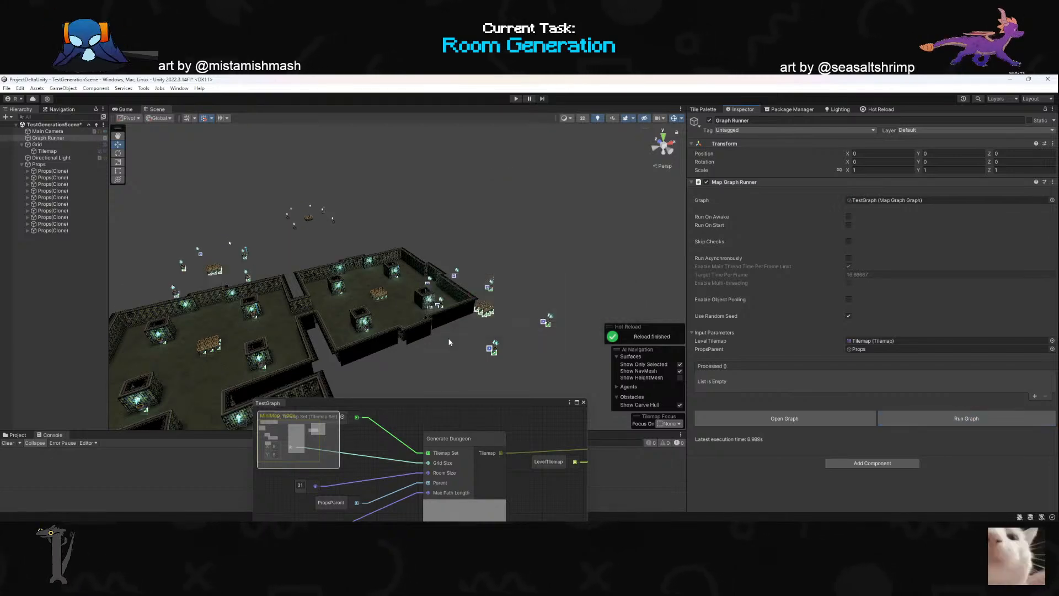
key(s)
right_drag(484, 334, 400, 366)
scroll(393, 366, up, 3)
click(953, 421)
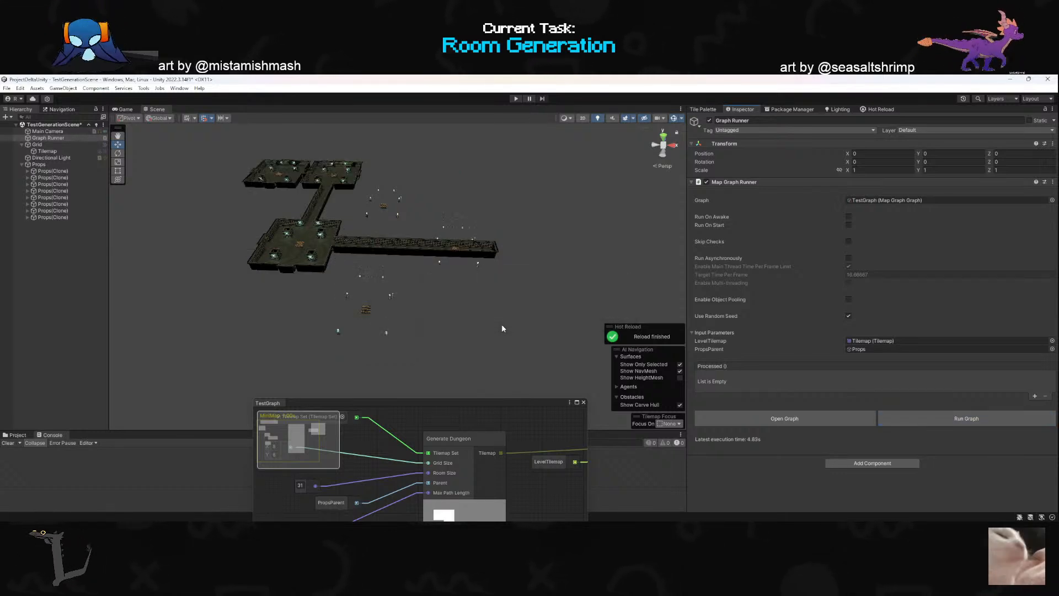
right_drag(343, 305, 320, 291)
scroll(314, 294, up, 1)
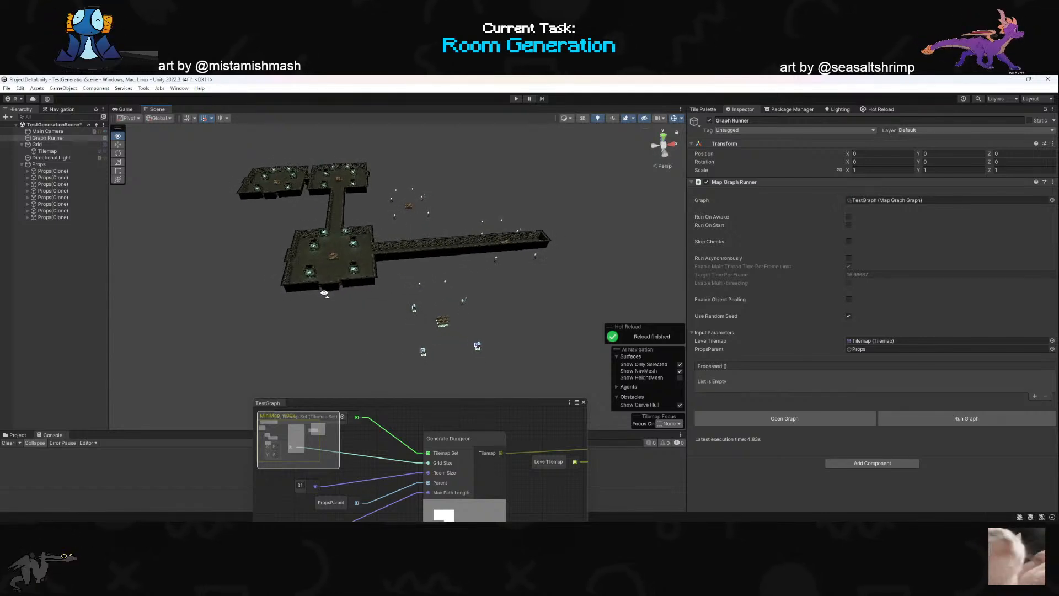
click(911, 415)
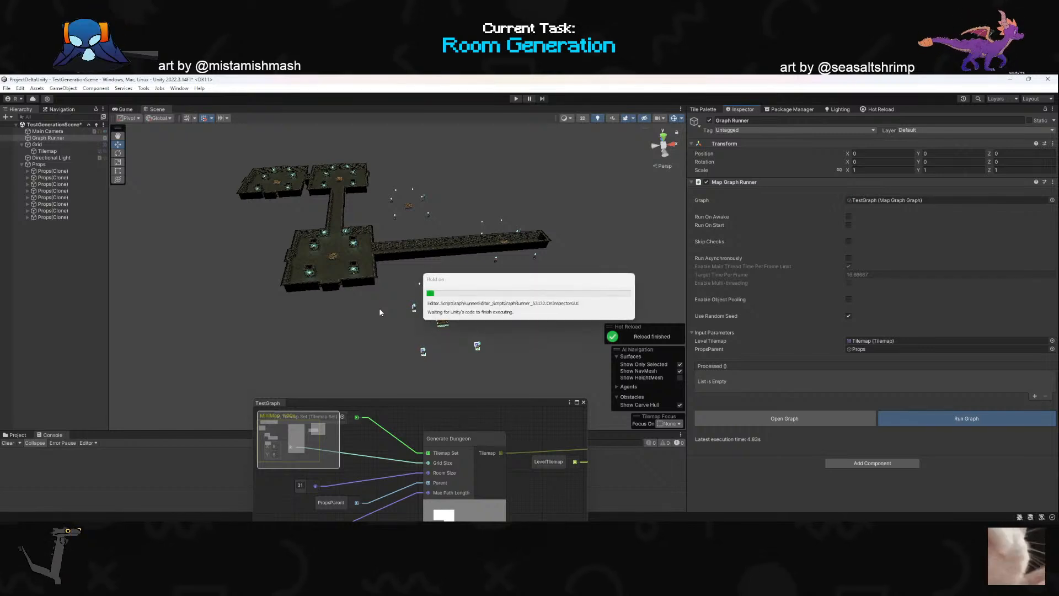
right_drag(366, 309, 418, 322)
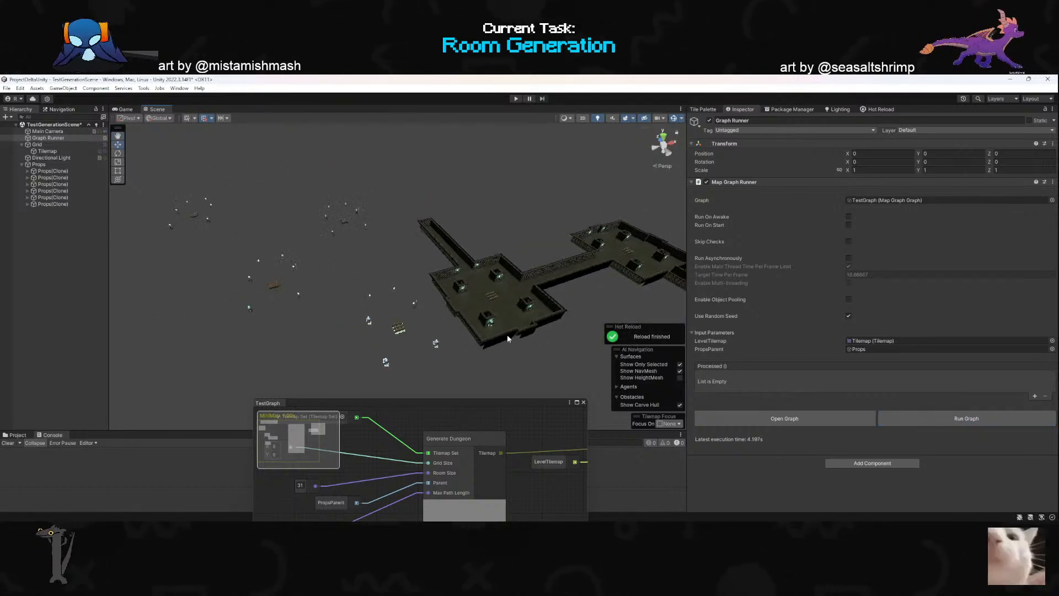
click(916, 417)
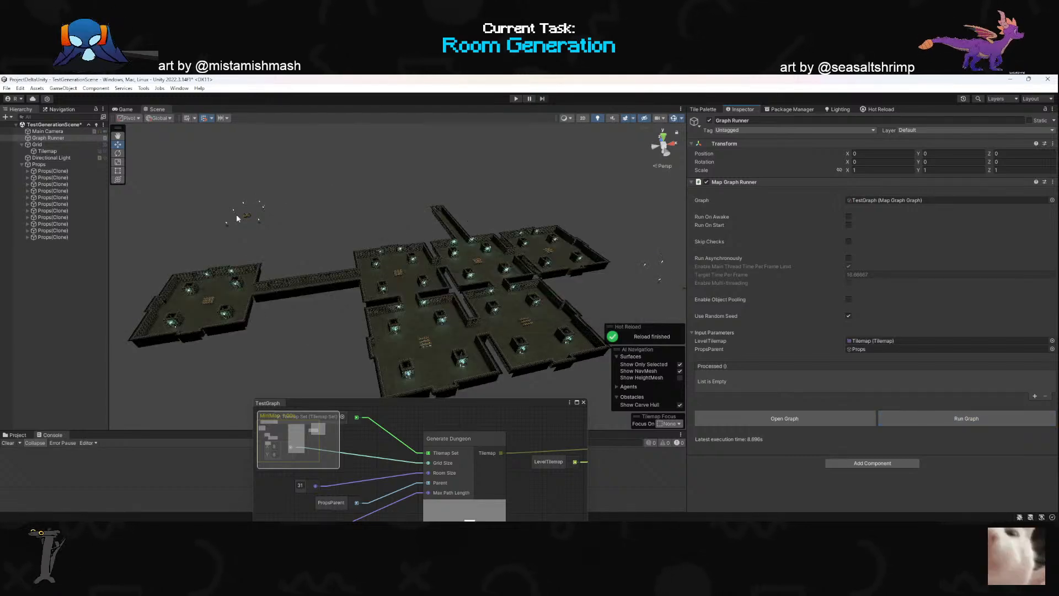
mouse_move(404, 221)
right_down()
mouse_move(473, 225)
mouse_move(393, 227)
right_up()
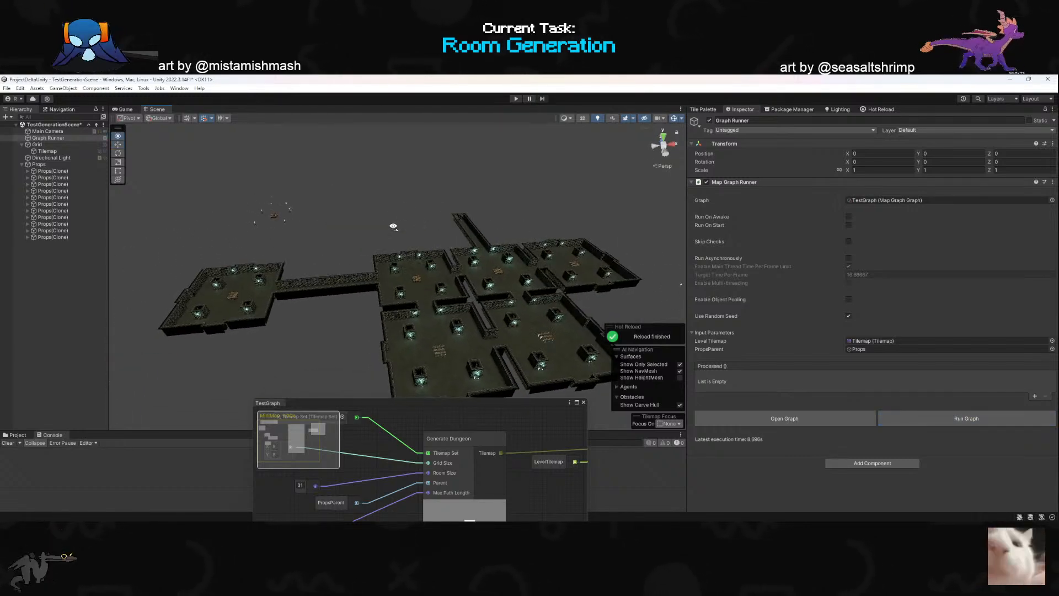
- Switch to GenerateDungeon.cs in the code editor and delete the unused props variable declaration from OnProcess
key(alt+Tab)
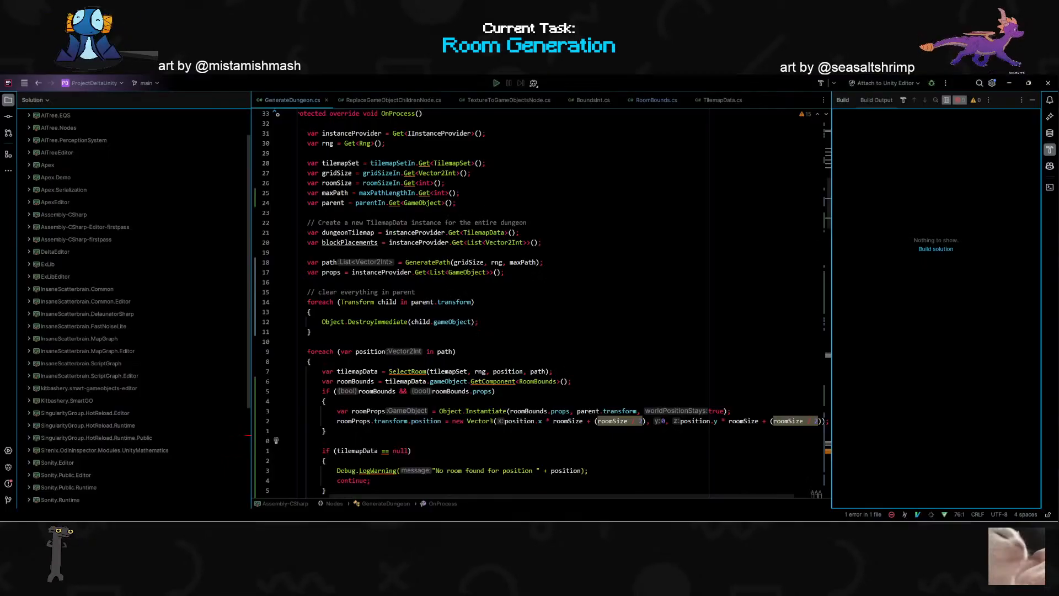
click(312, 332)
scroll(541, 302, down, 1)
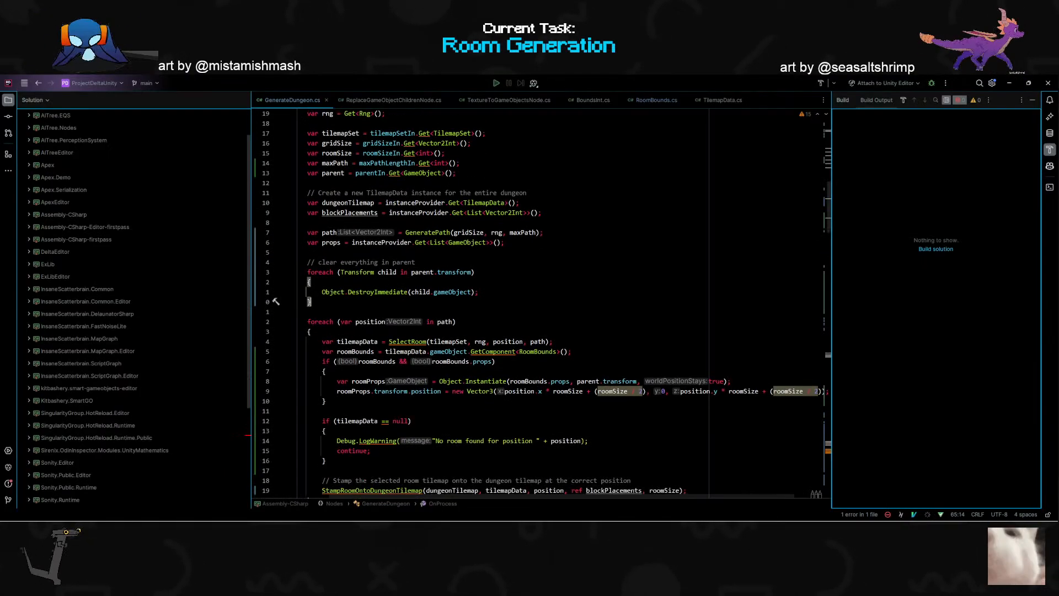
scroll(541, 303, down, 5)
scroll(541, 303, up, 4)
key(Up)
key(Up)
key(Up)
key(Up)
key(Up)
key(Up)
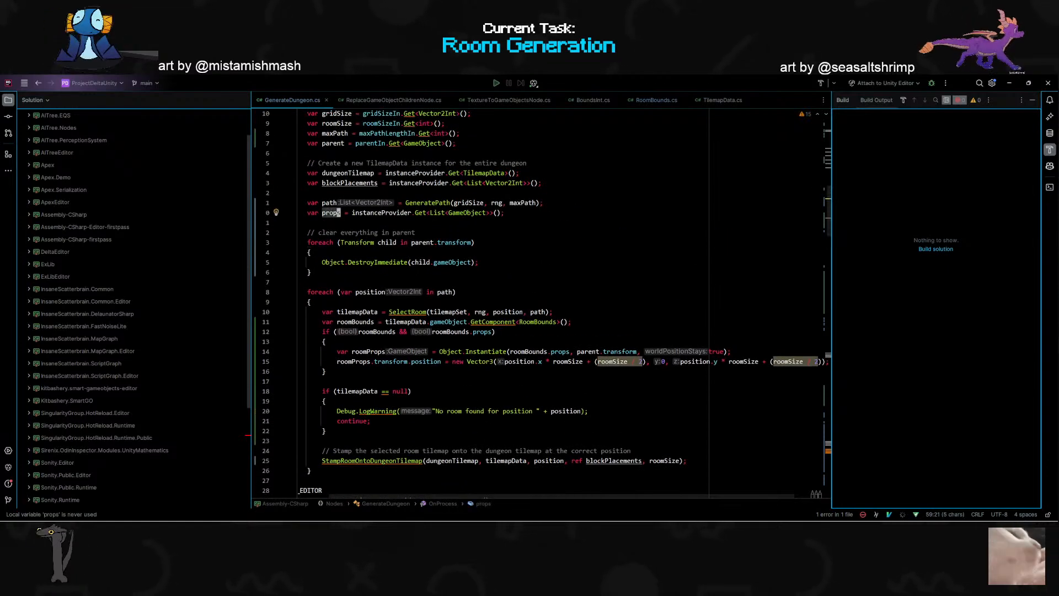
key(End)
key(d)
- Review the rest of OnProcess and the start of CreateFromTilemap, then examine the roomProps position line
scroll(541, 303, down, 9)
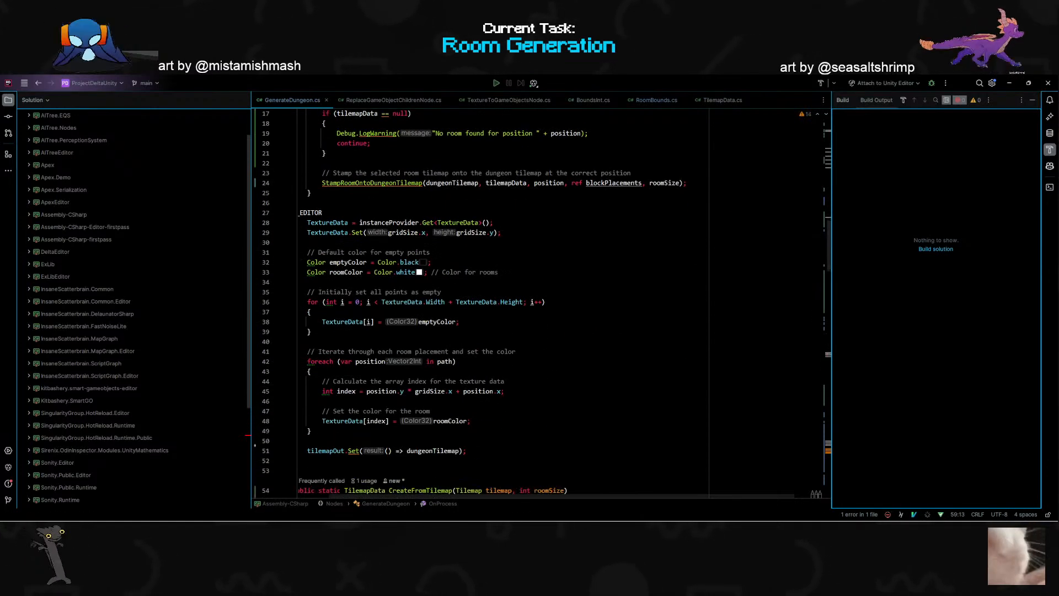
scroll(327, 367, down, 5)
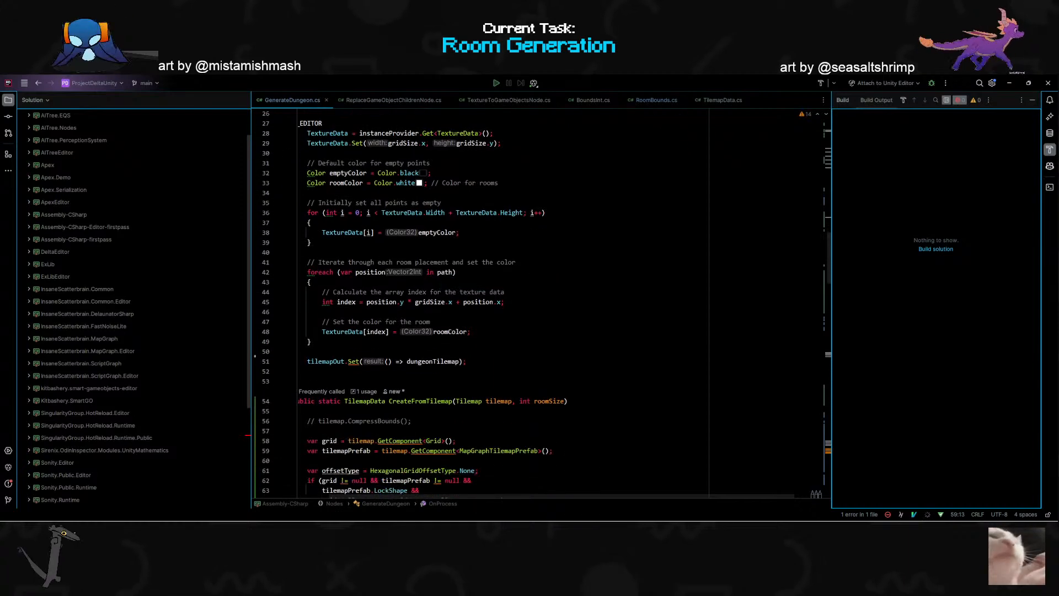
scroll(327, 367, down, 1)
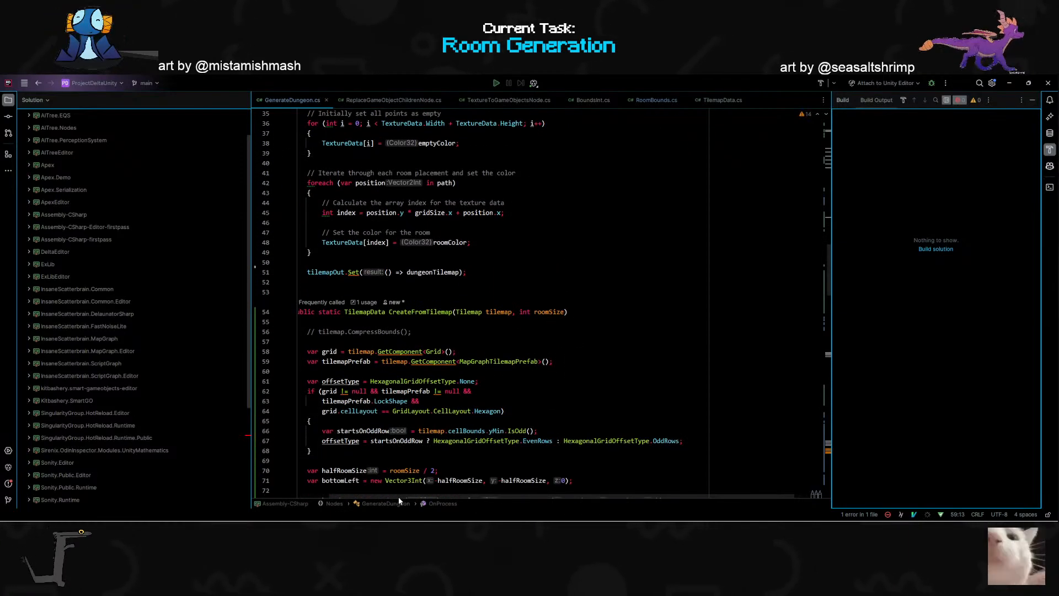
scroll(400, 496, left, 2)
scroll(436, 309, up, 10)
scroll(436, 309, up, 3)
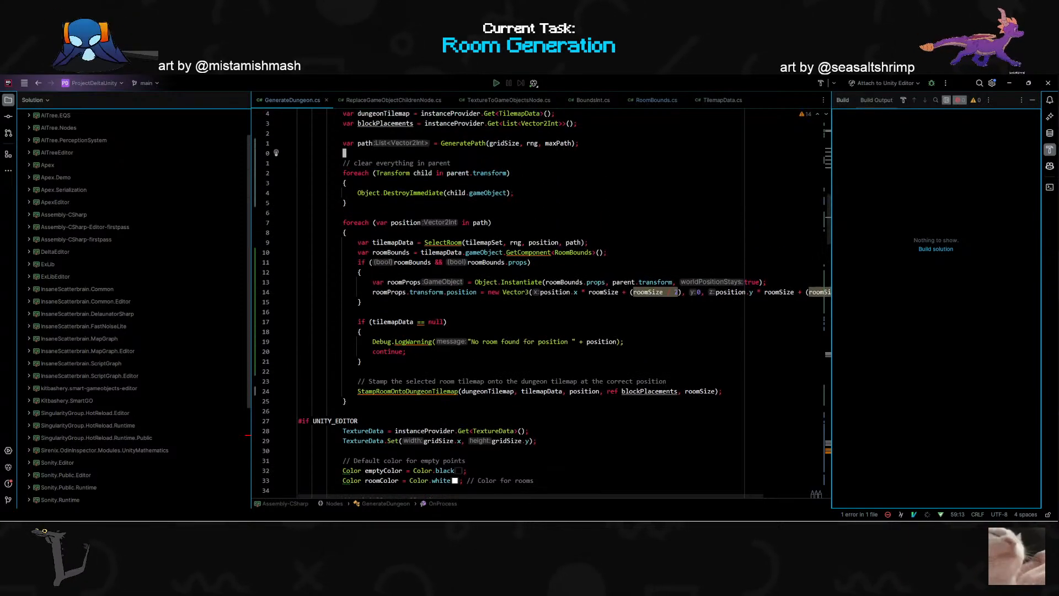
double_click(500, 292)
double_click(514, 292)
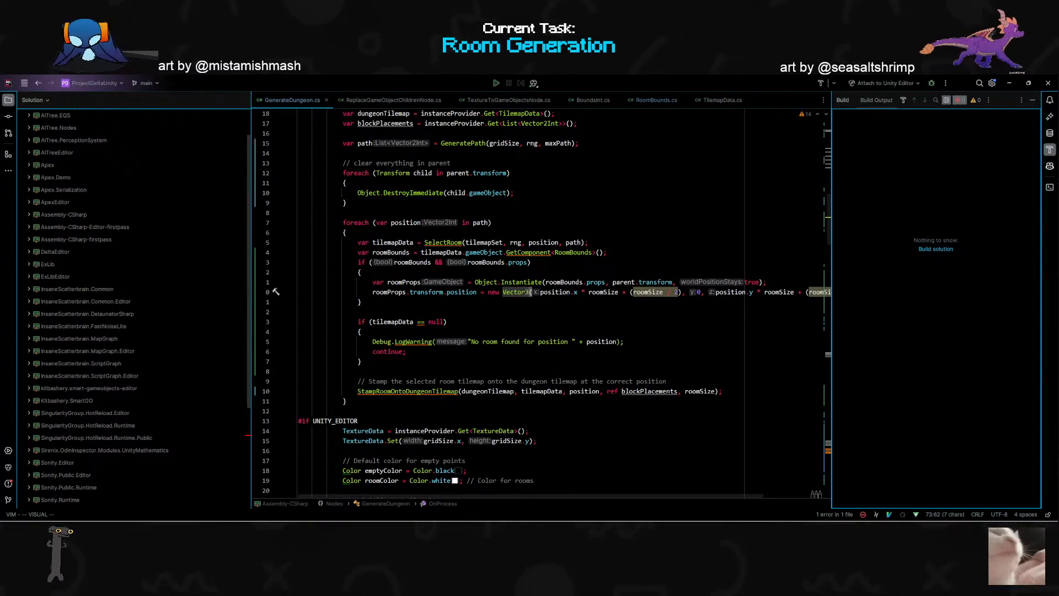
scroll(543, 303, up, 1)
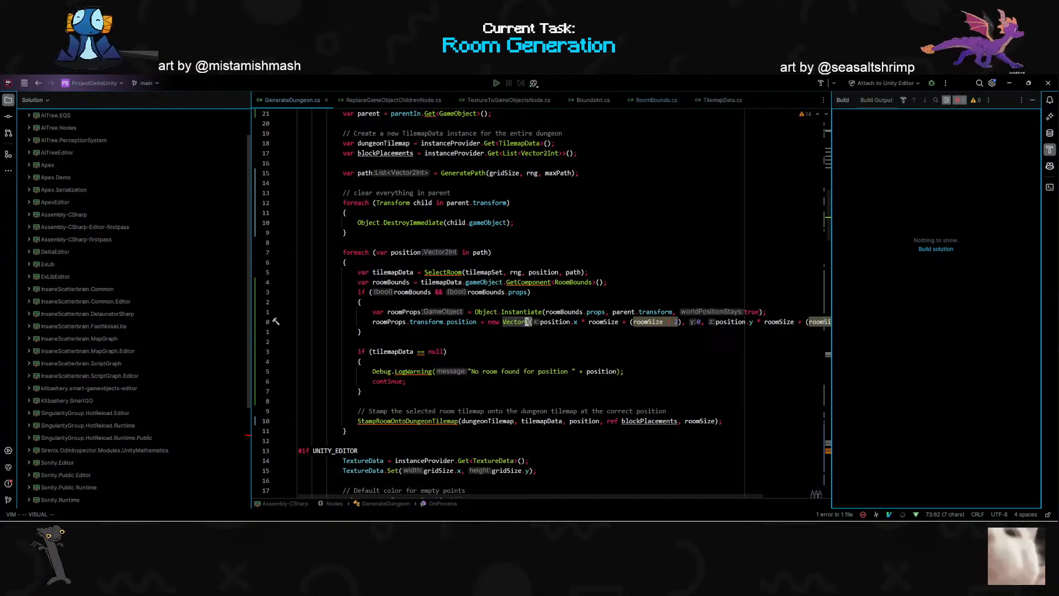
- Extend the props condition with an explicit != null check on roomBounds.props
double_click(400, 293)
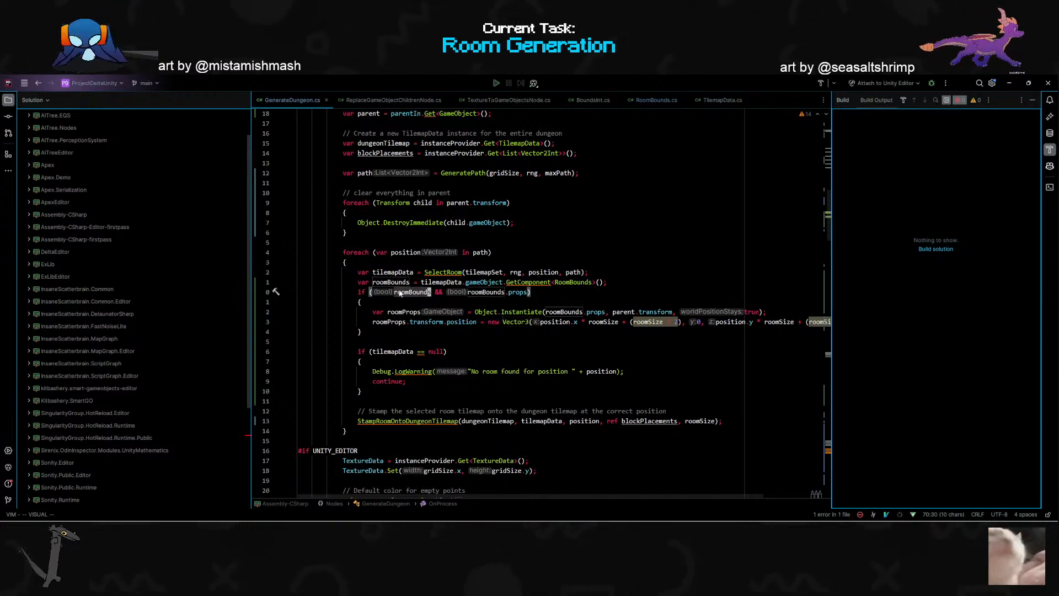
double_click(500, 293)
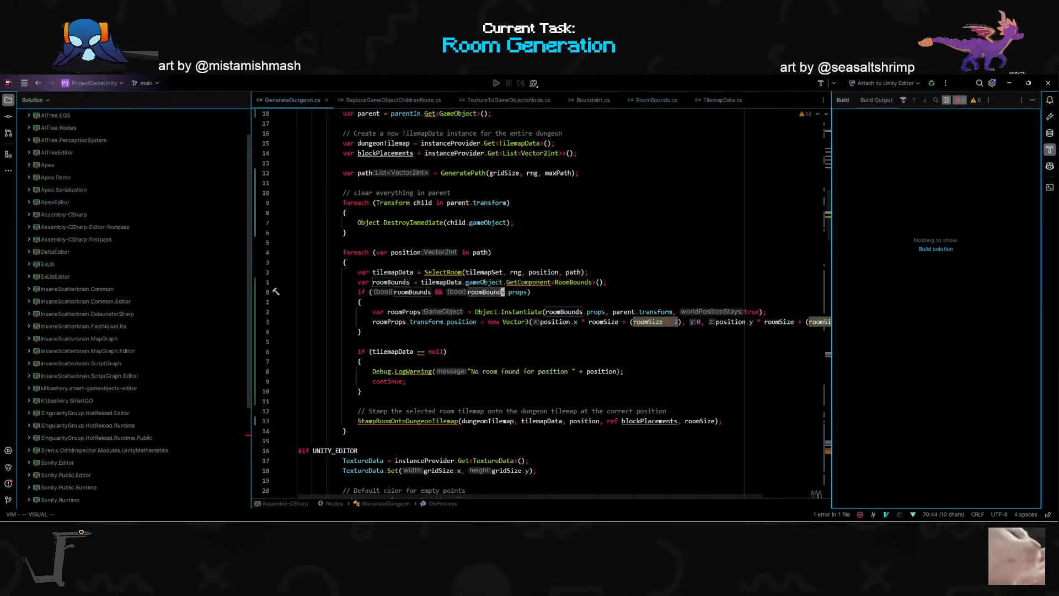
double_click(518, 293)
click(360, 302)
text(bi != null)
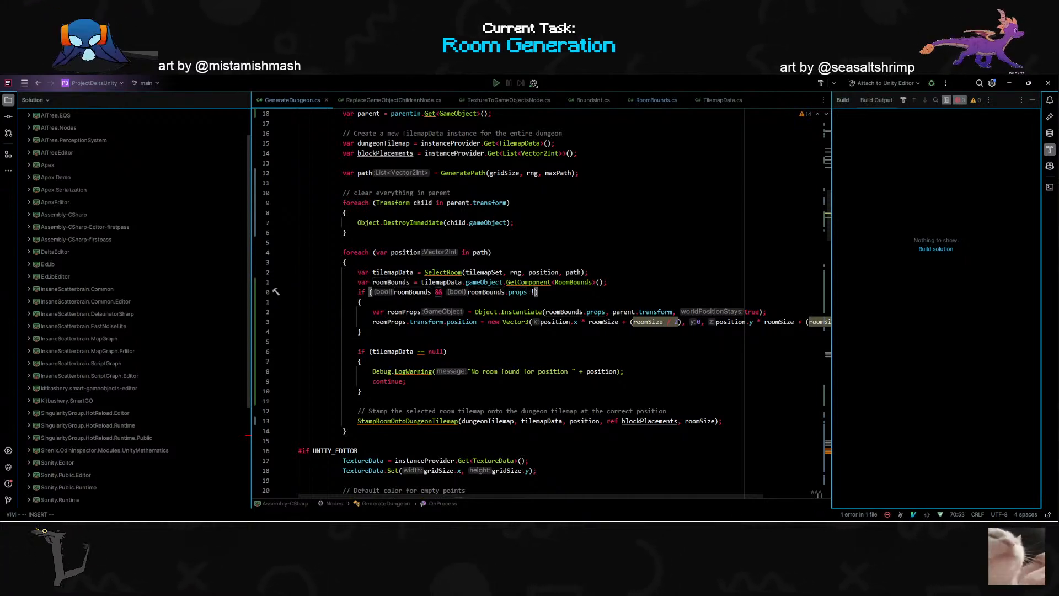
key(Escape)
key(3)
key(j)
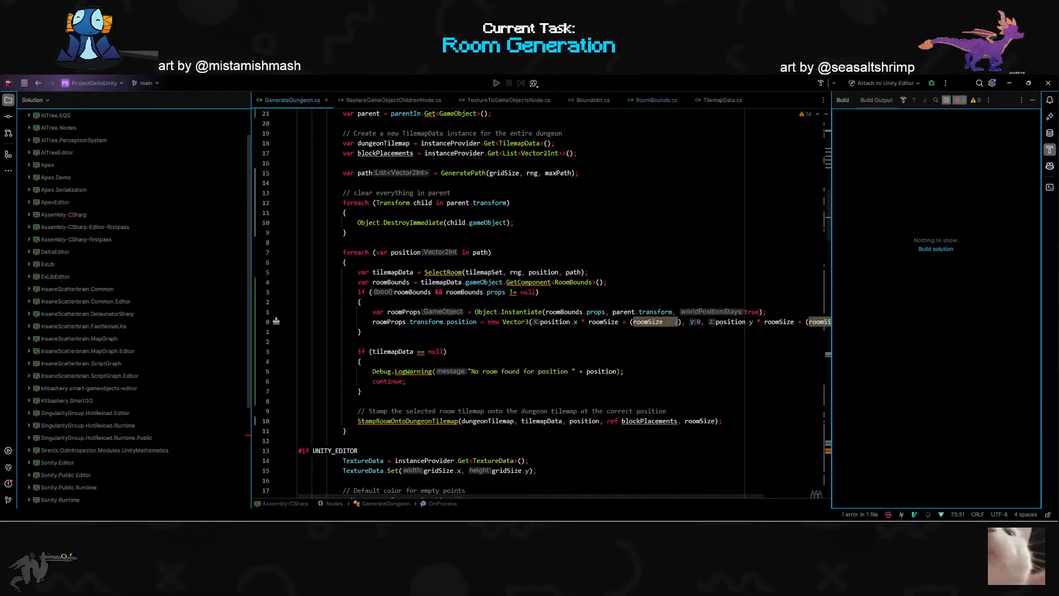
click(433, 292)
key(i)
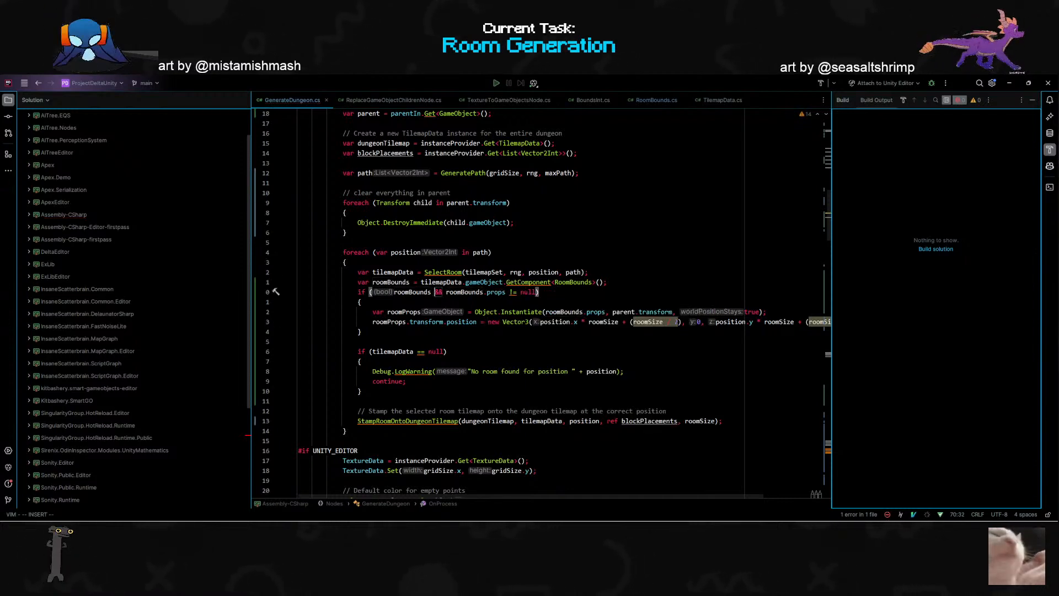
key(Right)
key(alt+Return)
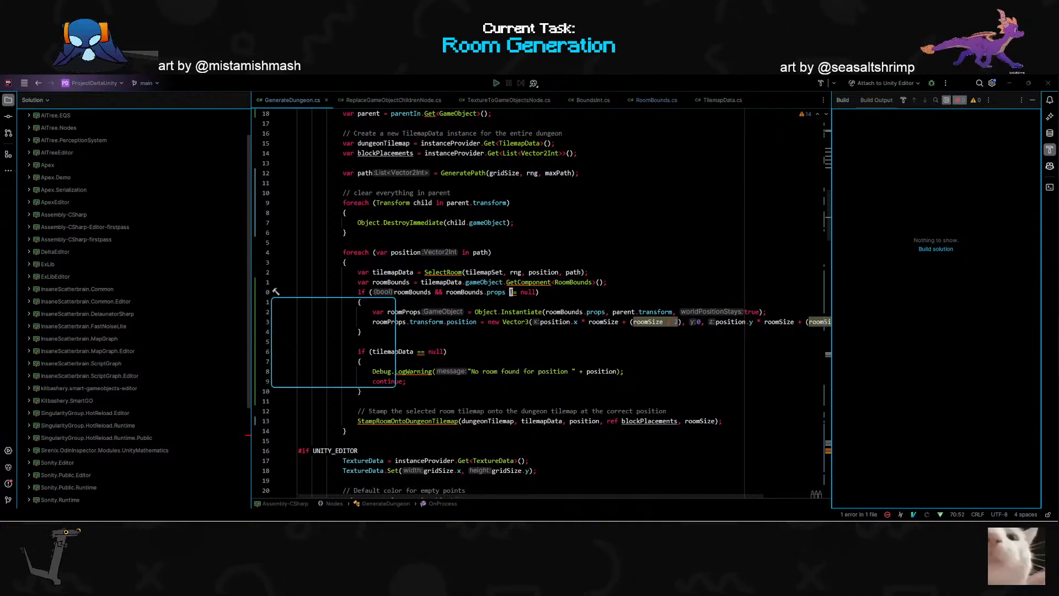
key(Return)
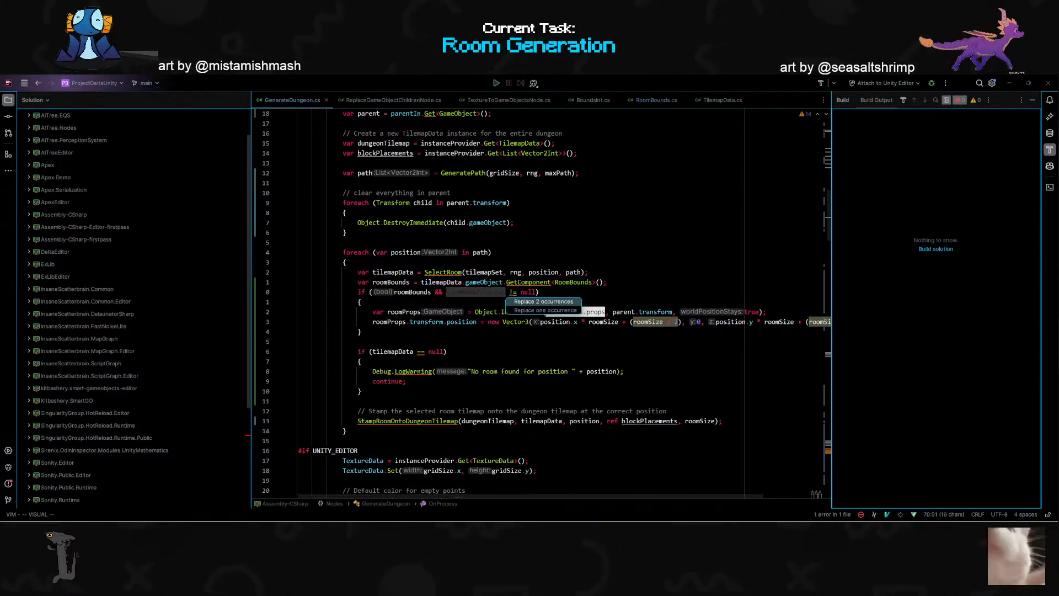
key(Escape)
- Add a roomBounds != null check to the start of the props condition using the null-check quick fix
click(466, 312)
click(414, 291)
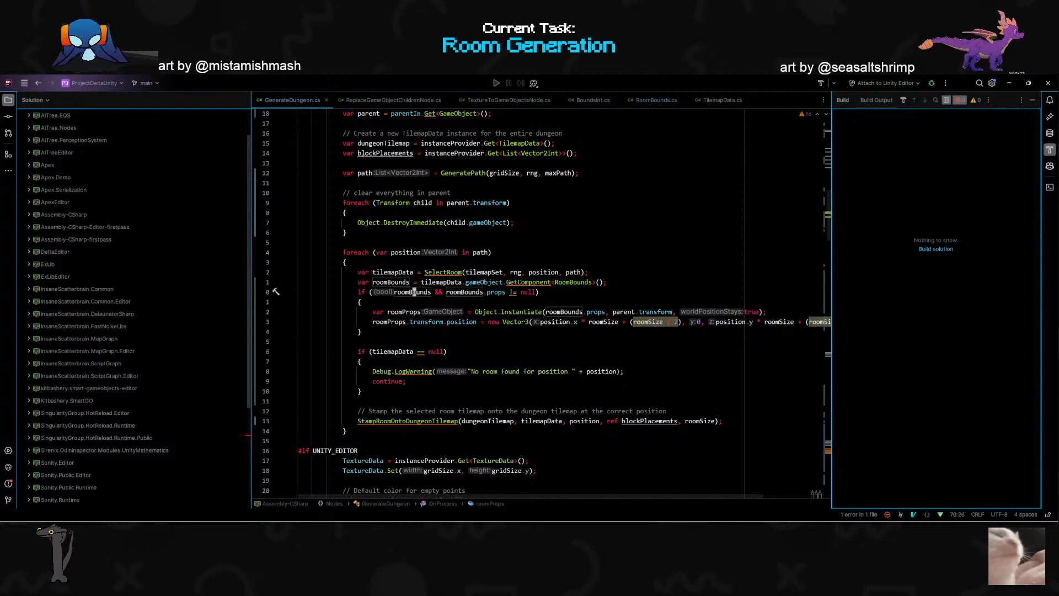
key(alt+Return)
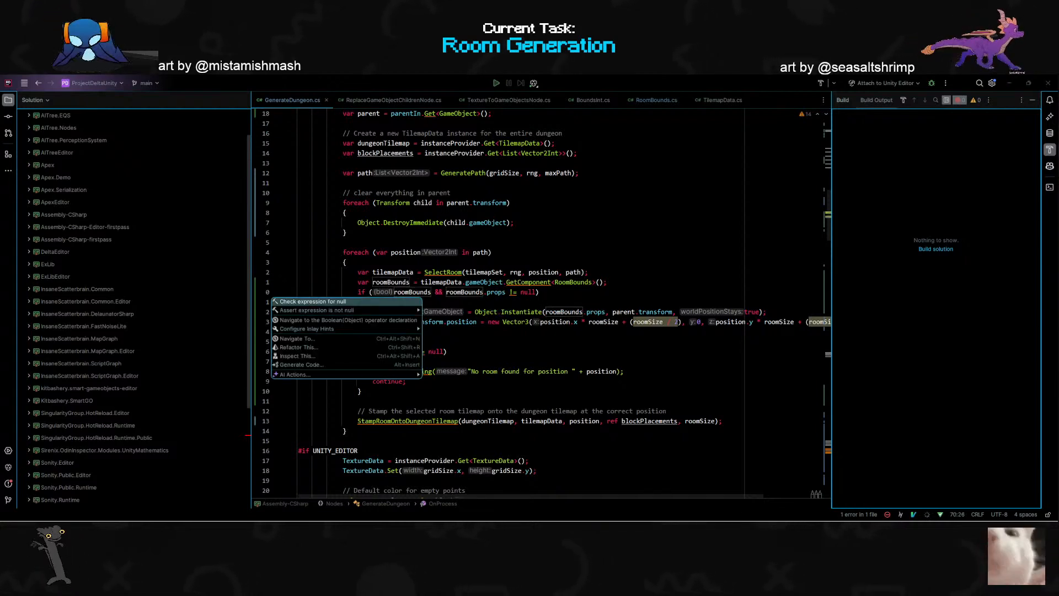
key(Return)
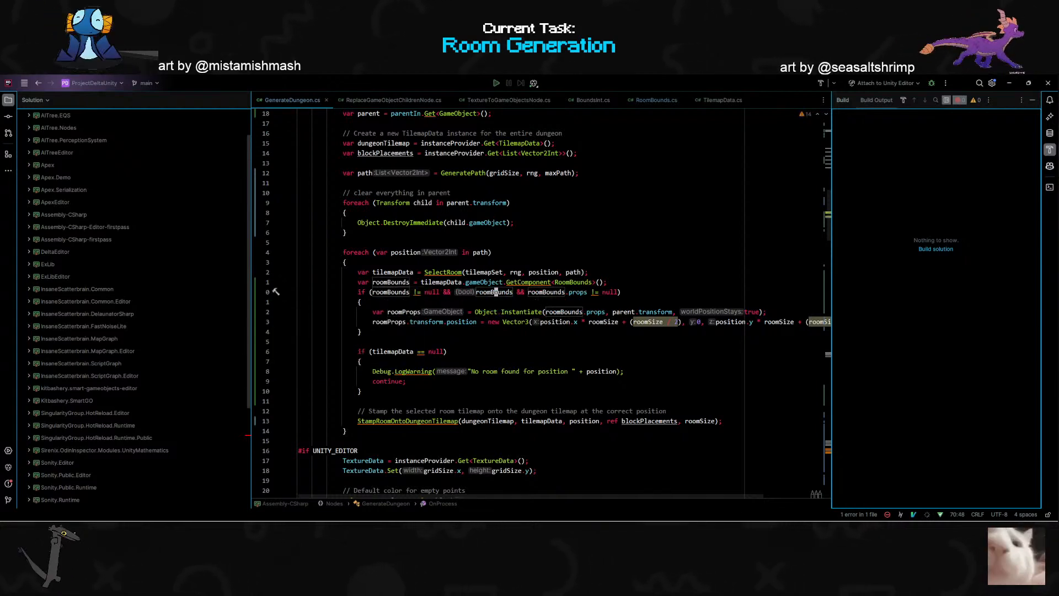
- Switch to Unity, regenerate the dungeon with the new null checks and examine the stray props
key(alt+Tab)
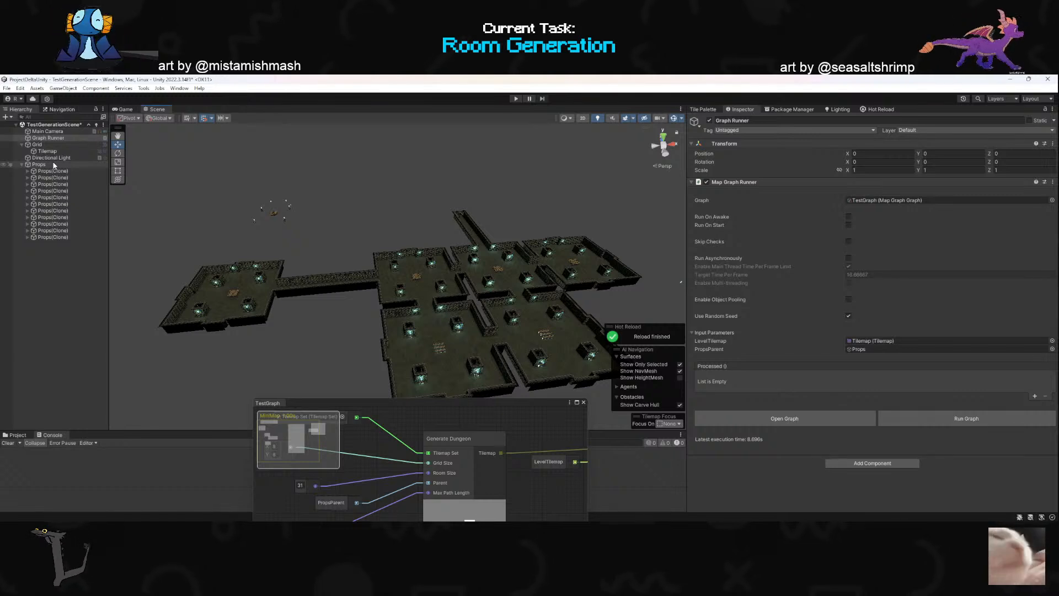
click(905, 418)
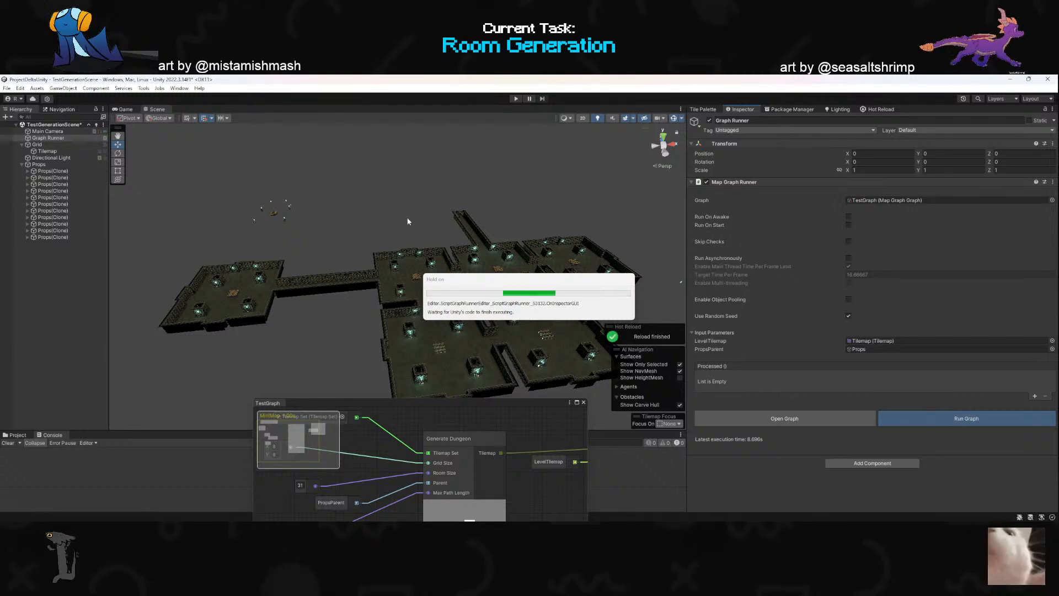
right_drag(405, 272, 408, 274)
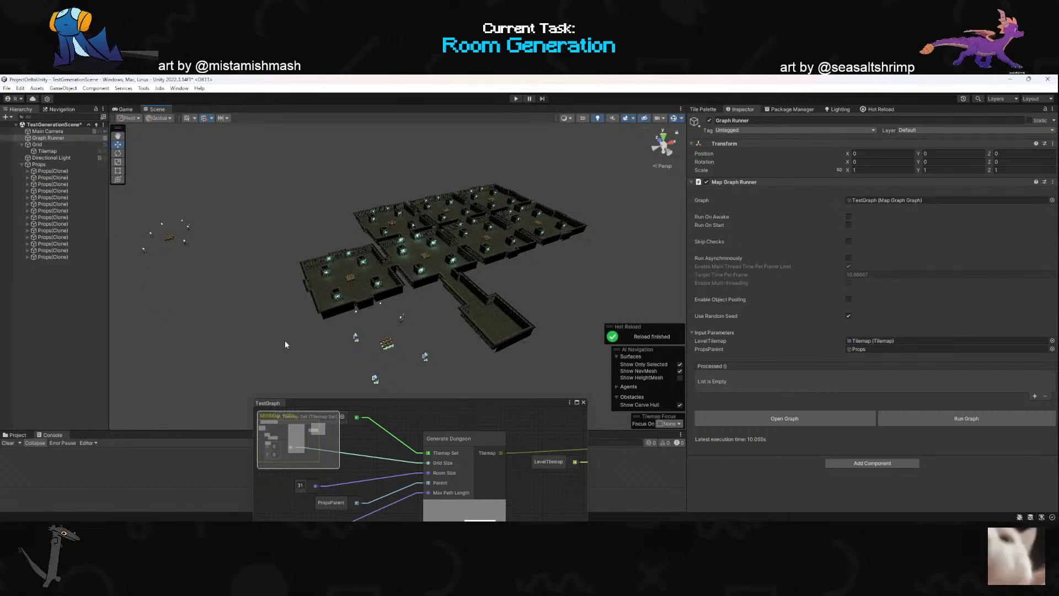
- In GenerateDungeon.cs, comment out the roomProps Instantiate and position lines, then return to Unity
key(alt+Tab)
key(e)
key(e)
key(j)
key(j)
key(k)
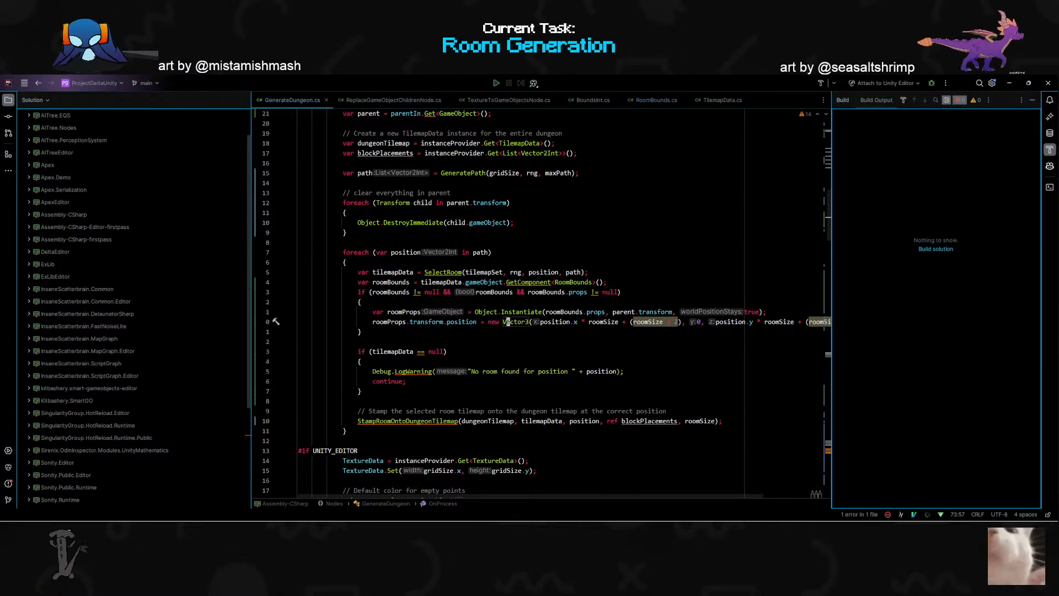
key(shift+v)
key(k)
key(ctrl+slash)
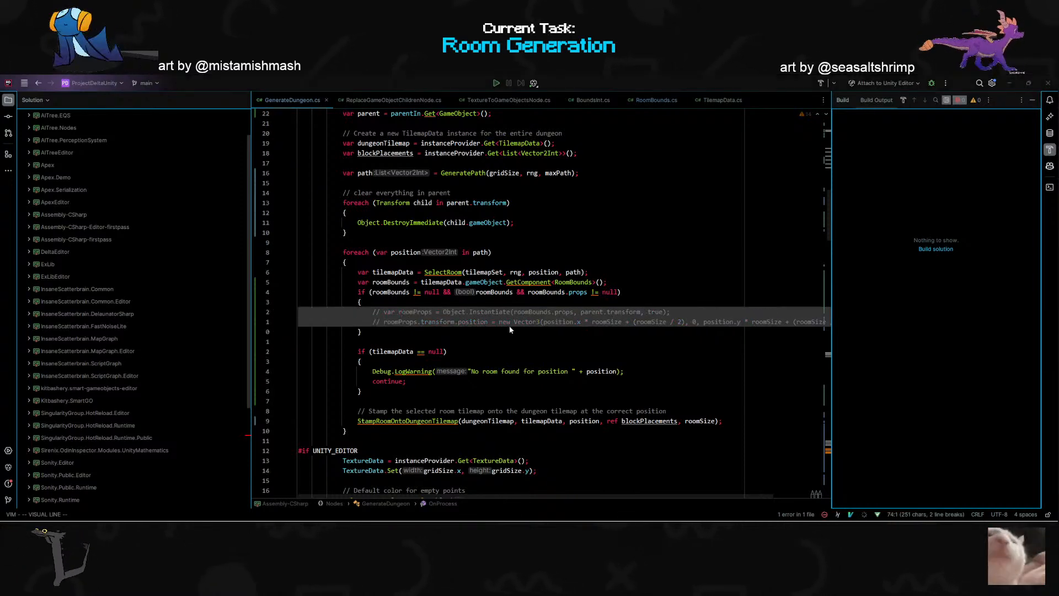
key(alt+Tab)
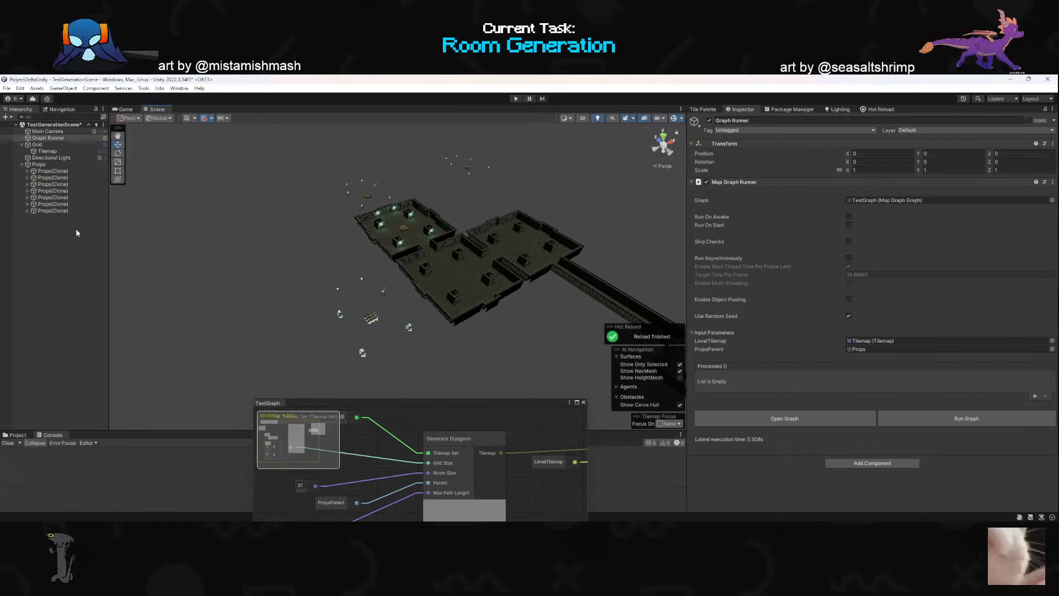
- Switch to GenerateDungeon.cs and examine the foreach loop that destroys the children of the parent transform
key(alt+Tab)
scroll(542, 302, up, 2)
click(300, 302)
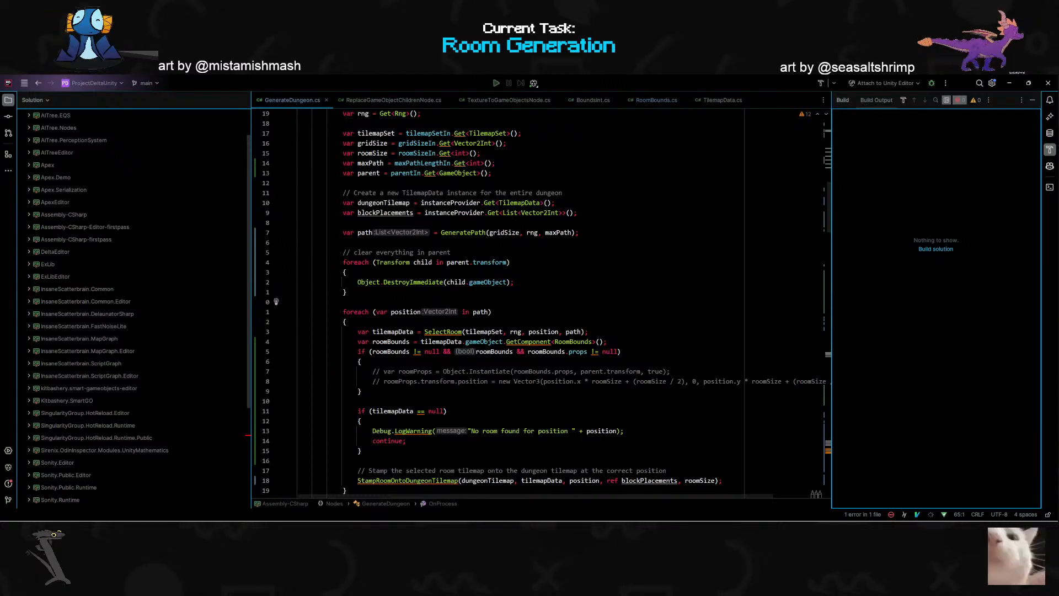
drag(351, 252, 451, 252)
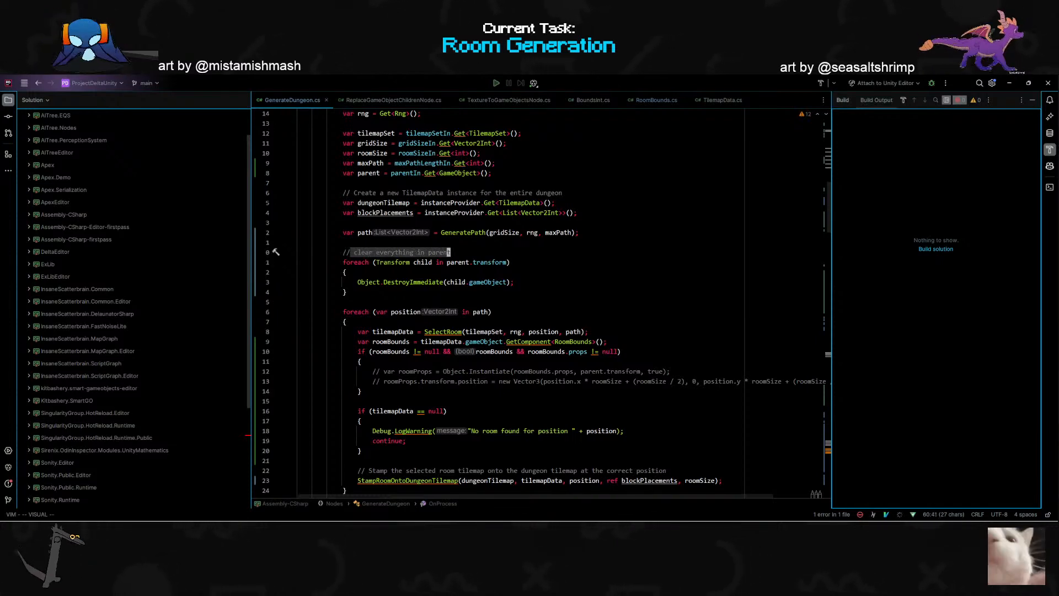
click(363, 282)
click(396, 262)
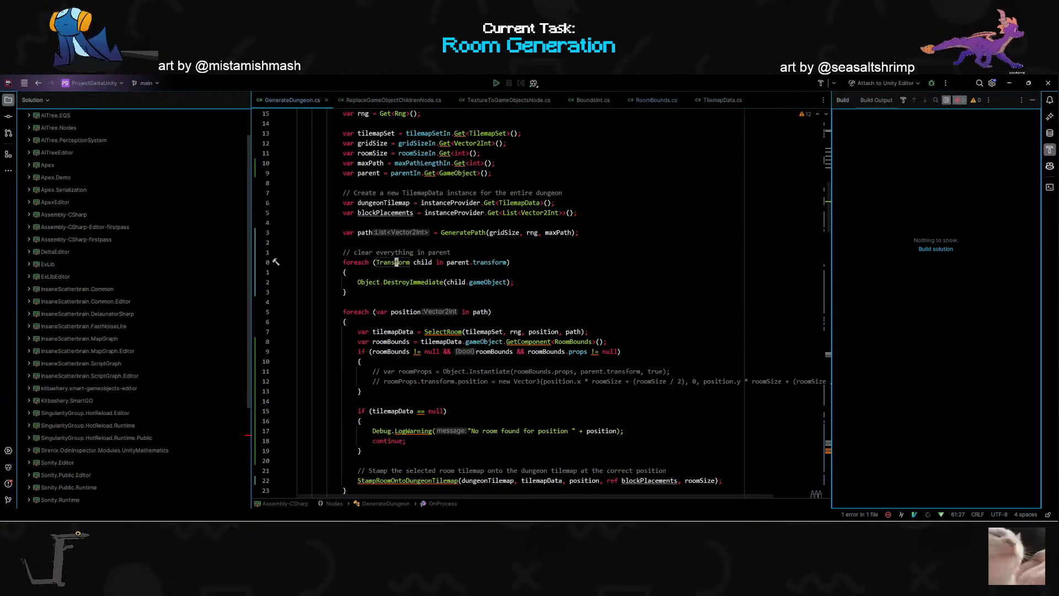
drag(444, 262, 510, 262)
drag(351, 282, 514, 281)
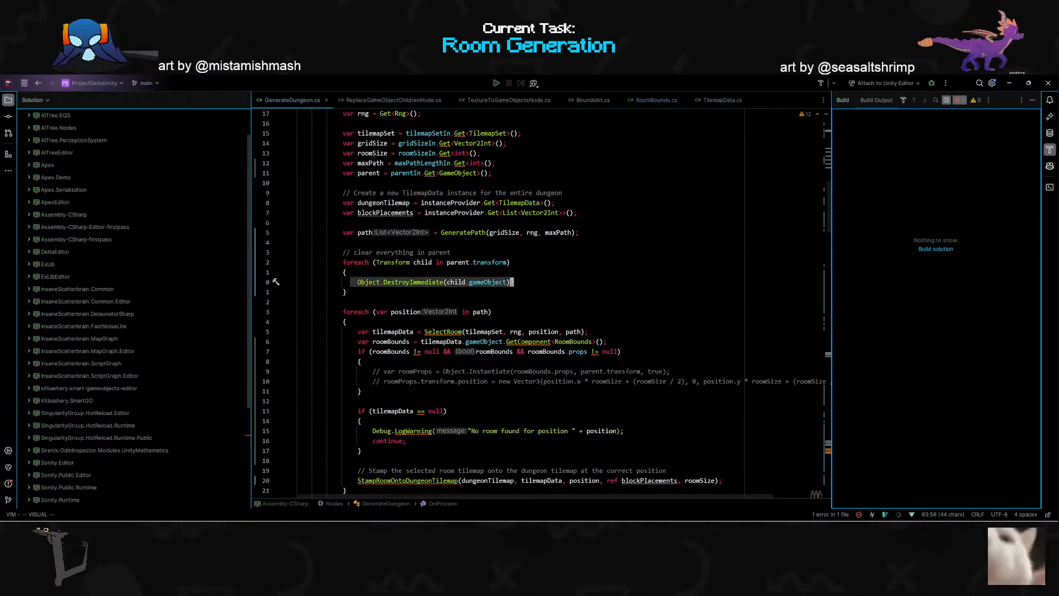
- Switch to Unity, rerun the graph with the props placement commented out and open the Hot Reload status and timeline
key(alt+Tab)
click(905, 421)
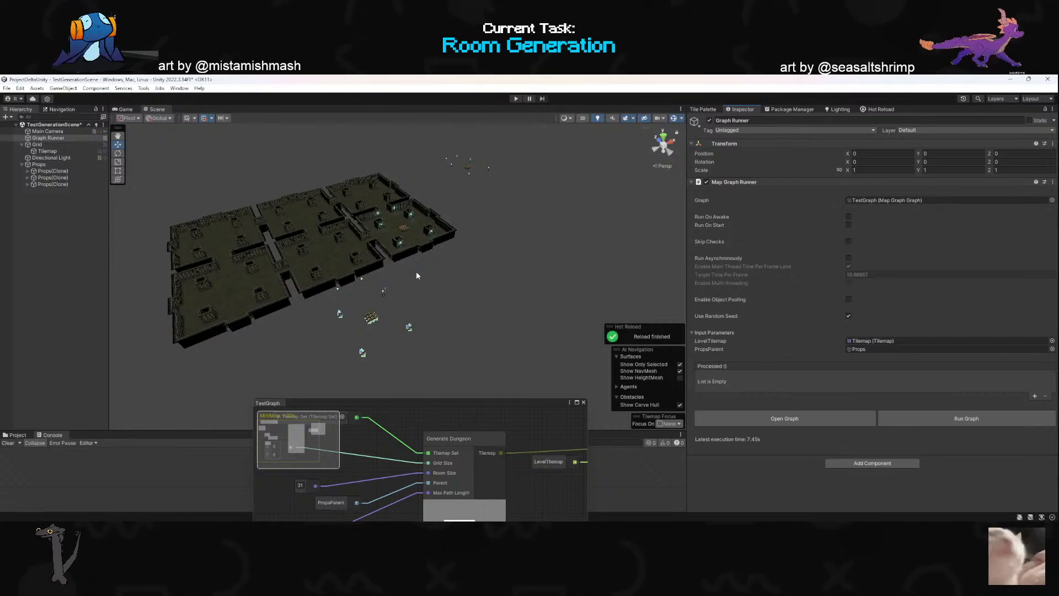
key(alt+Tab)
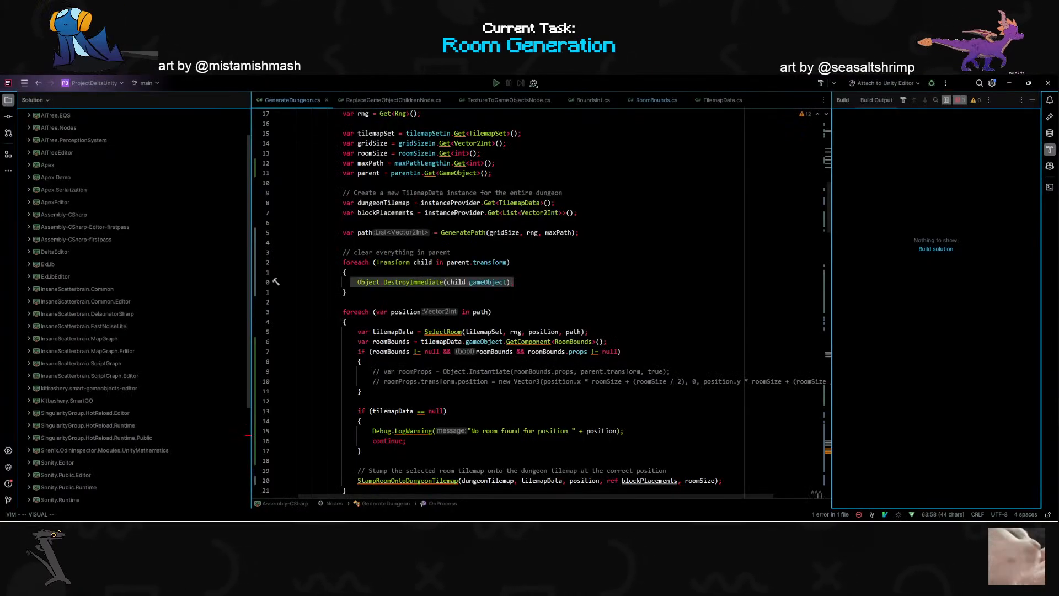
key(alt+Tab)
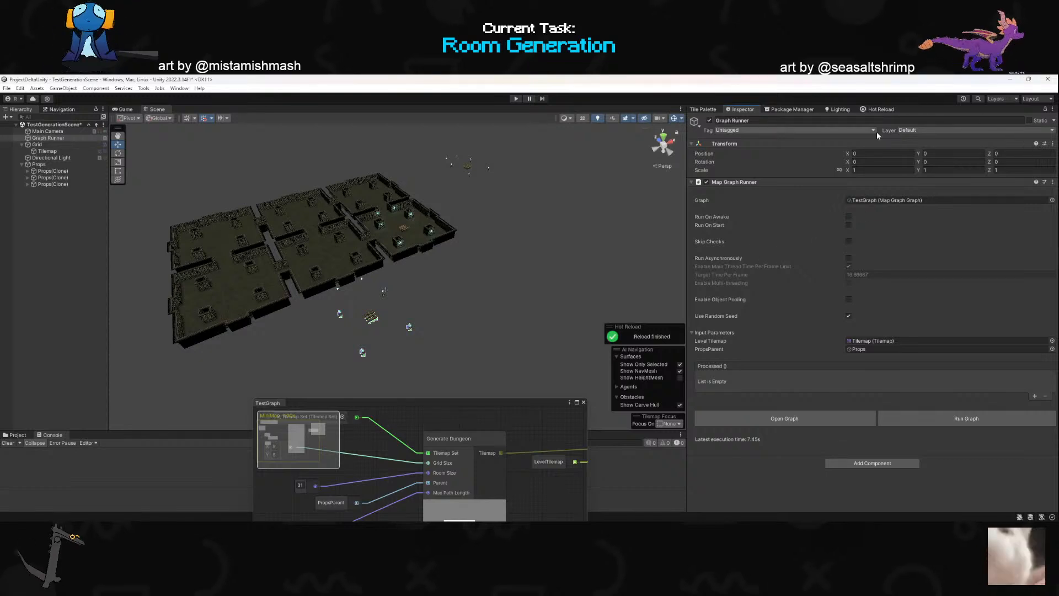
click(881, 109)
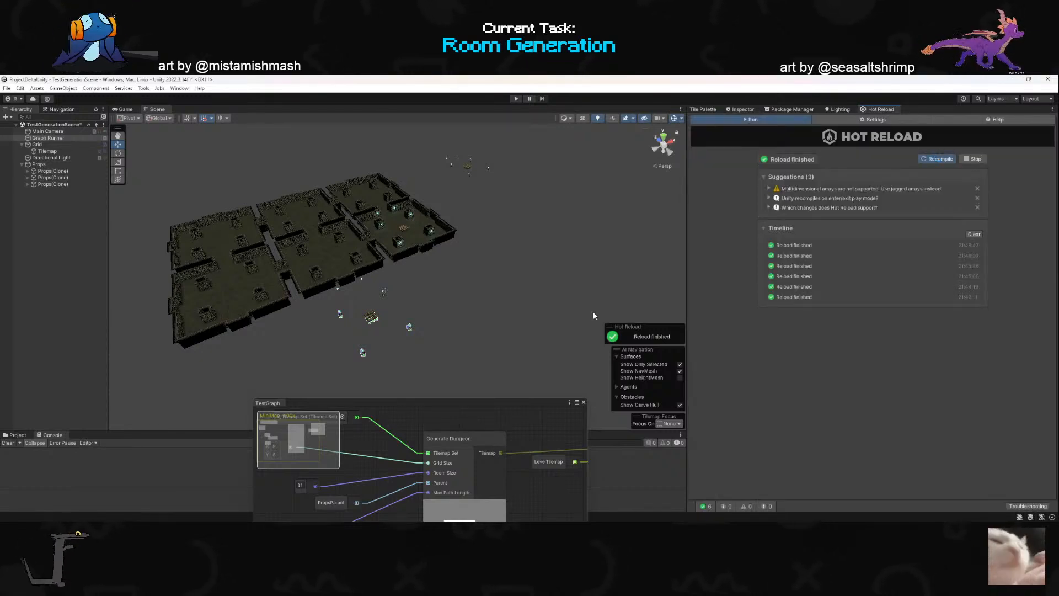
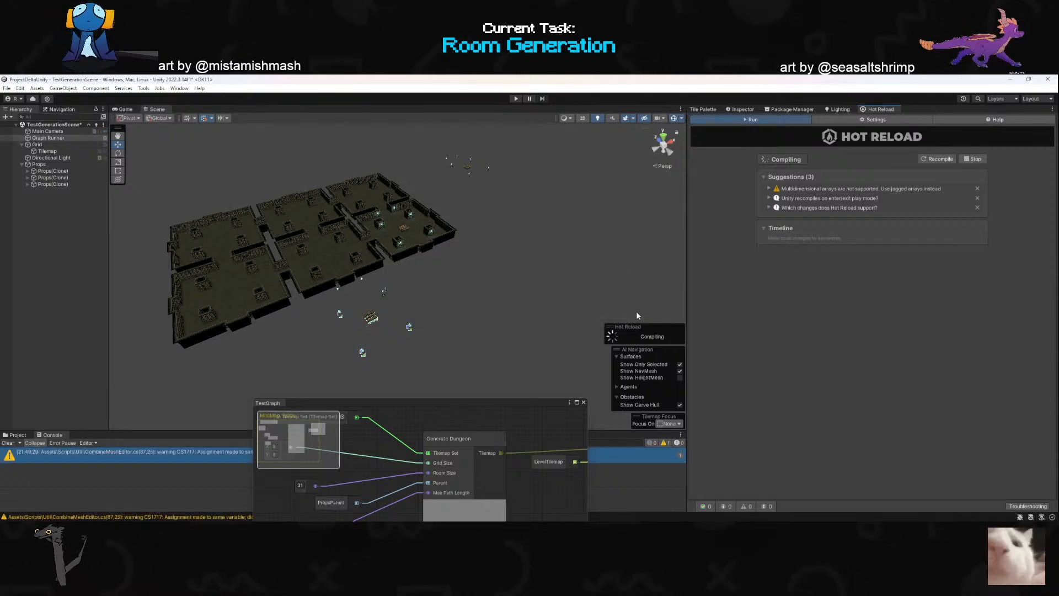
- Move the TestGraph window out of the way and rerun the graph from the Graph Runner object's Map Graph Runner component
drag(479, 402, 593, 482)
drag(519, 486, 393, 447)
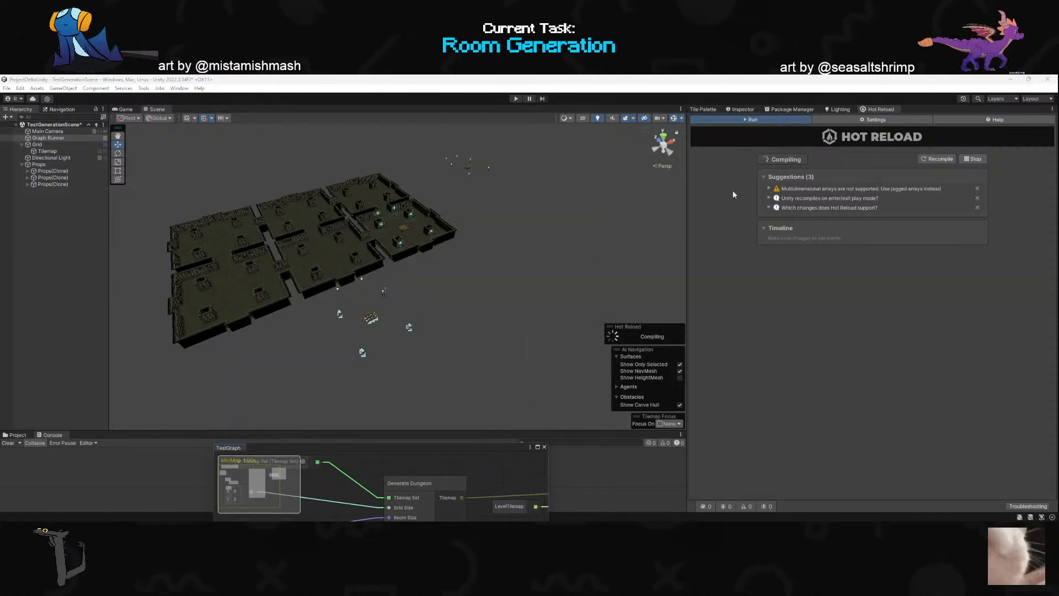
click(63, 138)
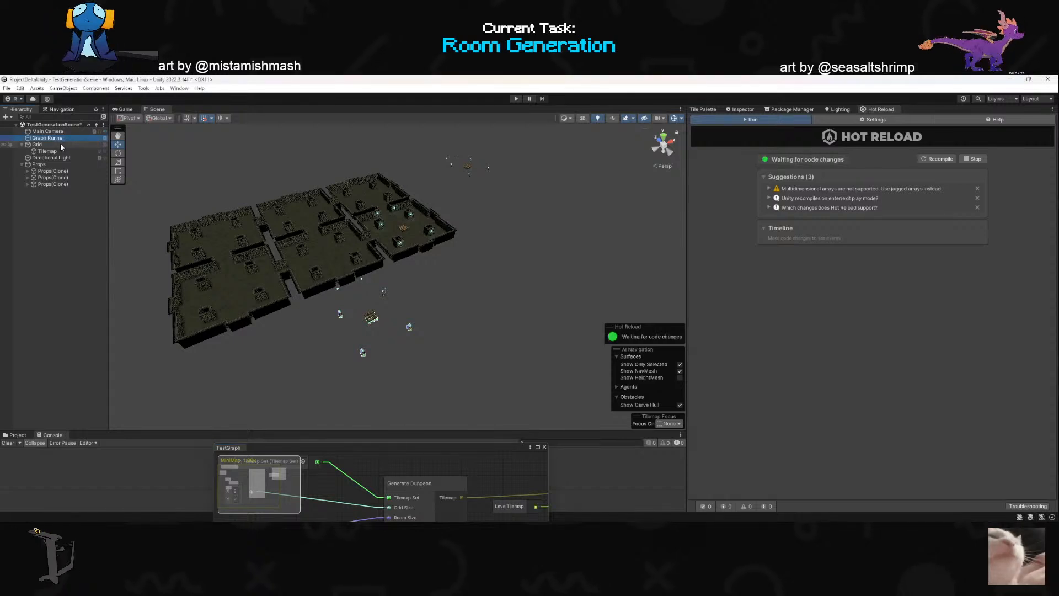
click(739, 109)
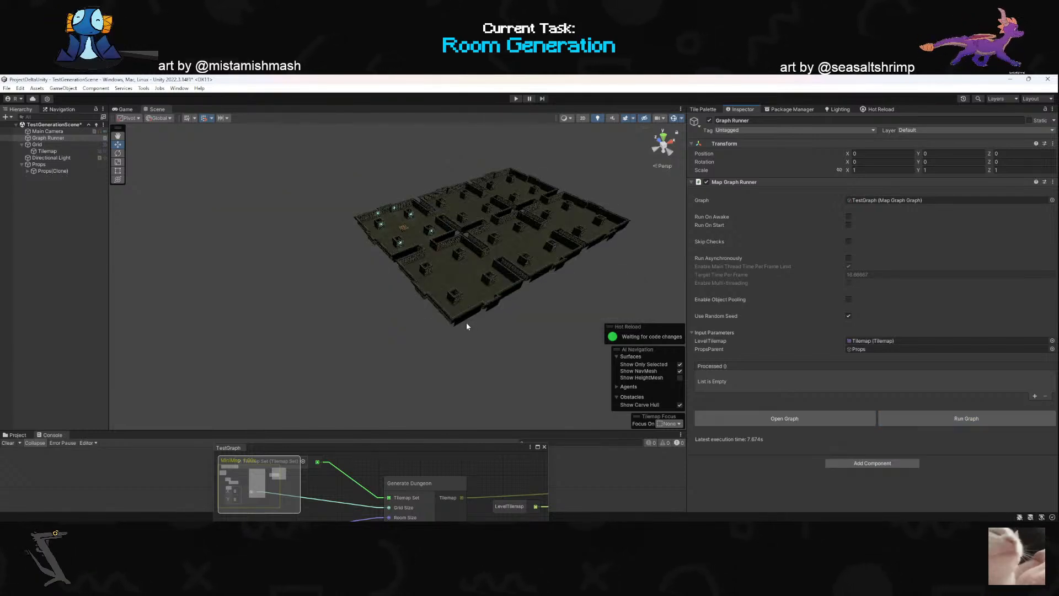
- Duplicate the remaining Props(Clone) object under Props until there are nine copies
click(52, 171)
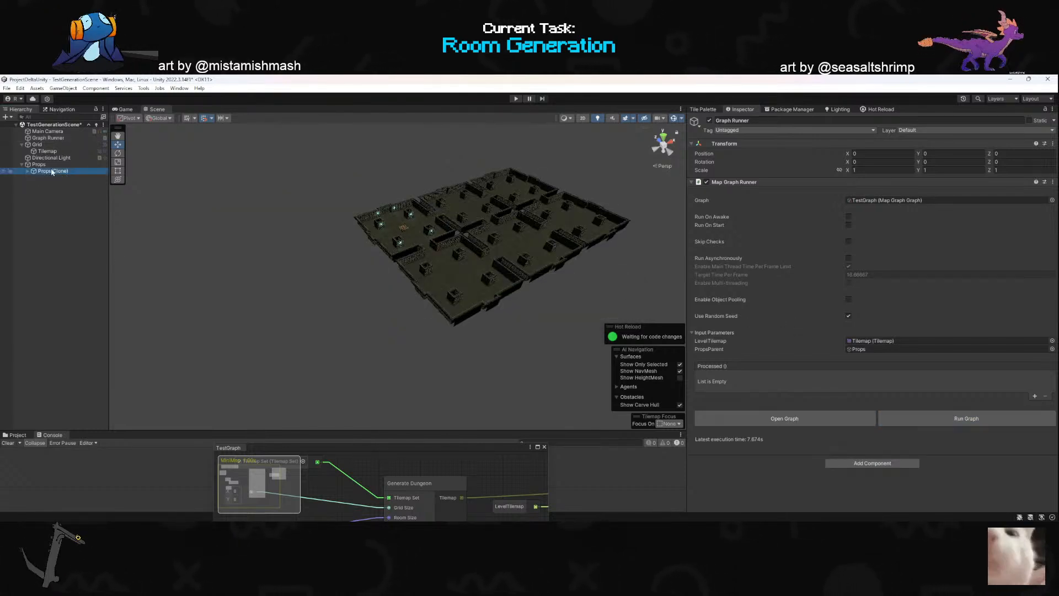
key(ctrl+d)
key(ctrl+d)
key(ctrl+d)
key(ctrl+d)
key(ctrl+d)
key(ctrl+d)
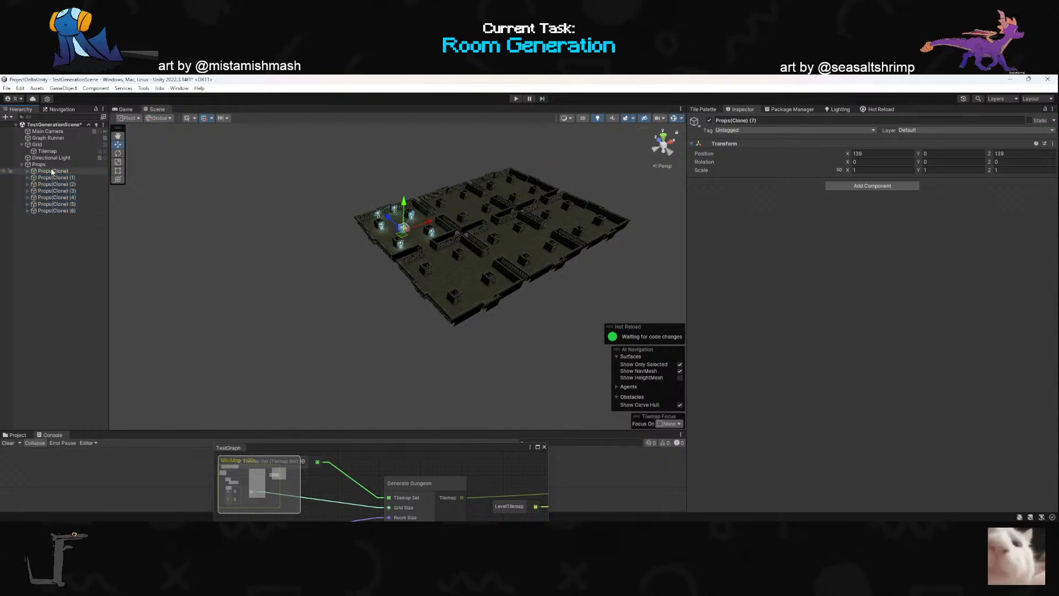
key(ctrl+d)
key(ctrl+d)
key(ctrl+d)
- Run the graph from Graph Runner with the duplicated props in place and examine which ones get cleared
click(53, 152)
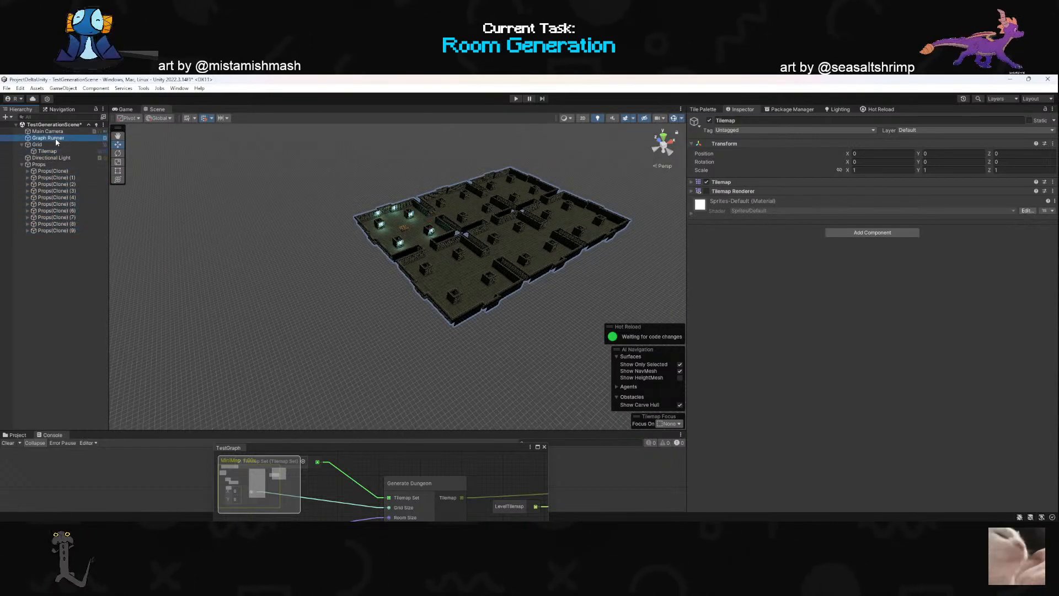
click(56, 139)
click(941, 416)
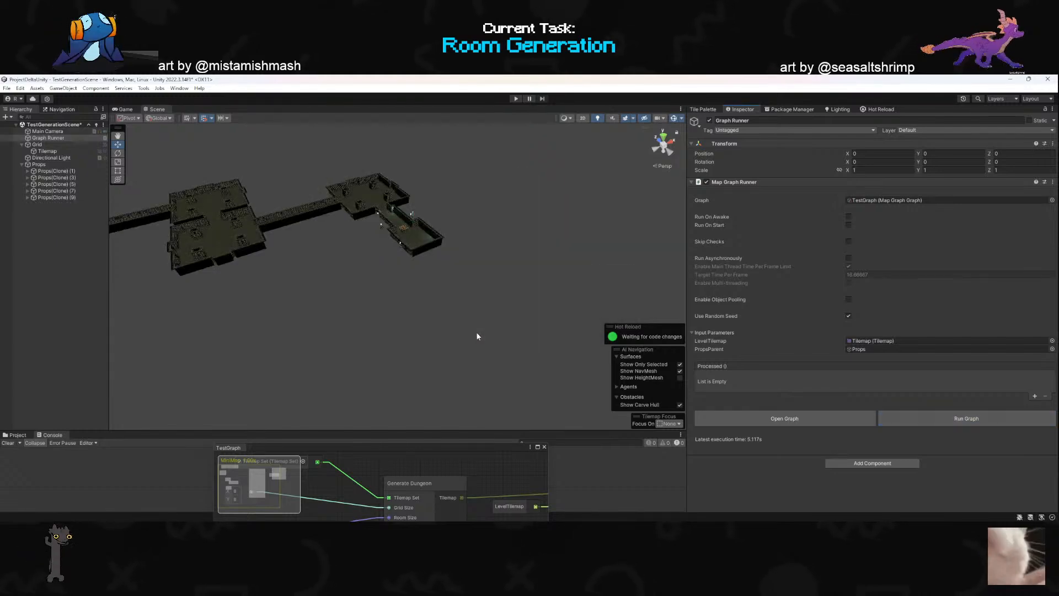
right_drag(476, 332, 437, 326)
key(alt+Tab)
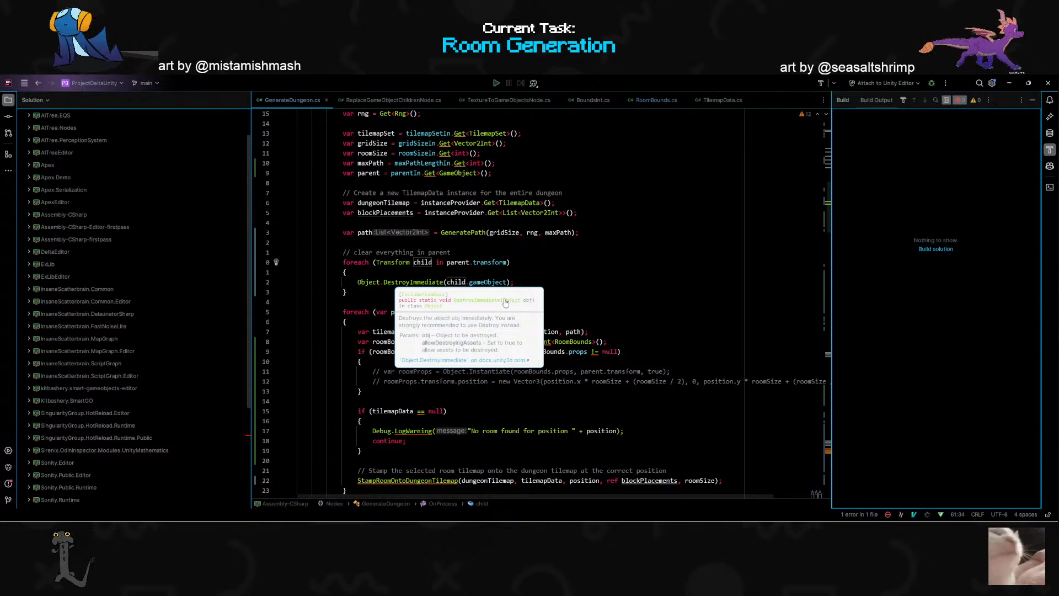
click(504, 283)
text(a)
text(,)
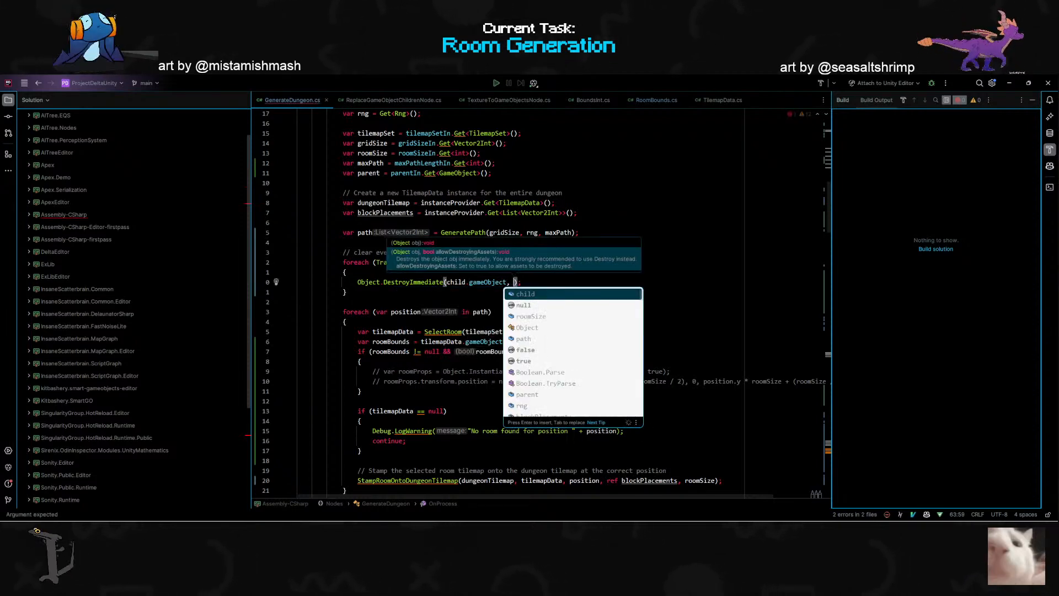
key(BackSpace)
key(BackSpace)
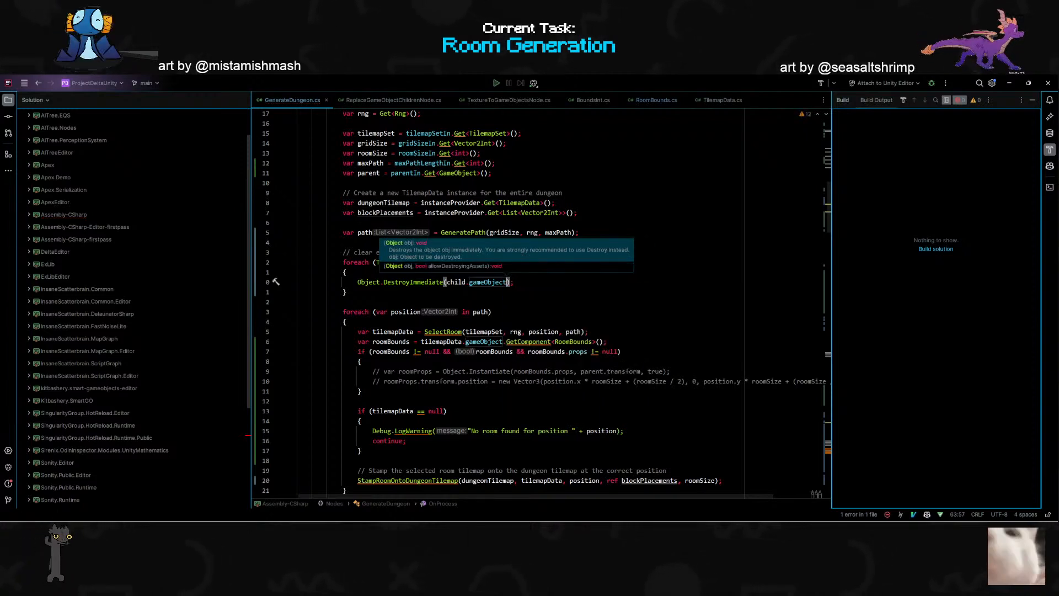
click(468, 311)
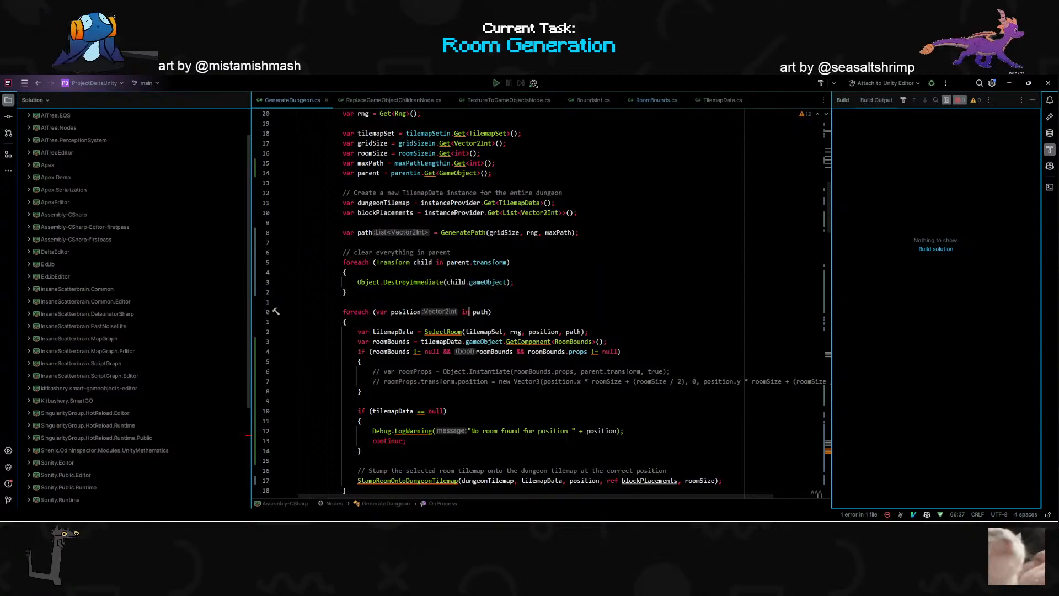
- Switch to ChatGPT, ask "In unity how do I clear all children on a gameobject" and read the suggested code
mouse_move(562, 519)
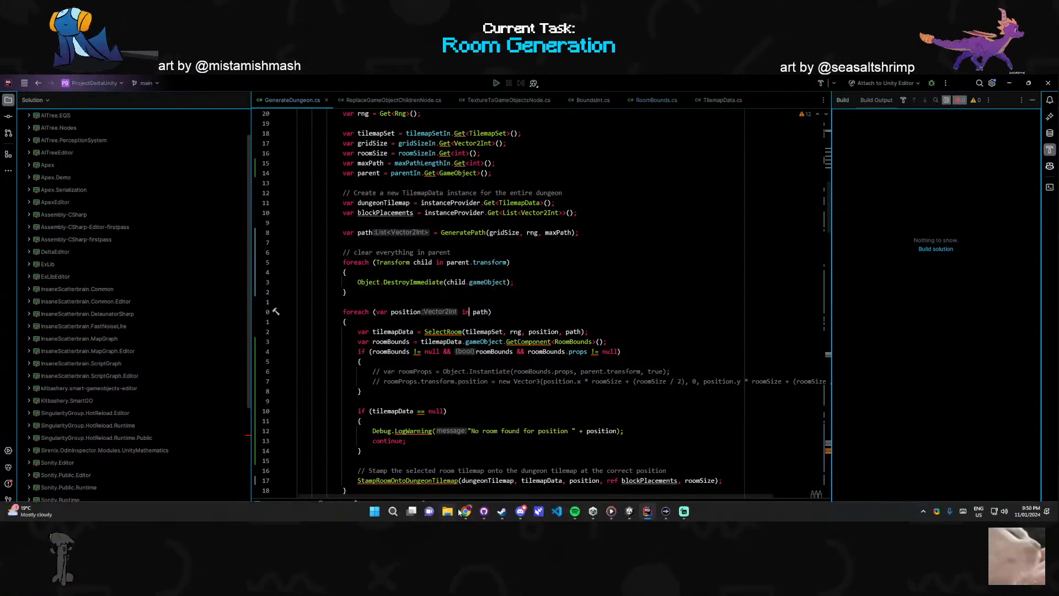
mouse_move(466, 511)
click(651, 458)
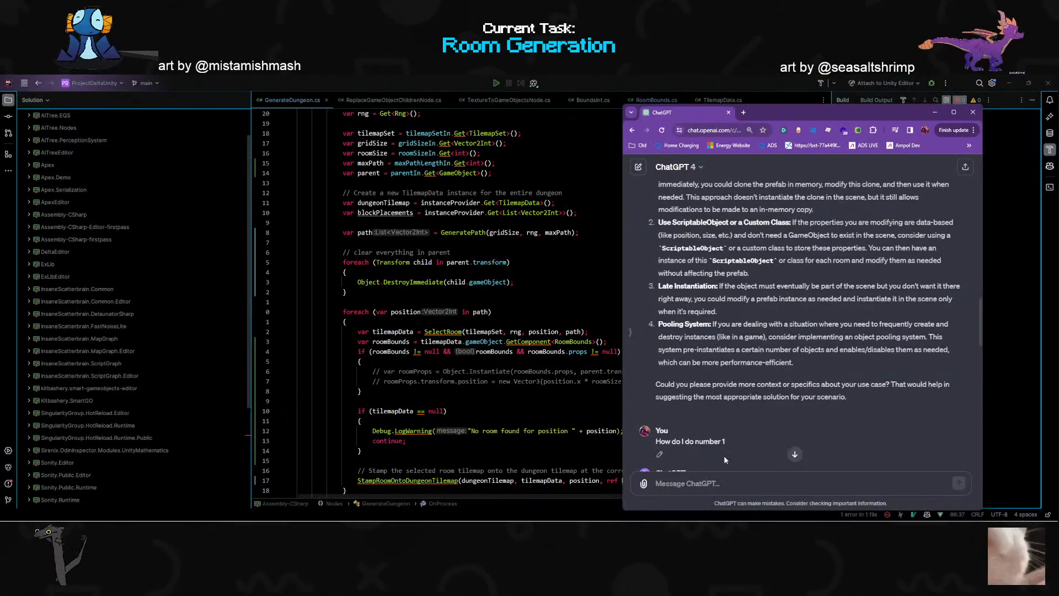
text(In unity how do I clear all children on a)
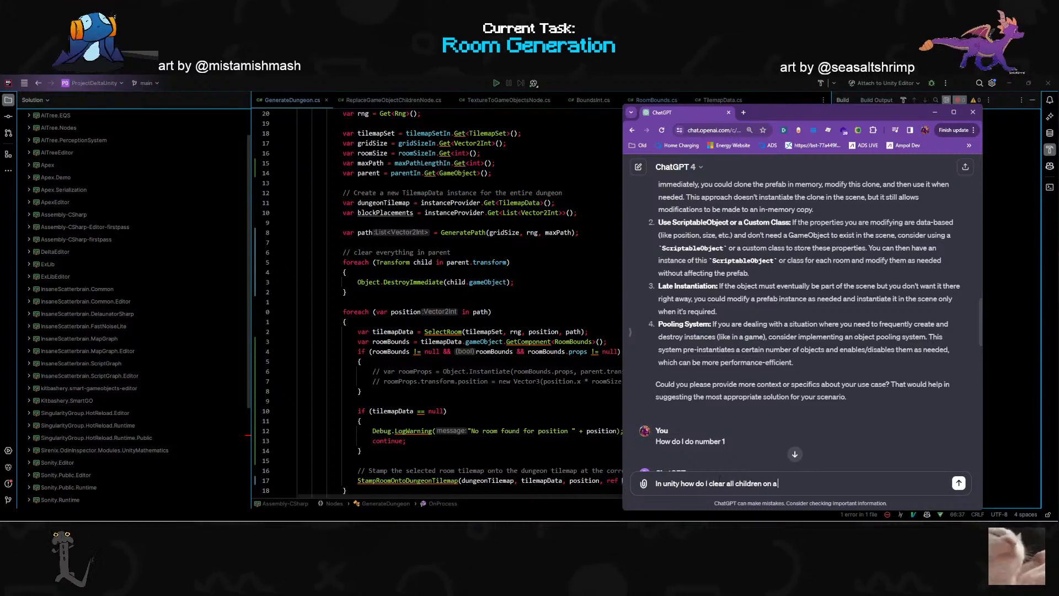
text(gameobject)
key(Return)
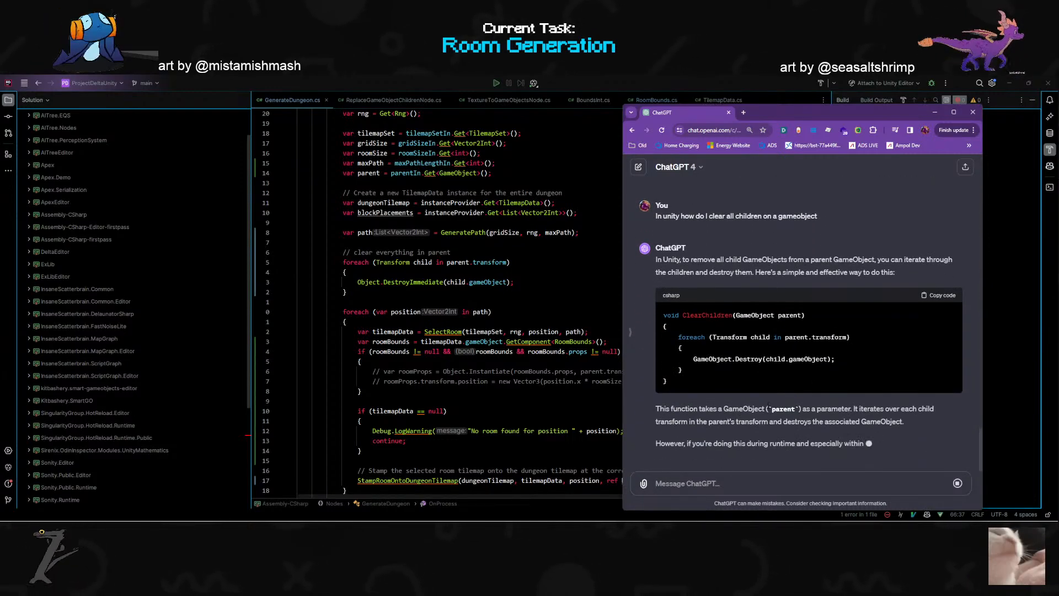
scroll(725, 406, up, 1)
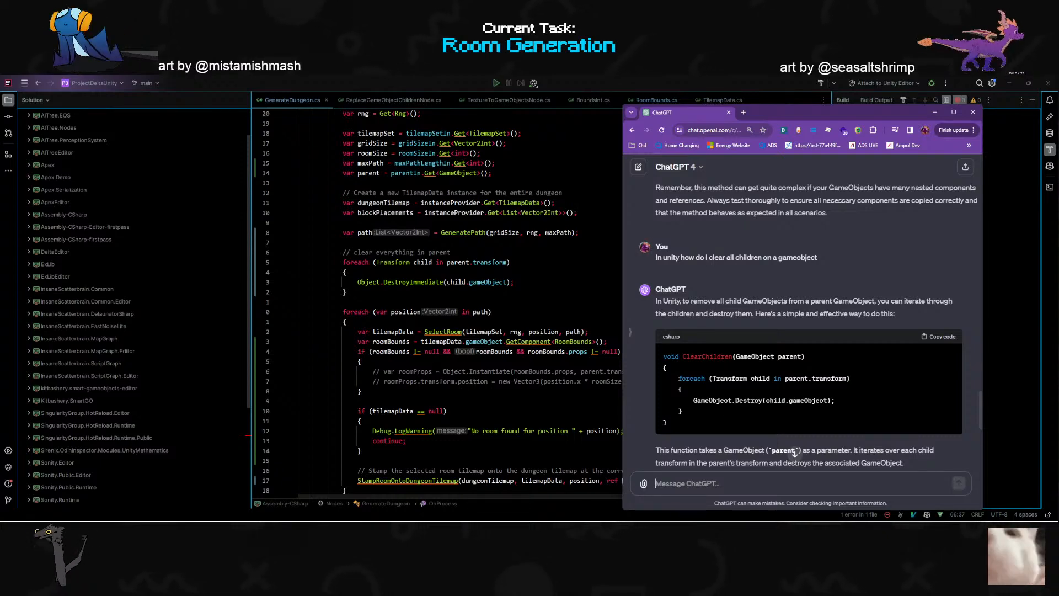
- In GenerateDungeon.cs, replace the Object.DestroyImmediate call in the parent-clearing loop with GameObject.Destroy(child.gameObject)
click(371, 282)
key(shift+g)
scroll(541, 304, up, 2)
scroll(378, 283, up, 20)
scroll(379, 283, up, 20)
click(361, 334)
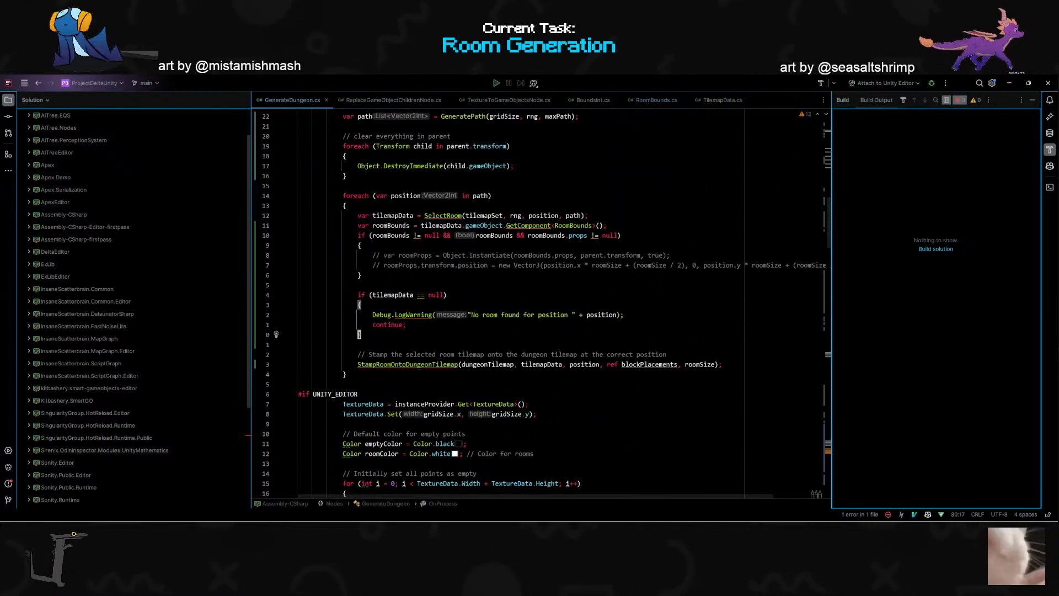
key(ctrl+o)
key(ctrl+o)
key(ctrl+BackSpace)
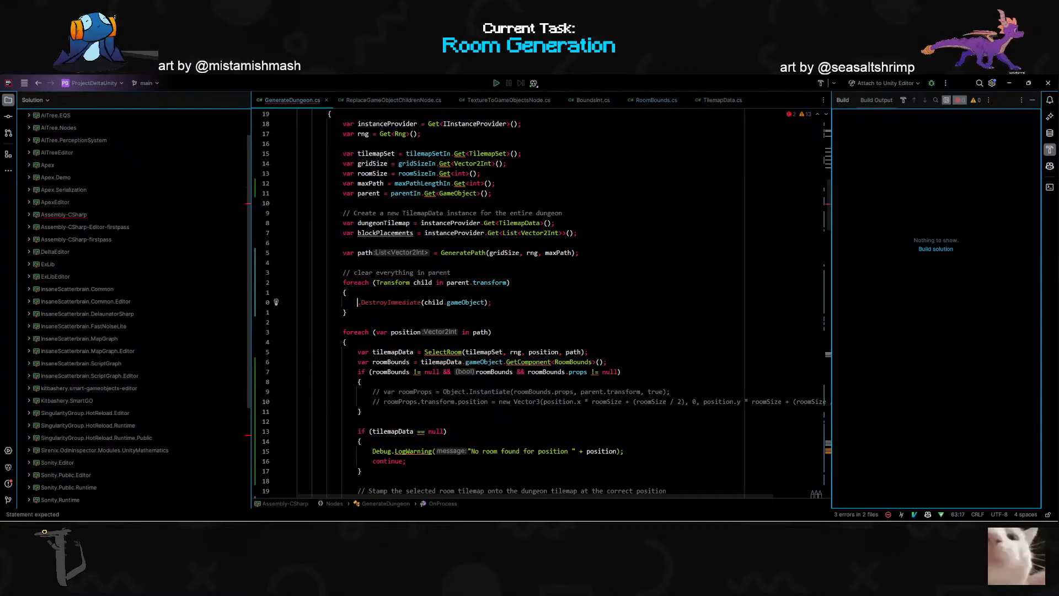
text(GameObject)
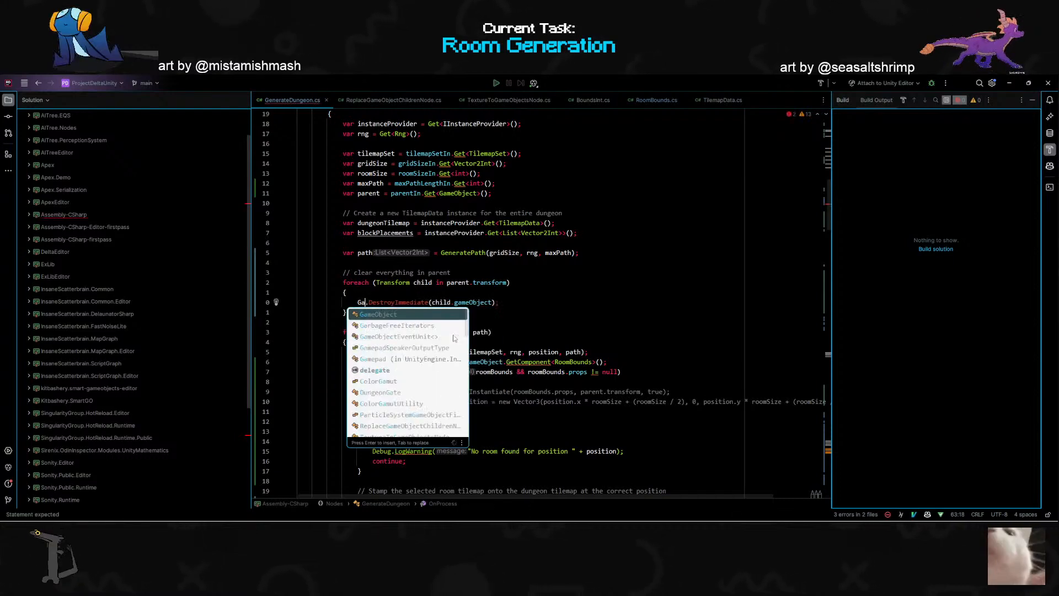
text(.De)
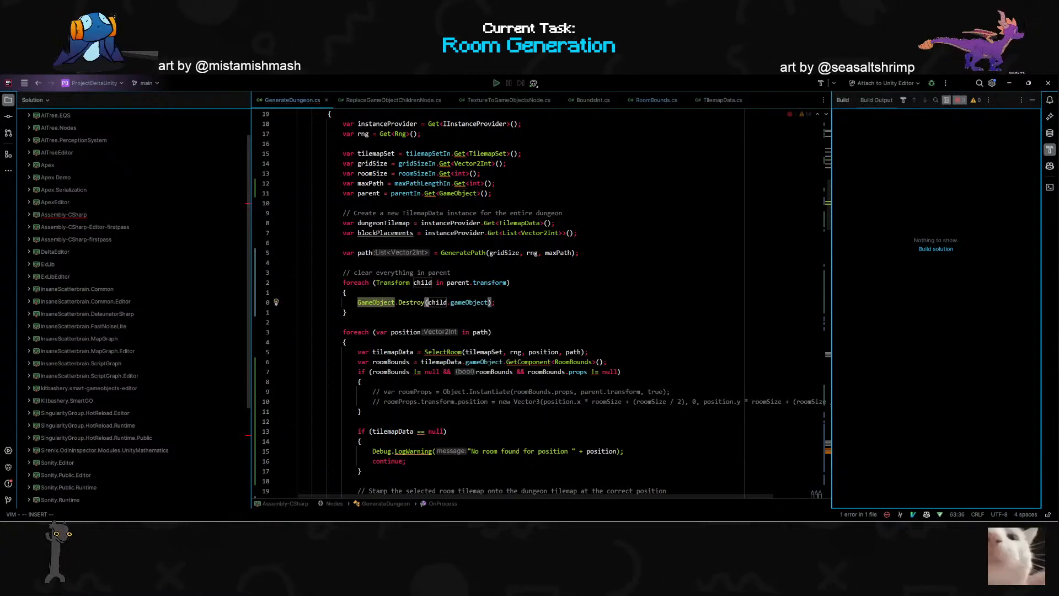
- Switch to Unity, rerun the graph with GameObject.Destroy and move the TestGraph window off the Console to read its output
key(alt+Tab)
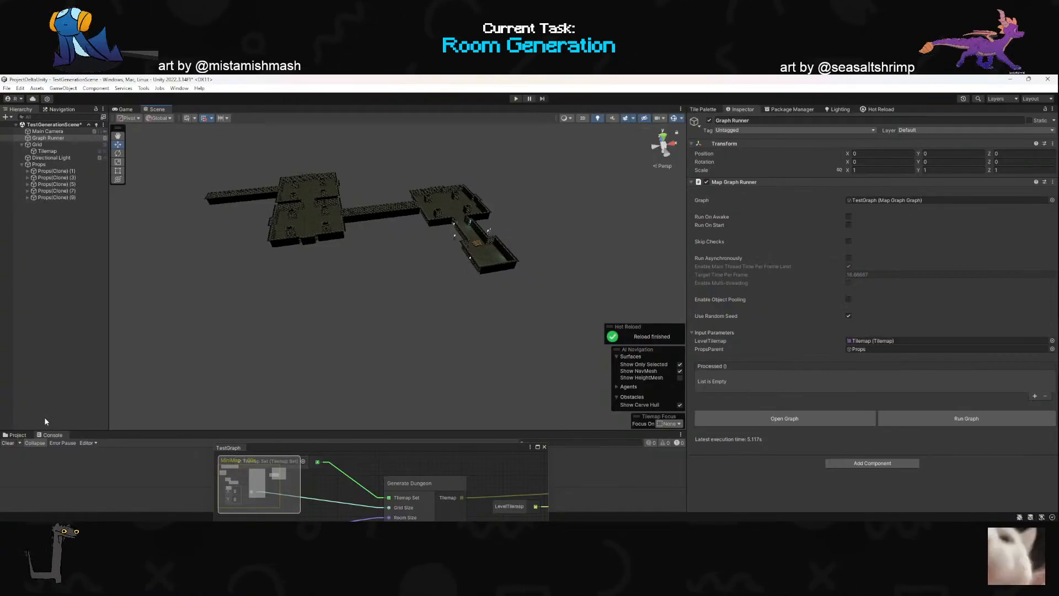
click(929, 417)
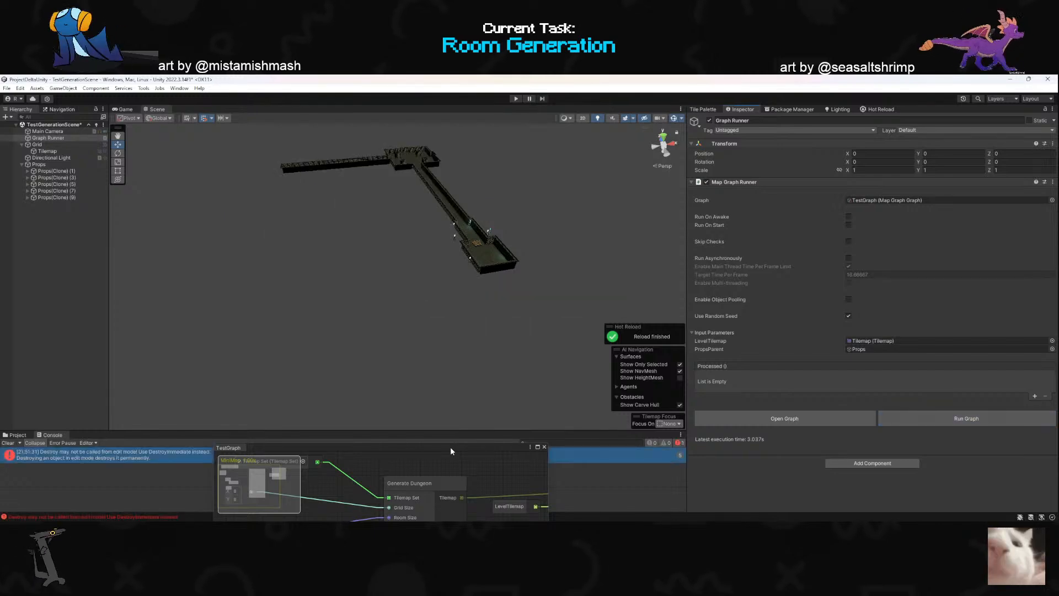
drag(451, 446, 468, 488)
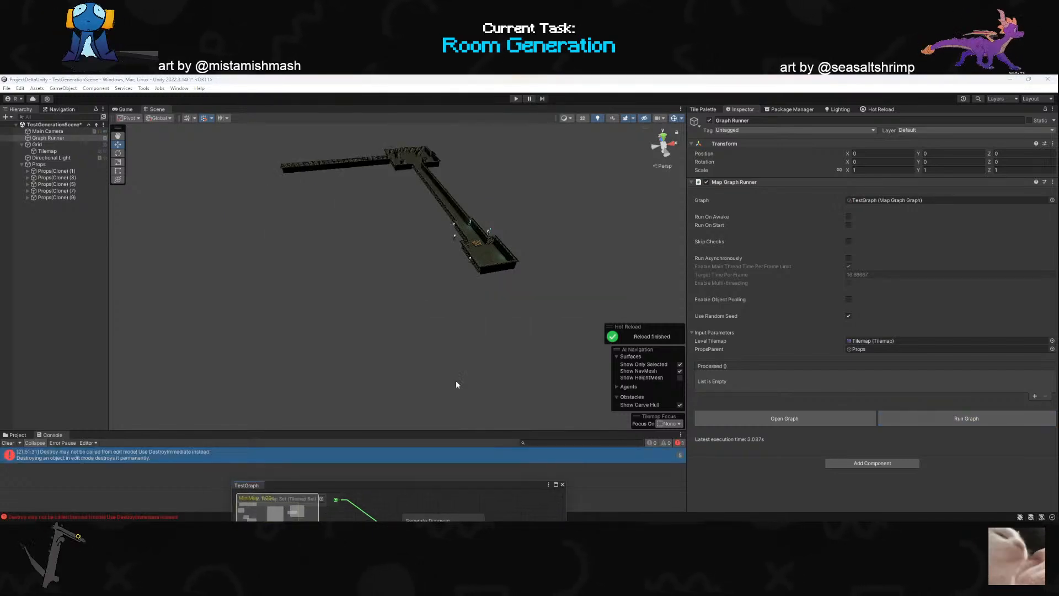
- Return to GenerateDungeon.cs and change the clearing call to GameObject.DestroyImmediate(child.gameObject)
key(alt+Tab)
key(Left)
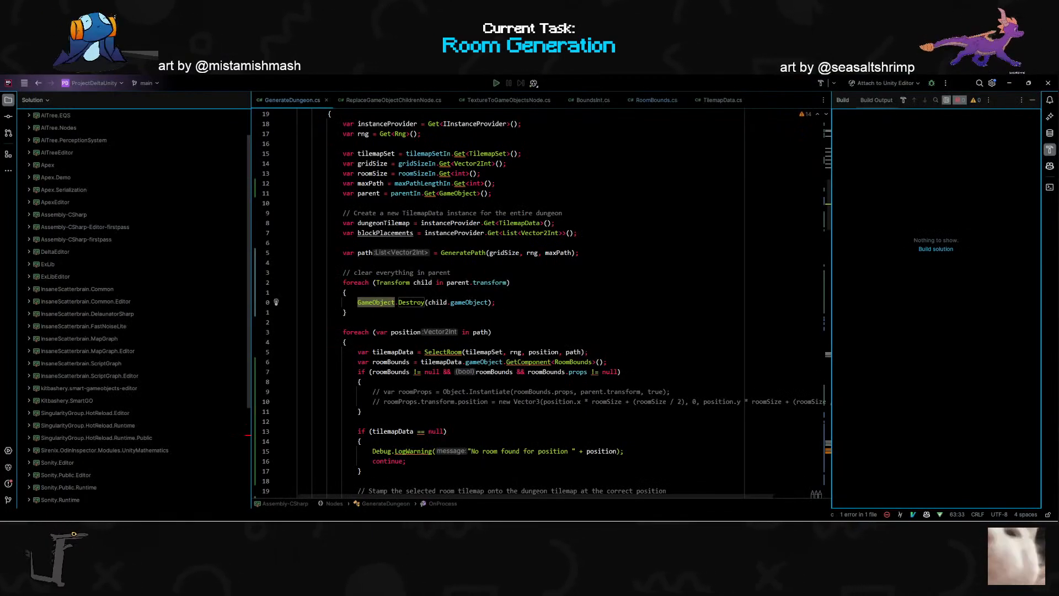
text(ciwDes)
key(Down)
key(Return)
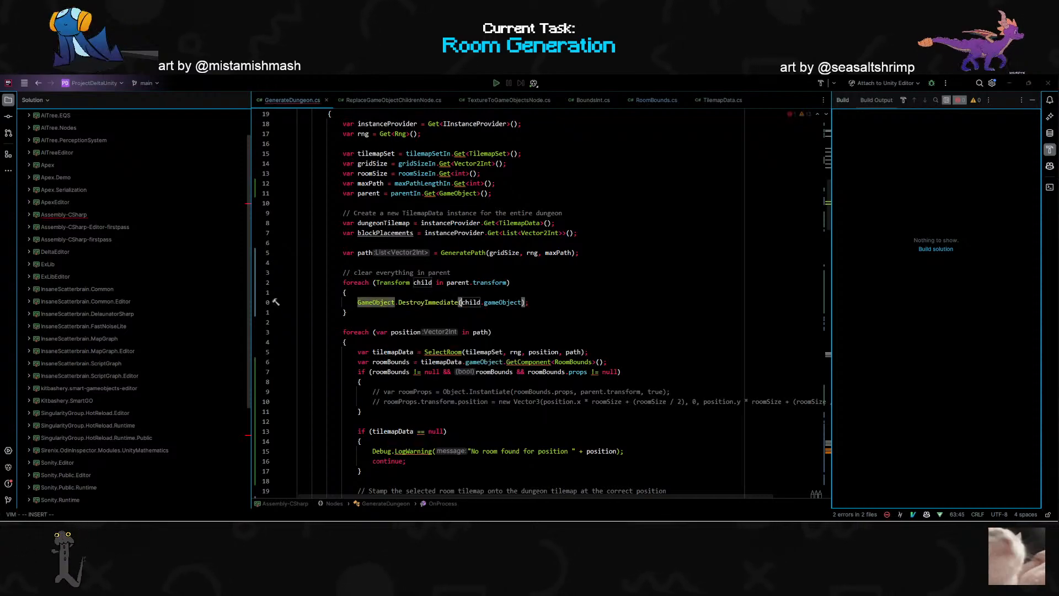
- Switch to Unity and rerun the graph with GameObject.DestroyImmediate, checking which clones remain under Props
key(alt+Tab)
click(989, 422)
key(alt+Tab)
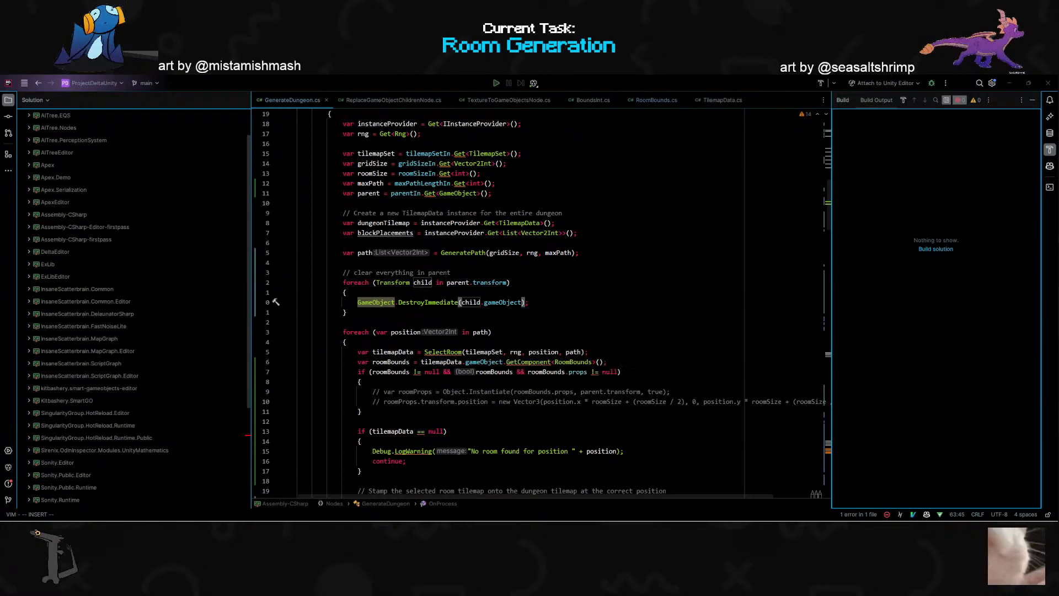
key(alt+Tab)
key(alt+Tab)
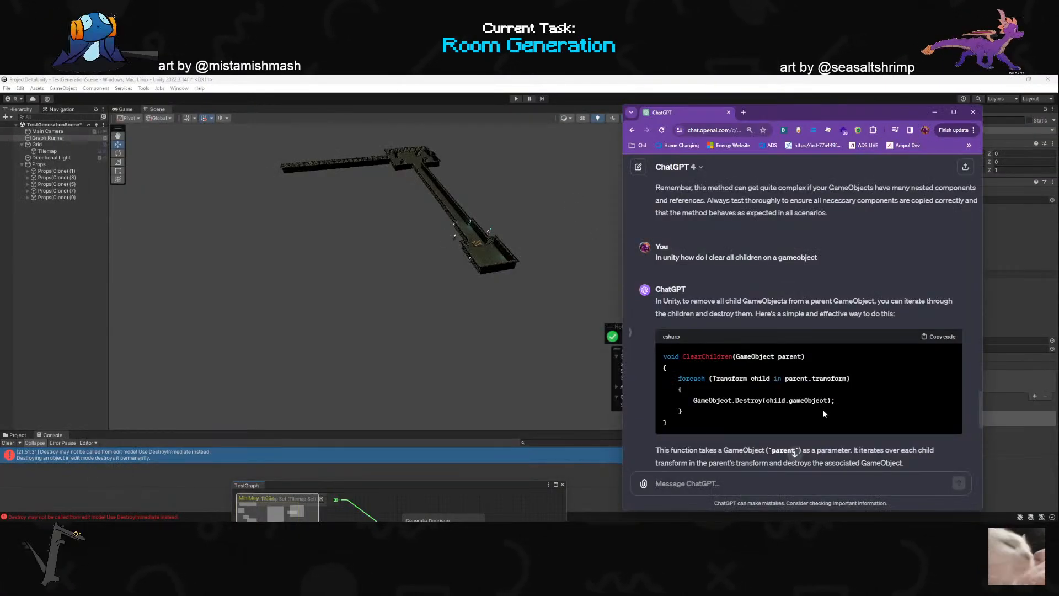
click(1001, 453)
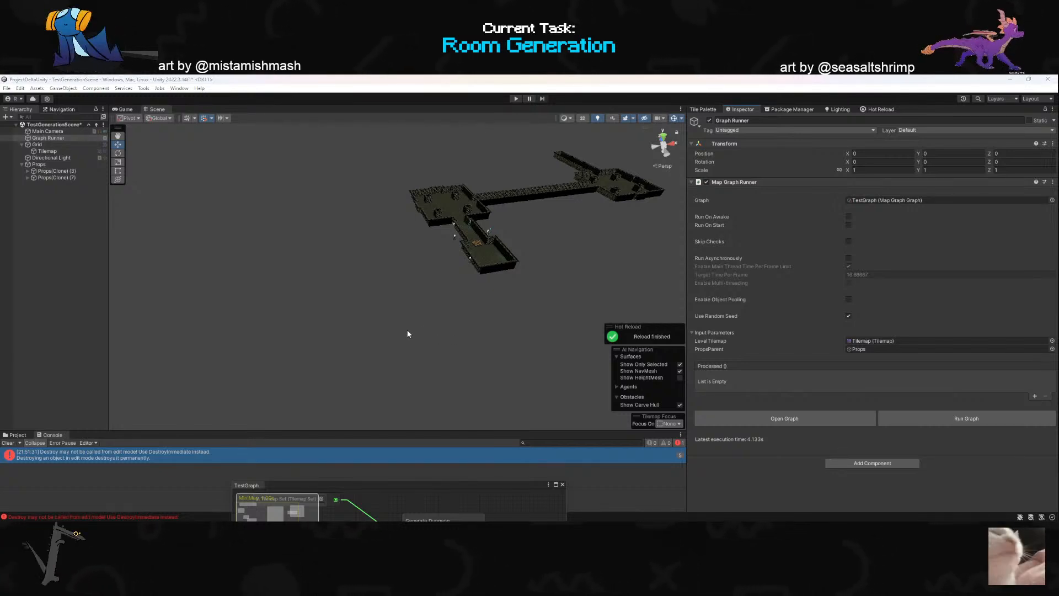
- Switch to Rider, open ReplaceGameObjectChildrenNode.cs and examine how its while loop destroys the parent's children
key(alt+Tab)
key(alt+Tab)
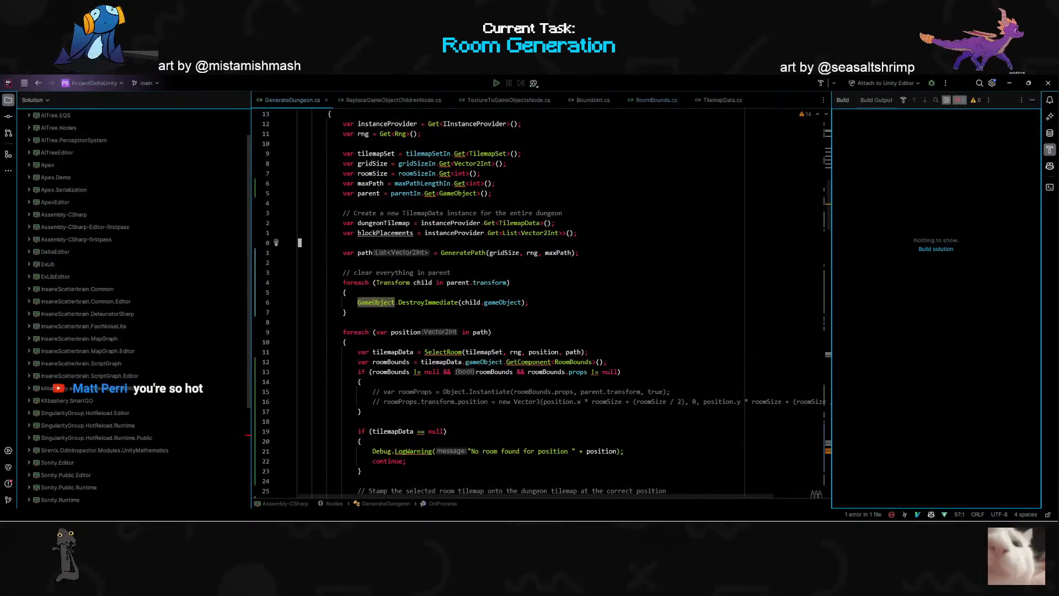
key(k)
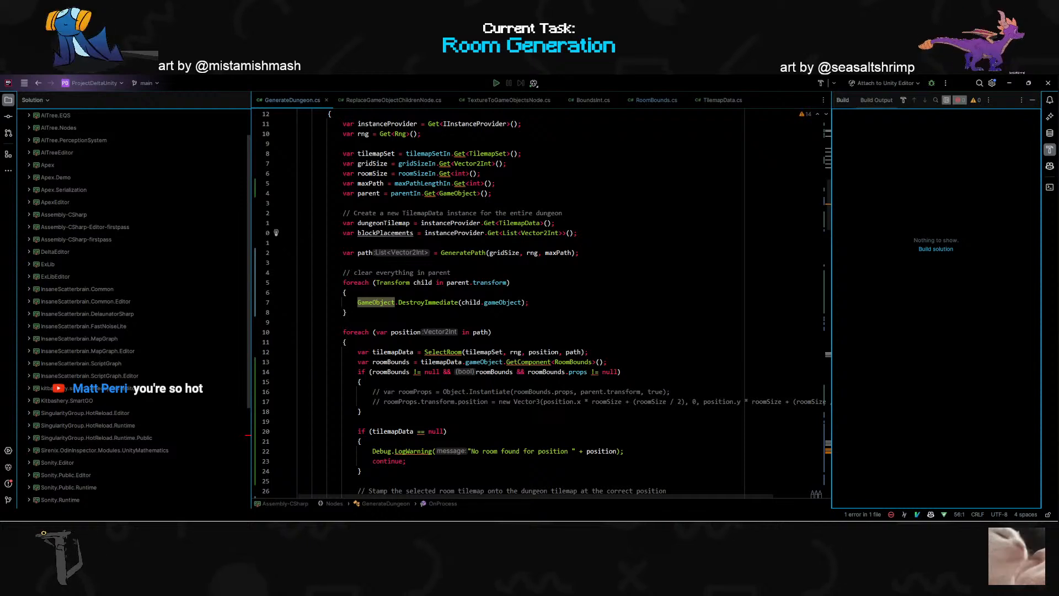
key(shift)
key(shift)
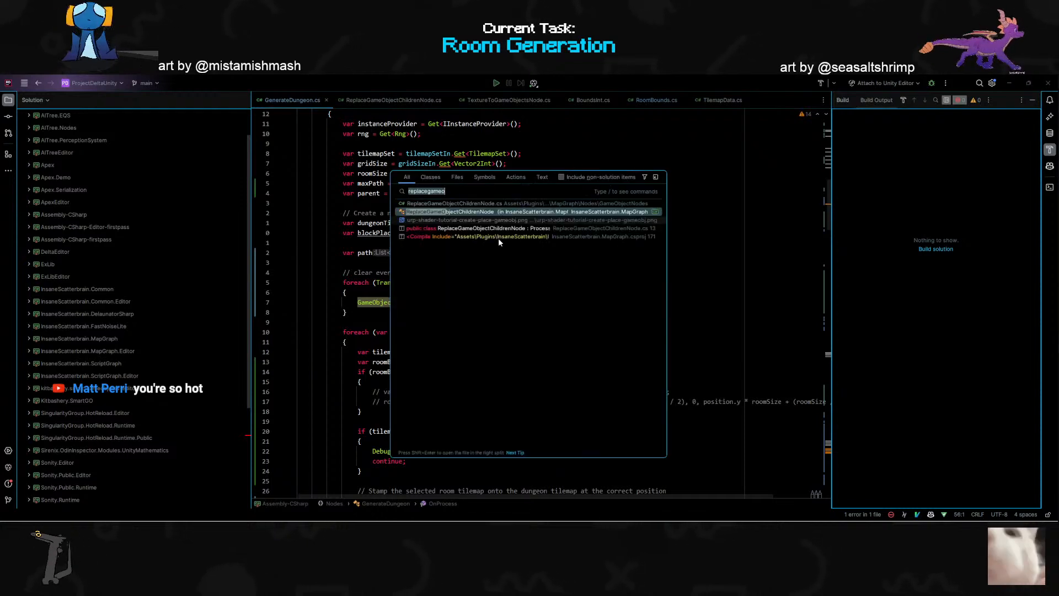
key(Escape)
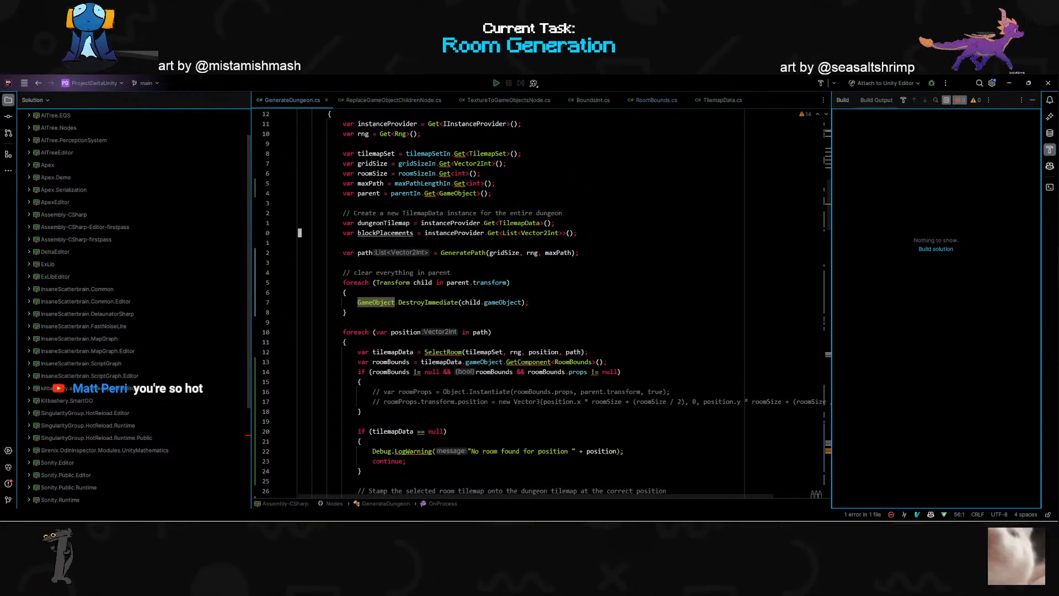
click(375, 97)
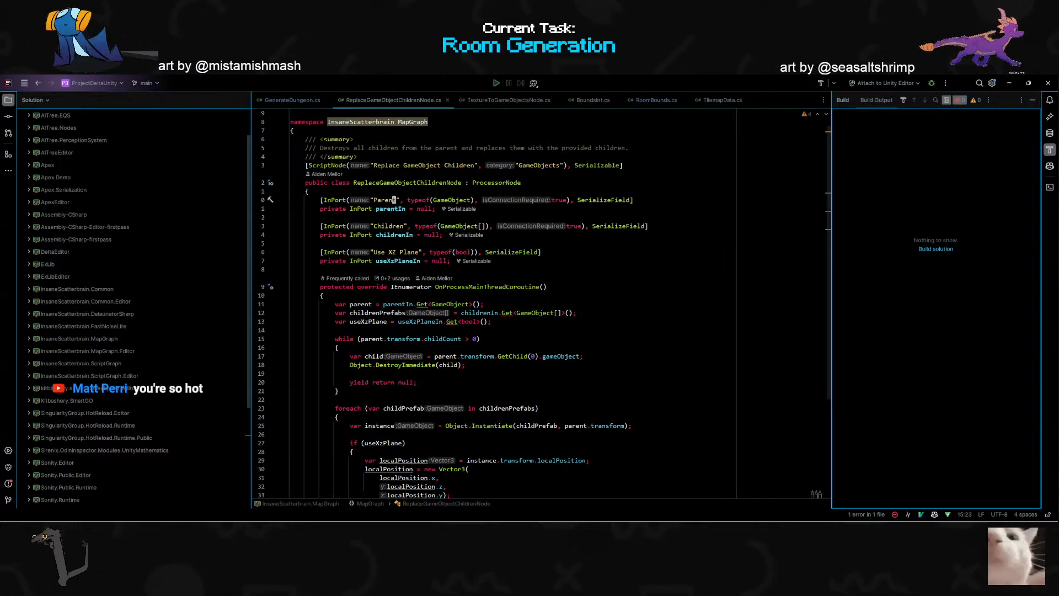
scroll(544, 305, down, 1)
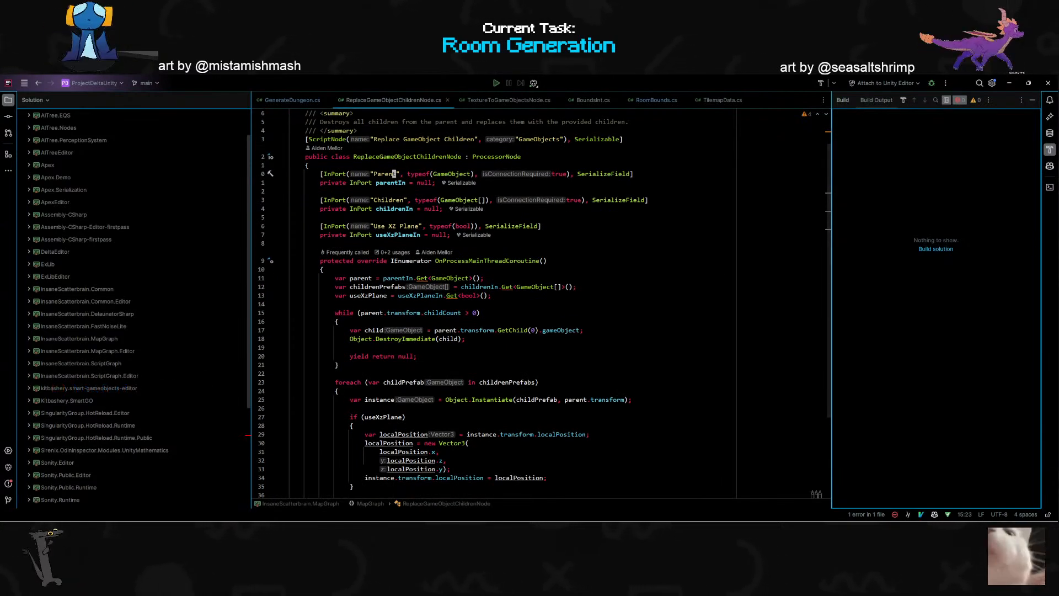
scroll(545, 305, down, 1)
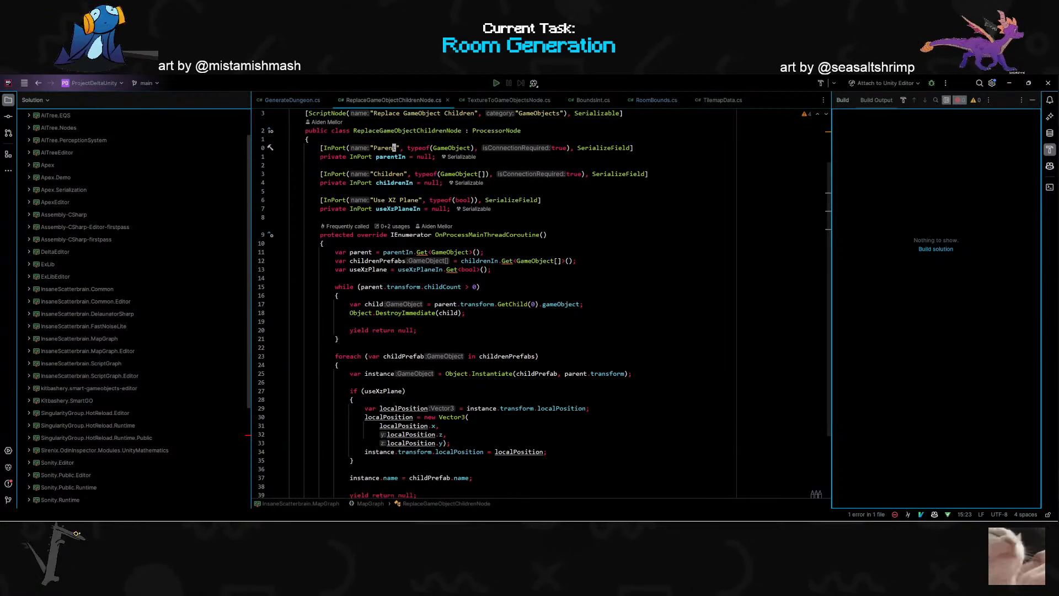
- Examine the input ports, useXzPlane variable, child-destroying while loop and instantiation loop in ReplaceGameObjectChildrenNode.cs
scroll(545, 304, down, 2)
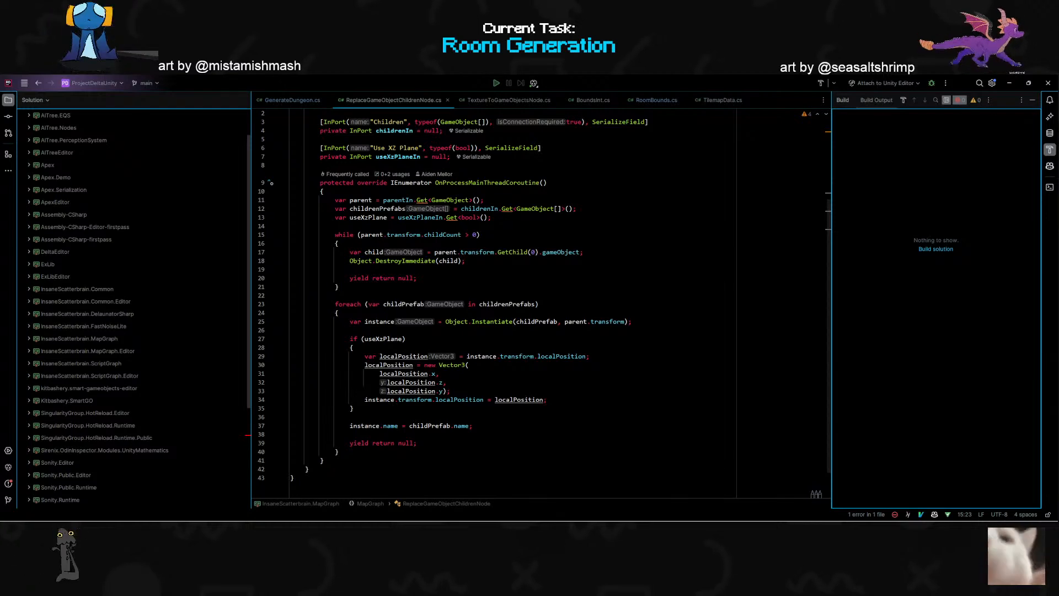
double_click(408, 304)
scroll(409, 305, up, 2)
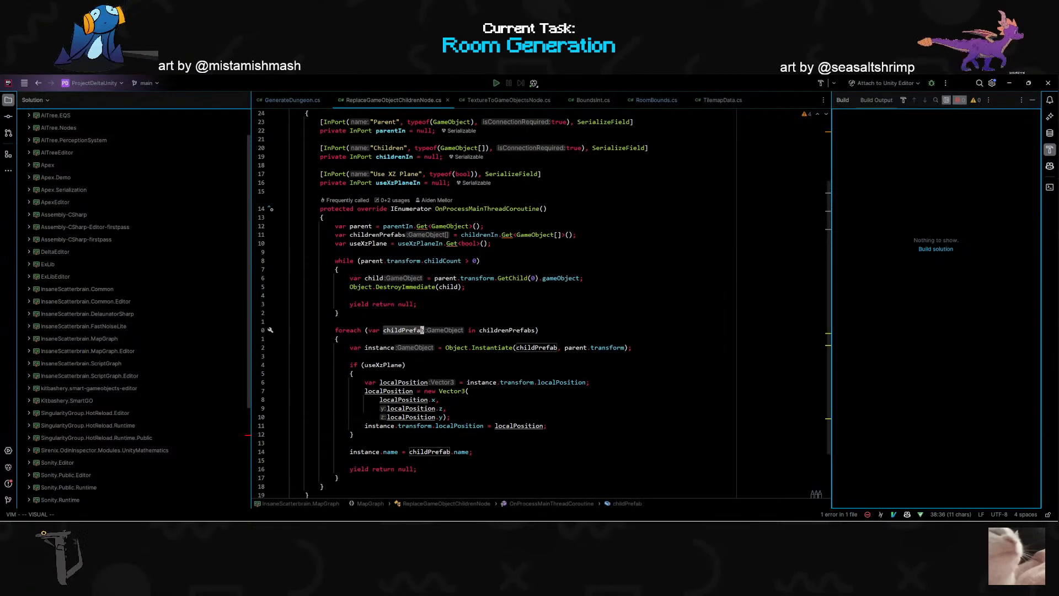
scroll(408, 305, up, 2)
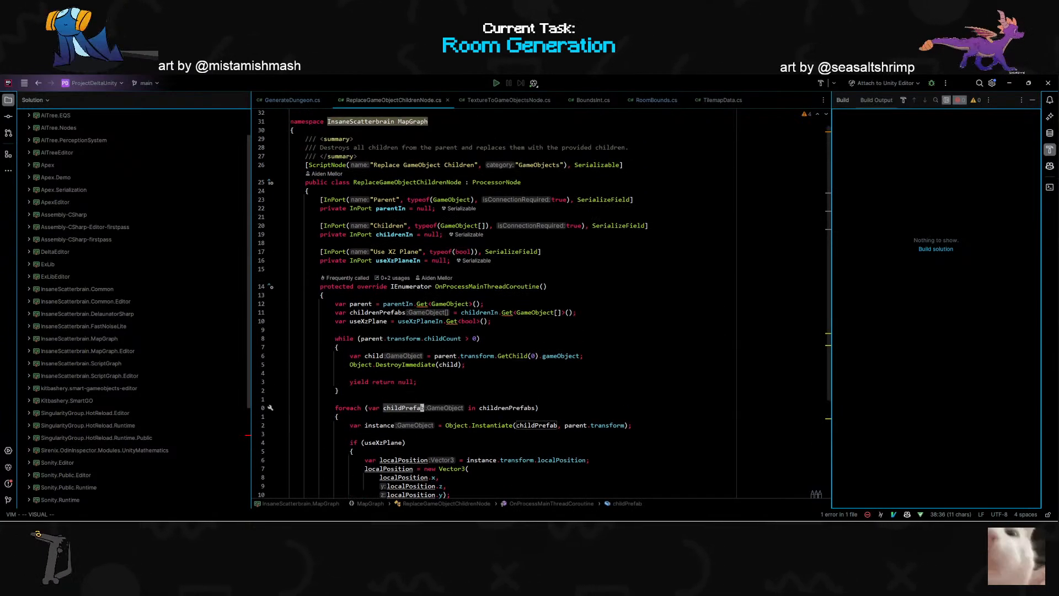
double_click(485, 296)
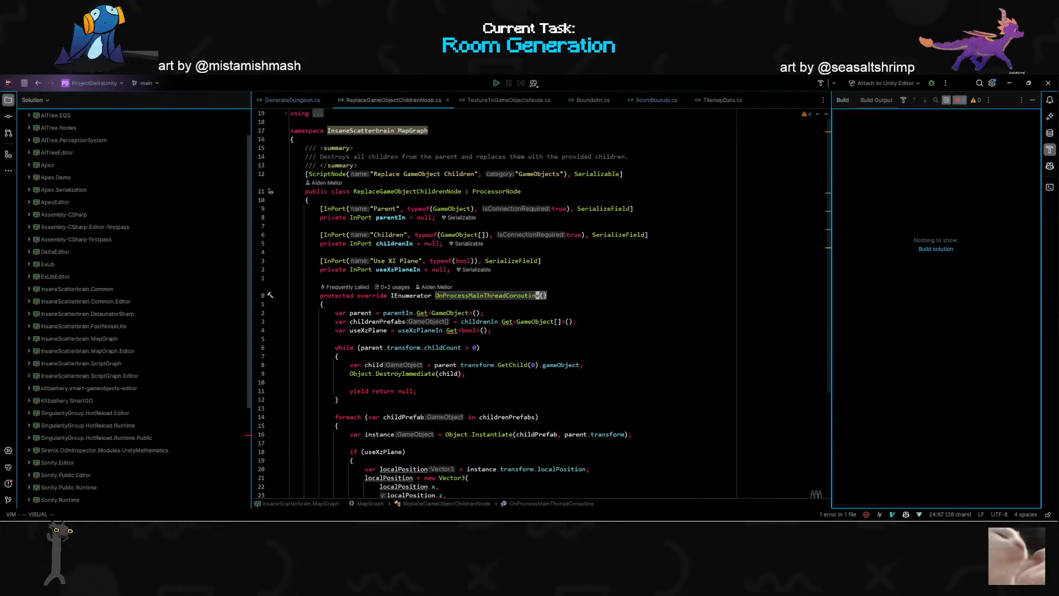
double_click(366, 330)
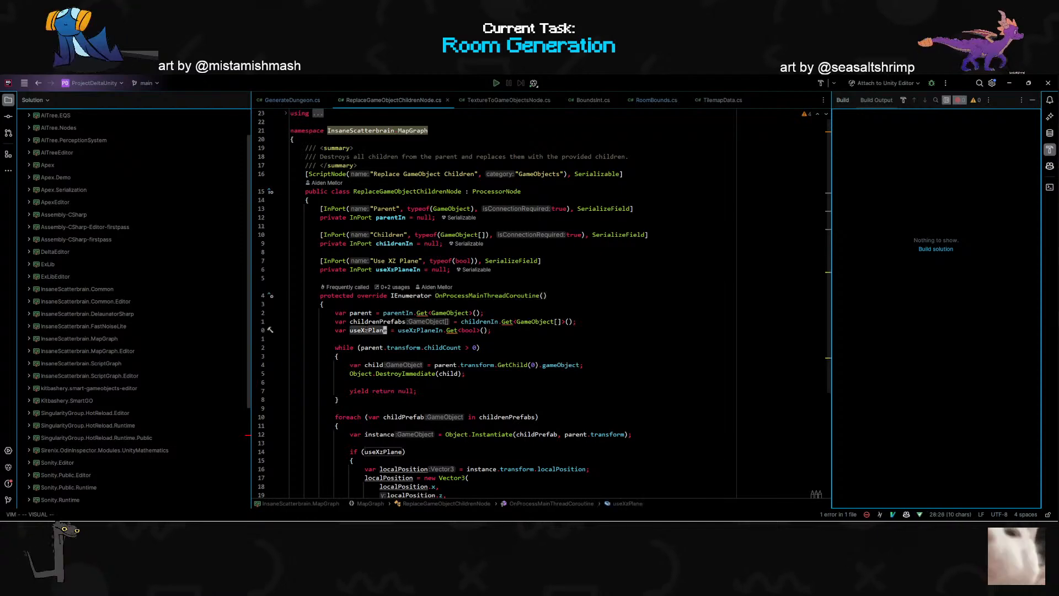
scroll(365, 328, down, 4)
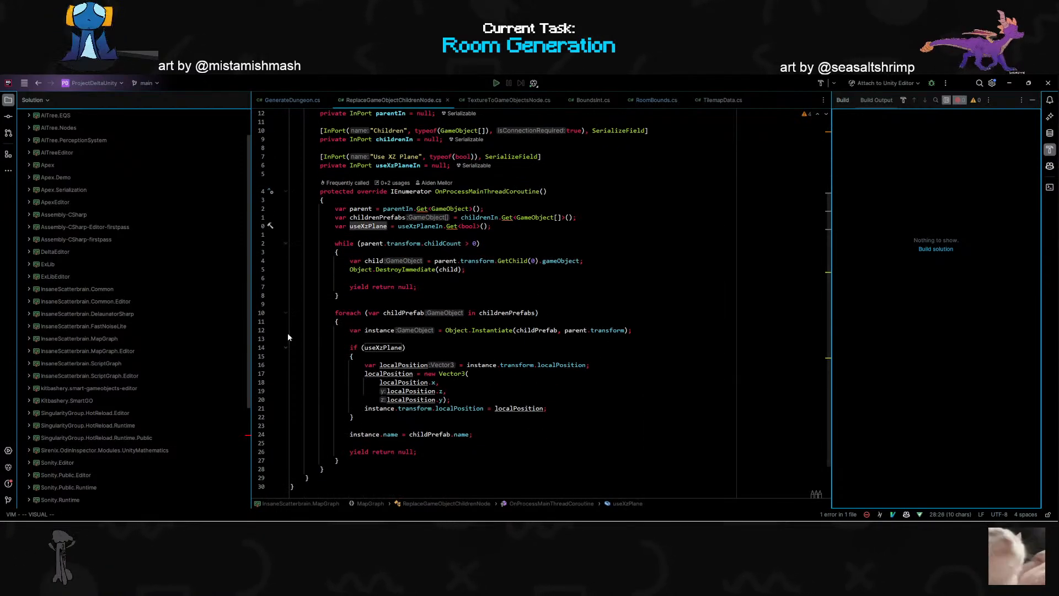
double_click(418, 227)
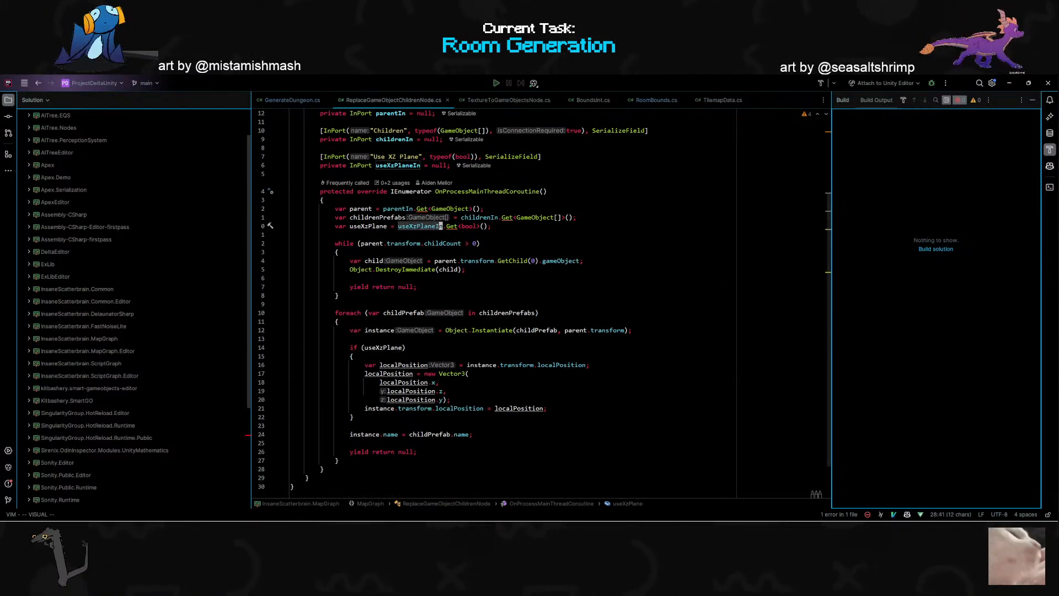
double_click(373, 227)
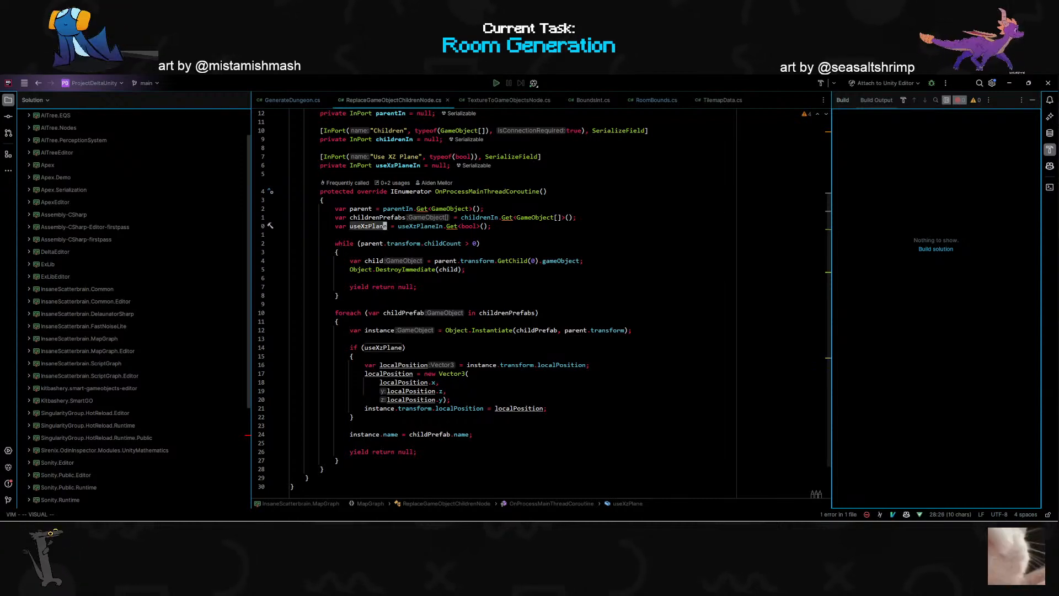
scroll(373, 226, down, 2)
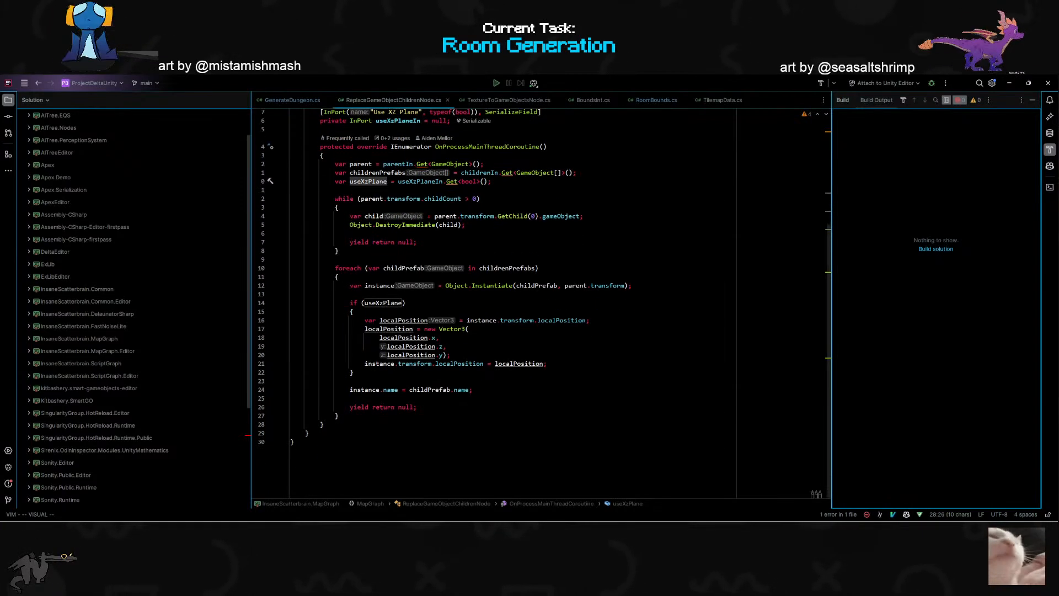
scroll(373, 226, up, 3)
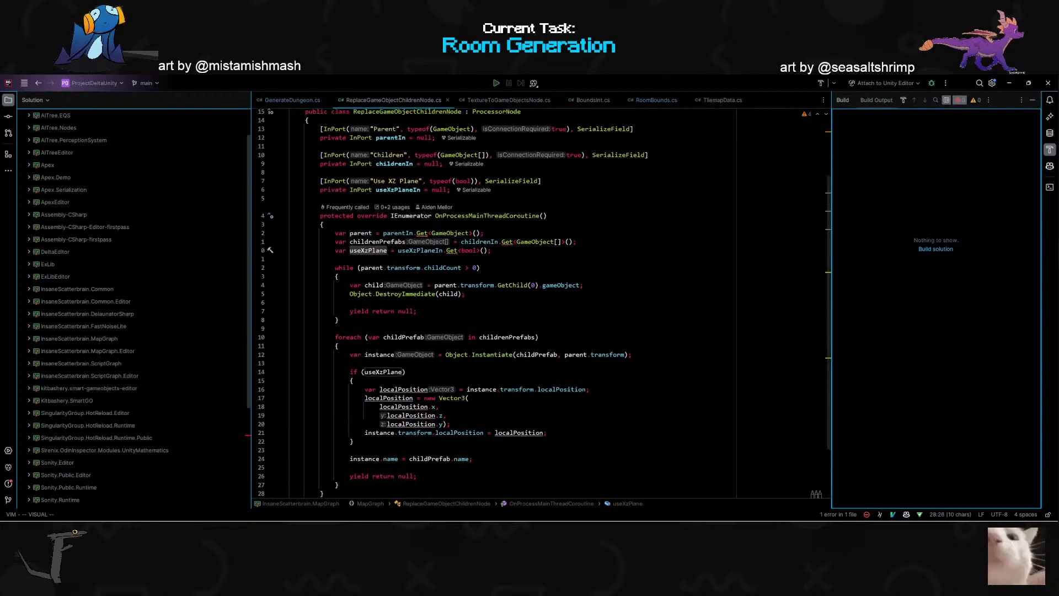
drag(339, 329, 318, 321)
click(414, 321)
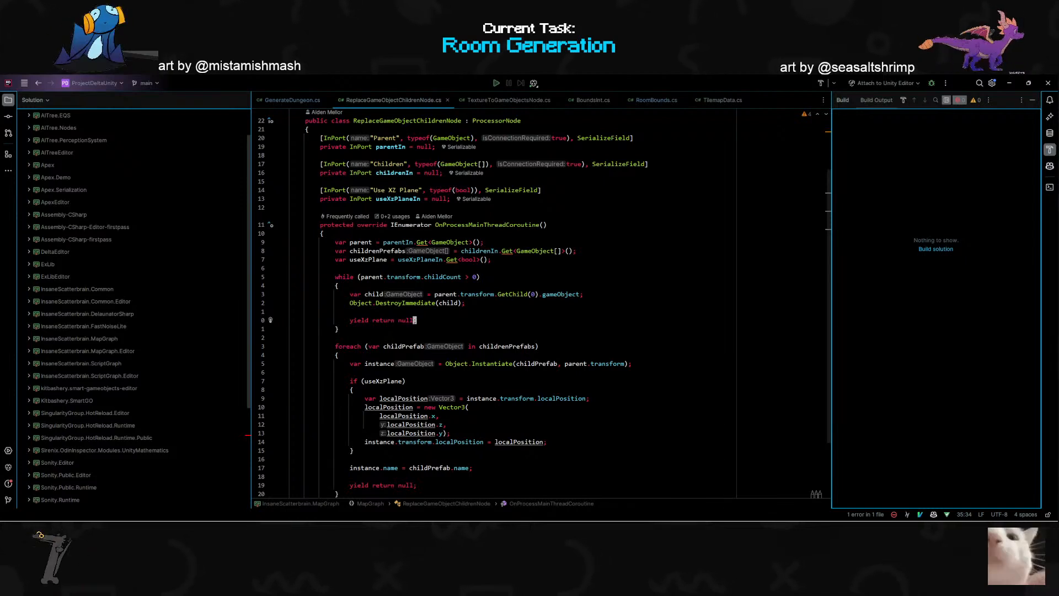
double_click(361, 242)
scroll(361, 242, up, 3)
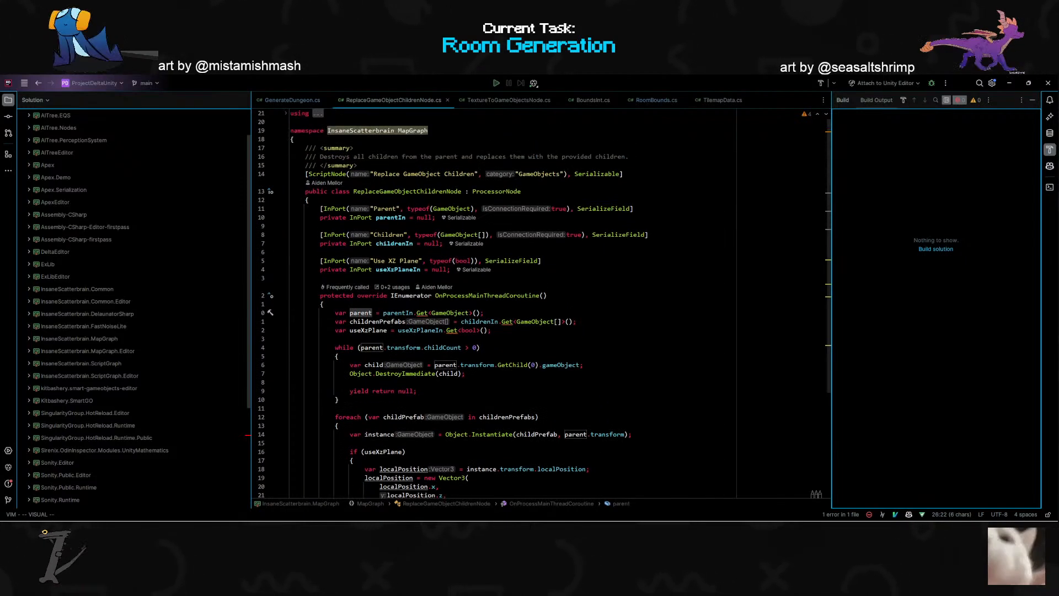
double_click(386, 208)
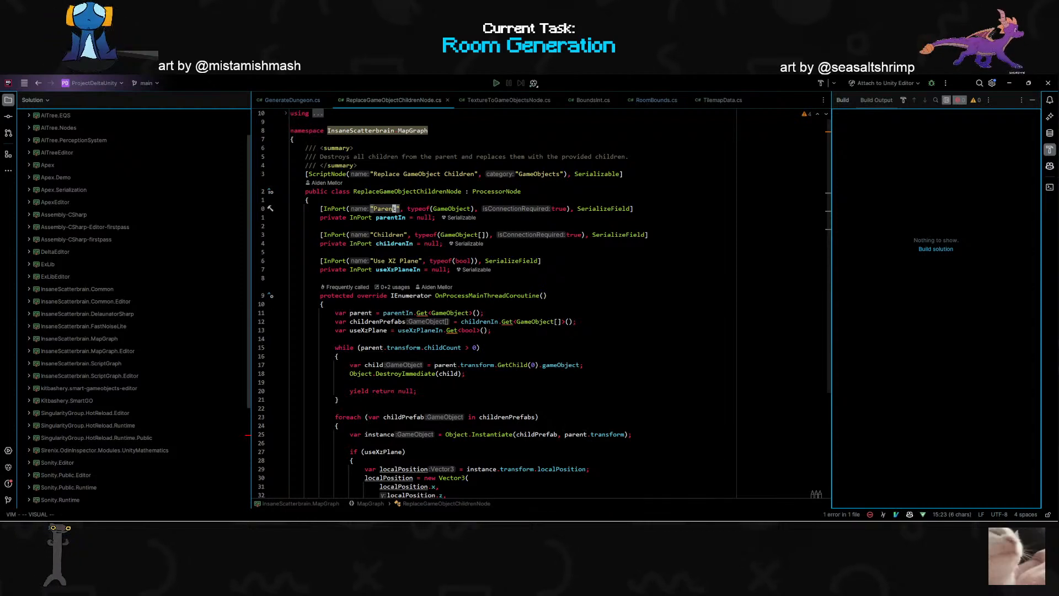
- Copy the OnProcessMainThreadCoroutine signature and replace the OnProcess declaration in GenerateDungeon.cs with it, importing the namespace for IEnumerator
click(496, 295)
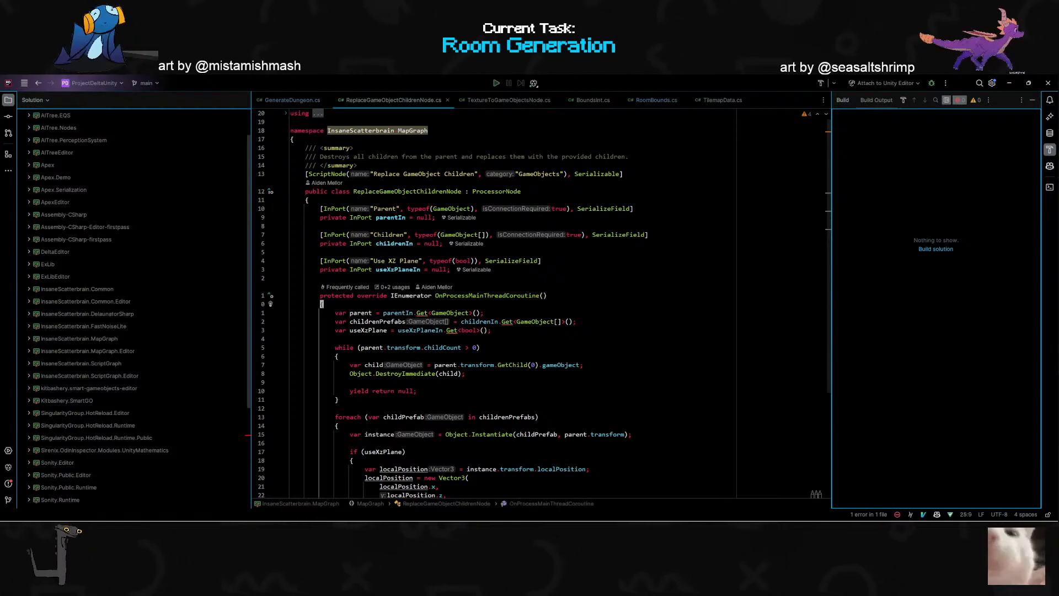
click(544, 295)
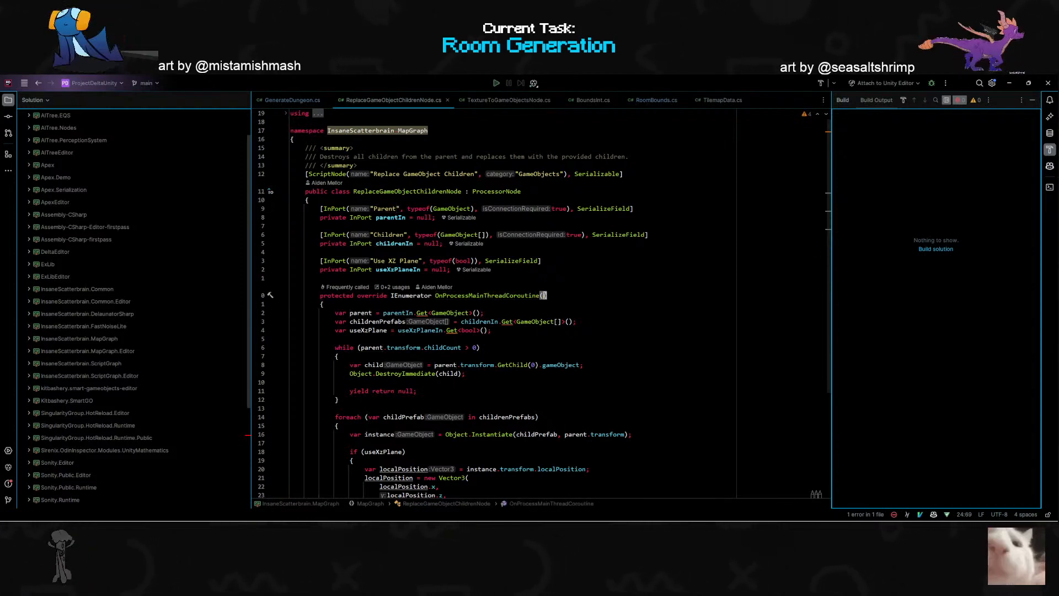
key(j)
key(j)
key(j)
key(j)
key(j)
key(j)
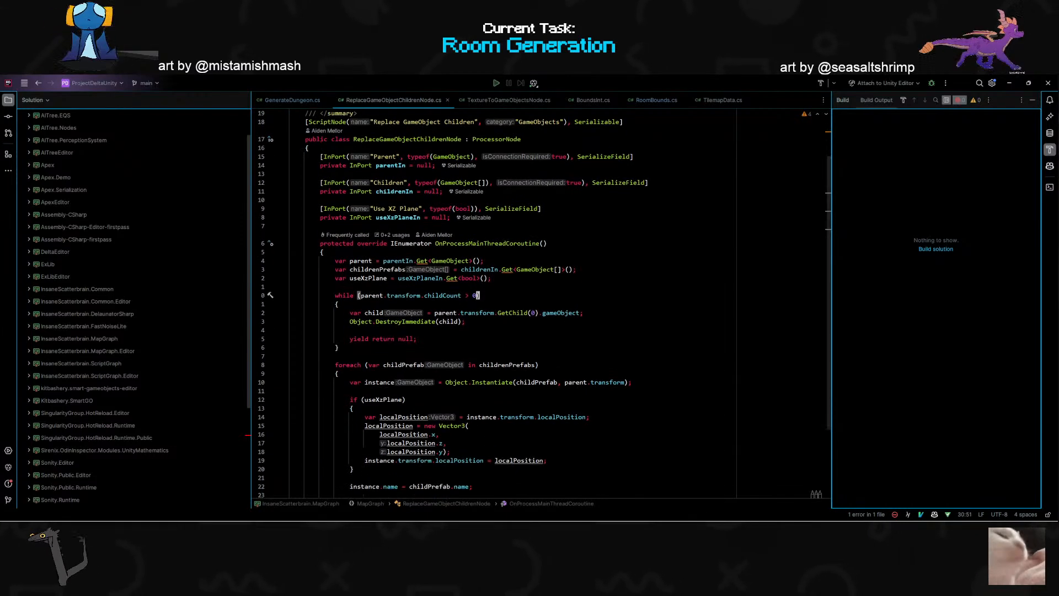
click(276, 102)
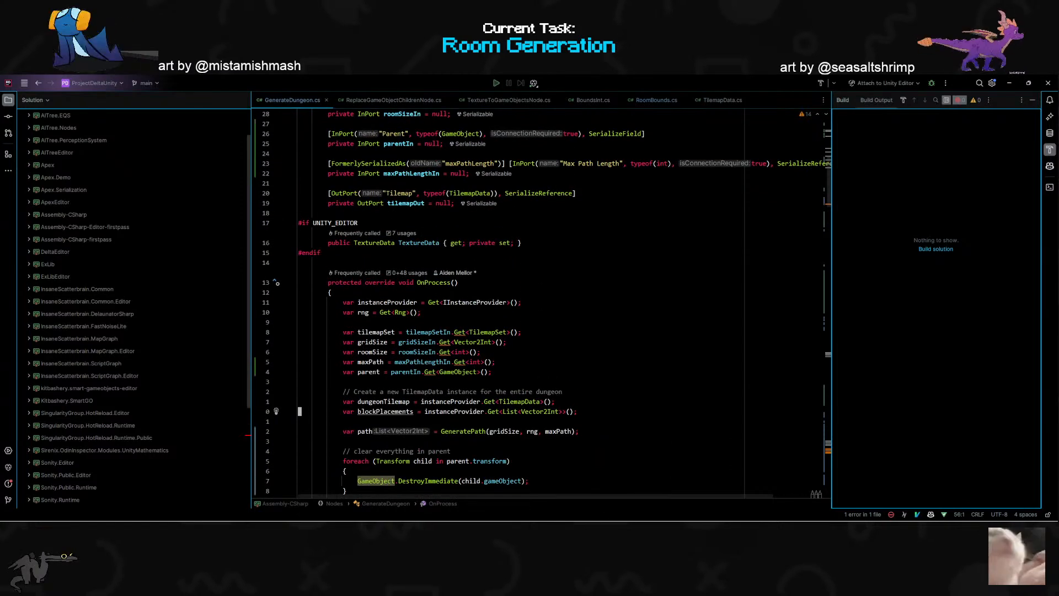
click(456, 282)
key(shift+v)
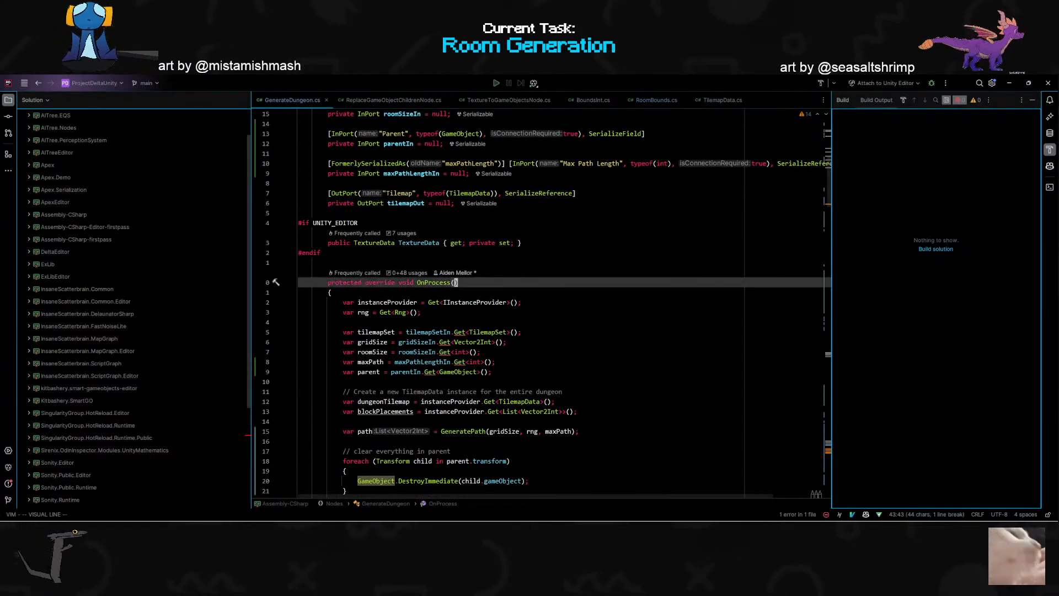
key(p)
key(w)
key(w)
key(alt+Return)
key(Return)
scroll(541, 304, down, 3)
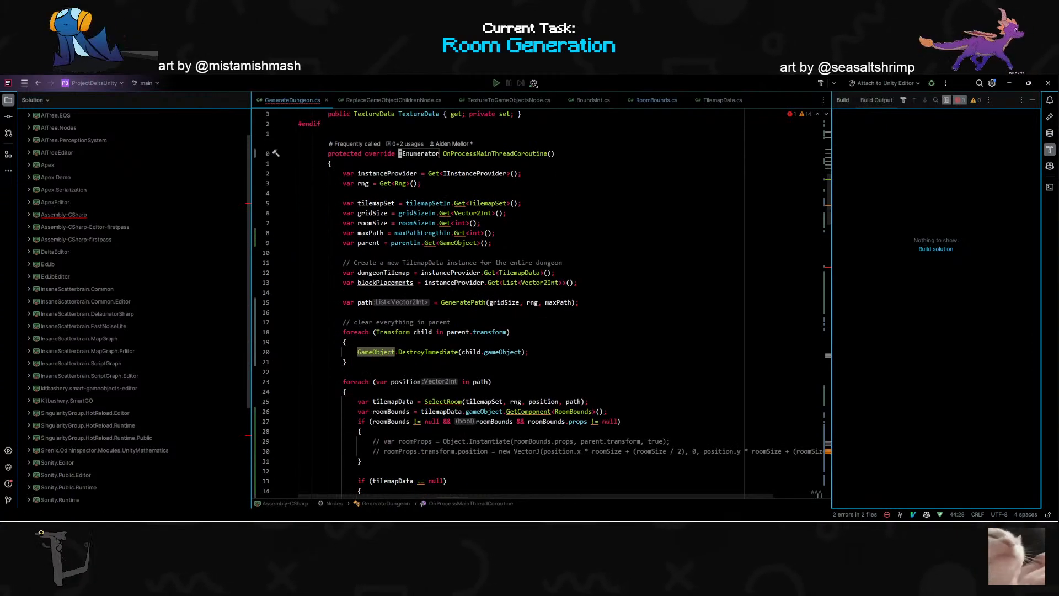
- Copy the whole while (parent.transform.childCount > 0) loop from ReplaceGameObjectChildrenNode.cs
click(380, 101)
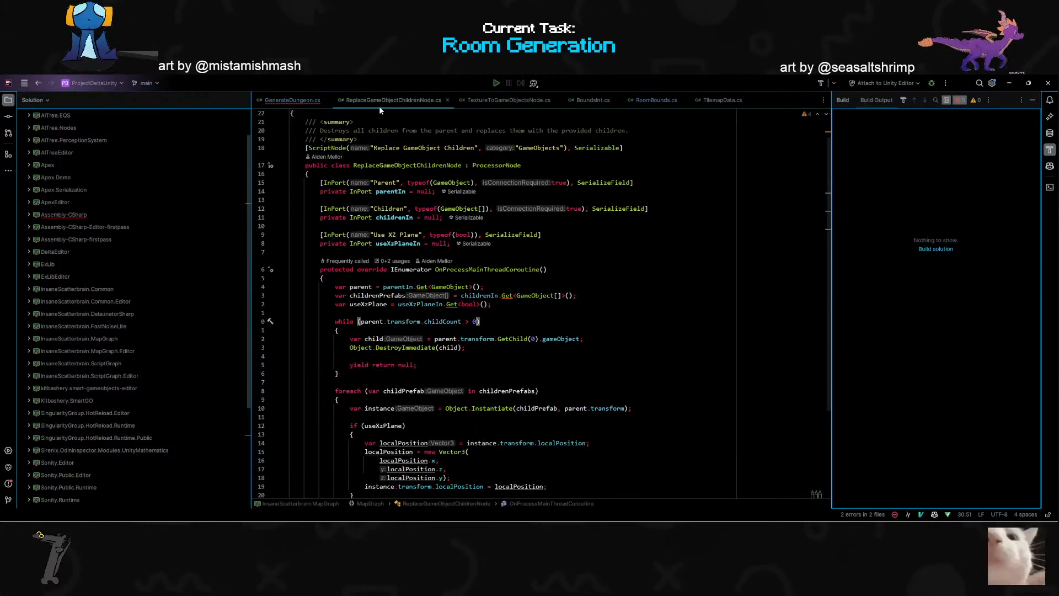
click(419, 321)
click(338, 373)
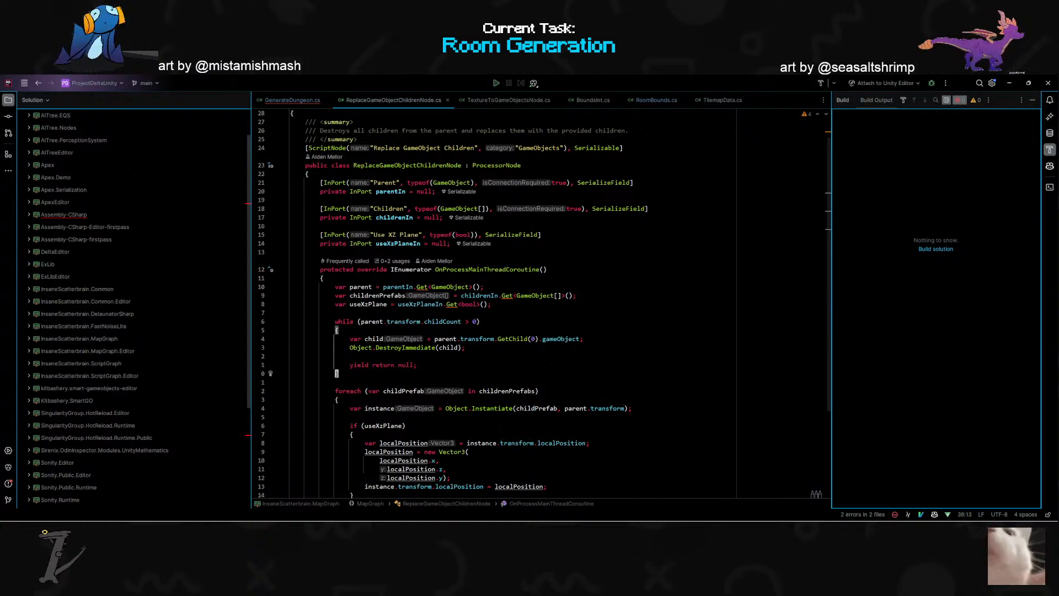
key(shift+v)
key(k)
key(k)
key(k)
key(k)
key(k)
key(k)
key(y)
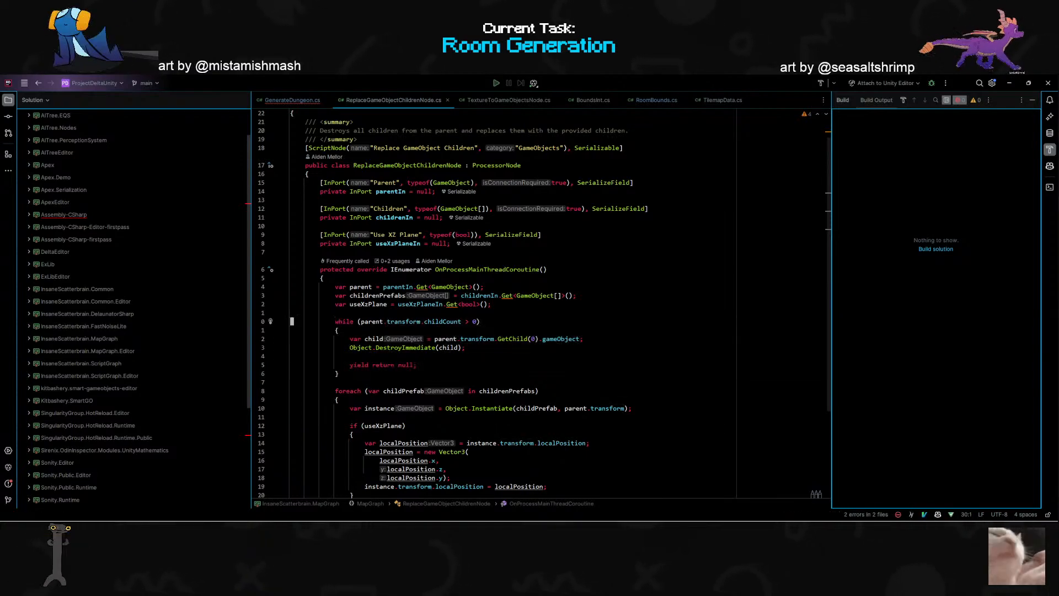
- Replace the comment and foreach loop that clear the parent in GenerateDungeon.cs with the copied while loop
key(ctrl+Tab)
click(346, 362)
key(shift+v)
key(k)
key(k)
key(k)
key(p)
- Compare the rest of the coroutine in ReplaceGameObjectChildrenNode.cs with the remaining code of OnProcessMainThreadCoroutine in GenerateDungeon.cs
key(ctrl+Tab)
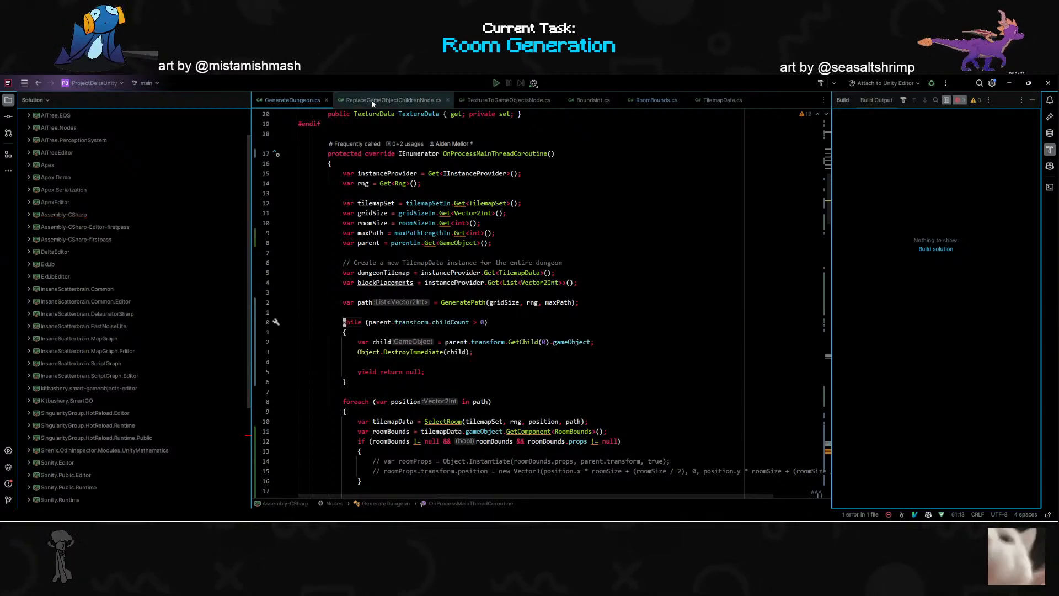
scroll(474, 216, down, 5)
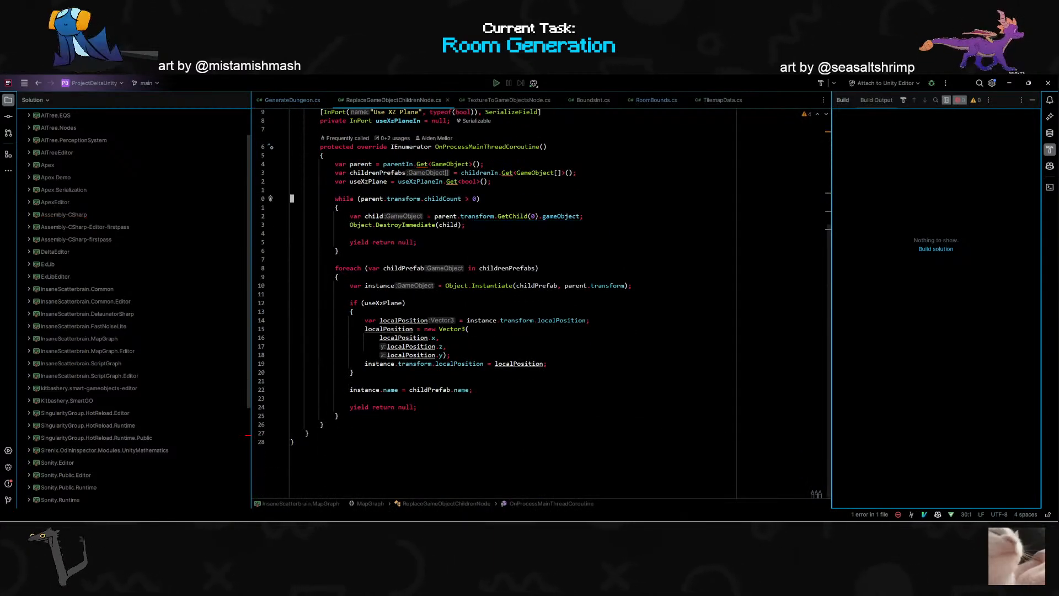
click(314, 103)
scroll(541, 304, down, 7)
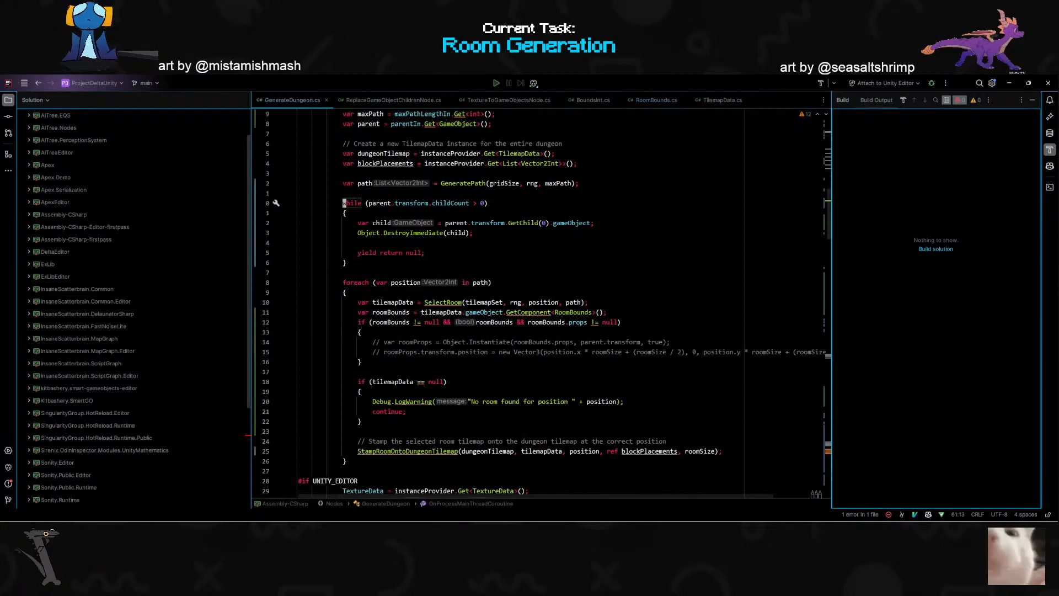
scroll(540, 303, down, 1)
scroll(332, 318, down, 10)
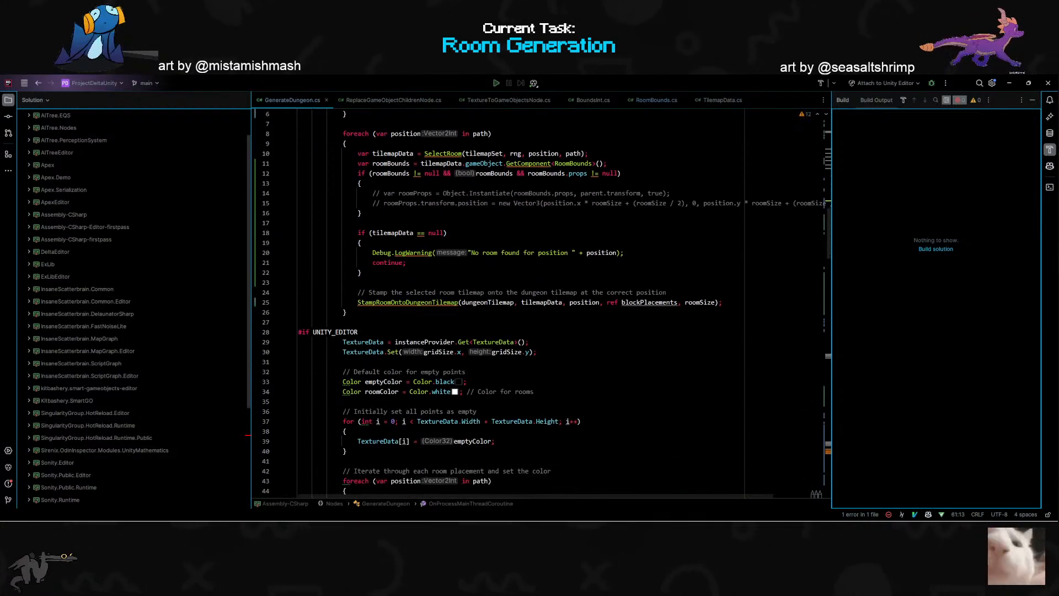
scroll(333, 318, down, 4)
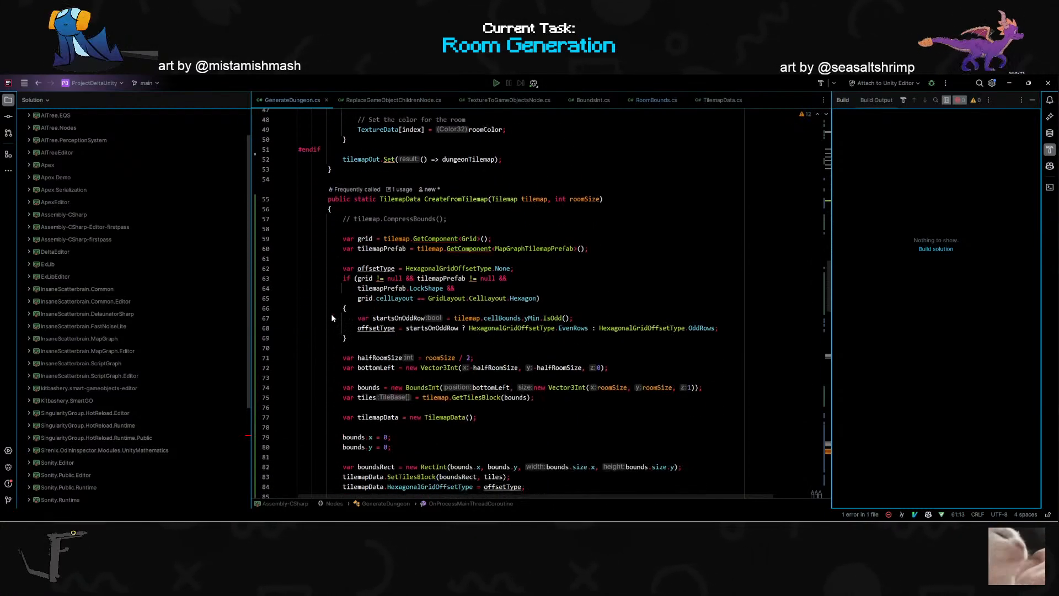
scroll(333, 317, up, 7)
scroll(331, 313, up, 15)
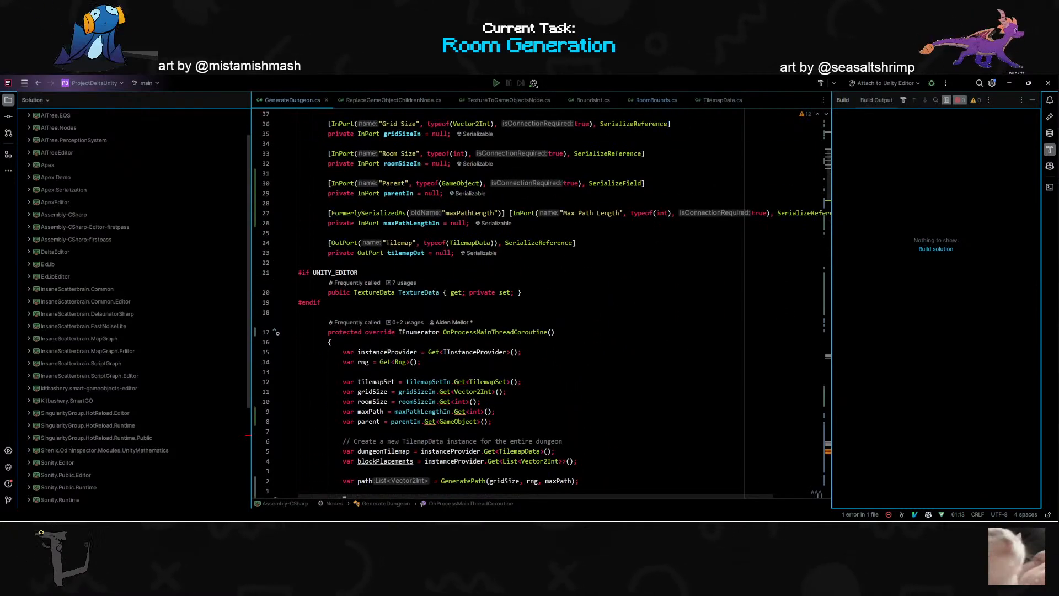
- Switch to Unity, clear the Console and duplicate Props(Clone) (7) several times under Props as test children
key(alt+Tab)
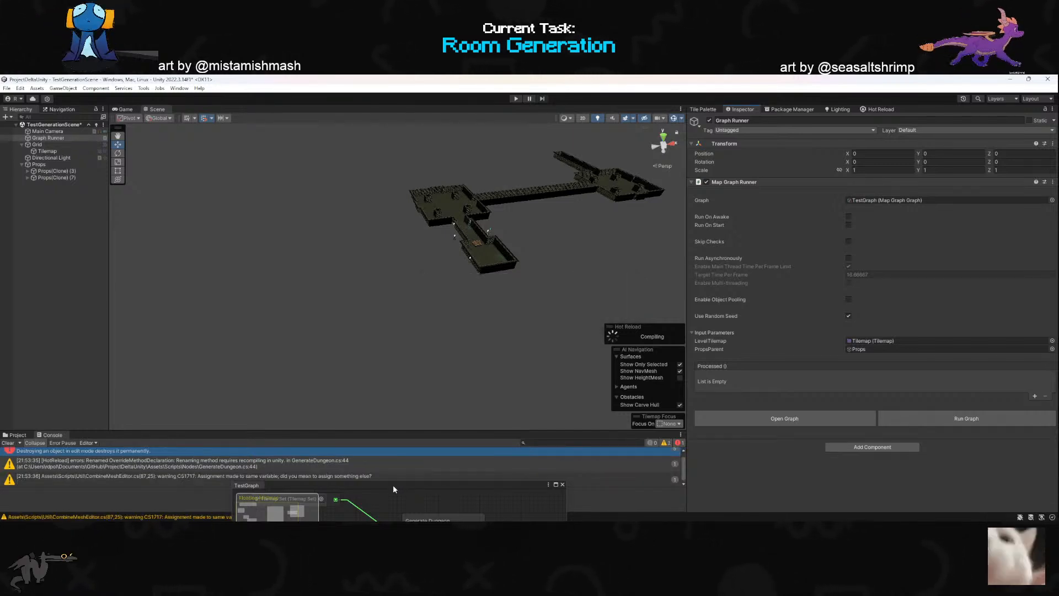
click(8, 443)
drag(333, 484, 304, 296)
click(58, 176)
key(ctrl+d)
key(ctrl+d)
key(ctrl+d)
key(ctrl+d)
key(ctrl+d)
- Run the graph from the Graph Runner object and move the TestGraph window off the Console
click(48, 137)
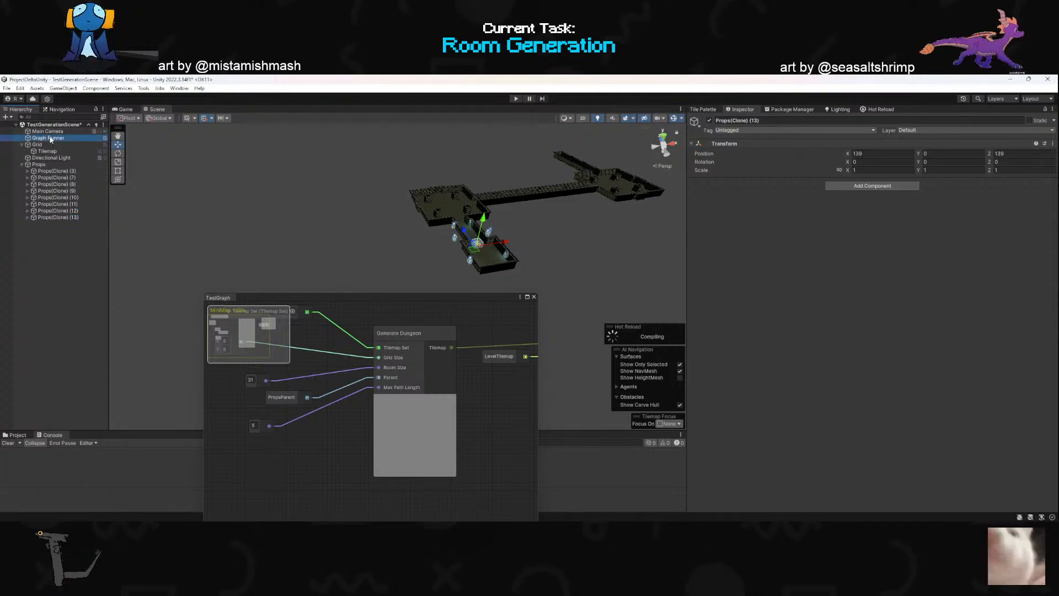
click(941, 418)
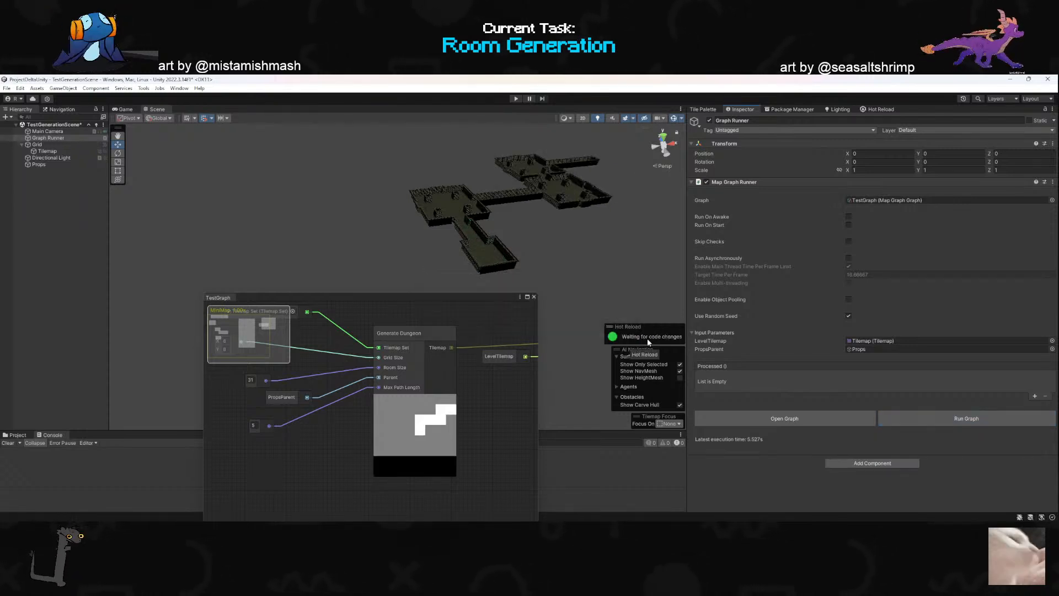
drag(481, 298, 335, 345)
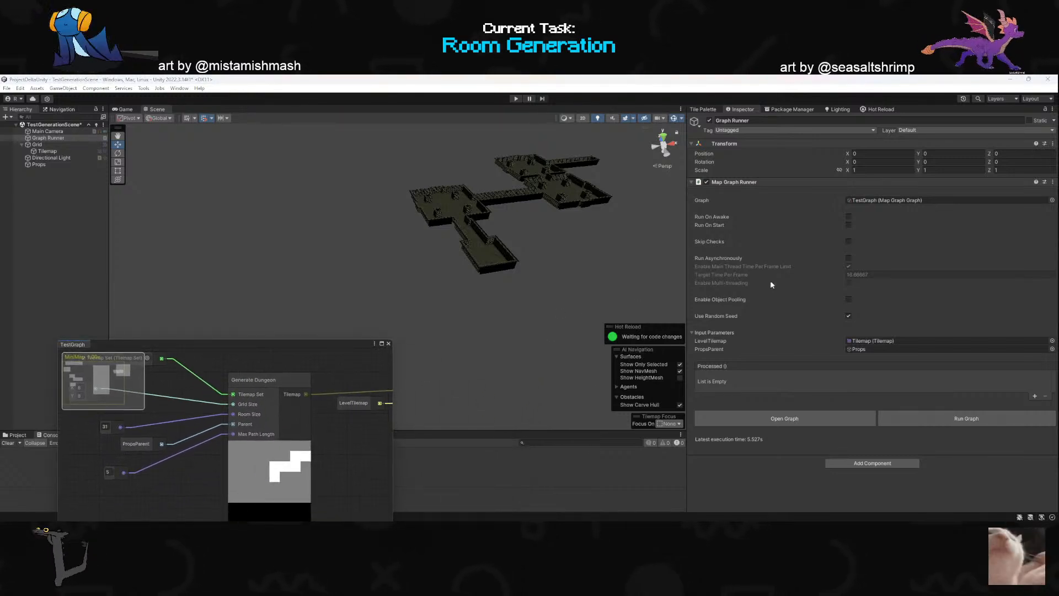
- Try running the graph with Run Asynchronously enabled, switch the option back off and move the TestGraph window above the Console
click(849, 258)
click(979, 418)
click(849, 259)
drag(286, 346, 484, 200)
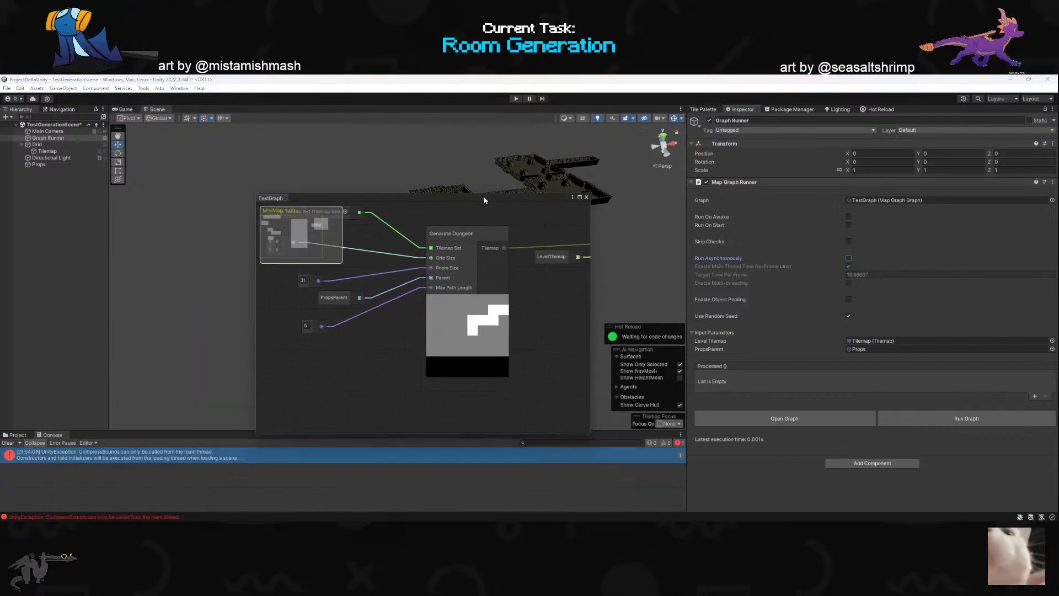
- Switch to Rider and uncomment the two roomProps lines that instantiate and position the room props in GenerateDungeon.cs
key(alt+Tab)
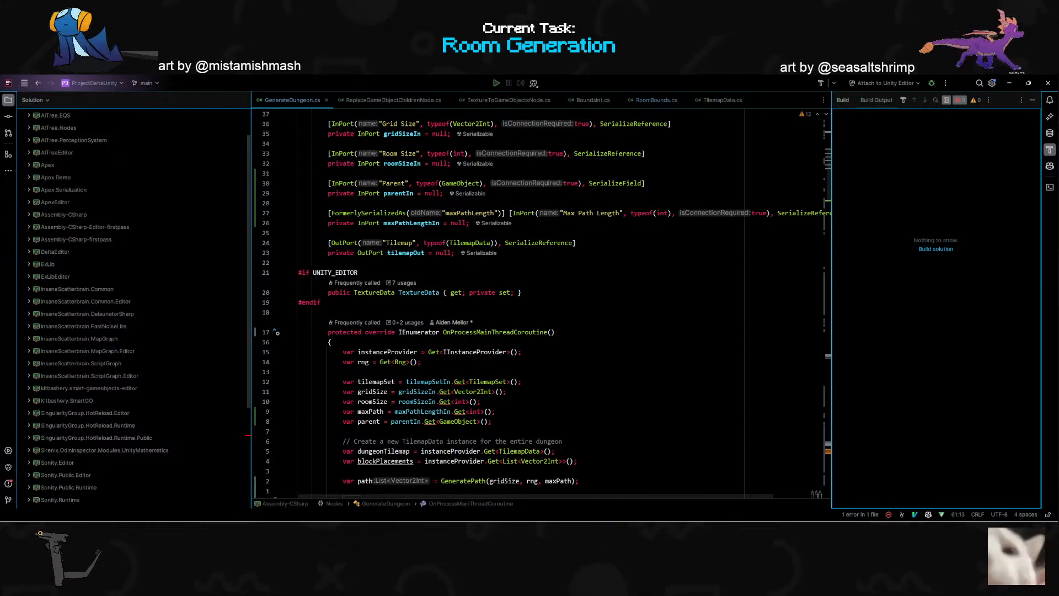
scroll(543, 303, down, 13)
click(440, 262)
key(shift+v)
key(k)
key(ctrl+slash)
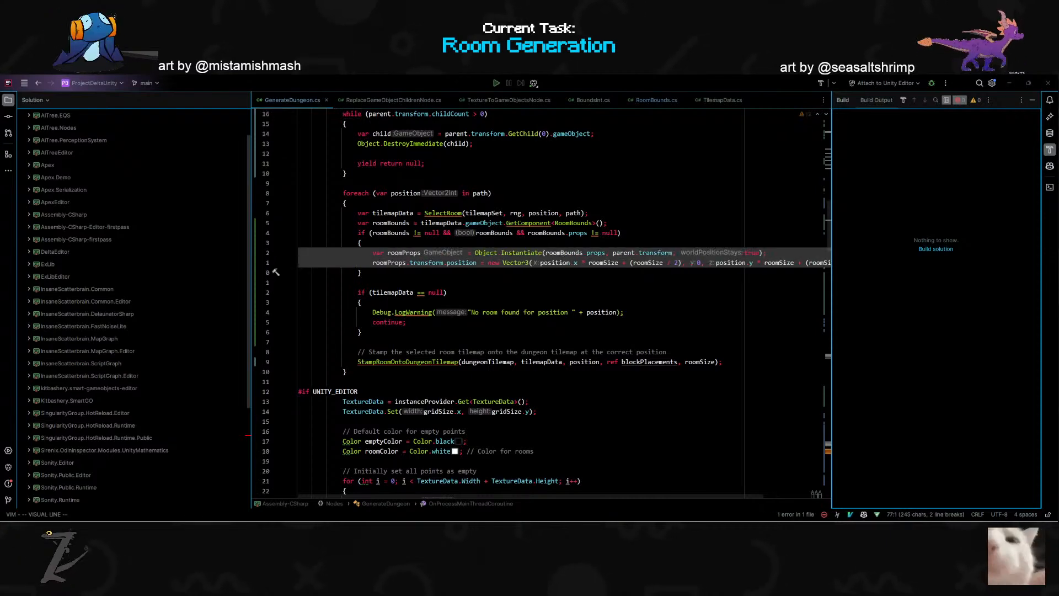
- Switch to Unity, clear the Console and run the graph to check that room props are placed under Props
key(alt+Tab)
drag(533, 200, 509, 488)
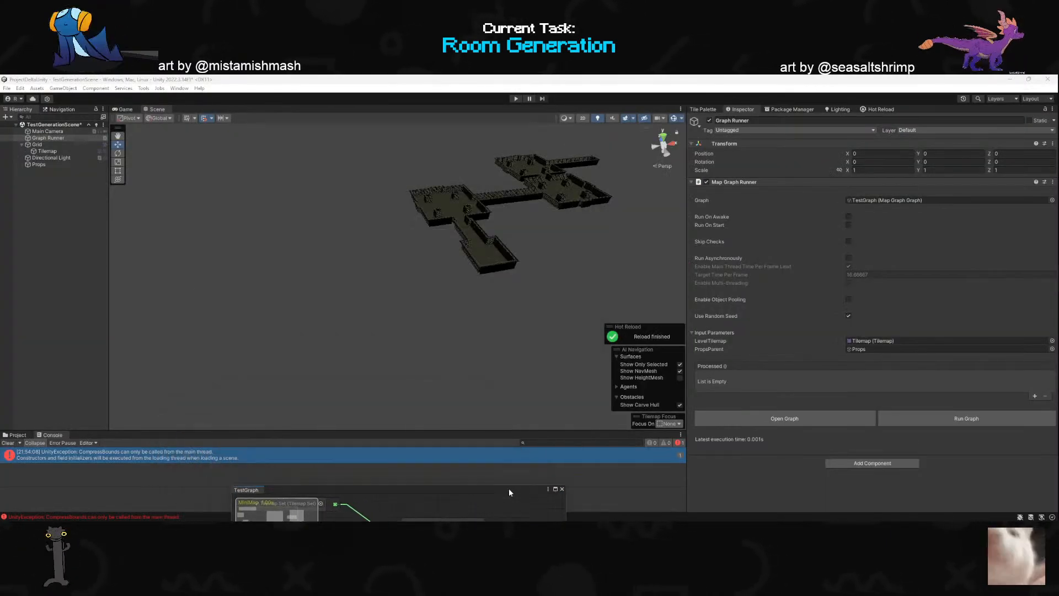
click(7, 443)
click(937, 417)
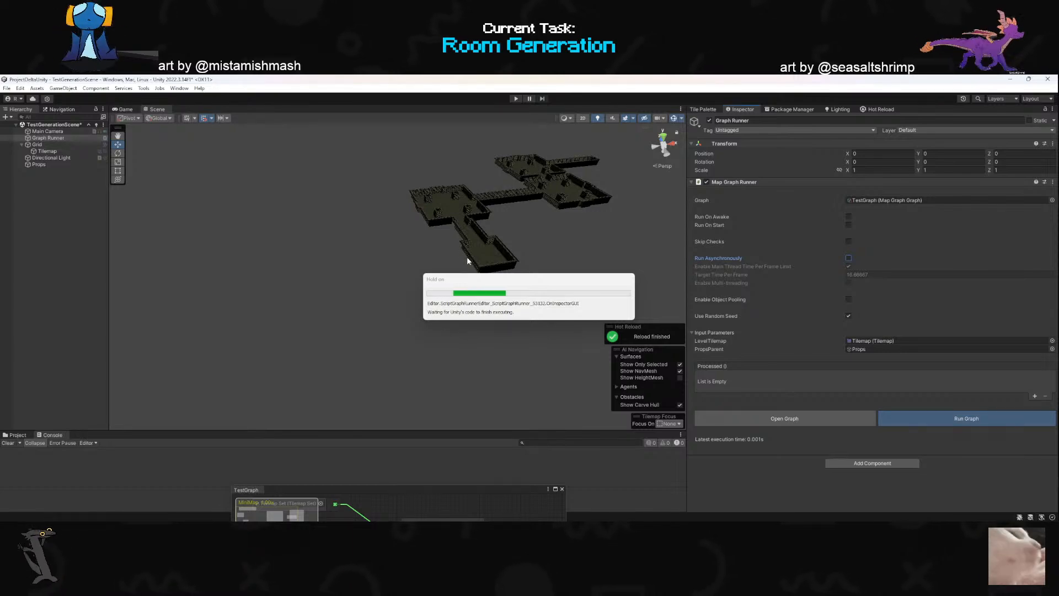
mouse_move(468, 261)
right_down()
mouse_move(432, 287)
mouse_move(553, 298)
mouse_move(399, 238)
mouse_move(500, 222)
mouse_move(505, 255)
mouse_move(383, 263)
mouse_move(356, 252)
right_up()
scroll(505, 255, up, 2)
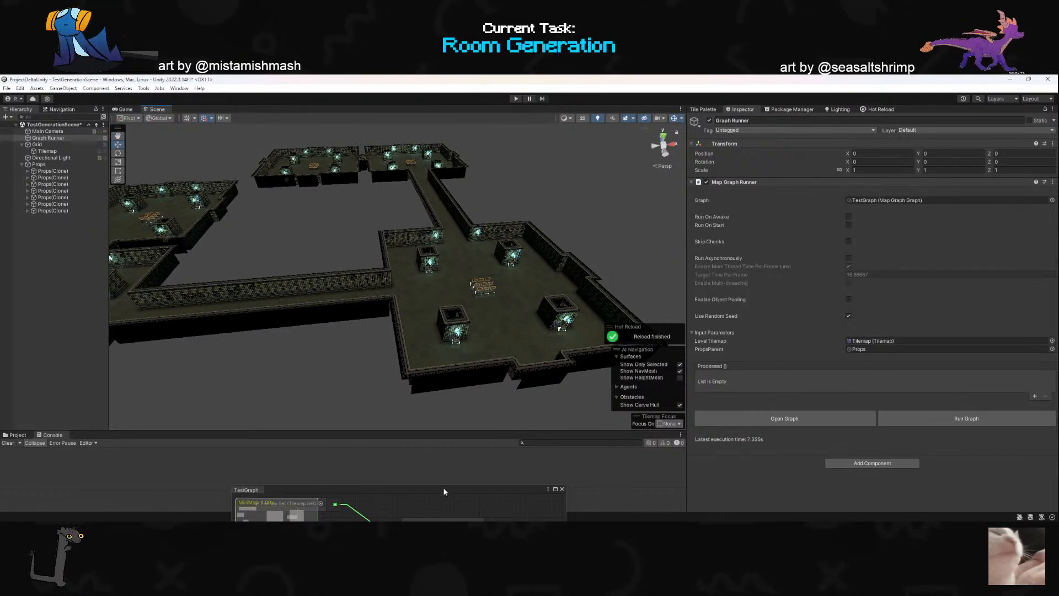
drag(445, 491, 418, 486)
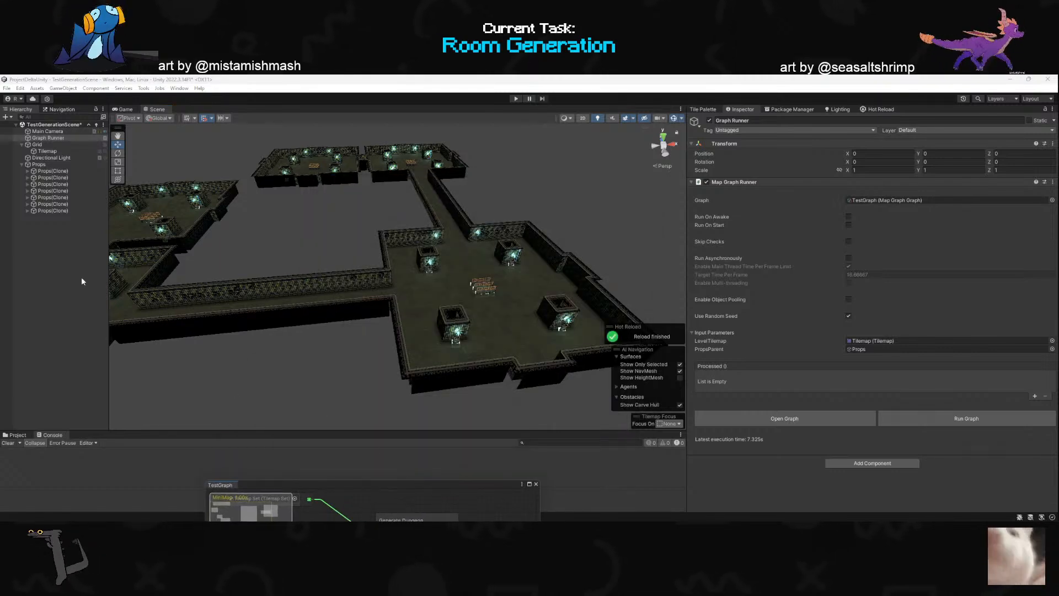
alt+drag(332, 267, 258, 284)
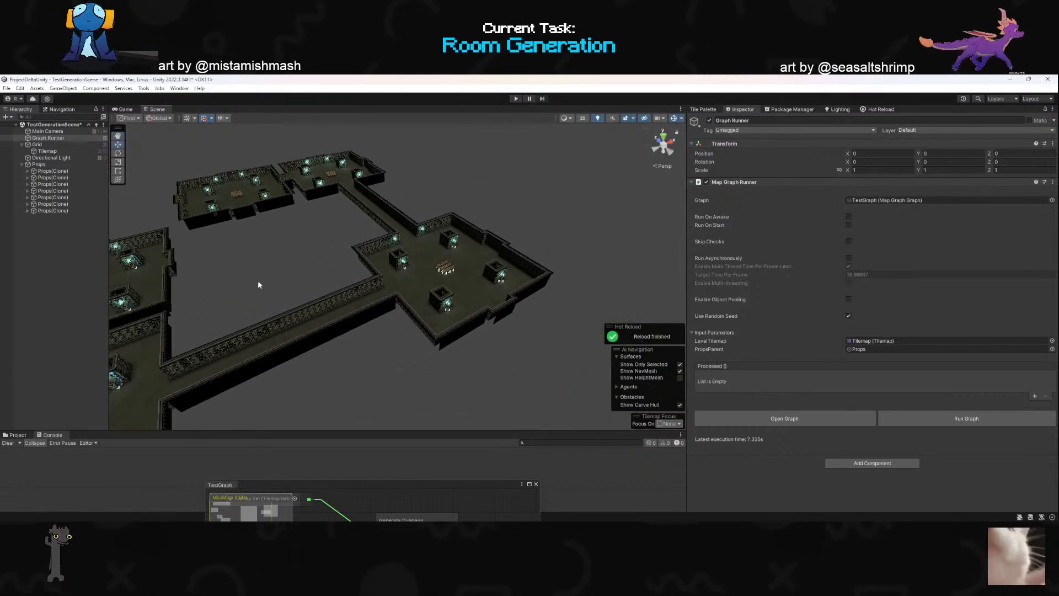
- Save the test scene, open the Sewers scene from Assets/Scenes/Sewers and enlarge the scene view to show its level
click(15, 436)
click(51, 331)
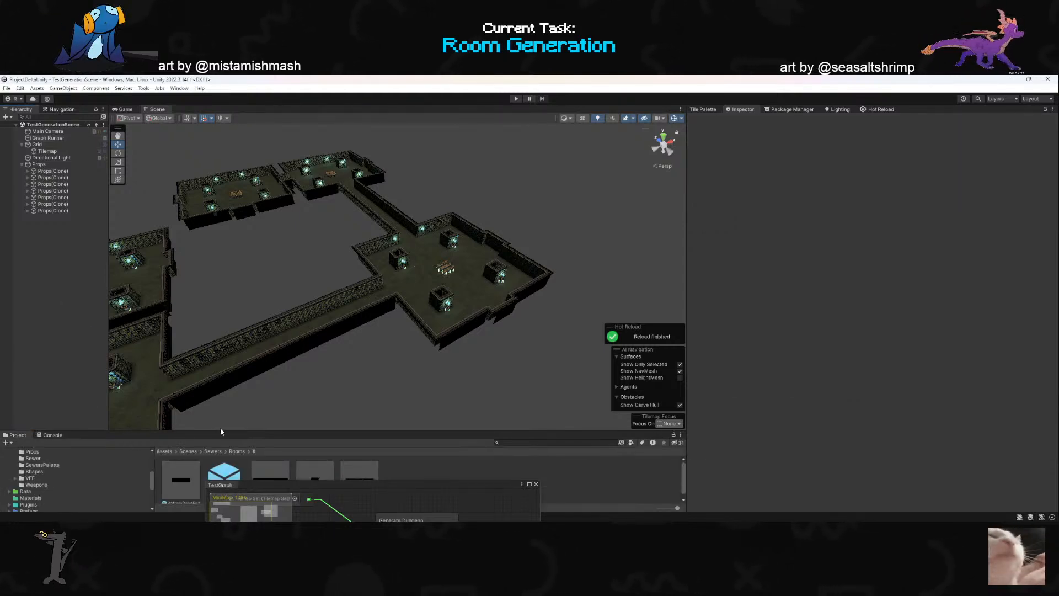
drag(220, 432, 224, 251)
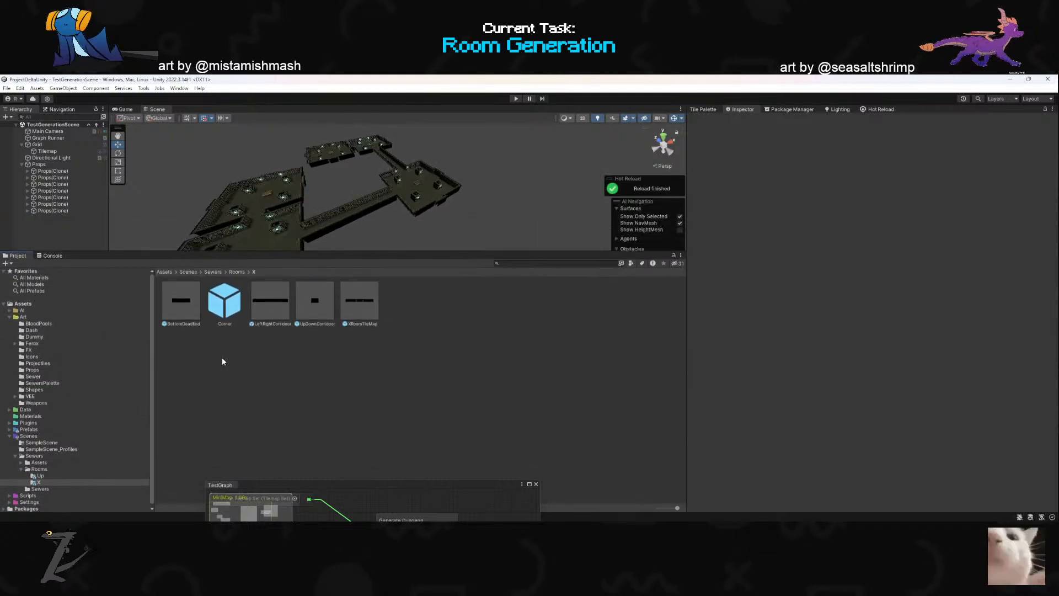
click(213, 272)
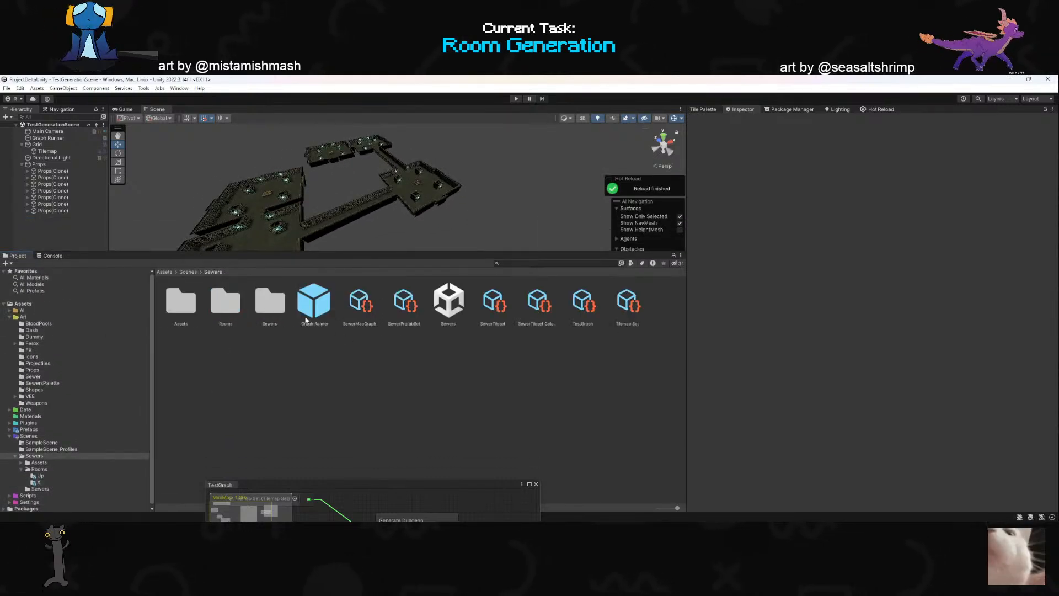
click(439, 312)
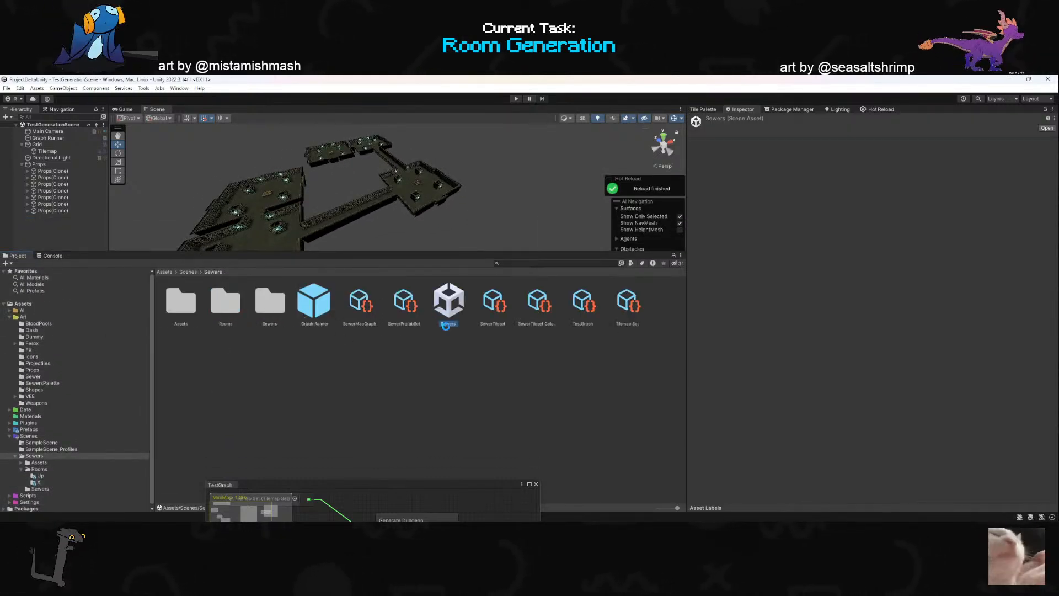
double_click(446, 325)
drag(416, 249, 391, 466)
right_drag(381, 442, 343, 309)
scroll(166, 353, up, 2)
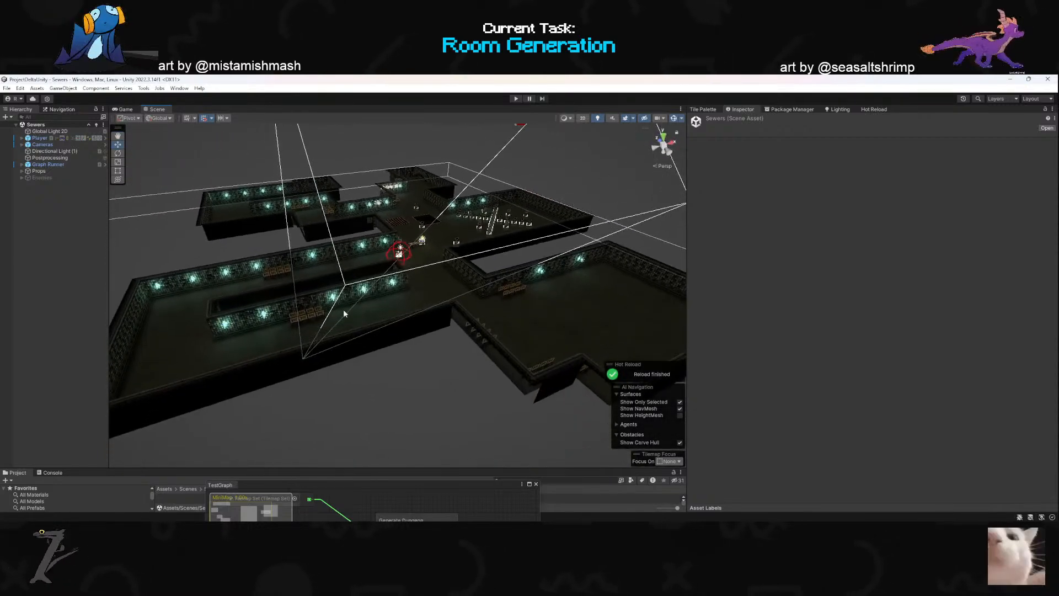
- Delete the existing combined tilemap mesh under MeshCombine
click(395, 320)
click(55, 211)
key(Delete)
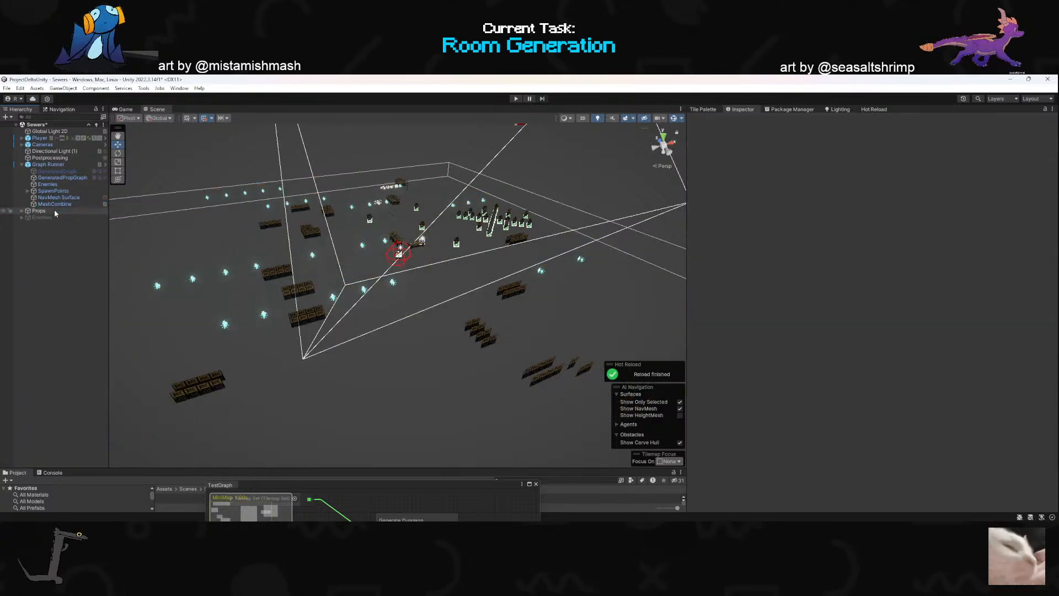
- Set the Graph Runner's graph to TestGraph and assign GeneratedGraph as its LevelTilemap
click(55, 164)
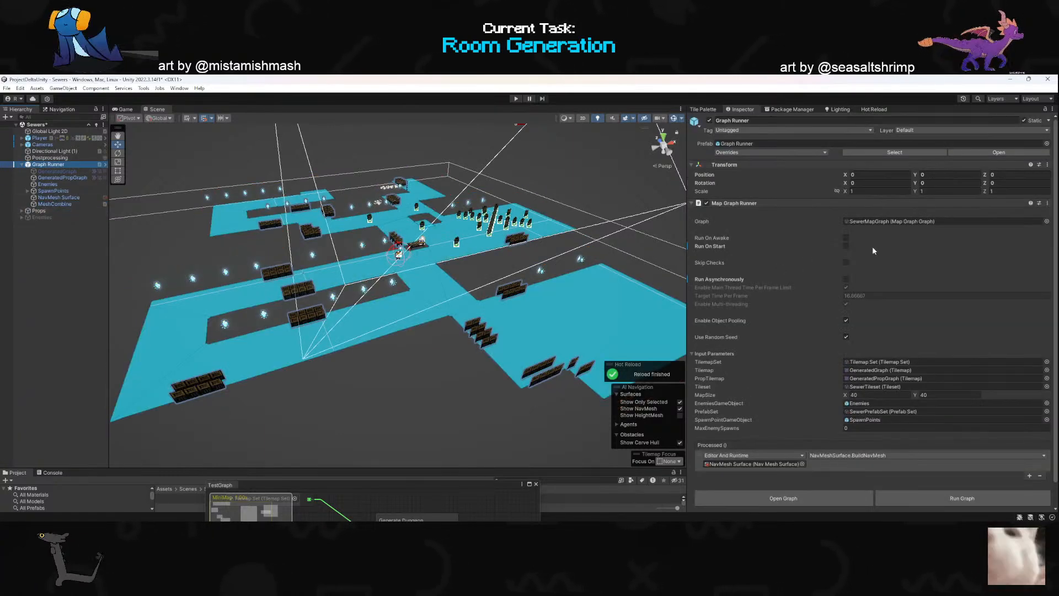
click(1046, 221)
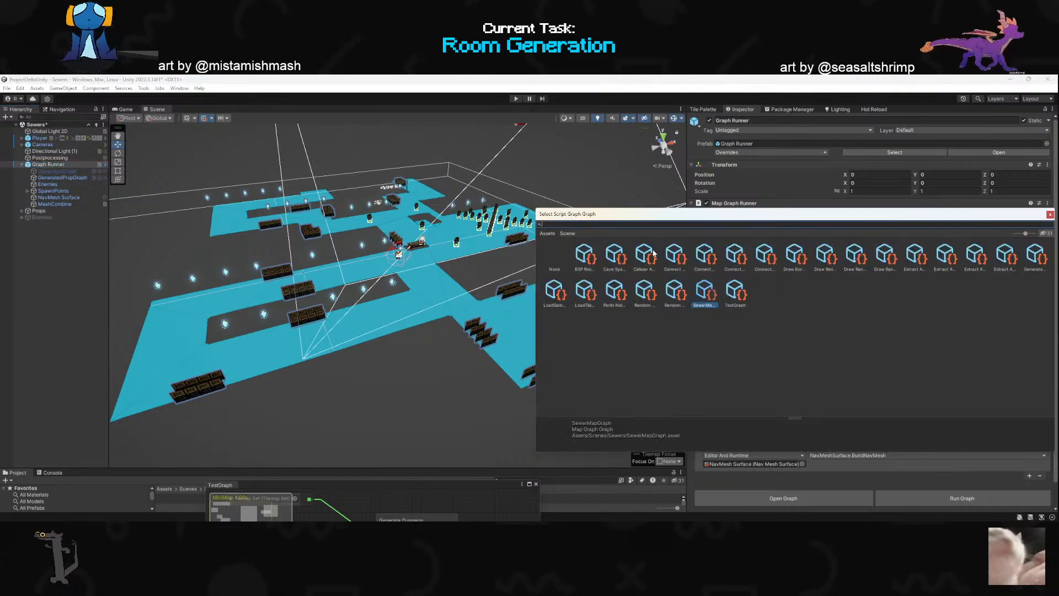
click(738, 296)
double_click(736, 296)
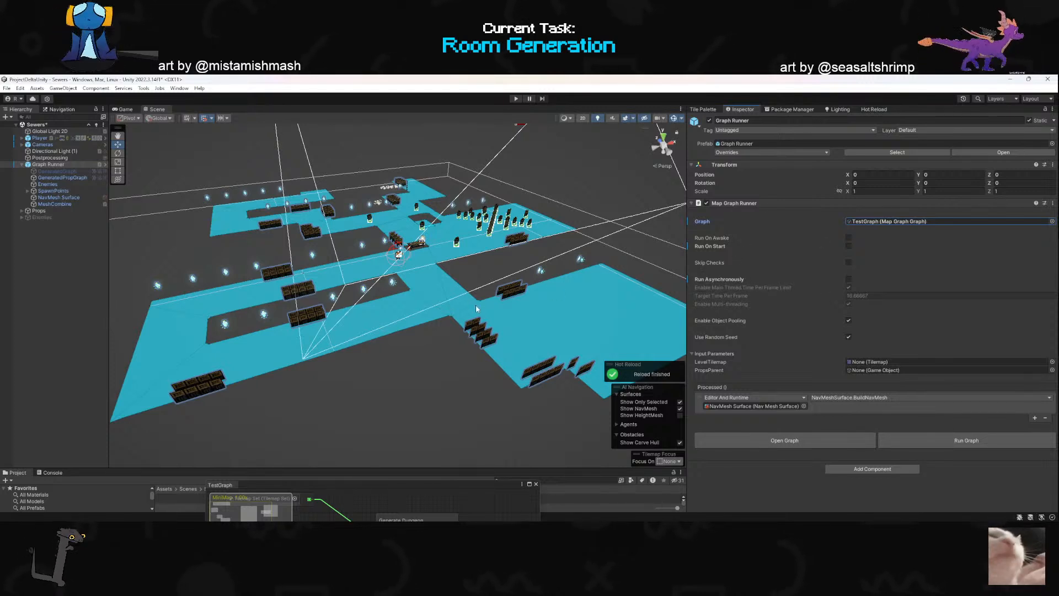
drag(63, 171, 869, 364)
- Activate the GeneratedGraph object and deactivate the old Props object
click(58, 172)
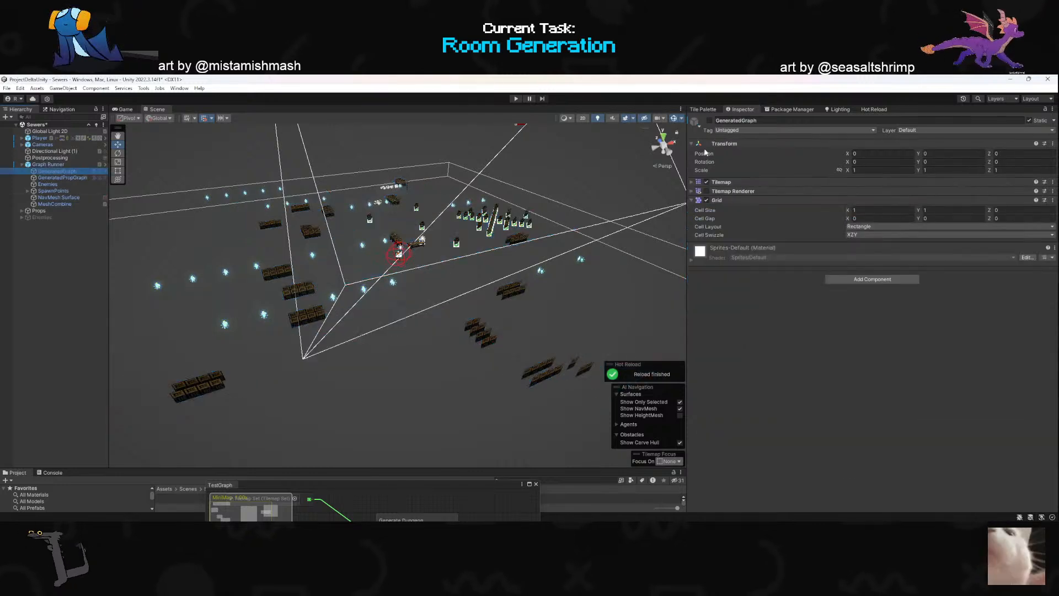
click(710, 121)
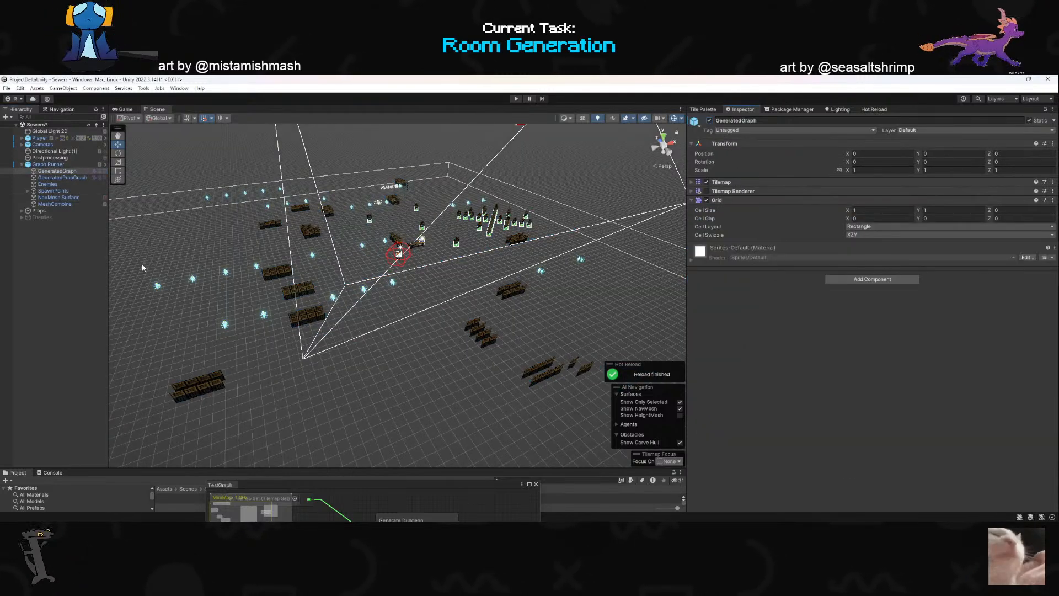
click(39, 211)
click(710, 121)
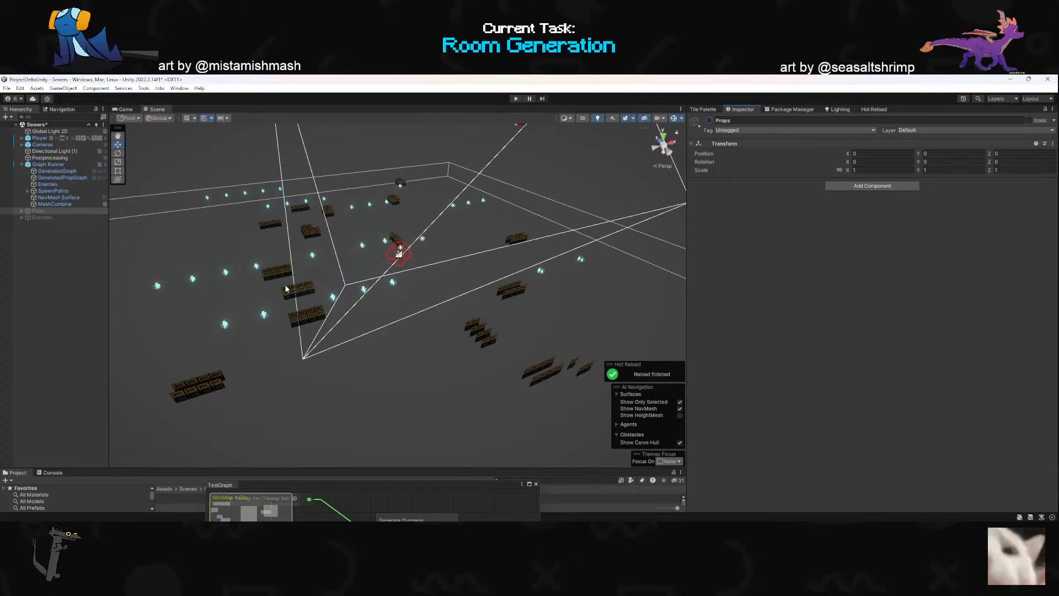
- Reset the Tilemap component on GeneratedPropGraph to remove the old prop tiles
click(57, 179)
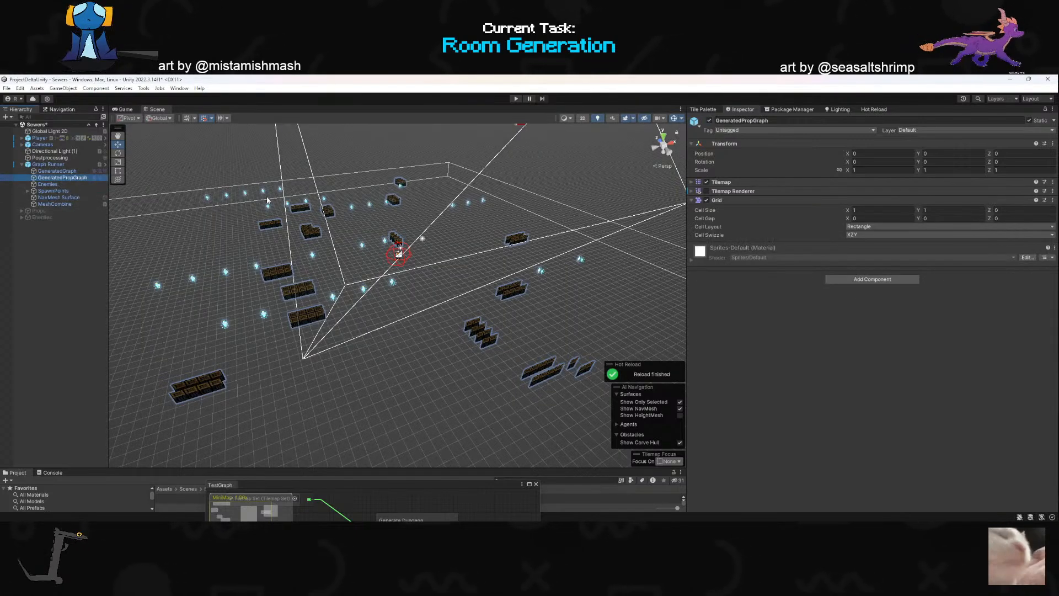
right_drag(653, 241, 519, 263)
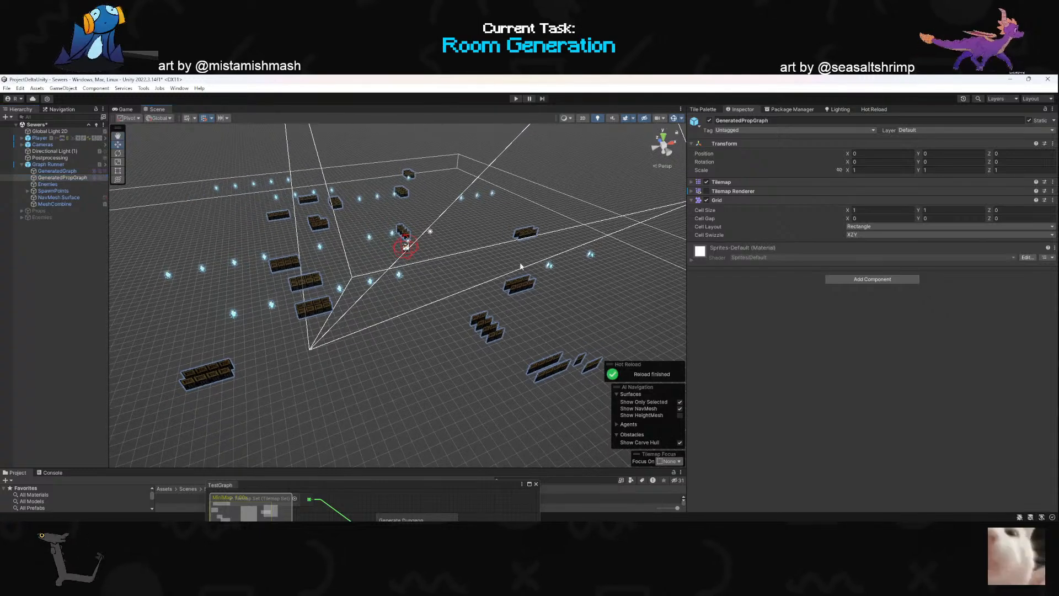
right_click(729, 192)
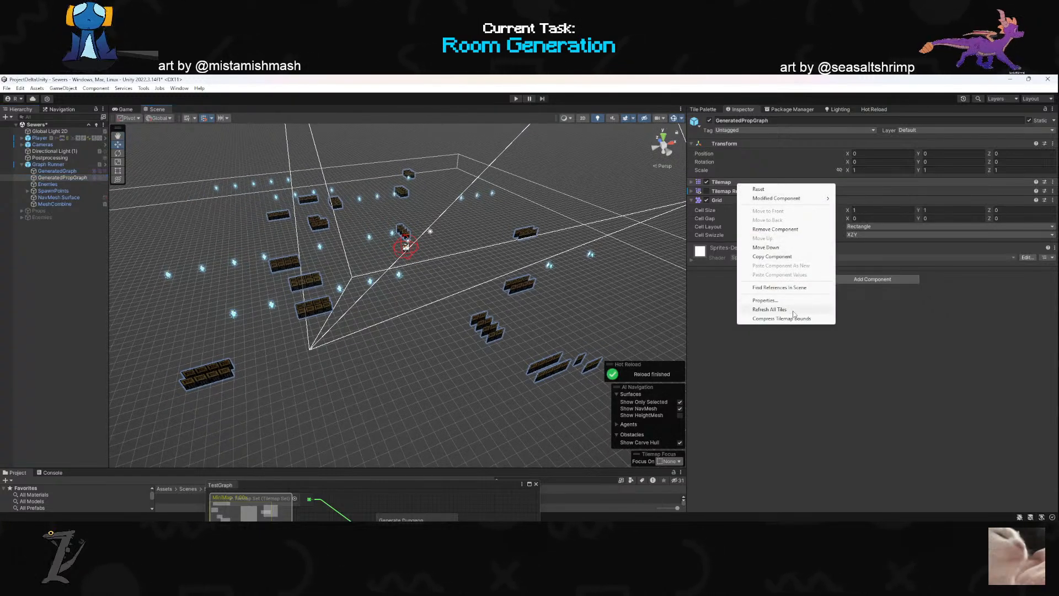
click(776, 189)
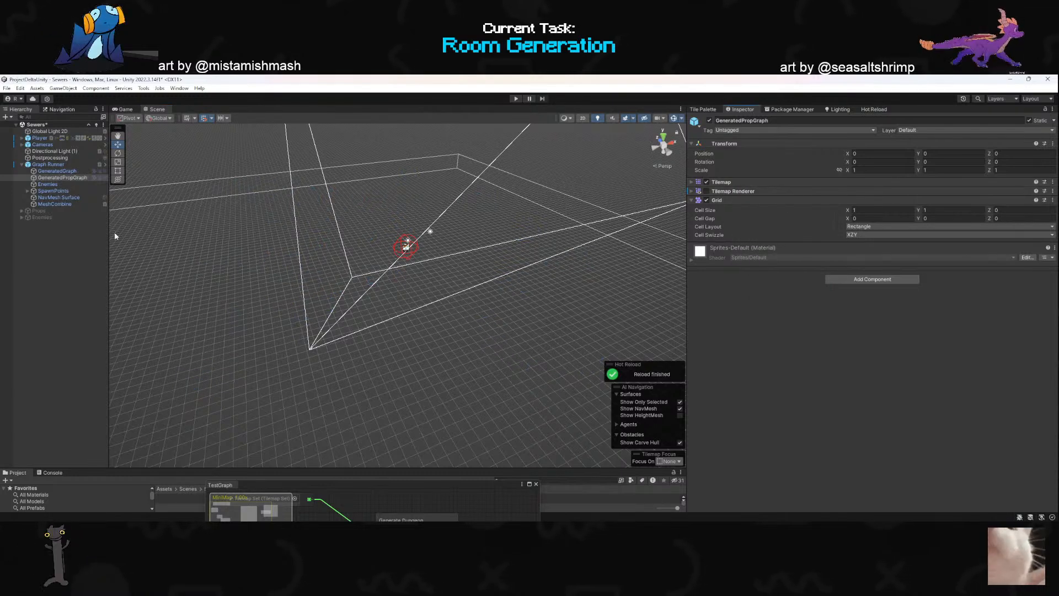
- Assign GeneratedPropGraph as the Graph Runner's PropsParent and run the graph
click(54, 164)
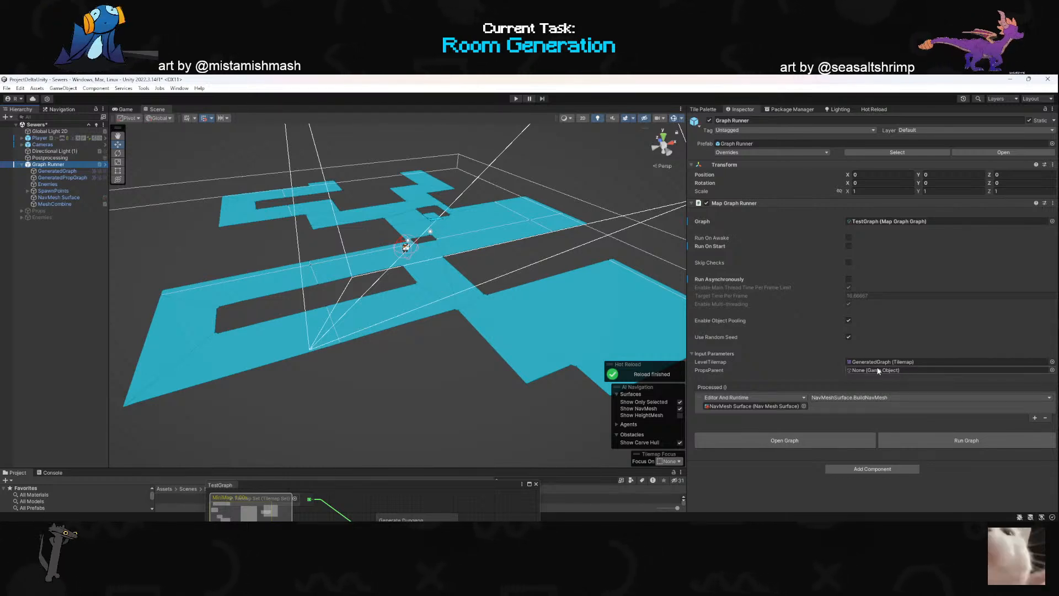
drag(53, 177, 874, 369)
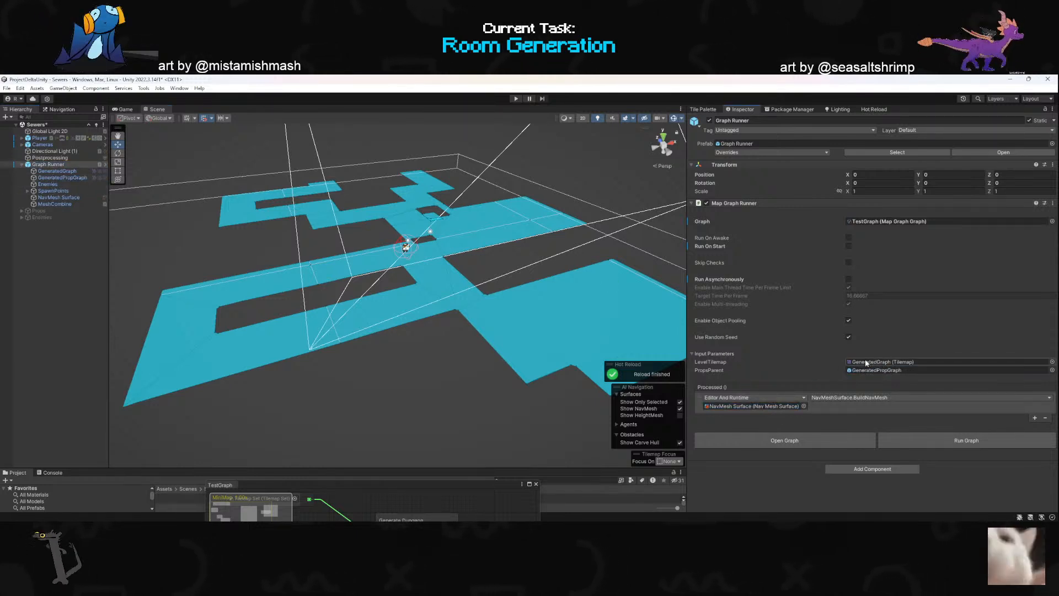
right_drag(447, 303, 430, 307)
key(s)
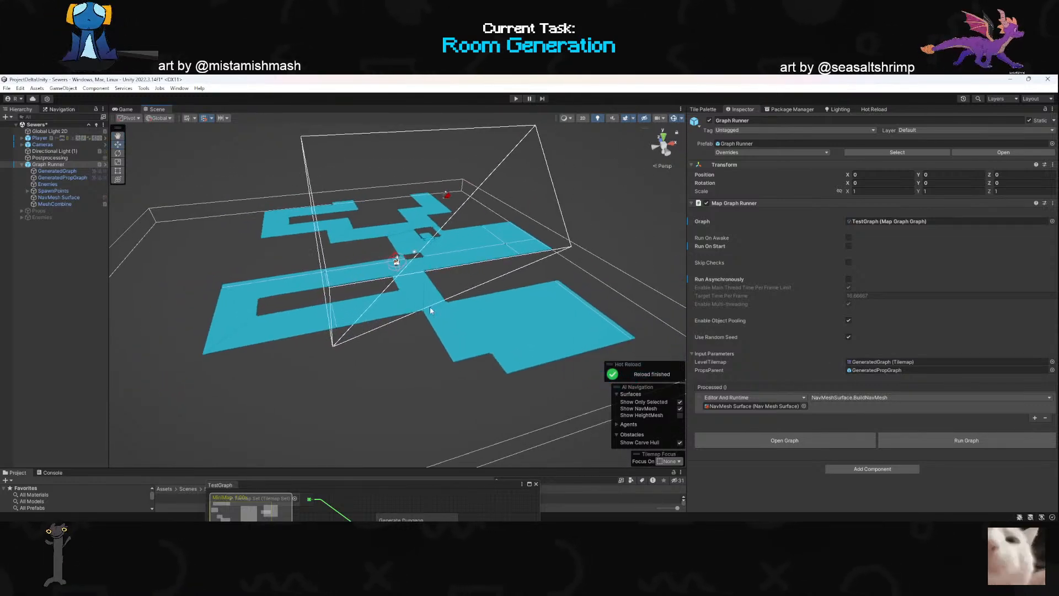
click(944, 442)
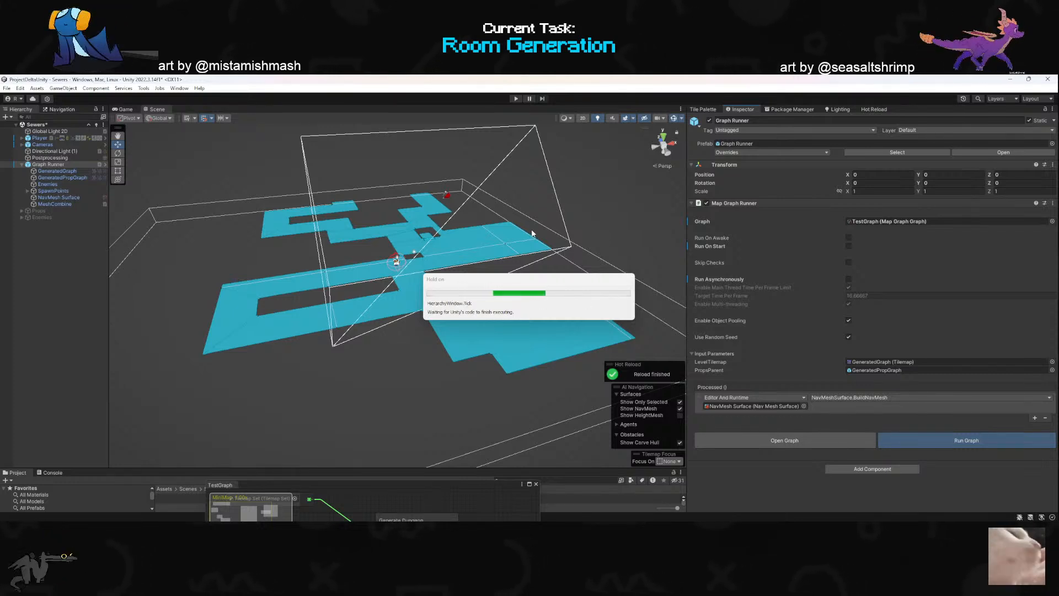
right_drag(531, 232, 533, 270)
scroll(527, 230, up, 3)
scroll(497, 303, up, 1)
- Combine the GeneratedGraph tilemap sprites into one mesh with MeshCombine and inspect the resulting mesh object
click(56, 171)
click(54, 204)
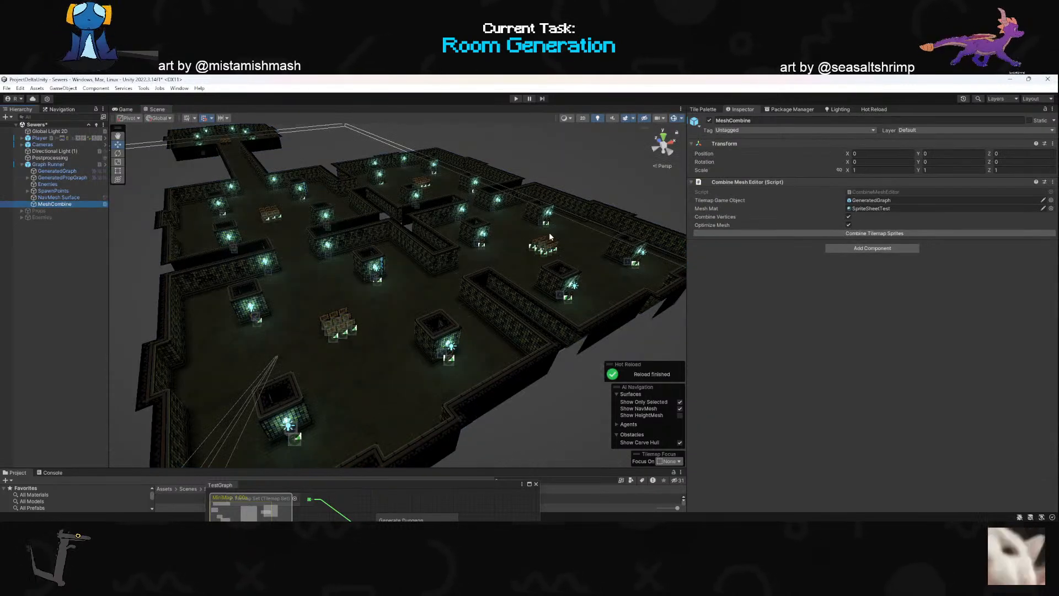
click(867, 234)
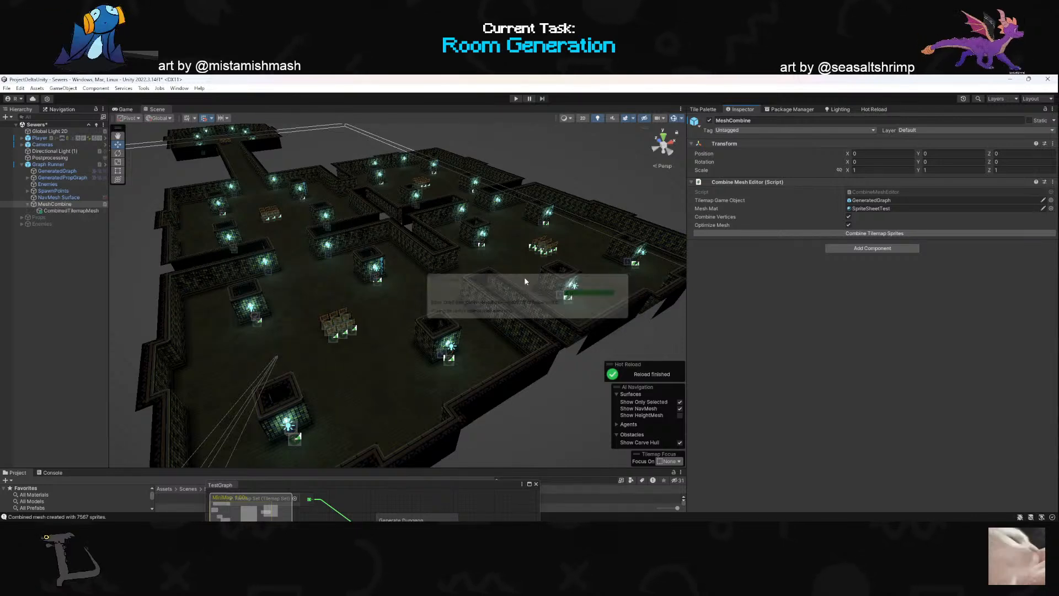
click(70, 211)
right_drag(371, 287, 675, 267)
right_drag(338, 248, 395, 260)
- Deactivate GeneratedGraph and inspect the combined mesh on its own in the scene
click(106, 171)
click(710, 121)
right_drag(441, 261, 549, 294)
key(w)
scroll(430, 263, up, 3)
scroll(585, 261, up, 1)
click(500, 245)
right_drag(498, 243, 180, 241)
scroll(387, 347, up, 1)
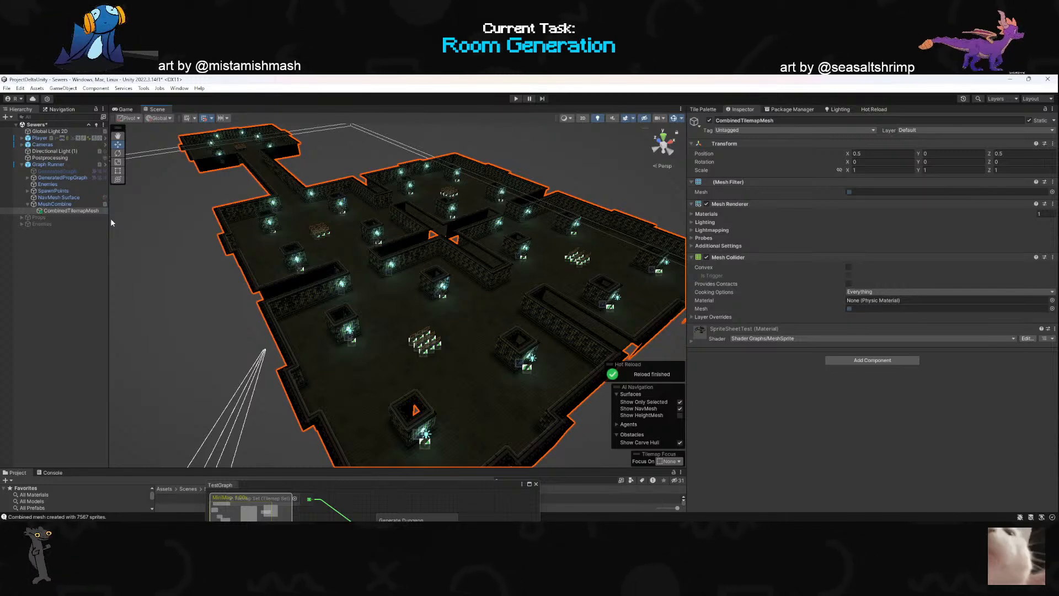
- Delete CombinedTilemapMesh and reactivate the GeneratedGraph object
click(74, 204)
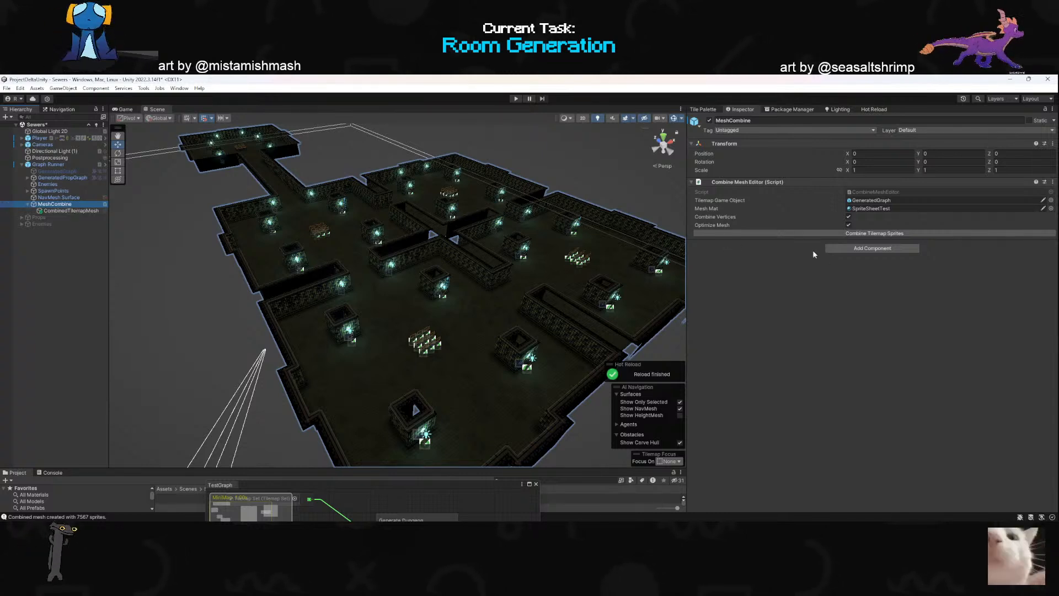
click(67, 211)
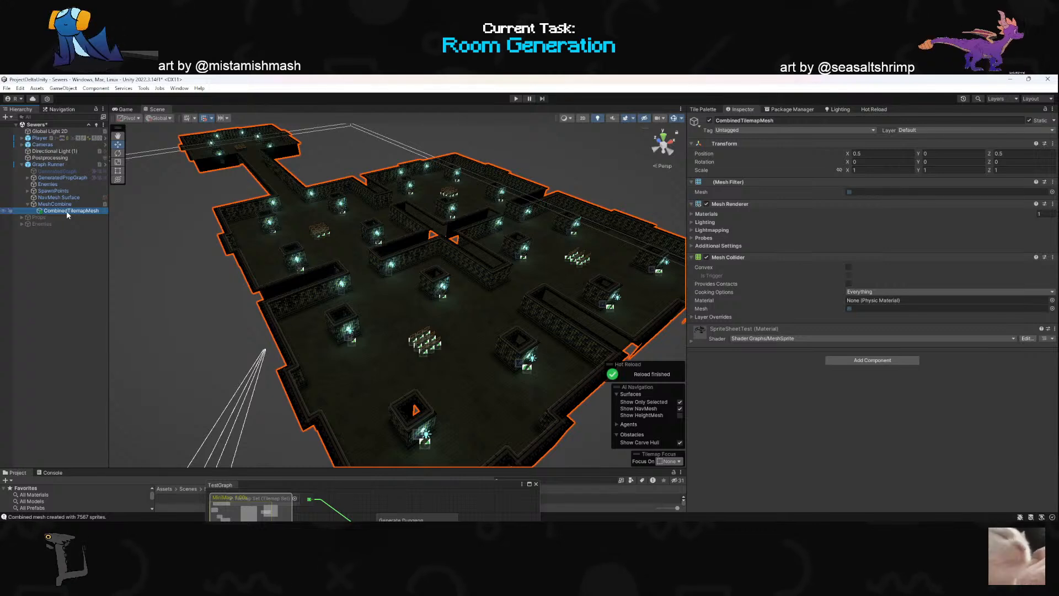
key(Delete)
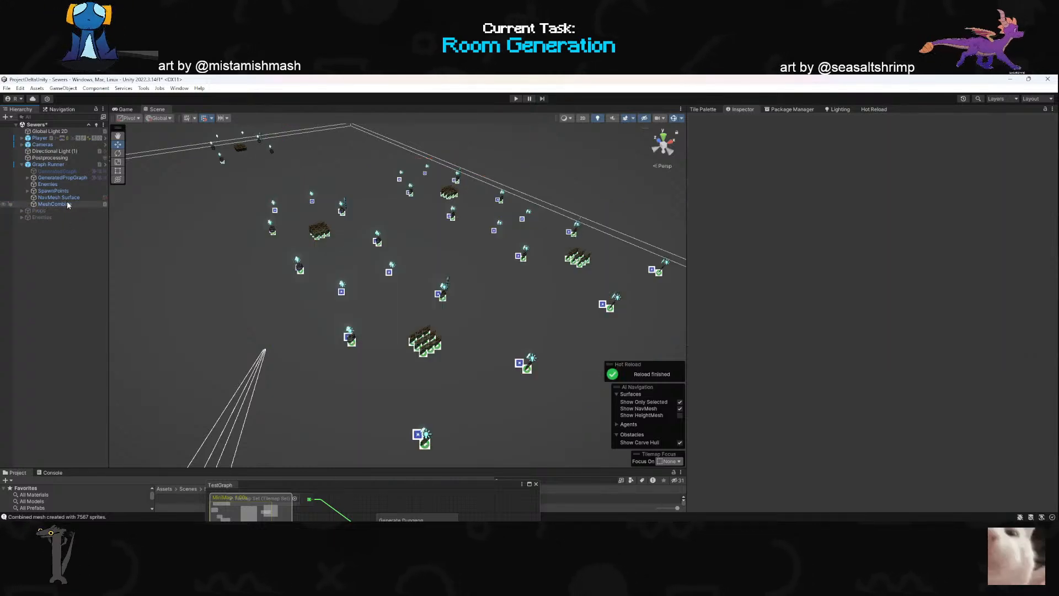
click(57, 171)
click(709, 121)
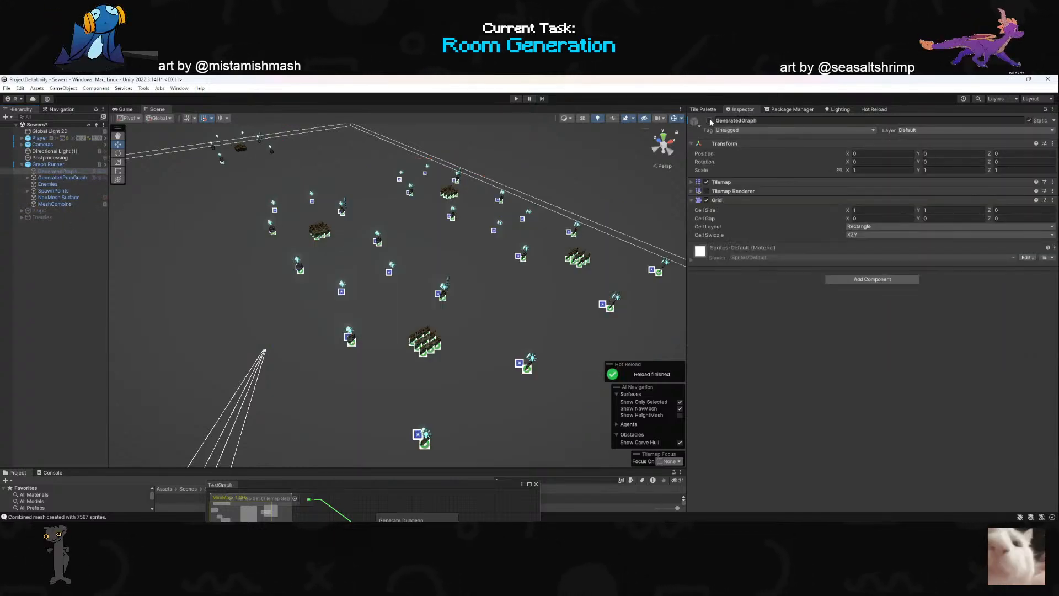
- Examine the whole generated layout and move the TestGraph window over the scene to view the Generate Dungeon node
right_drag(394, 283, 118, 344)
key(s)
scroll(163, 283, up, 3)
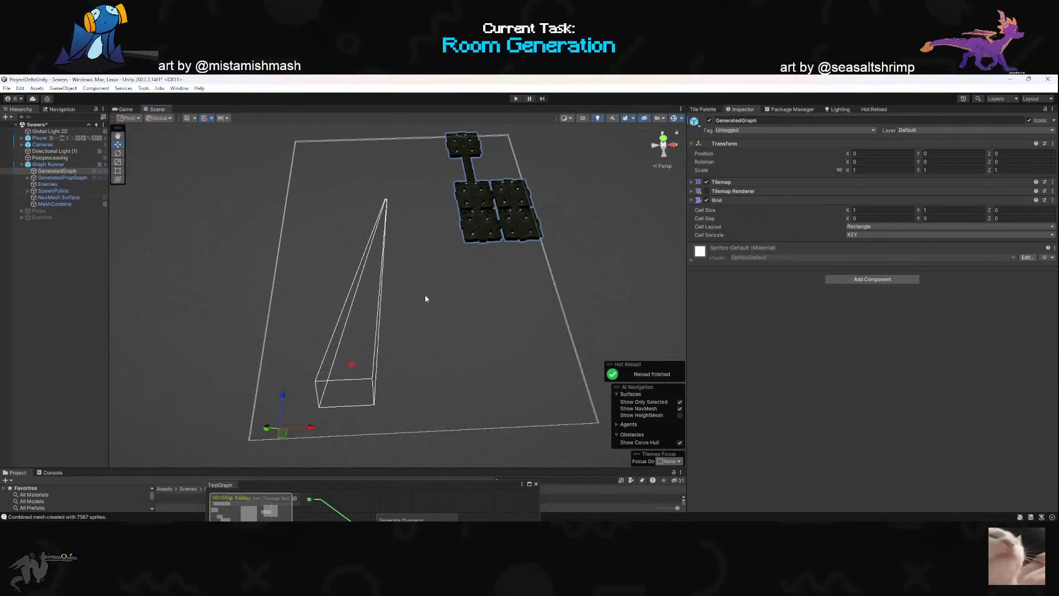
key(alt+Tab)
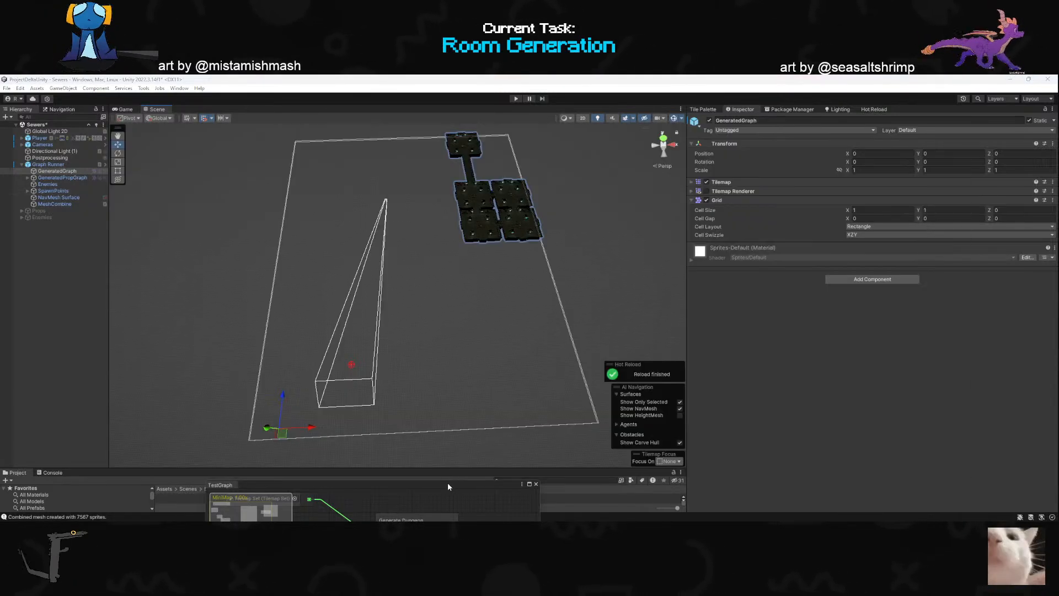
drag(448, 483, 432, 193)
scroll(404, 332, down, 4)
scroll(405, 333, up, 4)
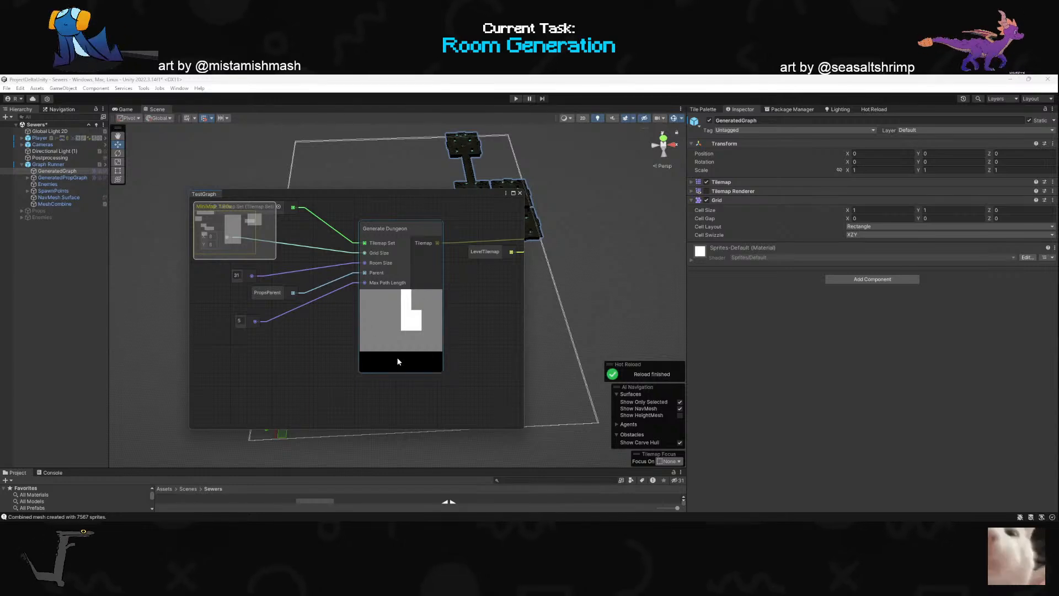
- Switch to GenerateDungeon.cs in the code editor and read through the room placement, StampRoomOntoDungeonTilemap and GeneratePath code
key(alt+Tab)
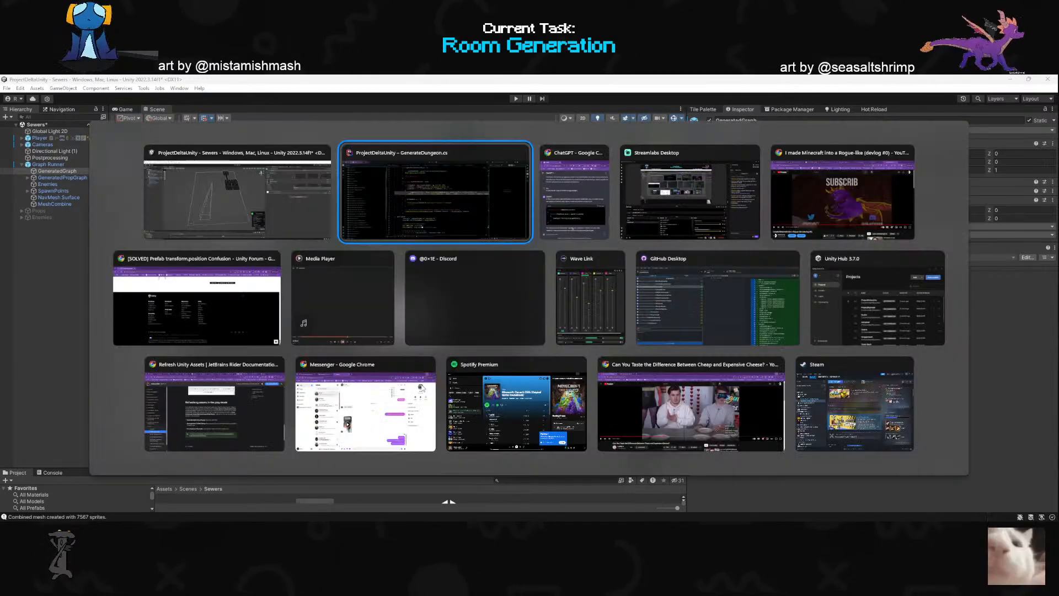
click(375, 485)
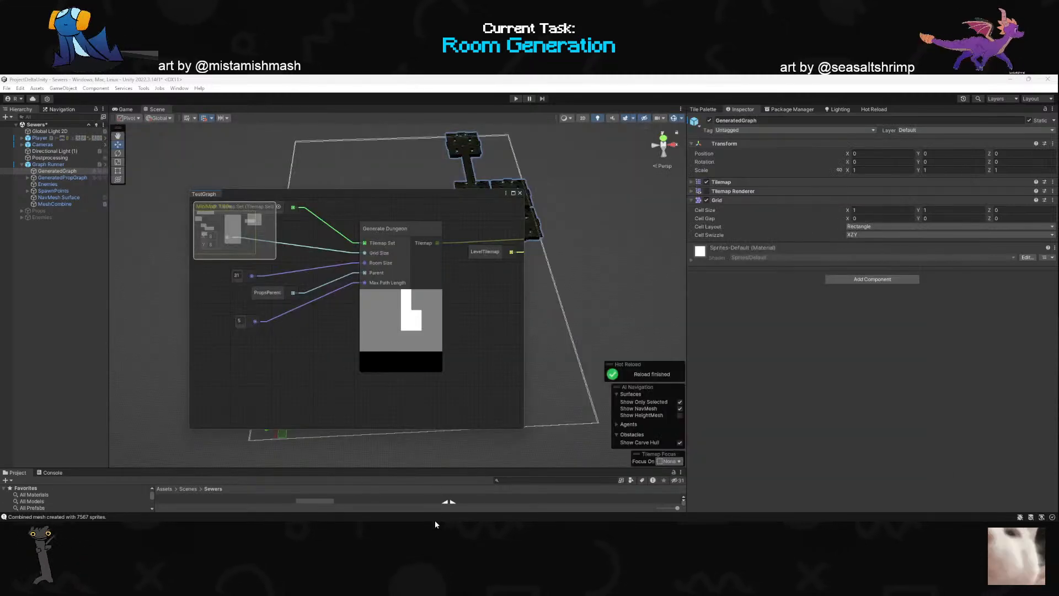
click(649, 518)
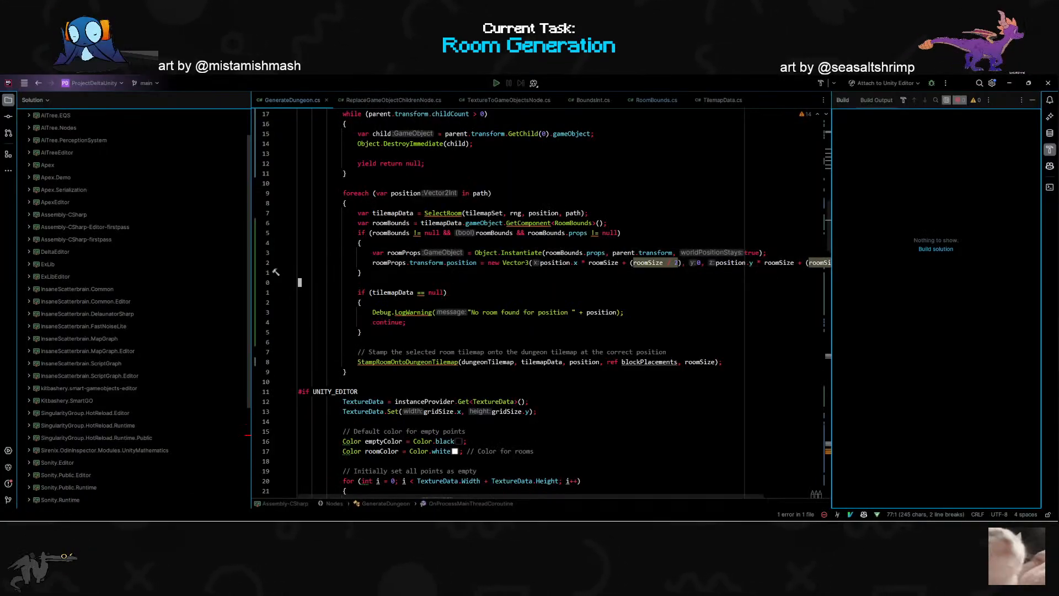
scroll(543, 300, down, 6)
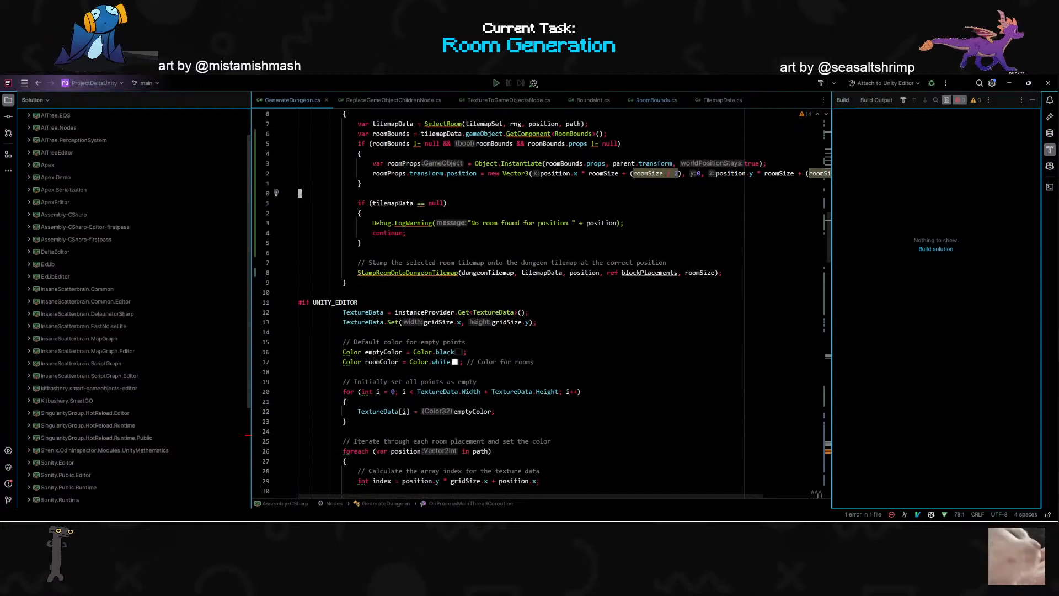
scroll(543, 300, down, 7)
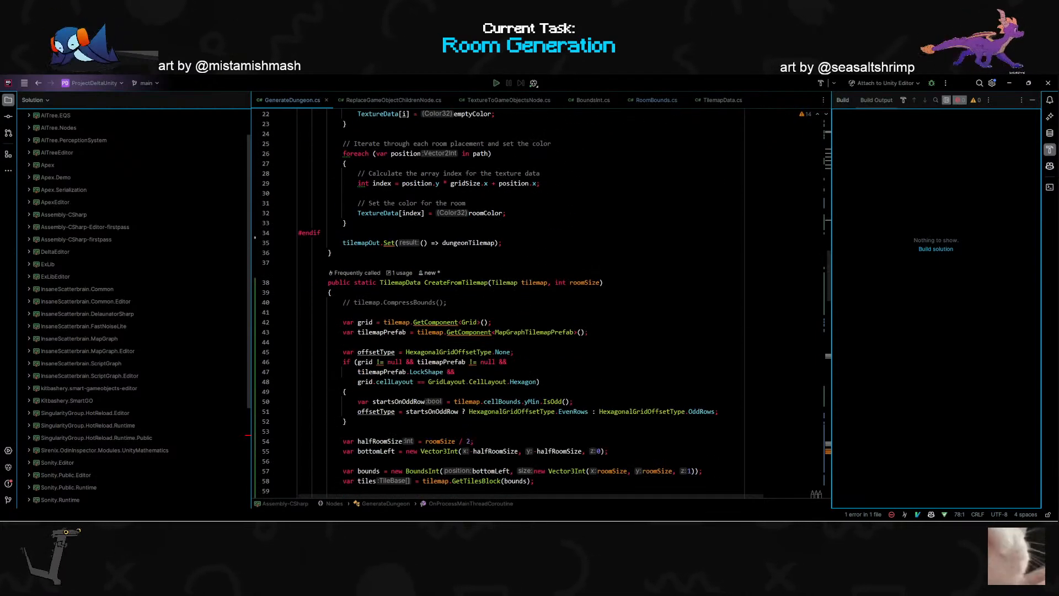
scroll(420, 339, down, 10)
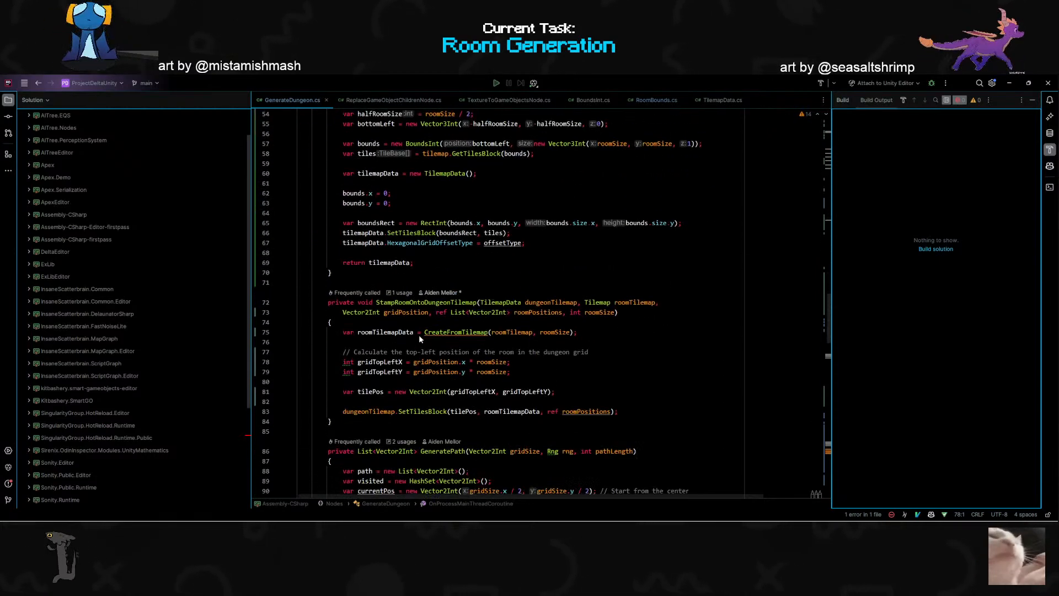
scroll(419, 339, down, 7)
click(448, 243)
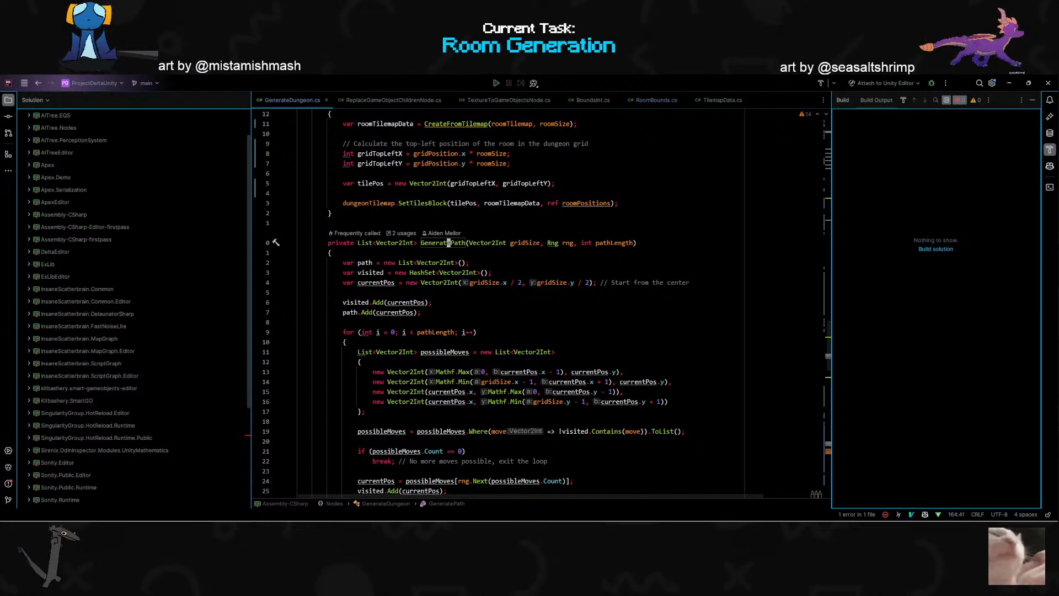
scroll(448, 242, up, 2)
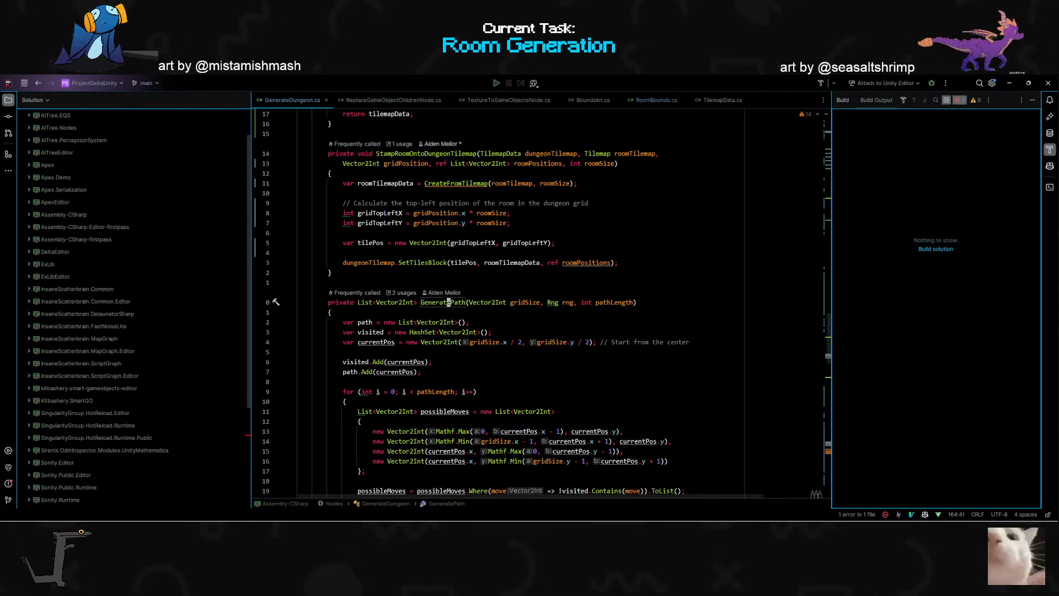
- Return to Unity, move the TestGraph window clear of the scene and examine the generated layout with GeneratedGraph selected
key(alt+Tab)
drag(458, 197, 521, 437)
right_drag(434, 357, 452, 324)
key(q)
scroll(468, 346, up, 3)
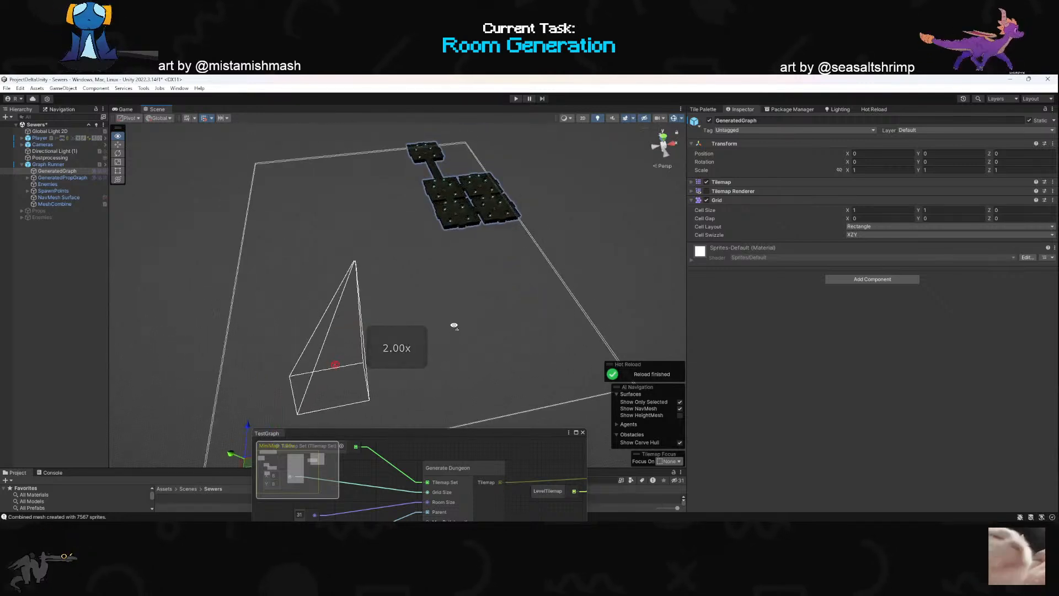
click(1, 279)
click(47, 173)
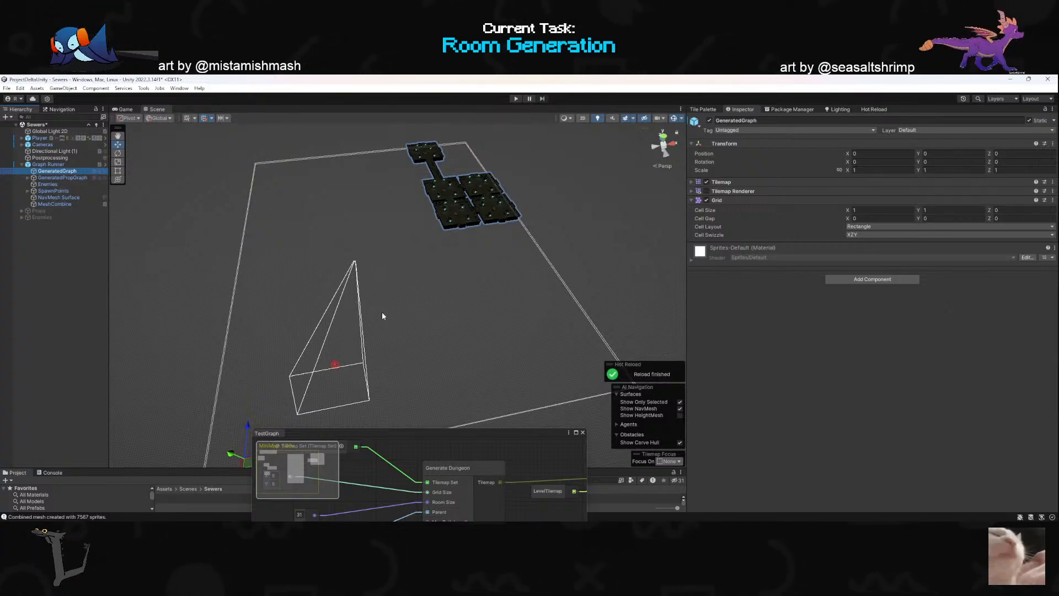
key(super)
key(super)
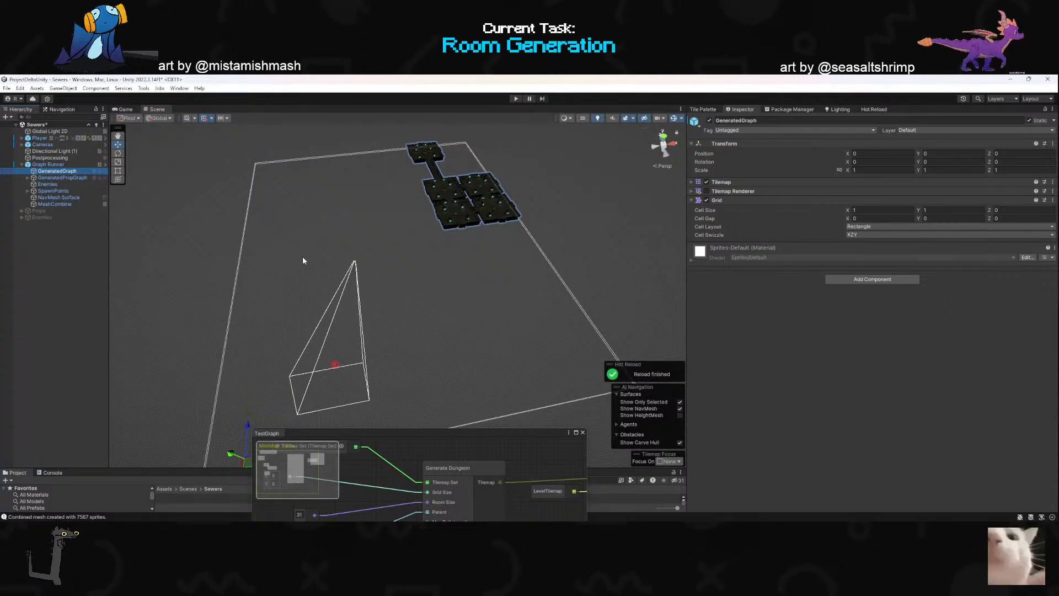
- Delete the inactive root-level Props and Enemies objects from the Sewers scene
click(59, 211)
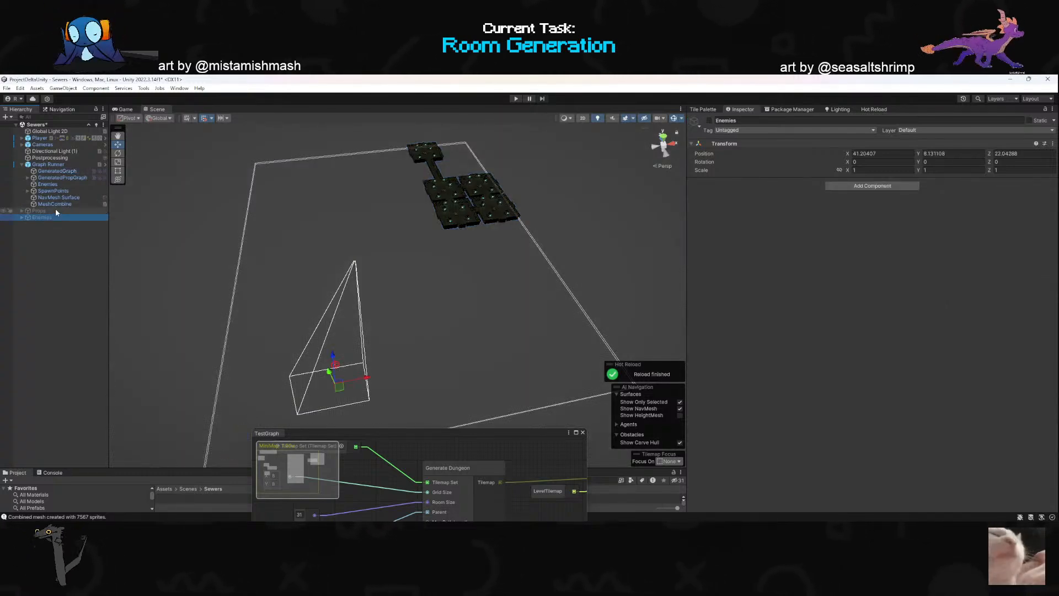
shift+click(51, 216)
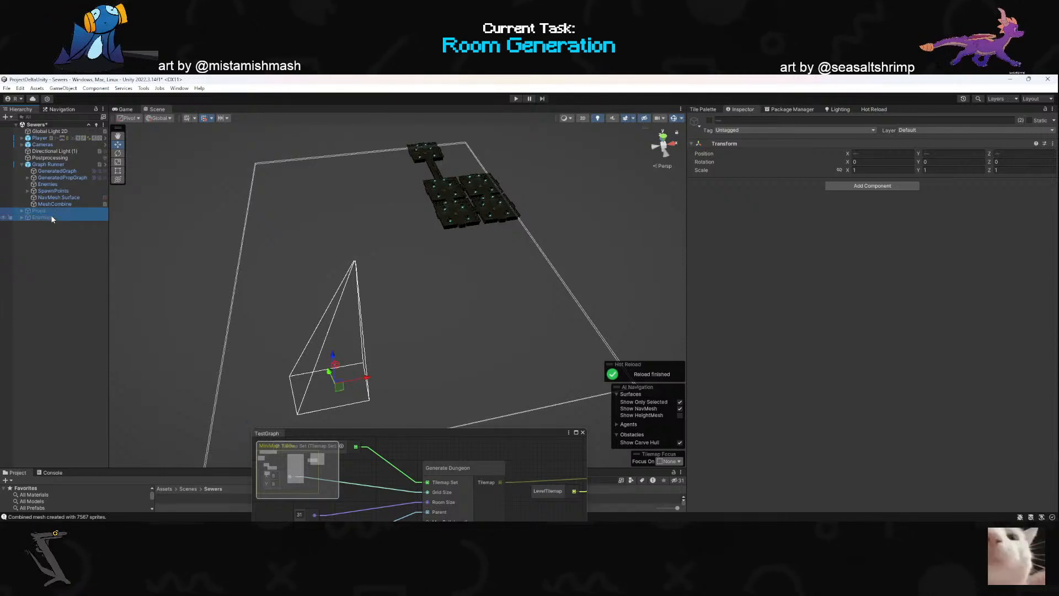
key(Delete)
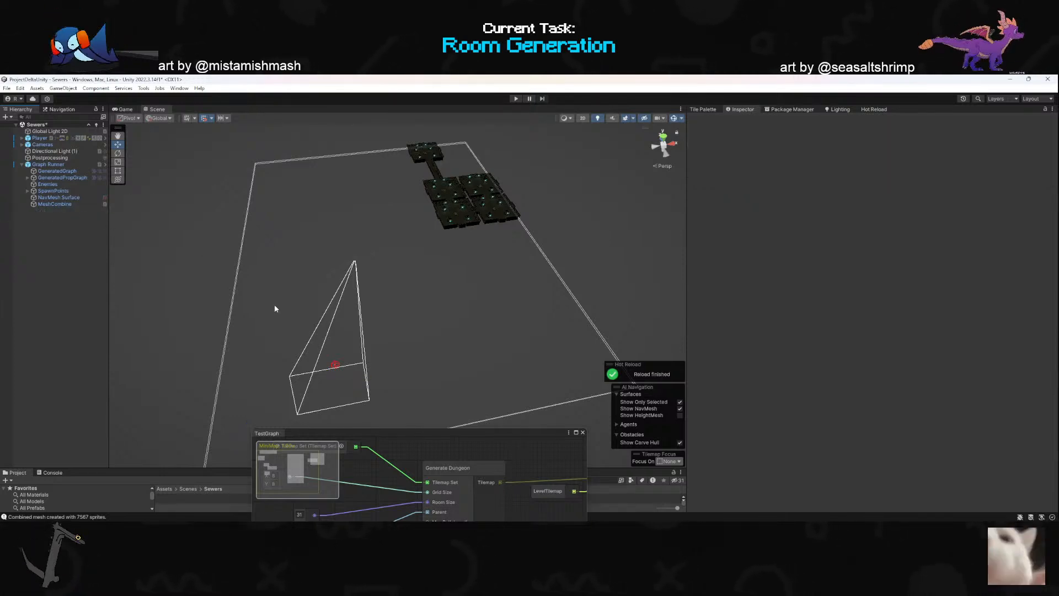
- Set the vector feeding the Generate Dungeon node's Grid Size in TestGraph to X 4, Y 4
drag(474, 434, 440, 245)
scroll(414, 345, down, 3)
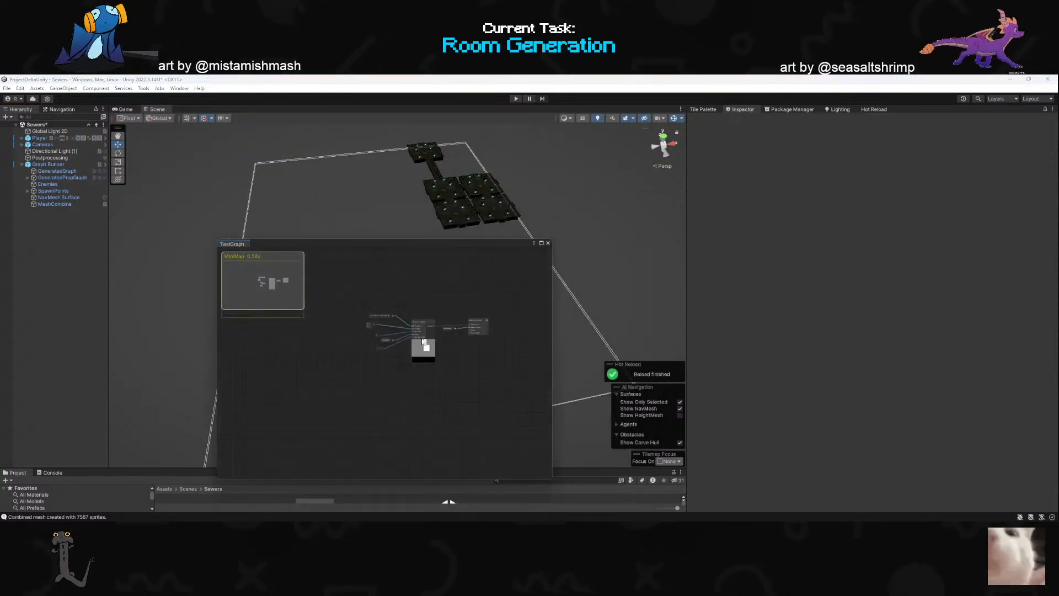
scroll(409, 326, up, 2)
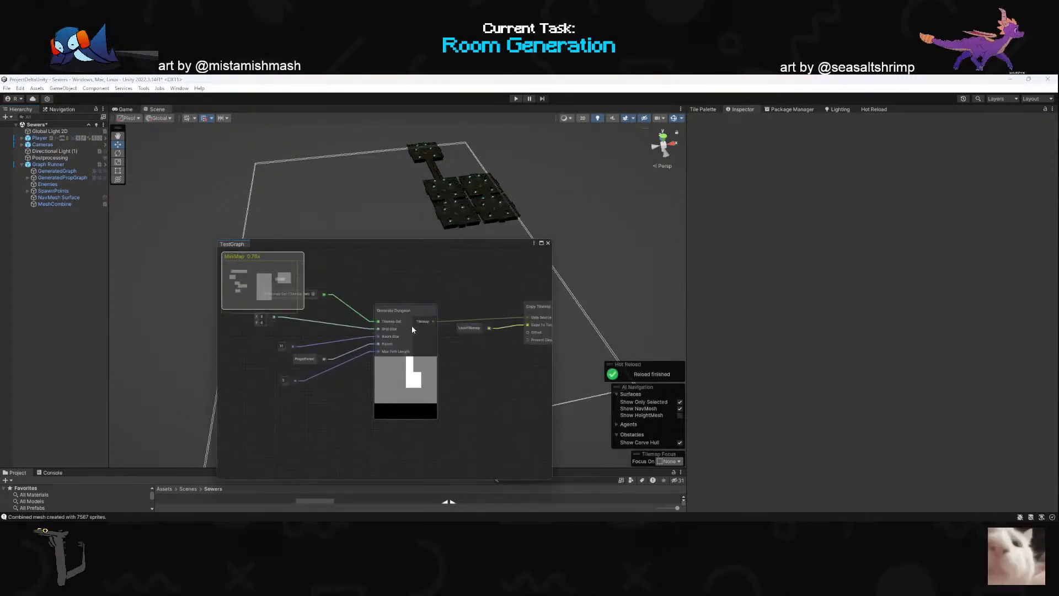
drag(438, 243, 553, 229)
scroll(441, 331, up, 2)
scroll(450, 320, down, 4)
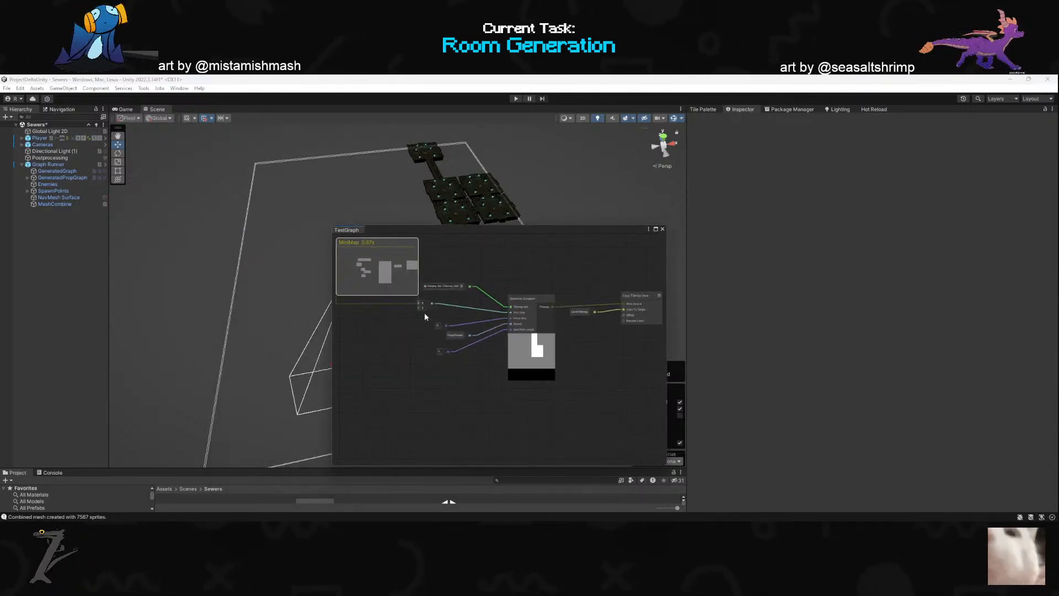
scroll(425, 317, up, 4)
click(424, 297)
text(4)
key(Tab)
text(4)
- Run the graph from the Graph Runner object to regenerate the dungeon and examine the new layout in the scene
click(42, 145)
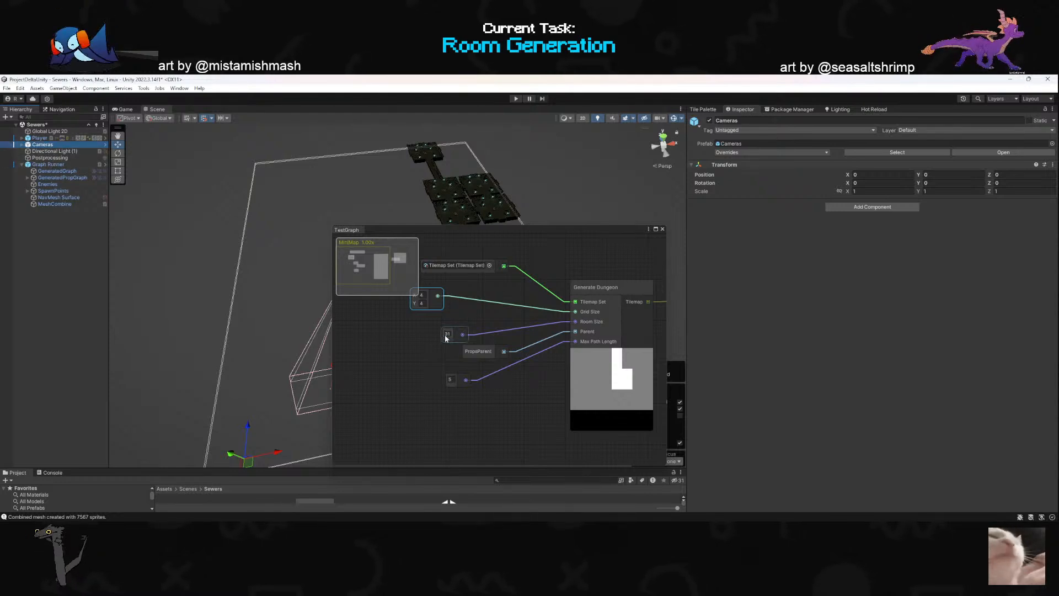
click(61, 158)
click(57, 164)
drag(590, 230, 514, 458)
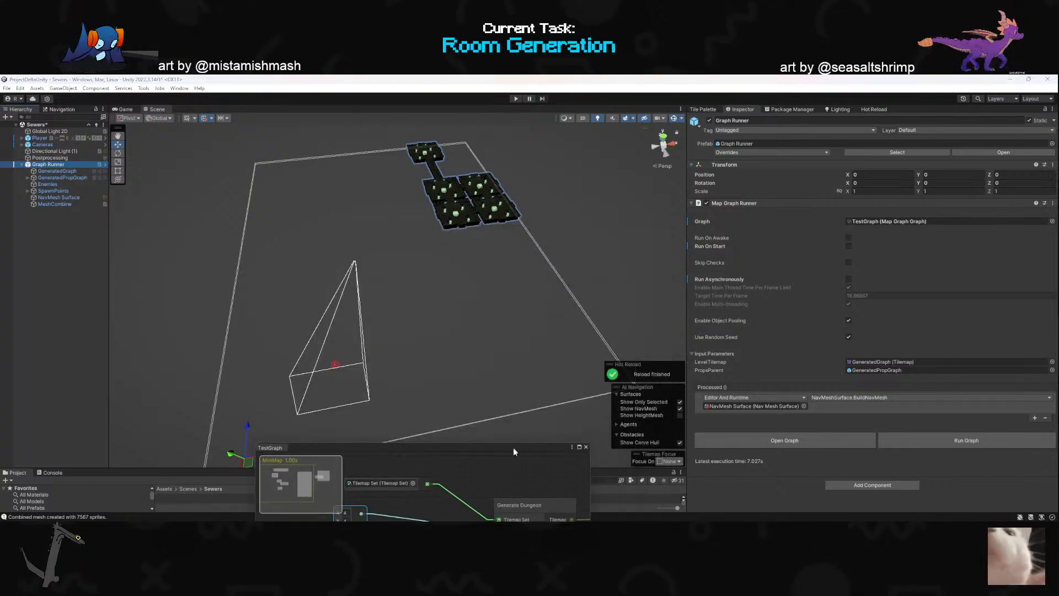
click(971, 440)
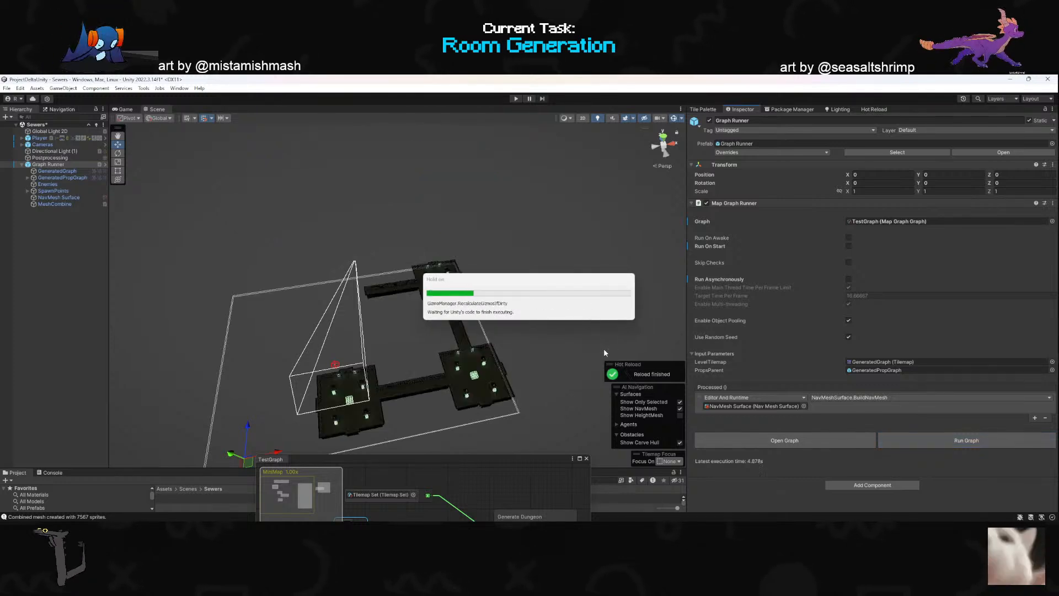
alt+drag(471, 312, 478, 319)
scroll(480, 320, up, 3)
key(w)
right_drag(479, 319, 518, 318)
- Add a Runtime Only entry to Graph Runner's Processed event that calls GameObject.SetActive with false on GeneratedGraph
click(1035, 418)
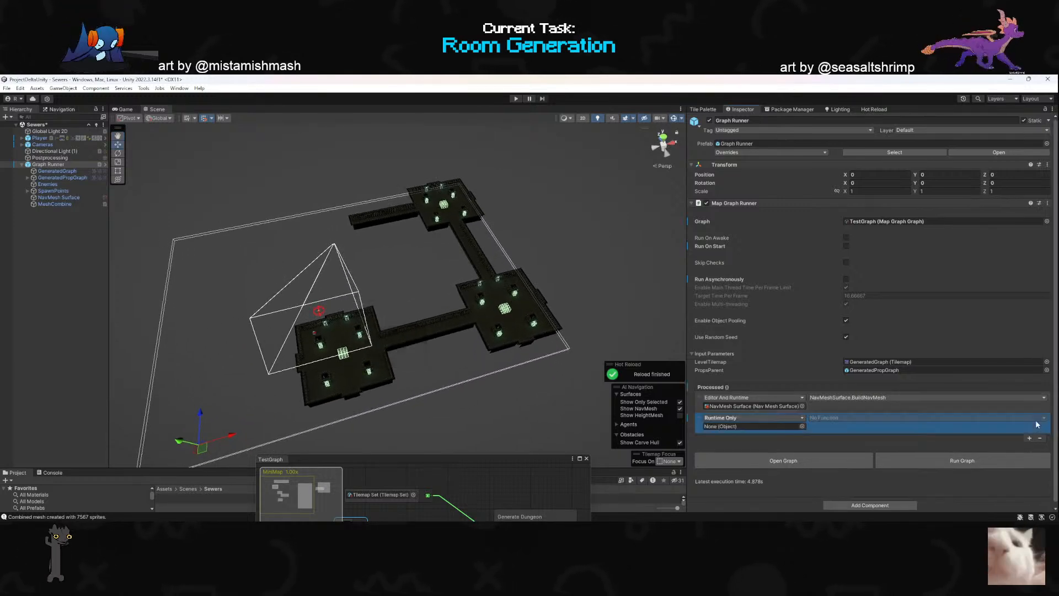
click(743, 418)
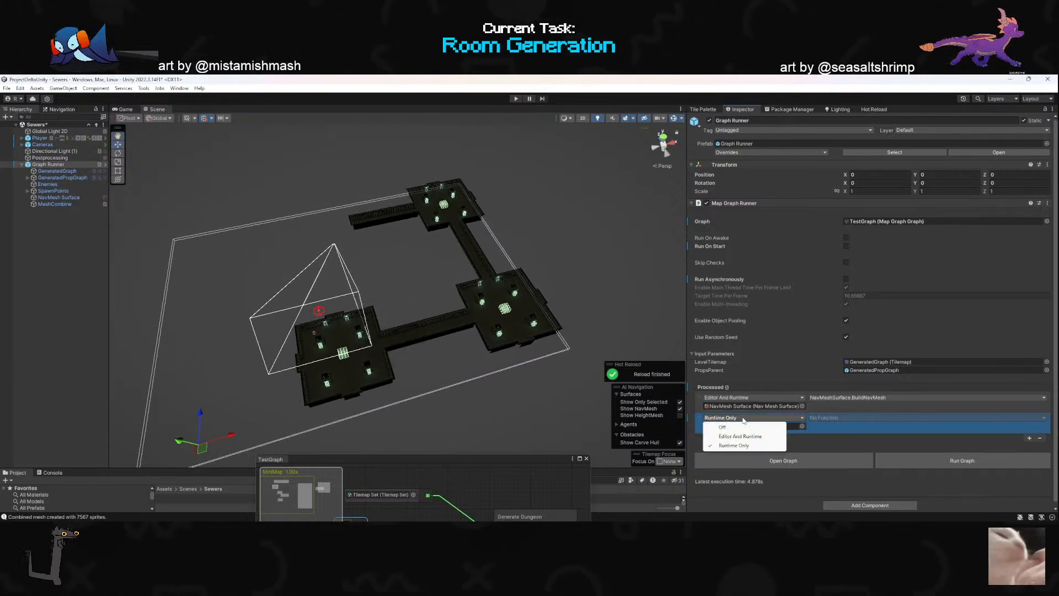
click(719, 406)
drag(44, 171, 742, 430)
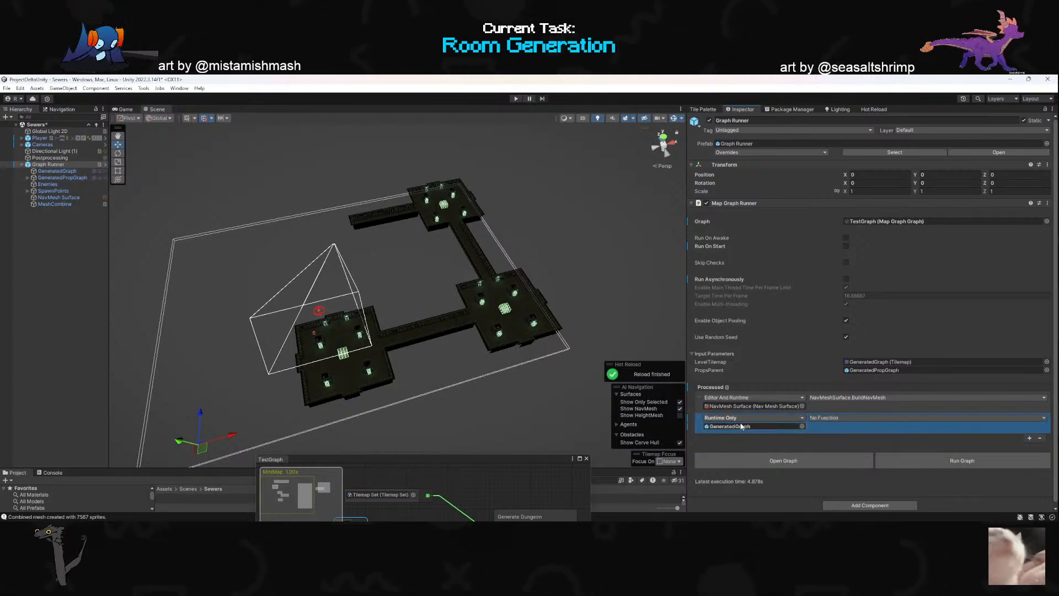
click(827, 419)
mouse_move(858, 443)
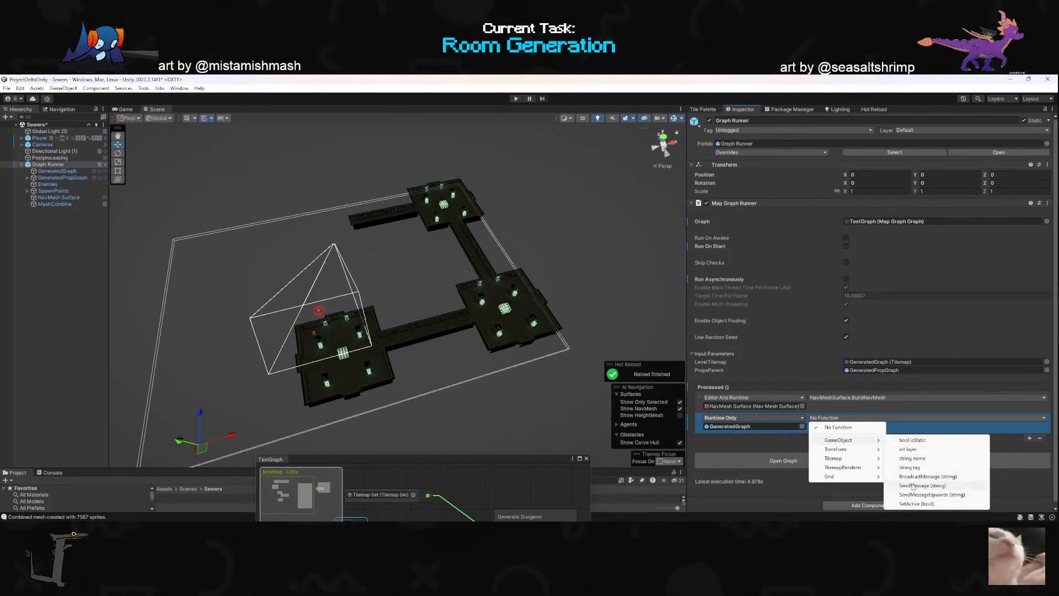
click(916, 503)
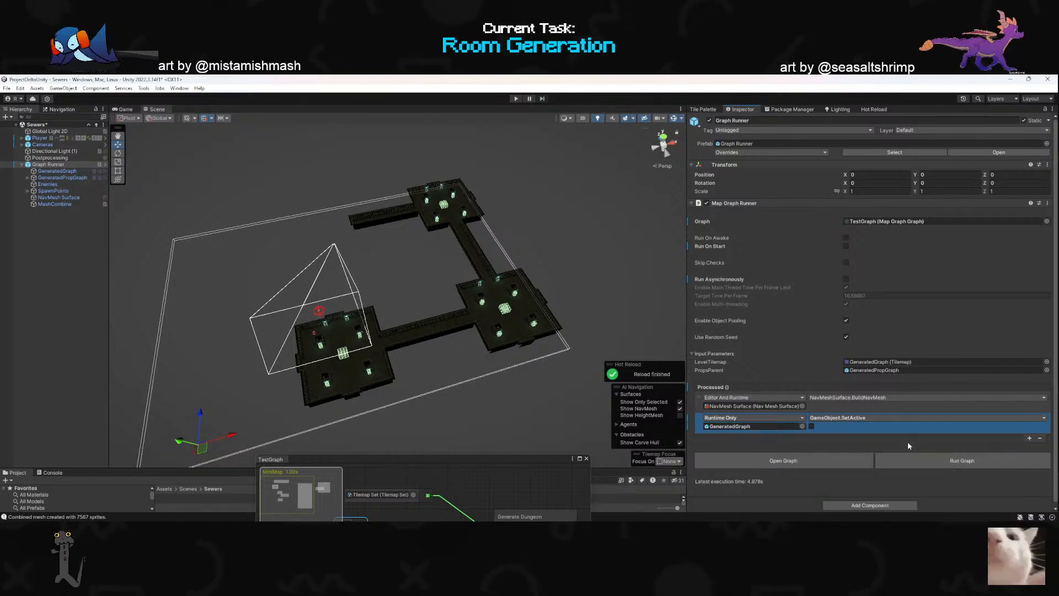
- Add a Processed entry above the GeneratedGraph one that calls CombineMeshEditor.CombineTilemapSprites on MeshCombine
click(1029, 438)
drag(700, 445, 699, 422)
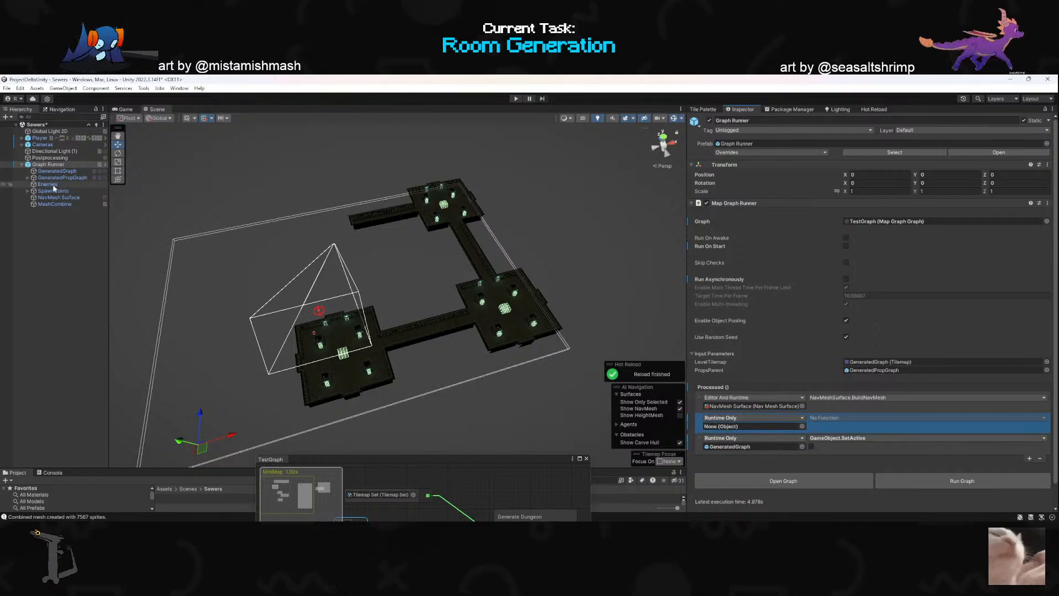
drag(728, 429, 729, 426)
click(813, 420)
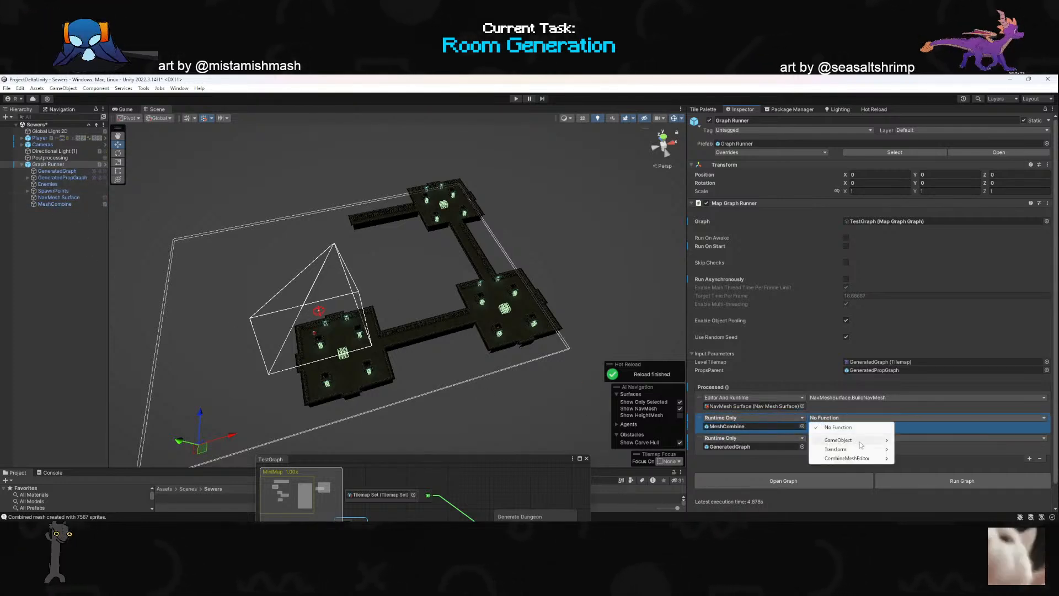
mouse_move(850, 458)
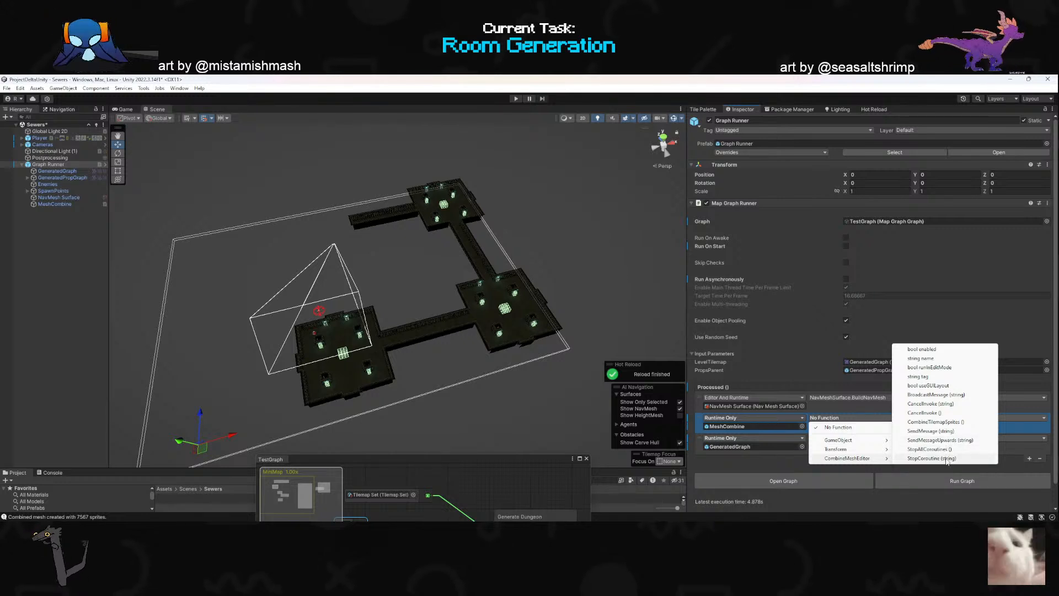
click(935, 423)
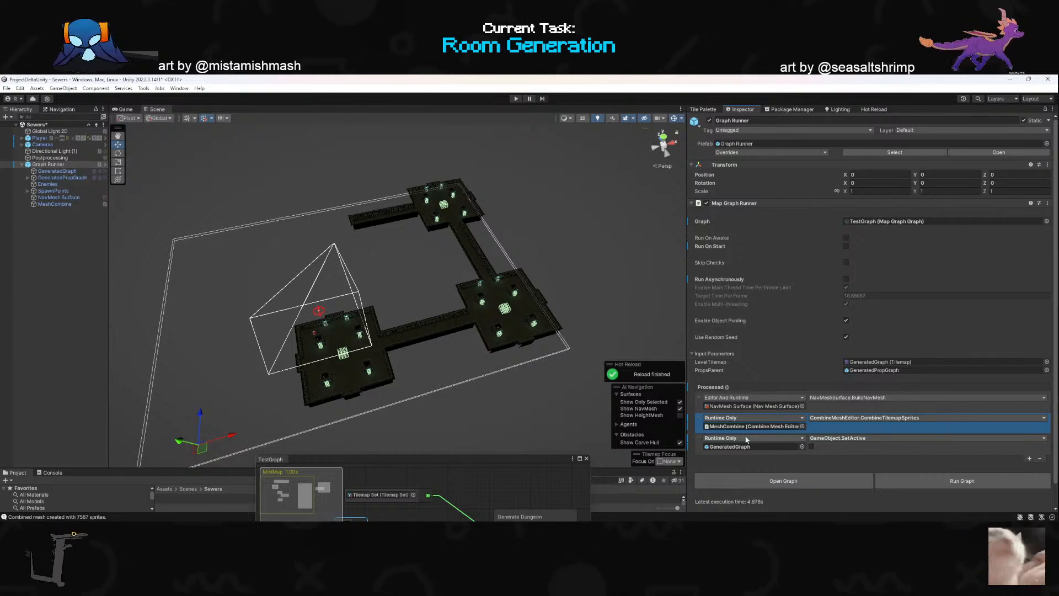
- Run the graph again with the extended Processed event and examine the regenerated dungeon from different angles
mouse_move(501, 380)
right_down()
mouse_move(494, 364)
mouse_move(486, 376)
mouse_move(503, 367)
right_up()
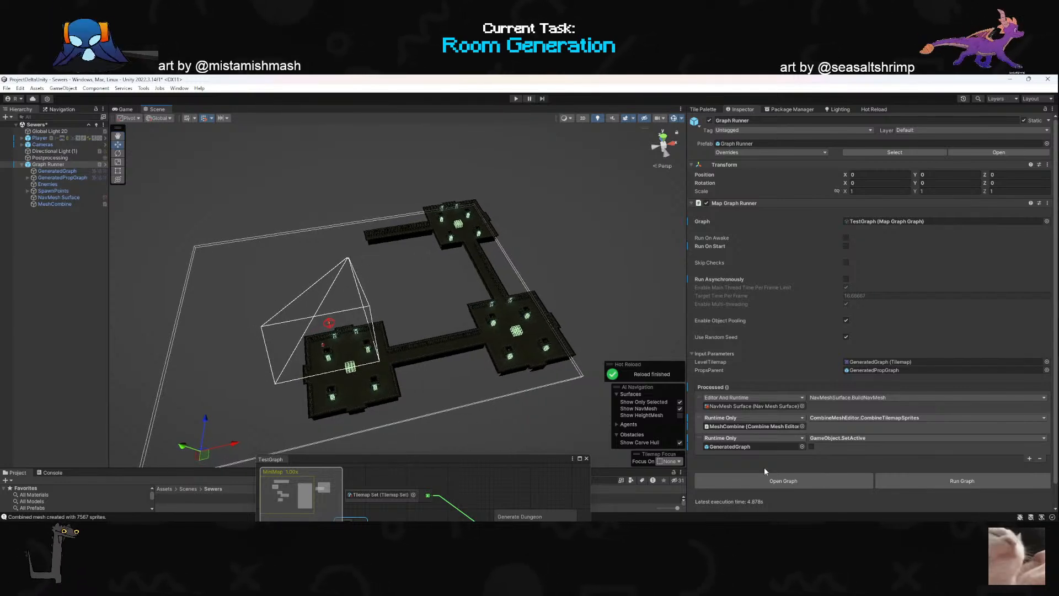
click(952, 488)
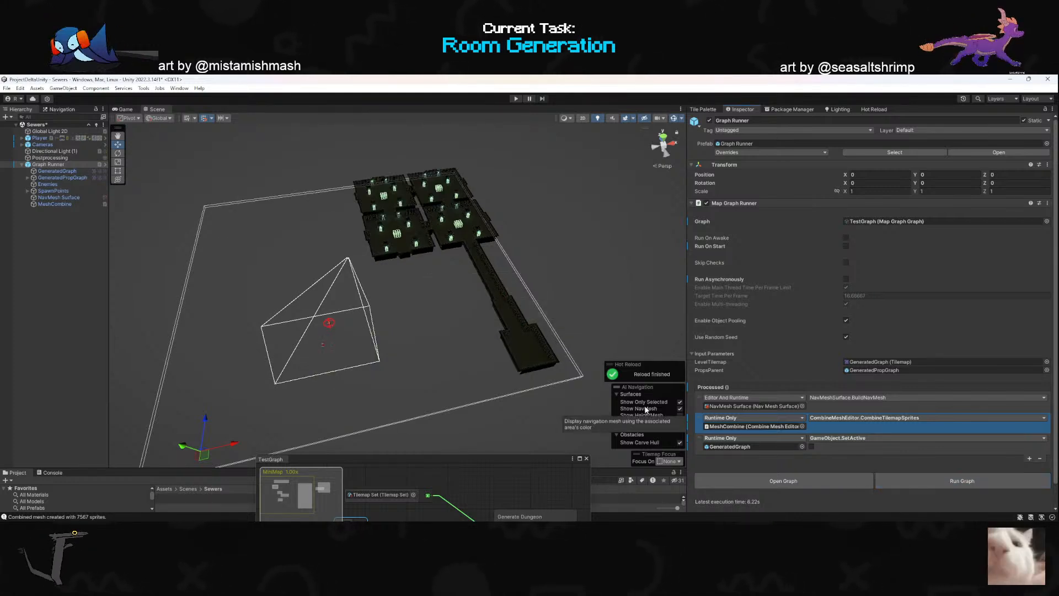
right_drag(499, 365, 523, 319)
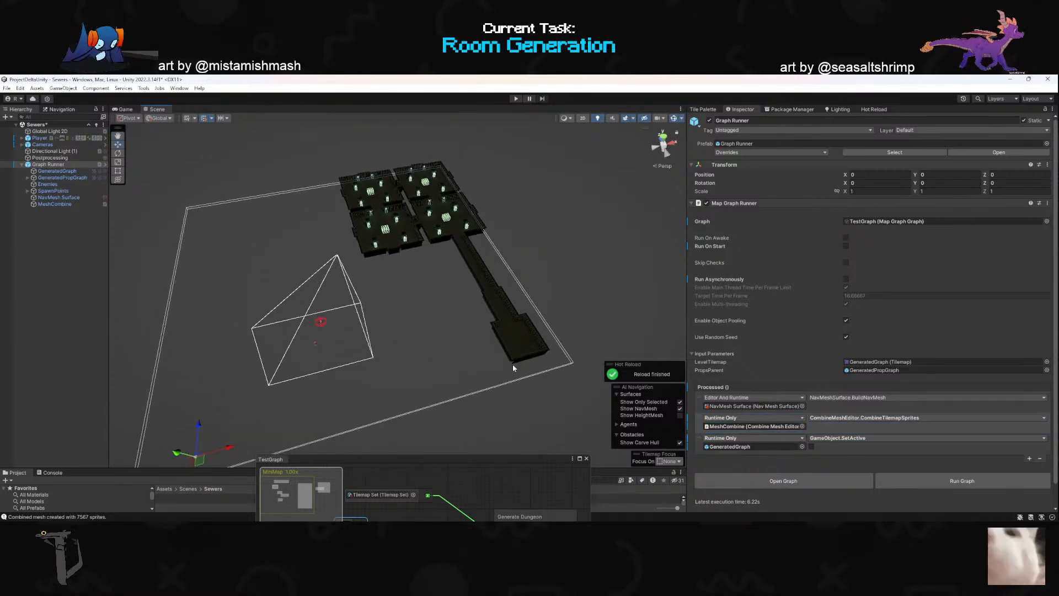
right_drag(337, 311, 346, 290)
scroll(370, 307, up, 2)
key(w)
key(s)
scroll(349, 285, up, 2)
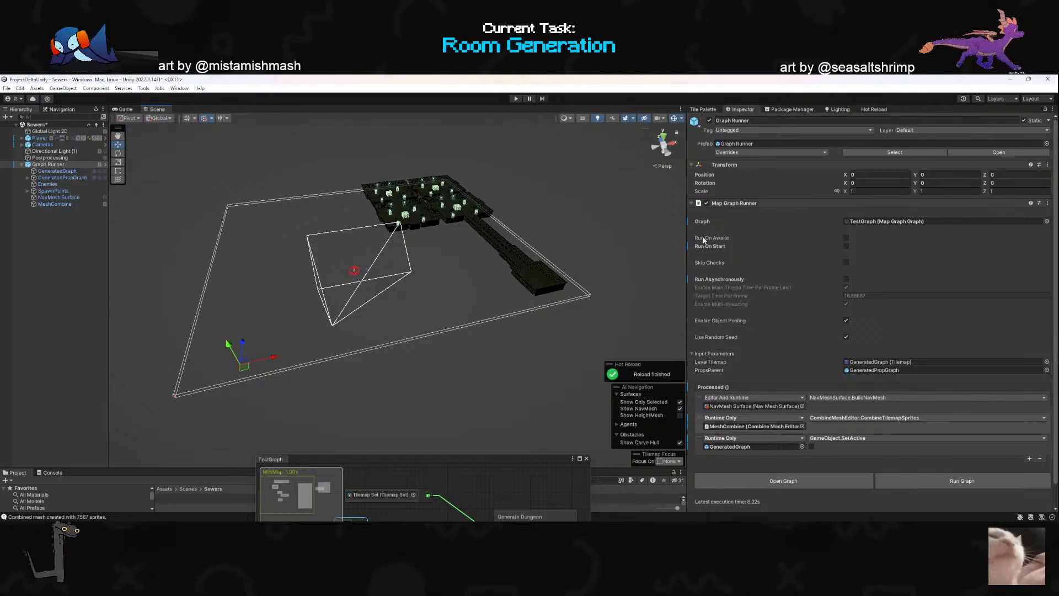
- Enable Run On Start and Run Asynchronously on the Map Graph Runner component
click(847, 246)
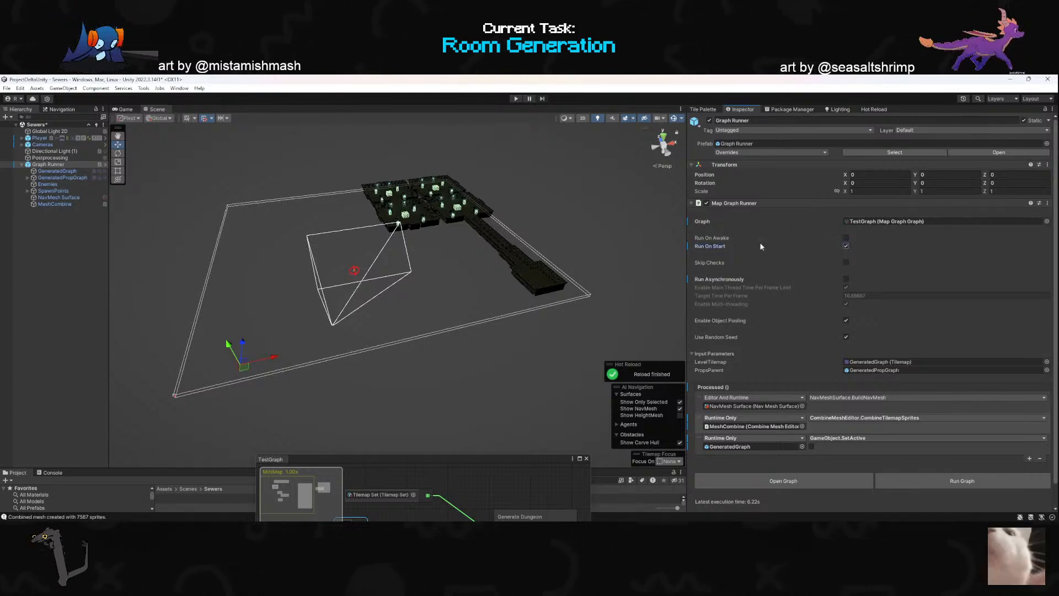
click(846, 279)
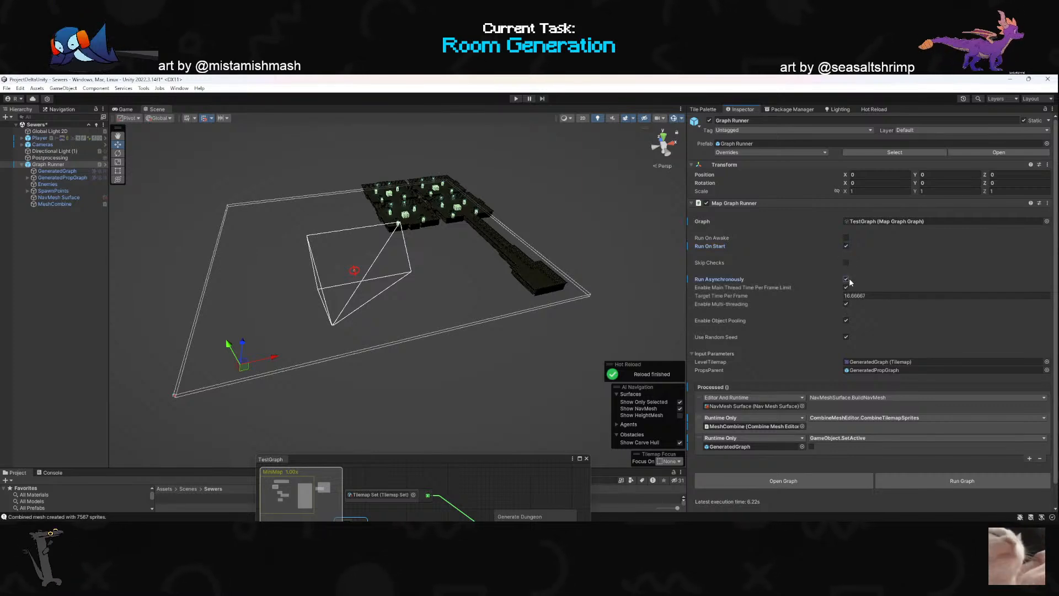
- Start play mode with Run On Start and asynchronous generation enabled, then examine the scene and the full console error
click(514, 100)
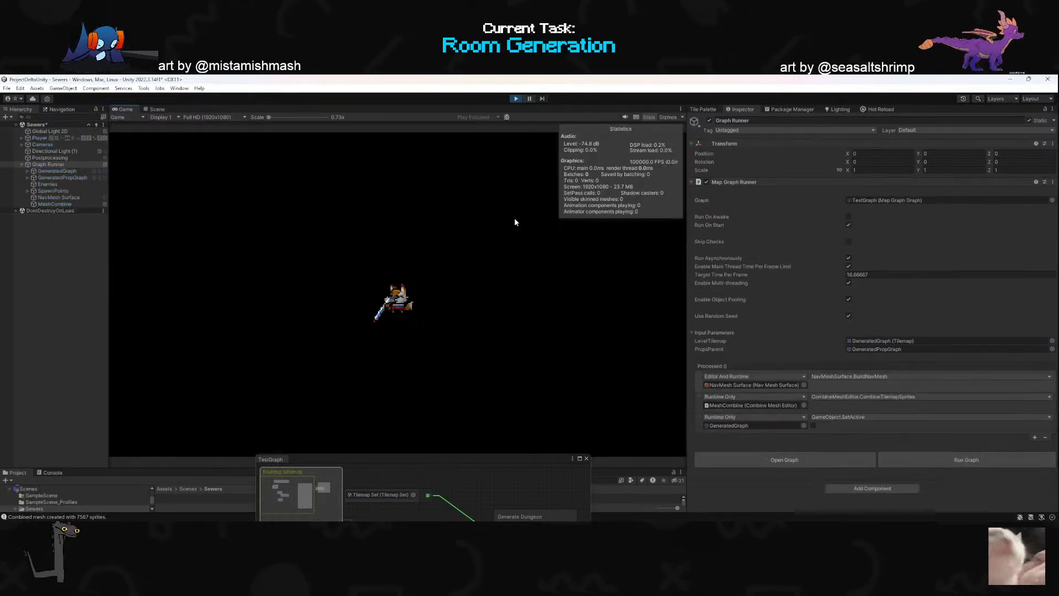
click(155, 109)
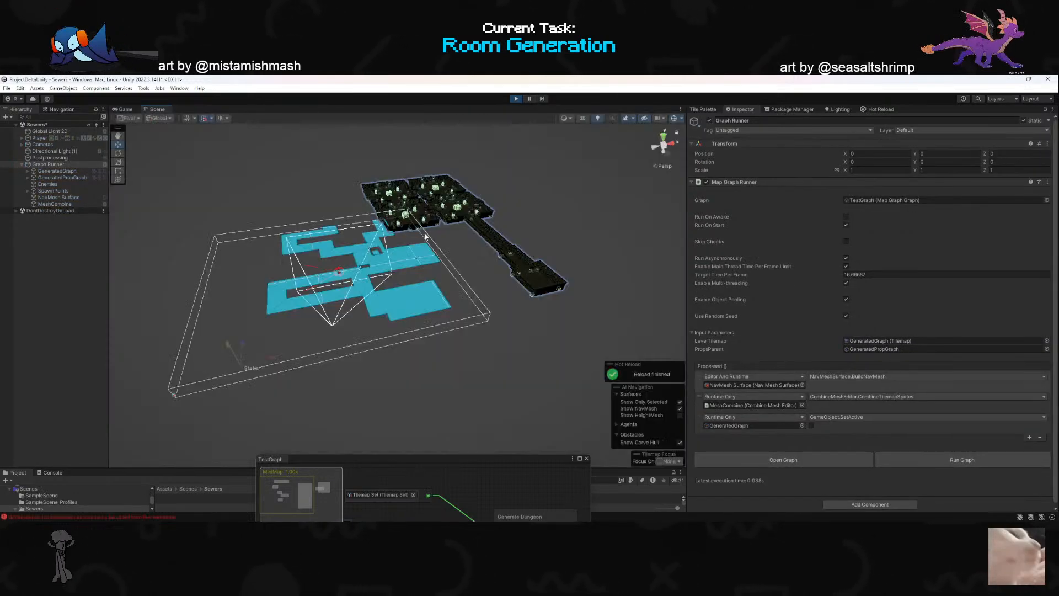
right_drag(452, 241, 478, 271)
click(48, 473)
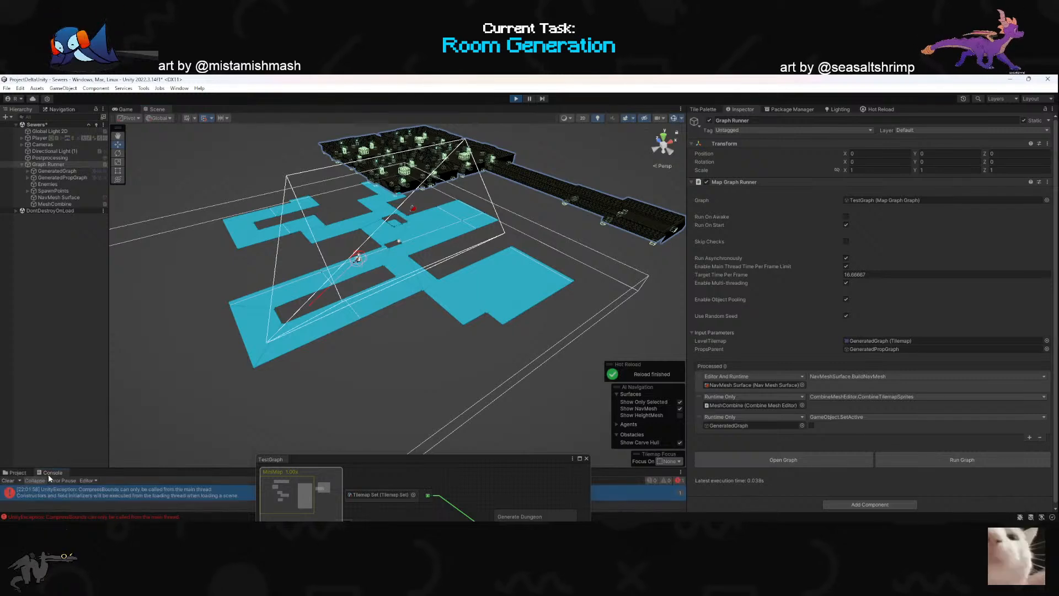
drag(110, 430, 113, 423)
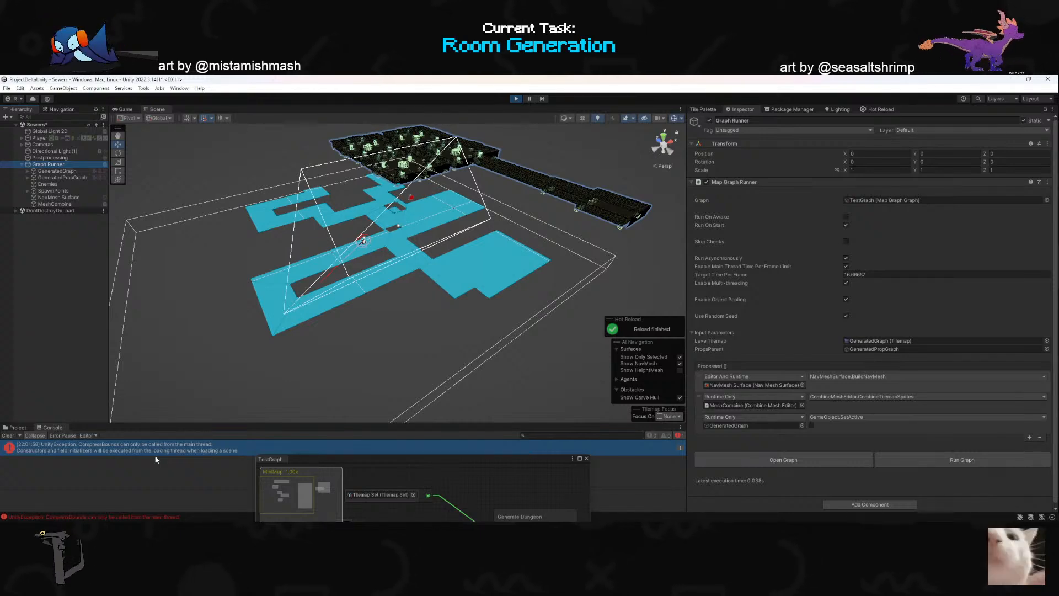
- Clear the console, disable Run Asynchronously on the Map Graph Runner, and run the graph again during play
click(7, 436)
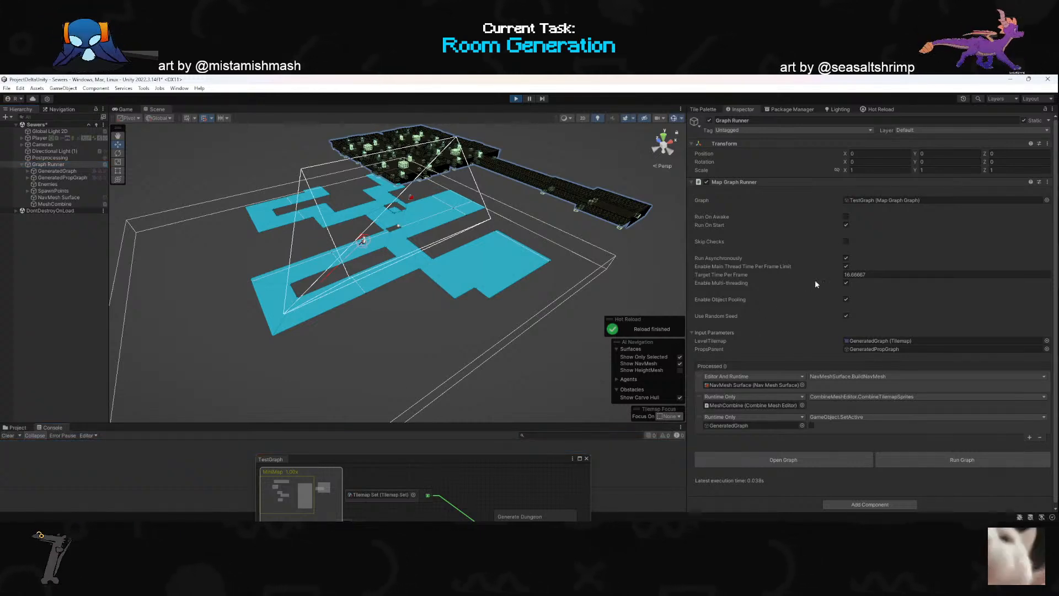
click(846, 258)
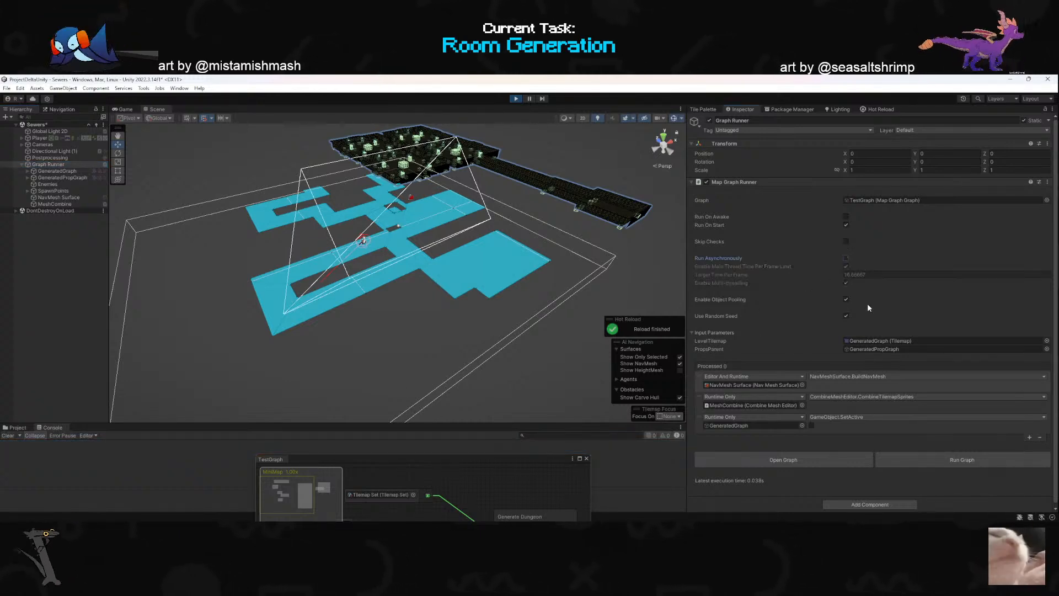
click(938, 460)
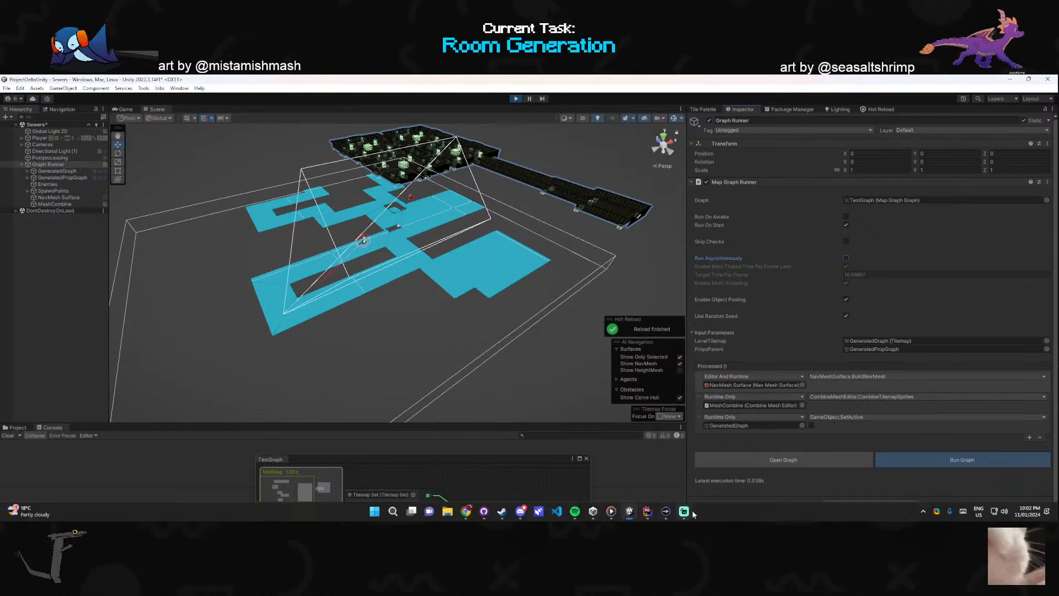
mouse_move(639, 515)
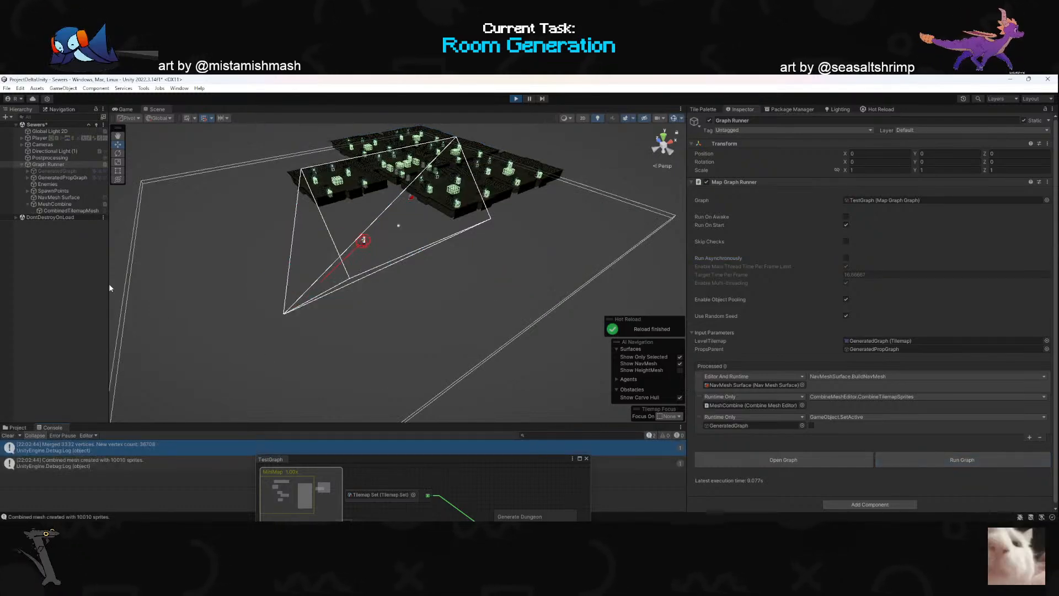
- Move the Player into a room of the generated dungeon and switch to the Game view
right_drag(405, 304, 285, 335)
key(w)
key(s)
click(176, 353)
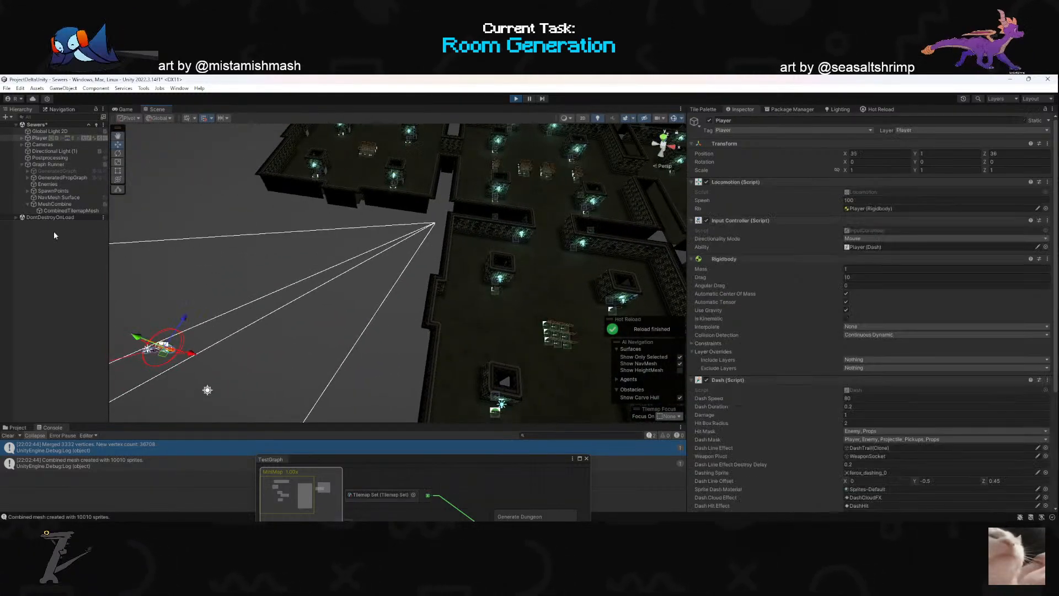
drag(167, 356, 541, 297)
click(124, 110)
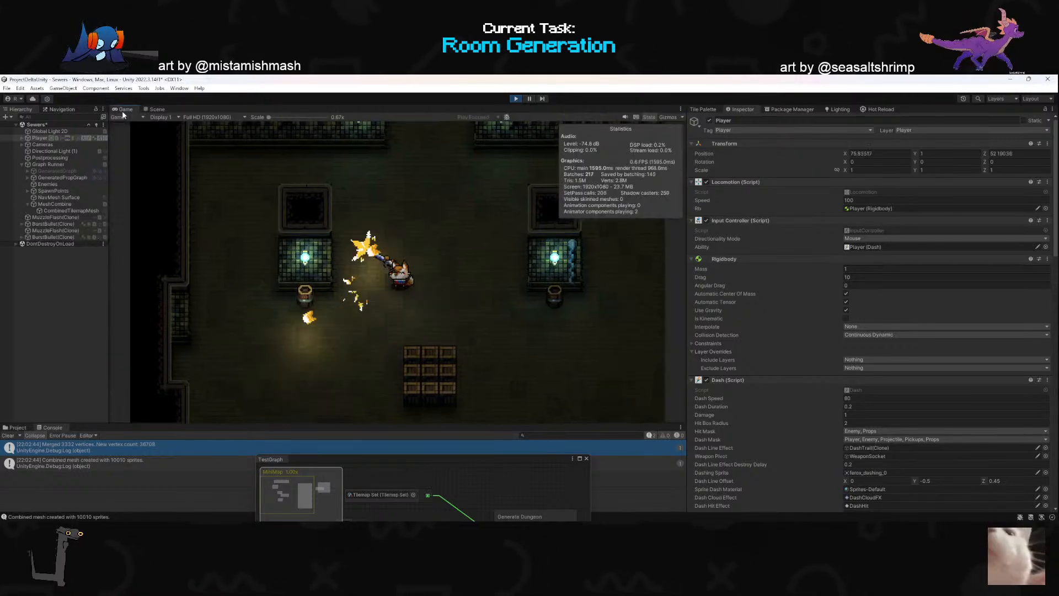
- Playtest the first room by moving around its crate stack and attacking the crates until they break
key(s)
key(d)
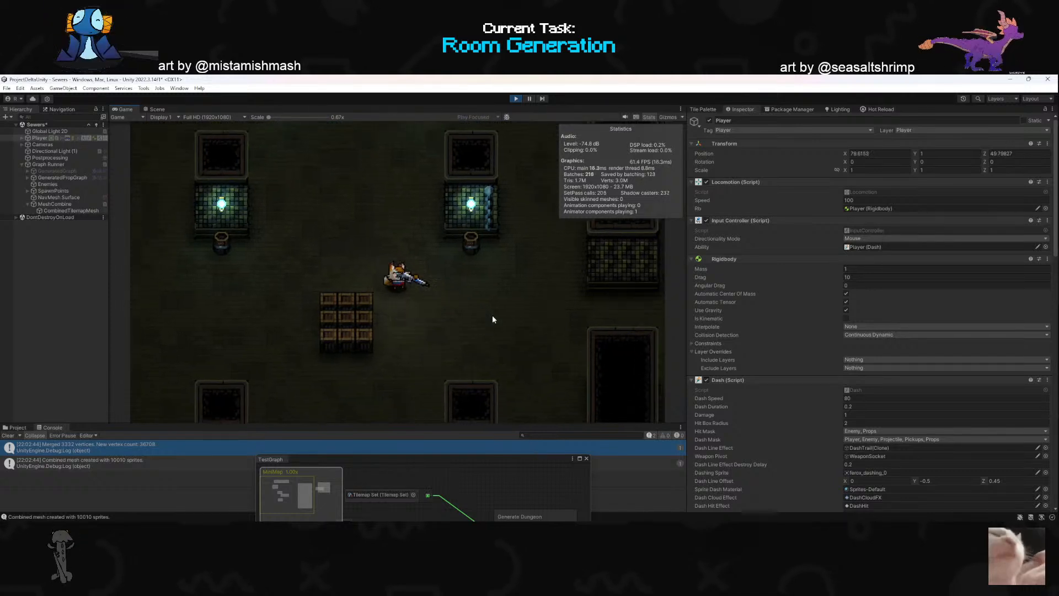
click(307, 317)
key(a)
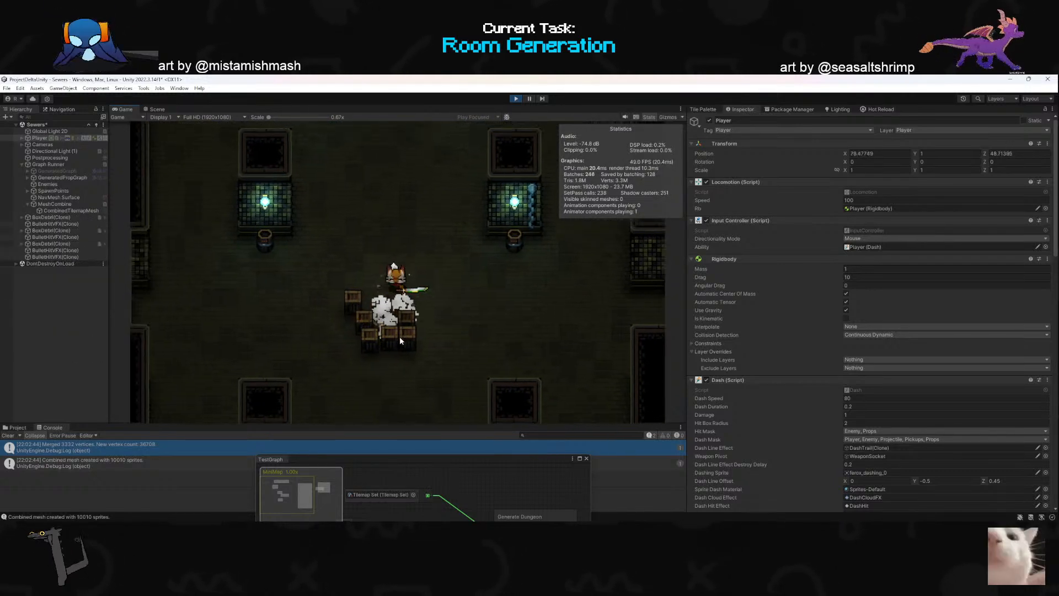
key(w)
key(s)
click(494, 320)
key(d)
click(485, 331)
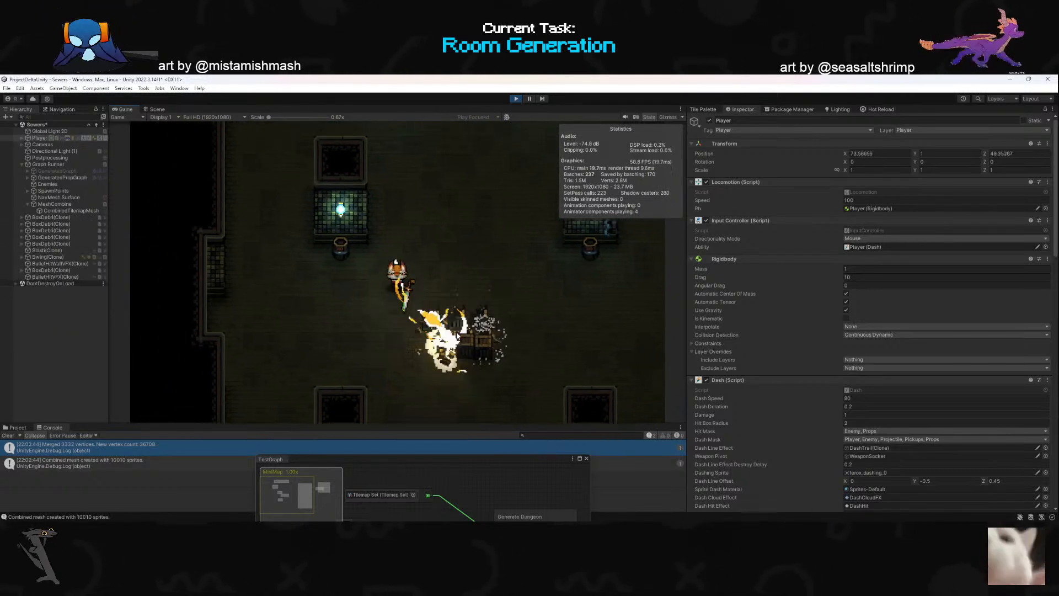
key(d)
click(441, 353)
click(417, 353)
- Walk and dash the character through the neighbouring rooms to examine wall openings, collisions and prop layouts
key(w)
key(w)
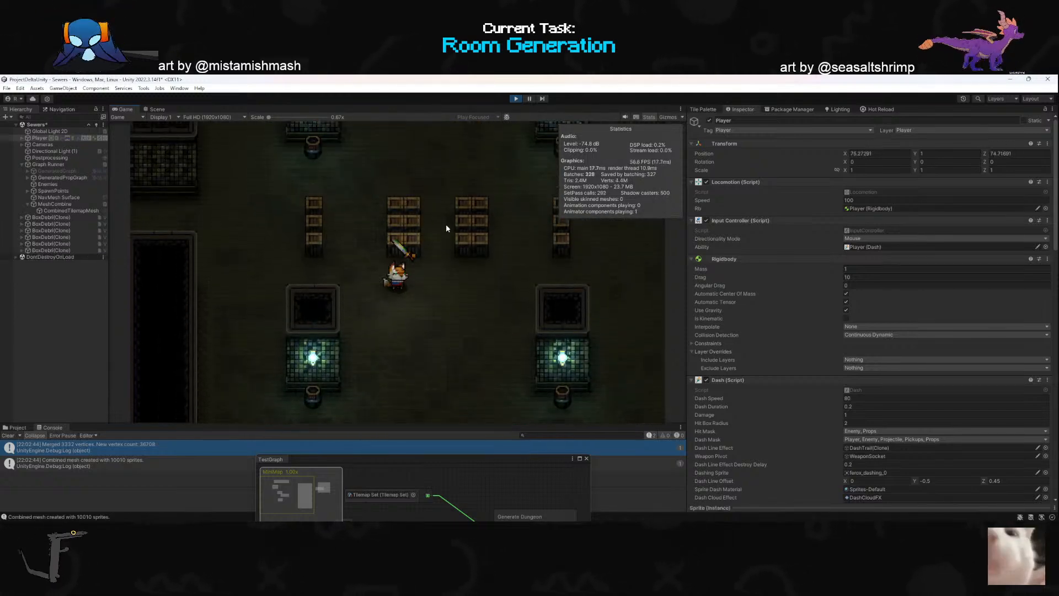
key(d)
key(w)
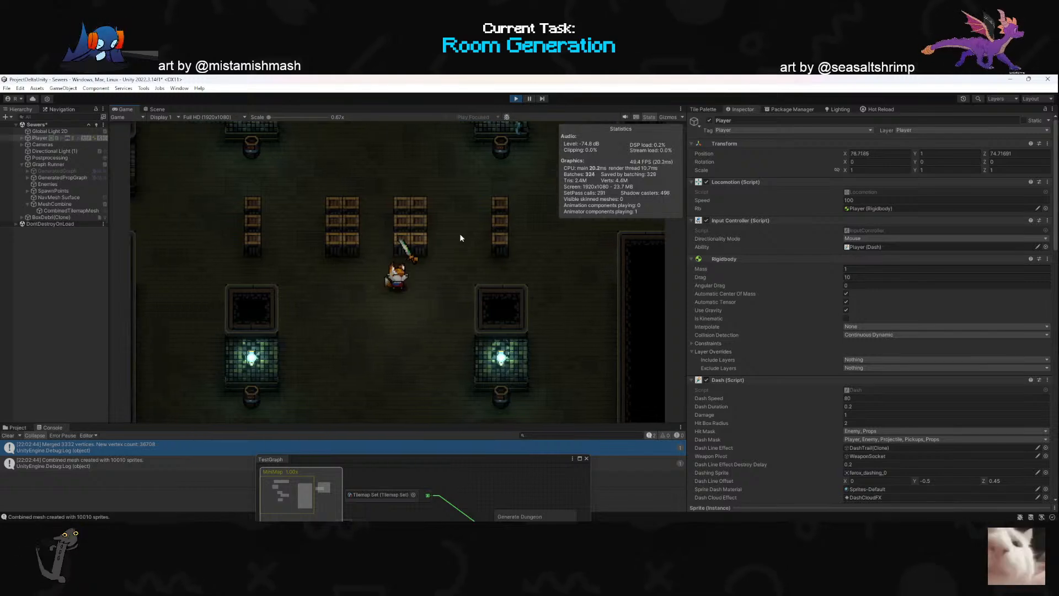
key(d)
key(d)
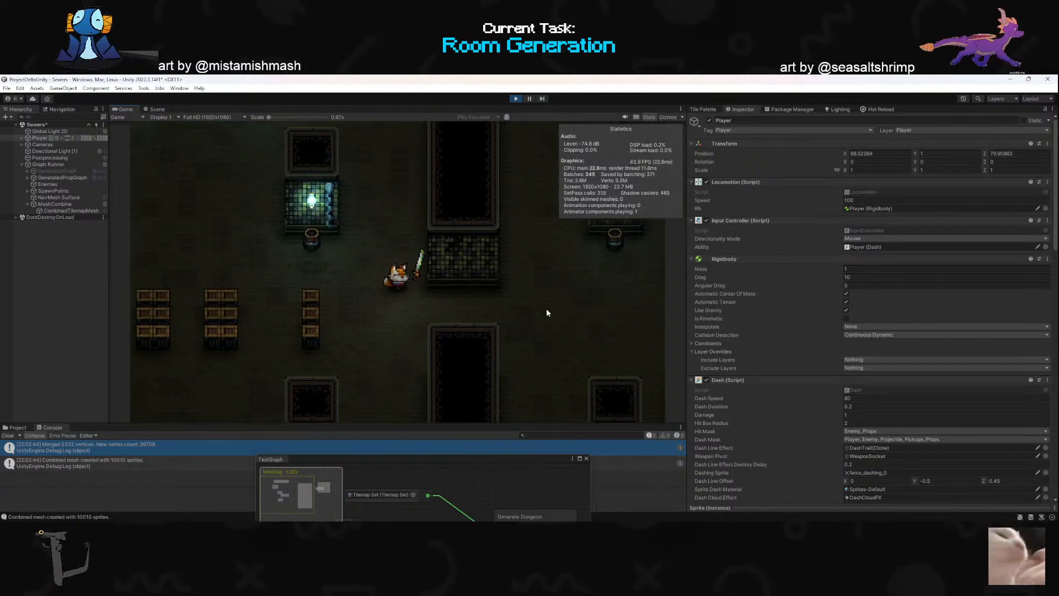
key(space)
key(w)
key(d)
key(space)
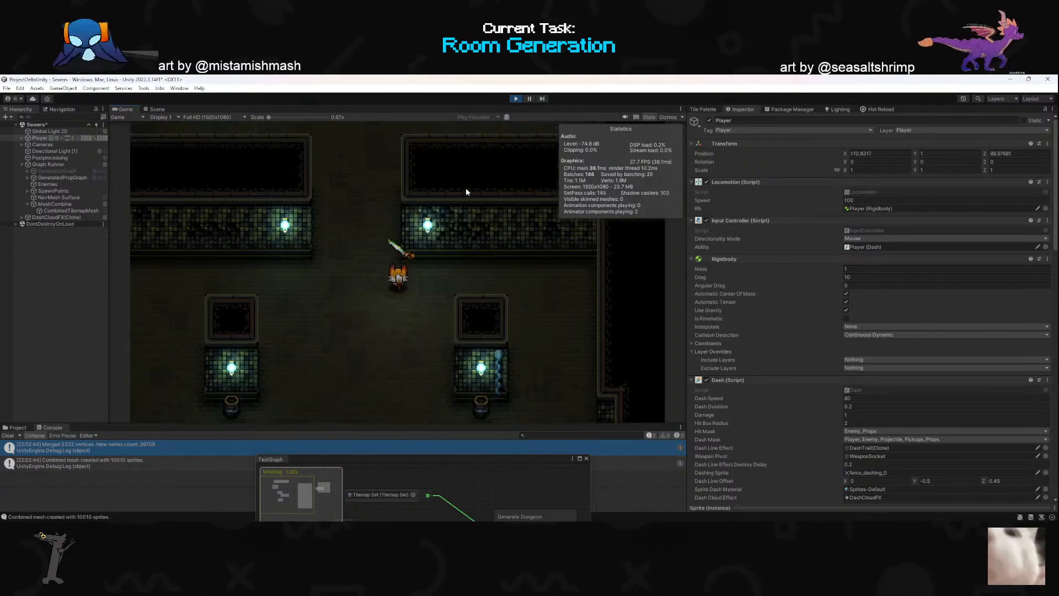
key(a)
key(space)
key(w)
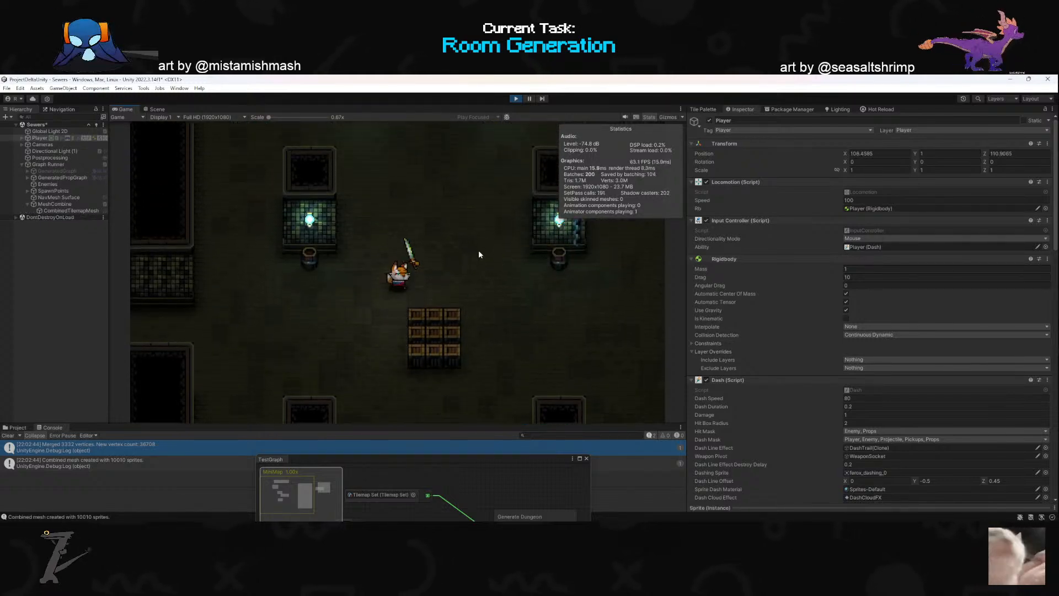
key(a)
key(s)
key(a)
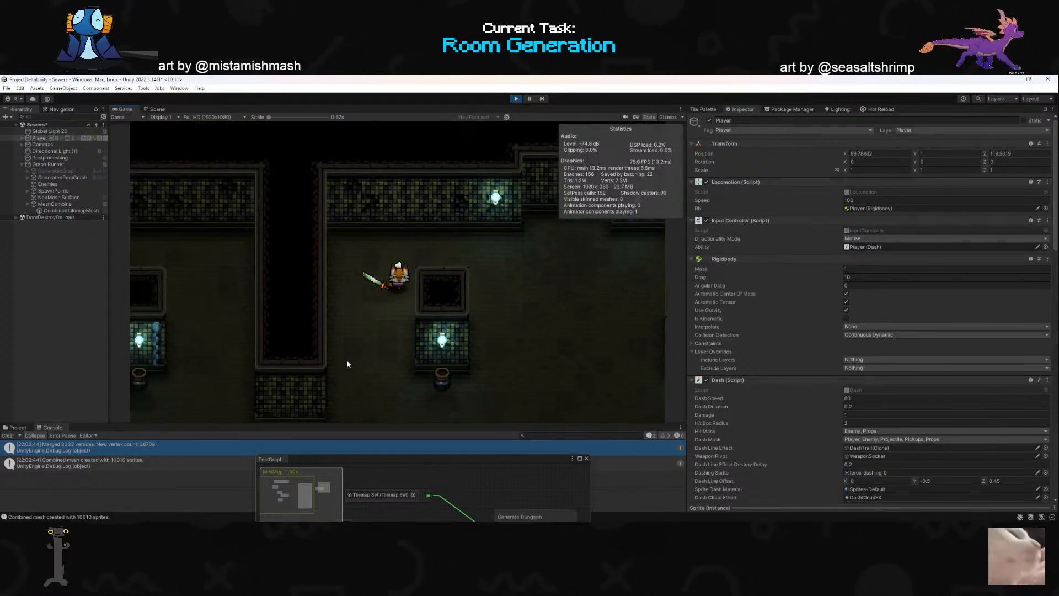
key(space)
key(a)
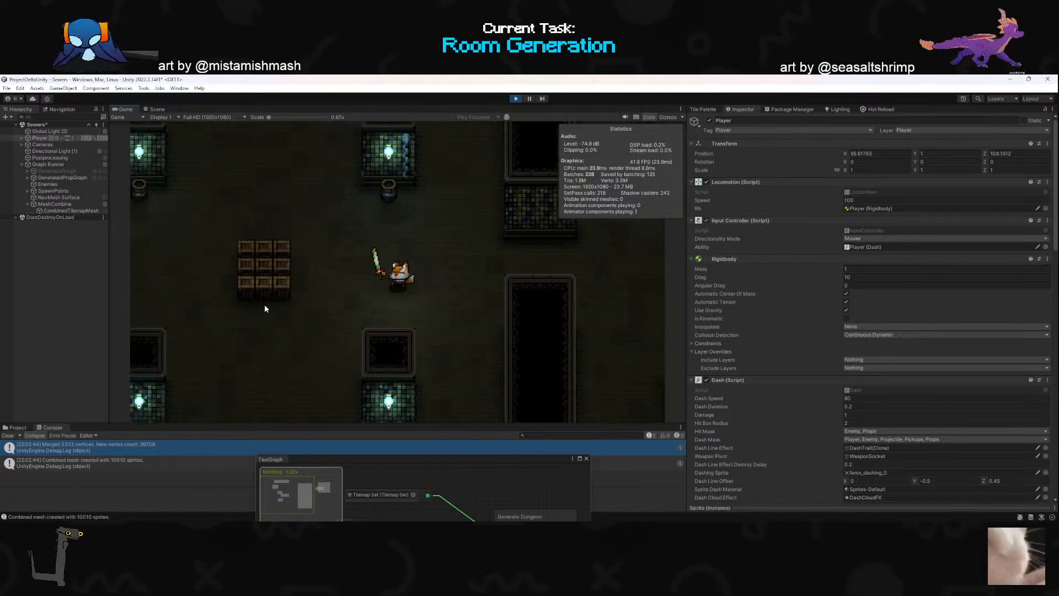
- Dash around the next room and attack its three-by-three crate stack to test the destructible props
key(w)
key(space)
key(d)
click(572, 247)
click(516, 249)
key(a)
click(518, 242)
key(d)
click(522, 234)
click(514, 232)
click(513, 221)
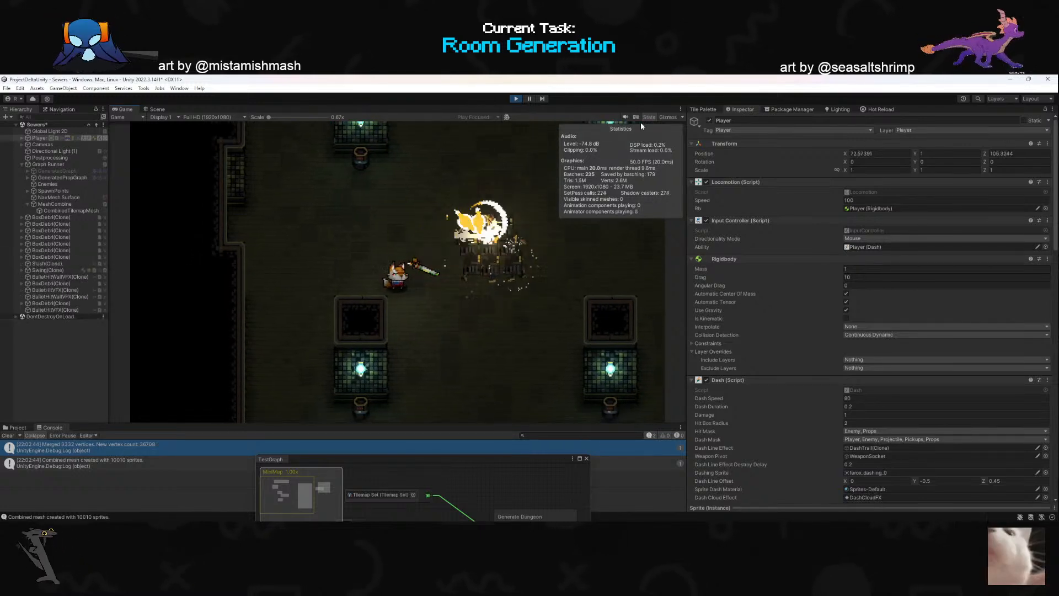
- Hide the Game view statistics overlay, dash into the adjacent room and smash its crate stack
click(649, 118)
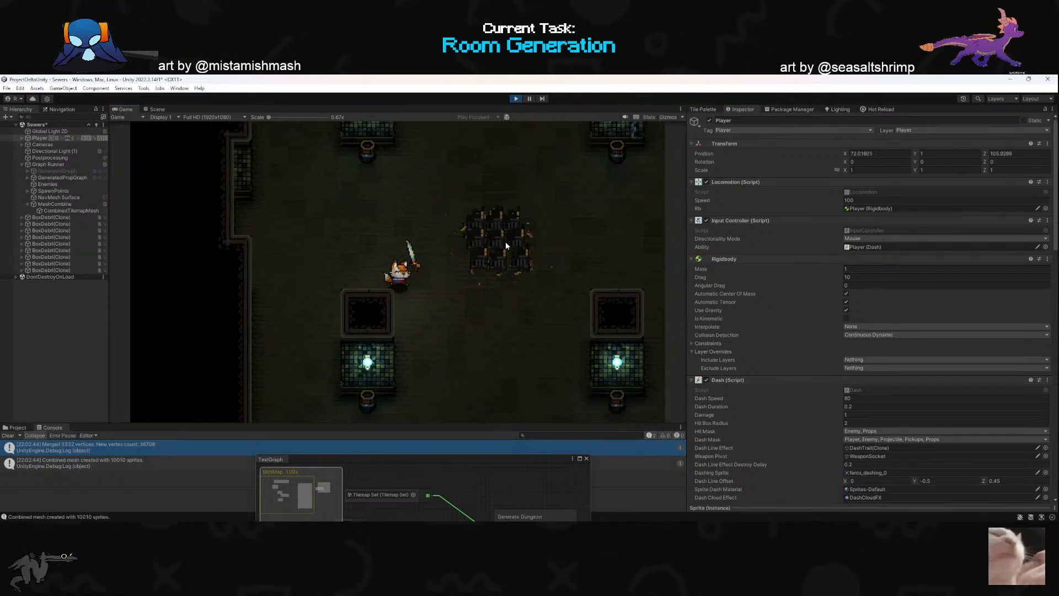
key(d)
key(space)
key(space)
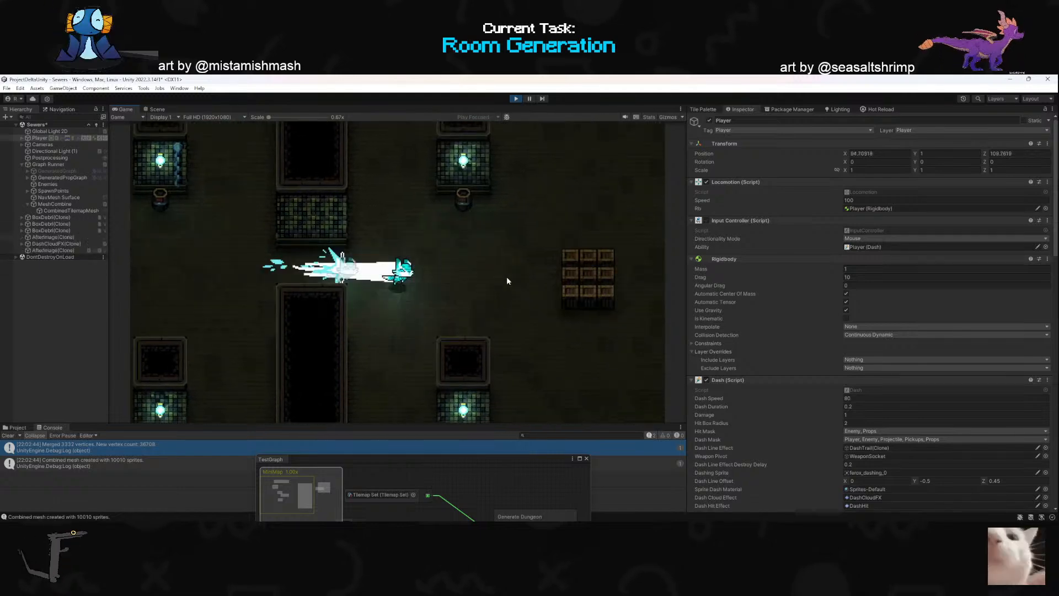
click(490, 259)
key(d)
click(497, 267)
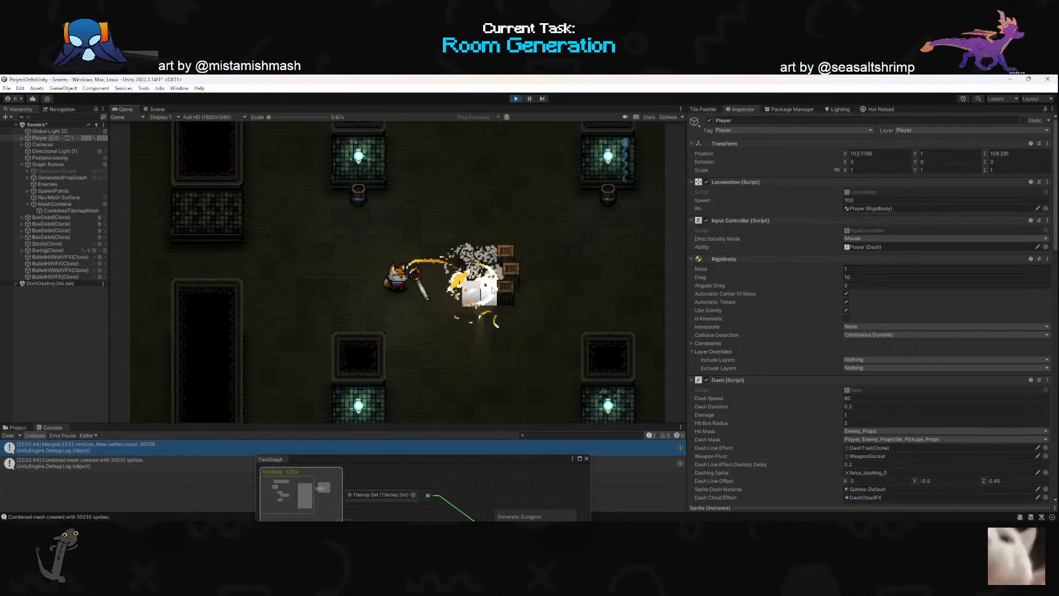
click(501, 264)
click(503, 262)
click(496, 269)
key(d)
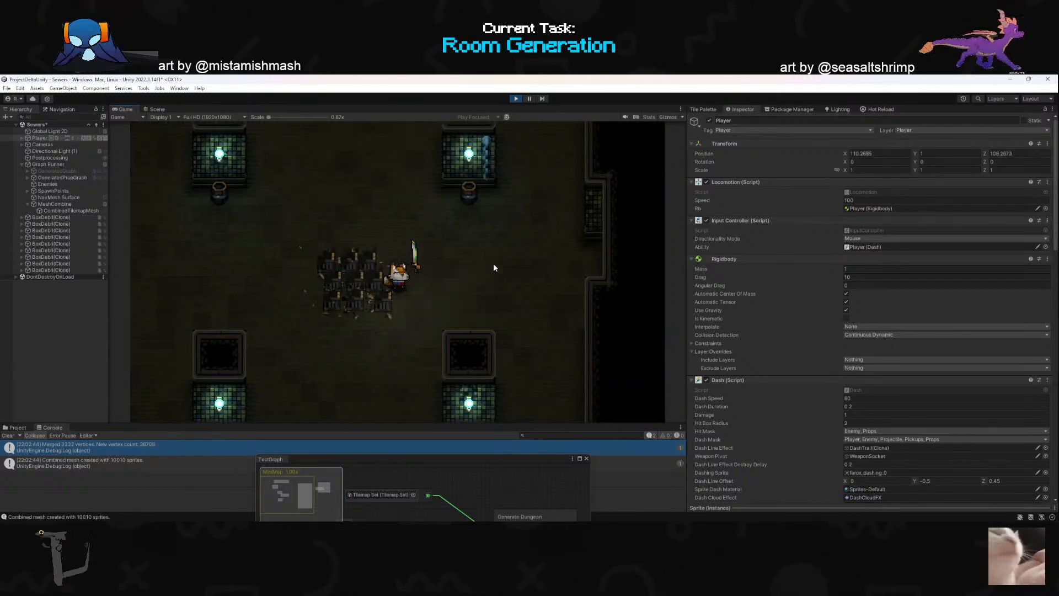
- Dash to the room's lower doorway and attack the nearby pillar light and barrels to test their destruction
key(space)
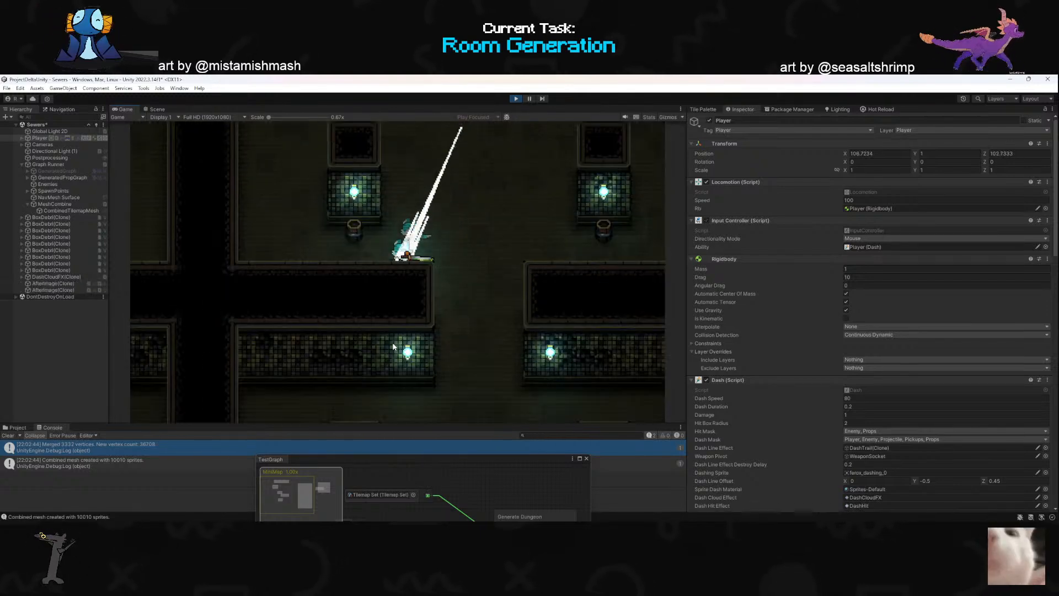
click(312, 207)
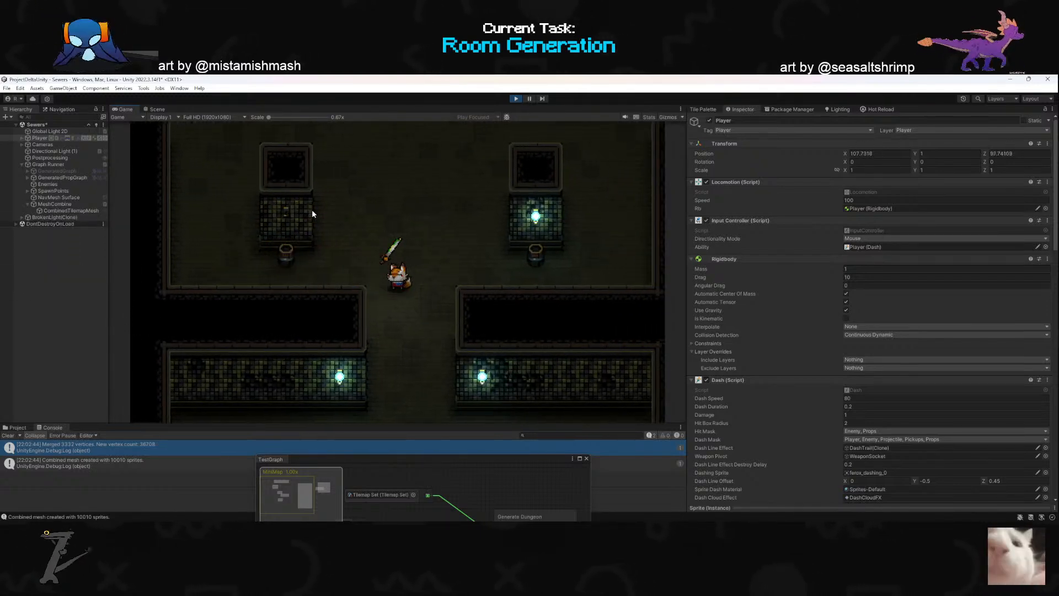
click(288, 262)
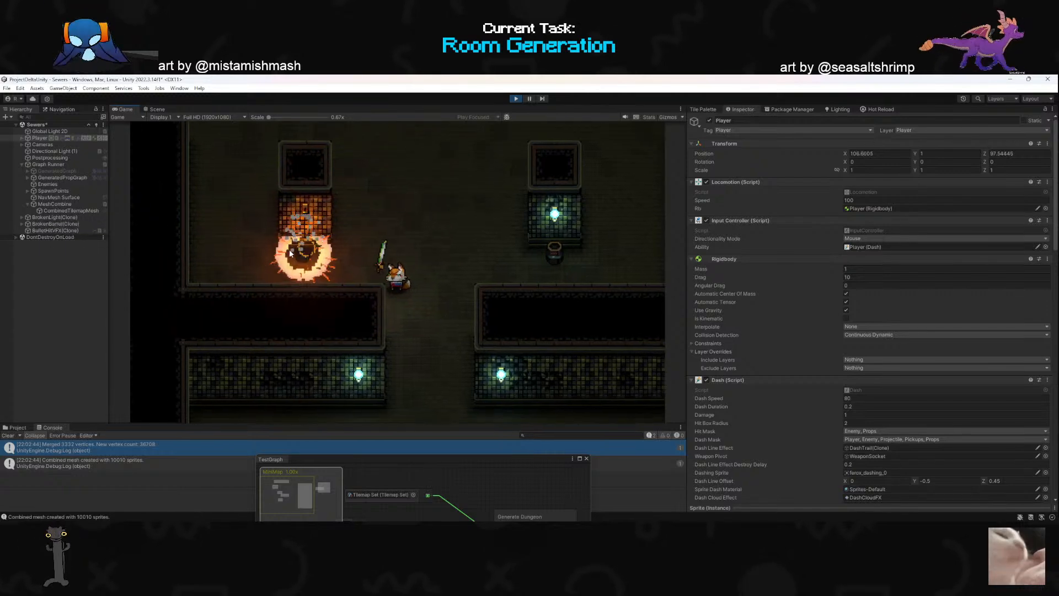
key(d)
click(541, 244)
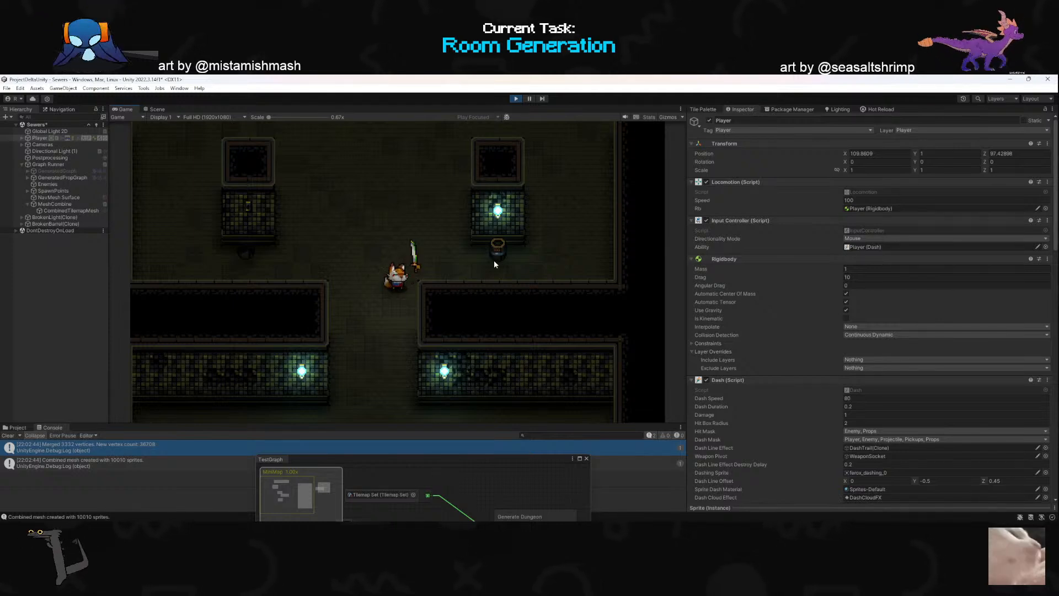
key(w)
click(542, 257)
click(541, 257)
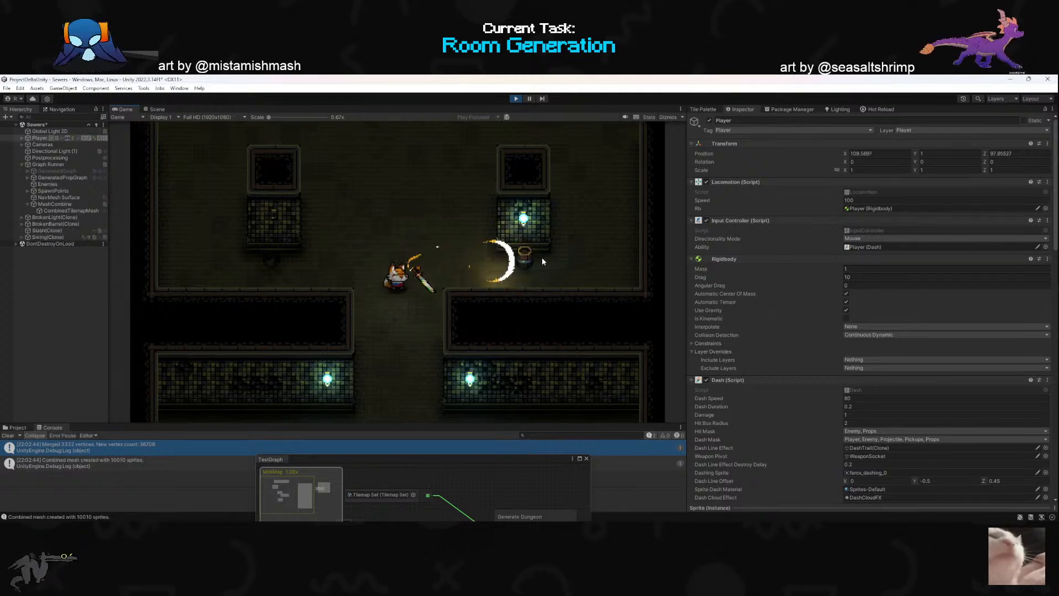
- Dash through the doorway into the room below and test attacks on its crate stack from several sides
right_click(381, 352)
key(s)
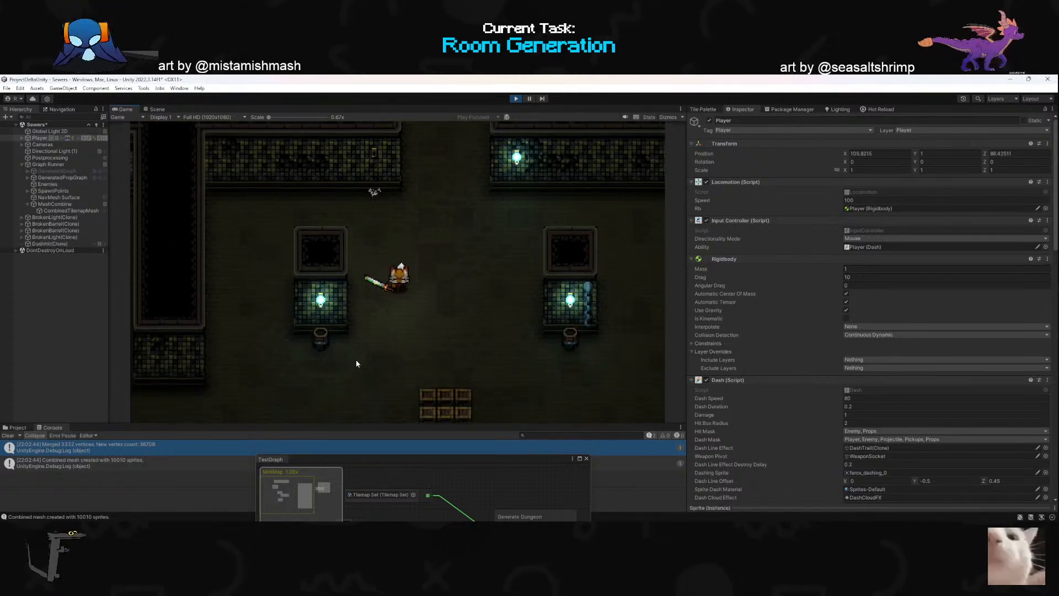
click(313, 278)
click(506, 341)
click(515, 270)
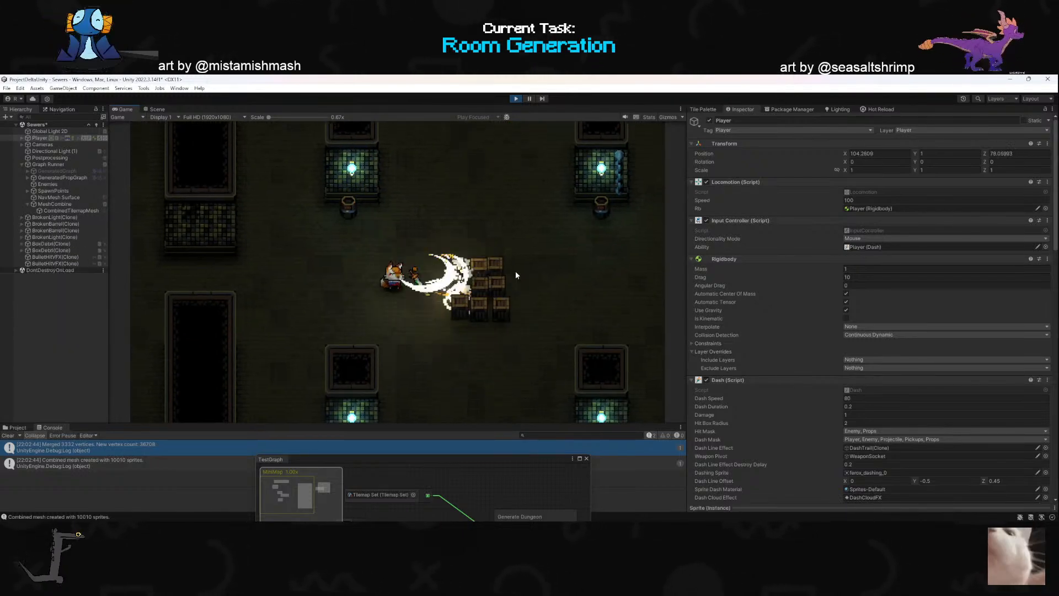
key(a)
click(516, 269)
key(s)
click(514, 268)
click(528, 247)
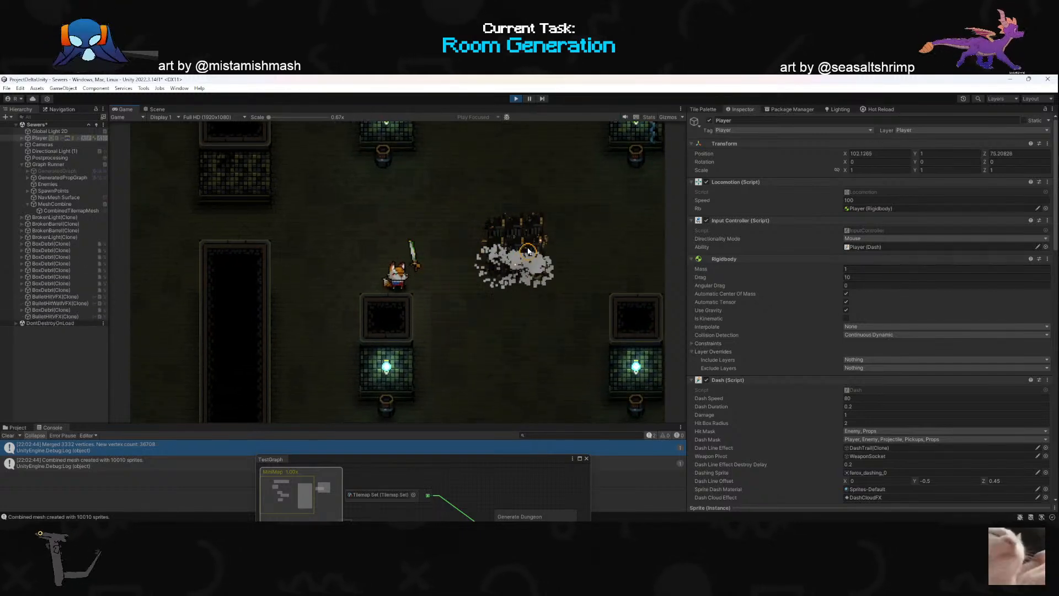
click(528, 248)
key(d)
click(300, 249)
key(a)
click(489, 223)
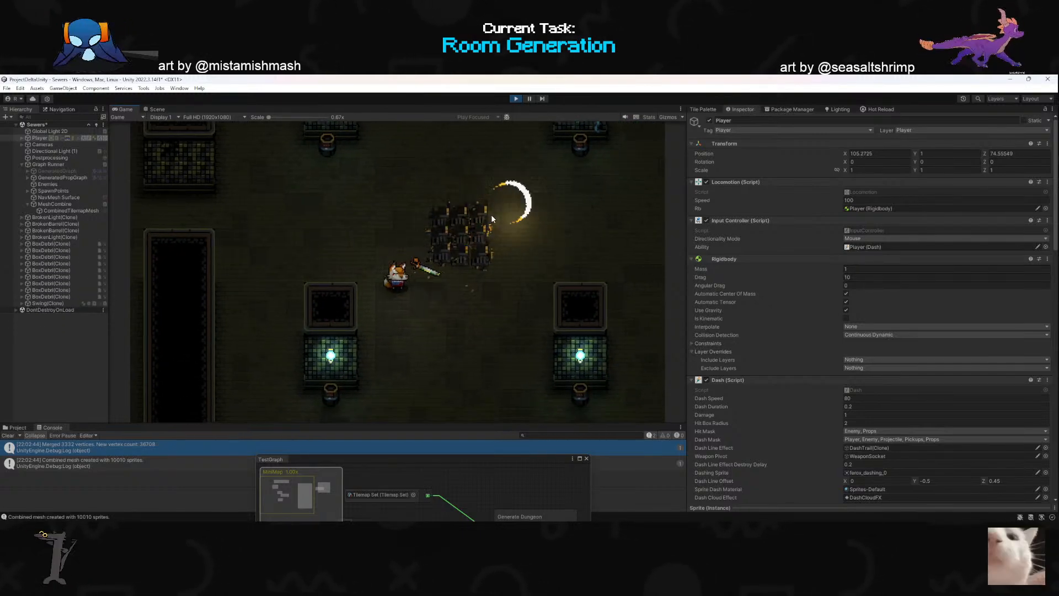
key(w)
click(300, 320)
key(d)
key(a)
click(479, 246)
key(d)
click(331, 244)
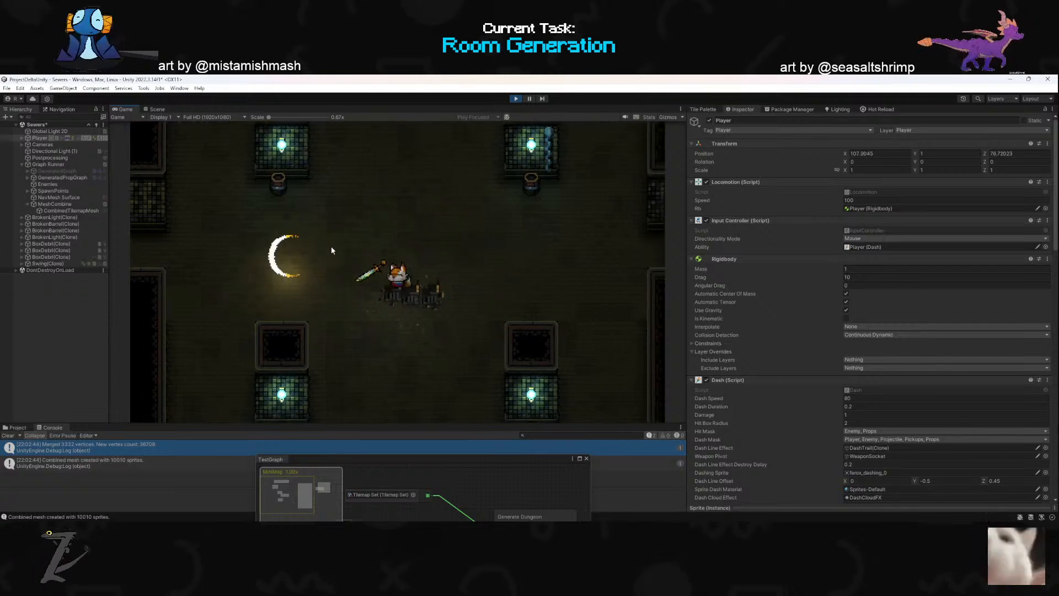
- Dash and attack back and forth across the four-pillar room to clear its remaining crates
key(s)
key(a)
click(257, 277)
click(411, 213)
key(d)
click(502, 296)
key(w)
key(a)
click(249, 281)
key(d)
click(513, 275)
key(a)
click(385, 243)
key(s)
key(2)
click(537, 204)
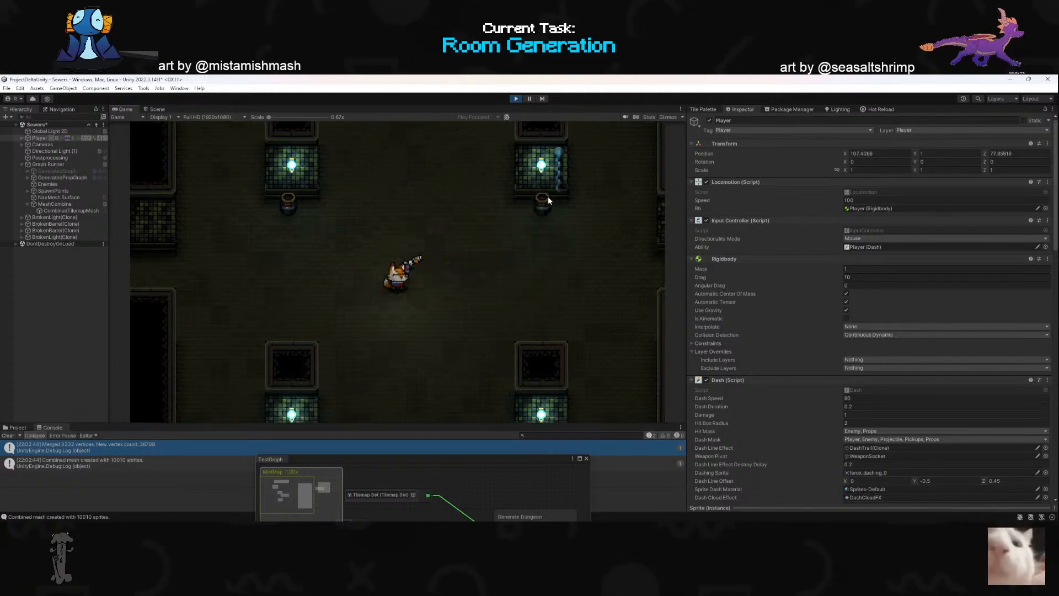
- Examine the TestGraph node chain from the Generate Dungeon inputs through to Copy Tilemap Data
drag(393, 457, 409, 256)
scroll(390, 359, down, 5)
scroll(391, 365, up, 4)
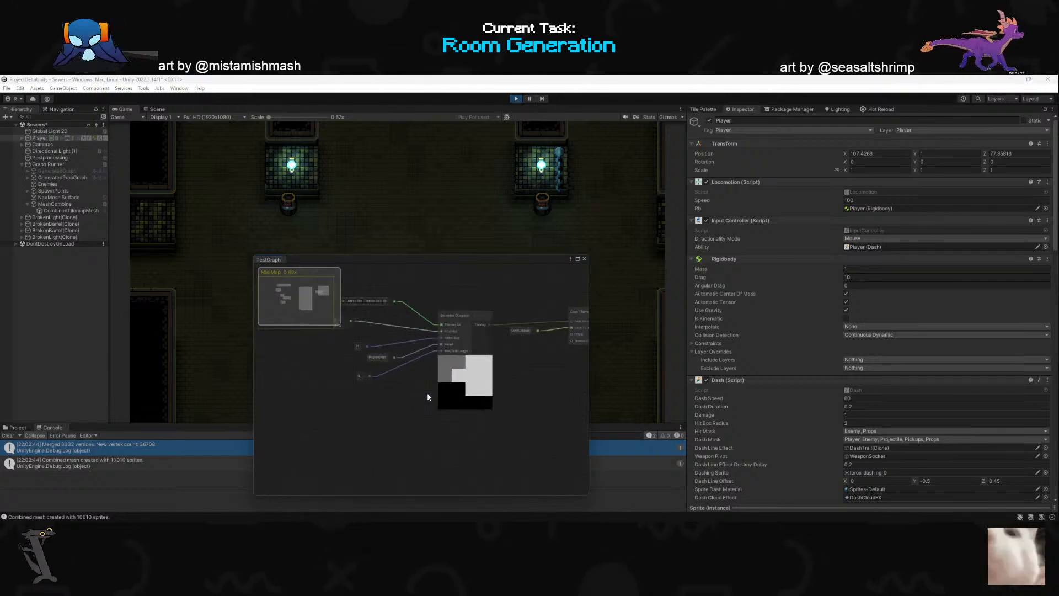
scroll(387, 382, down, 4)
scroll(511, 368, up, 5)
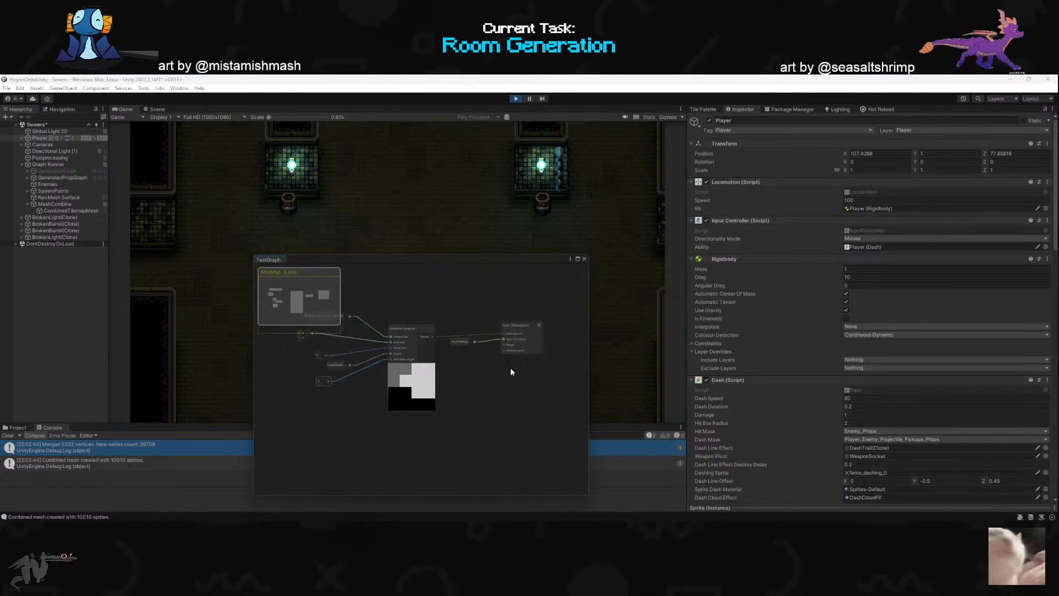
scroll(468, 359, down, 4)
scroll(363, 367, up, 3)
scroll(362, 368, down, 3)
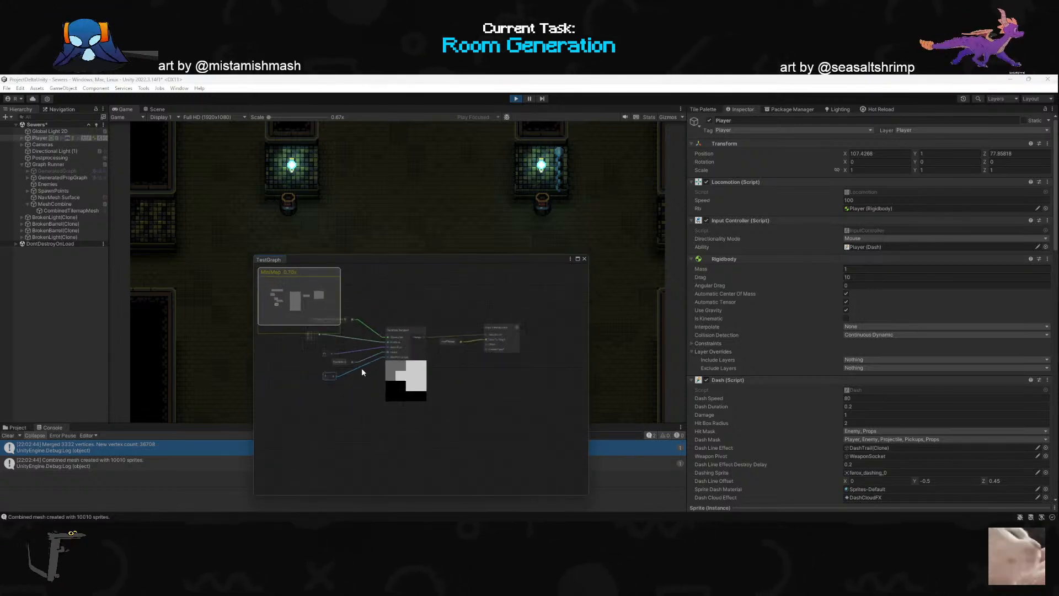
drag(415, 260, 419, 414)
click(305, 273)
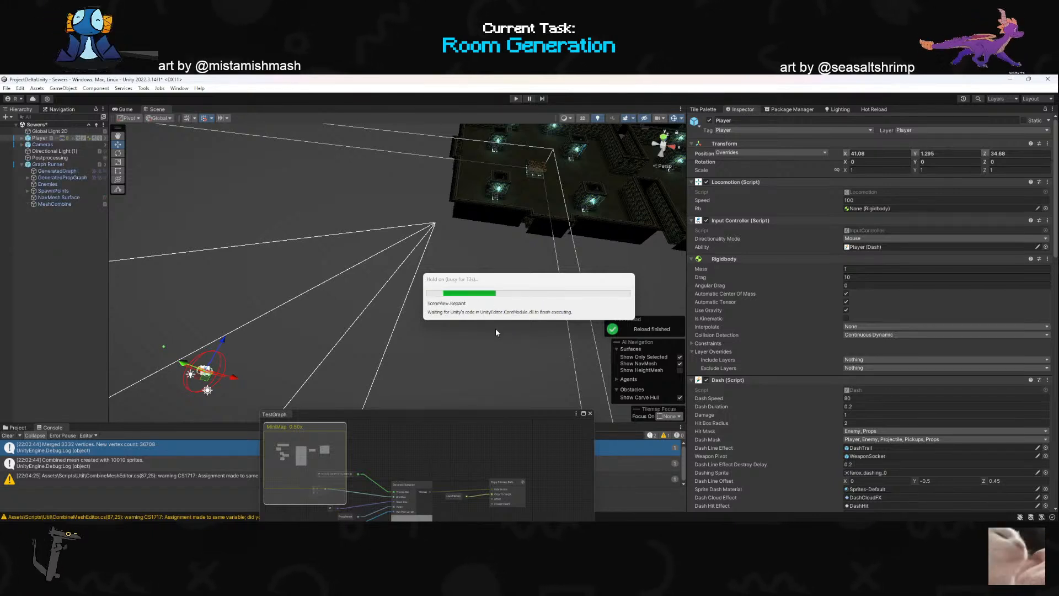
drag(492, 411, 467, 229)
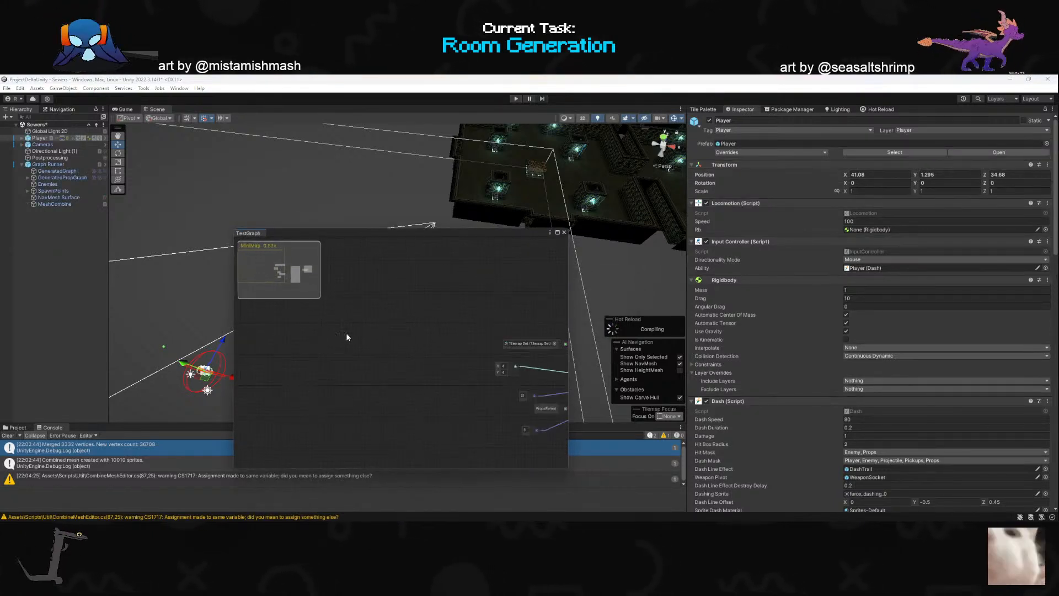
scroll(478, 367, up, 5)
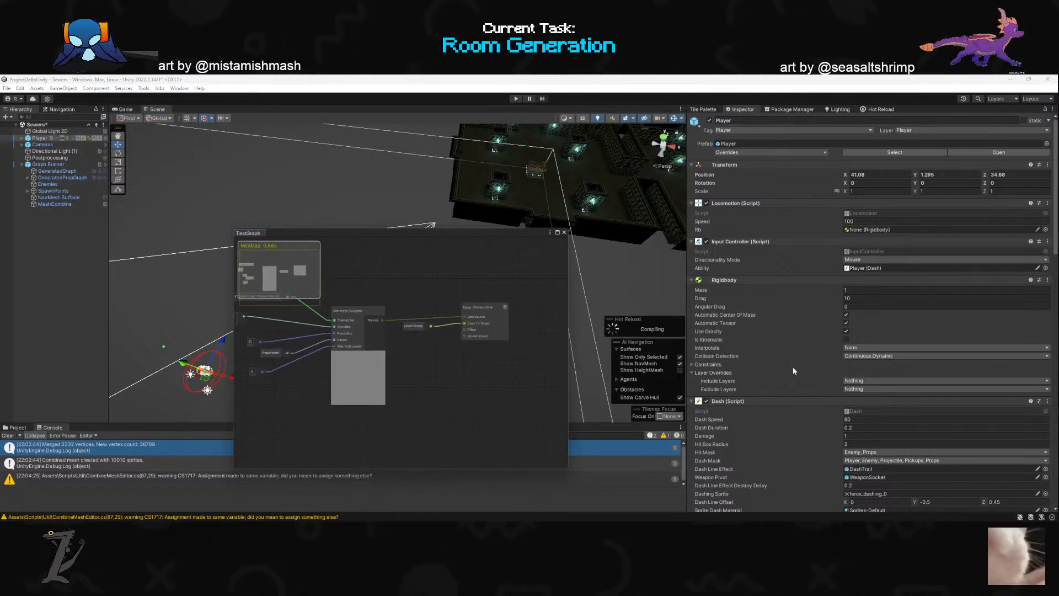
scroll(794, 367, down, 2)
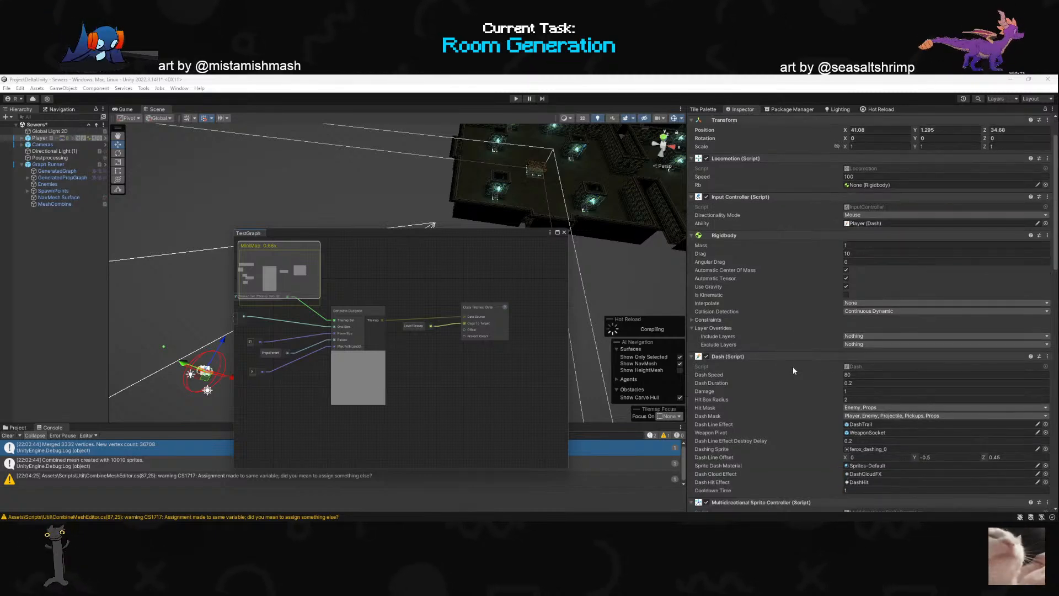
scroll(793, 367, up, 2)
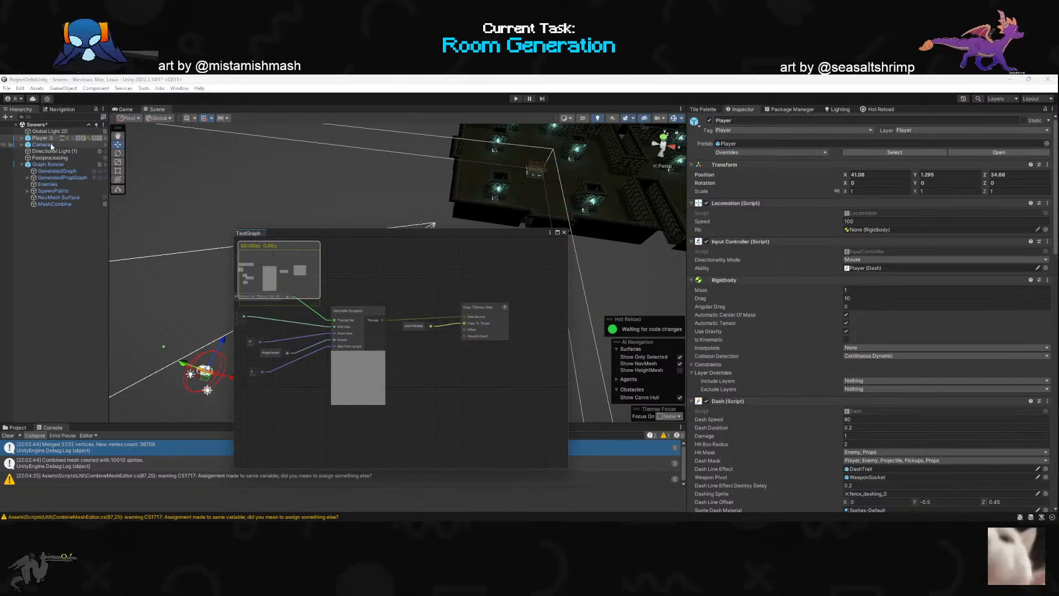
- Disable multi-threading and asynchronous running on the Graph Runner's Map Graph Runner component
drag(375, 235, 369, 396)
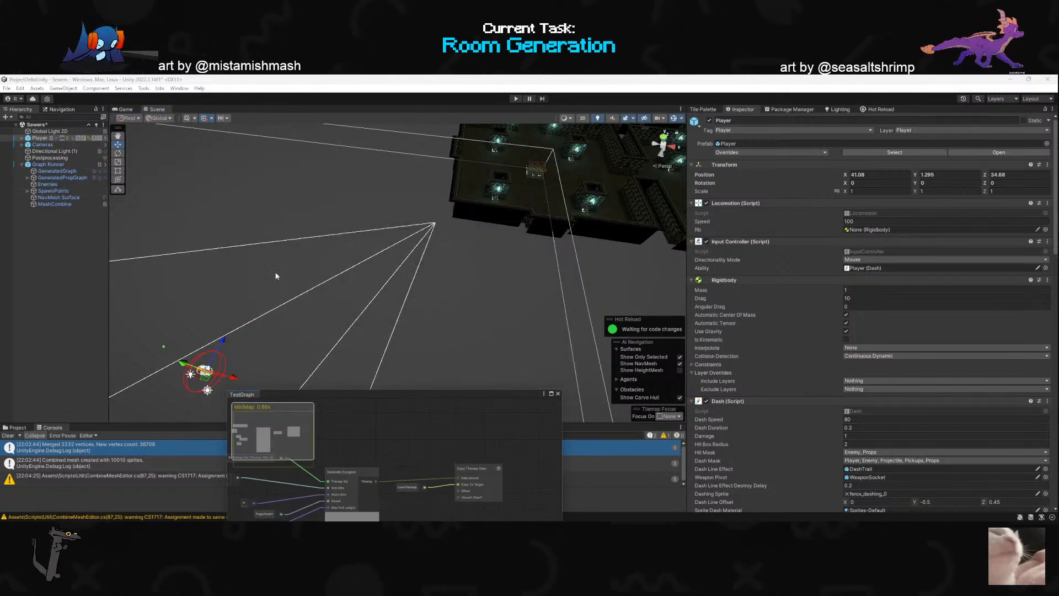
click(49, 164)
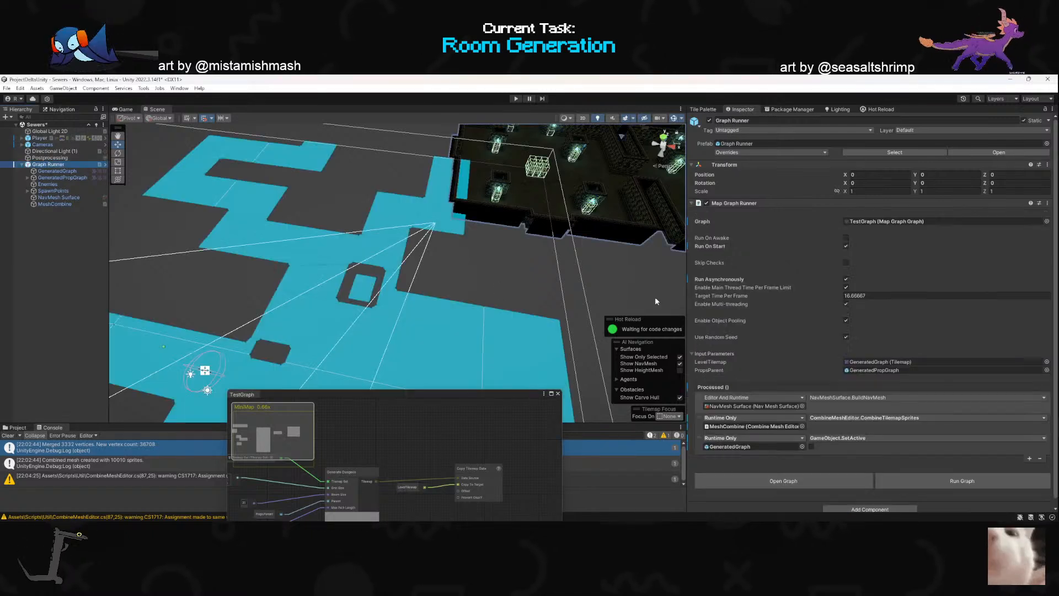
click(845, 279)
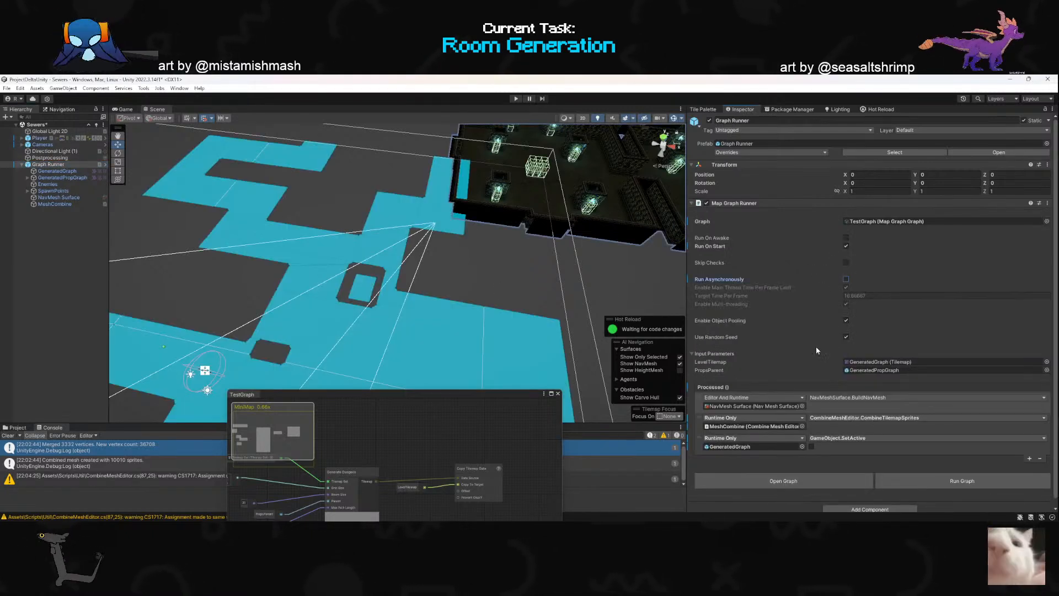
click(846, 279)
click(847, 303)
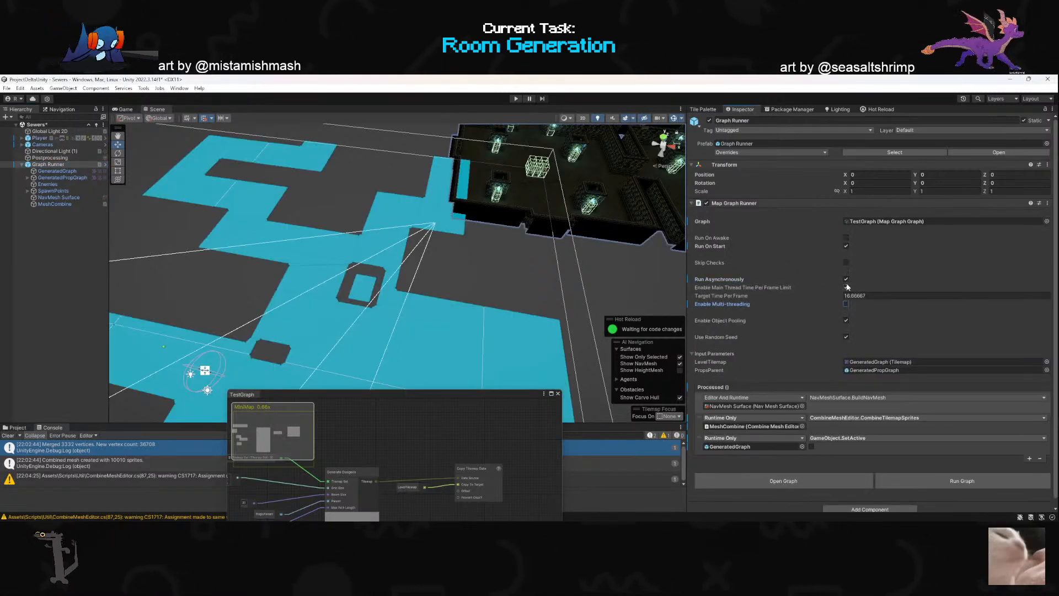
click(847, 279)
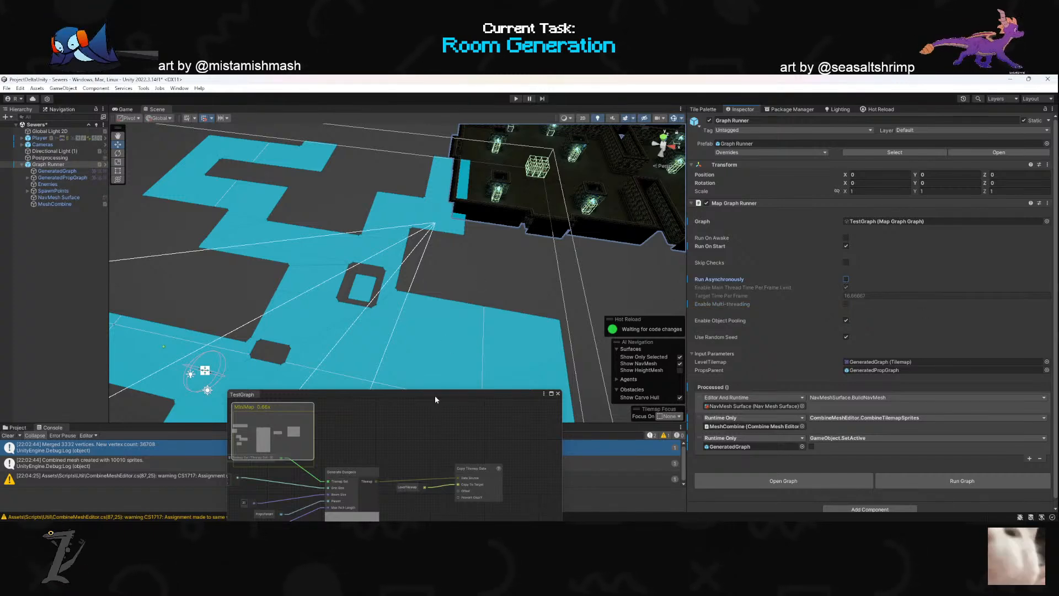
- Deselect the Graph Runner and examine the whole generated dungeon from farther away in the scene
drag(434, 395, 436, 432)
right_drag(376, 313, 433, 283)
key(s)
scroll(435, 285, up, 3)
click(569, 184)
right_drag(389, 341, 362, 331)
key(s)
key(s)
scroll(373, 332, up, 2)
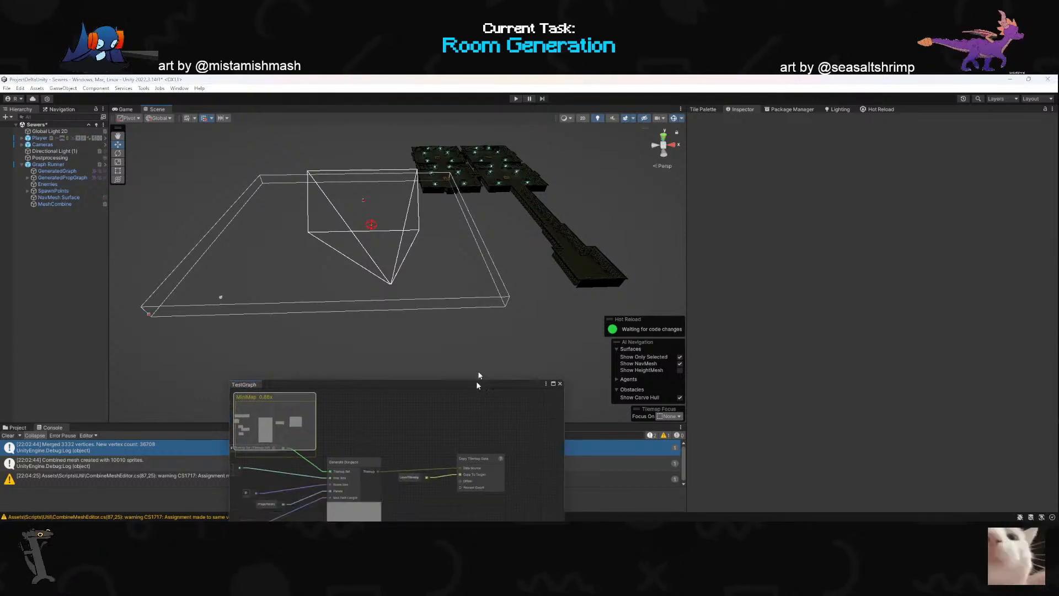
- Widen the TestGraph window over the scene and shift the Generate Dungeon node slightly within the graph
drag(477, 432, 461, 241)
drag(548, 334, 736, 340)
scroll(501, 349, down, 5)
scroll(381, 352, up, 5)
scroll(489, 343, up, 2)
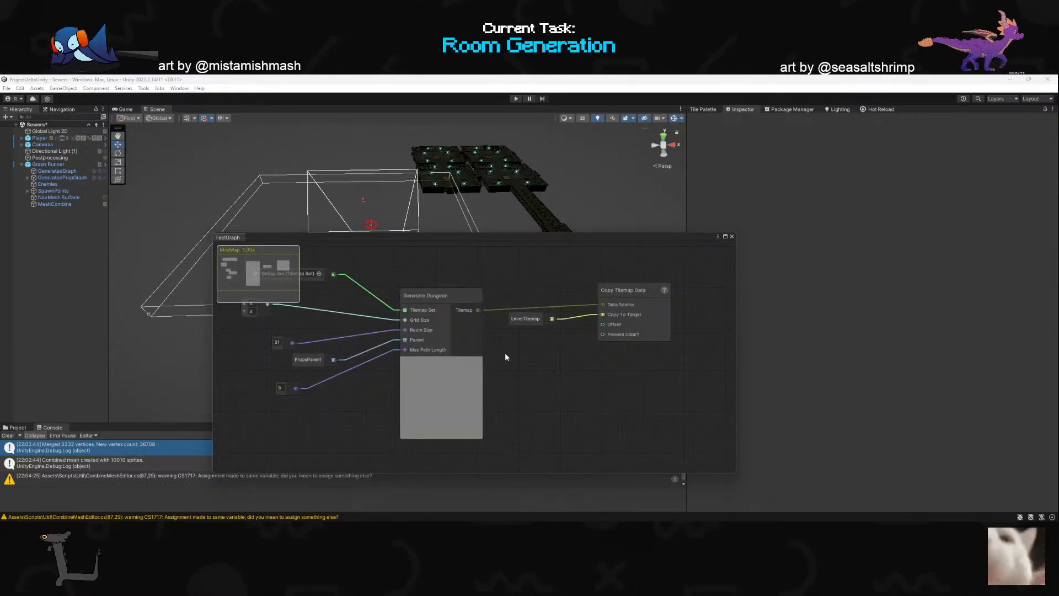
mouse_move(454, 353)
mouse_down()
mouse_move(436, 347)
mouse_move(455, 351)
mouse_move(444, 358)
mouse_up()
- Switch to Rider and close every open script except GenerateDungeon.cs
key(alt+Tab)
scroll(513, 353, down, 3)
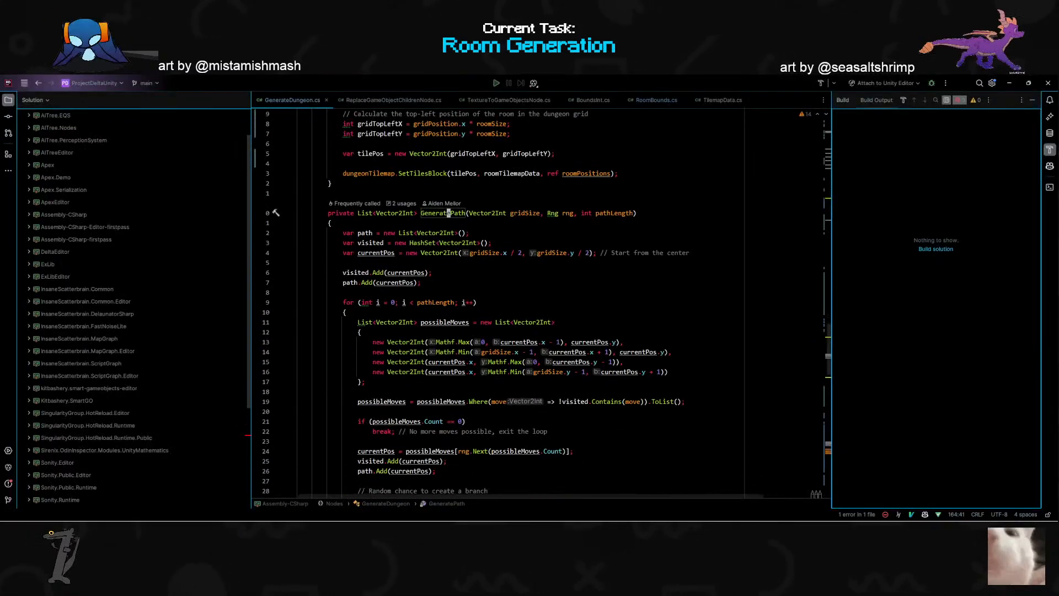
scroll(513, 353, up, 7)
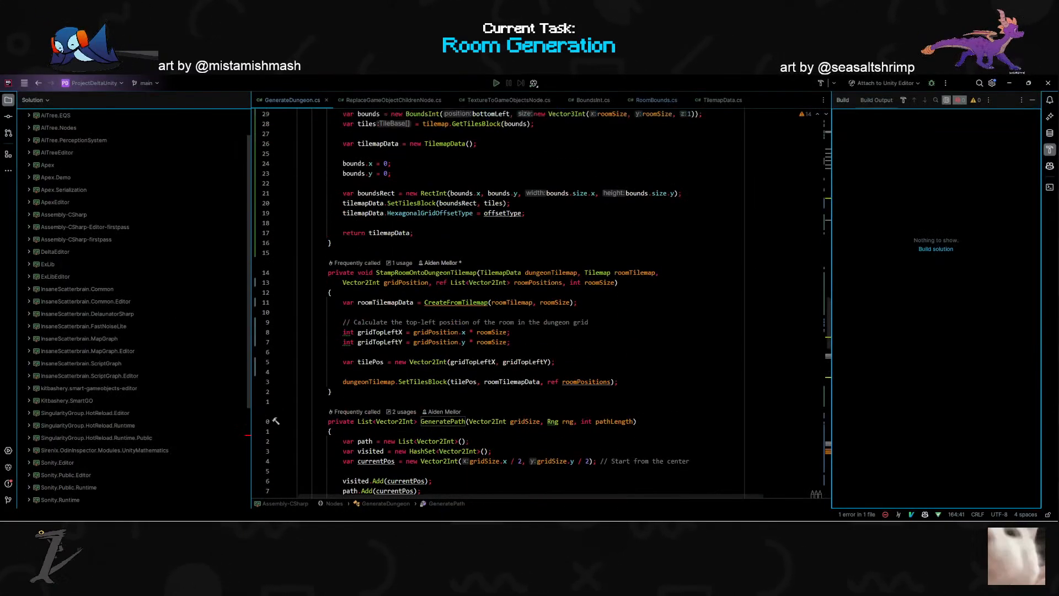
click(447, 100)
click(438, 99)
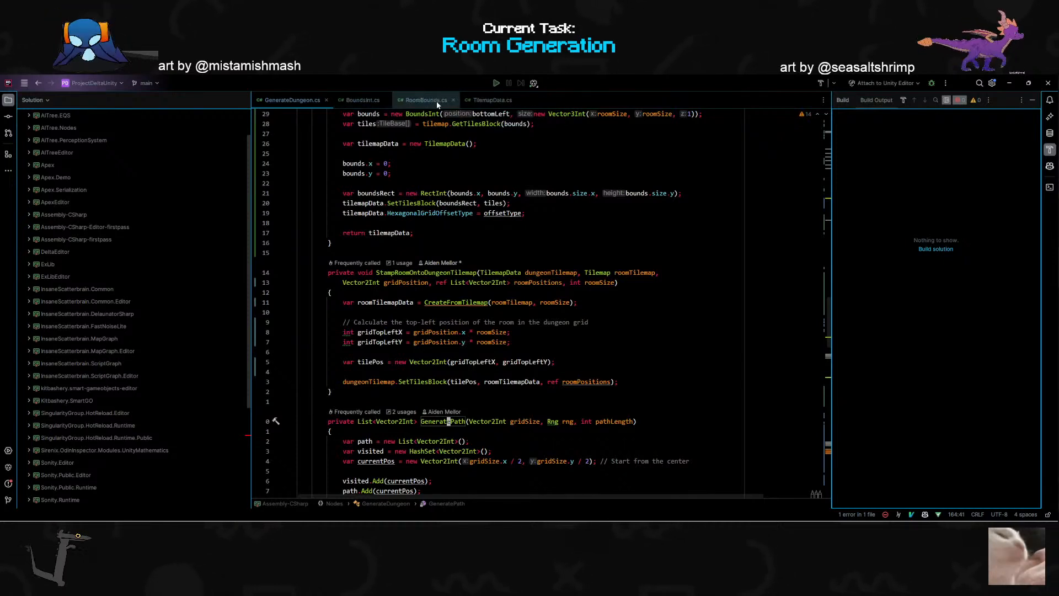
click(385, 100)
click(392, 100)
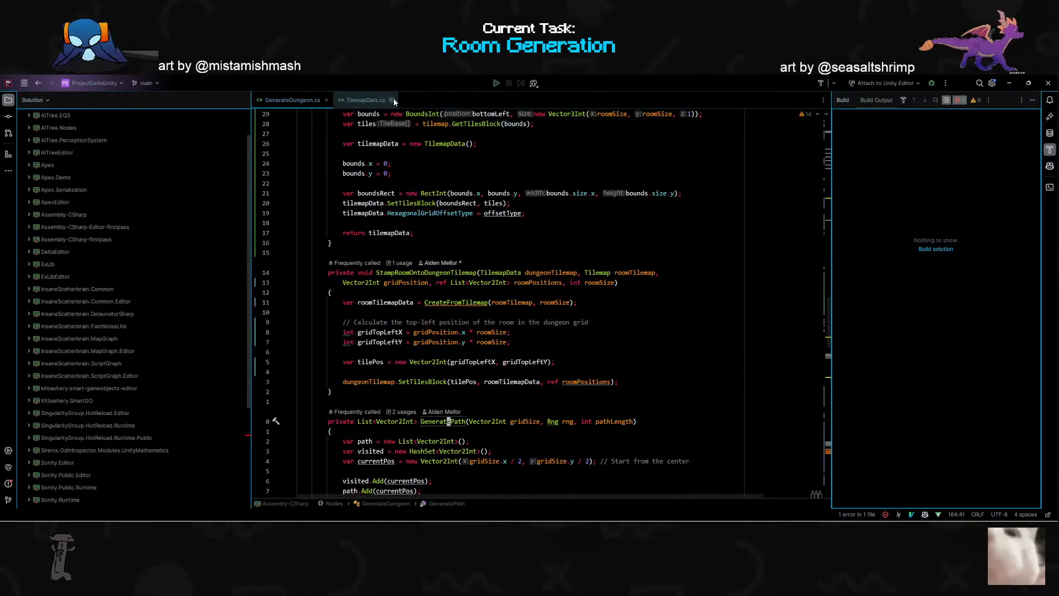
click(389, 100)
- Search the code for "stamp" and open the RandomlyStampTilemapsNode class to examine its input and output ports
click(329, 242)
key(ctrl+t)
text(stamp)
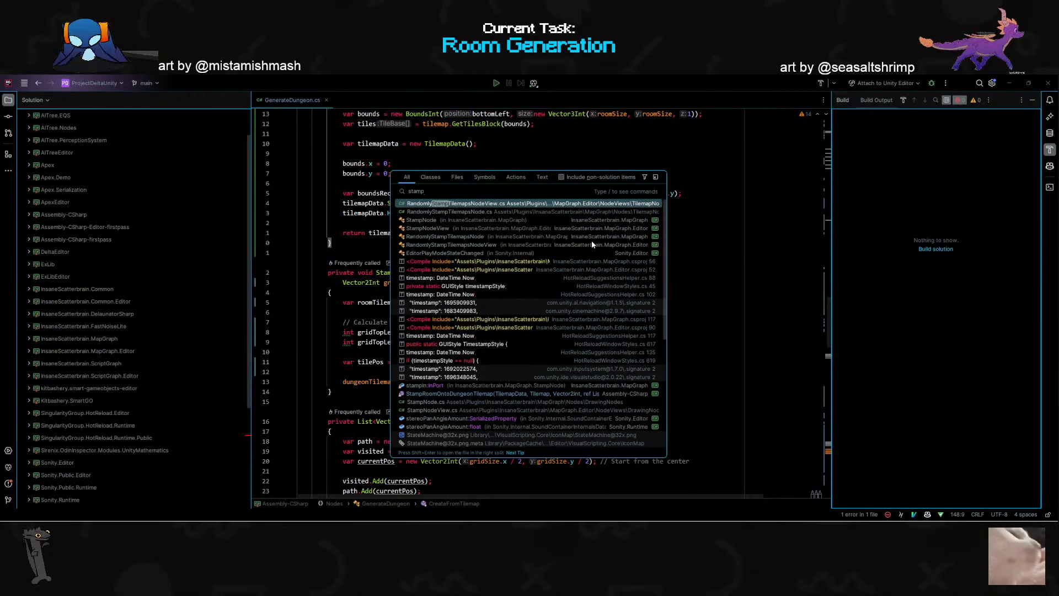
click(592, 243)
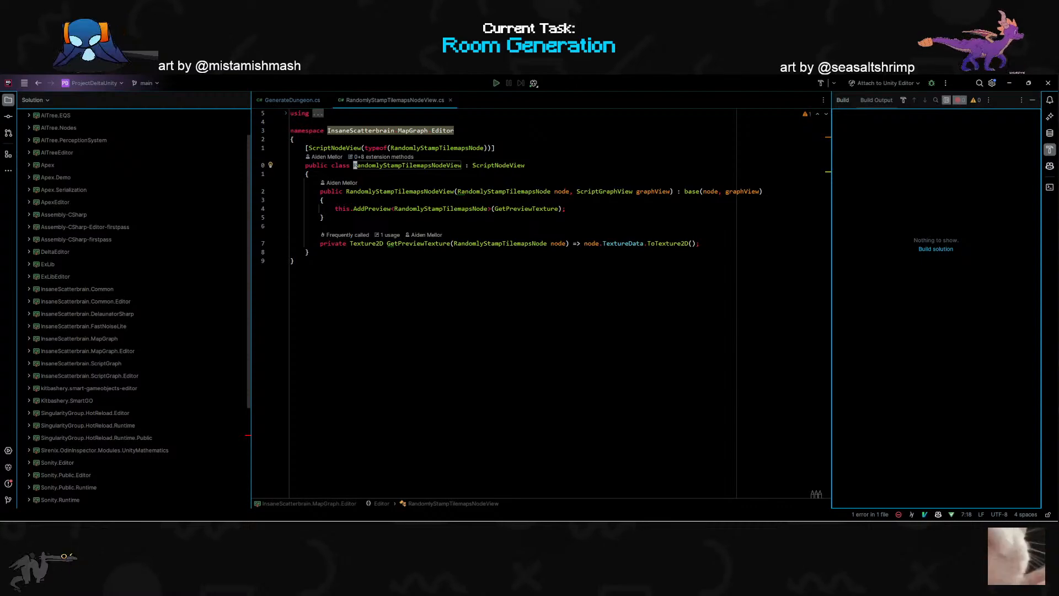
click(436, 148)
key(F12)
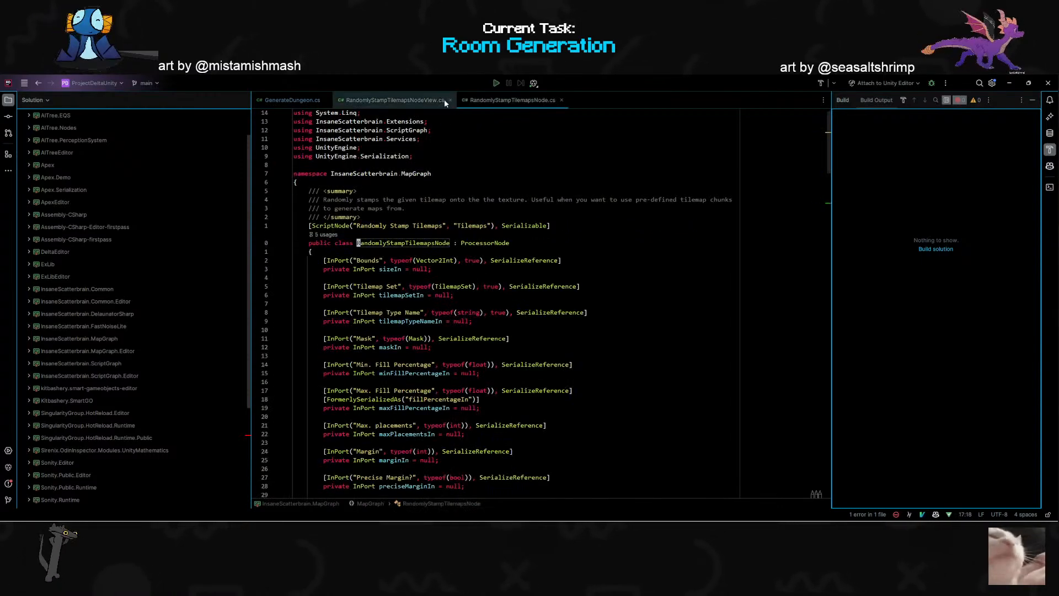
scroll(497, 276, down, 4)
scroll(496, 304, down, 4)
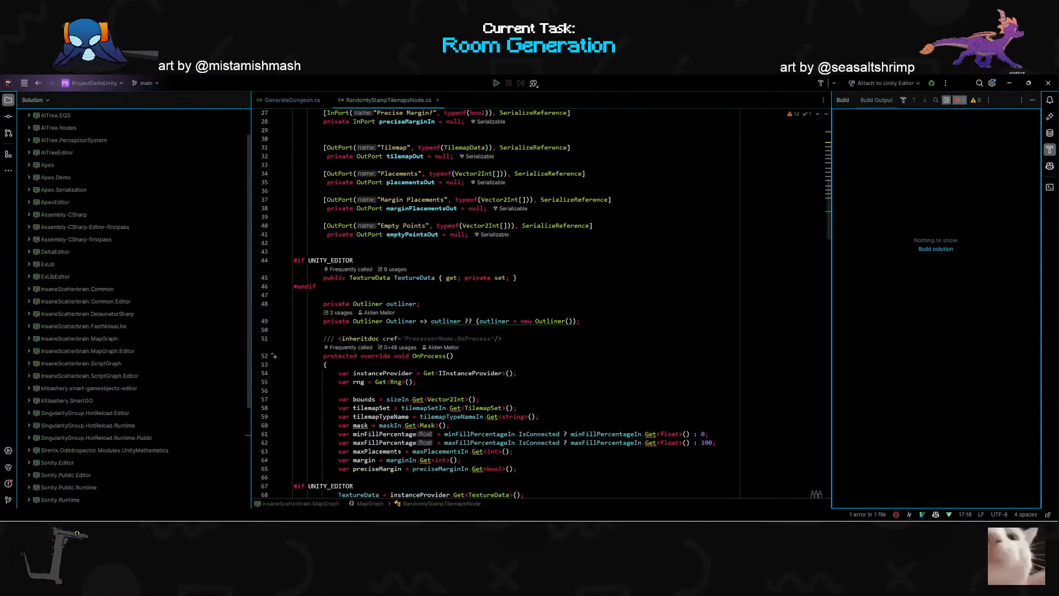
scroll(496, 304, up, 2)
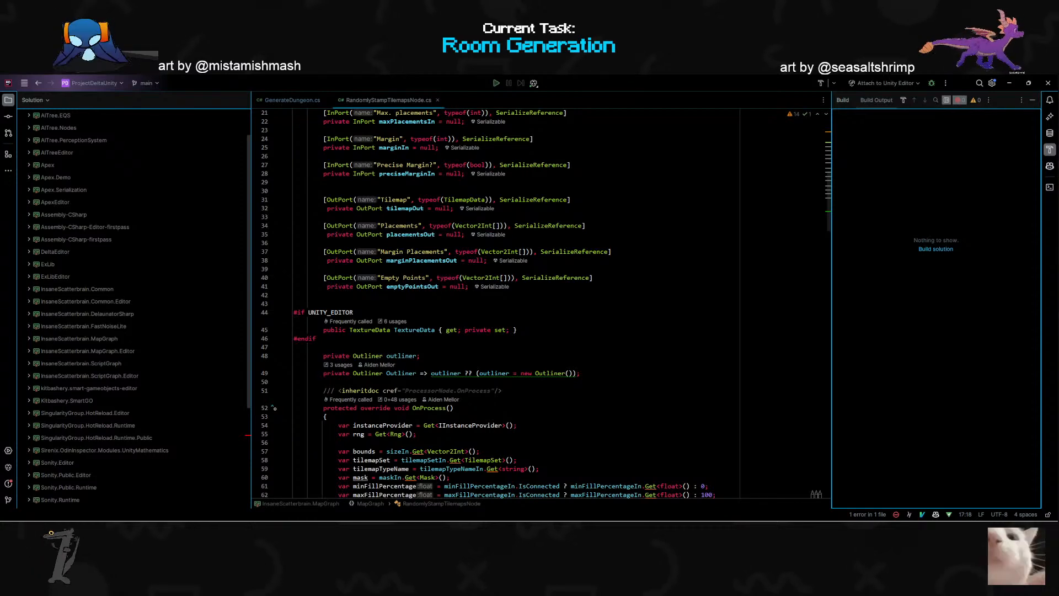
- Switch back to Unity and add a Randomly Stamp Tilemaps node to TestGraph below the existing nodes
key(alt+Tab)
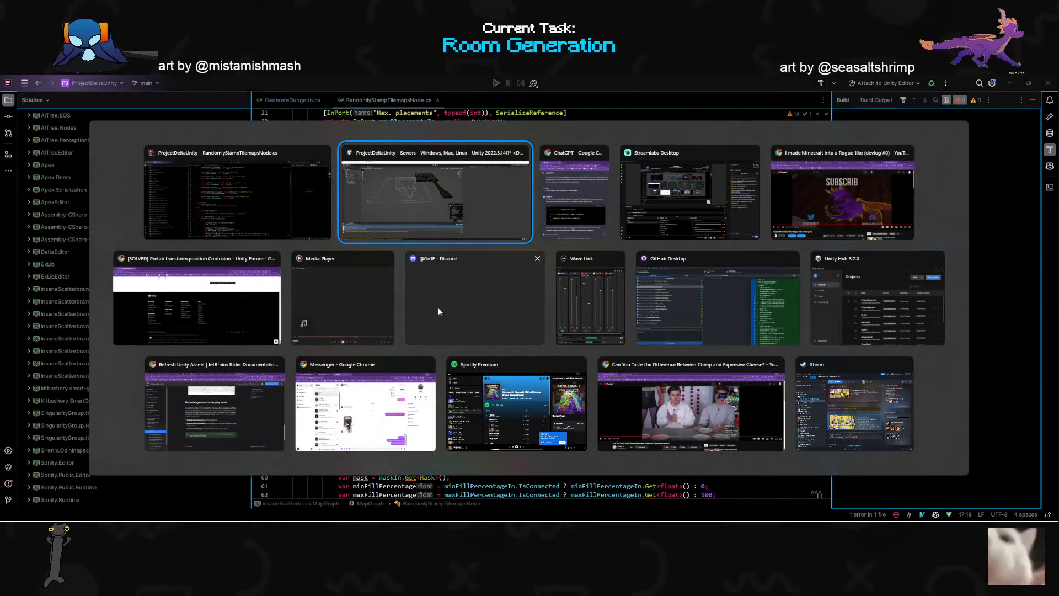
key(space)
text(place)
key(BackSpace)
key(BackSpace)
key(BackSpace)
key(BackSpace)
key(BackSpace)
text(stamp)
key(Down)
key(Return)
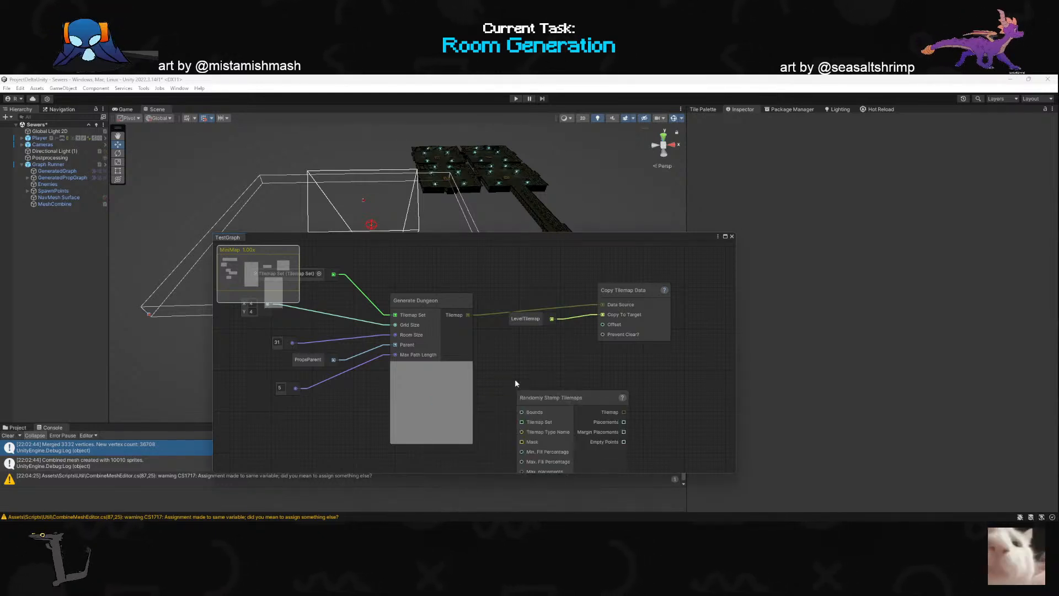
middle_drag(508, 373, 356, 332)
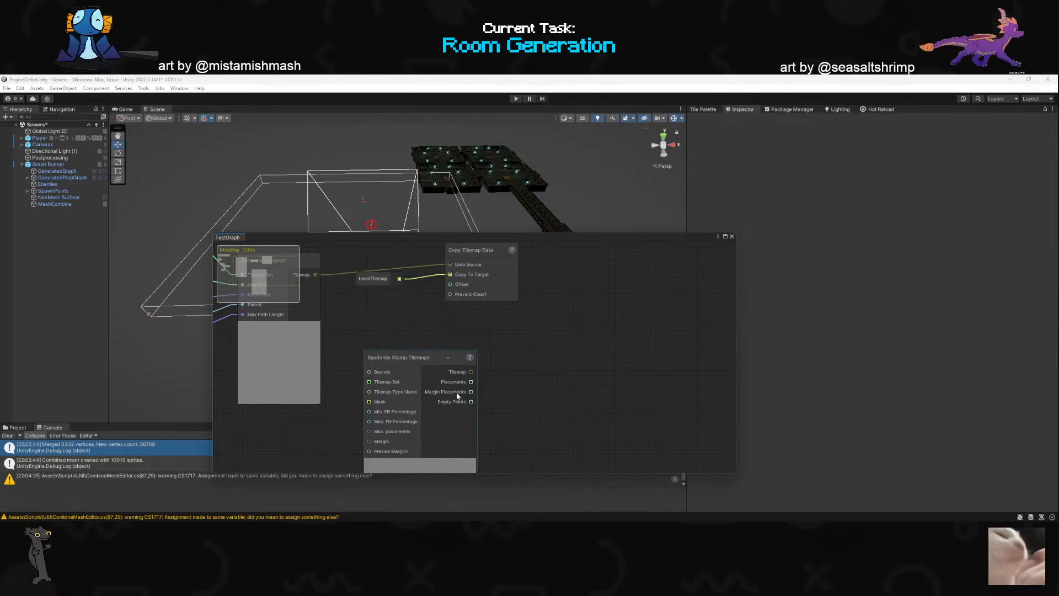
drag(471, 381, 448, 371)
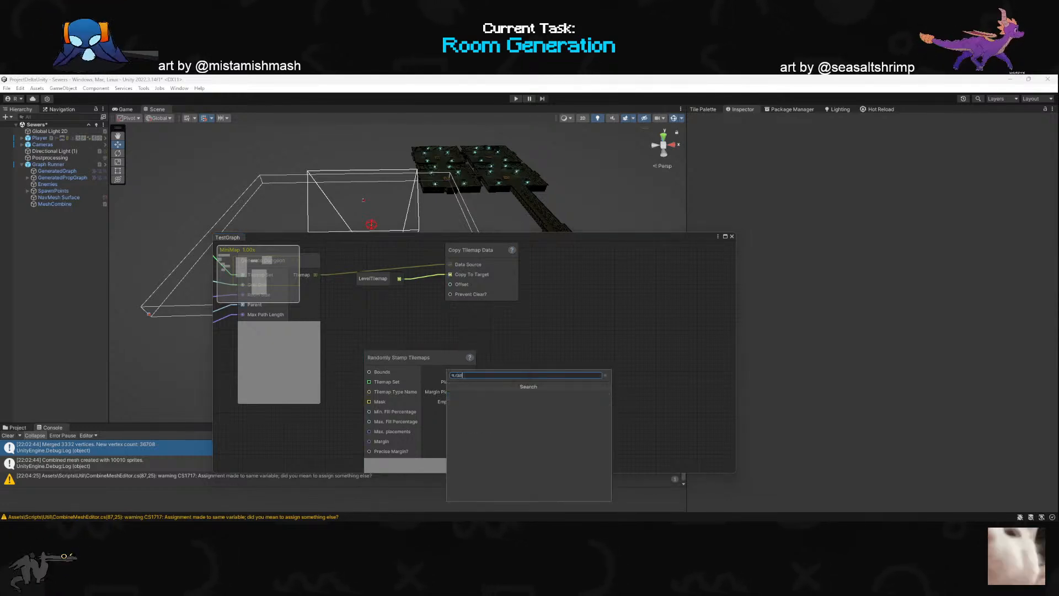
click(473, 398)
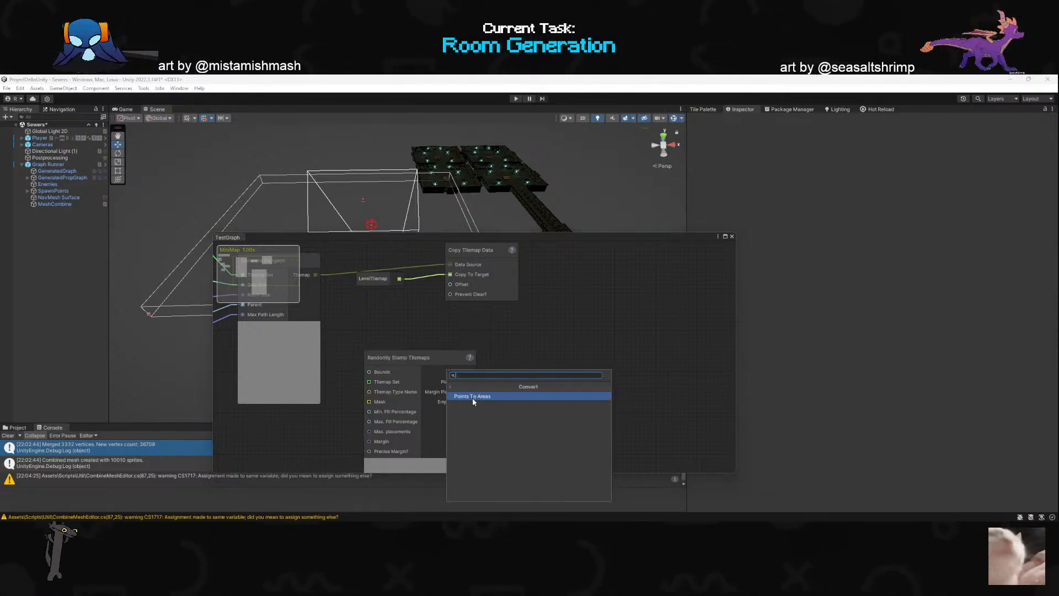
click(451, 386)
click(466, 404)
click(483, 403)
mouse_move(482, 403)
middle_down()
mouse_move(455, 344)
mouse_move(408, 315)
middle_up()
click(502, 359)
key(Delete)
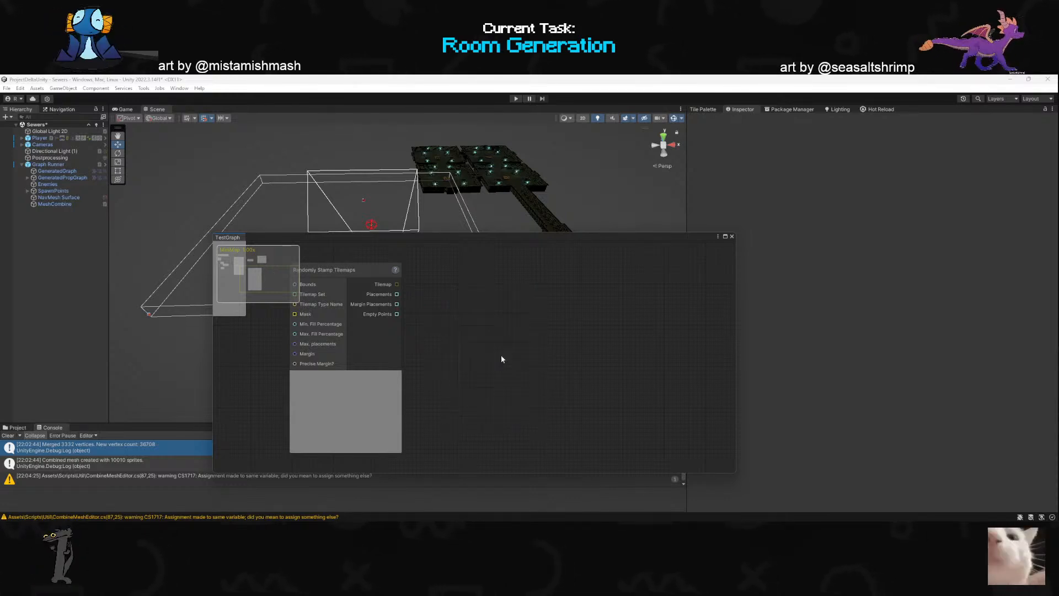
mouse_move(398, 284)
mouse_down()
mouse_move(461, 334)
mouse_move(459, 316)
mouse_up()
click(445, 275)
click(456, 290)
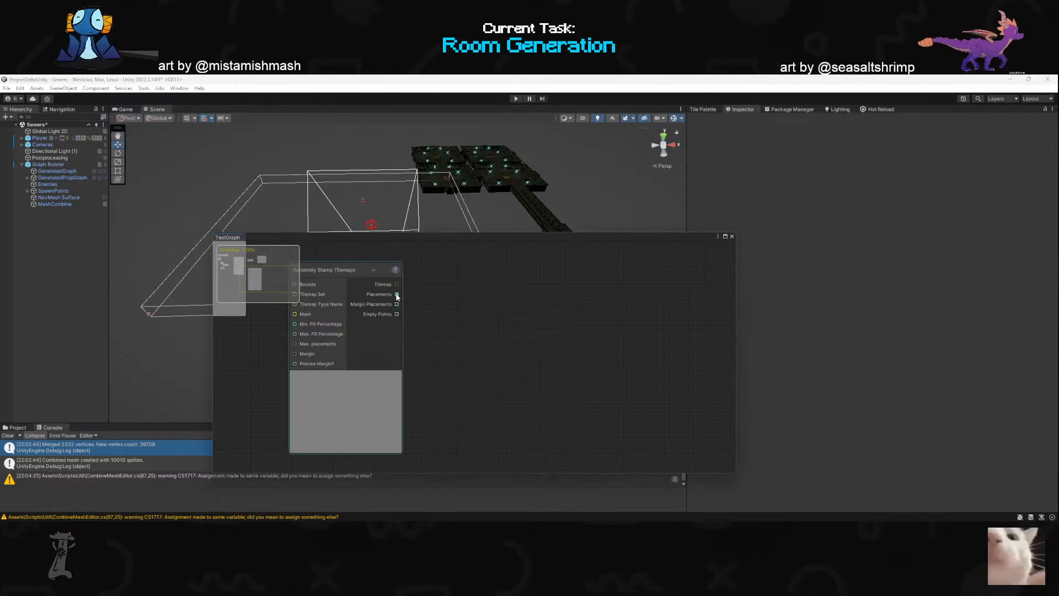
- Add a Corner Points node fed by the Randomly Stamp Tilemaps node's Placements output and position it beside that node
drag(397, 304, 428, 350)
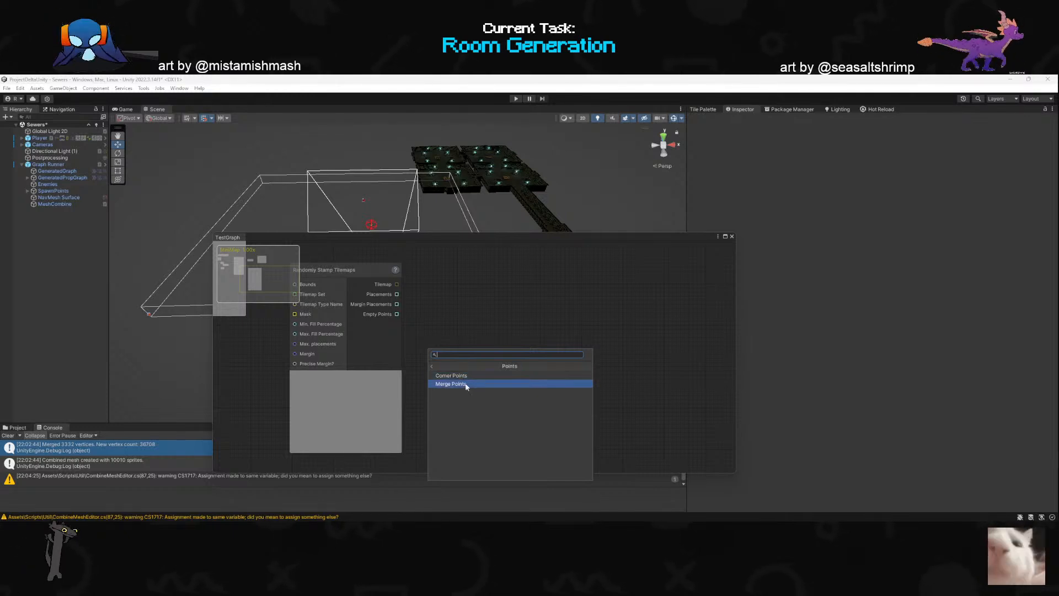
click(462, 375)
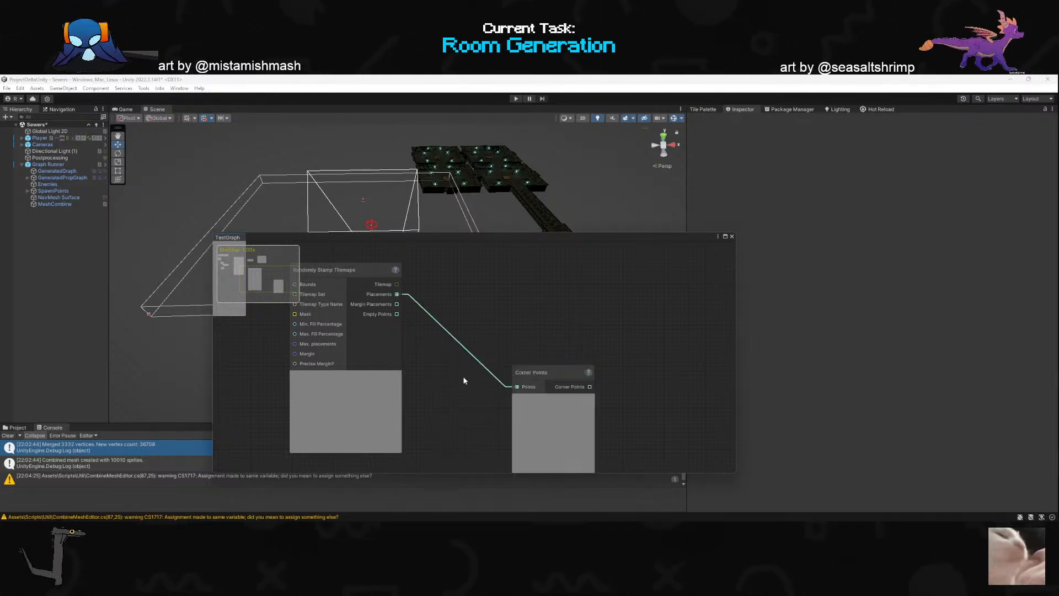
drag(552, 383, 525, 315)
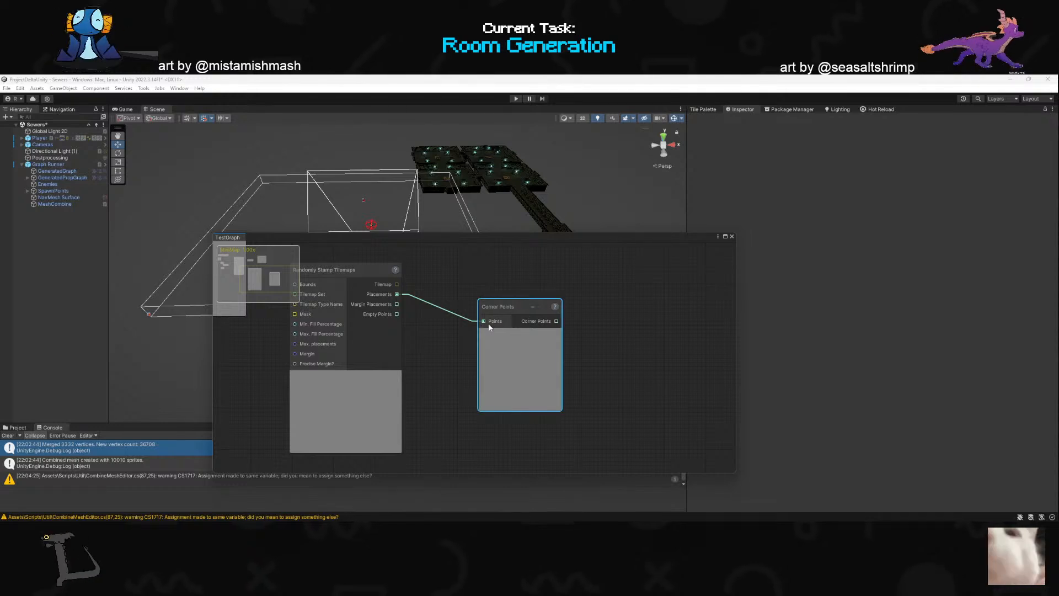
- Open the Corner Points node's online help in the browser and reload the Node Index page
click(532, 307)
click(554, 307)
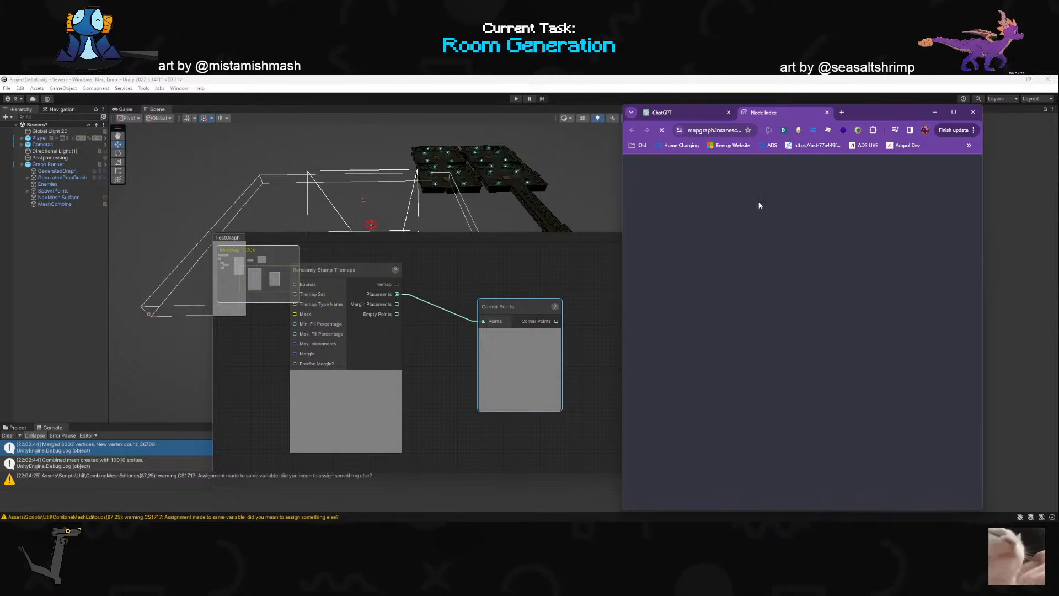
click(663, 130)
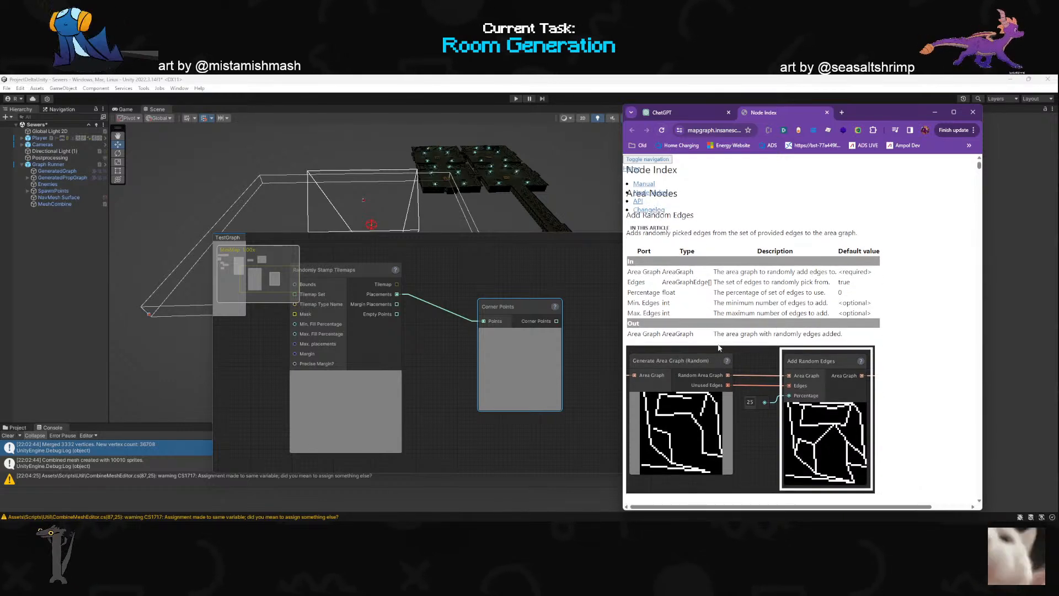
scroll(708, 362, down, 10)
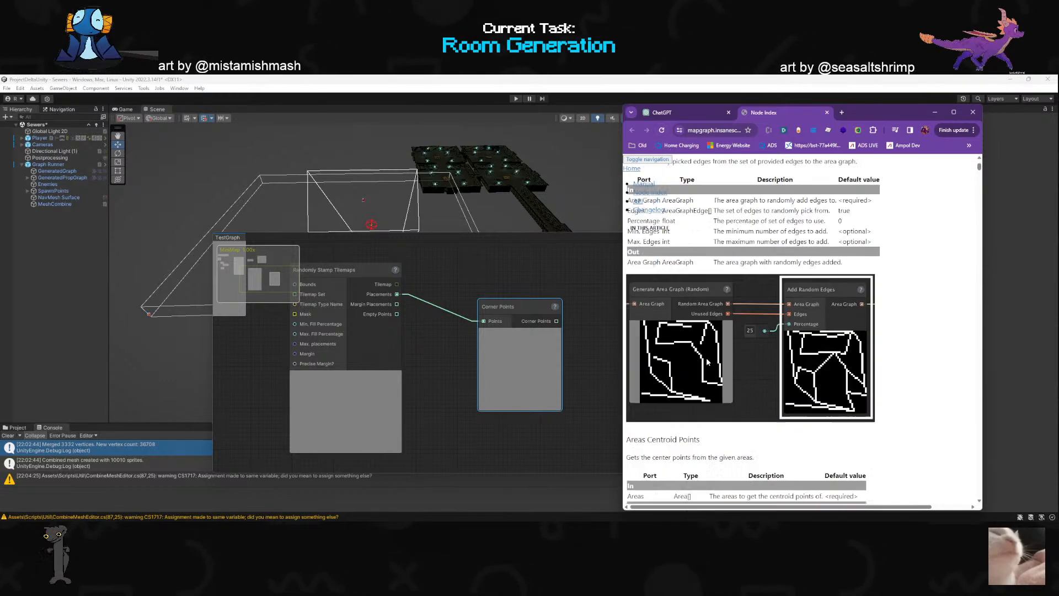
click(663, 131)
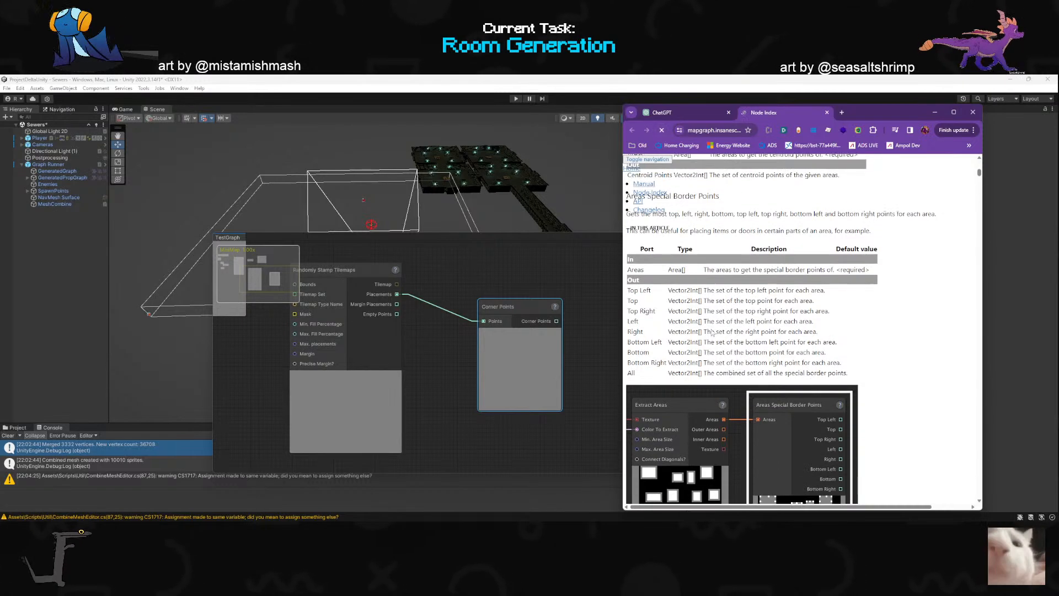
- Search the Node Index page for "corner po" and examine the Draw Outline entry's description and ports
key(ctrl+f)
text(corner po)
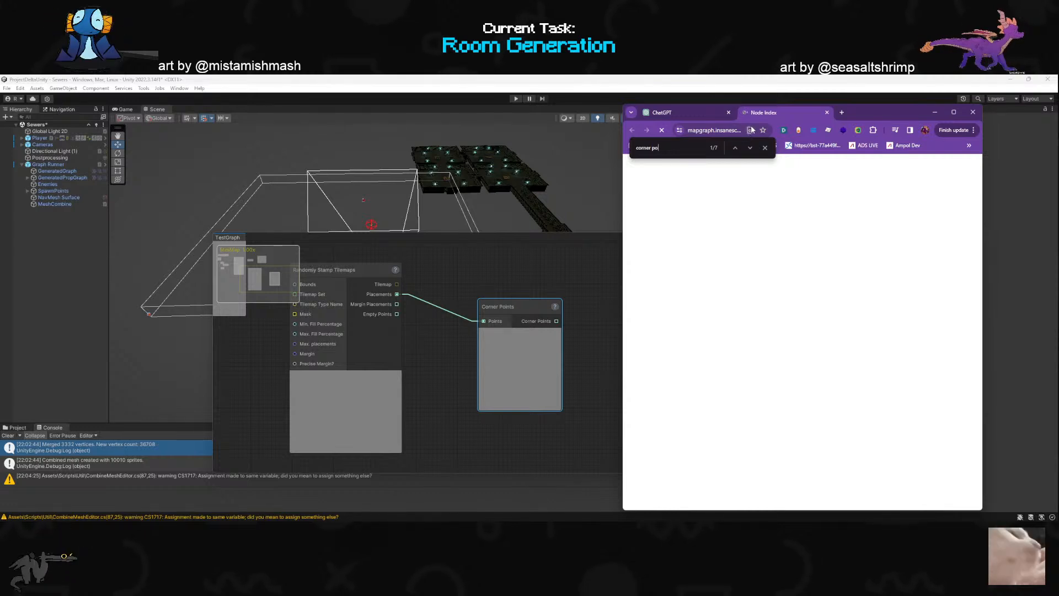
click(764, 147)
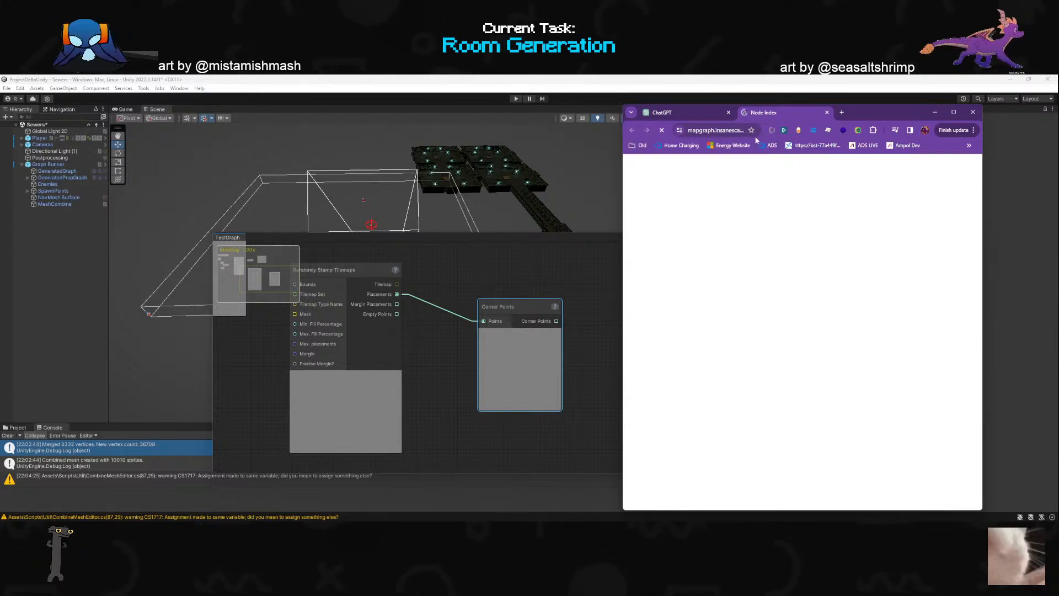
click(736, 131)
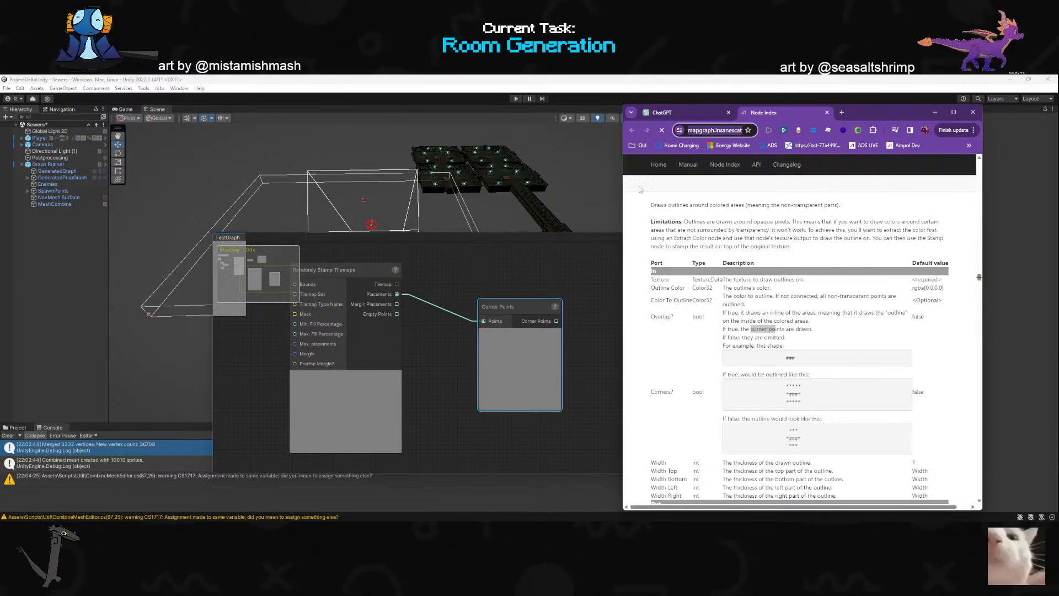
click(800, 327)
scroll(801, 337, down, 2)
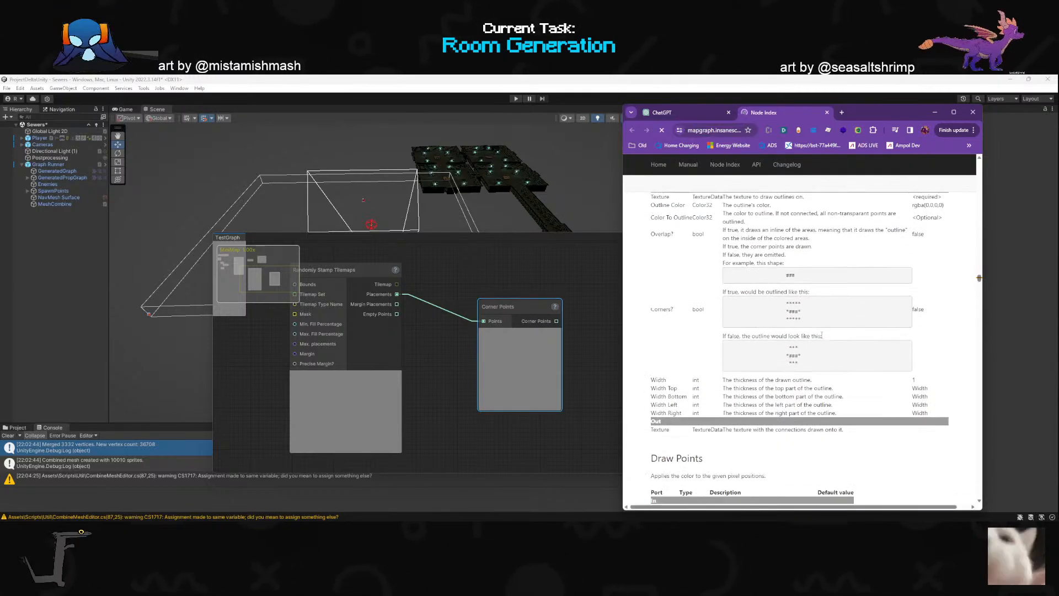
scroll(794, 339, up, 1)
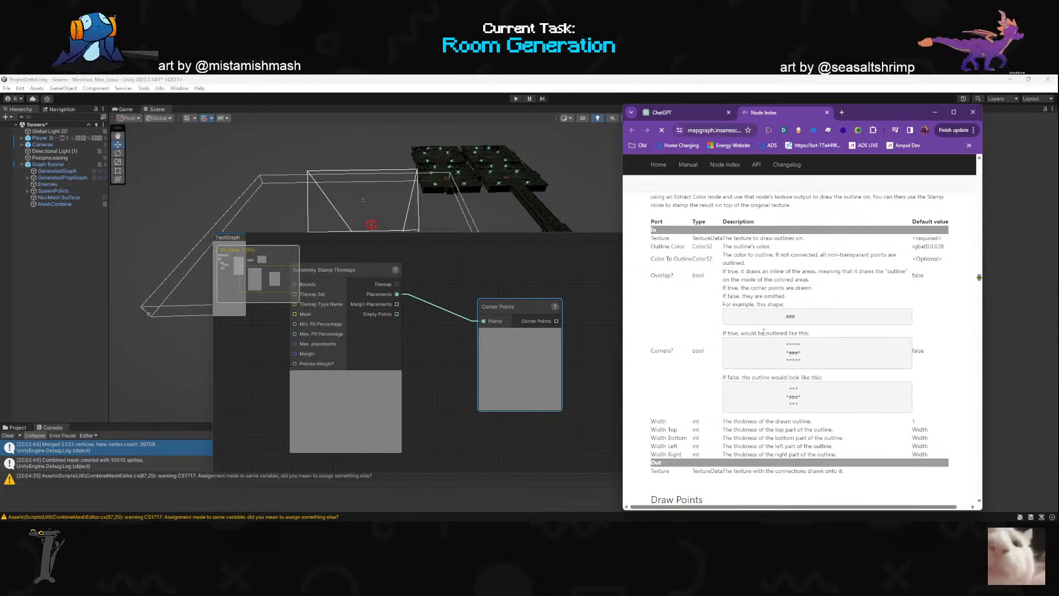
scroll(764, 331, up, 4)
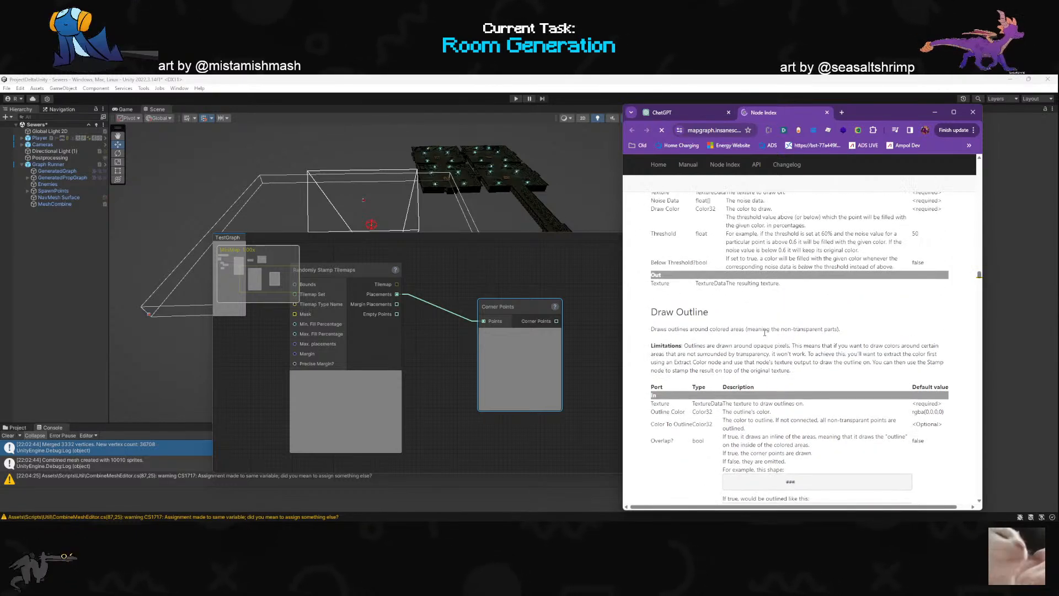
scroll(764, 331, down, 4)
scroll(764, 333, up, 15)
- Search the Node Index page for "corner points" and go to the Corner Points entry under Point Nodes
key(ctrl+f)
text(ints)
click(750, 147)
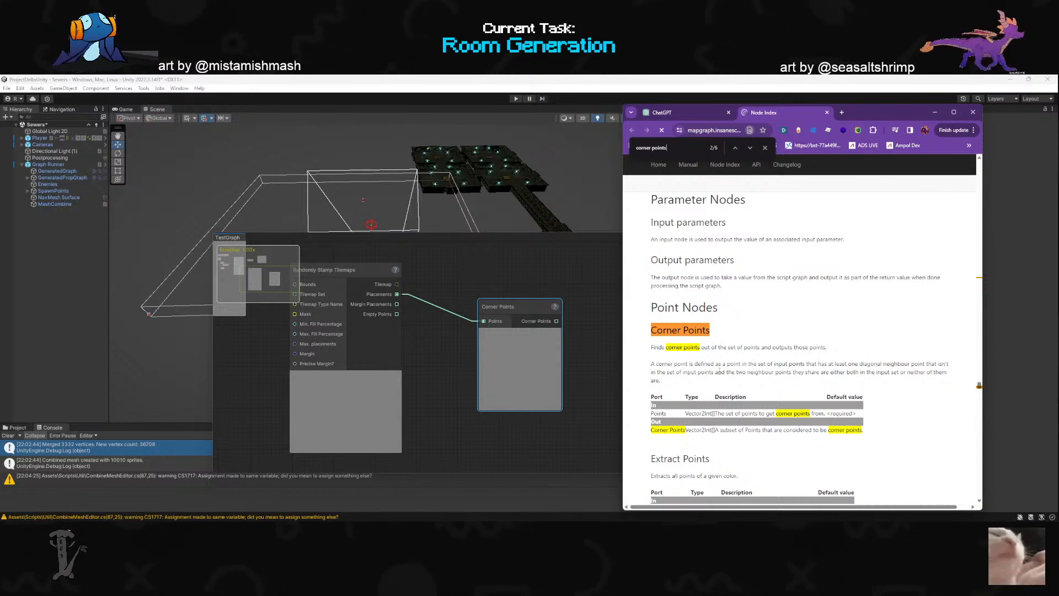
- Examine the Corner Points entry's definition, ports and example graph along with the neighbouring Extract Points entries, and close the page search
scroll(706, 374, down, 1)
scroll(705, 374, down, 1)
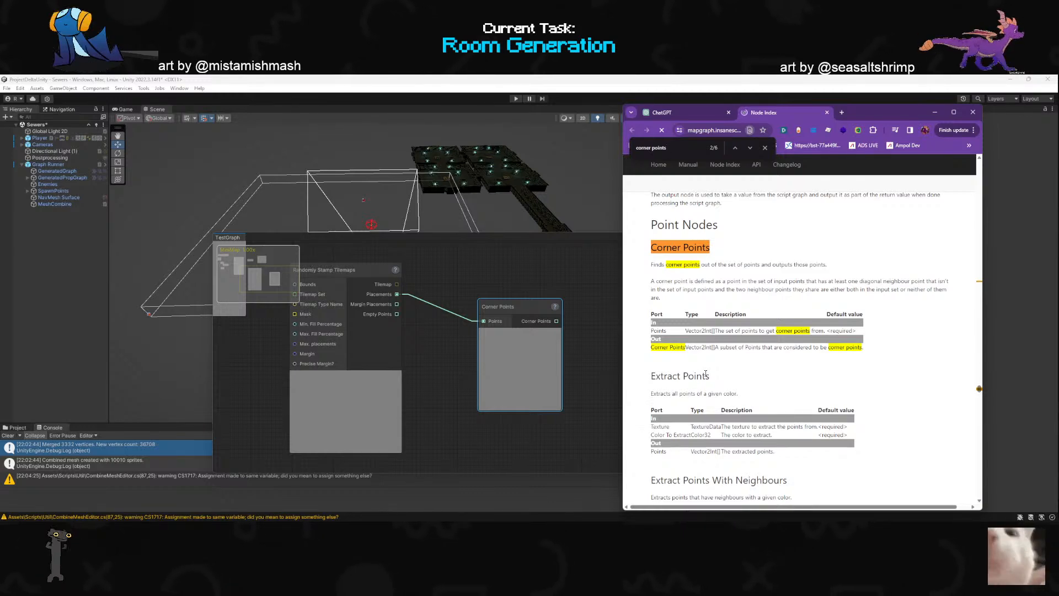
scroll(706, 373, down, 2)
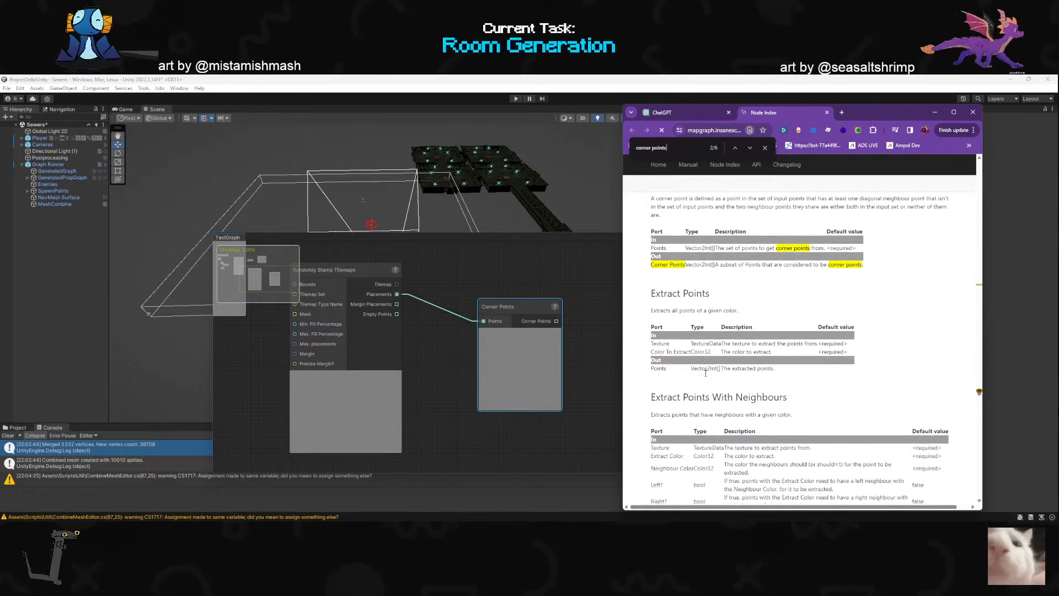
scroll(706, 374, up, 3)
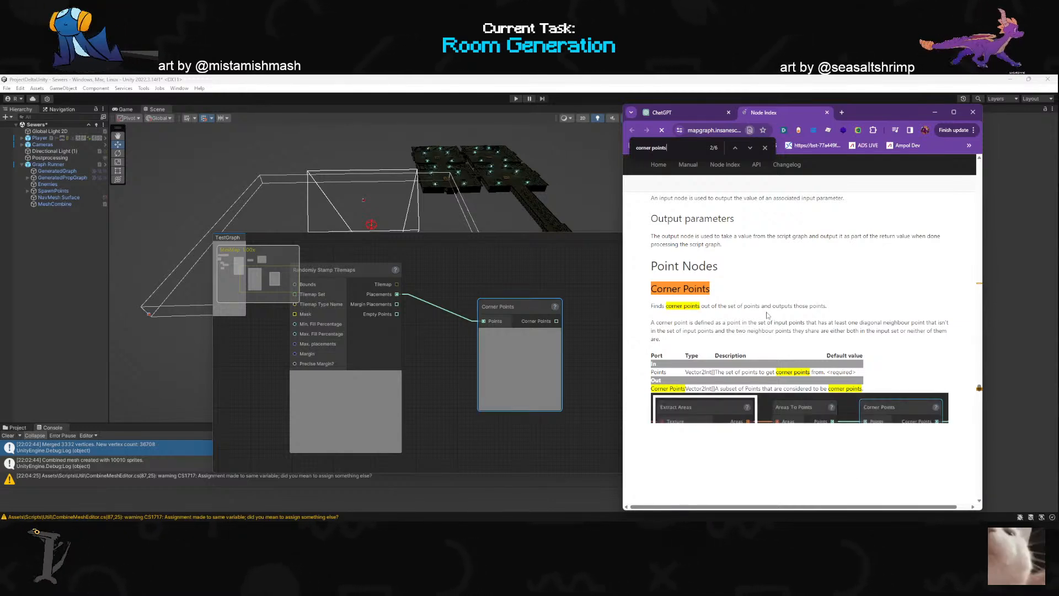
scroll(767, 315, down, 2)
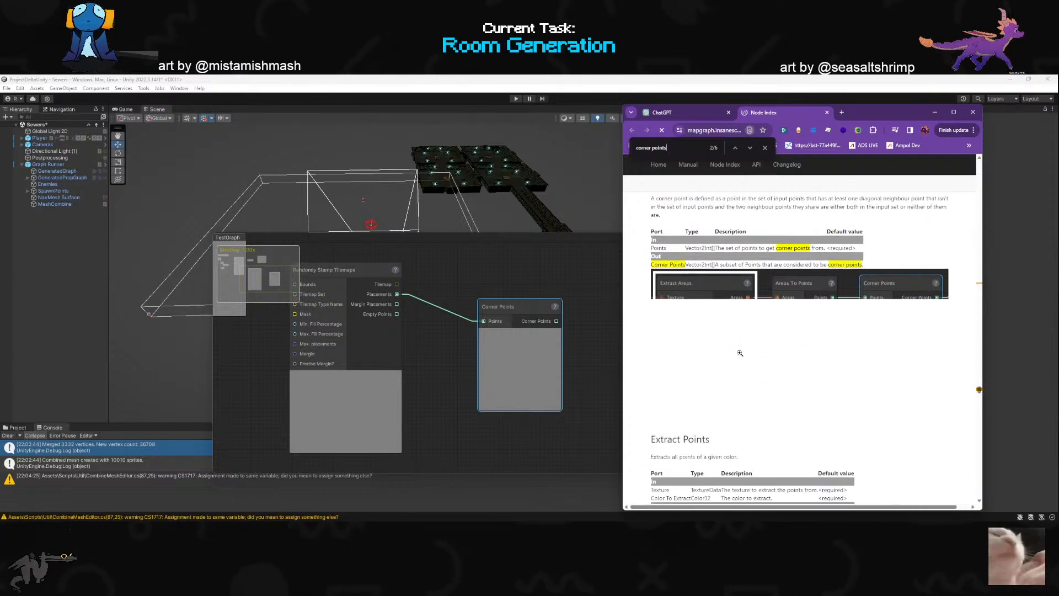
scroll(737, 352, up, 1)
scroll(735, 352, up, 1)
scroll(728, 365, down, 5)
scroll(715, 373, up, 3)
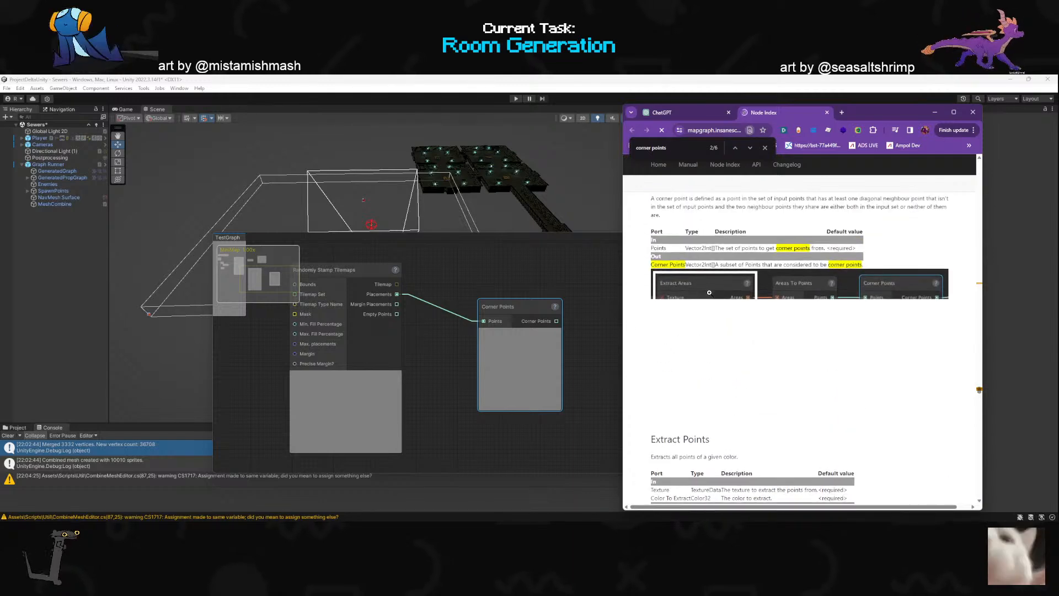
key(Escape)
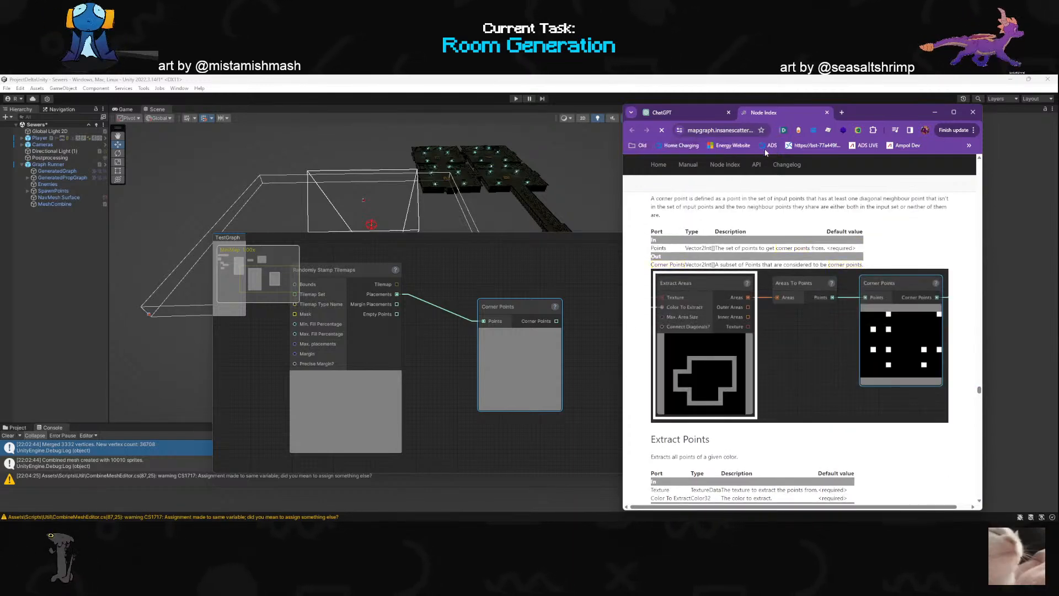
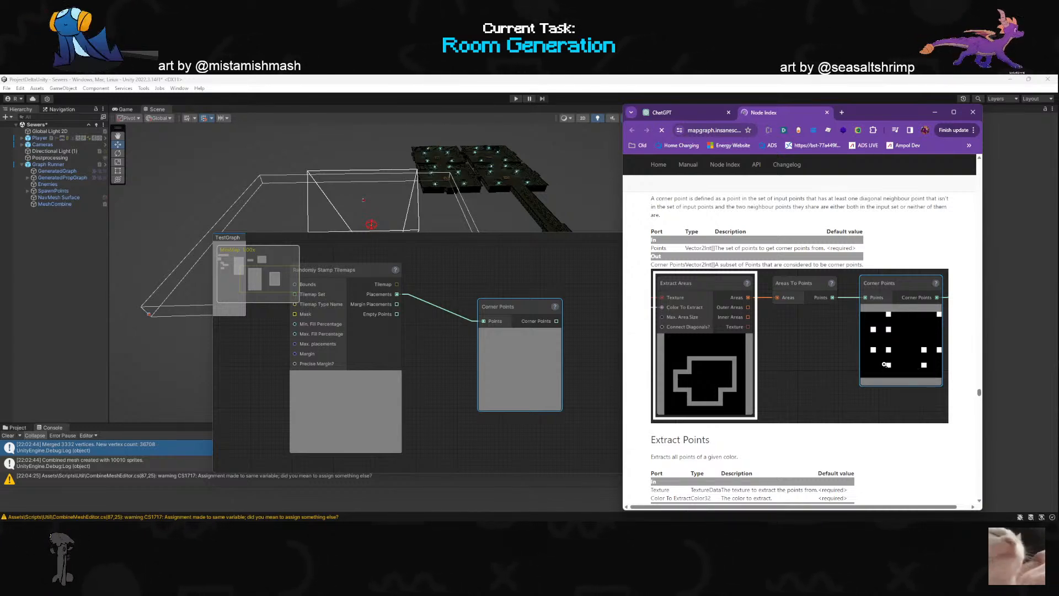
- Examine the Extract Points and Extract Points With Neighbours entries and the neighbouring sections of the Node Index page
scroll(752, 362, down, 4)
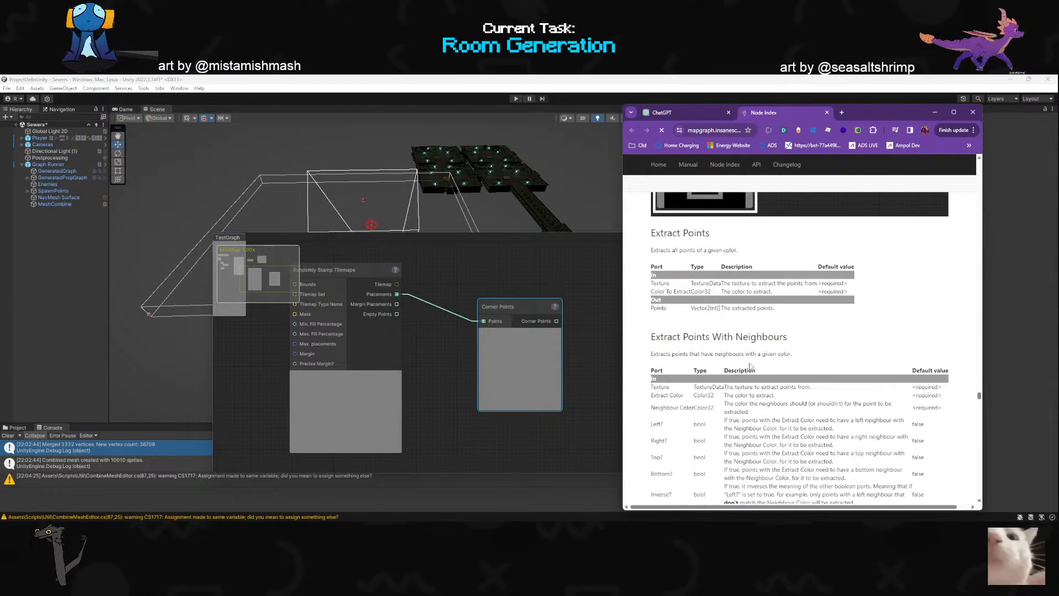
scroll(750, 366, down, 3)
scroll(749, 365, down, 2)
scroll(750, 363, up, 2)
scroll(756, 364, up, 15)
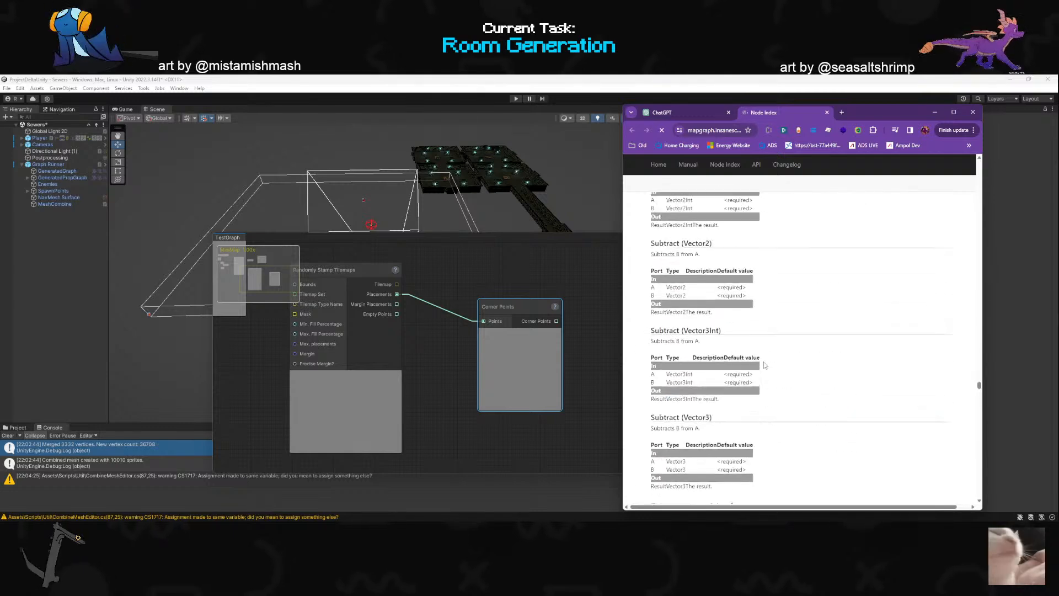
scroll(772, 365, down, 15)
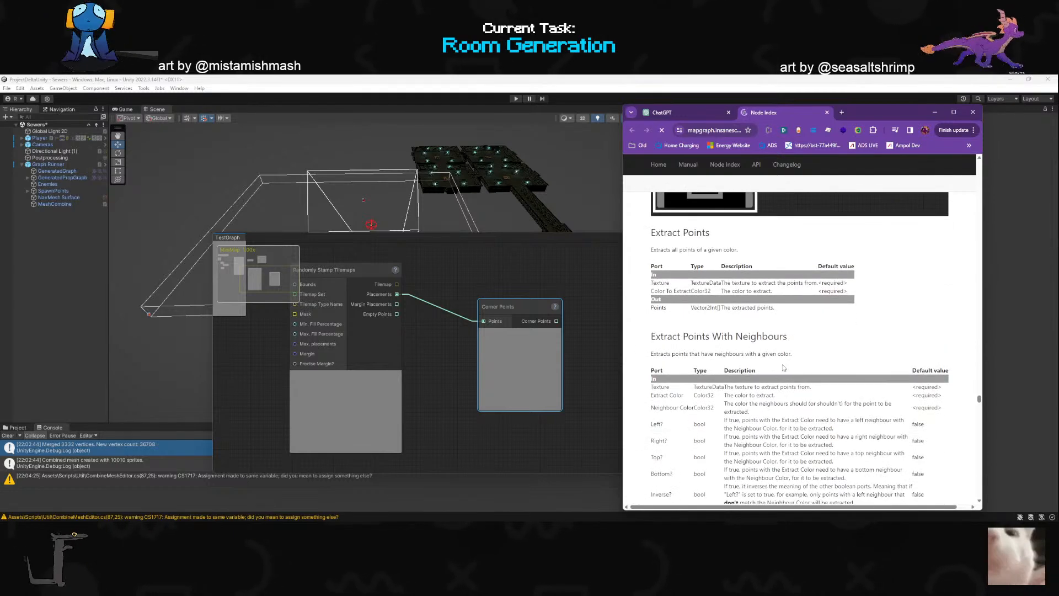
scroll(782, 368, up, 3)
- Try a Merge Points node on the Placements output of Randomly Stamp Tilemaps in TestGraph and delete it
drag(396, 294, 478, 277)
click(452, 299)
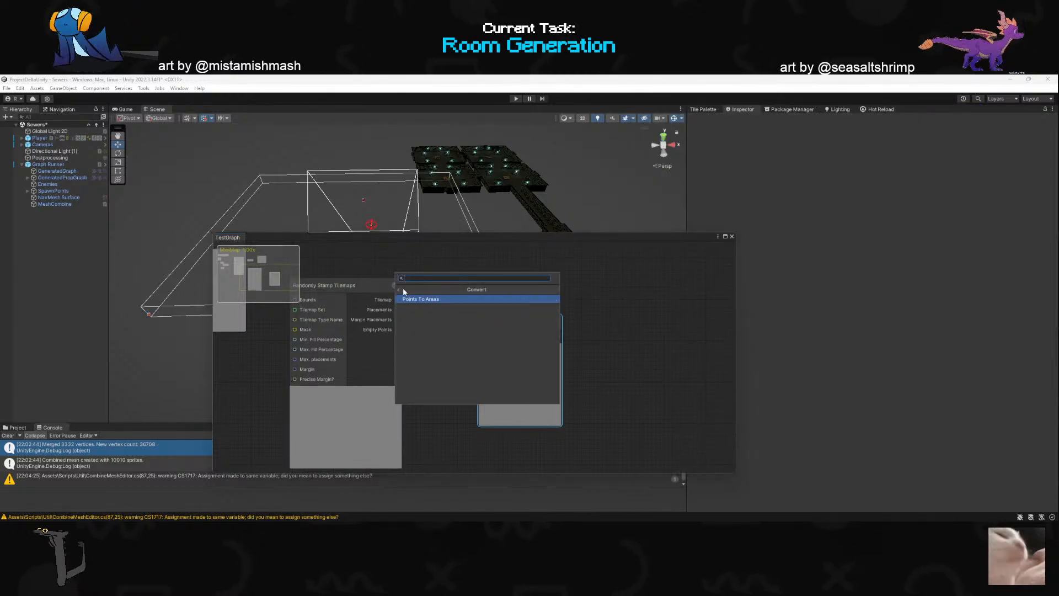
click(398, 291)
click(426, 308)
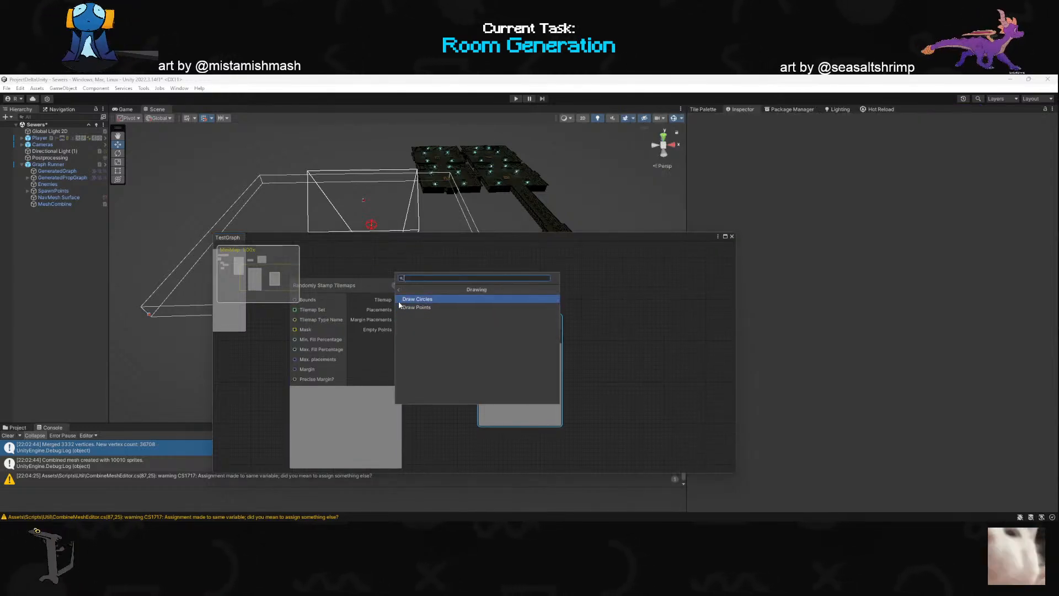
click(399, 292)
click(436, 315)
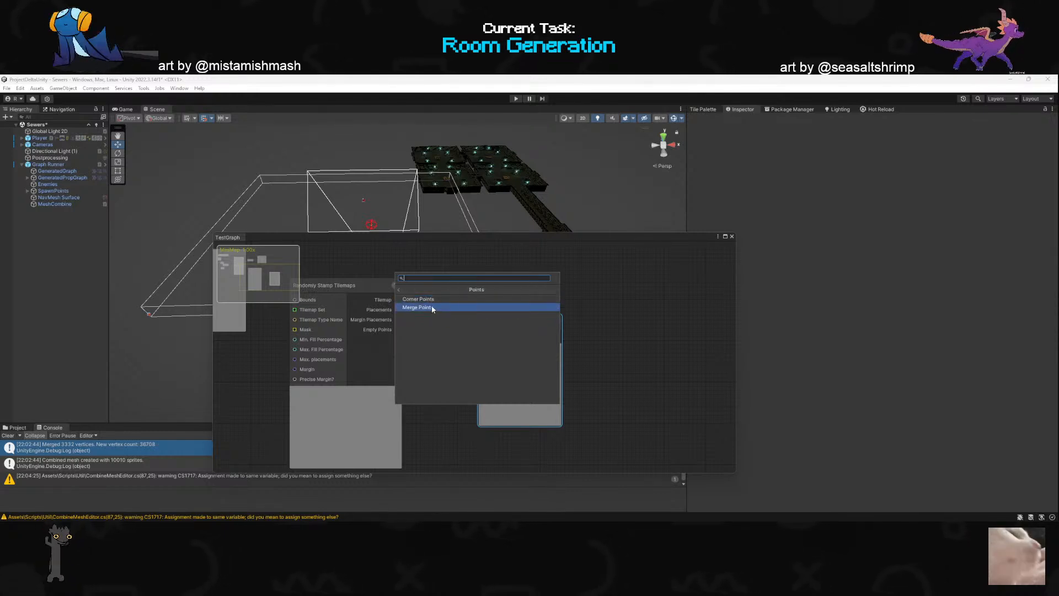
click(432, 305)
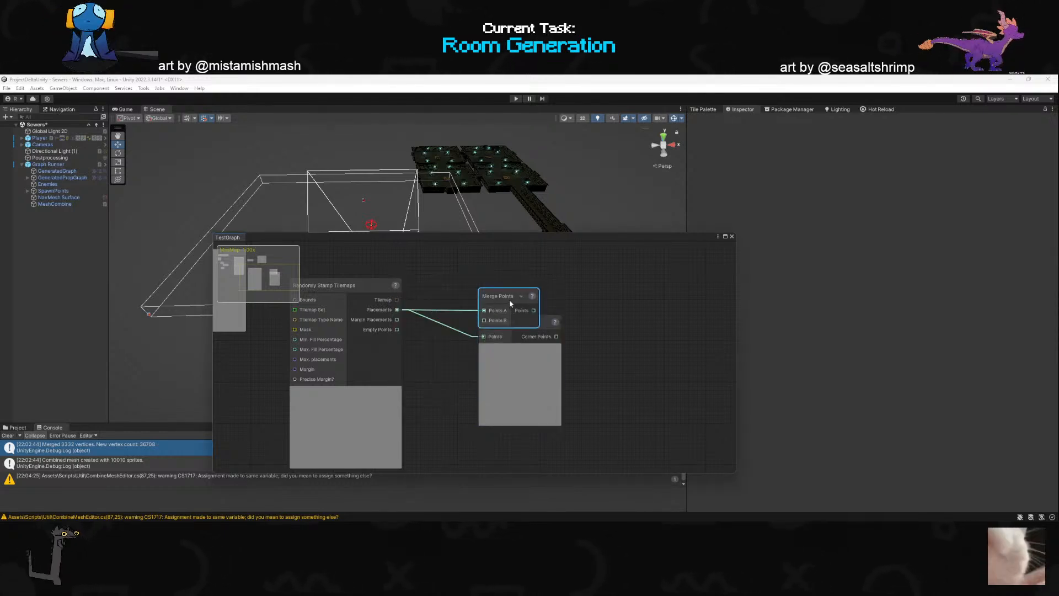
key(Delete)
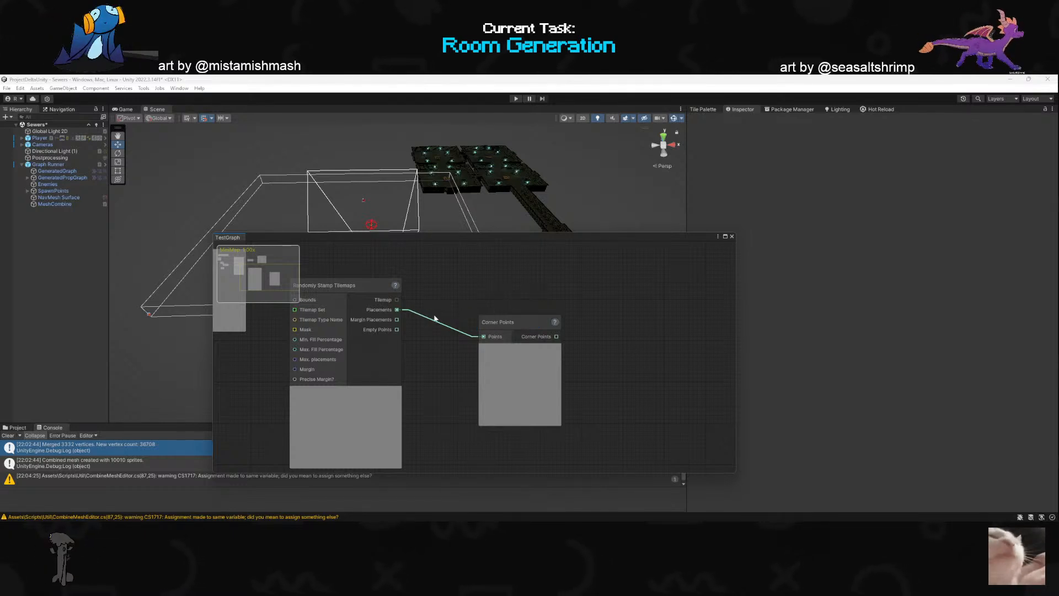
- Try a Draw Points node fed by the Placements output of Randomly Stamp Tilemaps
drag(397, 309, 478, 290)
click(425, 329)
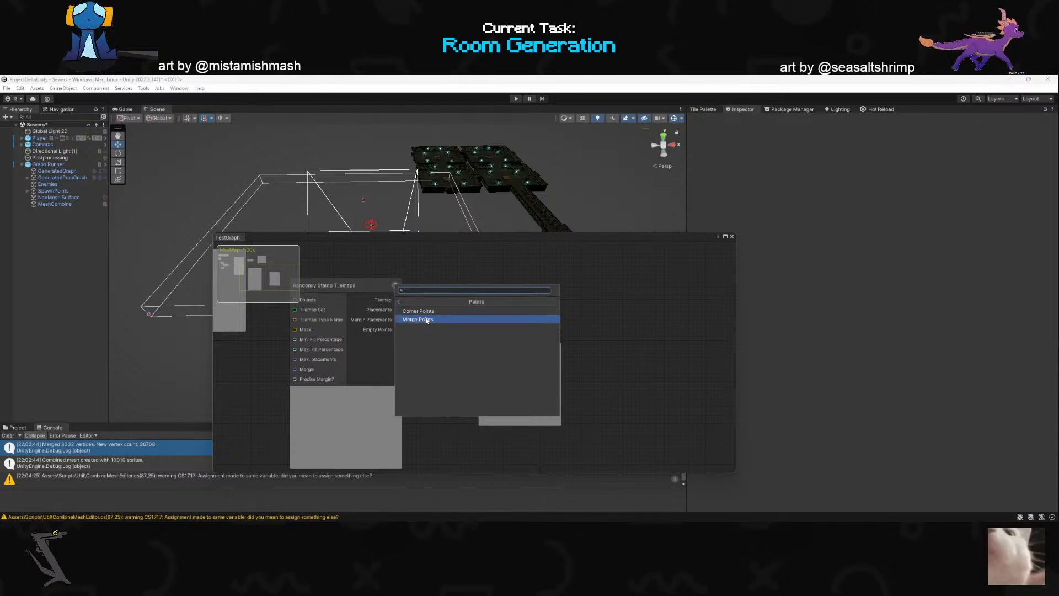
click(400, 302)
click(422, 313)
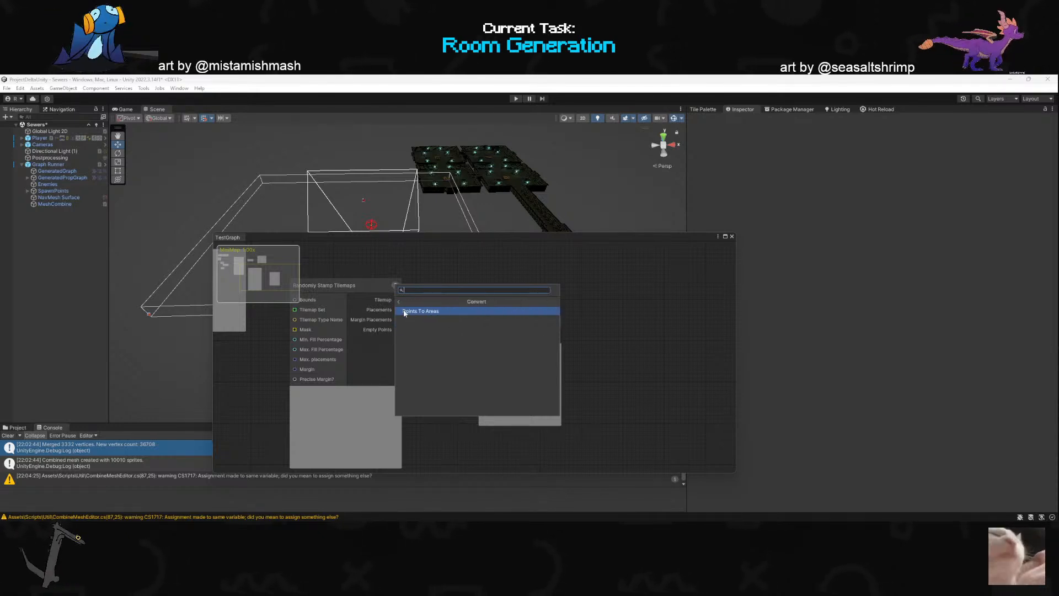
click(399, 303)
click(422, 320)
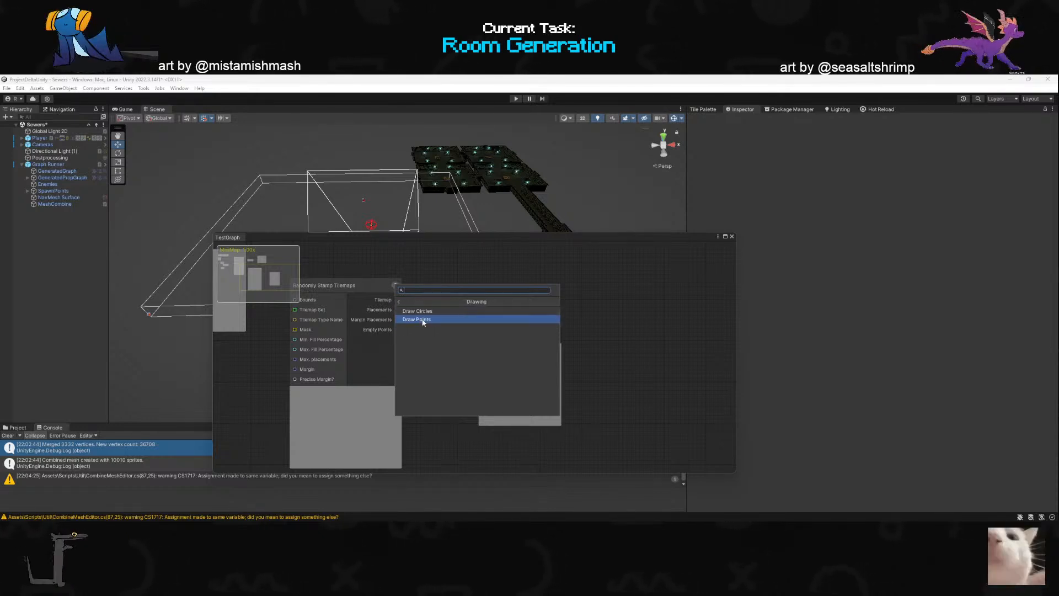
click(425, 321)
mouse_move(518, 315)
mouse_down()
mouse_move(541, 351)
mouse_move(614, 302)
mouse_move(604, 362)
mouse_move(563, 421)
mouse_move(507, 340)
mouse_up()
- Delete the Corner Points, Draw Points and Randomly Stamp Tilemaps nodes from TestGraph
click(499, 353)
key(Delete)
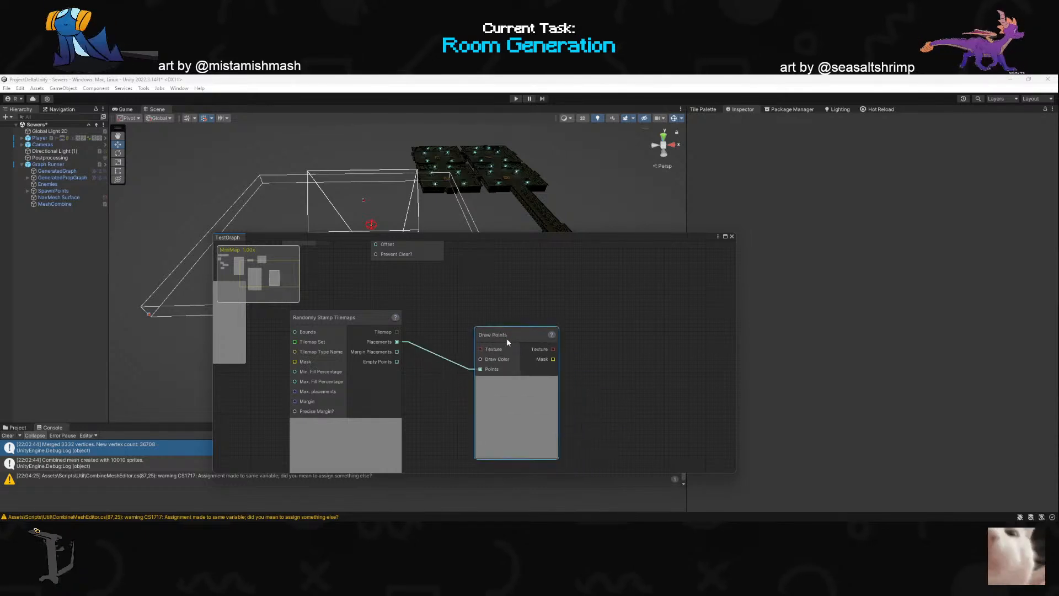
scroll(505, 359, down, 6)
scroll(502, 395, up, 5)
scroll(502, 395, down, 5)
middle_drag(502, 395, 607, 353)
scroll(610, 353, up, 6)
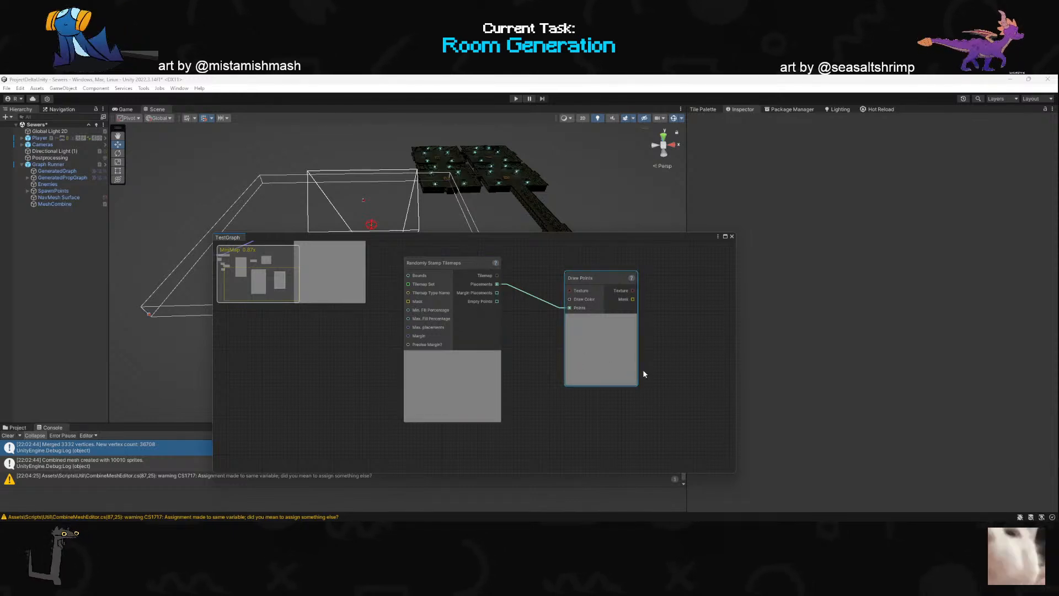
drag(614, 434, 422, 327)
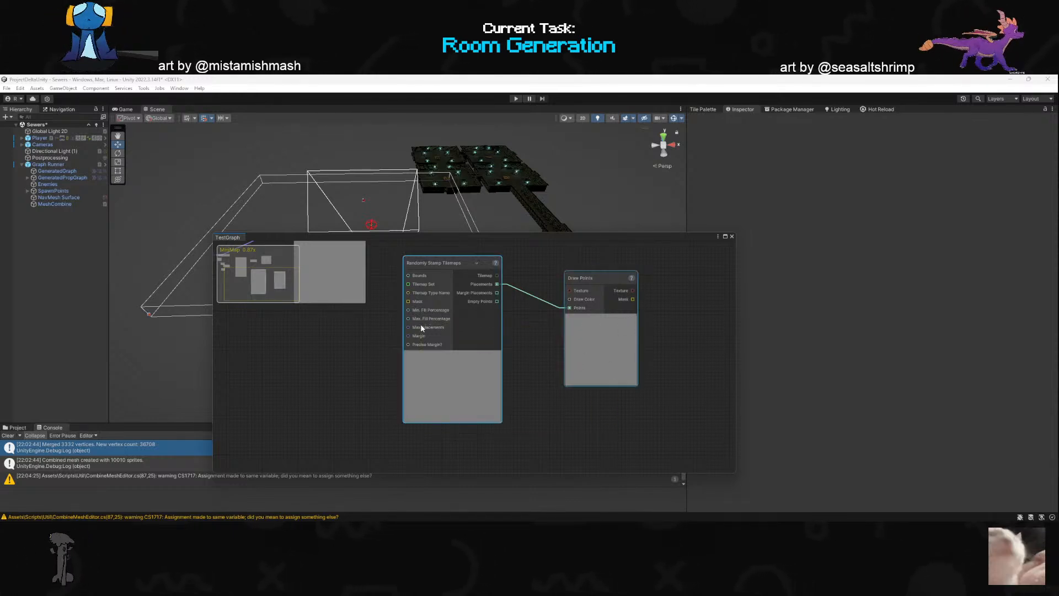
key(Delete)
- Switch to Rider and copy the two-line Placements OutPort declaration from RandomlyStampTilemapsNode.cs
key(alt+Tab)
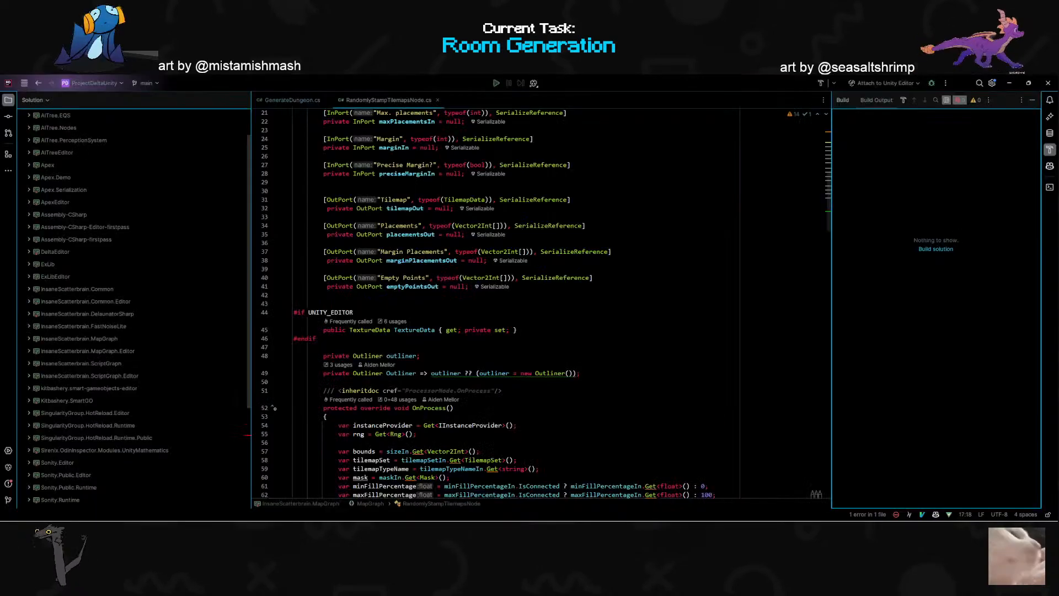
scroll(451, 319, up, 2)
scroll(451, 320, down, 8)
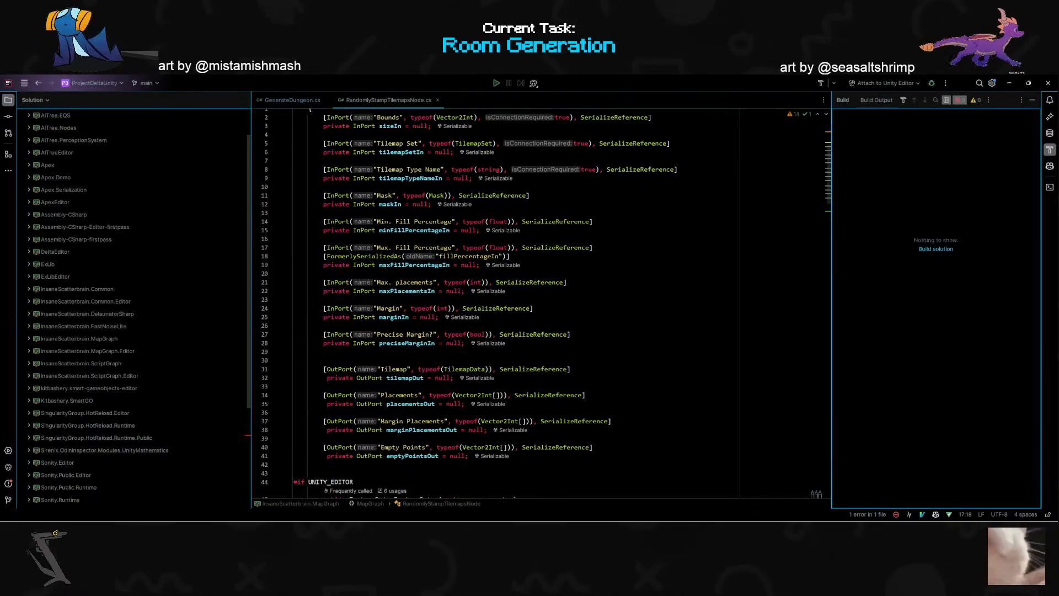
click(414, 356)
key(shift+v)
key(k)
key(y)
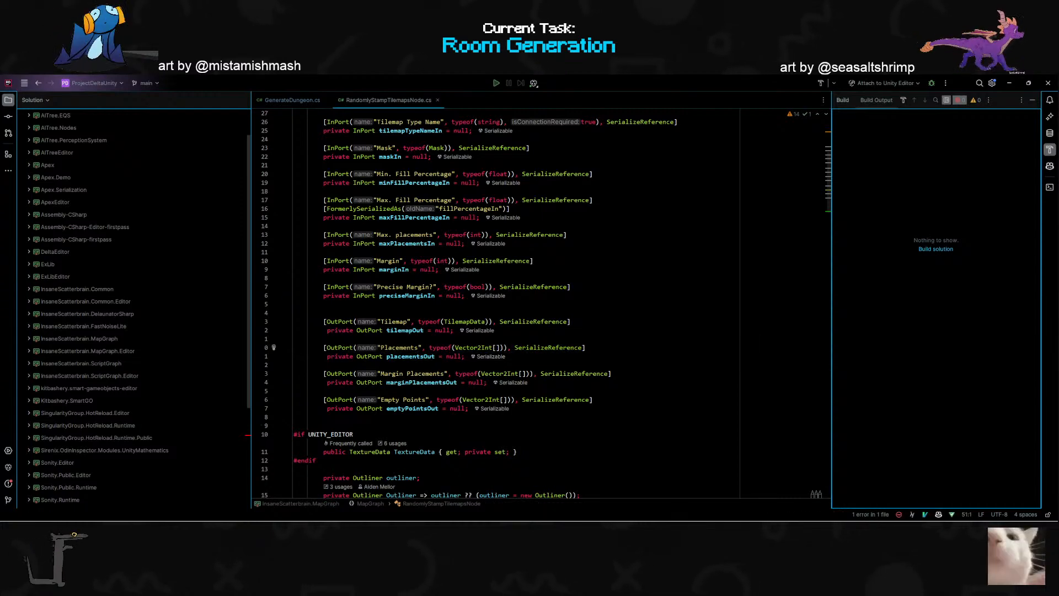
- Paste the copied Placements OutPort declaration below the tilemapOut field in GenerateDungeon.cs, separated by a blank line
click(258, 98)
scroll(540, 304, up, 20)
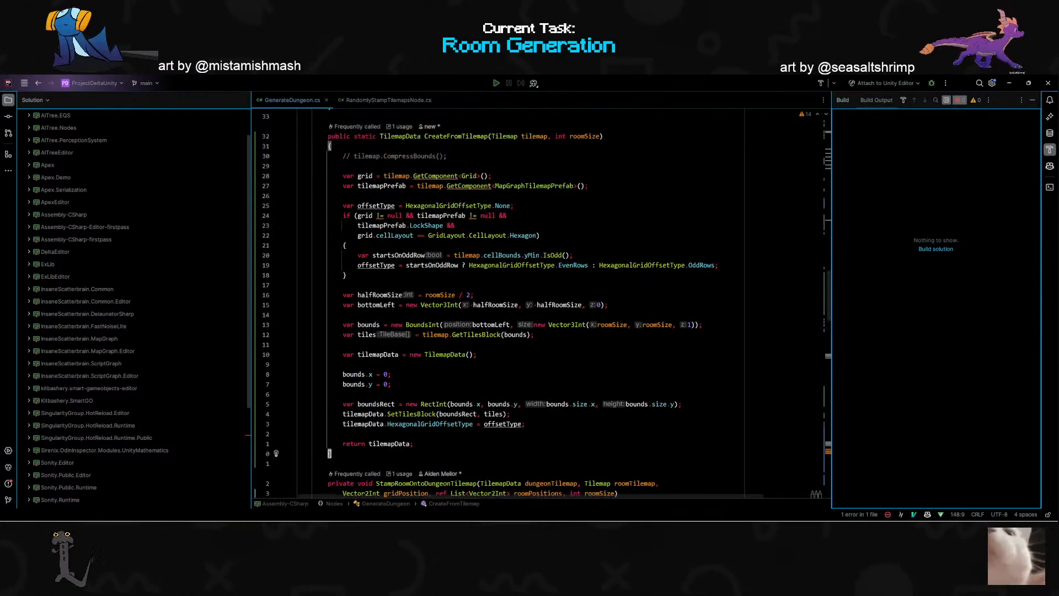
scroll(541, 304, up, 18)
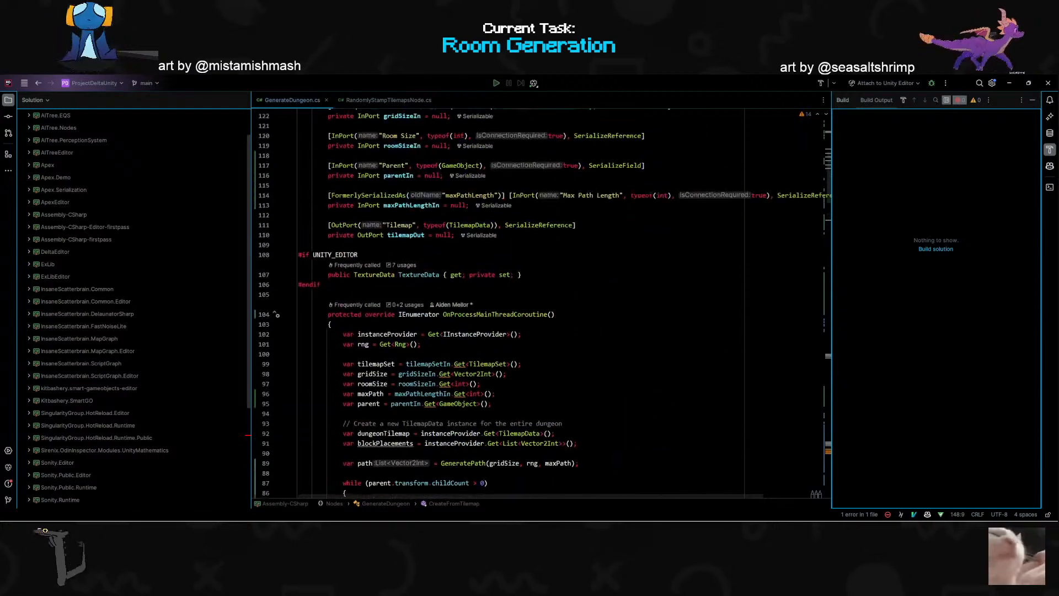
click(452, 398)
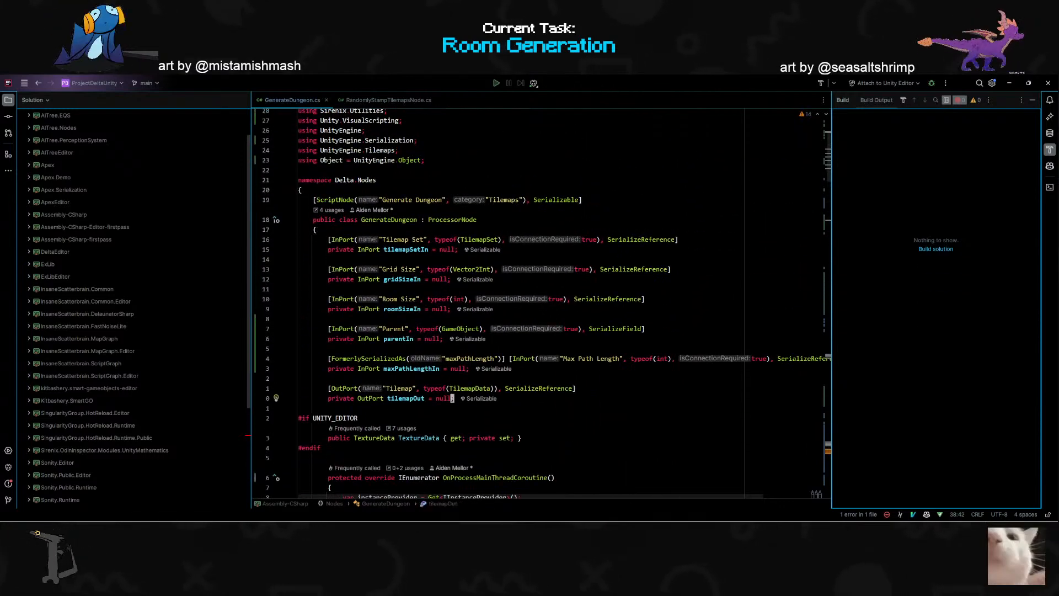
key(o)
key(Escape)
key(p)
- Change the pasted OutPort's name string to "StartingRoom"
key(w)
key(w)
key(w)
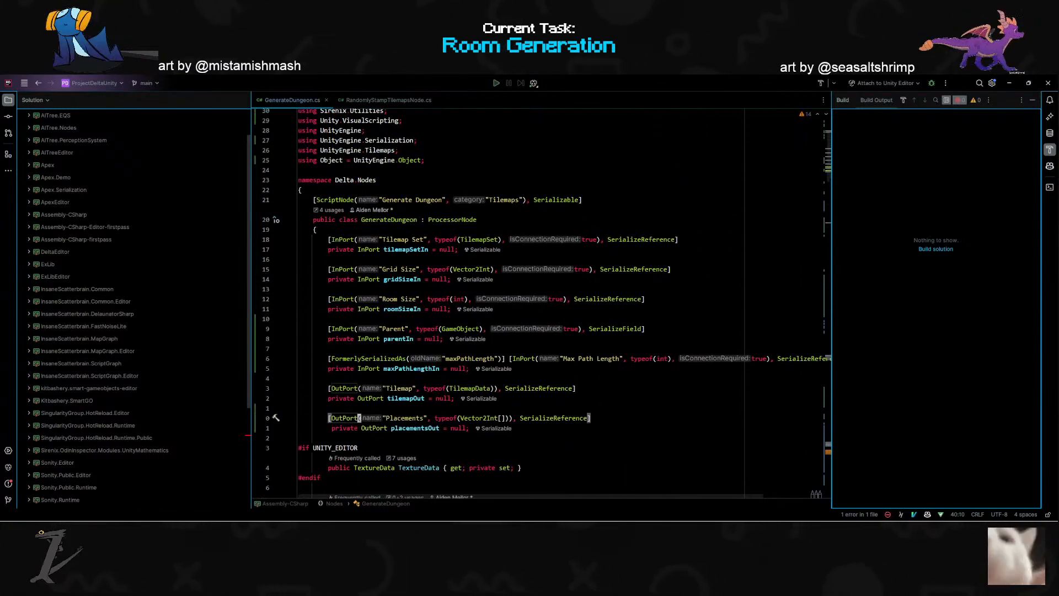
key(h)
key(quotedbl)
text(Spawn)
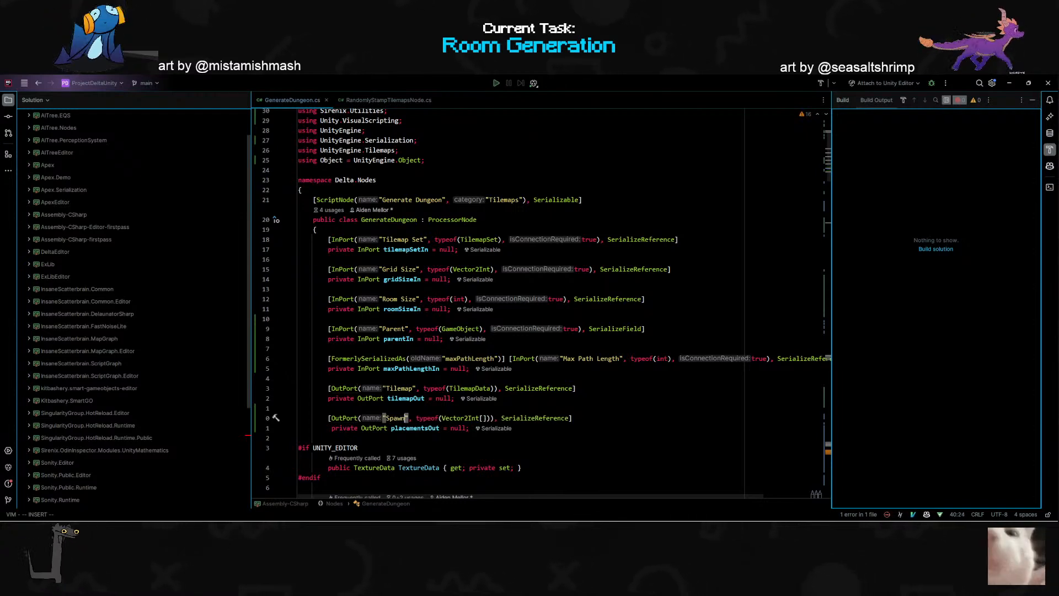
key(BackSpace)
key(BackSpace)
key(BackSpace)
key(BackSpace)
key(BackSpace)
text(Starting)
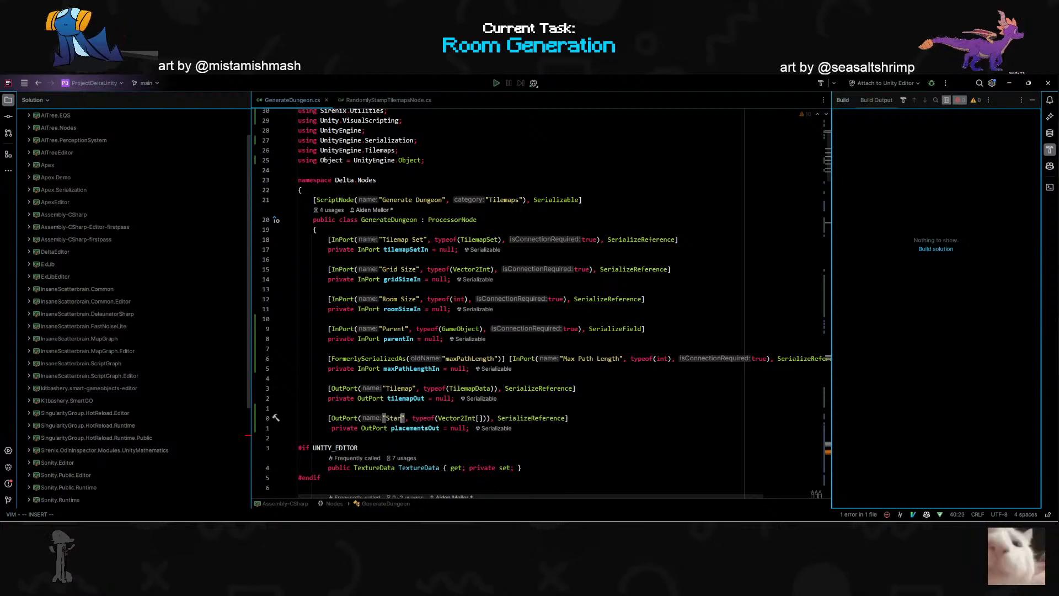
text(Room)
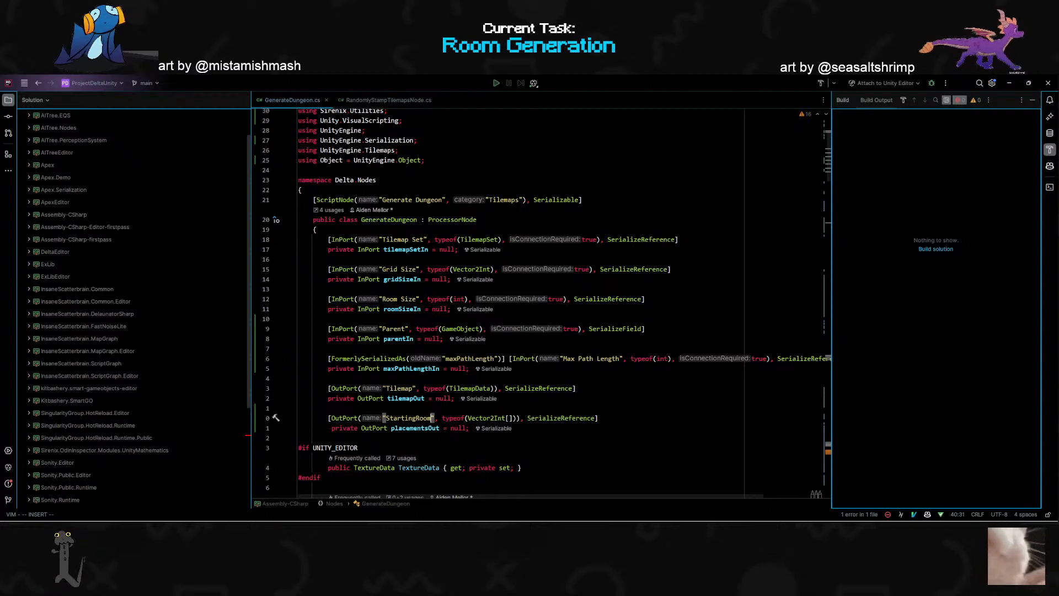
- Rename the pasted OutPort's field to startingRoomOut
key(Escape)
text(jciwstartingRoomOu)
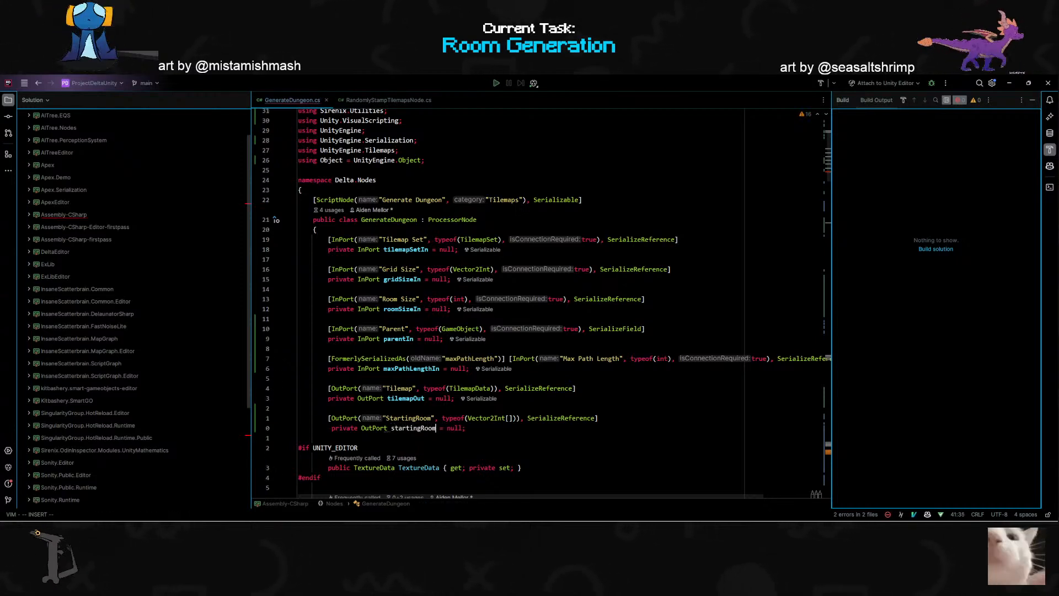
text(t)
key(Escape)
key(k)
key(k)
key(k)
key(A)
scroll(541, 304, down, 2)
click(298, 378)
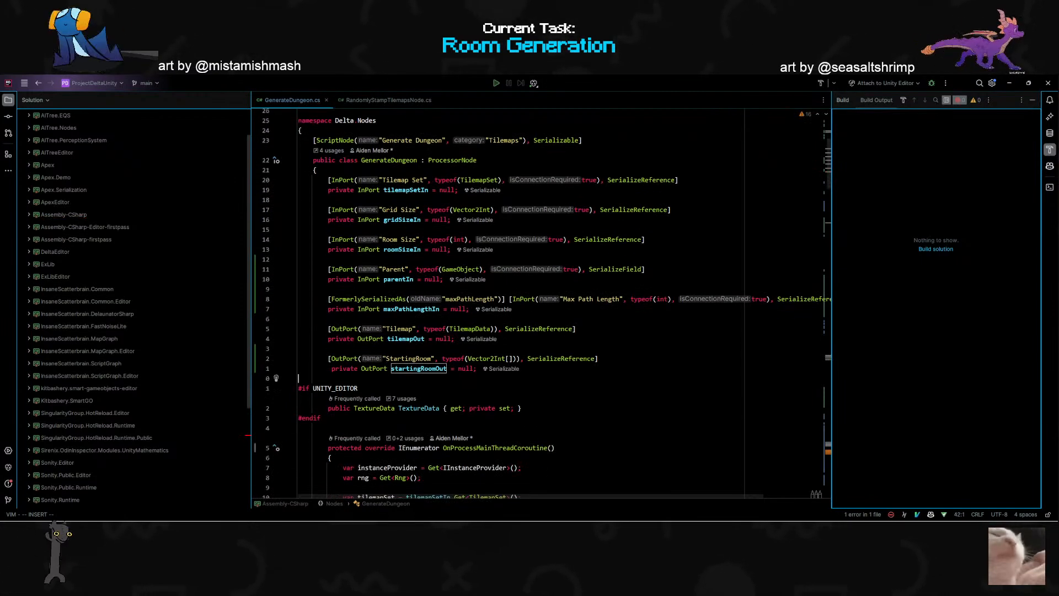
- At the end of OnProcessMainThreadCoroutine, add startingRoomOut.Set(() => path.ToArray()); below the tilemapOut.Set line
scroll(540, 304, down, 12)
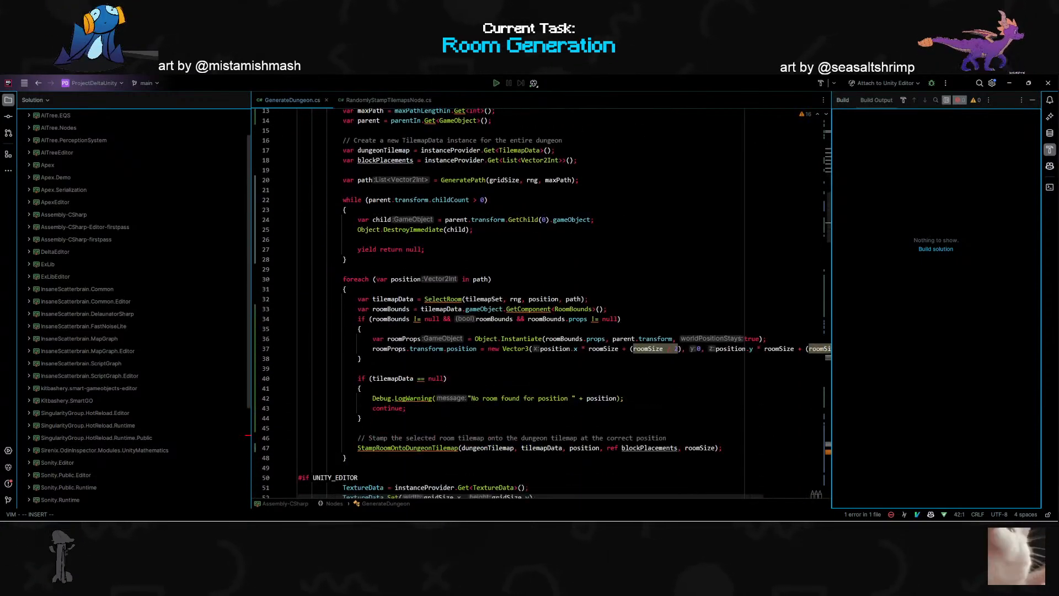
scroll(541, 303, up, 8)
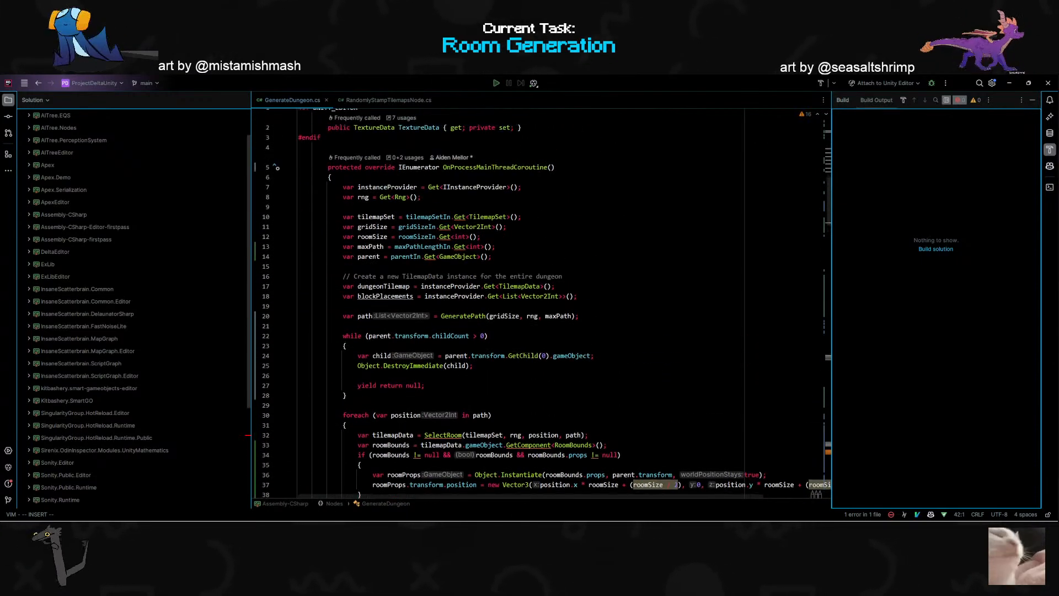
scroll(541, 303, down, 2)
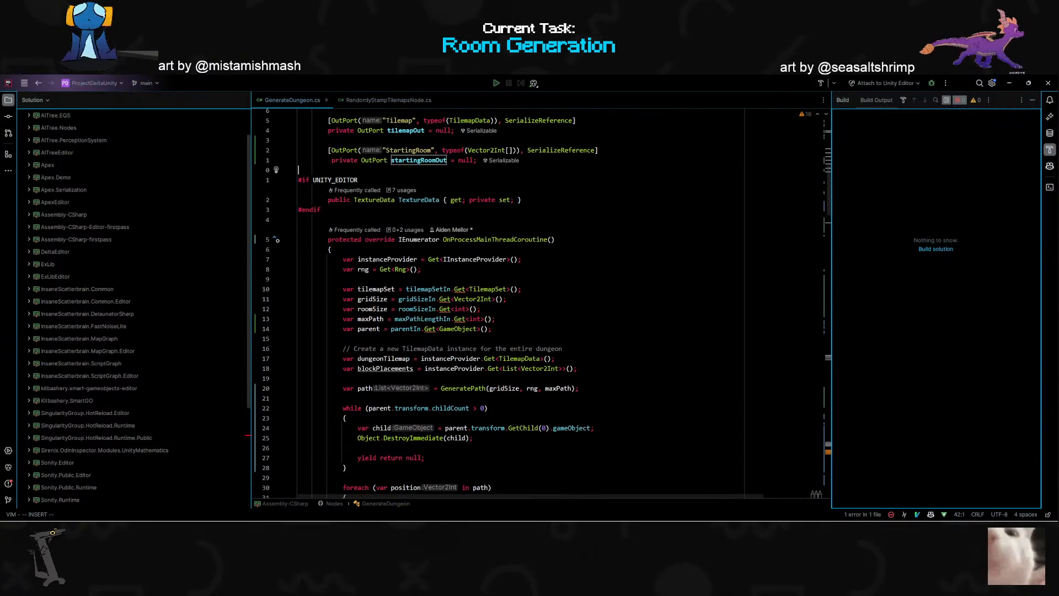
scroll(497, 307, down, 7)
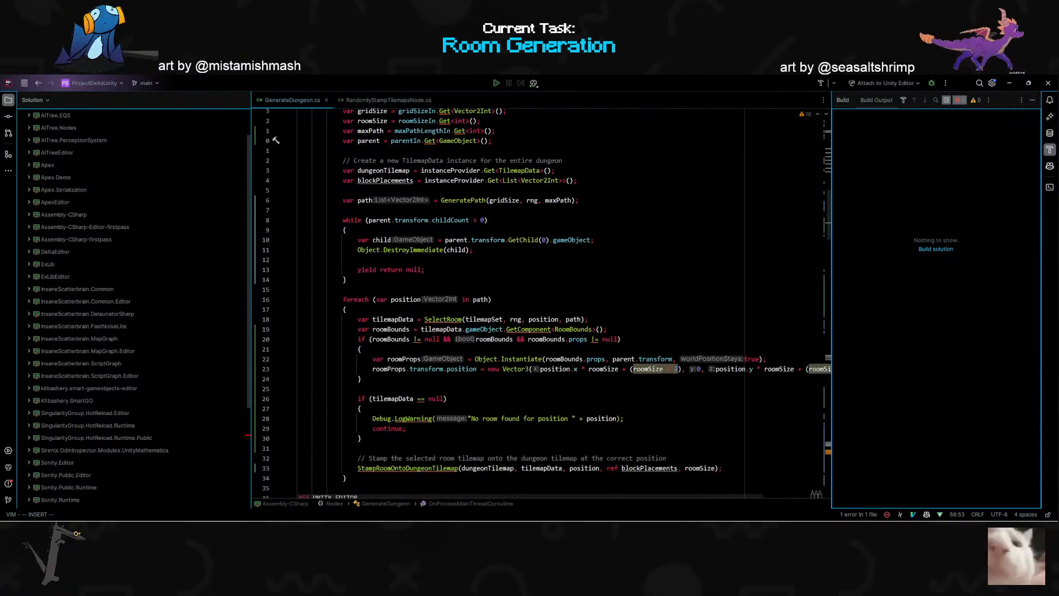
scroll(496, 307, down, 4)
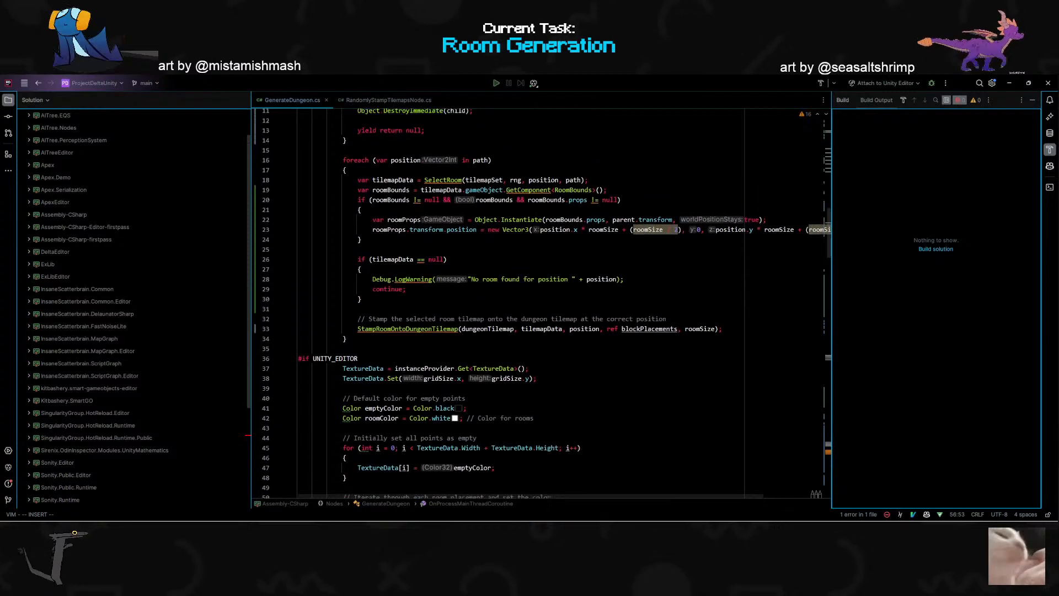
scroll(541, 303, up, 4)
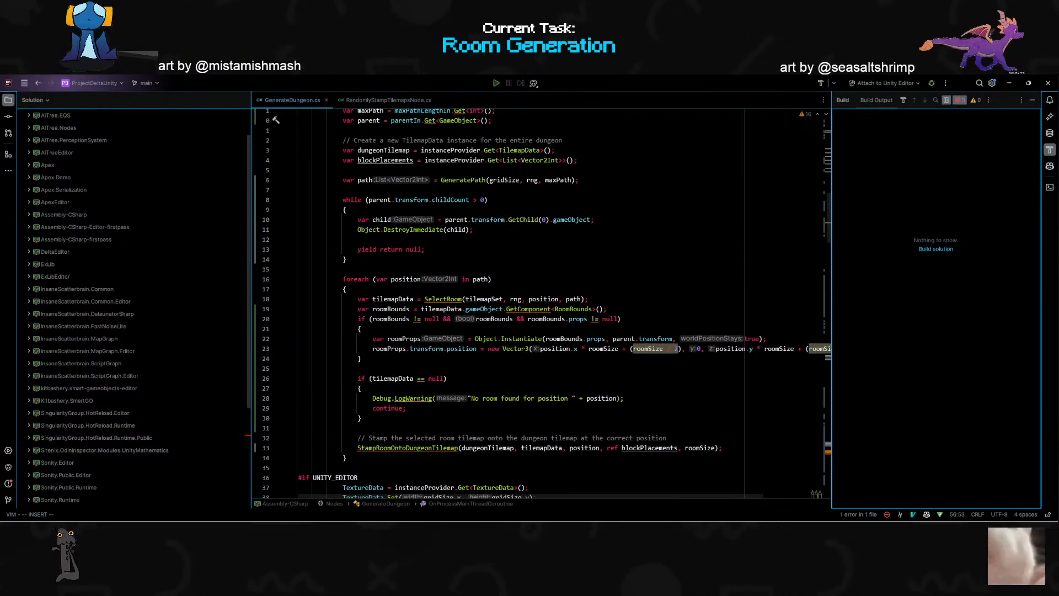
scroll(543, 303, down, 13)
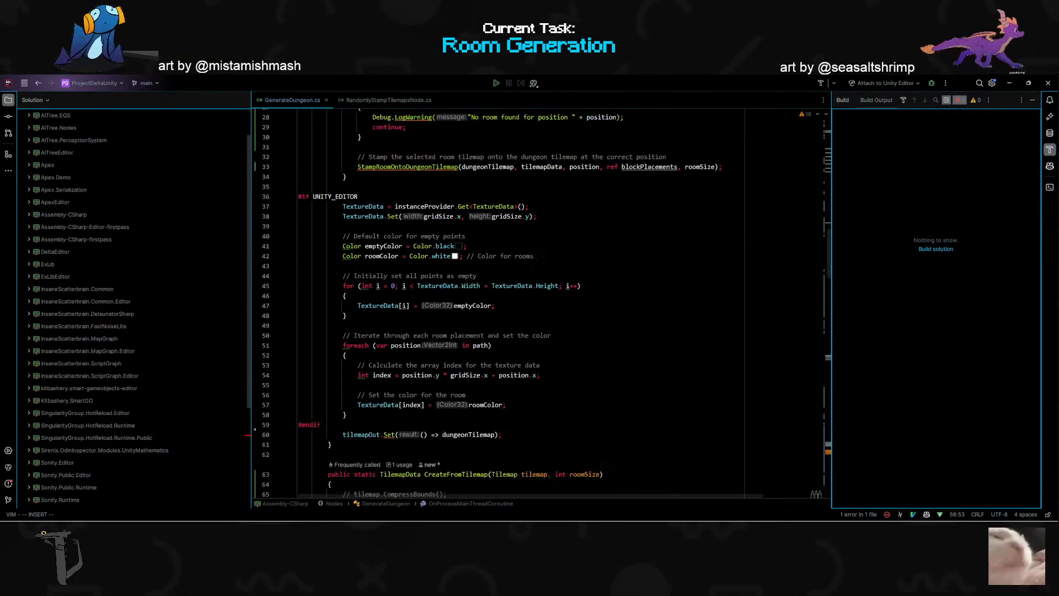
click(320, 319)
key(Escape)
click(362, 329)
text(ostartingRoomOut)
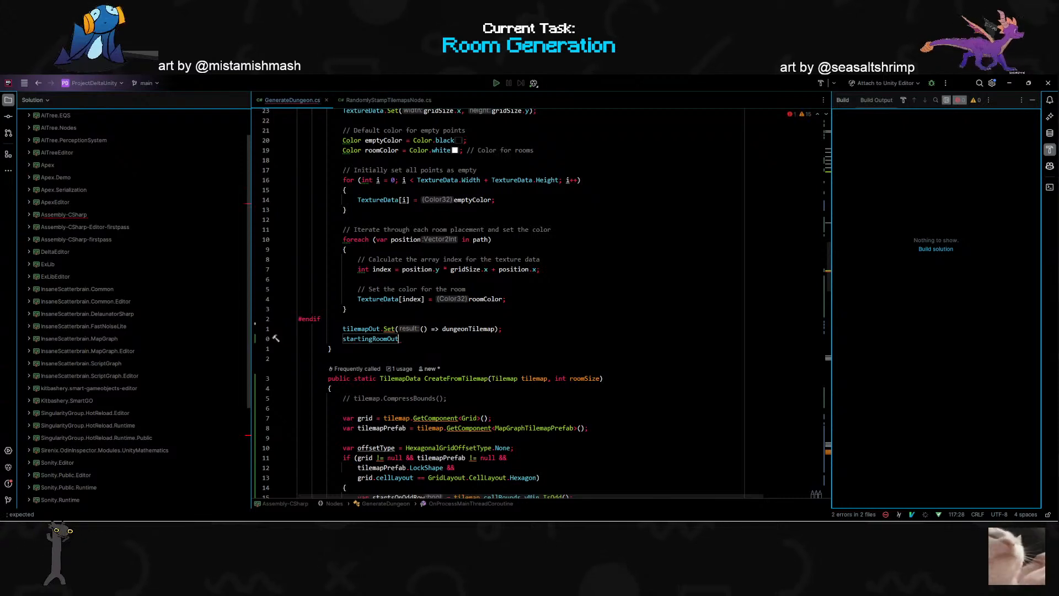
key(Tab)
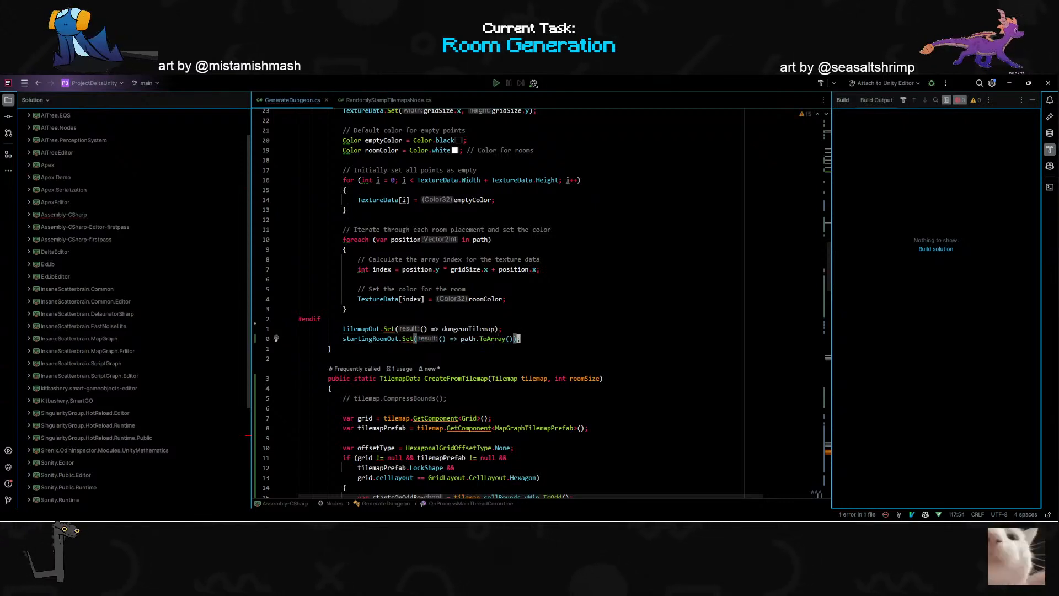
- Append the index [0] to path.ToArray() in the startingRoomOut.Set line of GenerateDungeon.cs
text()[0)
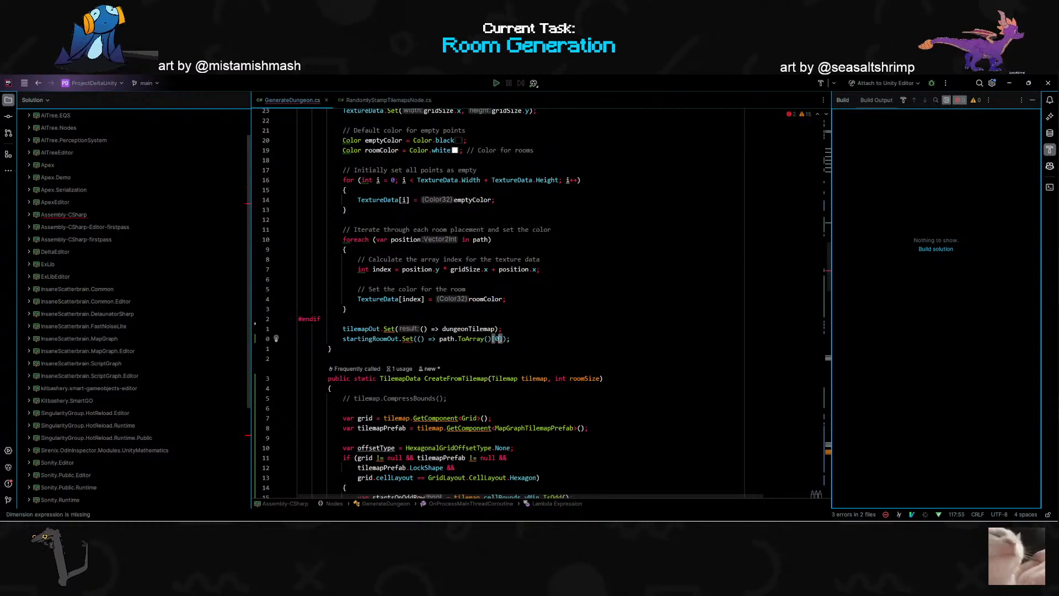
click(346, 309)
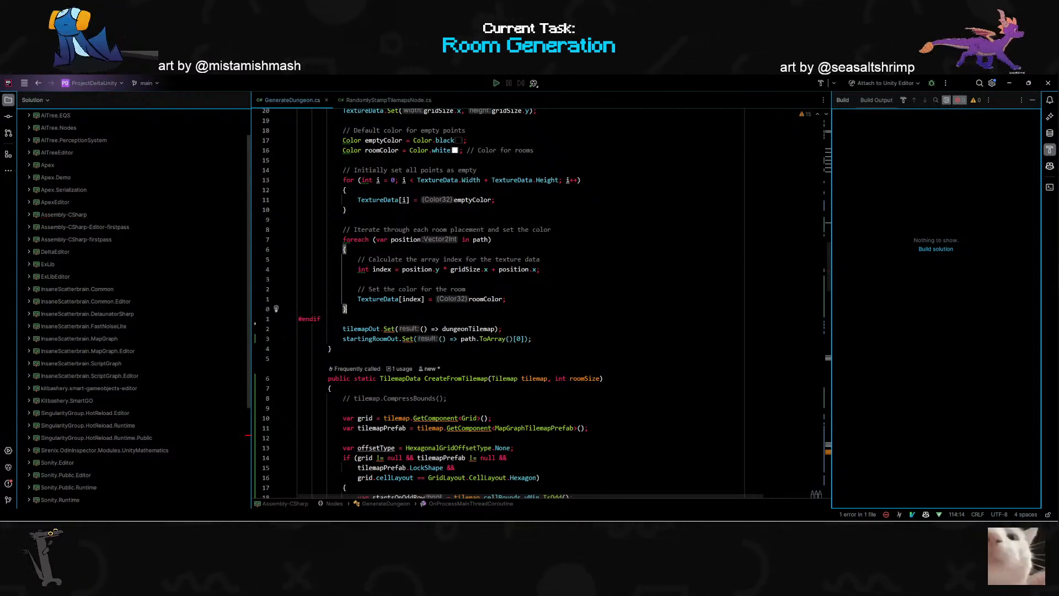
scroll(346, 309, down, 5)
scroll(346, 309, up, 6)
scroll(497, 303, up, 20)
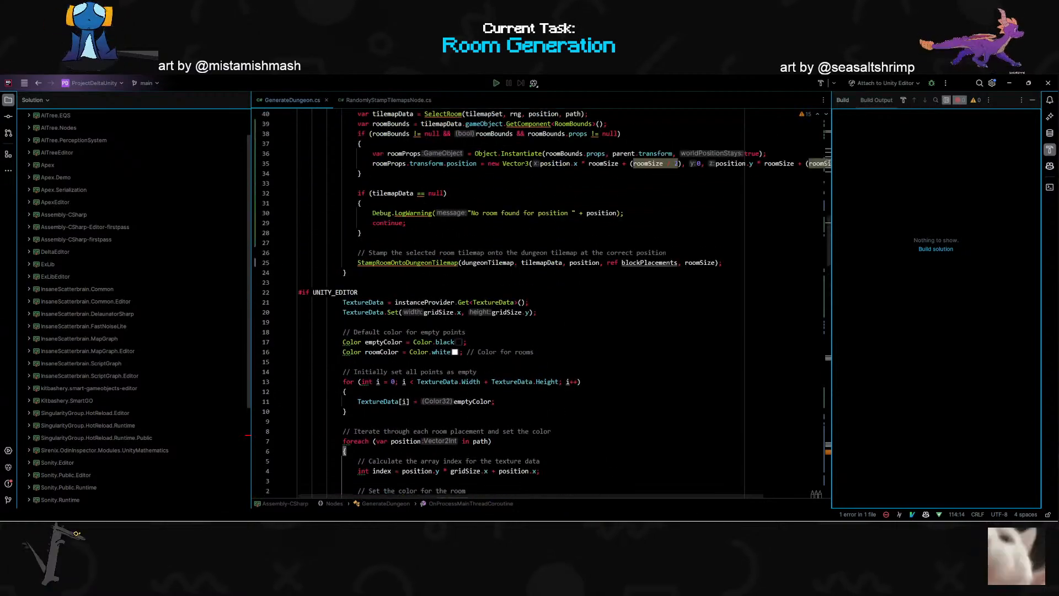
scroll(496, 303, down, 20)
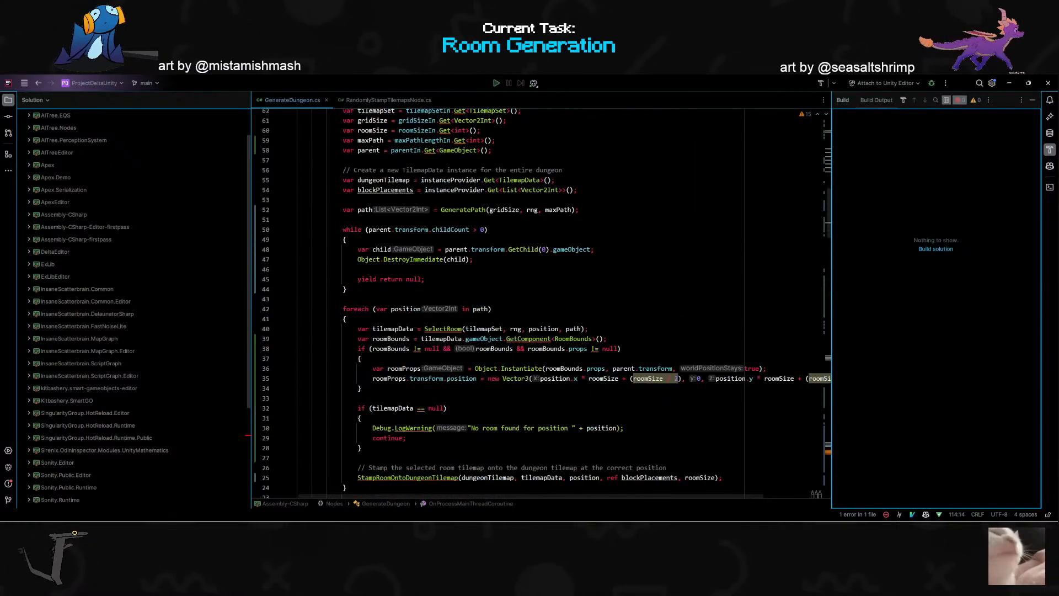
- Switch to Unity and add a Draw Points node to TestGraph, with its Points input fed by Generate Dungeon's StartingRoom output
key(alt+Tab)
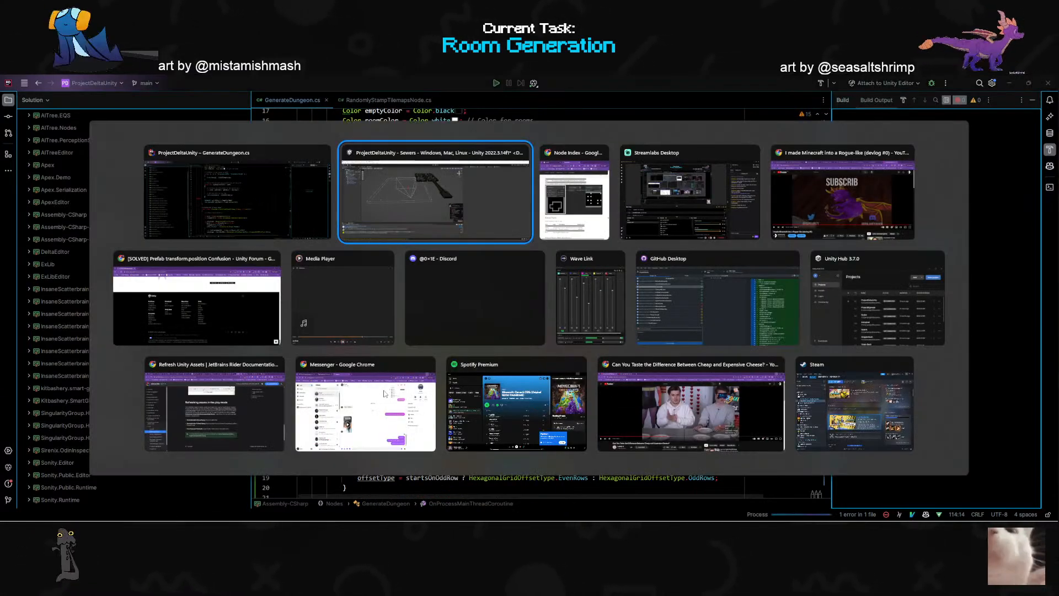
drag(448, 239, 509, 212)
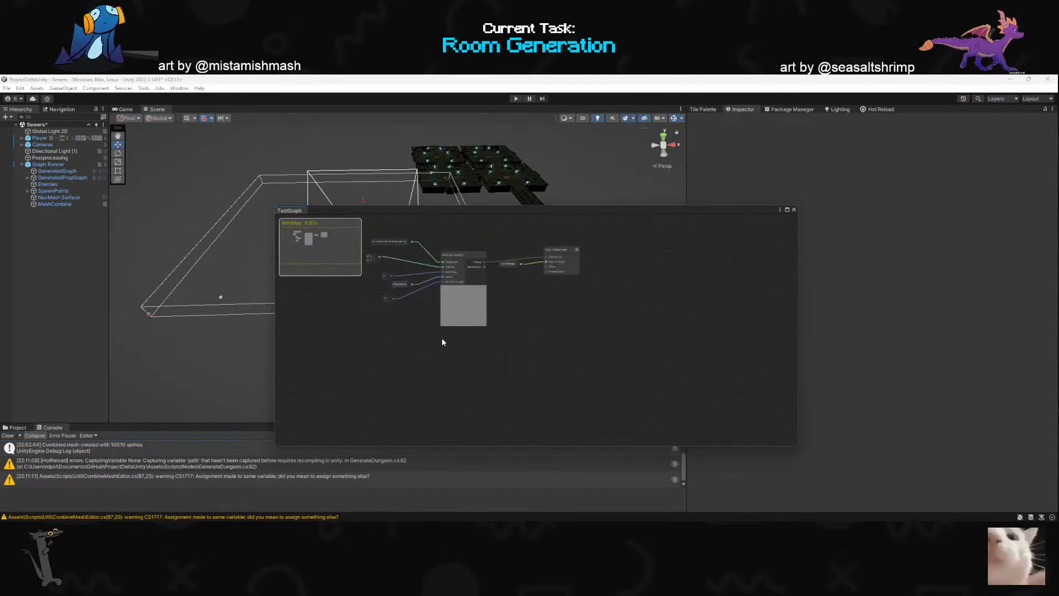
scroll(555, 234, up, 3)
scroll(497, 347, up, 3)
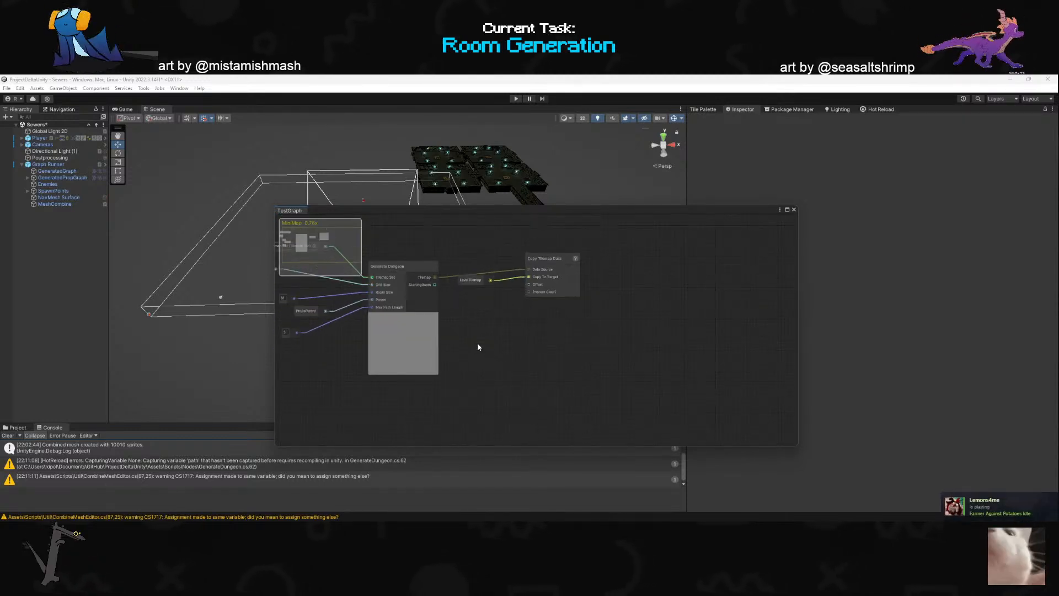
mouse_move(428, 267)
mouse_down()
mouse_move(544, 355)
mouse_move(600, 321)
mouse_up()
click(478, 378)
click(495, 380)
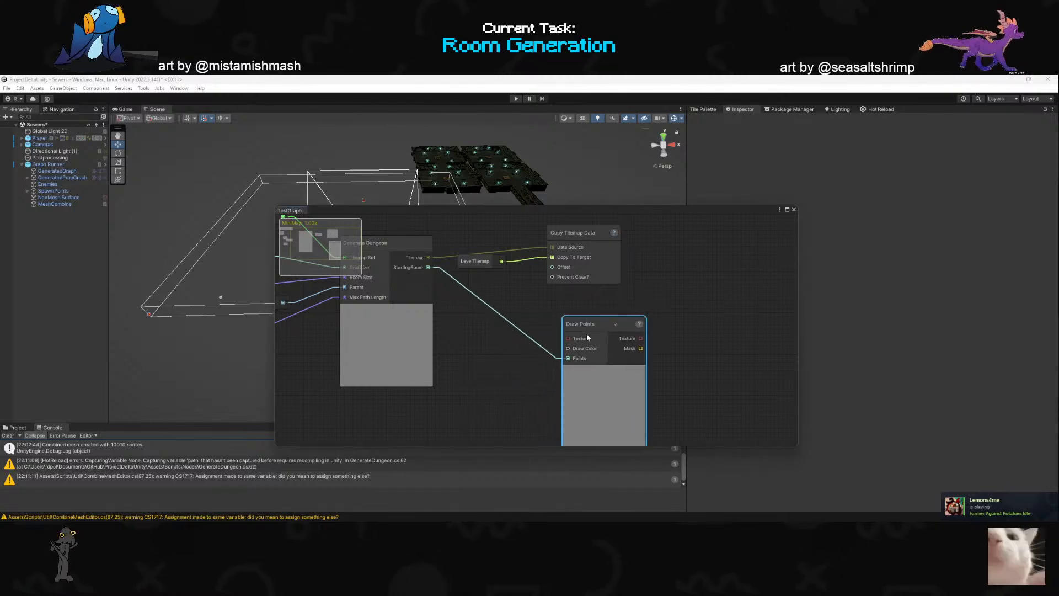
- Examine the inputs feeding Generate Dungeon and the ports of the Draw Points node in TestGraph
scroll(496, 356, down, 3)
scroll(530, 338, up, 3)
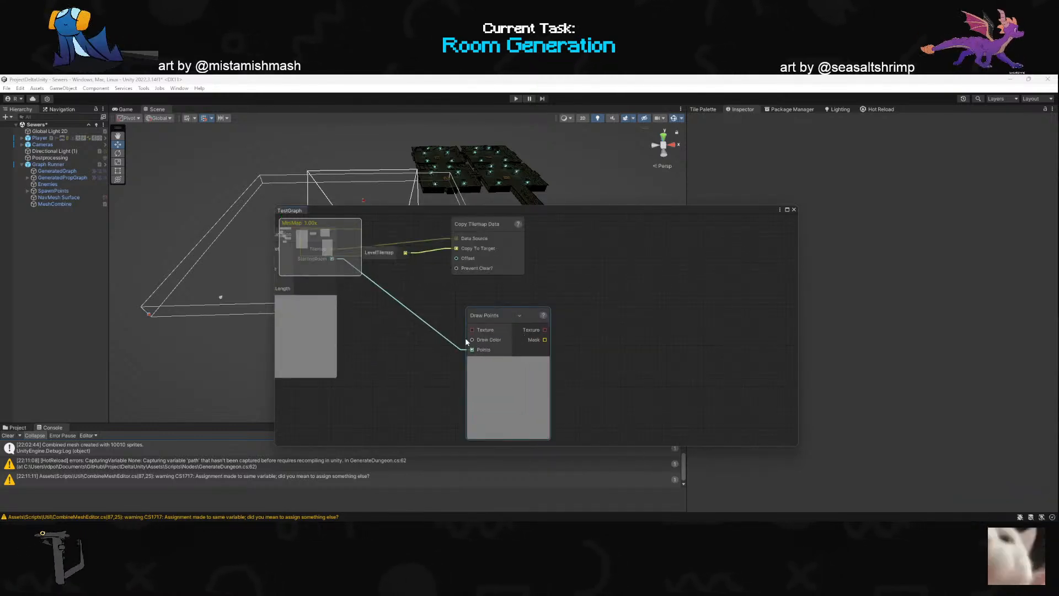
scroll(501, 340, down, 4)
scroll(356, 293, up, 4)
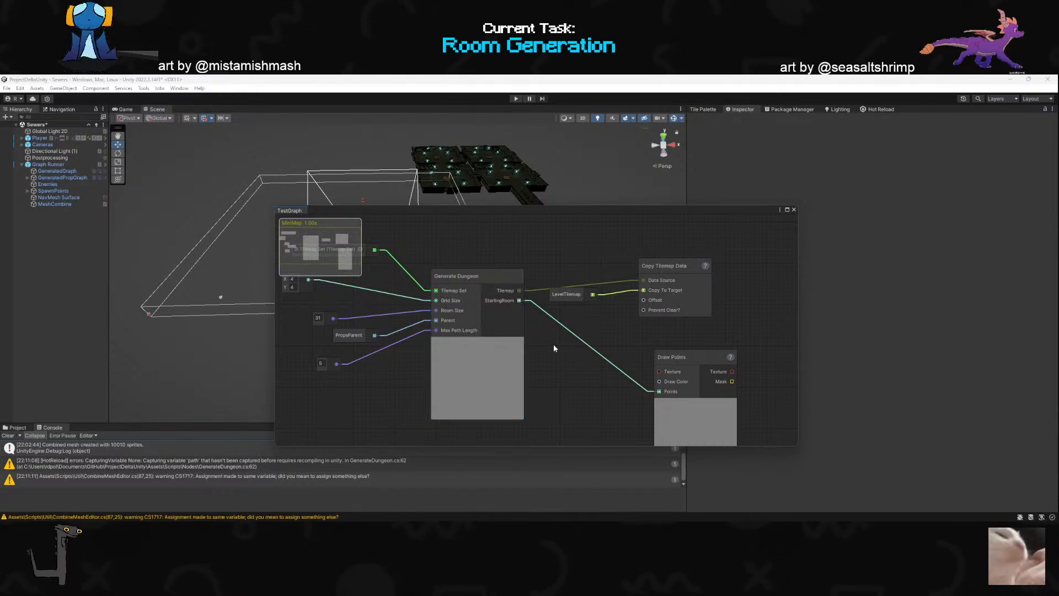
scroll(419, 317, down, 4)
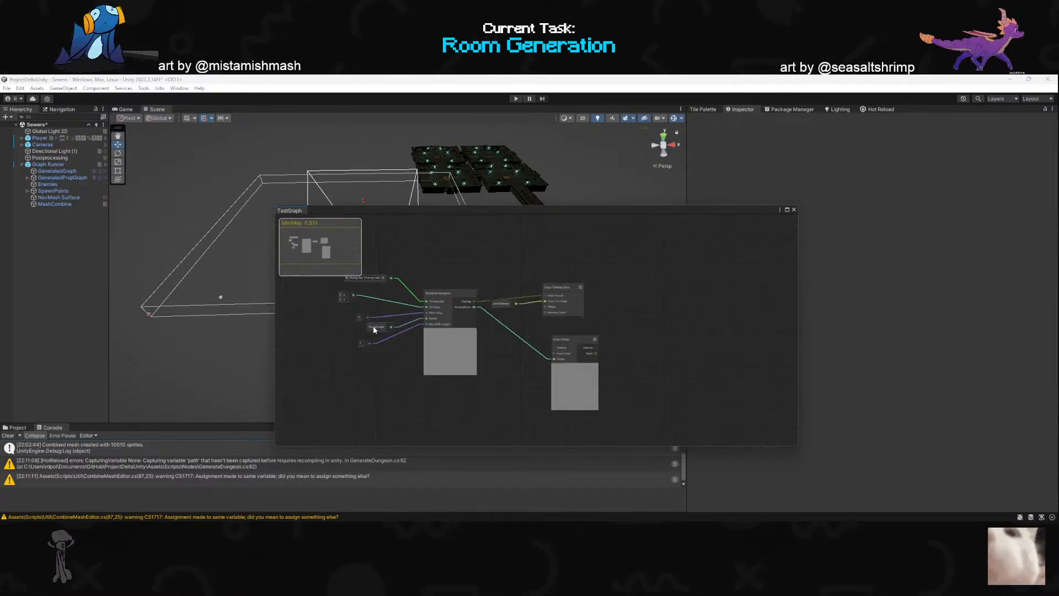
scroll(325, 287, up, 3)
scroll(352, 306, up, 1)
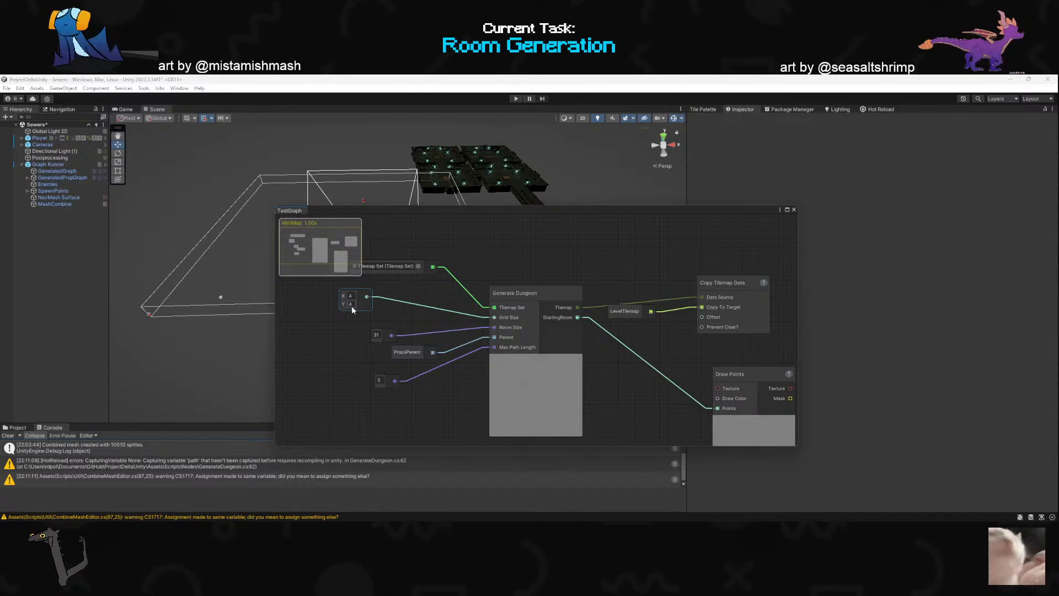
scroll(564, 315, down, 8)
scroll(674, 366, up, 7)
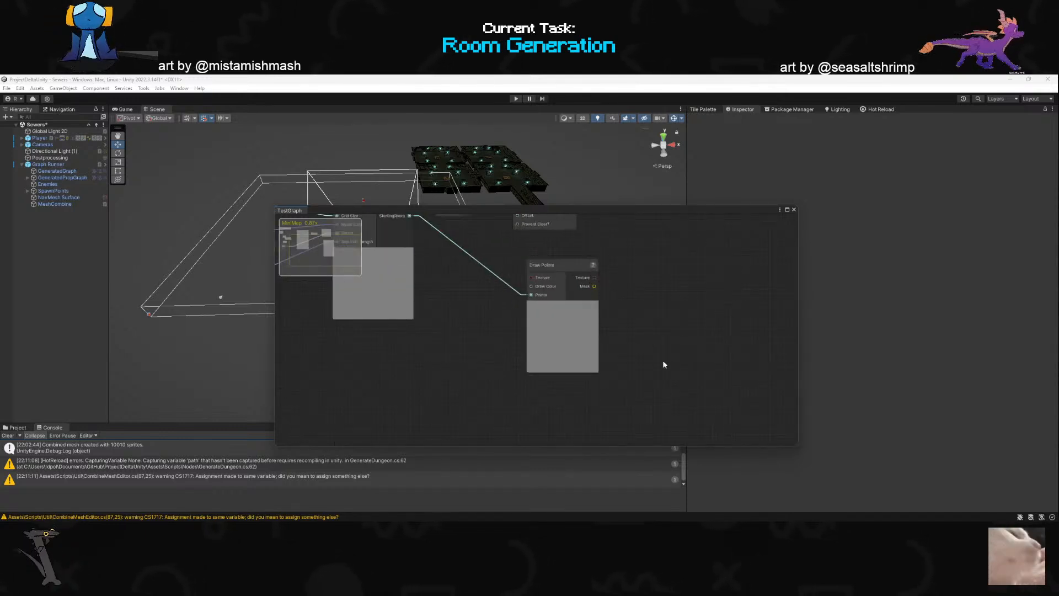
scroll(591, 339, down, 4)
scroll(580, 376, up, 5)
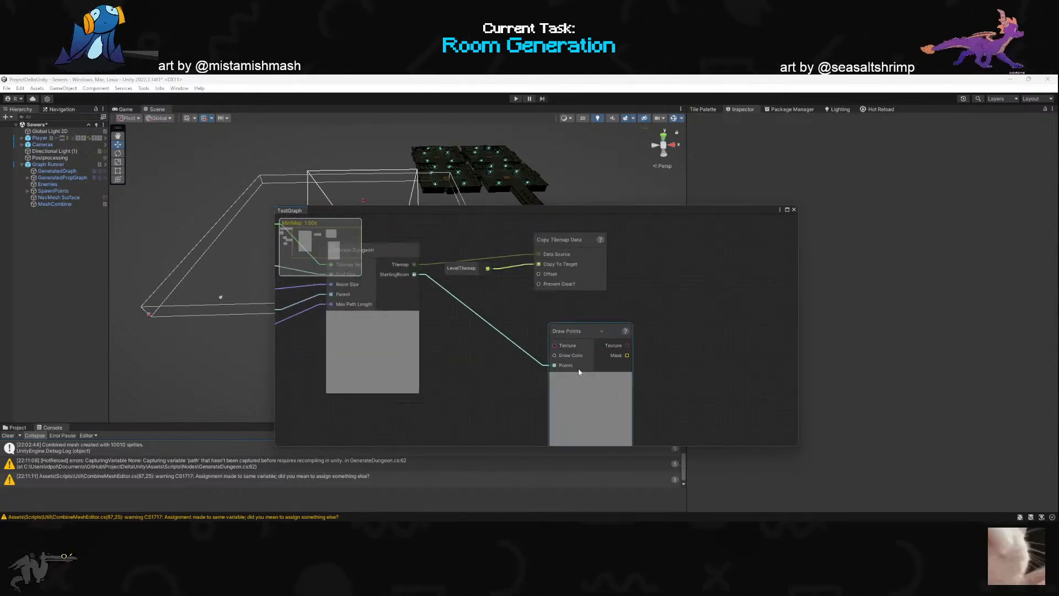
scroll(535, 367, down, 1)
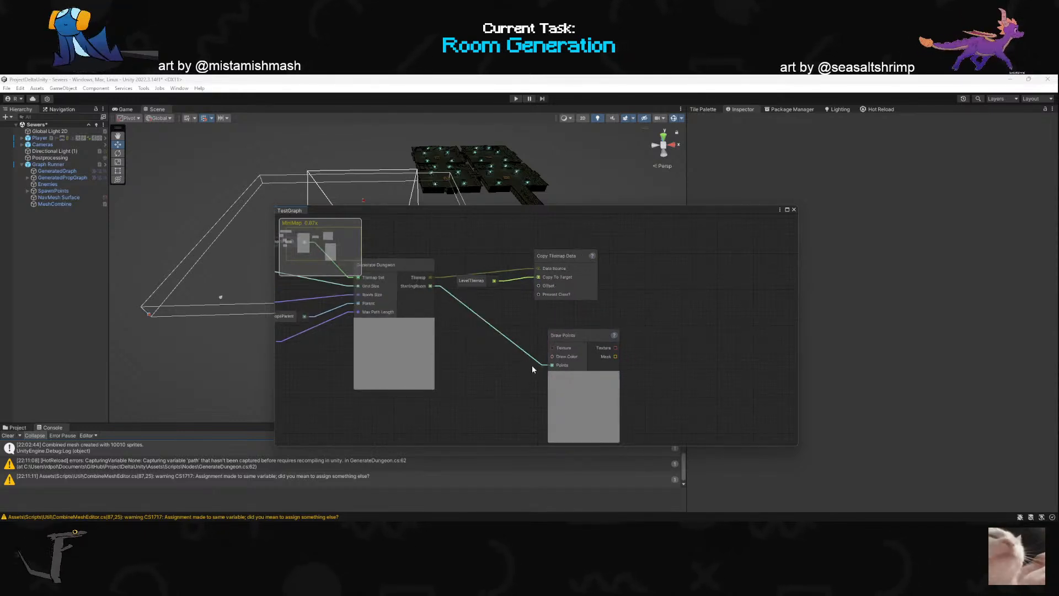
drag(532, 365, 501, 313)
text(sp)
key(Escape)
key(Escape)
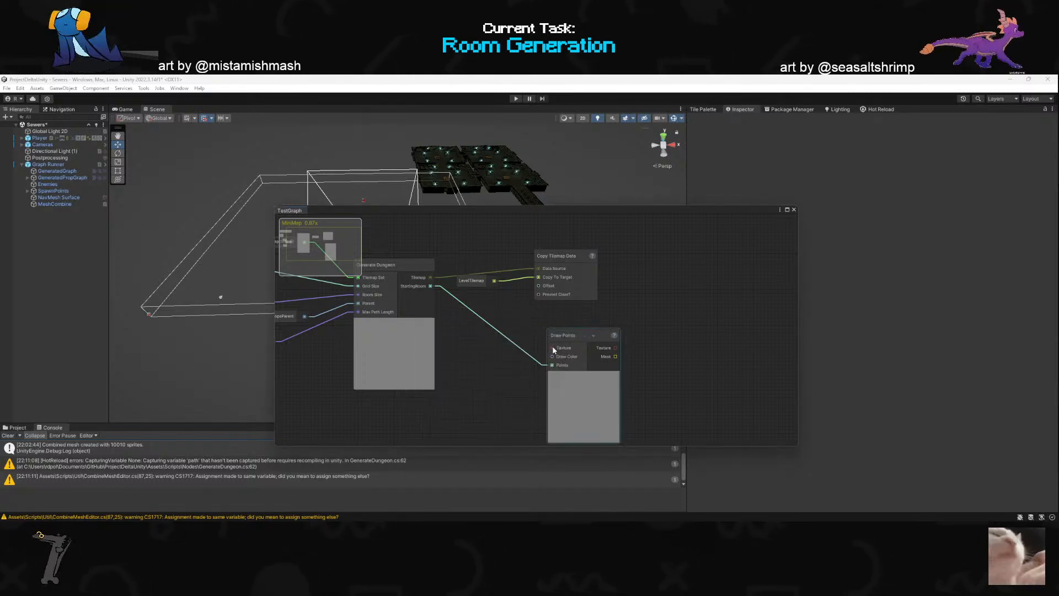
- Move the Draw Points node farther from Generate Dungeon and add a Texture Size node between them
drag(591, 337, 703, 334)
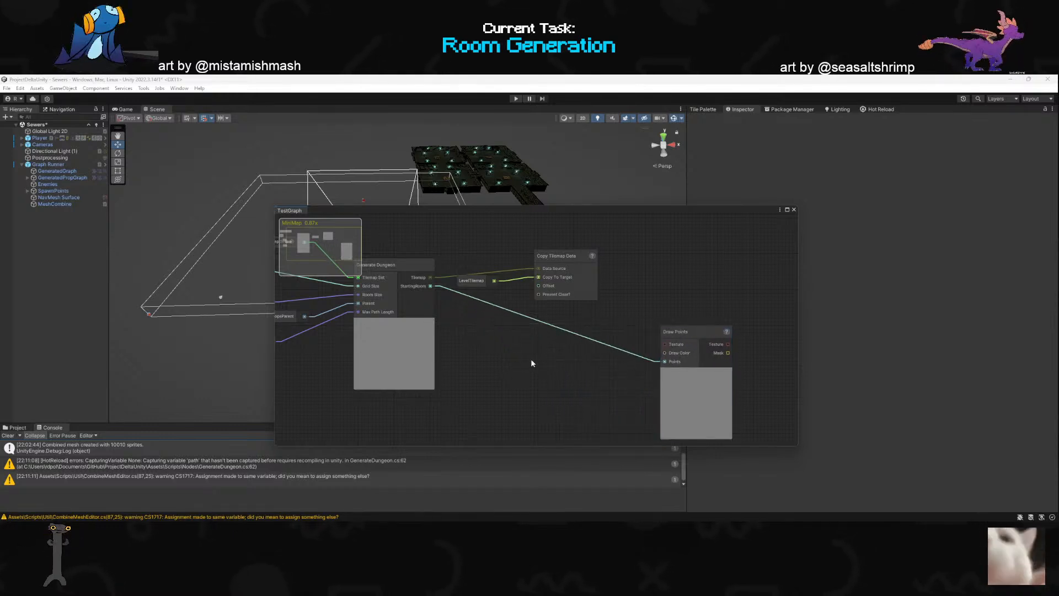
key(space)
text(textu)
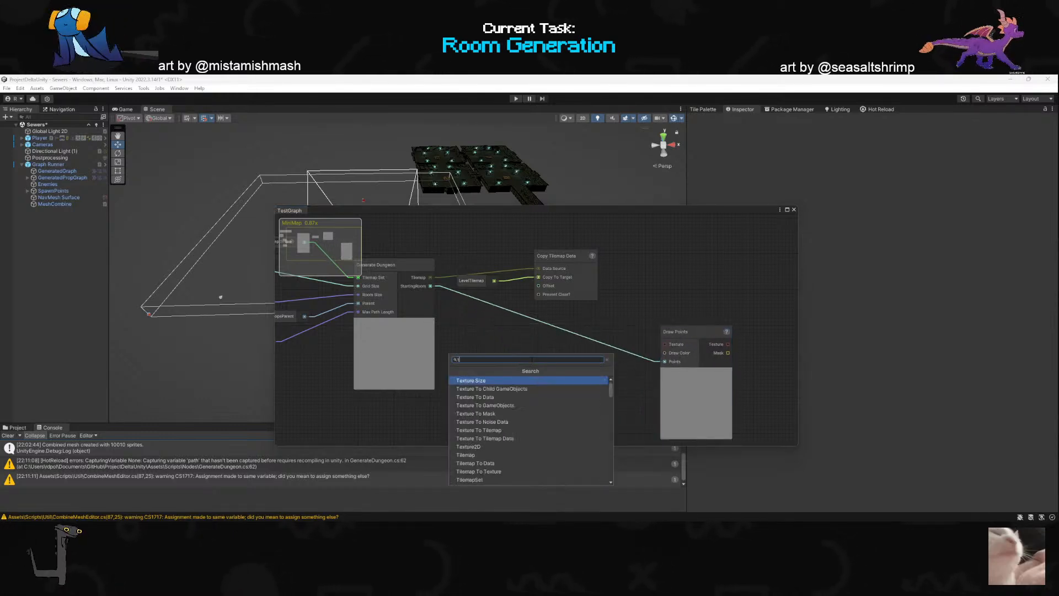
key(Return)
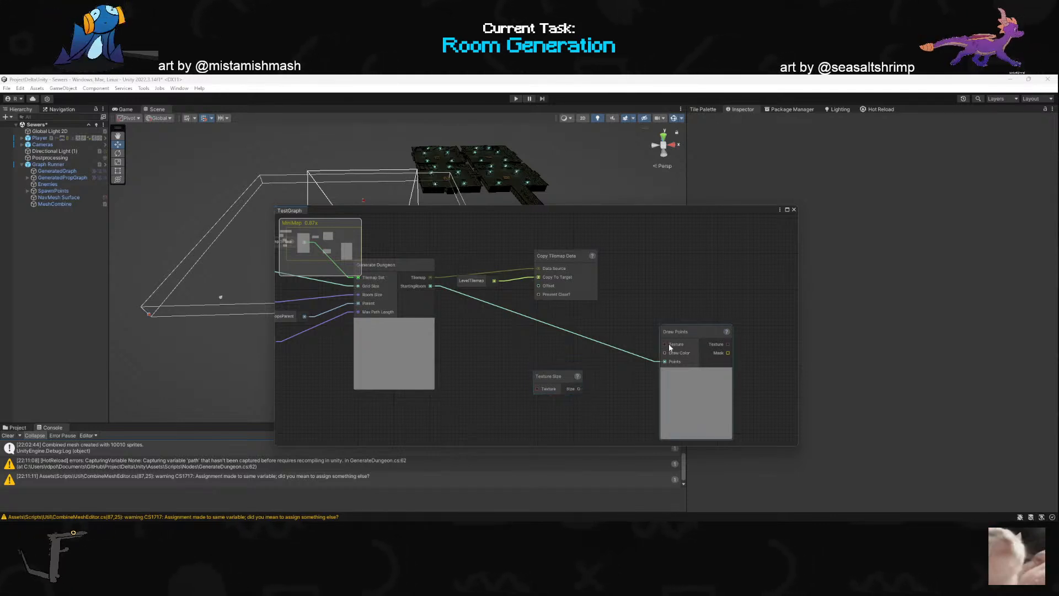
- Switch to Rider and duplicate the startingRoomOut OutPort declaration in GenerateDungeon.cs, placing the copy above the original
key(alt+Tab)
scroll(497, 304, up, 5)
scroll(409, 398, up, 20)
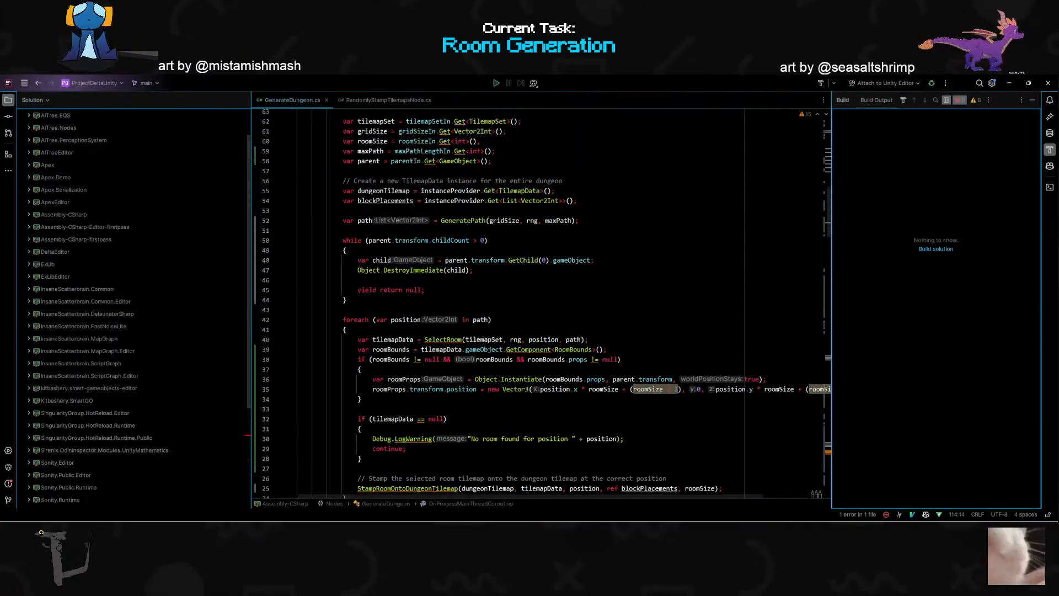
click(410, 398)
key(shift+v)
key(k)
key(y)
key(k)
key(k)
key(o)
key(Escape)
key(p)
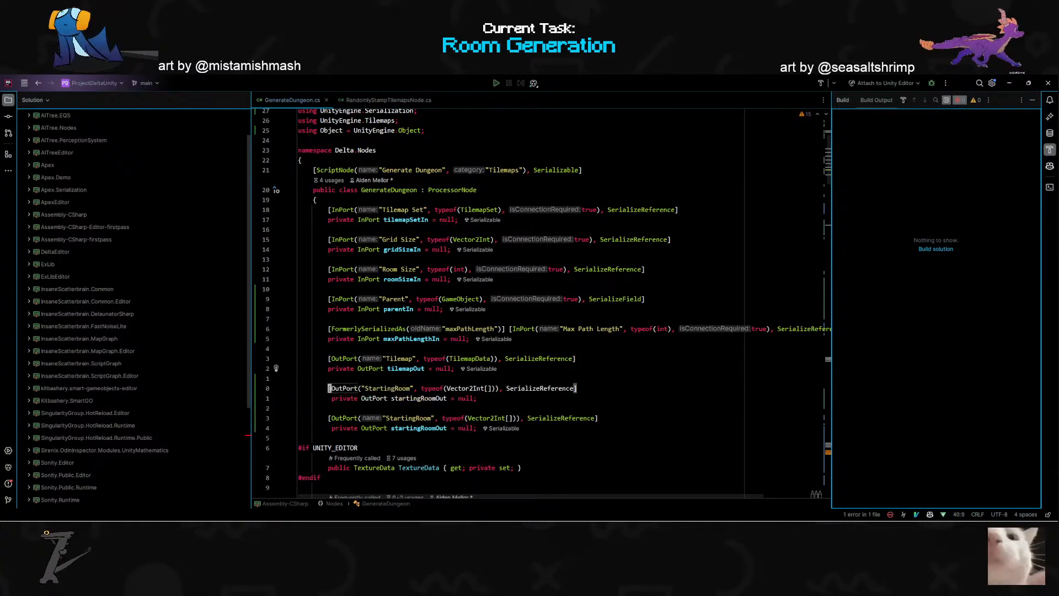
- Change the name string of the upper duplicated OutPort to "Texture Size"
key(w)
key(w)
key(w)
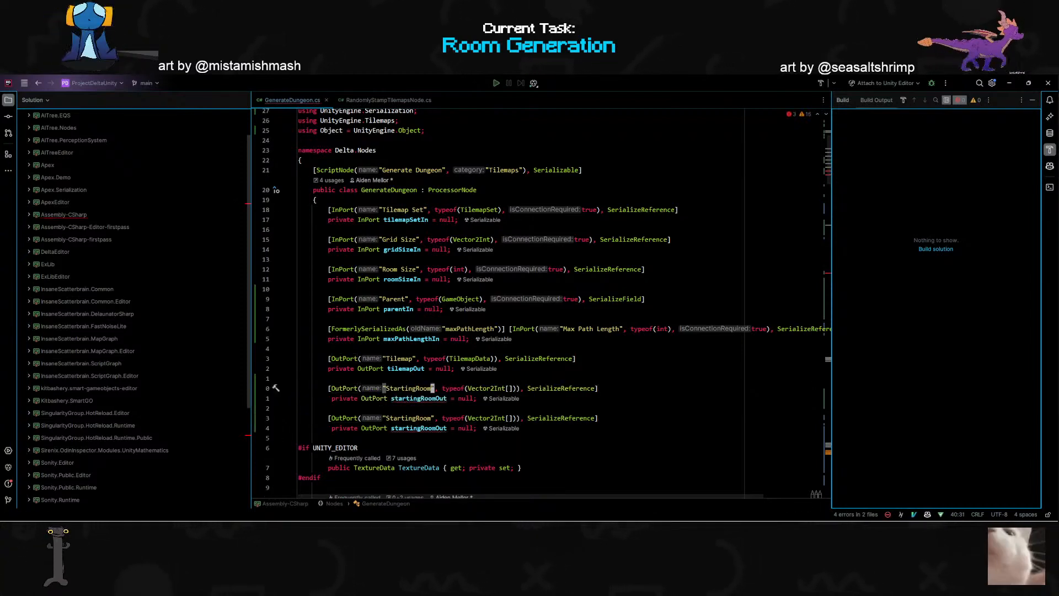
key(c)
key(i)
key(quotedbl)
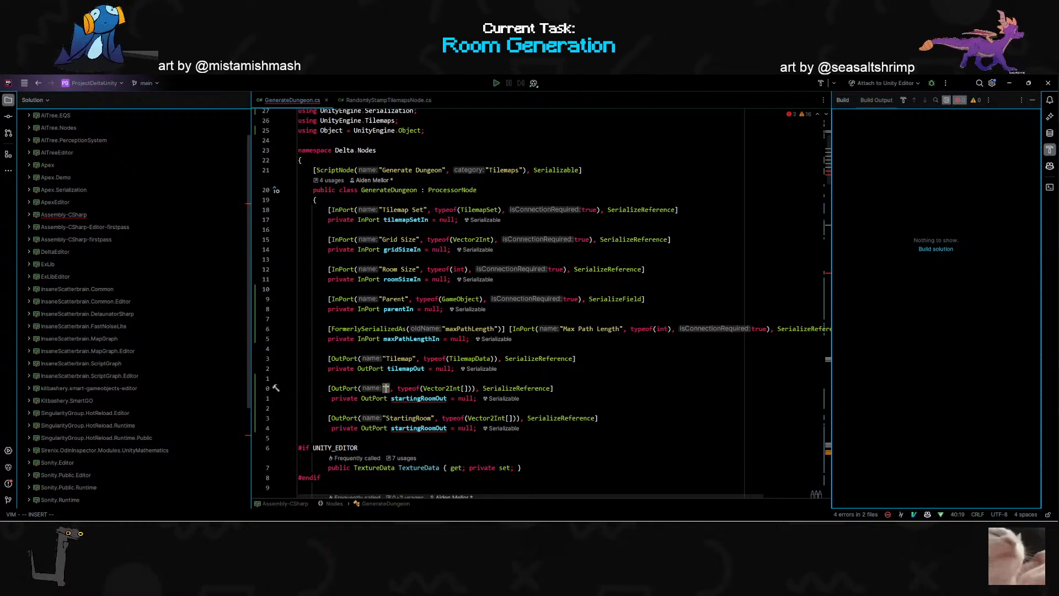
text(Texture )
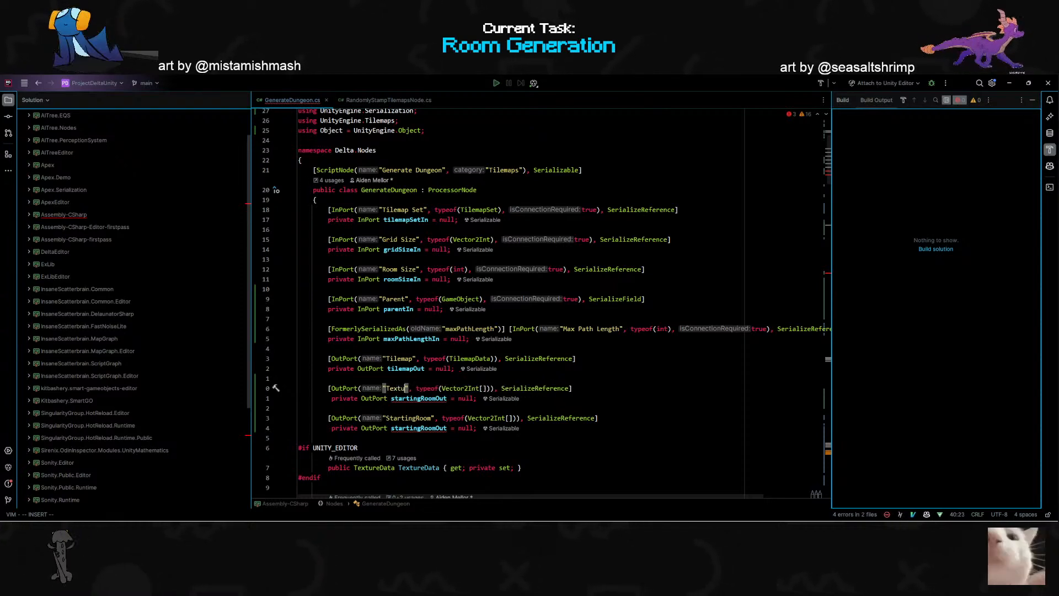
text(Size)
key(Escape)
- Insert a space in the original OutPort's name string so it reads "Starting Room"
key(j)
key(j)
key(h)
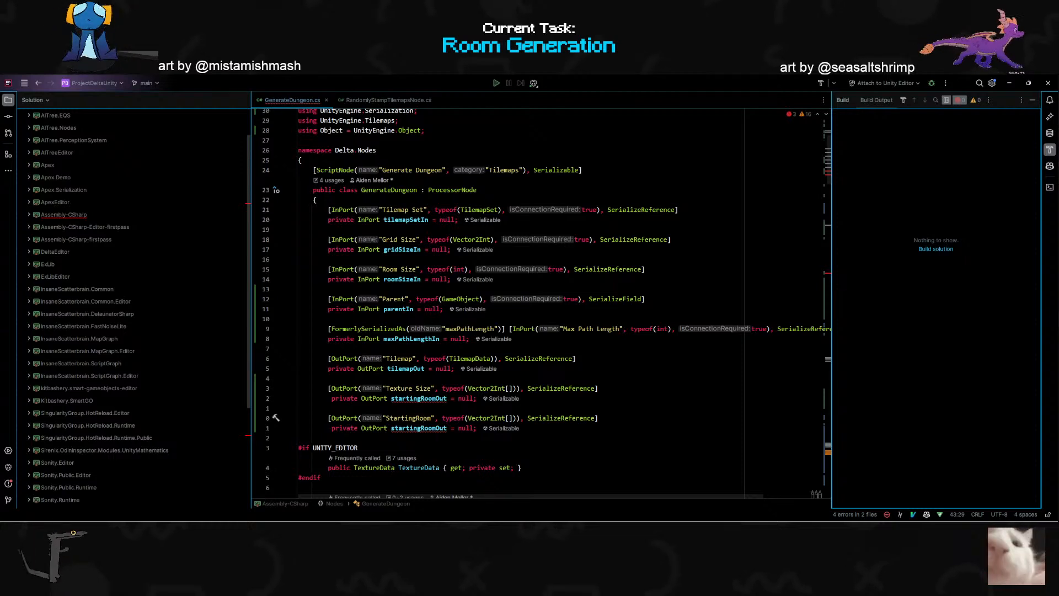
key(h)
key(h)
key(i)
key(Escape)
- Change the Texture Size OutPort's type to Vector2Int and rename its field to textureSizeOut
key(k)
key(k)
key(w)
key(w)
key(w)
key(c)
key(w)
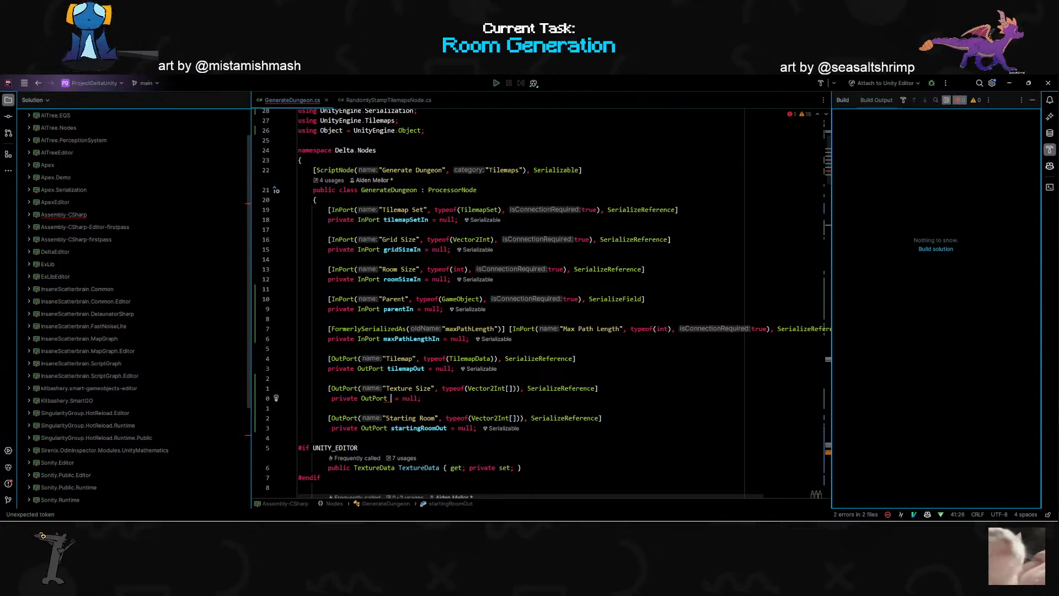
click(513, 389)
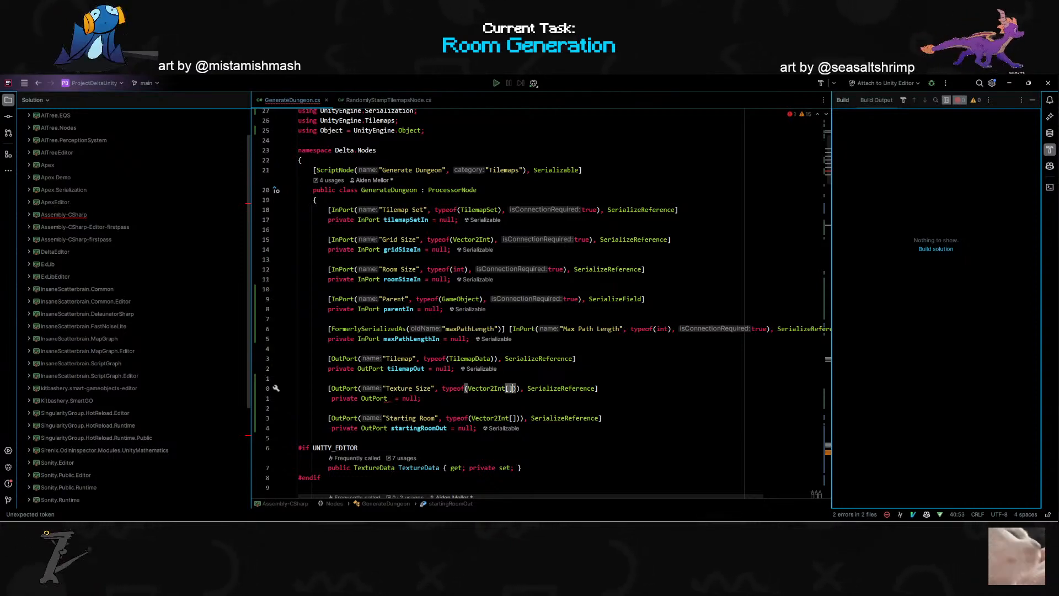
key(BackSpace)
key(BackSpace)
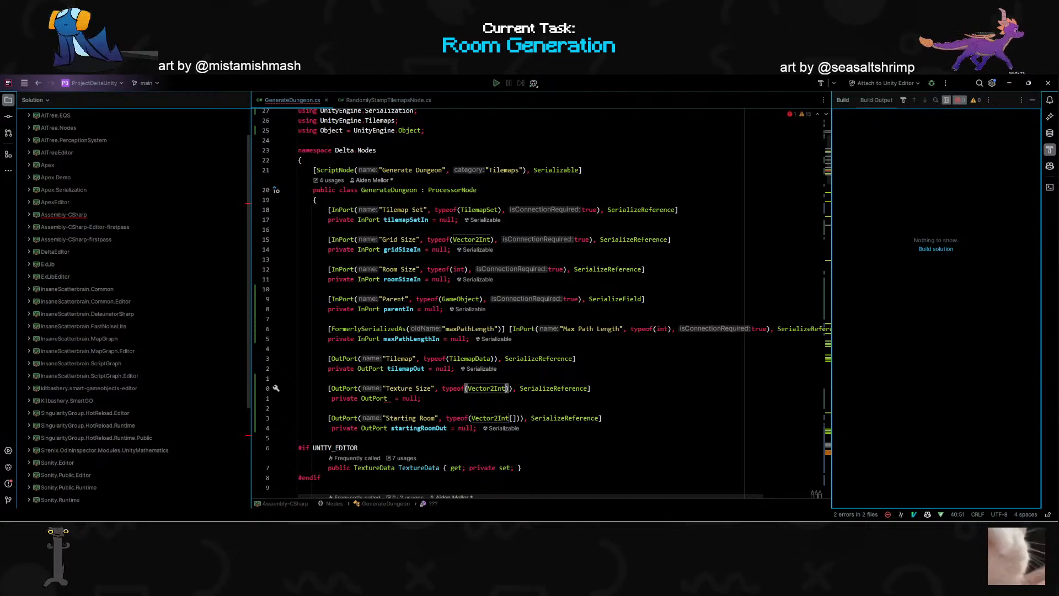
click(391, 399)
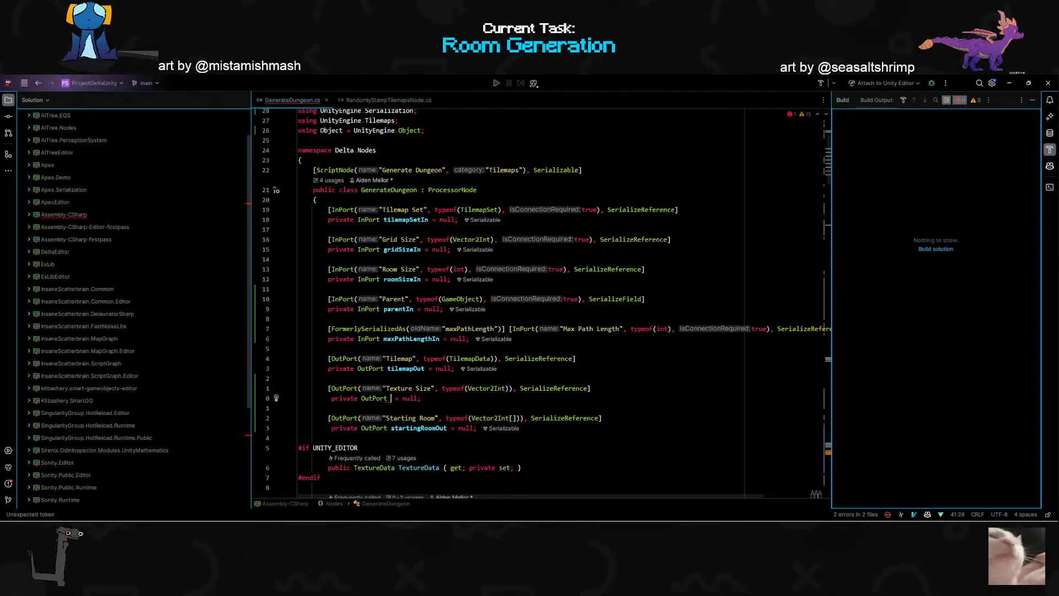
text(textureSiz)
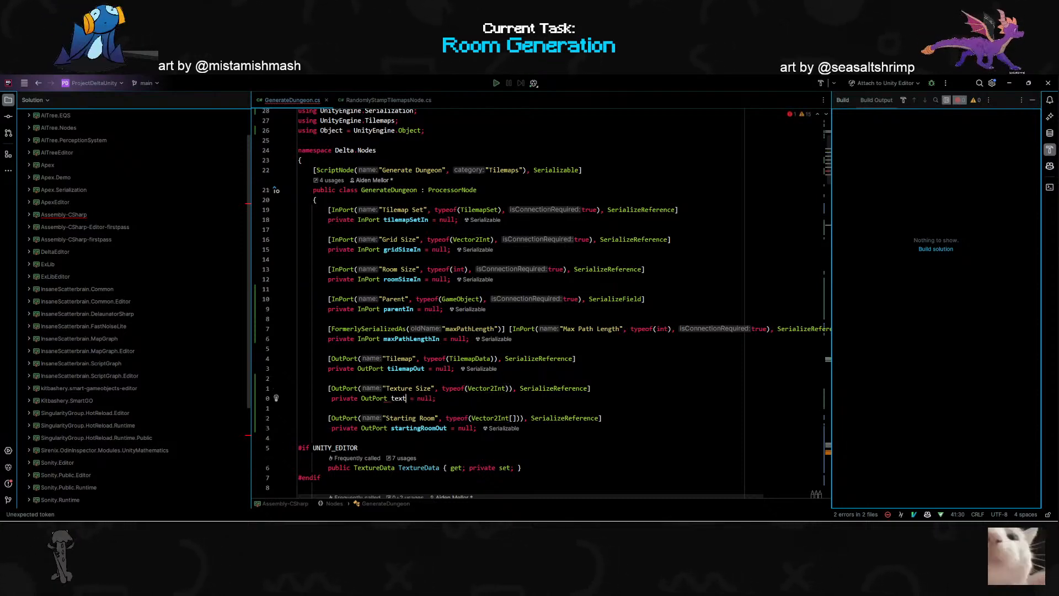
text(eOut)
key(End)
- Below the tilemapOut.Set line, add textureSizeOut.Set(() => new Vector2Int(gridSize.x * roomSize, gridSize.y * roomSize));
scroll(541, 304, down, 9)
scroll(541, 303, down, 15)
scroll(541, 304, up, 11)
click(500, 361)
text(o)
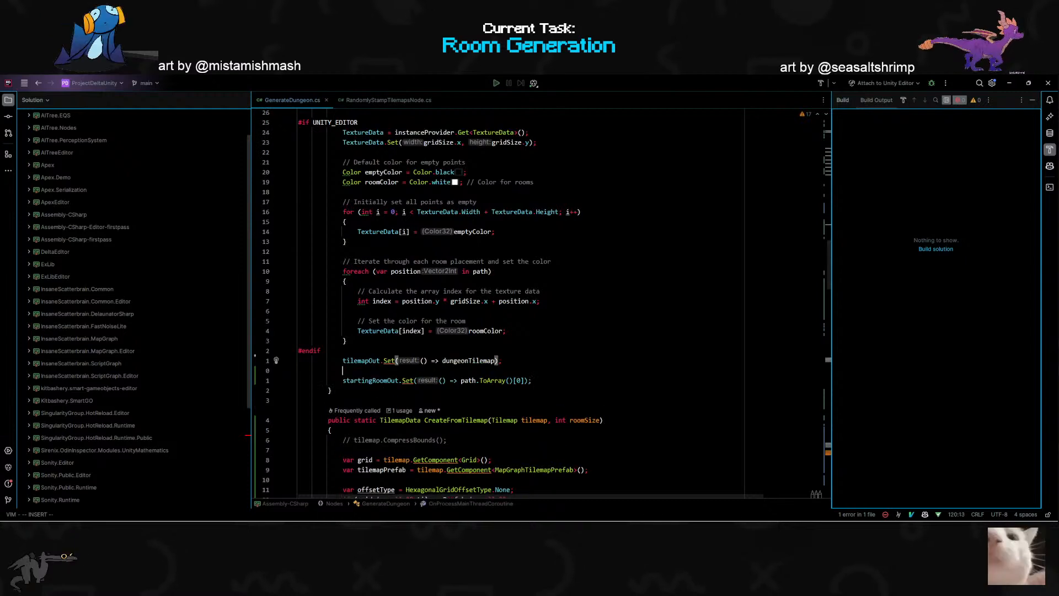
text(tex)
key(Return)
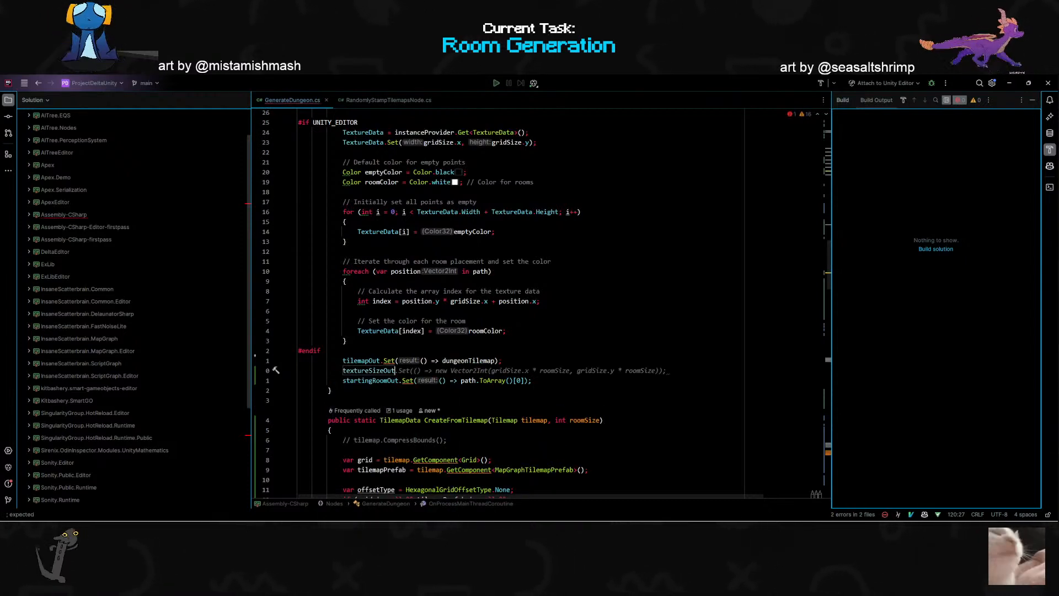
key(Tab)
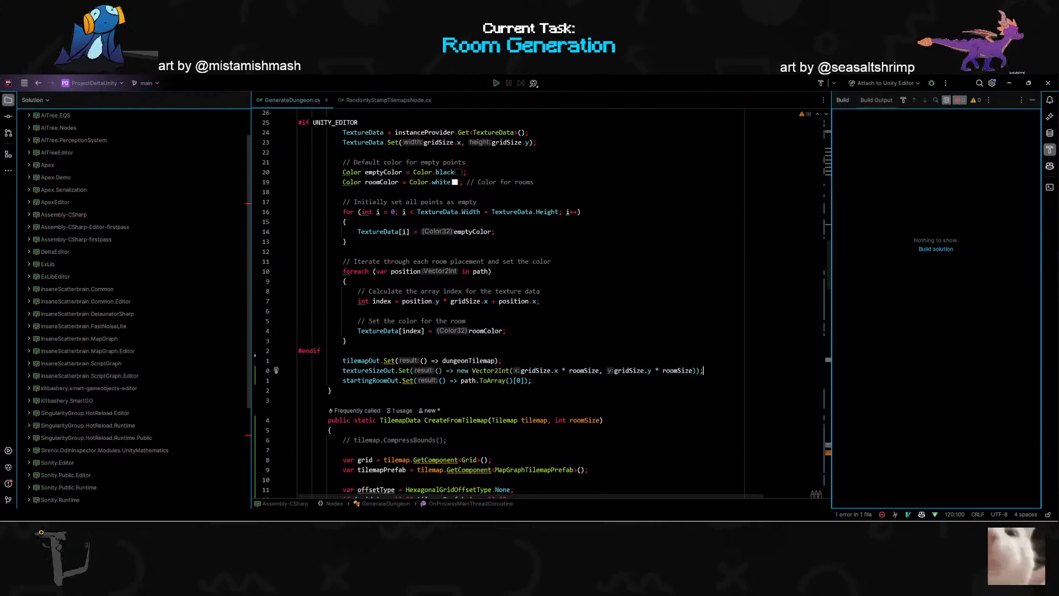
- Switch back to Unity so the edited GenerateDungeon script recompiles
scroll(479, 331, down, 4)
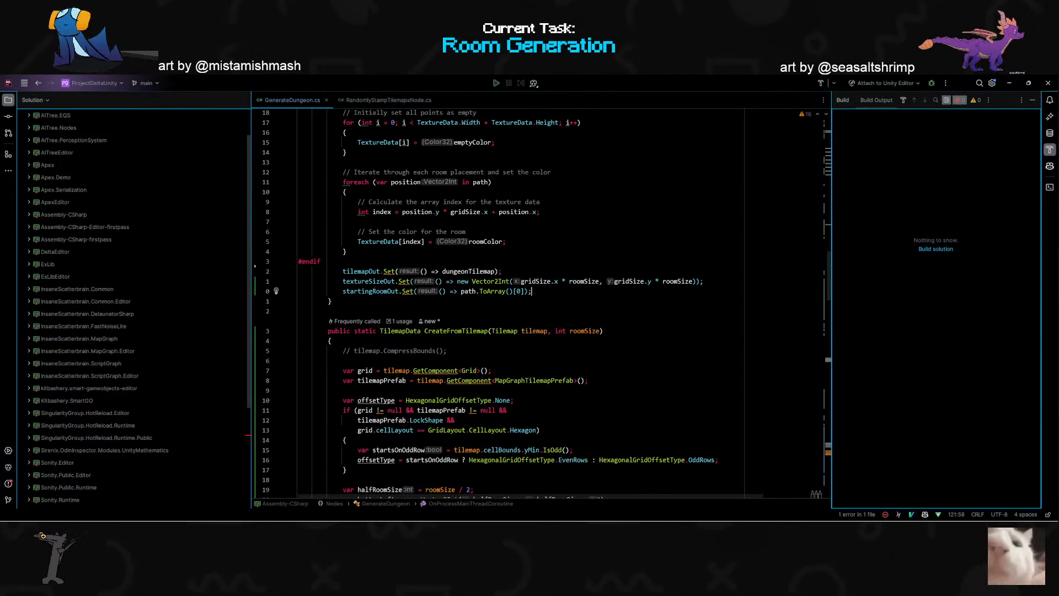
key(super+Tab)
key(Return)
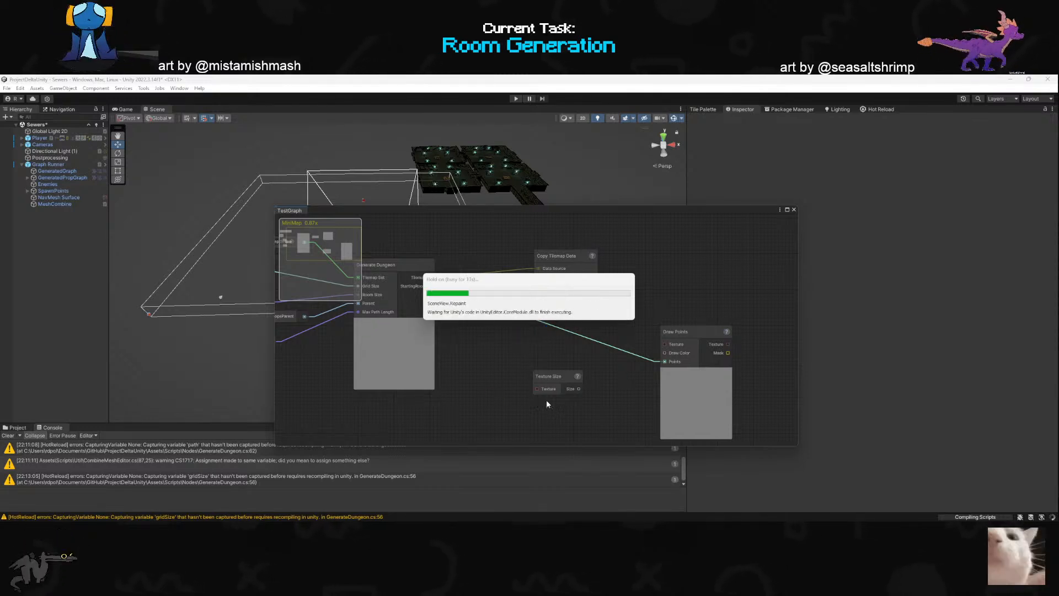
- Delete the unused Texture Size node from TestGraph
scroll(449, 310, down, 6)
scroll(601, 377, up, 5)
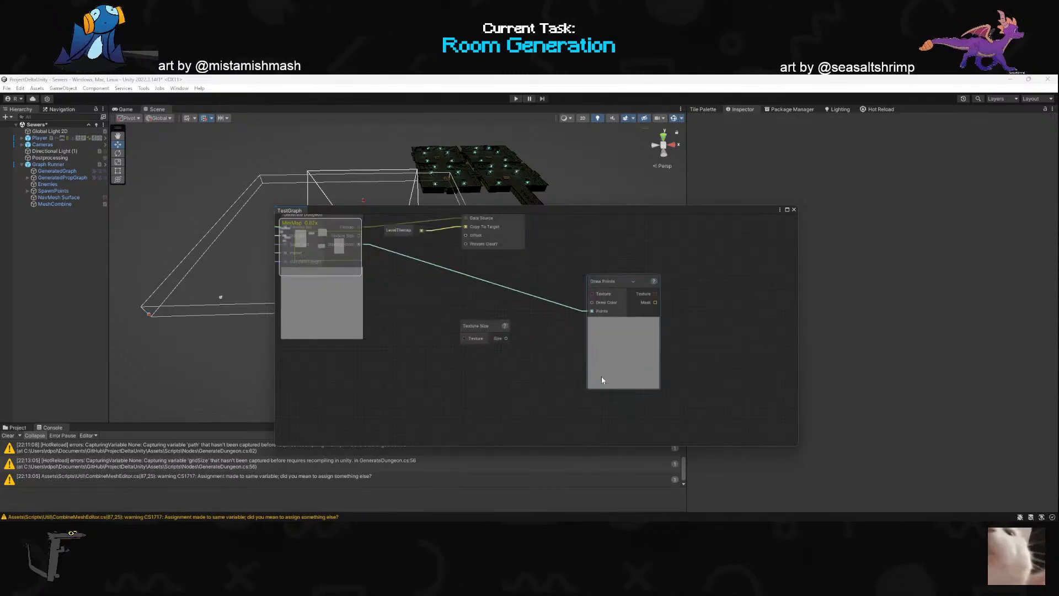
scroll(496, 326, down, 4)
scroll(435, 285, up, 5)
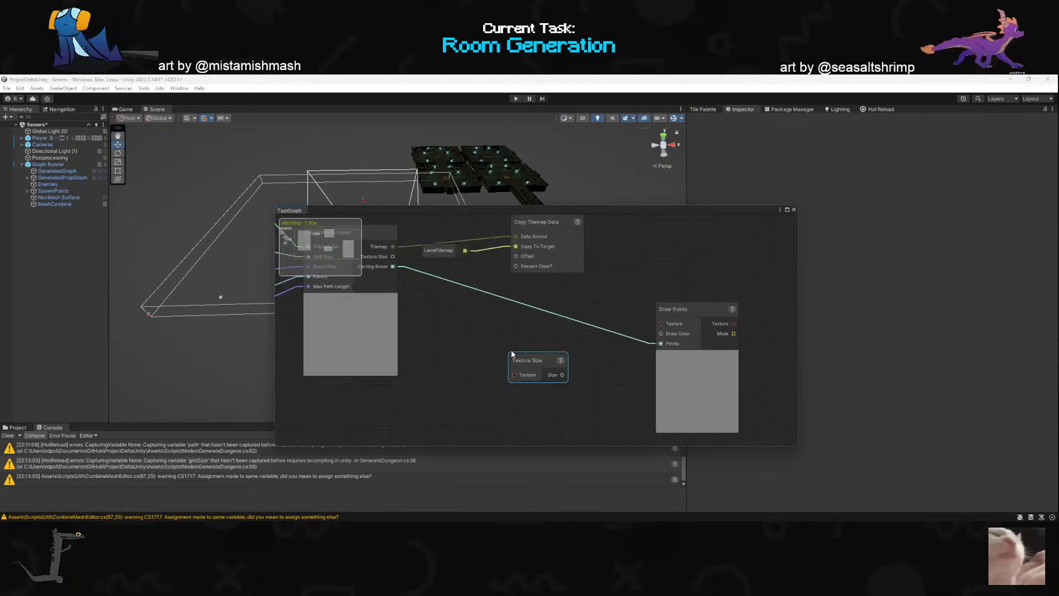
key(Delete)
- Add an Empty Texture node with its Size input wired to Generate Dungeon's Texture Size output
drag(393, 267, 485, 349)
text(list)
key(BackSpace)
key(BackSpace)
key(BackSpace)
key(BackSpace)
text(empty)
key(Return)
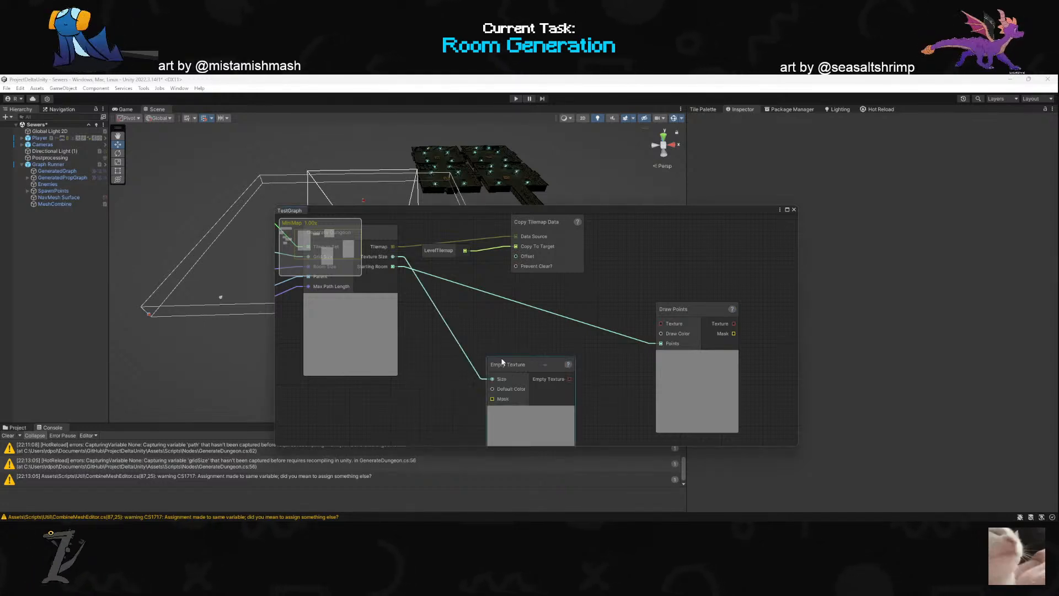
- Connect Empty Texture to Draw Points' Texture input and feed Draw Color from a black color constant
mouse_move(512, 373)
mouse_down()
mouse_move(495, 313)
mouse_move(478, 316)
mouse_move(661, 324)
mouse_move(607, 341)
mouse_up()
click(557, 361)
click(557, 360)
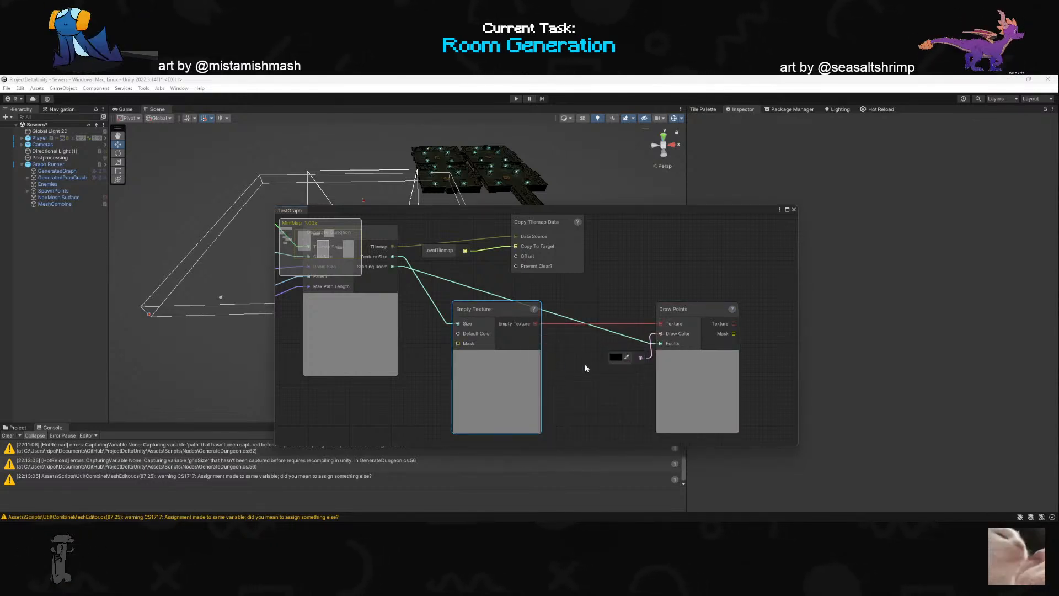
- Move the TestGraph window off the Inspector and run the graph from the Graph Runner object
drag(447, 211, 259, 249)
click(49, 164)
click(983, 485)
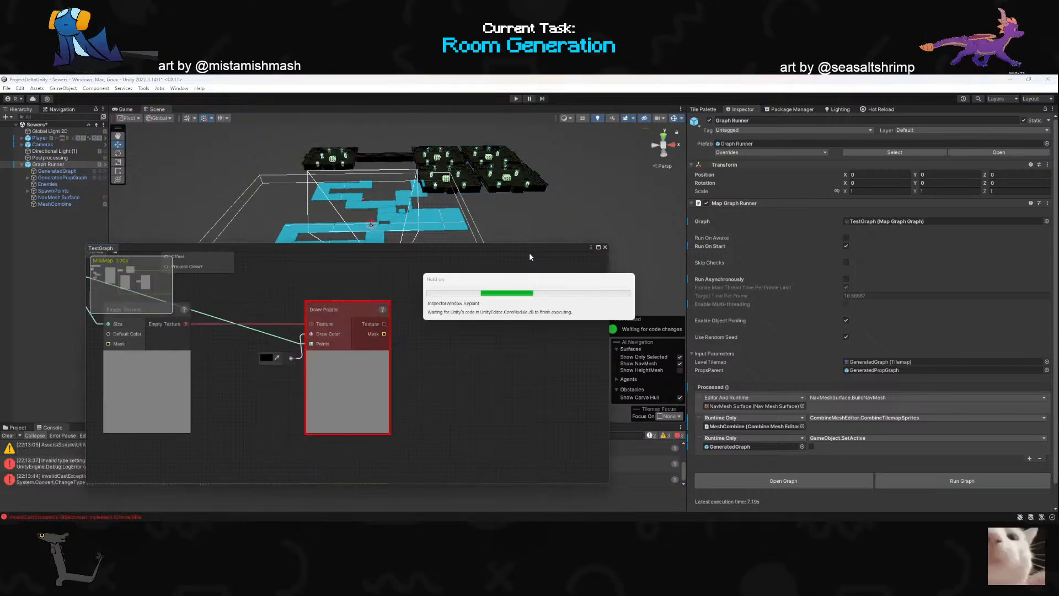
- Examine the Generate Dungeon, Empty Texture and Draw Points nodes, moving the graph window clear of the console errors
scroll(504, 314, down, 5)
scroll(387, 372, up, 3)
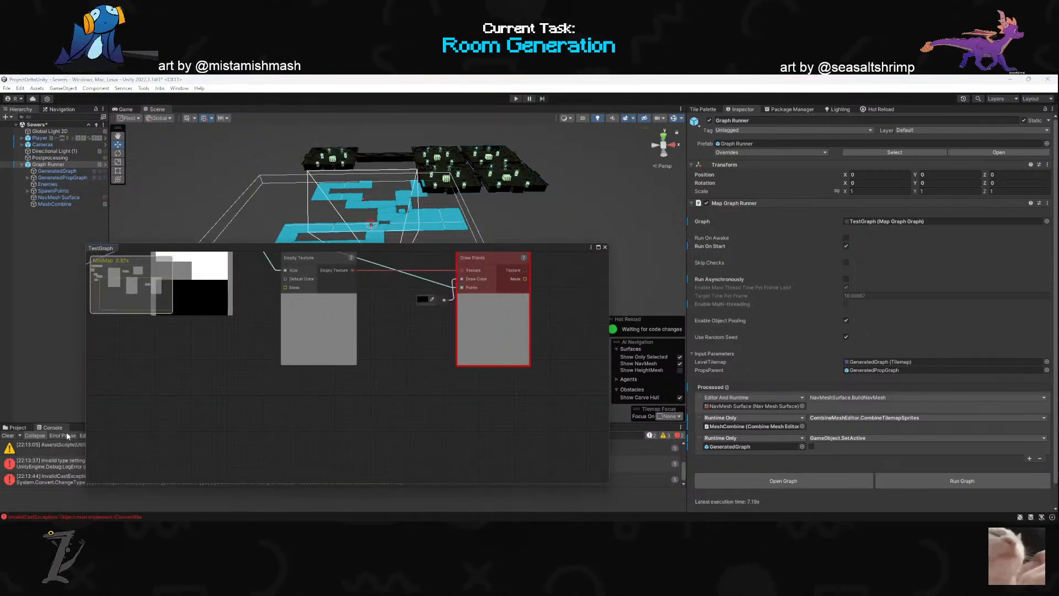
drag(280, 247, 253, 233)
scroll(425, 282, down, 6)
middle_drag(425, 282, 430, 383)
scroll(431, 341, up, 5)
scroll(420, 401, up, 1)
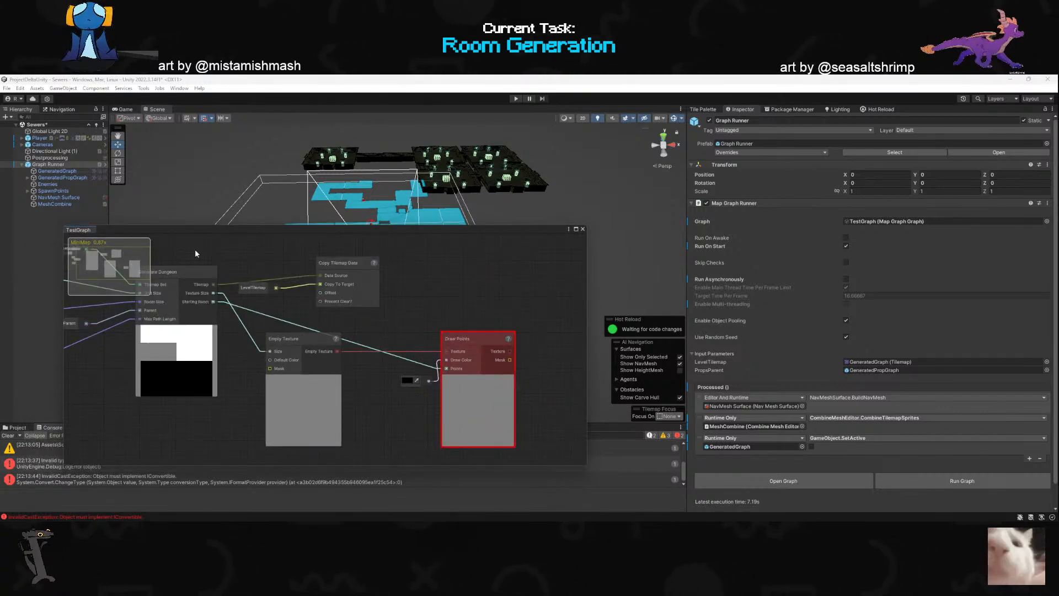
drag(198, 235, 240, 148)
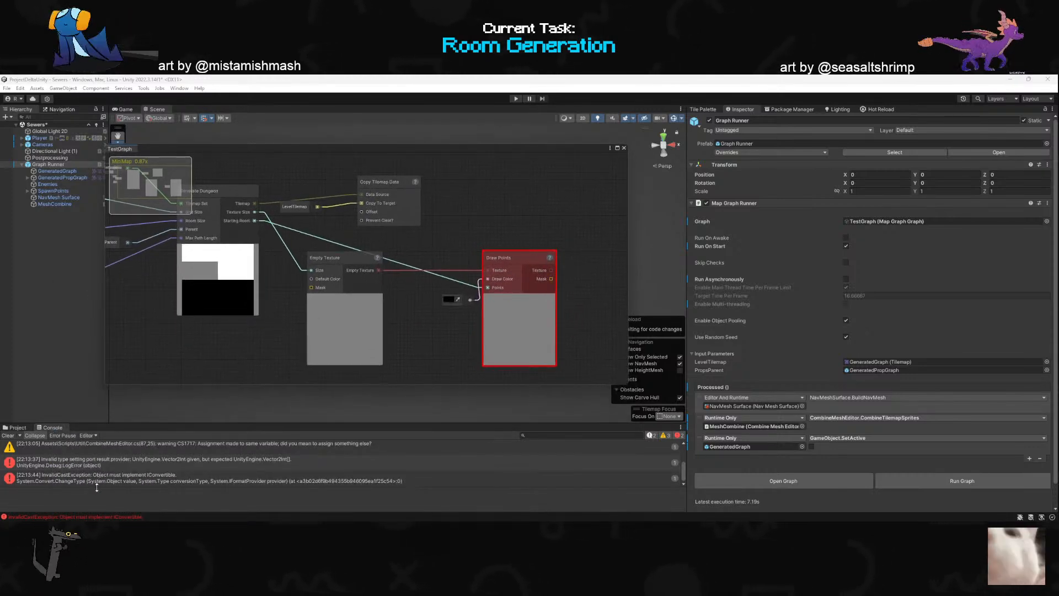
- Open the script from the console error, remove [0] from path.ToArray()[0] in the startingRoomOut.Set line, and return to Unity
double_click(204, 461)
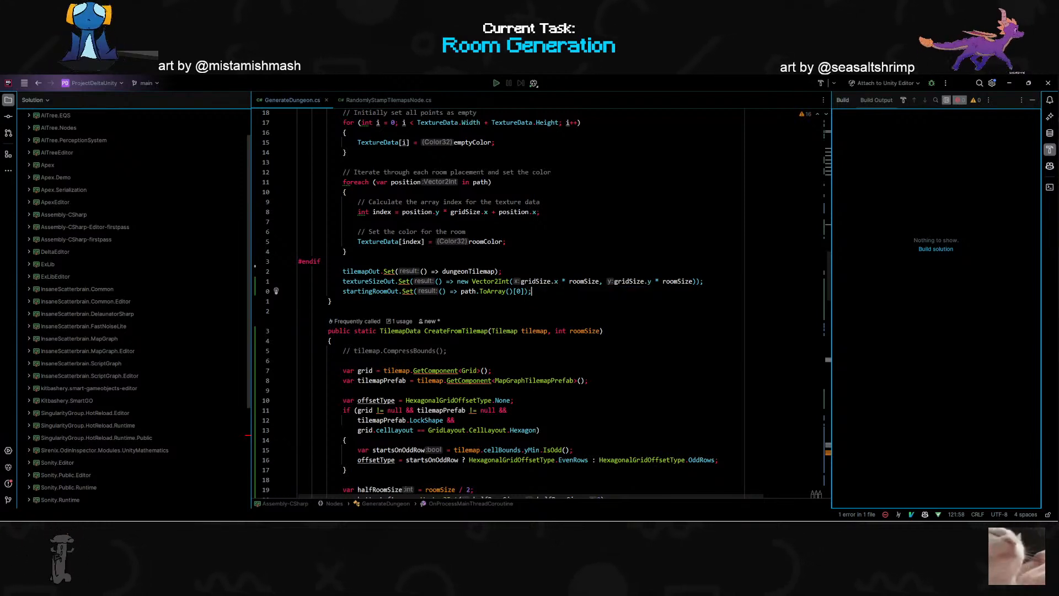
scroll(486, 301, up, 1)
key(BackSpace)
key(BackSpace)
key(BackSpace)
key(Left)
key(Left)
key(alt+Tab)
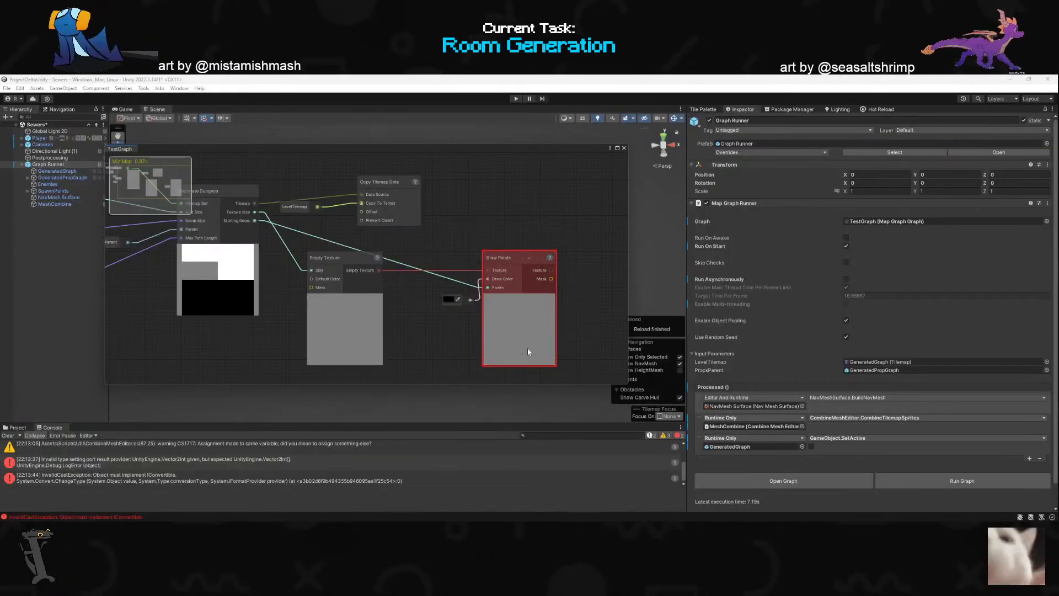
- Clear the console, rerun the graph, and bring the Draw Points preview into view
click(8, 436)
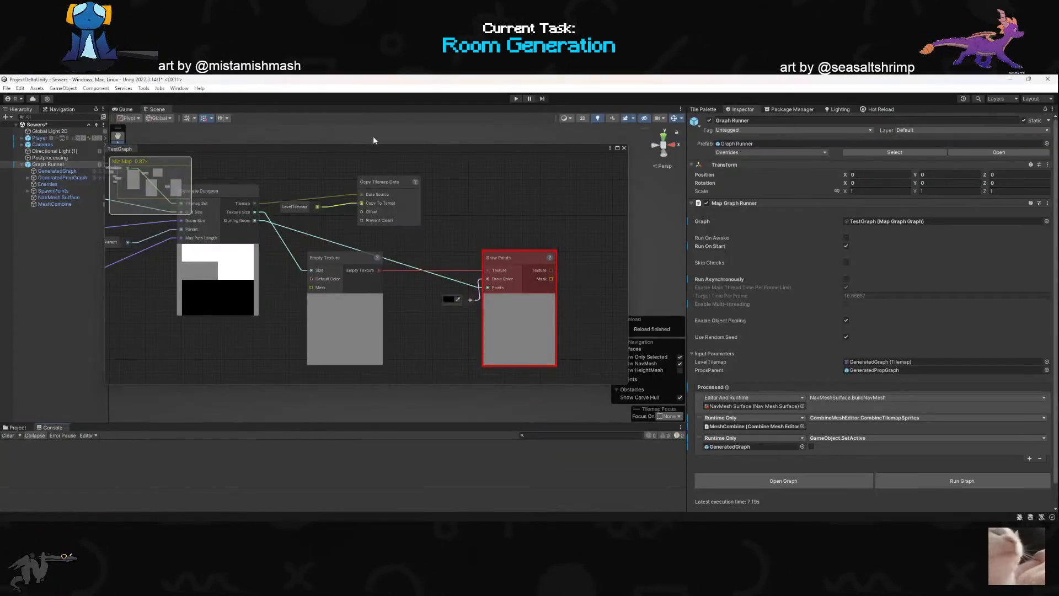
drag(381, 146, 341, 198)
click(929, 477)
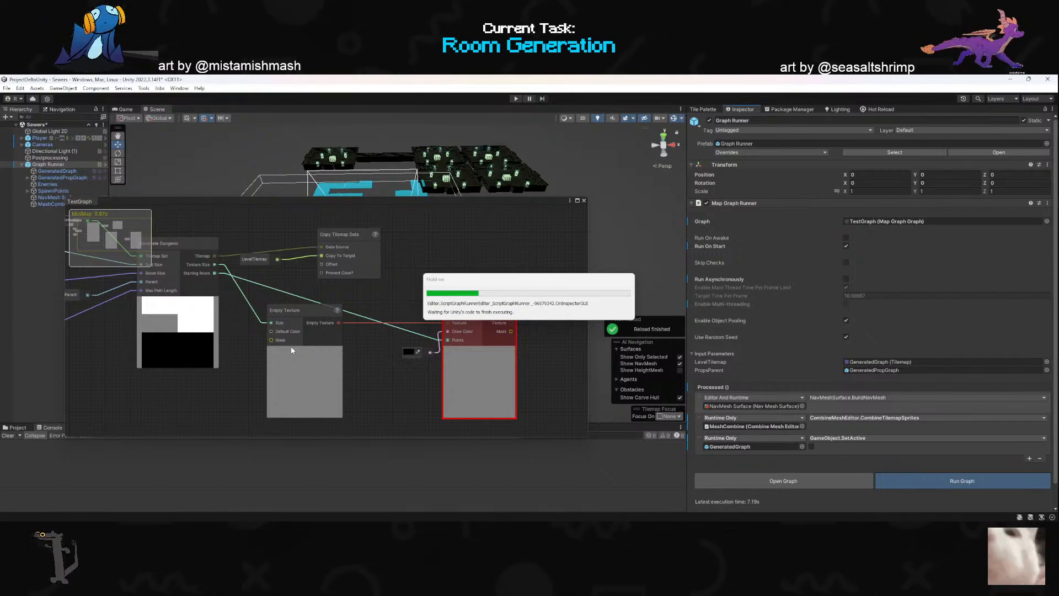
drag(474, 205, 507, 160)
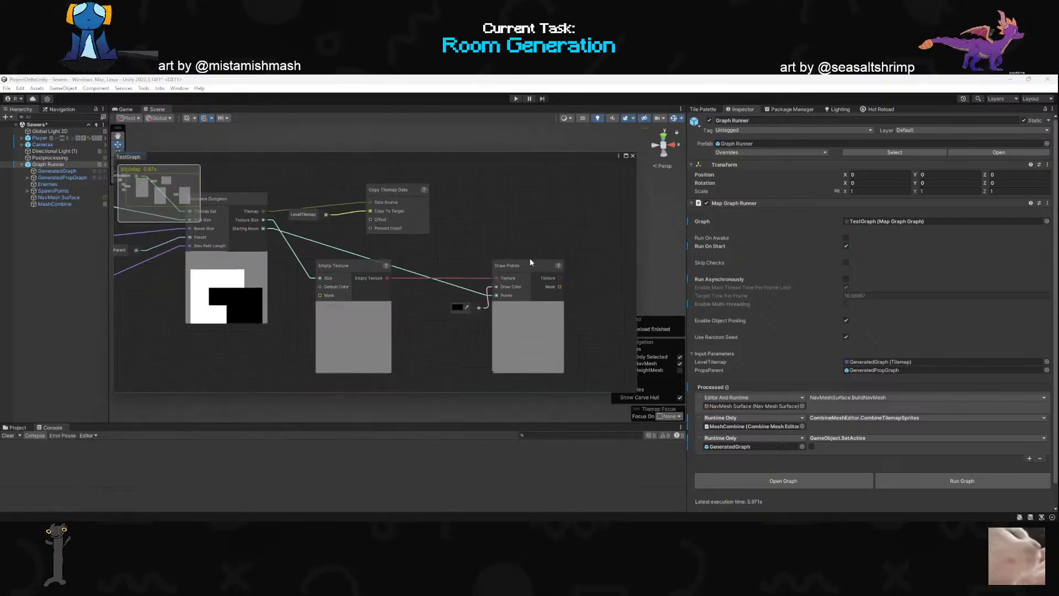
scroll(556, 349, up, 1)
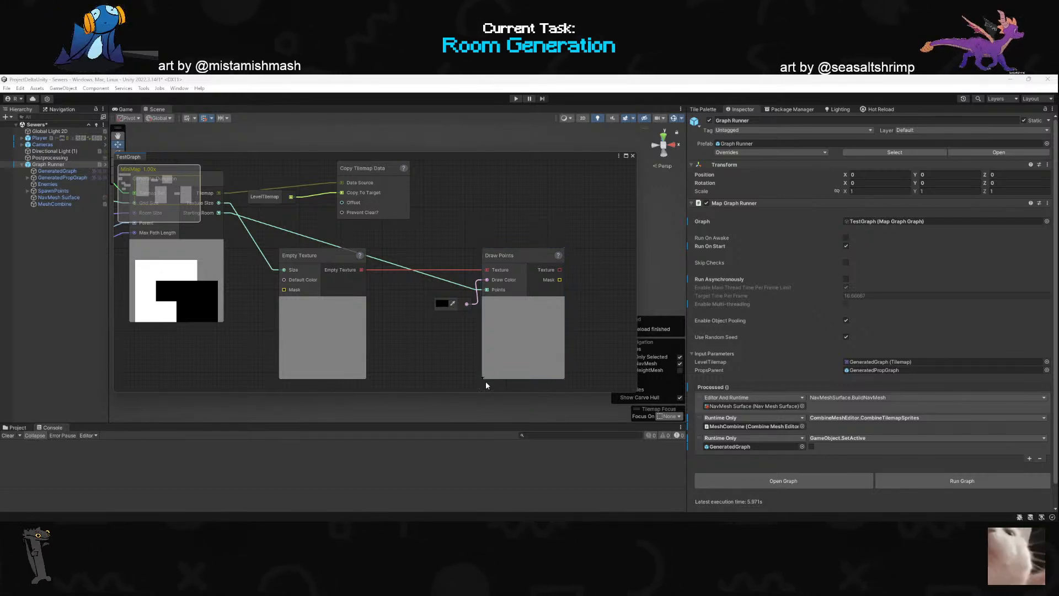
- Switch to the code editor and examine the output Set lines and the room placement loop in GenerateDungeon.cs
key(alt+Tab)
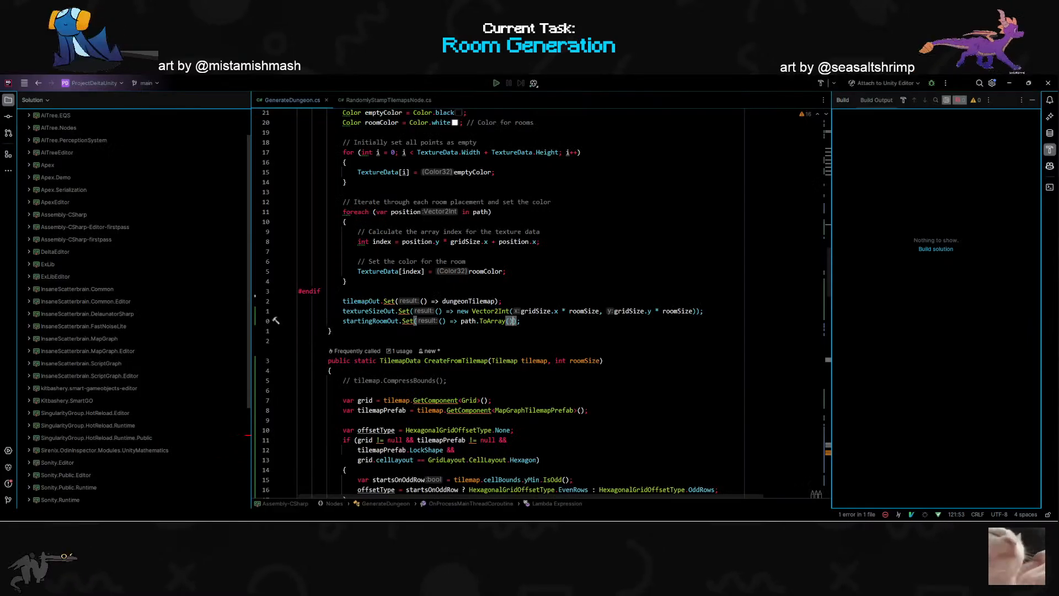
scroll(541, 304, up, 2)
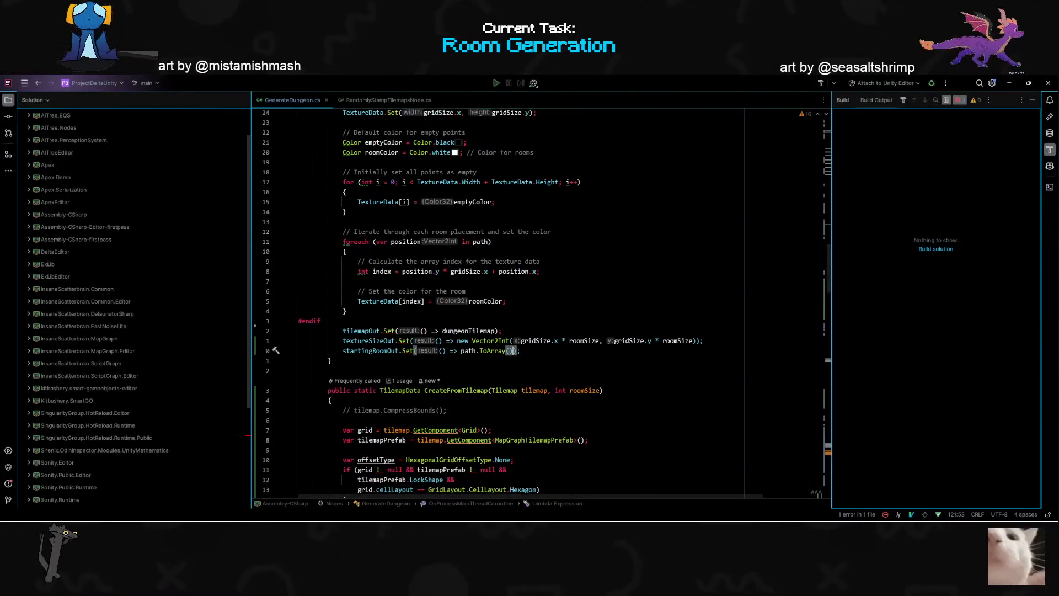
double_click(362, 330)
double_click(368, 341)
double_click(369, 350)
scroll(369, 351, up, 10)
scroll(540, 303, up, 3)
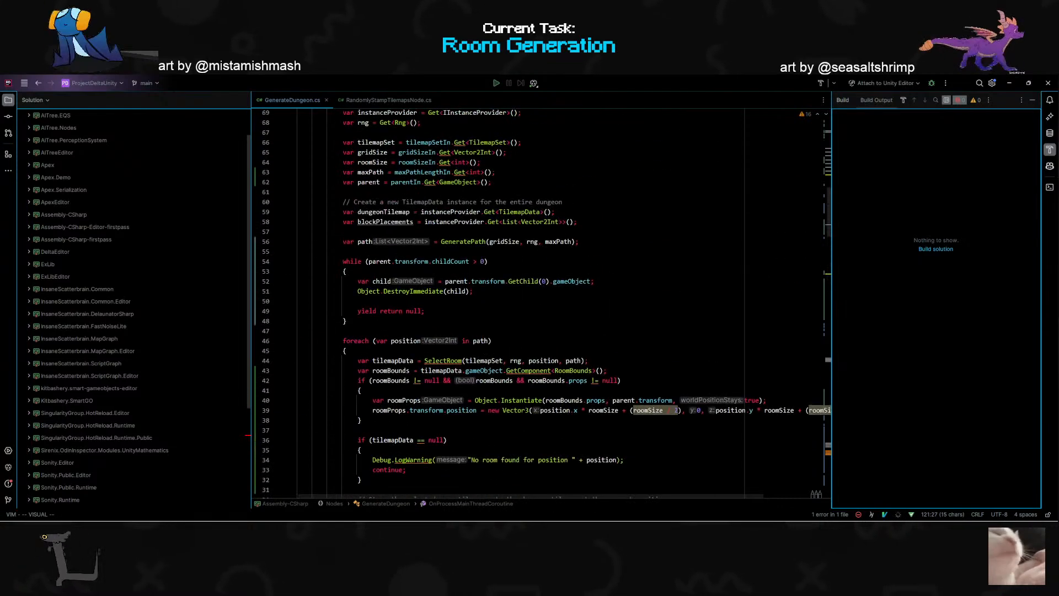
scroll(543, 304, down, 2)
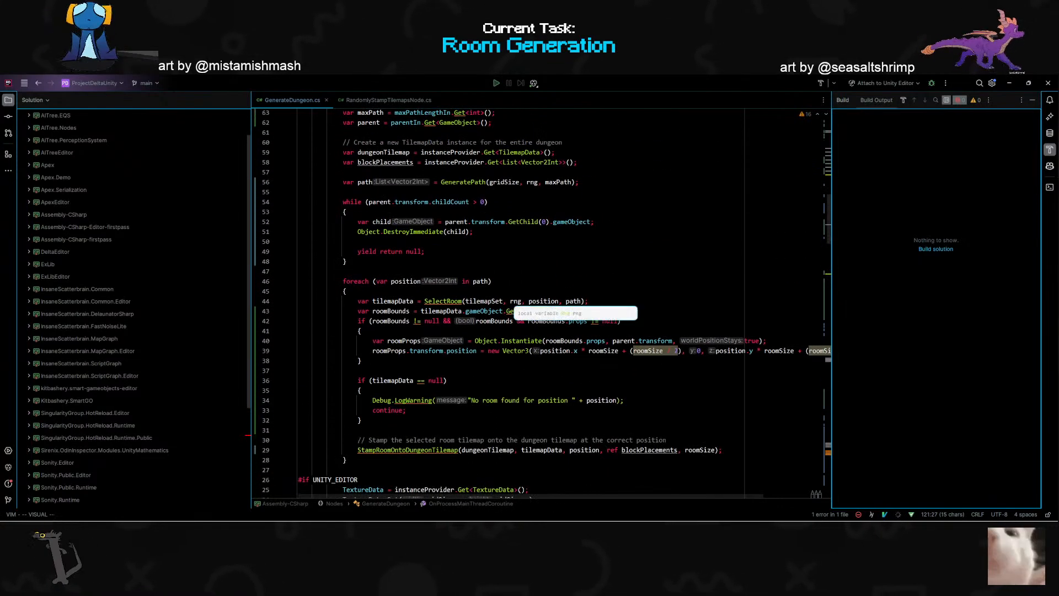
scroll(543, 303, down, 4)
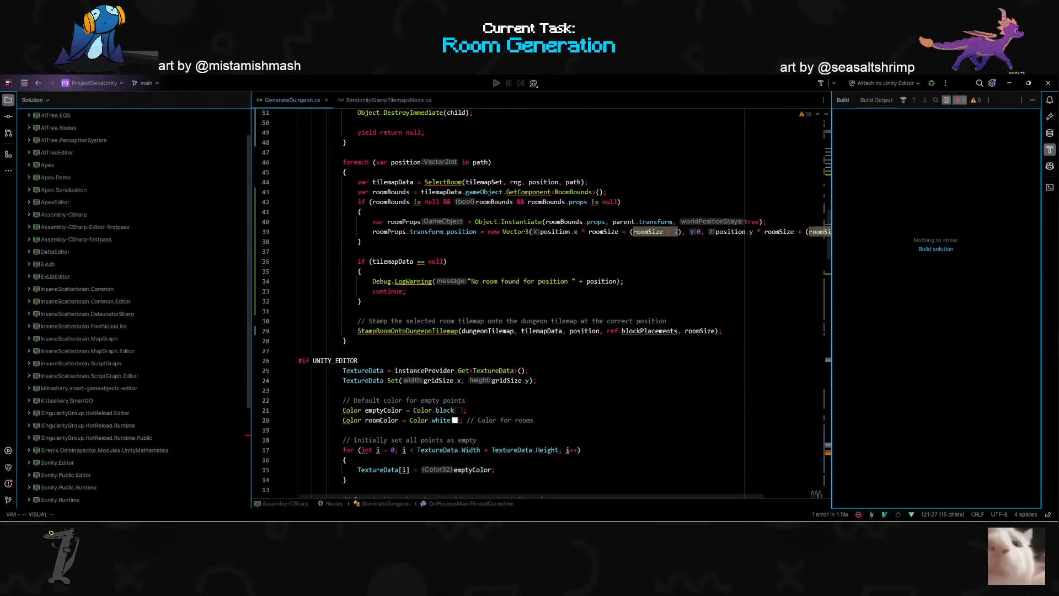
scroll(542, 303, up, 4)
scroll(543, 304, down, 15)
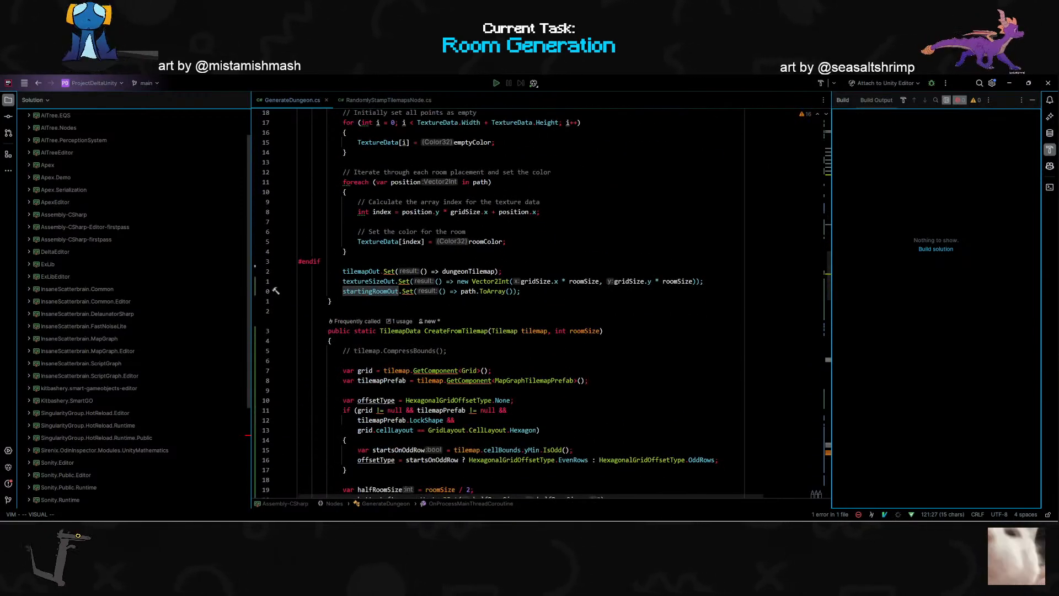
- Replace the ToArray() call on path in the startingRoomOut.Set line with ForEach
click(507, 291)
key(l)
key(a)
key(BackSpace)
key(BackSpace)
key(ctrl+BackSpace)
key(Escape)
text(F)
text(orEach())
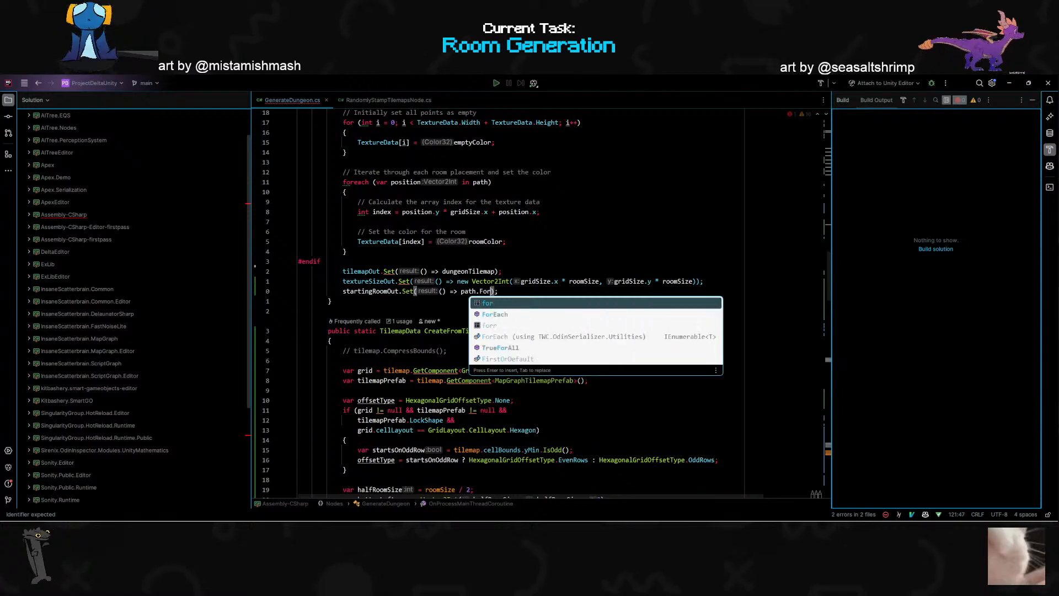
key(Down)
key(Return)
- Complete the ForEach call with the lambda p => p * roomSize and append .ToArray()
text(()
key(BackSpace)
key(BackSpace)
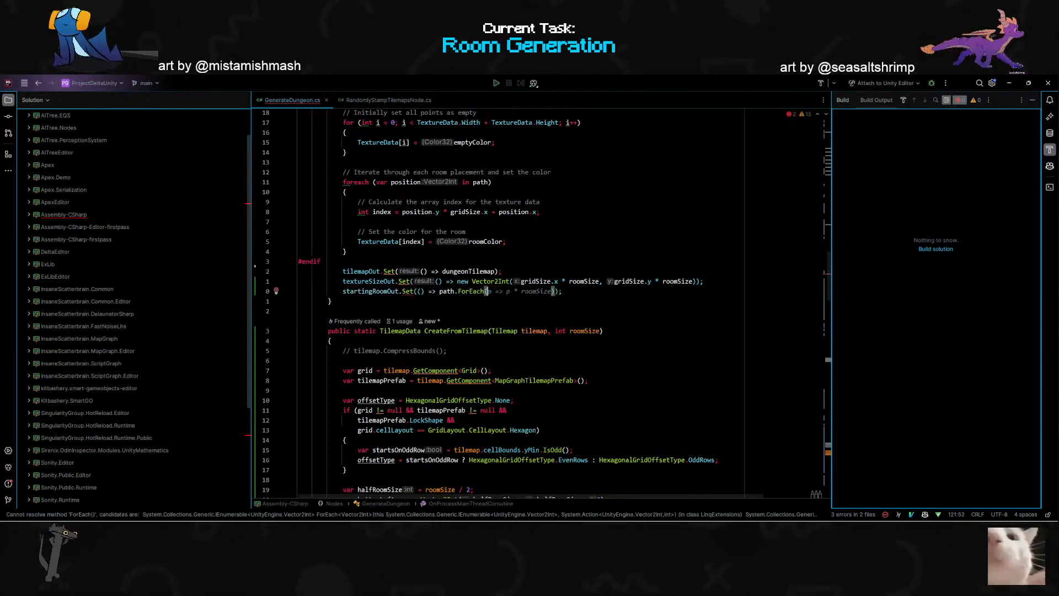
key(Tab)
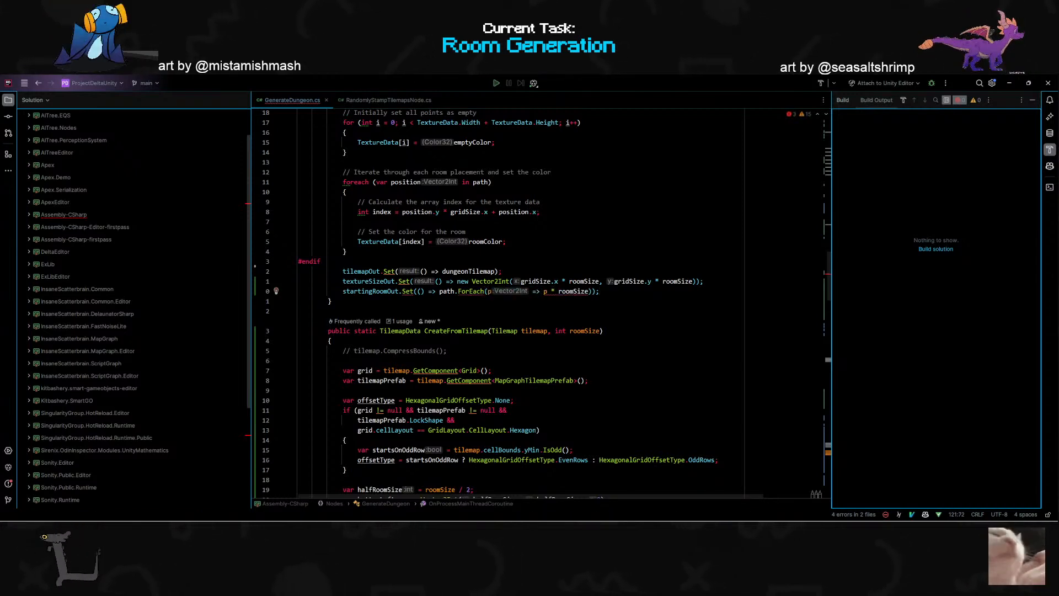
text(.ToA)
key(Return)
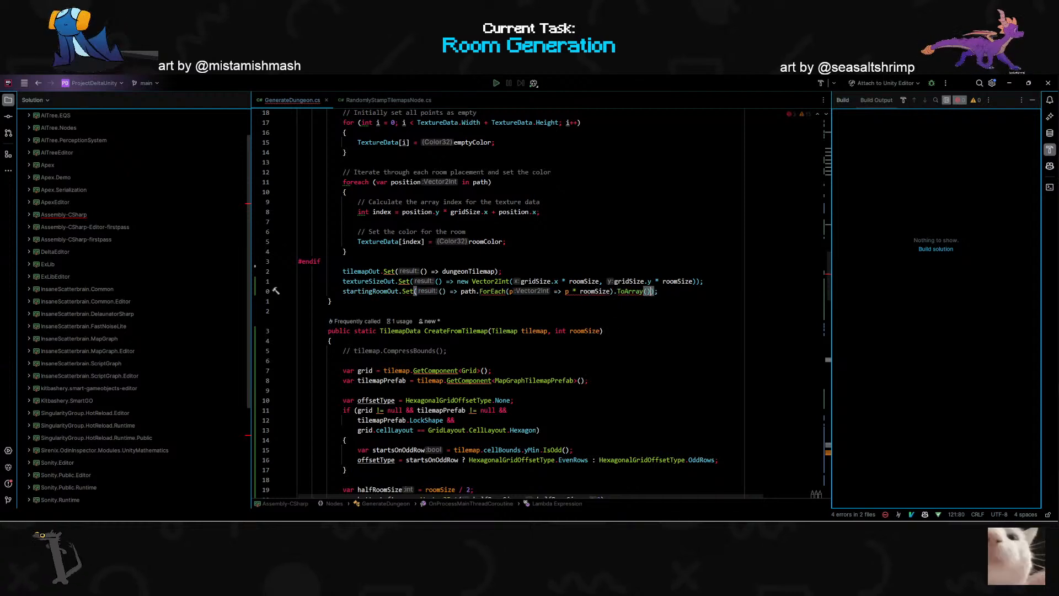
- Examine the ForEach error, the path and room placement code, and the p * roomSize expression
click(299, 311)
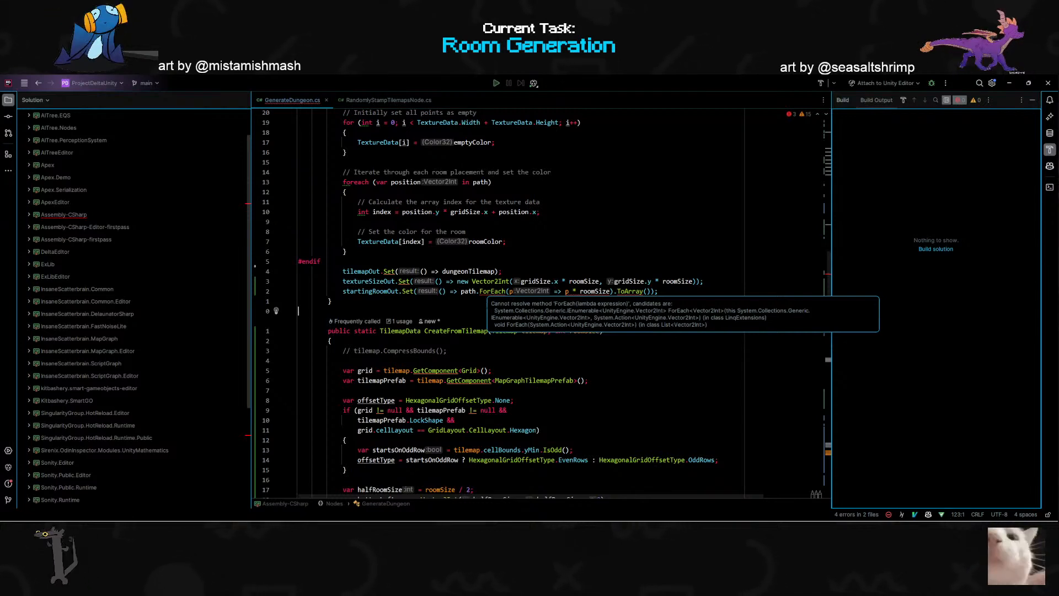
scroll(543, 303, up, 15)
scroll(485, 431, up, 3)
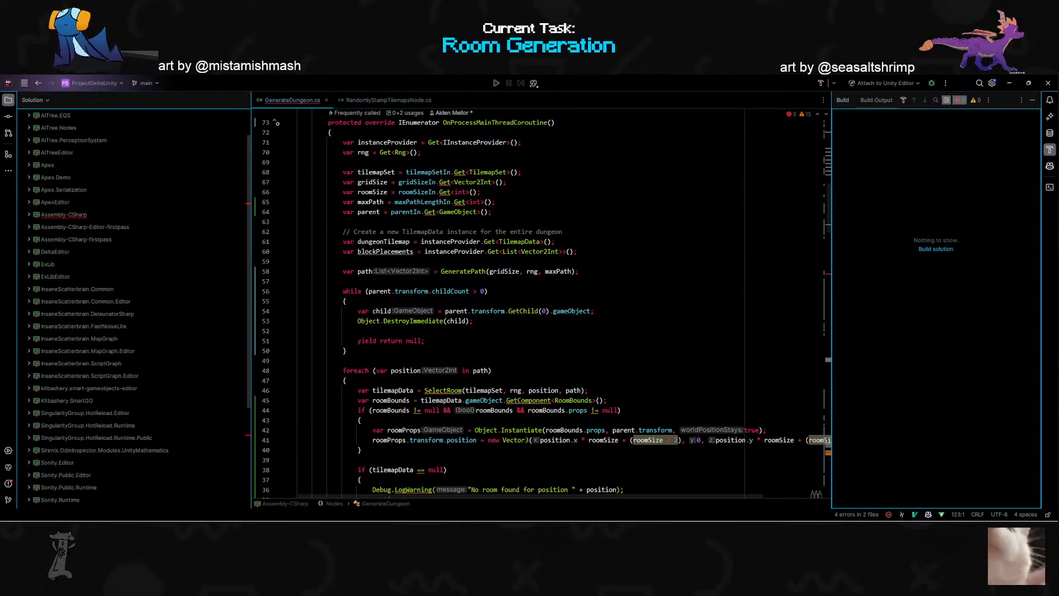
scroll(543, 303, down, 1)
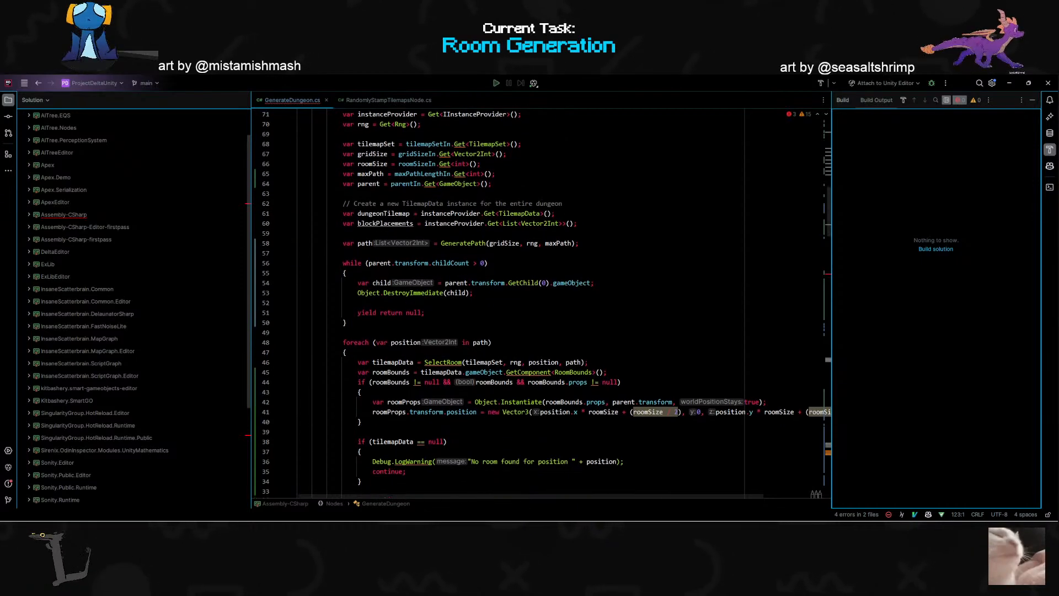
scroll(543, 303, down, 15)
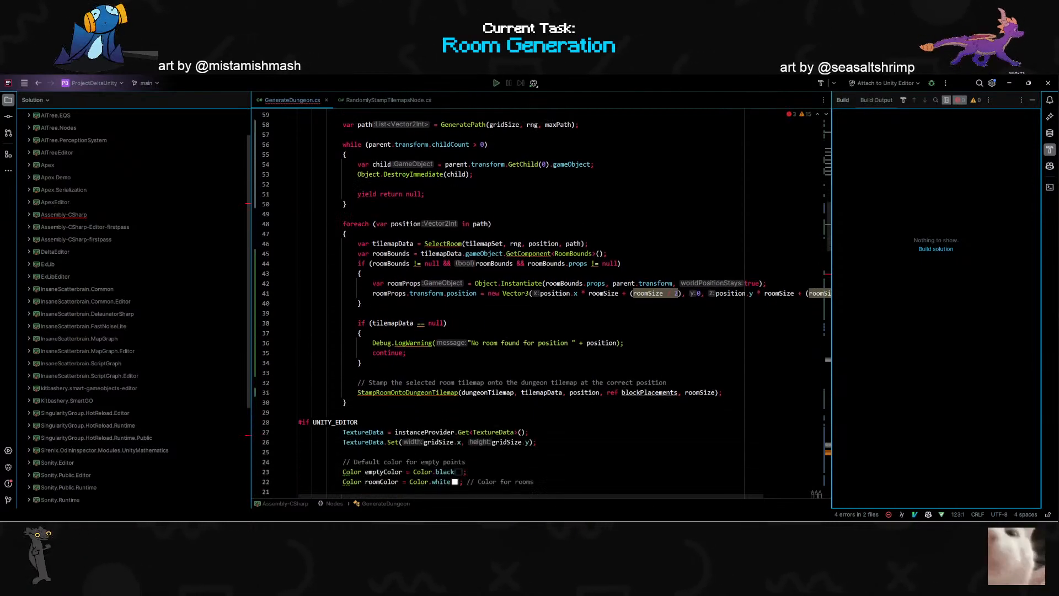
scroll(543, 303, down, 1)
mouse_move(568, 292)
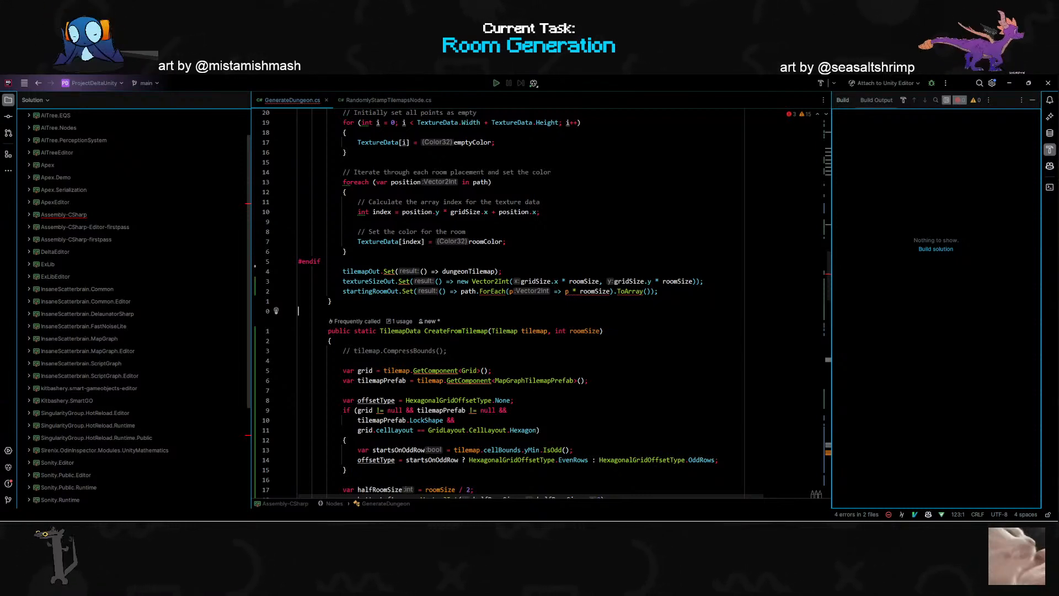
- Try Map in place of ForEach in the startingRoomOut.Set line, and put ForEach back
click(501, 291)
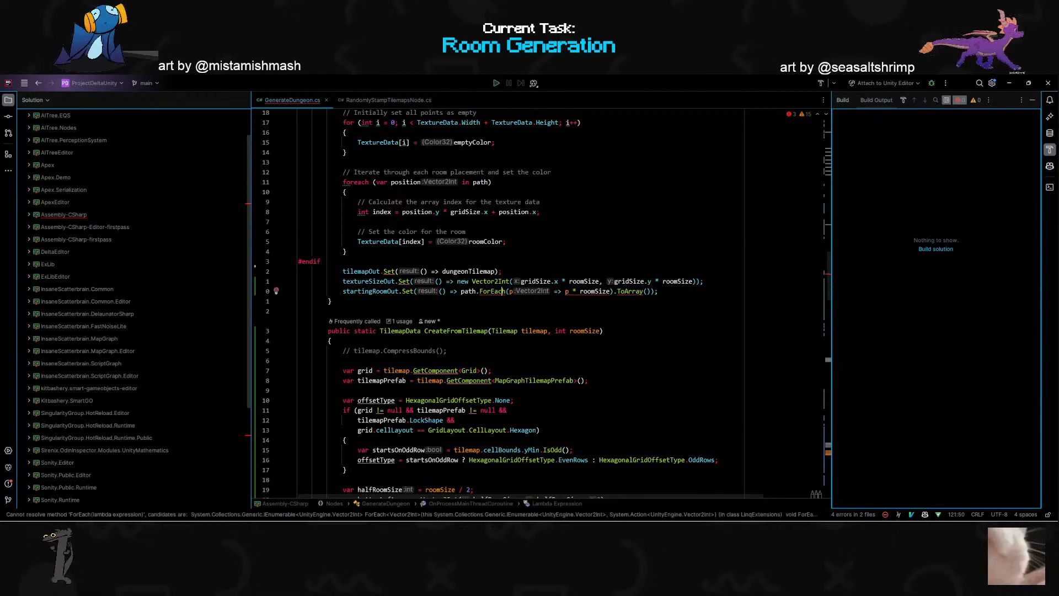
text(ciwMap)
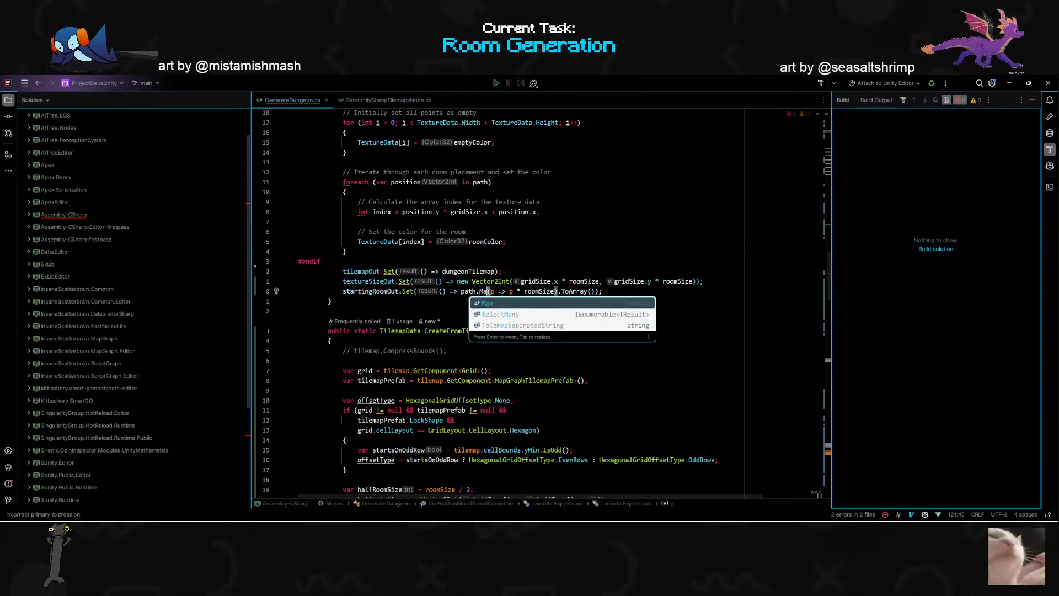
key(BackSpace)
key(BackSpace)
key(BackSpace)
text(For)
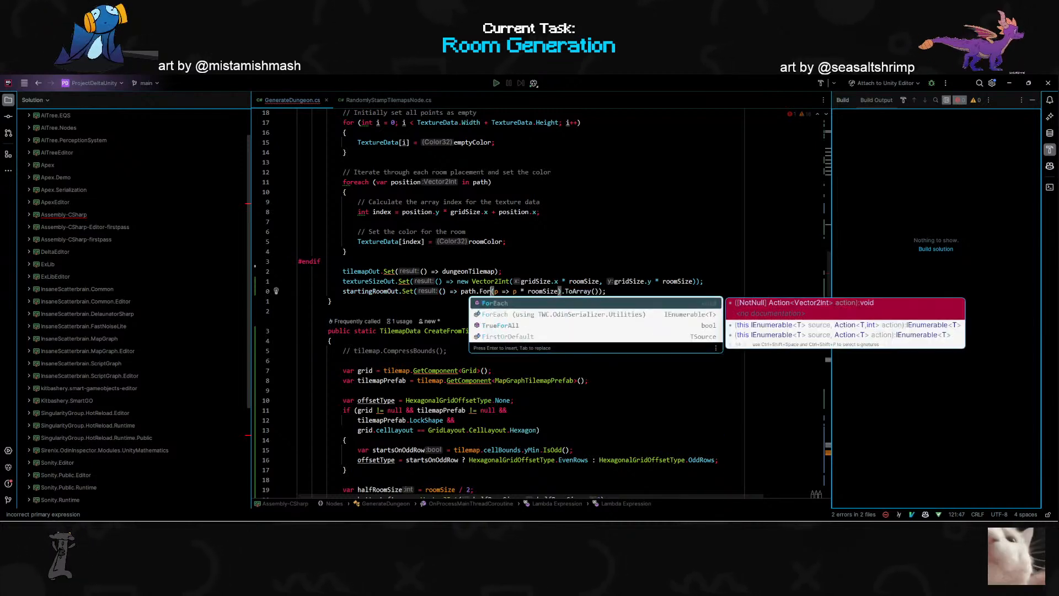
key(Return)
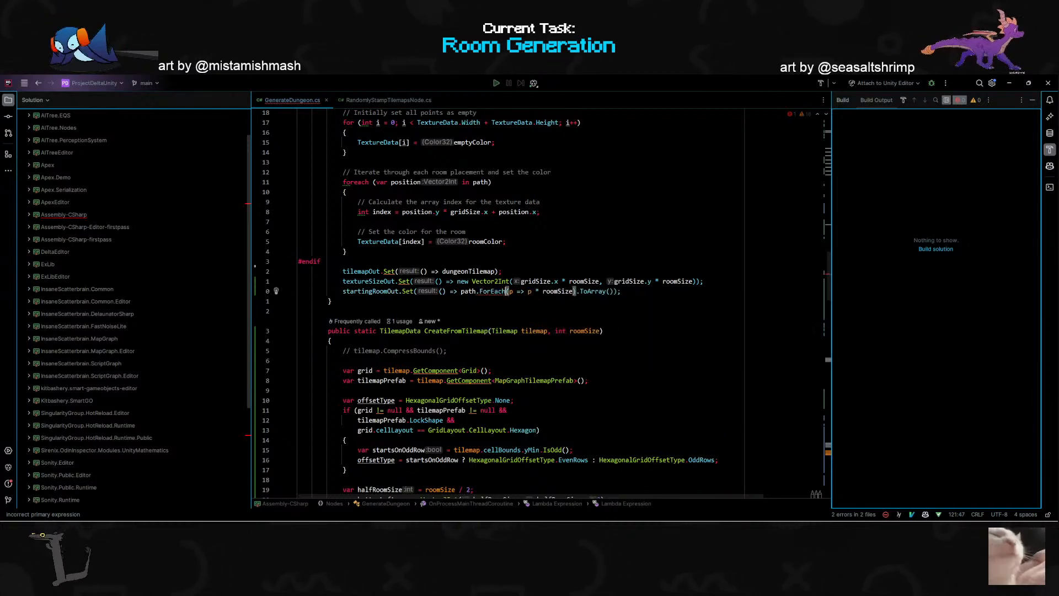
mouse_move(579, 518)
click(610, 512)
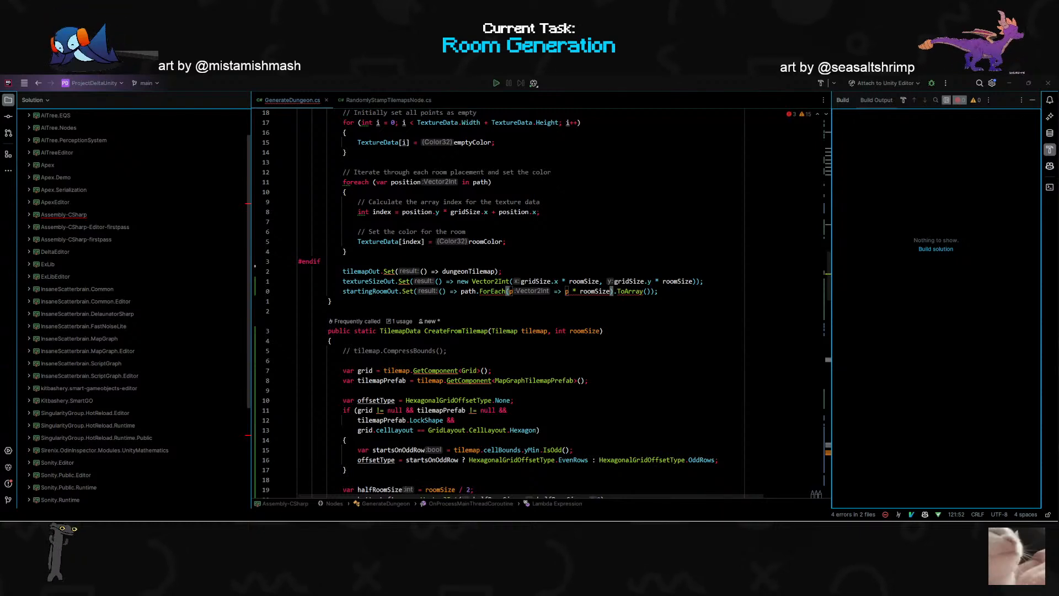
key(alt+Tab)
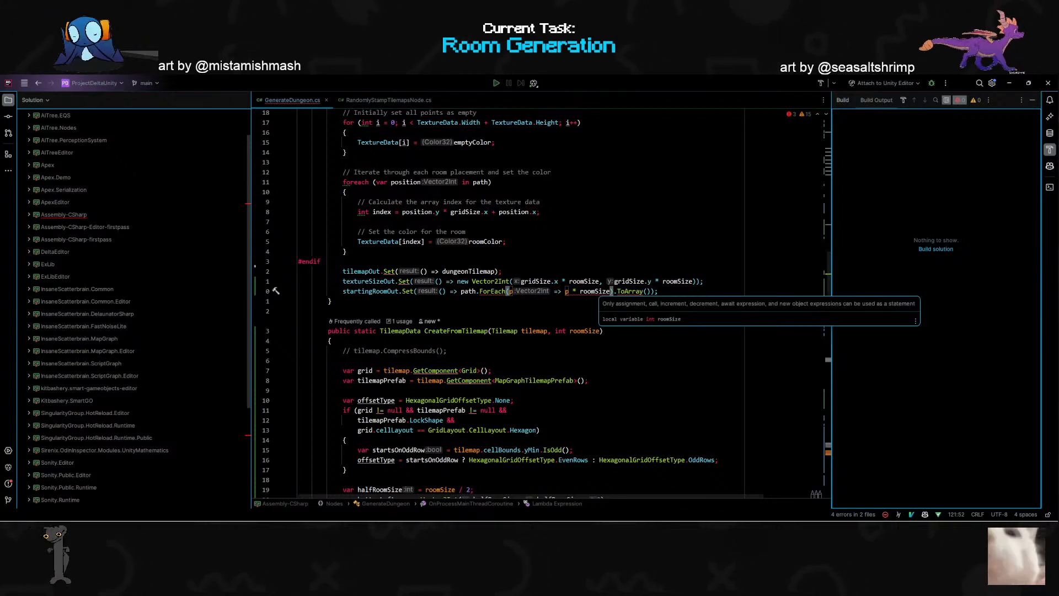
- Above the tilemapOut.Set line, declare var pathPoints = path.Select(p => p * roomSize).ToArray(); followed by a blank line
click(599, 291)
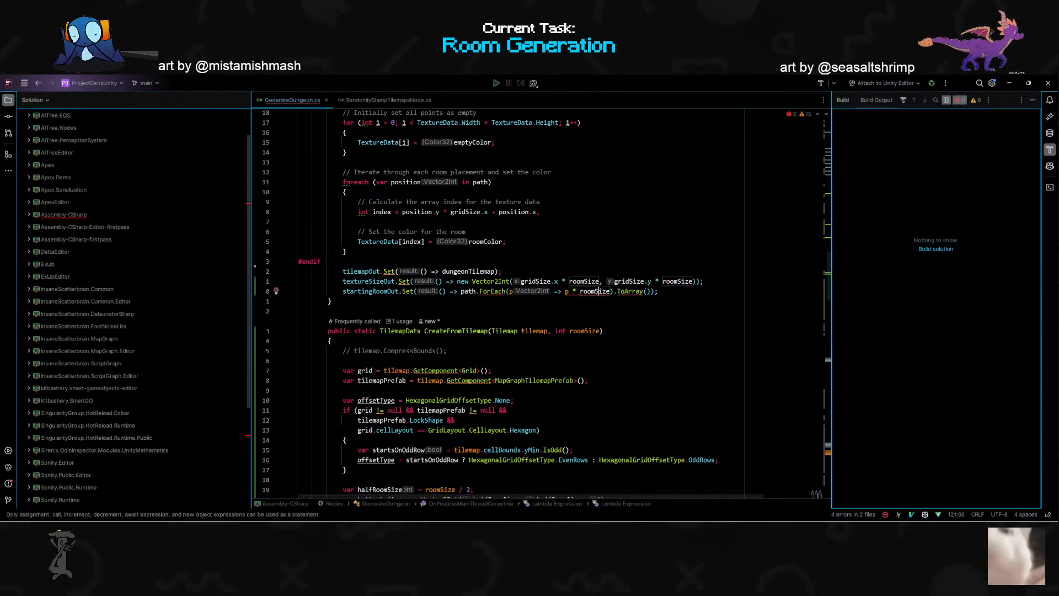
key(k)
key(k)
key(k)
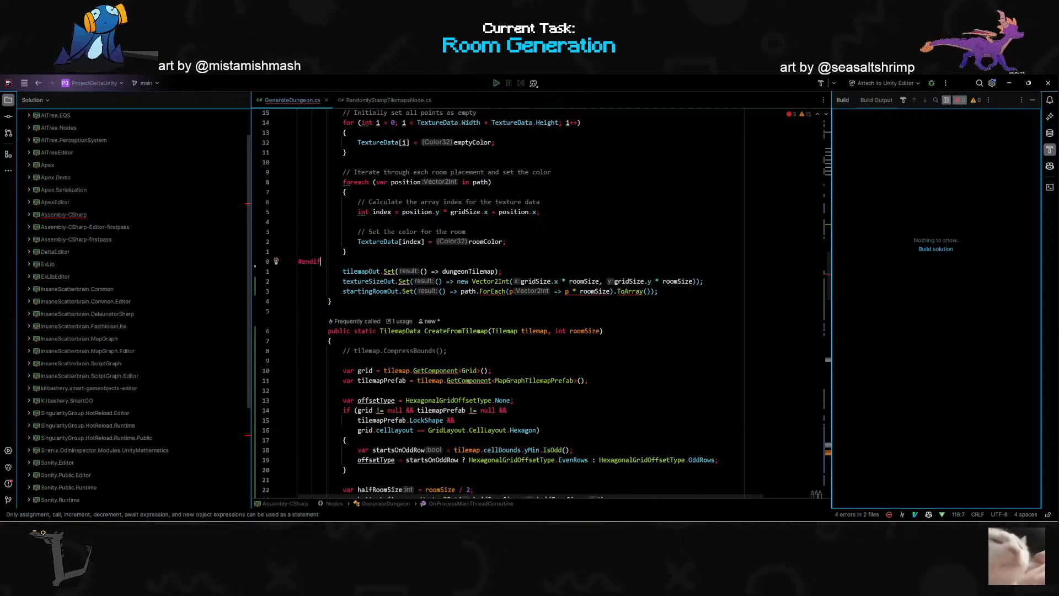
key(o)
key(Return)
key(Up)
text(var )
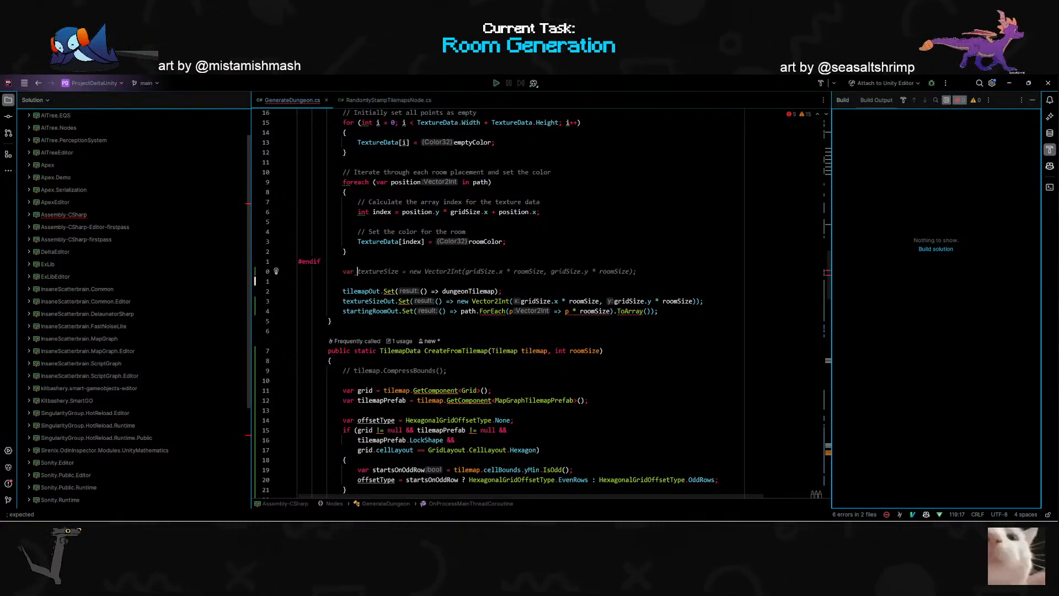
text(path)
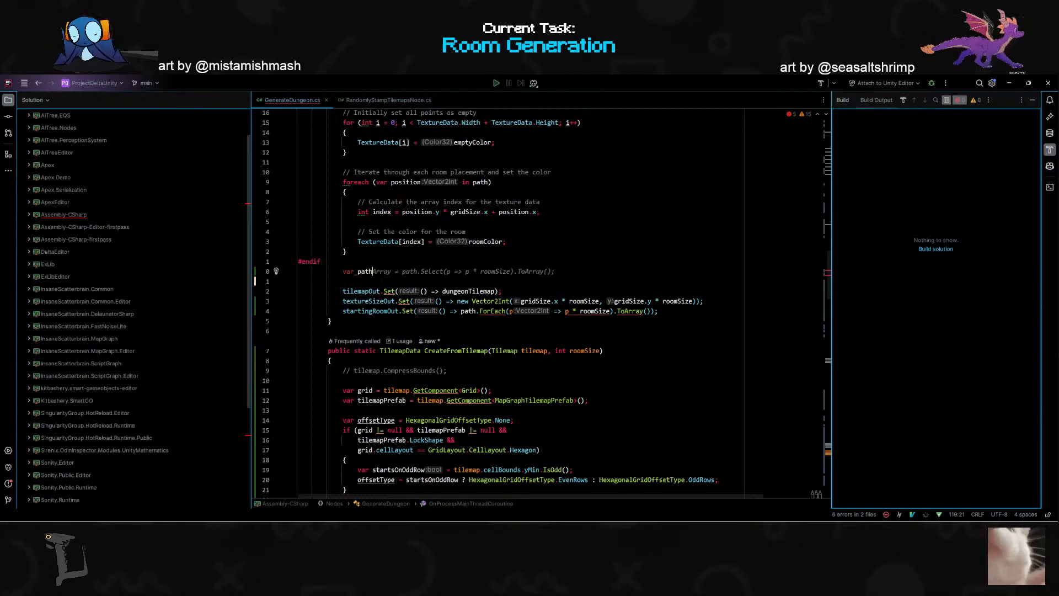
text(Points)
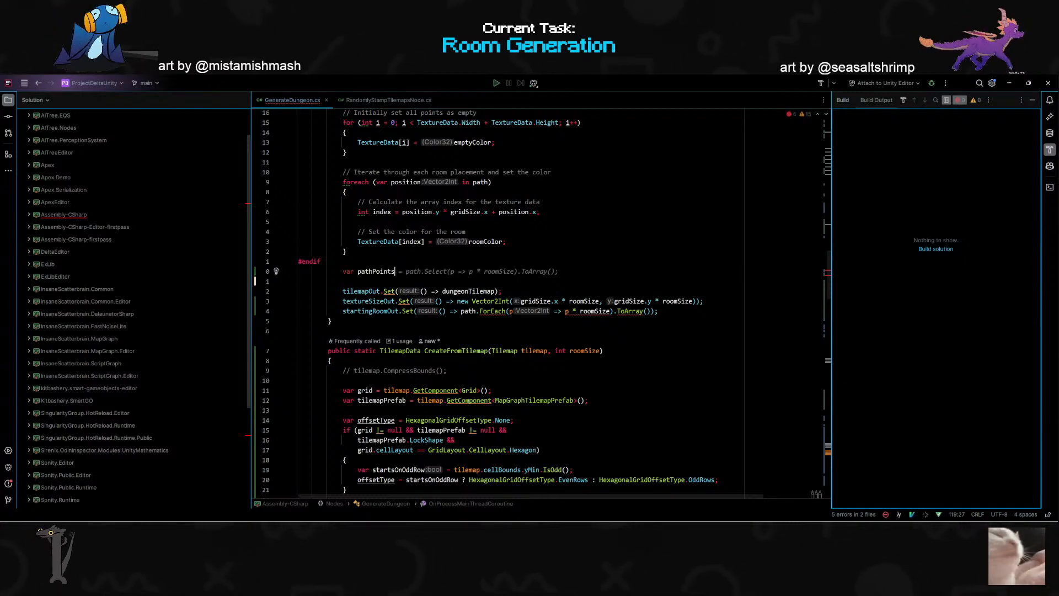
key(Tab)
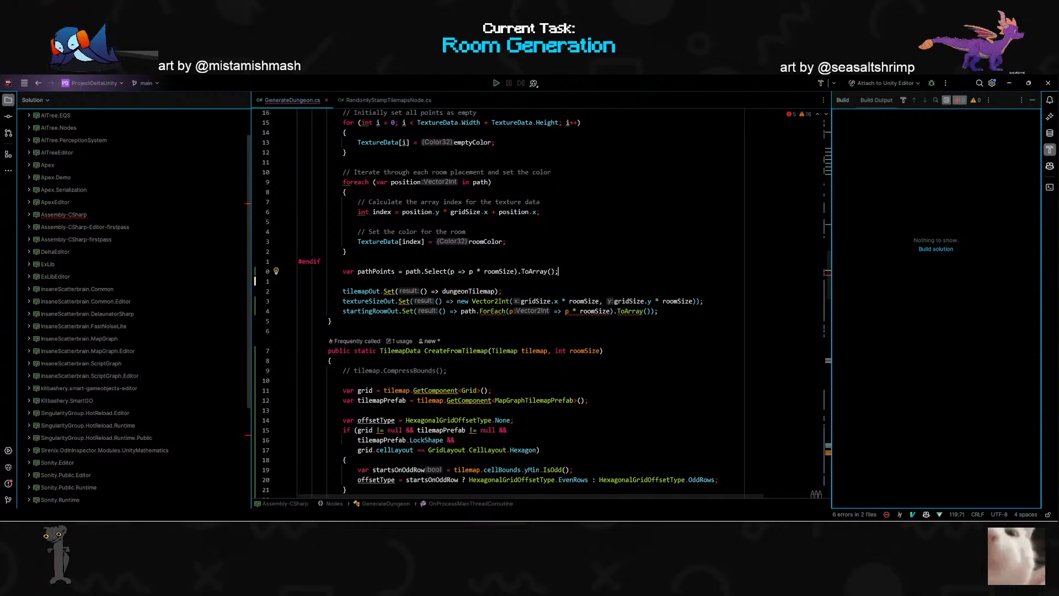
- Replace the path.ForEach expression in the startingRoomOut.Set line with pathPoints
key(Down)
key(Down)
key(Down)
key(Down)
key(ctrl+Left)
key(ctrl+Left)
key(ctrl+Left)
key(ctrl+Left)
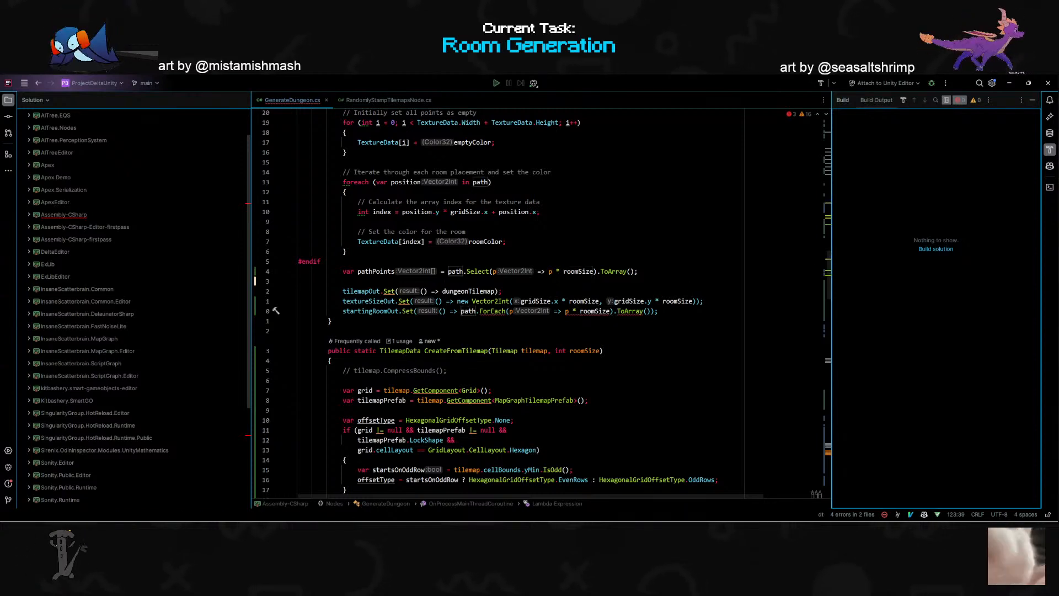
key(ctrl+Delete)
key(ctrl+Delete)
key(ctrl+Delete)
key(ctrl+Delete)
key(ctrl+Delete)
key(ctrl+Delete)
key(l)
key(shift+d)
key(shift+a)
text();)
key(Left)
key(Left)
key(BackSpace)
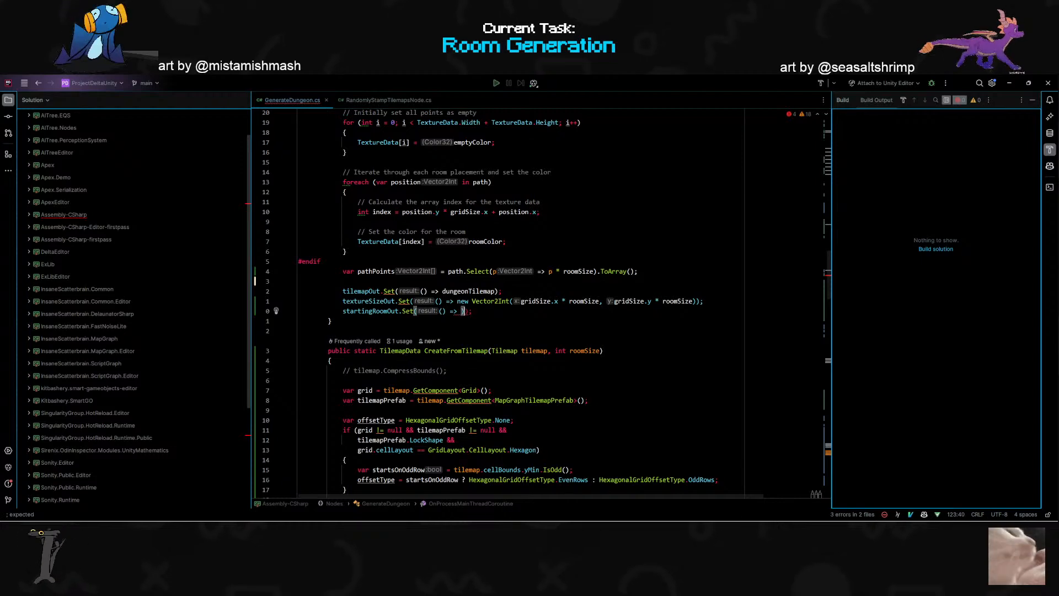
key(Tab)
key(End)
- Switch to Unity and run TestGraph from the Graph Runner's Map Graph Runner component
key(alt+Tab)
key(alt+Tab)
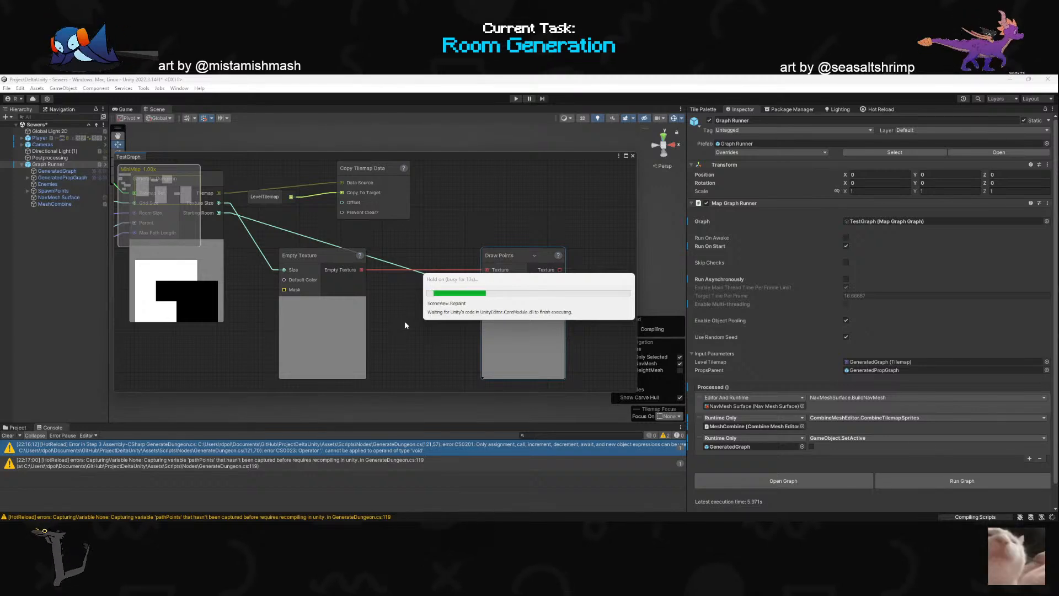
scroll(404, 325, down, 2)
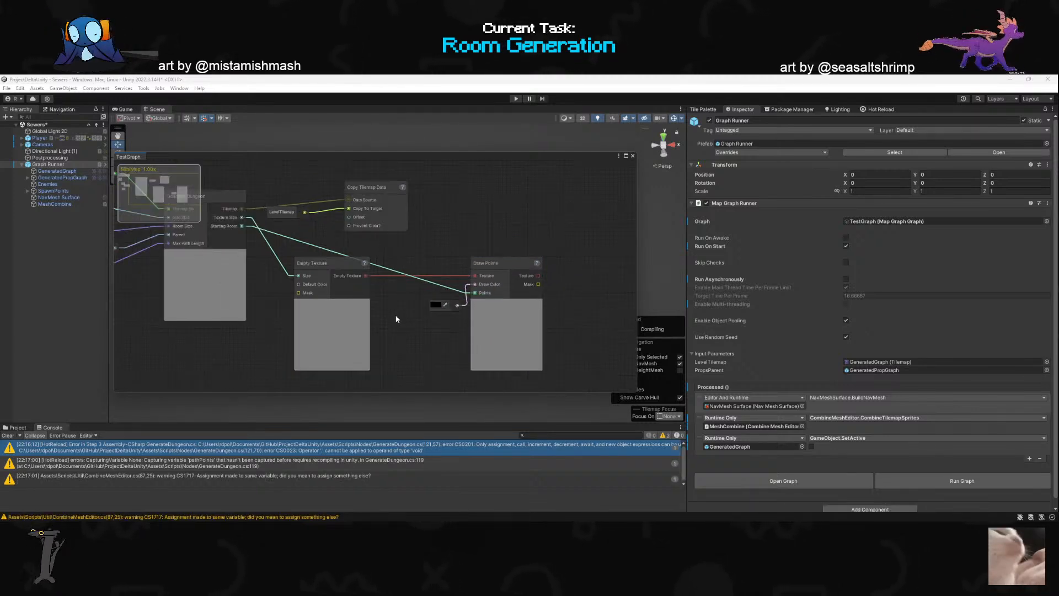
scroll(533, 330, up, 2)
click(947, 478)
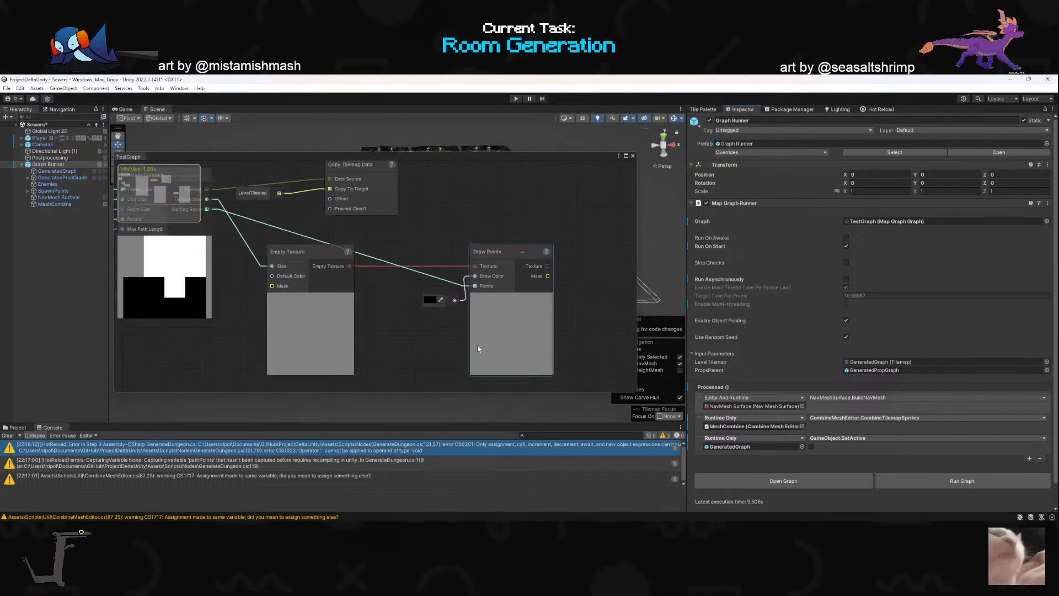
- Move the TestGraph window off the generated rooms, examine the Draw Points preview, and clear the console
drag(476, 158, 470, 223)
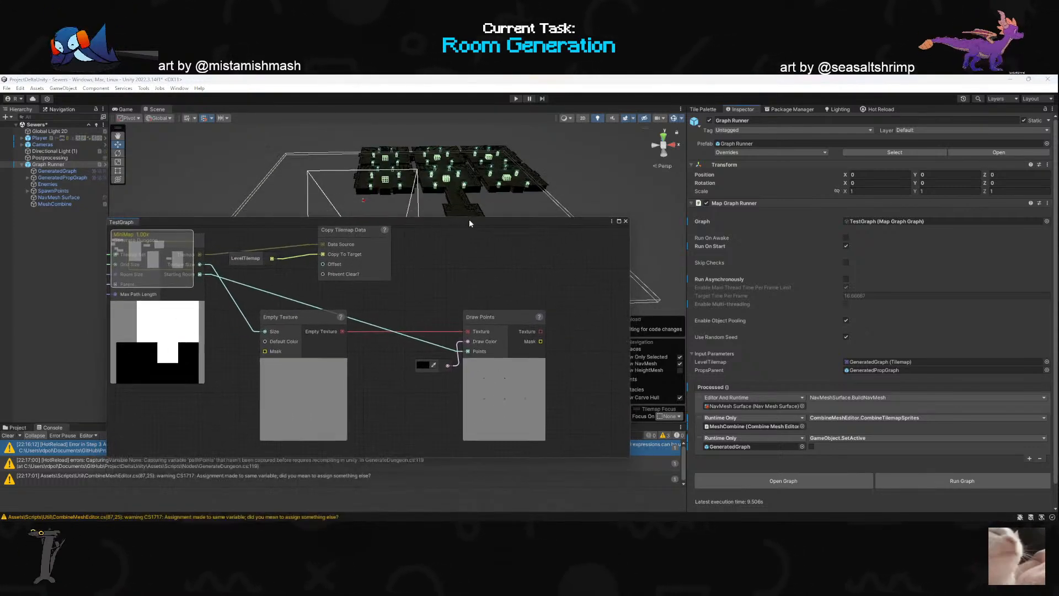
scroll(408, 344, down, 2)
scroll(463, 397, up, 2)
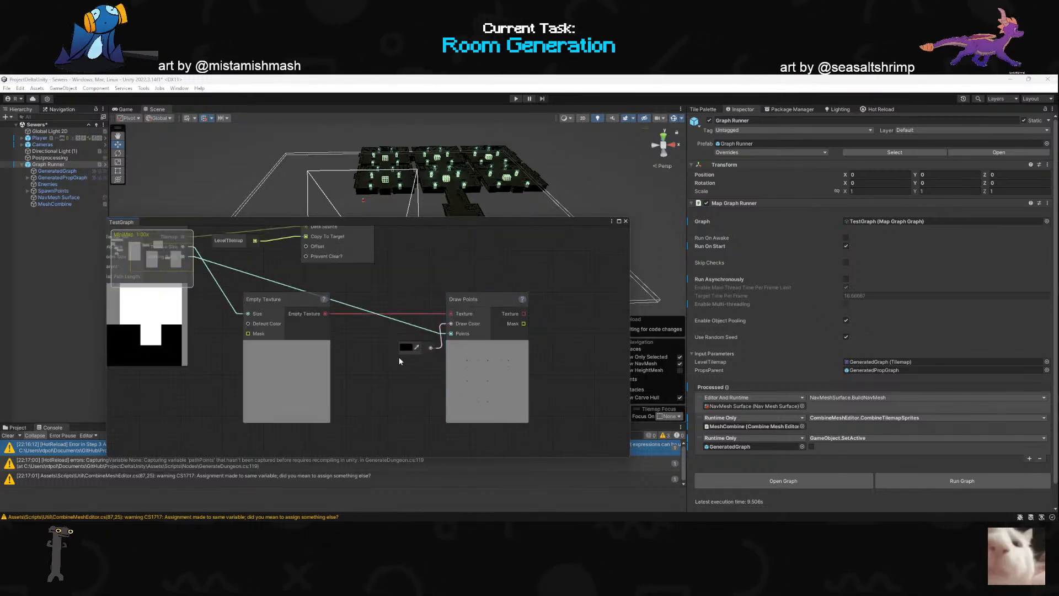
click(8, 435)
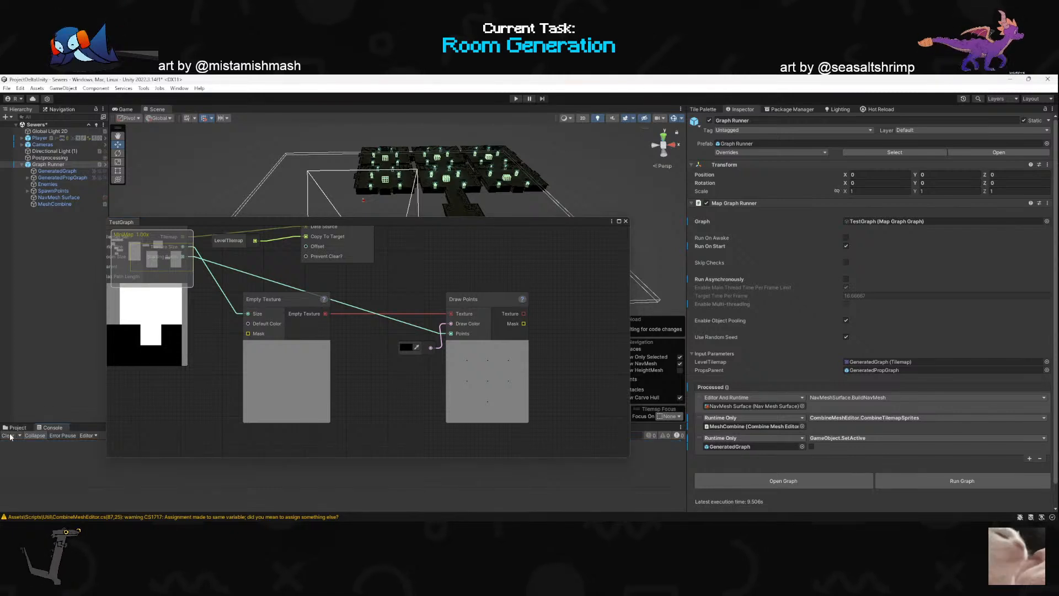
scroll(392, 356, down, 3)
scroll(514, 335, up, 3)
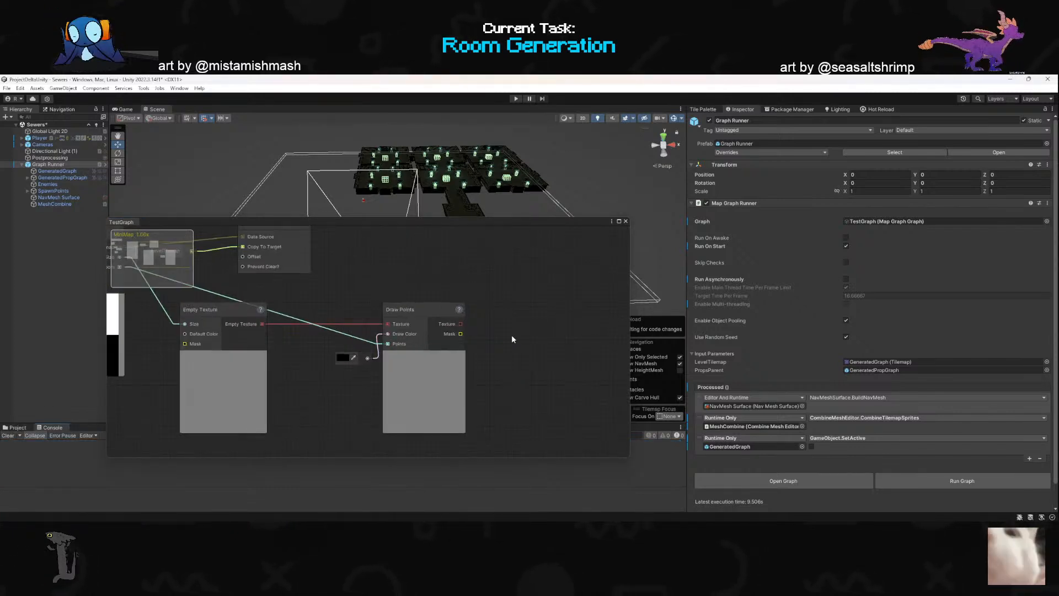
- Set the Draw Color feeding the Draw Points node to red, FF0000
click(347, 359)
drag(371, 358, 417, 347)
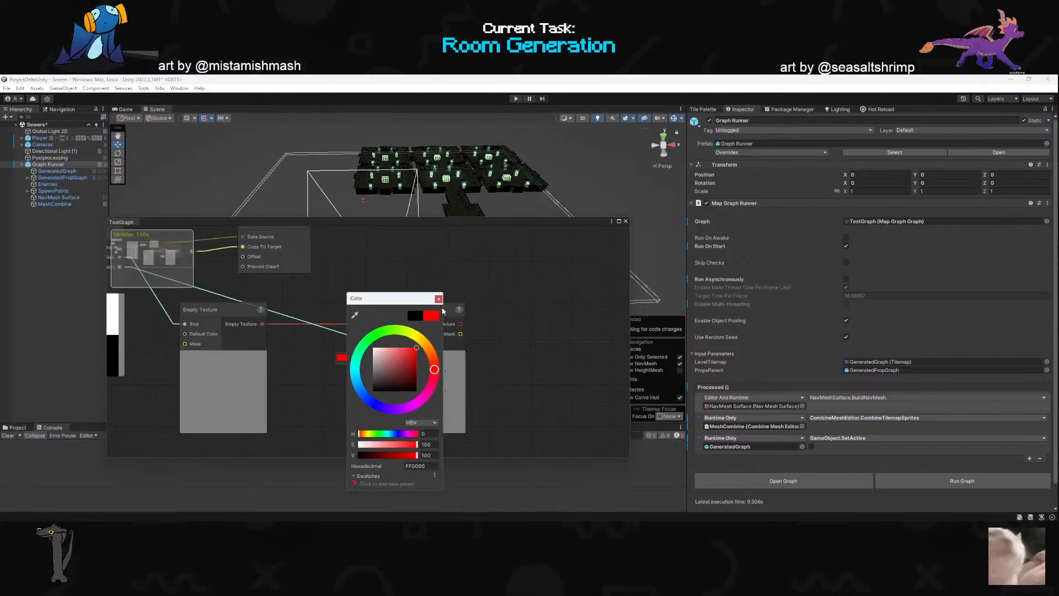
click(439, 298)
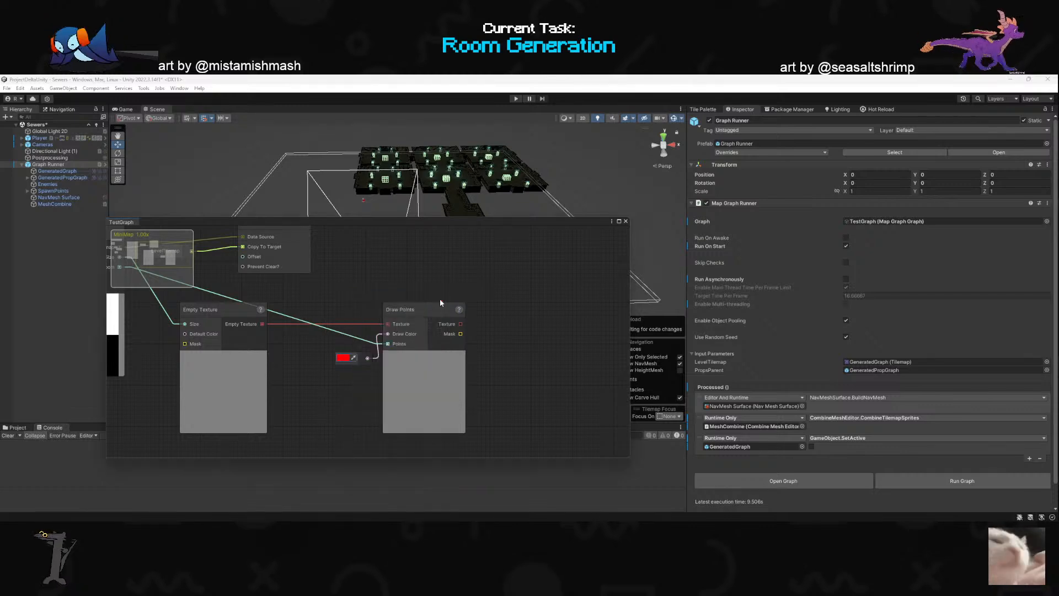
- Set the Draw Color feeding the Draw Points node to green, 02FF00
click(343, 357)
click(373, 362)
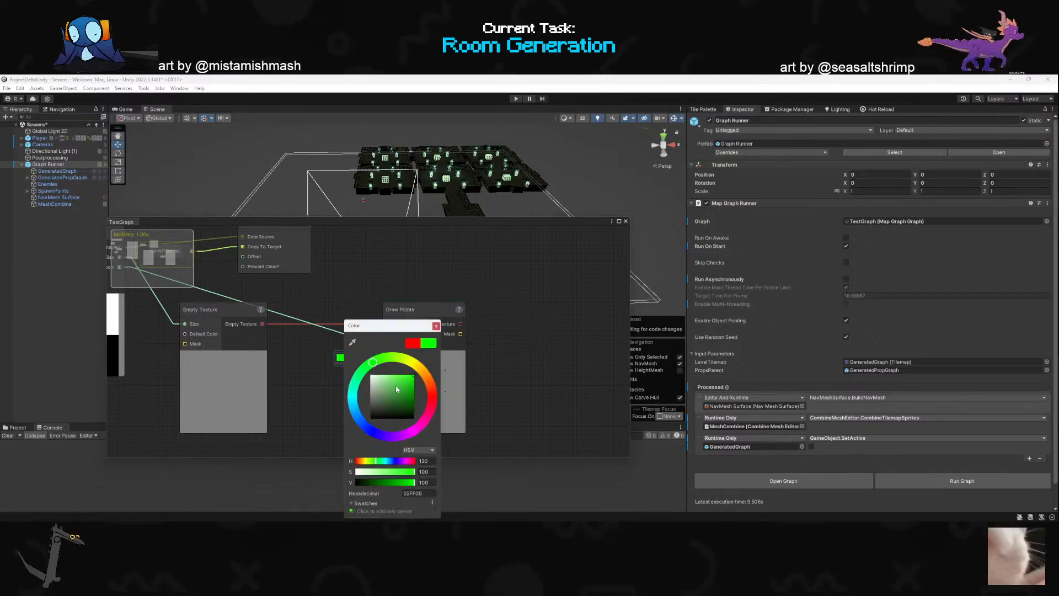
click(437, 326)
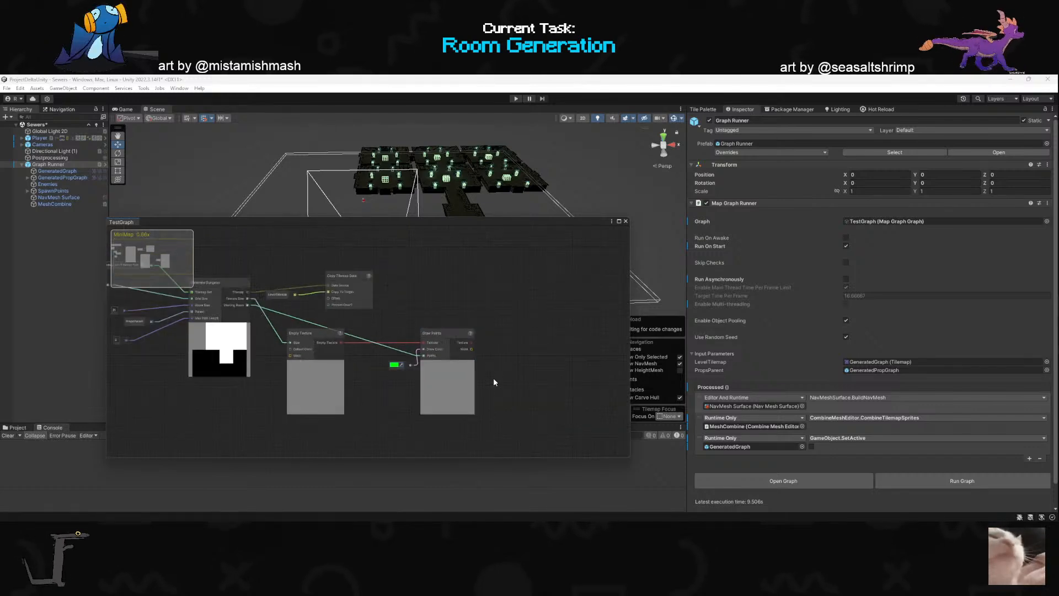
- Try adding a Texture To GameObjects node fed by the Texture output of Draw Points
click(450, 388)
scroll(394, 387, down, 2)
scroll(507, 363, up, 2)
drag(447, 330, 534, 313)
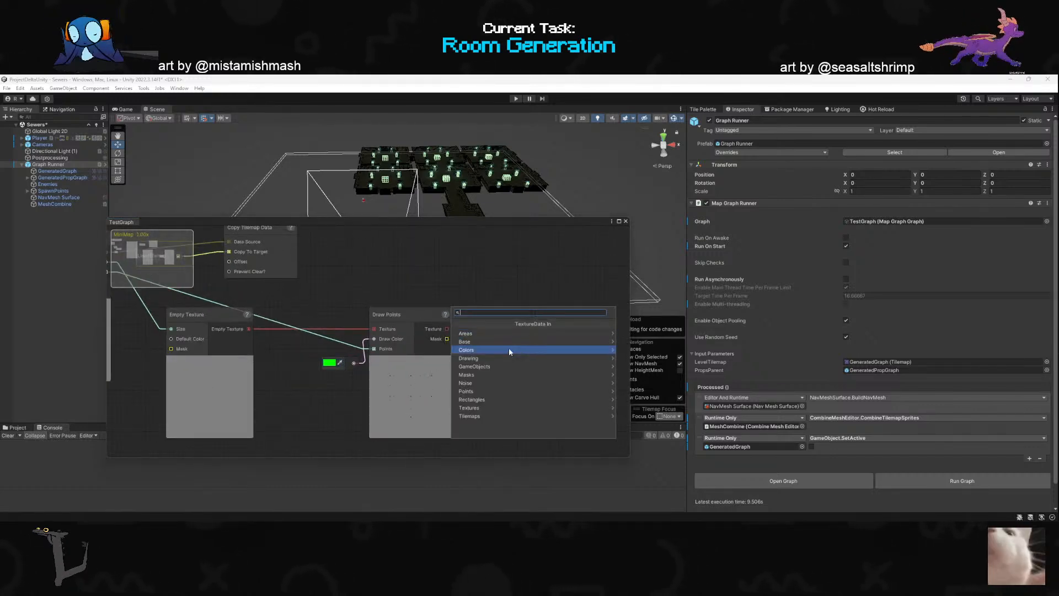
click(495, 373)
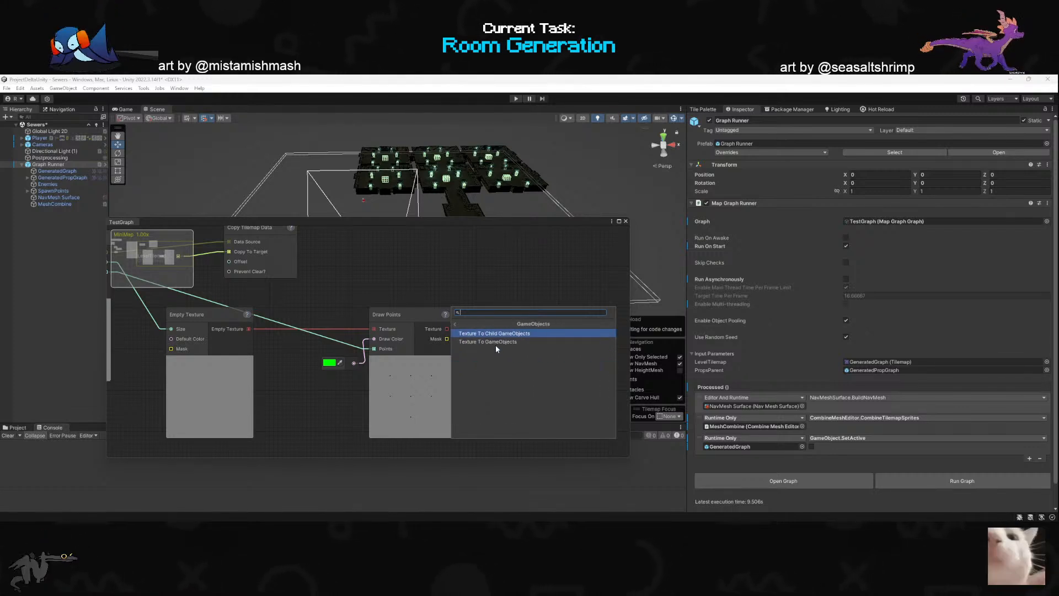
click(488, 341)
scroll(469, 343, down, 5)
scroll(515, 349, up, 4)
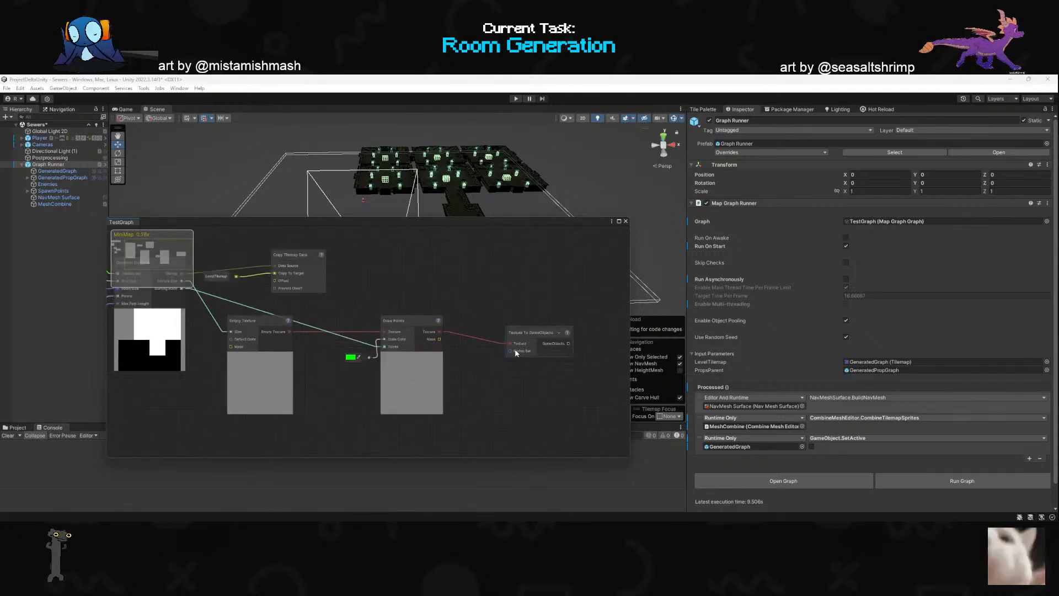
scroll(514, 358, up, 2)
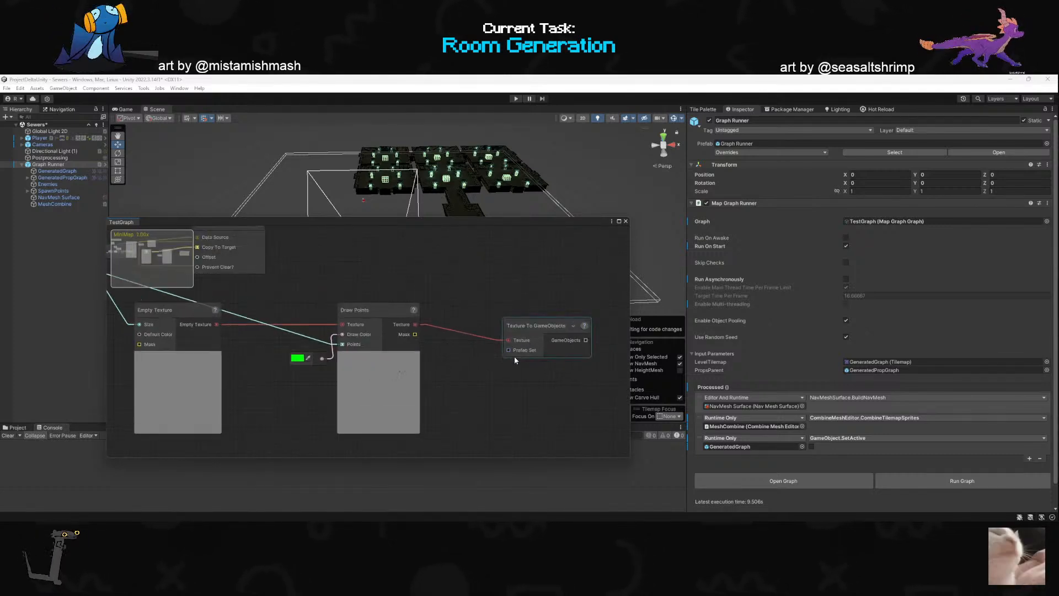
- Check the Prefab Set input of the Texture To GameObjects node and delete the node
click(514, 352)
click(503, 367)
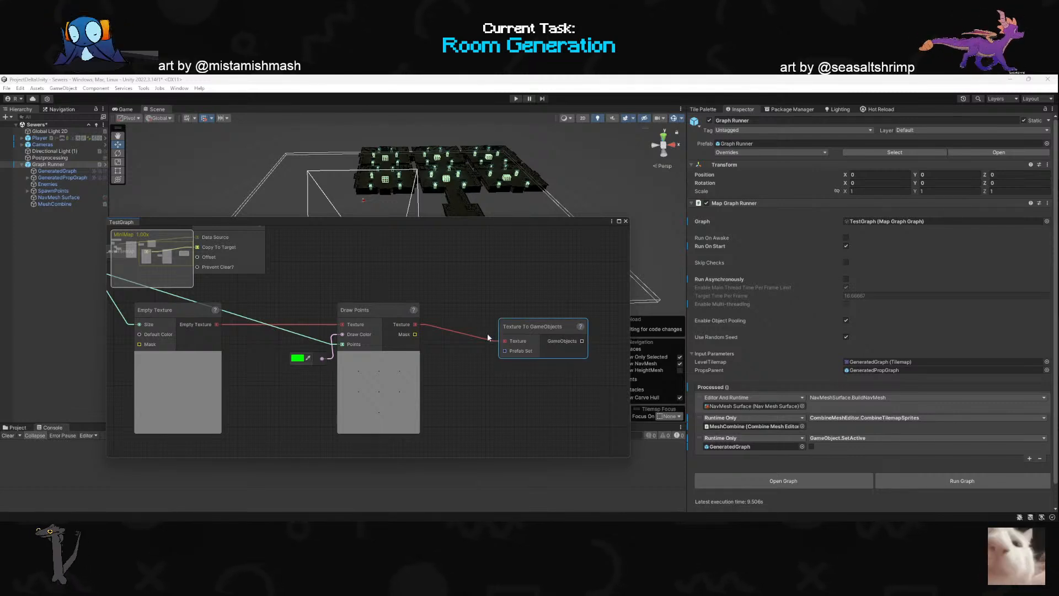
key(Delete)
- Add a Texture To Tilemap node connected to the Texture output of Draw Points
drag(416, 324, 517, 326)
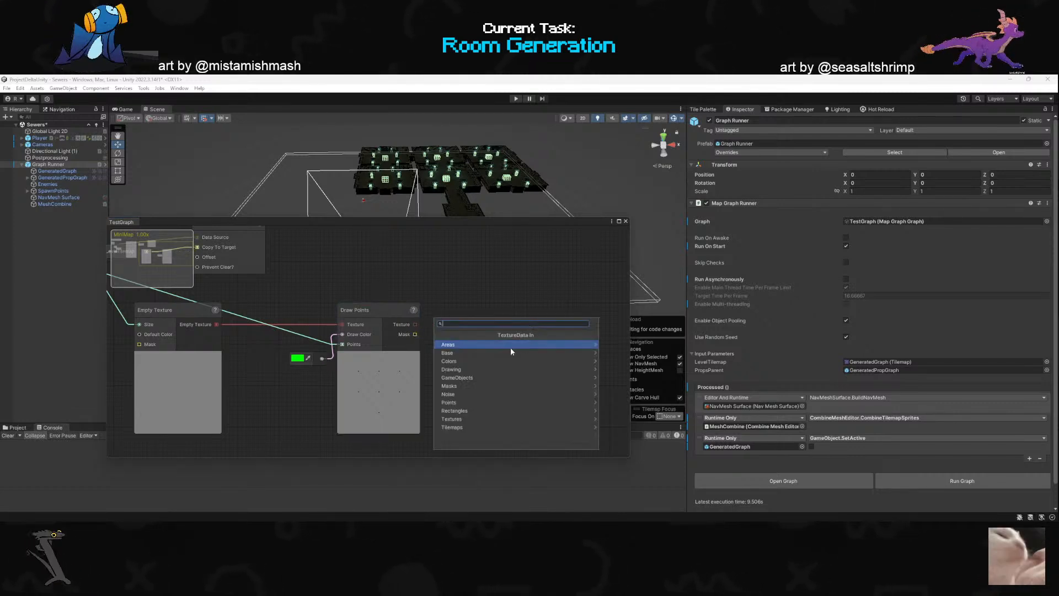
text(texture to)
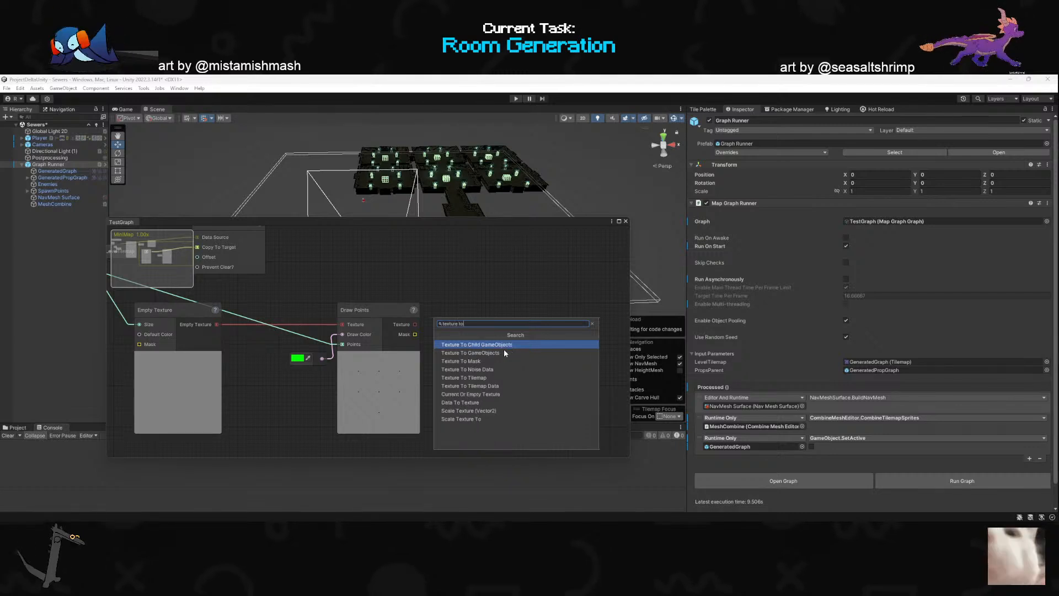
click(487, 378)
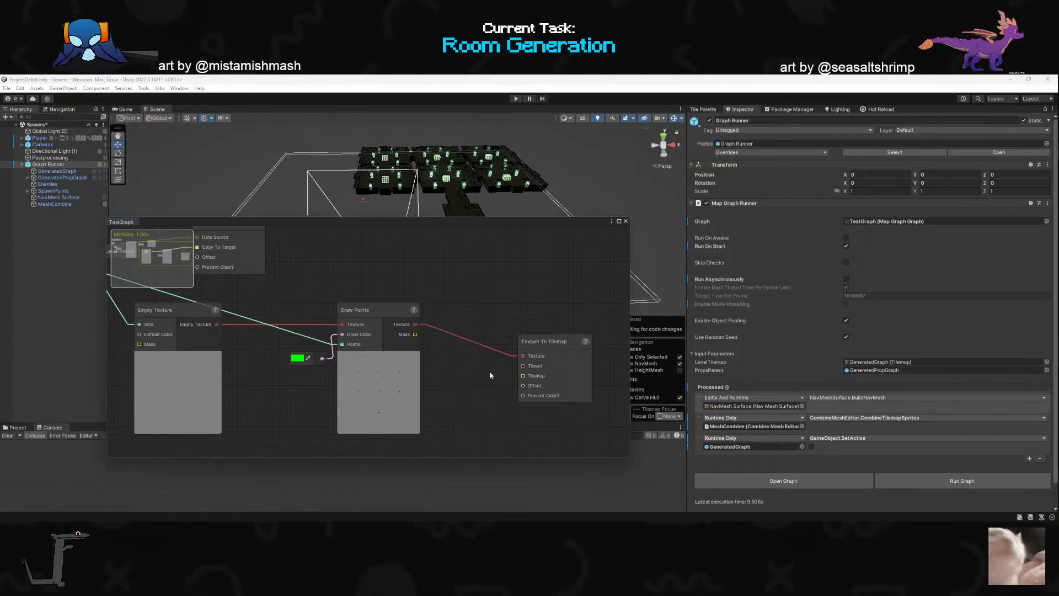
- Feed the Tileset input of Texture To Tilemap with a SewerTileset constant and reposition the Texture To Tilemap node
middle_drag(527, 380, 526, 376)
drag(522, 361, 475, 366)
click(462, 384)
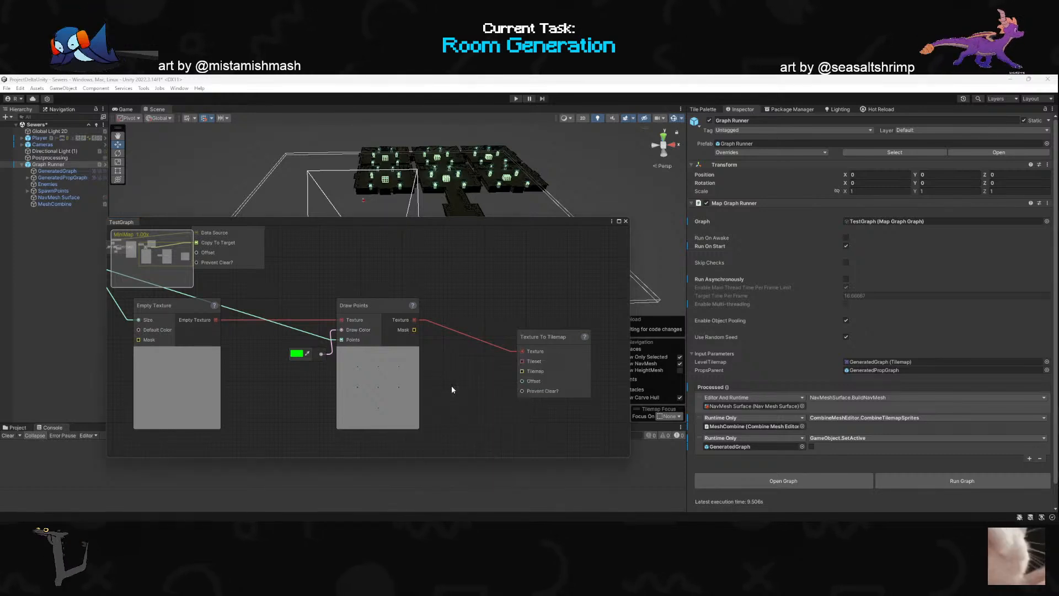
click(522, 379)
double_click(568, 322)
drag(566, 359, 578, 350)
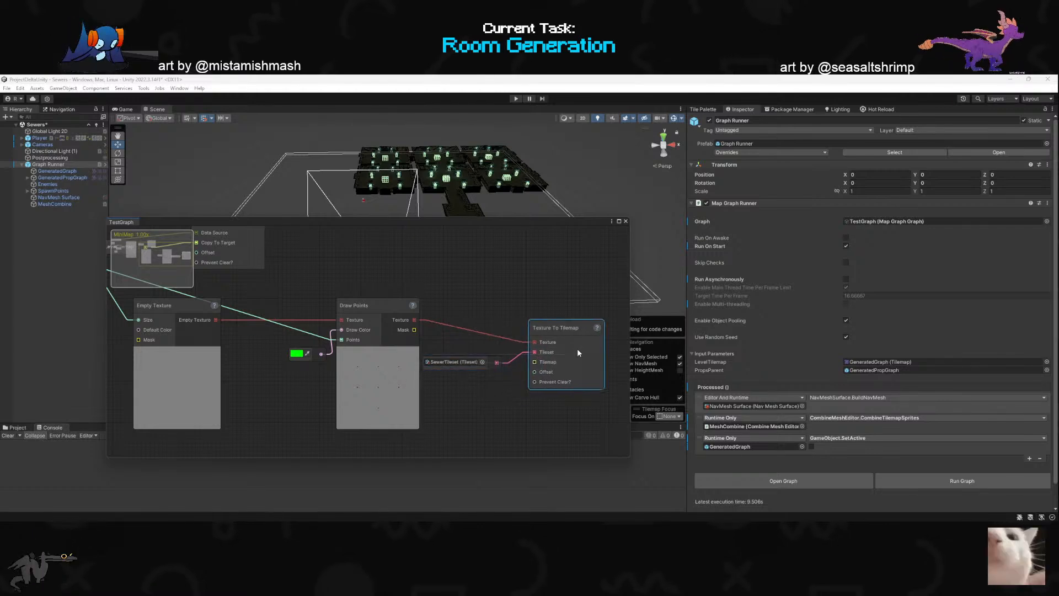
- Connect the LevelTilemap input parameter to the Tilemap input of the Texture To Tilemap node
mouse_move(482, 366)
mouse_down()
mouse_move(493, 356)
mouse_move(493, 374)
mouse_up()
click(441, 408)
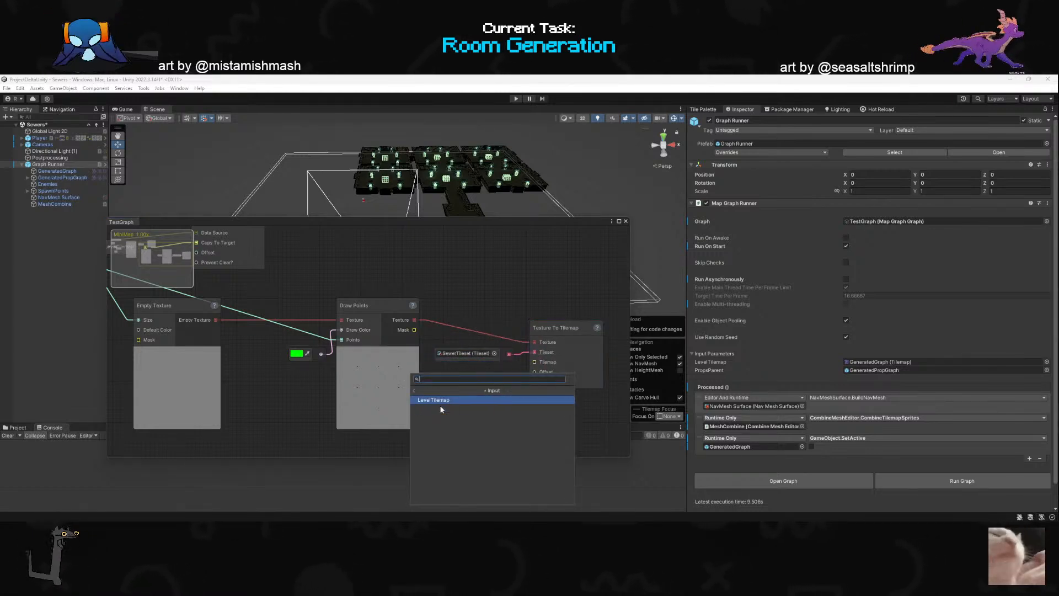
click(468, 400)
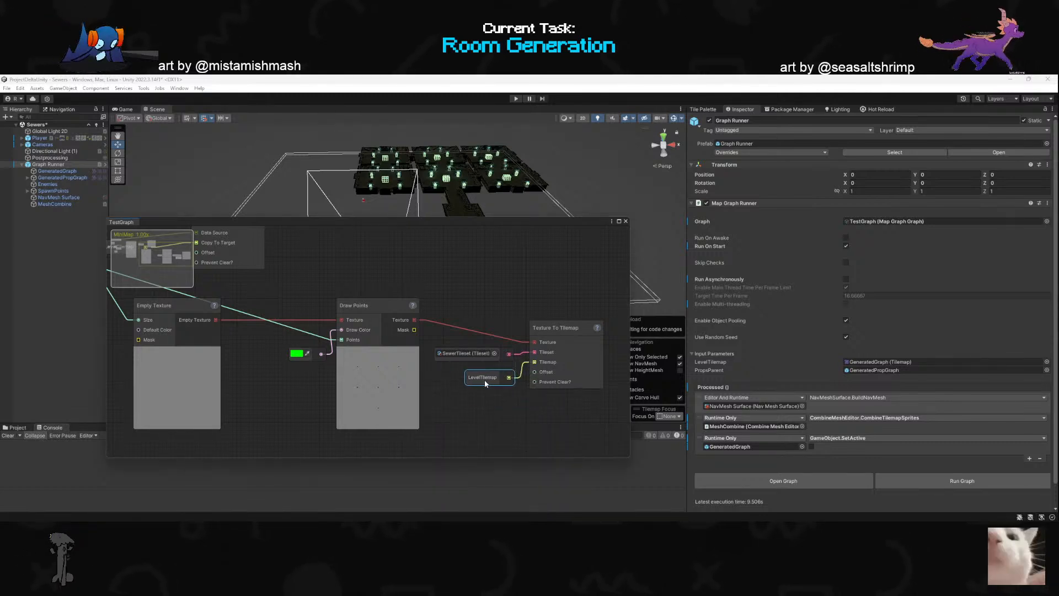
- Run the graph, examine the scene and console output with the TestGraph window moved aside, and clear the console
click(905, 480)
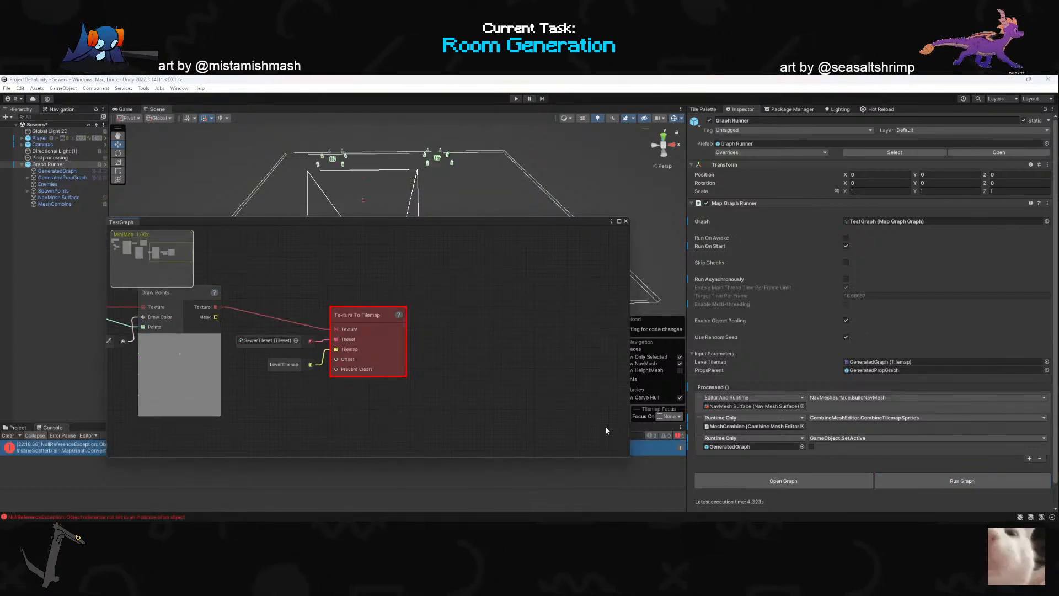
drag(378, 225, 323, 523)
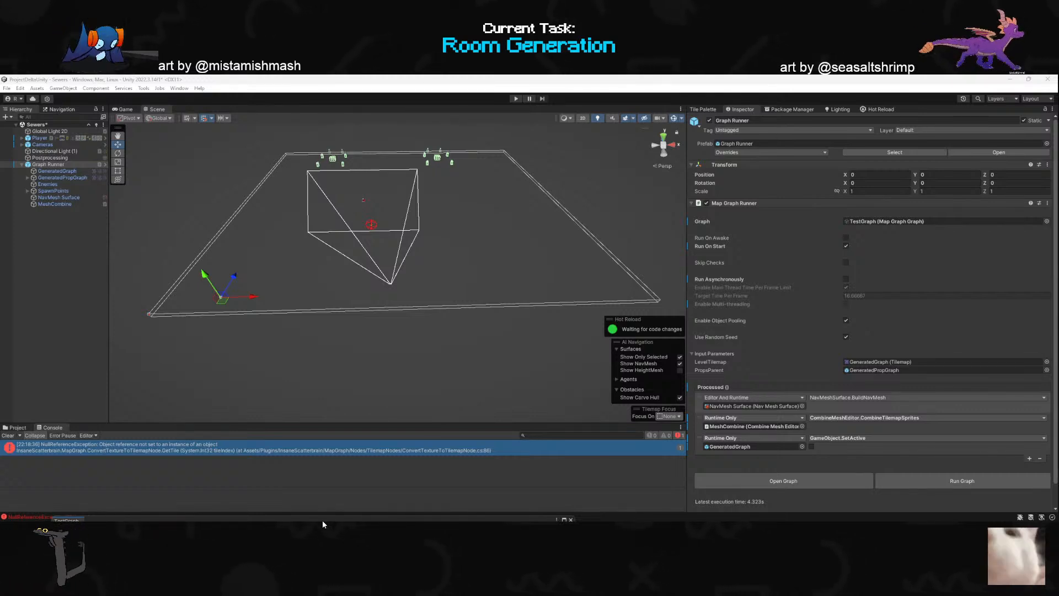
drag(322, 520, 420, 165)
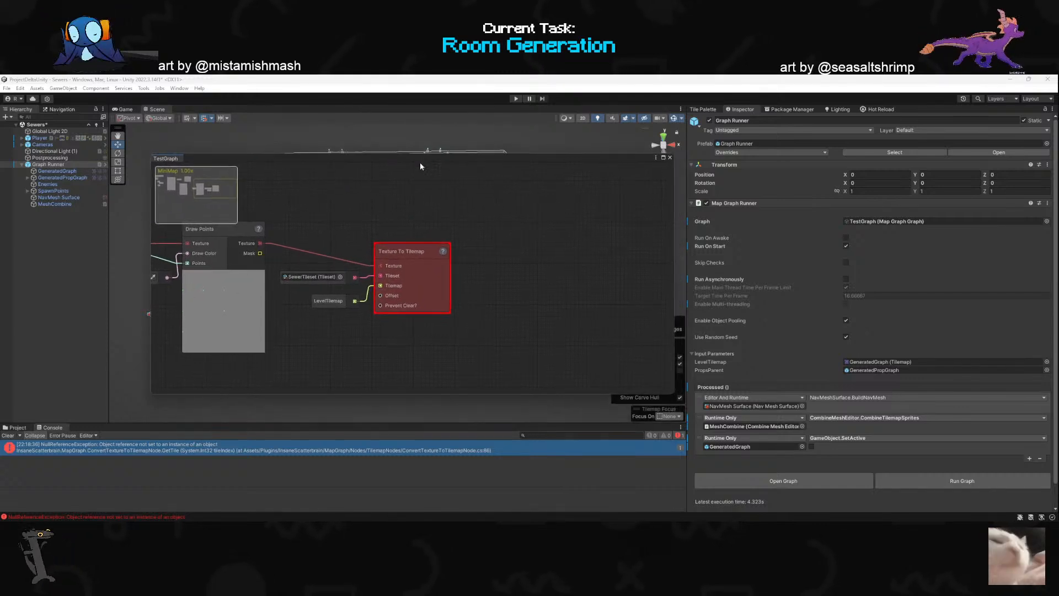
click(8, 435)
- Feed the Offset and Prevent Clear? inputs of Texture To Tilemap with a zero vector and a bool constant, and run the graph
drag(400, 296, 361, 365)
click(314, 349)
click(359, 390)
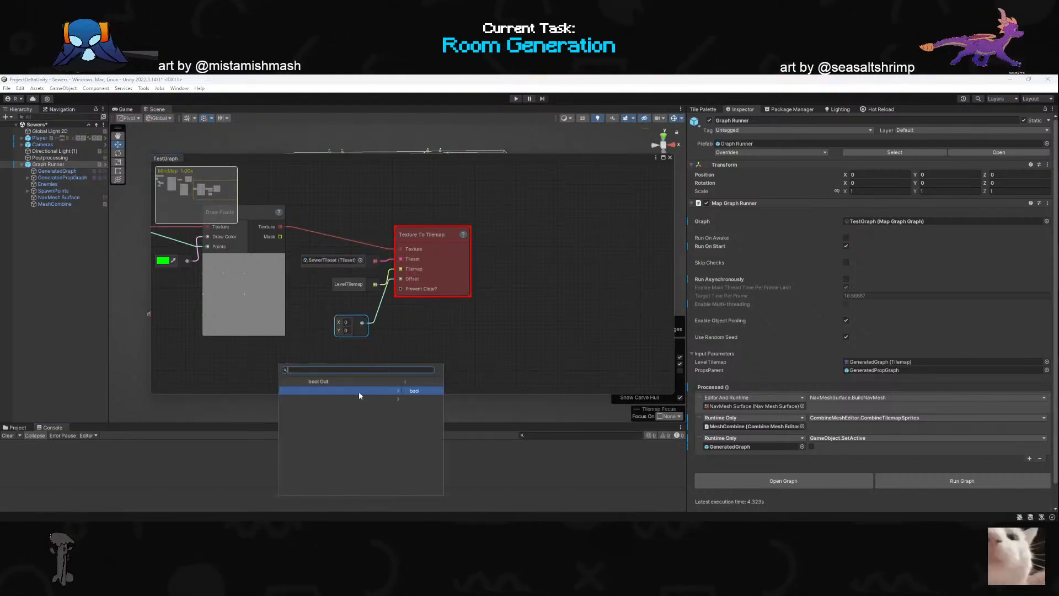
click(359, 390)
click(919, 477)
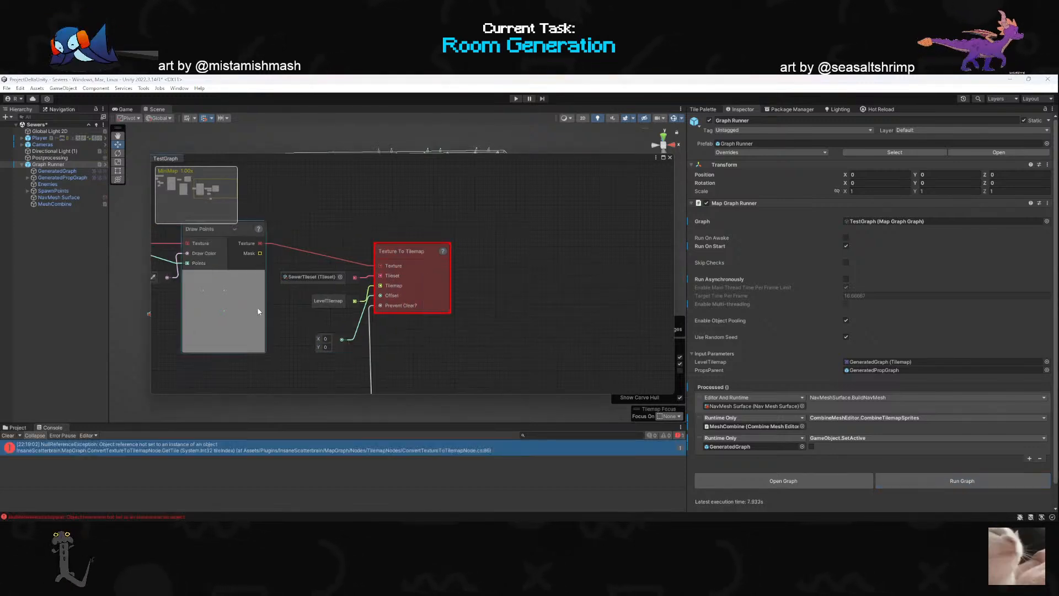
- Examine the Draw Points and Texture To Tilemap nodes and their connected inputs in TestGraph for the source of the error
drag(347, 156, 298, 137)
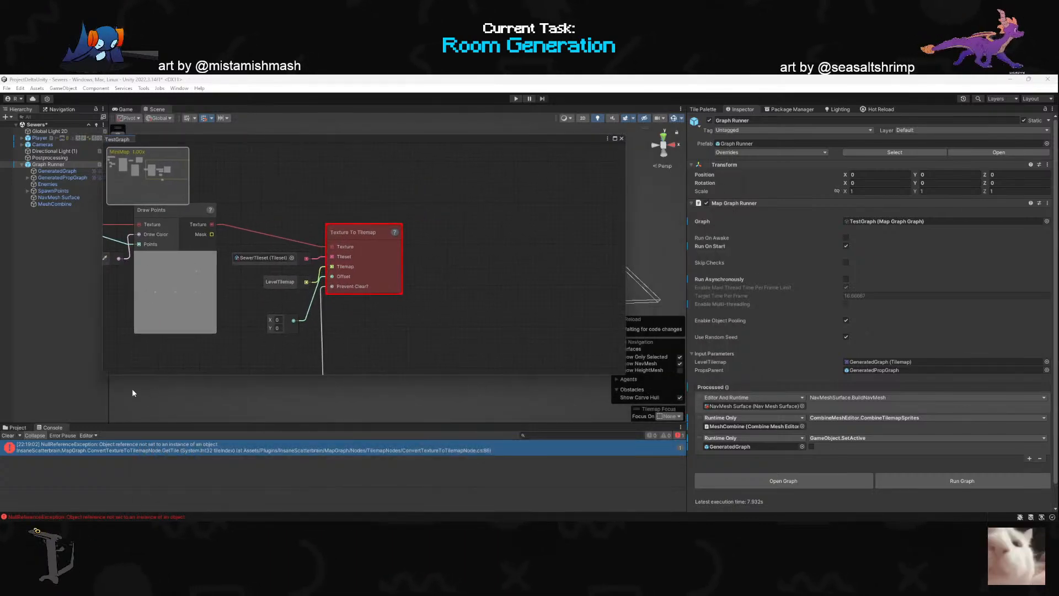
scroll(444, 321, down, 3)
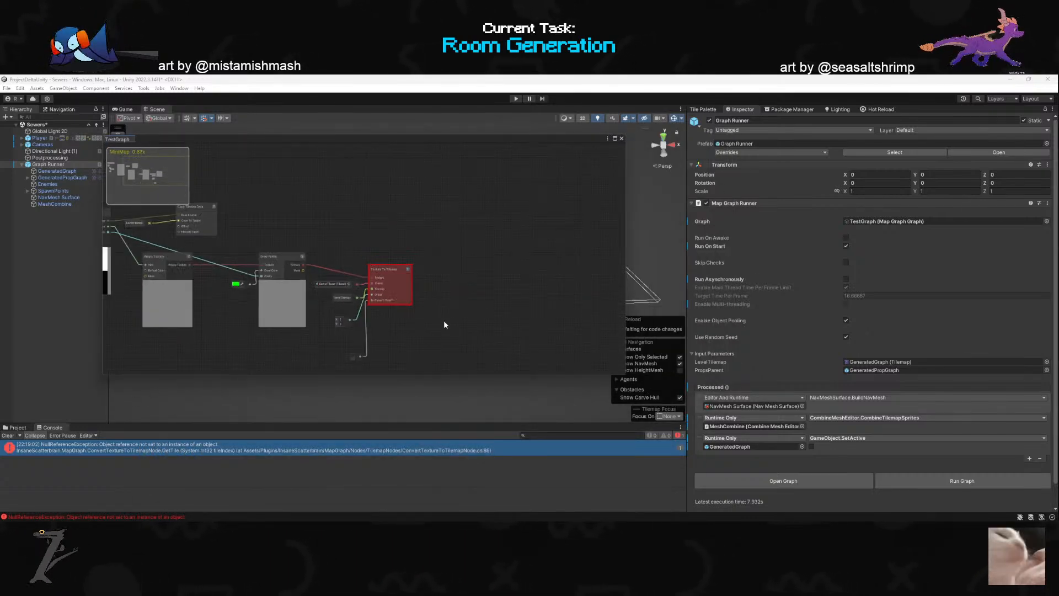
scroll(361, 315, up, 3)
scroll(445, 296, down, 1)
scroll(345, 297, up, 1)
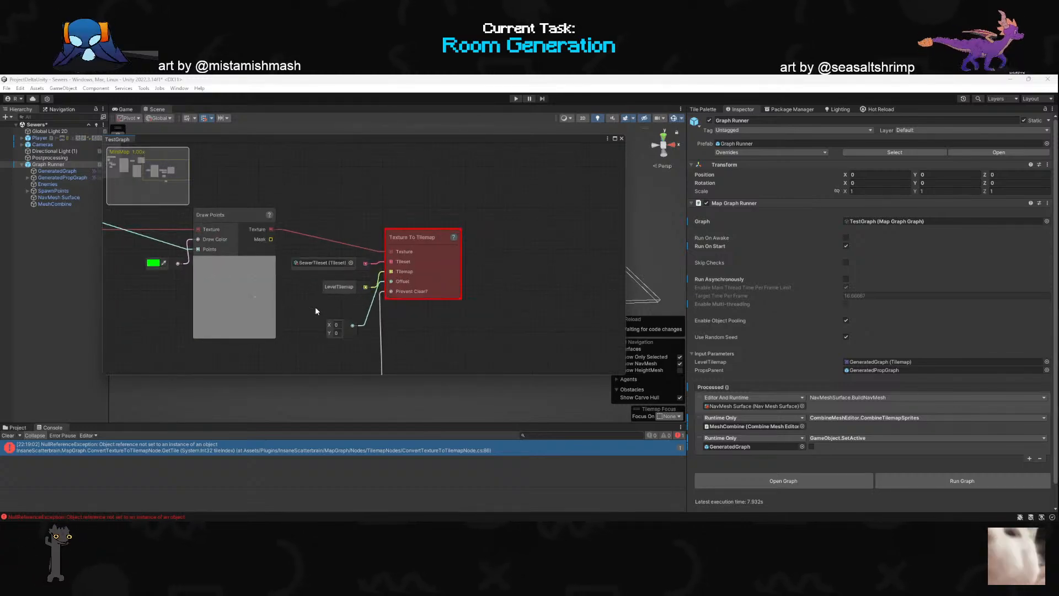
click(350, 267)
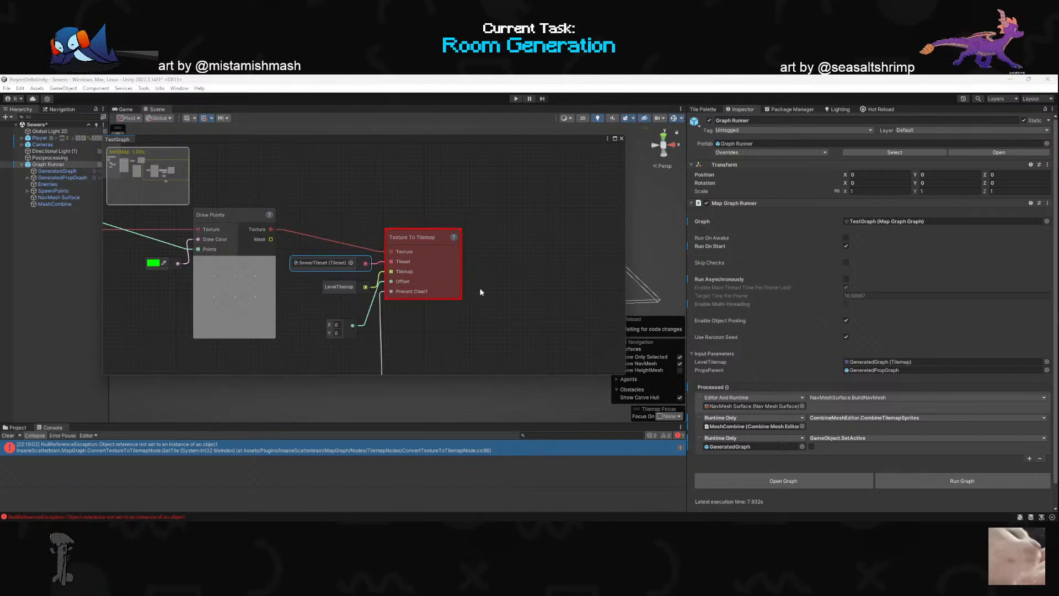
scroll(478, 289, down, 4)
scroll(293, 287, up, 4)
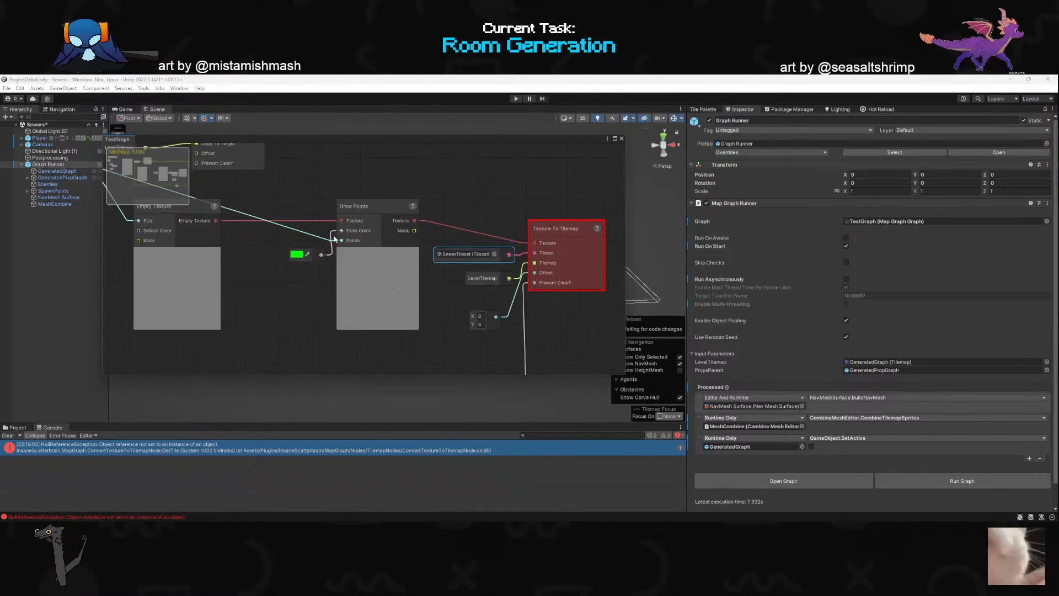
drag(330, 238, 264, 265)
click(211, 284)
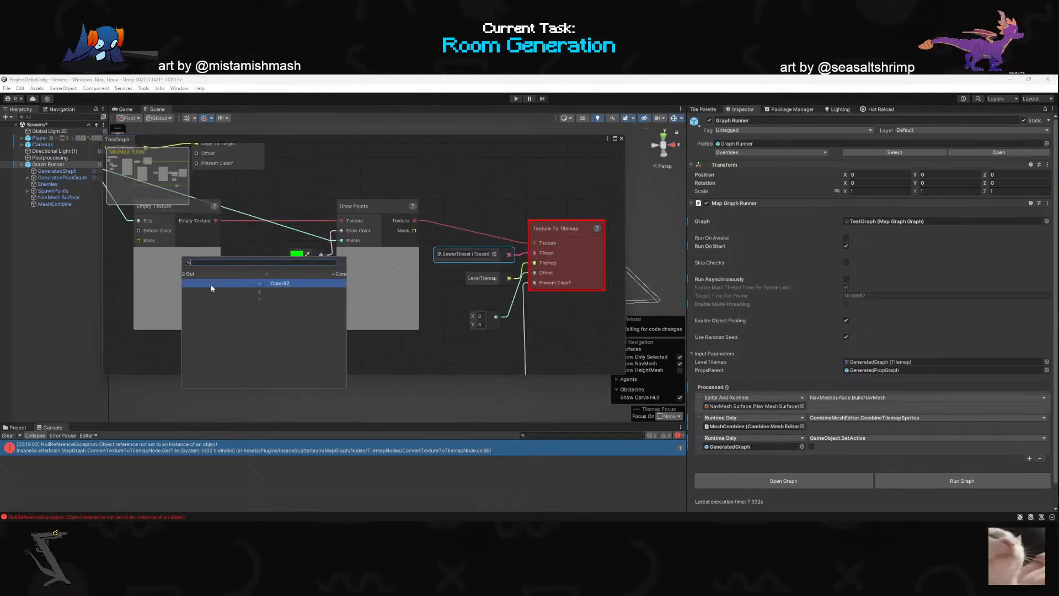
click(416, 342)
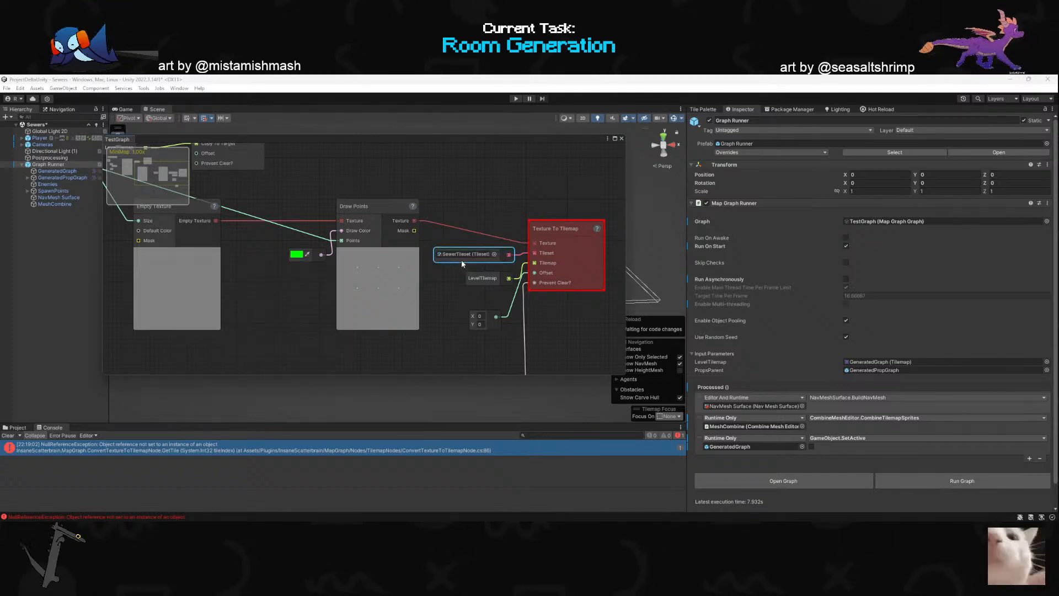
- Delete the SewerTileset constant node and add a Tileset input parameter named CoreTileset to the TestGraph asset
key(Delete)
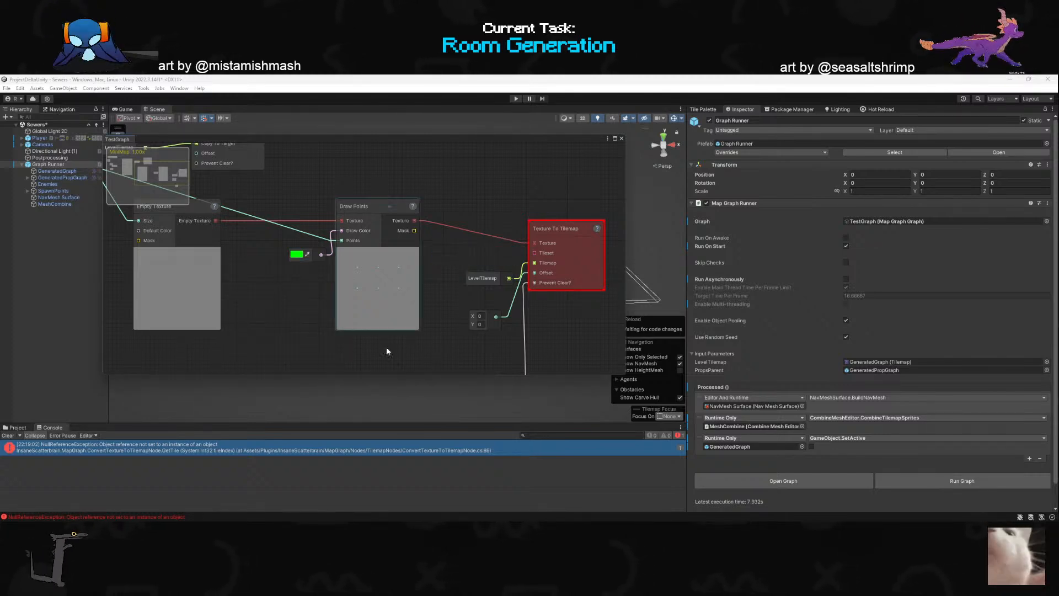
click(16, 428)
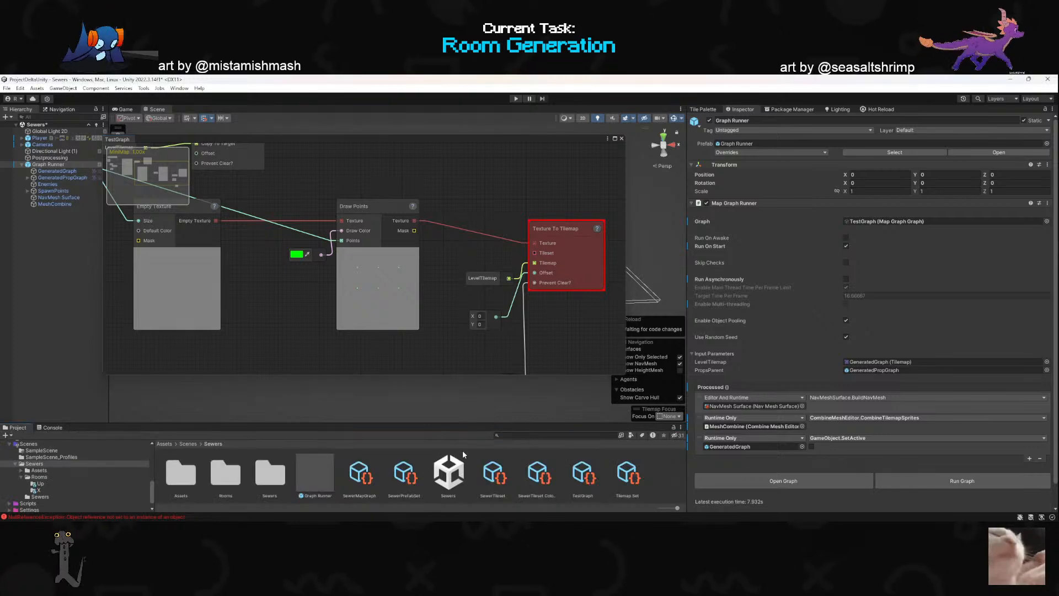
click(583, 475)
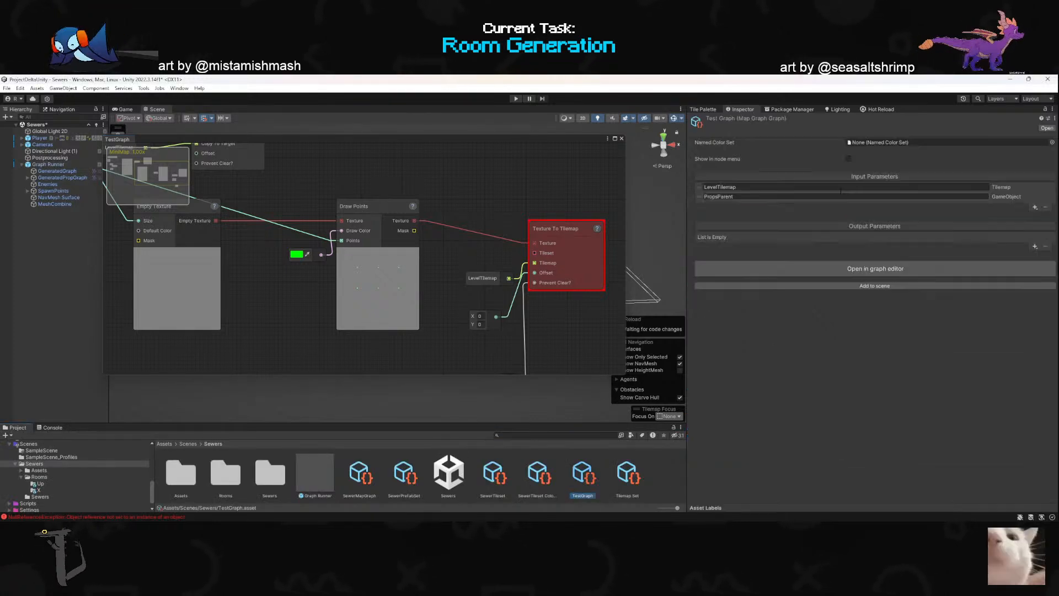
click(1035, 206)
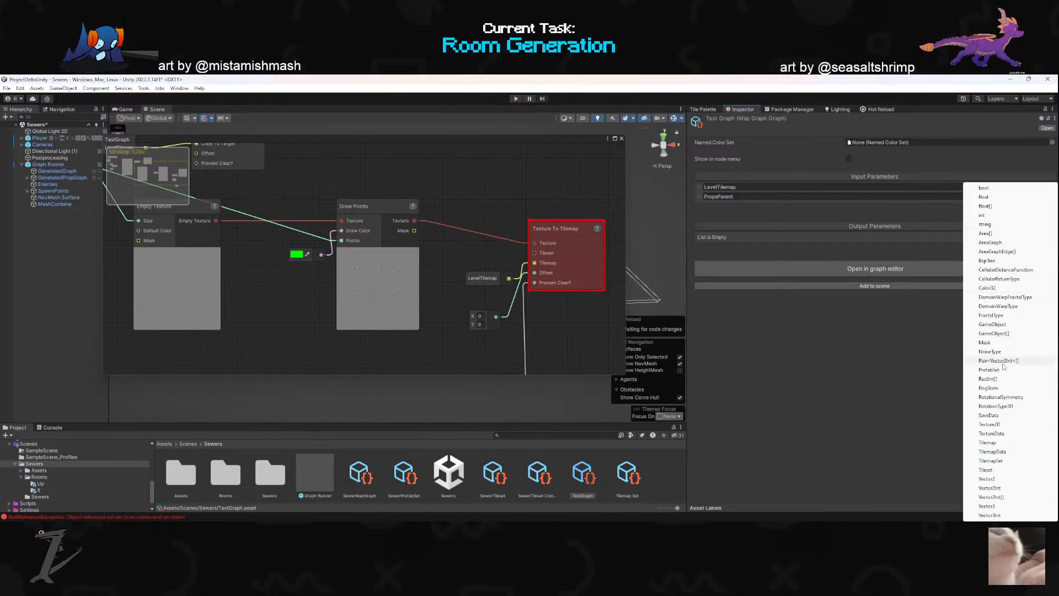
click(986, 470)
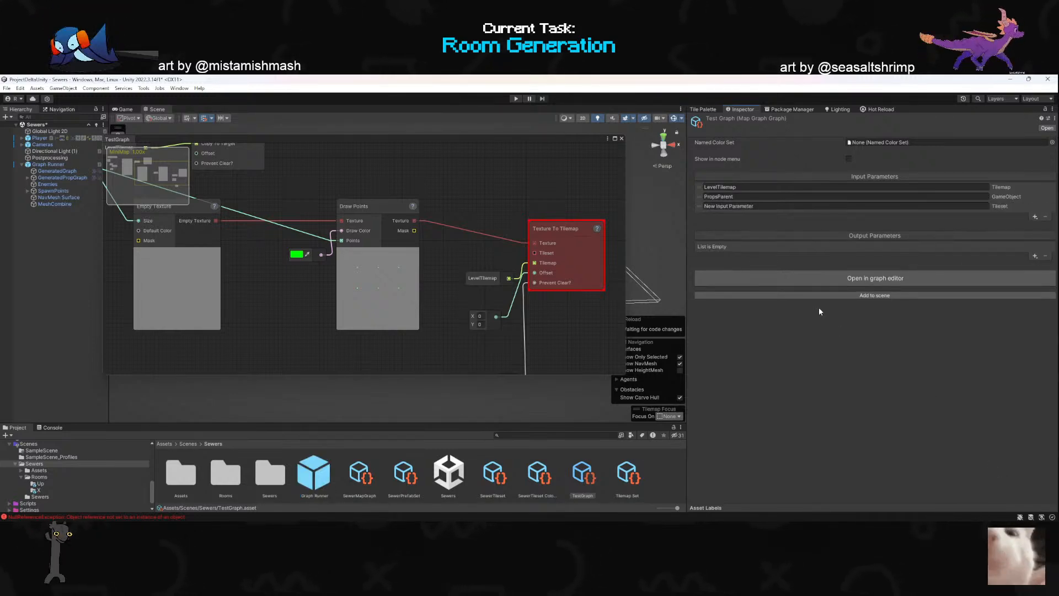
click(747, 205)
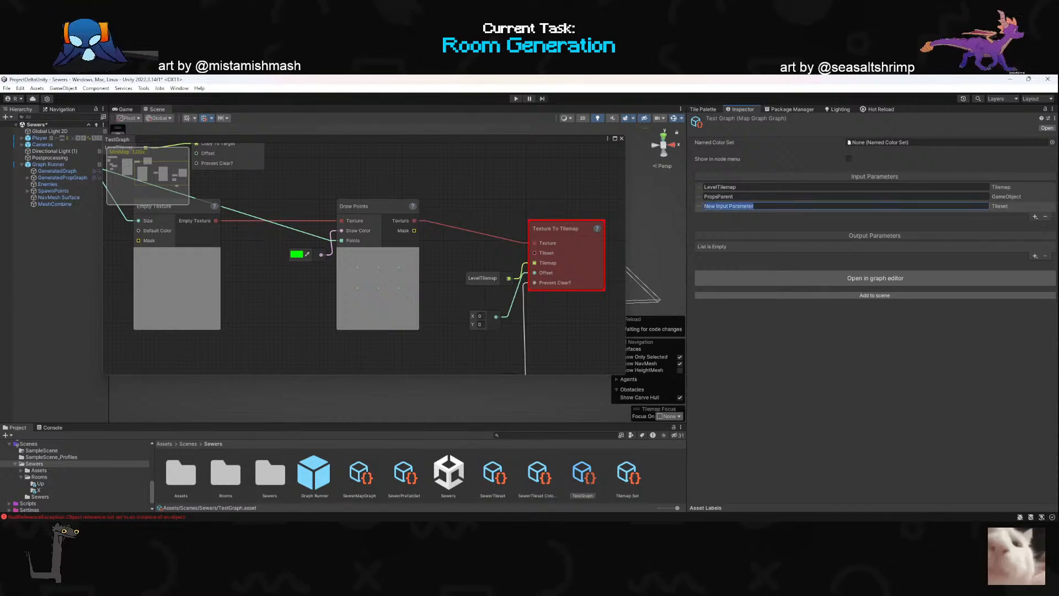
text(Core)
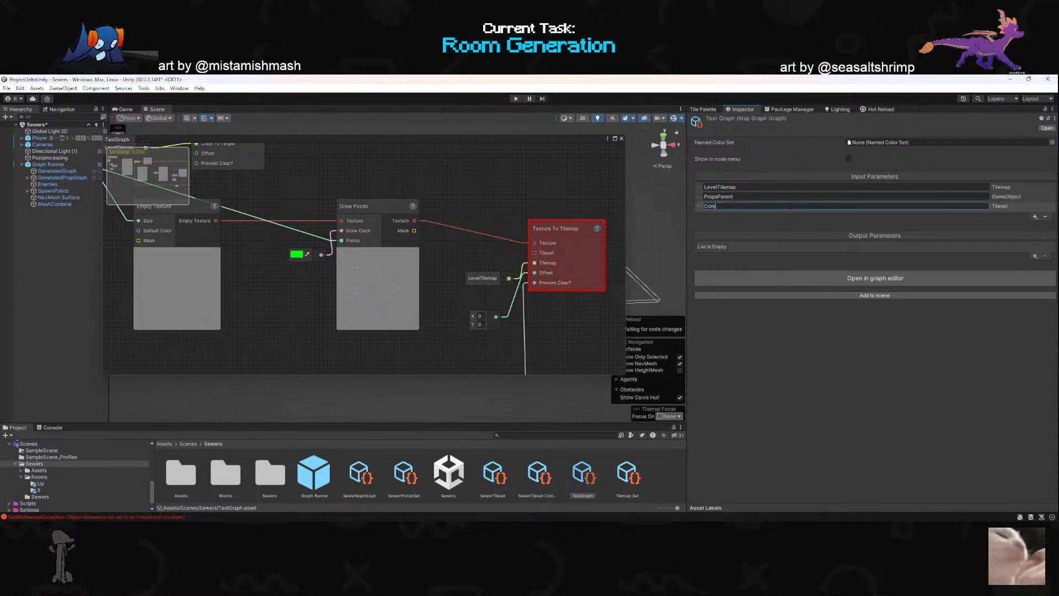
text(Tileset)
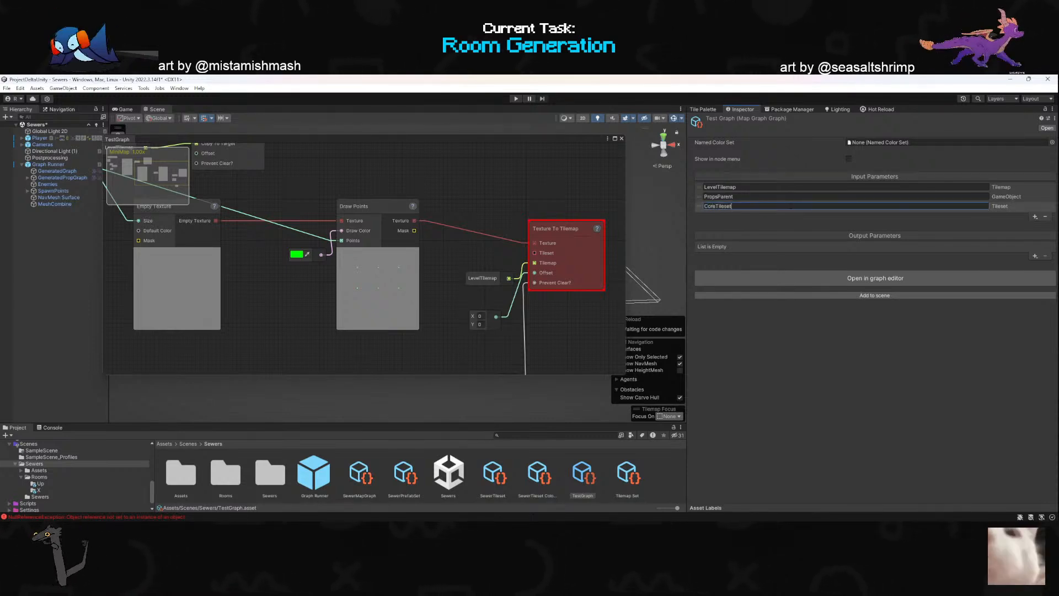
key(Return)
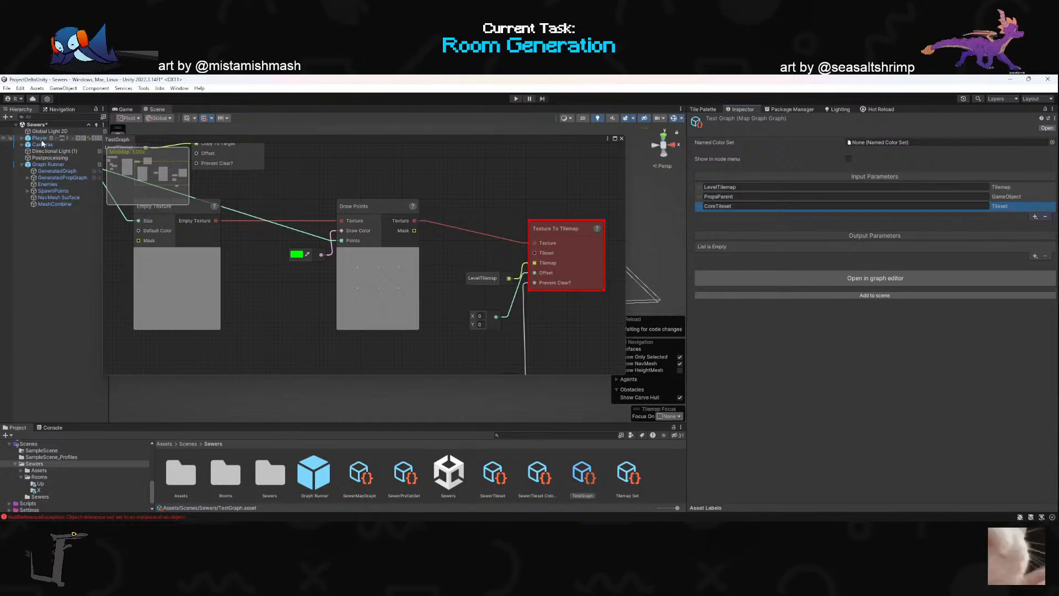
- Assign the SewerTileset asset to the CoreTileset input parameter of Graph Runner
click(46, 165)
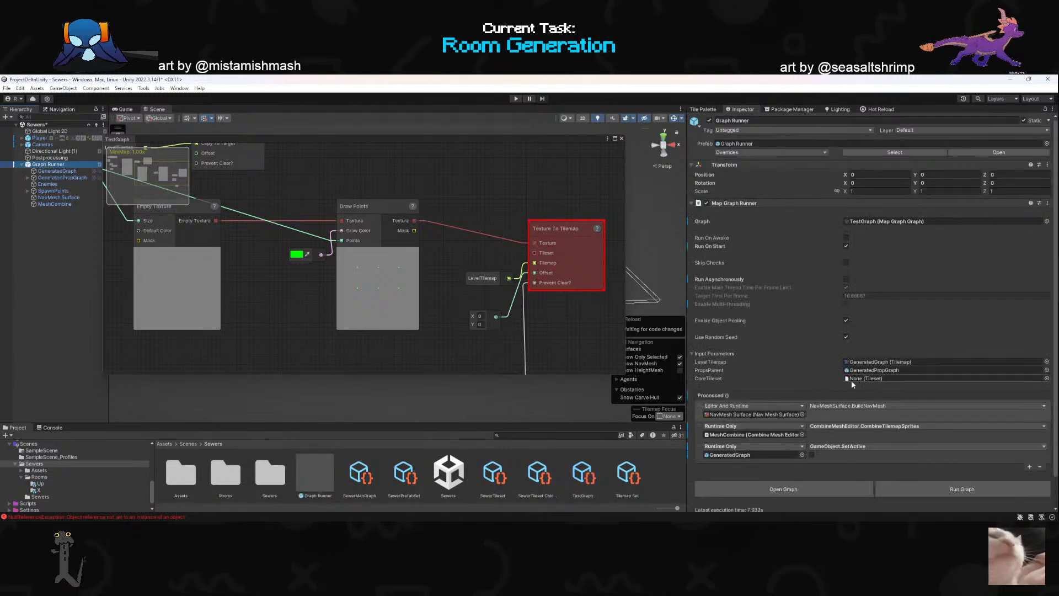
click(1047, 379)
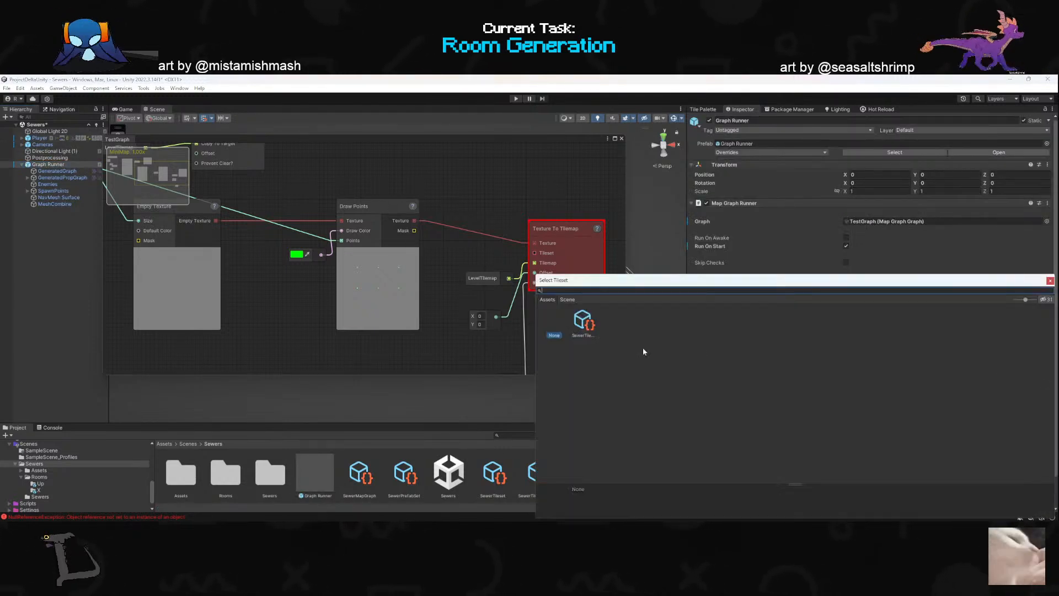
double_click(582, 321)
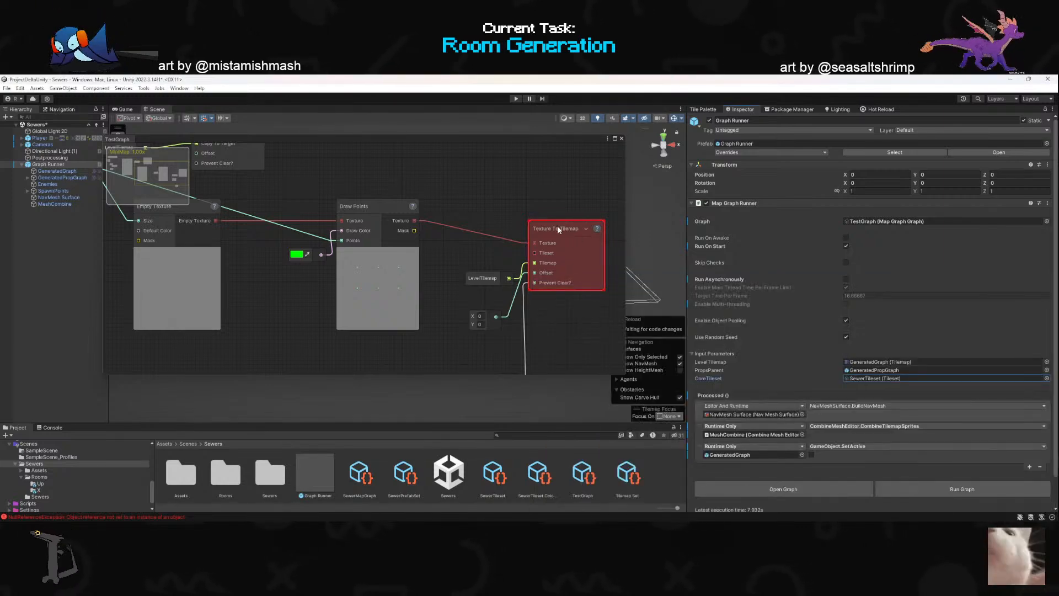
- Connect the CoreTileset input parameter to the Tileset input of Texture To Tilemap and place its node above LevelTilemap
scroll(377, 258, down, 3)
scroll(492, 276, up, 3)
drag(475, 245, 423, 252)
click(361, 278)
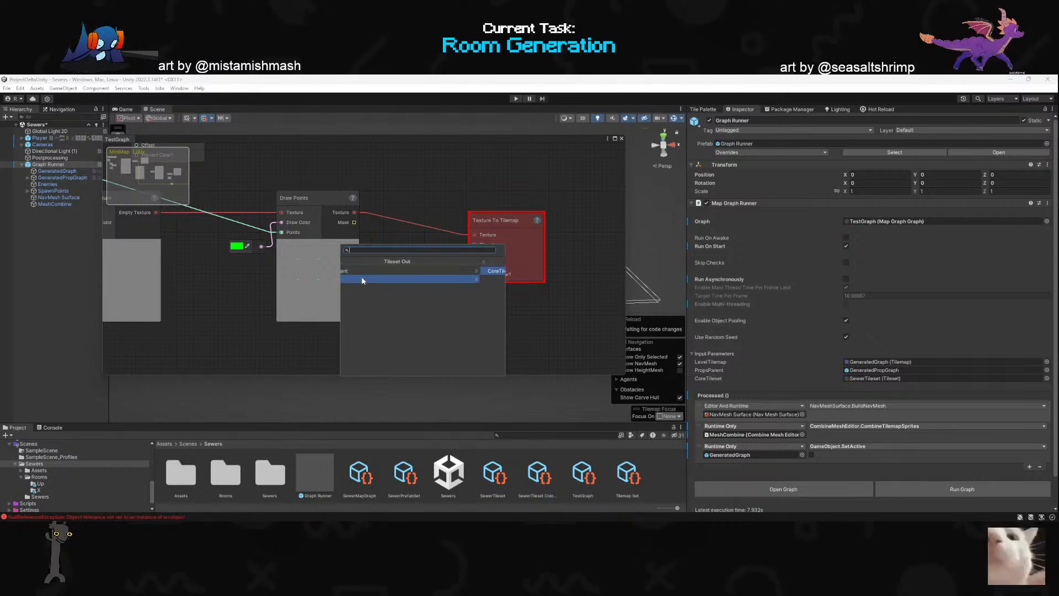
click(364, 272)
drag(444, 269, 426, 244)
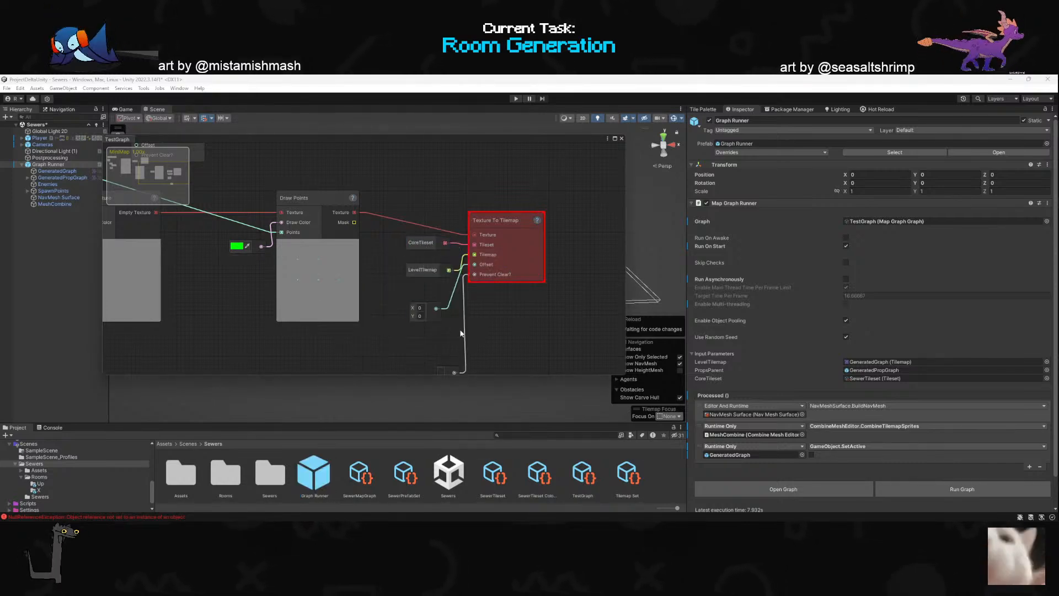
- Delete the constants feeding the Offset and Prevent Clear? inputs of Texture To Tilemap
scroll(480, 304, down, 2)
scroll(469, 349, up, 2)
drag(462, 363, 389, 277)
key(Delete)
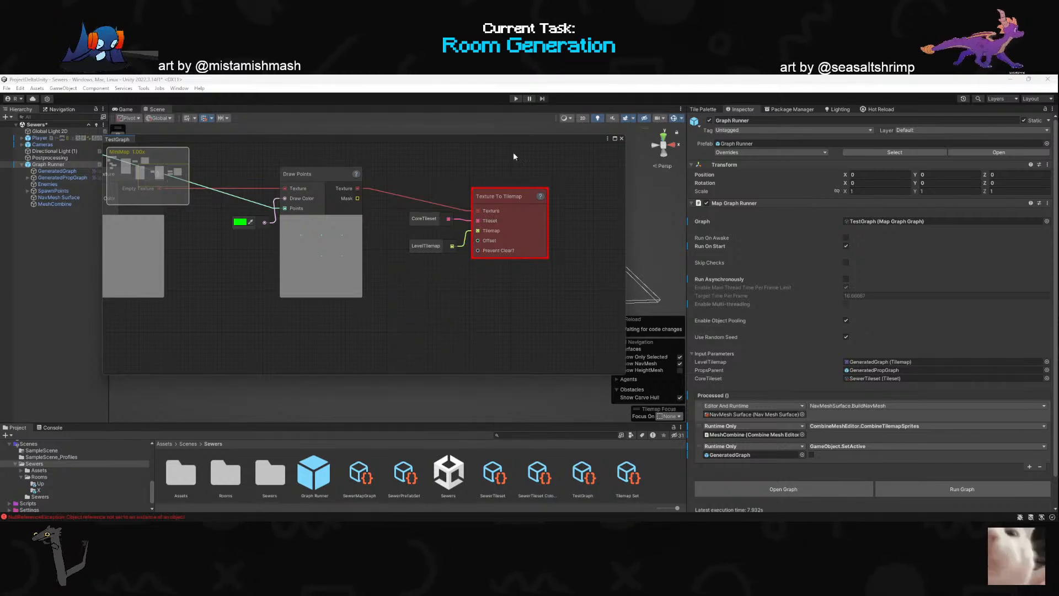
- Run the graph from Graph Runner and clear the console
click(930, 487)
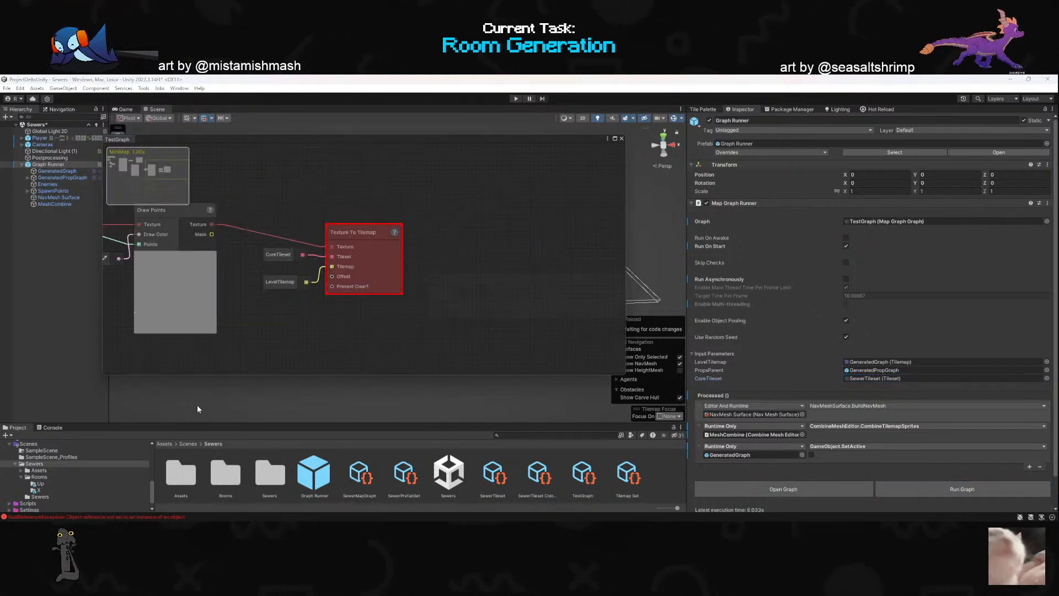
click(43, 428)
click(8, 435)
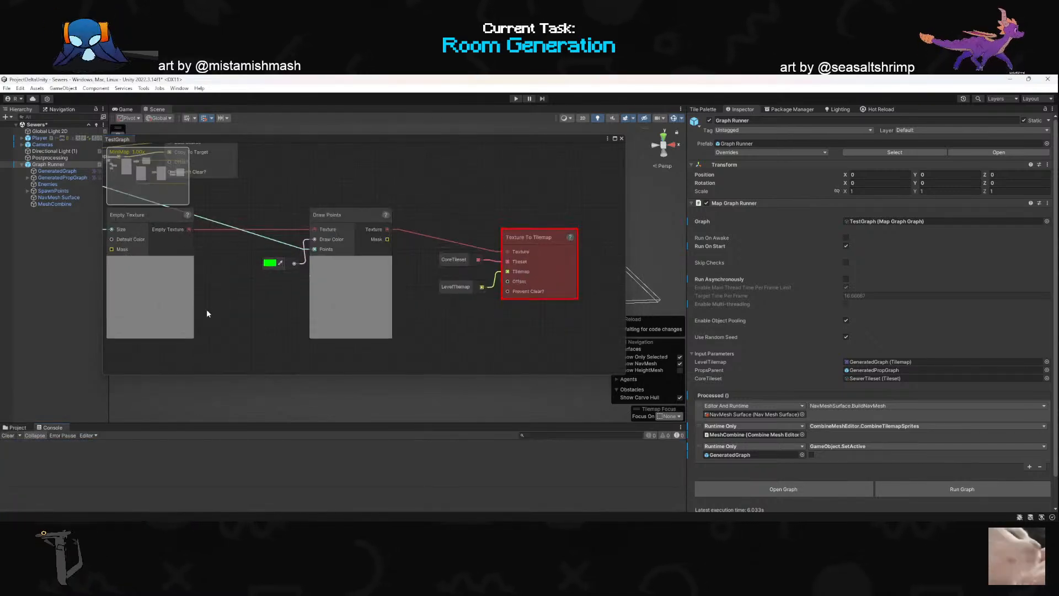
- Add a Named Color node connected to the Draw Color input of Draw Points and check its available colors
drag(240, 271, 240, 274)
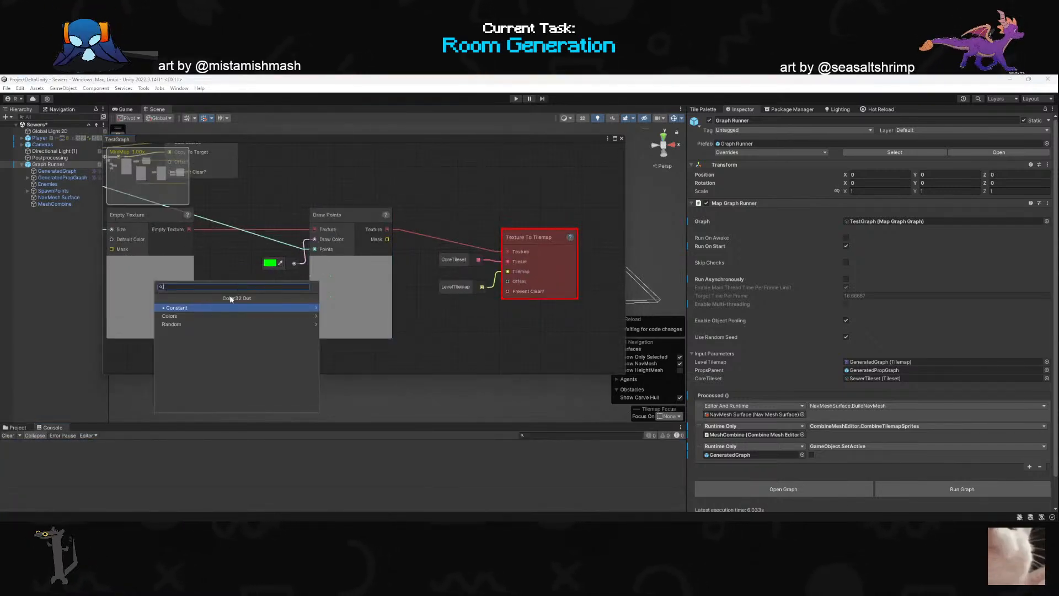
click(182, 316)
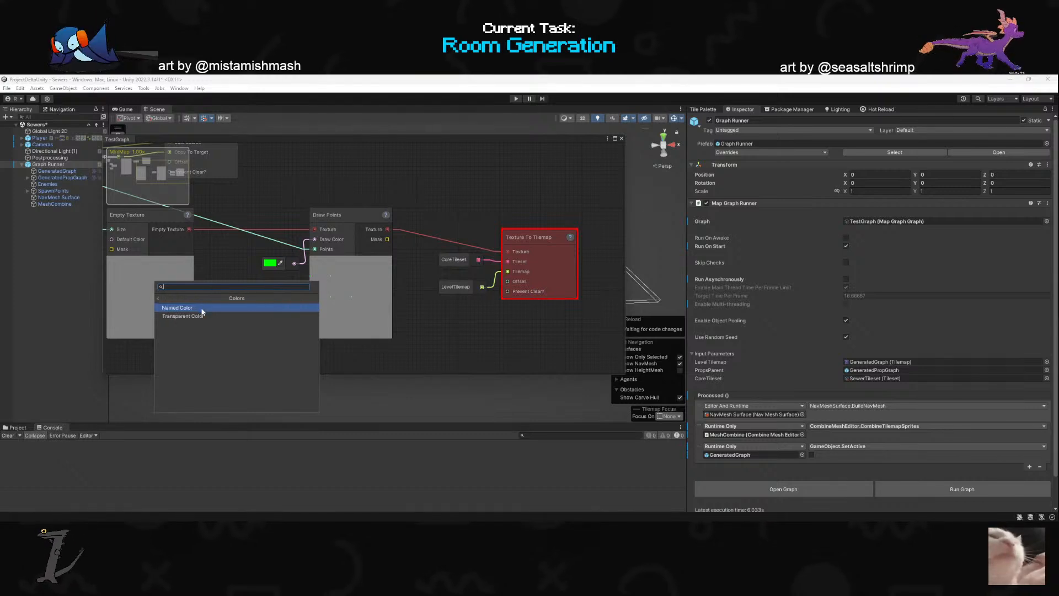
click(181, 316)
click(268, 318)
click(264, 328)
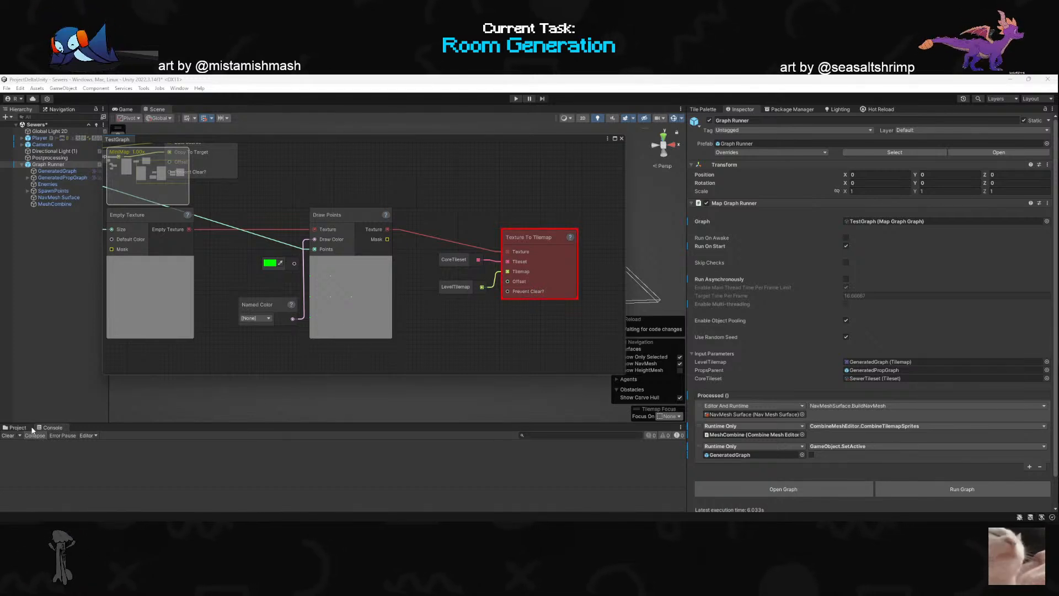
- Set the Named Color Set of the TestGraph asset to SewerTileset Colors
click(17, 427)
click(582, 474)
click(1052, 142)
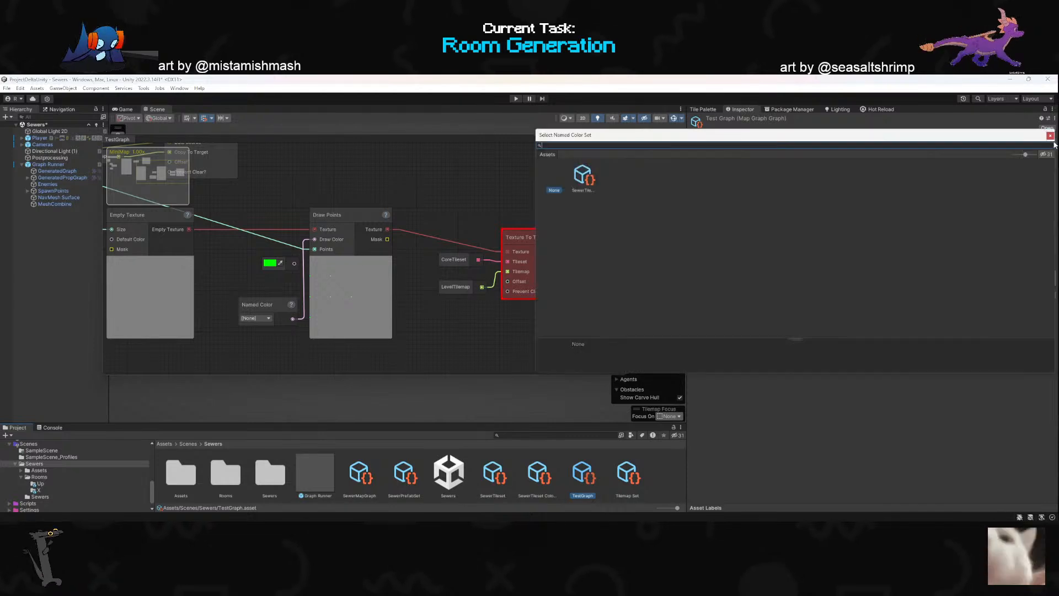
double_click(584, 177)
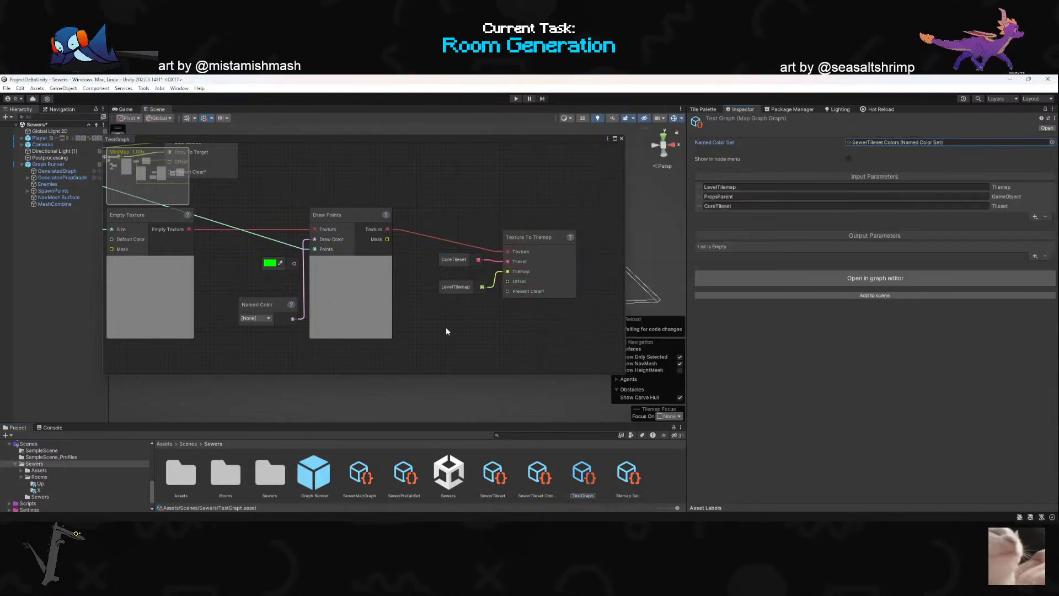
- Set the Named Color node to Spawn and move it slightly away from Draw Points
click(270, 318)
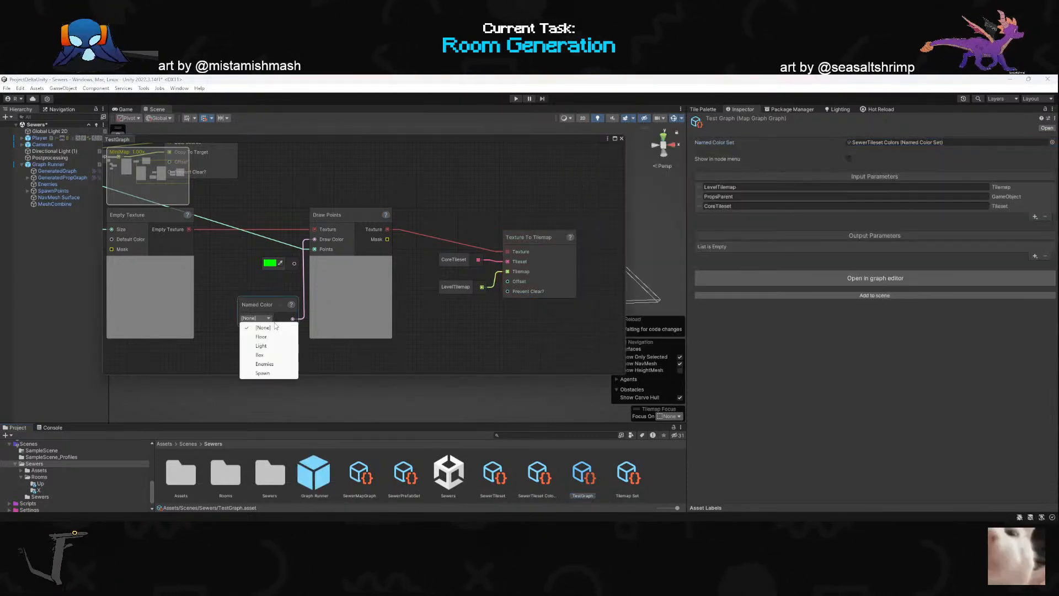
click(263, 373)
drag(282, 311, 269, 304)
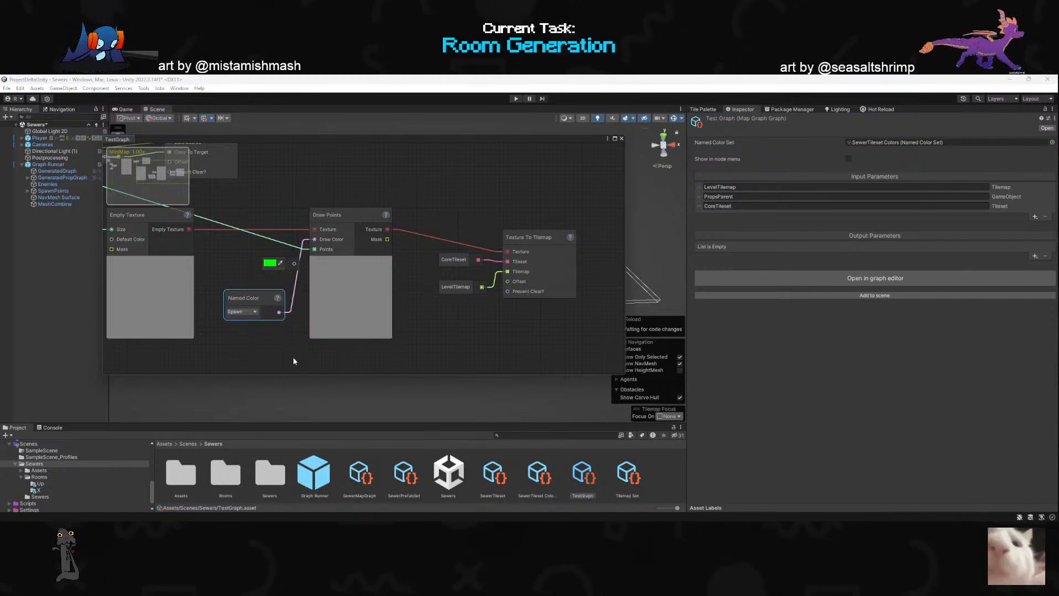
- Run the graph from Graph Runner, check the Draw Points and Texture To Tilemap nodes, and review and clear the console
drag(390, 140, 375, 307)
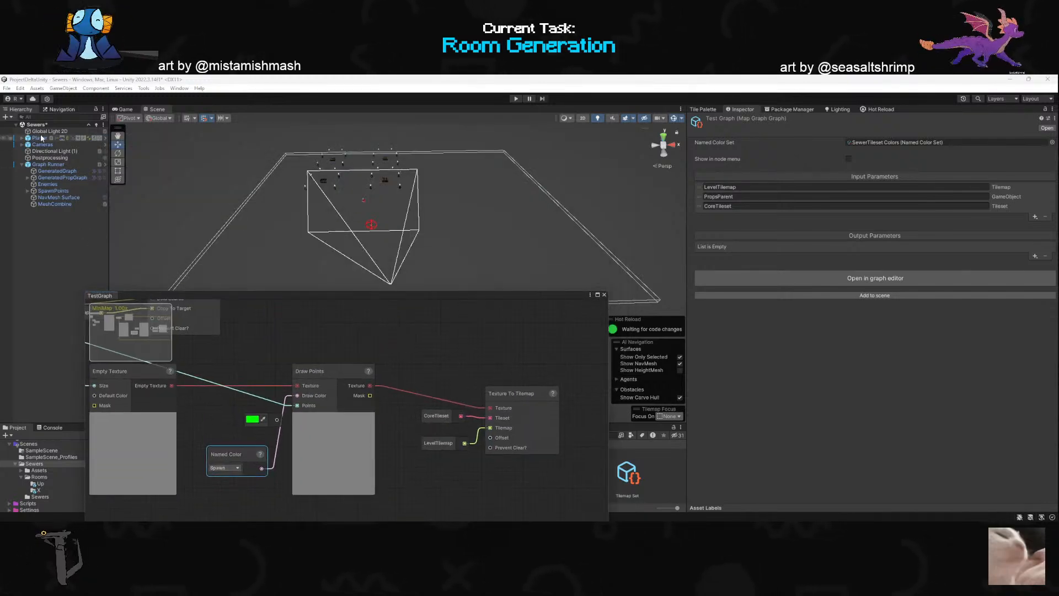
click(48, 164)
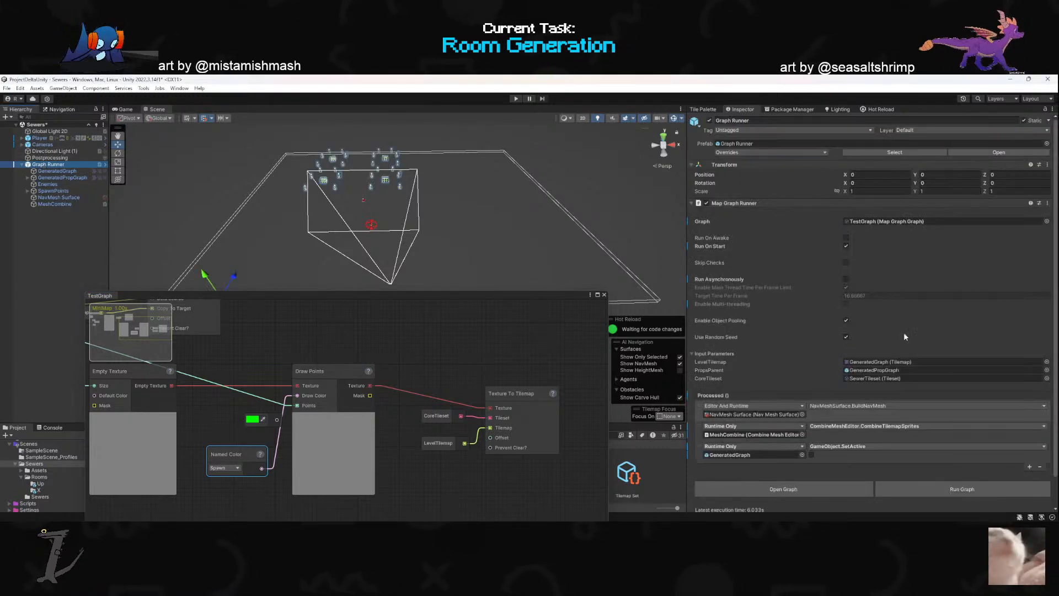
click(941, 491)
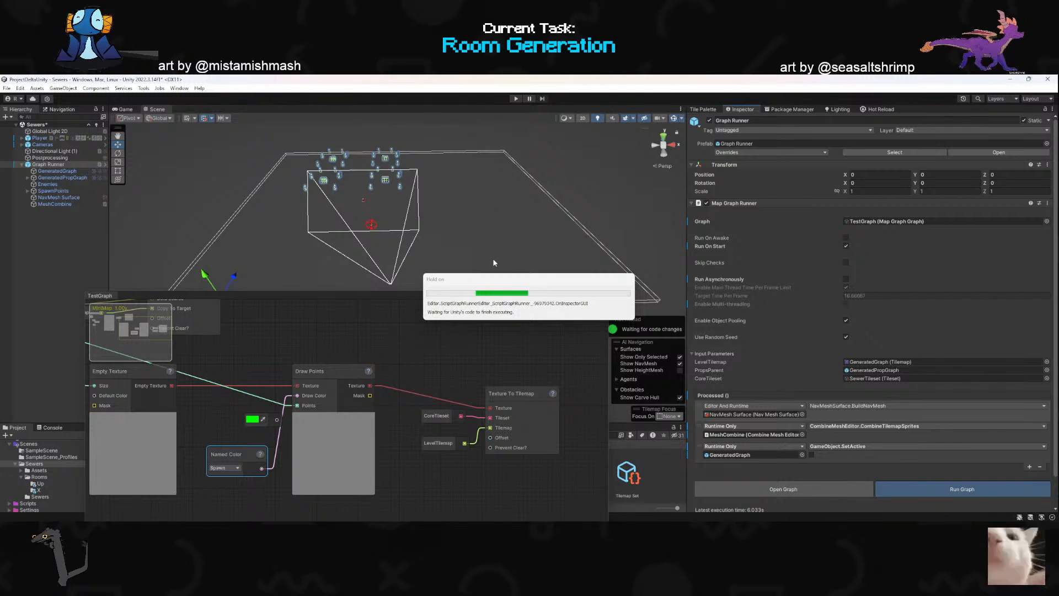
drag(448, 293, 615, 257)
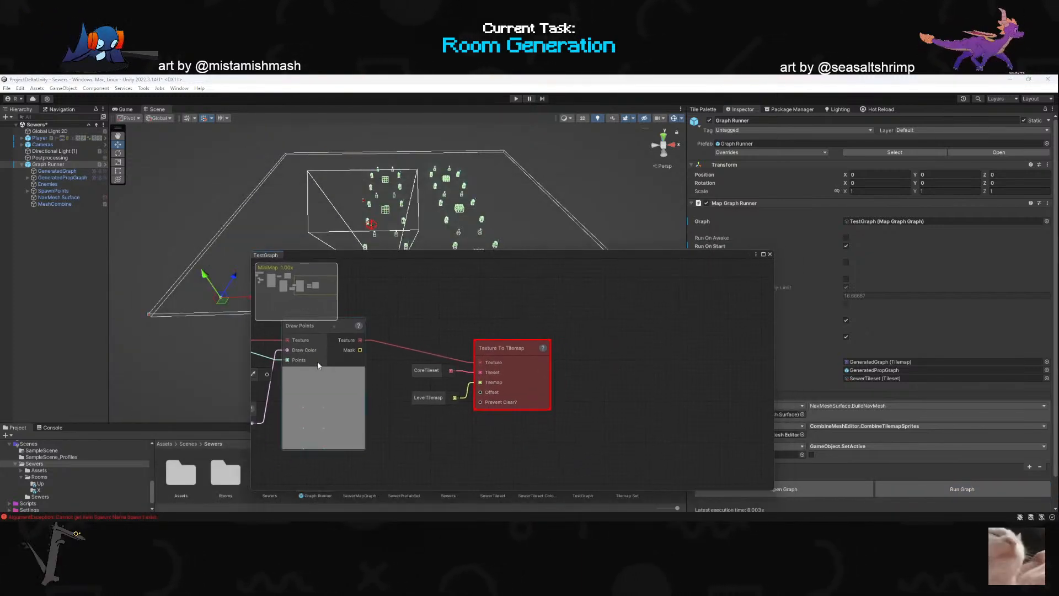
click(49, 428)
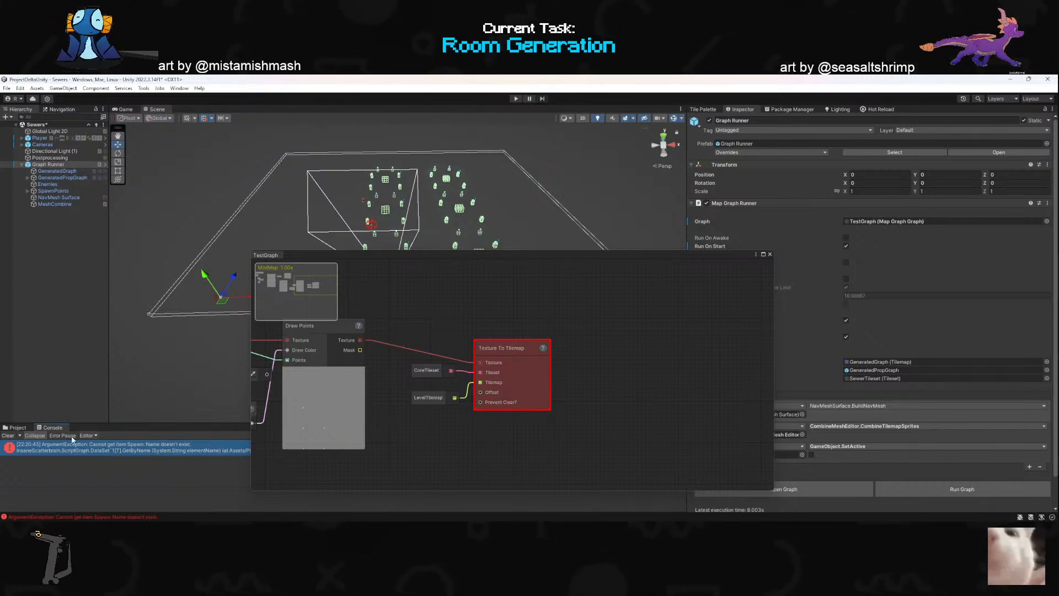
click(7, 436)
click(18, 428)
- Compare the Spawn entry across the Tilemap Set, SewerTileset Colors, SewerTileset and SewerPrefabSet assets
drag(501, 263, 240, 176)
click(620, 479)
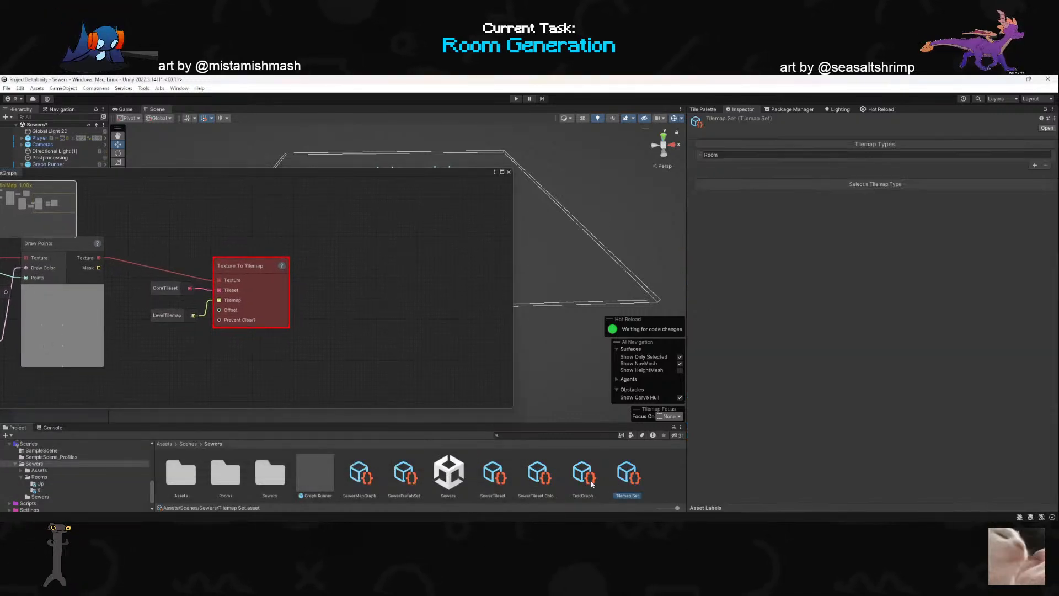
click(586, 478)
click(554, 486)
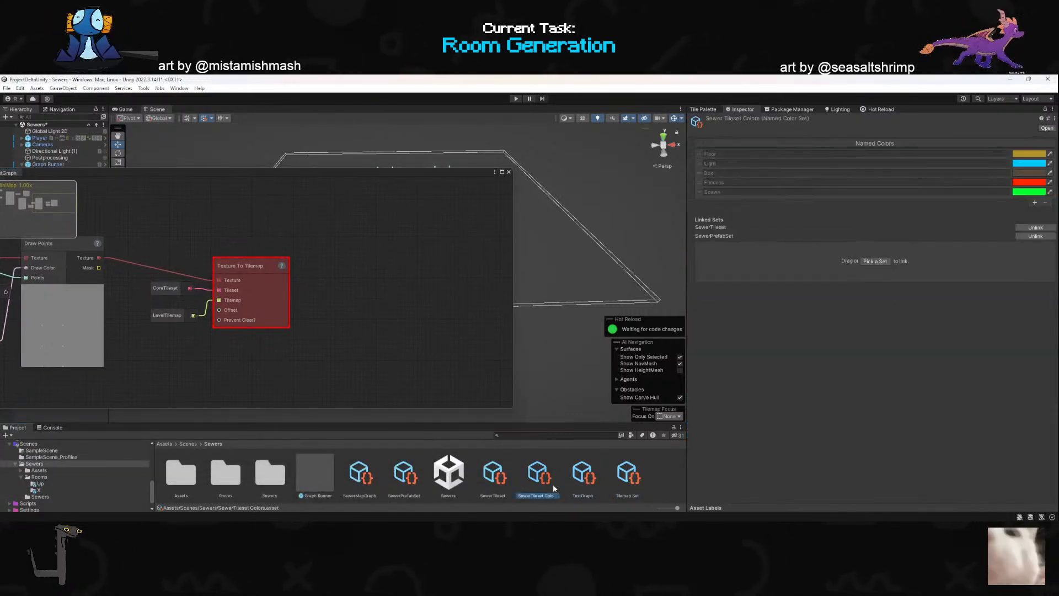
click(701, 193)
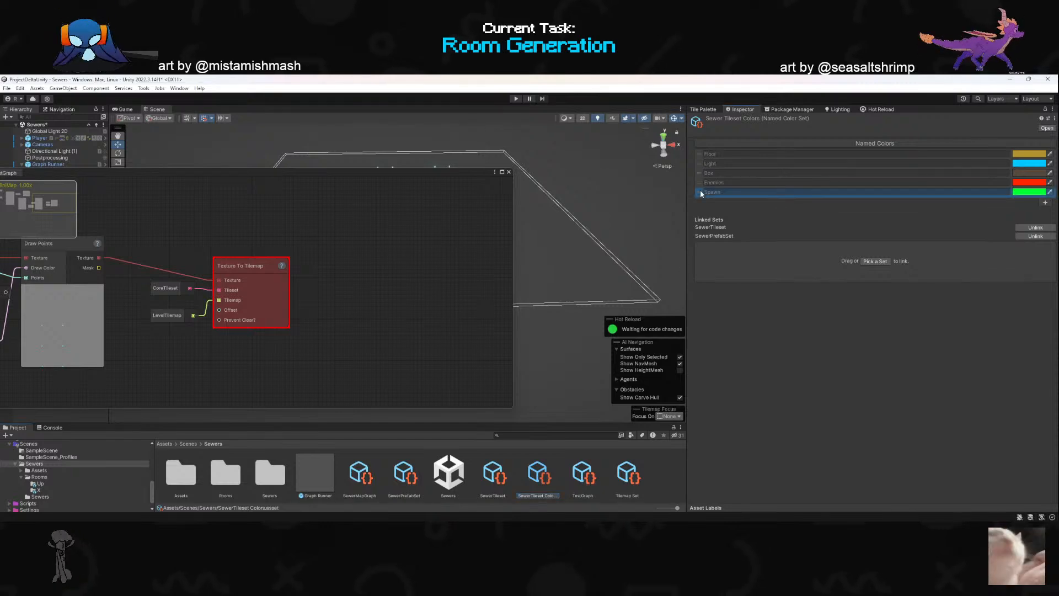
click(496, 474)
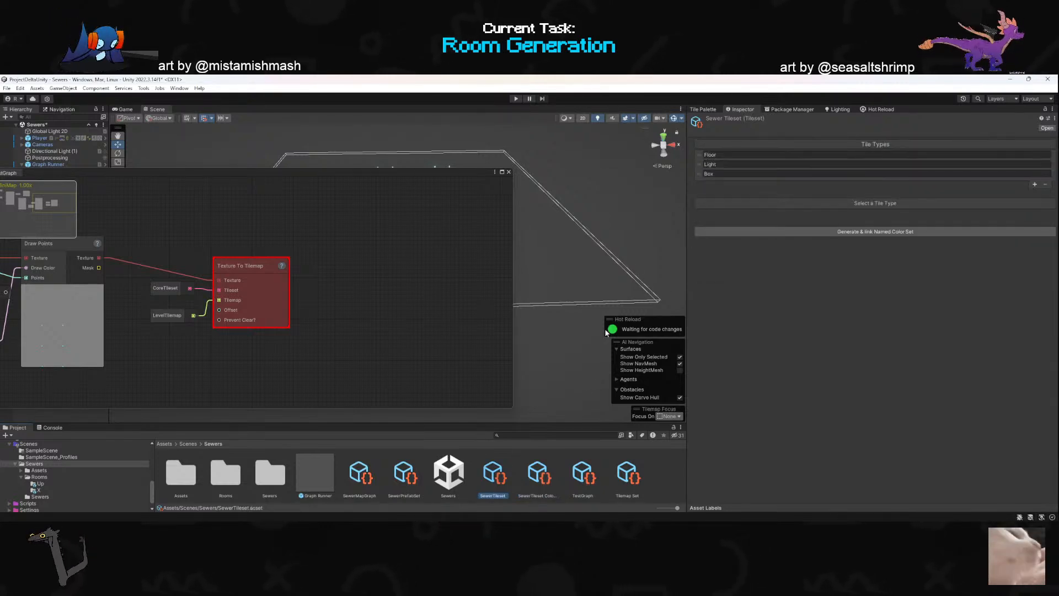
click(409, 478)
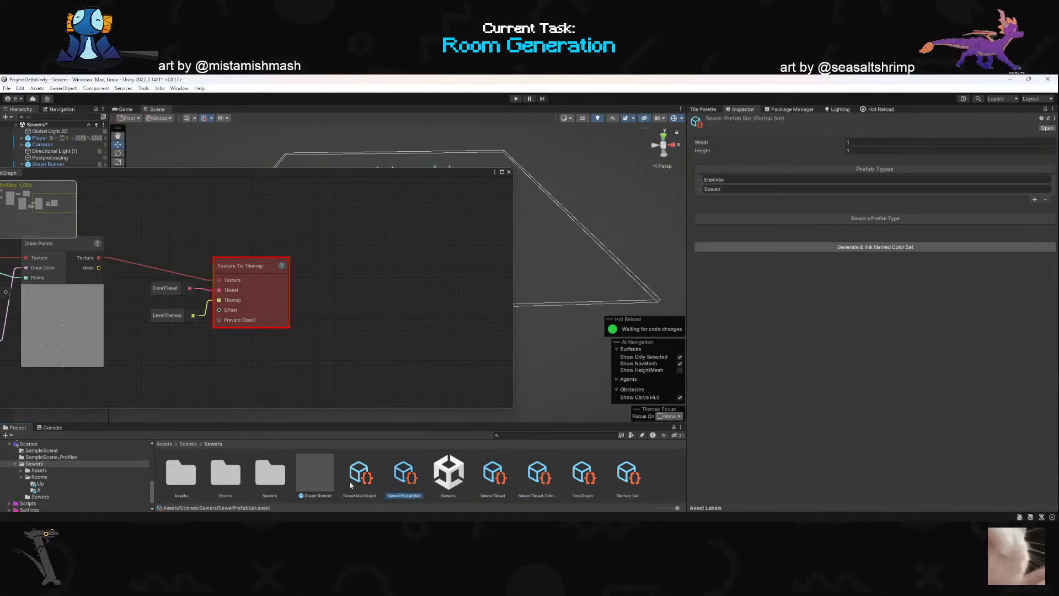
click(700, 189)
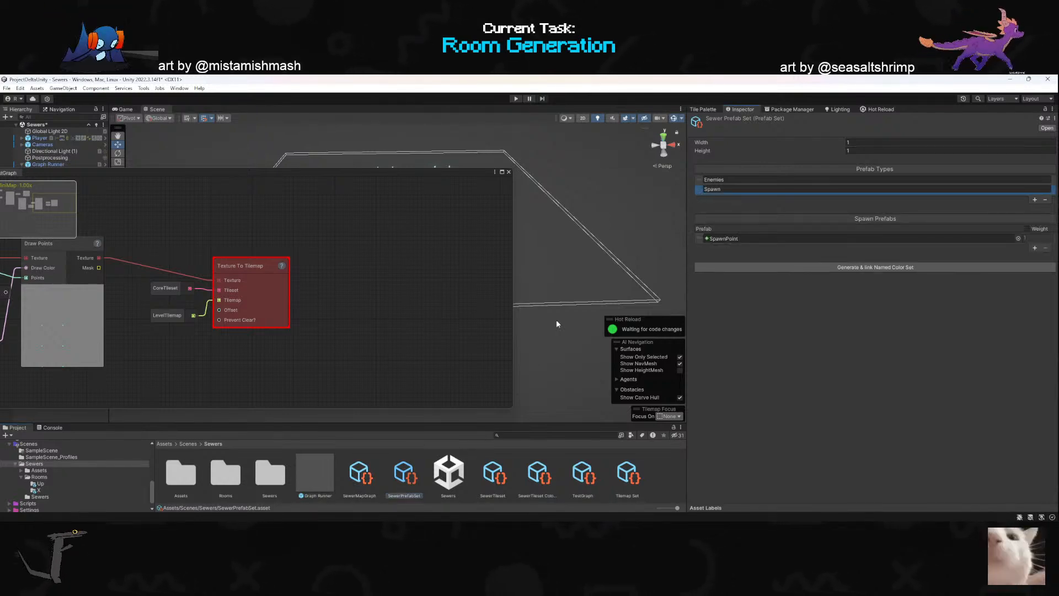
- Add a Texture To Child GameObjects node below the Texture To Tilemap node in TestGraph
scroll(402, 336, down, 4)
scroll(240, 360, up, 4)
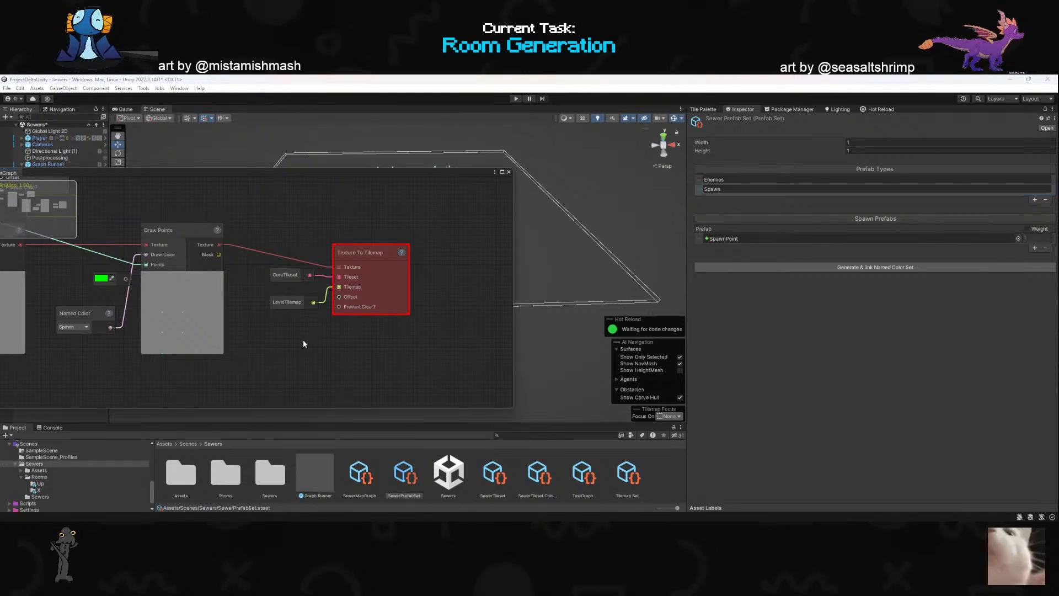
key(space)
text(texture to pr)
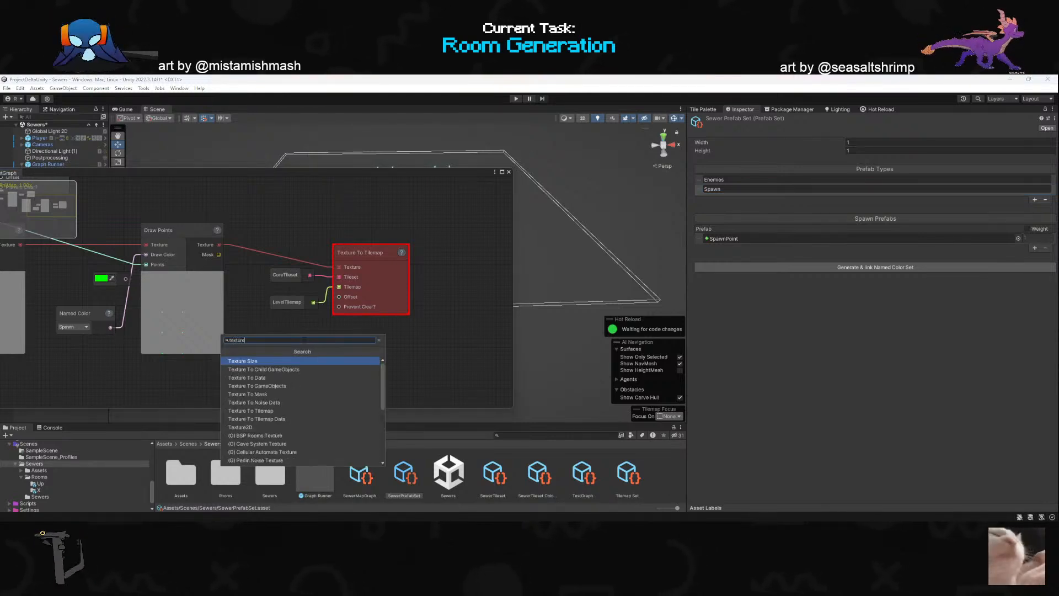
key(BackSpace)
key(BackSpace)
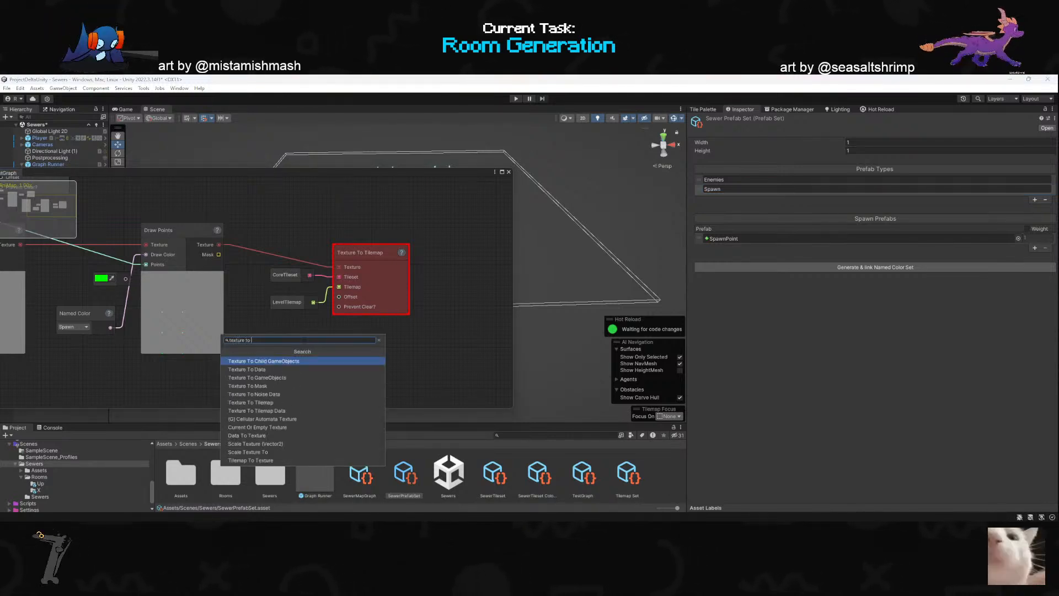
key(Down)
key(Down)
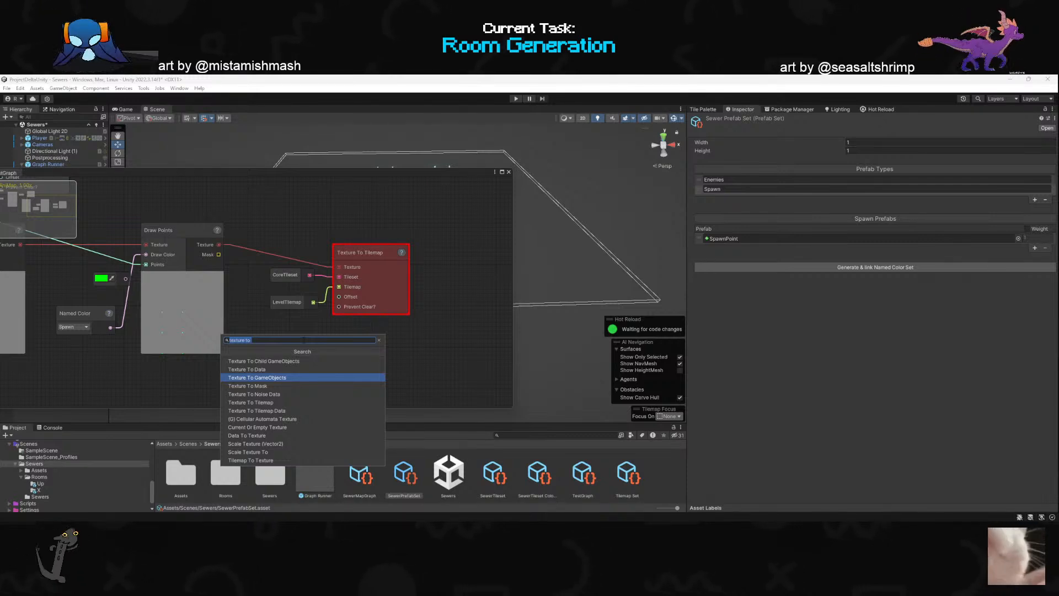
click(301, 360)
scroll(411, 358, down, 2)
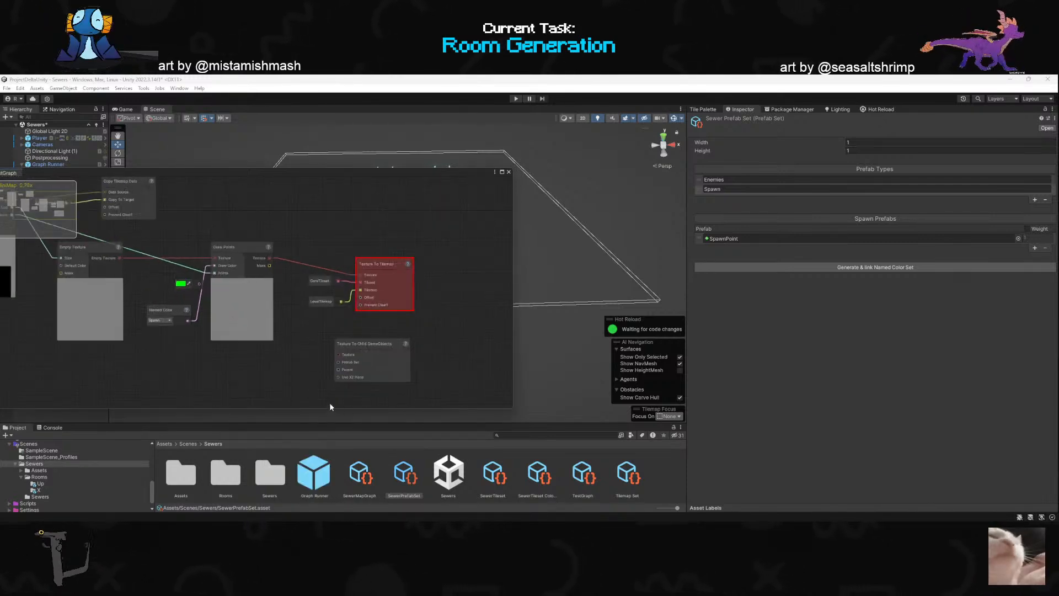
scroll(295, 350, up, 2)
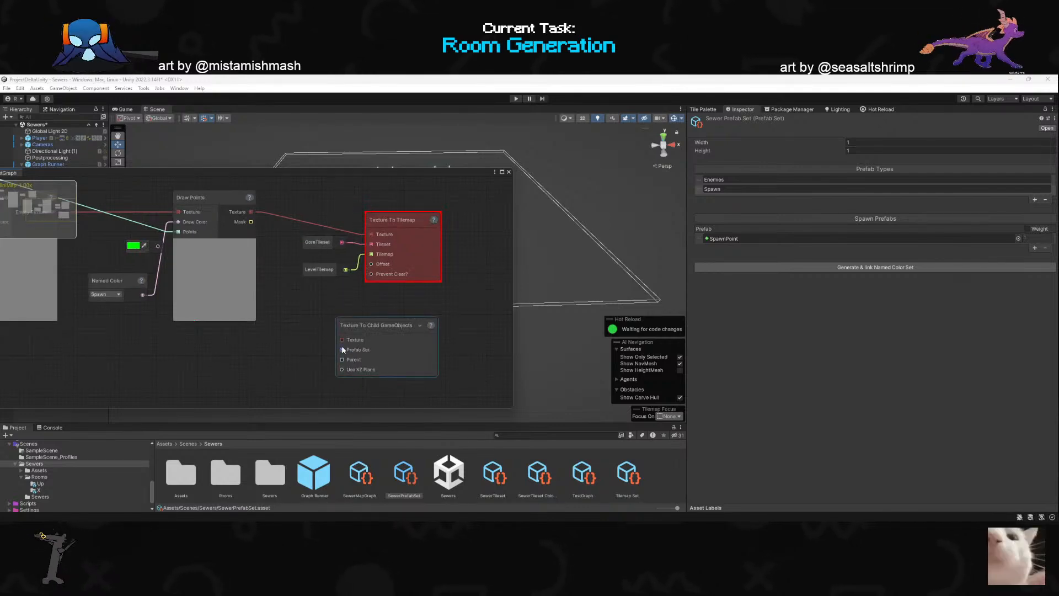
- Delete the Texture To Tilemap node with its CoreTileset and LevelTilemap inputs, and move Texture To Child GameObjects into its place
drag(403, 300, 299, 221)
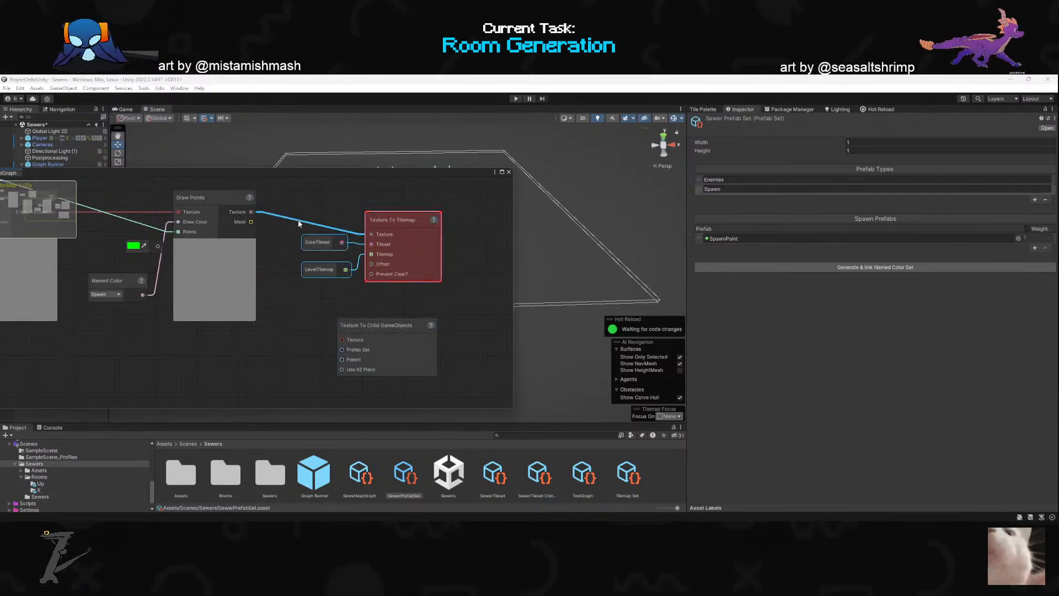
key(Delete)
drag(368, 327, 356, 251)
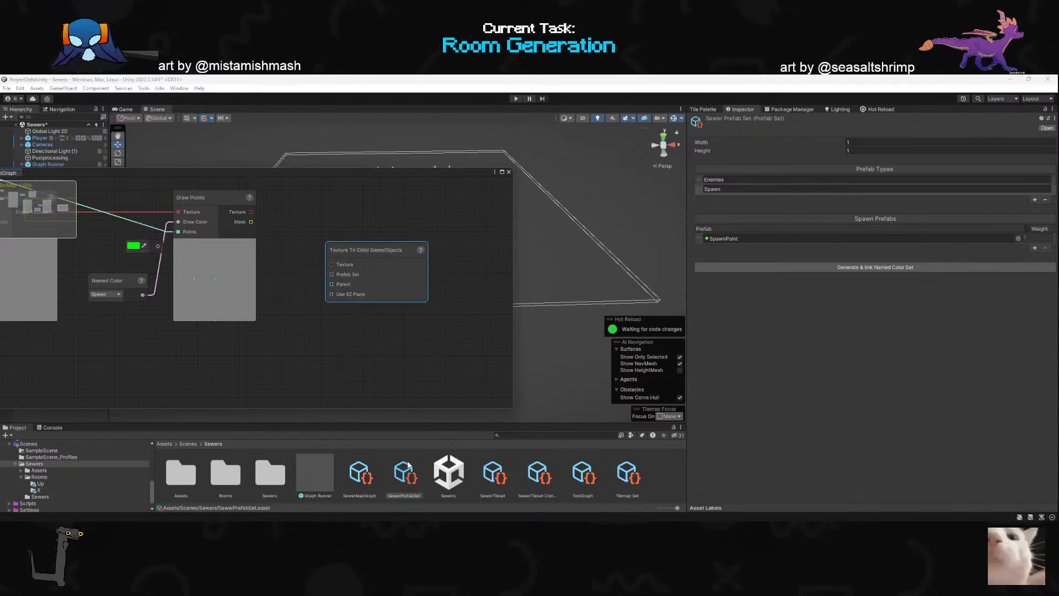
click(628, 473)
click(583, 473)
click(1035, 216)
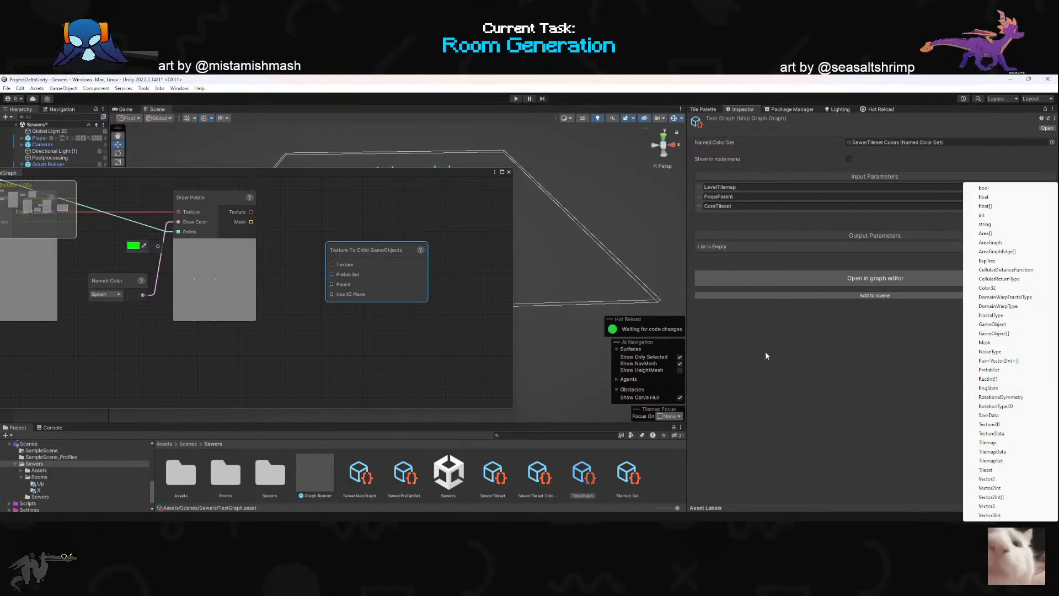
click(326, 343)
- Examine the Tilemap Set input of Generate Dungeon and the contents of the Tilemap Set and SewerPrefabSet assets
scroll(461, 306, down, 7)
scroll(156, 239, up, 7)
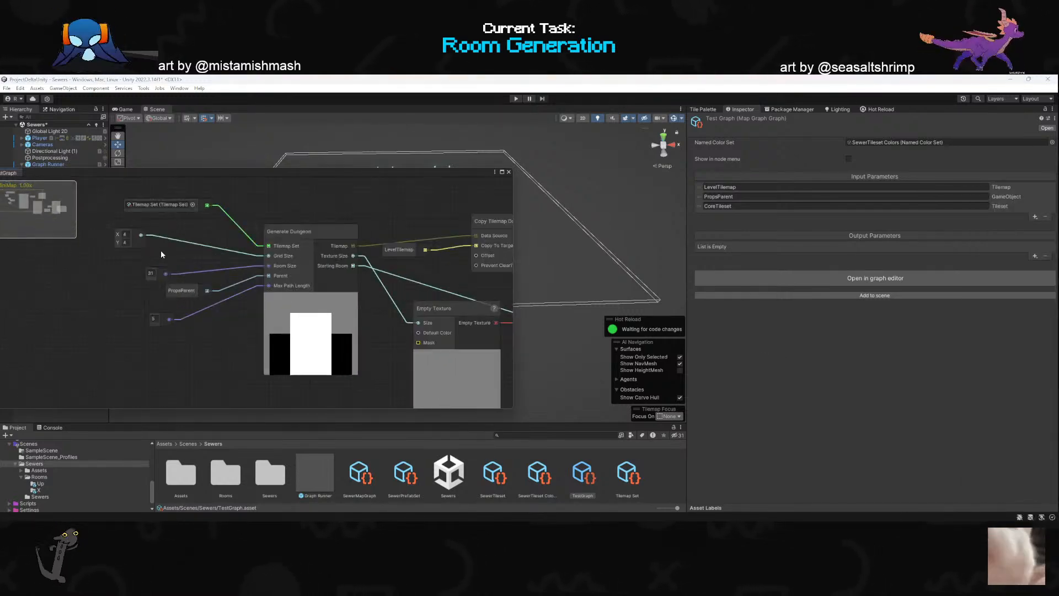
scroll(160, 251, down, 1)
scroll(174, 285, down, 5)
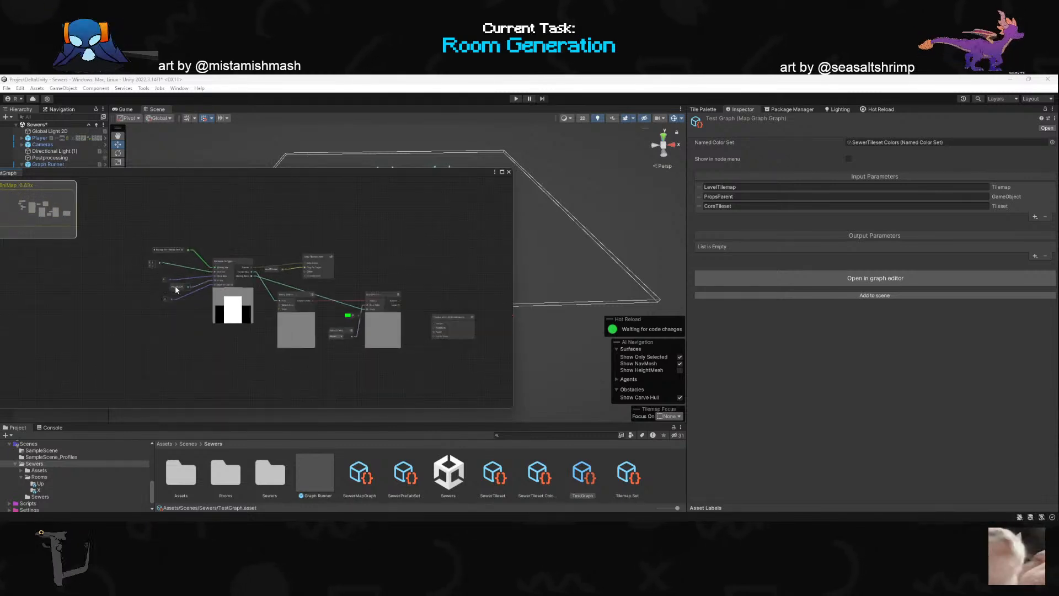
scroll(172, 268, up, 5)
click(175, 235)
click(175, 232)
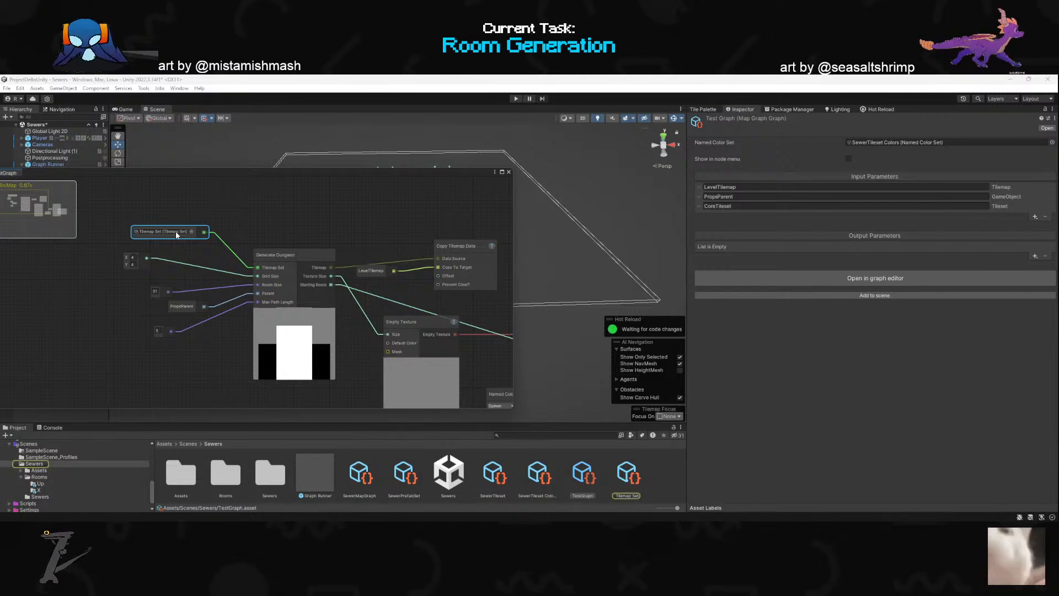
click(635, 488)
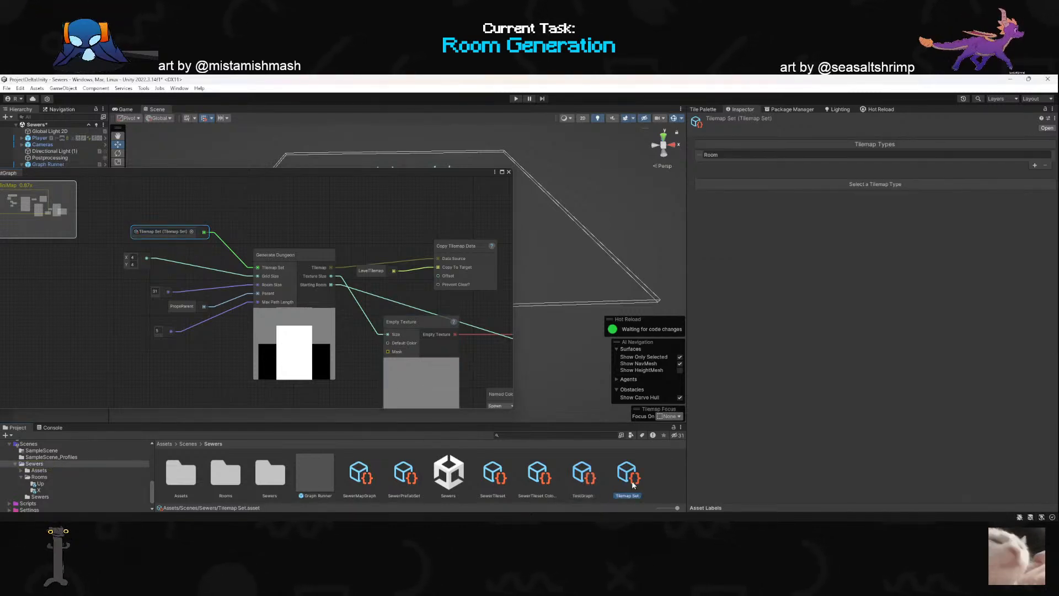
scroll(275, 320, down, 4)
scroll(277, 376, up, 4)
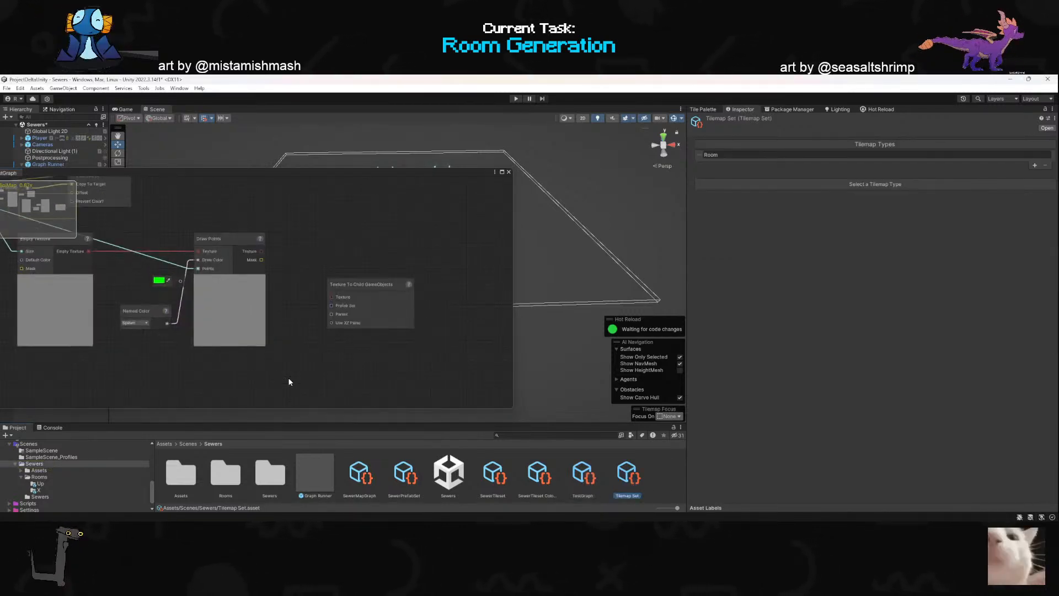
click(404, 475)
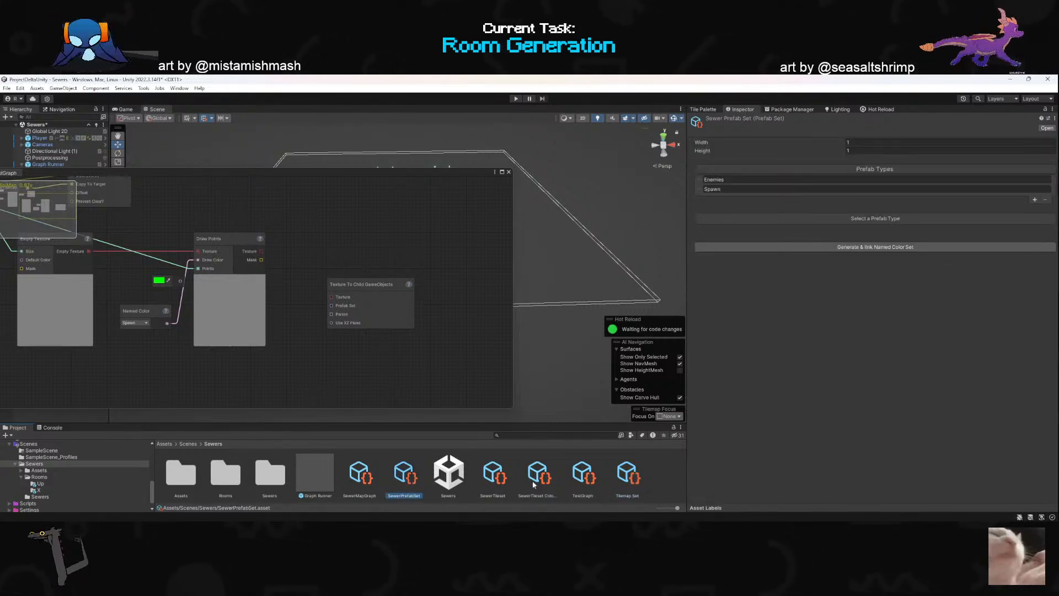
click(626, 475)
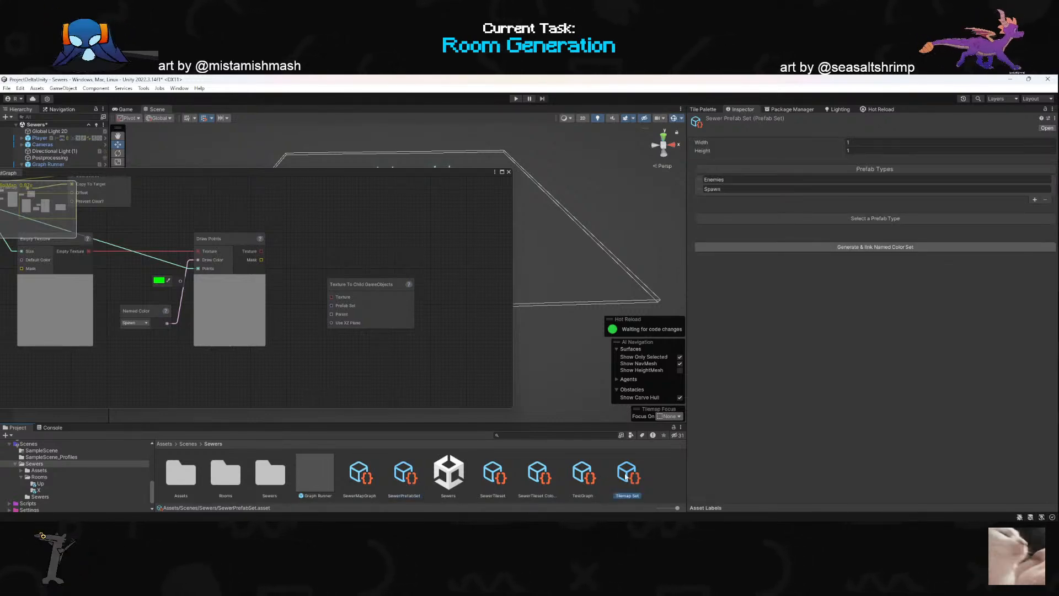
- Add a PrefabSet input parameter named CorePrefabSet to the TestGraph asset
click(585, 482)
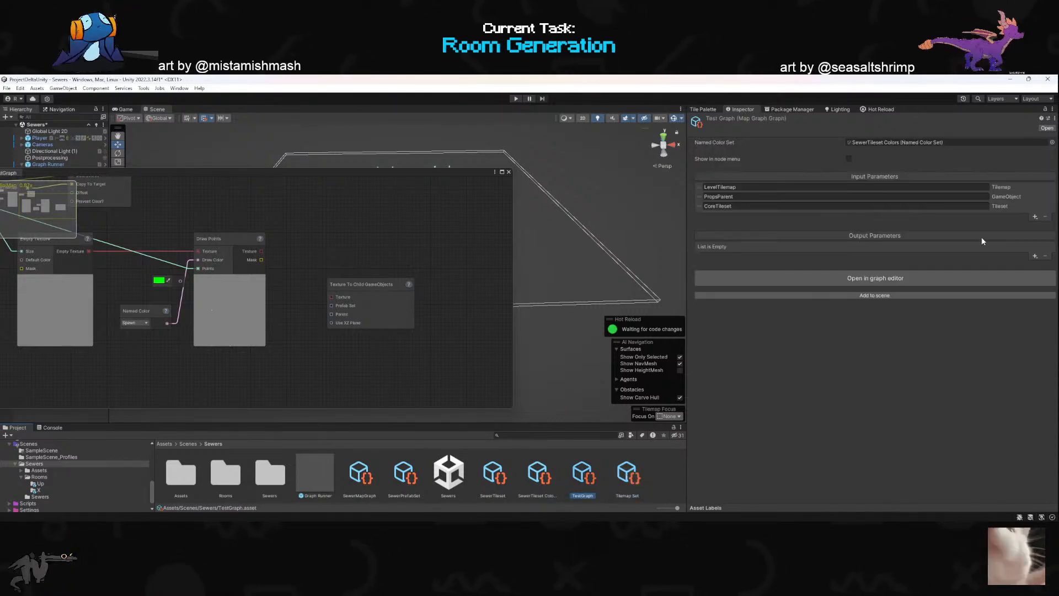
click(1036, 215)
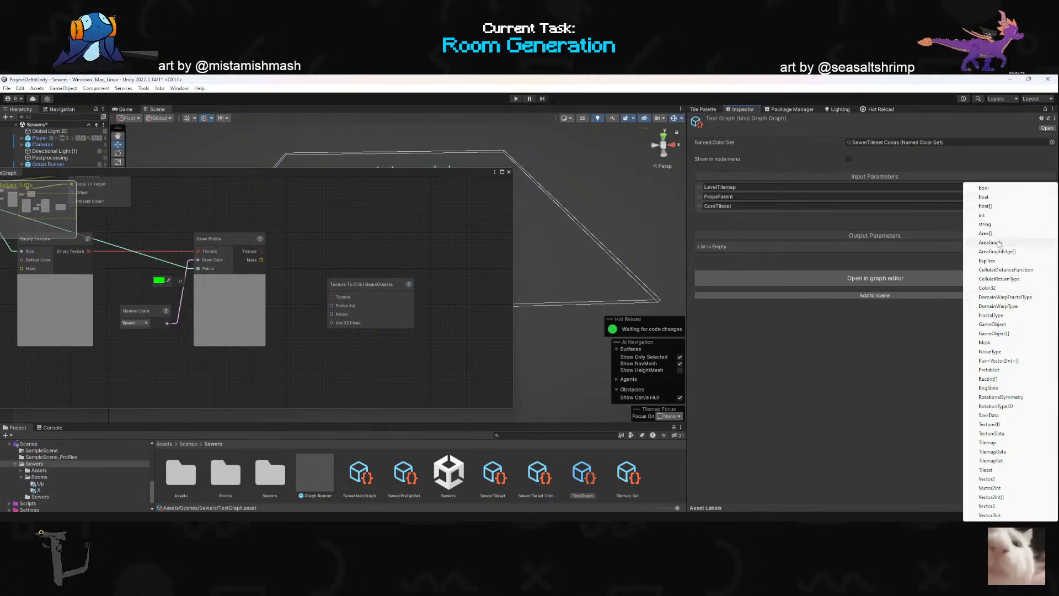
click(993, 370)
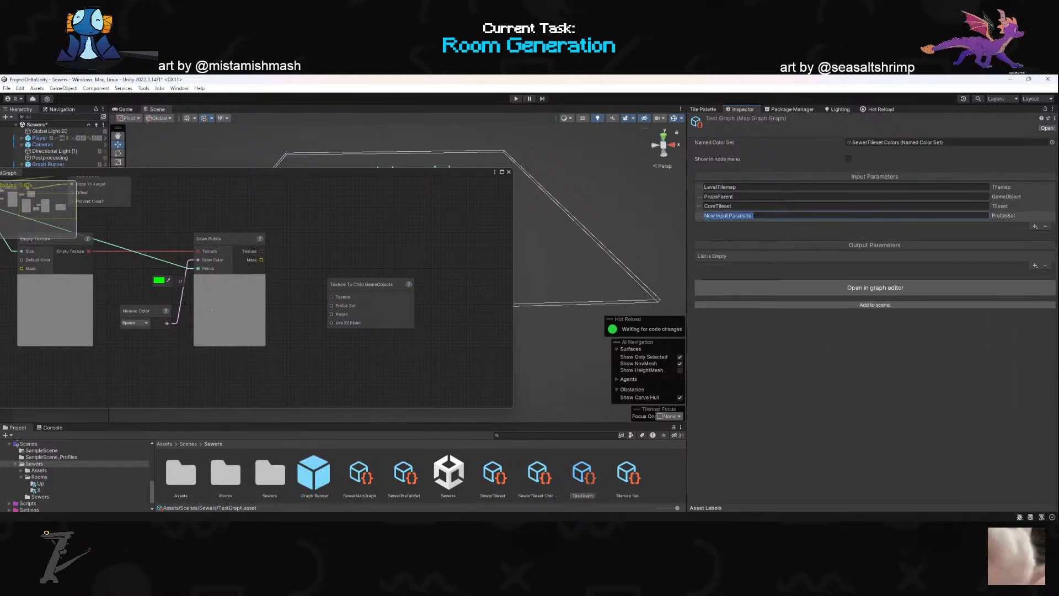
text(CorePrefabSetet)
key(BackSpace)
key(BackSpace)
text(Set)
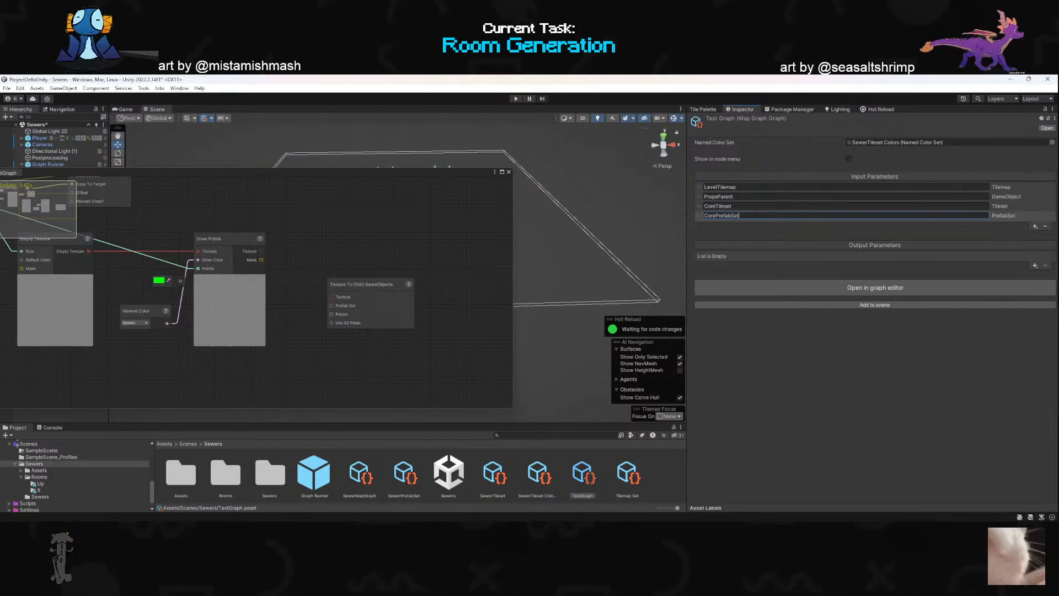
key(Return)
click(696, 216)
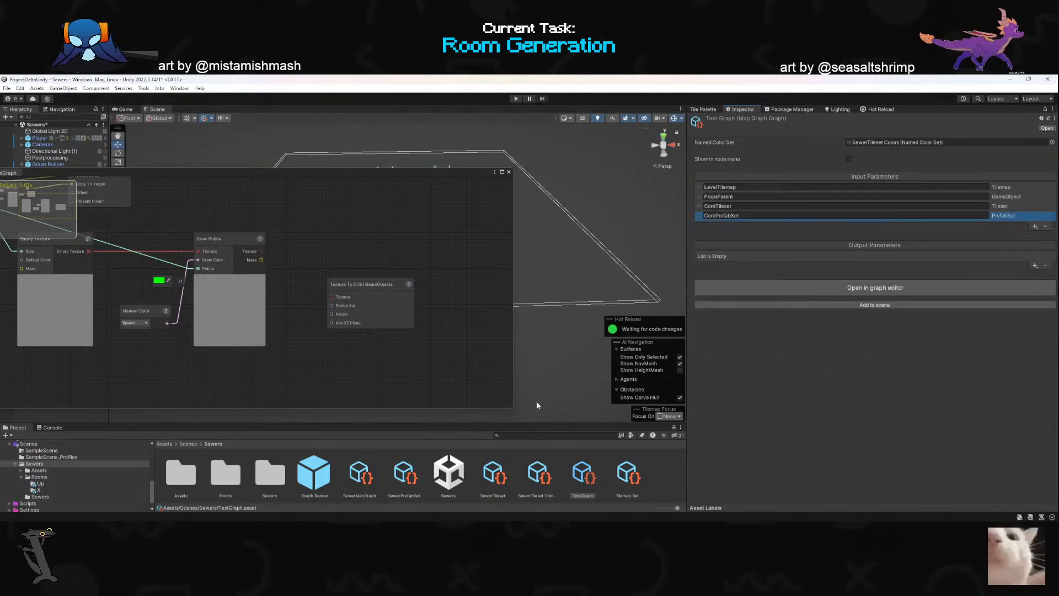
- Assign SewerPrefabSet to the CorePrefabSet input parameter of Graph Runner
click(48, 164)
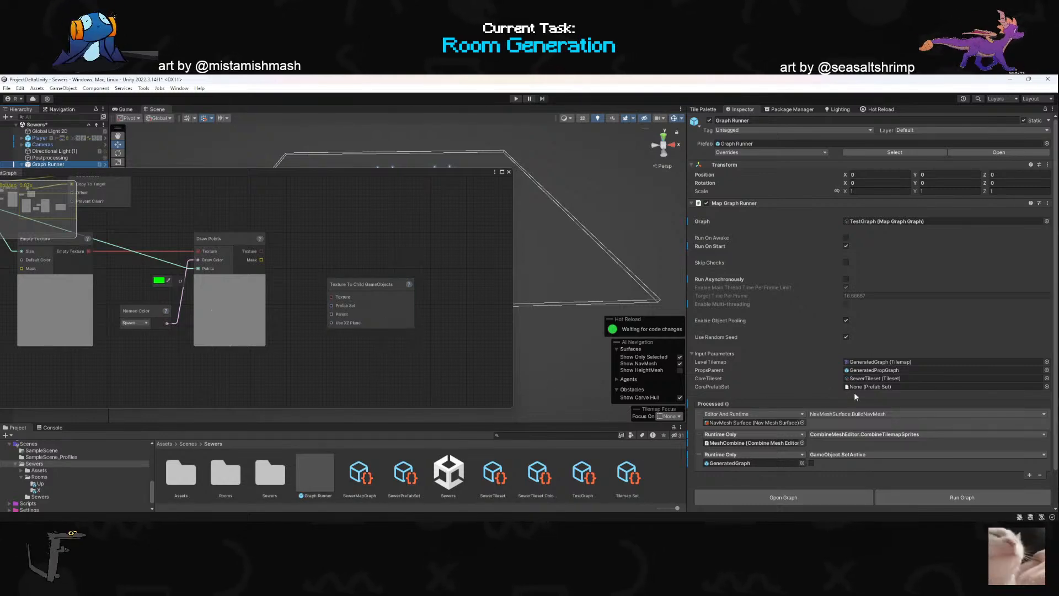
click(1047, 387)
double_click(583, 330)
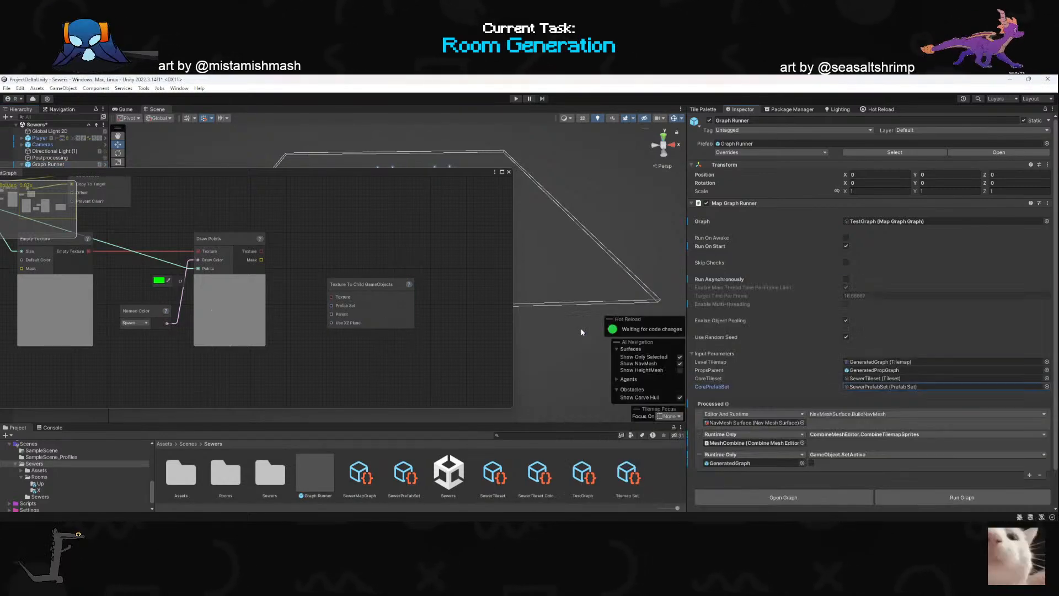
scroll(369, 358, up, 2)
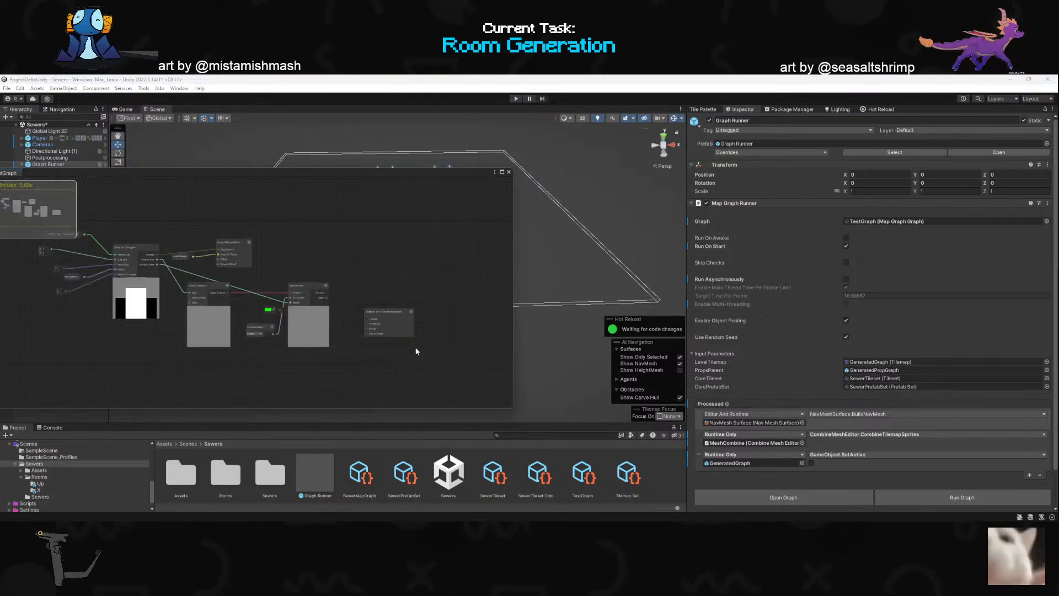
- Connect Draw Points' Texture and a CorePrefabSet input to the Texture To Child GameObjects node, and enable its Use XZ Plane input with a checked constant
mouse_move(320, 223)
mouse_down()
mouse_move(401, 275)
mouse_move(486, 254)
mouse_move(353, 269)
mouse_move(376, 260)
mouse_up()
scroll(303, 284, down, 2)
scroll(430, 298, up, 2)
click(302, 291)
click(368, 315)
drag(431, 279, 357, 326)
click(324, 343)
click(316, 343)
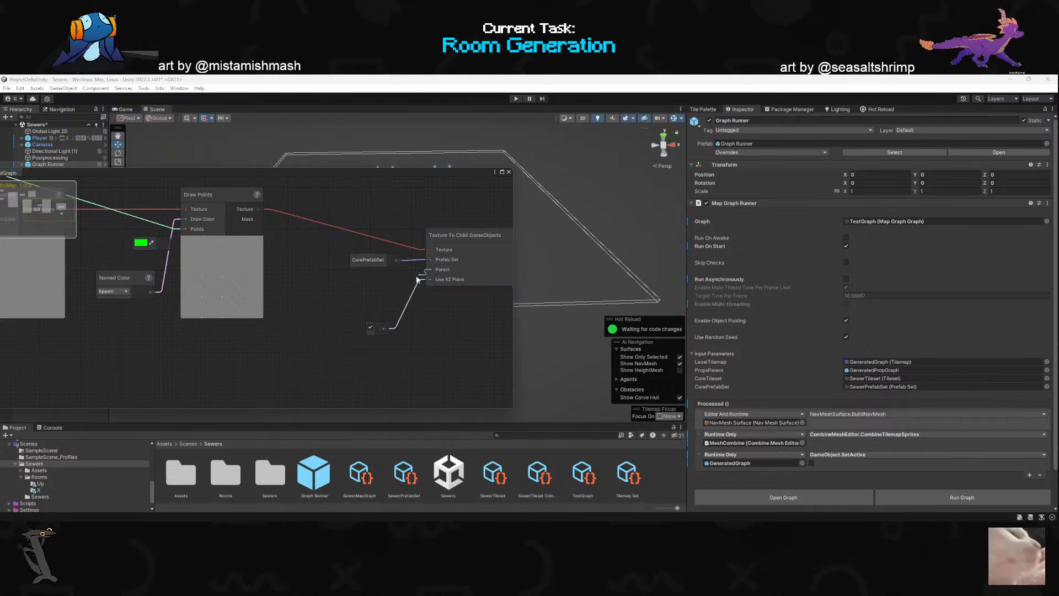
drag(429, 270, 389, 356)
key(Escape)
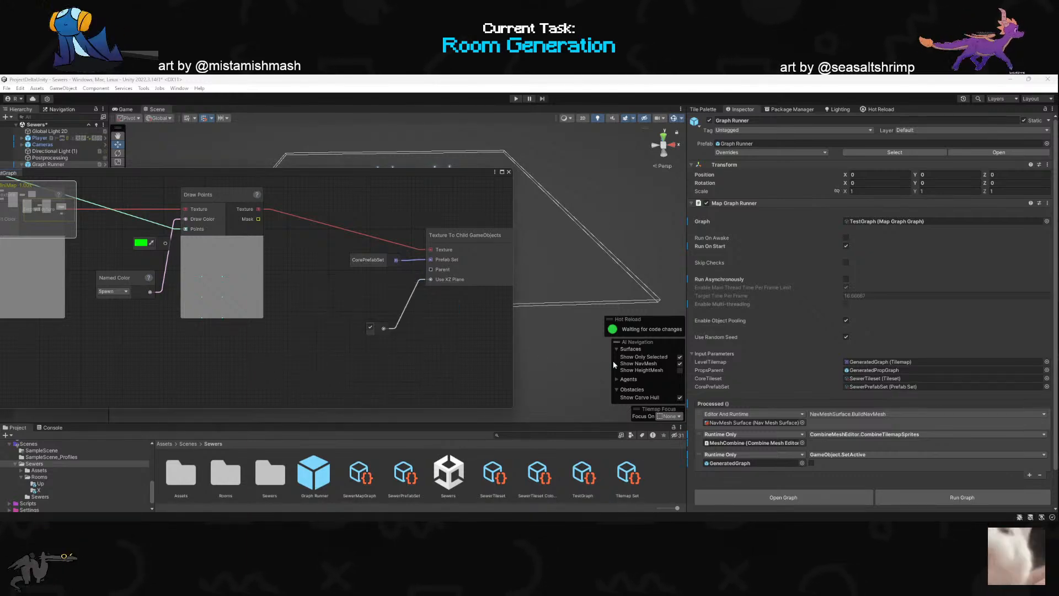
- Add a GameObject input parameter named SpawnerParent to the TestGraph asset
click(630, 475)
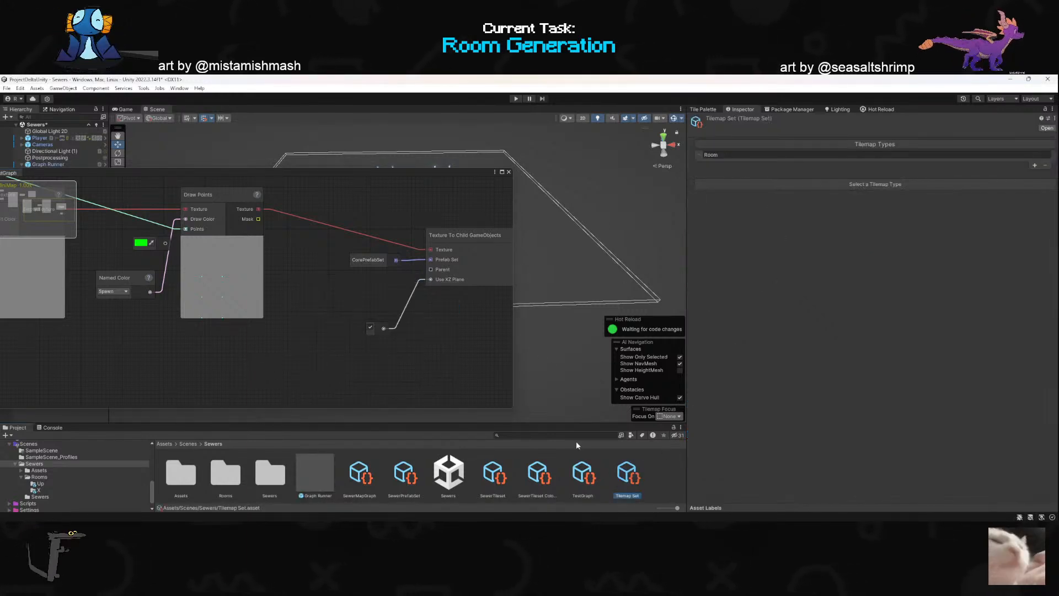
click(585, 470)
click(1035, 224)
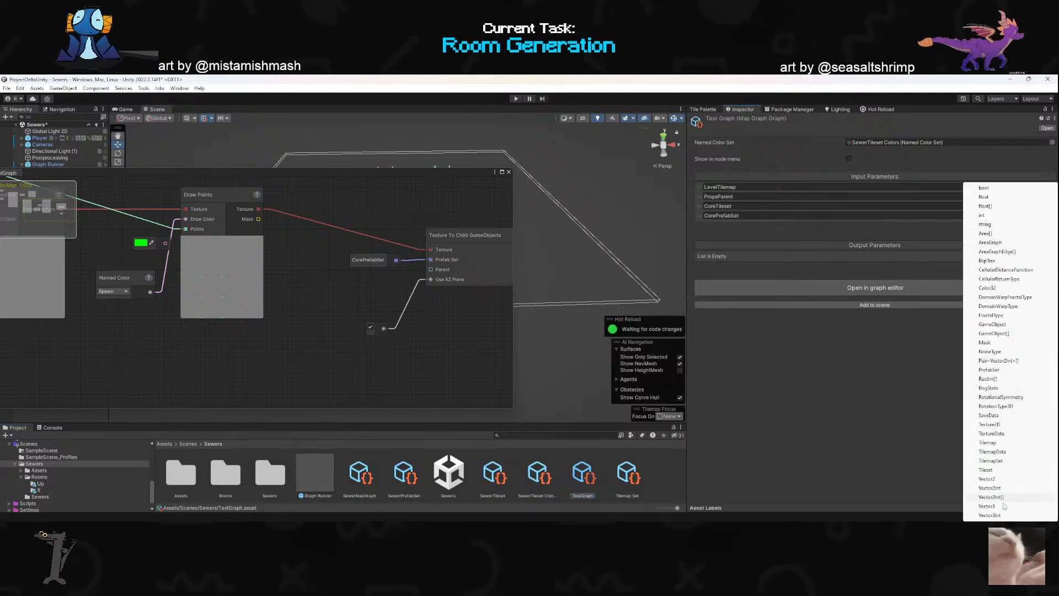
click(993, 325)
click(863, 225)
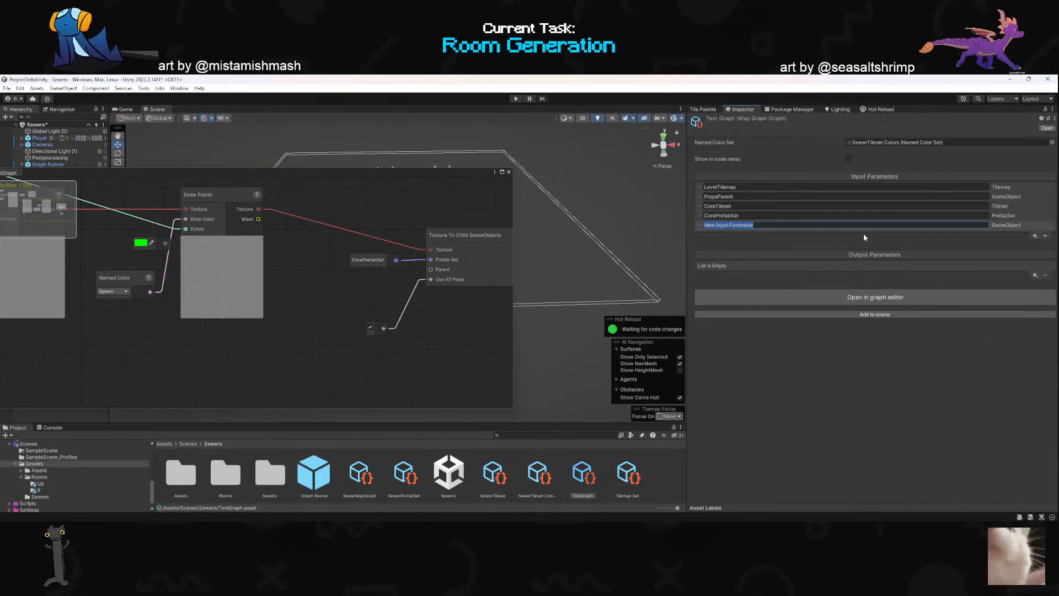
text(Spawn)
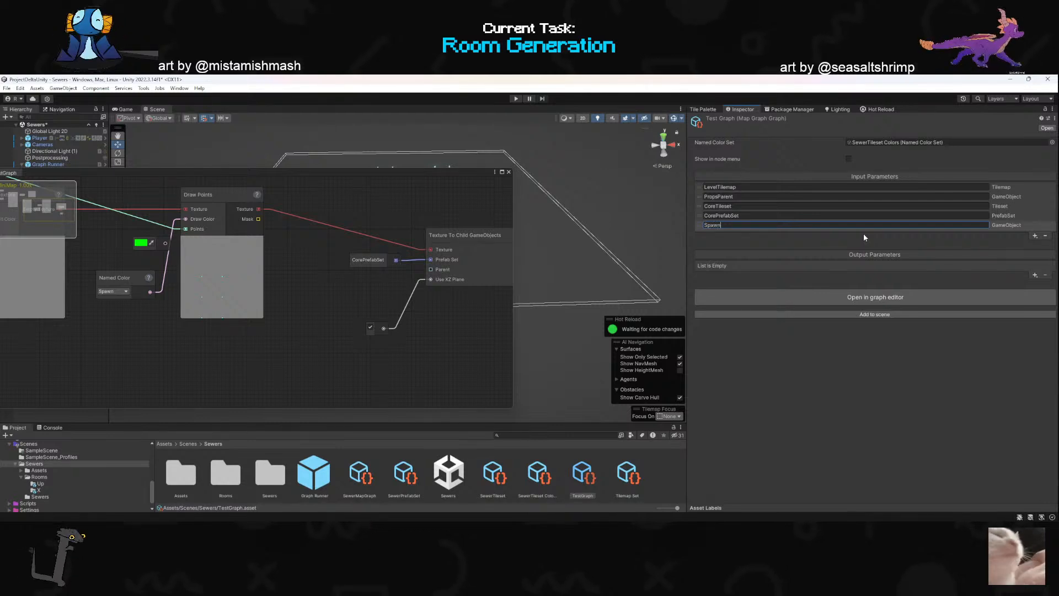
key(BackSpace)
key(BackSpace)
key(BackSpace)
text(are)
key(BackSpace)
key(BackSpace)
key(BackSpace)
key(BackSpace)
text(erParent)
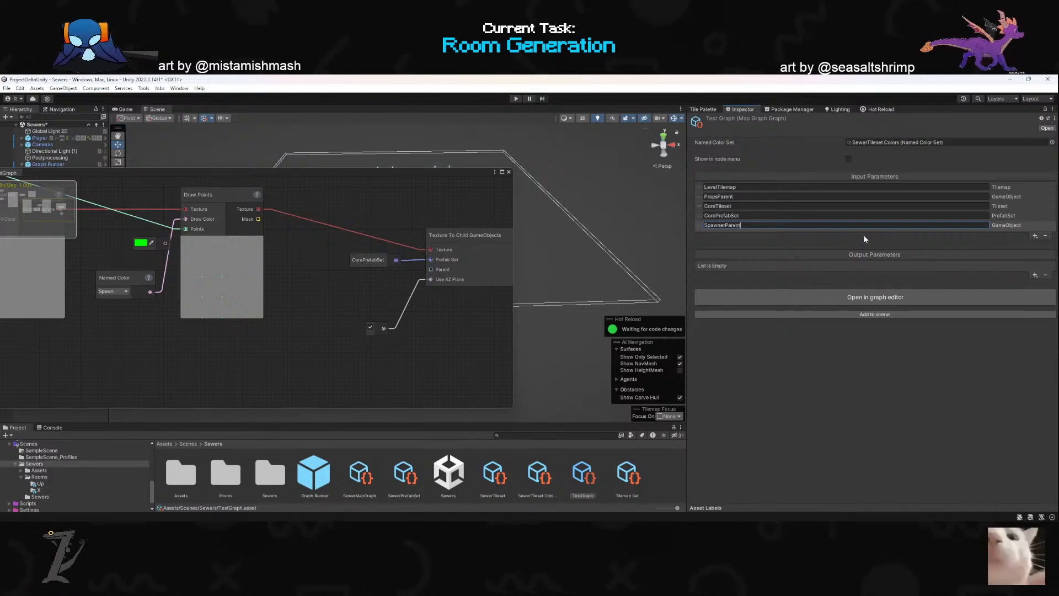
click(864, 363)
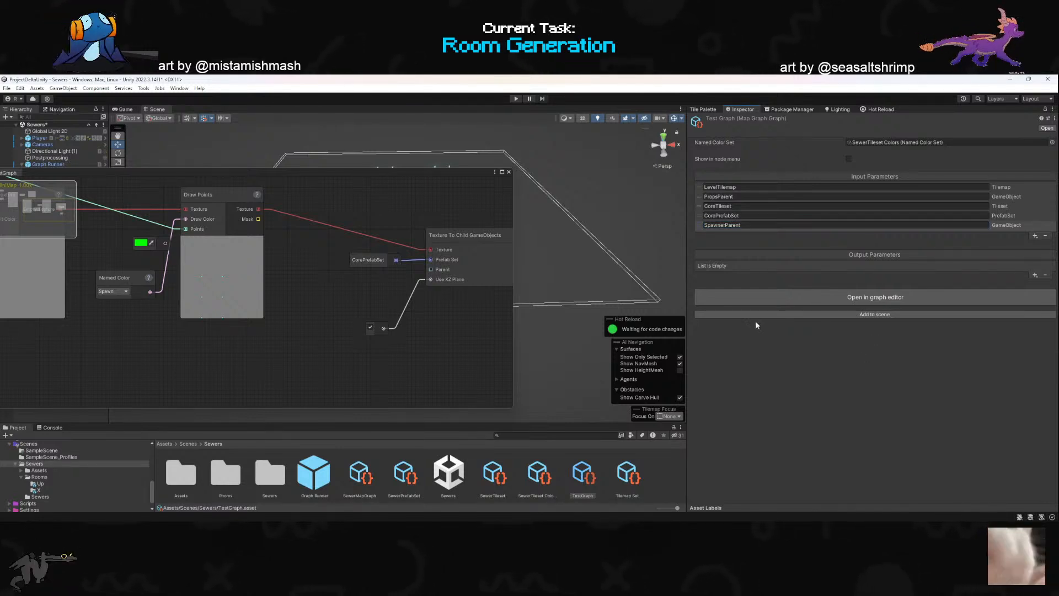
- Add a SpawnerParent input node and connect it to the Parent input of Texture To Child GameObjects
click(416, 368)
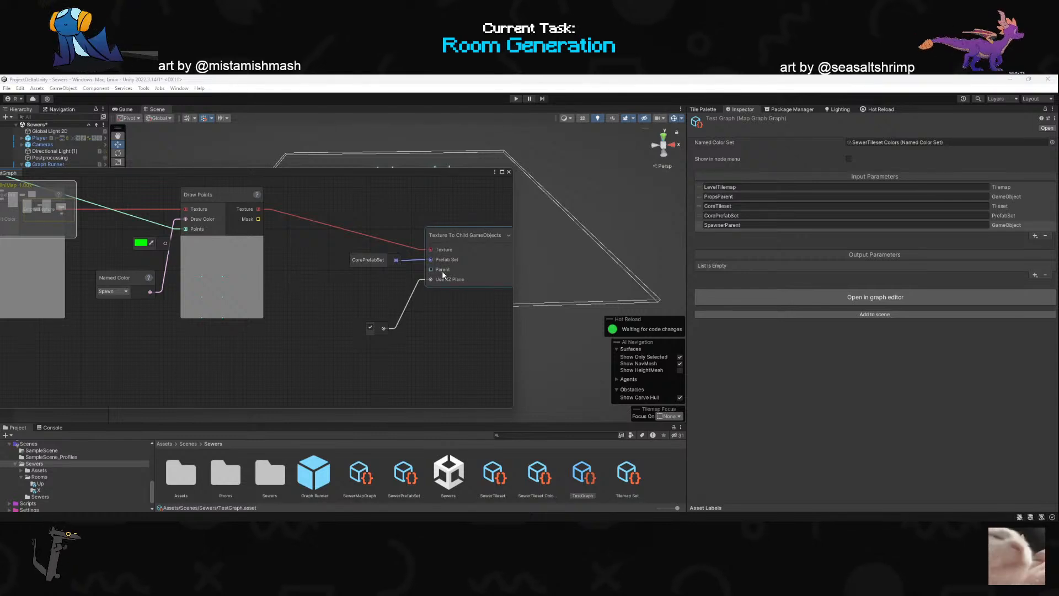
drag(439, 271, 357, 291)
click(307, 300)
click(307, 308)
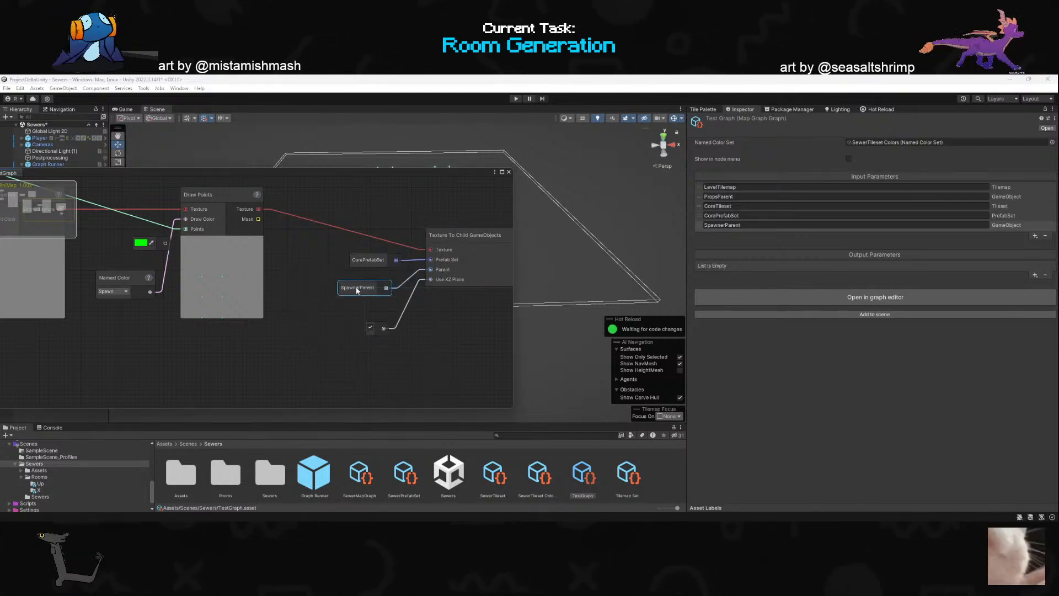
- Assign the SpawnPoints object to the SpawnerParent input parameter of Graph Runner
drag(93, 170, 141, 283)
click(40, 249)
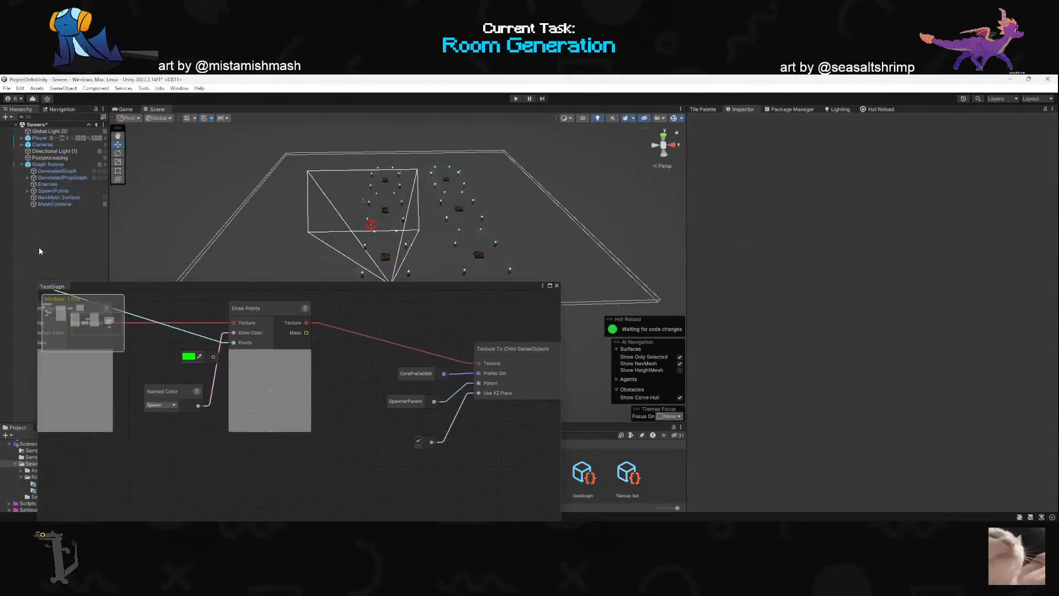
click(51, 164)
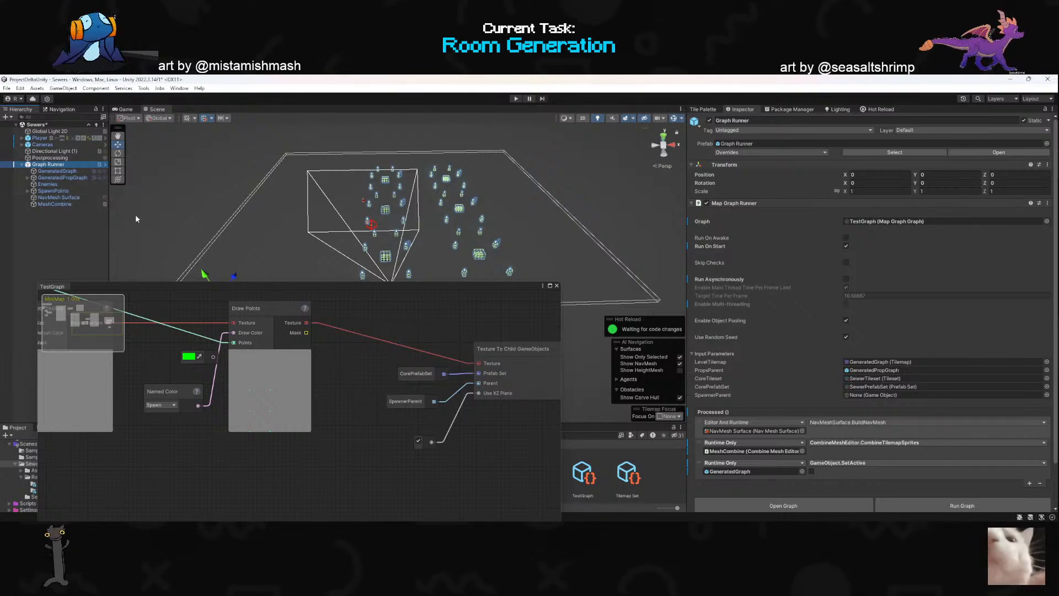
drag(52, 190, 875, 400)
- Run TestGraph from the Graph Runner component to regenerate the dungeon
drag(460, 289, 473, 129)
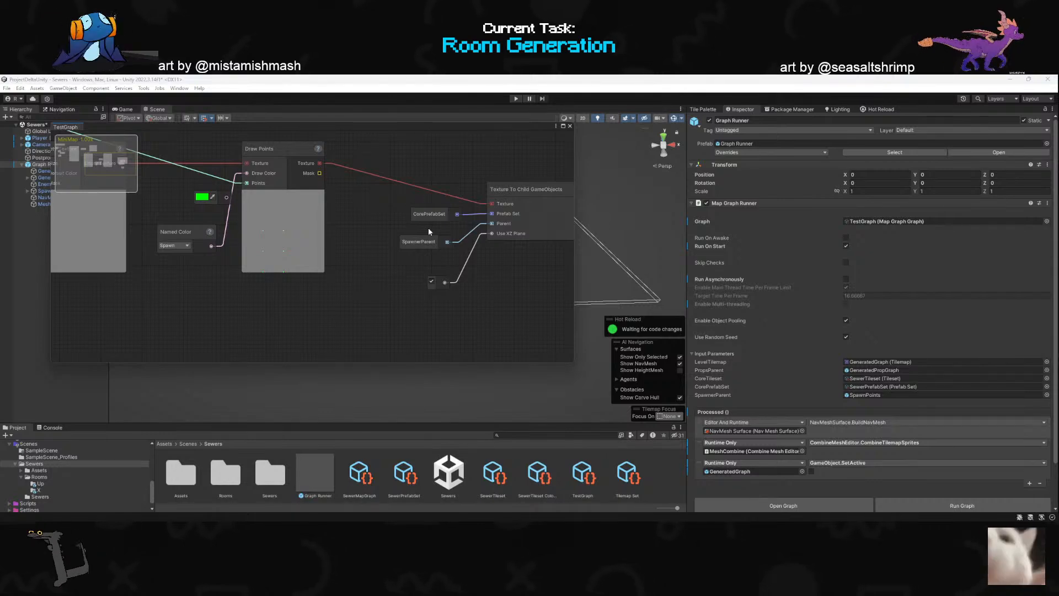
scroll(368, 307, down, 1)
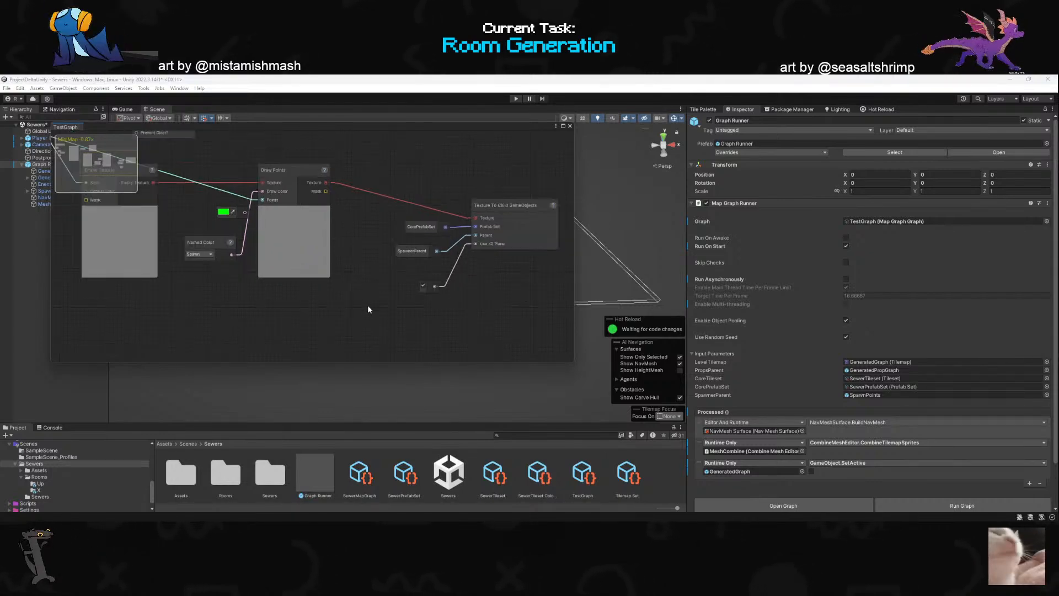
scroll(465, 276, up, 2)
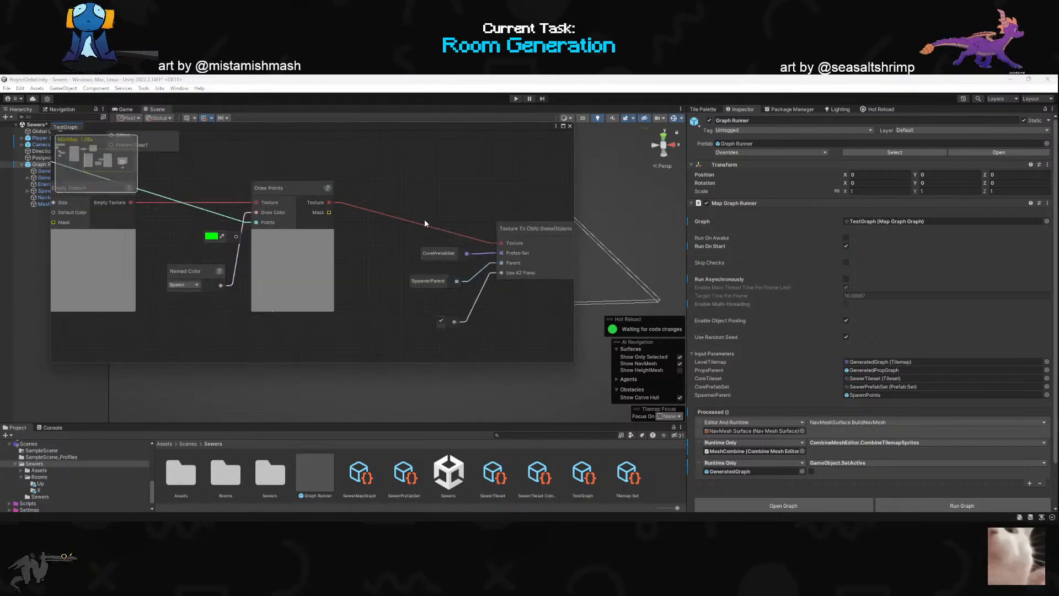
drag(436, 126, 478, 301)
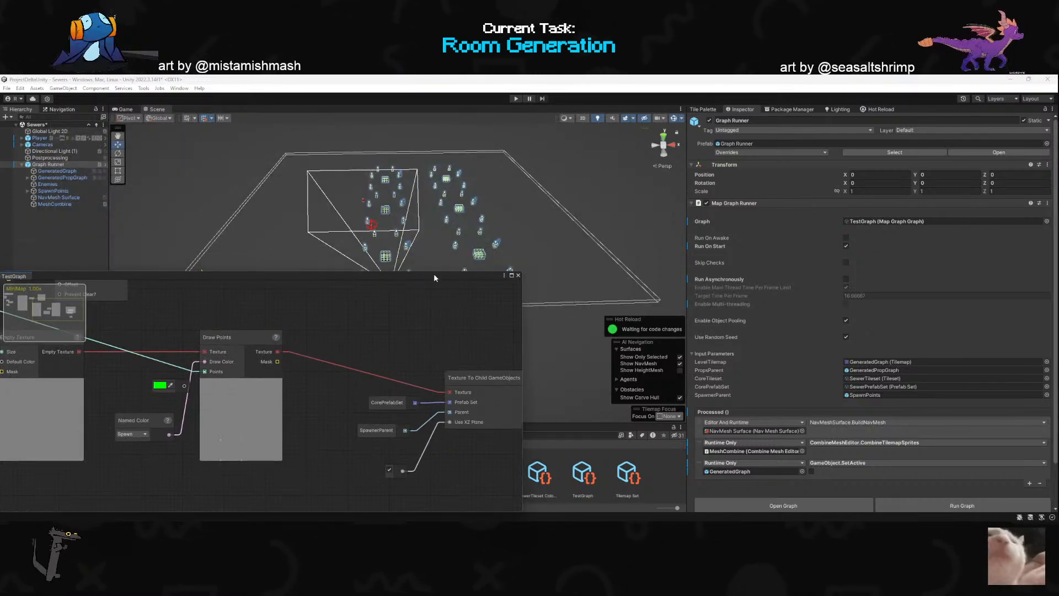
drag(434, 274, 443, 340)
scroll(883, 387, down, 3)
click(935, 457)
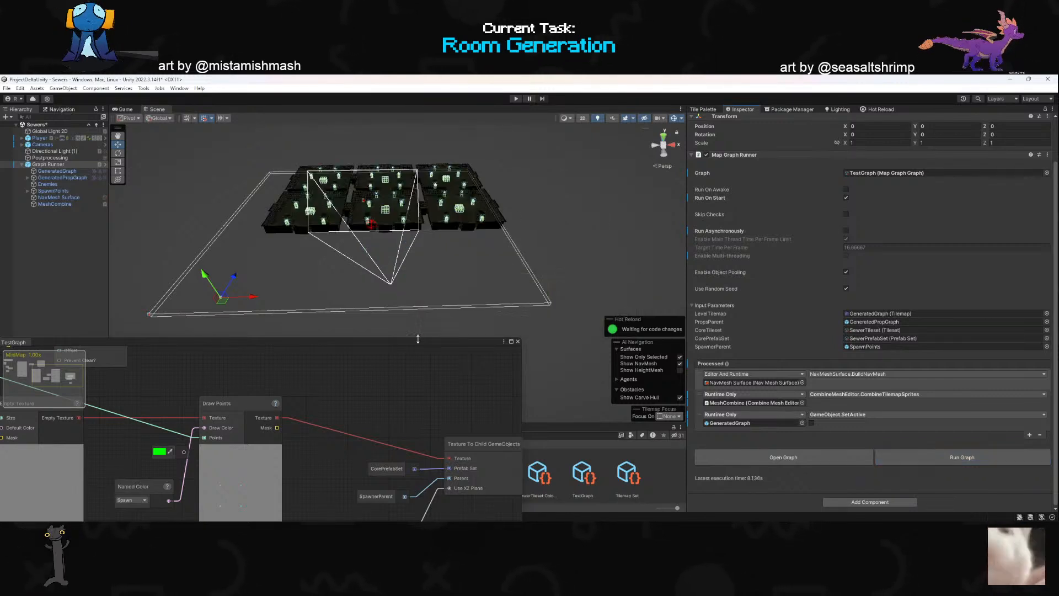
- Examine the SpawnPoint clones under SpawnPoints, framing the first one in the scene to check its placement
drag(406, 343, 611, 372)
click(28, 190)
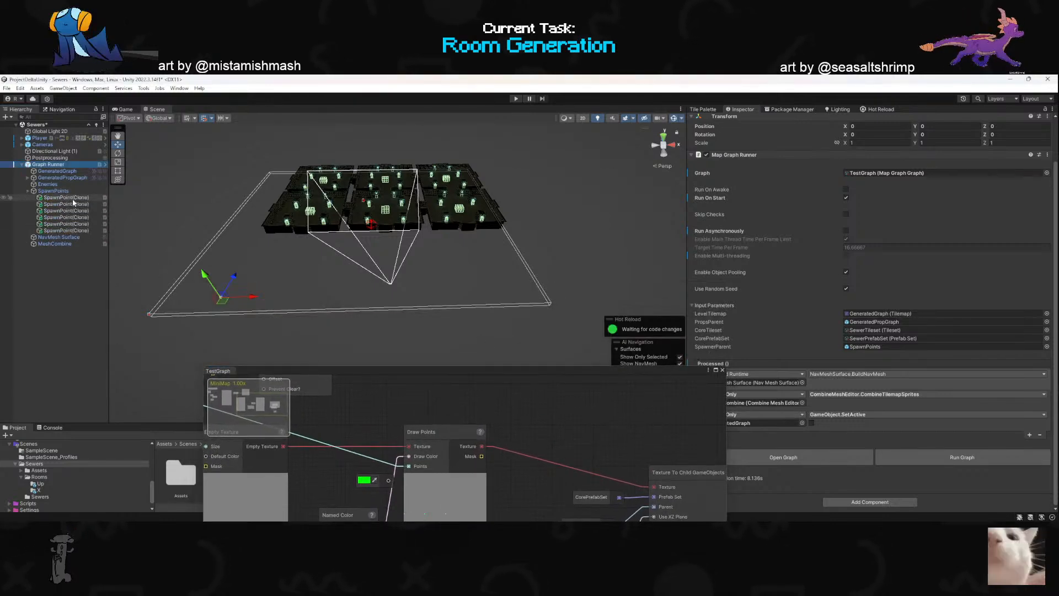
click(59, 198)
key(f)
mouse_move(369, 243)
right_down()
mouse_move(429, 227)
mouse_move(467, 254)
mouse_move(525, 239)
mouse_move(437, 186)
mouse_move(409, 259)
right_up()
key(w)
scroll(458, 248, up, 5)
- Switch to Rider and examine how GenerateDungeon.cs calculates pathPoints, the texture size and the room props position
key(alt+Tab)
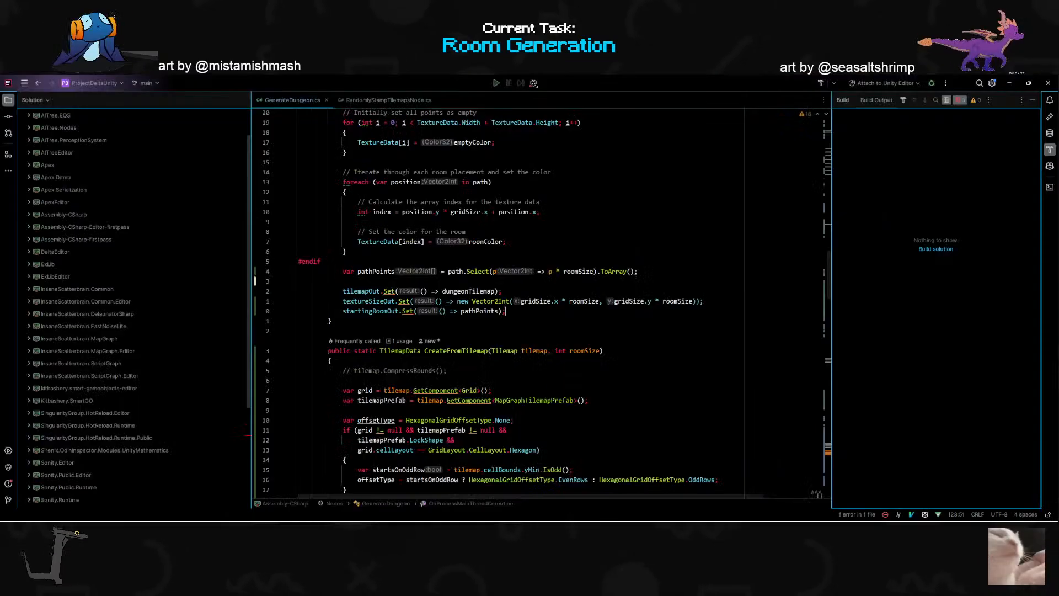
scroll(409, 262, down, 5)
scroll(408, 263, up, 6)
scroll(541, 303, down, 4)
scroll(541, 303, up, 3)
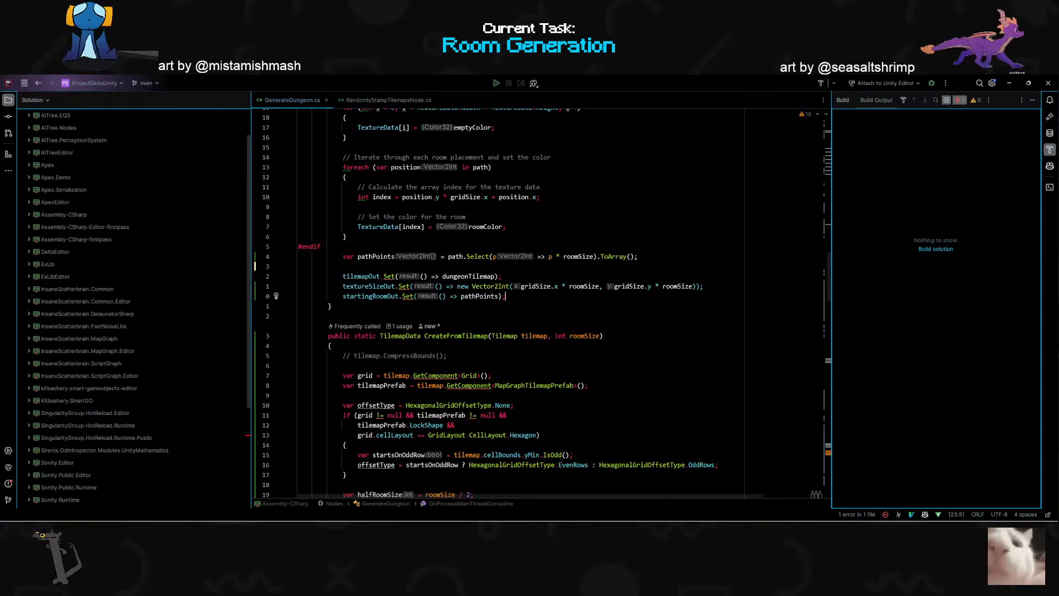
click(600, 286)
scroll(599, 287, up, 15)
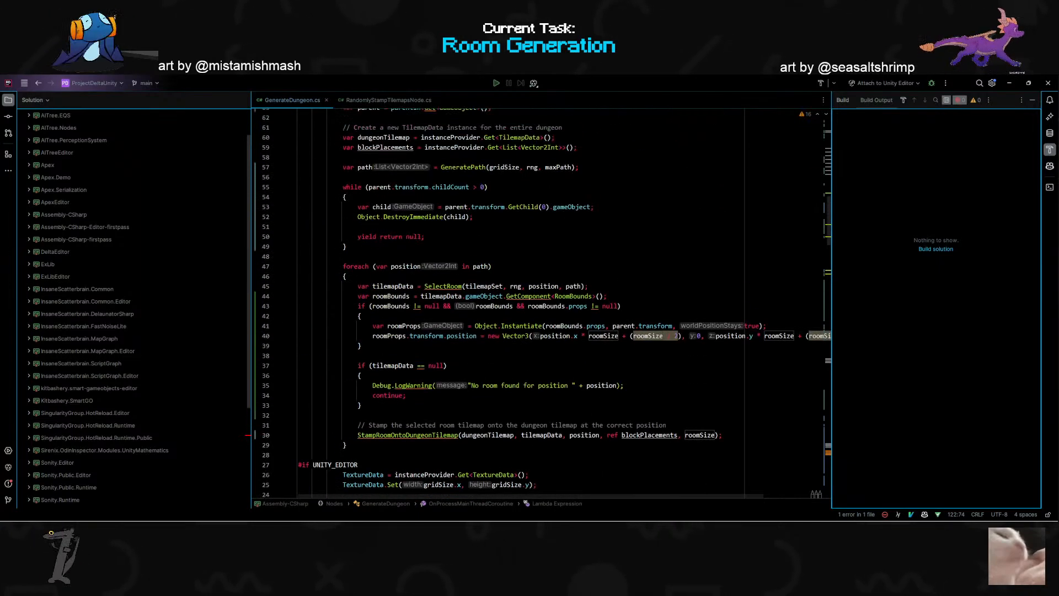
drag(833, 333, 953, 332)
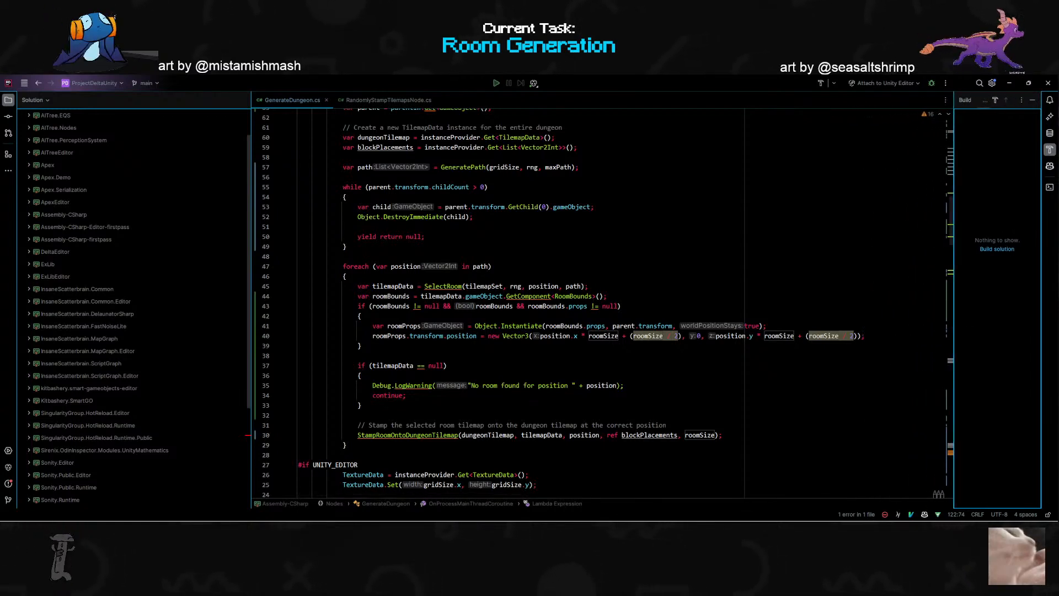
click(362, 346)
click(643, 336)
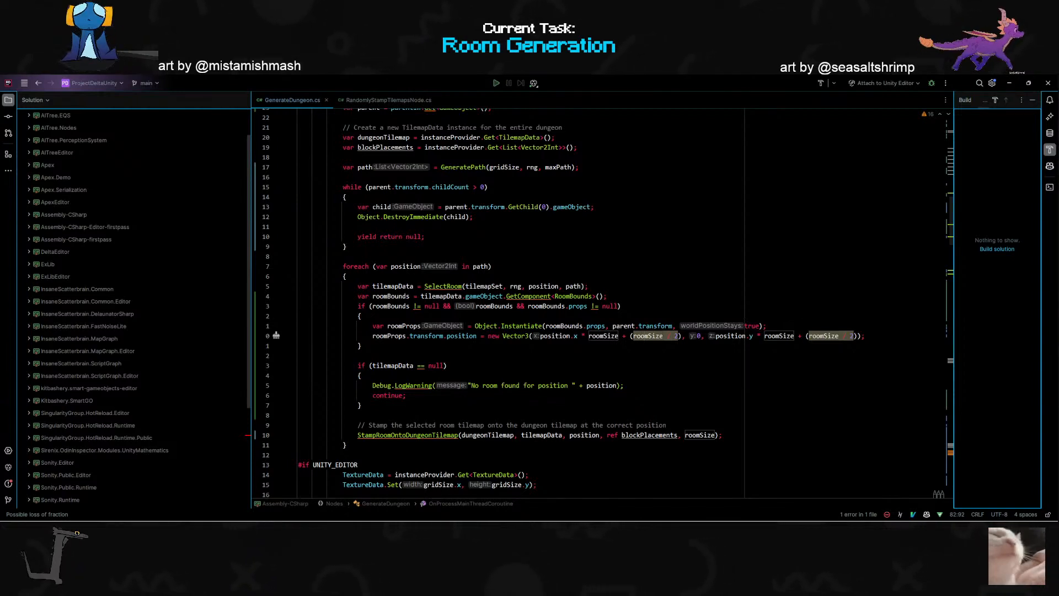
scroll(641, 306, up, 1)
scroll(642, 306, down, 2)
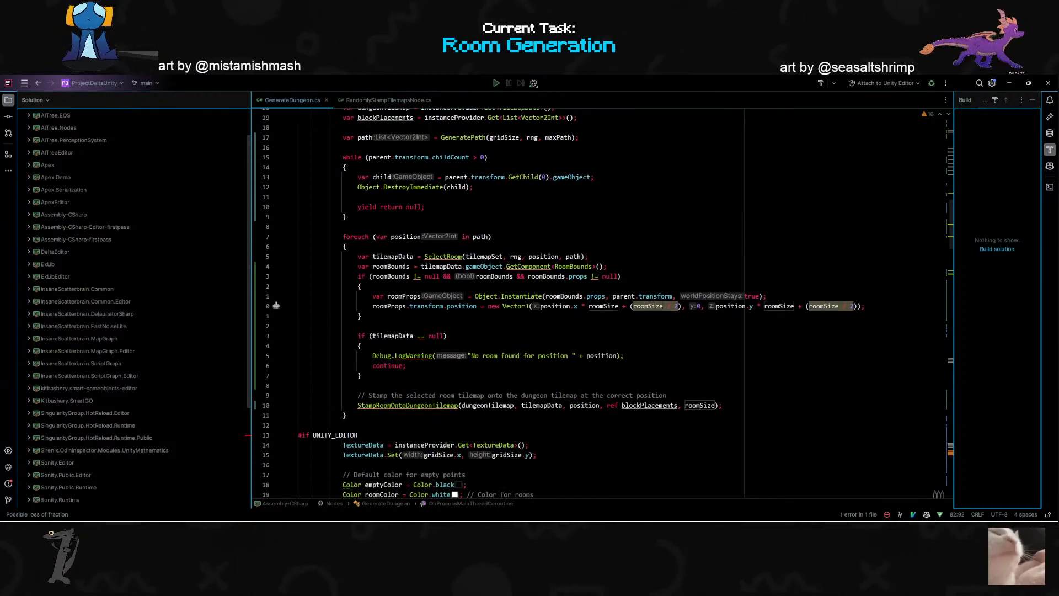
- Copy the new Vector3 expression assigned to roomProps.transform.position, including the roomSize / 2 offsets
click(604, 306)
key(Escape)
key(shift+b)
key(shift+b)
key(shift+b)
key(shift+b)
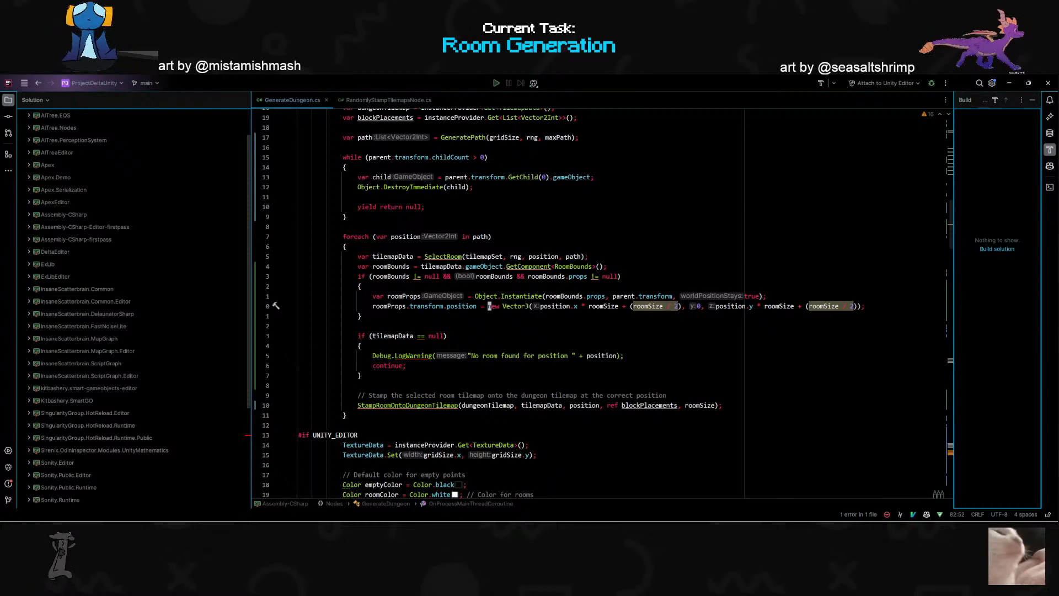
key(shift+4)
key(ctrl+c)
key(y)
- Replace the Vector2Int arguments in the textureSizeOut.Set line with the copied room position expression
scroll(601, 304, down, 1)
scroll(601, 303, down, 20)
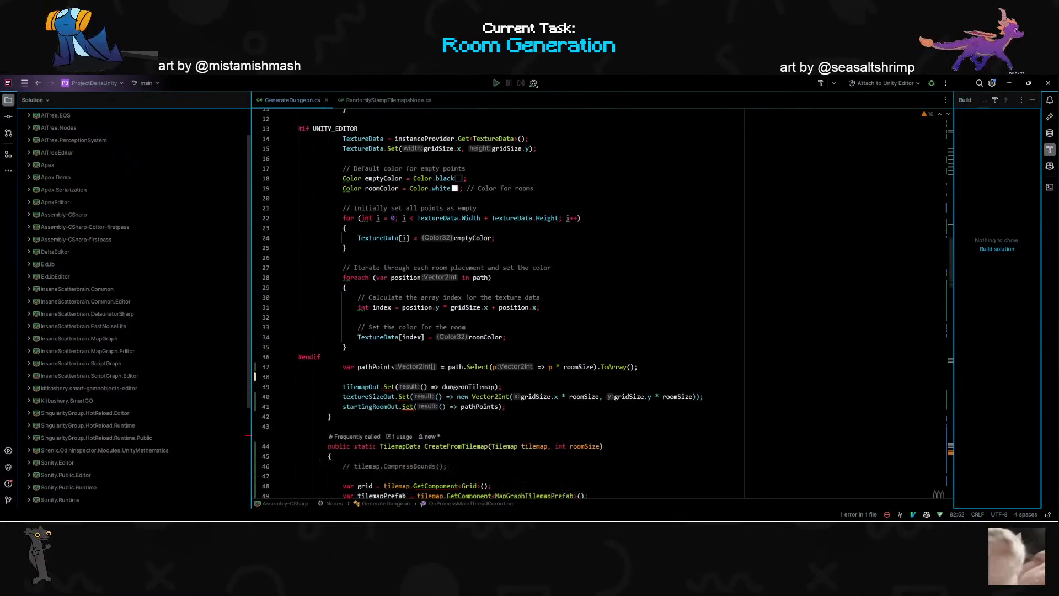
scroll(602, 303, down, 4)
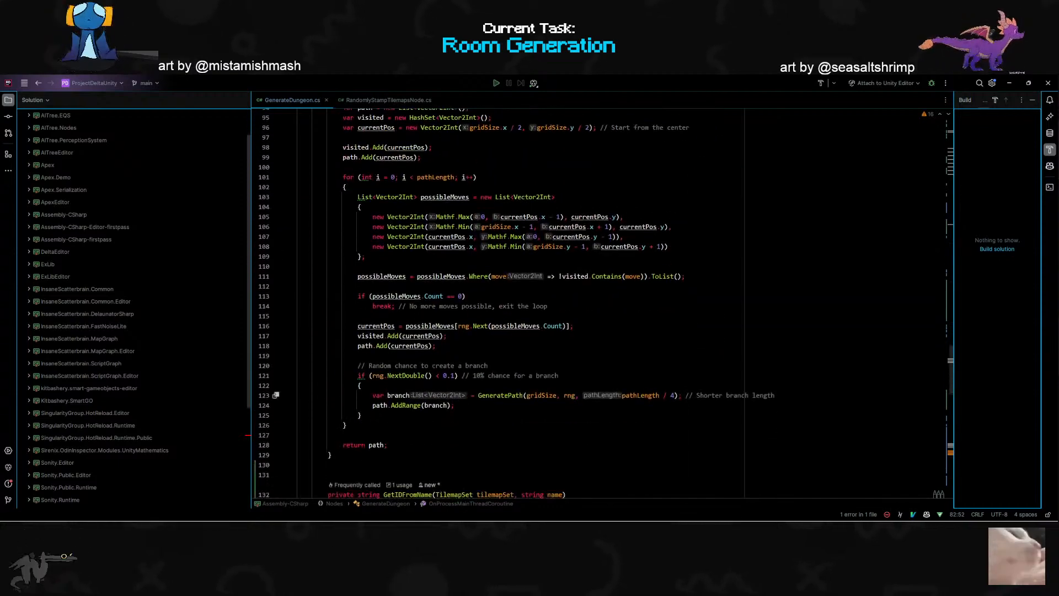
scroll(602, 304, down, 6)
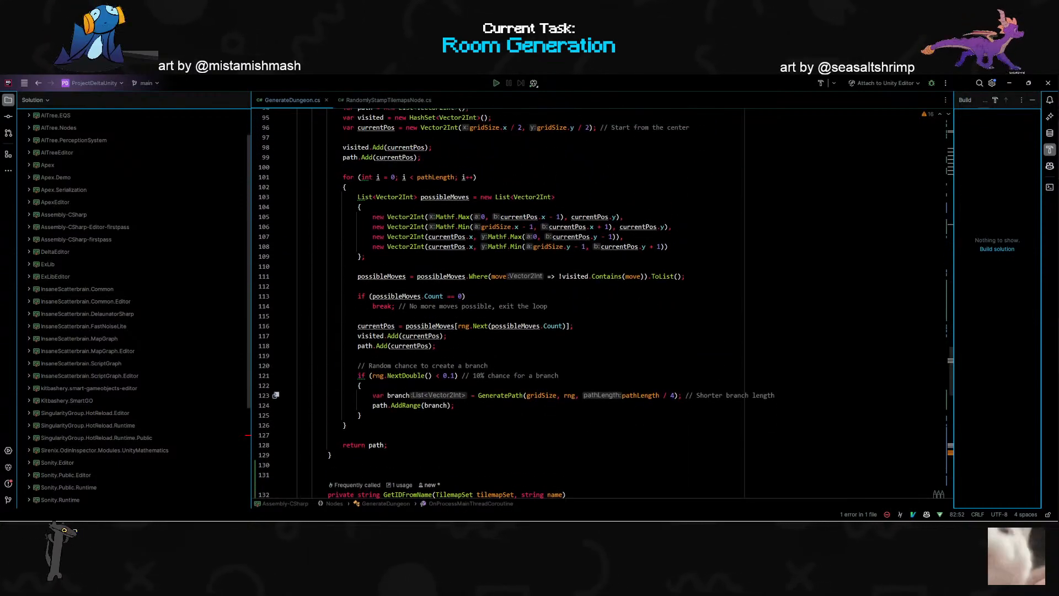
scroll(601, 304, down, 8)
scroll(601, 303, up, 16)
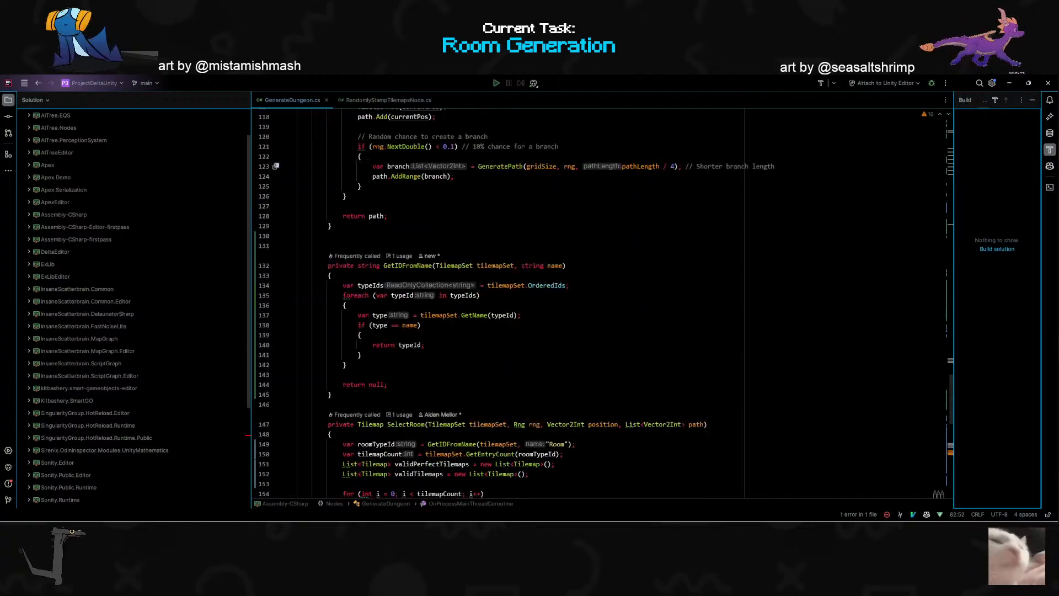
scroll(602, 304, up, 13)
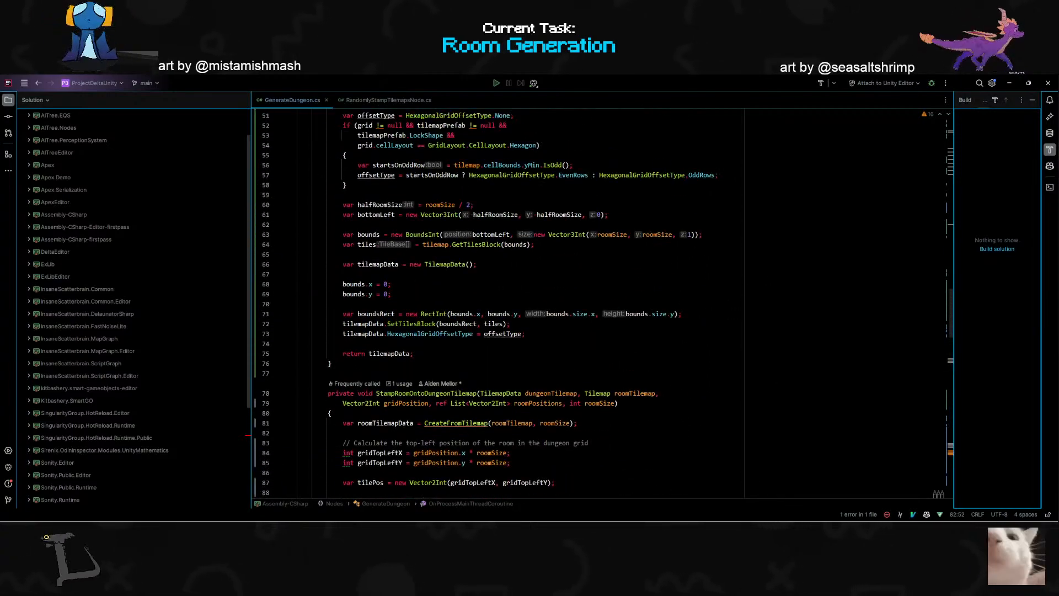
scroll(485, 303, up, 14)
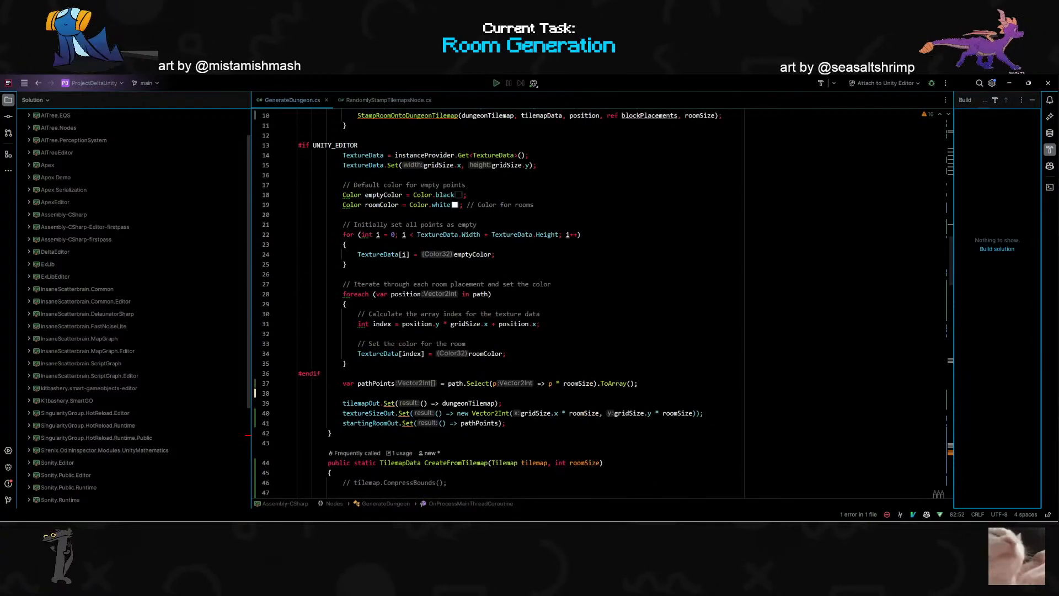
click(492, 413)
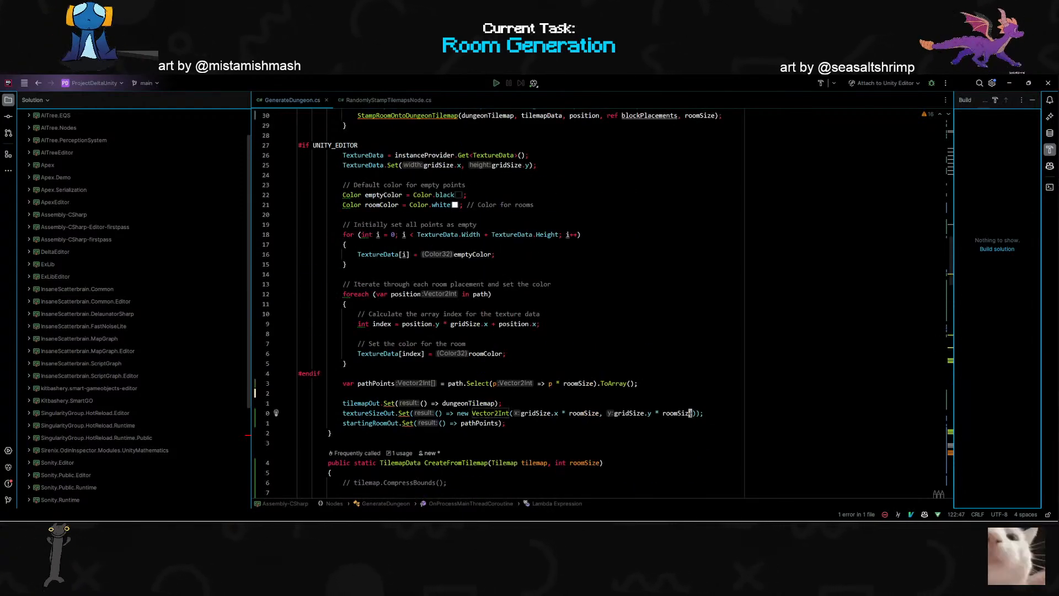
key(ctrl+BackSpace)
key(ctrl+BackSpace)
key(ctrl+BackSpace)
key(ctrl+BackSpace)
key(ctrl+BackSpace)
key(ctrl+BackSpace)
key(ctrl+BackSpace)
key(ctrl+BackSpace)
key(ctrl+BackSpace)
key(ctrl+BackSpace)
key(ctrl+v)
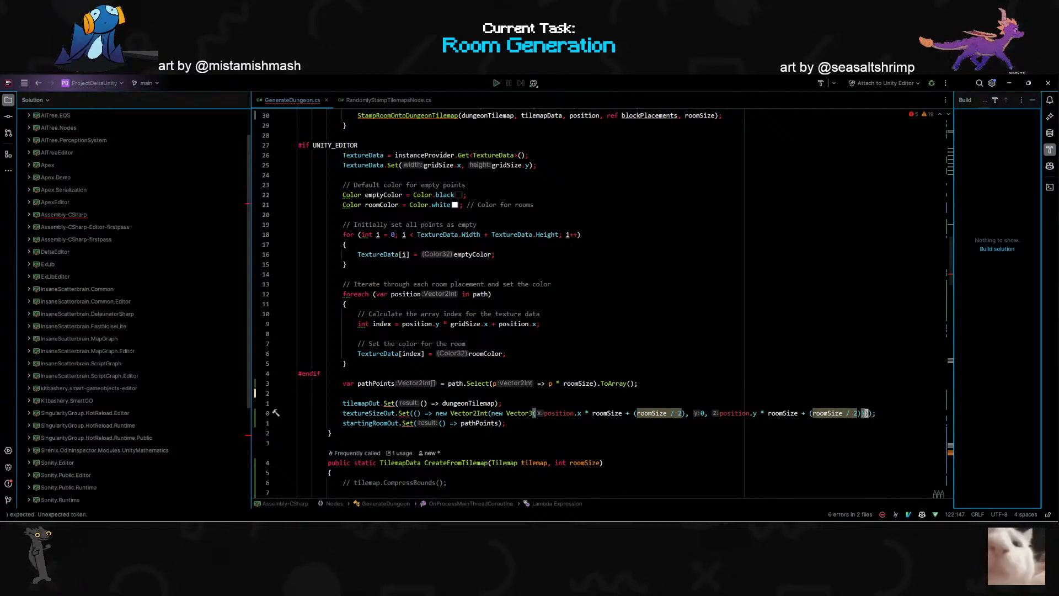
- Remove the nested new Vector3 wrapper and its extra closing parenthesis from the Vector2Int in the textureSizeOut.Set line
key(shift+5)
key(w)
key(w)
key(w)
key(w)
key(x)
key(shift+x)
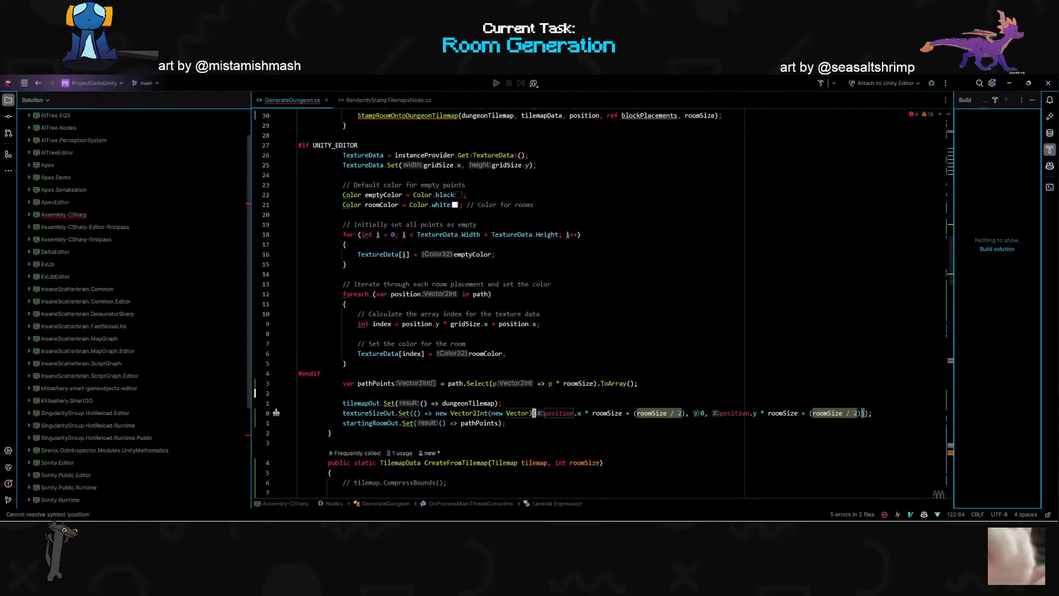
key(ctrl+BackSpace)
key(ctrl+BackSpace)
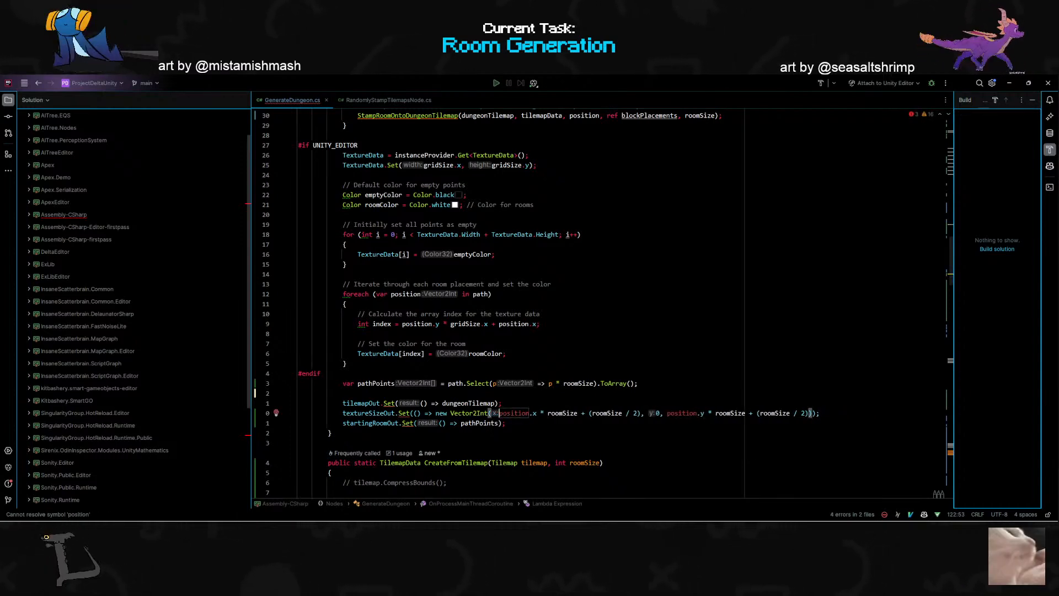
- Replace position with gridSize in the x argument of the Vector2Int in the textureSizeOut.Set line
text(cw)
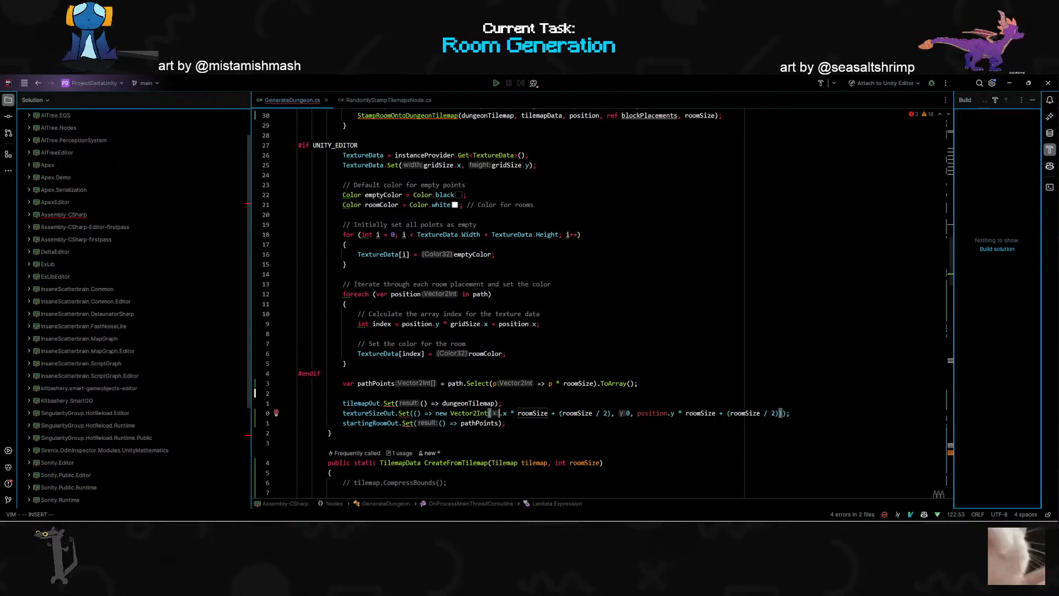
text(gri)
key(Down)
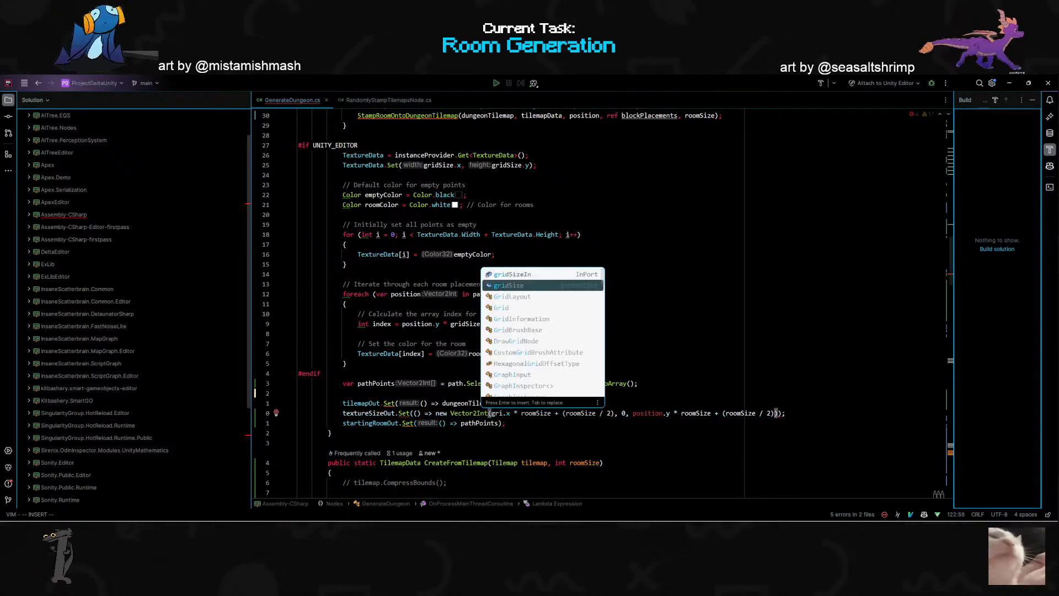
key(Return)
key(Escape)
- Replace position with gridSize in the y expression of the Vector2Int in the textureSizeOut.Set line
key(w)
key(w)
key(w)
key(w)
key(w)
key(w)
key(w)
key(w)
key(w)
key(w)
text(cwgridSizeIn)
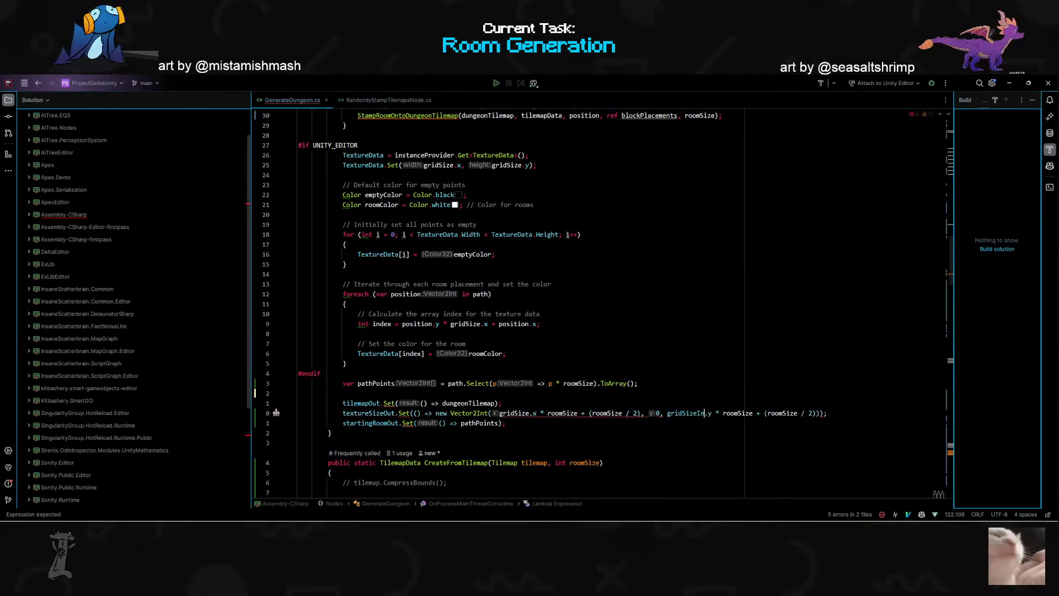
key(BackSpace)
key(BackSpace)
key(BackSpace)
key(BackSpace)
key(BackSpace)
key(BackSpace)
key(BackSpace)
text(Size)
key(Escape)
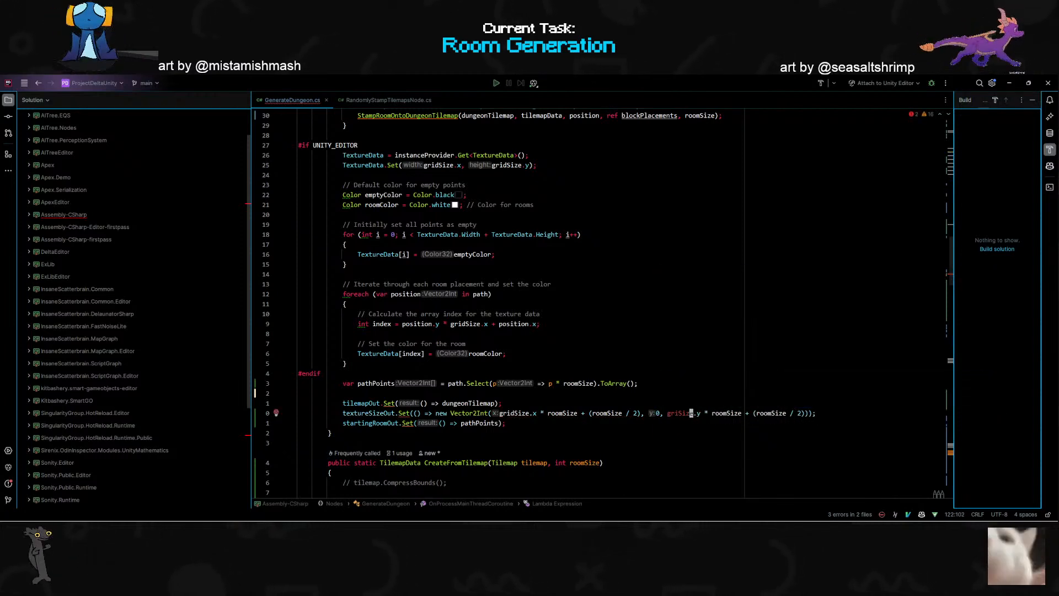
text(ciwgridSize)
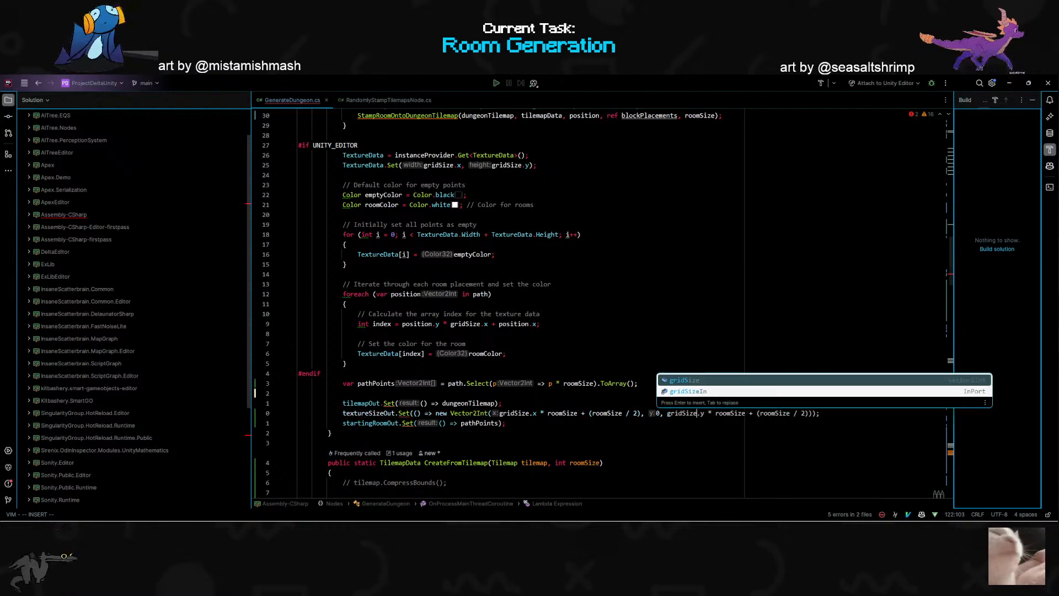
key(Escape)
- Remove the middle 0 argument from the textureSizeOut.Set Vector2Int and balance the line's closing parentheses
key($)
key(h)
key(x)
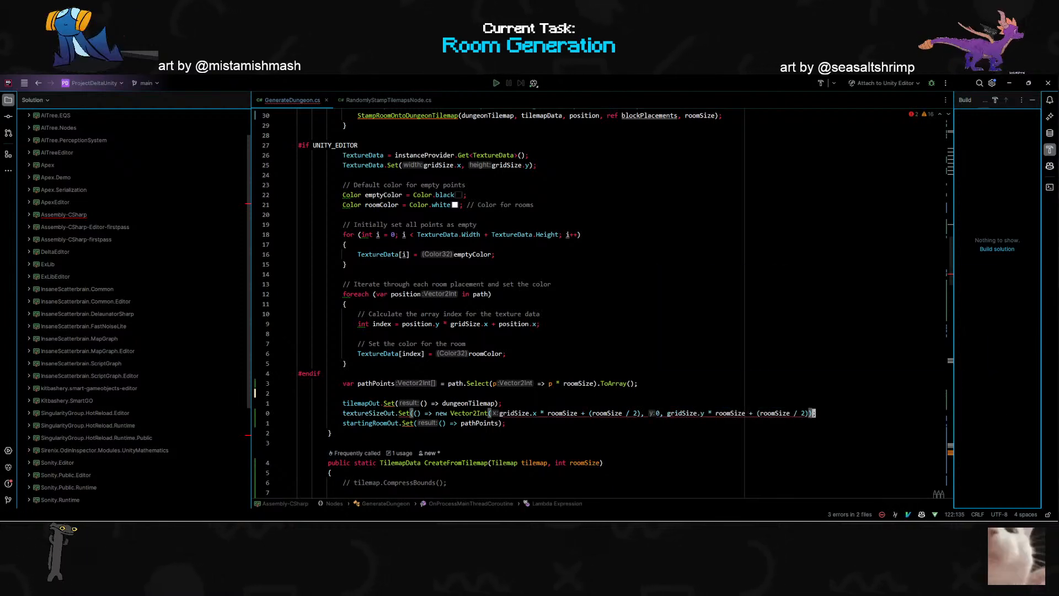
click(508, 463)
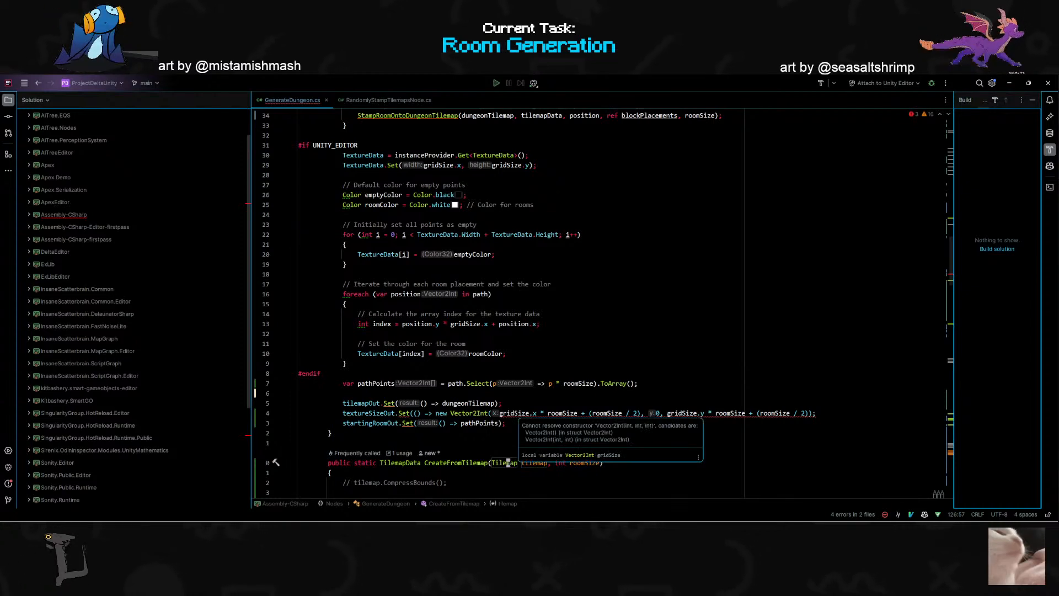
click(665, 413)
key(a)
key(BackSpace)
key(BackSpace)
key(BackSpace)
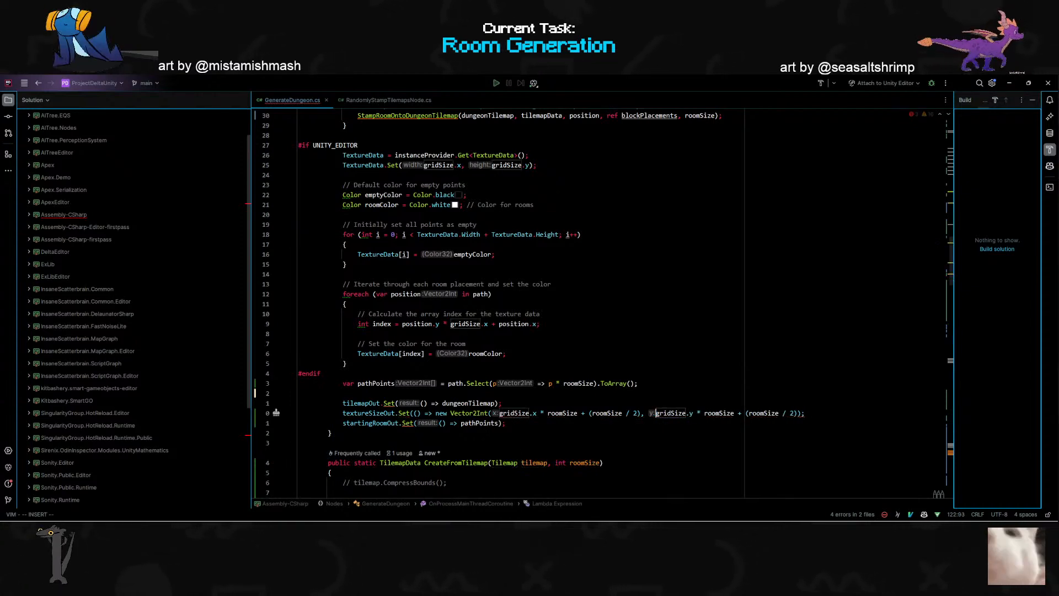
click(321, 374)
click(819, 413)
text())
click(347, 363)
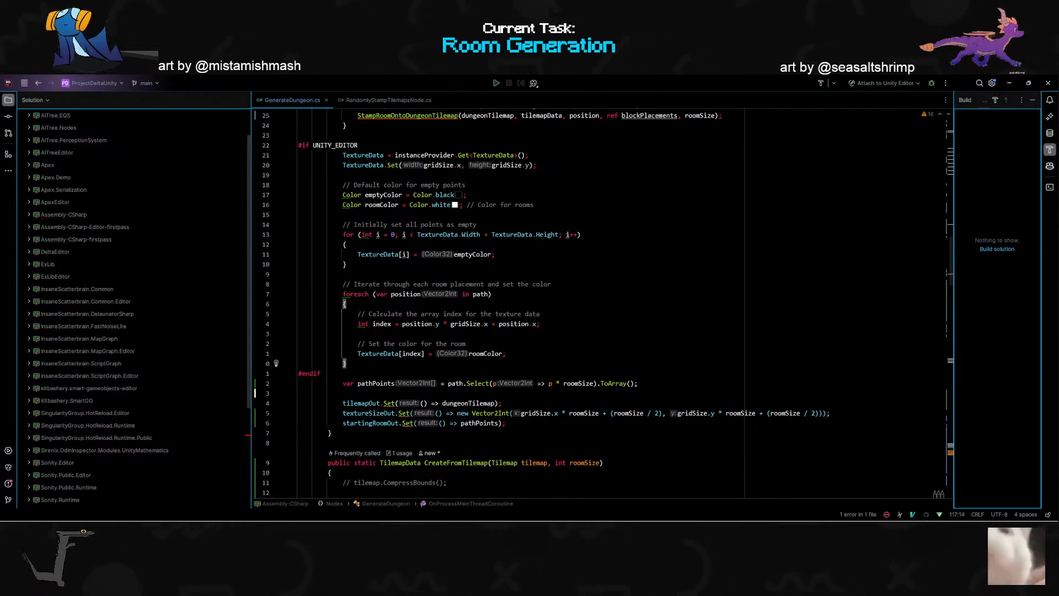
- Switch to Unity, select Graph Runner and run TestGraph to check where the spawn points land
key(alt+Tab)
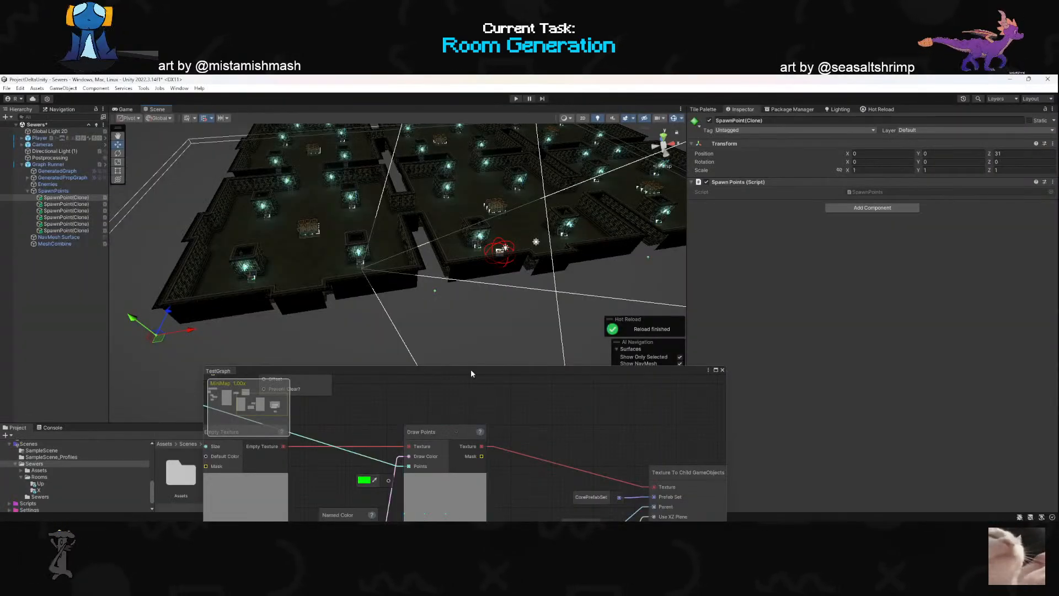
drag(471, 373, 430, 297)
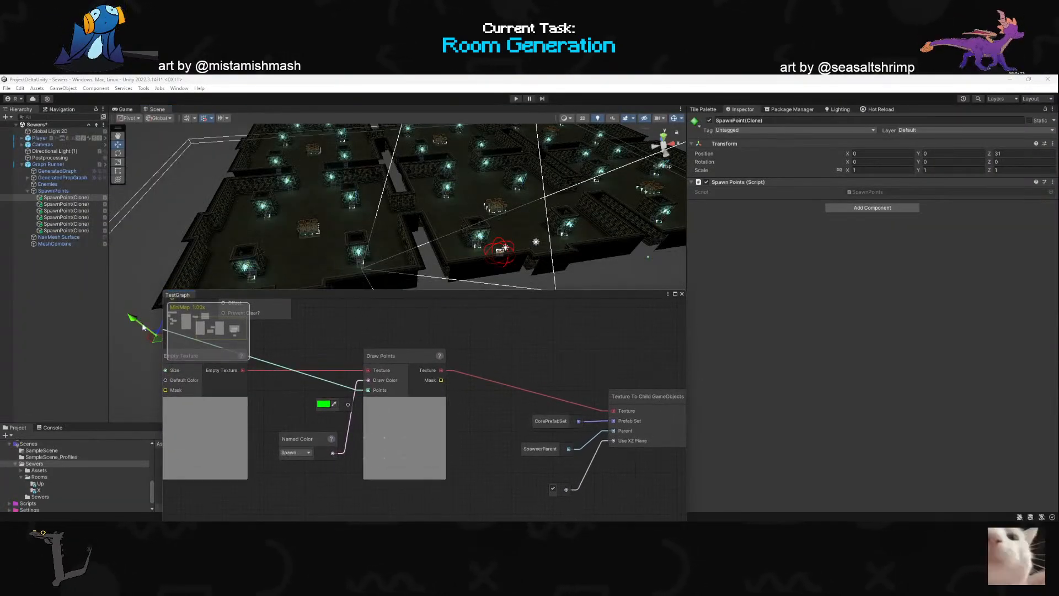
click(53, 191)
drag(330, 293, 293, 341)
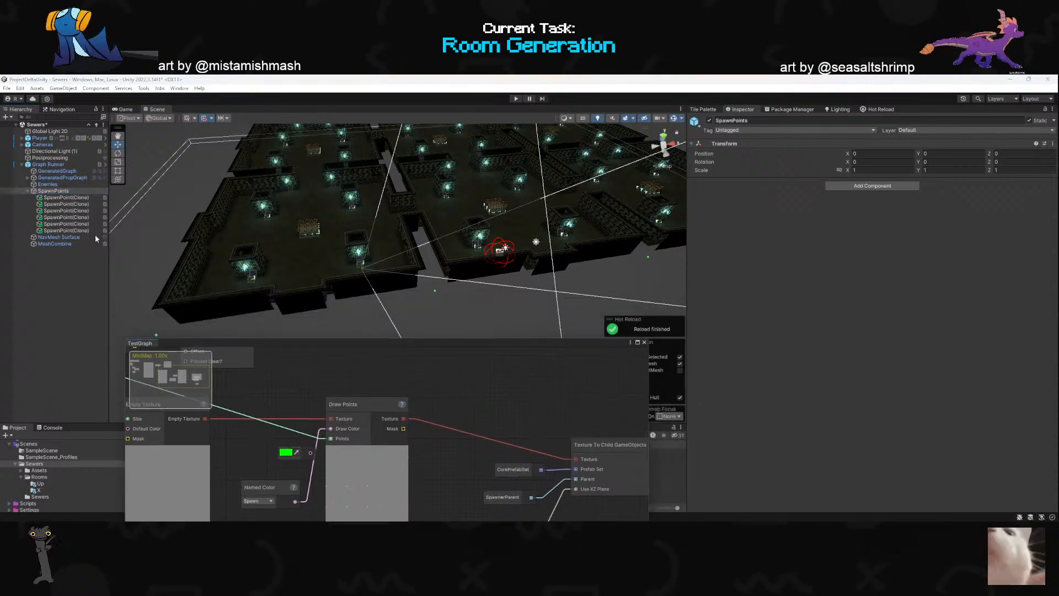
click(44, 164)
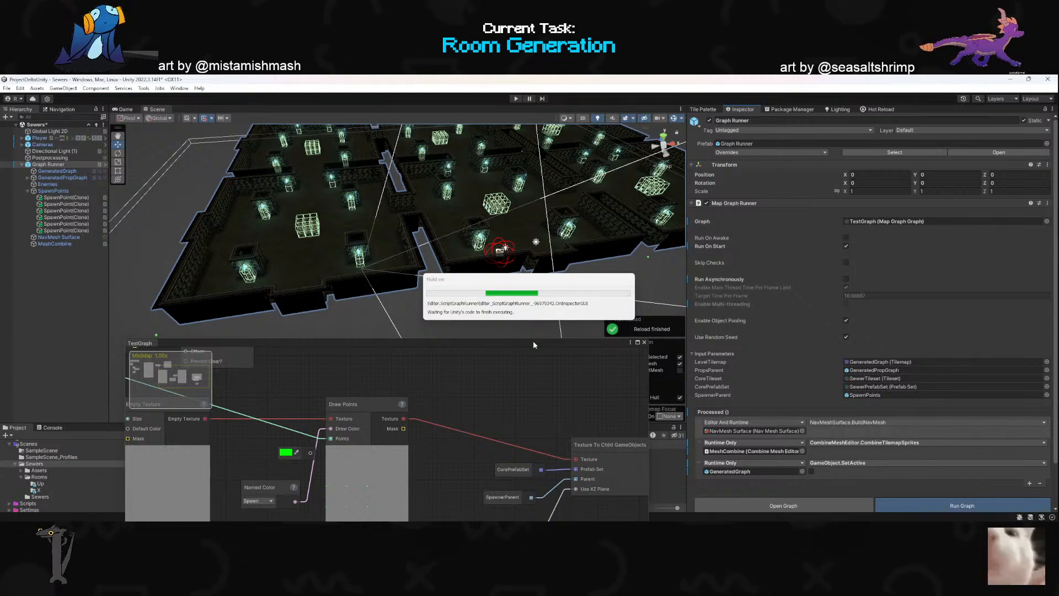
drag(533, 342, 442, 400)
right_drag(456, 328, 440, 354)
- Return to Rider and undo the gridSize and roomSize edits in textureSizeOut.Set, back to the empty Vector2Int constructor
key(alt+Tab)
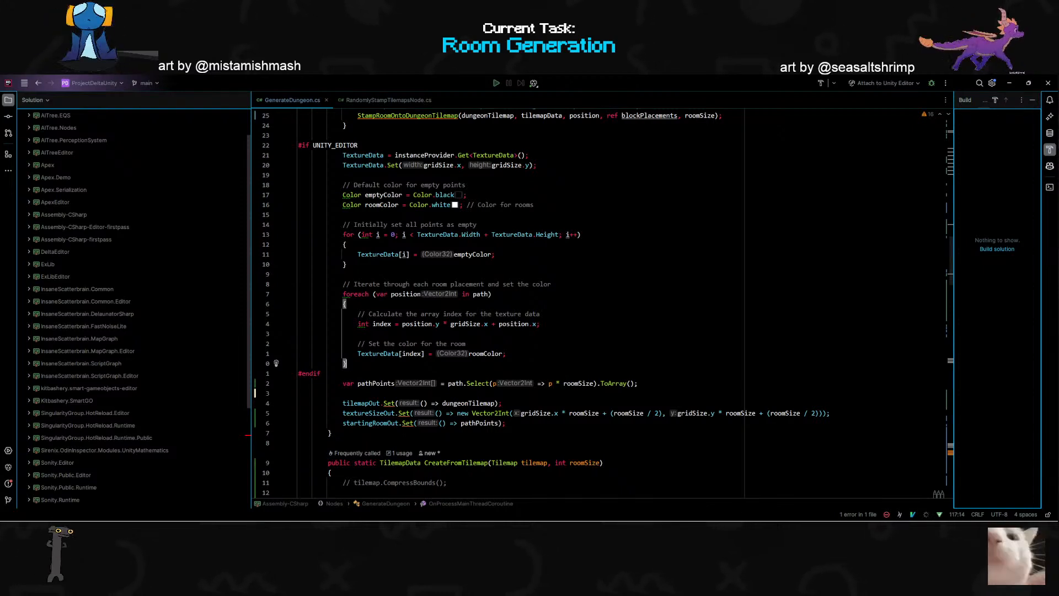
key(ctrl+z)
key(ctrl+z)
key(ctrl+z)
key(ctrl+z)
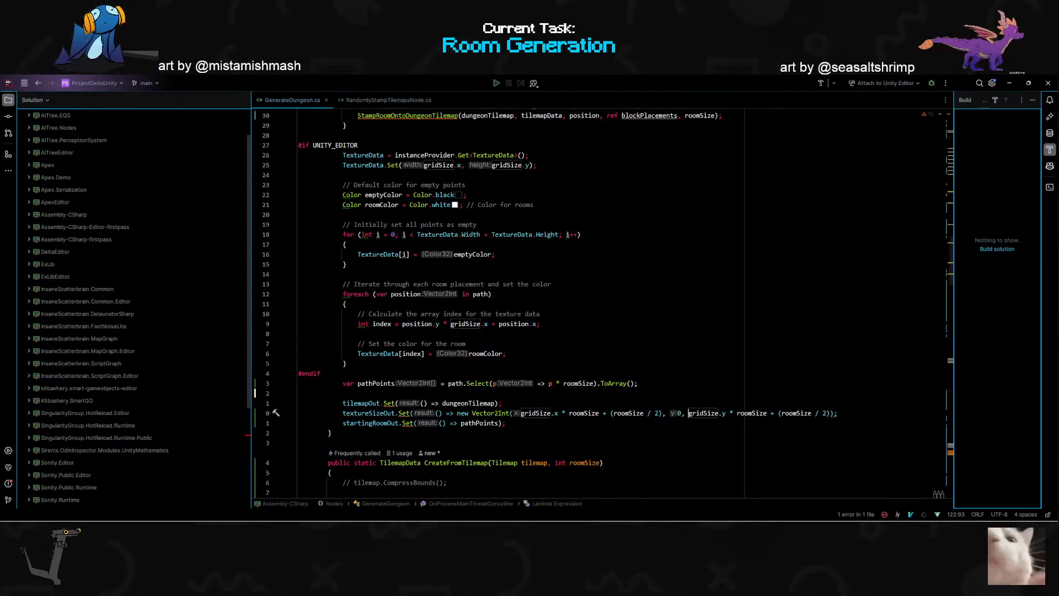
key(ctrl+z)
key(ctrl+z)
key(ctrl+z)
key(ctrl+z)
key(ctrl+z)
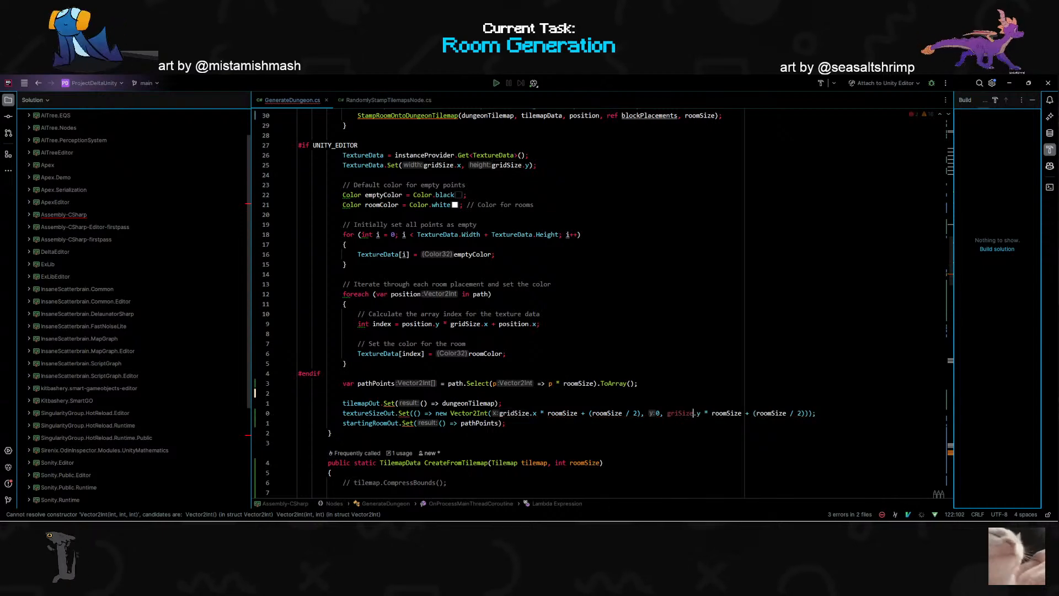
key(ctrl+z)
key(ctrl+z)
key(ctrl+z)
key(ctrl+z)
key(ctrl+z)
key(ctrl+z)
key(ctrl+z)
key(ctrl+z)
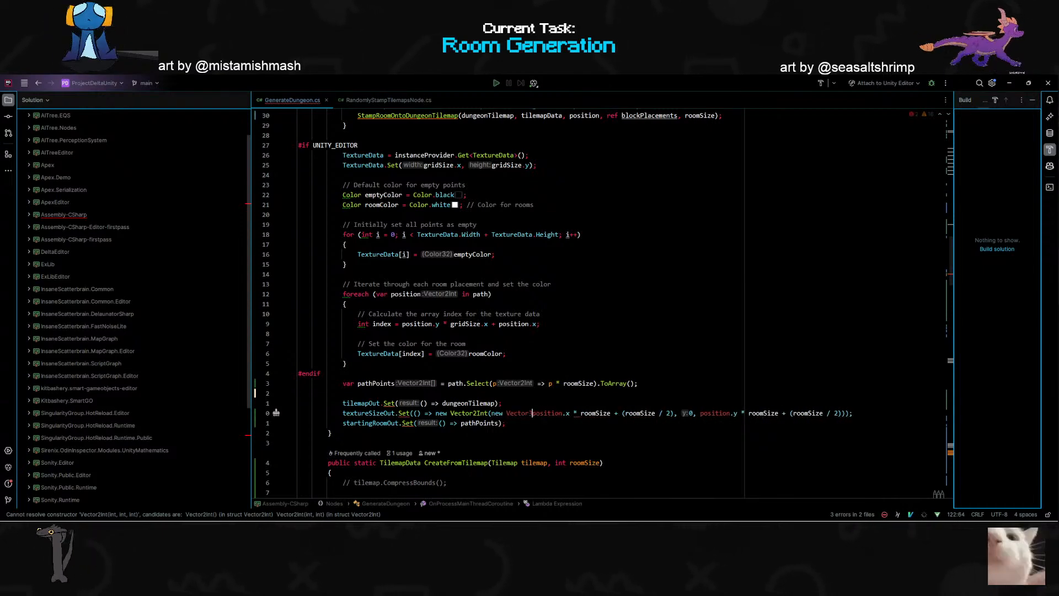
key(ctrl+z)
key(ctrl+z)
key(ctrl+z)
key(ctrl+z)
key(ctrl+z)
key(ctrl+z)
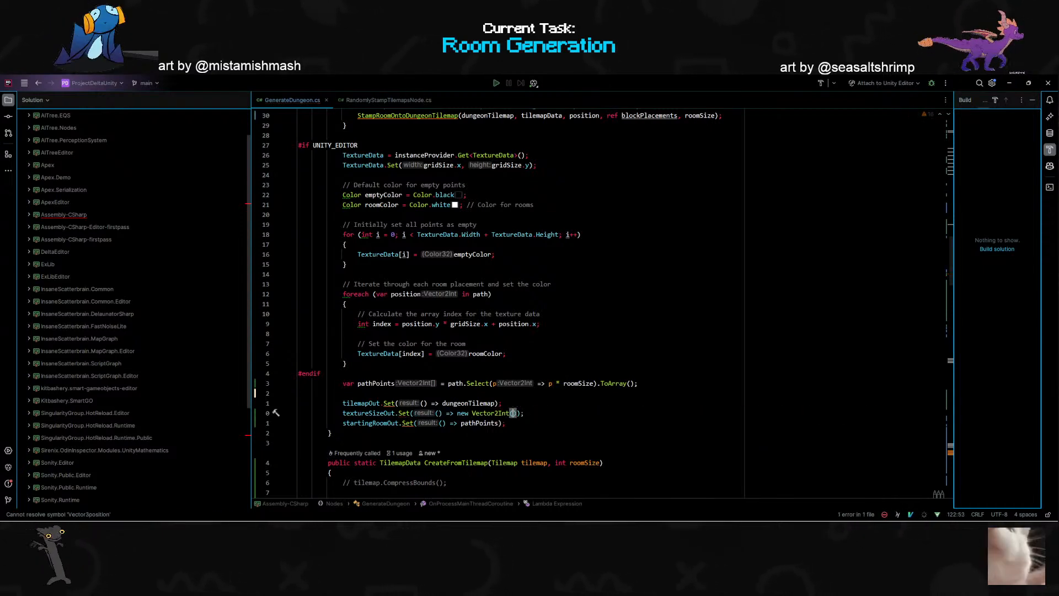
key(ctrl+z)
key(ctrl+z)
key(ctrl+z)
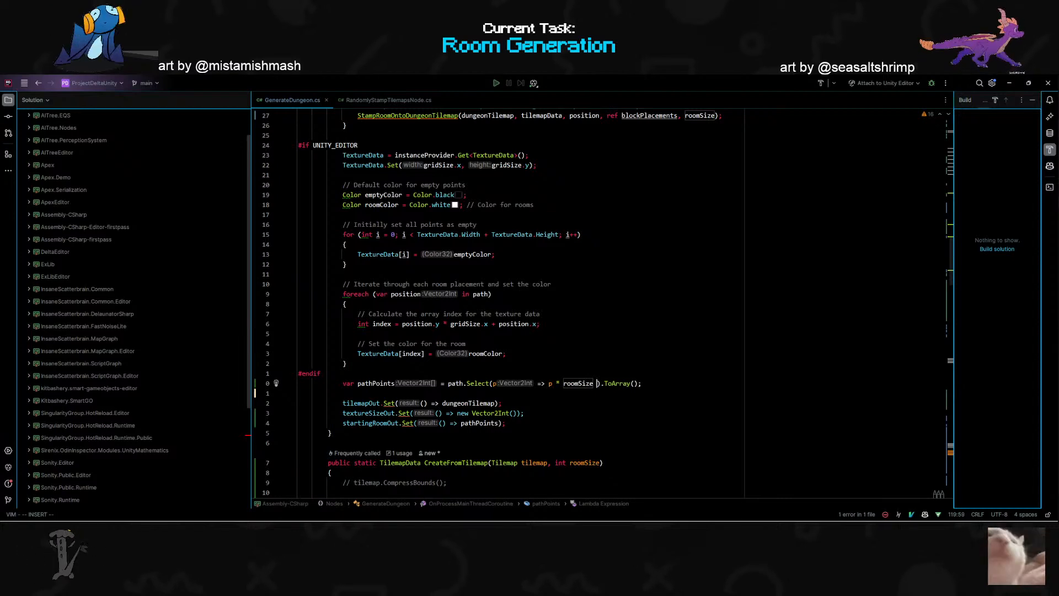
- Change the pathPoints Select expression to p * (roomSize + (roomSize / 2))
text(+ ()
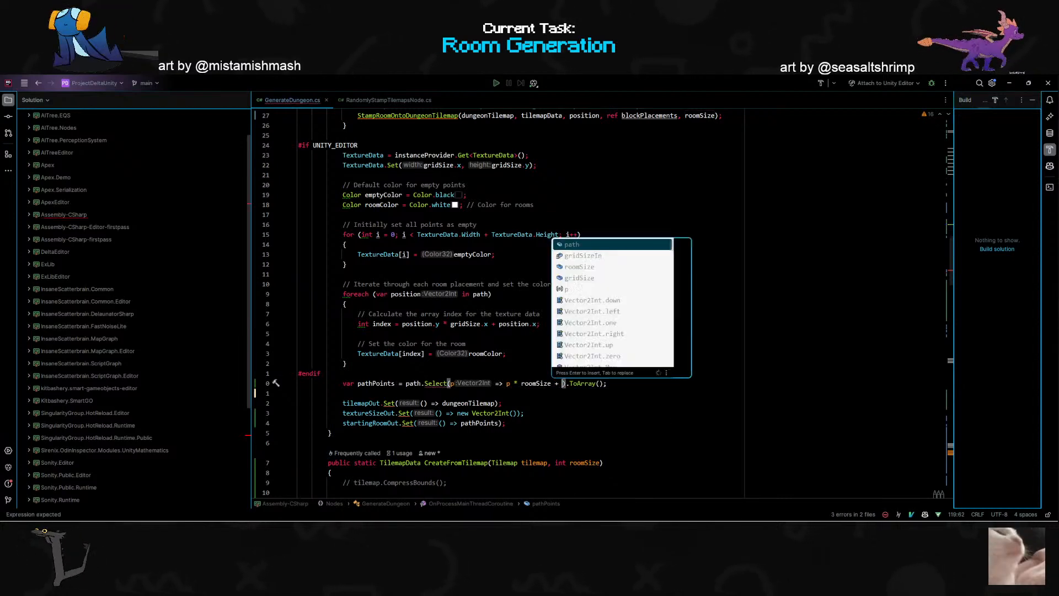
text(roomSize/2)
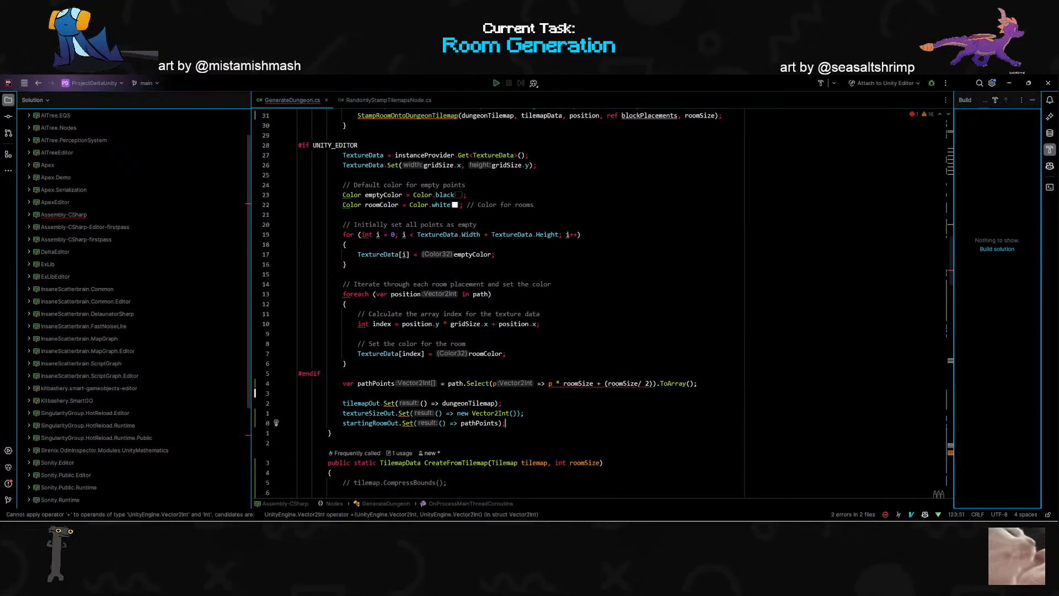
mouse_move(614, 384)
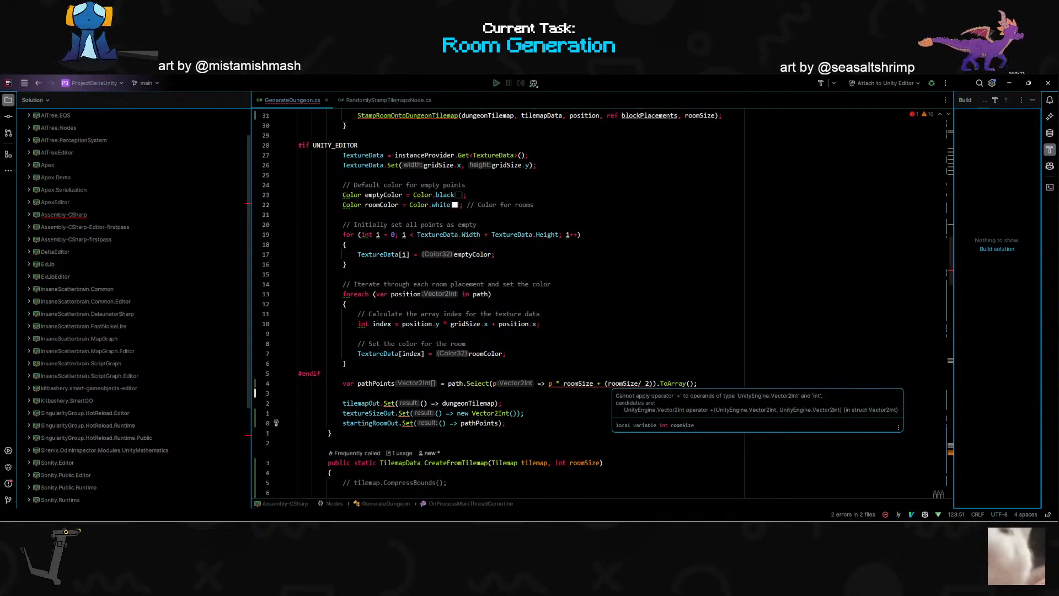
key(Up)
key(Up)
key(Up)
key(Up)
text(()
key(Escape)
key(percent)
text(i))
key(Escape)
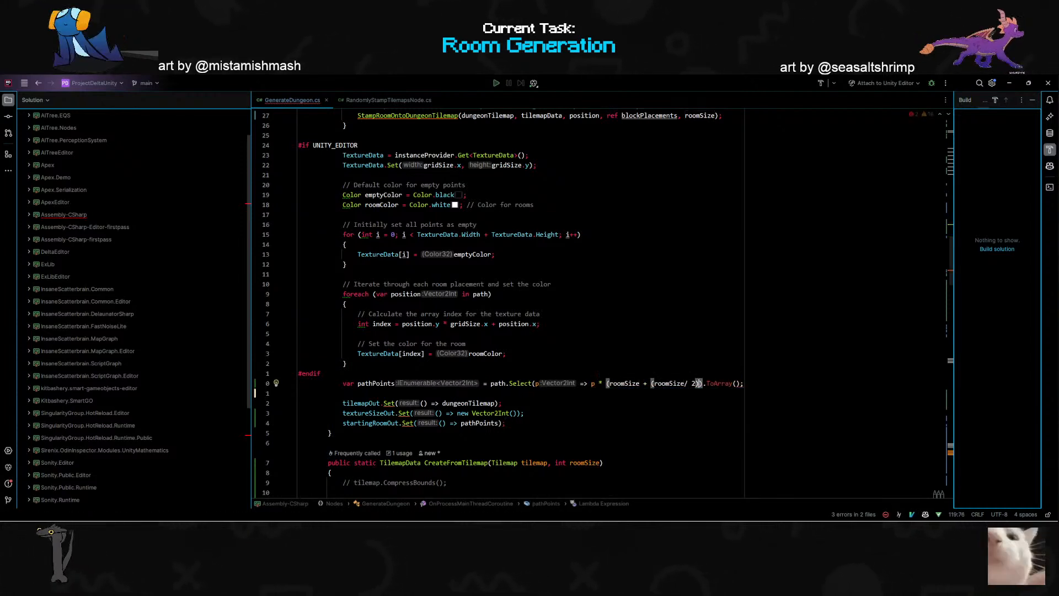
- Switch to the Unity editor with the Sewers scene
key(alt+Tab)
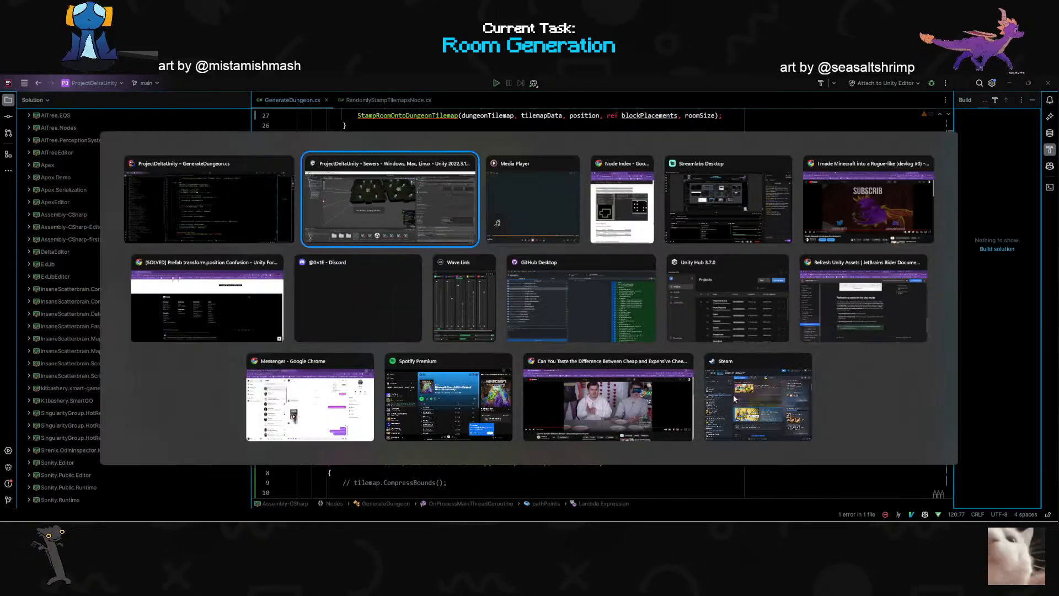
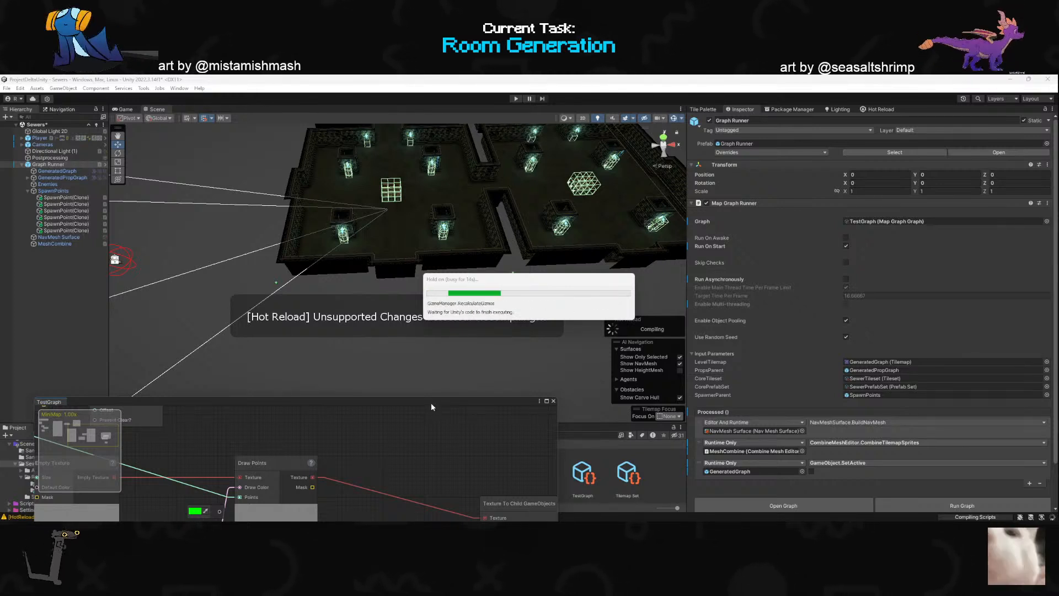
- Run the map graph and inspect the generated dungeon room and spawn points in the scene
click(929, 503)
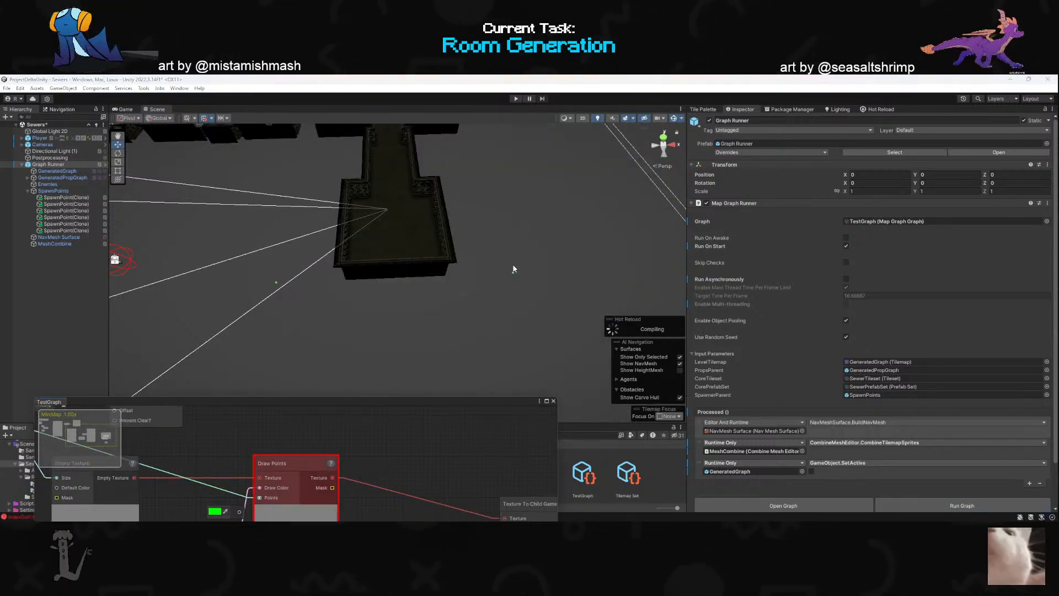
right_drag(468, 271, 383, 375)
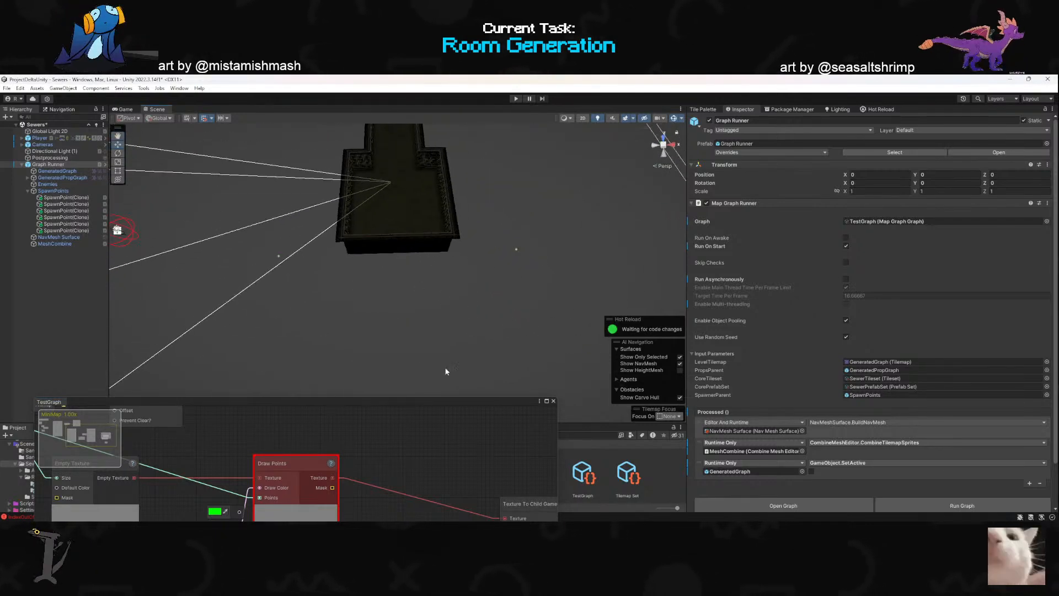
- Switch to the code editor and undo the recent pathPoints edits in GenerateDungeon.cs until the lambda reads p * roomSize
key(alt+Tab)
click(632, 382)
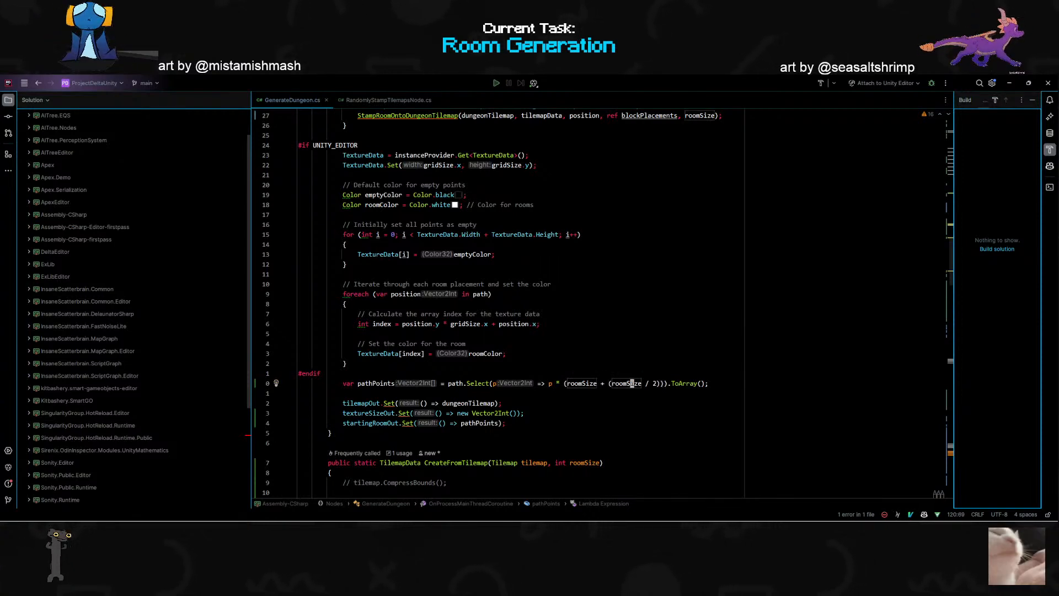
key(u)
key(u)
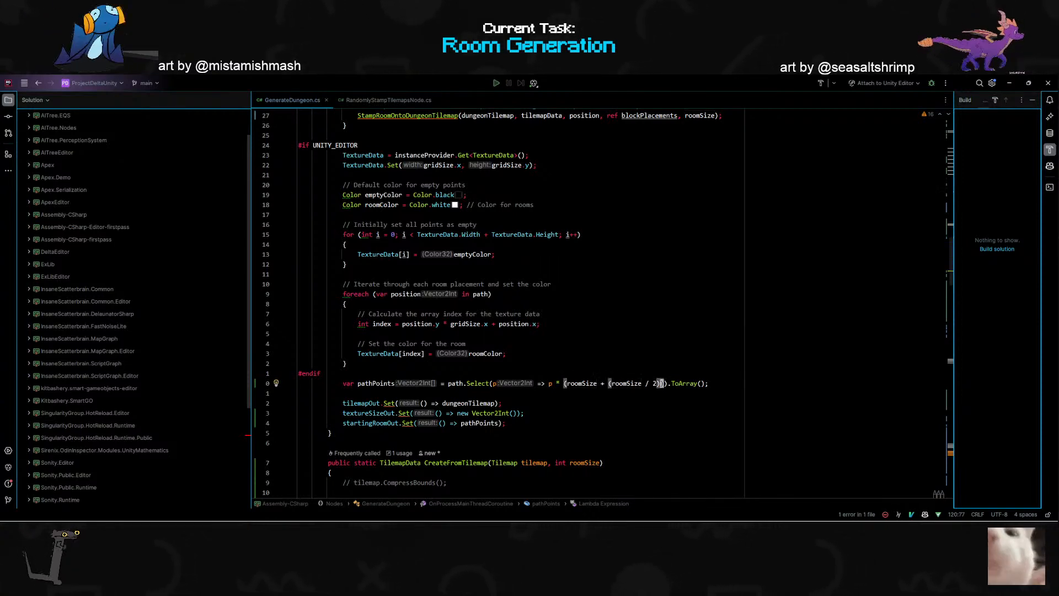
key(u)
key(u)
key(u)
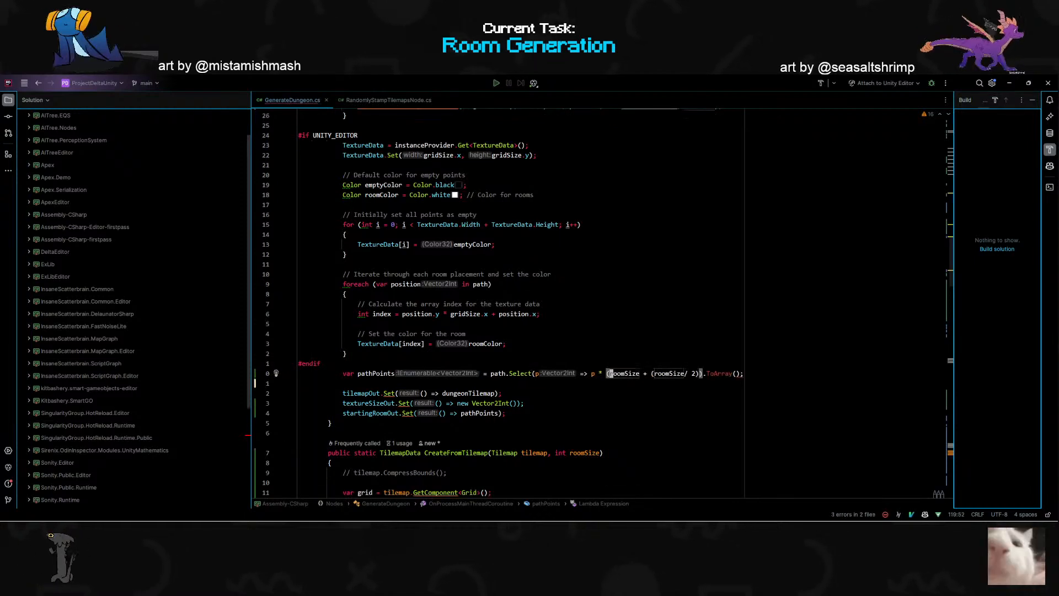
key(u)
key(u)
key(u)
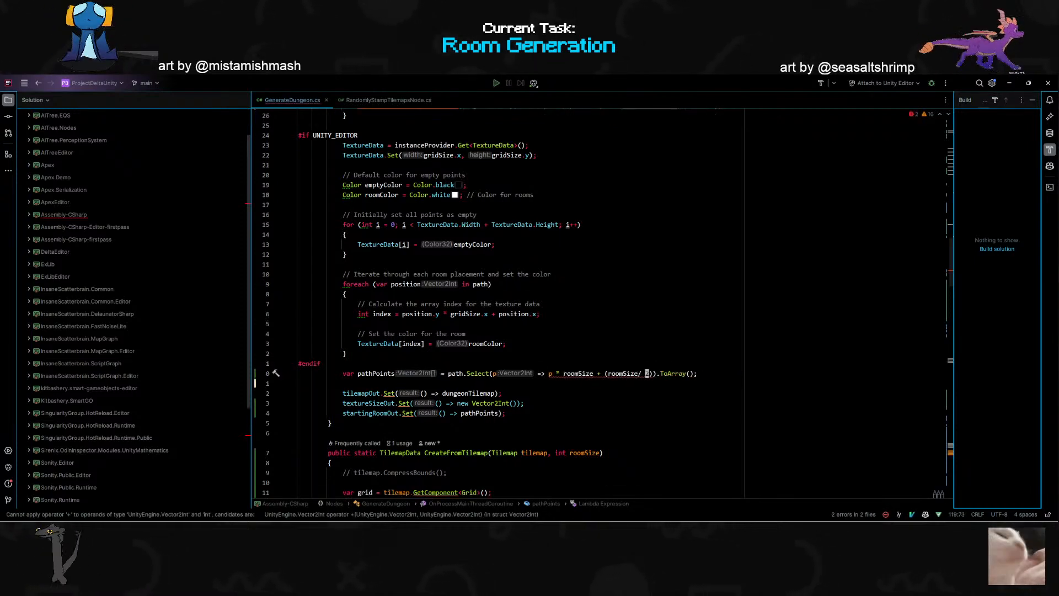
key(u)
key(u)
key(u)
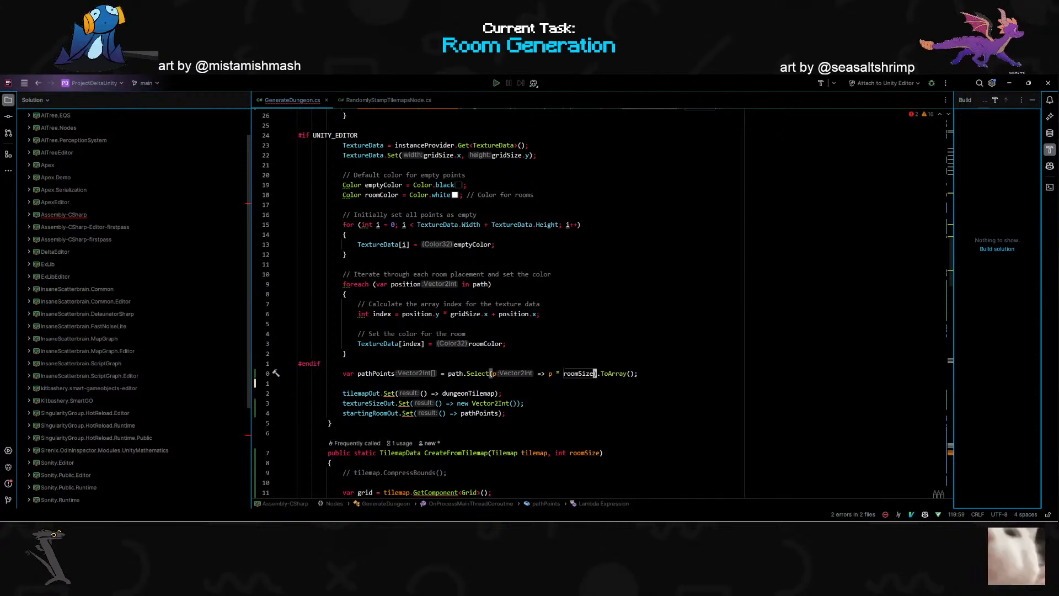
- Remove the expression p * roomSize from the lambda of the pathPoints Select call
key(a)
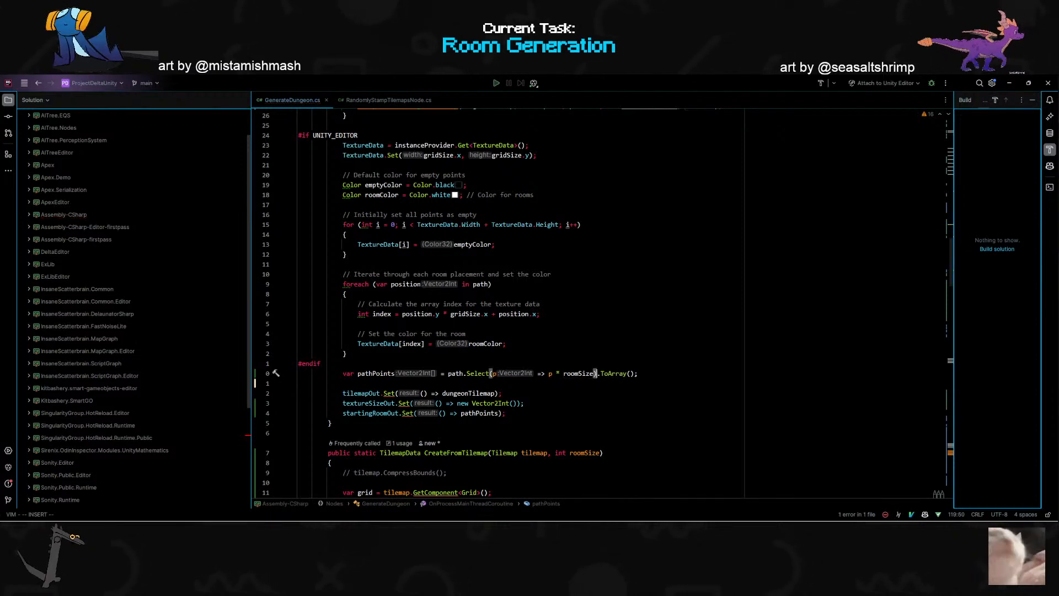
key(Left)
key(Left)
key(Left)
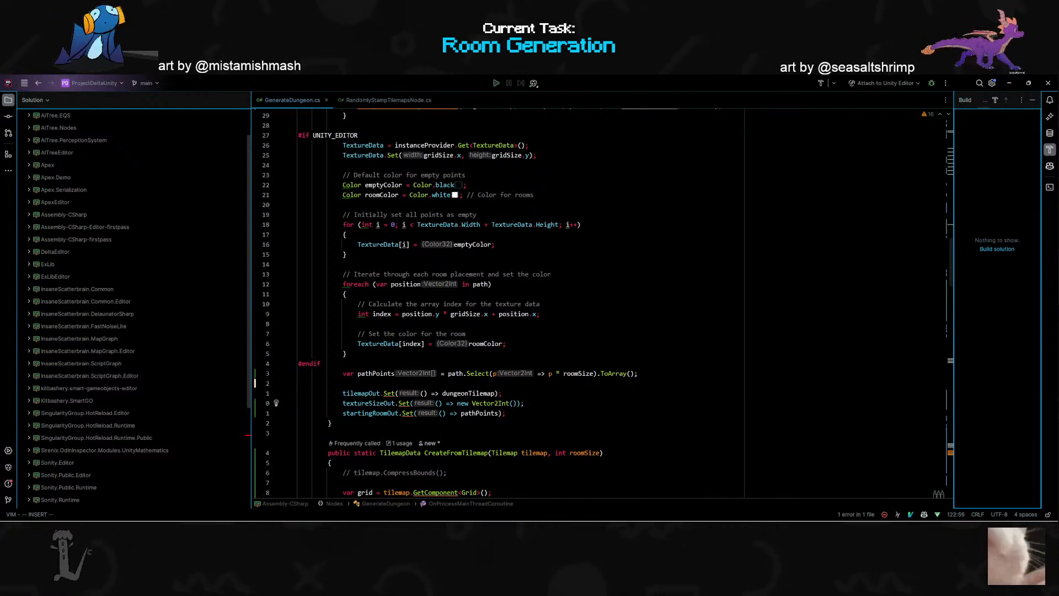
click(556, 374)
click(594, 373)
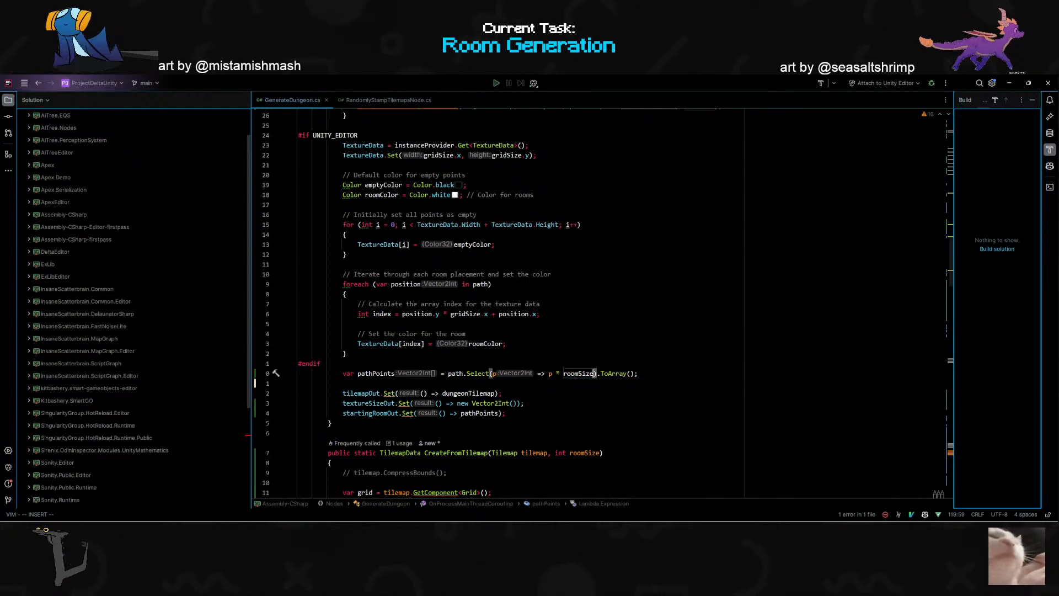
key(BackSpace)
key(BackSpace)
key(BackSpace)
key(BackSpace)
key(BackSpace)
key(BackSpace)
key(BackSpace)
key(BackSpace)
key(BackSpace)
key(BackSpace)
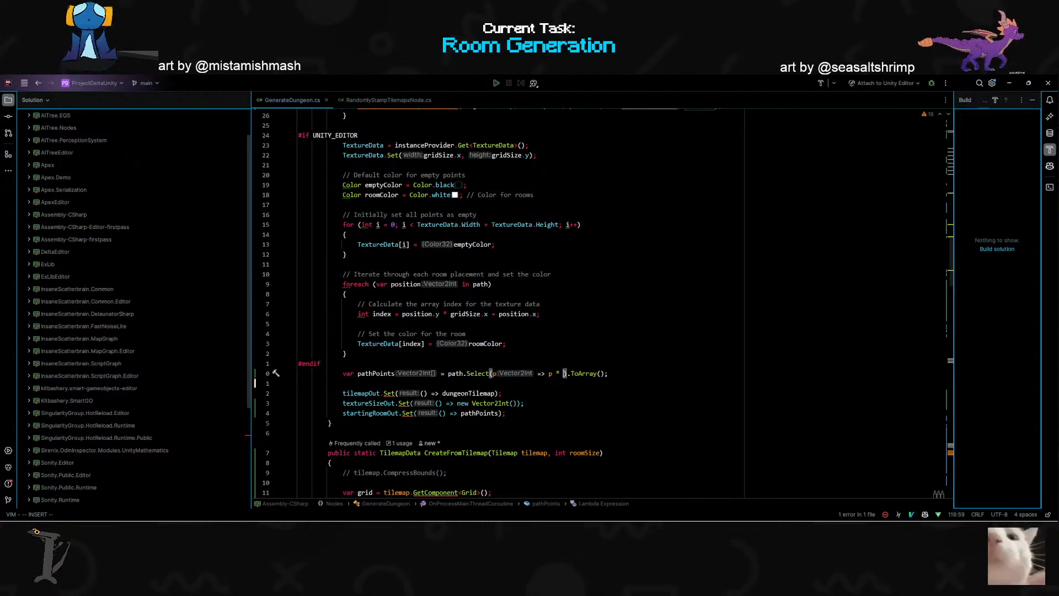
key(BackSpace)
key(BackSpace)
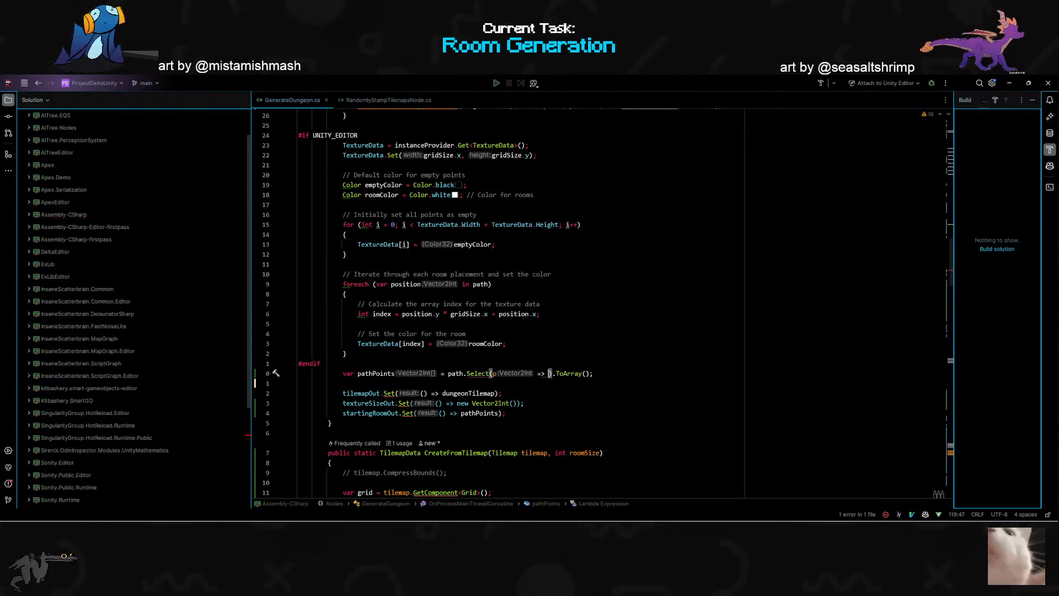
text(new )
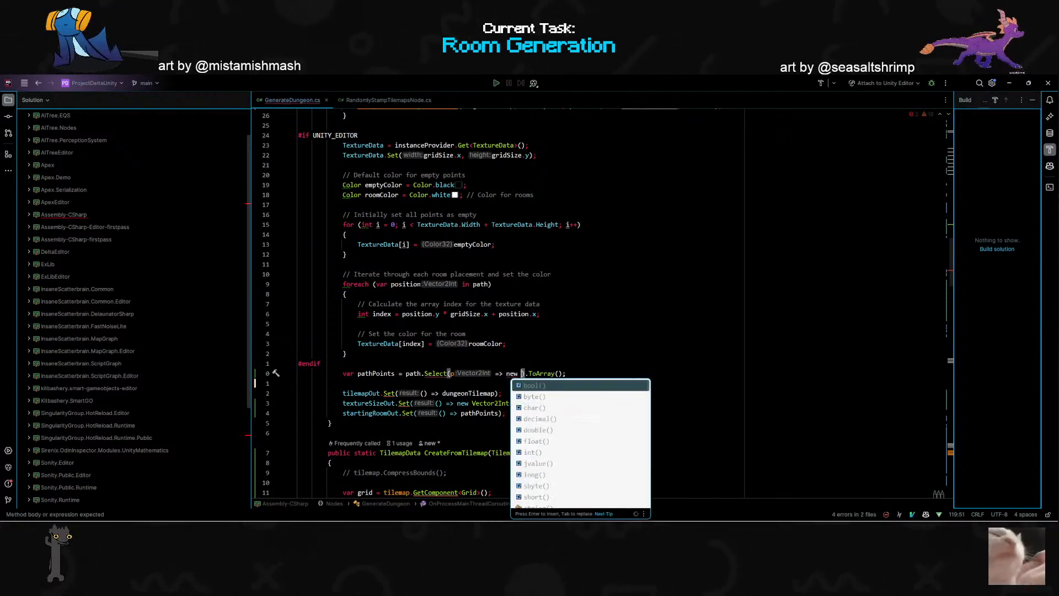
text(Vec)
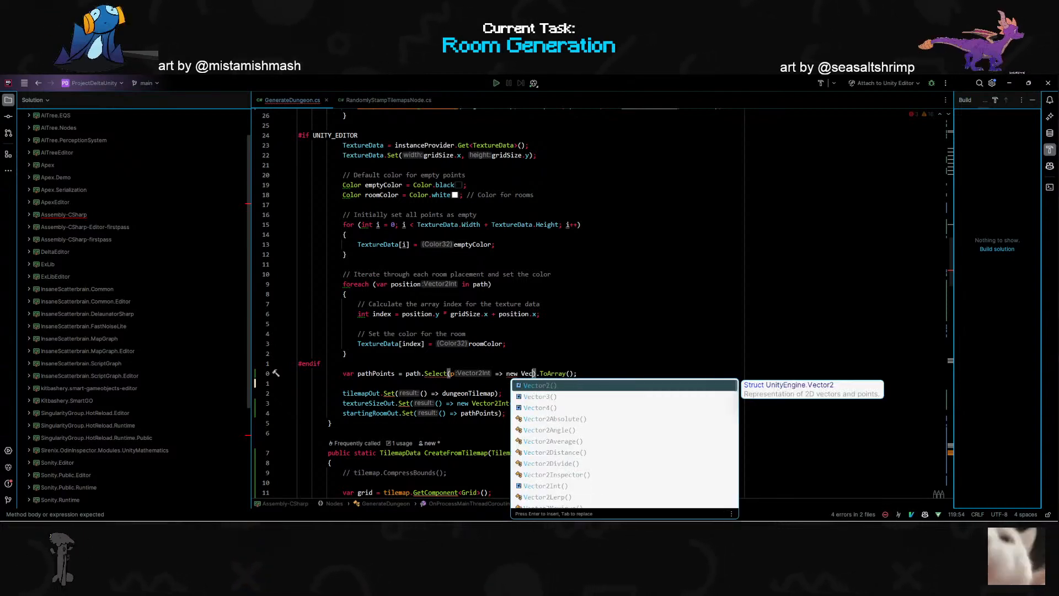
key(Escape)
key(BackSpace)
key(BackSpace)
key(BackSpace)
key(BackSpace)
key(BackSpace)
key(BackSpace)
key(BackSpace)
- Make the pathPoints lambda assign p = new Vector2Int() with empty arguments
text(p = )
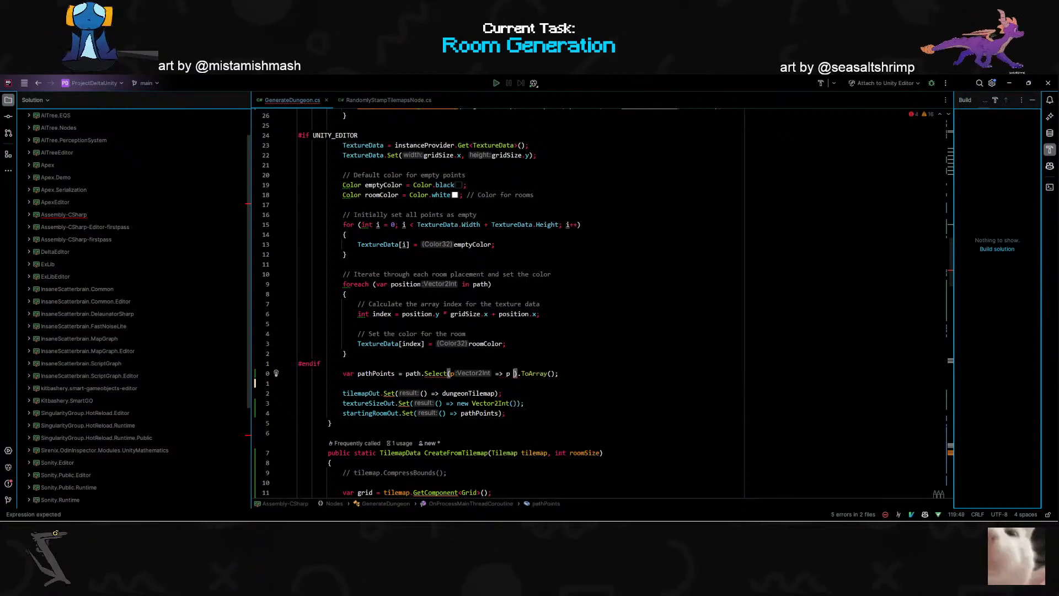
text(new)
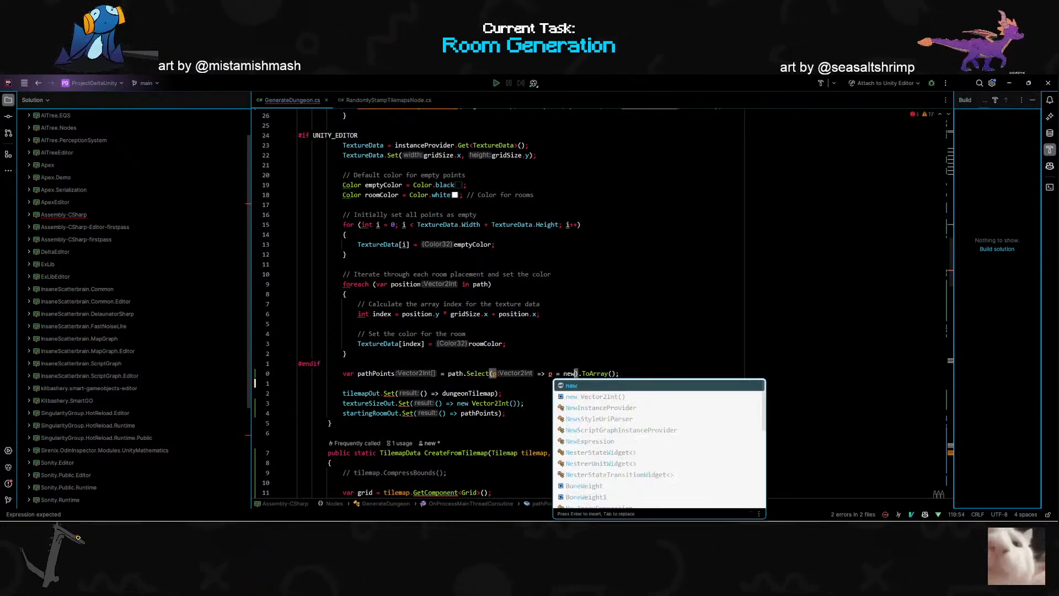
key(Down)
key(Return)
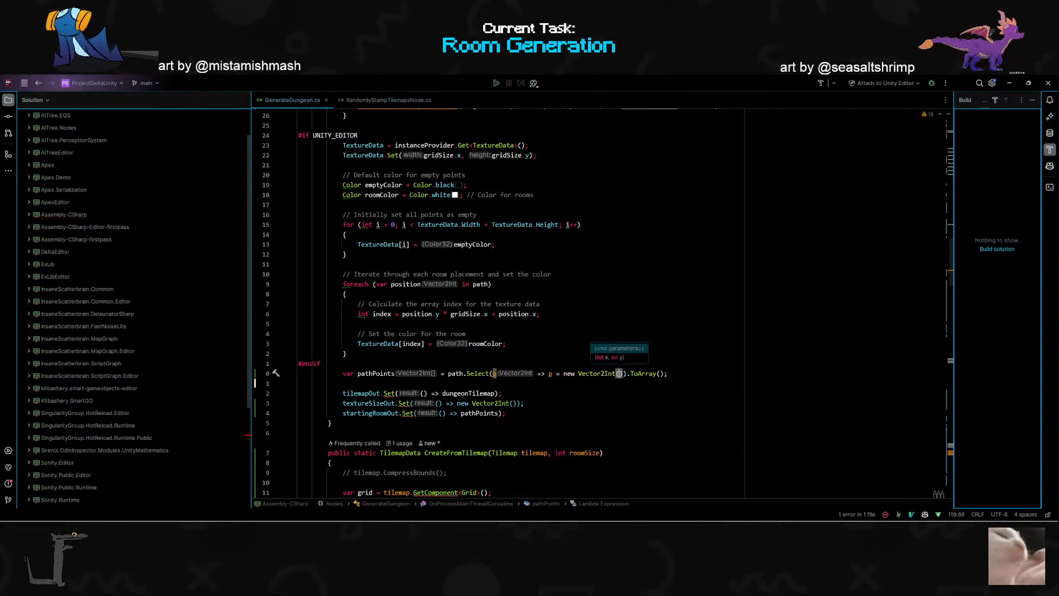
- Fill in p * roomSize as both the x and y arguments of the new Vector2Int
text(p )
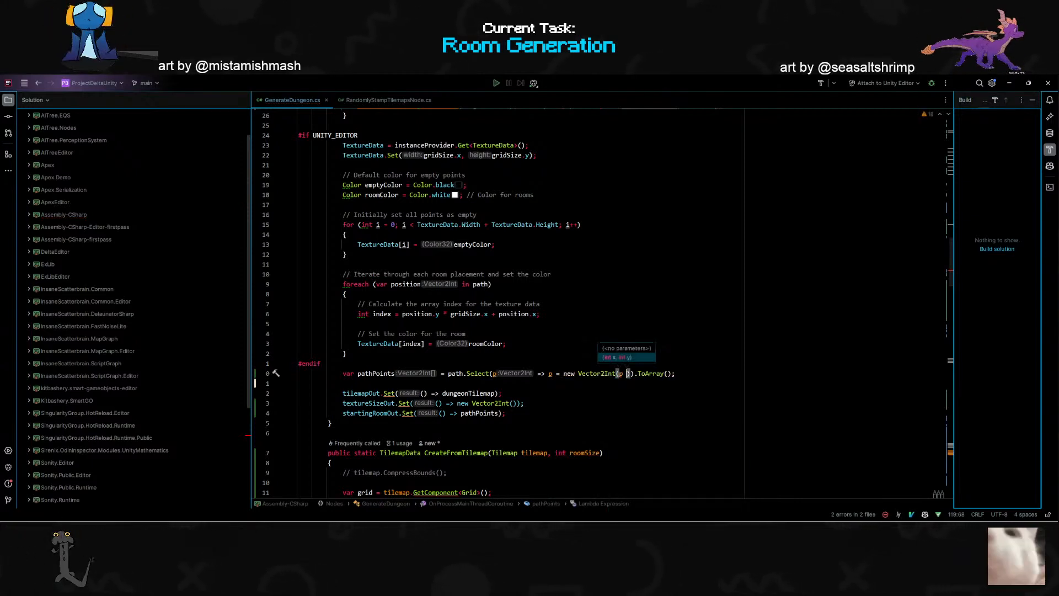
text(*)
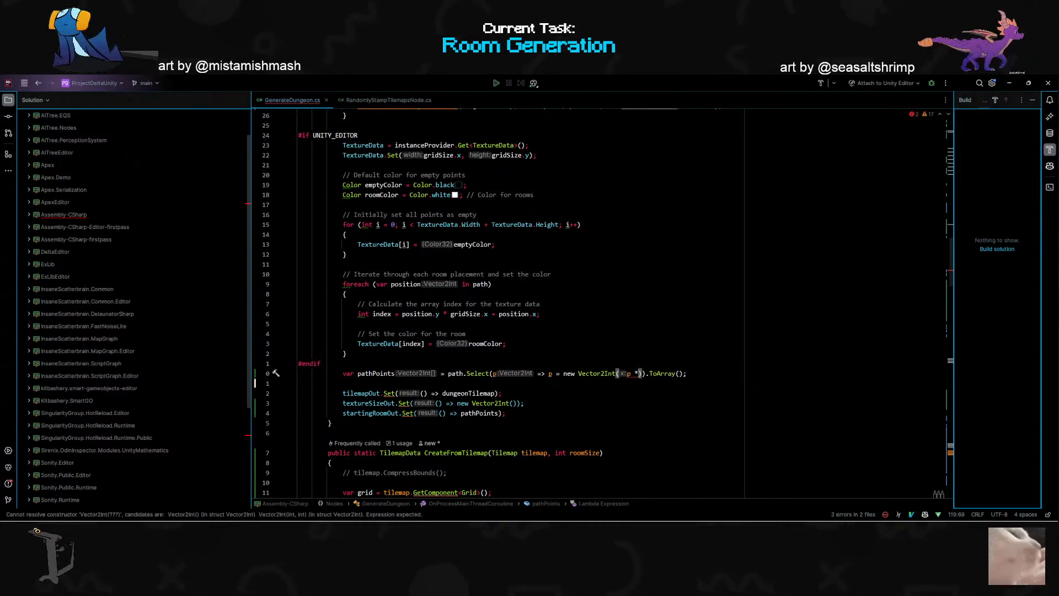
text(roomSize)
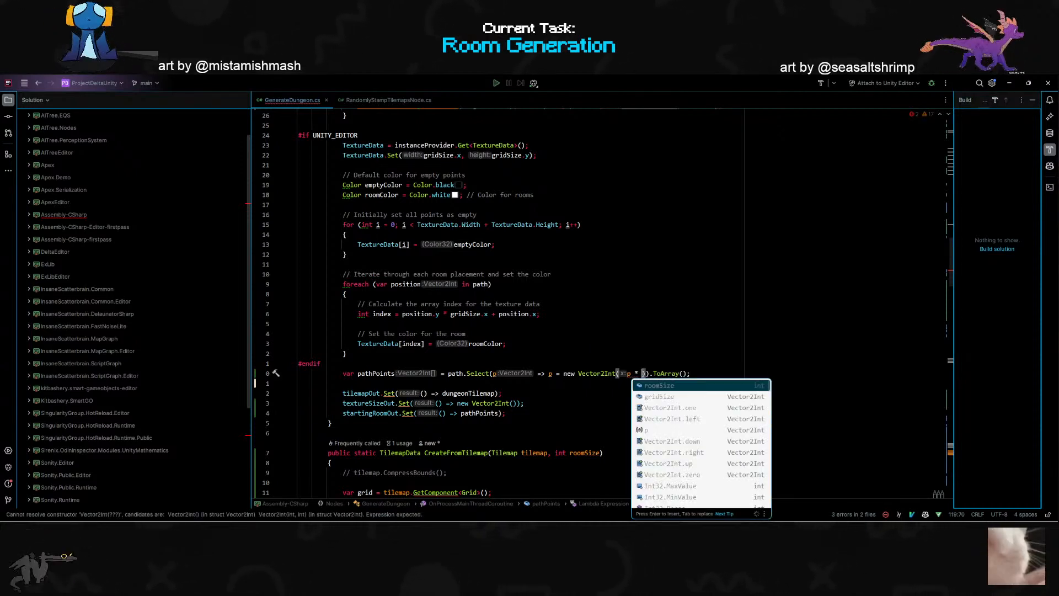
key(Return)
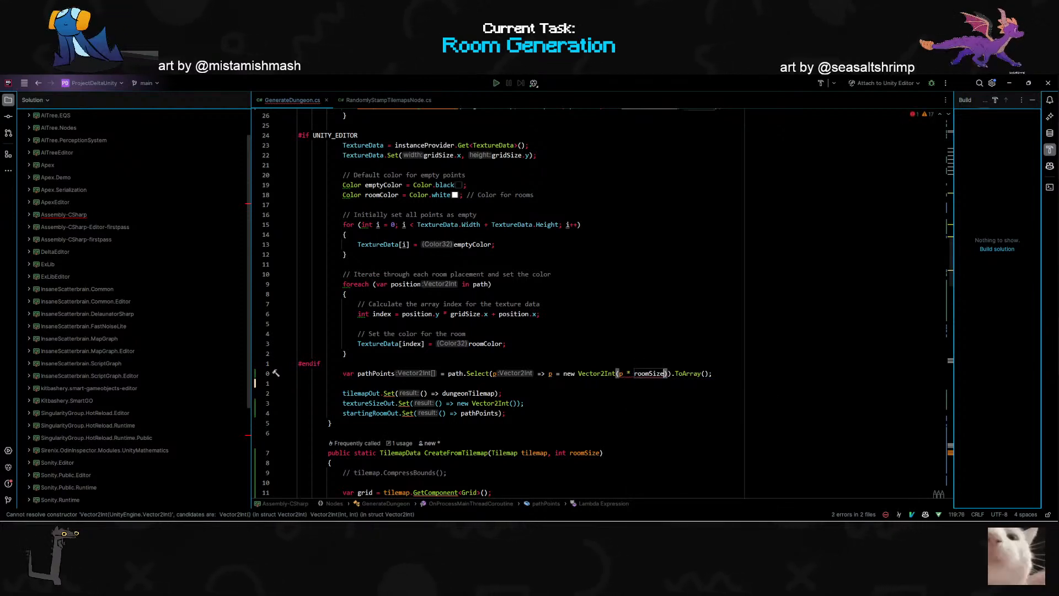
text(, p)
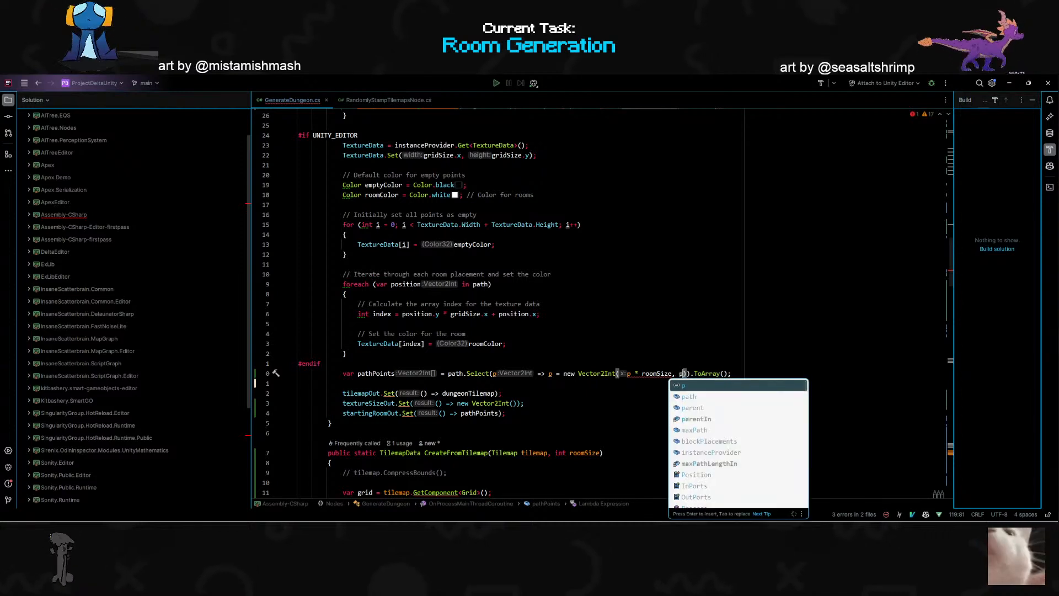
text( * roomSize )
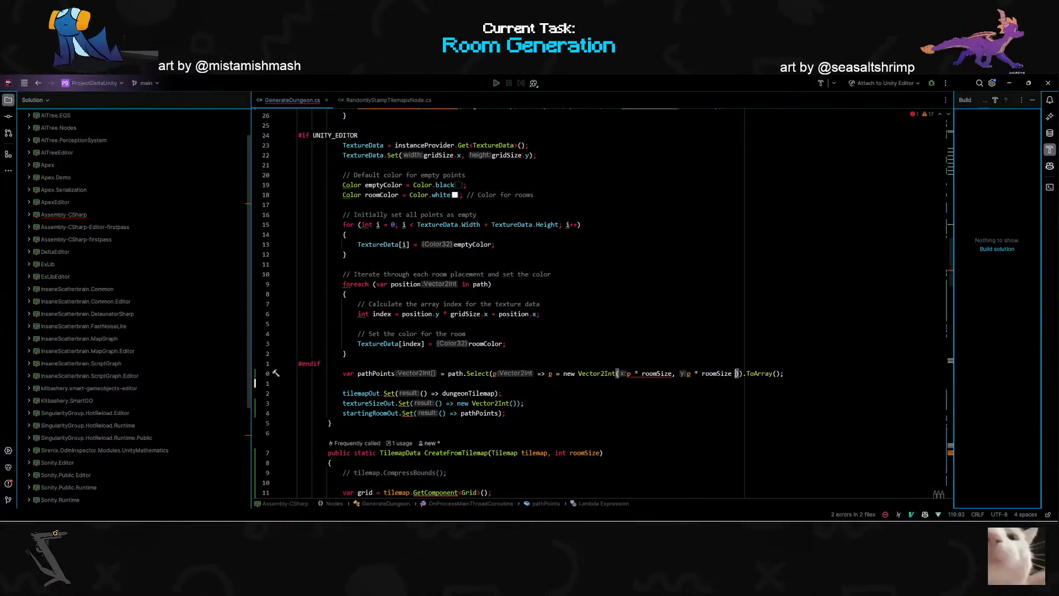
text(+)
text( (roomzi)
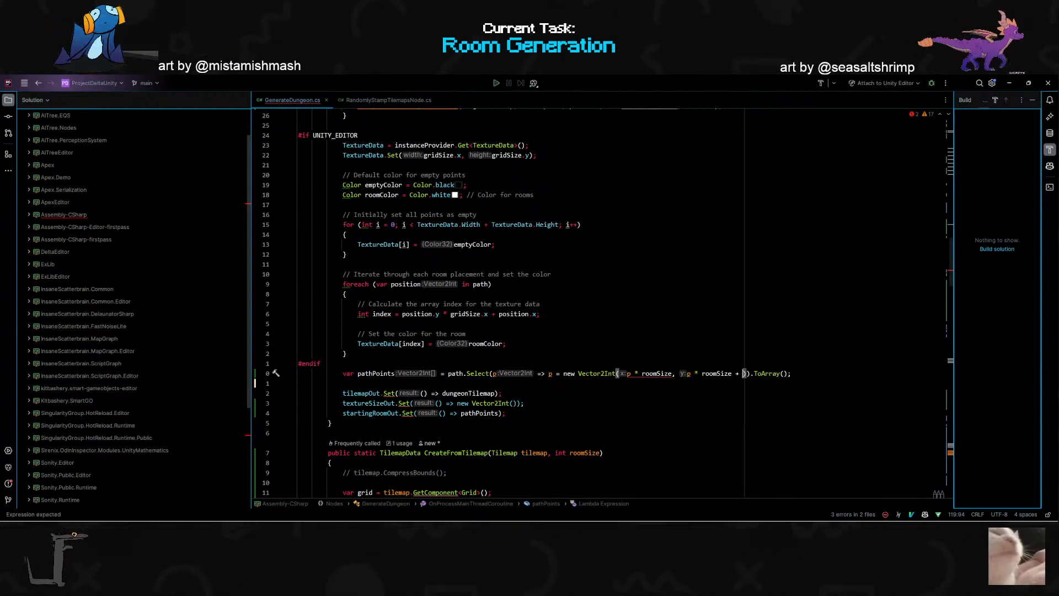
- Add the half-room offset + (roomSize/2) to the y argument of the Vector2Int
key(BackSpace)
key(BackSpace)
key(BackSpace)
key(BackSpace)
key(BackSpace)
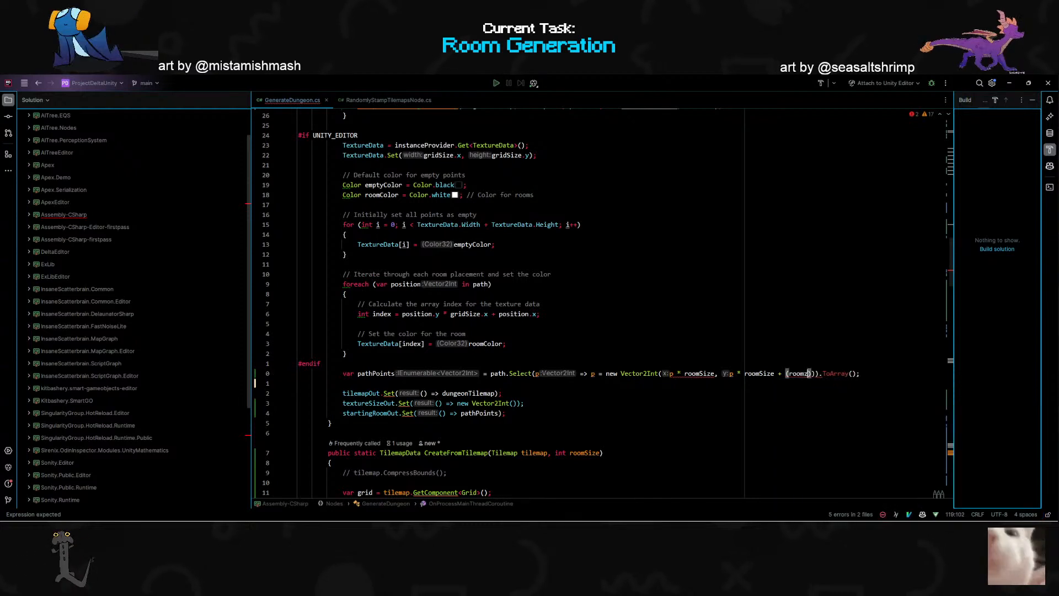
text(e)
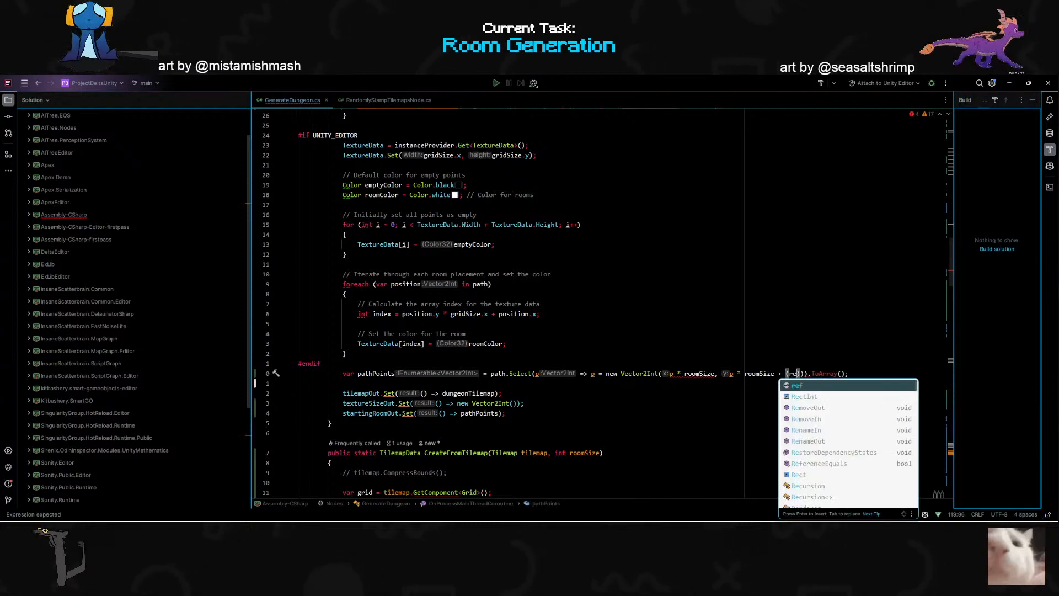
key(BackSpace)
key(BackSpace)
text(roomSize/2)
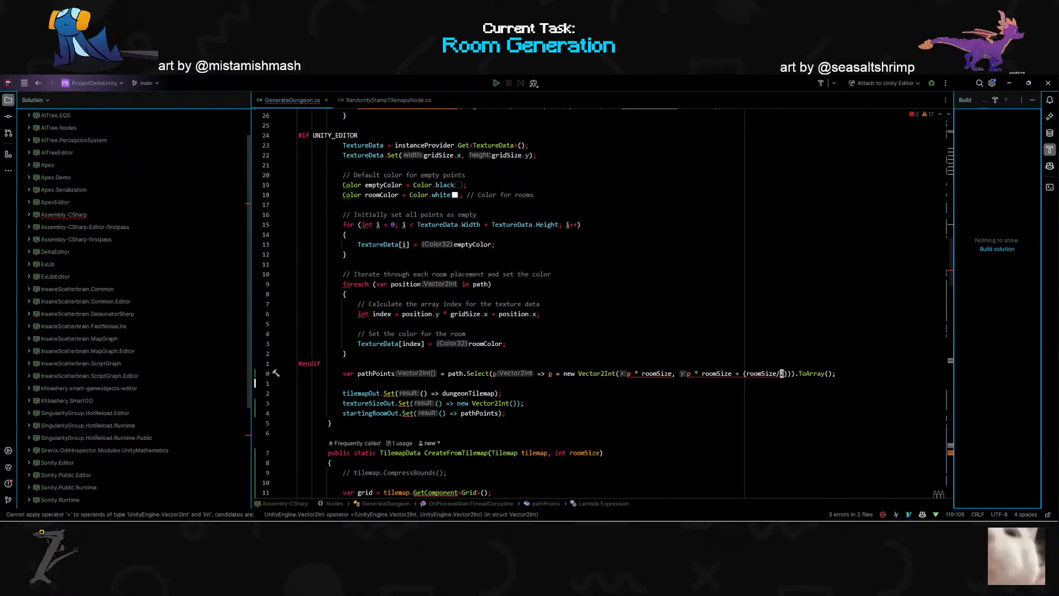
- Change p to p.y in the y argument and to p.x in the x argument of the Vector2Int
mouse_move(717, 374)
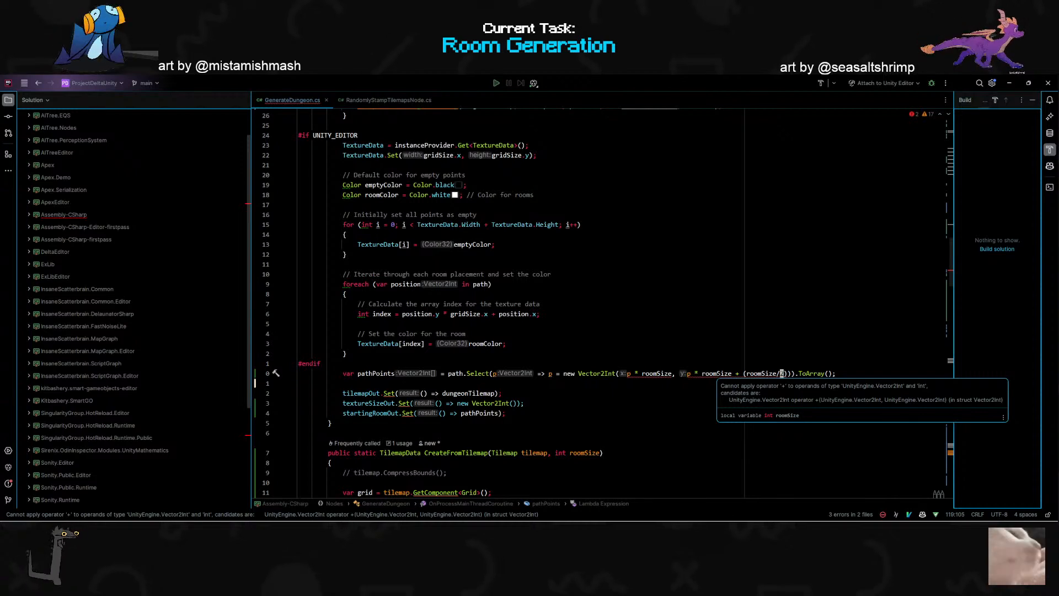
click(693, 374)
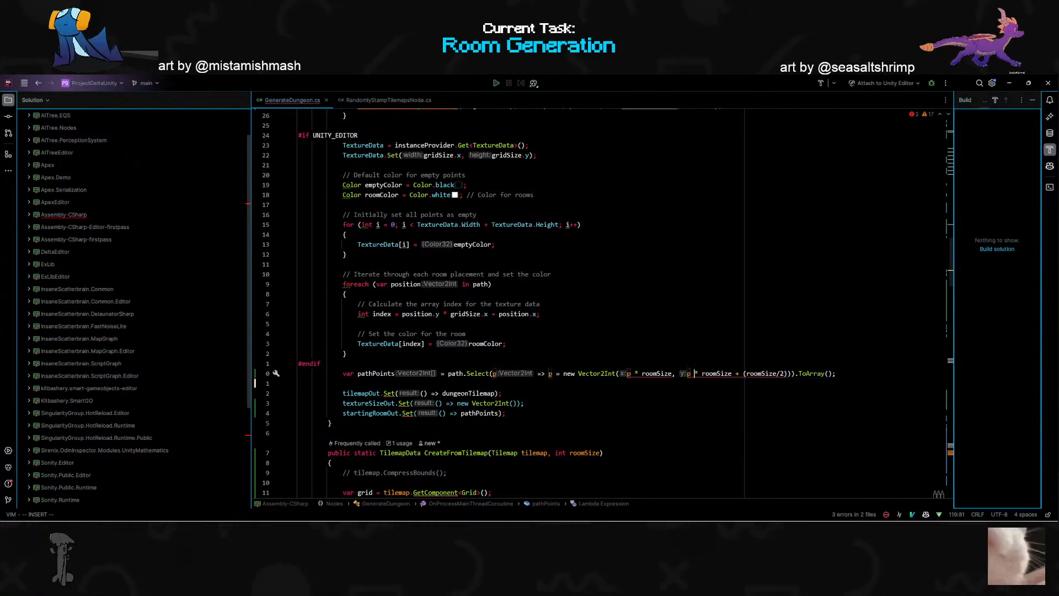
text(.y)
key(Left)
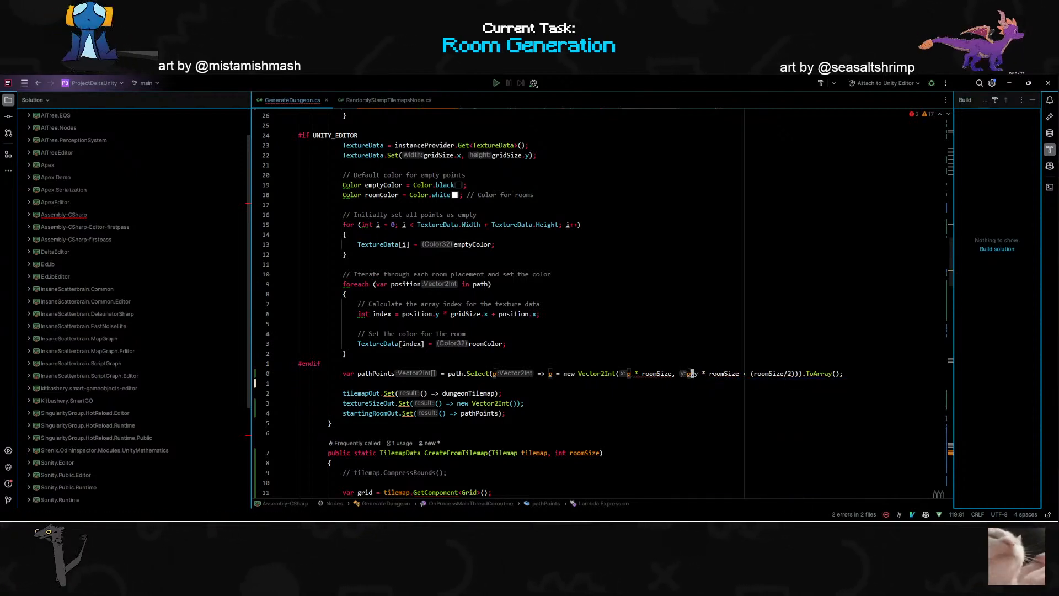
key(Left)
text(ha.x)
- Add + (roomSize/2) to the x argument of the Vector2Int and reformat the code
key(Escape)
key(w)
key(w)
key(w)
text(ize + (roo)
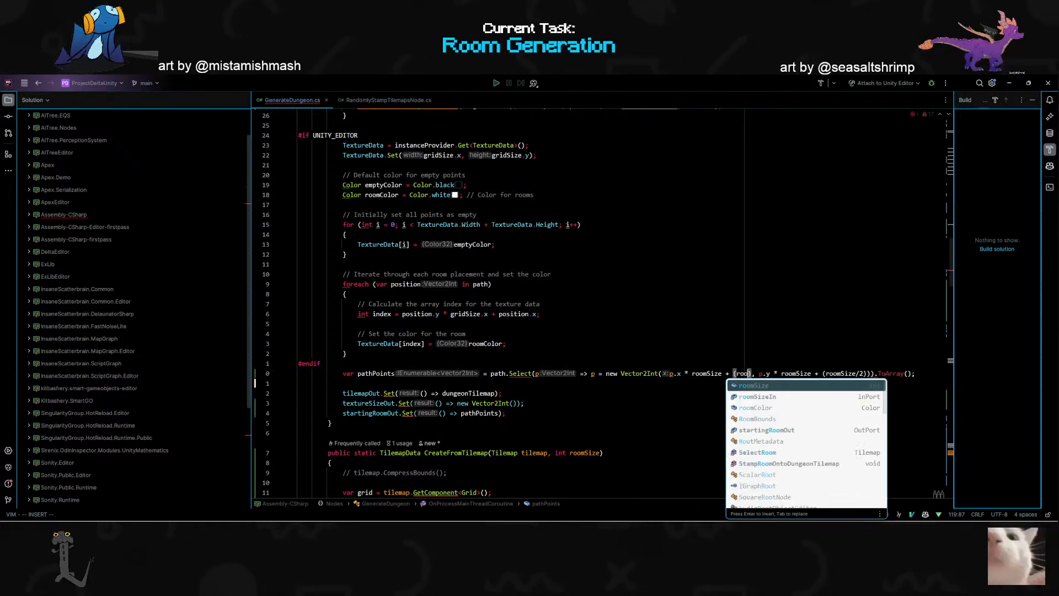
text(mSize/2)
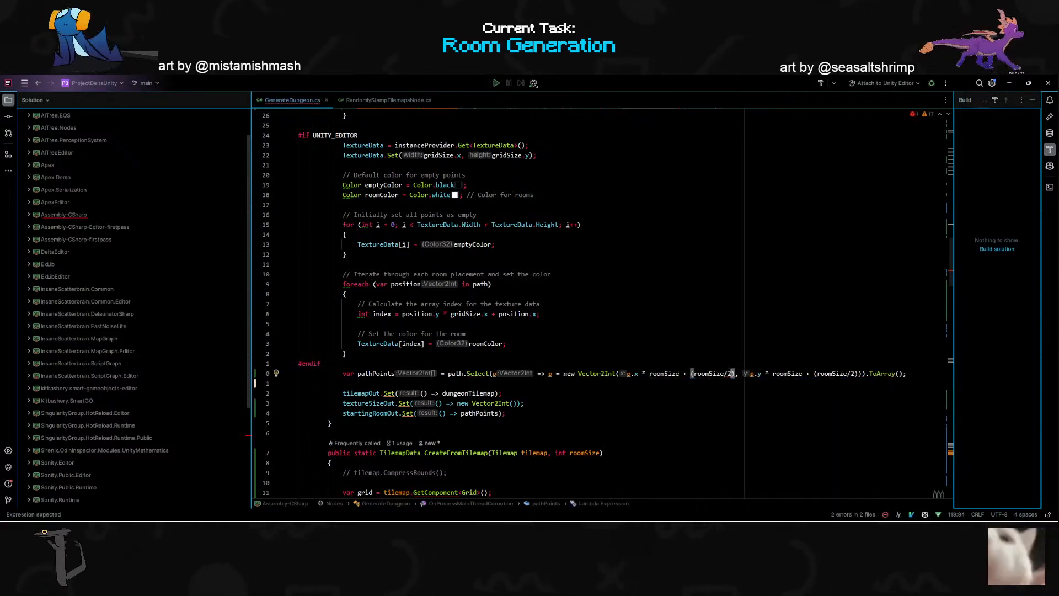
key(Escape)
key(ctrl+alt+l)
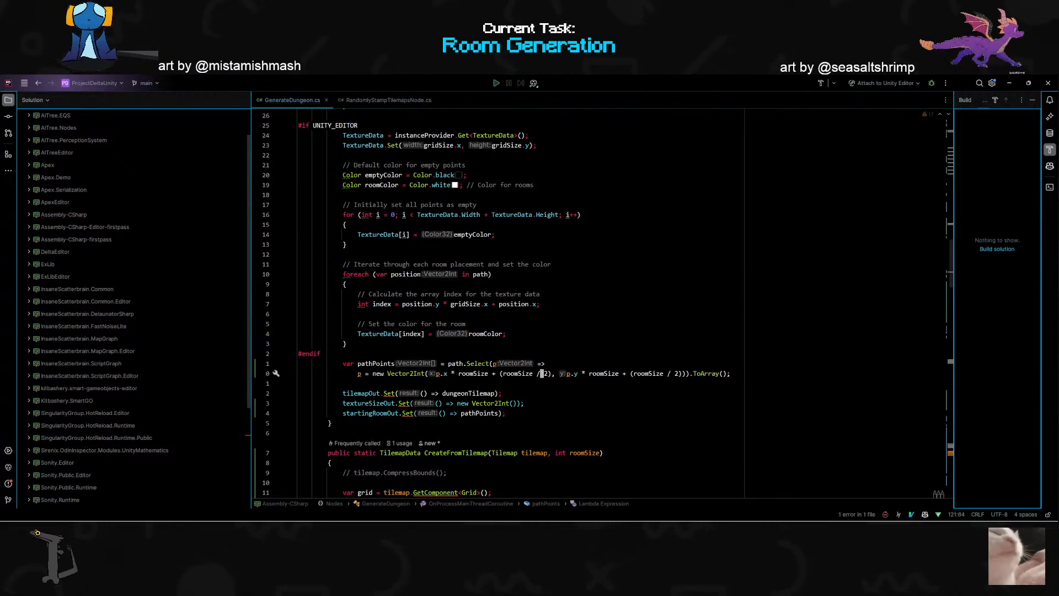
- Switch back to Unity and move the TestGraph window up over the scene so the whole Draw Points node shows
scroll(606, 372, down, 2)
key(alt+Tab)
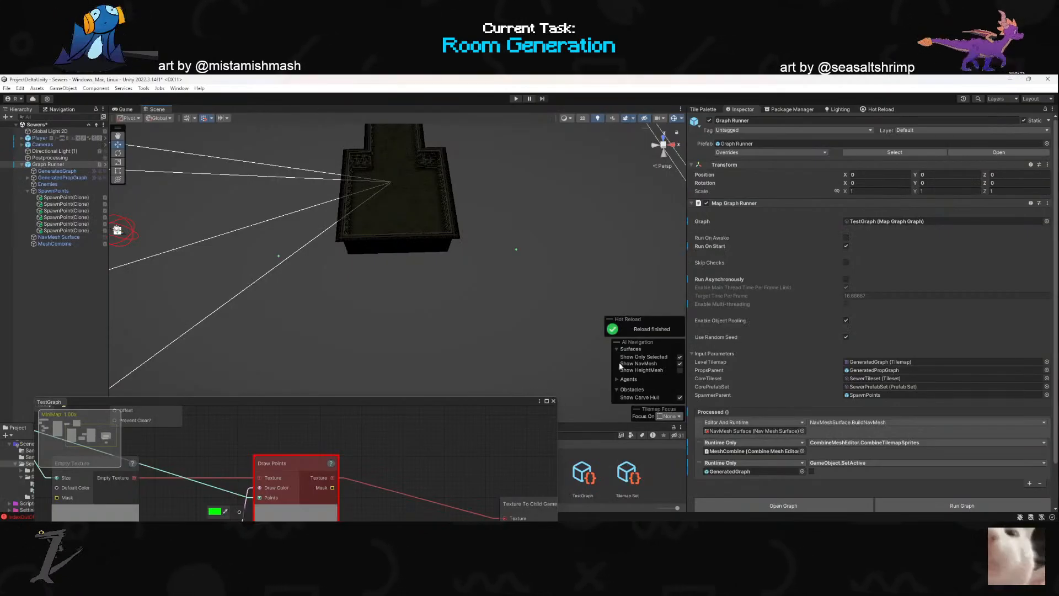
drag(476, 401, 514, 225)
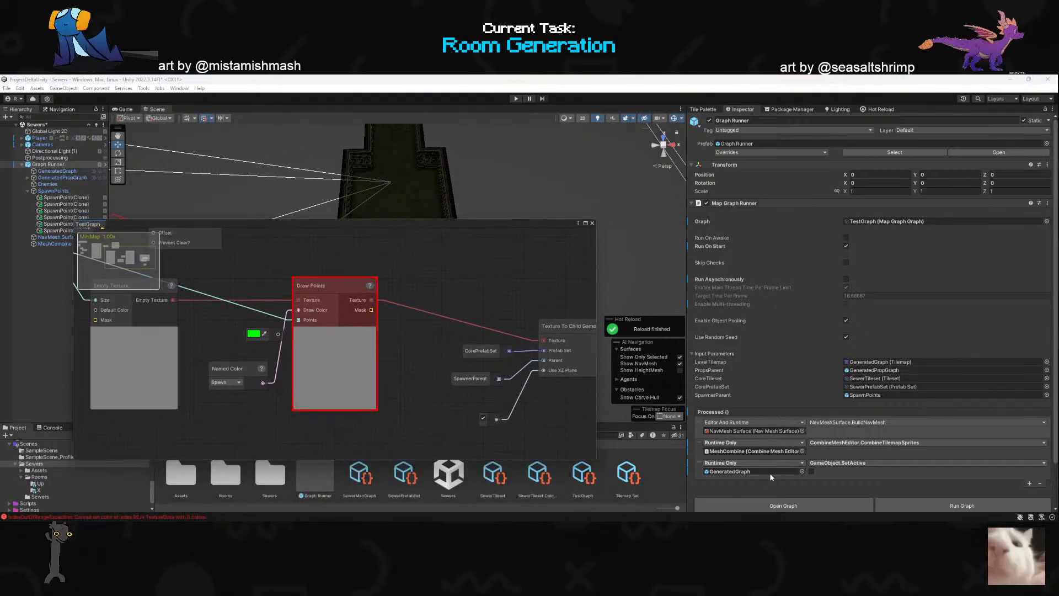
- Run the map graph, clear the console messages and reposition the TestGraph window so the generated rooms can be seen
click(962, 506)
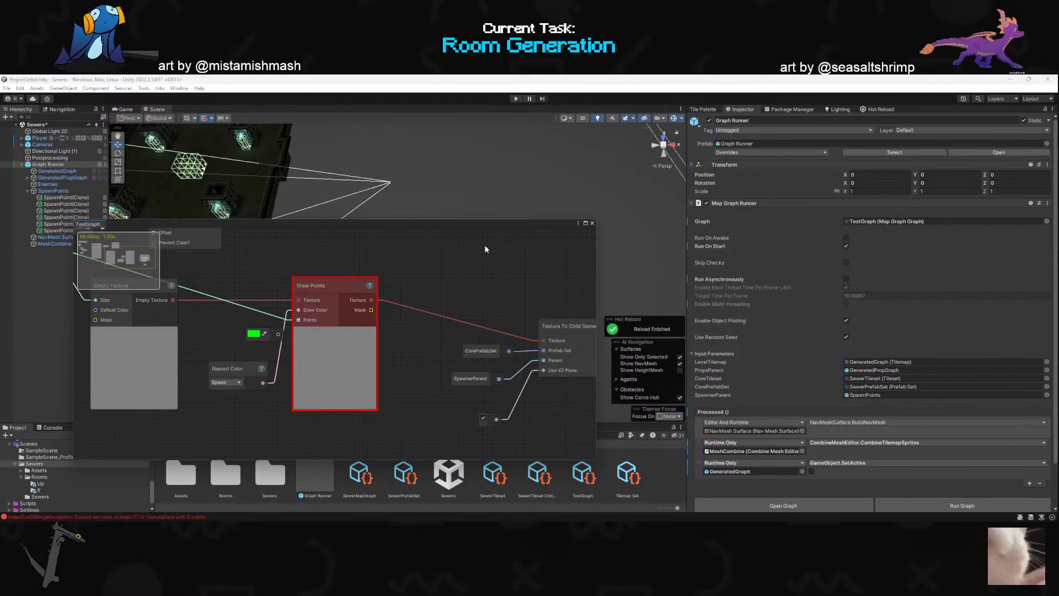
click(52, 428)
click(9, 436)
drag(280, 225, 286, 386)
right_drag(364, 342, 410, 356)
drag(411, 382, 455, 260)
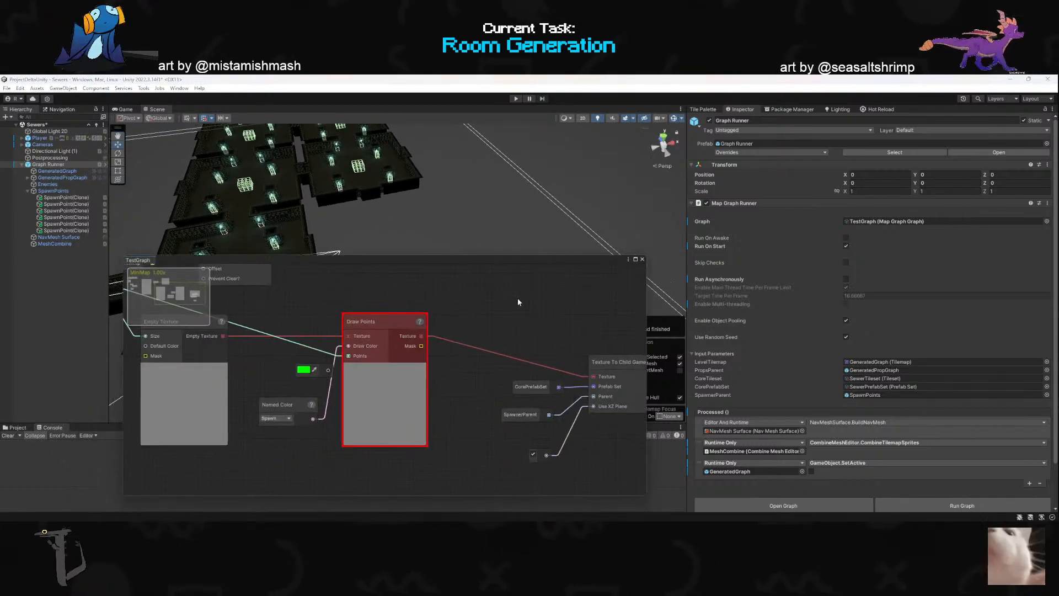
- Run the map graph again and examine the console error and the Draw Points node with the TestGraph window moved aside
click(942, 504)
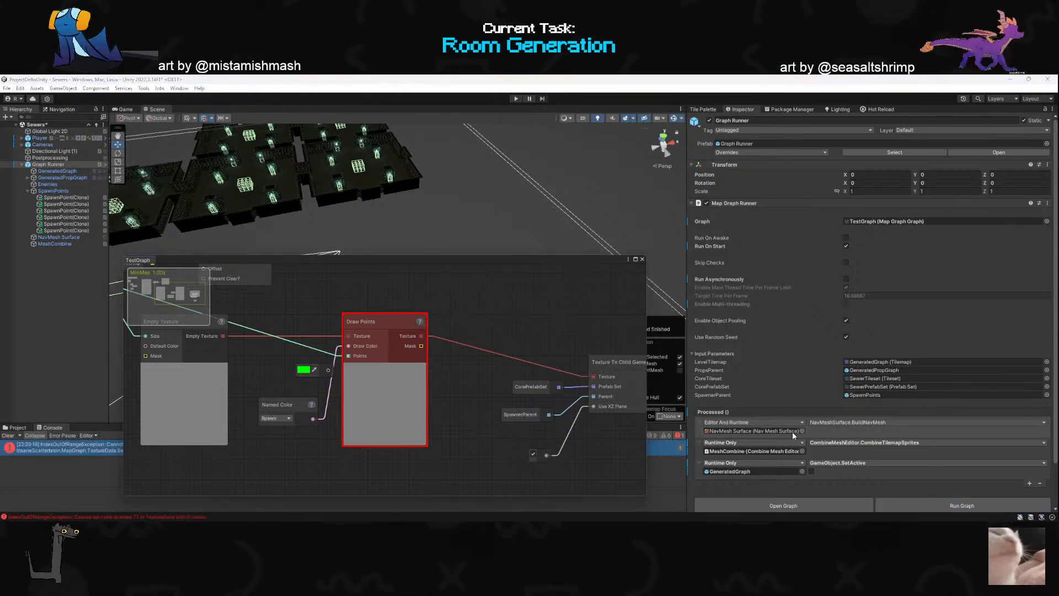
drag(548, 258, 677, 180)
scroll(687, 331, down, 7)
scroll(644, 334, up, 5)
scroll(491, 345, down, 1)
scroll(533, 342, up, 2)
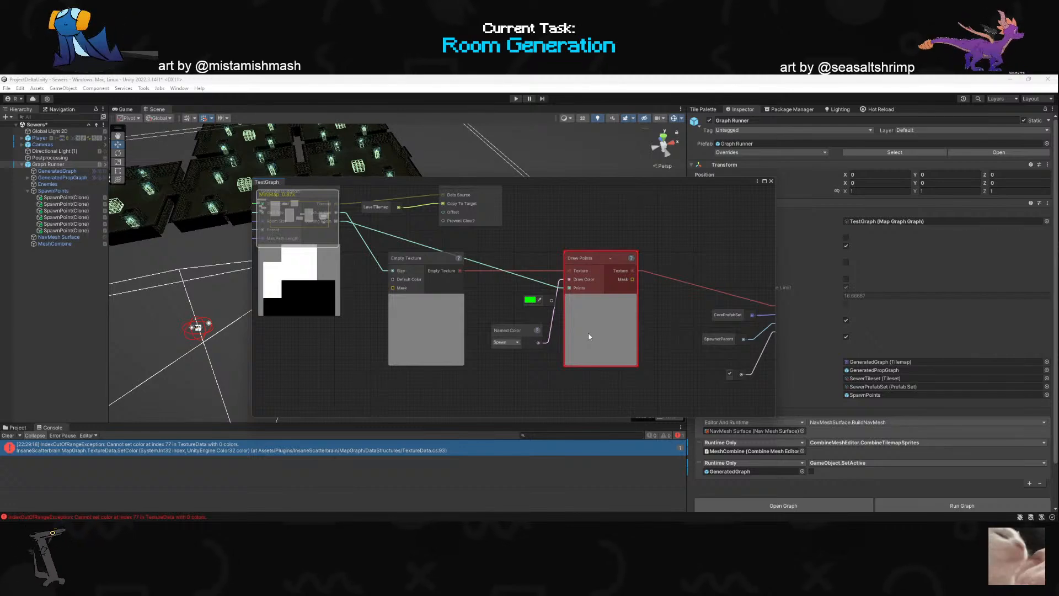
- Switch back to the GenerateDungeon.cs code and remove the + (roomSize / 2) offset from the x argument of the pathPoints Vector2Int
key(alt+Tab)
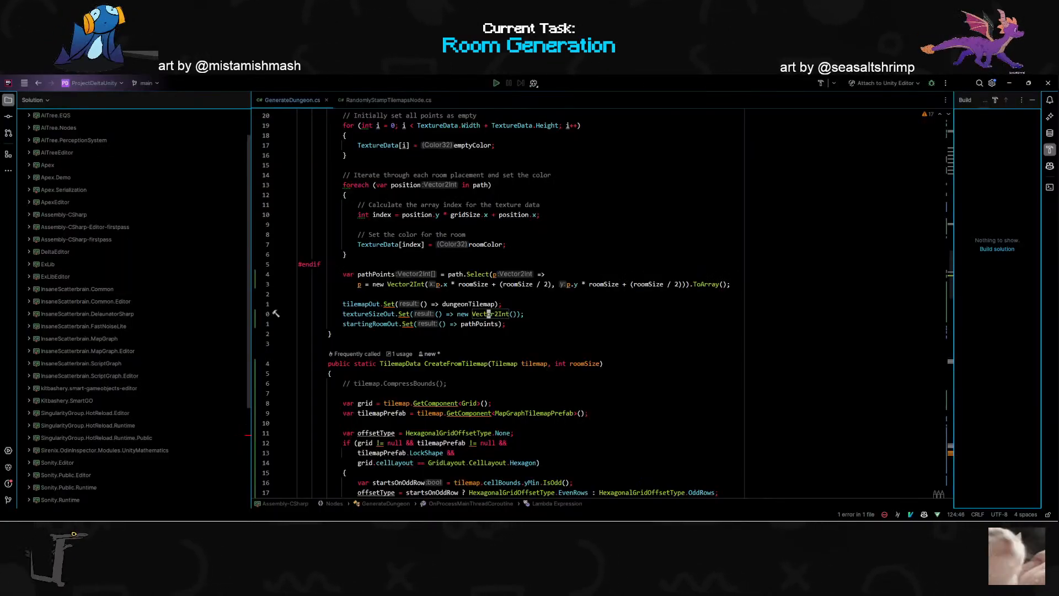
click(550, 284)
key(a)
key(BackSpace)
key(BackSpace)
key(BackSpace)
key(BackSpace)
- Remove the + (roomSize / 2) offset from the y argument of the pathPoints Vector2Int
key(BackSpace)
key(BackSpace)
key(BackSpace)
key(BackSpace)
key(BackSpace)
key(BackSpace)
key(BackSpace)
key(BackSpace)
key(BackSpace)
key(BackSpace)
key(BackSpace)
key(BackSpace)
key(BackSpace)
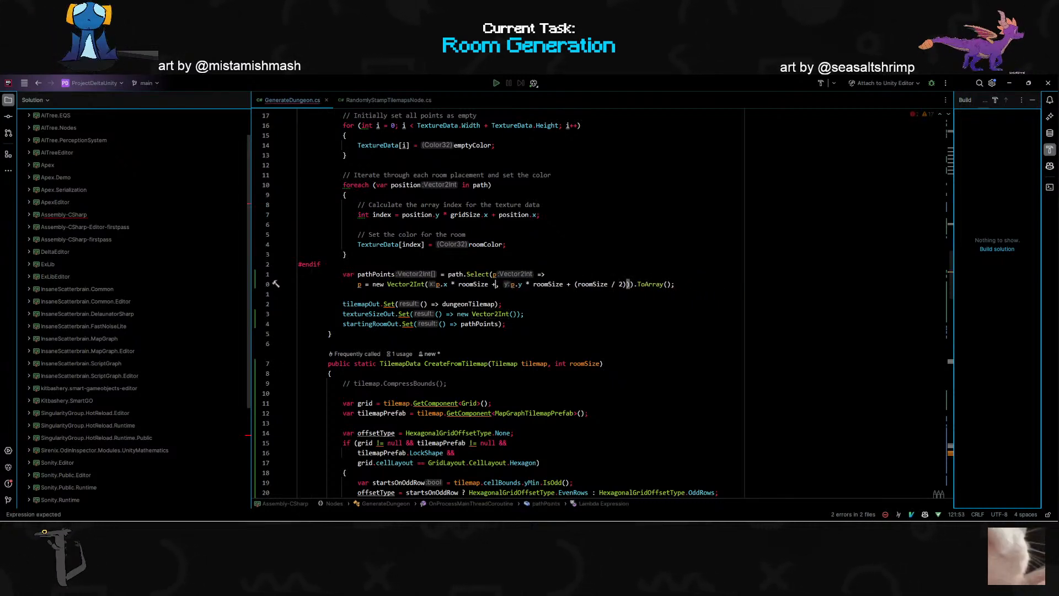
click(619, 284)
key(BackSpace)
key(BackSpace)
key(BackSpace)
key(BackSpace)
key(BackSpace)
key(BackSpace)
key(BackSpace)
key(BackSpace)
key(BackSpace)
key(BackSpace)
key(BackSpace)
key(BackSpace)
key(BackSpace)
key(BackSpace)
key(BackSpace)
key(BackSpace)
key(BackSpace)
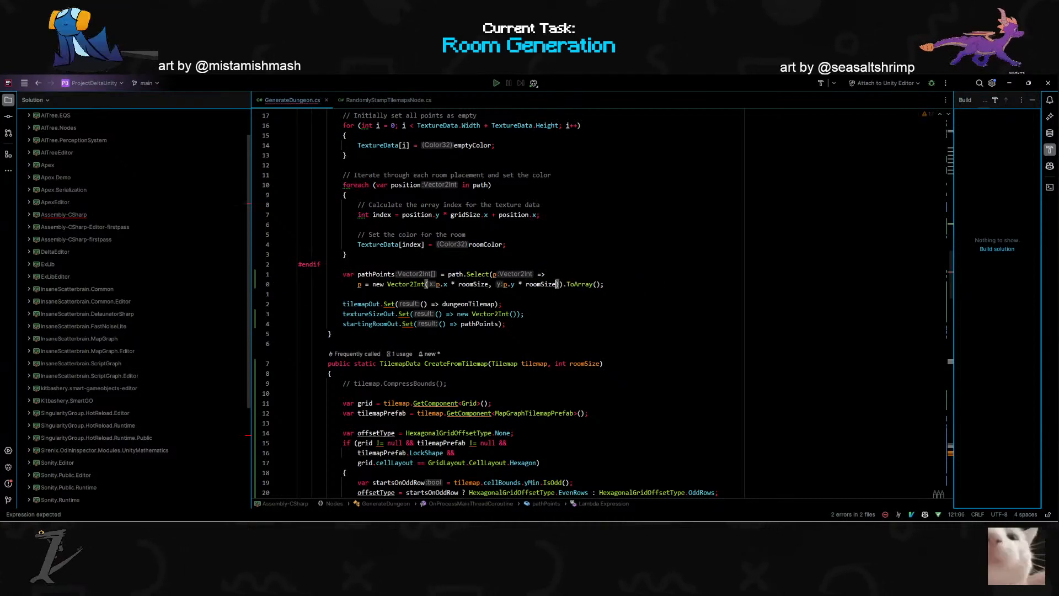
- Switch to Unity, rerun the map graph, clear the console and inspect the Empty Texture and Draw Points nodes
key(alt+Tab)
click(938, 504)
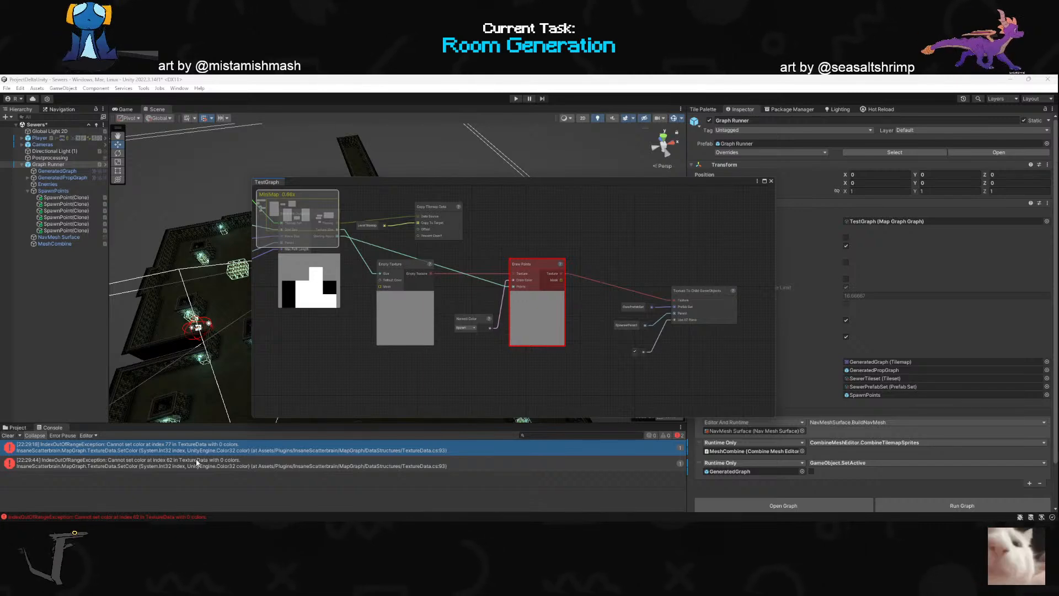
click(9, 435)
scroll(535, 303, up, 3)
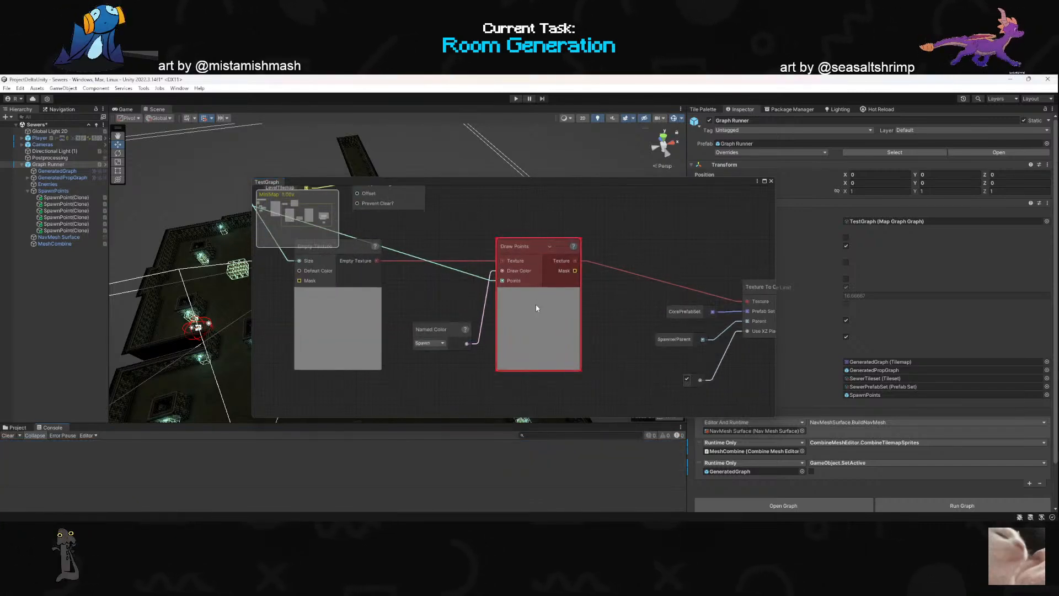
scroll(497, 323, down, 2)
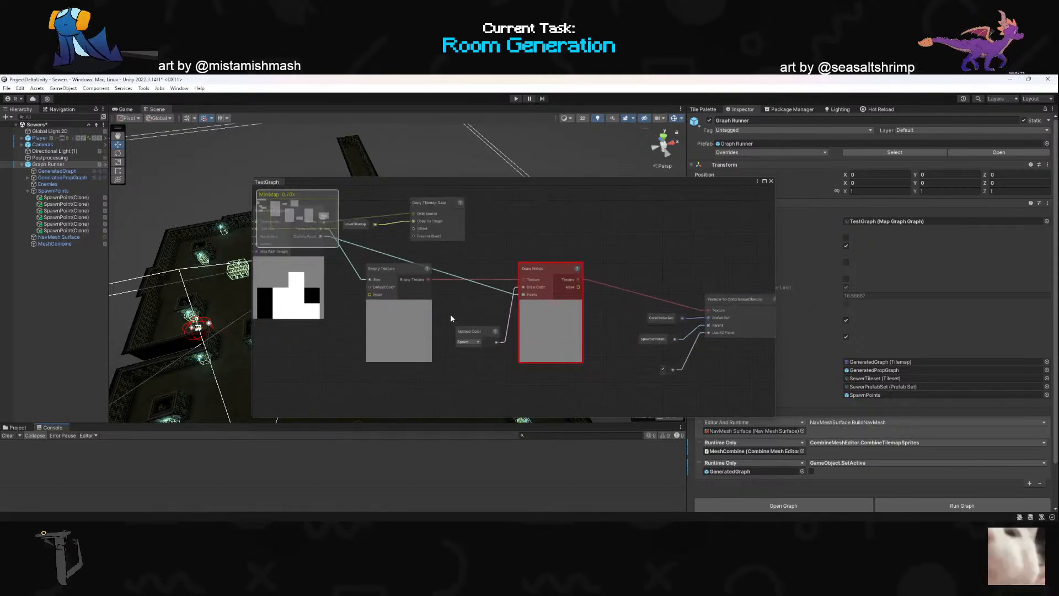
scroll(450, 319, up, 2)
scroll(513, 313, down, 3)
scroll(567, 310, up, 3)
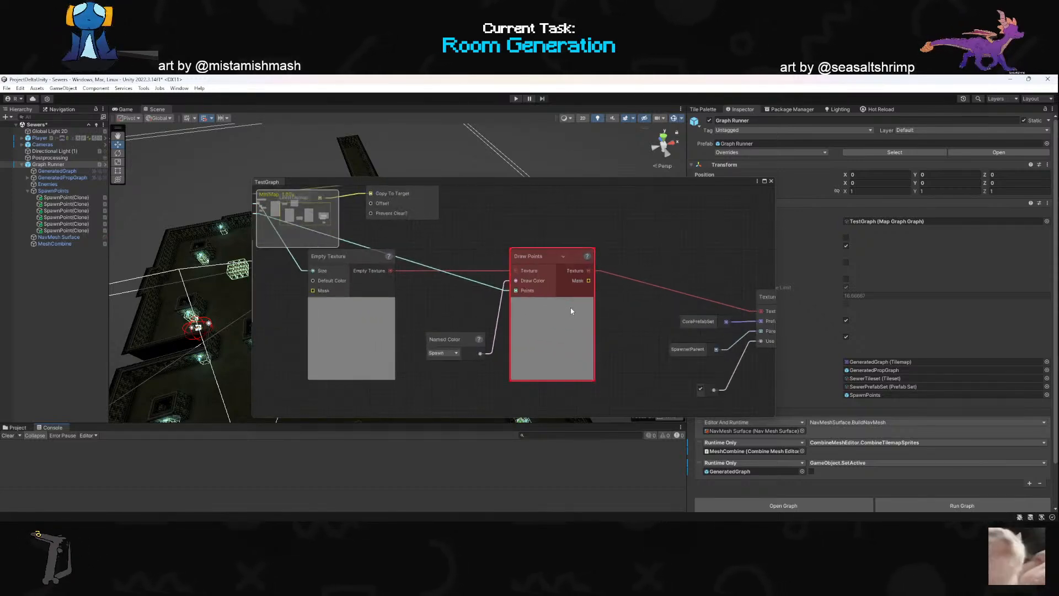
- Switch back to the code and append / 2 to the x argument of the pathPoints Vector2Int
key(alt+Tab)
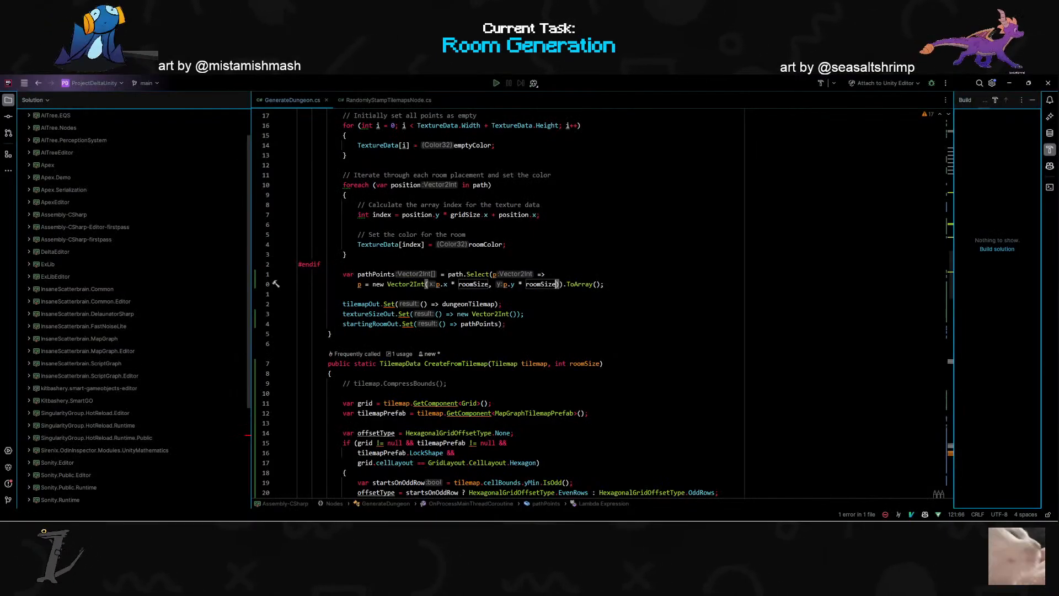
click(299, 294)
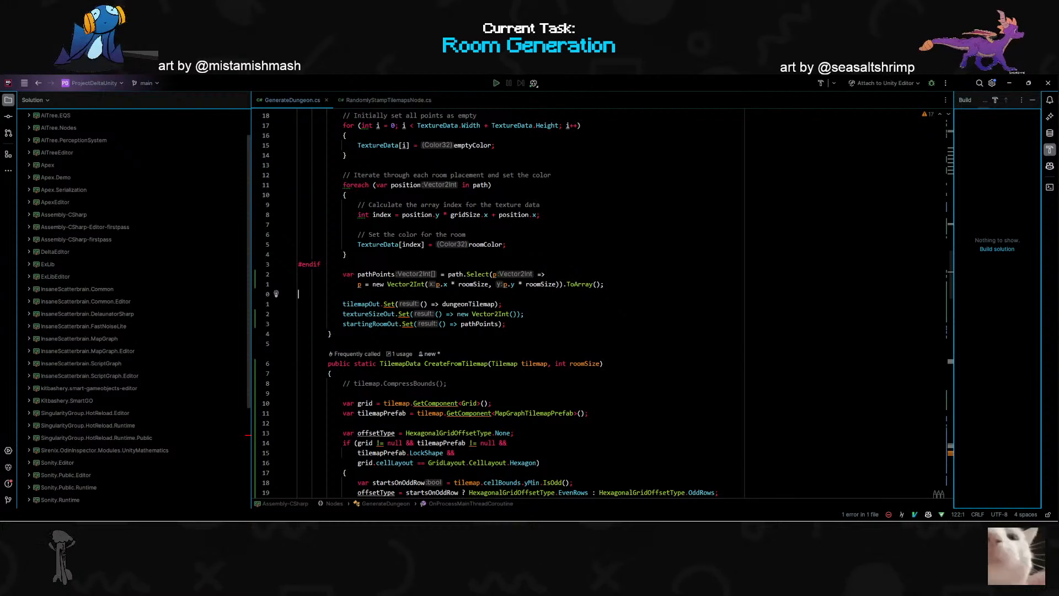
mouse_move(478, 274)
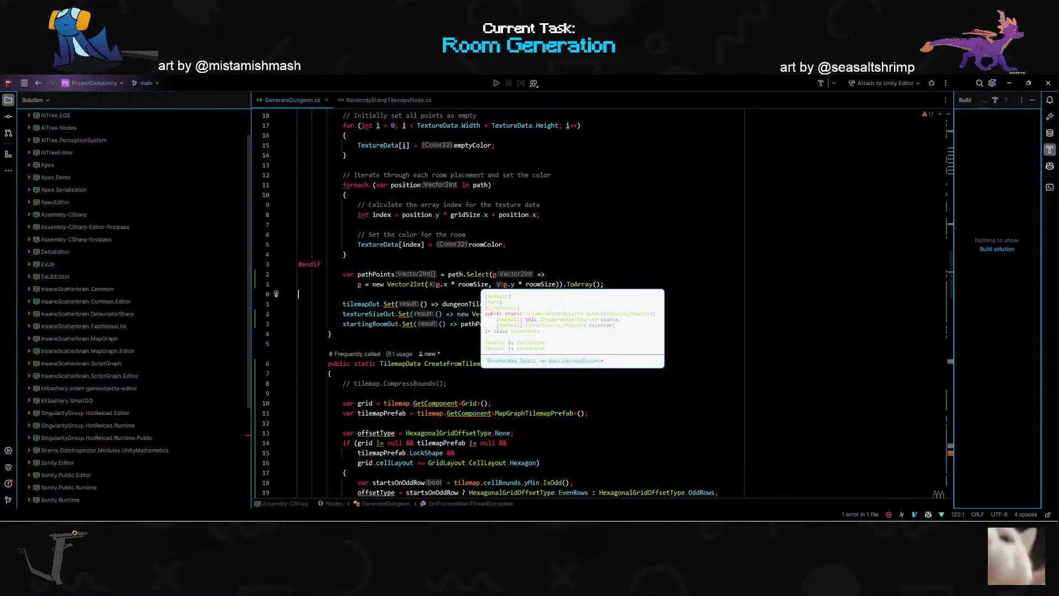
click(481, 274)
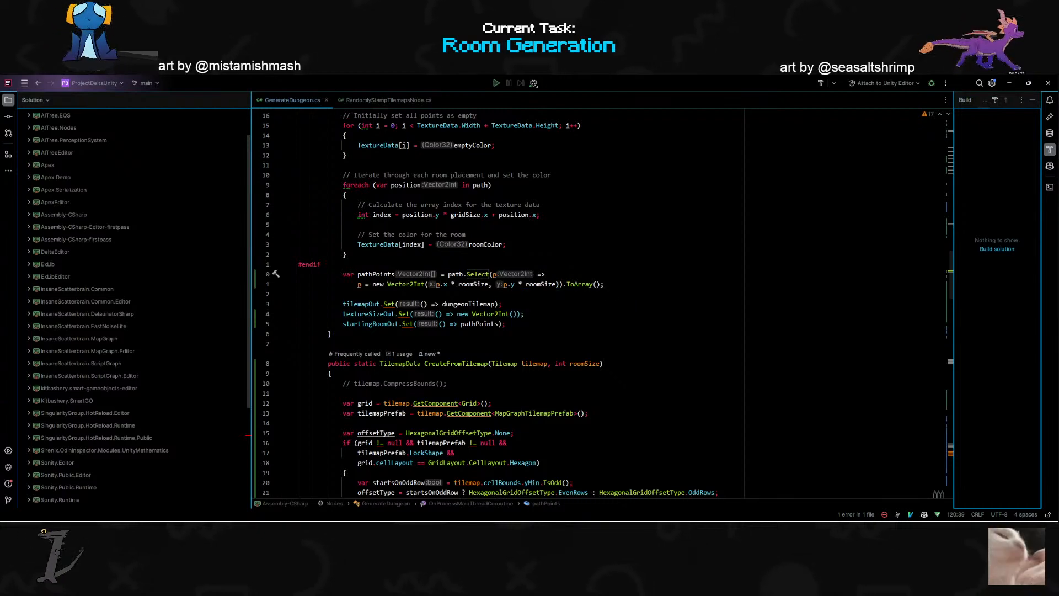
click(489, 284)
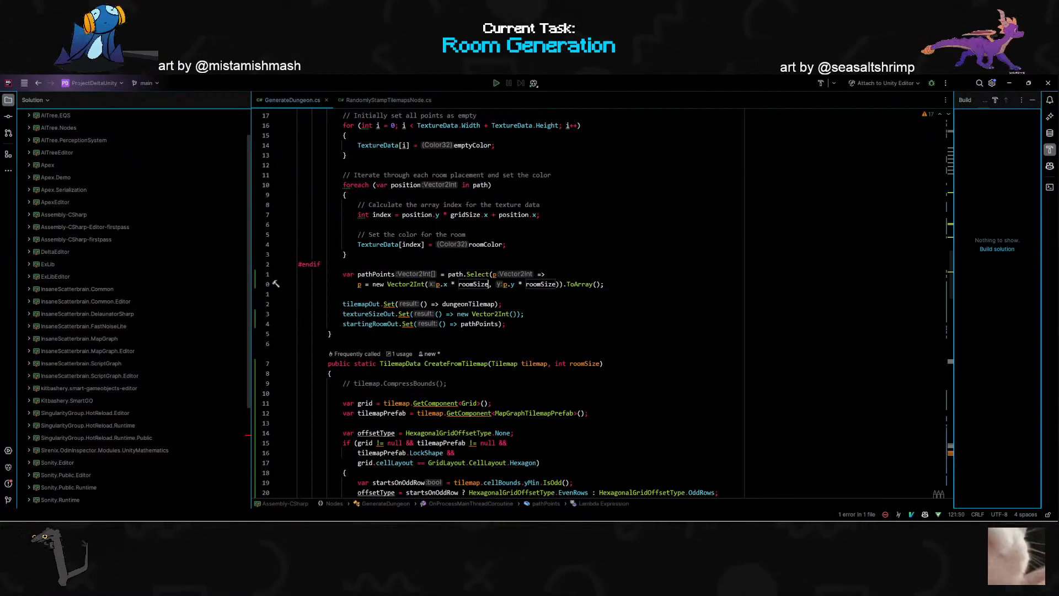
text(.)
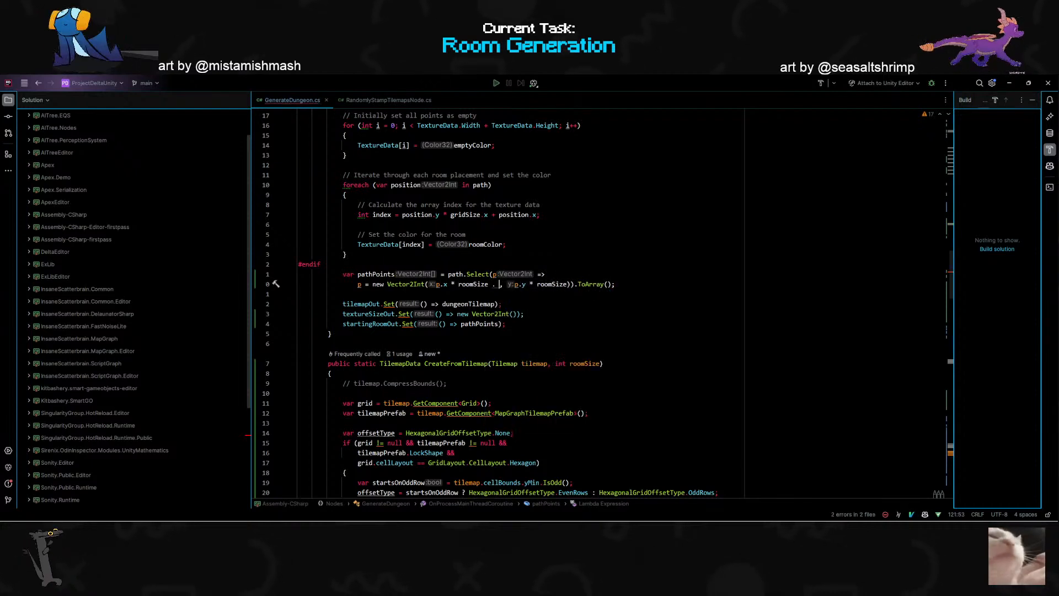
key(BackSpace)
text(/ 2)
- Append / 2 to the y argument of the pathPoints Vector2Int and compare it with the roomProps position calculation
click(571, 284)
text(/2)
key(BackSpace)
text(2)
scroll(603, 303, up, 12)
scroll(602, 303, up, 2)
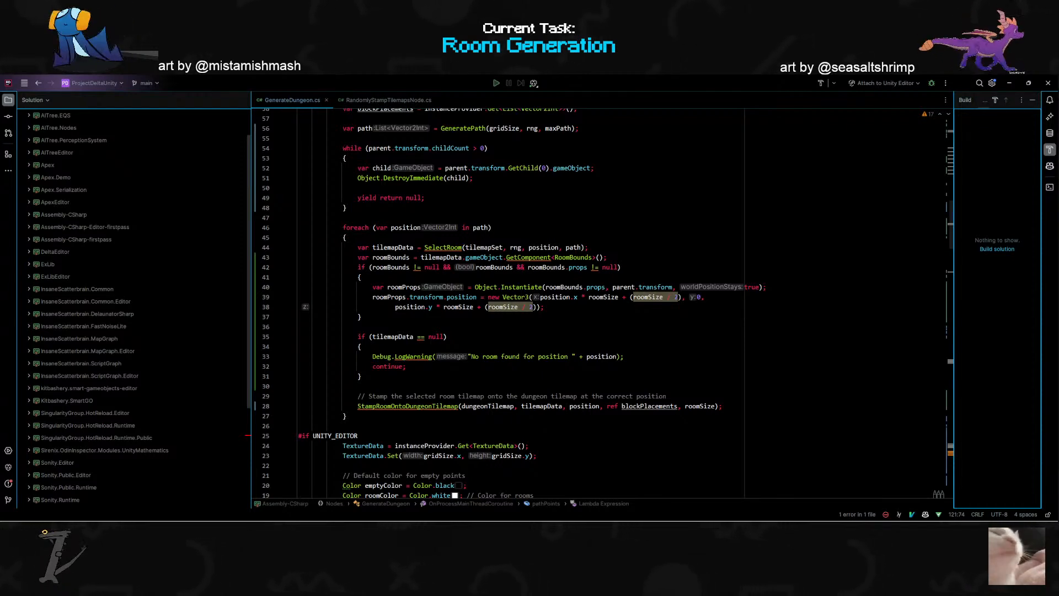
scroll(603, 304, down, 12)
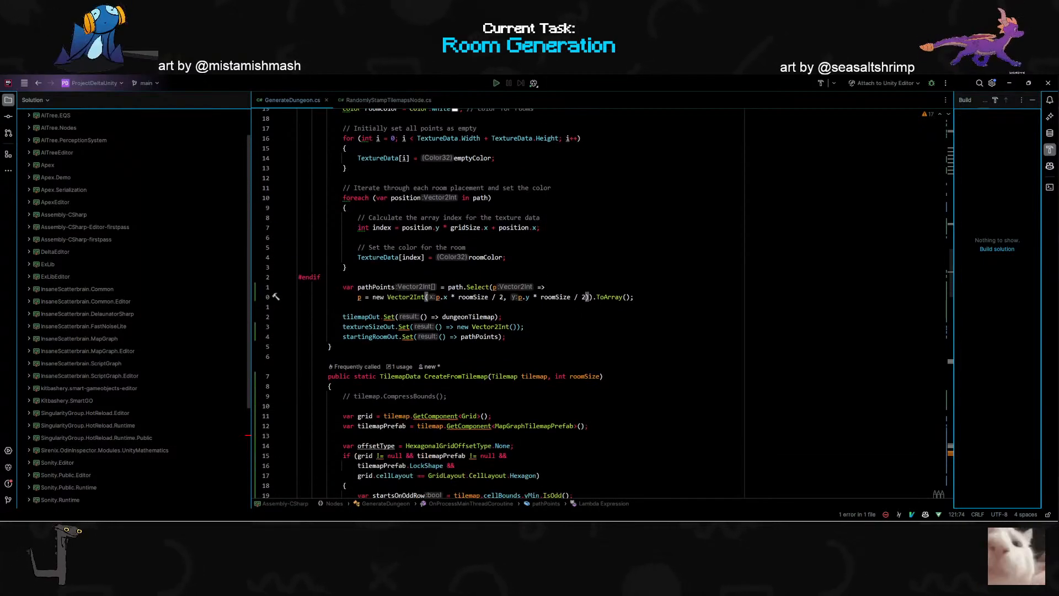
- Switch to Unity, run the map graph and check the dungeon preview texture and the Draw Points node
key(alt+Tab)
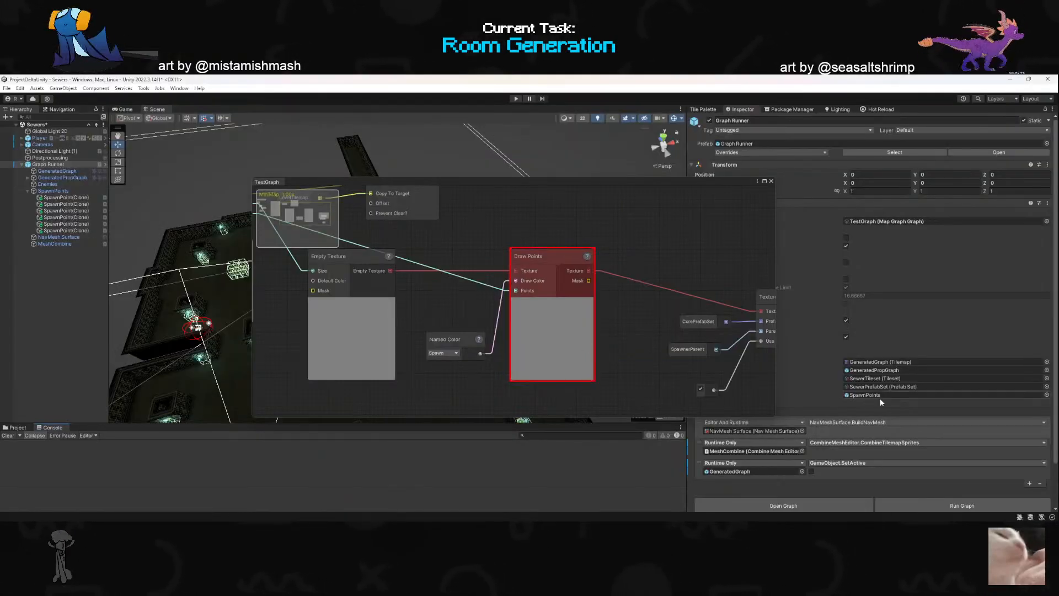
click(904, 507)
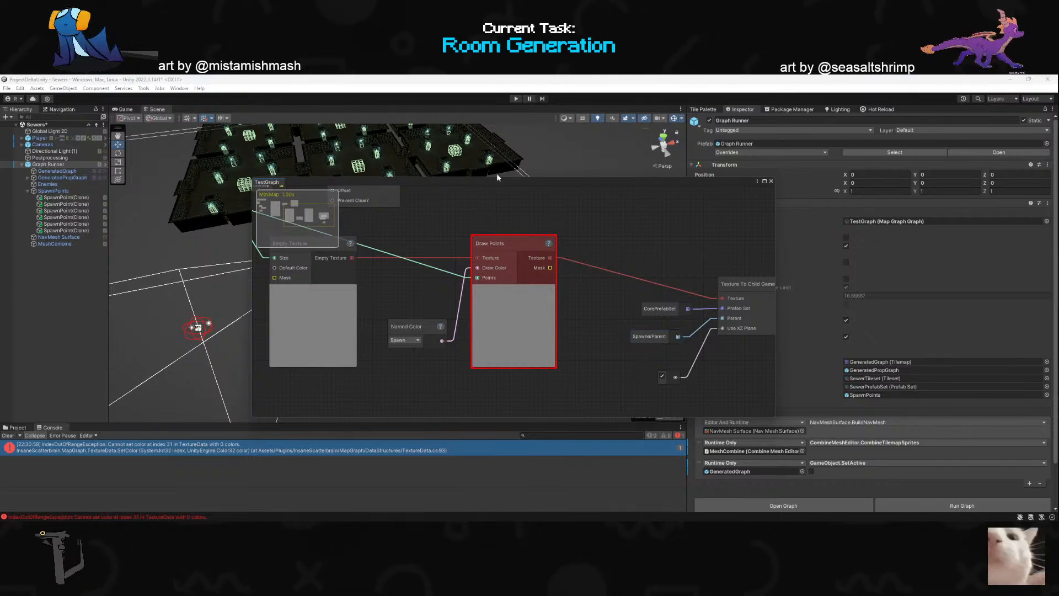
scroll(441, 337, down, 5)
scroll(314, 320, up, 3)
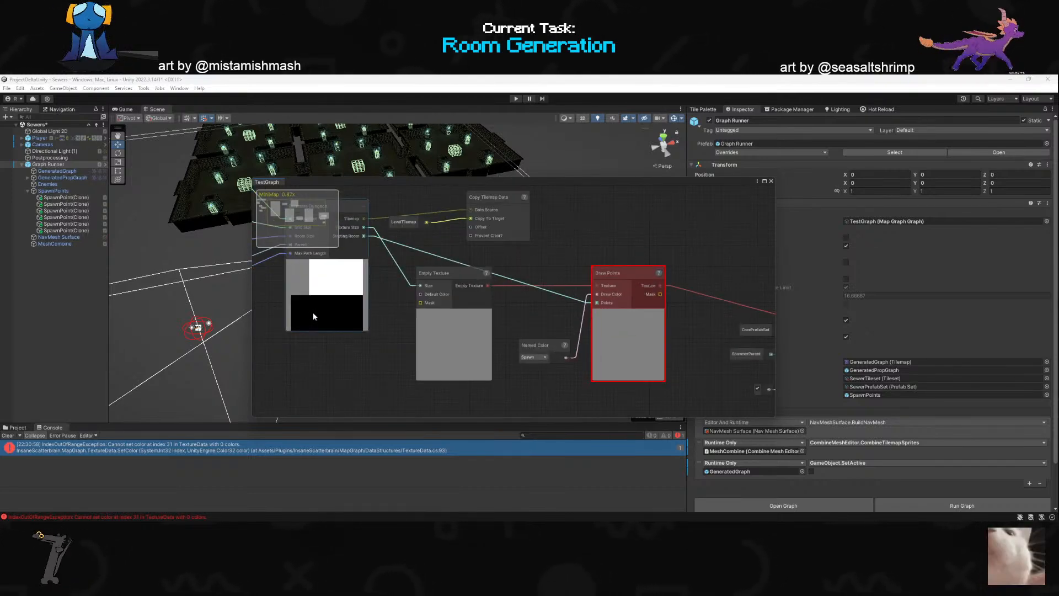
- Switch back to the code and try to roll back the version-control change on the pathPoints lines
key(alt+Tab)
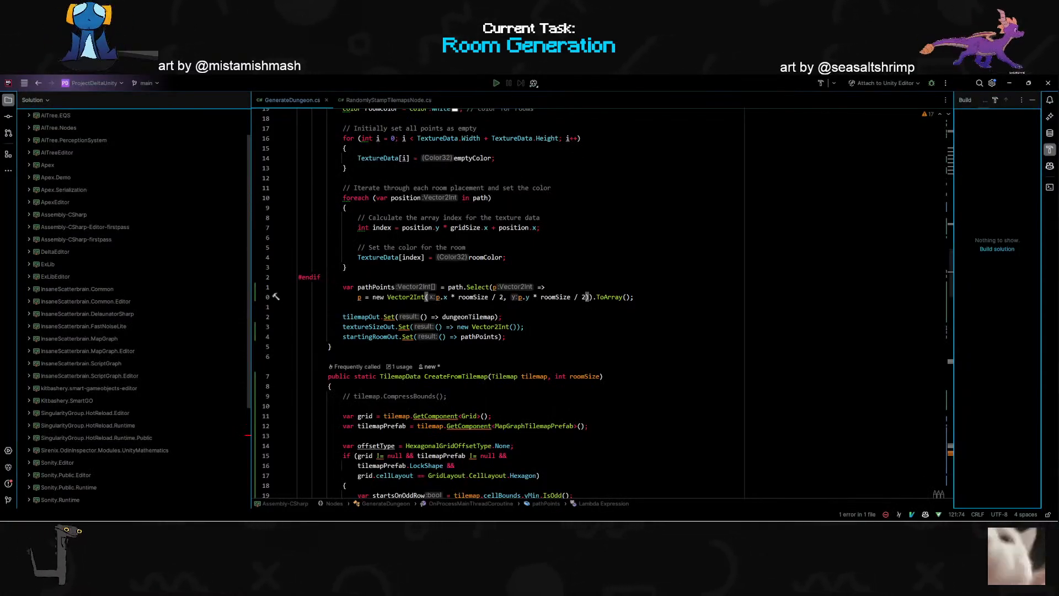
click(474, 287)
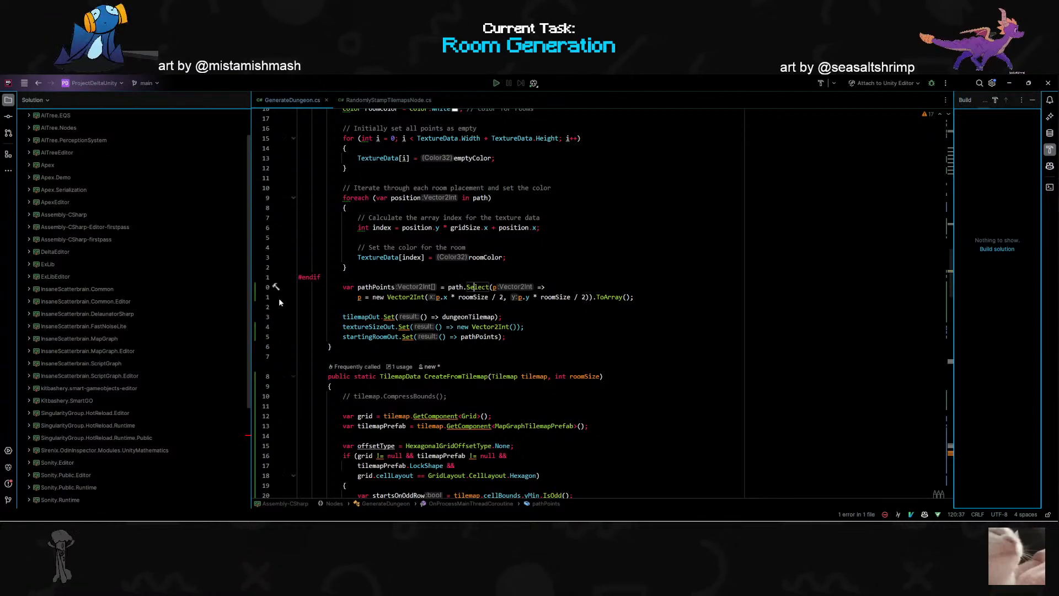
click(255, 297)
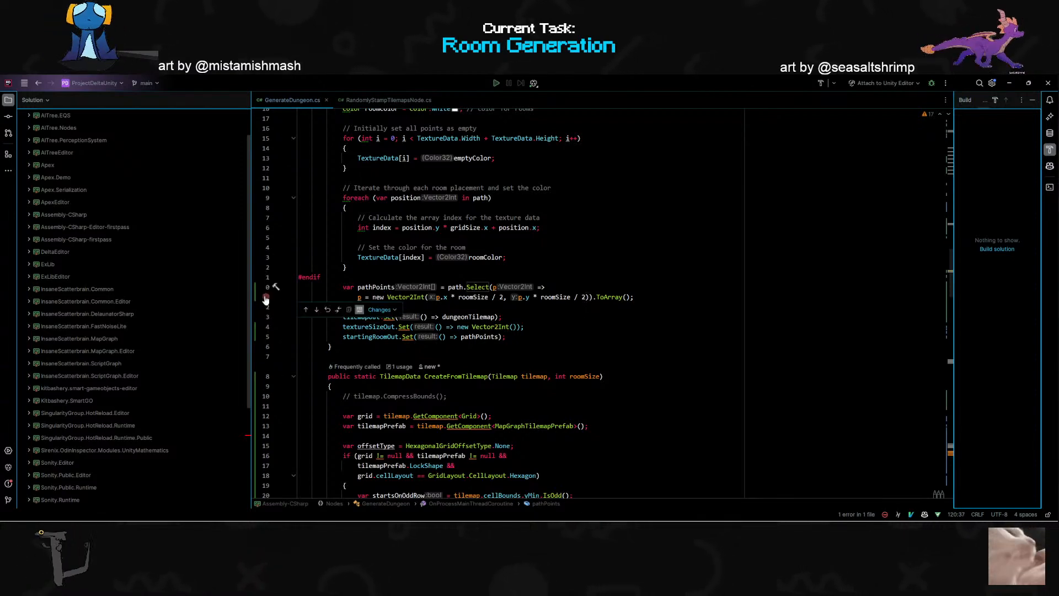
click(329, 309)
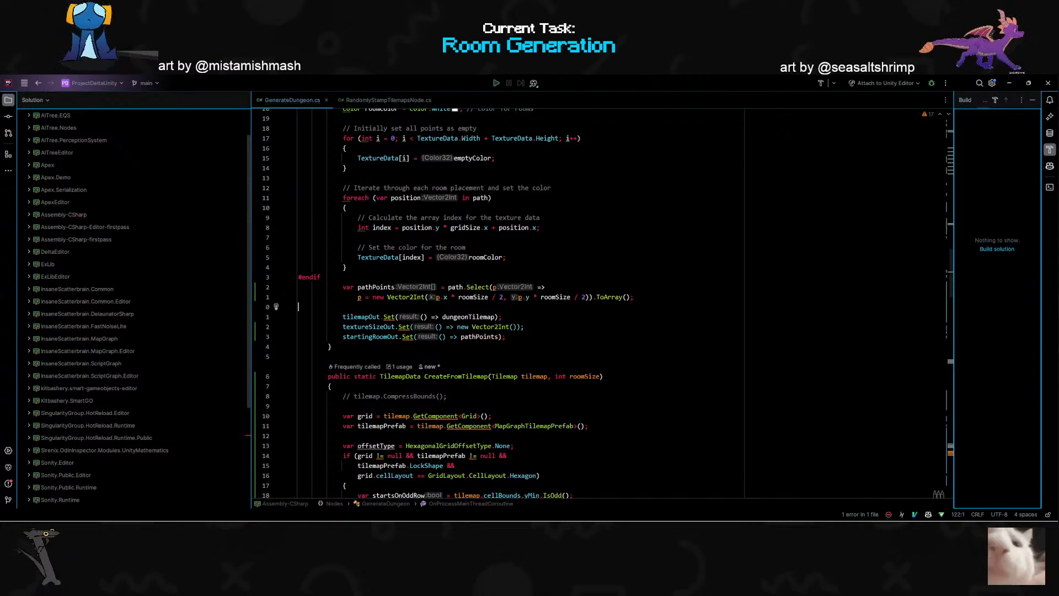
- Replace the Vector2Int expression in the pathPoints Select call with p * roomSize, ending in ToArray(), and delete the leftover blank line
click(486, 296)
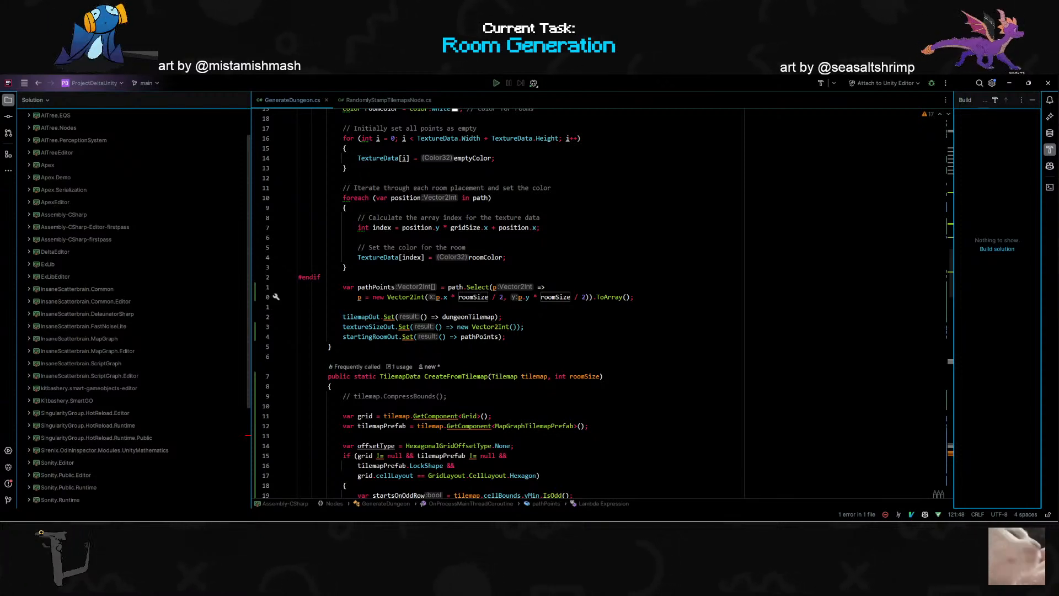
key(Home)
key(shift+d)
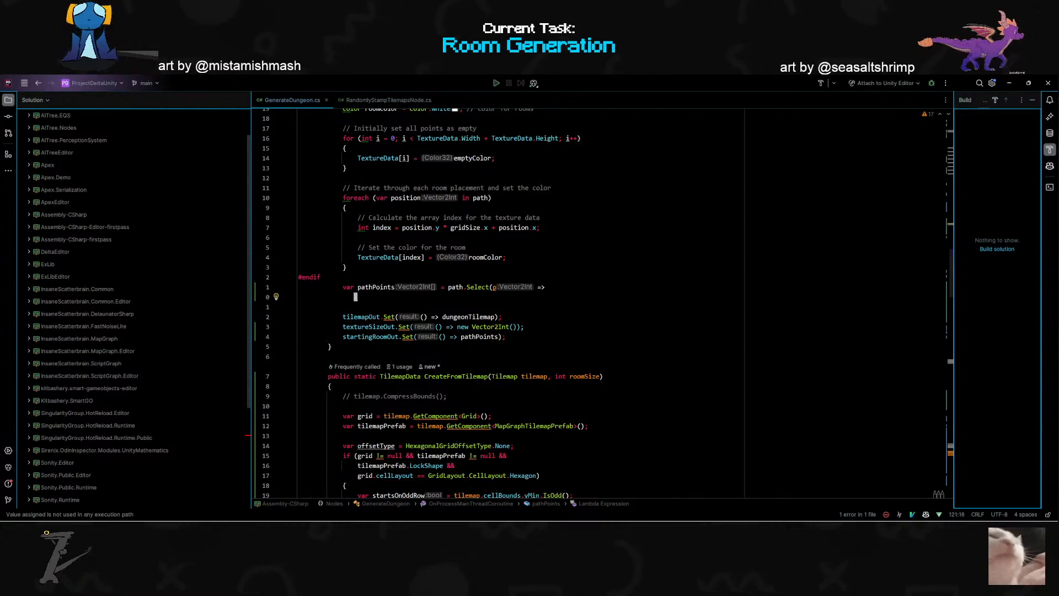
key(k)
key(shift+a)
text(p *)
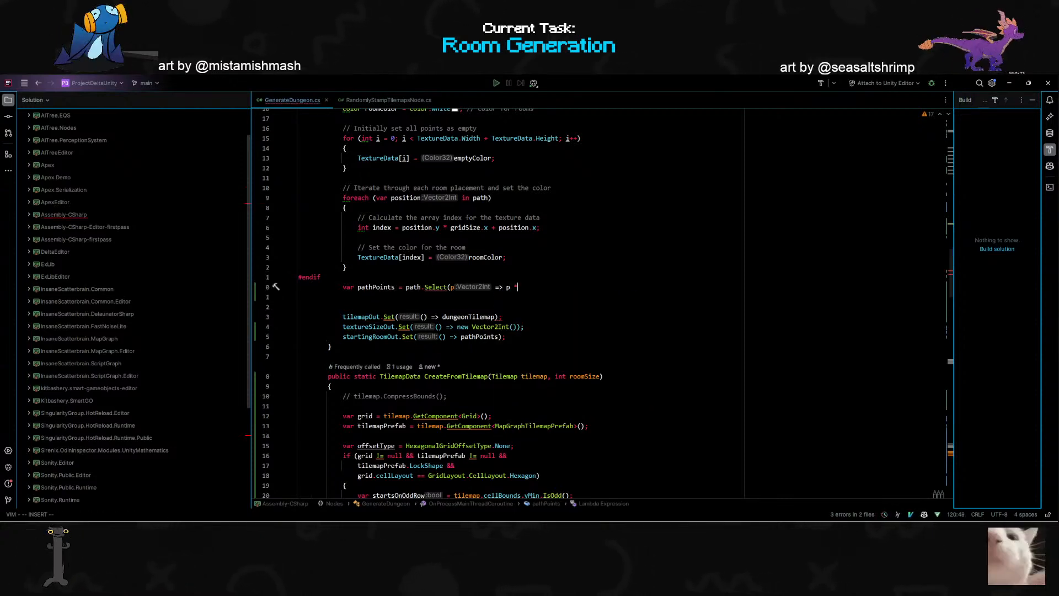
text( roomSize))
key(Escape)
key(Tab)
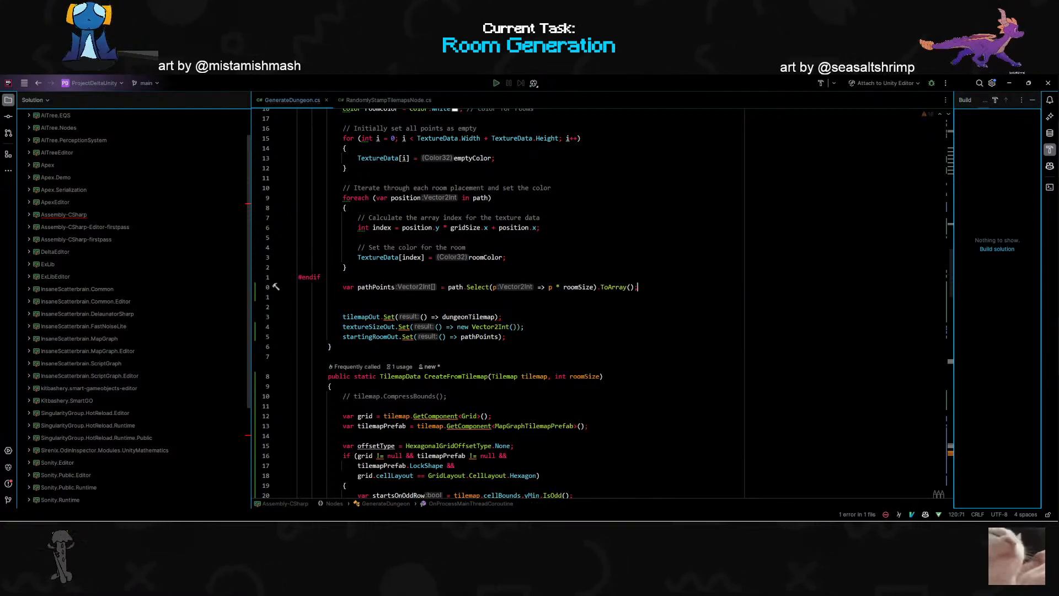
key(Escape)
key(d)
key(d)
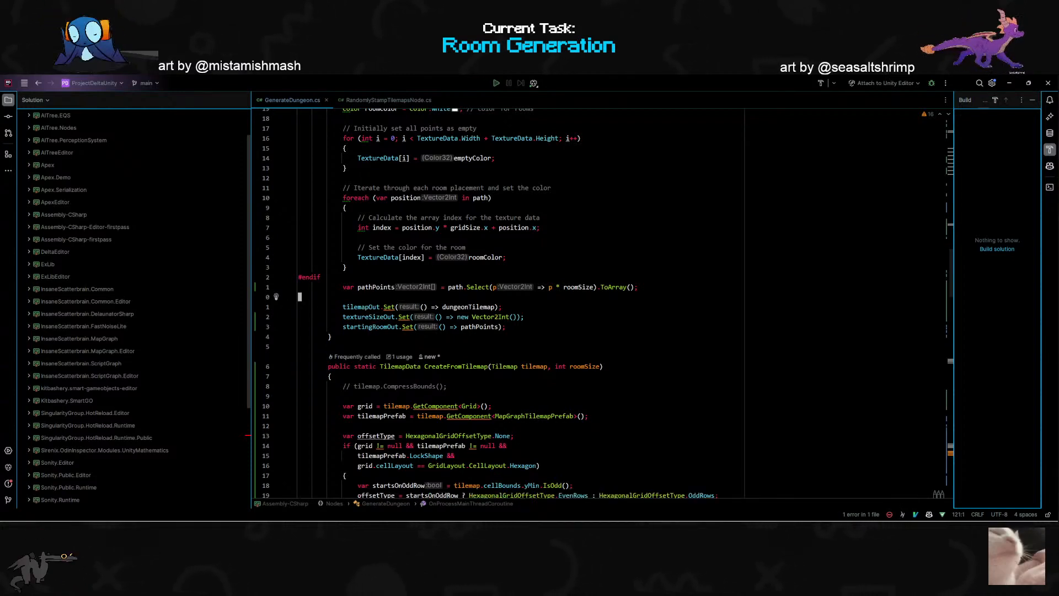
- Undo the pathPoints edits back to the single-line Vector2Int version with + (roomSize/2) on both the x and y arguments
key(u)
key(u)
key(u)
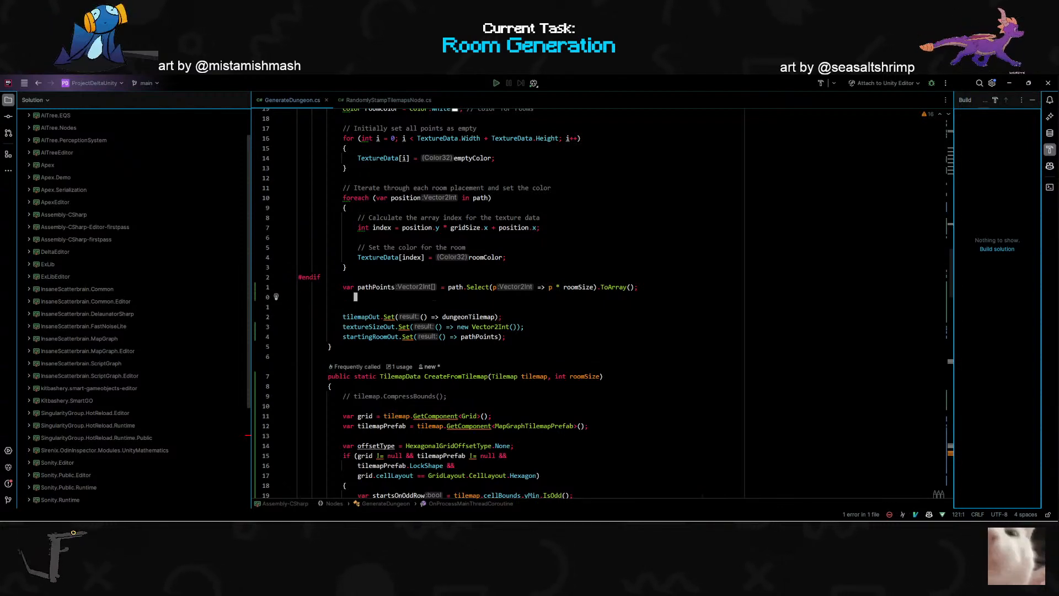
key(u)
key(u)
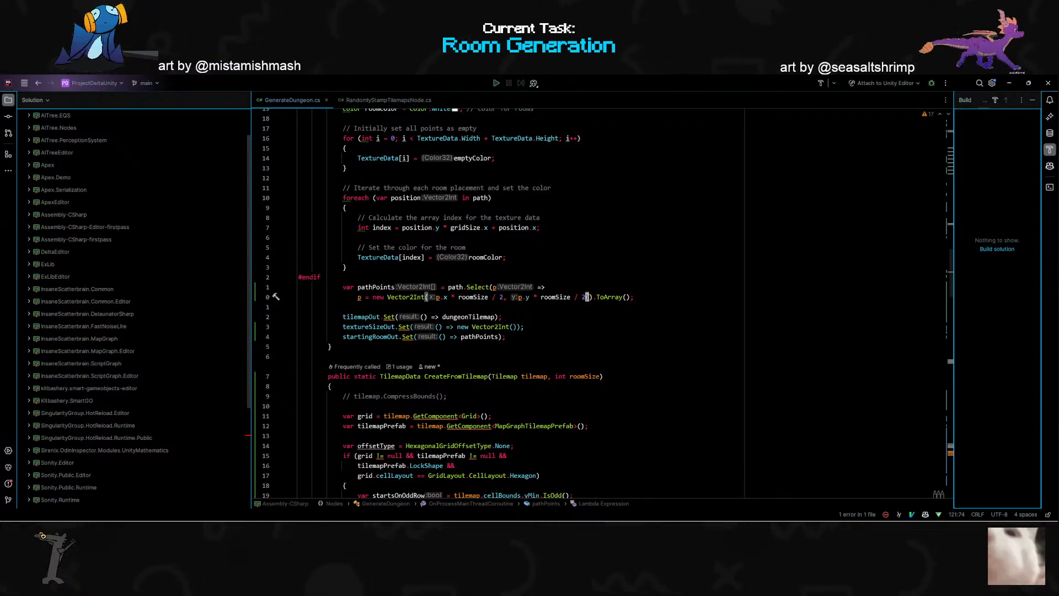
key(u)
key(u)
key(u)
key(u)
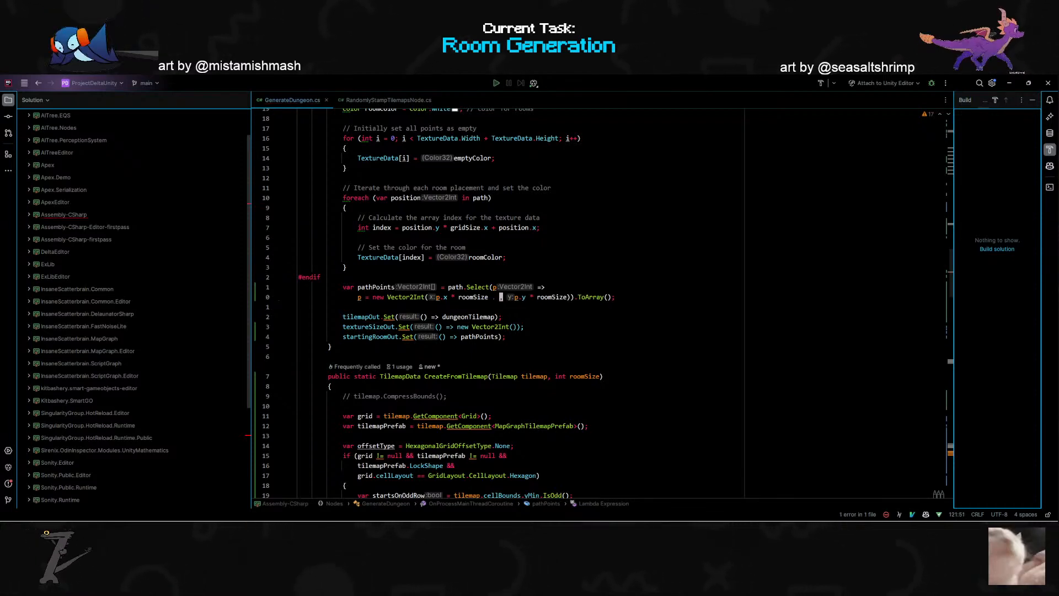
key(u)
key(u)
key(u)
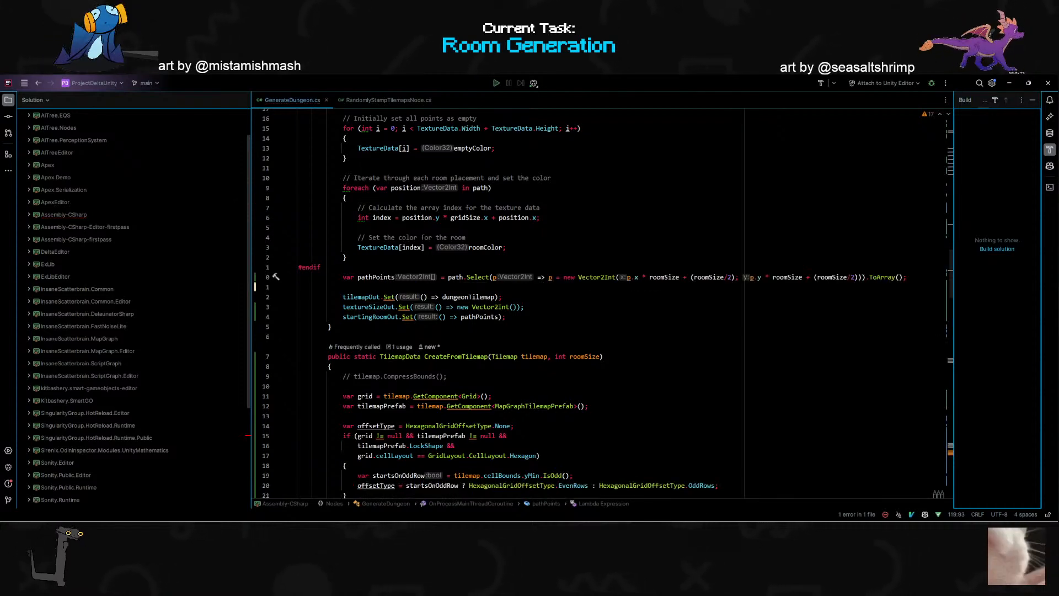
- Save the reformatted pathPoints code and give the Vector2Int in textureSizeOut.Set the arguments gridSize.x * roomSize and gridSize.y * roomSize
key(ctrl+s)
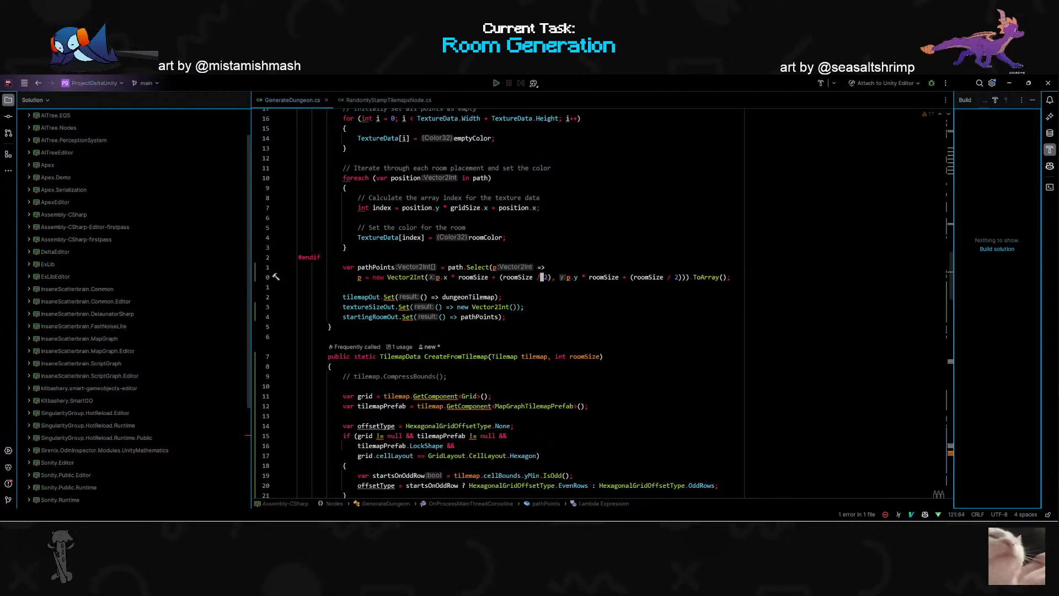
key(j)
key(j)
key(j)
key(j)
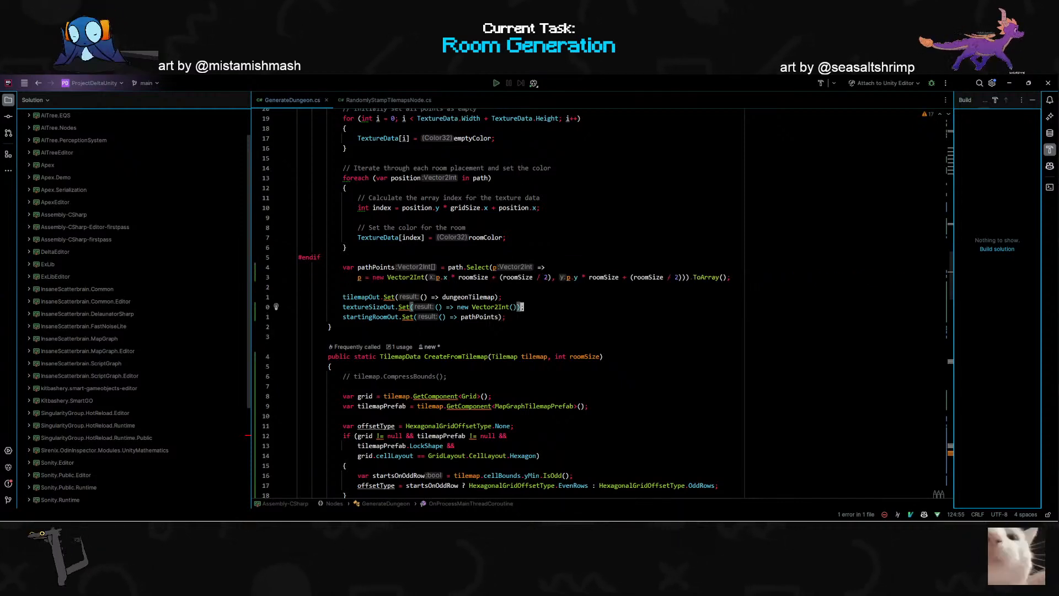
text(gridSize.x * roomSize, gridSize.y * roomSize));)
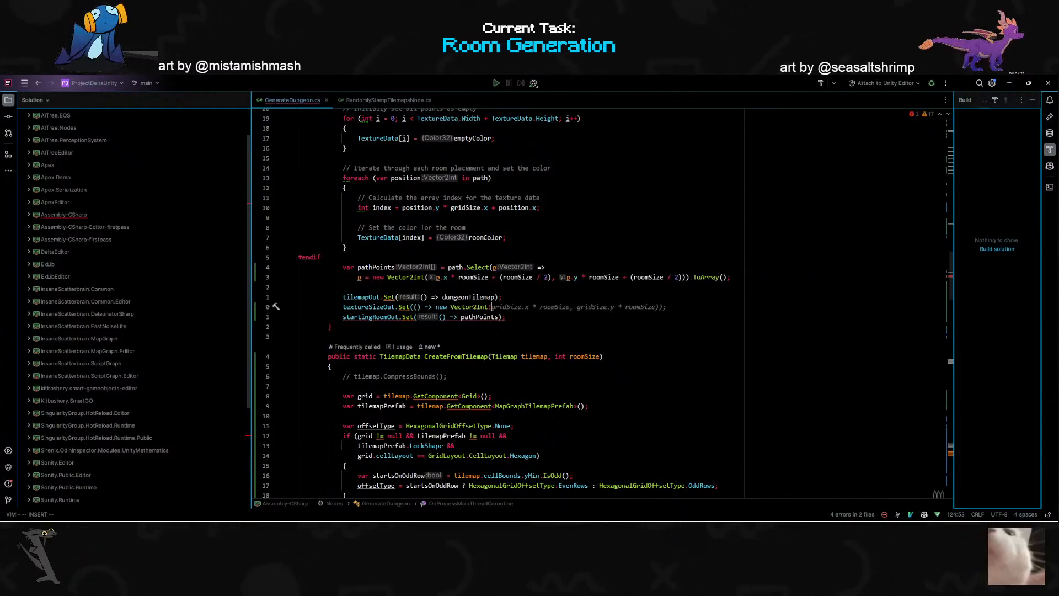
- Switch to Unity, clear the console, rerun the map graph and check the node previews in TestGraph
key(alt+Tab)
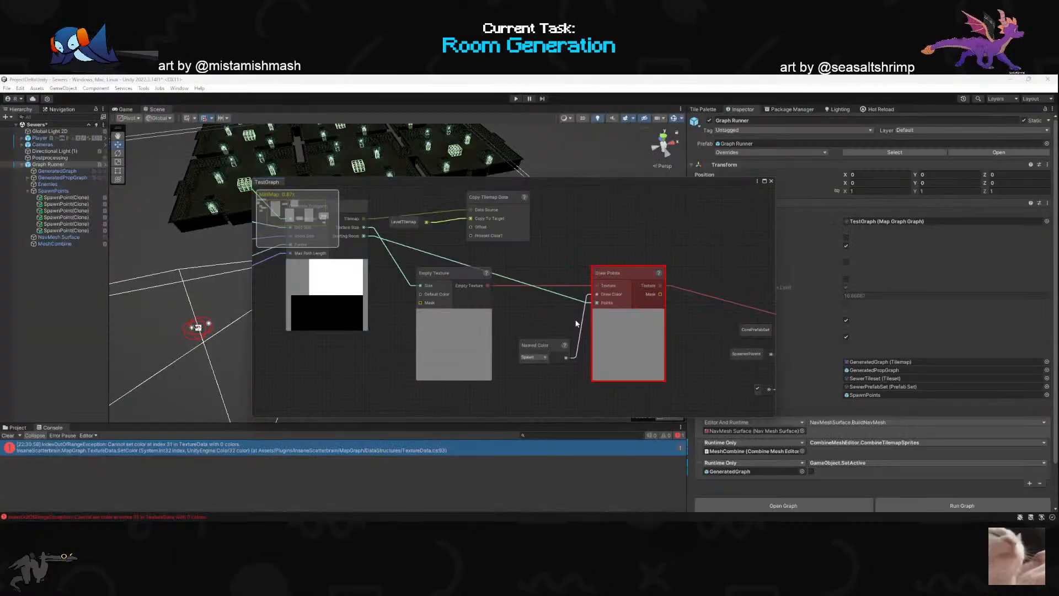
drag(674, 182, 554, 177)
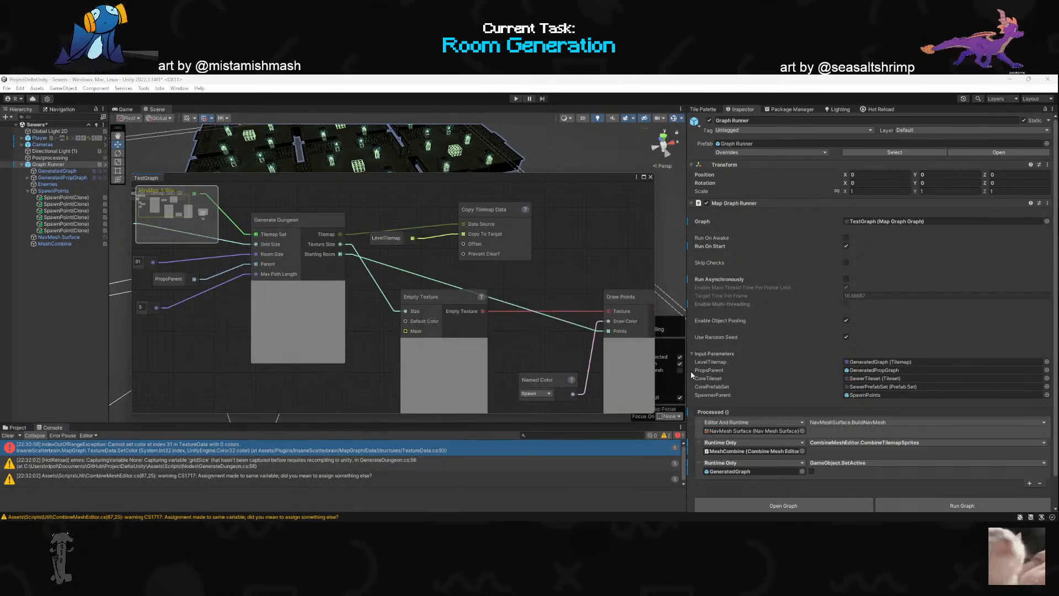
click(8, 436)
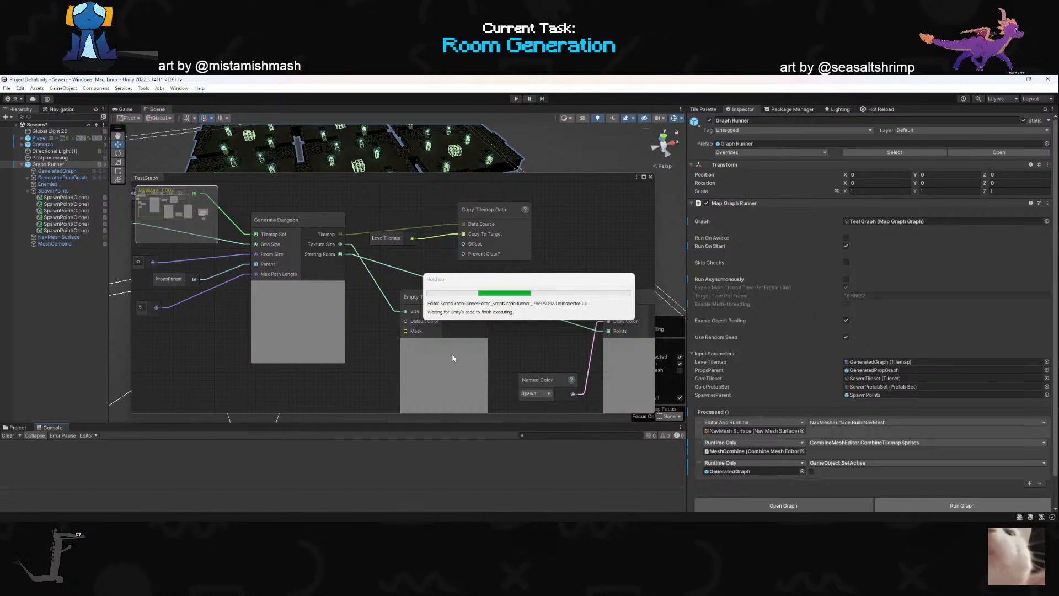
scroll(455, 317, down, 5)
scroll(501, 325, down, 1)
middle_drag(460, 337, 398, 335)
scroll(552, 248, up, 1)
- Move the TestGraph window off the scene and focus on the first SpawnPoint(Clone) to examine its placement within the dungeon rooms
drag(537, 177, 547, 436)
right_drag(462, 345, 371, 303)
key(w)
scroll(413, 355, up, 3)
double_click(69, 197)
mouse_move(432, 280)
right_down()
mouse_move(488, 321)
mouse_move(504, 350)
mouse_move(492, 369)
mouse_move(509, 377)
mouse_move(435, 382)
mouse_move(568, 390)
mouse_move(466, 378)
mouse_move(559, 260)
mouse_move(542, 341)
mouse_move(591, 321)
mouse_move(299, 301)
mouse_move(579, 300)
mouse_move(544, 355)
mouse_move(462, 314)
right_up()
scroll(466, 378, up, 2)
scroll(555, 277, down, 1)
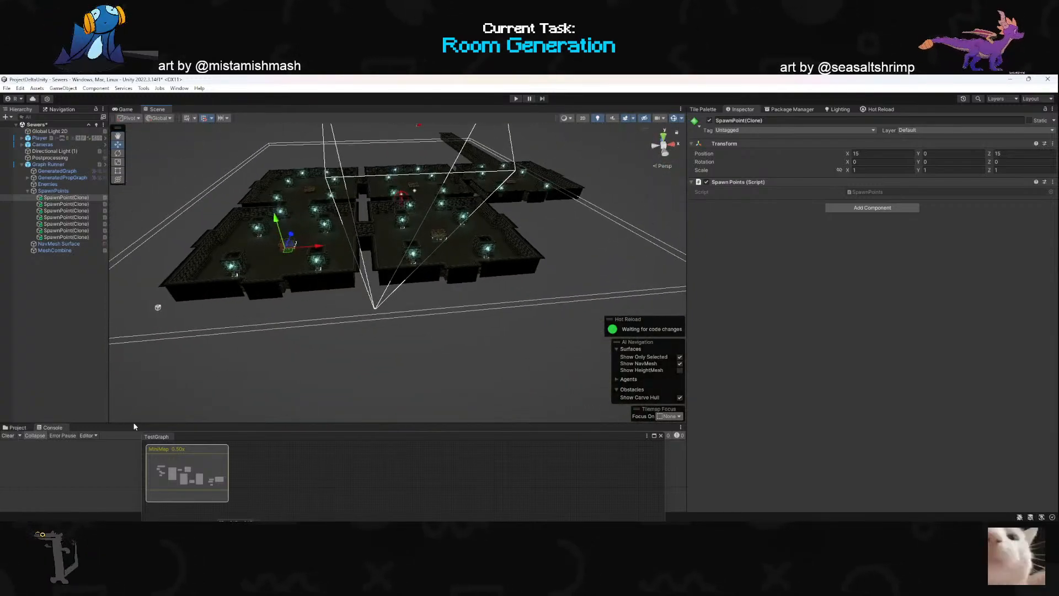
- Browse the project assets to Scenes/Sewers/Rooms/X and open the XRoomTileMap prefab for editing
drag(205, 436, 340, 134)
click(15, 427)
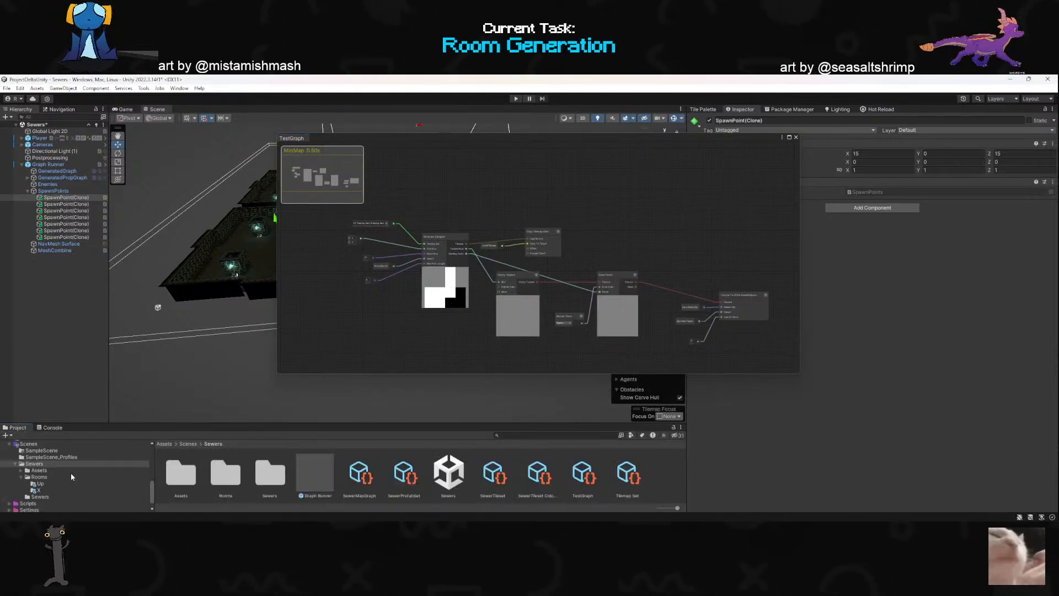
click(20, 477)
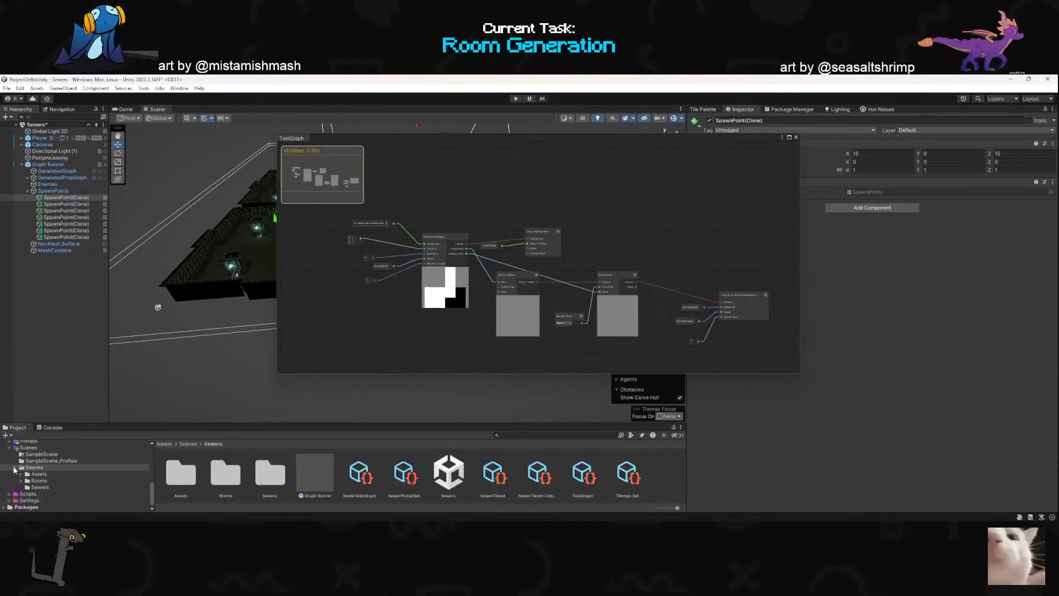
click(15, 477)
click(29, 461)
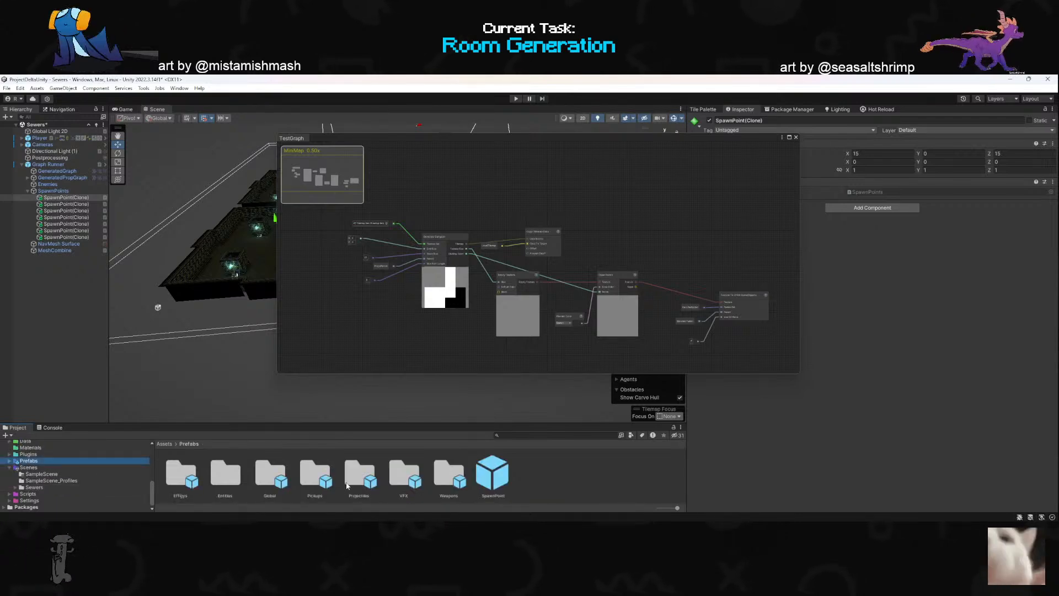
click(446, 476)
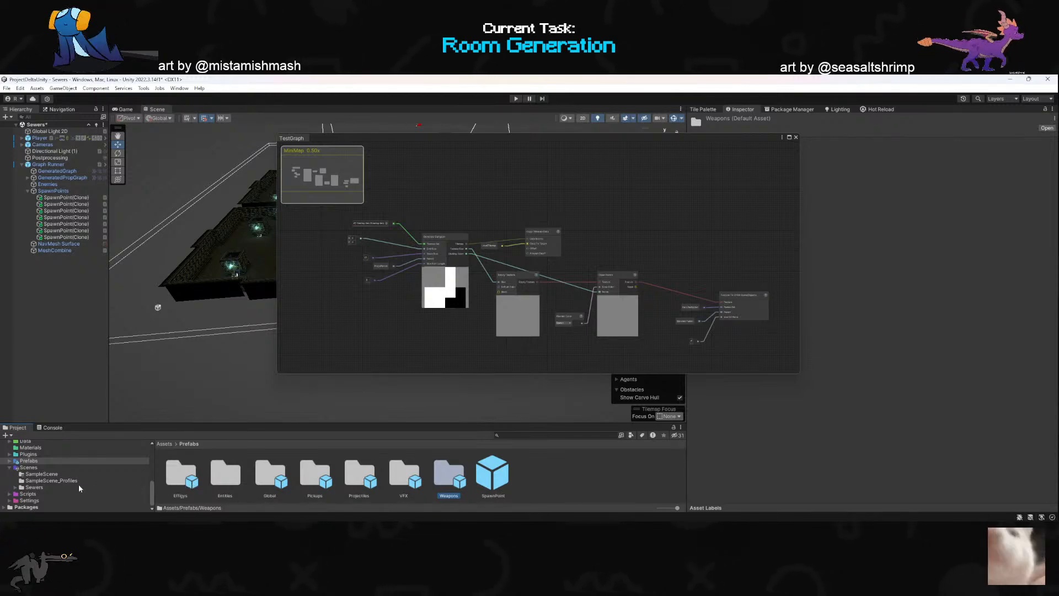
click(122, 488)
double_click(232, 483)
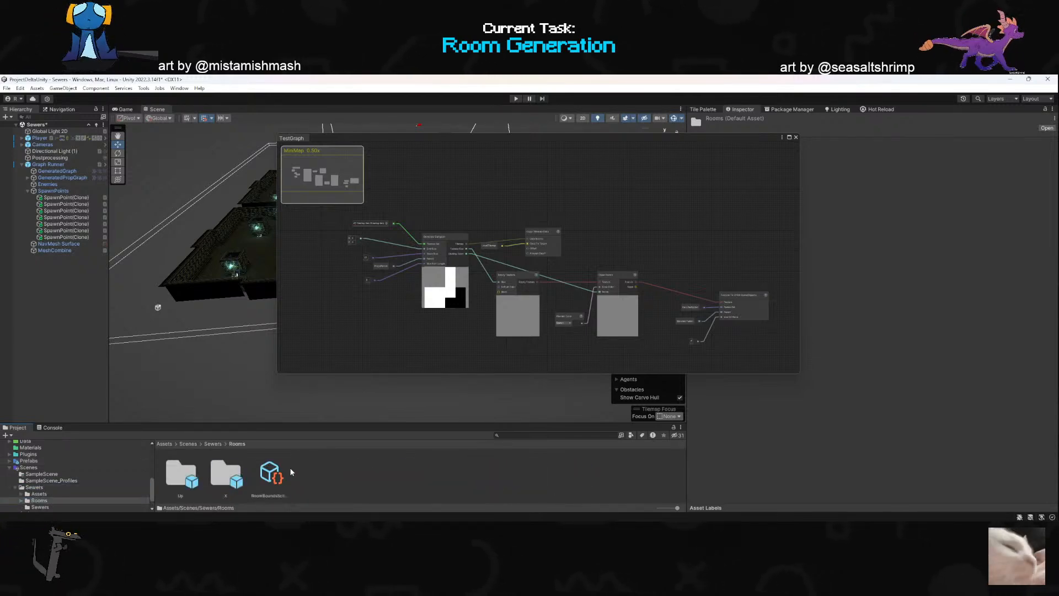
double_click(230, 469)
double_click(361, 472)
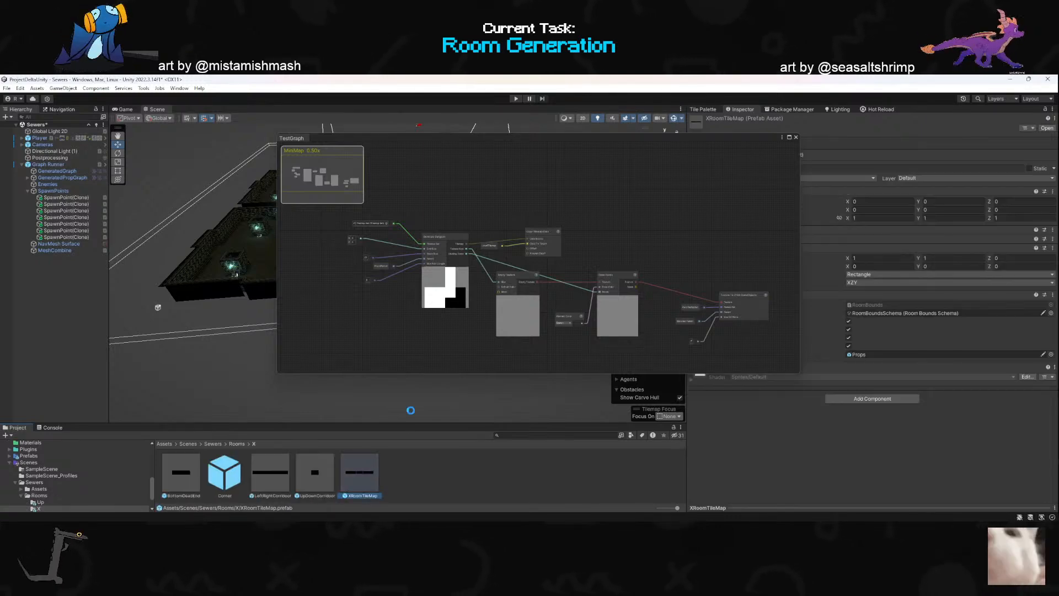
- Expand Props in the XRoomTileMap prefab and move all nine boxes together from the room's centre to between the two lower pillars
drag(561, 144, 783, 403)
mouse_move(354, 301)
right_down()
mouse_move(307, 282)
mouse_move(260, 289)
mouse_move(326, 345)
mouse_move(342, 315)
right_up()
key(w)
key(s)
key(w)
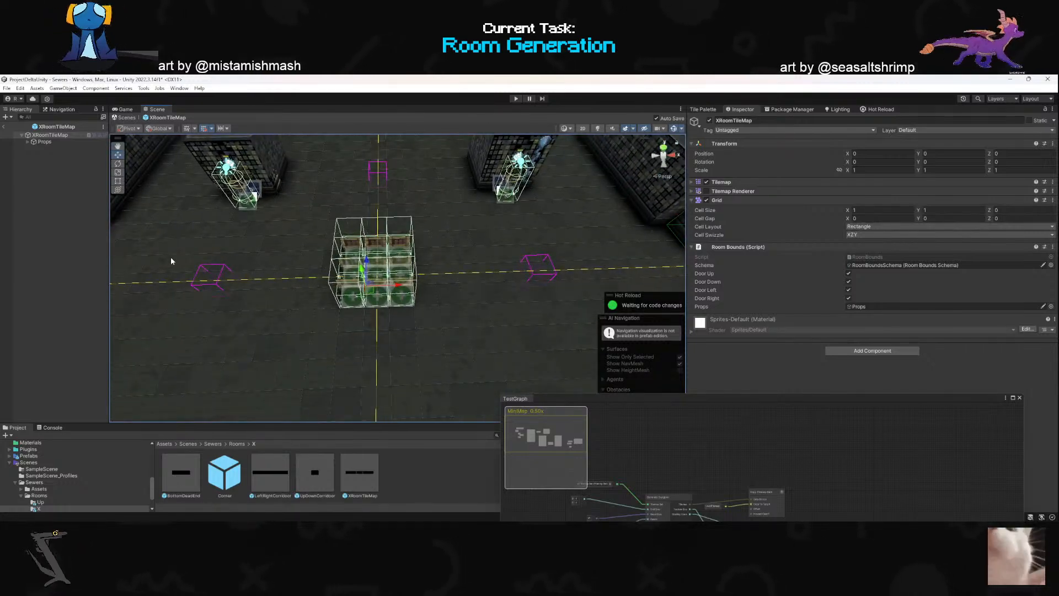
click(27, 141)
click(52, 227)
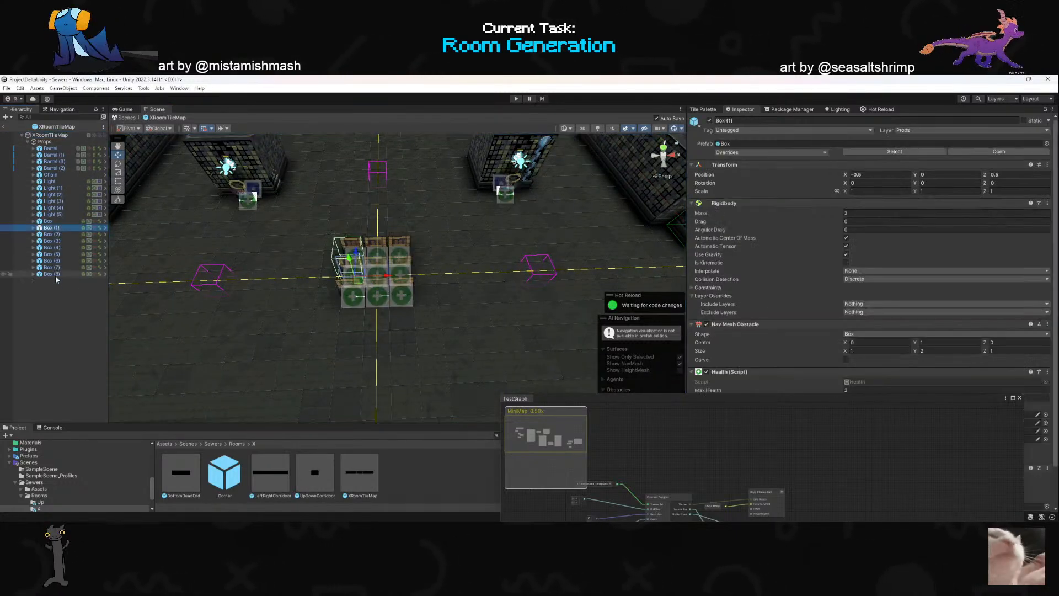
shift+click(56, 274)
drag(363, 266, 267, 325)
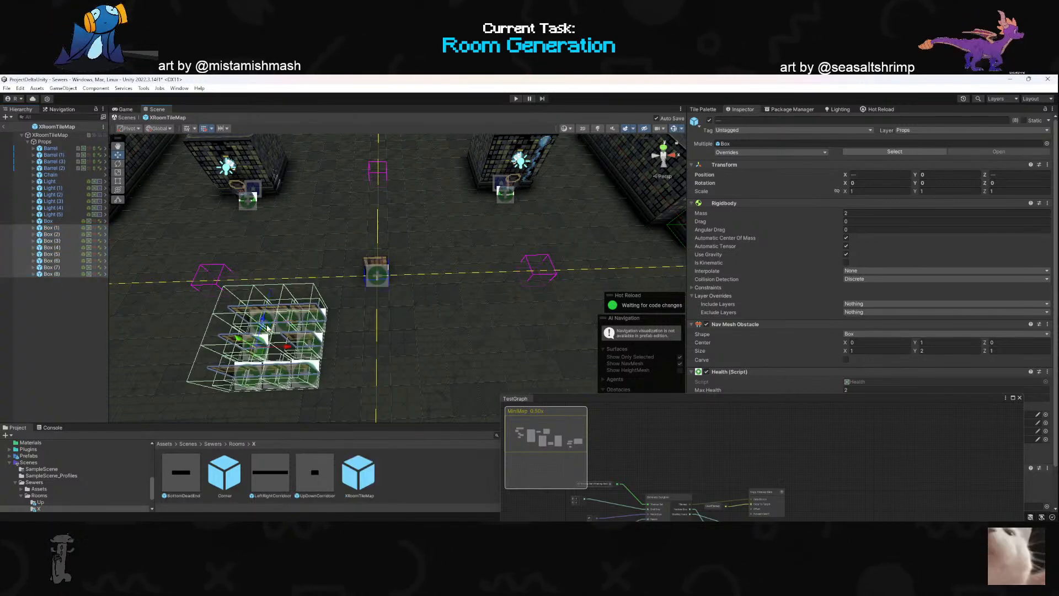
key(ctrl+z)
ctrl+click(50, 221)
right_drag(420, 260, 268, 290)
key(s)
drag(472, 240, 377, 303)
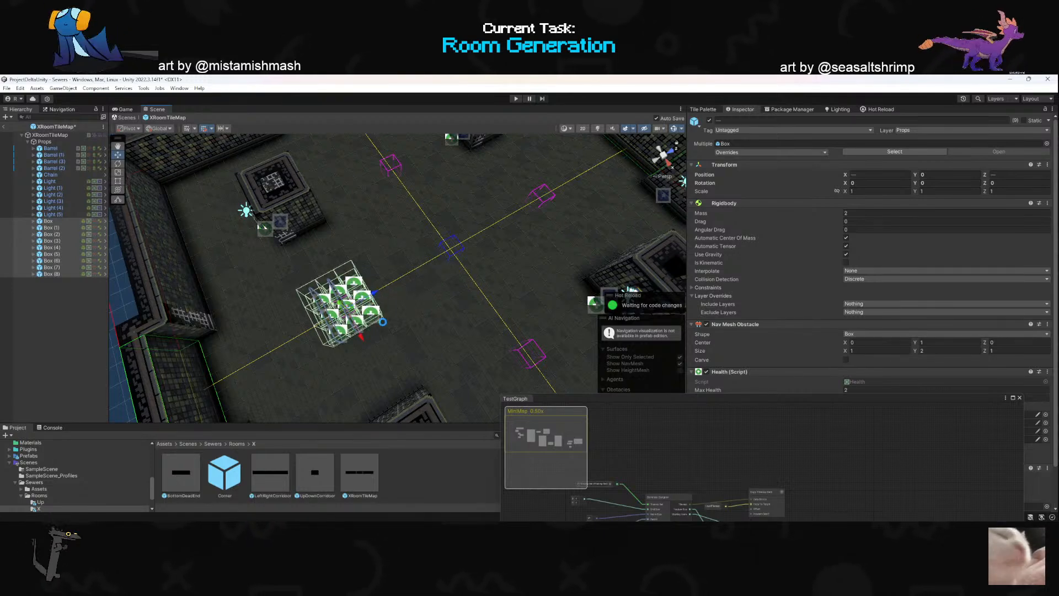
right_drag(309, 339, 429, 338)
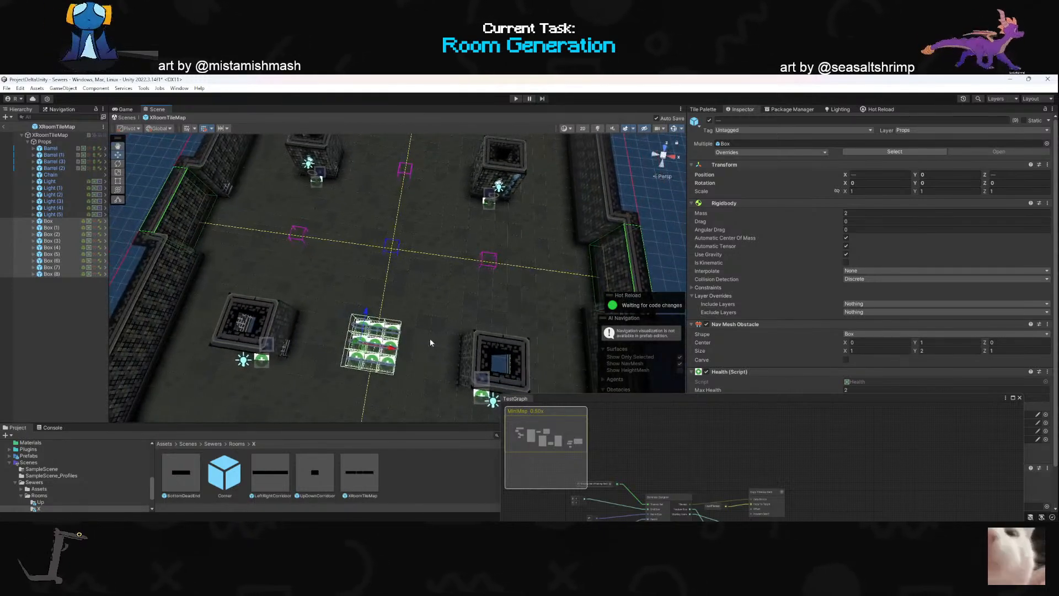
- Duplicate the nine-box group, place the copy between the two right-hand pillars, and check the layout from a top view
key(ctrl+d)
drag(368, 354, 494, 269)
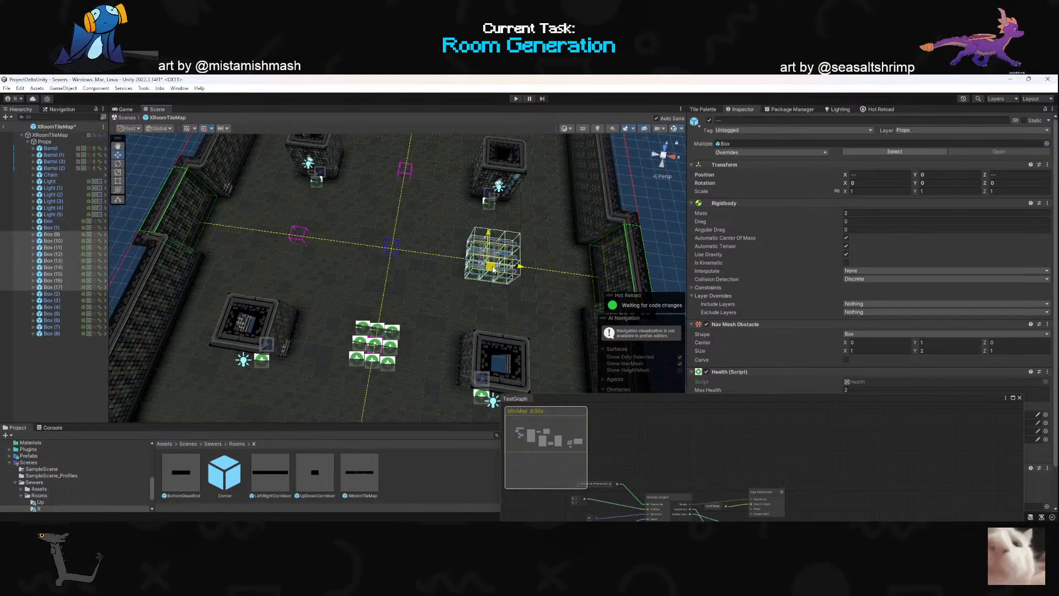
right_drag(564, 238, 586, 135)
key(w)
key(s)
click(664, 149)
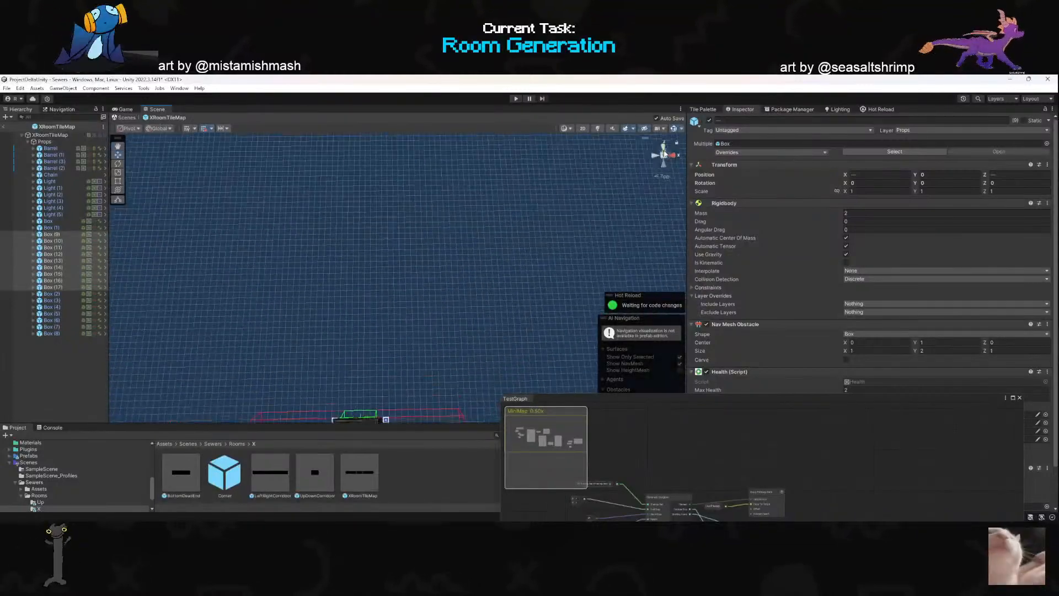
key(f)
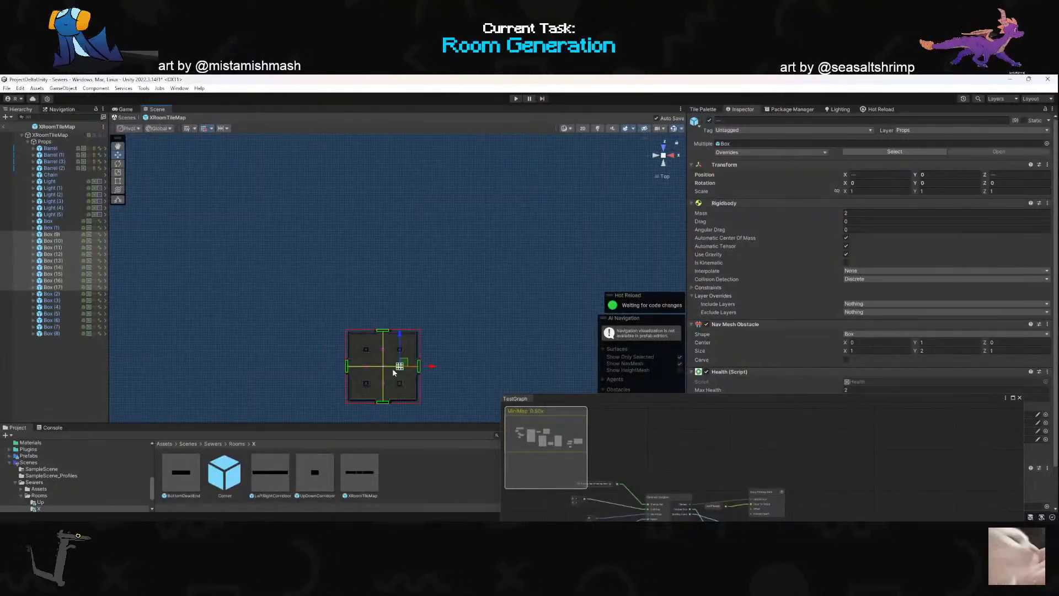
scroll(398, 354, up, 15)
click(121, 148)
drag(355, 320, 373, 305)
scroll(370, 343, up, 12)
scroll(352, 314, up, 7)
scroll(374, 306, down, 4)
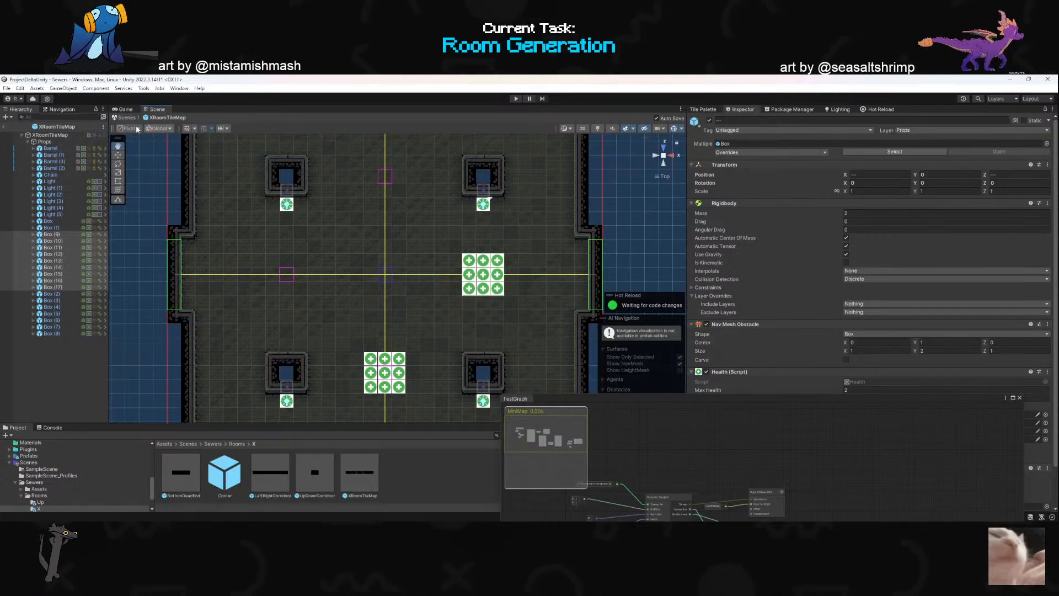
- Duplicate the nine-box group twice more, between the upper pillars and between the left-hand pillars, and return to the Sewers scene
click(118, 156)
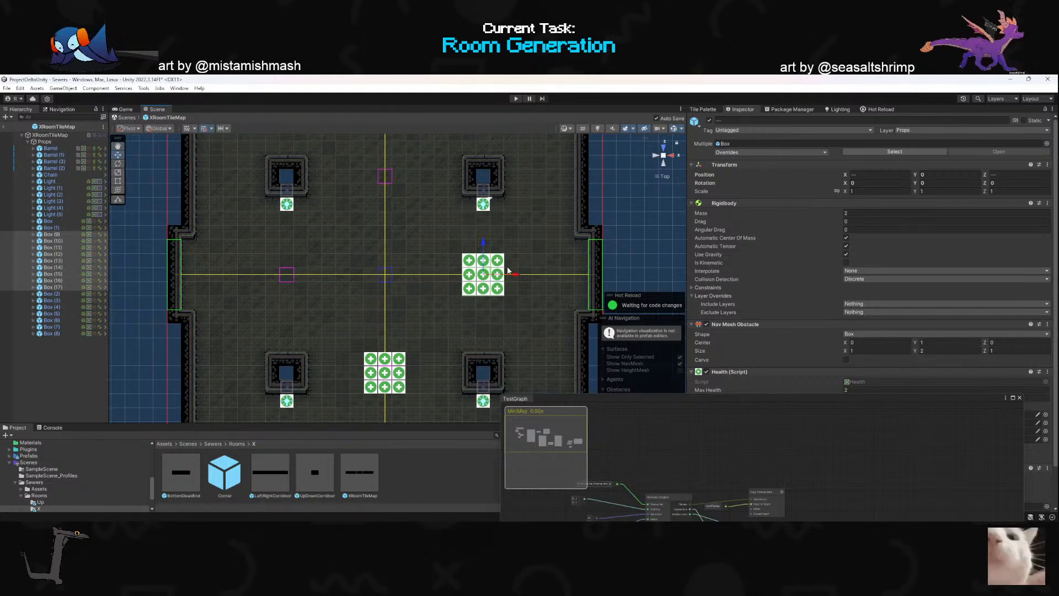
key(ctrl+d)
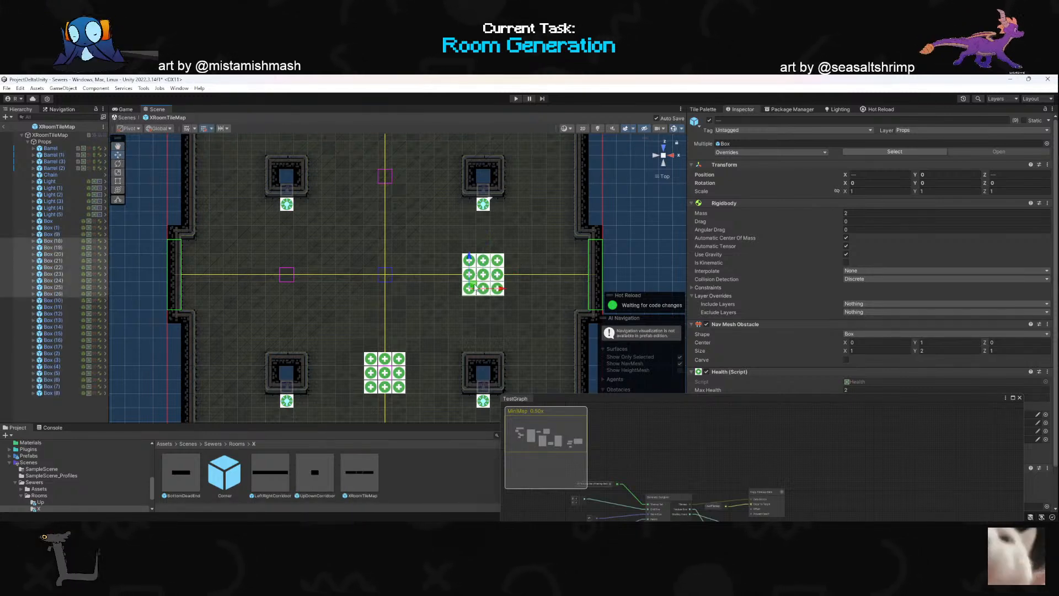
drag(473, 284, 378, 187)
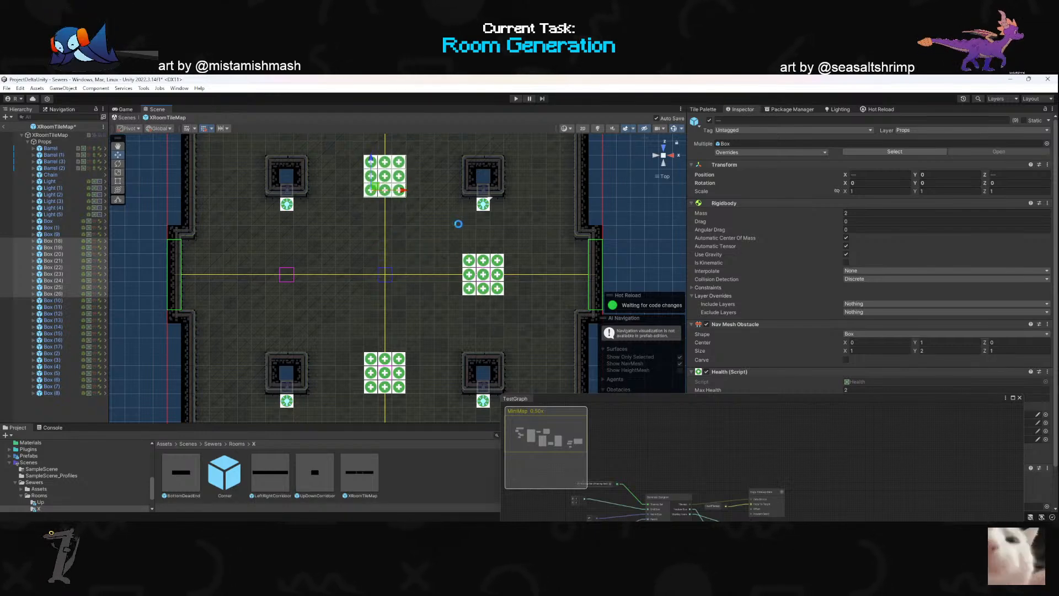
key(ctrl+d)
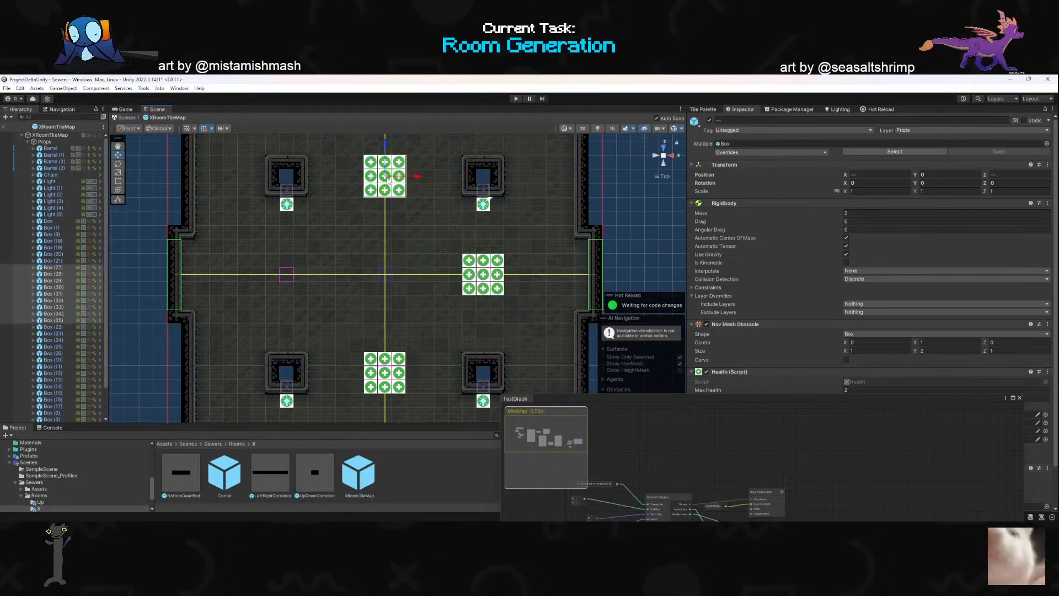
drag(390, 179, 288, 274)
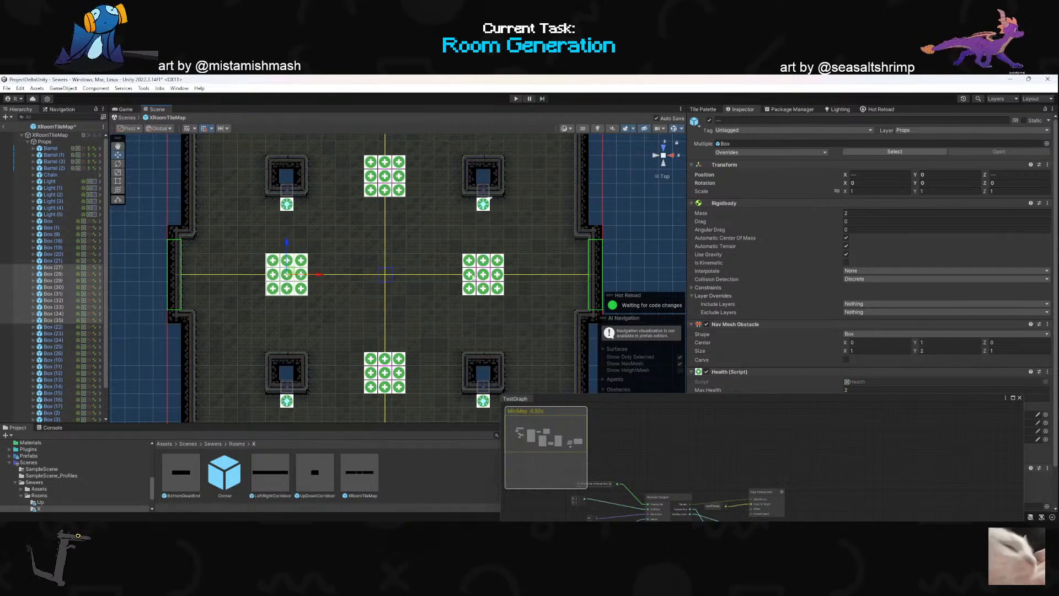
click(7, 128)
- Bring the TestGraph window back over the scene and examine the nodes from Generate Dungeon through Draw Points to the texture-to-GameObject node
mouse_move(360, 297)
right_down()
mouse_move(361, 283)
mouse_move(354, 295)
right_up()
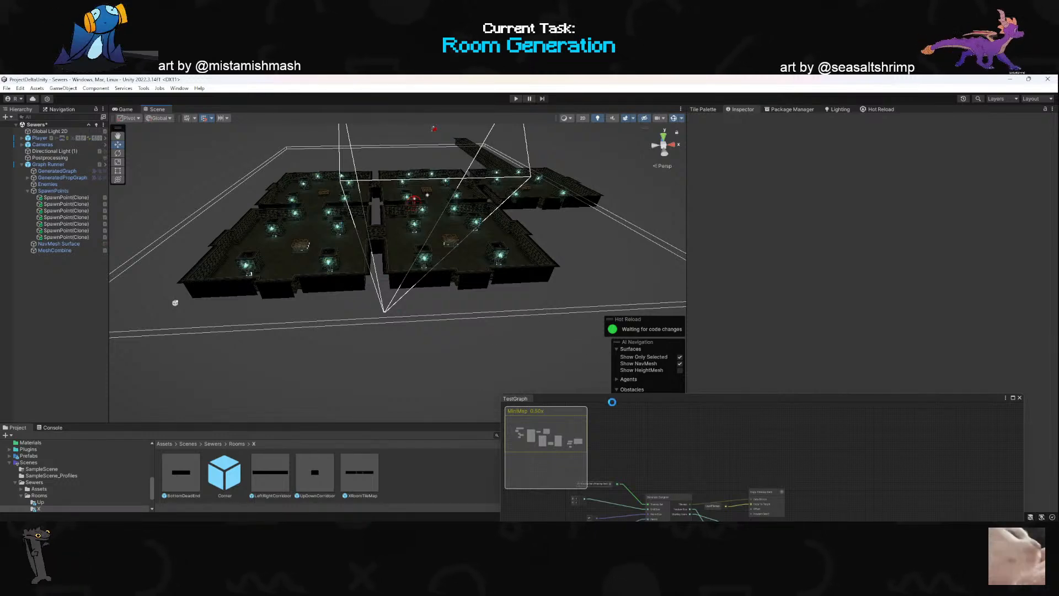
drag(632, 398, 273, 194)
scroll(437, 282, down, 3)
scroll(437, 283, up, 4)
scroll(479, 302, down, 2)
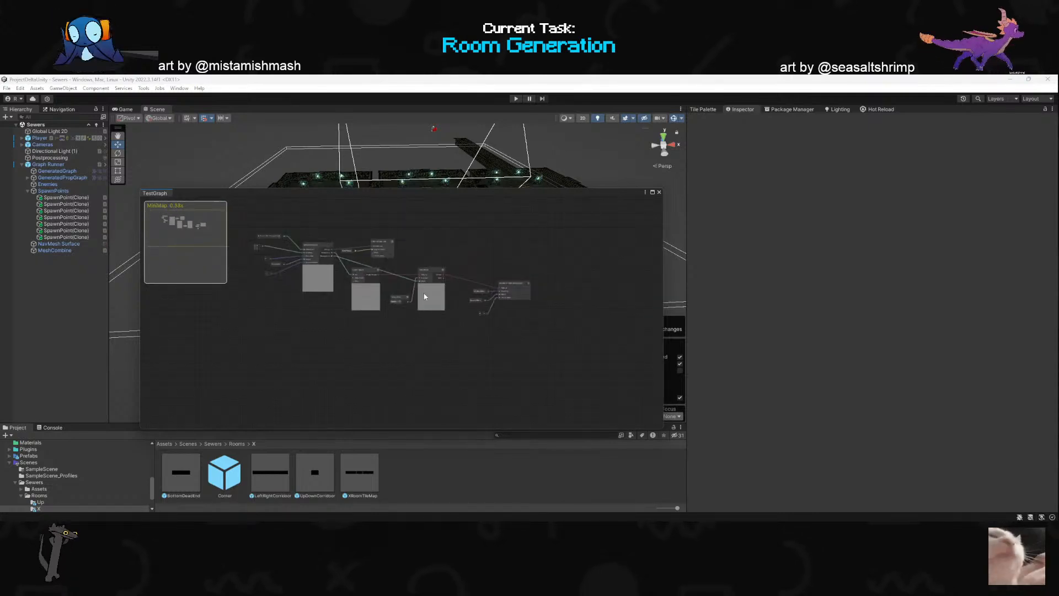
scroll(446, 320, up, 3)
scroll(435, 315, down, 1)
scroll(453, 314, up, 1)
drag(432, 292, 488, 336)
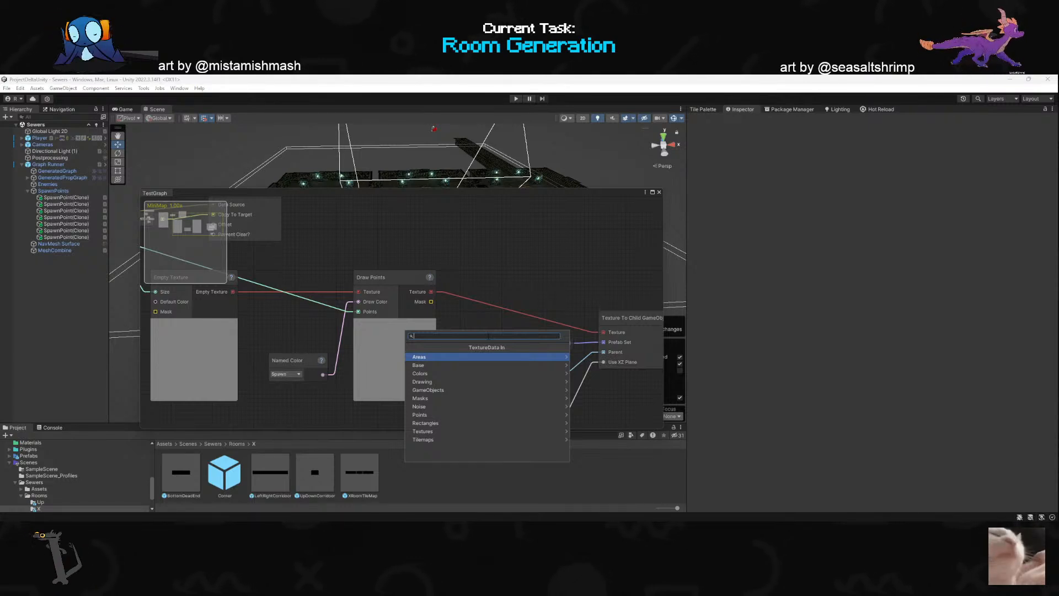
click(341, 334)
scroll(300, 316, down, 4)
scroll(279, 324, up, 3)
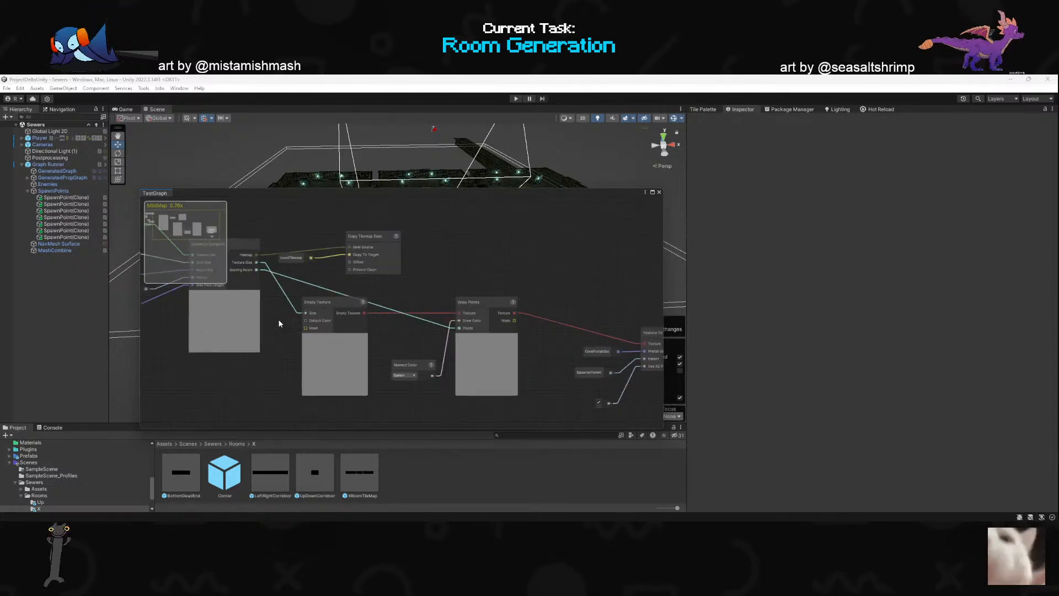
- Insert a Corner Points node between Generate Dungeon's Starting Room output and the Points input of Draw Points
mouse_move(256, 270)
mouse_down()
mouse_move(421, 298)
mouse_move(385, 338)
mouse_move(464, 331)
mouse_up()
text(co)
key(Return)
scroll(453, 319, up, 2)
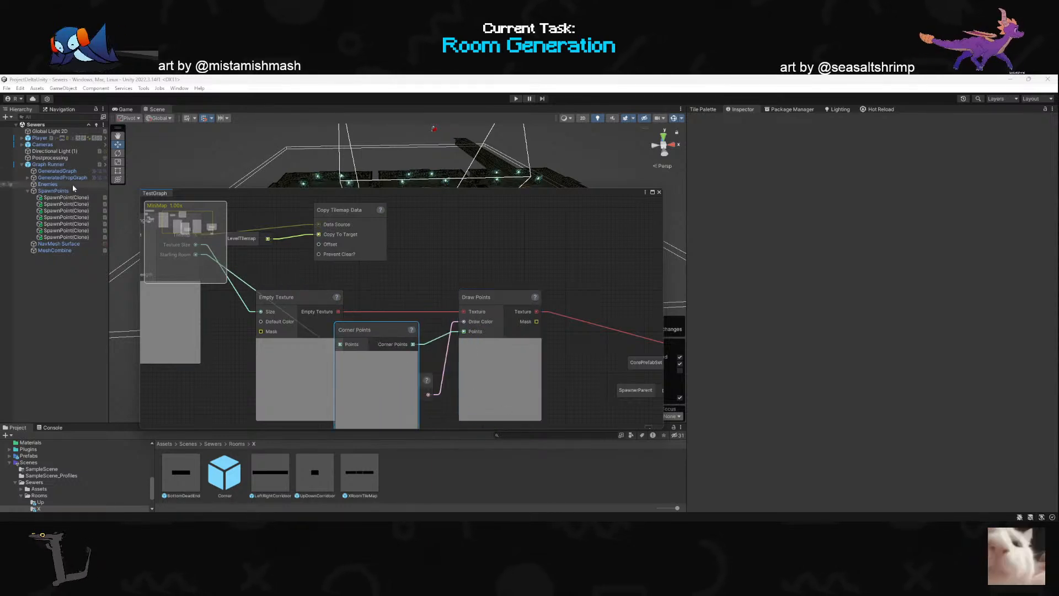
drag(374, 329, 390, 316)
- Select Graph Runner, run its graph and check the Corner Points preview
click(49, 164)
scroll(876, 376, down, 2)
click(955, 459)
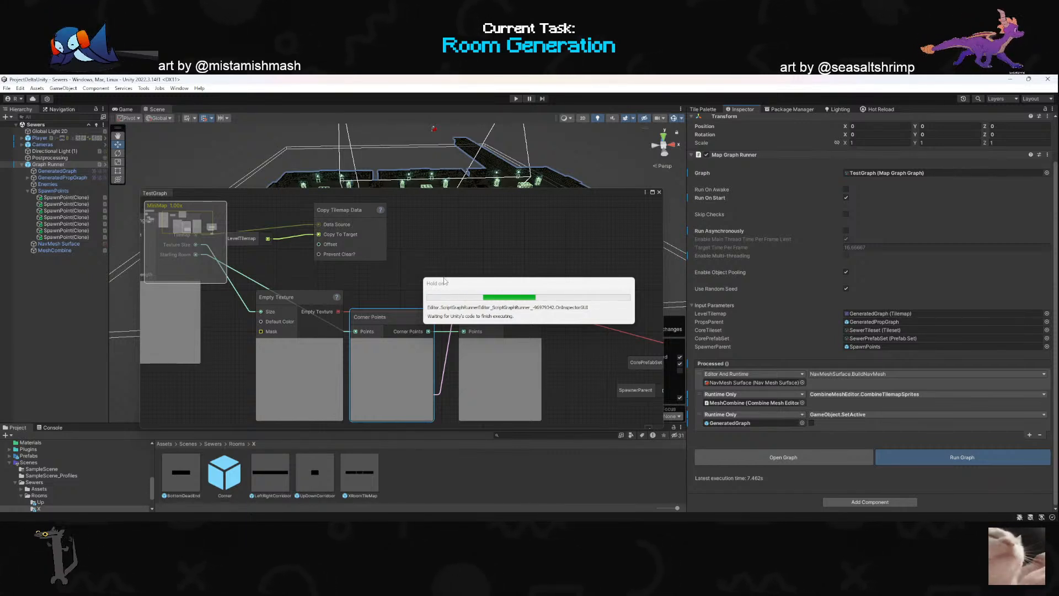
scroll(454, 297, down, 3)
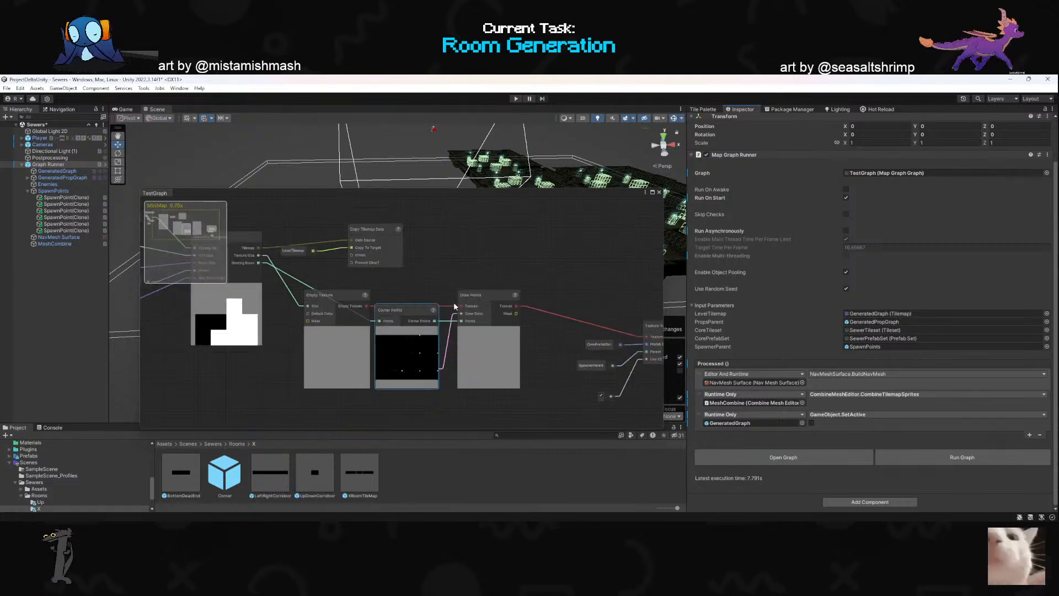
- Move the Corner Points node down below the connection between Empty Texture and Draw Points
scroll(435, 399, up, 3)
drag(386, 303, 410, 355)
scroll(424, 342, down, 1)
scroll(378, 298, down, 2)
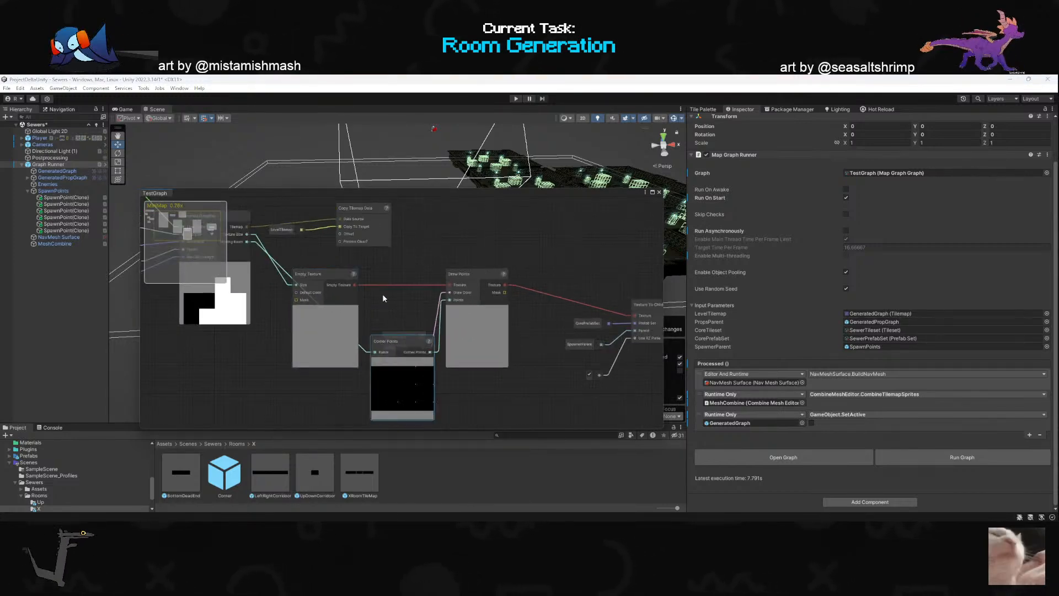
- Browse the compatible nodes for Generate Dungeon's Starting Room output and try adding a Points To Areas node there
scroll(333, 282, up, 2)
drag(246, 230, 407, 302)
click(252, 264)
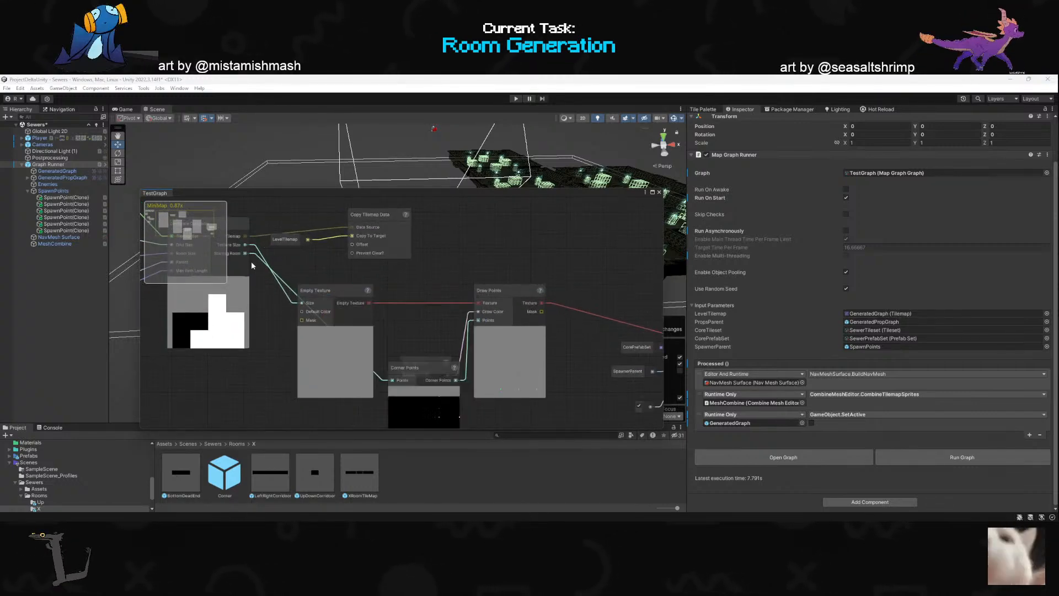
drag(246, 253, 414, 334)
click(358, 371)
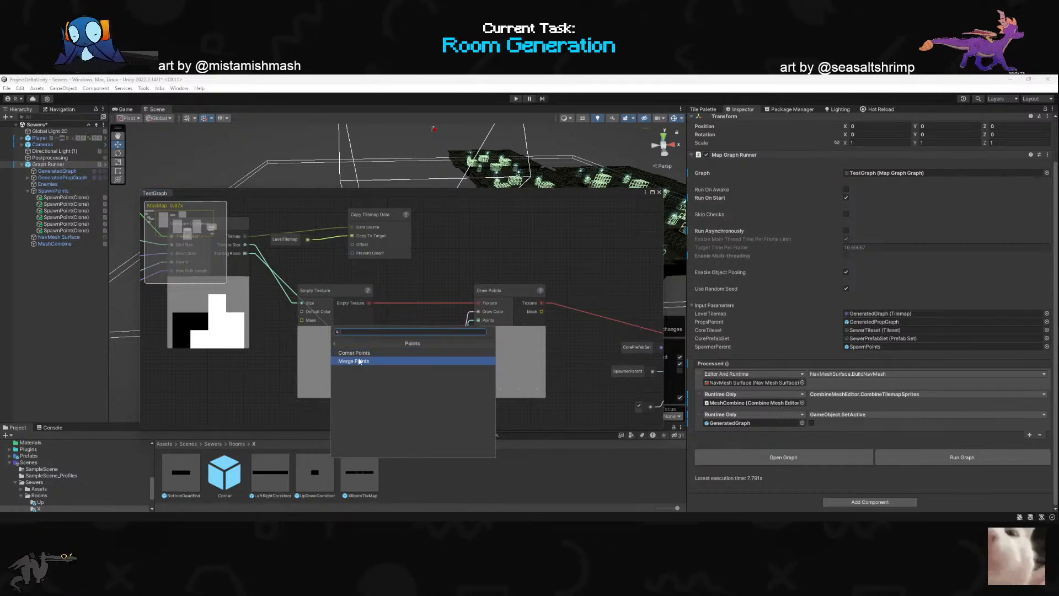
click(335, 345)
click(362, 362)
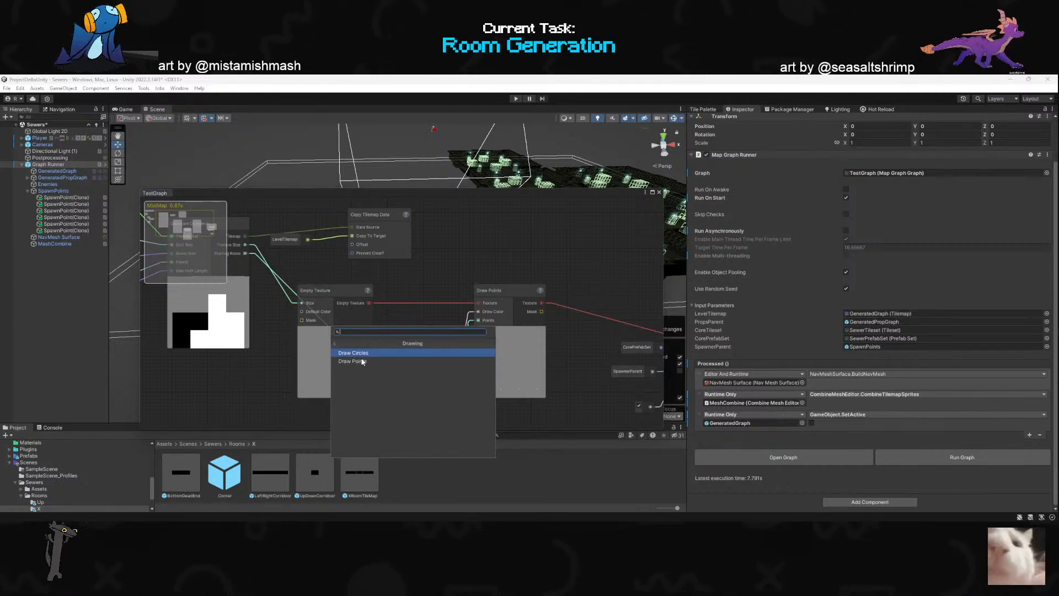
click(335, 343)
click(358, 354)
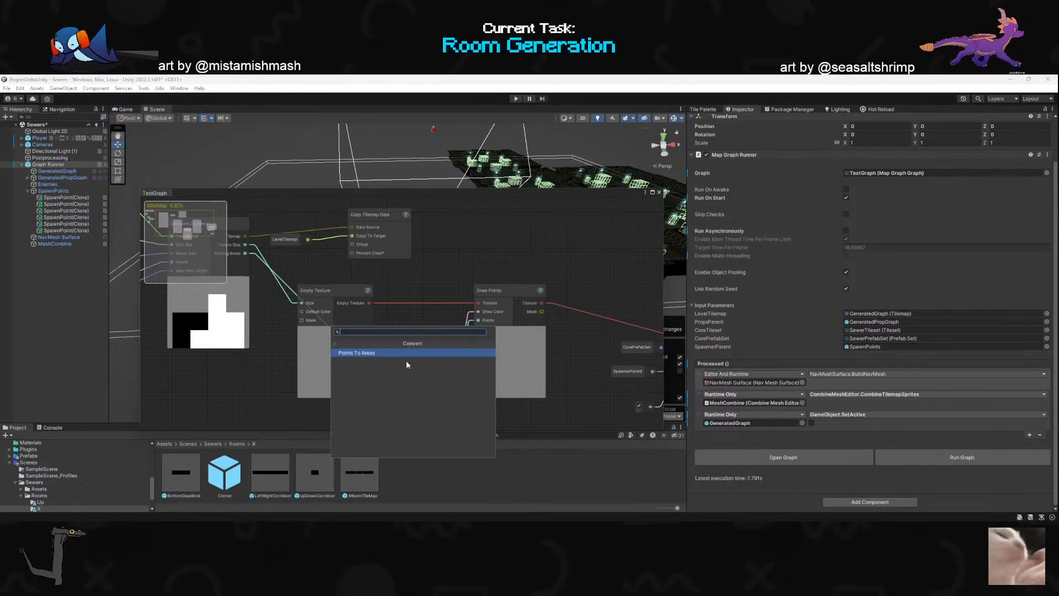
click(357, 353)
scroll(538, 408, up, 1)
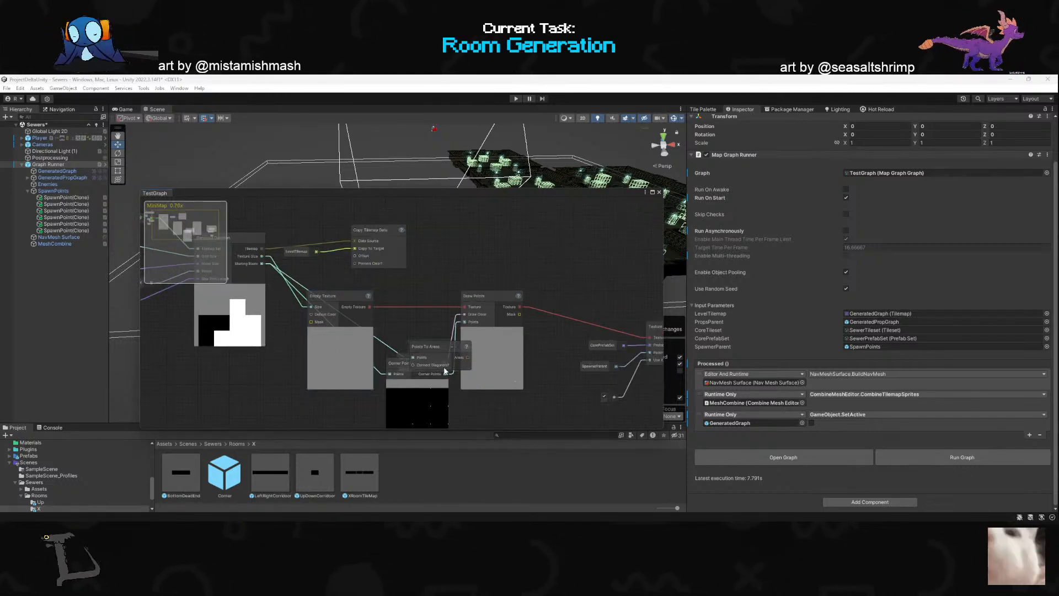
- Browse nodes for the Areas output of Points To Areas and try attaching a Generate Area Graph (Minimum) node
drag(430, 343, 450, 298)
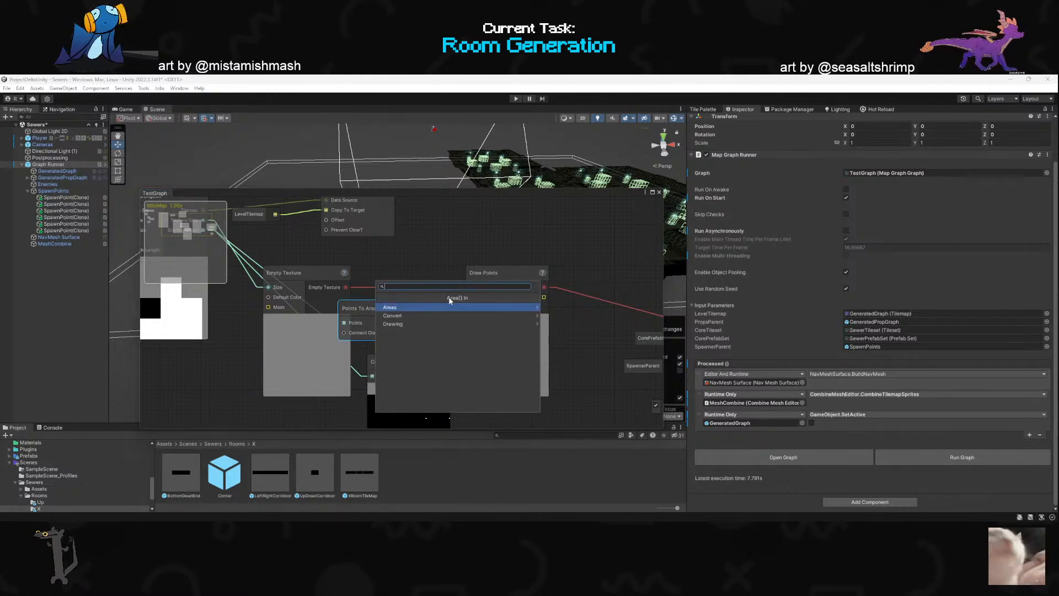
click(413, 307)
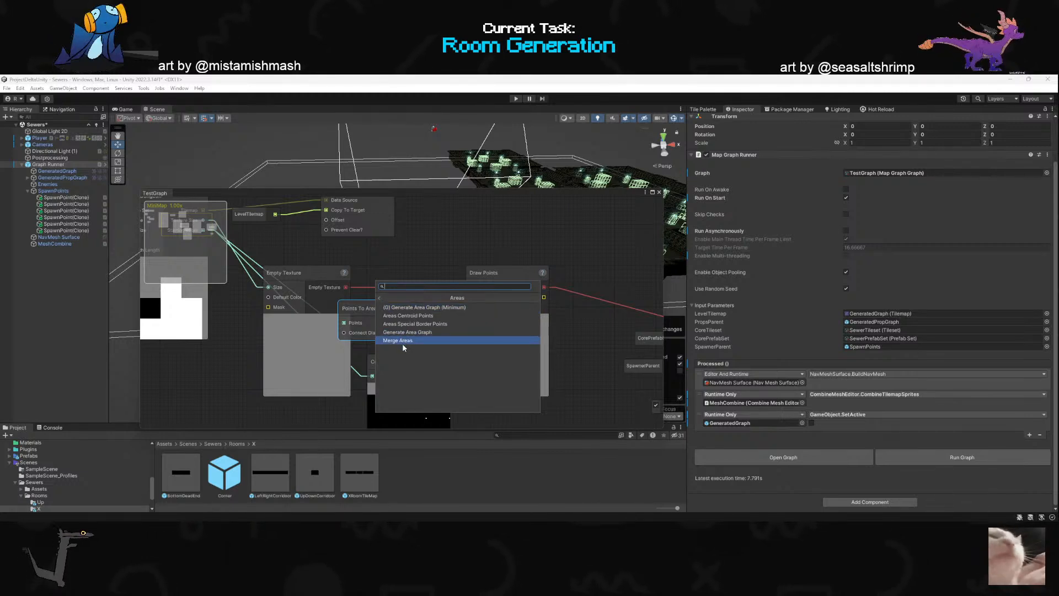
click(375, 297)
drag(416, 322, 361, 310)
click(364, 325)
click(378, 351)
click(364, 324)
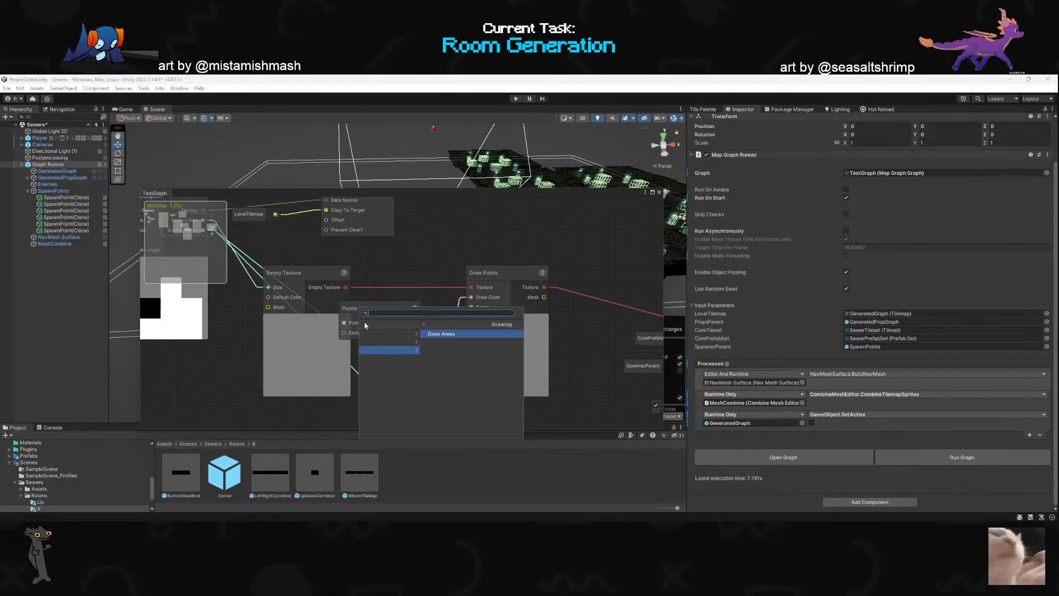
click(407, 341)
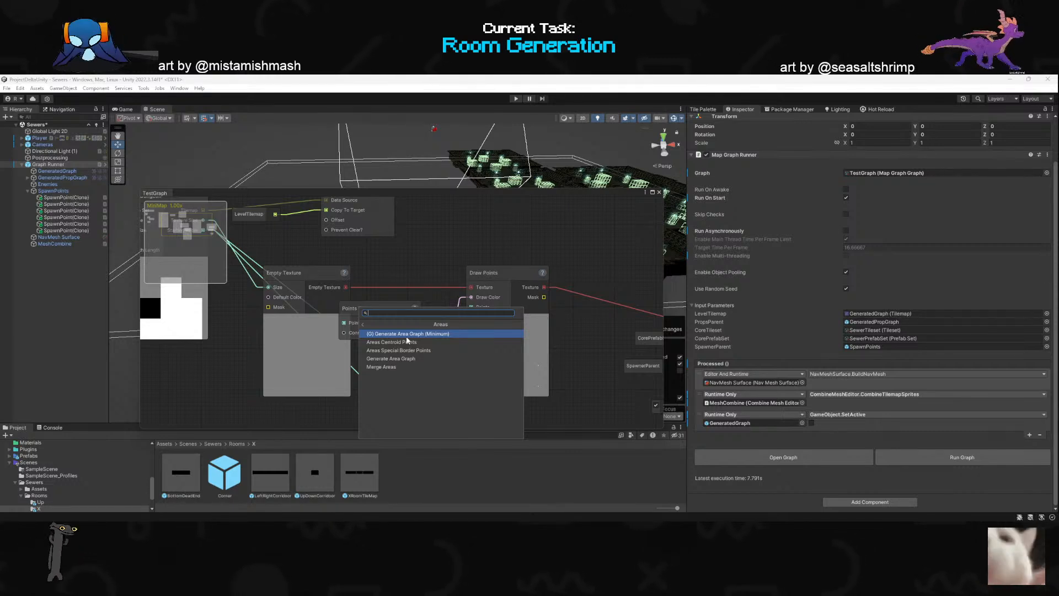
key(Return)
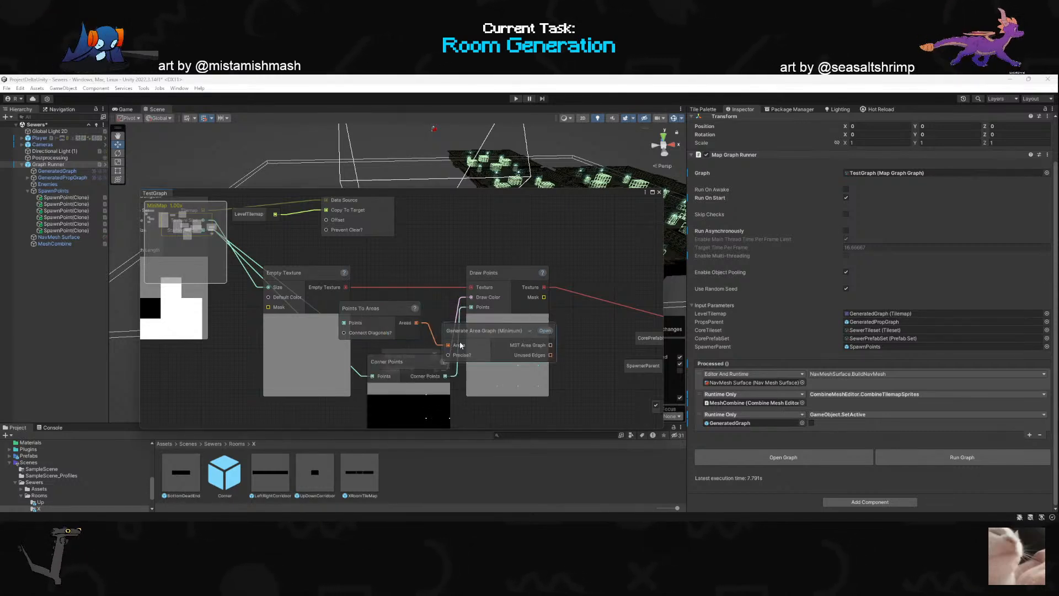
- Try an Add Random Edges node on the MST Area Graph output and remove it
scroll(456, 345, down, 1)
scroll(567, 382, up, 1)
drag(534, 339, 539, 343)
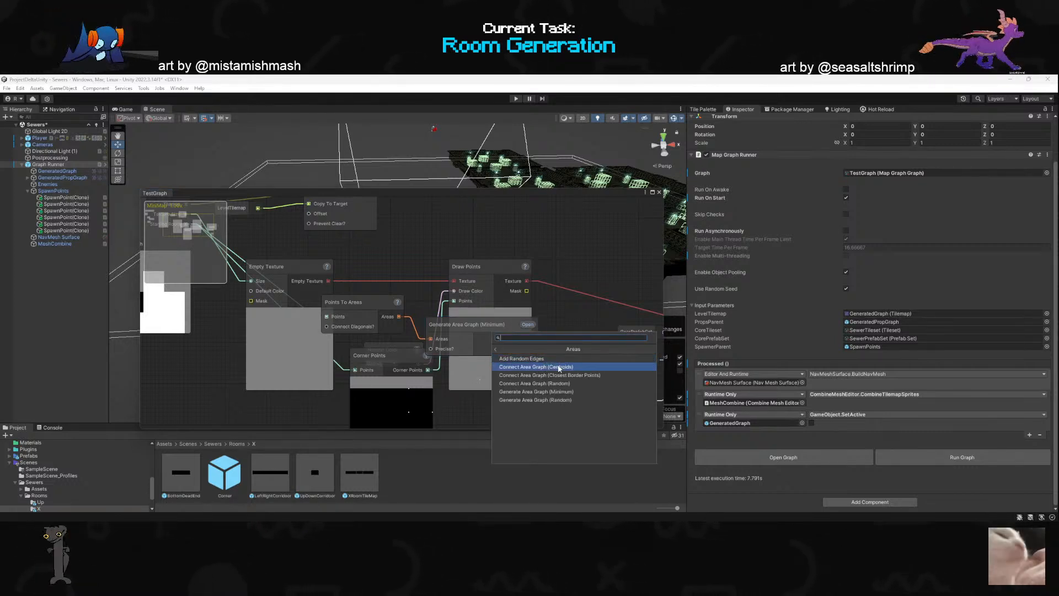
click(561, 359)
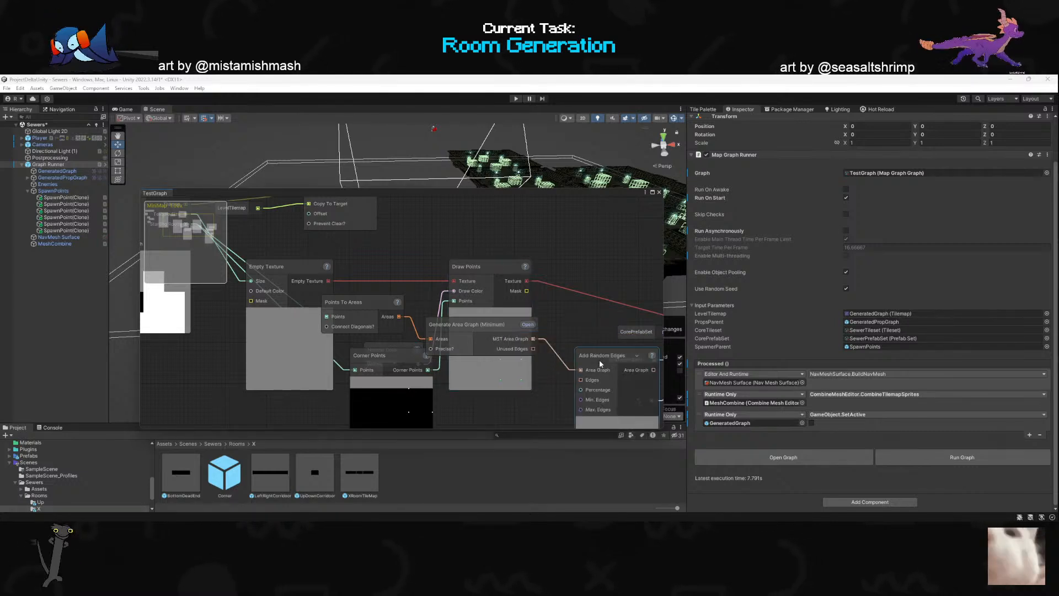
key(Delete)
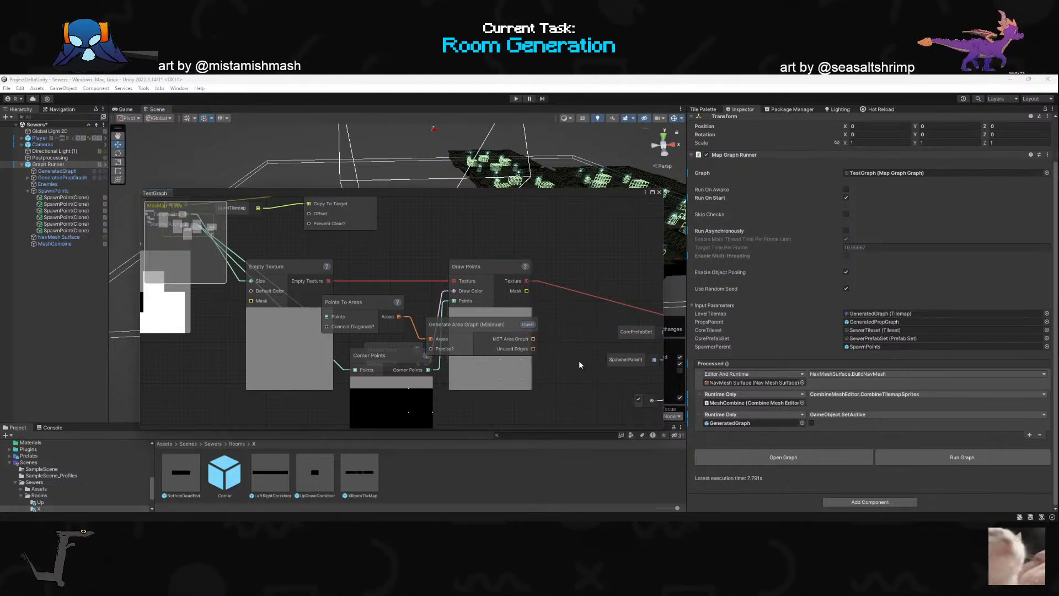
- Check the remaining area nodes for the MST Area Graph output, and delete the Points To Areas and Generate Area Graph nodes
drag(533, 339, 576, 339)
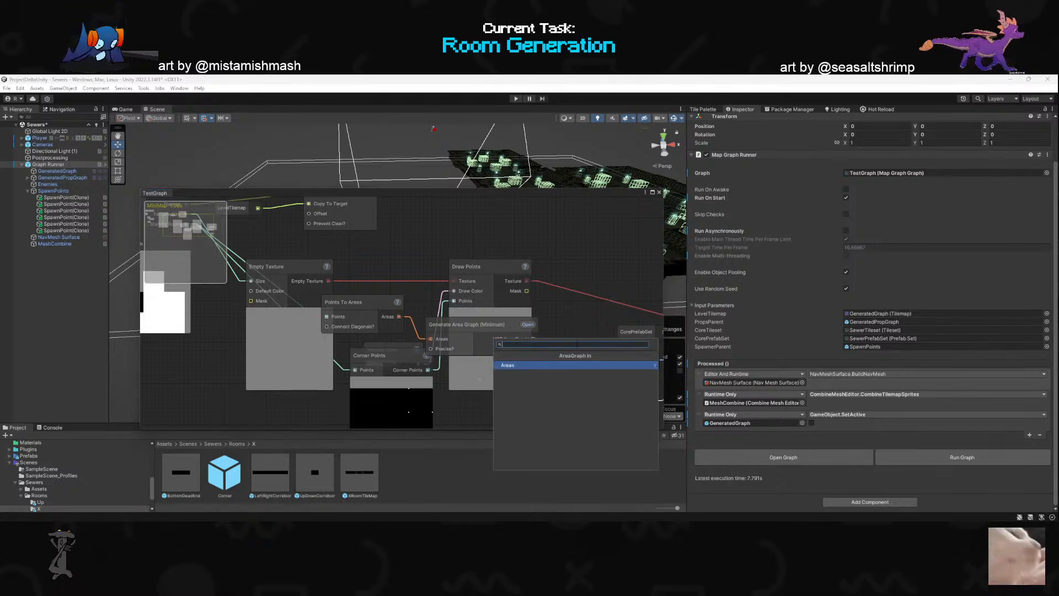
click(518, 367)
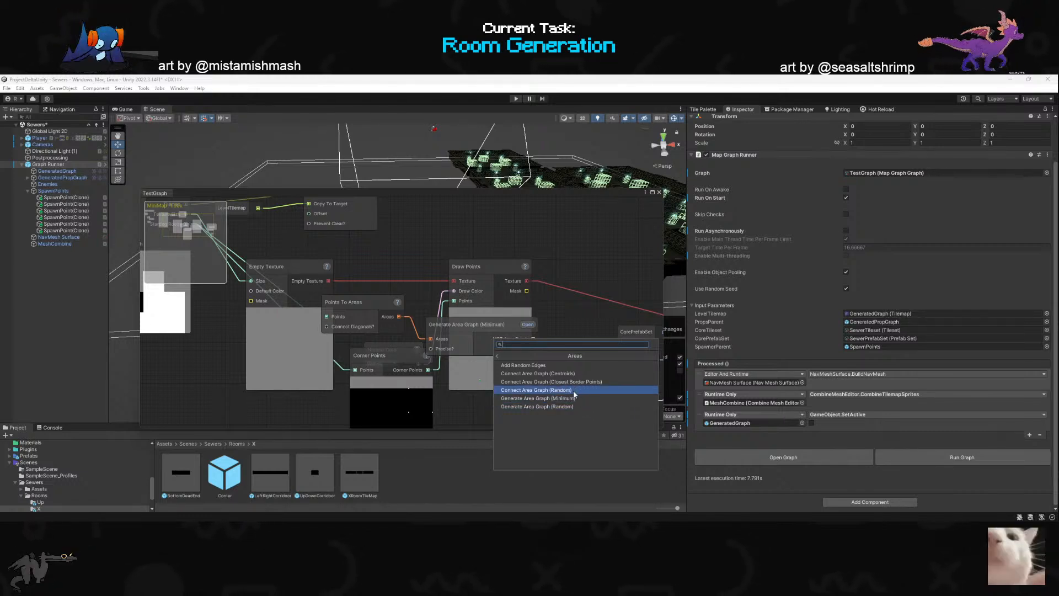
click(473, 405)
click(401, 332)
key(Delete)
- Tidy the layout of the Corner Points and Draw Points nodes around the Named Color node
mouse_move(395, 361)
mouse_down()
mouse_move(398, 270)
mouse_move(371, 309)
mouse_move(398, 370)
mouse_up()
scroll(345, 323, down, 7)
scroll(389, 341, up, 6)
drag(399, 295, 425, 305)
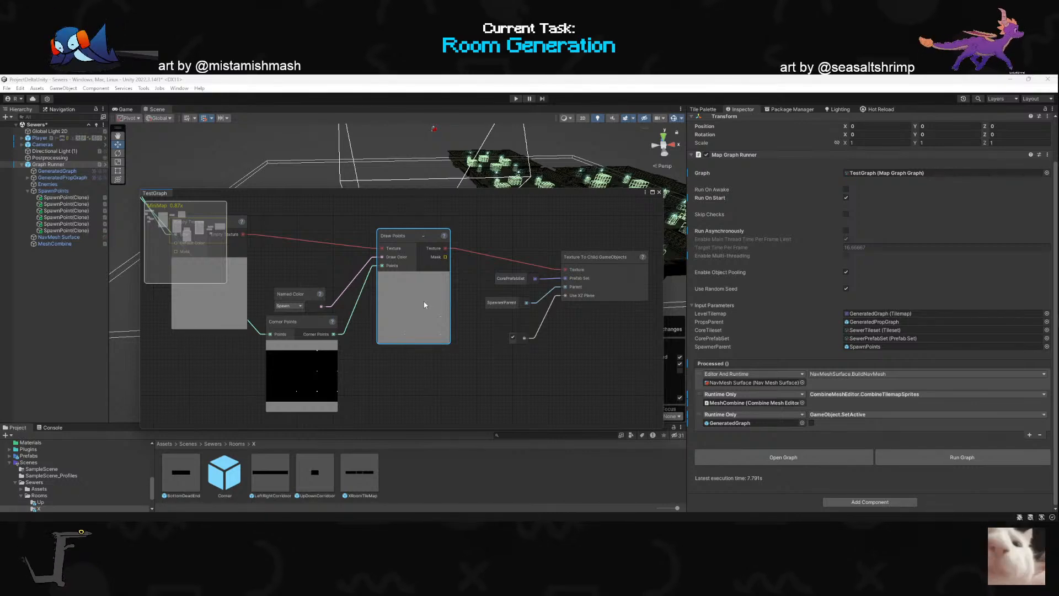
- Browse the Colors, Drawing and GameObjects nodes that can take Draw Points' Texture output, without adding any
scroll(423, 275, up, 2)
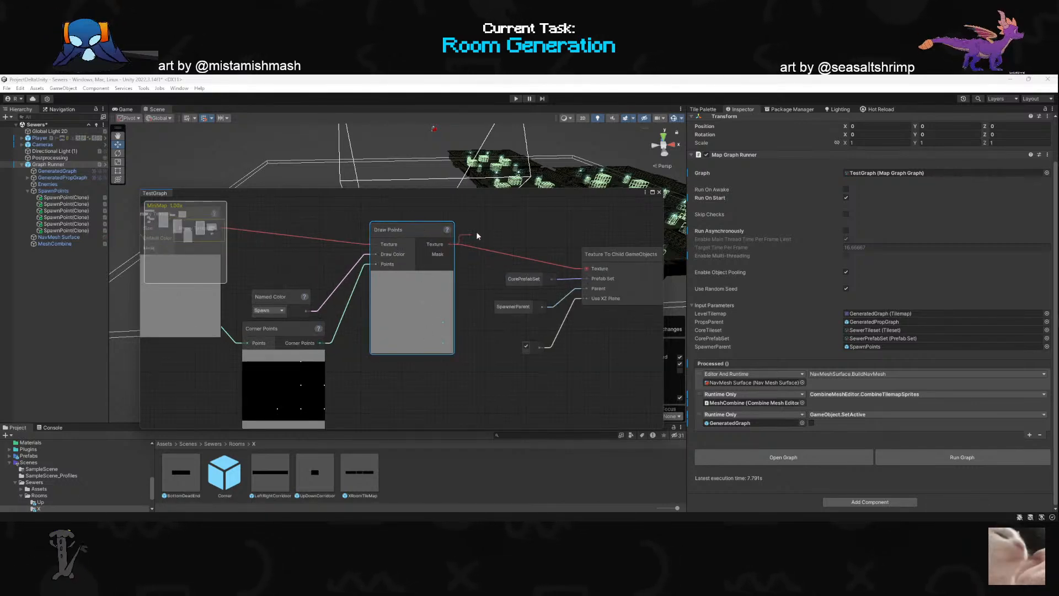
drag(459, 241, 500, 229)
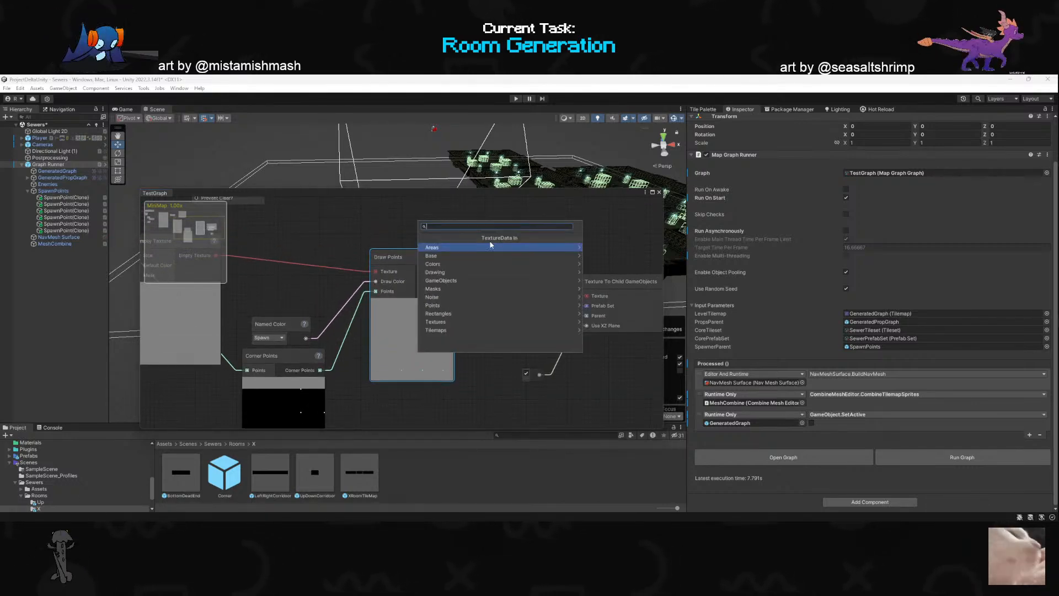
click(451, 263)
click(421, 239)
click(439, 273)
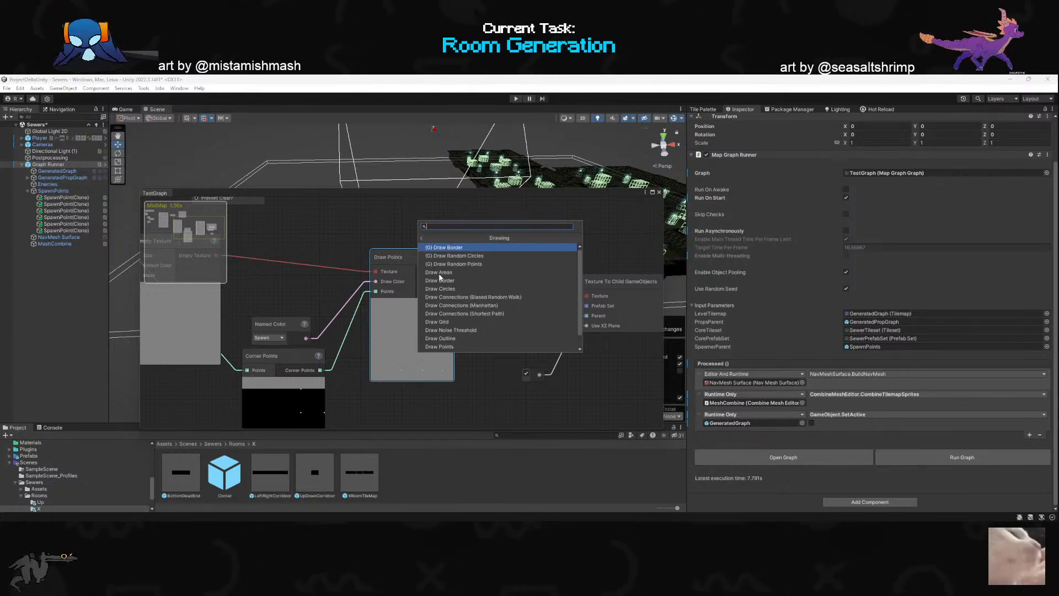
click(423, 239)
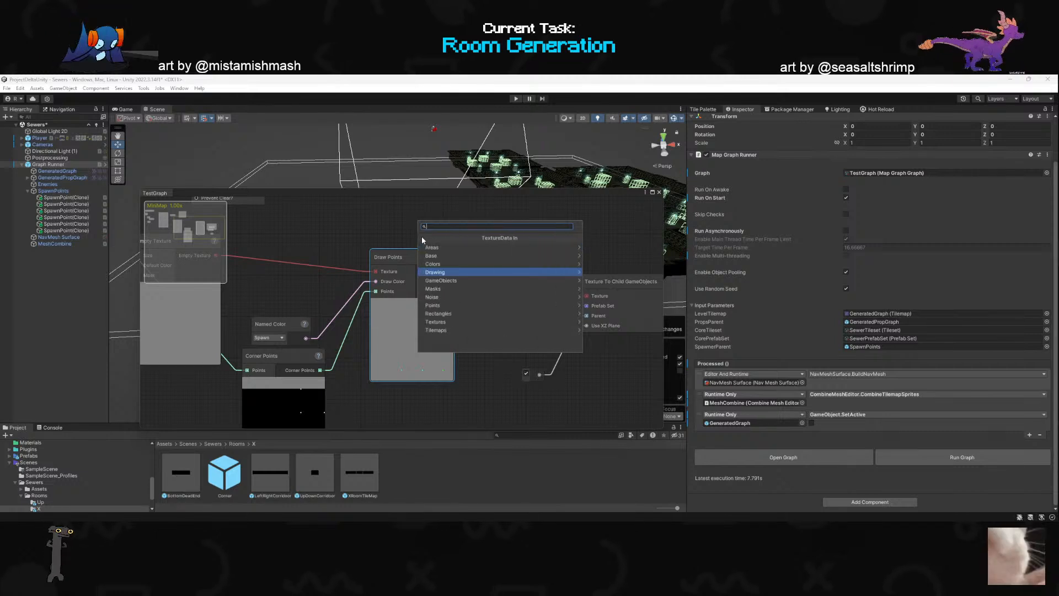
click(442, 282)
click(422, 240)
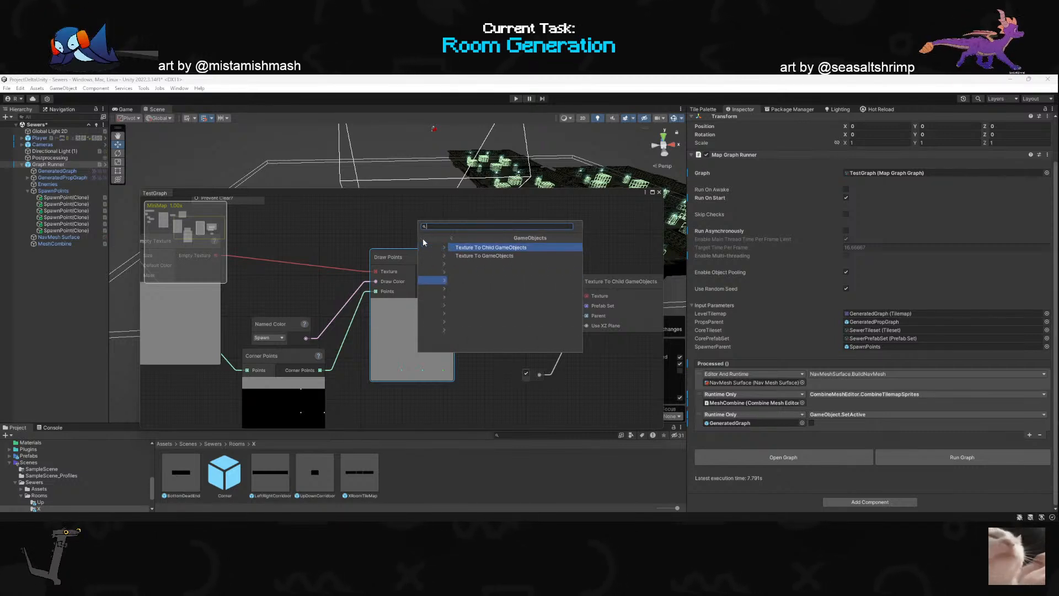
click(364, 405)
scroll(393, 346, down, 5)
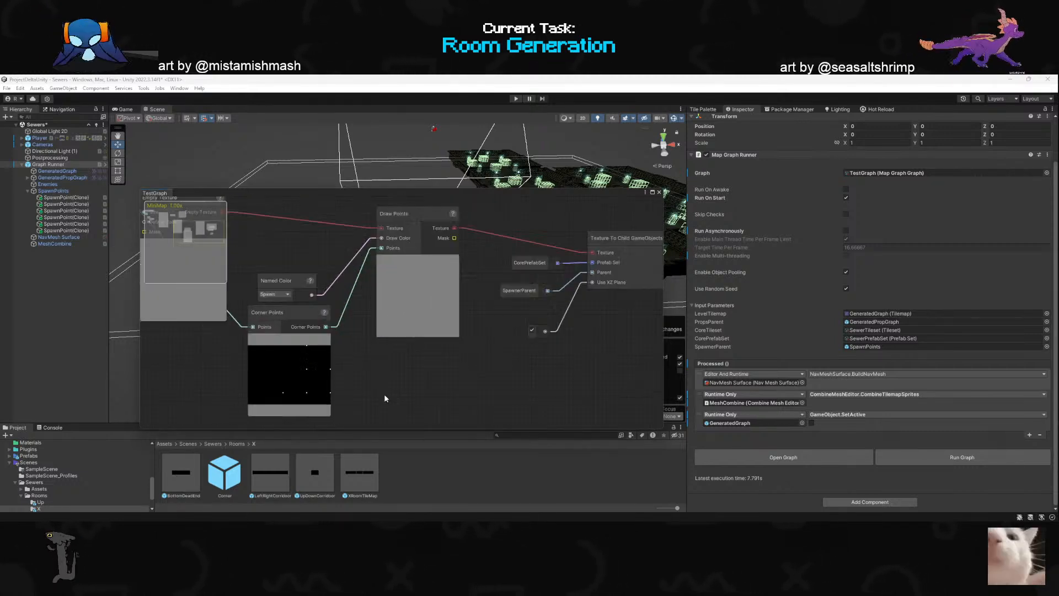
- Delete the Corner Points node and connect Generate Dungeon's Starting Room output directly to the Points input of Draw Points
drag(517, 192, 499, 228)
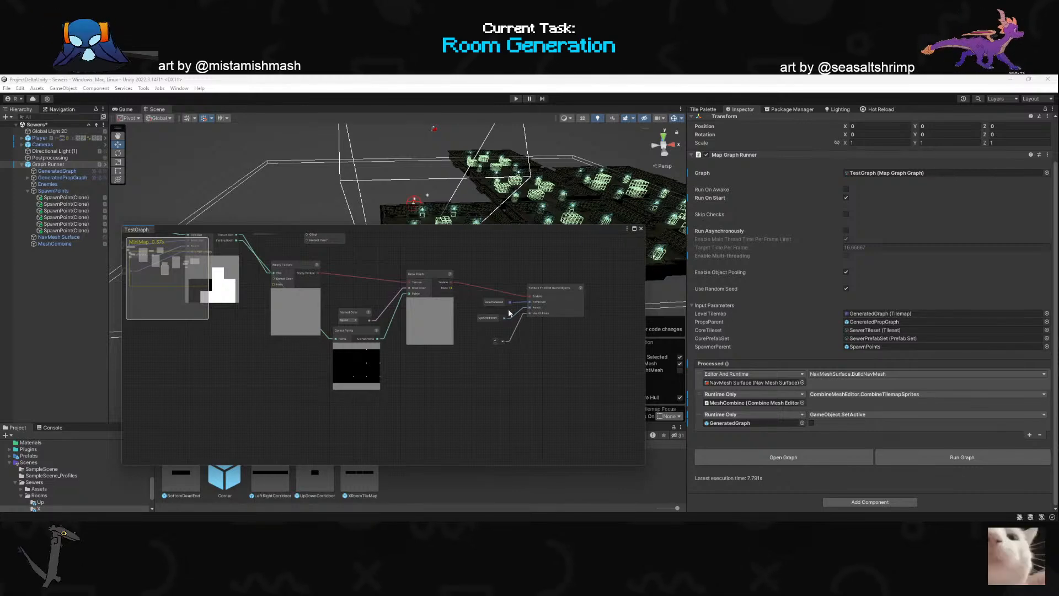
key(Delete)
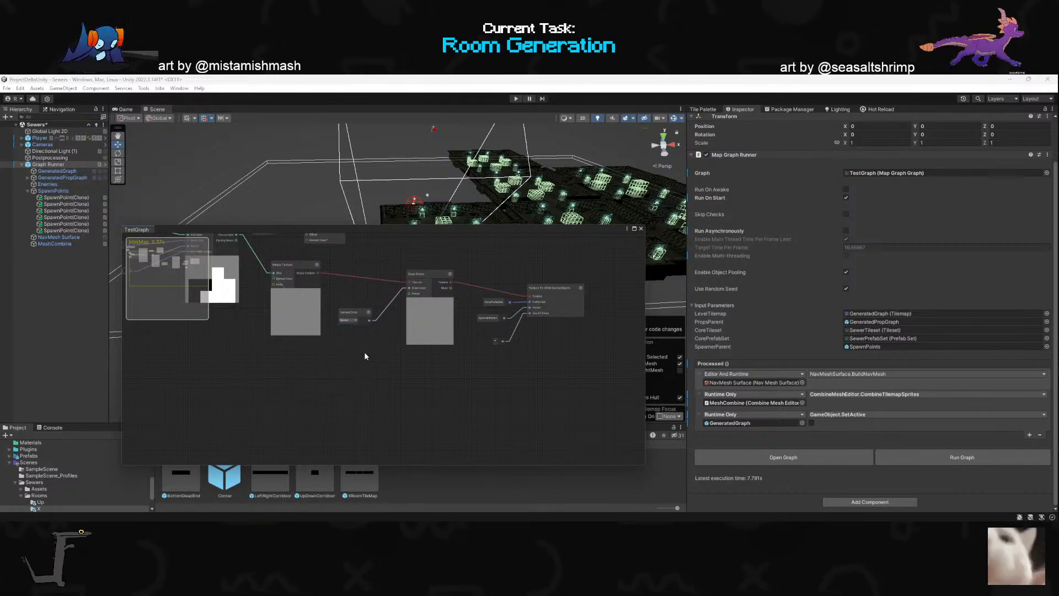
scroll(255, 264, up, 3)
drag(239, 249, 502, 379)
click(387, 338)
drag(236, 296, 499, 377)
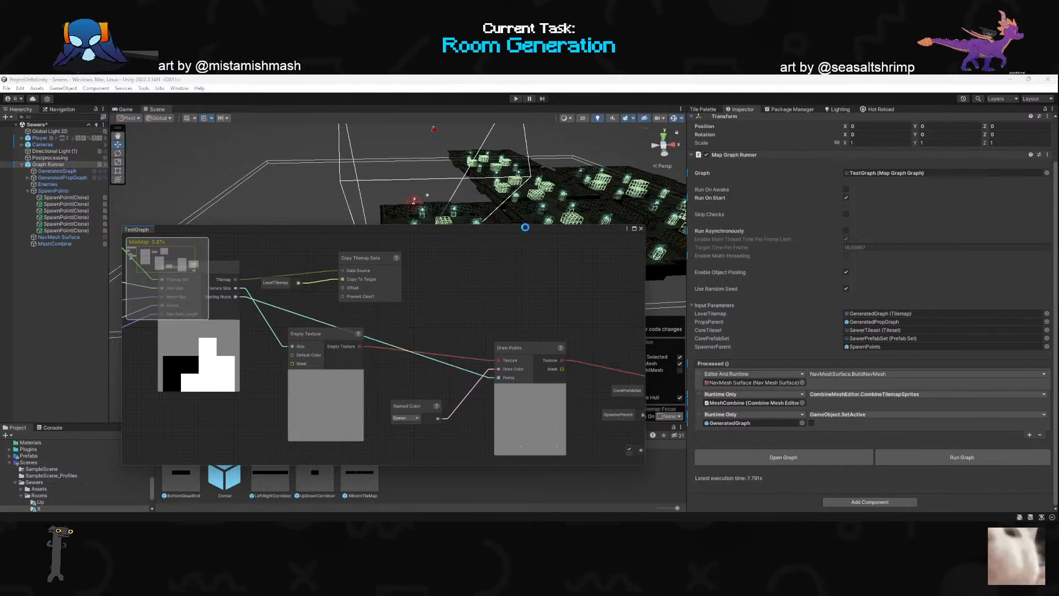
- Move the TestGraph window clear of the scene, play the game and walk the character through the corridor into the crate room
drag(525, 227, 259, 491)
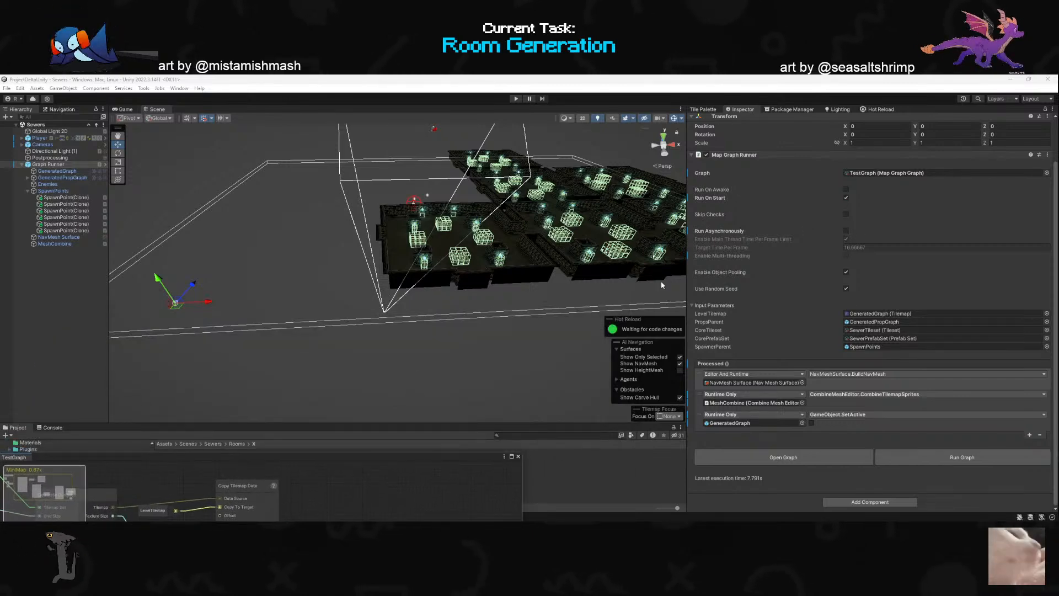
alt+drag(364, 322, 405, 339)
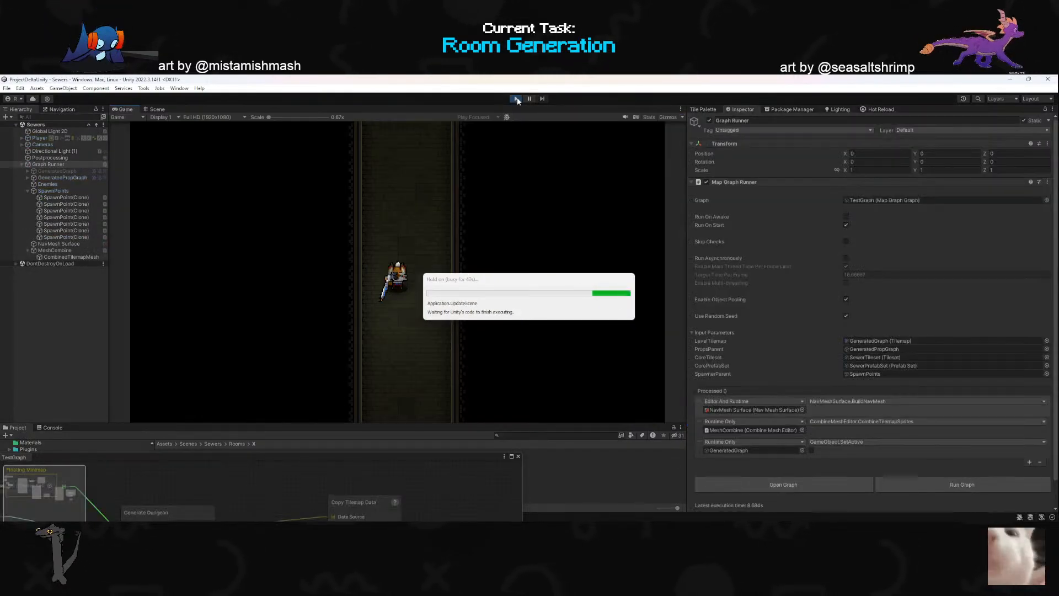
click(415, 216)
key(a)
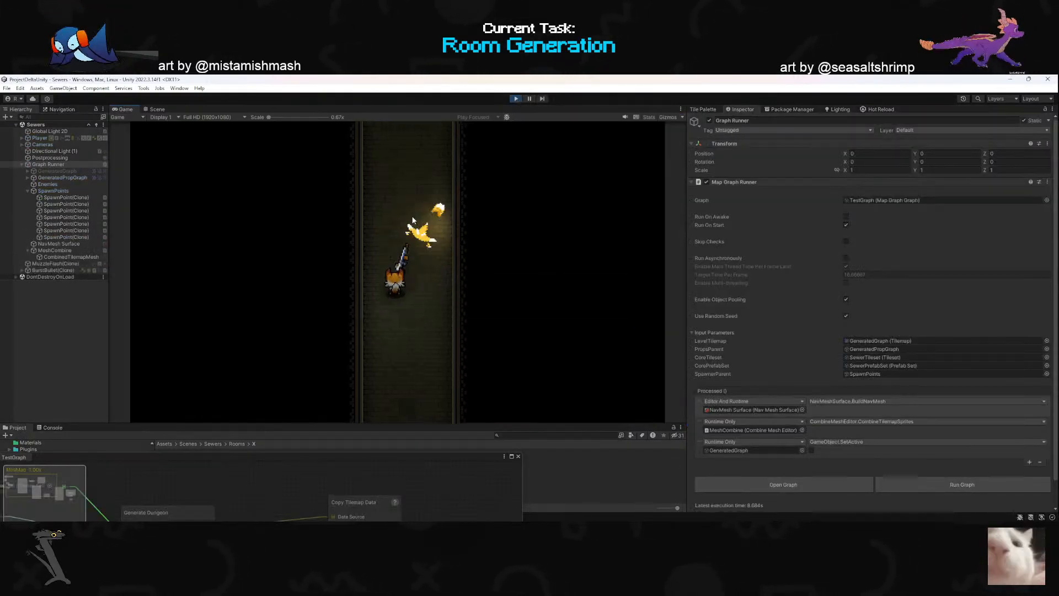
key(d)
click(400, 182)
key(w)
key(space)
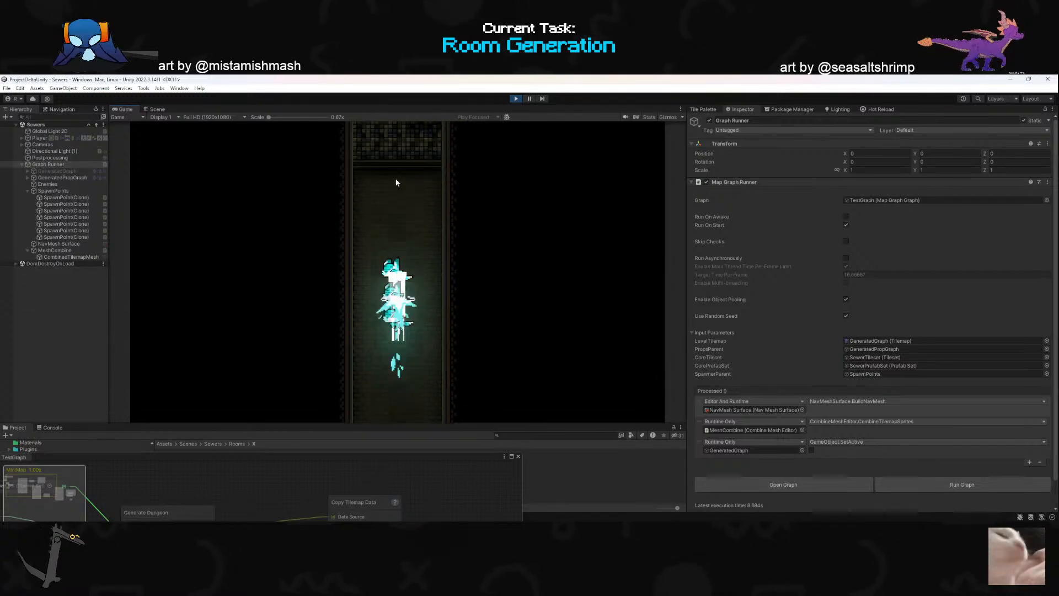
key(s)
key(space)
key(s)
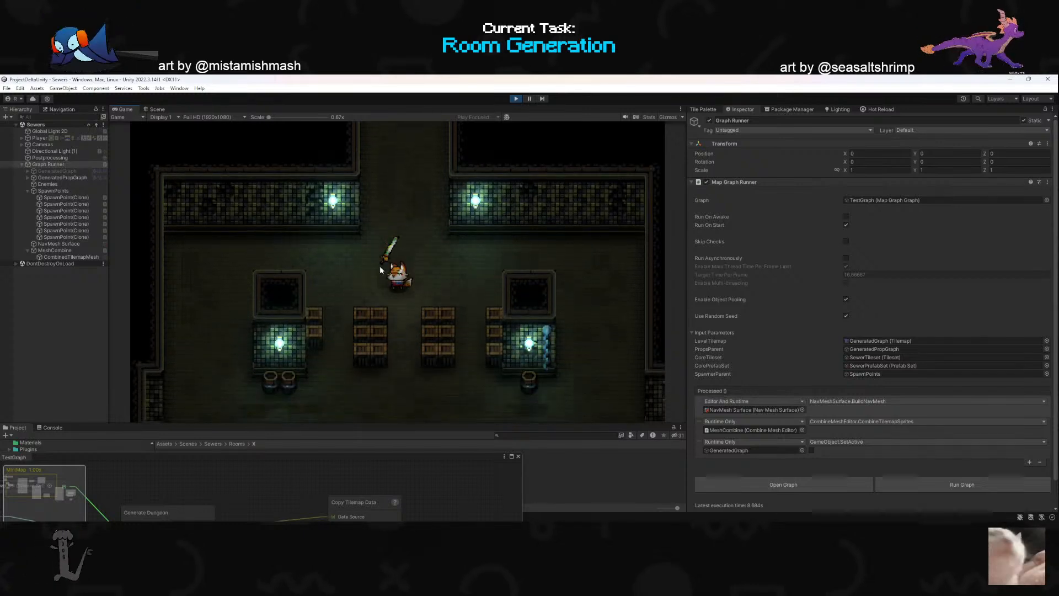
key(s)
click(472, 313)
key(s)
key(a)
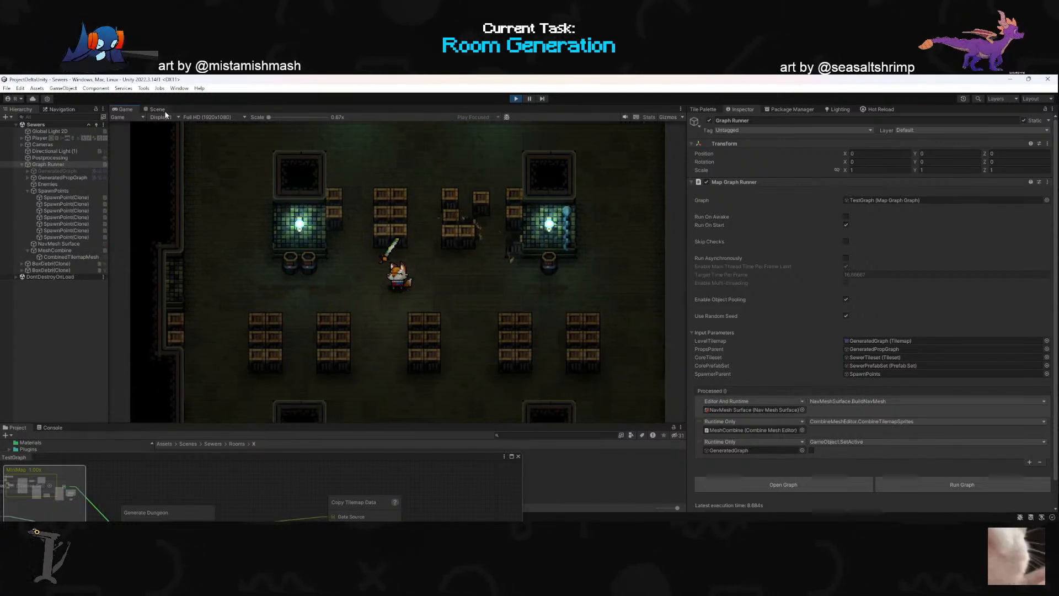
- Switch to the Scene view and examine the crate and pillar placement in the generated room around the character
click(163, 110)
right_drag(420, 243, 513, 293)
scroll(507, 253, up, 3)
key(w)
key(w)
right_drag(796, 257, 499, 280)
key(s)
key(w)
key(w)
key(s)
right_drag(350, 277, 242, 271)
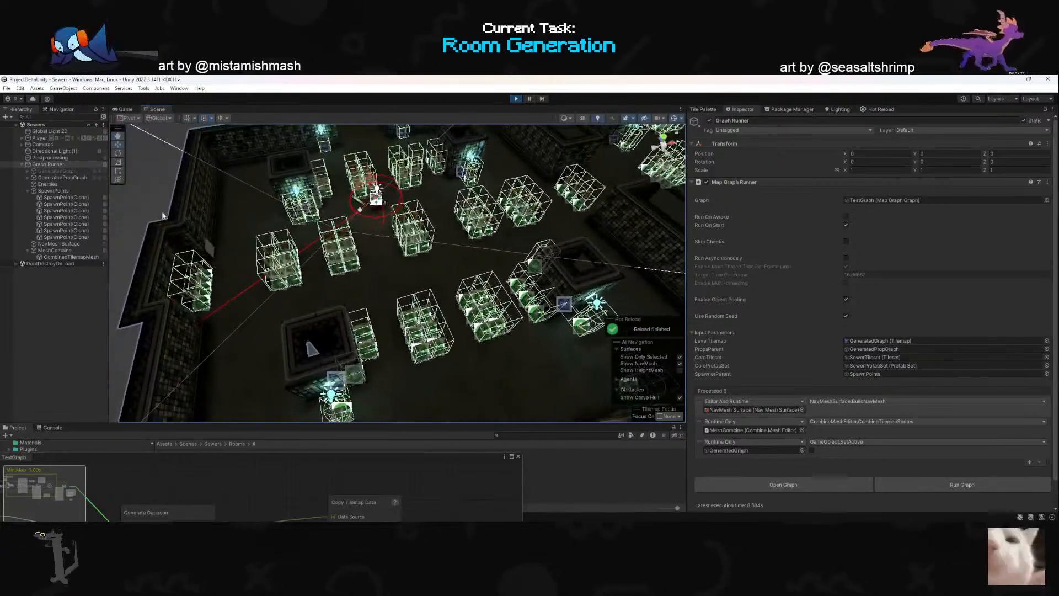
- Return to the Game view and playtest the next rooms, dashing through them and smashing crates to check the prop layout
click(125, 109)
key(s)
click(424, 337)
key(space)
click(428, 365)
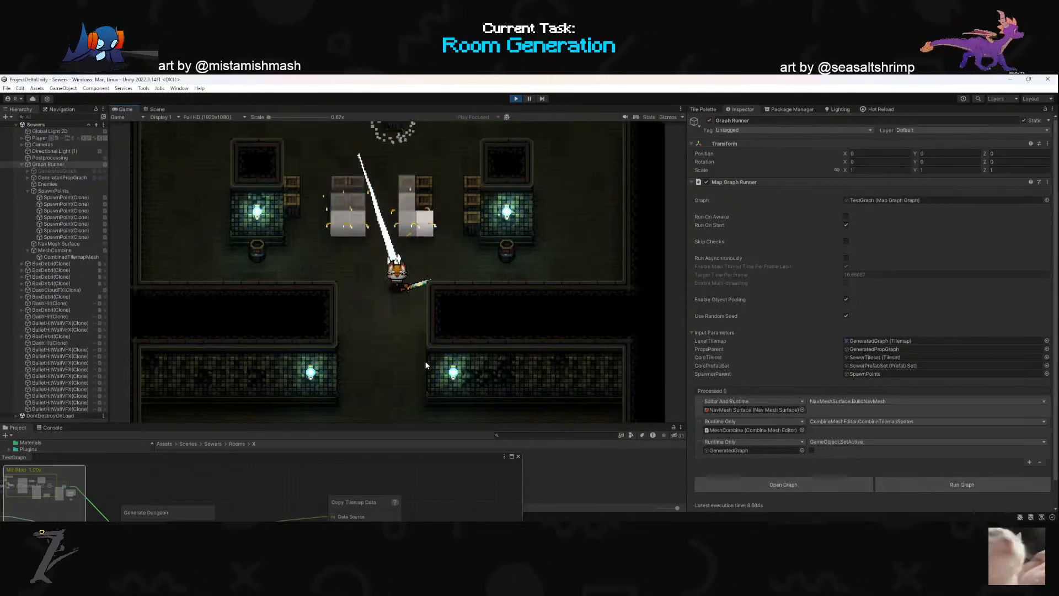
key(space)
click(397, 366)
key(w)
click(397, 202)
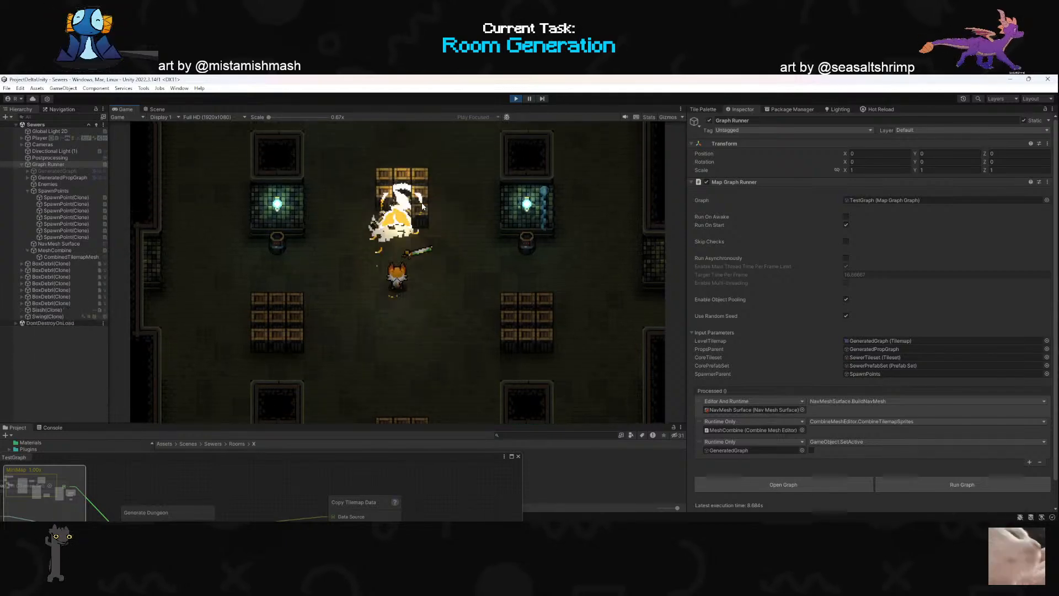
click(390, 200)
key(a)
click(476, 232)
key(d)
key(s)
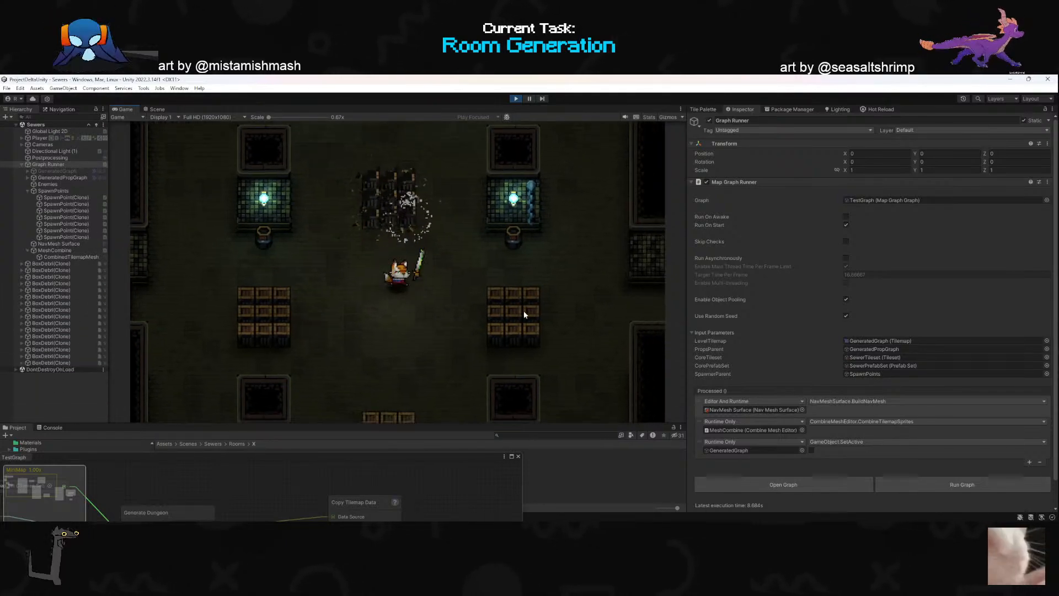
- Playtest the current room by smashing the crate stacks between the pillars on its right and left sides
click(527, 311)
click(519, 258)
click(523, 263)
key(a)
click(560, 293)
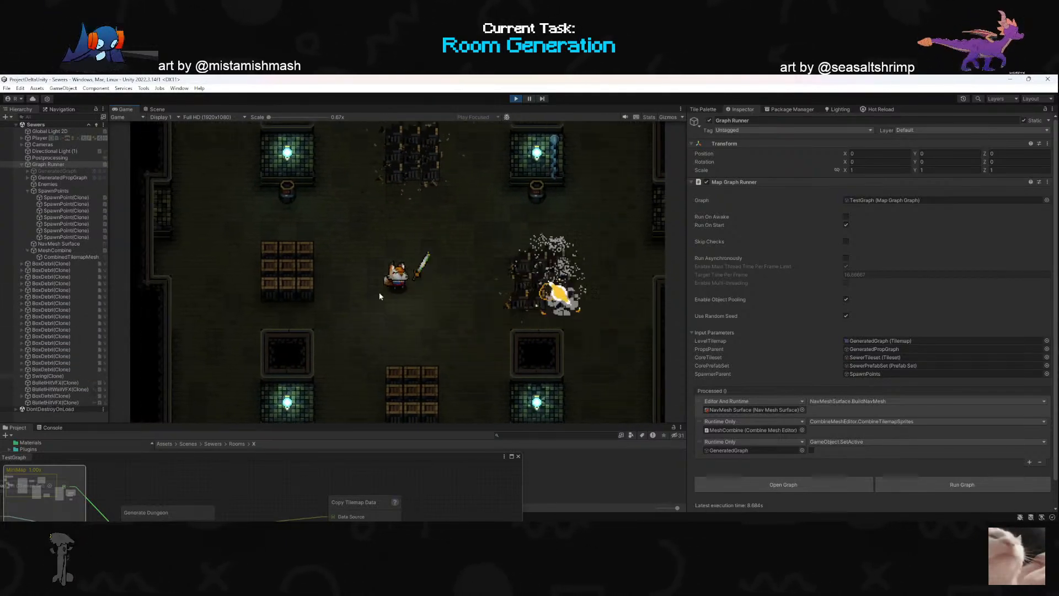
click(255, 258)
key(s)
click(297, 242)
key(s)
click(312, 223)
key(a)
click(348, 214)
key(d)
click(340, 218)
key(w)
- Smash the crate stack near the room's lower exit and walk the character on to the next room
click(433, 370)
key(s)
click(432, 366)
key(d)
click(407, 358)
click(375, 380)
key(a)
key(s)
click(368, 353)
key(w)
key(d)
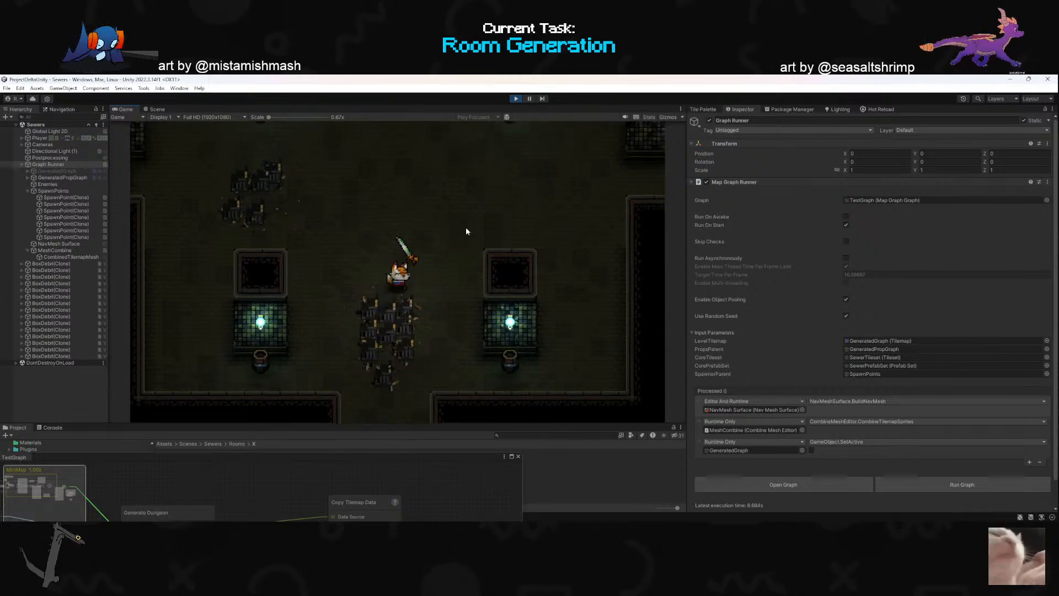
click(446, 195)
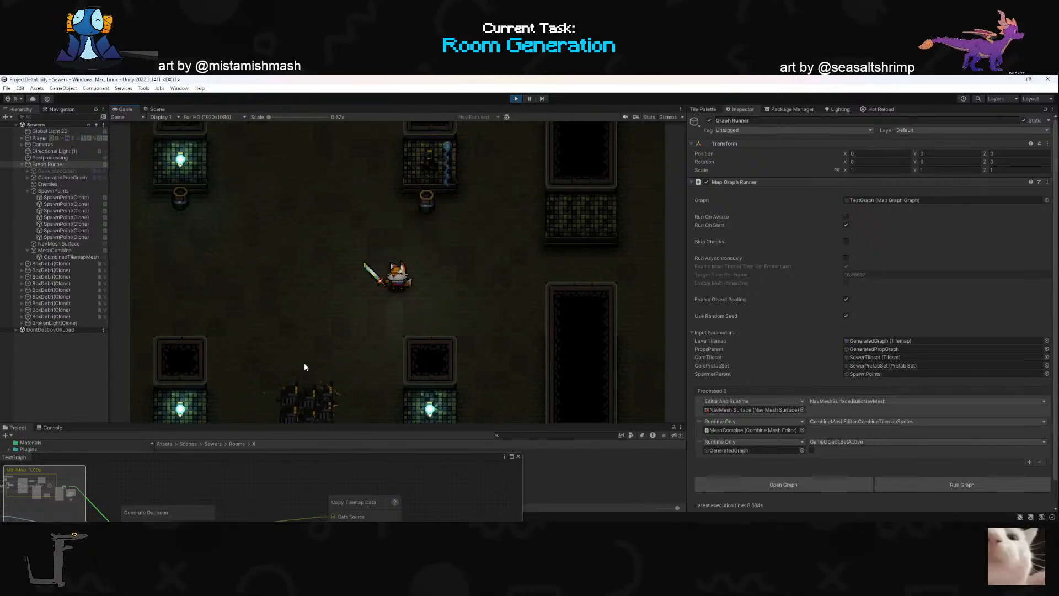
- Close the floating TestGraph window and smash the left crate stack in the adjoining room
drag(296, 460, 406, 202)
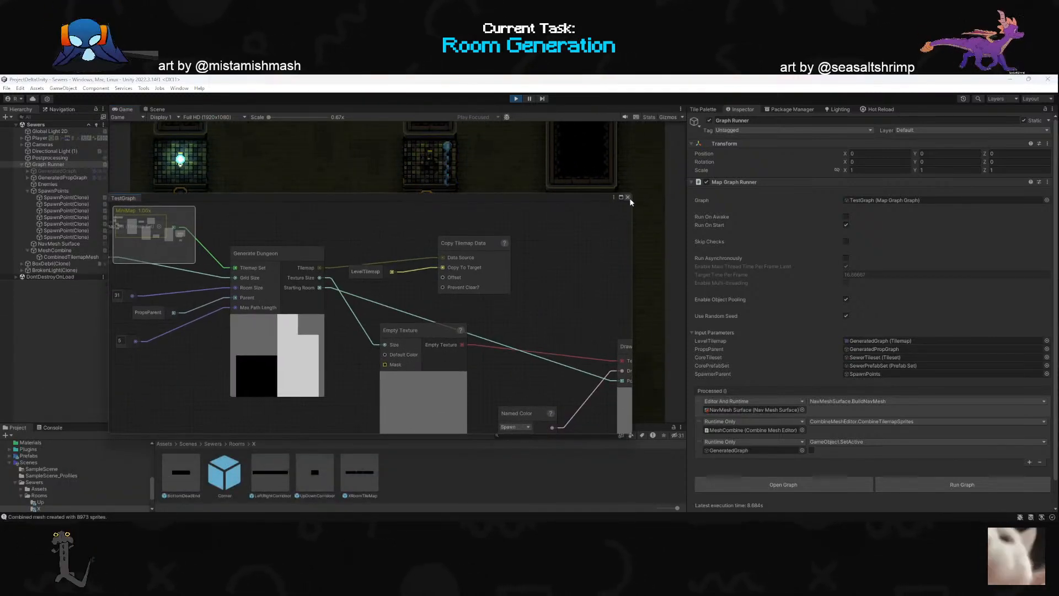
click(628, 197)
click(630, 247)
click(449, 311)
key(w)
key(d)
click(391, 348)
click(350, 292)
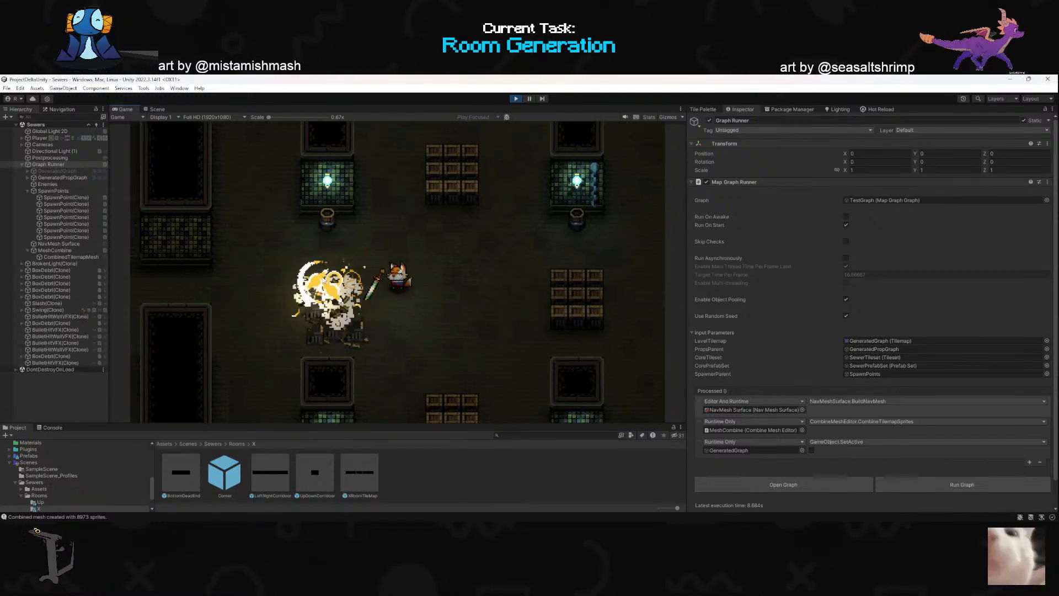
key(d)
click(337, 287)
- Smash the crate stacks on the upper and right sides of this room
key(w)
click(398, 222)
click(416, 222)
key(w)
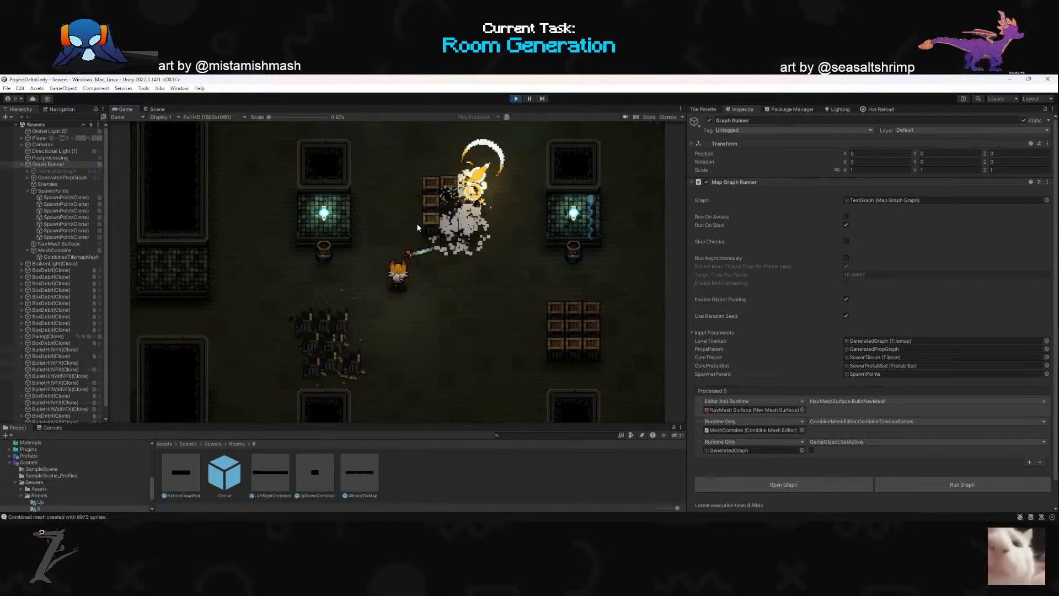
click(413, 213)
click(401, 201)
key(d)
click(495, 304)
key(s)
key(d)
click(494, 301)
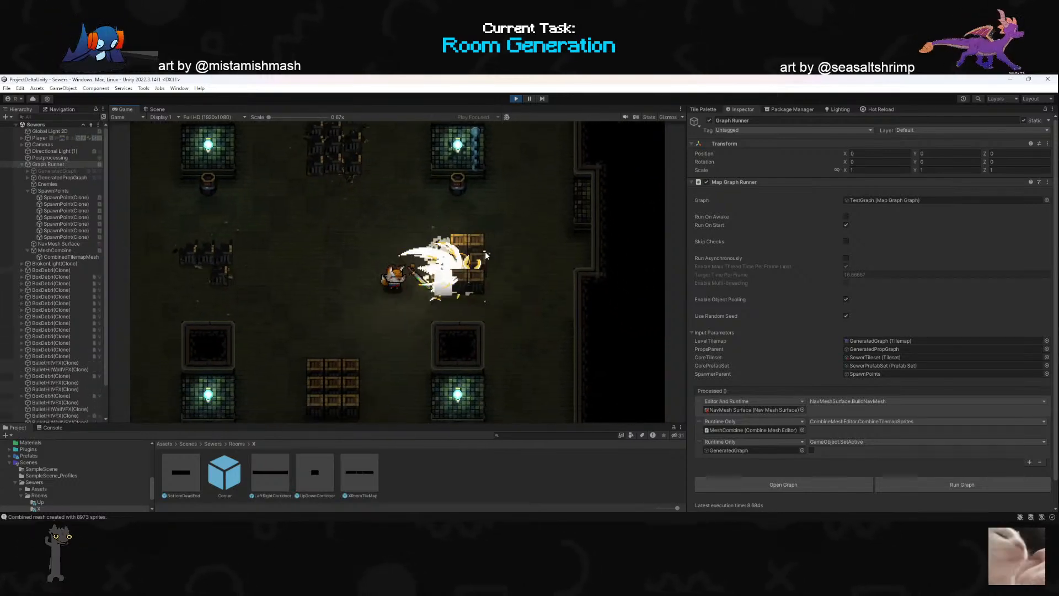
click(495, 259)
click(494, 251)
key(a)
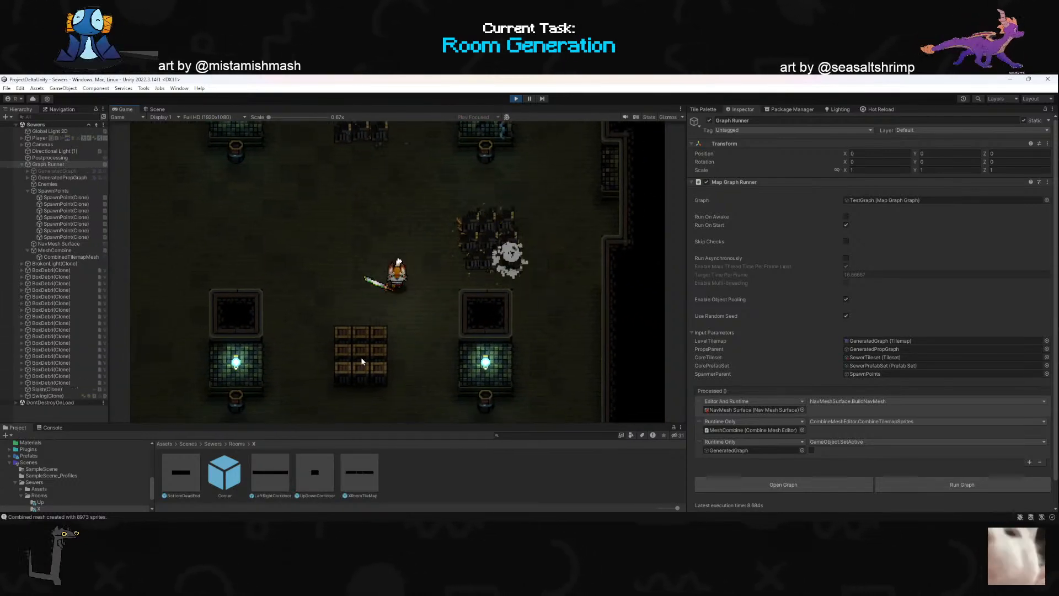
- Walk down to the room's lower crate stack and smash it in front of the exit
key(s)
click(362, 356)
click(448, 375)
key(d)
click(452, 360)
key(s)
click(385, 368)
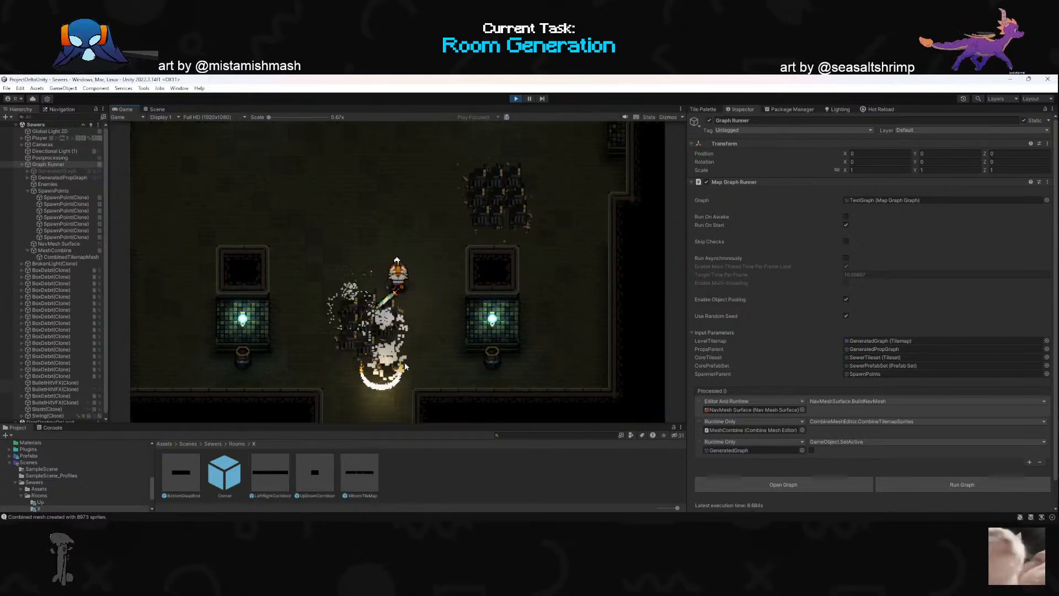
- Dash into the following room and smash its upper and right crate stacks
key(space)
key(a)
click(428, 314)
click(481, 316)
key(s)
click(491, 232)
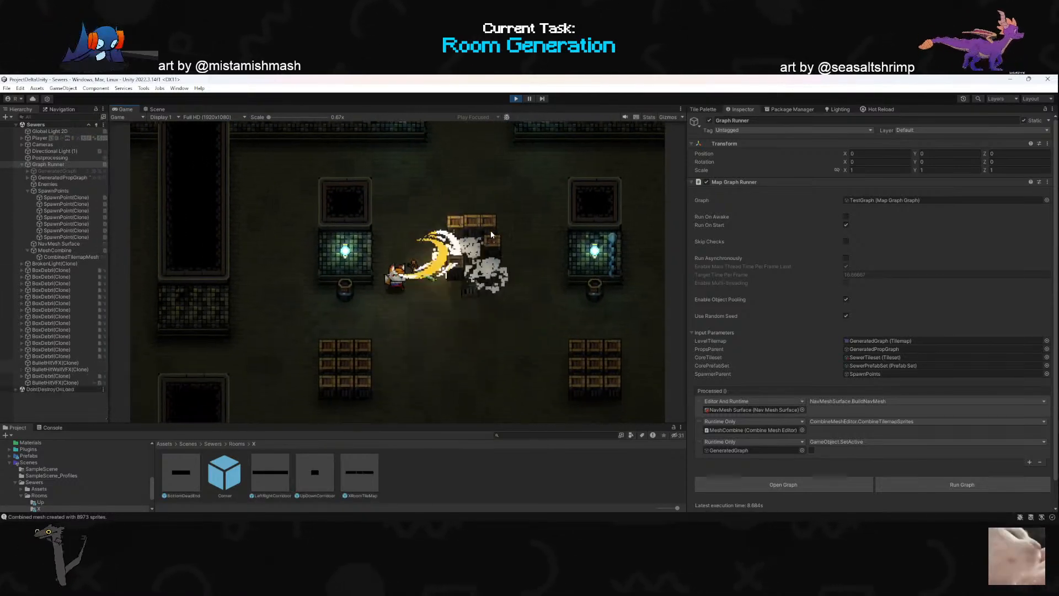
key(d)
click(441, 198)
key(s)
click(493, 324)
key(d)
click(510, 283)
click(511, 279)
- Destroy the left crate stack and strike the lower one in the same room
key(a)
click(270, 268)
click(275, 266)
key(d)
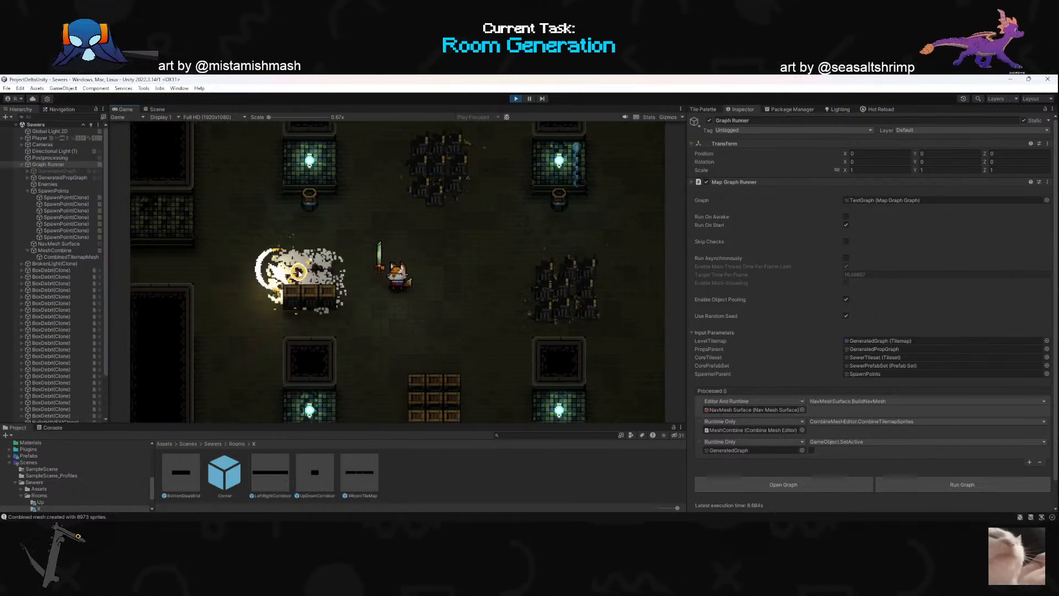
click(275, 266)
key(s)
click(393, 370)
click(389, 368)
click(381, 364)
key(w)
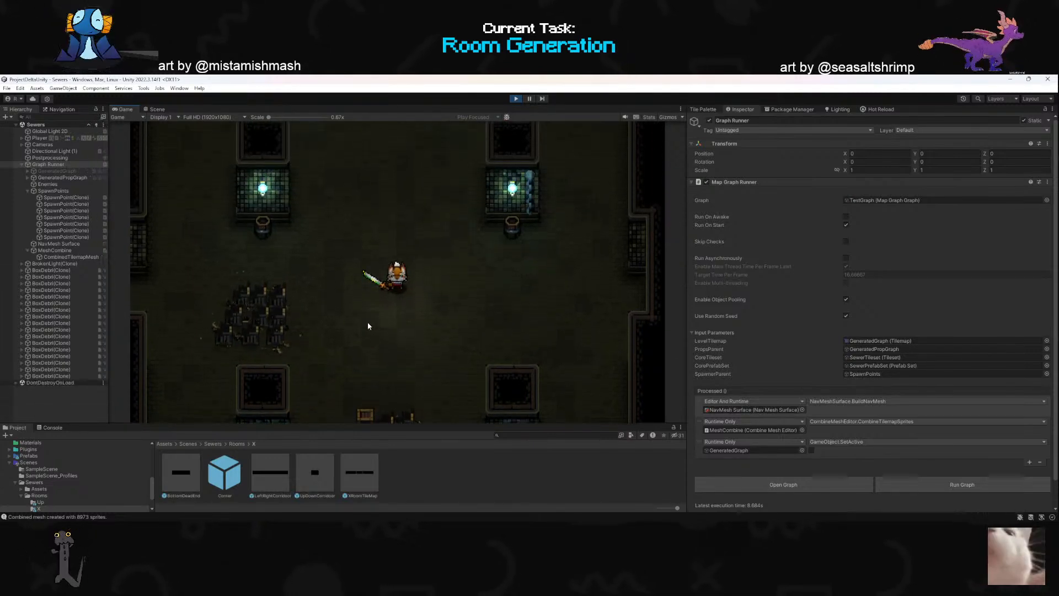
- Smash the remaining crates, then attack the wall lights and barrels below the upper pillars
key(s)
click(367, 334)
key(d)
key(w)
click(473, 234)
click(486, 232)
key(a)
key(d)
click(503, 228)
click(503, 226)
key(a)
click(291, 221)
key(s)
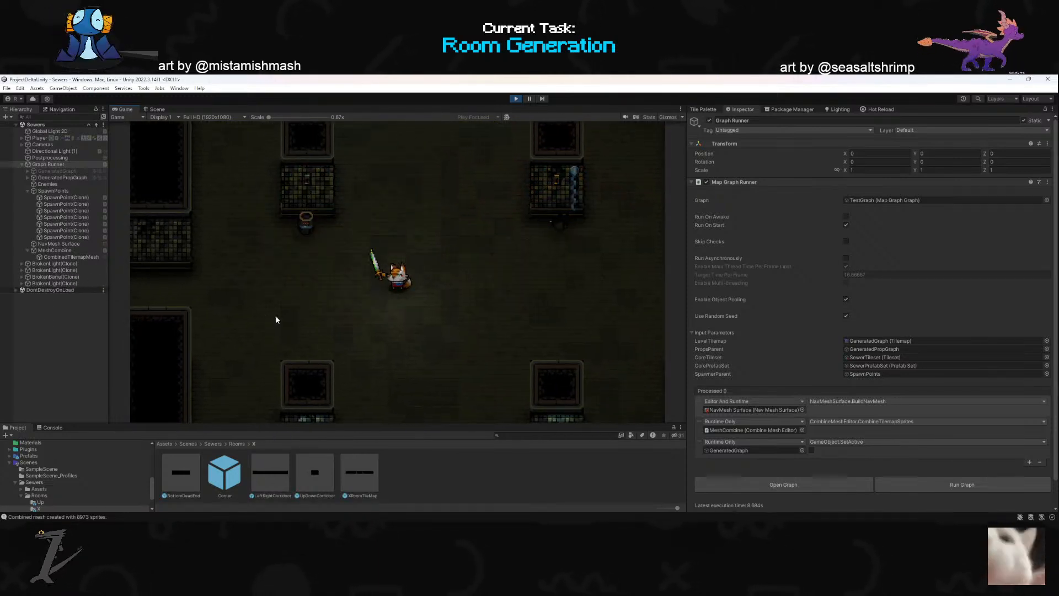
- Select the surviving barrel in the Scene view and examine the components on its parent object, Barrel (3)
click(69, 264)
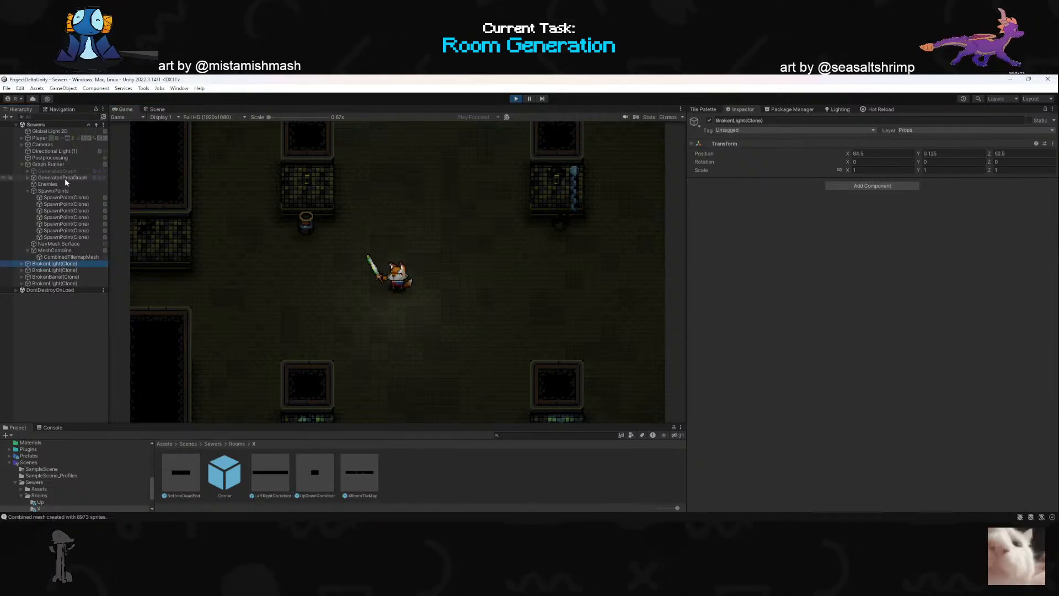
click(161, 109)
right_drag(360, 273, 480, 276)
key(w)
scroll(524, 237, up, 3)
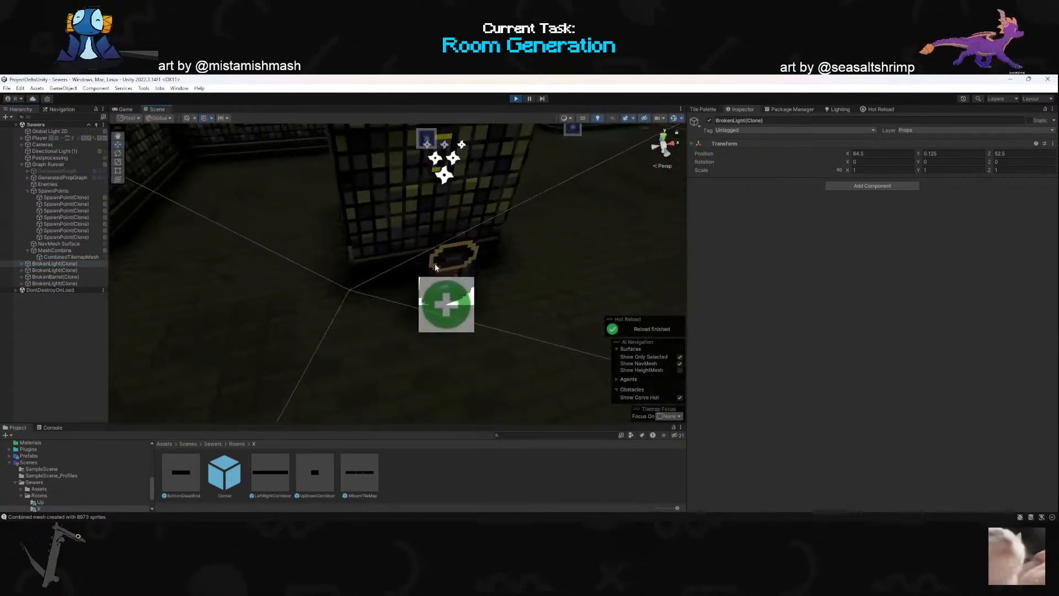
click(481, 276)
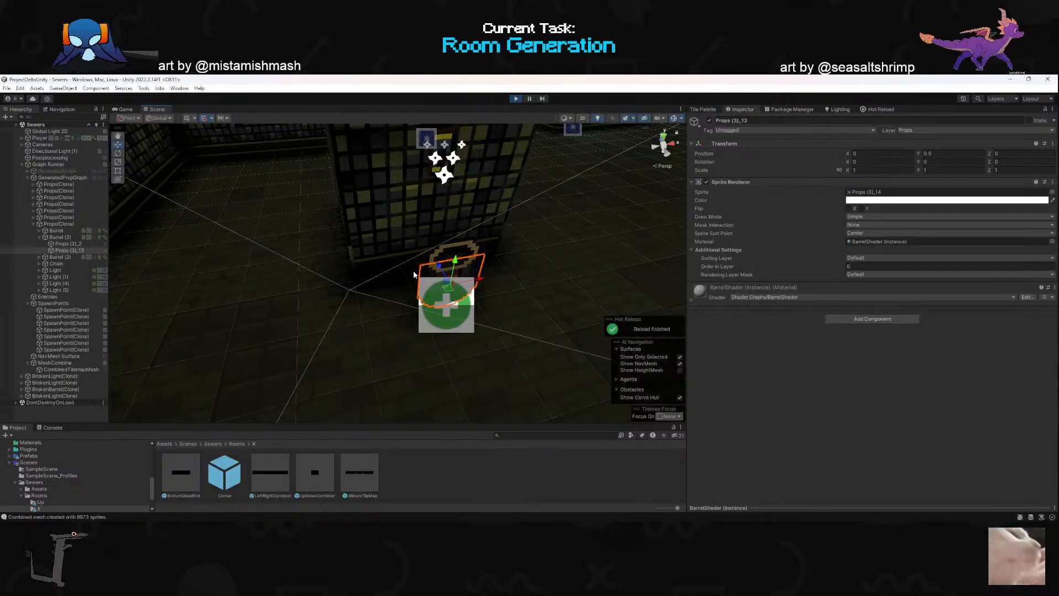
click(46, 236)
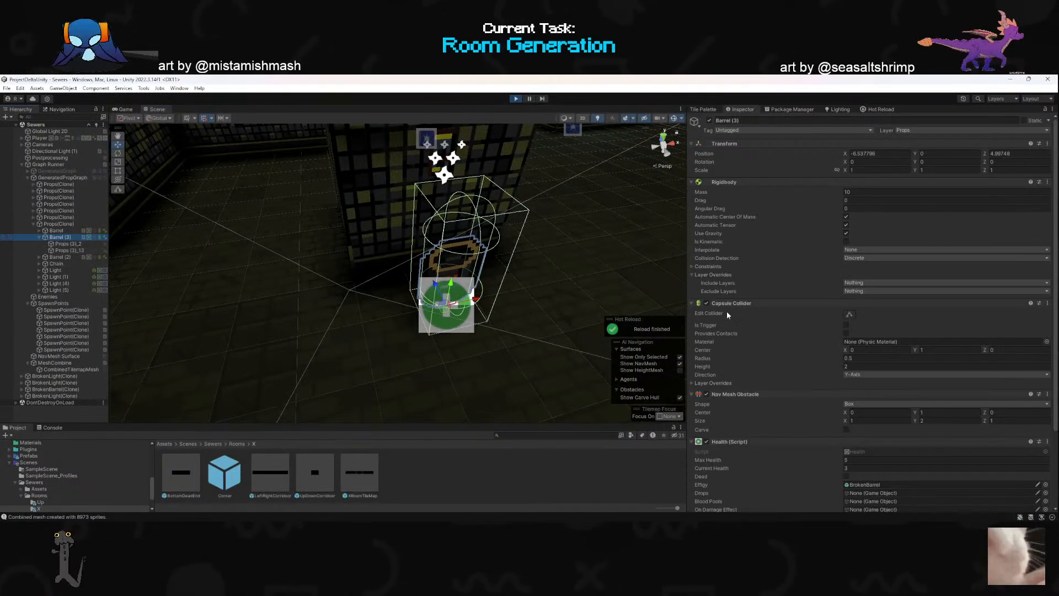
scroll(722, 313, down, 2)
scroll(722, 312, down, 3)
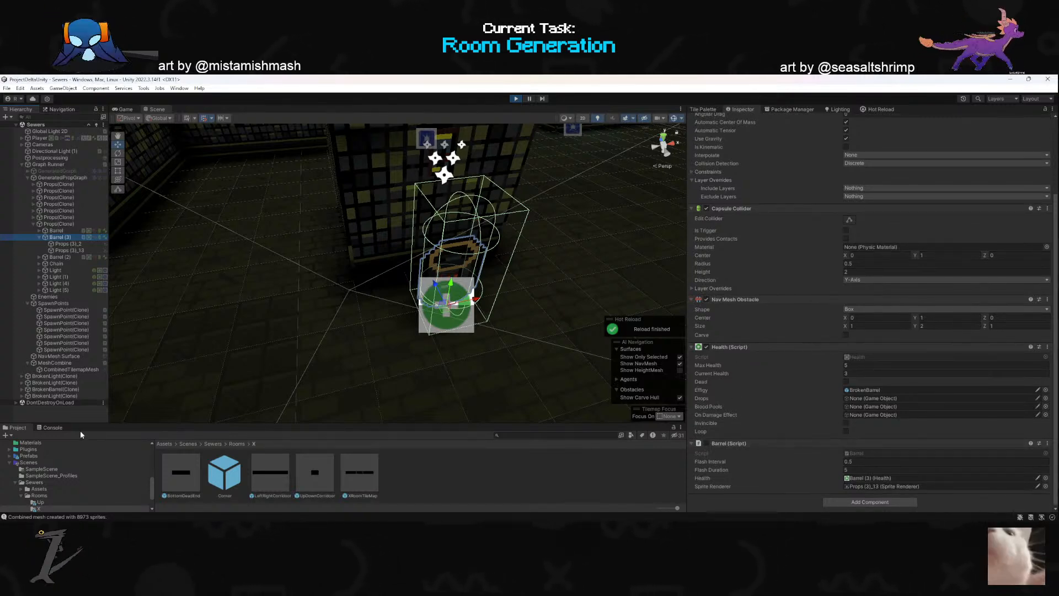
- Clear the console and strike the surviving barrel in the Game view to test its detonation
click(52, 427)
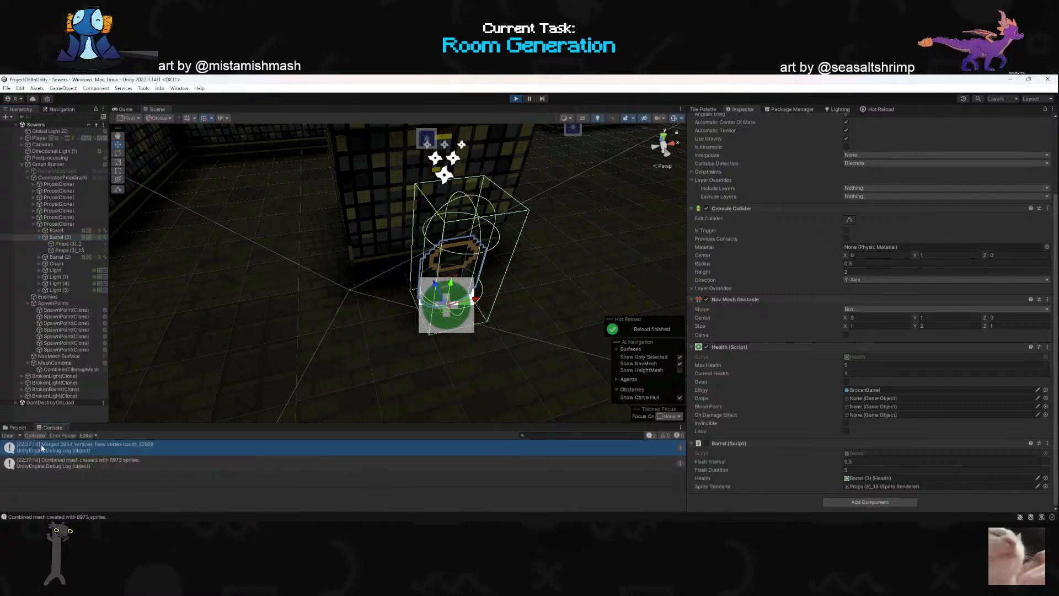
click(9, 436)
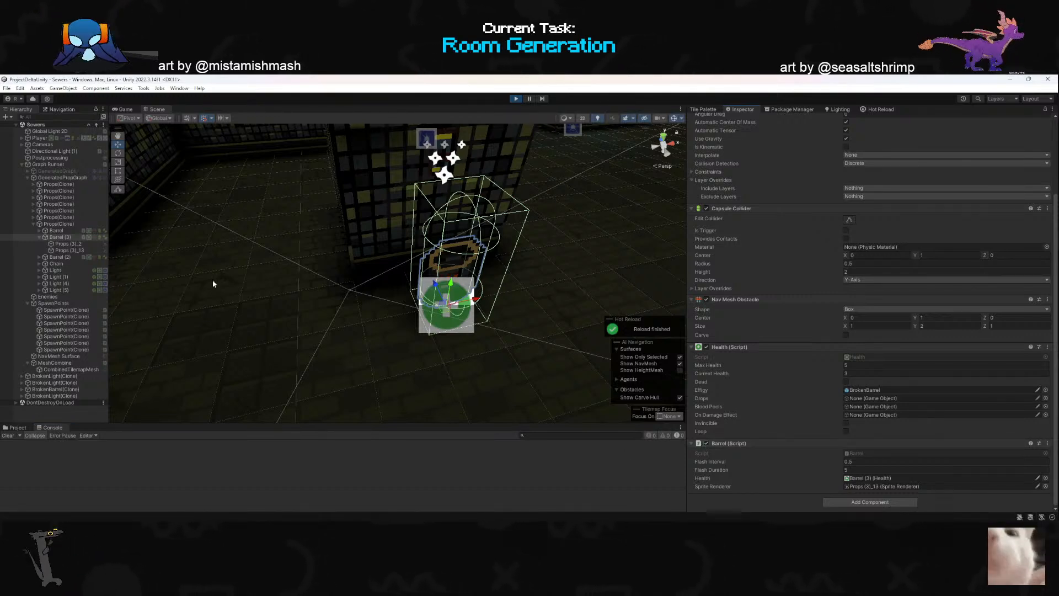
click(125, 109)
click(274, 230)
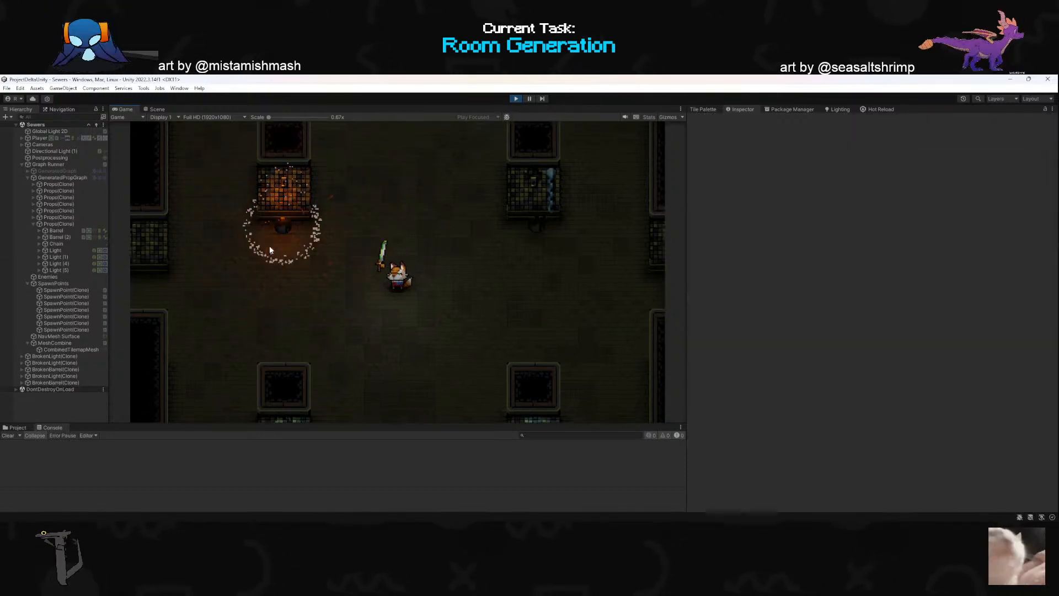
- Switch to the code editor, search for "barrel" and open the Barrel class in Barrel.cs
key(alt+Tab)
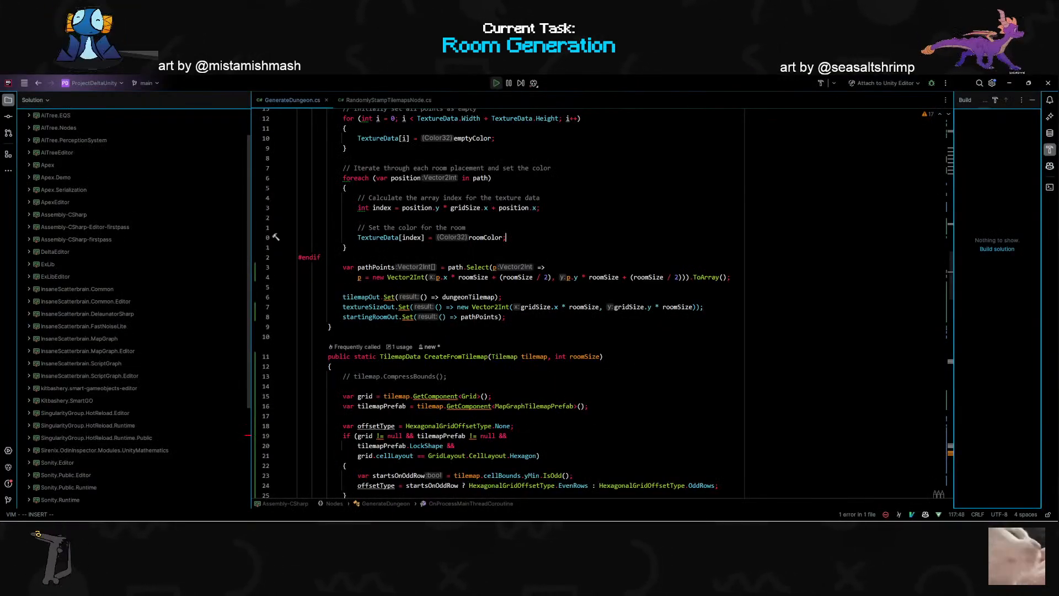
key(shift)
key(shift)
text(barr)
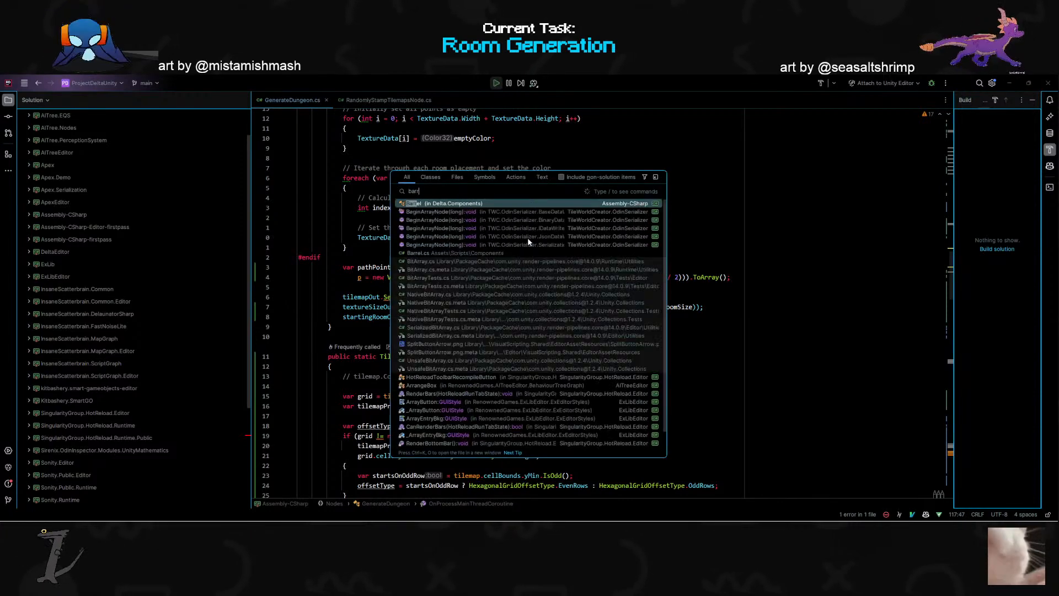
text(el s)
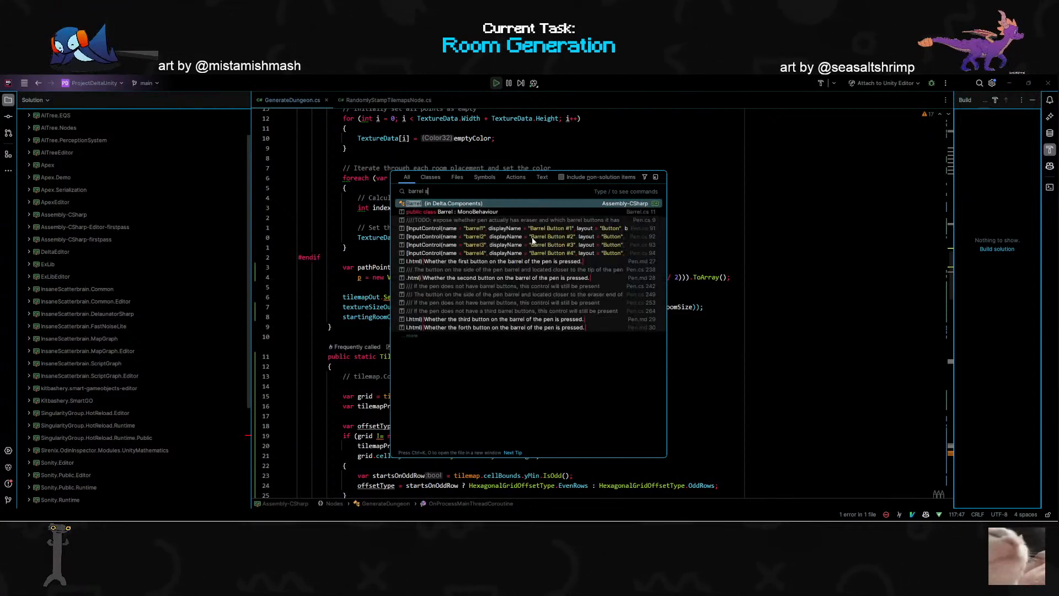
key(BackSpace)
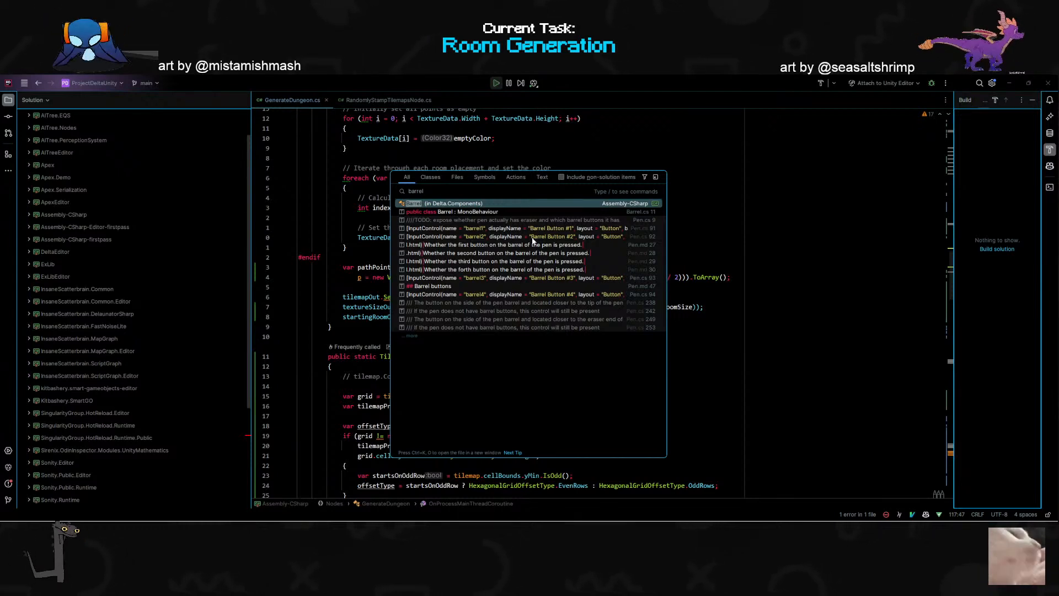
key(Down)
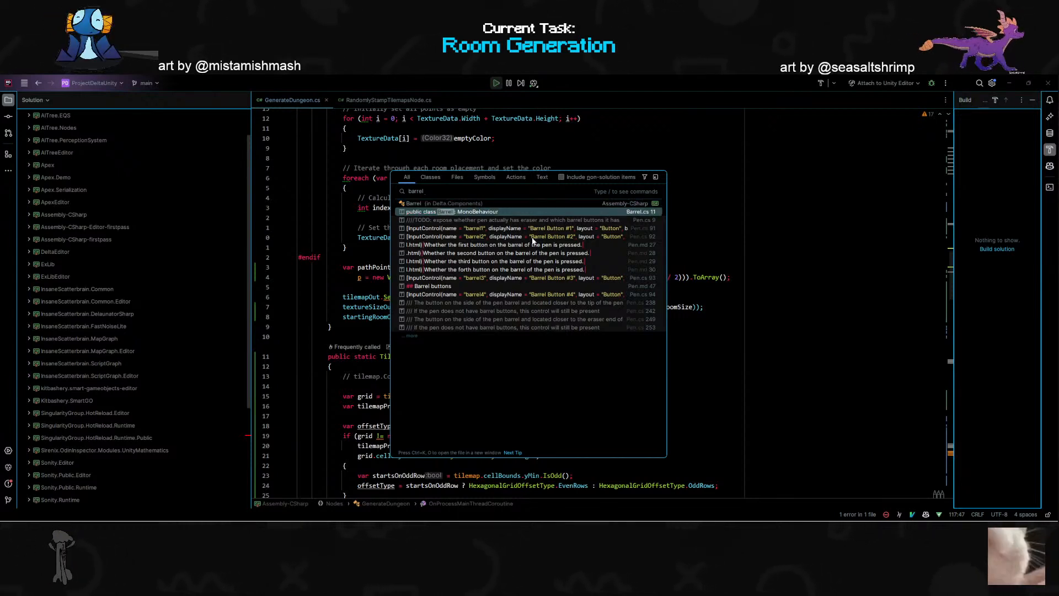
key(Up)
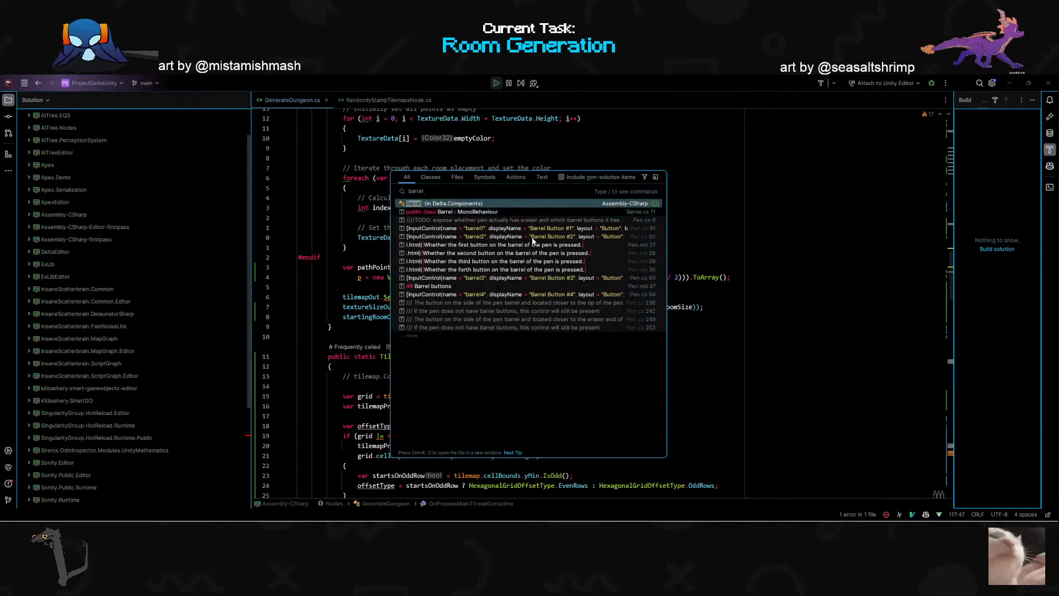
key(Down)
key(Return)
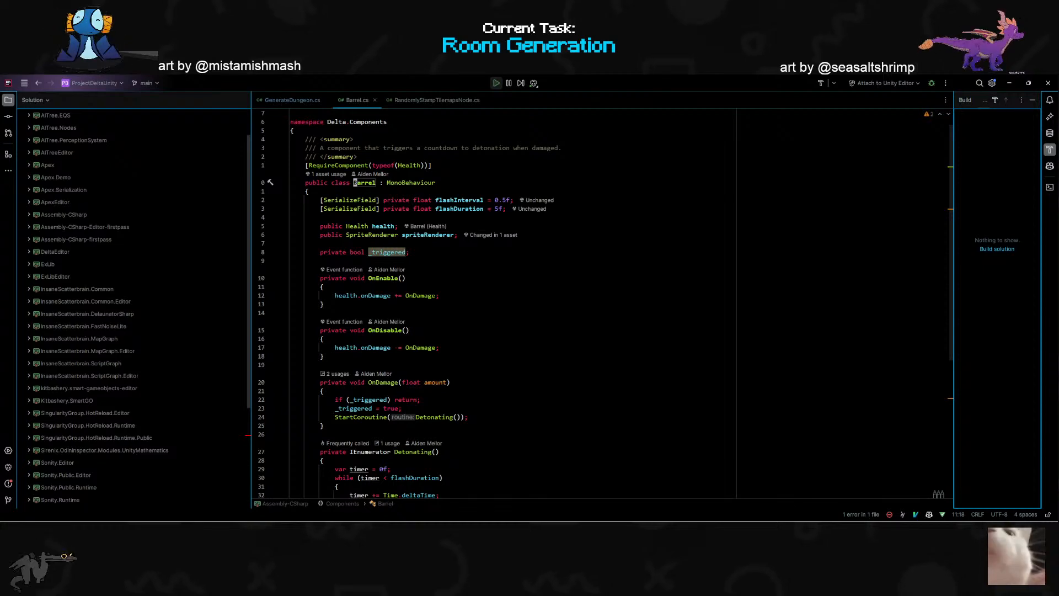
- Examine the barrel script's damage subscription, _triggered flag and detonation coroutine, then switch back to Unity
scroll(551, 303, down, 8)
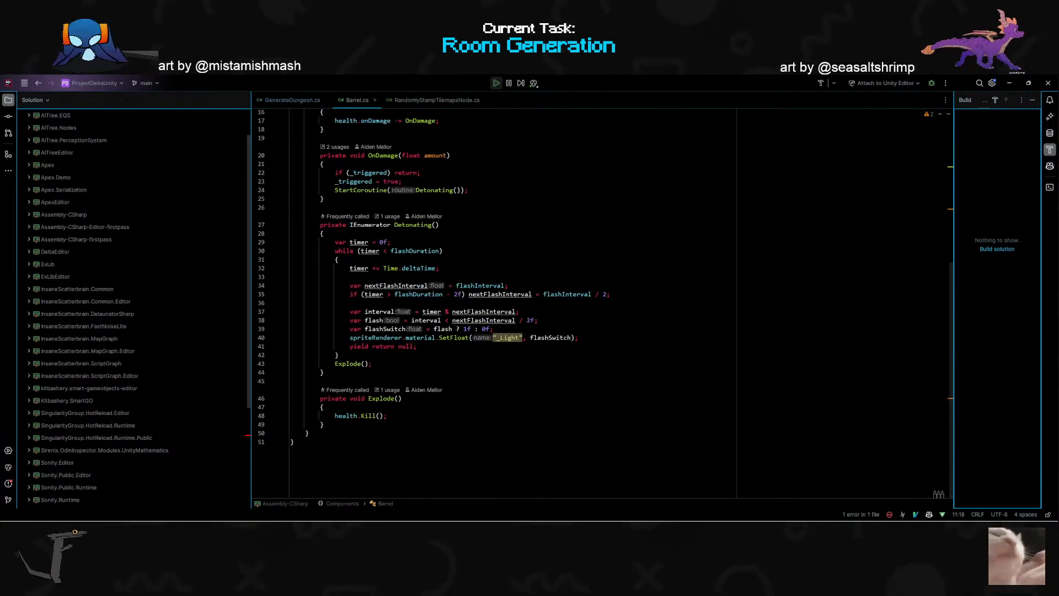
click(370, 364)
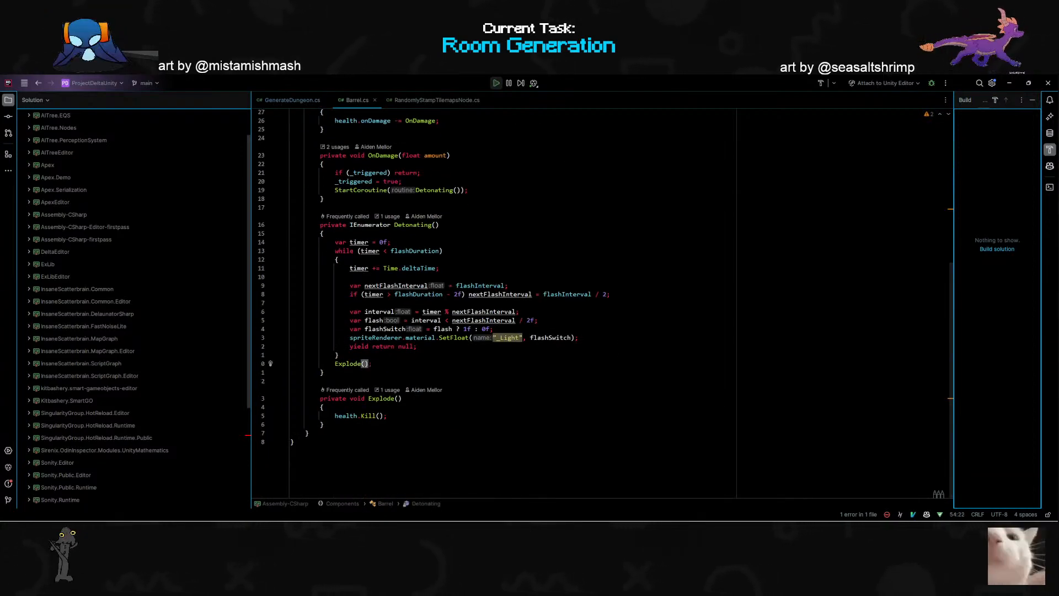
scroll(552, 304, up, 7)
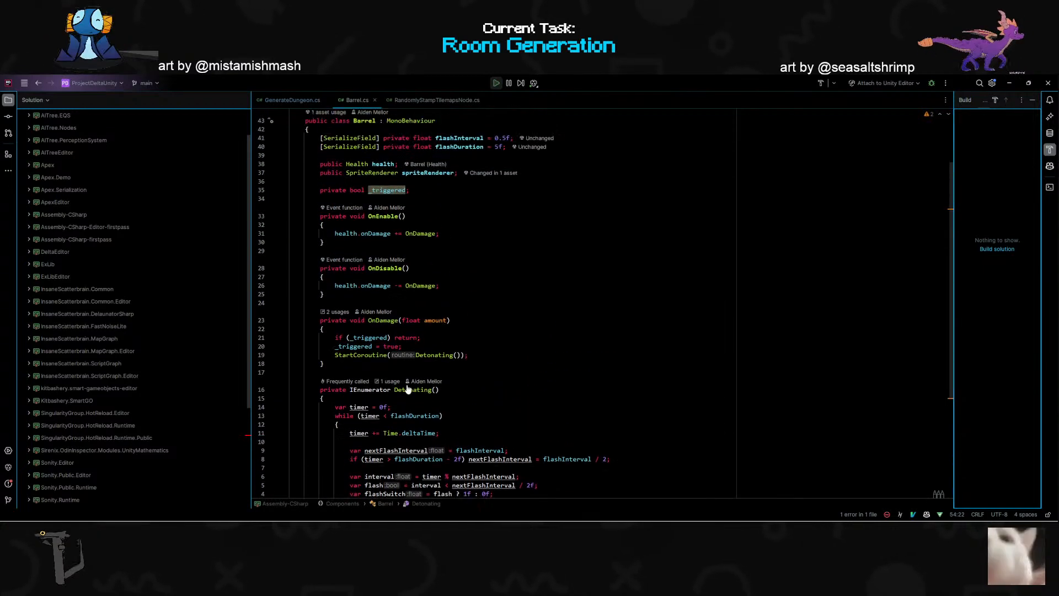
double_click(375, 251)
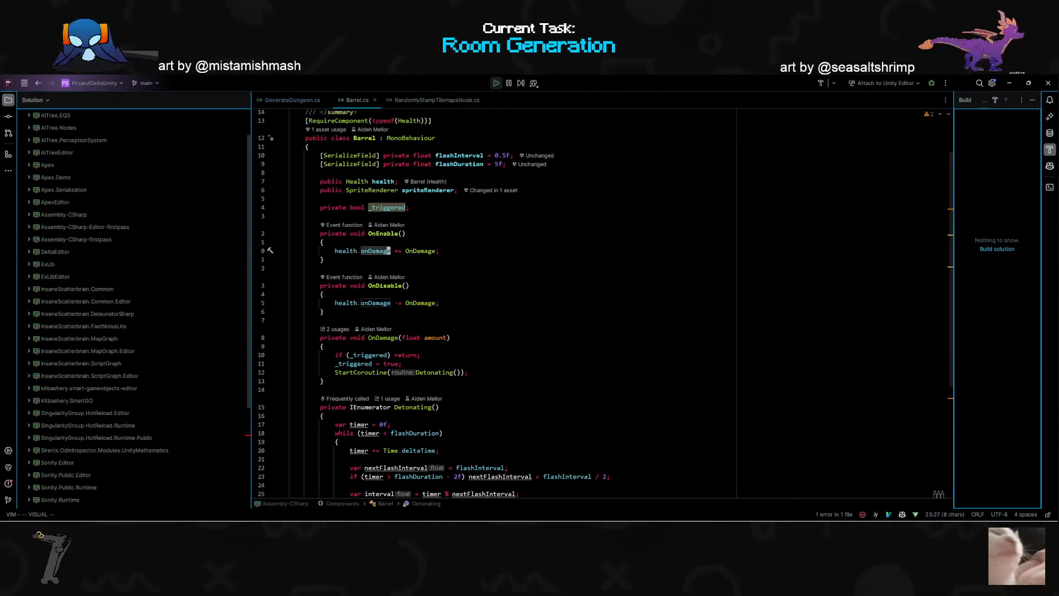
scroll(552, 304, up, 2)
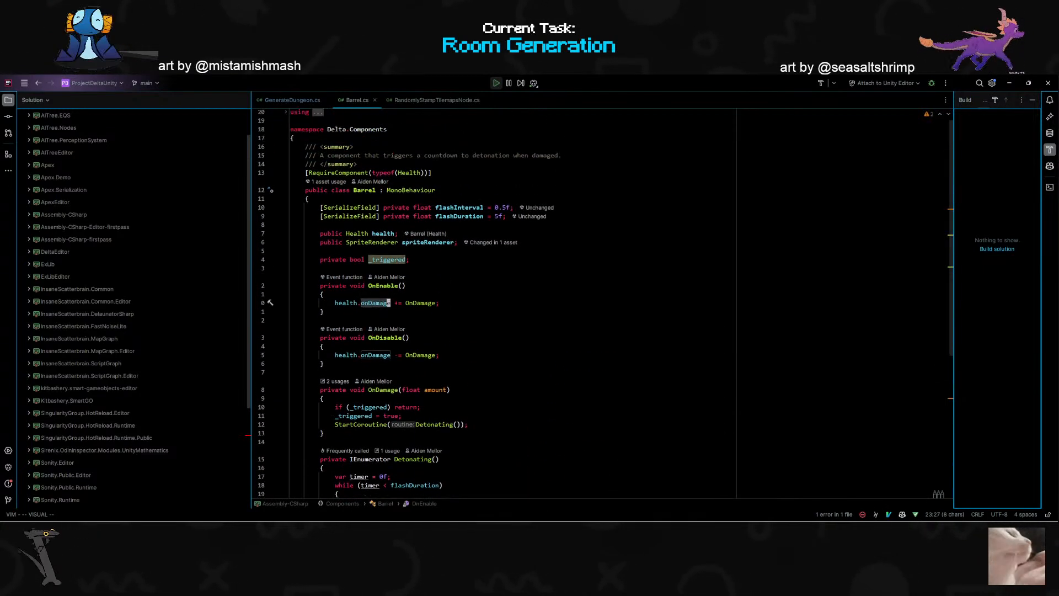
double_click(386, 259)
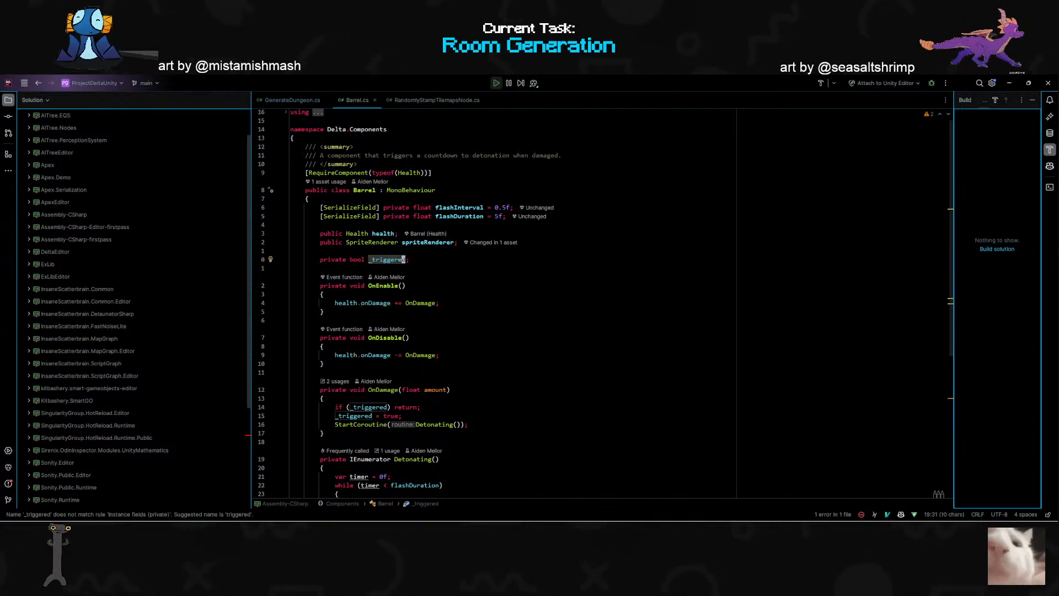
scroll(509, 345, down, 7)
key(alt+Tab)
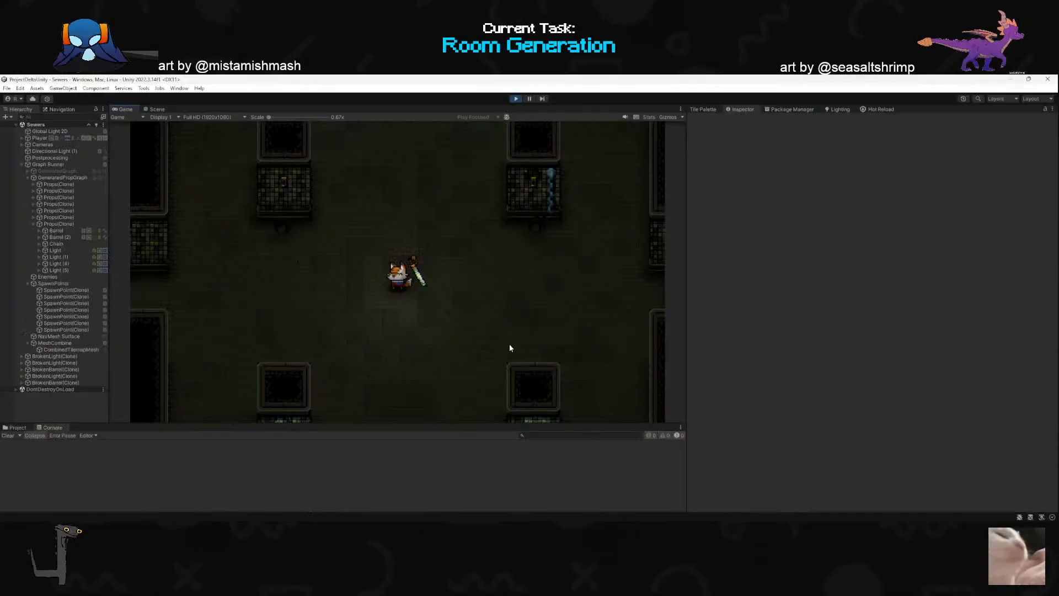
- End the playtest, select Barrel (3) through its sprite in the Scene view and inspect its Barrel script component
click(256, 274)
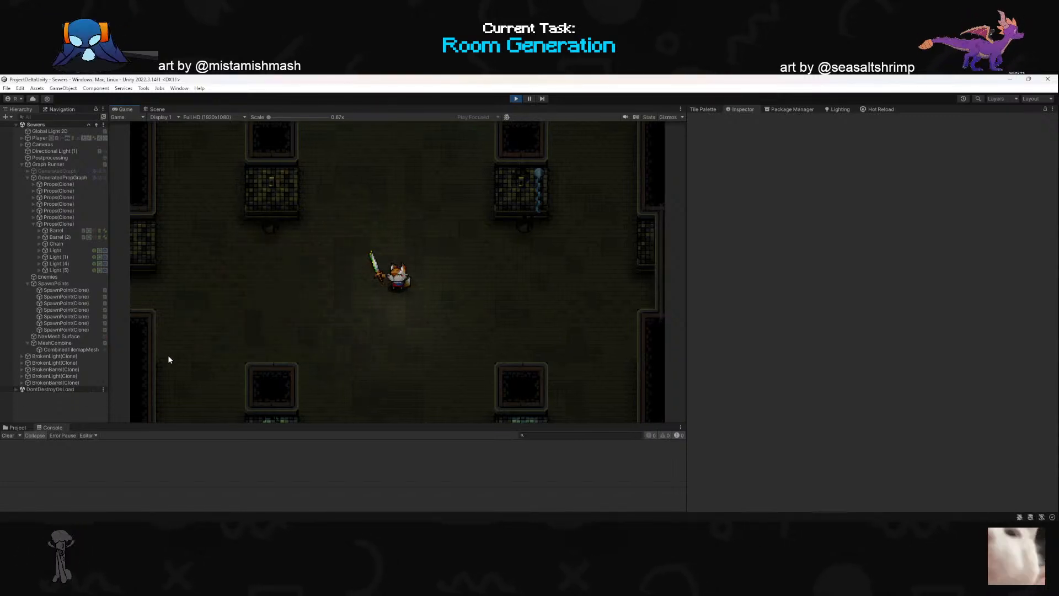
click(516, 100)
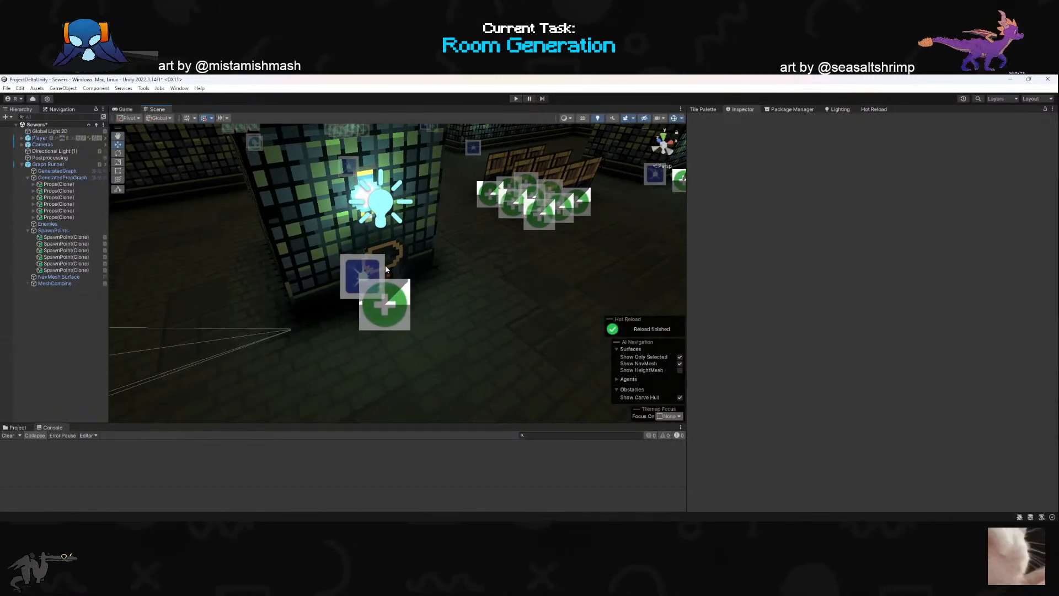
click(367, 275)
click(60, 224)
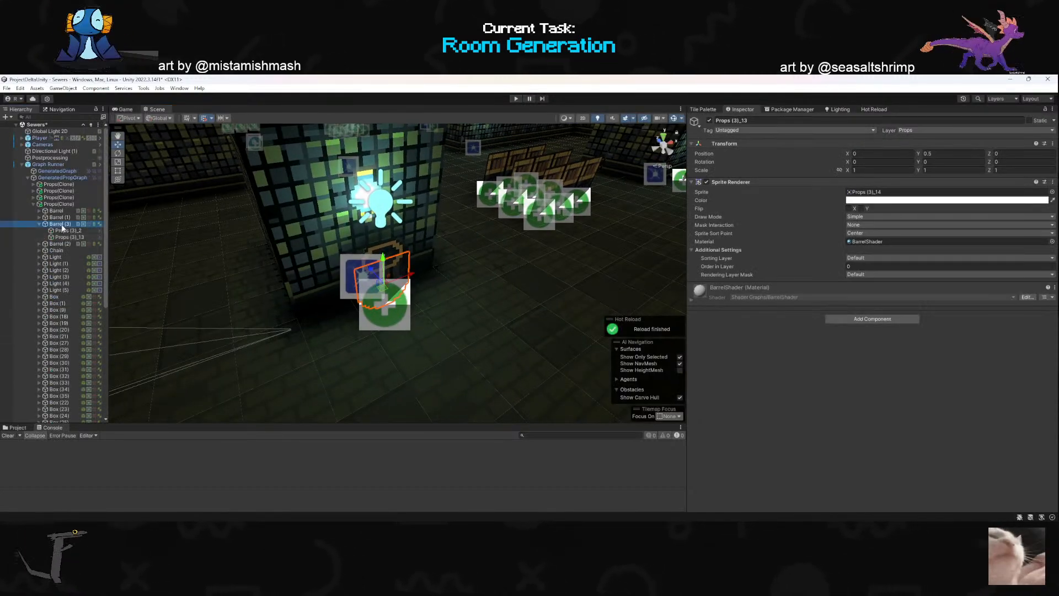
scroll(822, 316, down, 8)
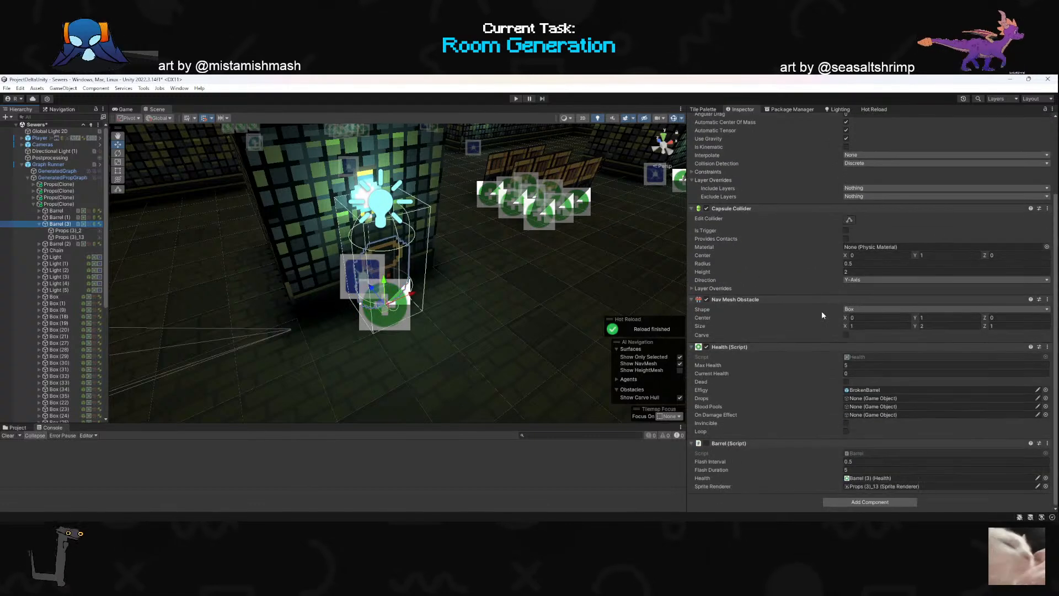
- Browse the project assets to Art/Props, select the Barrel prefab and examine its Health and Barrel script components
click(16, 428)
scroll(15, 479, down, 2)
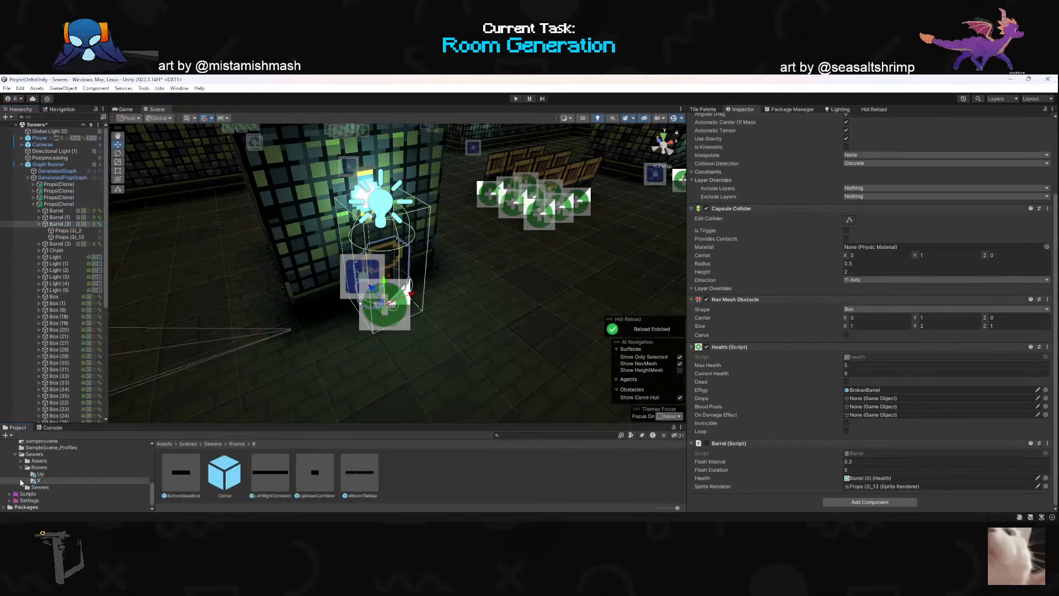
click(14, 479)
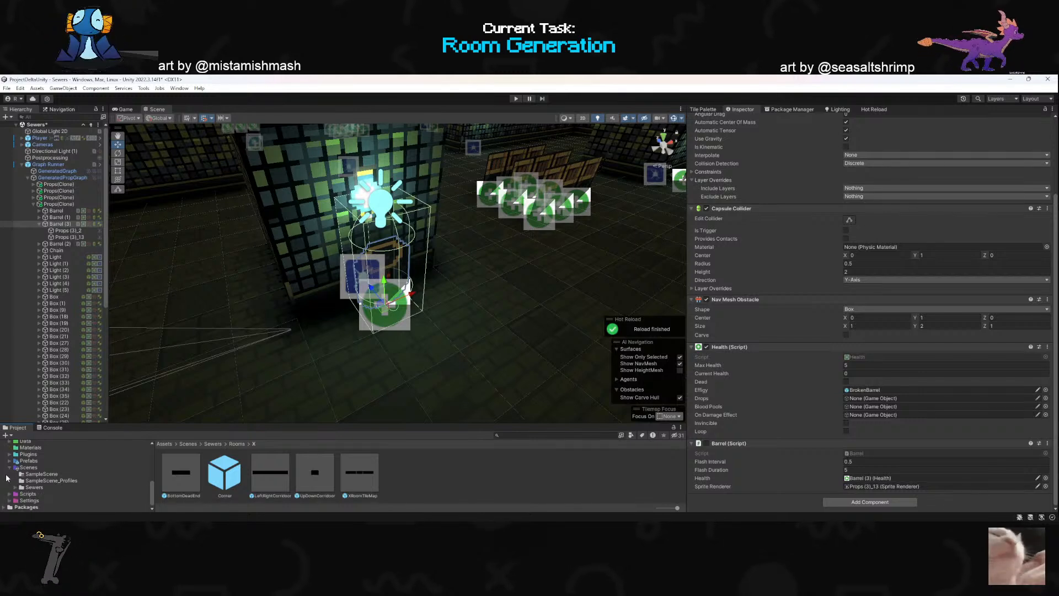
click(7, 468)
click(9, 468)
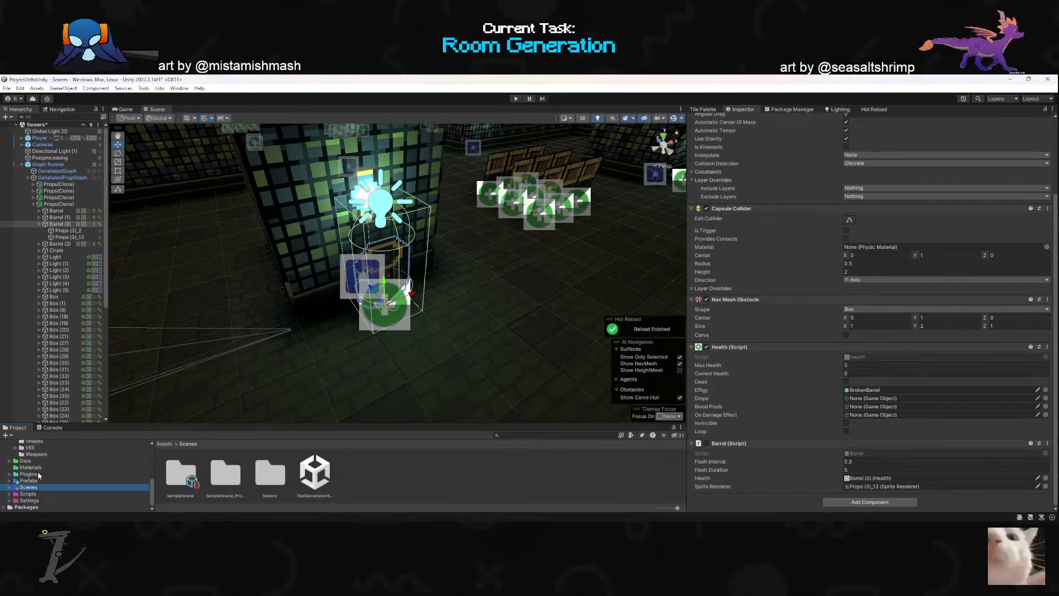
click(116, 482)
scroll(33, 480, up, 5)
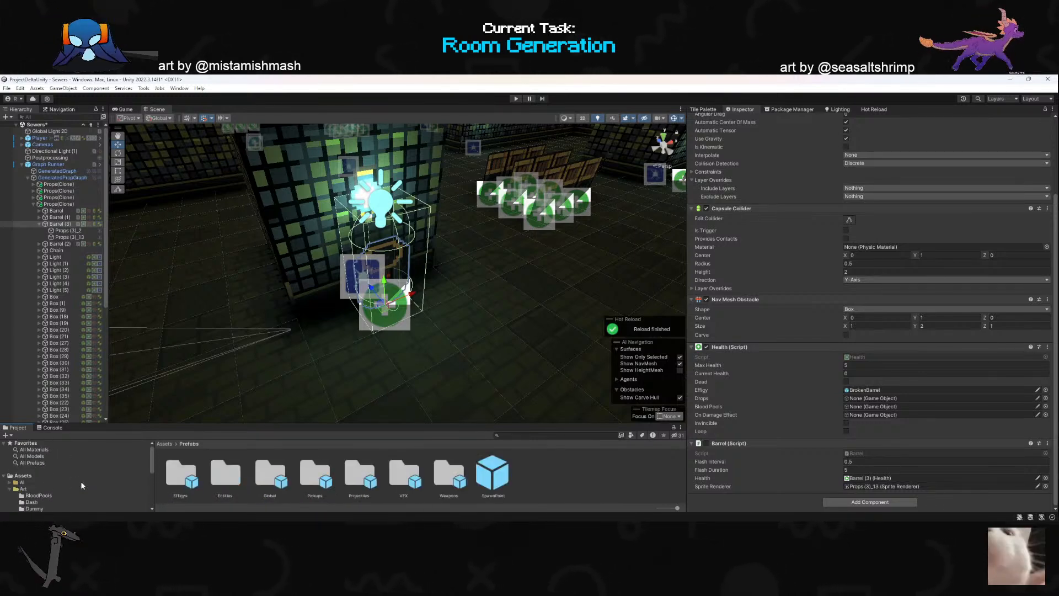
click(27, 488)
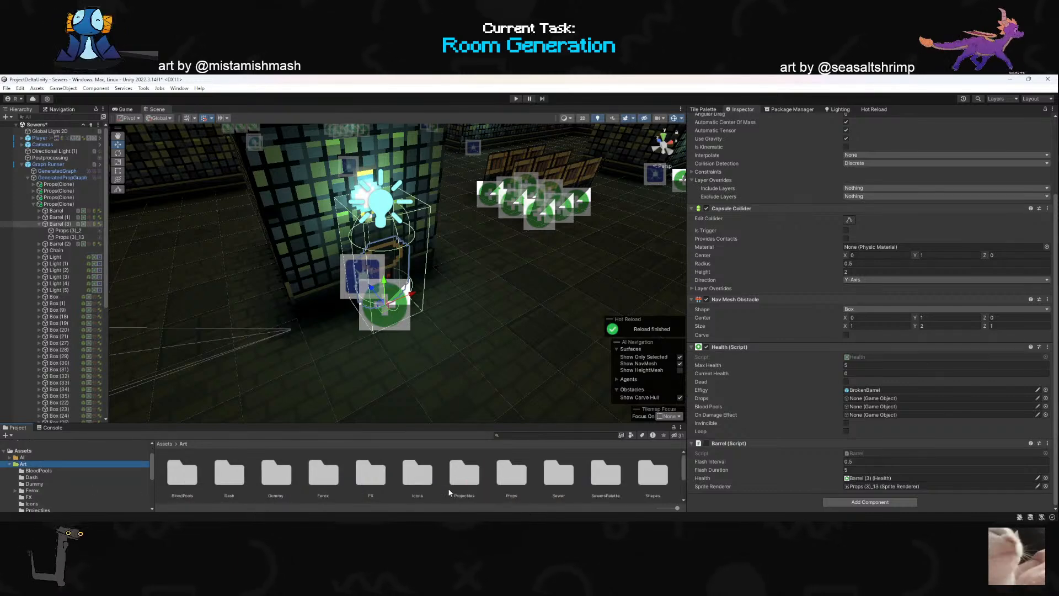
double_click(511, 473)
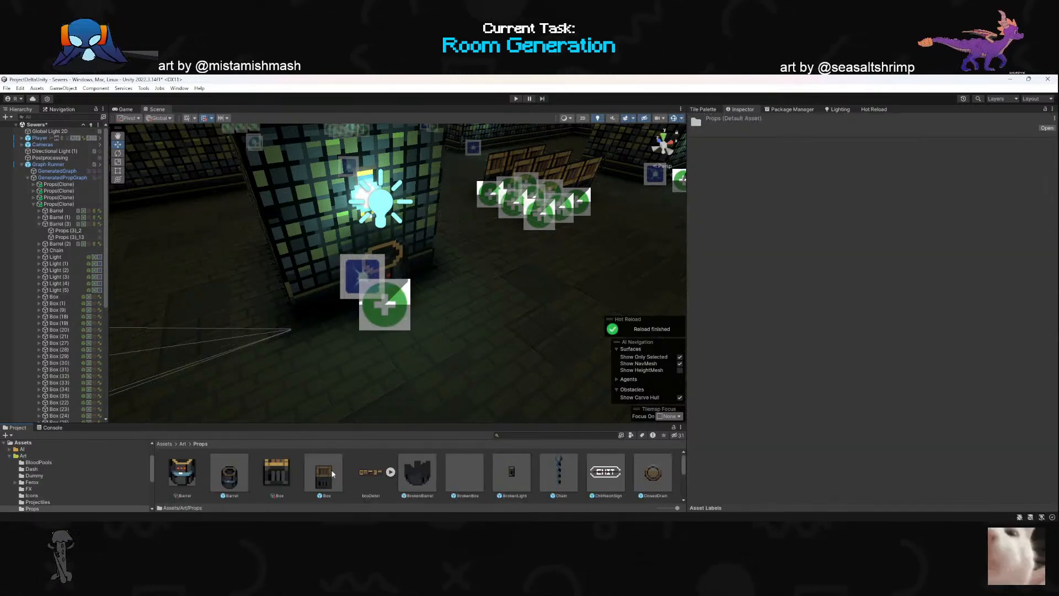
click(229, 476)
scroll(799, 420, down, 10)
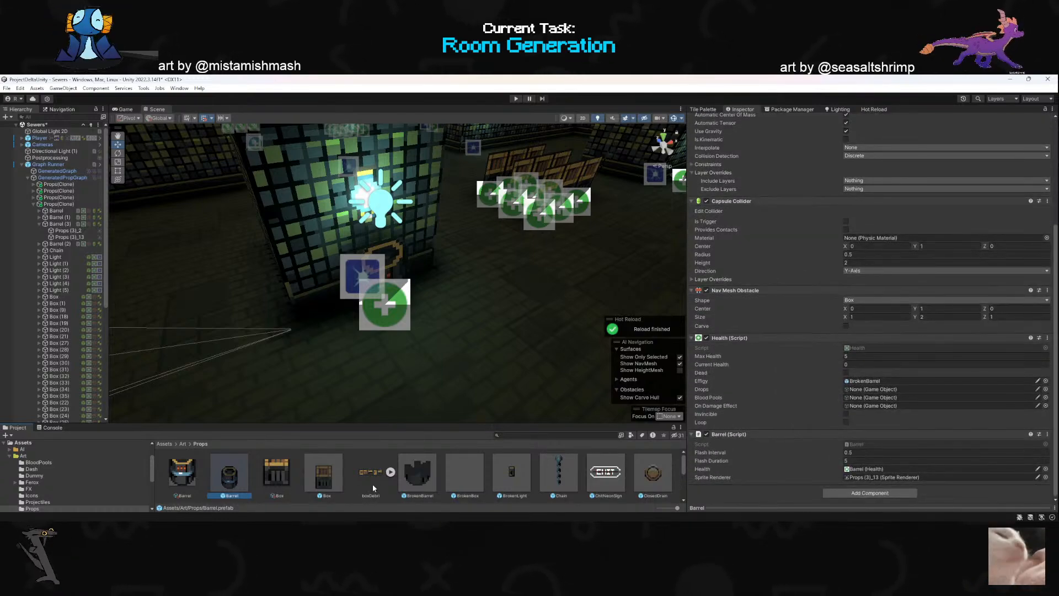
key(s)
right_drag(411, 331, 414, 352)
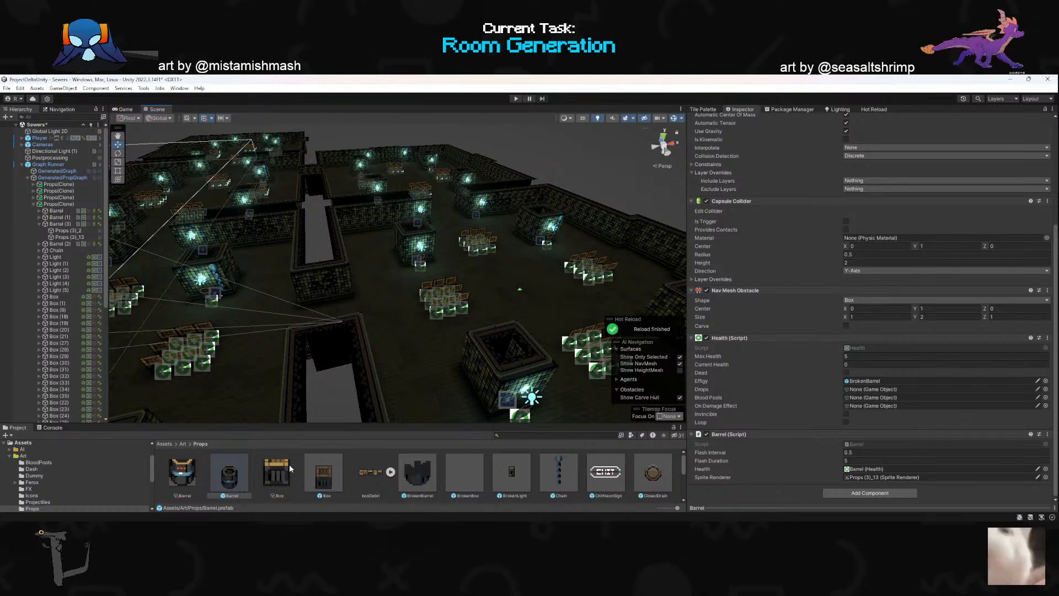
- Open the XRoomTileMap prefab from Scenes/Sewers/Rooms/X for editing
scroll(67, 499, down, 5)
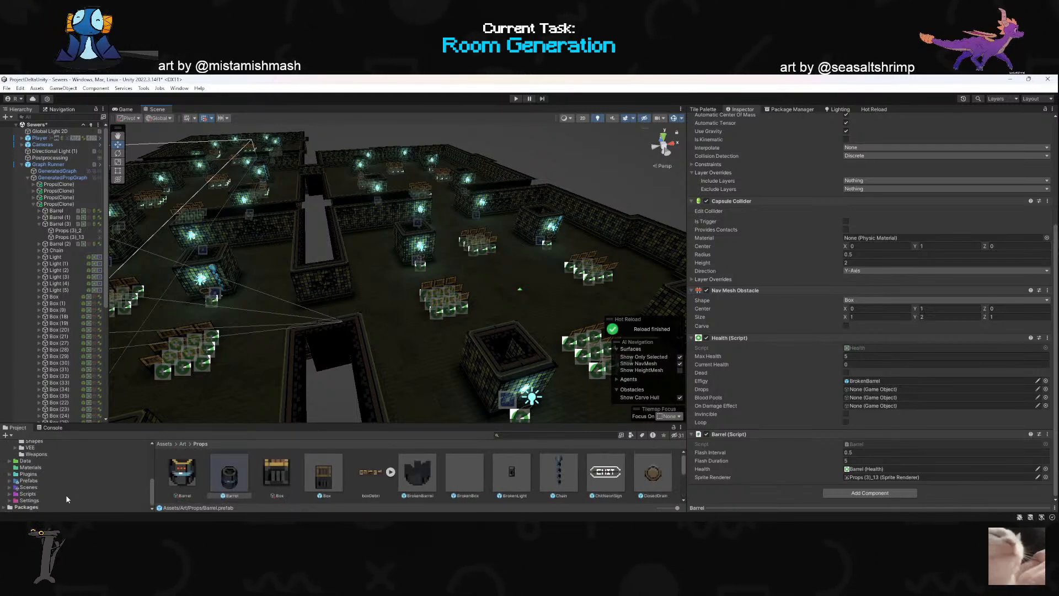
click(34, 481)
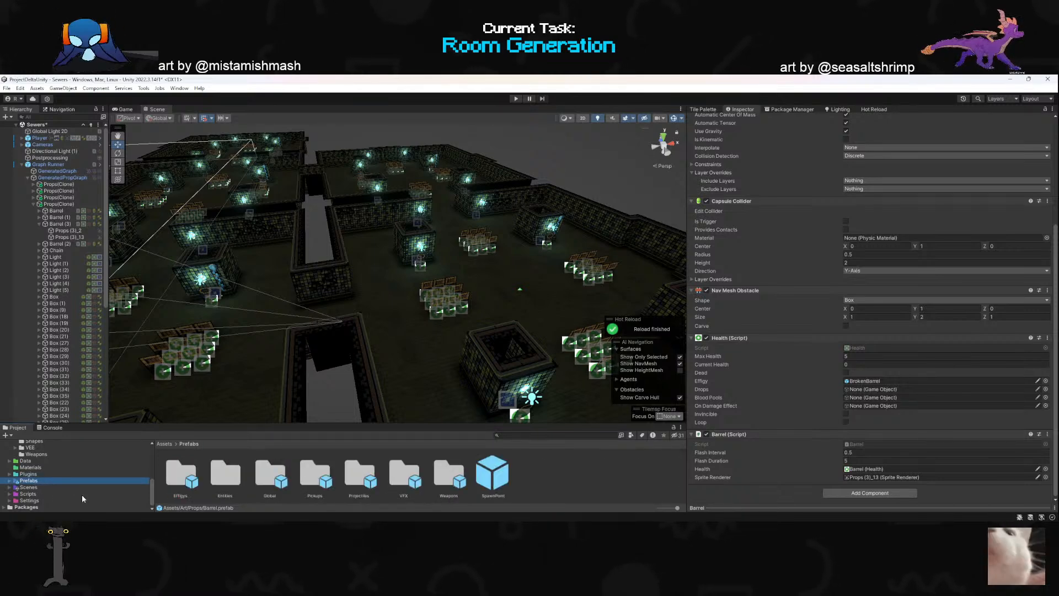
click(29, 494)
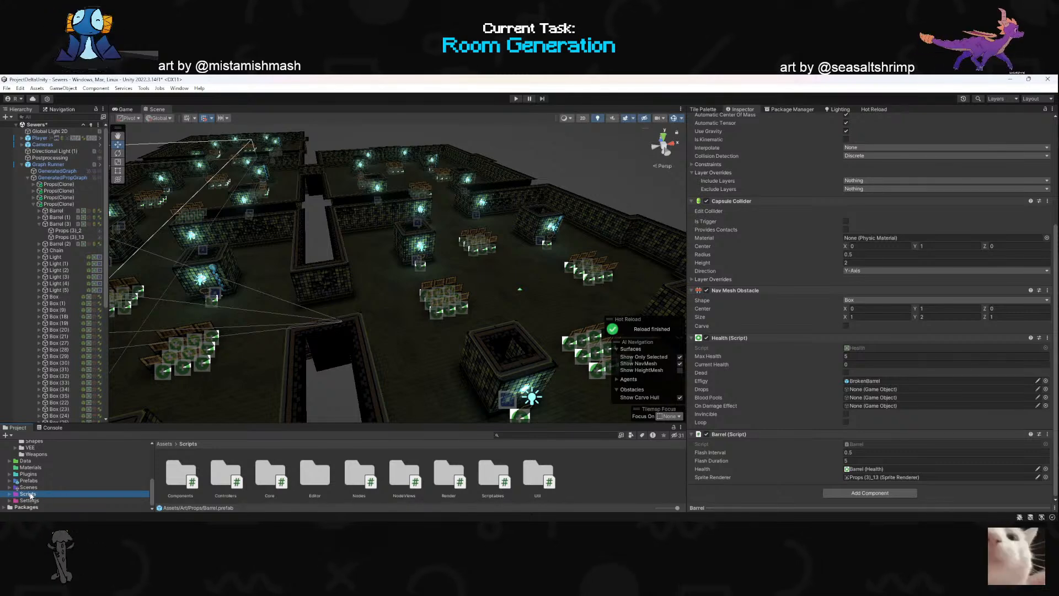
click(29, 488)
double_click(272, 474)
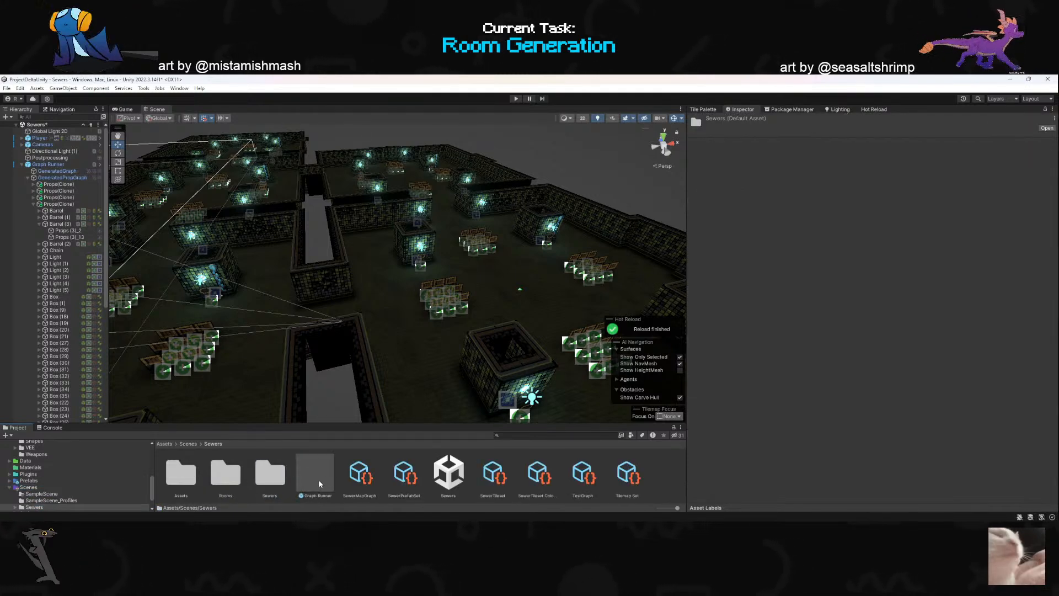
double_click(230, 484)
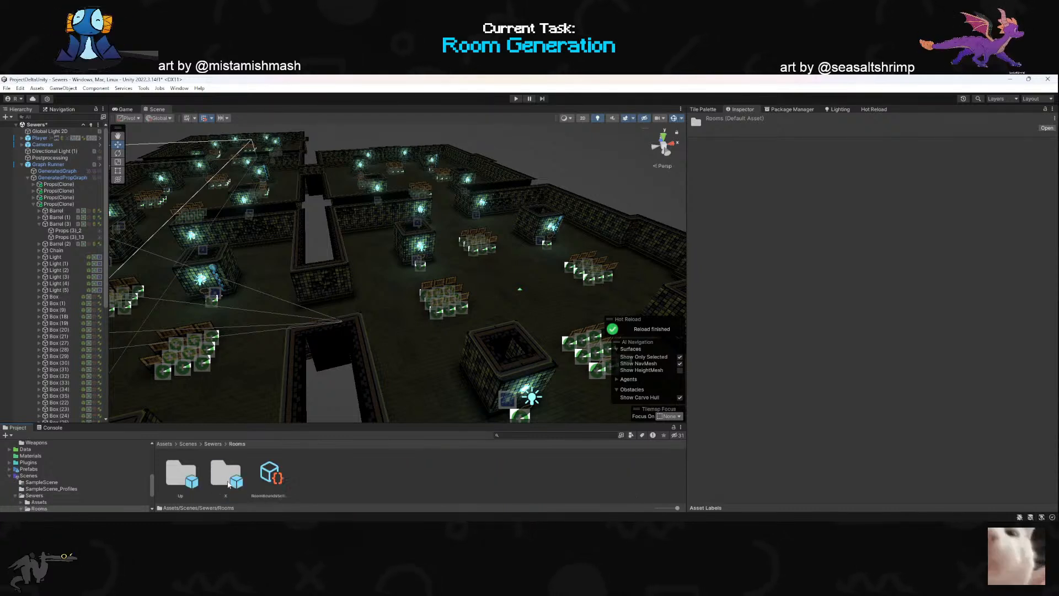
double_click(229, 480)
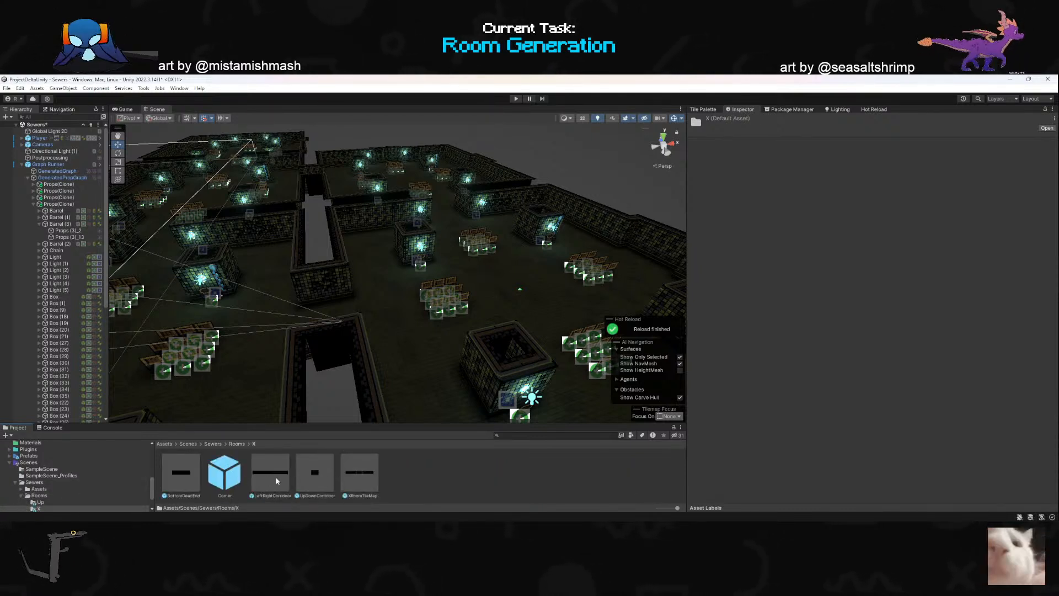
double_click(360, 472)
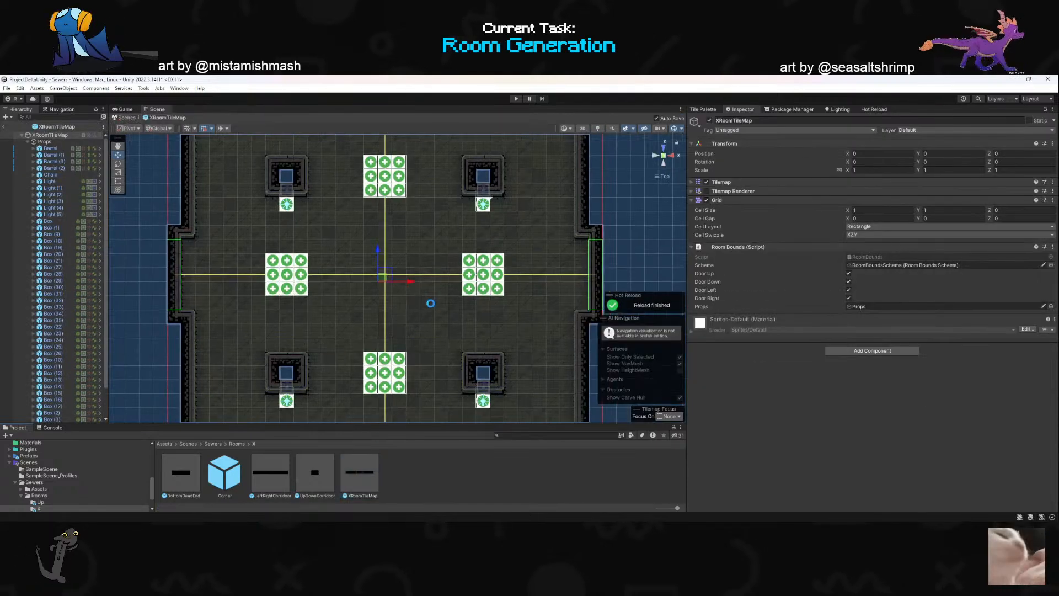
- Select all four barrels in the XRoomTileMap props and enable their Barrel script component
scroll(386, 335, down, 2)
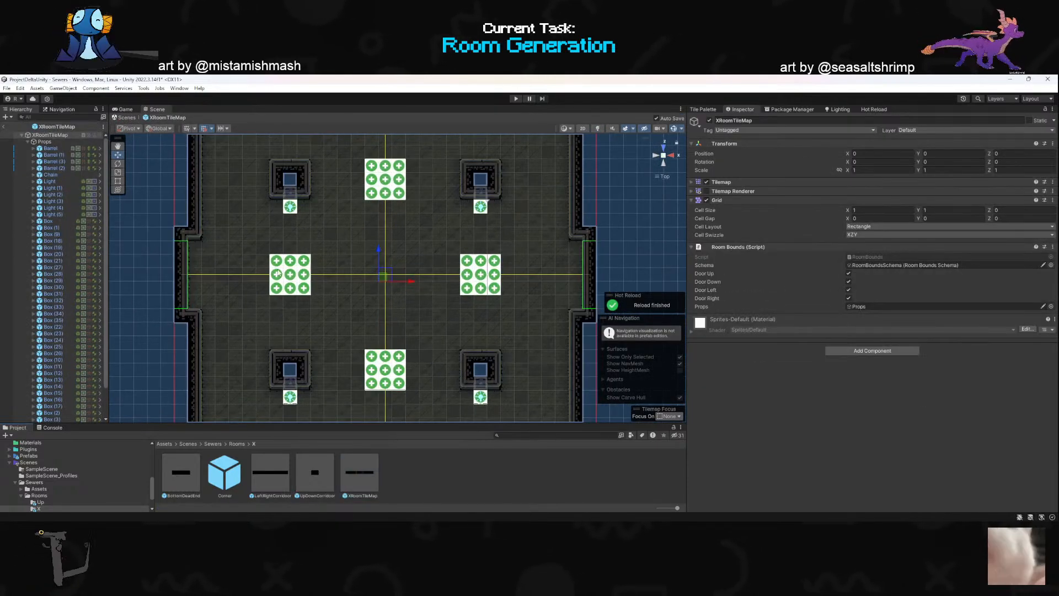
click(277, 273)
click(54, 168)
scroll(696, 300, down, 6)
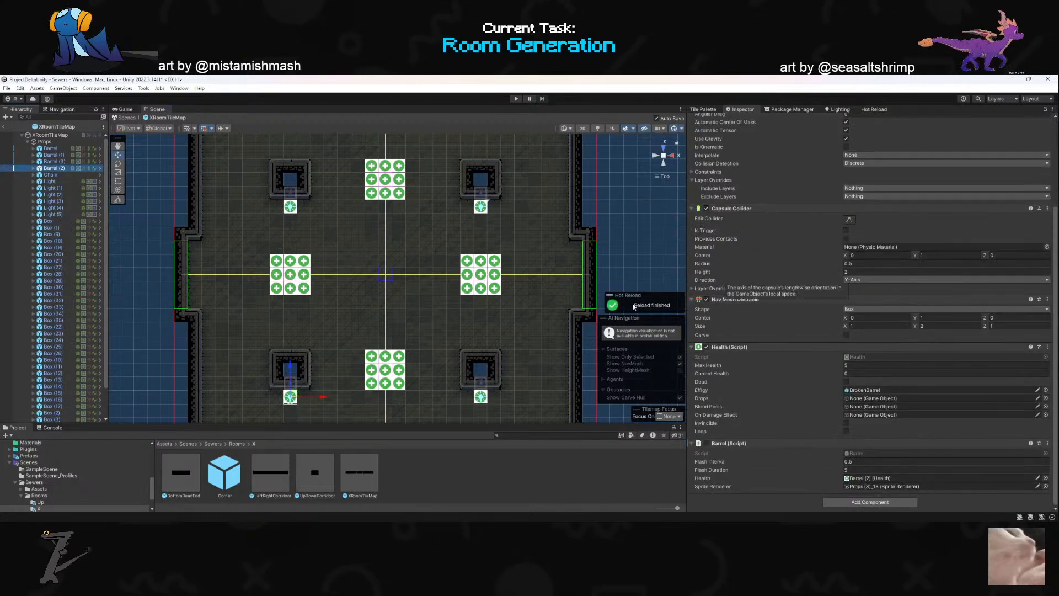
click(57, 149)
shift+click(54, 167)
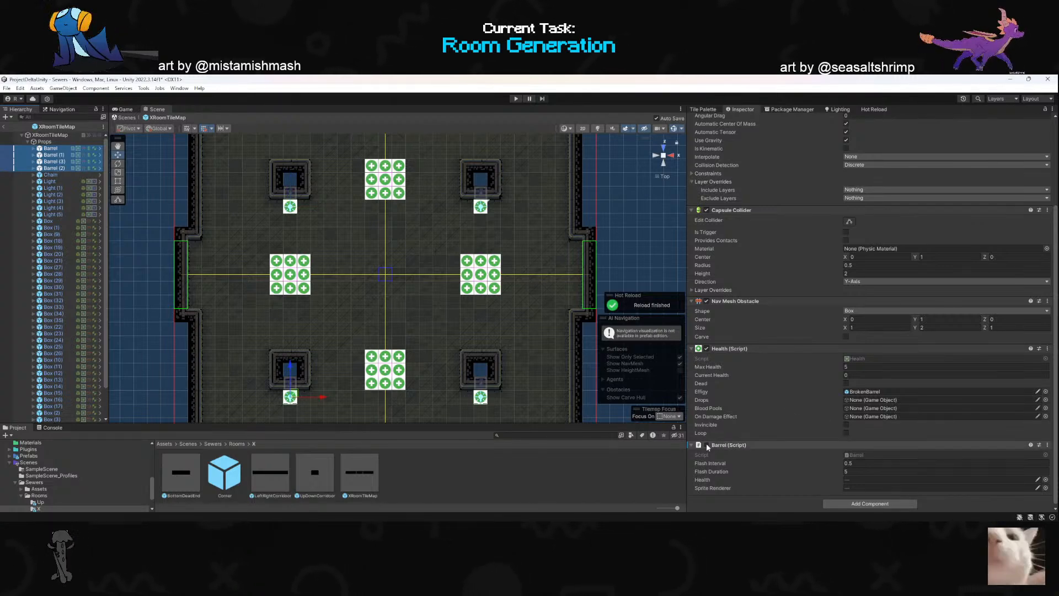
scroll(728, 325, up, 5)
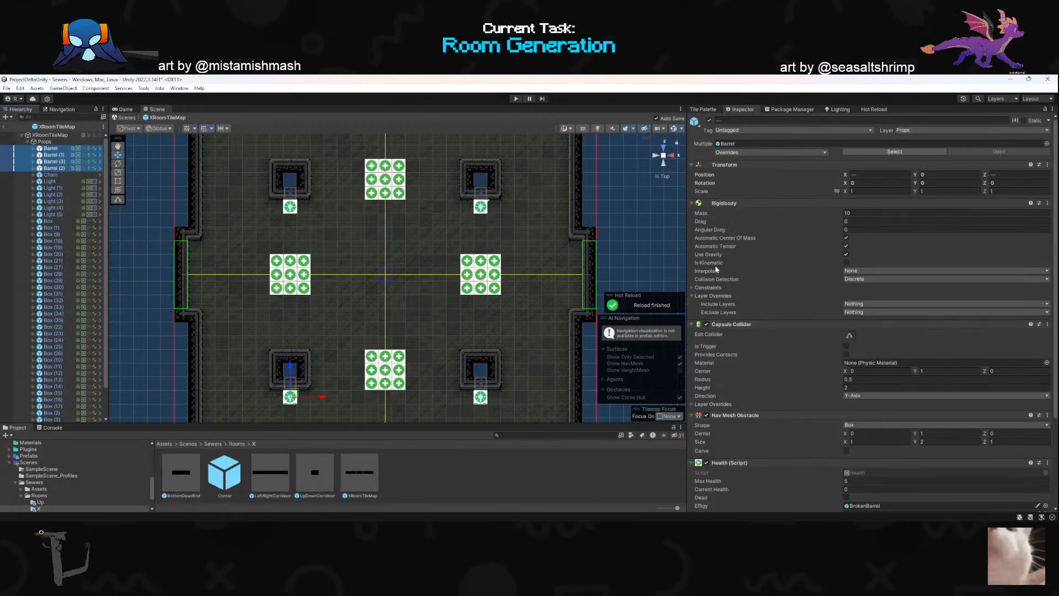
click(728, 152)
click(700, 154)
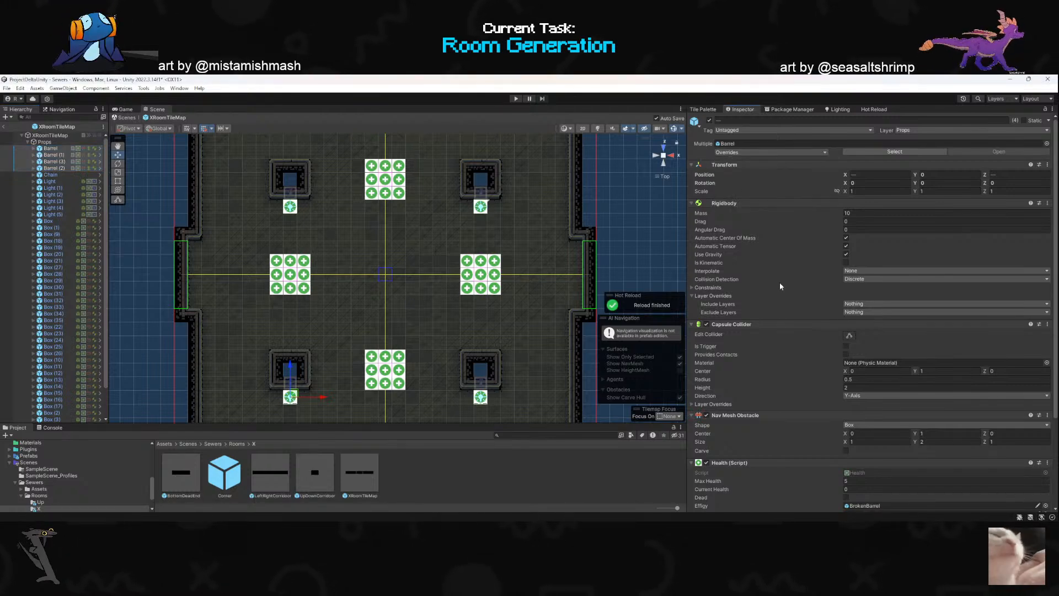
scroll(763, 366, down, 5)
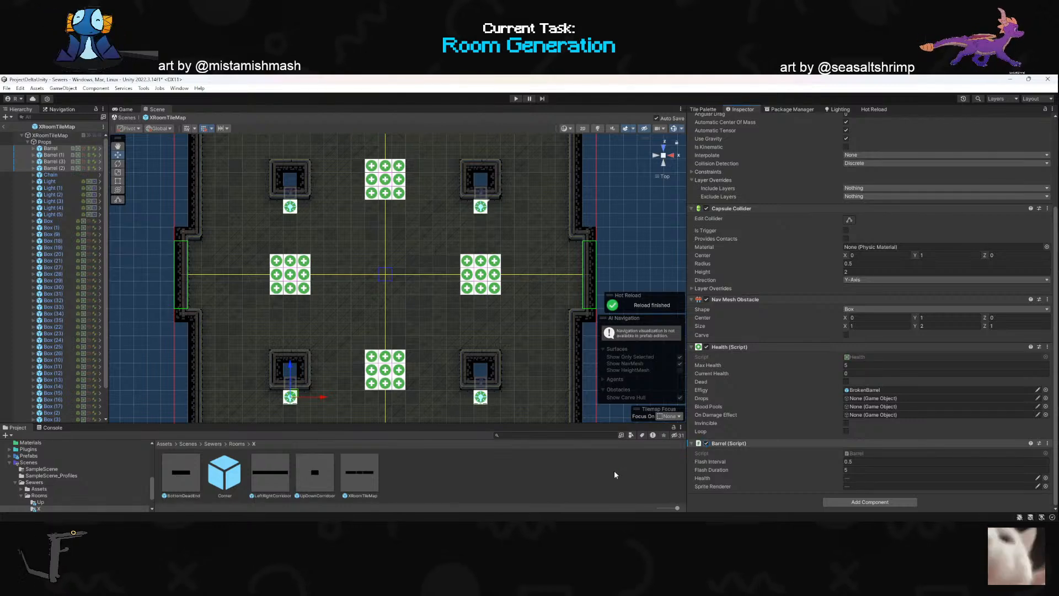
- Restore the Barrel script's Health and Sprite Renderer references on the four barrels, and check the barrels individually
right_click(726, 444)
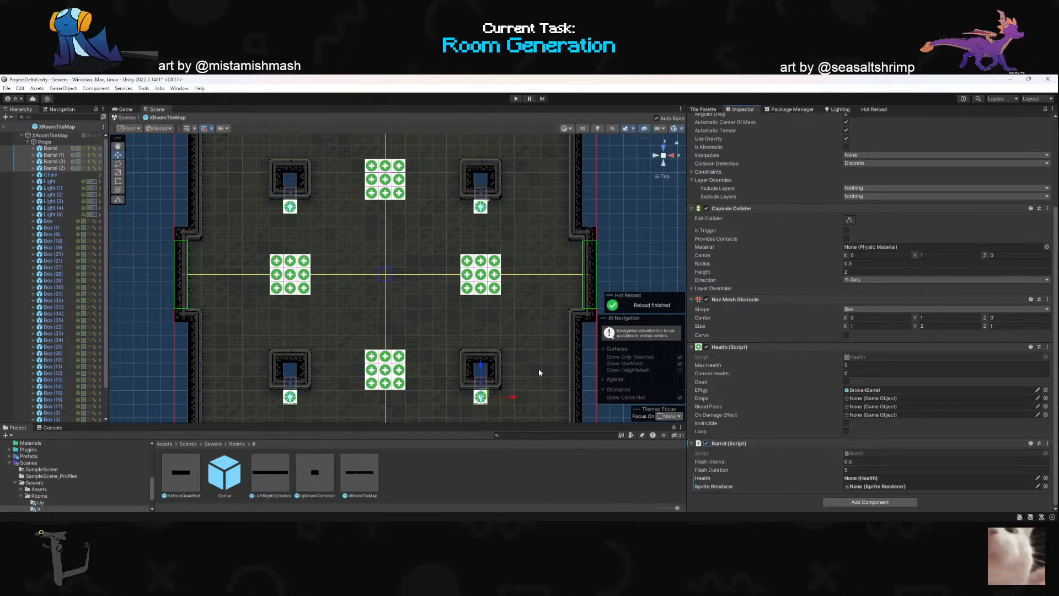
right_click(731, 443)
click(765, 313)
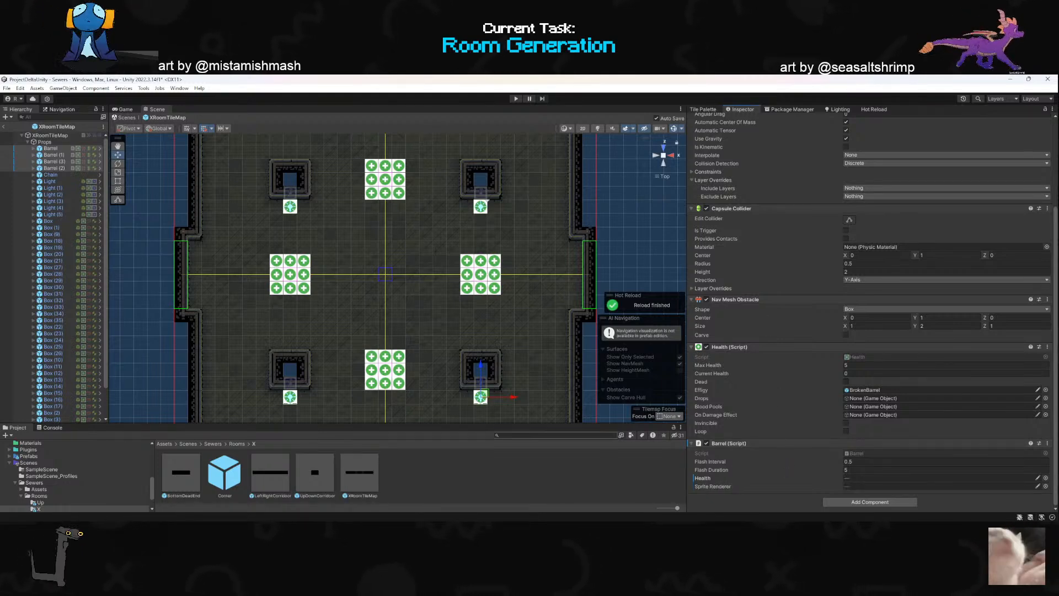
click(51, 148)
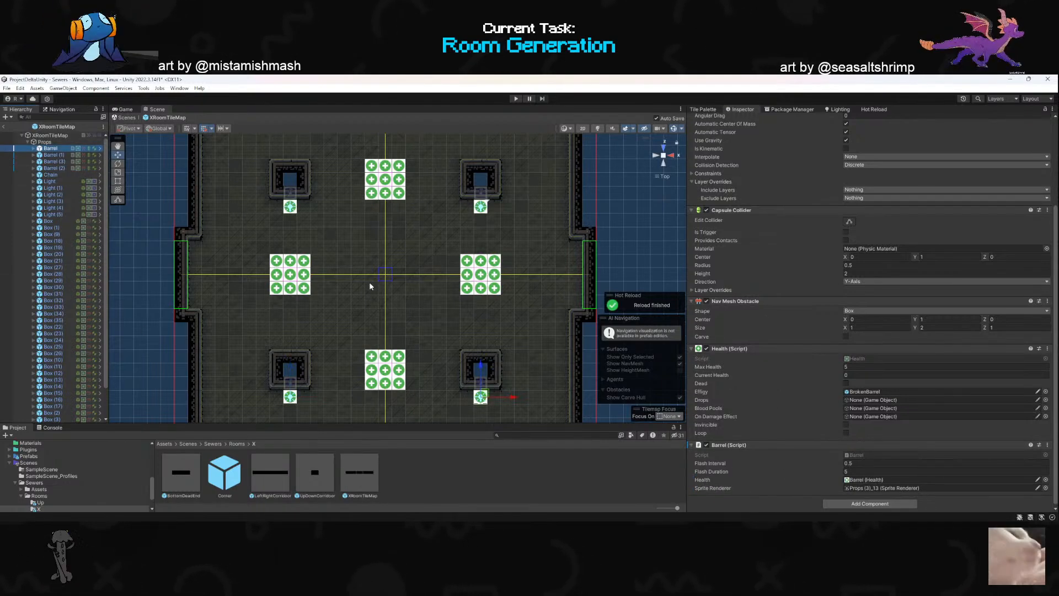
click(52, 162)
click(54, 168)
- Leave the XRoomTileMap prefab for the Sewers scene and collapse the Graph Runner hierarchy
mouse_move(340, 309)
alt+mouse_down()
mouse_move(326, 166)
mouse_move(255, 213)
mouse_move(217, 214)
mouse_move(277, 202)
alt+mouse_up()
click(326, 253)
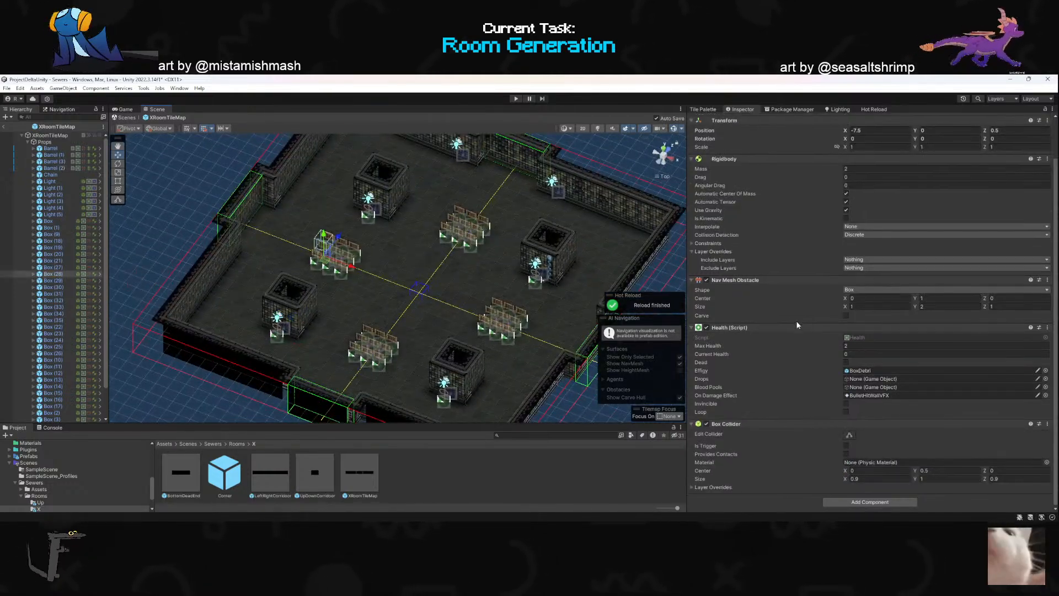
click(5, 128)
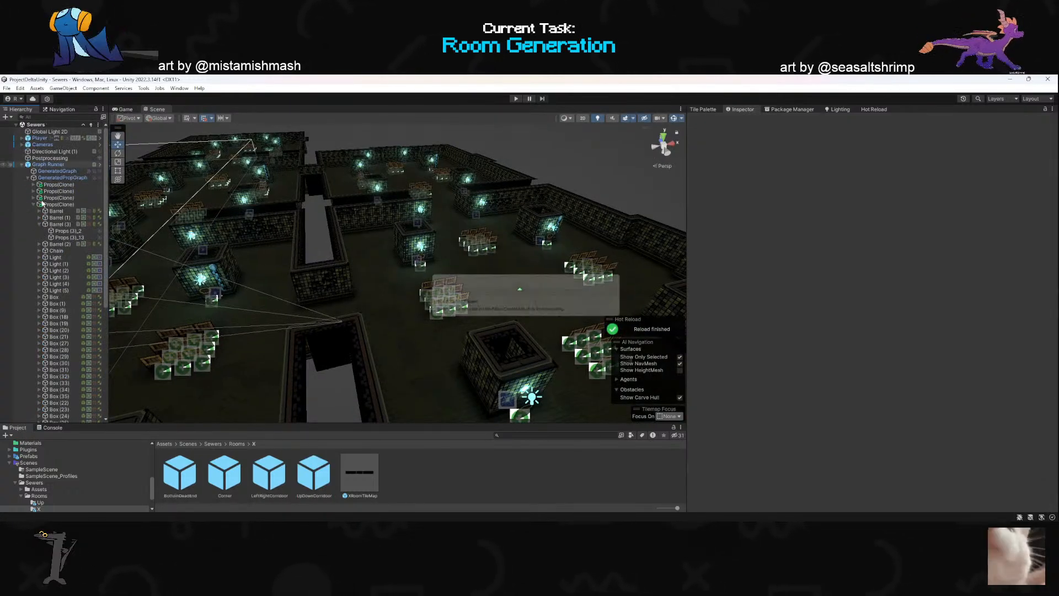
key(s)
right_drag(389, 275, 288, 266)
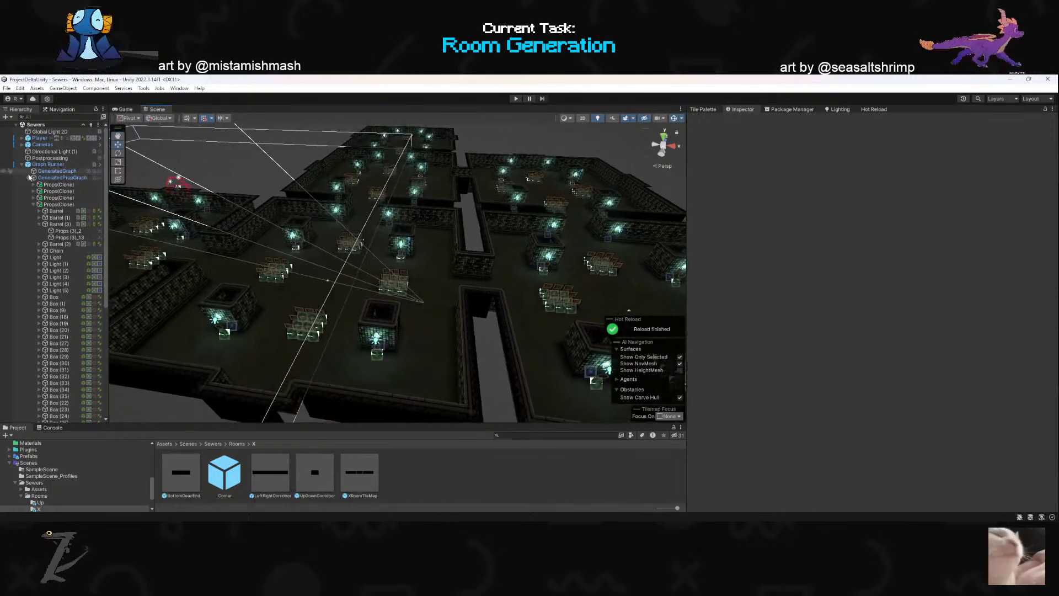
click(21, 164)
- Start a new playtest and dash the character along the corridor into a room with crates and barrels
right_drag(423, 235, 515, 242)
key(s)
click(515, 99)
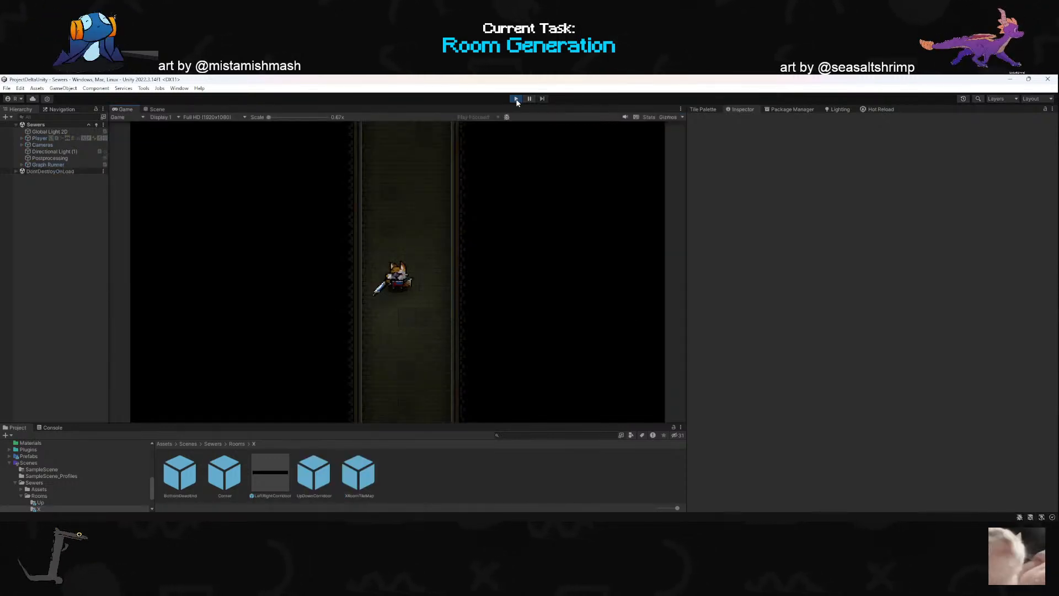
click(393, 205)
key(w)
key(space)
key(s)
key(space)
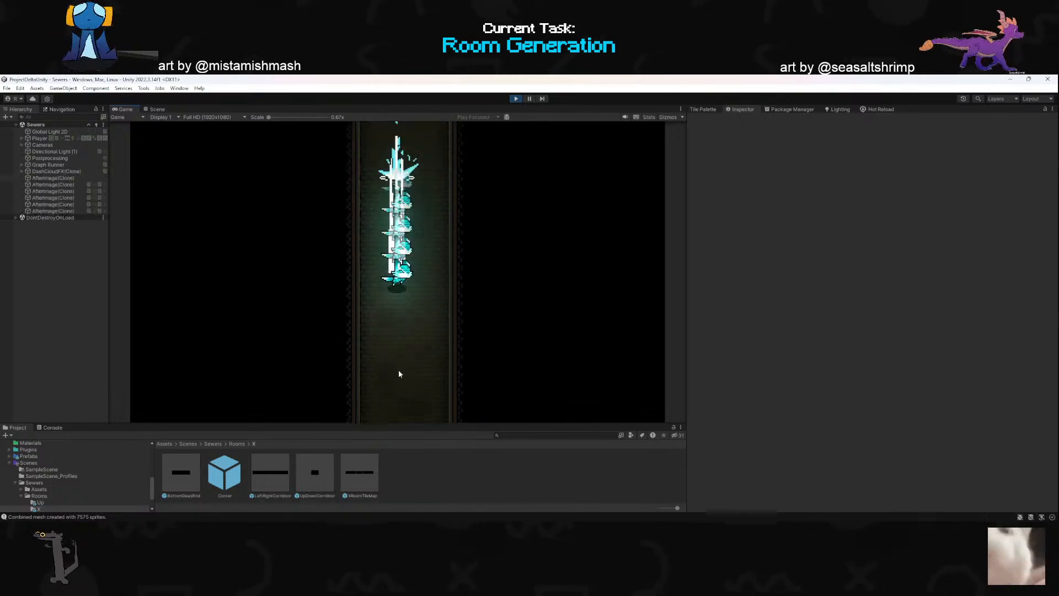
key(space)
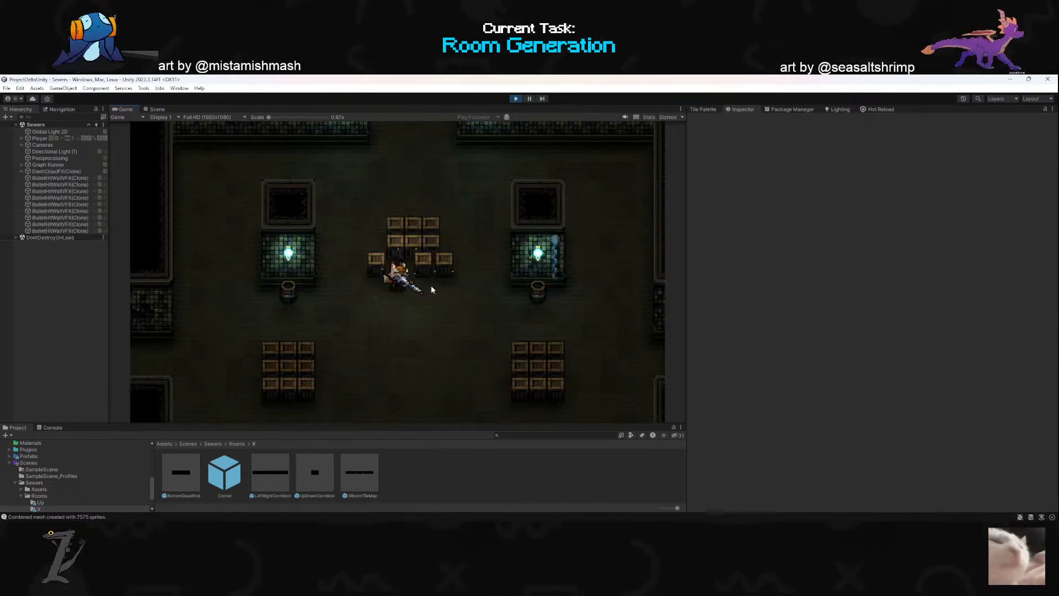
- Switch the character's weapon and attack the crate stack between the two upper lamp alcoves
key(2)
key(w)
click(414, 201)
key(a)
key(s)
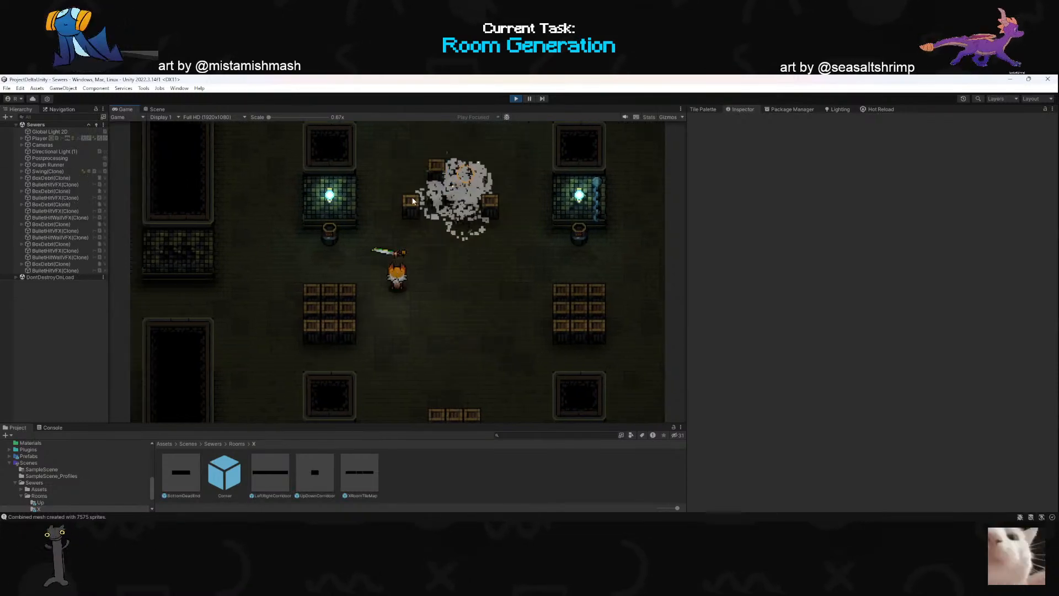
click(406, 193)
- Dash the character through the crate stacks on the right and left sides of the room
key(d)
key(space)
key(s)
key(a)
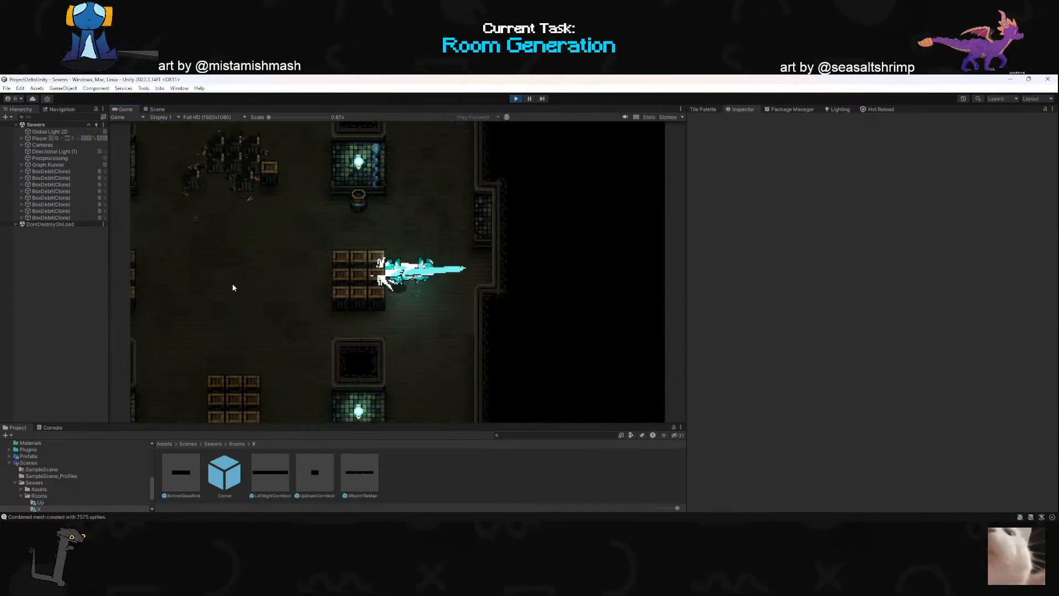
key(space)
key(d)
key(space)
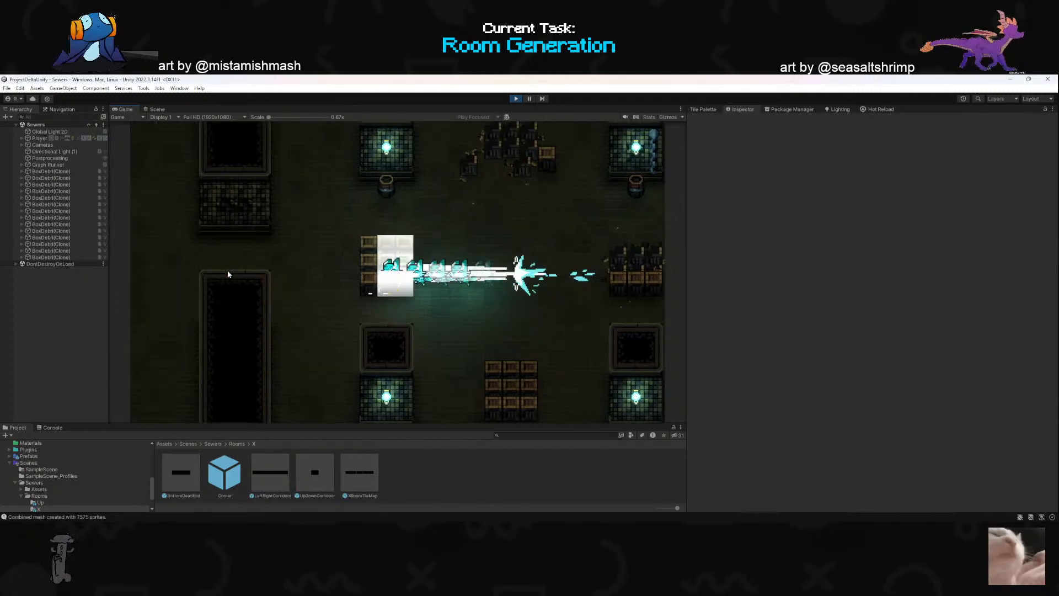
key(a)
key(space)
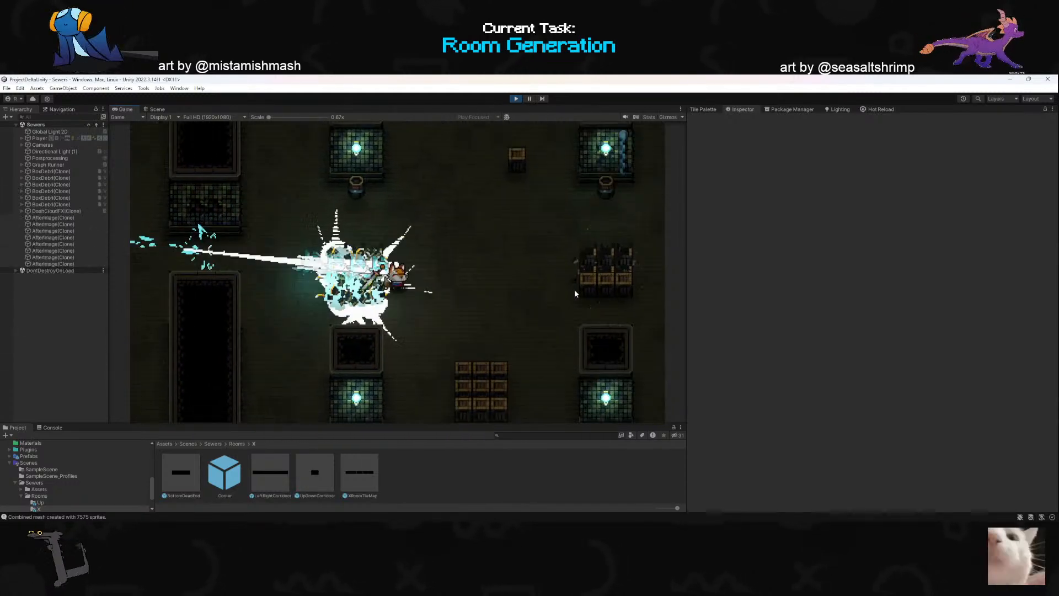
- Move down to the crate stack near the room's lower doorway and attack it
key(d)
key(w)
key(s)
key(space)
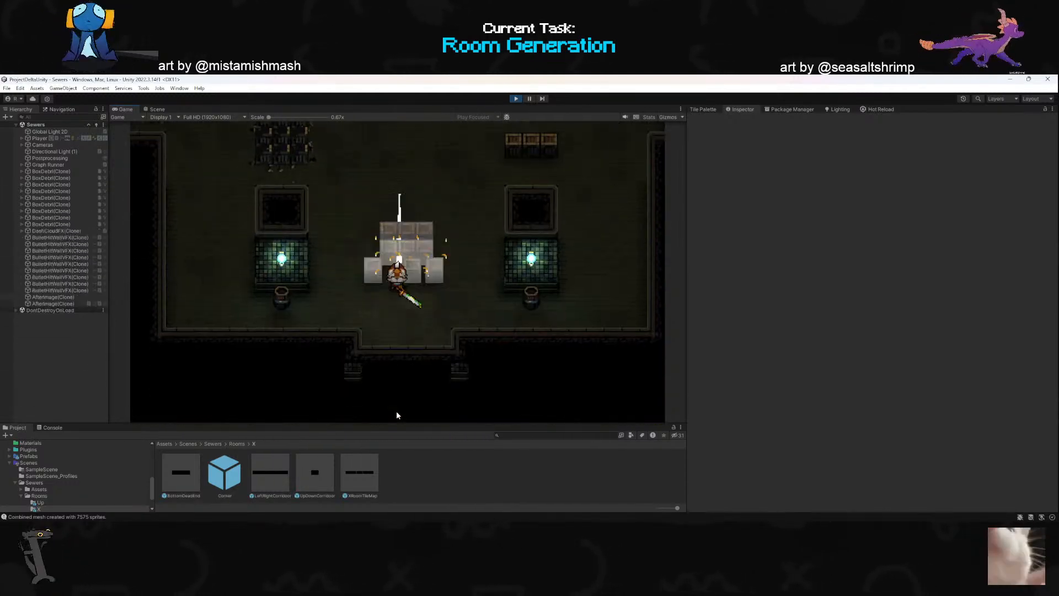
key(a)
click(442, 263)
key(s)
click(484, 204)
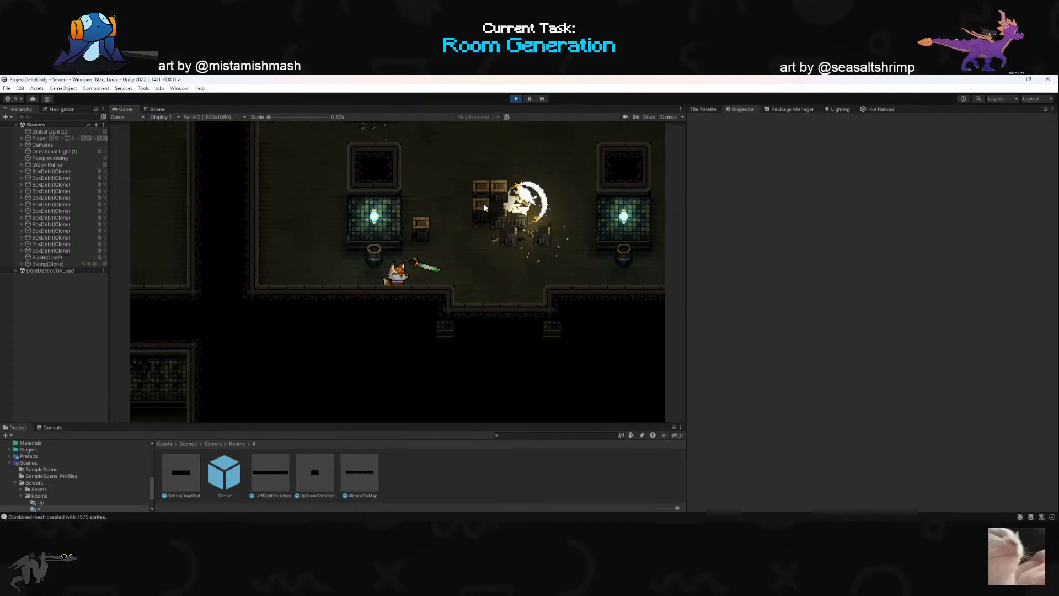
- Break the lone crate beside the lower stack and attack the barrel below the lower-left lamp
key(d)
click(380, 208)
key(d)
key(w)
click(287, 260)
key(d)
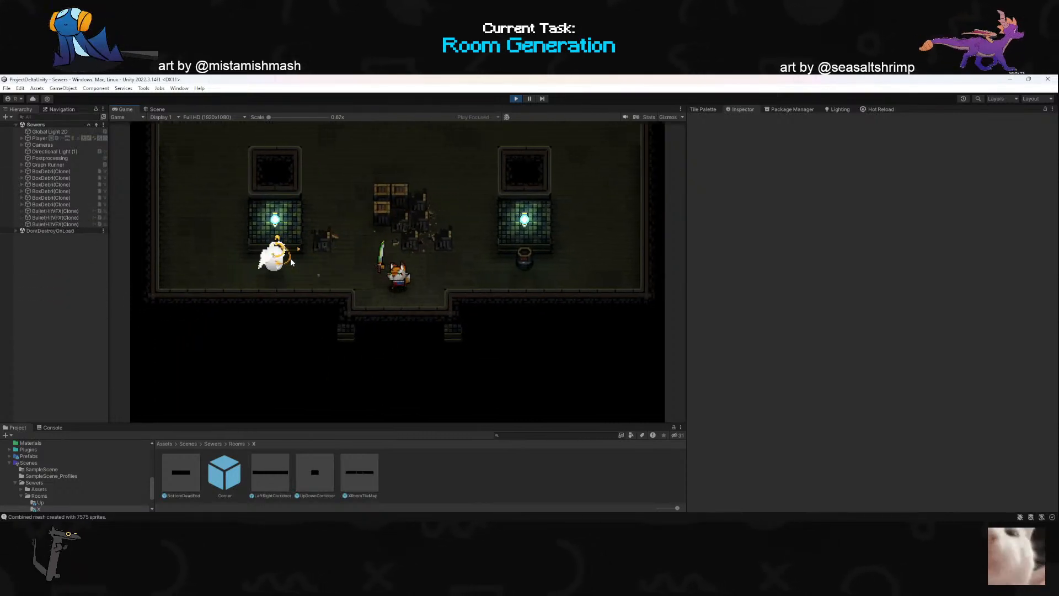
- Smash the remaining crates of the lower stack to clear the centre of the floor
key(a)
key(d)
click(411, 208)
key(w)
click(381, 199)
key(w)
key(a)
click(377, 199)
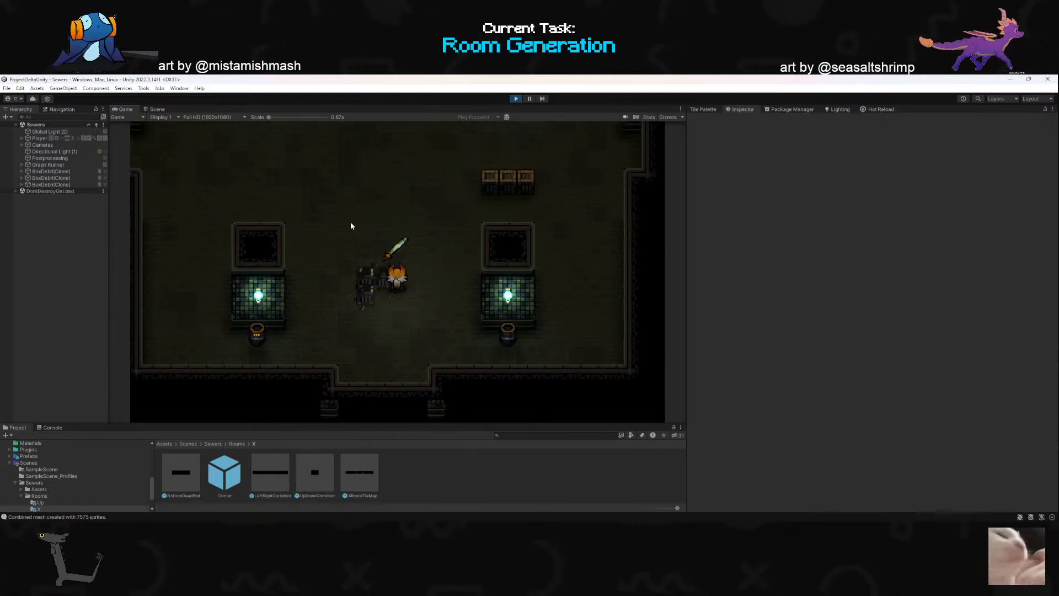
key(a)
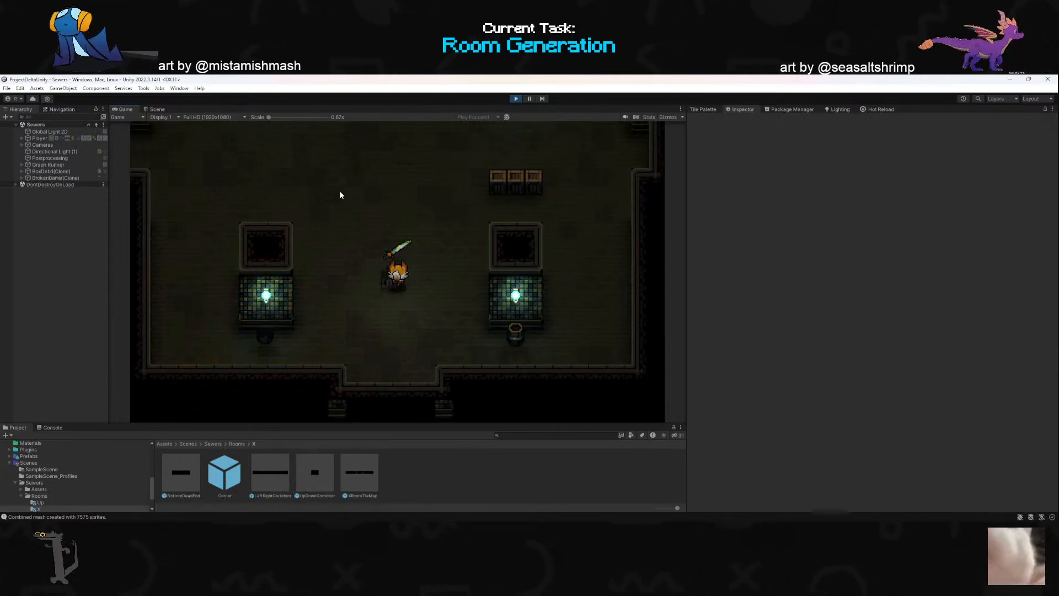
- Dash up through the room and attack the leftover crates near its right wall and upper centre
key(w)
key(d)
click(513, 267)
click(386, 263)
key(a)
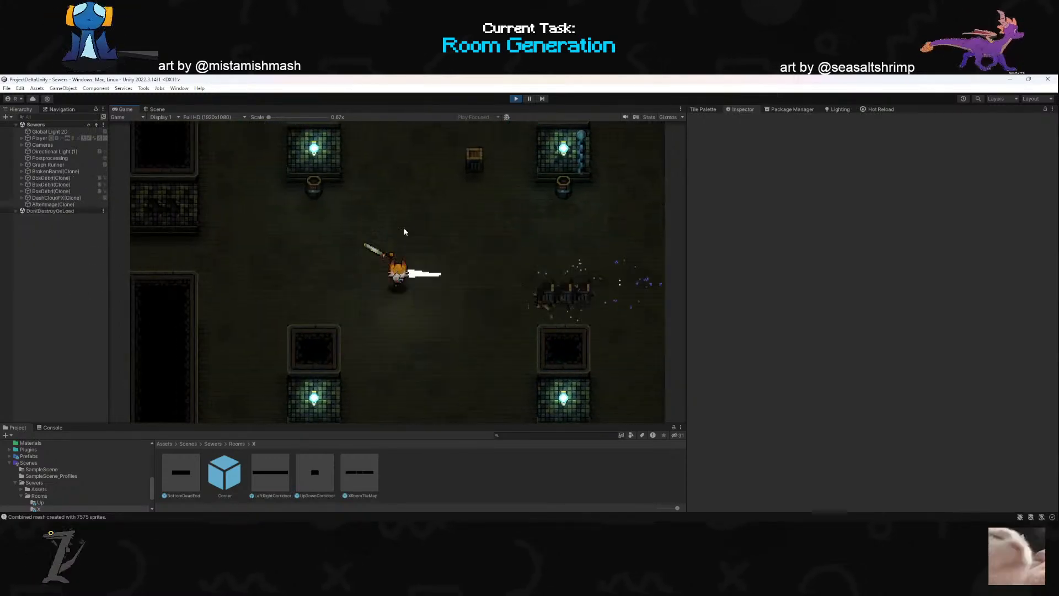
key(w)
click(452, 177)
key(w)
click(373, 348)
- Cross into the neighbouring room on the left and dash through its right-hand crate stack
key(s)
key(a)
key(a)
key(w)
click(385, 204)
click(284, 278)
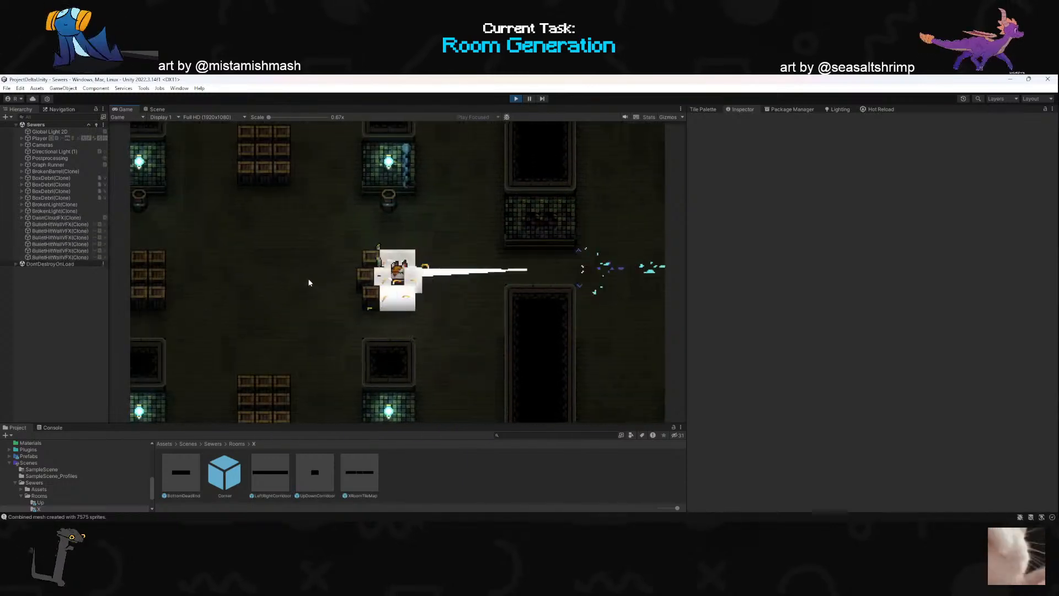
click(469, 280)
- Walk the character down to the barrel below the room's lower-left lamp
key(a)
key(s)
key(d)
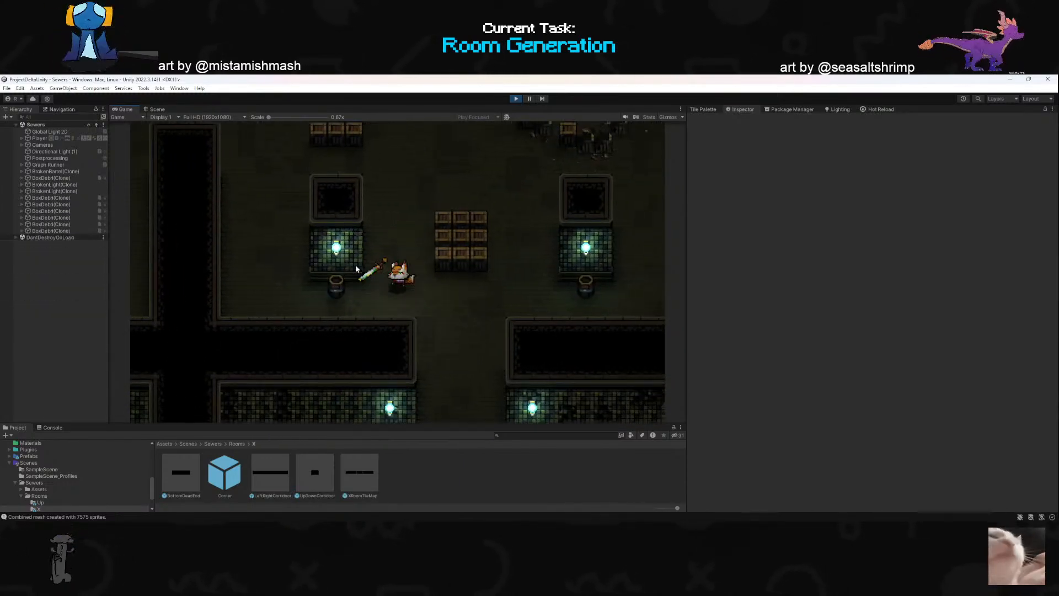
key(a)
- Push the barrel away from the lower-left lamp to test its physics
key(a)
key(w)
key(s)
key(a)
key(w)
click(478, 265)
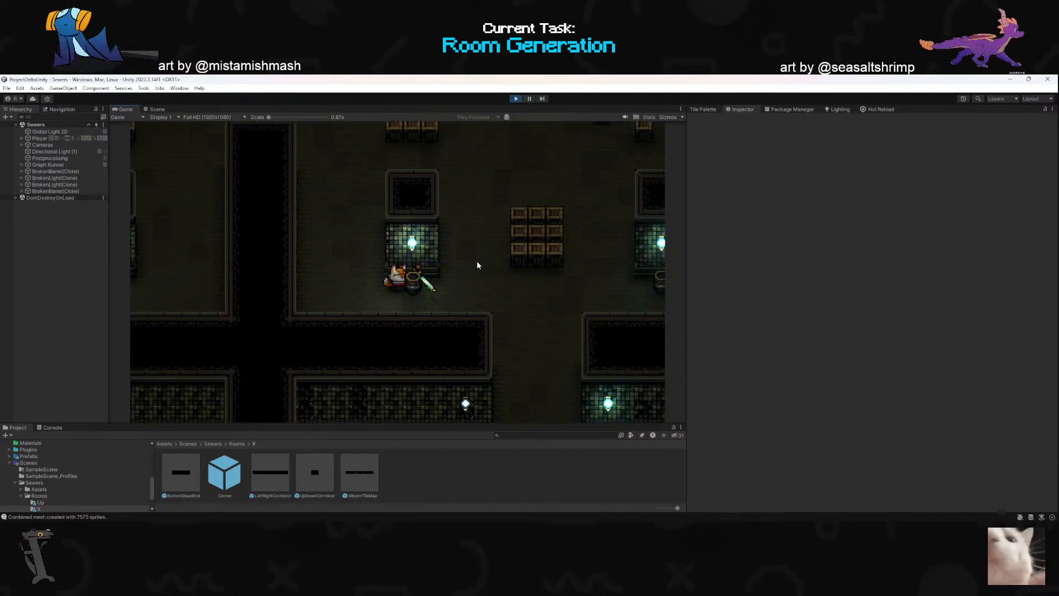
key(s)
key(a)
key(w)
key(d)
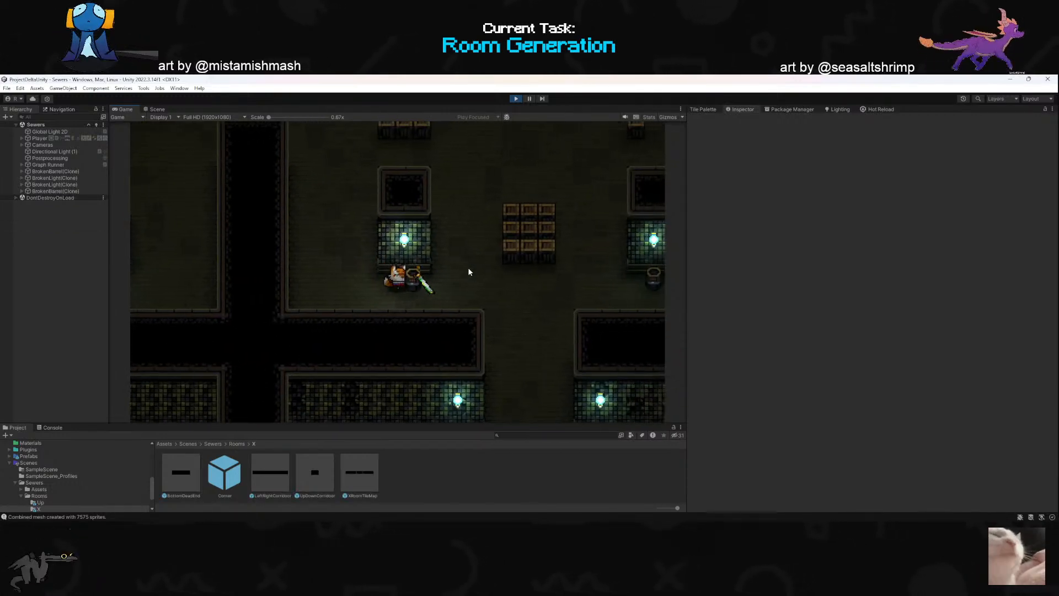
key(d)
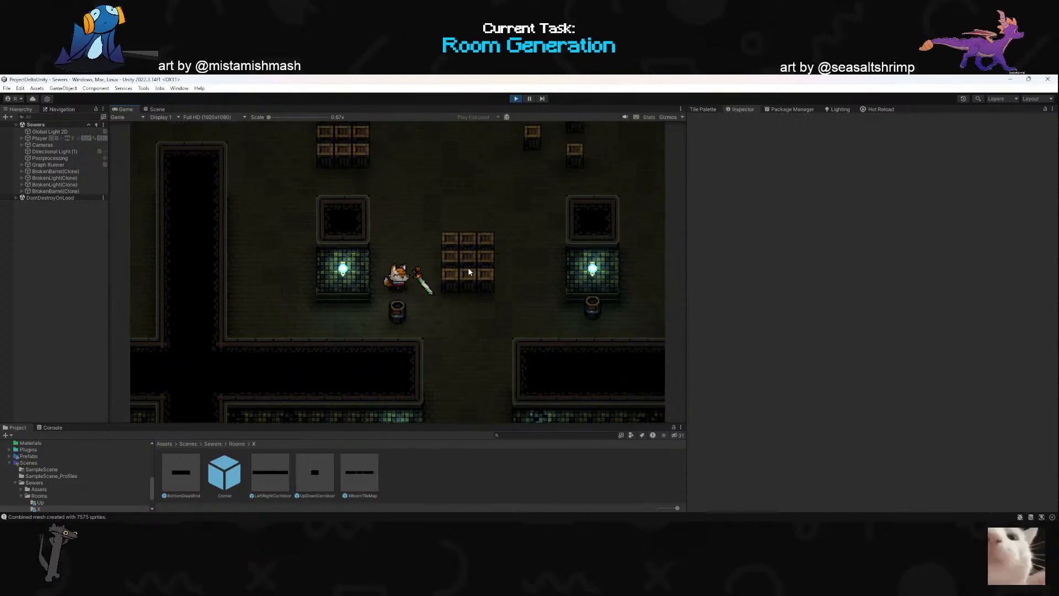
- Circle around the barrel and push it up and across until it sits against the lower crate stack
key(s)
key(a)
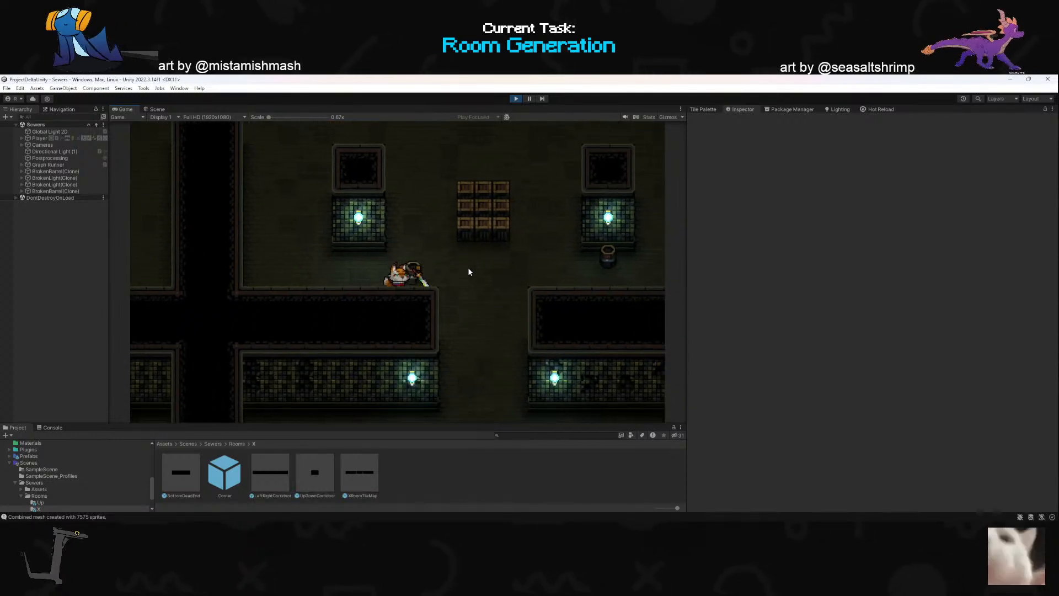
key(w)
key(d)
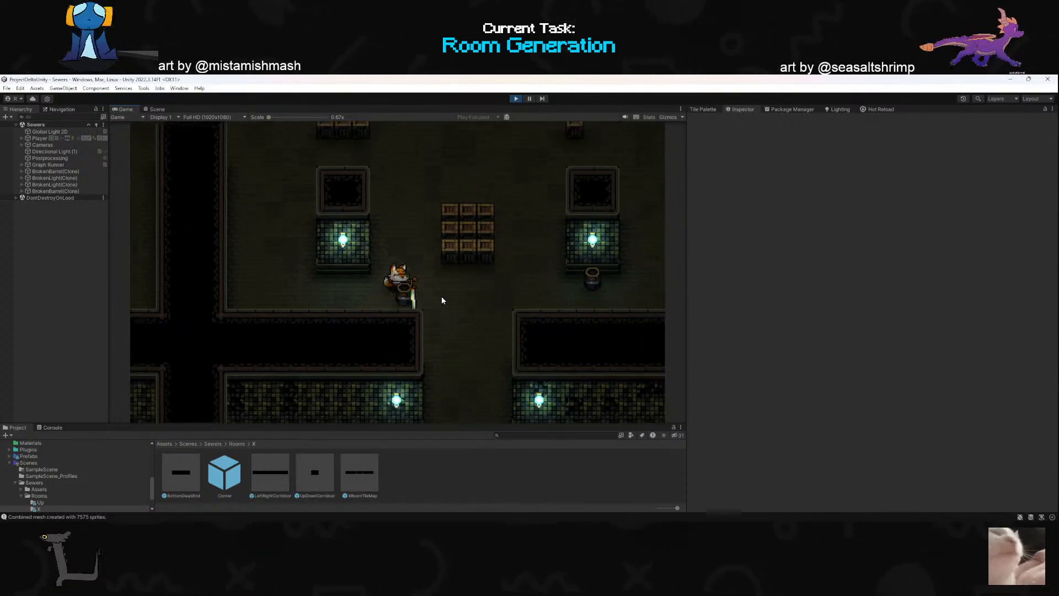
key(a)
key(s)
key(d)
key(w)
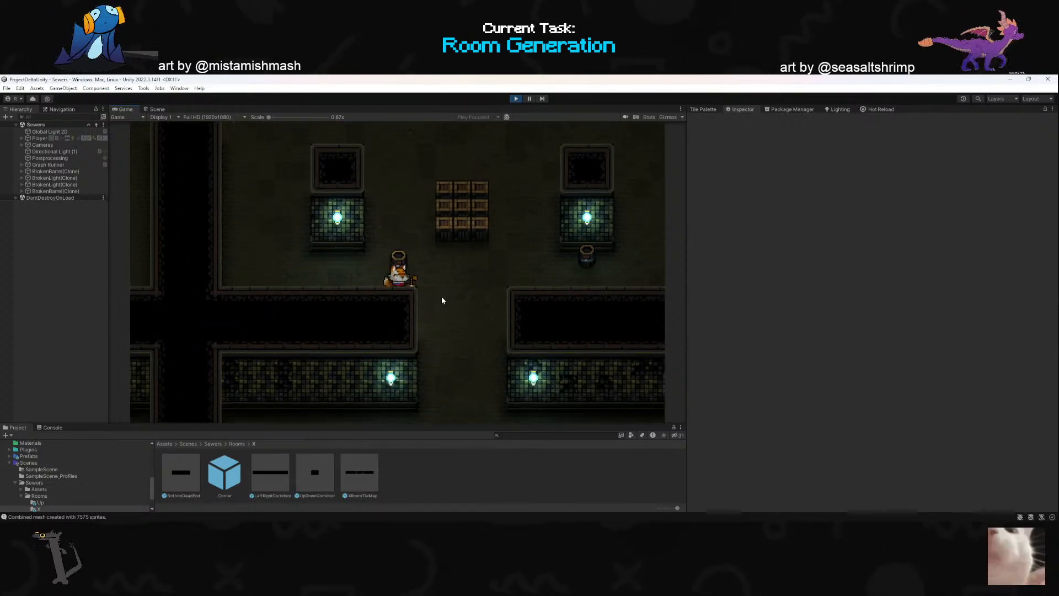
key(w)
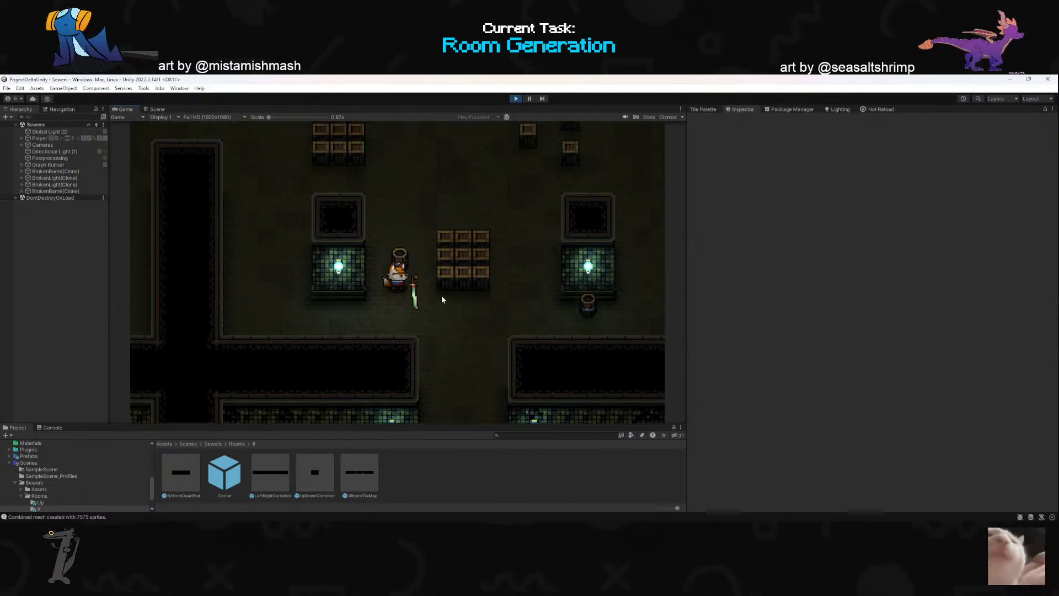
key(w)
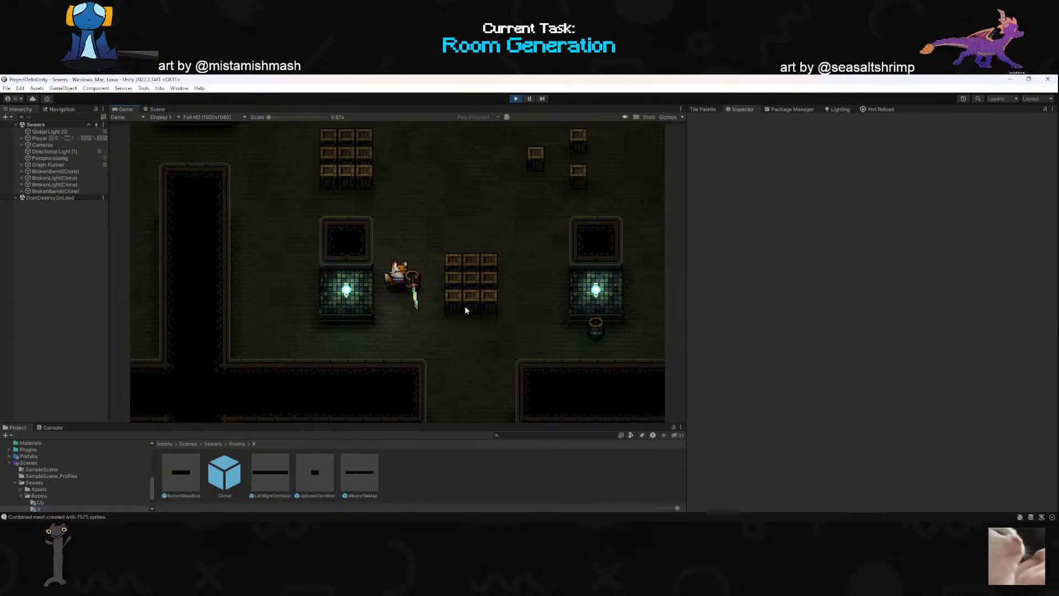
key(d)
key(s)
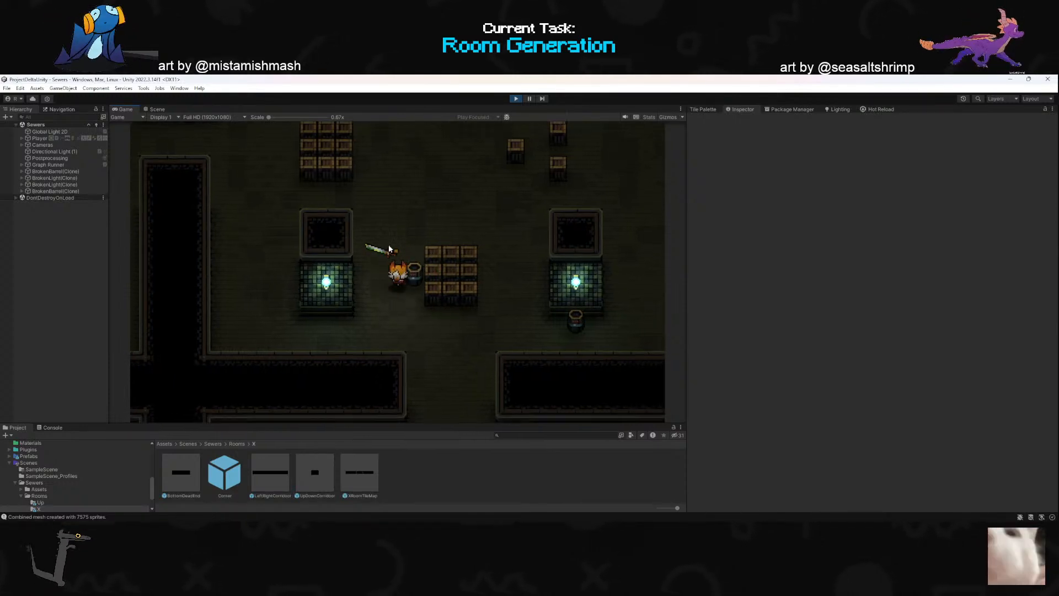
- Step back from the barrel and shoot it to test its explosion beside the crates
key(s)
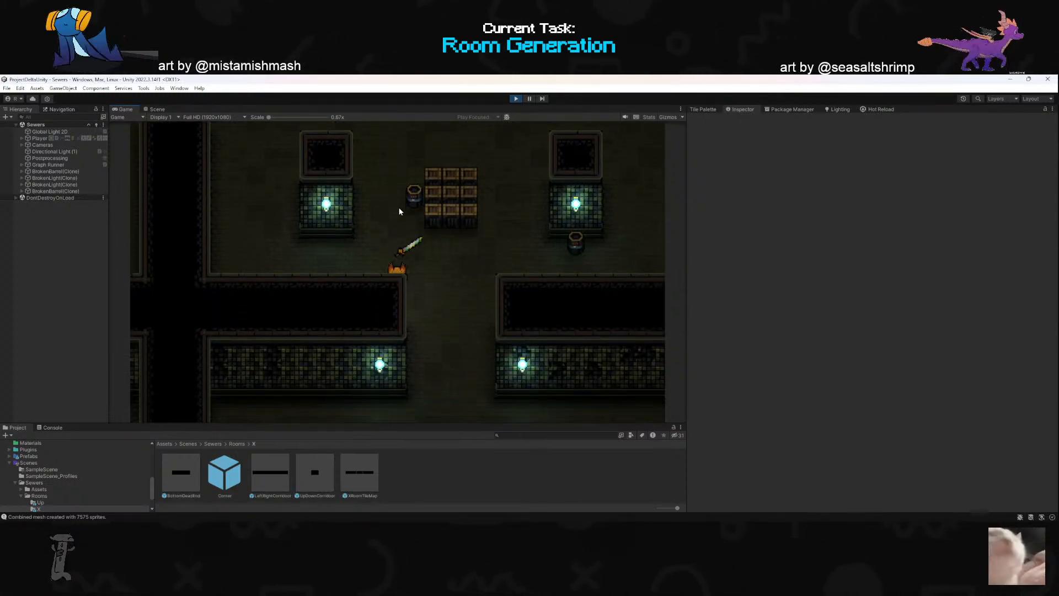
click(399, 212)
key(a)
key(w)
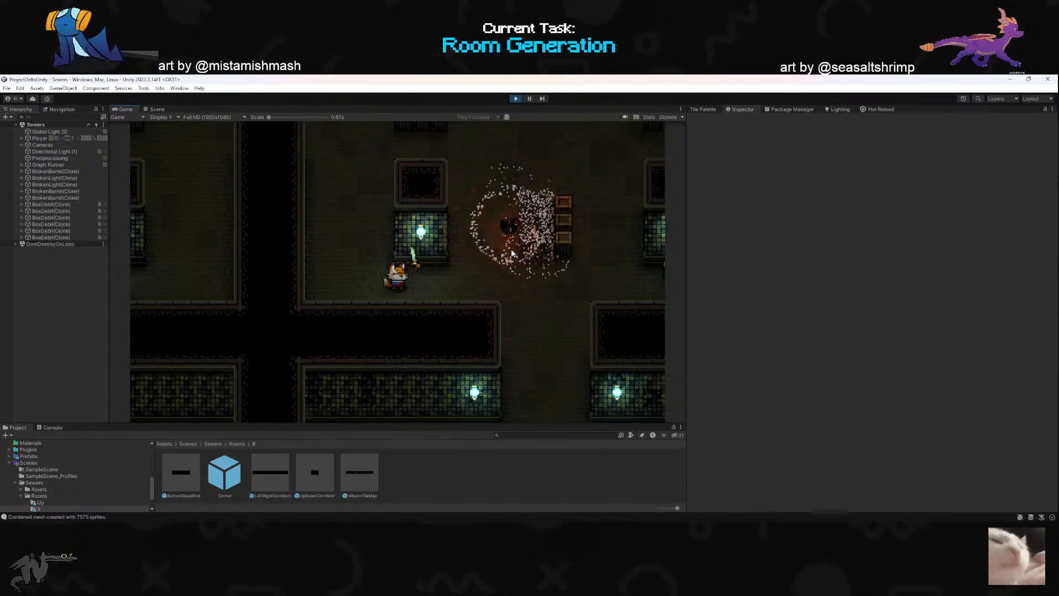
- Move up to the crate stack on the room's left side and slash it repeatedly
key(d)
key(w)
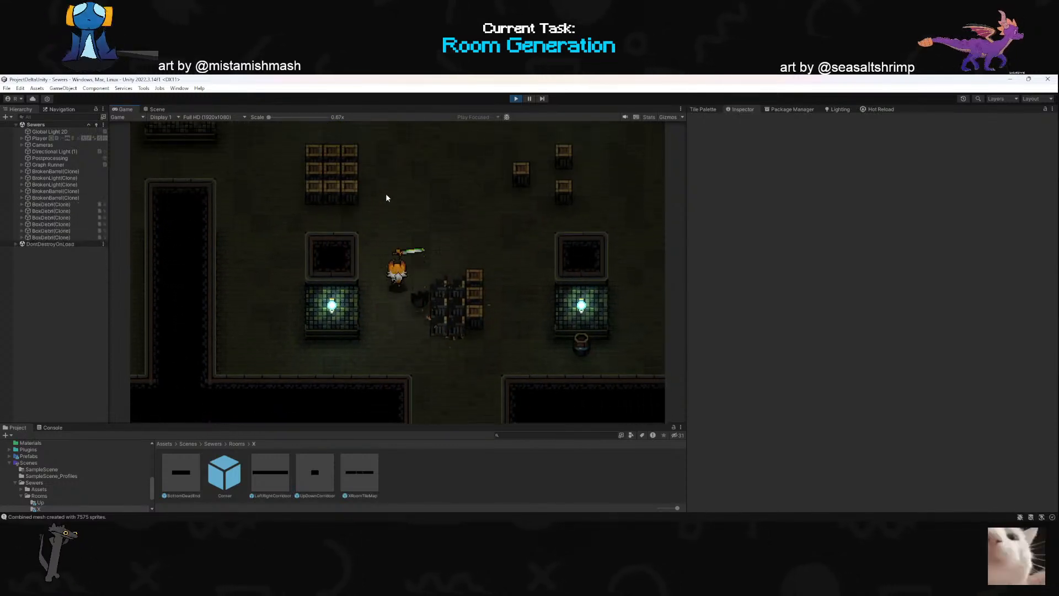
key(d)
key(w)
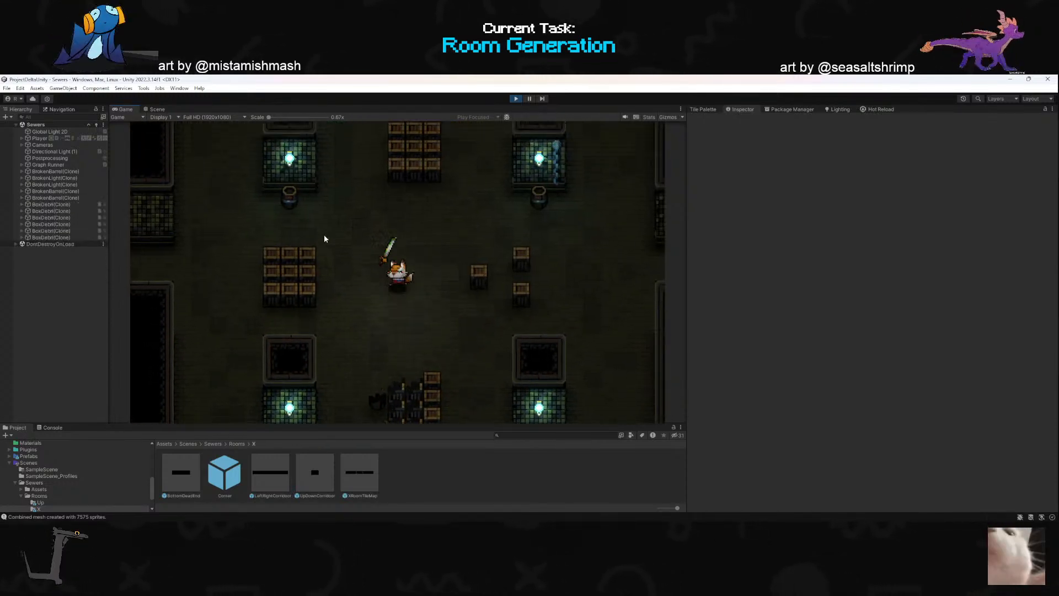
key(a)
click(350, 300)
key(a)
click(371, 289)
click(369, 291)
click(364, 298)
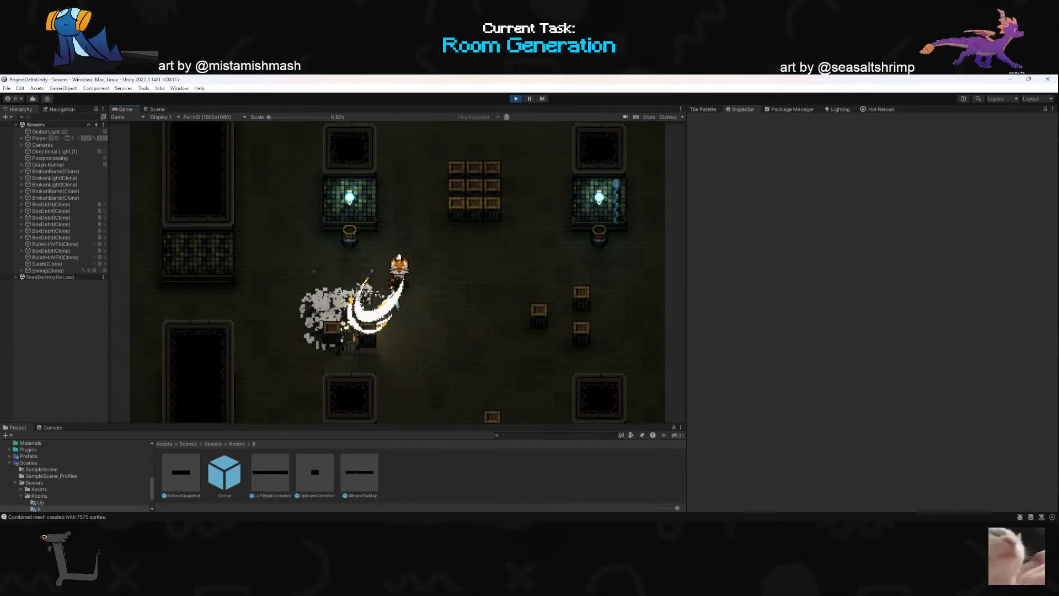
- Dash into the next room on the left and strike the lamp and barrel near its right side
key(a)
key(s)
key(a)
key(space)
key(w)
key(space)
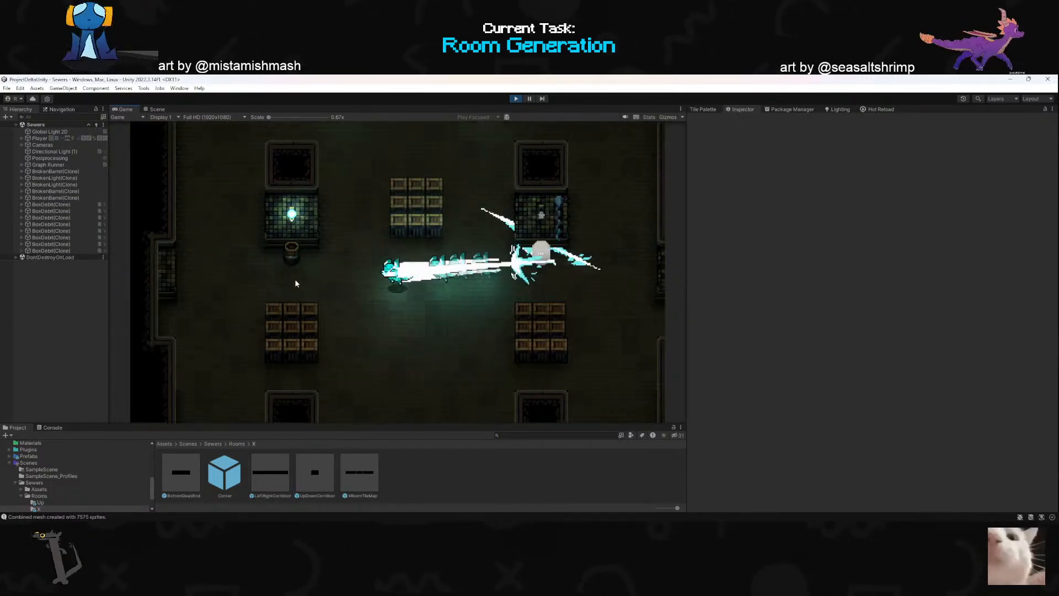
key(d)
key(space)
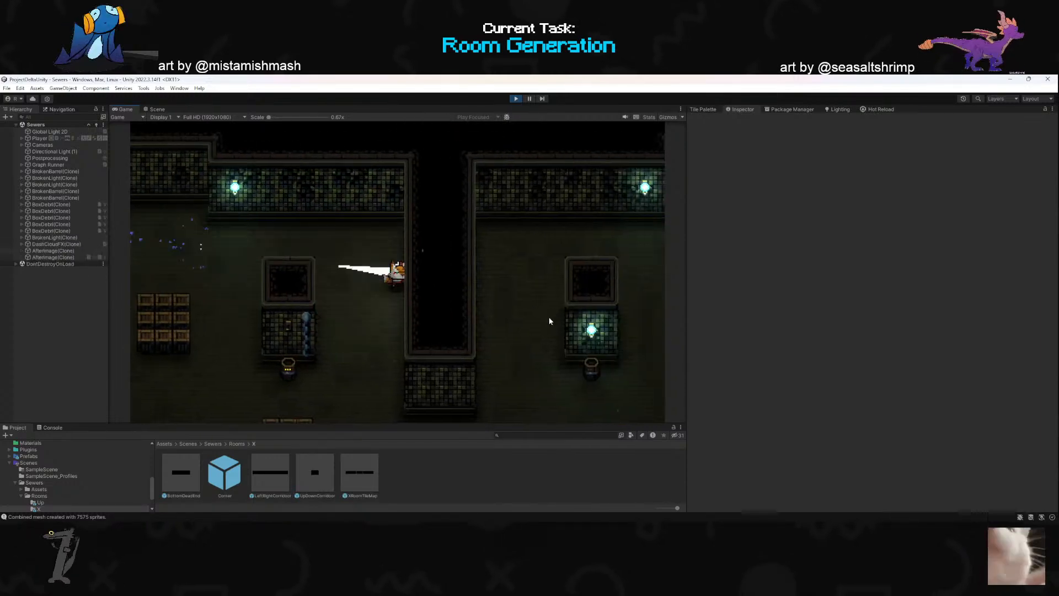
- Dash back to the previous room and end the playtest
key(s)
key(d)
key(space)
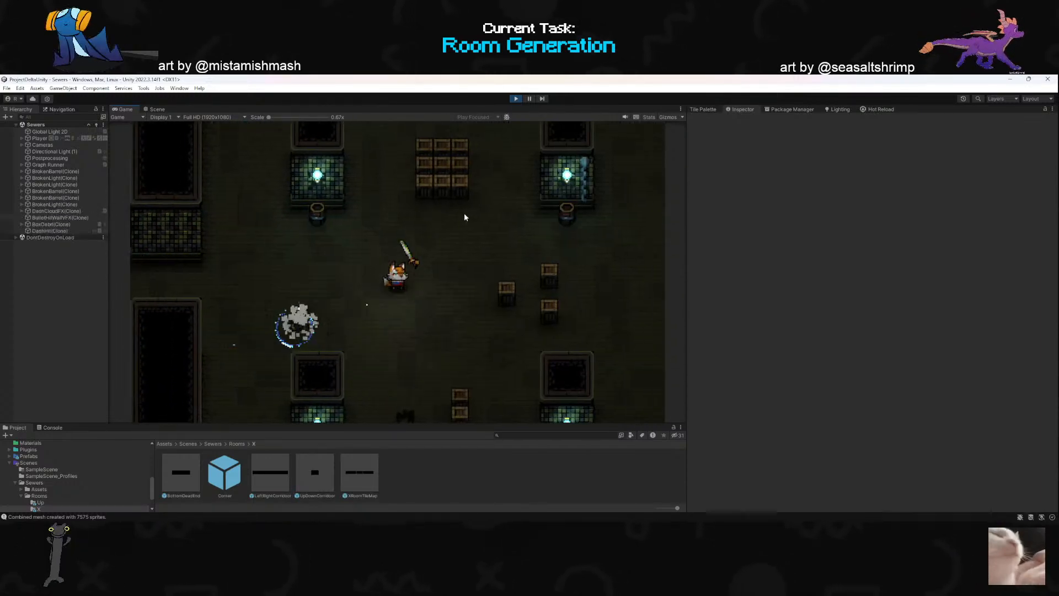
click(516, 100)
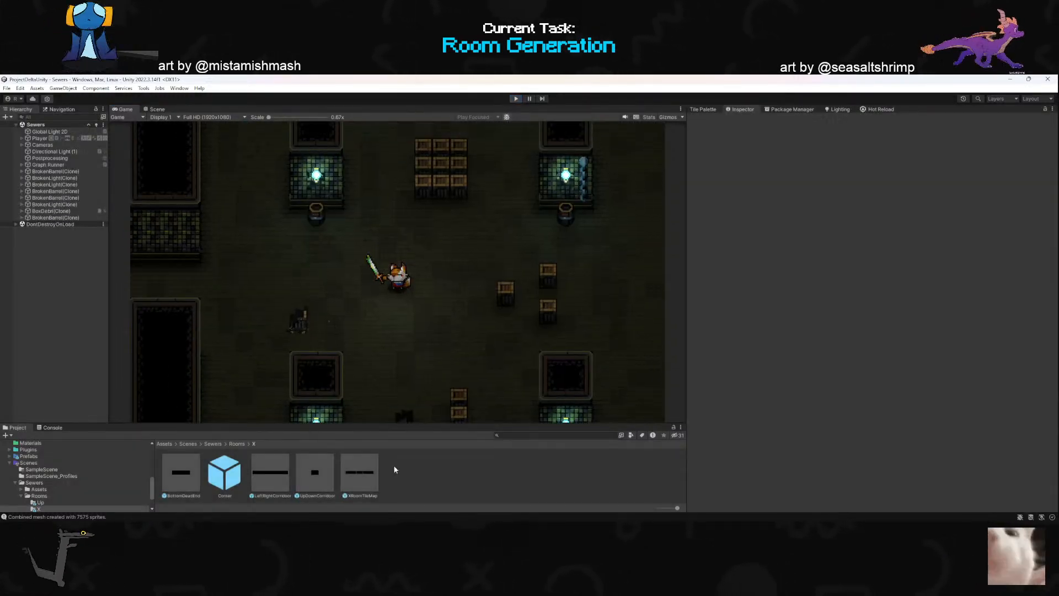
- Duplicate the XRoomTileMap prefab and name the copy XPlosive
click(361, 485)
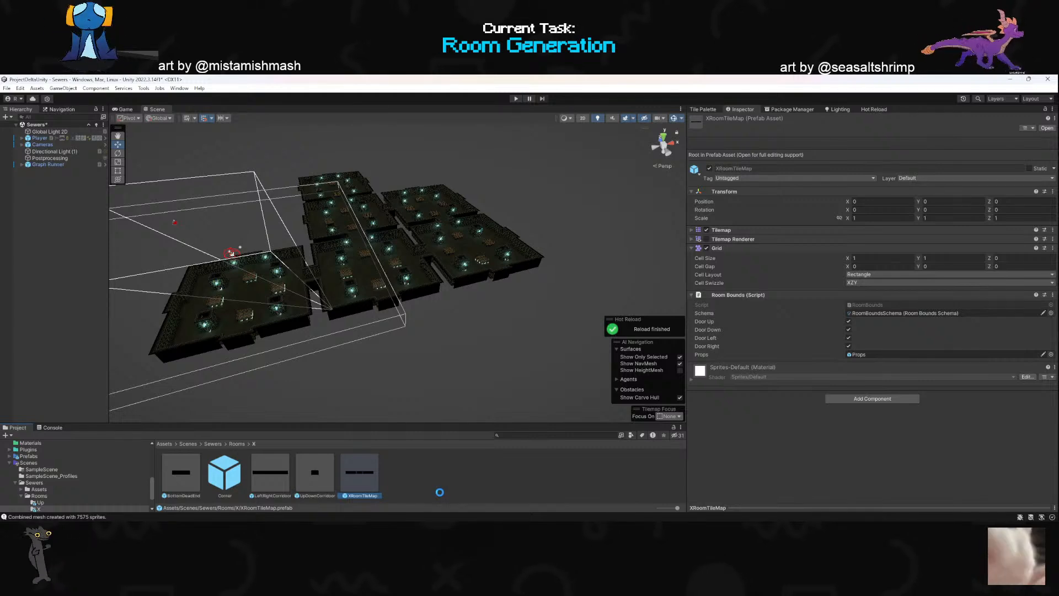
key(ctrl+d)
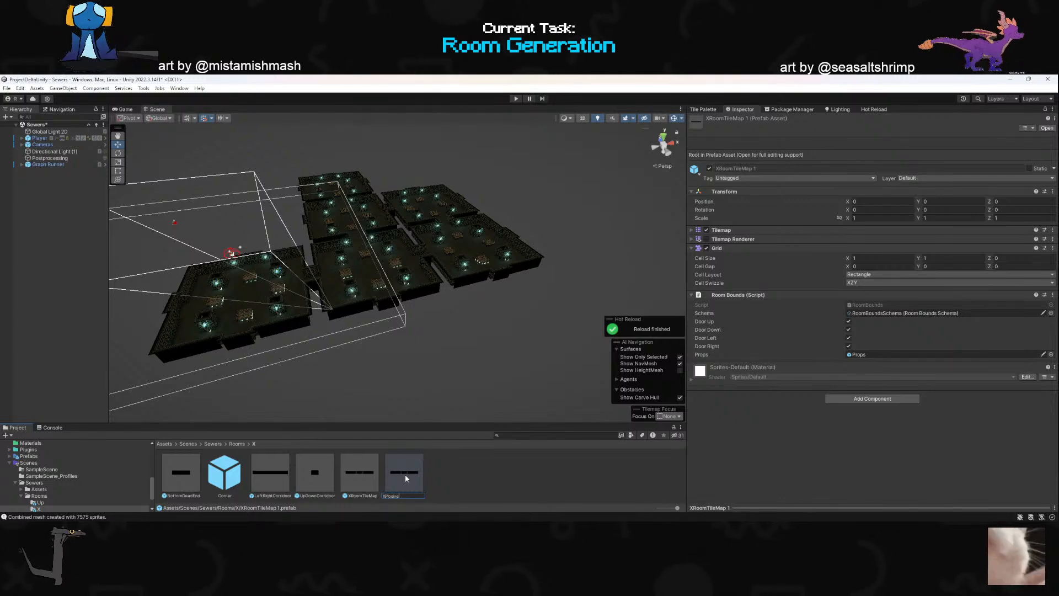
text(XPlosive)
key(Return)
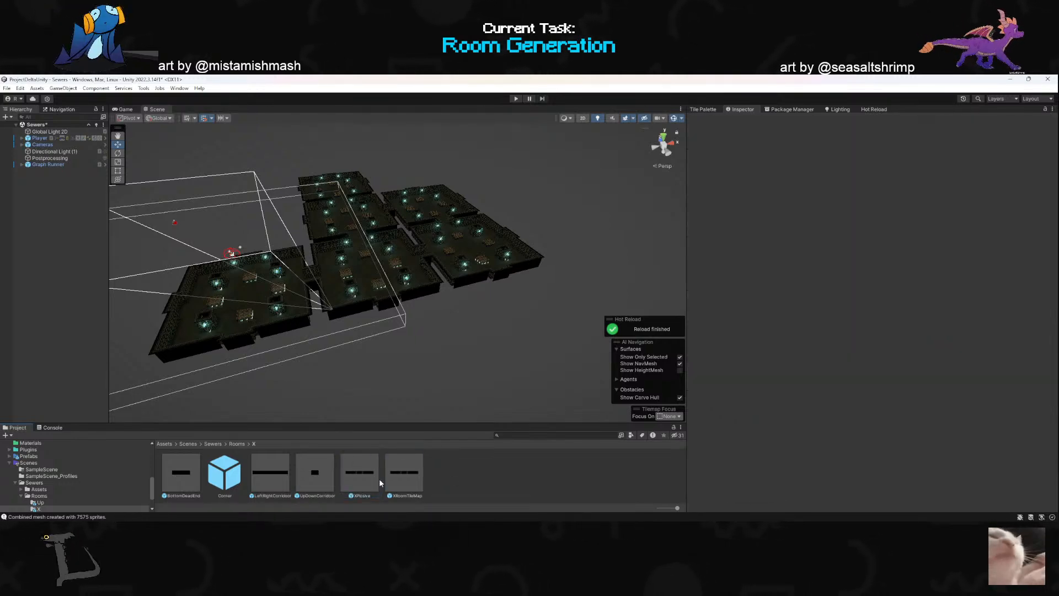
- Open the XPlosive room prefab for editing
double_click(359, 472)
alt+drag(436, 361, 445, 343)
key(w)
scroll(425, 335, up, 2)
right_drag(445, 343, 410, 369)
key(d)
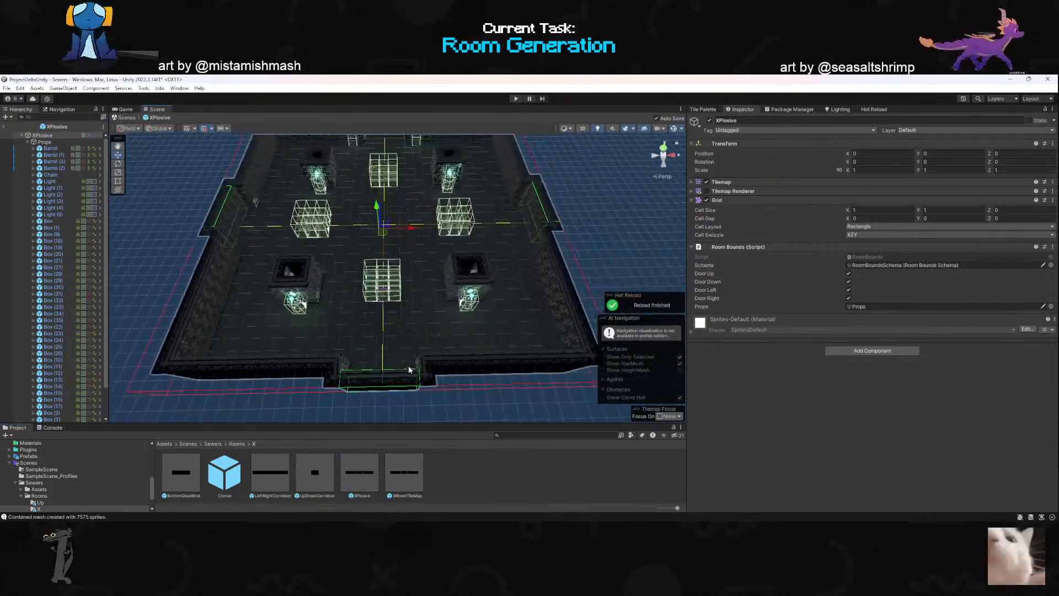
- Delete all barrels, the chain, lights and boxes grouped under Props, keeping the empty Props object
click(49, 148)
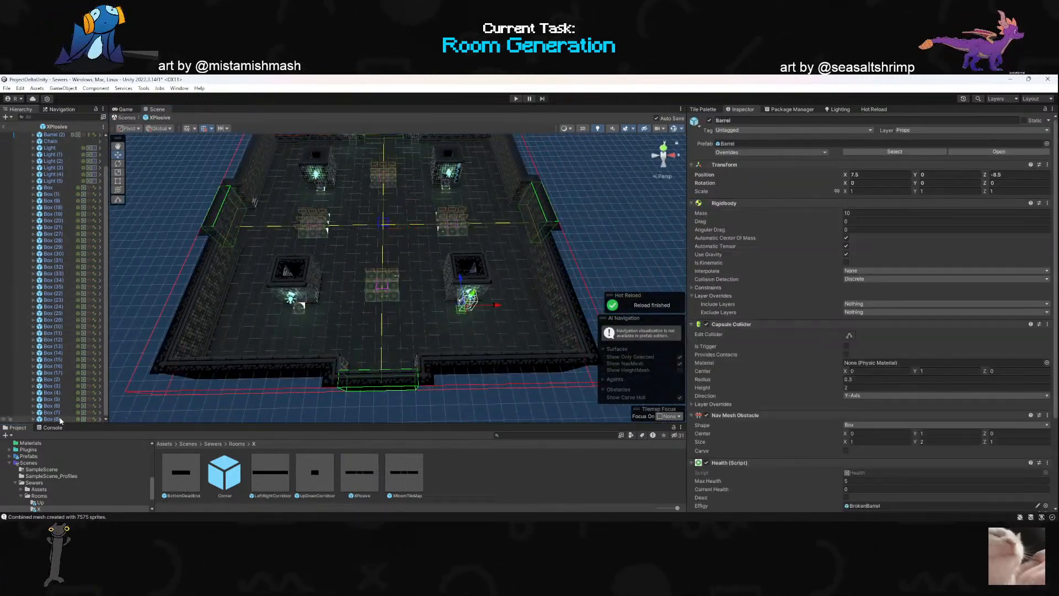
scroll(59, 409, down, 2)
shift+click(60, 419)
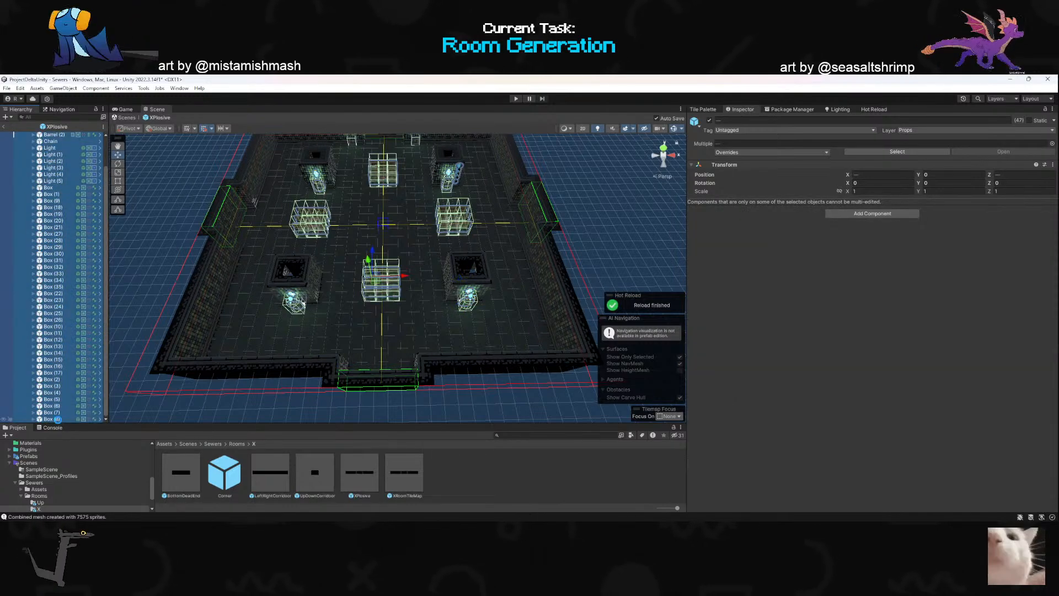
key(Delete)
click(59, 141)
right_drag(148, 193, 636, 148)
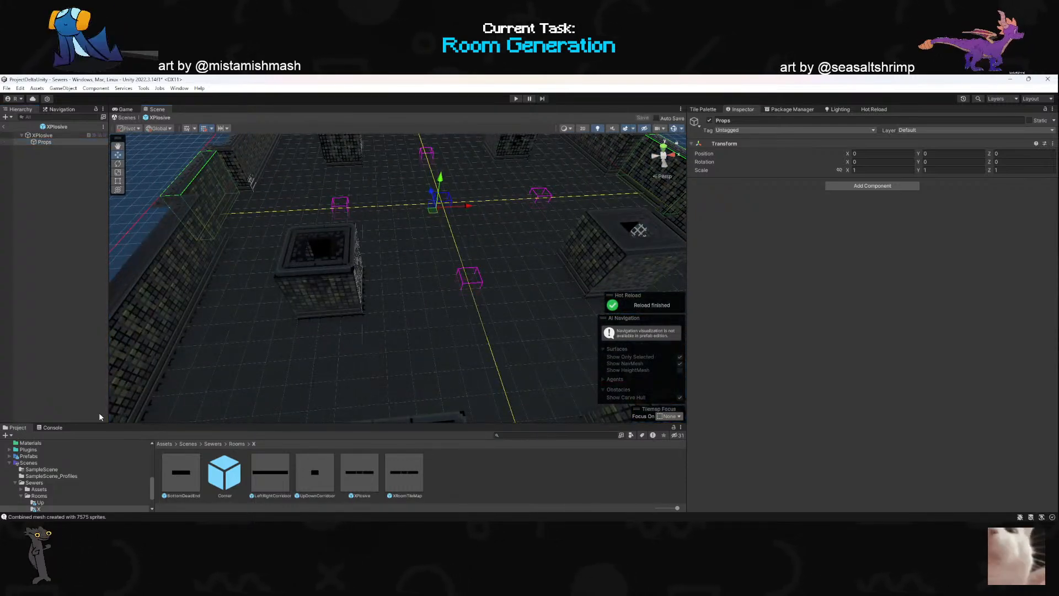
- Open the Art/Props asset folder and look through its prefabs for the room
scroll(33, 475, up, 10)
click(22, 489)
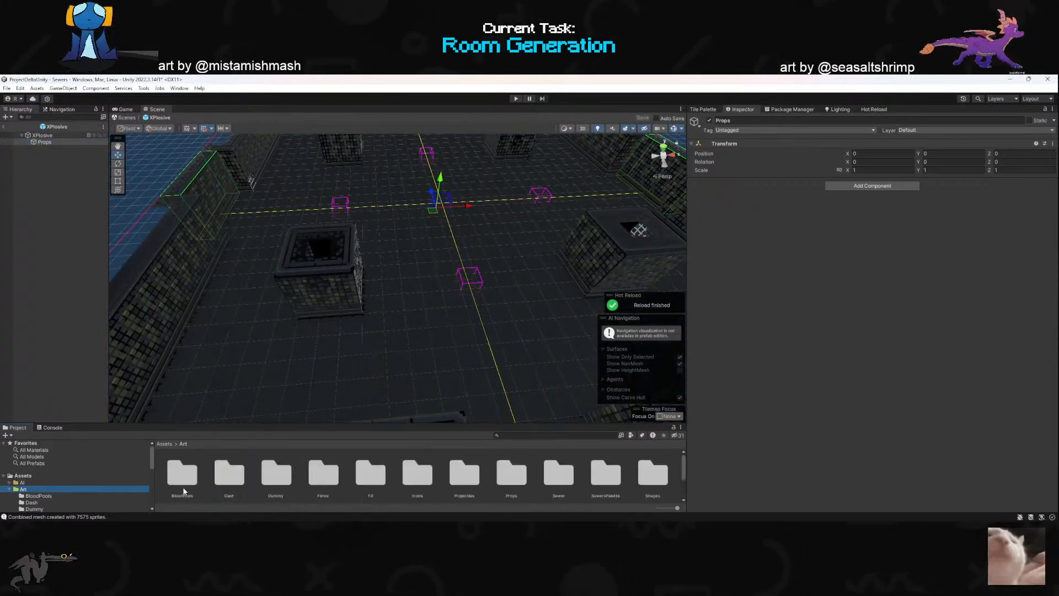
double_click(511, 474)
scroll(378, 469, down, 5)
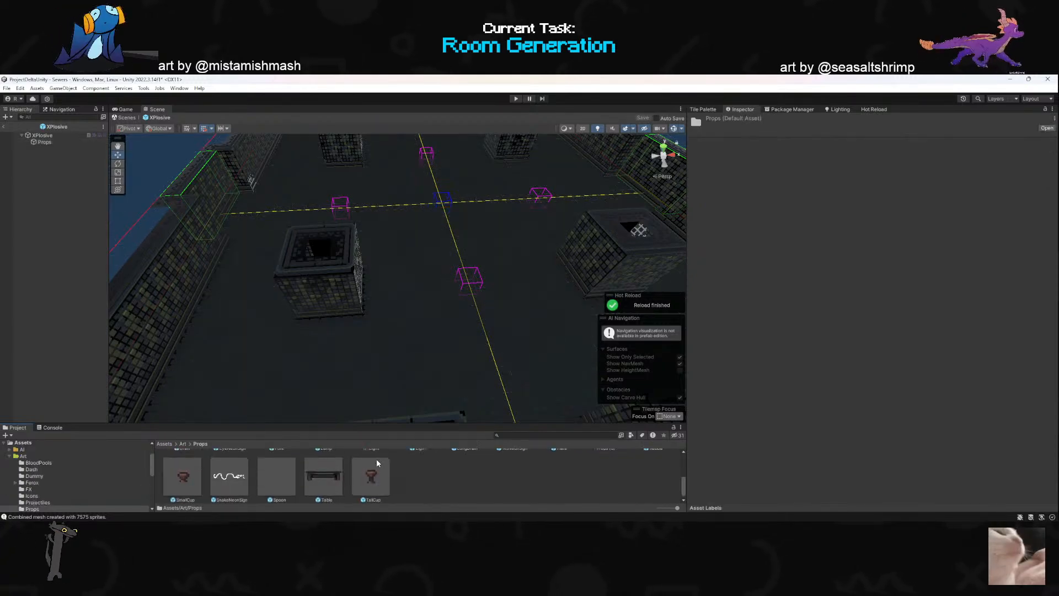
scroll(373, 473, up, 5)
key(s)
mouse_move(382, 366)
right_down()
mouse_move(388, 333)
mouse_move(385, 376)
right_up()
key(w)
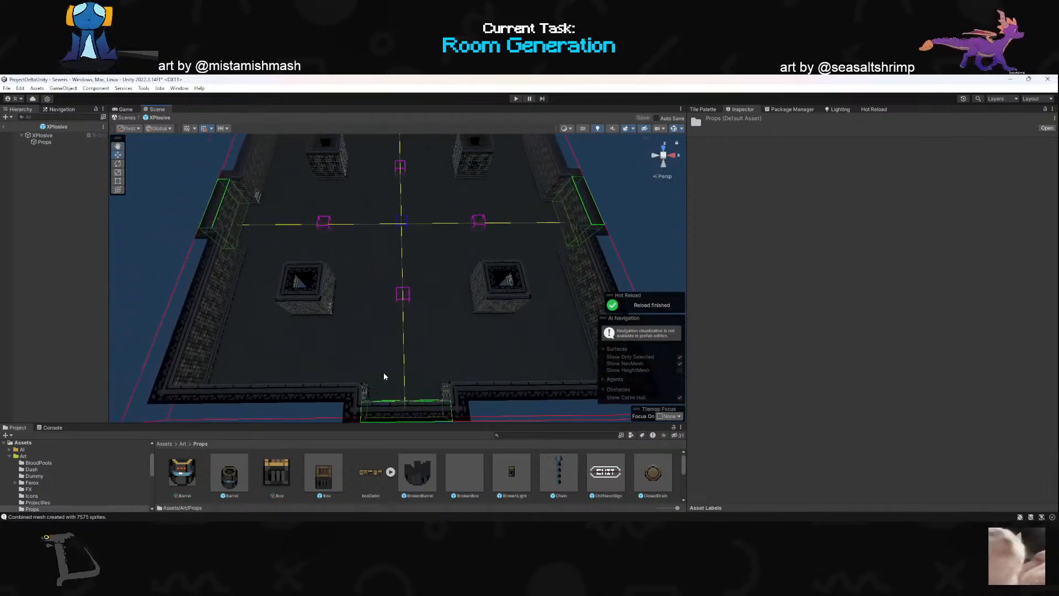
- Paint the plain floor tile from the tile palette over the four pillars on the XPlosive tilemap
click(53, 142)
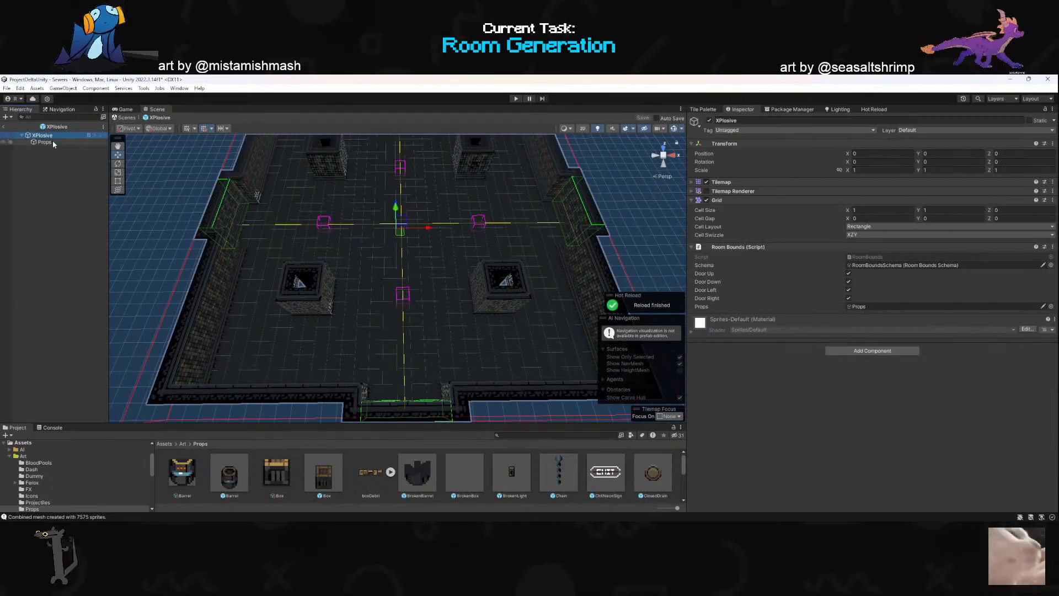
click(55, 135)
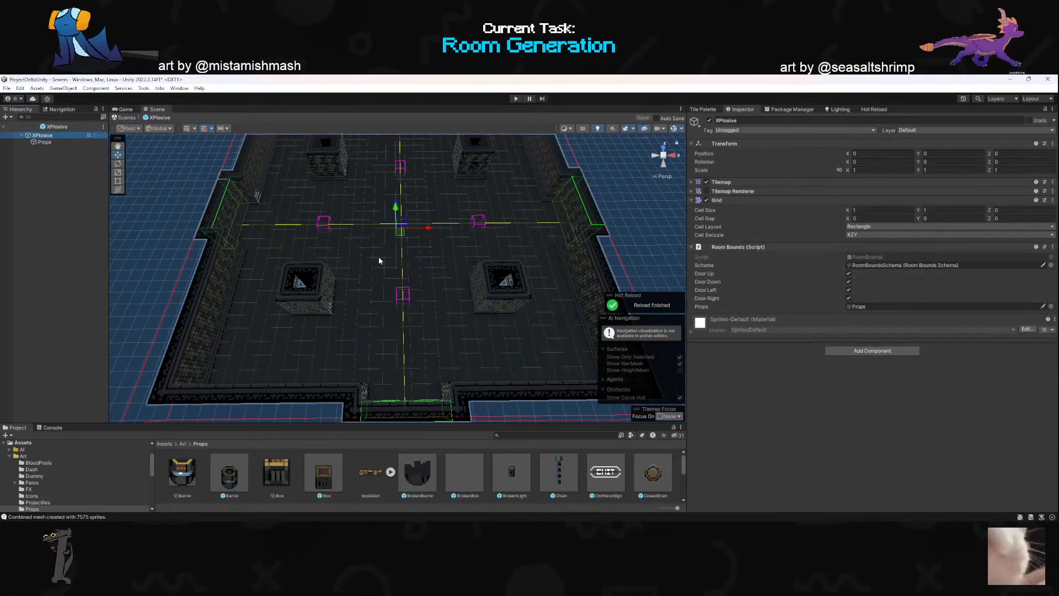
scroll(393, 273, down, 2)
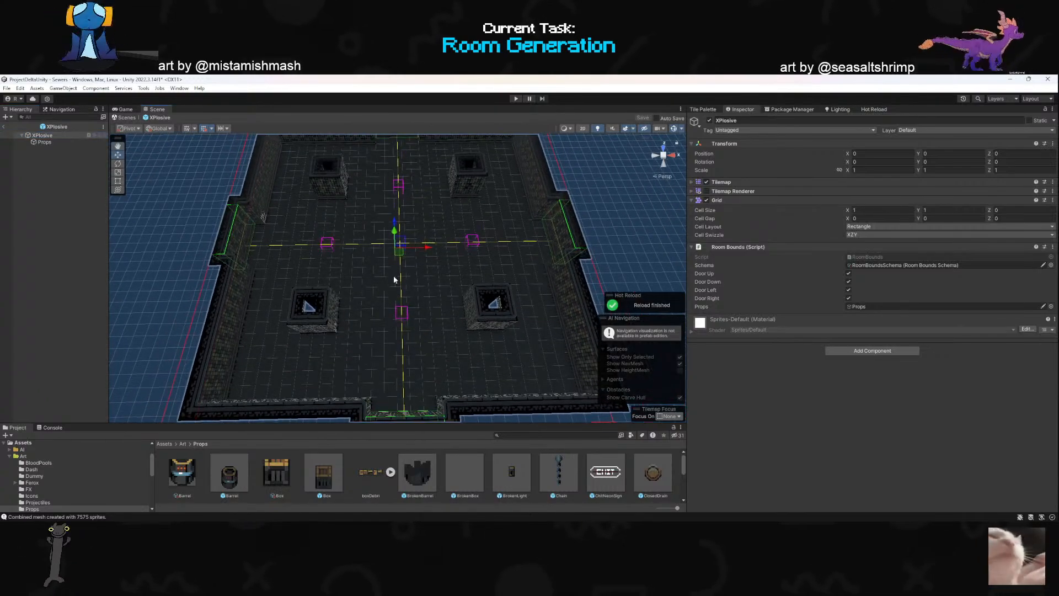
mouse_move(371, 278)
alt+mouse_down()
mouse_move(372, 244)
mouse_move(370, 276)
alt+mouse_up()
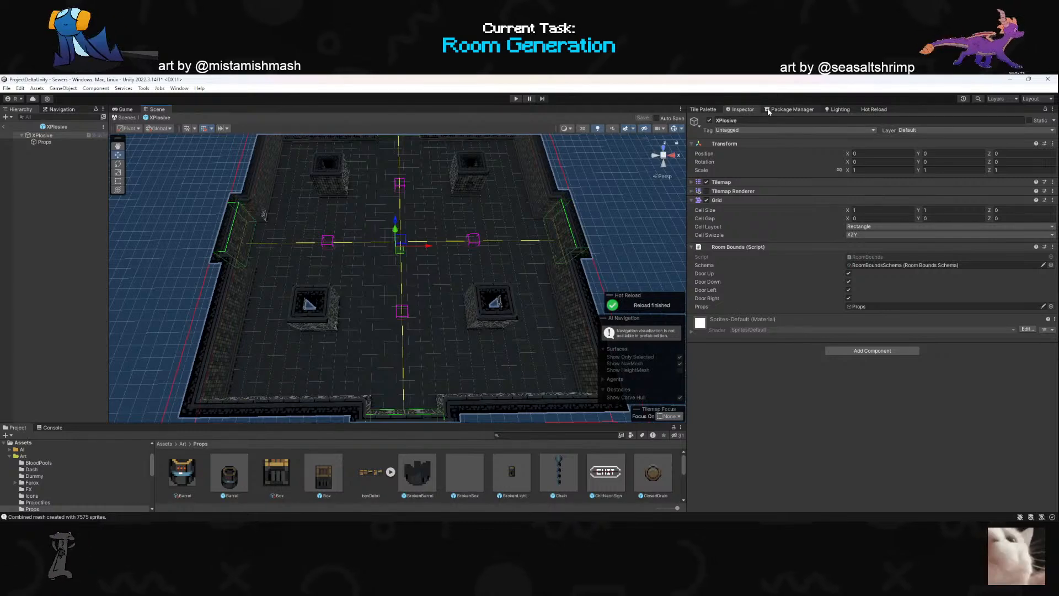
click(784, 109)
click(704, 108)
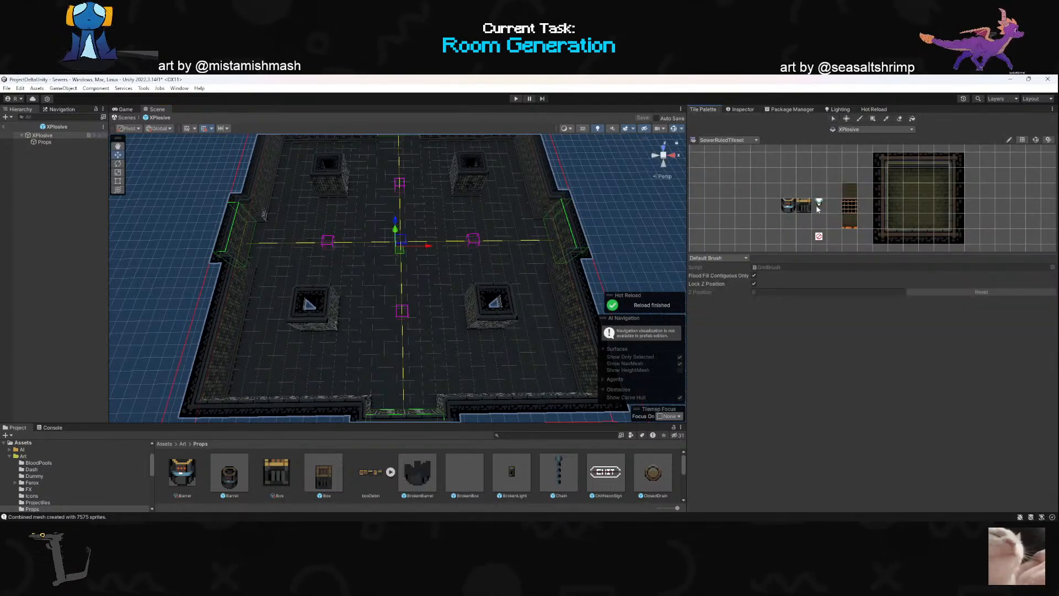
click(853, 193)
click(487, 312)
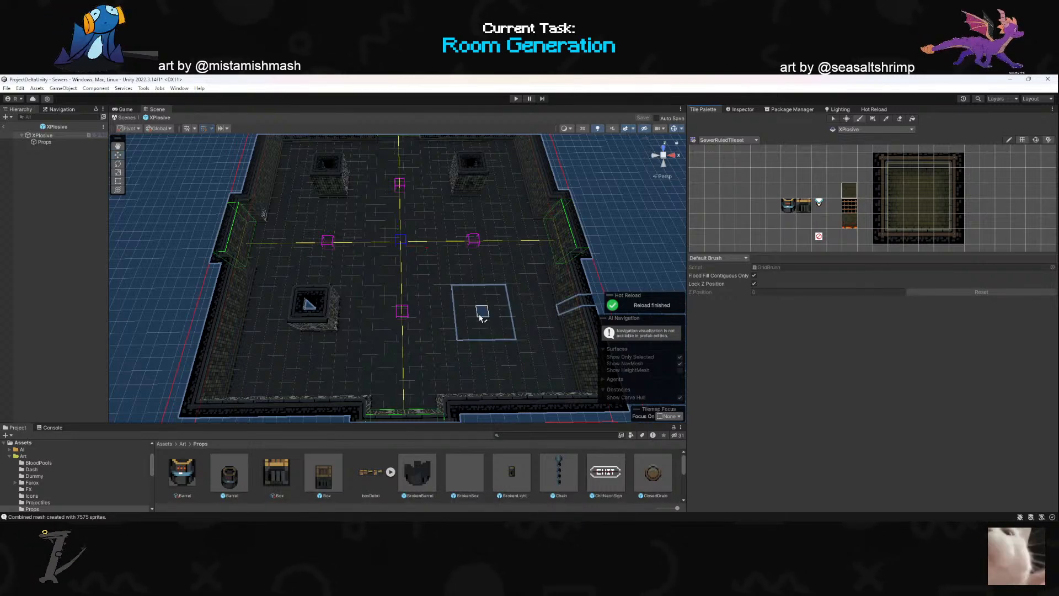
click(321, 314)
click(338, 188)
click(465, 185)
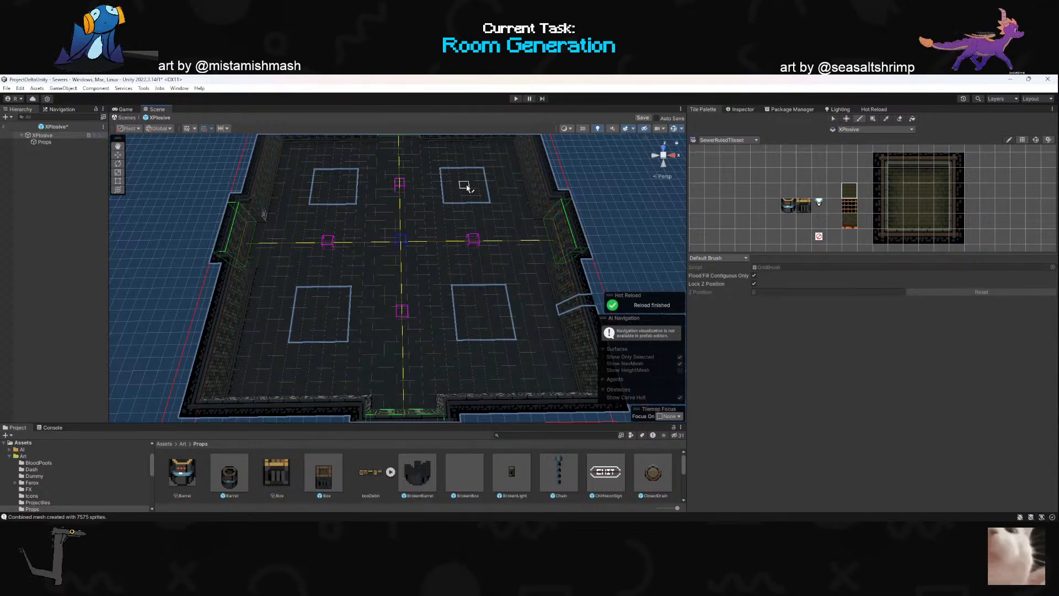
- Add a Barrel prefab from the Props assets to the XPlosive room
right_drag(441, 302, 440, 302)
right_drag(482, 297, 448, 271)
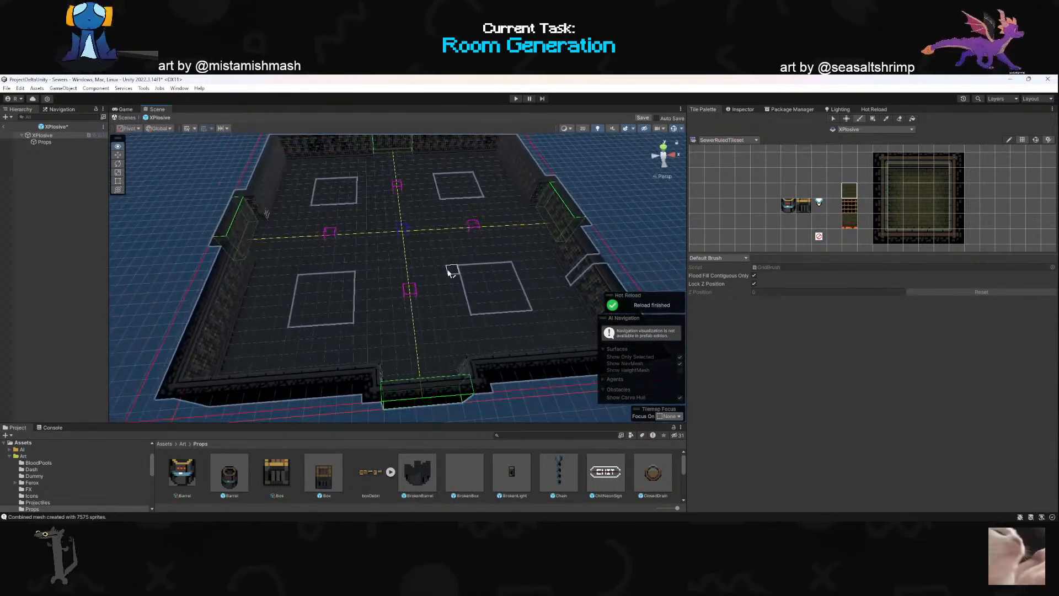
scroll(448, 269, down, 5)
scroll(444, 267, up, 5)
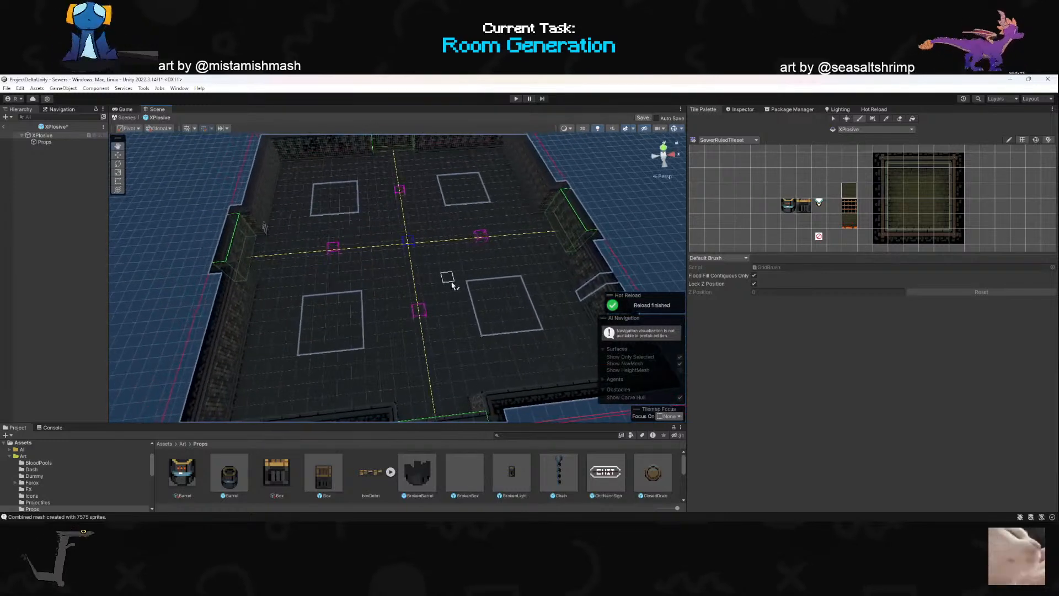
click(44, 143)
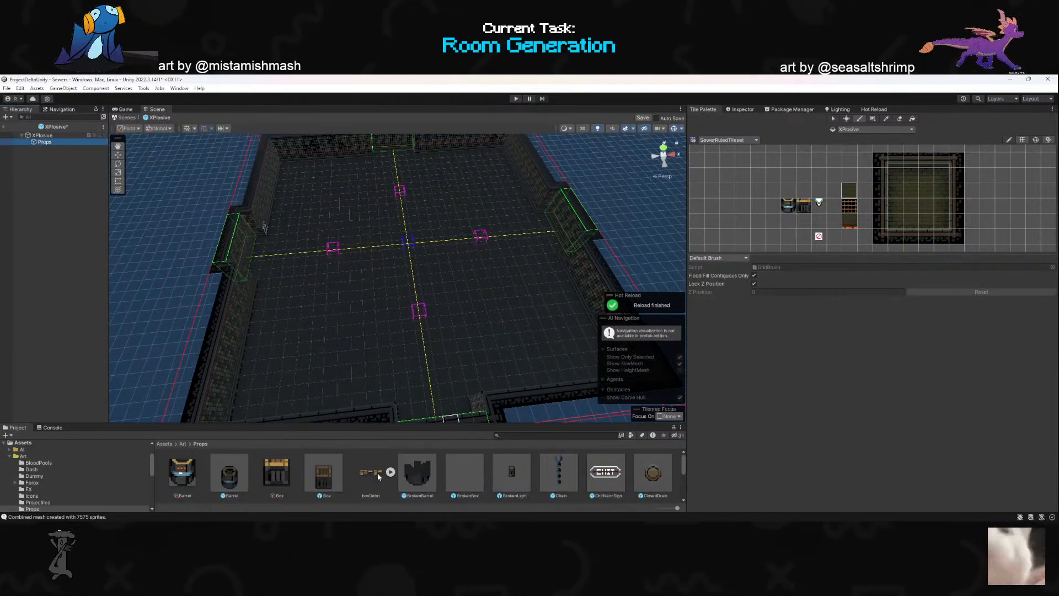
drag(229, 486, 298, 337)
alt+drag(298, 338, 371, 319)
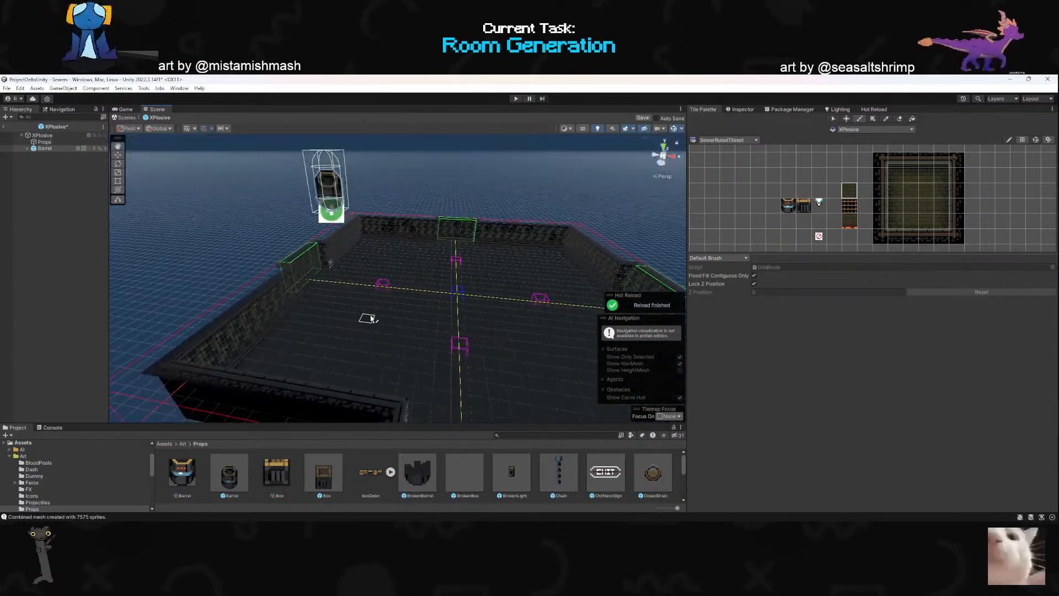
- Reset the barrel's transform position to 0, 0, 0 and frame it in the scene
click(742, 109)
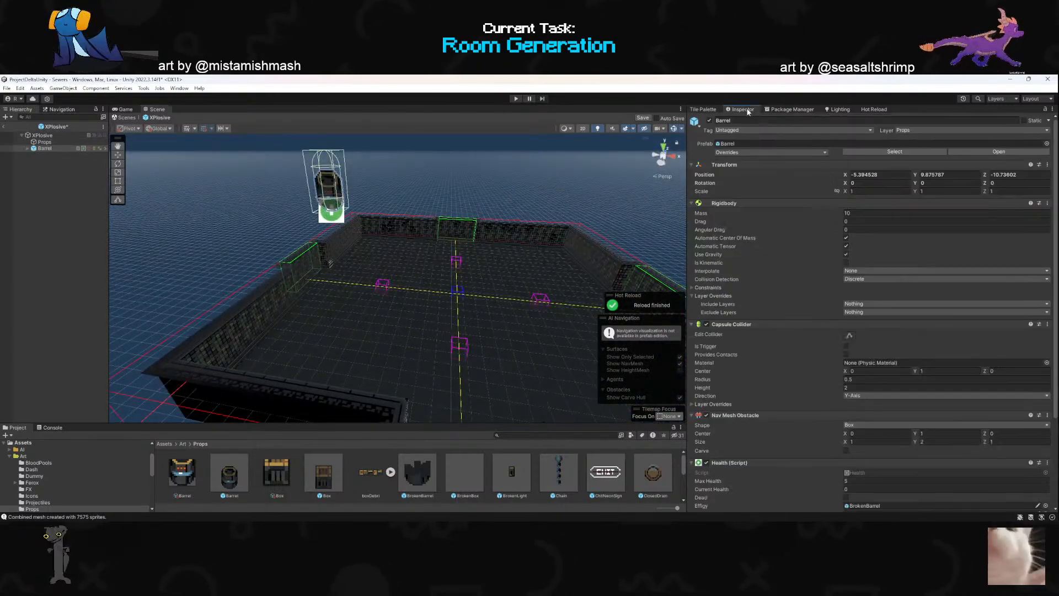
right_click(757, 162)
click(773, 168)
key(f)
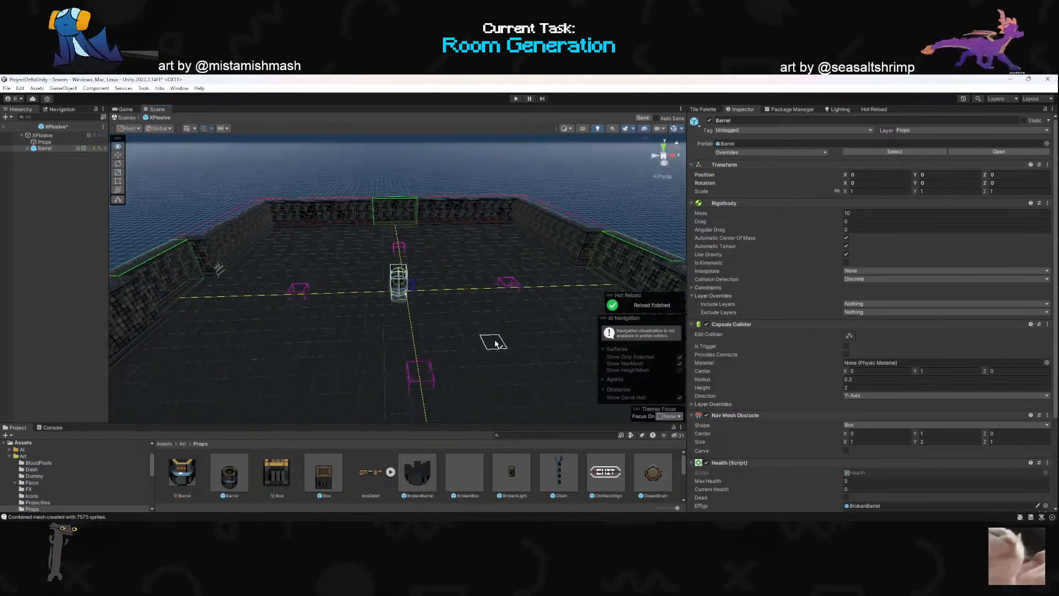
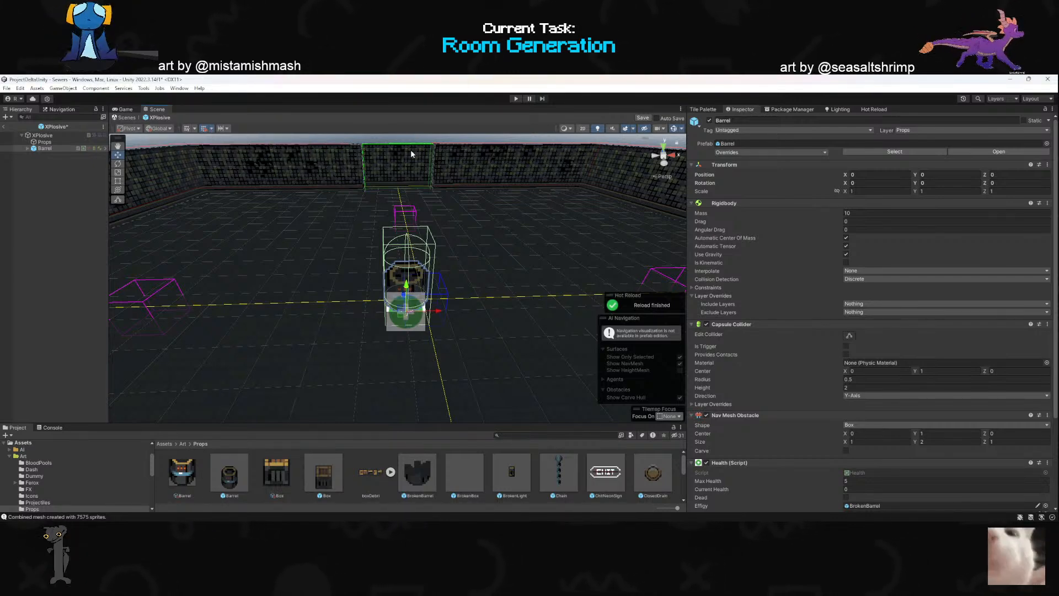
- Nest the Barrel object under the Props object in the XPlosive hierarchy
click(231, 129)
click(230, 129)
alt+drag(391, 219, 407, 316)
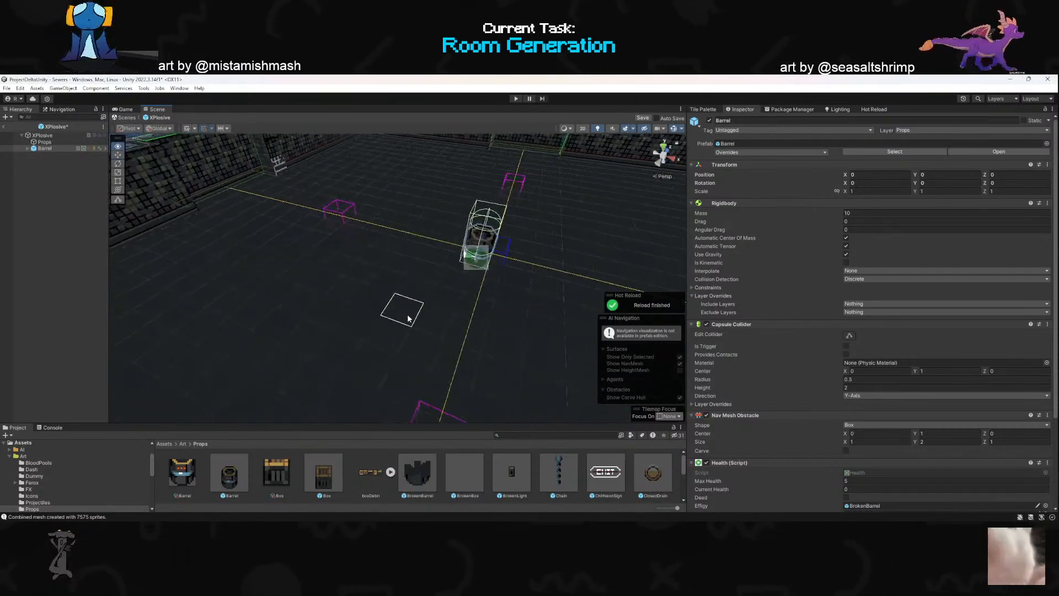
drag(46, 148, 54, 148)
- Move the barrel across the floor to the side wall at X -11.5, Z -6.5
alt+drag(317, 264, 293, 253)
click(116, 157)
scroll(270, 255, down, 2)
drag(383, 247, 270, 309)
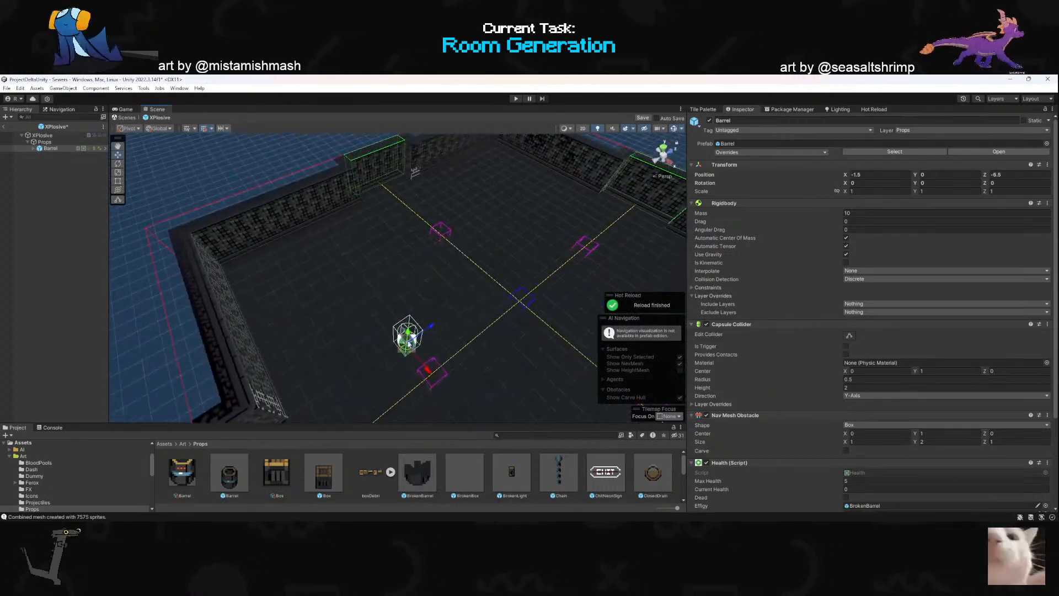
drag(408, 352, 298, 236)
right_drag(359, 239, 443, 298)
key(w)
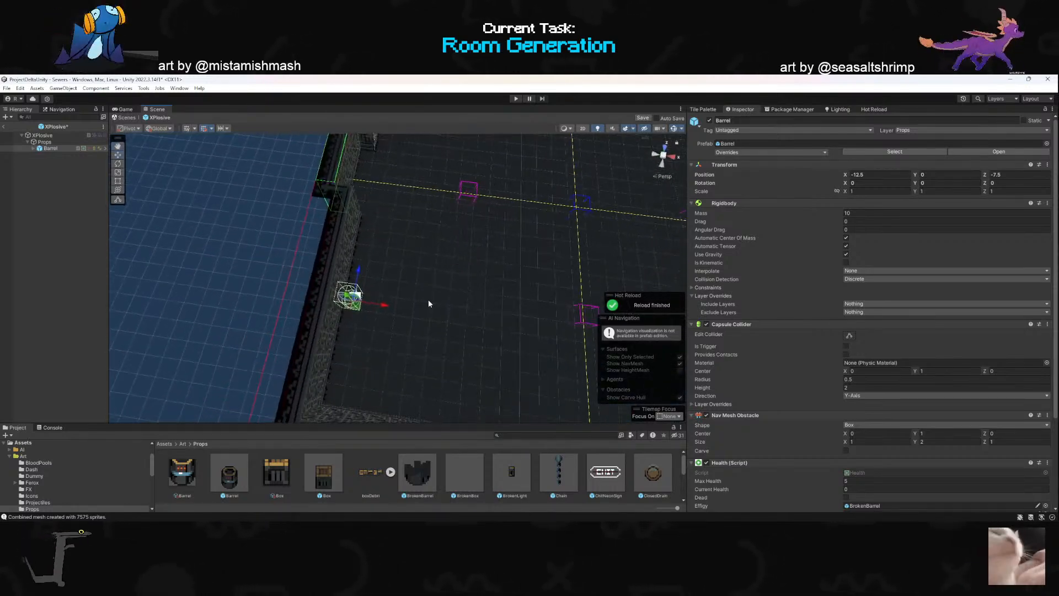
drag(357, 311, 389, 199)
- Duplicate the barrel in a row along the side wall, spacing the last copy into the doorway at Z -0.5
key(ctrl+d)
key(ctrl+d)
key(ctrl+d)
key(ctrl+d)
alt+drag(448, 242, 275, 223)
key(ctrl+d)
drag(384, 282, 429, 277)
- Continue duplicating barrels along the same wall past the doorway, up to the room corner at Z 12.5
key(ctrl+d)
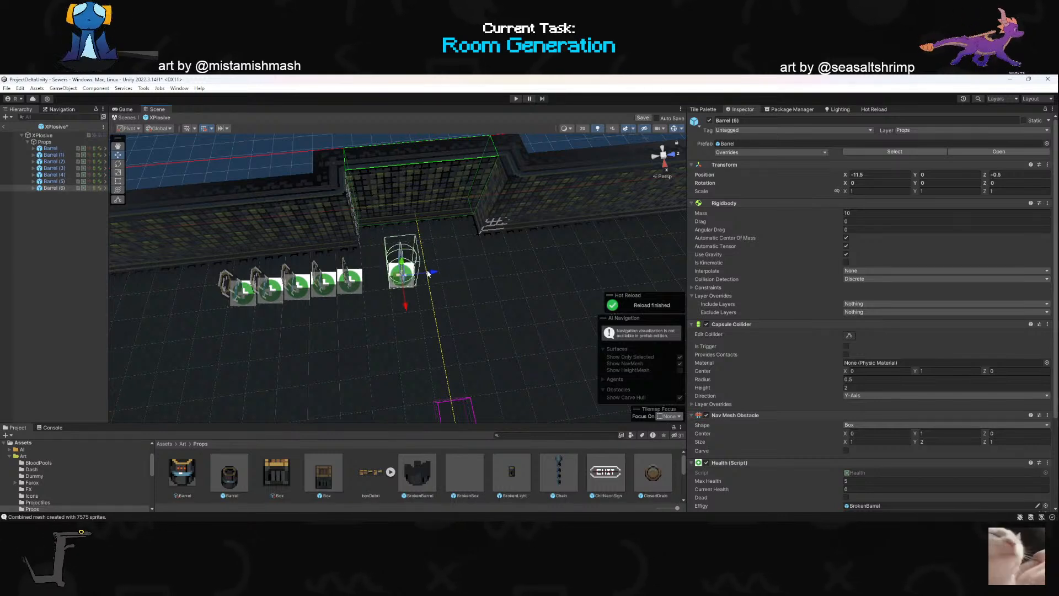
drag(438, 270, 554, 257)
key(ctrl+d)
key(ctrl+d)
right_drag(480, 268, 419, 259)
key(d)
- Duplicate the corner barrel one unit at a time along the back wall to X -2.5, Z 12.5
key(ctrl+d)
drag(402, 289, 459, 240)
key(ctrl+d)
key(ctrl+d)
key(ctrl+d)
key(ctrl+d)
key(ctrl+d)
key(ctrl+d)
key(ctrl+d)
right_drag(459, 241, 445, 277)
key(ctrl+d)
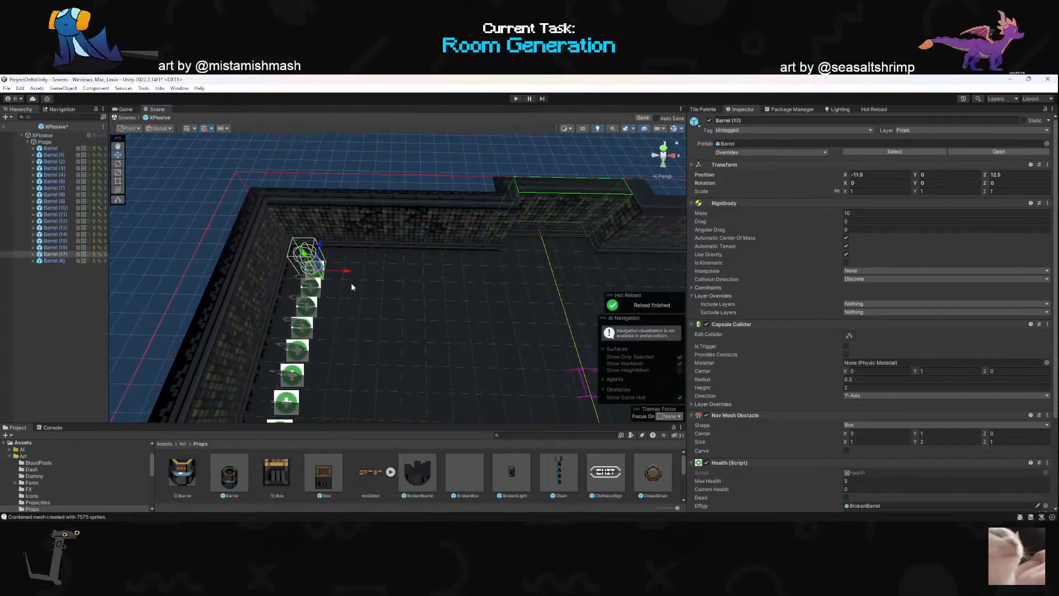
drag(348, 274, 518, 281)
key(ctrl+d)
key(ctrl+d)
key(ctrl+d)
key(ctrl+d)
key(ctrl+d)
key(ctrl+d)
key(ctrl+d)
key(ctrl+d)
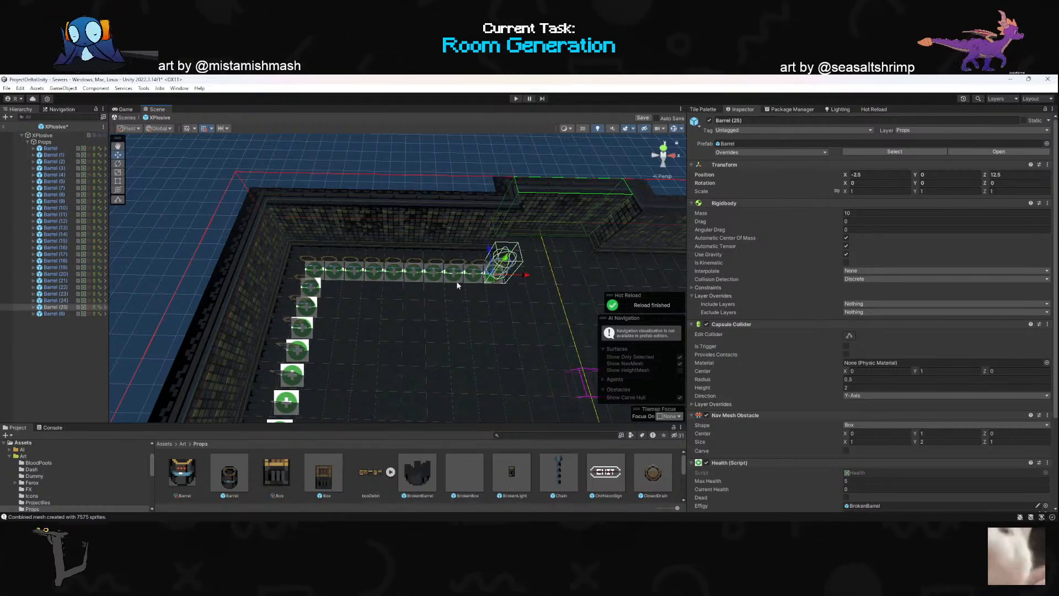
- Copy the back wall's barrel row to the other side of its doorway and delete the stray barrel near the room's center
click(52, 314)
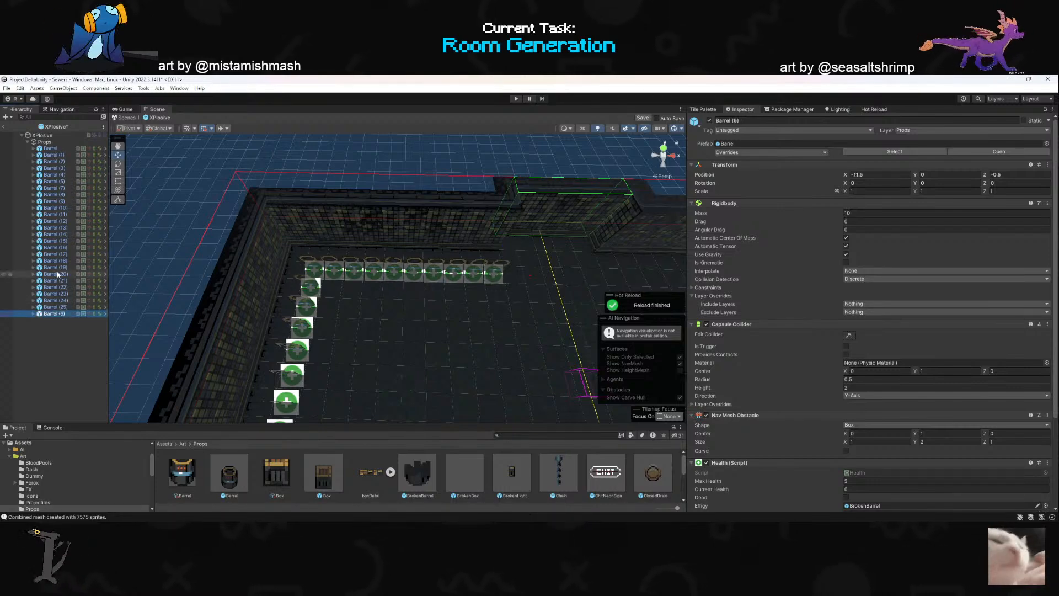
shift+click(58, 254)
shift+click(59, 249)
right_drag(272, 278, 266, 307)
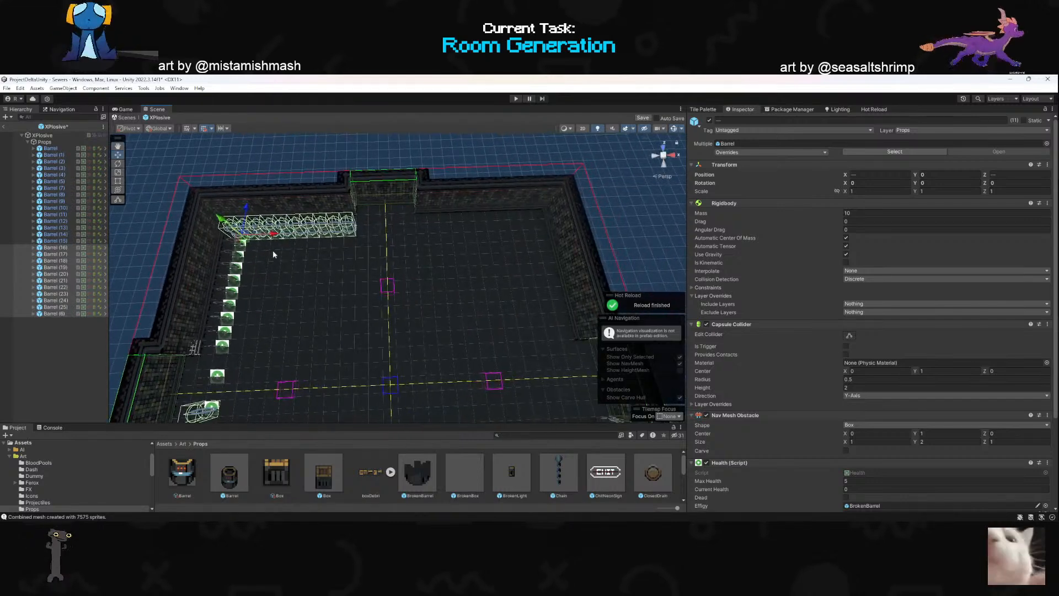
key(ctrl+d)
drag(274, 235, 451, 237)
right_drag(418, 290, 518, 238)
click(556, 233)
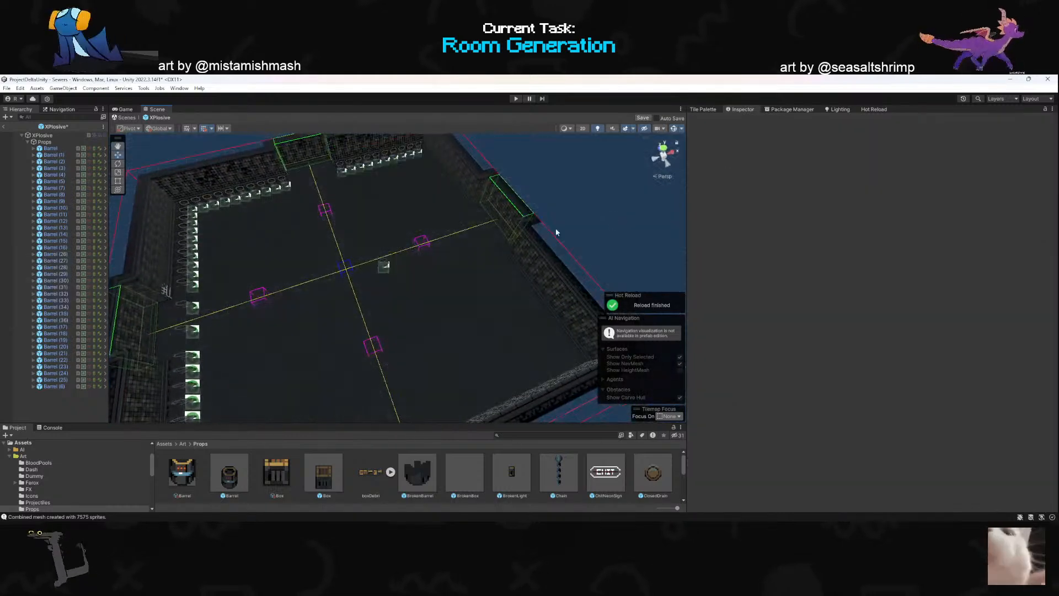
click(384, 267)
key(Delete)
- Duplicate the side wall's barrels, from Barrel through Barrel (15), and move the copies to the opposite wall at X 12.5
right_drag(386, 266, 249, 269)
click(52, 148)
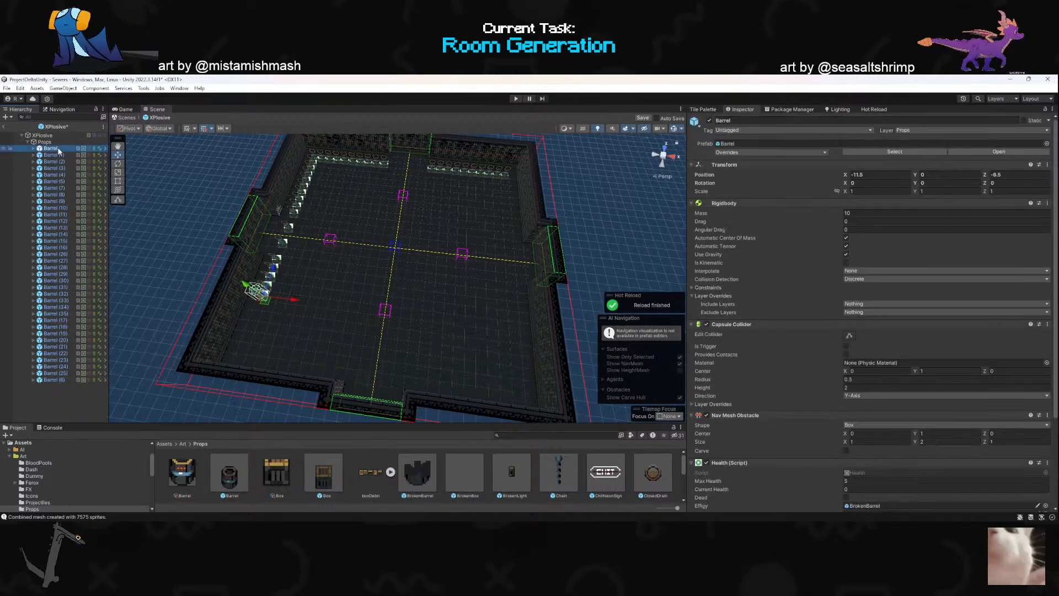
shift+click(56, 322)
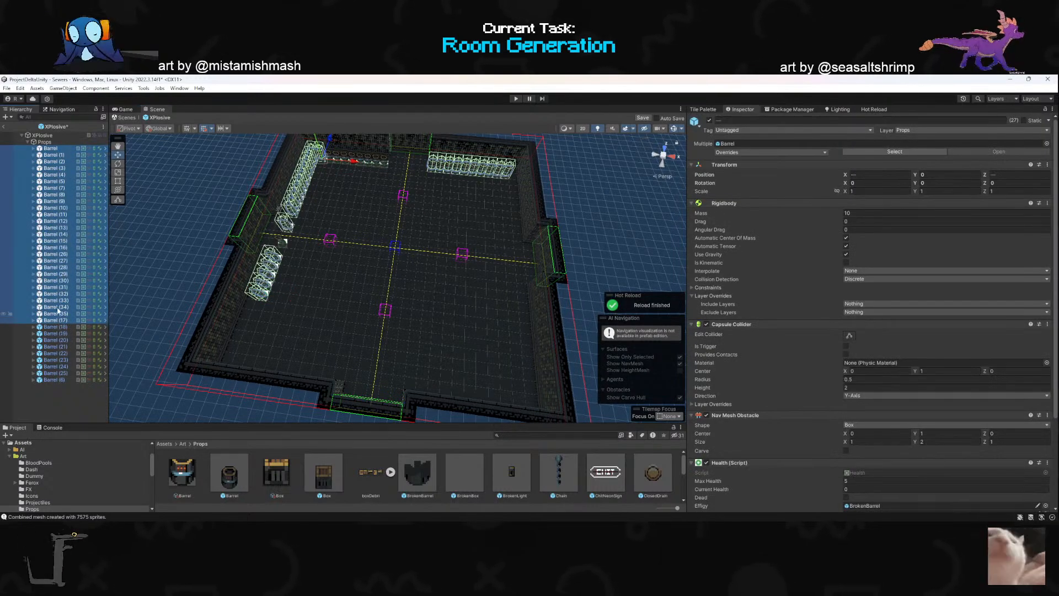
shift+click(56, 300)
shift+click(52, 268)
shift+click(48, 233)
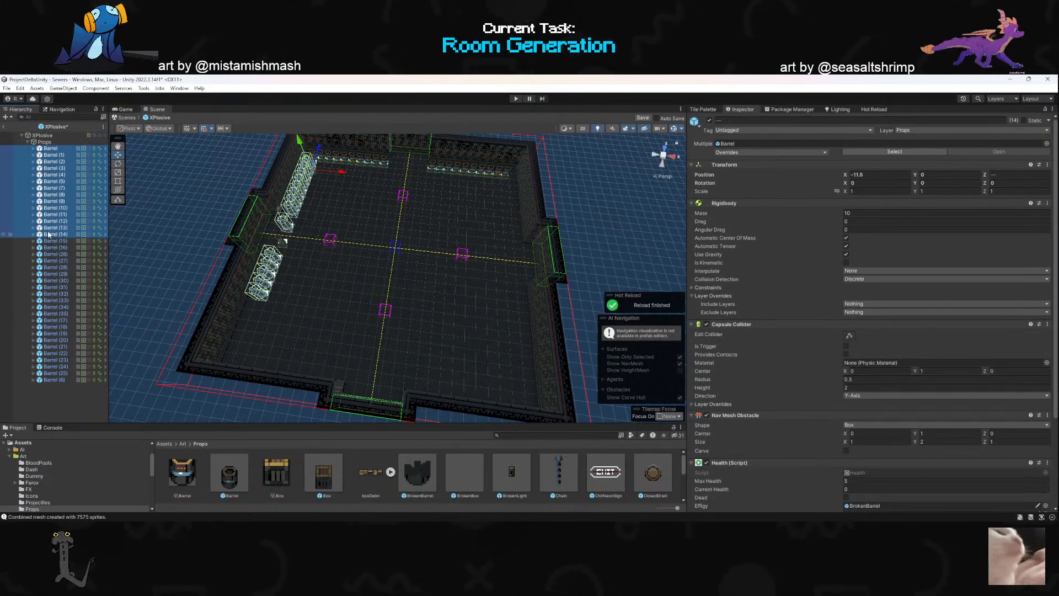
shift+click(48, 241)
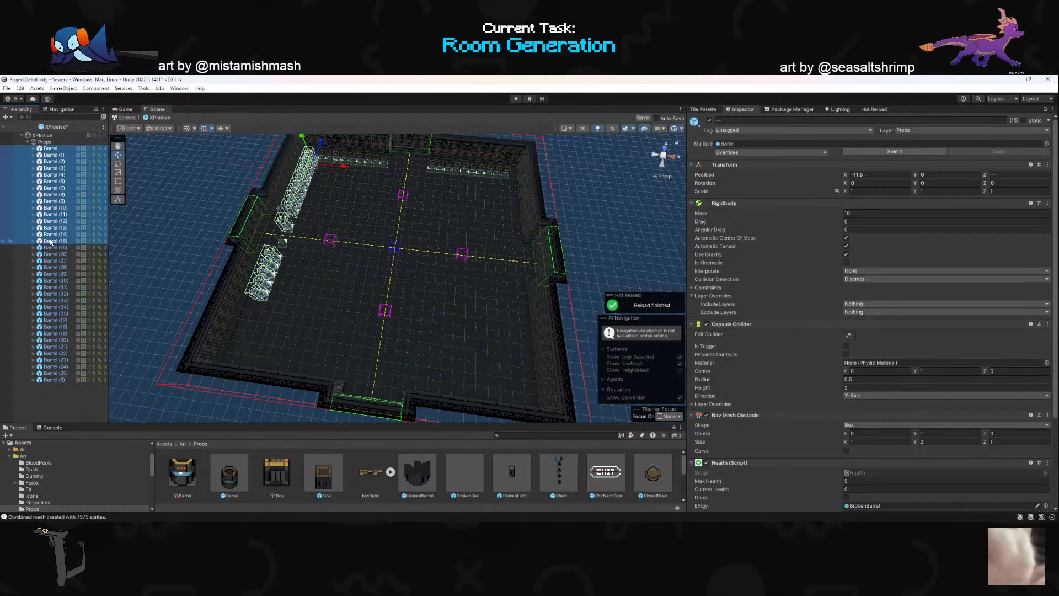
key(ctrl+d)
drag(323, 218, 538, 250)
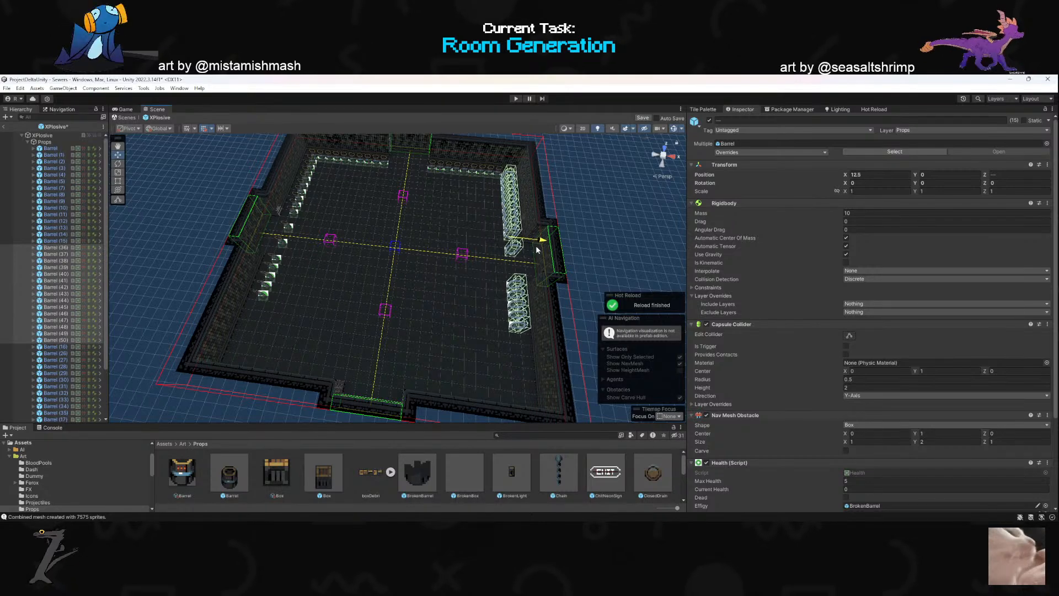
click(535, 248)
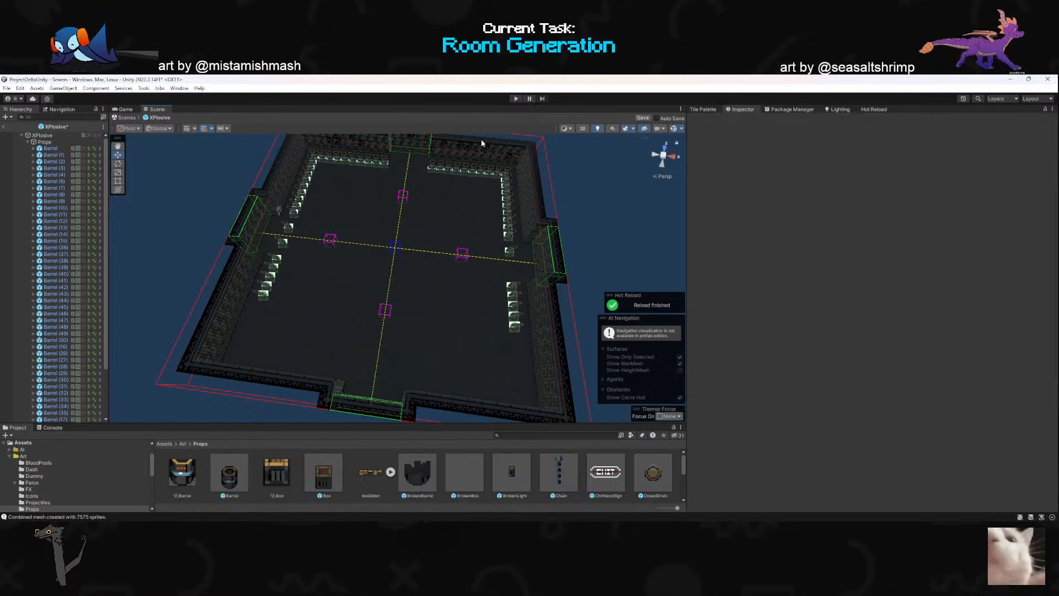
- Extend the opposite wall's barrel row toward its open corner with duplicates down to X 12.5, Z -10.5
right_drag(435, 235, 493, 217)
key(w)
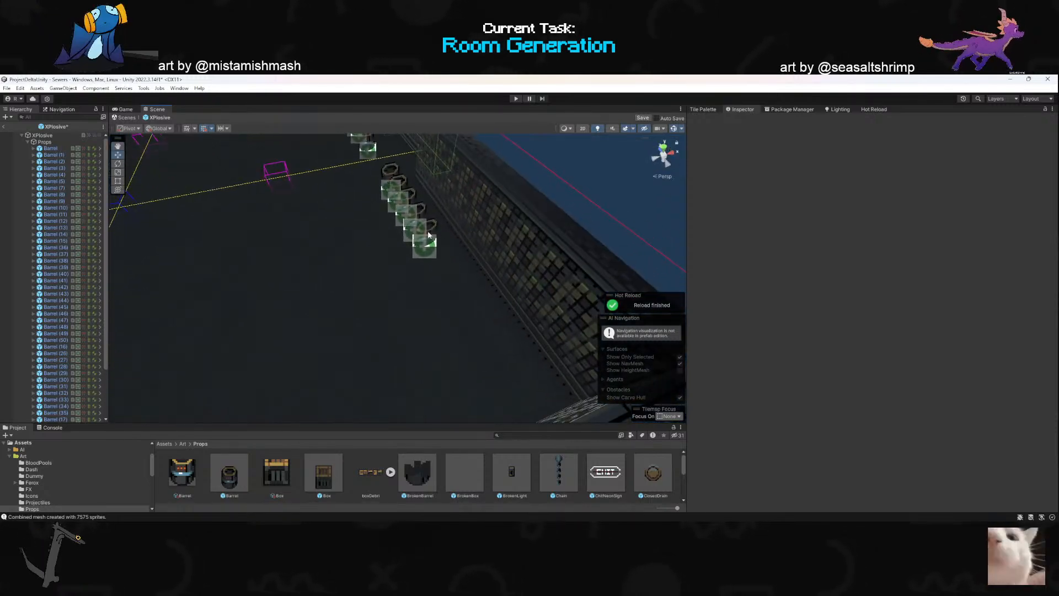
click(430, 243)
click(415, 241)
drag(415, 234, 466, 315)
key(ctrl+d)
key(ctrl+d)
key(ctrl+d)
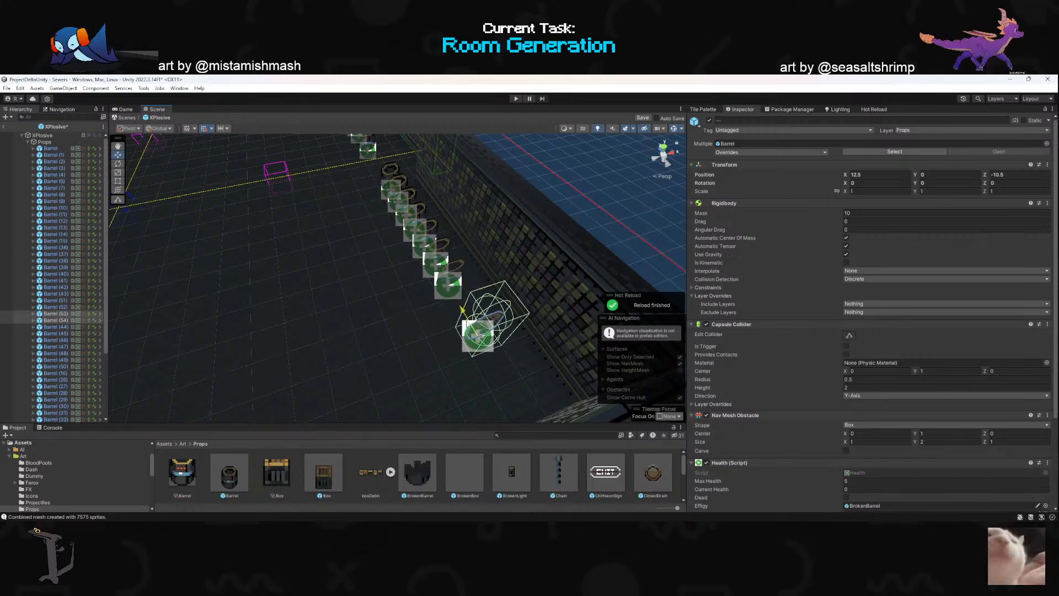
- Close the gap in the X 12.5 row with a barrel at Z -9.5 and a copy beside it, and duplicate an end barrel
drag(448, 287, 454, 326)
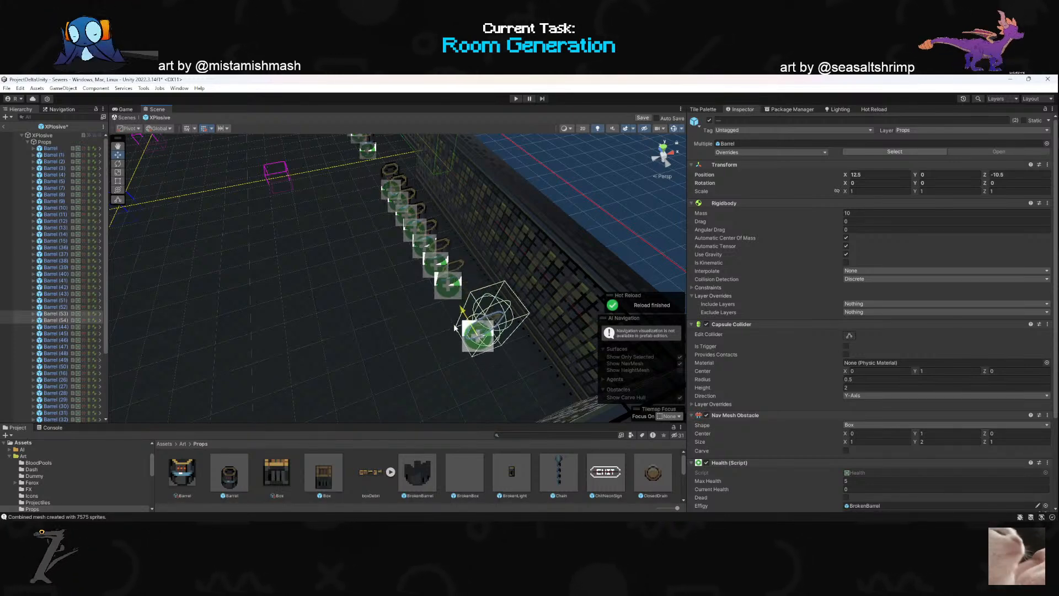
click(448, 285)
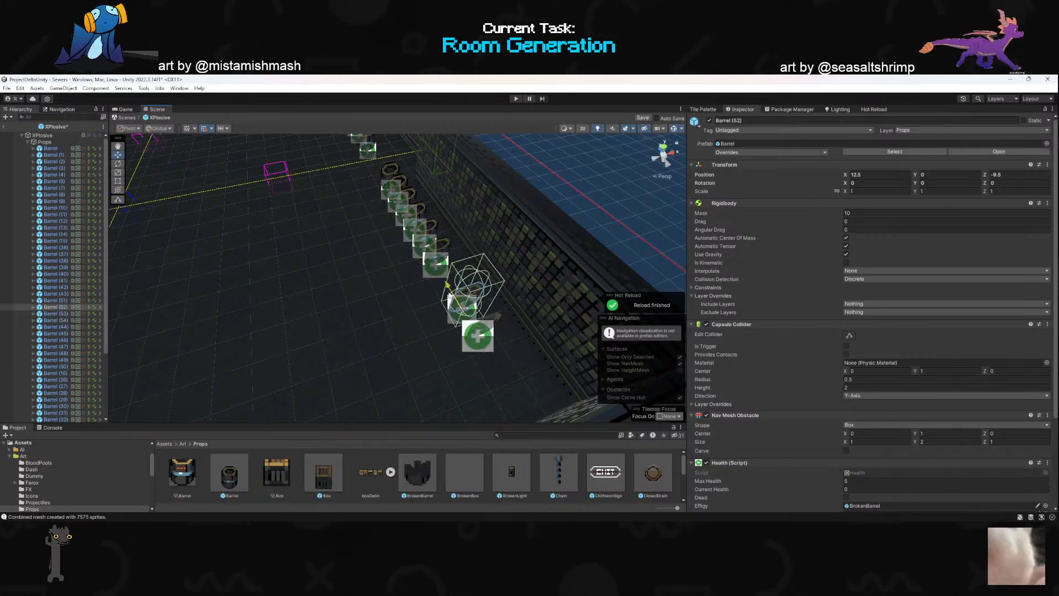
key(ctrl+d)
drag(447, 288, 453, 298)
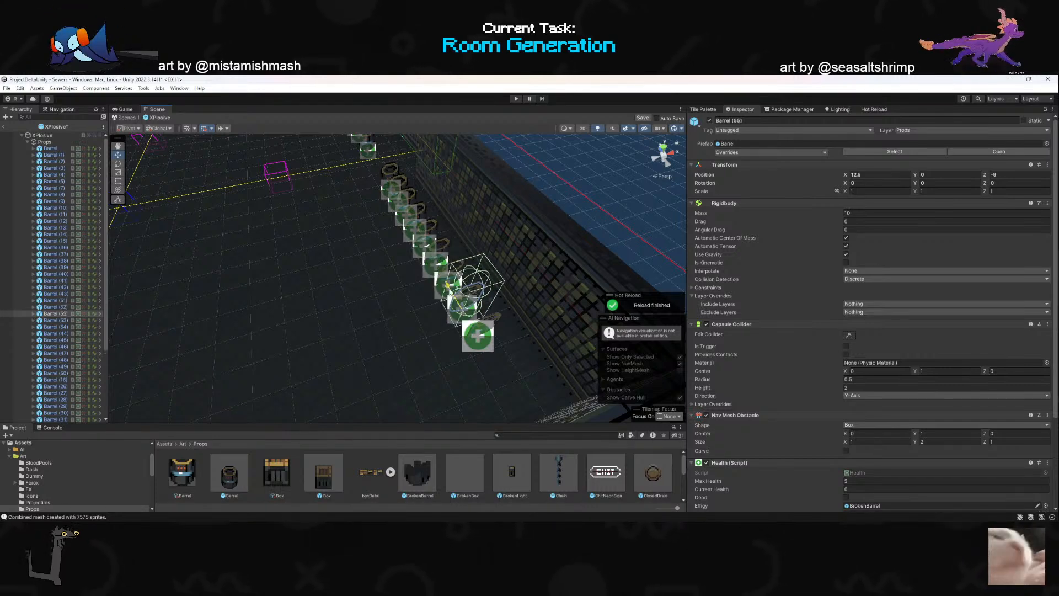
click(486, 339)
right_drag(486, 339, 492, 302)
key(s)
key(ctrl+d)
drag(429, 270, 441, 291)
right_drag(441, 291, 437, 271)
- Extend the barrel row on the X -11.5 wall toward its open corner by duplicating the end barrel
click(460, 256)
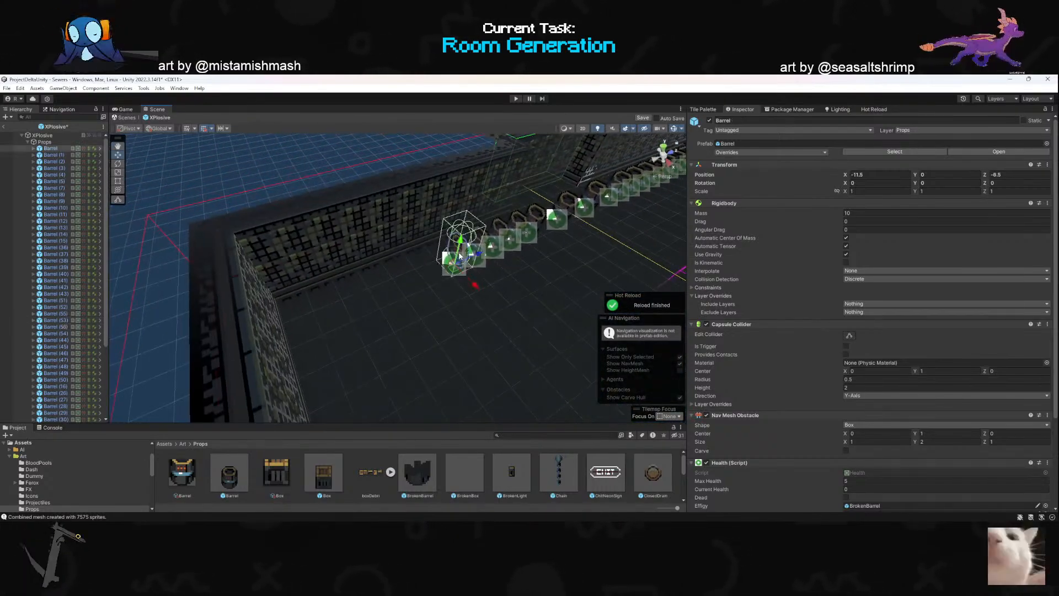
key(ctrl+d)
drag(480, 264, 389, 298)
key(ctrl+d)
- Duplicate the barrel in the X 12.5 wall's doorway and move the copy across the doorway's center line
key(ctrl+d)
mouse_move(399, 294)
right_down()
mouse_move(490, 268)
mouse_move(583, 292)
mouse_move(461, 288)
mouse_move(640, 263)
mouse_move(398, 315)
right_up()
click(398, 315)
- Place two barrel copies in the back wall's doorway at X -0.5 and X 1.5, Z 12.5
key(ctrl+d)
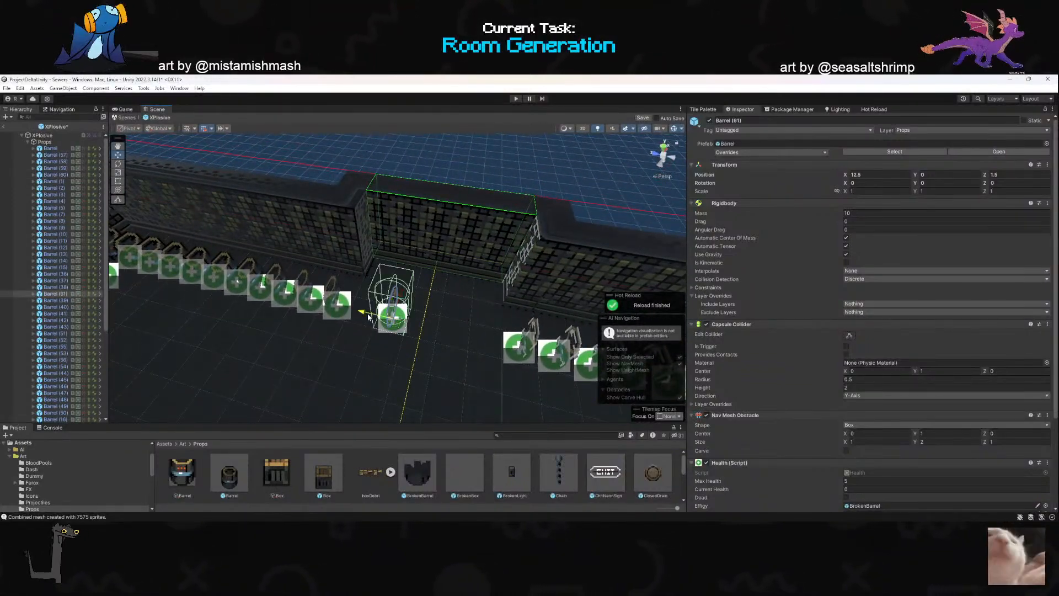
drag(398, 316, 450, 329)
right_drag(449, 328, 343, 312)
click(343, 311)
key(ctrl+d)
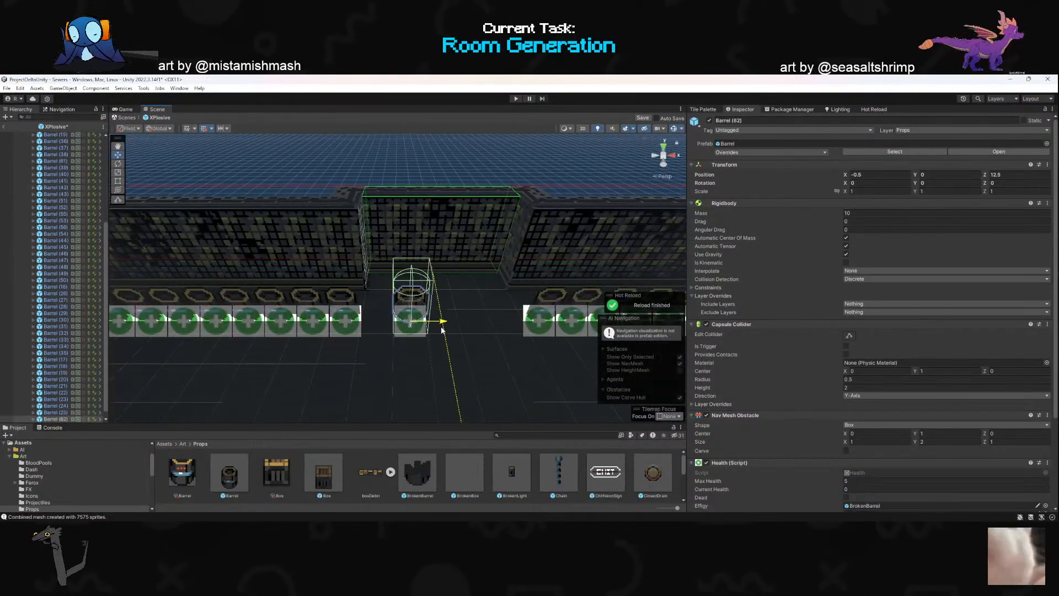
drag(429, 325, 500, 328)
key(s)
mouse_move(369, 305)
right_down()
mouse_move(372, 293)
mouse_move(415, 280)
mouse_move(374, 264)
mouse_move(367, 274)
mouse_move(355, 243)
mouse_move(395, 224)
mouse_move(356, 266)
mouse_move(380, 317)
right_up()
key(w)
key(s)
key(s)
- Add a Light prefab from the Props assets and position it on the back wall beside the doorway
scroll(467, 480, down, 5)
scroll(467, 480, up, 1)
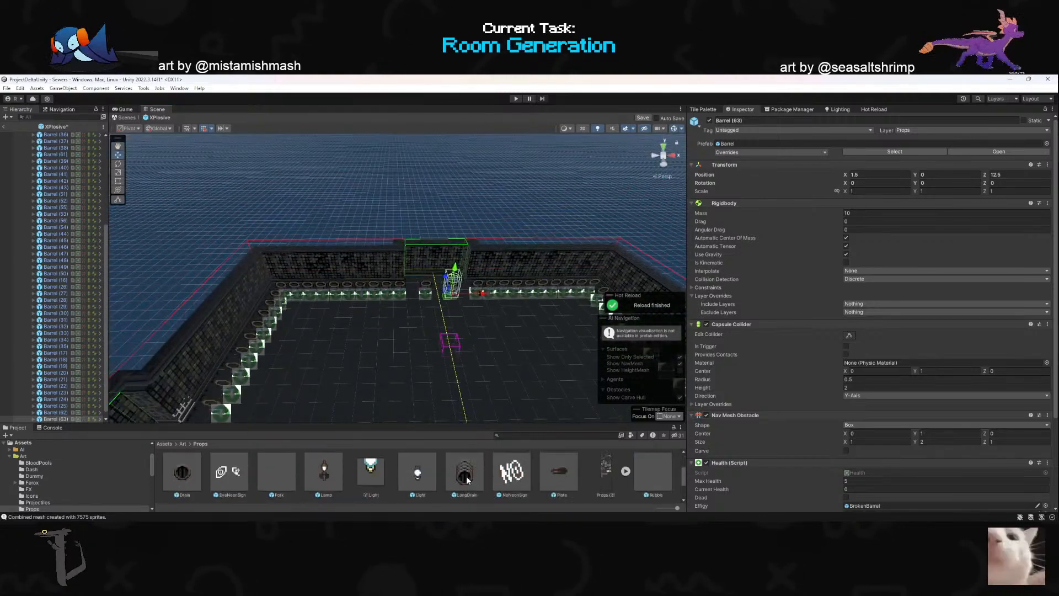
drag(417, 479, 381, 307)
right_drag(461, 333, 260, 290)
key(d)
drag(218, 288, 219, 293)
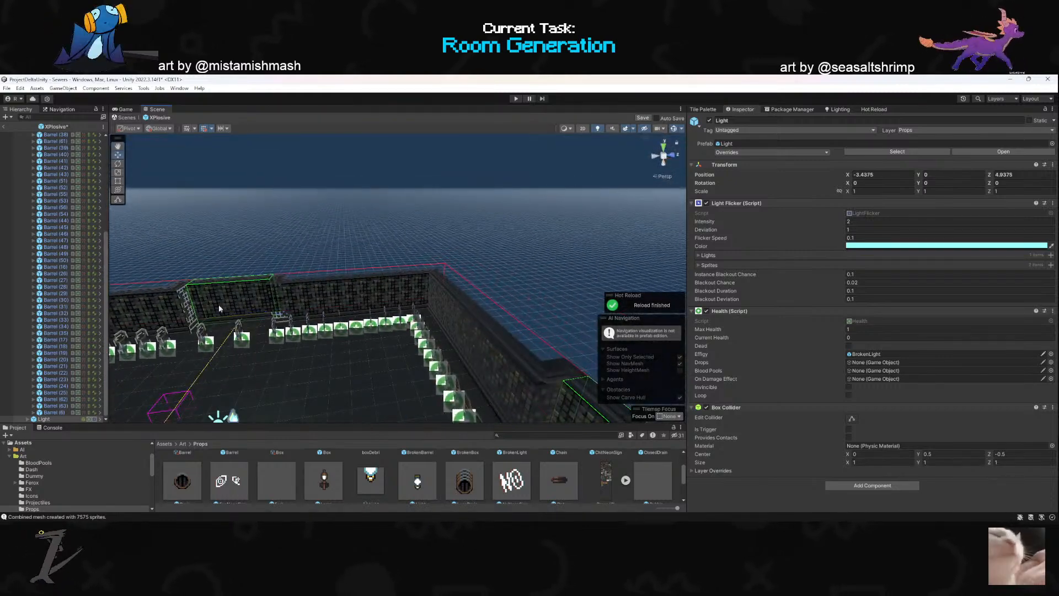
key(a)
right_drag(233, 378, 300, 414)
drag(362, 354, 563, 327)
key(a)
right_drag(353, 320, 416, 306)
- Duplicate the light and move the copy to the other side of the doorway at X 4
key(ctrl+d)
drag(388, 301, 528, 307)
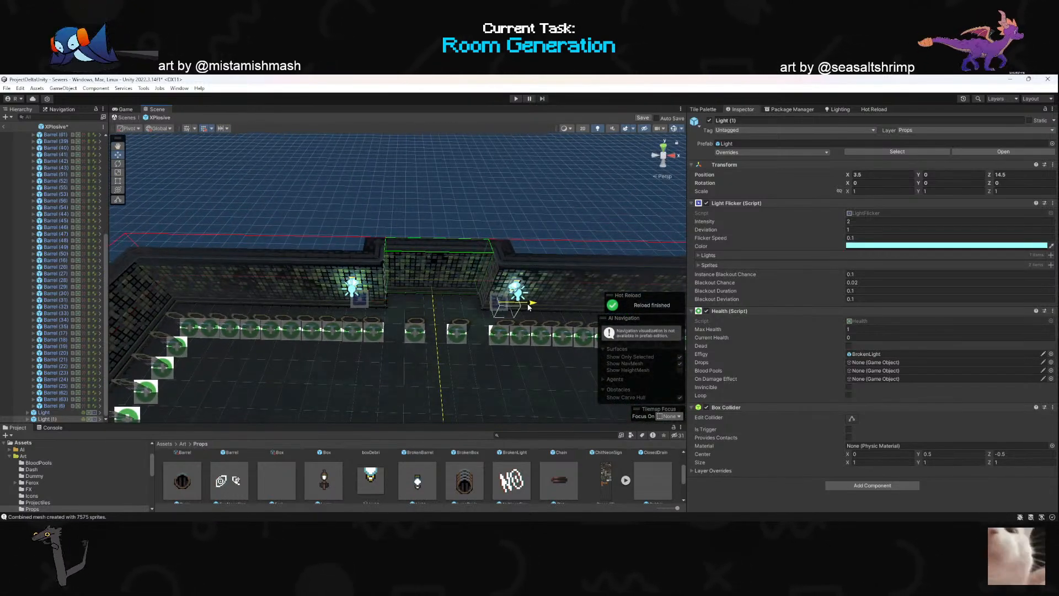
right_drag(529, 306, 439, 331)
key(d)
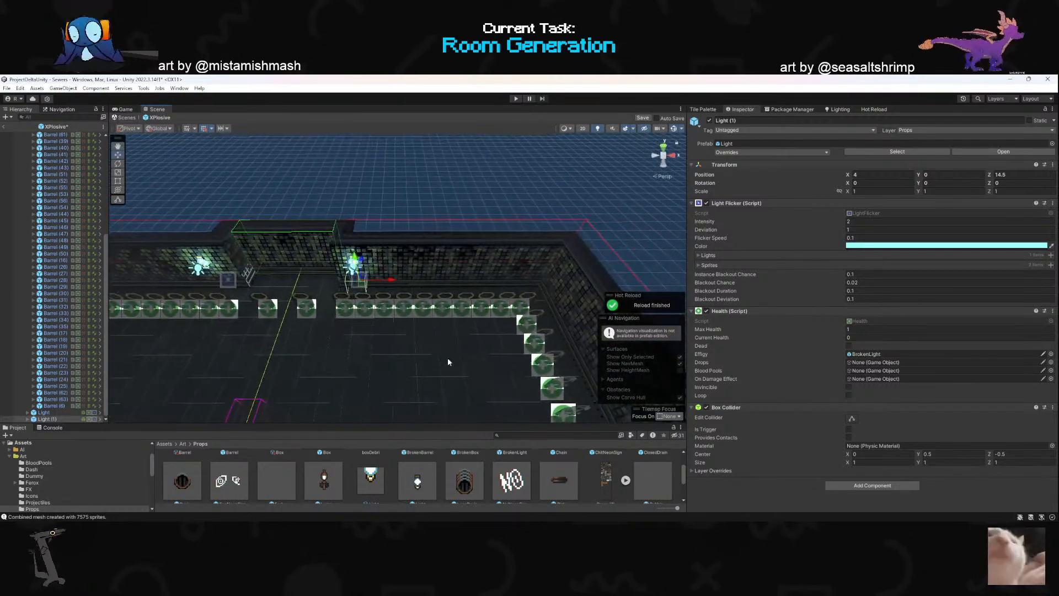
- Add a Chain prefab from the Props assets and position it against the back wall beside the second light
scroll(481, 476, down, 5)
scroll(481, 476, up, 5)
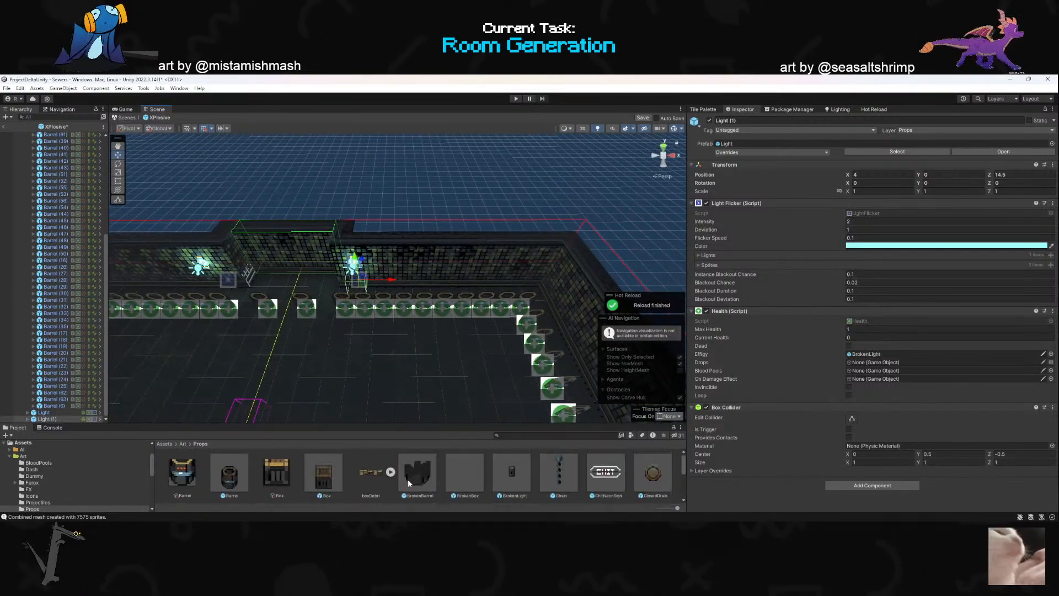
drag(559, 471, 388, 288)
right_drag(388, 306, 432, 336)
key(d)
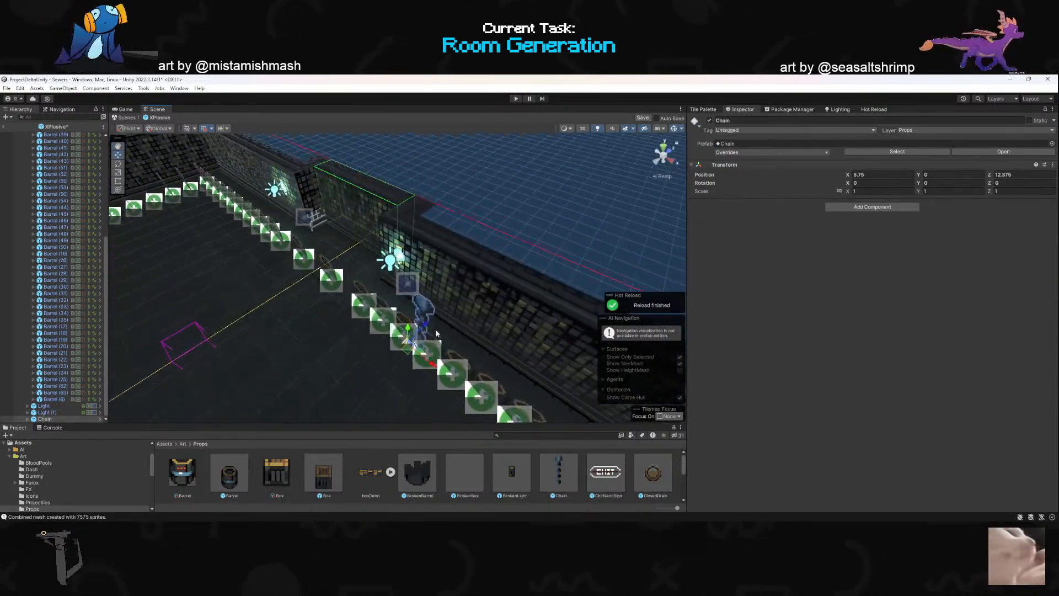
drag(428, 326, 572, 306)
- Duplicate the chain three times and space the copies along the back wall to X 11, Z 14
key(ctrl+d)
key(ctrl+d)
key(ctrl+d)
right_drag(443, 310, 331, 322)
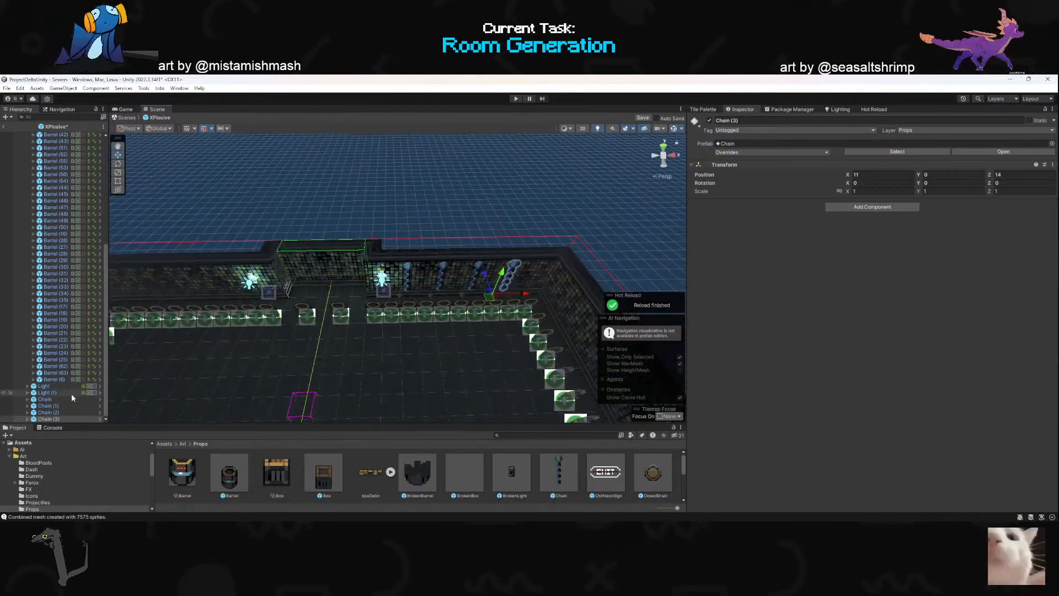
- Duplicate all four chains and move the copies to the back wall on the other side of the doorway
click(54, 399)
shift+click(48, 418)
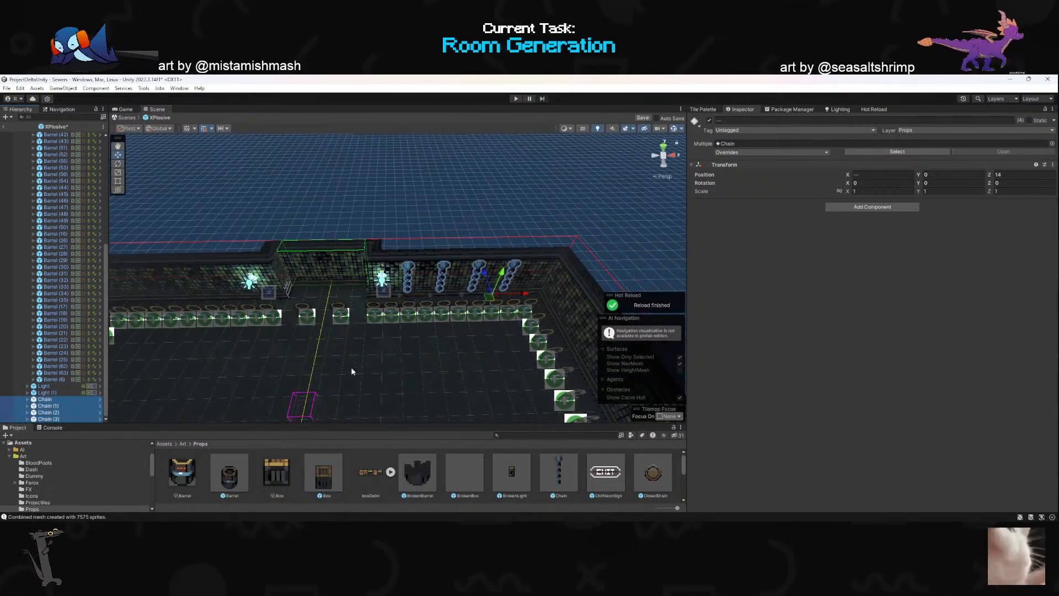
key(ctrl+d)
drag(494, 299, 228, 312)
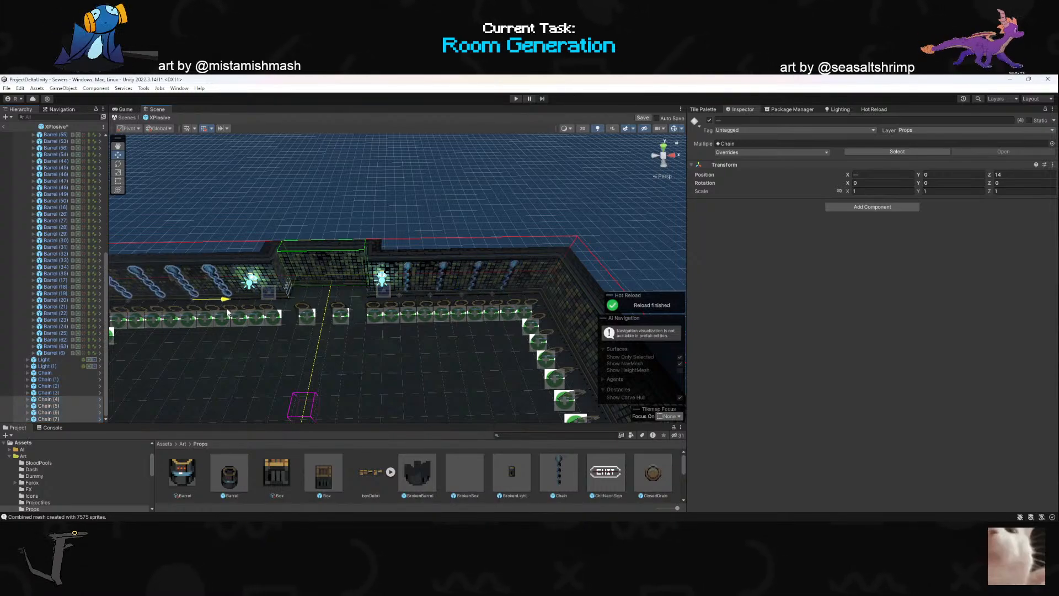
right_drag(290, 329, 395, 334)
click(356, 228)
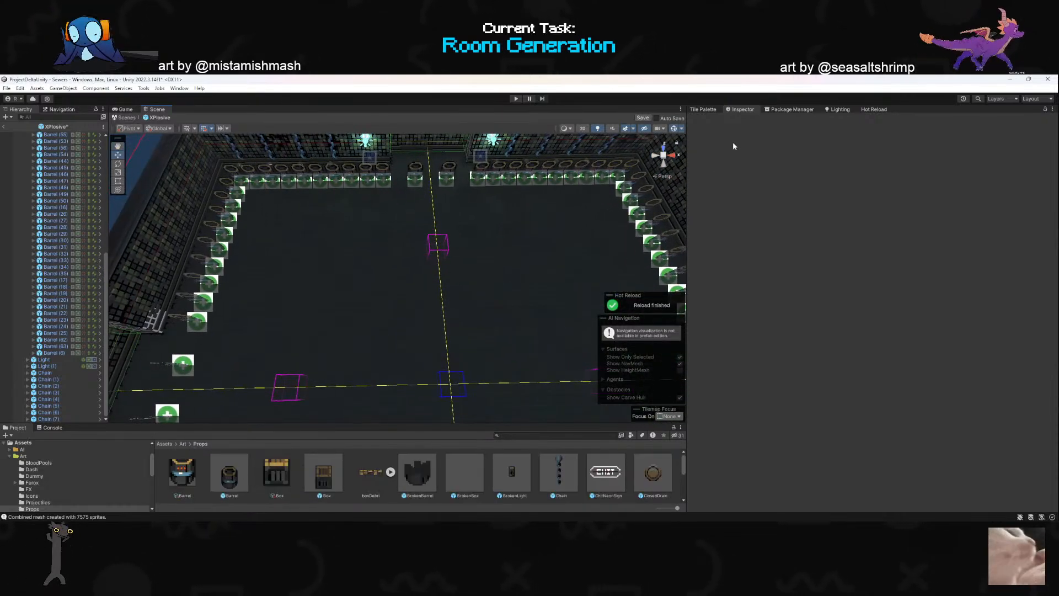
- Paint a square patch of the grate tile from the tile palette at the center of the XPlosive room
click(711, 110)
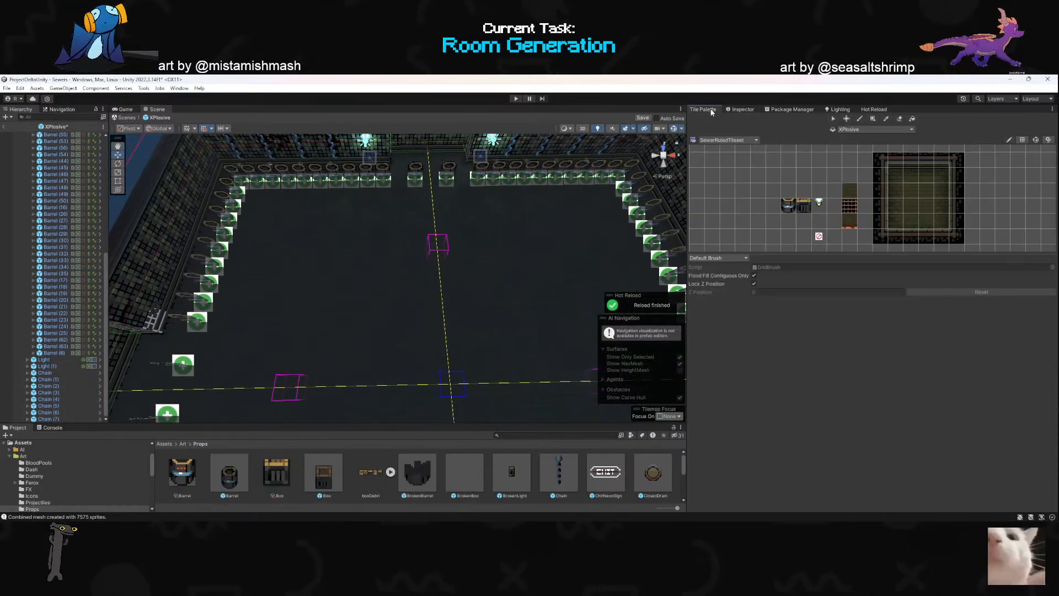
click(857, 212)
mouse_move(513, 331)
right_down()
mouse_move(456, 371)
mouse_move(429, 356)
right_up()
mouse_move(391, 303)
mouse_down()
mouse_move(428, 336)
mouse_move(406, 340)
mouse_move(396, 303)
mouse_move(433, 317)
mouse_up()
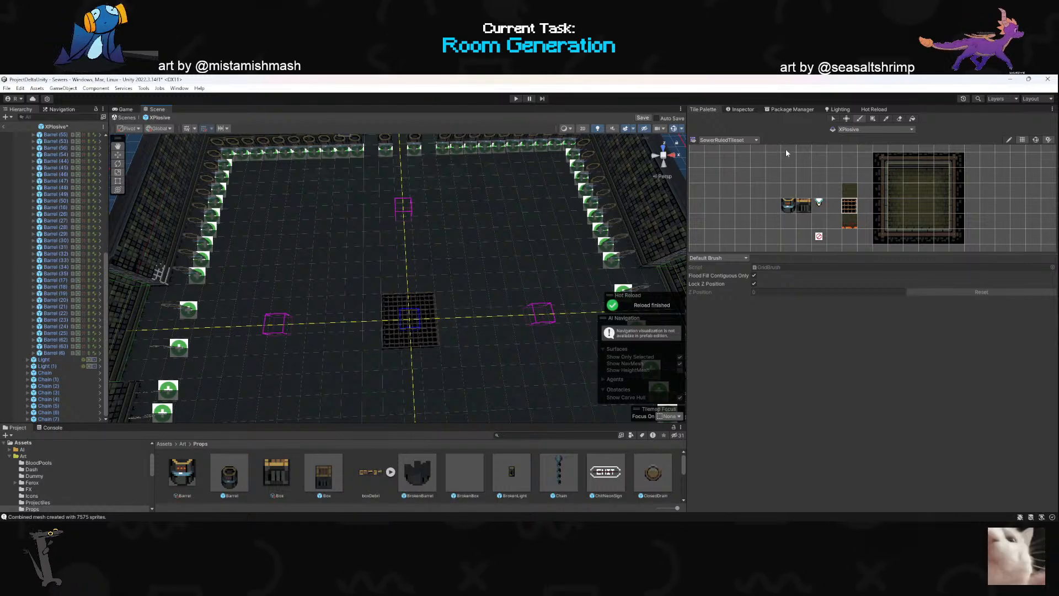
- Paint two square pits with the pit tile in the back half of the XPlosive room, one on each side of the center line
click(850, 221)
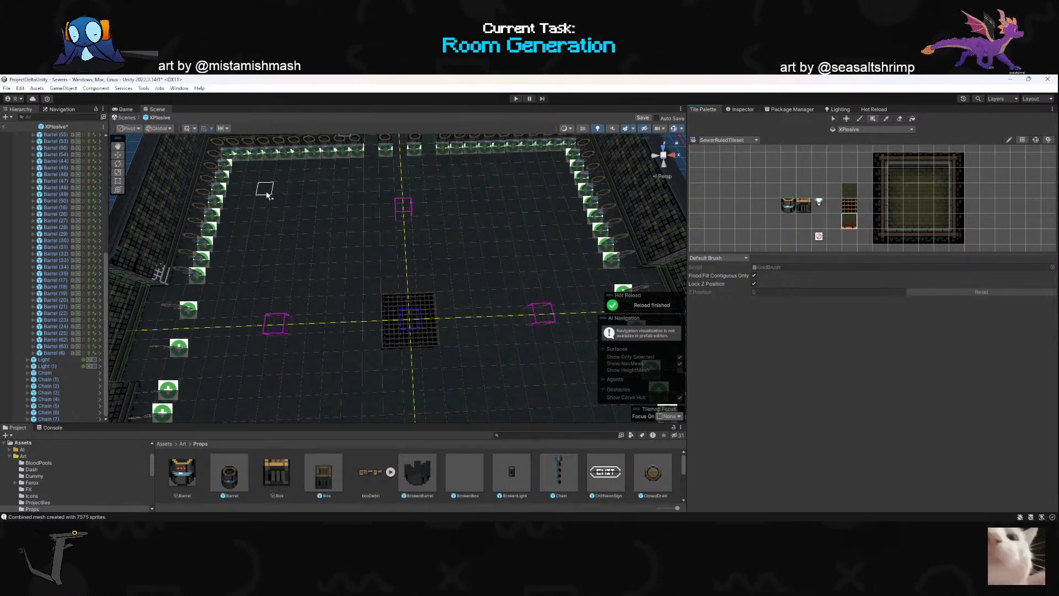
drag(266, 195, 357, 273)
mouse_move(422, 266)
right_down()
mouse_move(410, 230)
mouse_move(415, 268)
right_up()
key(d)
key(e)
key(w)
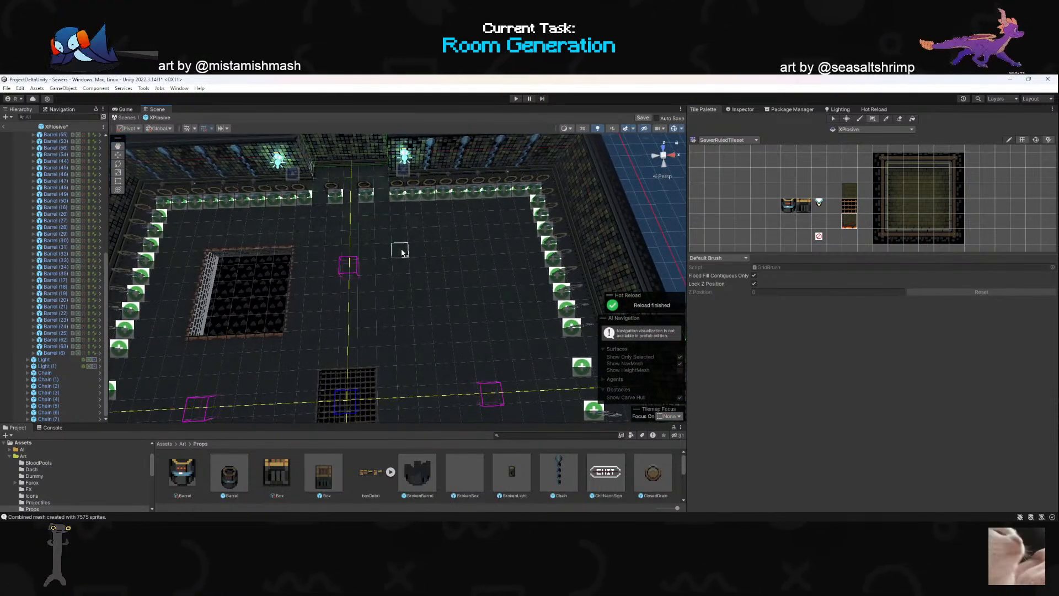
mouse_move(407, 256)
mouse_down()
mouse_move(459, 301)
mouse_move(513, 325)
mouse_up()
mouse_move(404, 243)
mouse_down()
mouse_move(518, 287)
mouse_move(508, 296)
mouse_up()
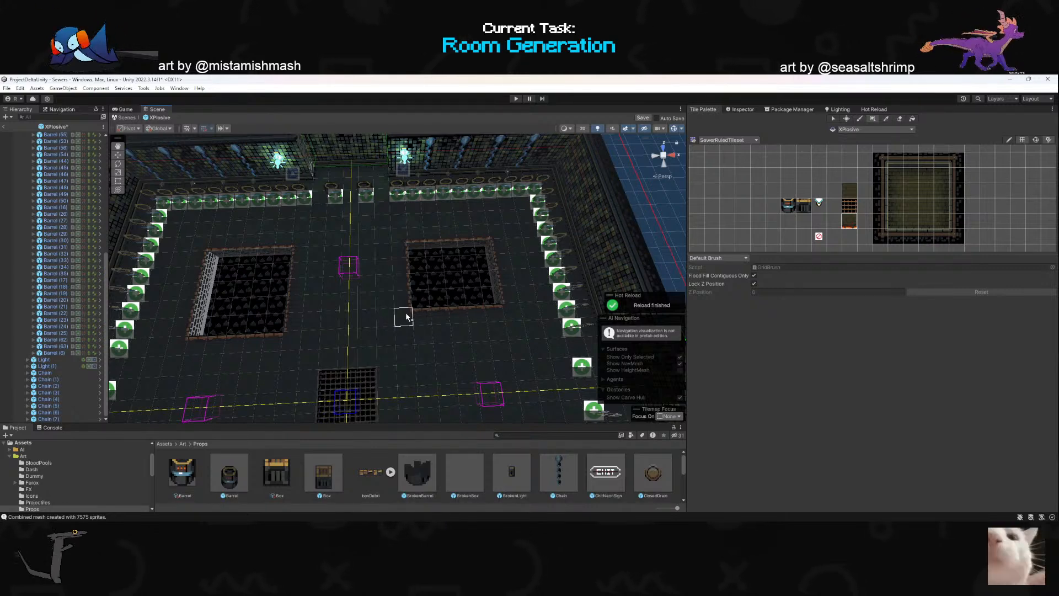
drag(404, 300, 494, 325)
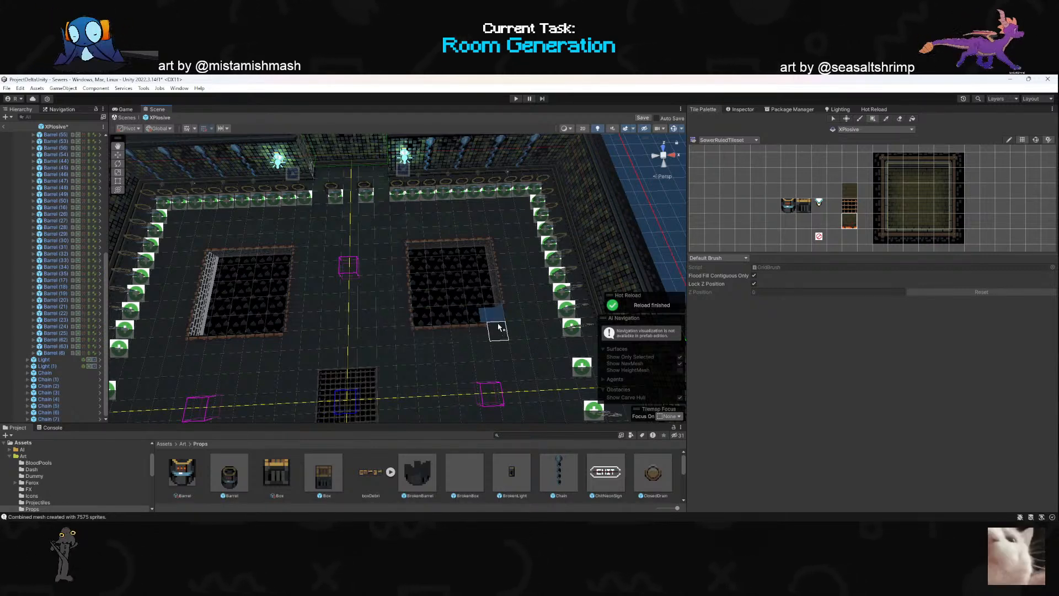
- From the top view, paint two more pits in the front half of the room, aligned with the back pair
alt+drag(466, 267, 424, 334)
key(s)
right_drag(424, 333, 582, 186)
click(665, 149)
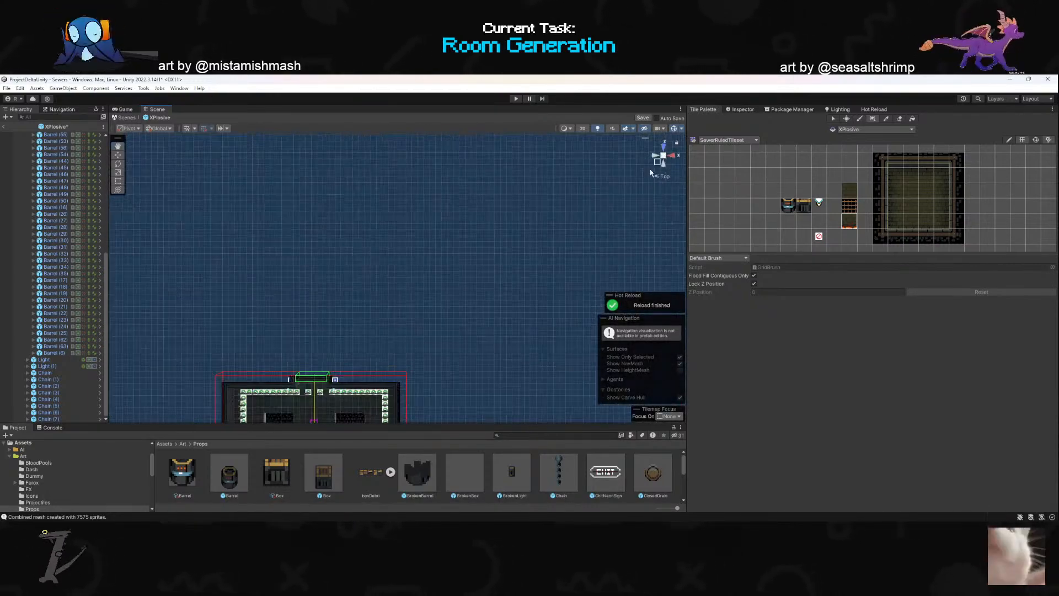
scroll(369, 370, up, 9)
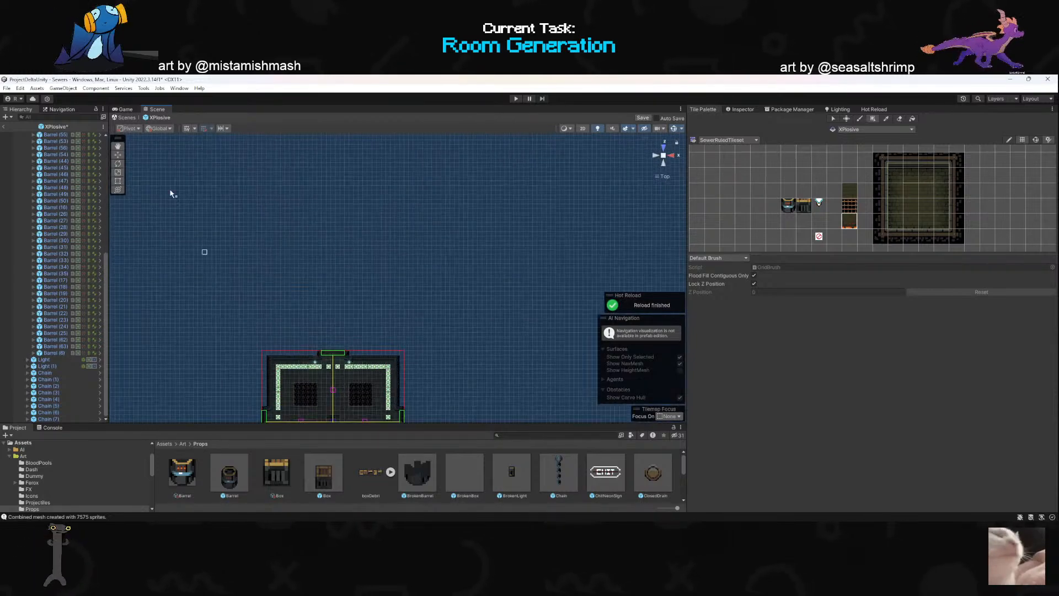
click(118, 146)
drag(303, 310, 323, 191)
scroll(367, 314, up, 20)
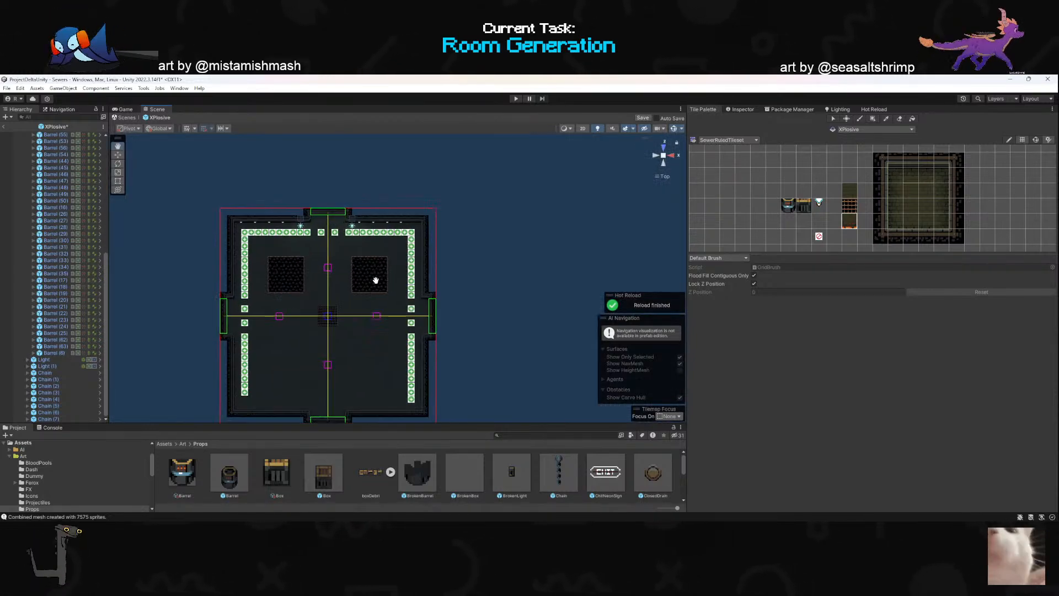
drag(347, 320, 469, 232)
scroll(408, 270, down, 3)
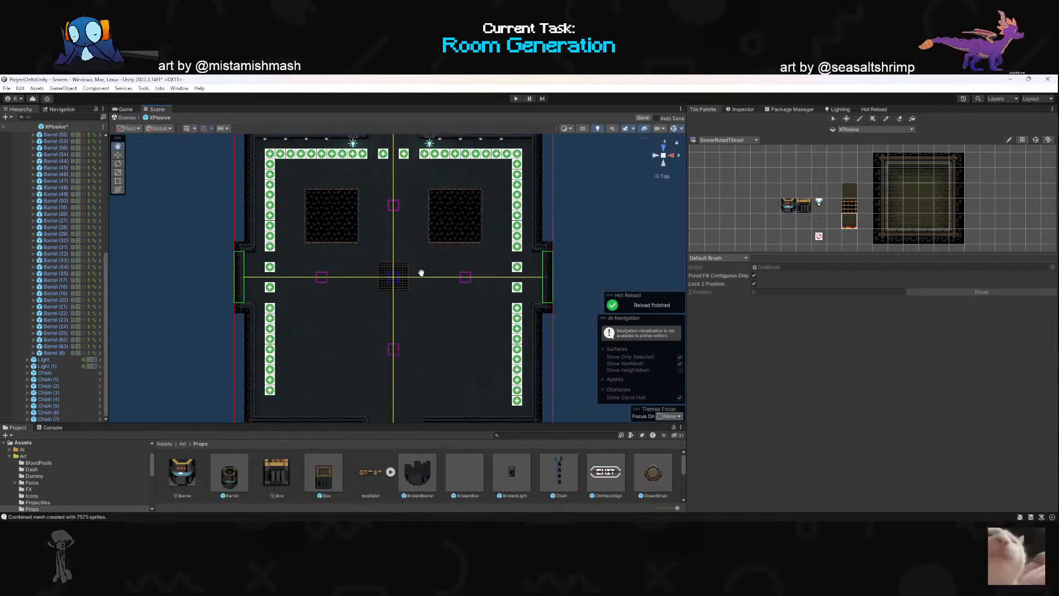
scroll(414, 280, down, 3)
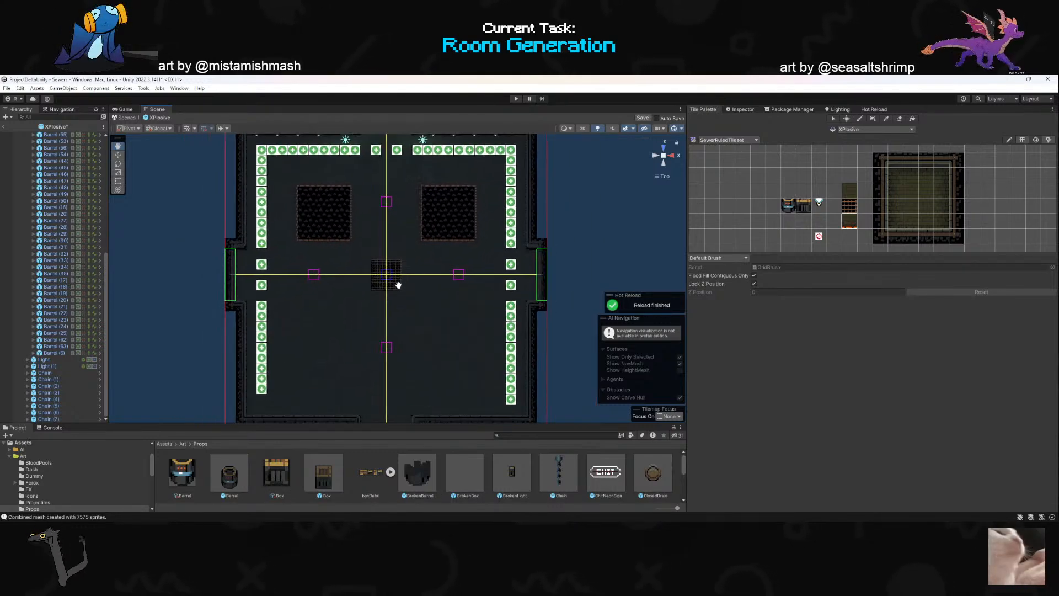
scroll(380, 284, up, 1)
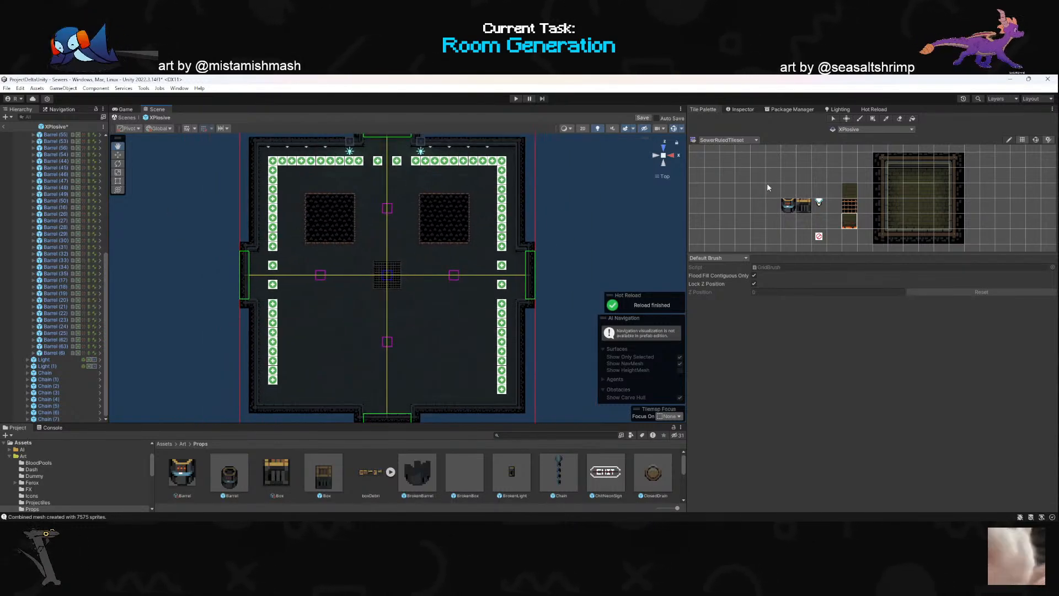
click(874, 118)
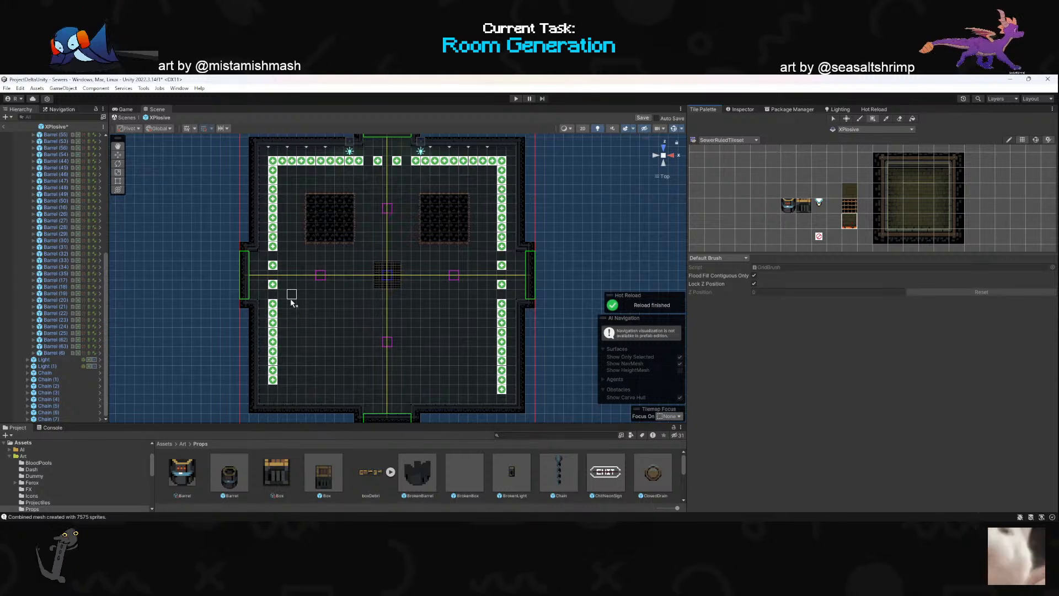
drag(300, 306, 361, 381)
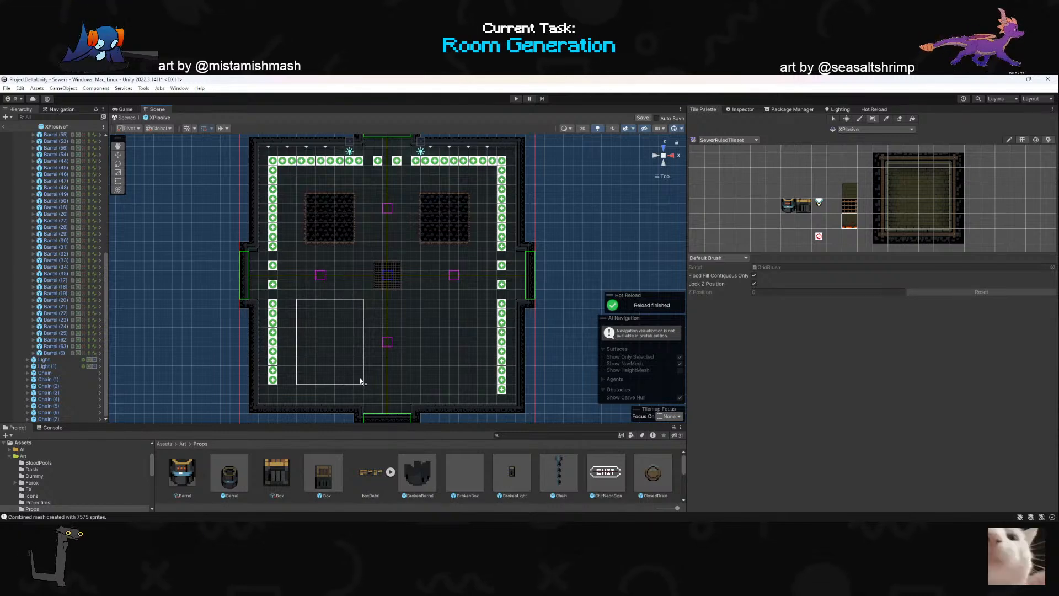
drag(361, 379, 359, 374)
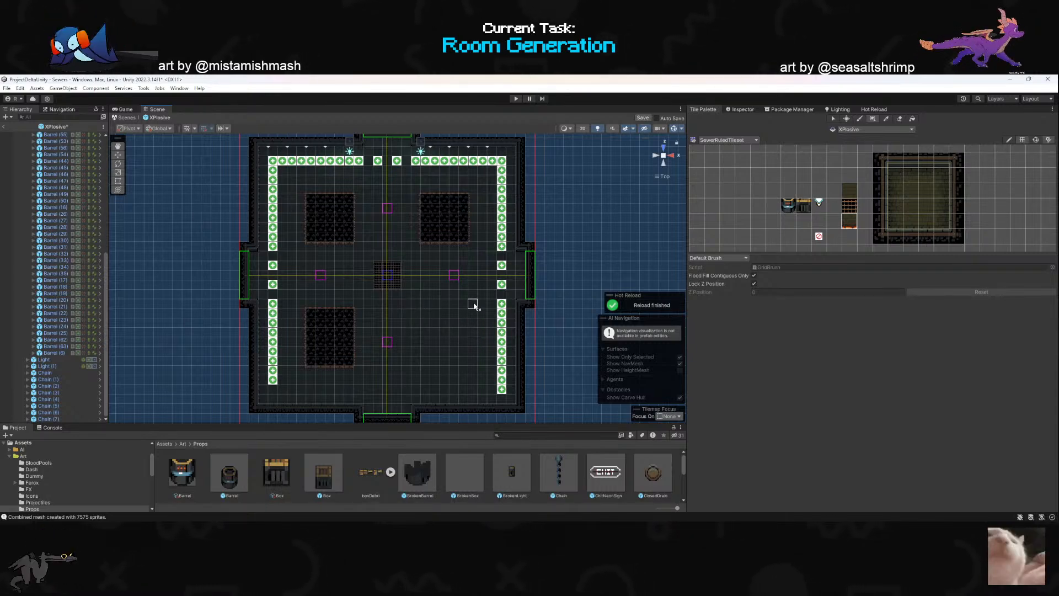
drag(455, 365, 417, 372)
- Paint the plain floor tile over the lowest row of both front pits so they match the square back pits
scroll(367, 362, up, 1)
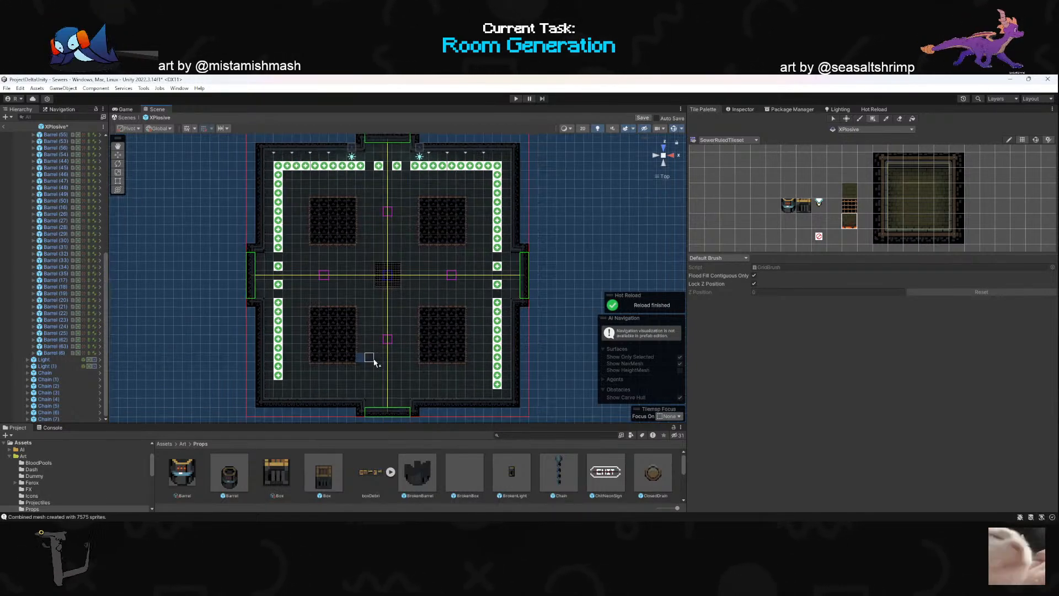
scroll(339, 375, up, 1)
scroll(429, 350, down, 1)
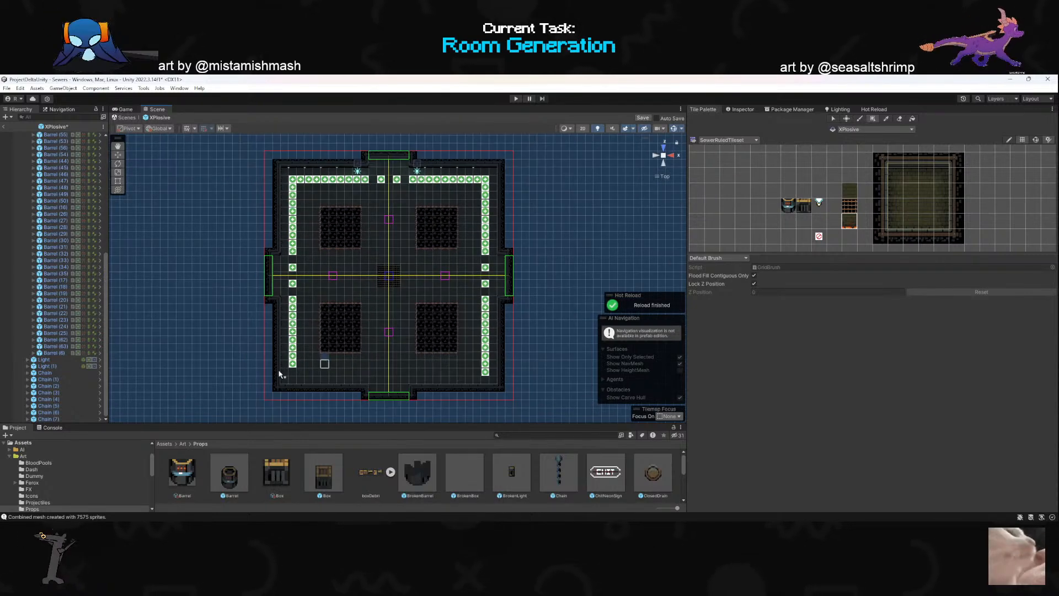
scroll(418, 367, up, 3)
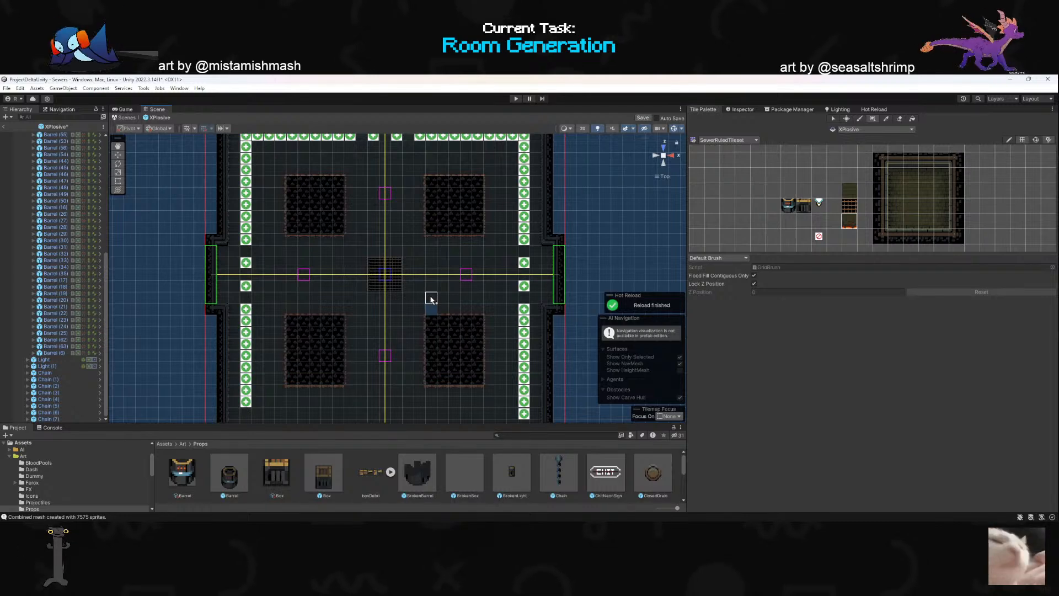
scroll(435, 265, down, 2)
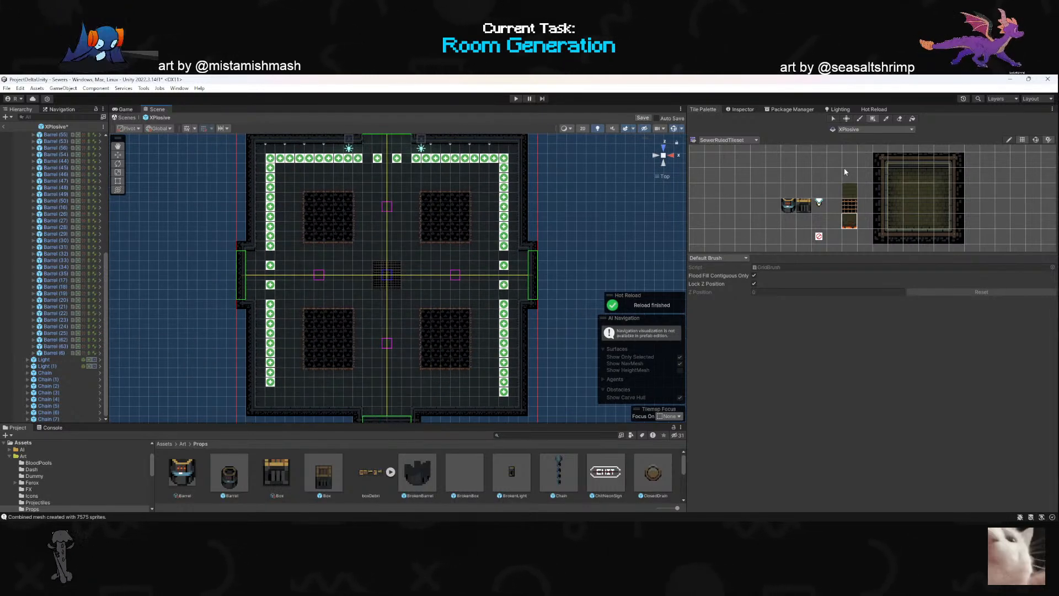
click(850, 189)
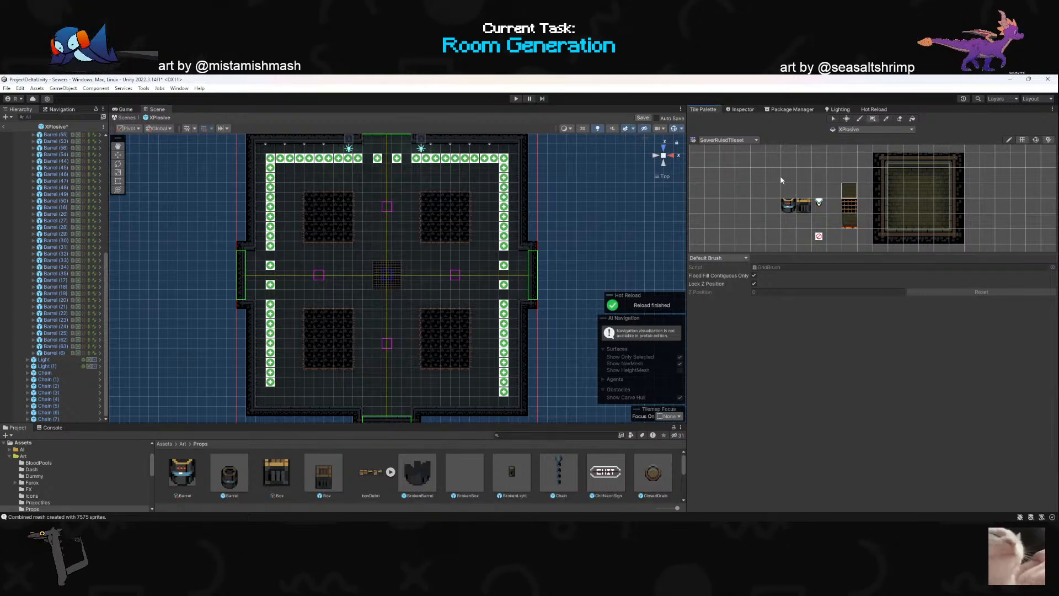
drag(298, 375, 478, 389)
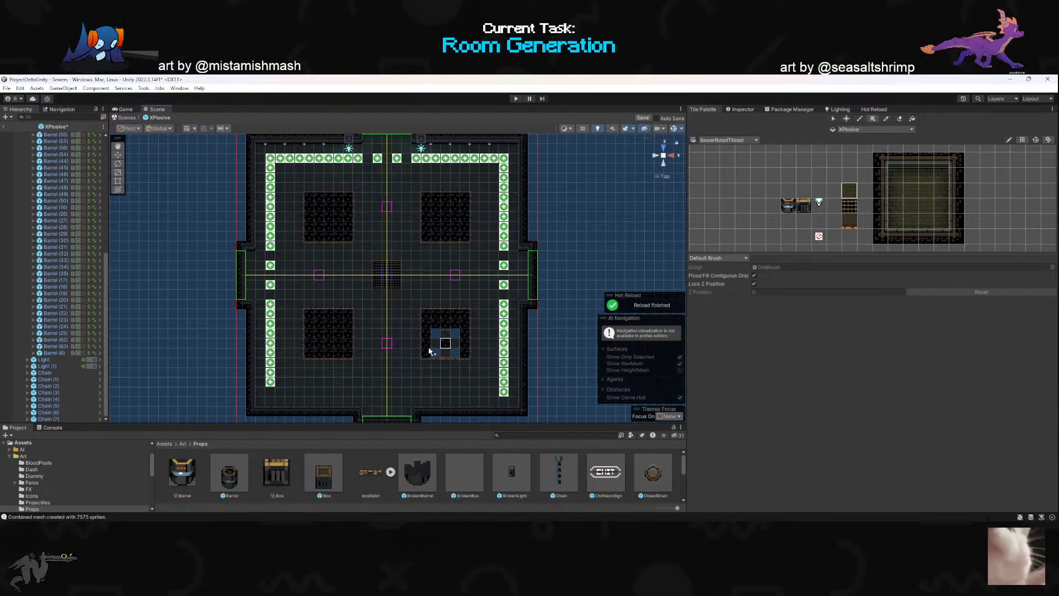
- Inspect the layout of the four pits and the center grate from several angles and from the top
scroll(456, 342, up, 1)
mouse_move(455, 342)
right_down()
mouse_move(461, 301)
mouse_move(456, 311)
right_up()
mouse_move(450, 215)
alt+mouse_down()
mouse_move(374, 289)
mouse_move(401, 162)
alt+mouse_up()
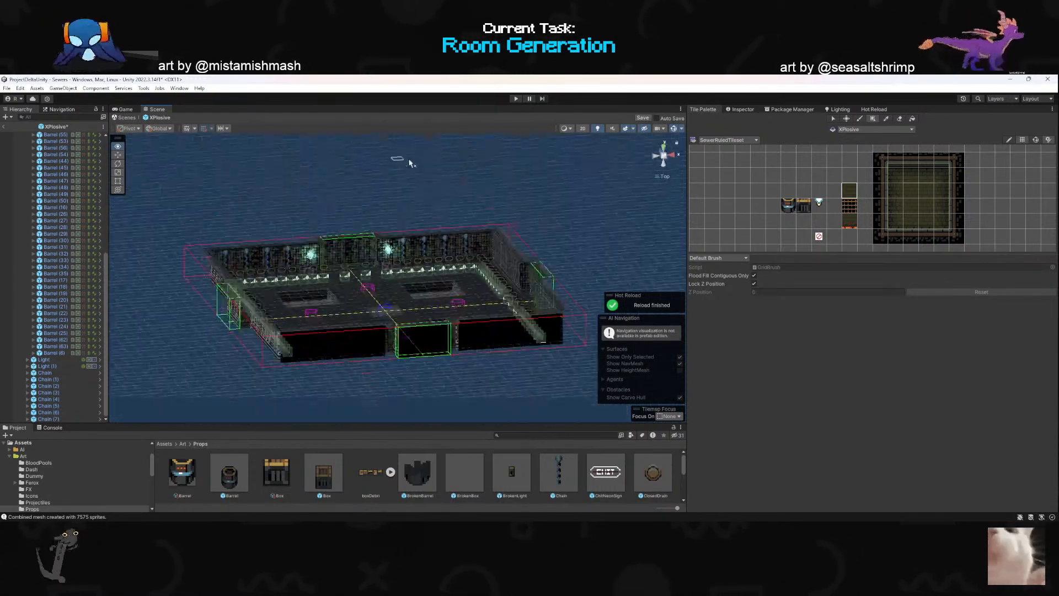
mouse_move(513, 206)
alt+mouse_down()
mouse_move(465, 303)
mouse_move(438, 308)
mouse_move(354, 267)
mouse_move(323, 303)
mouse_move(324, 342)
mouse_move(454, 295)
mouse_move(442, 232)
mouse_move(439, 351)
mouse_move(415, 336)
mouse_move(416, 317)
mouse_move(453, 362)
mouse_move(444, 366)
mouse_move(403, 315)
mouse_move(410, 322)
mouse_move(420, 290)
mouse_move(422, 311)
mouse_move(408, 320)
mouse_move(343, 280)
mouse_move(353, 287)
mouse_move(320, 296)
mouse_move(385, 295)
mouse_move(397, 251)
mouse_move(406, 311)
mouse_move(451, 247)
alt+mouse_up()
scroll(437, 307, up, 8)
scroll(415, 335, down, 3)
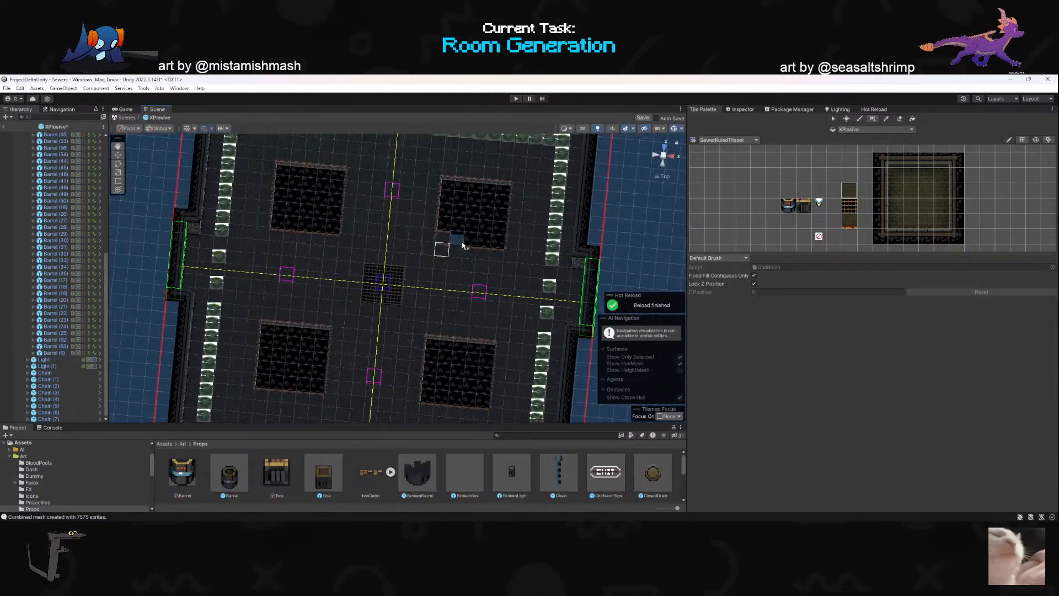
alt+drag(491, 281, 631, 160)
click(663, 145)
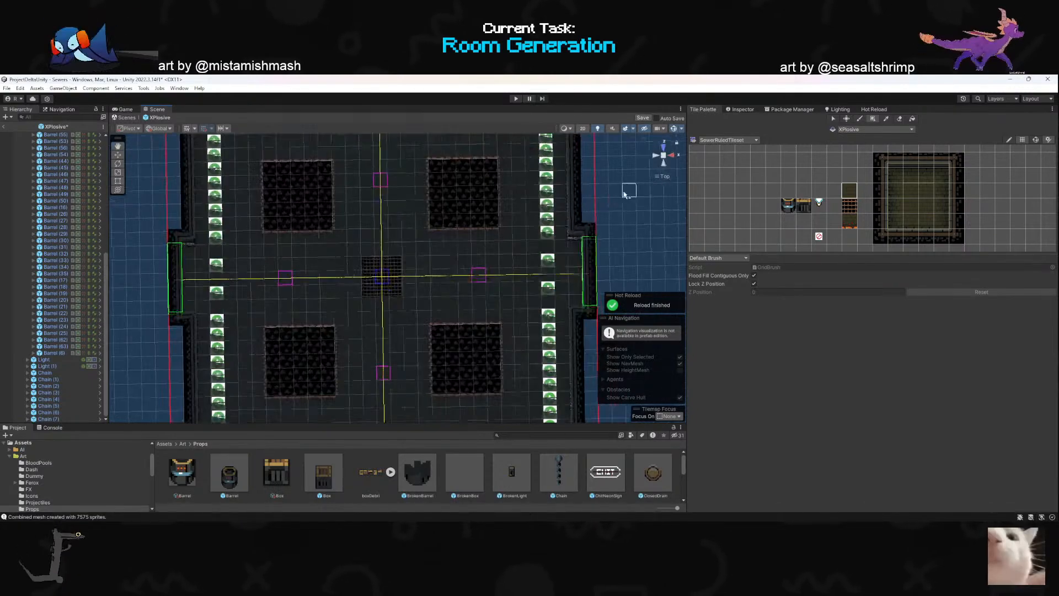
scroll(508, 291, down, 3)
scroll(504, 289, up, 4)
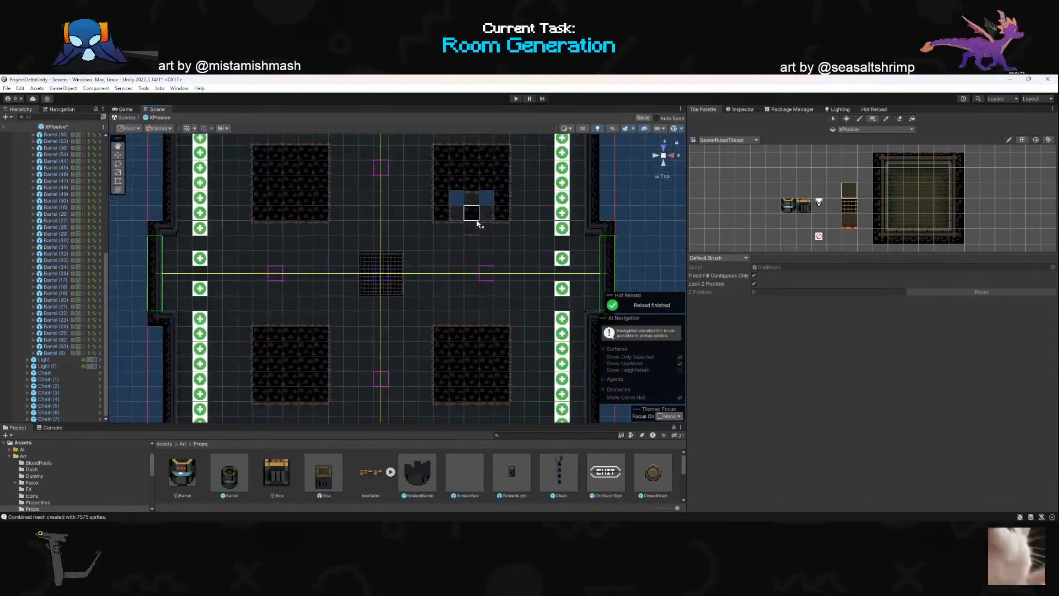
- Reduce the size of the 3D gizmo icons in the scene view
click(122, 146)
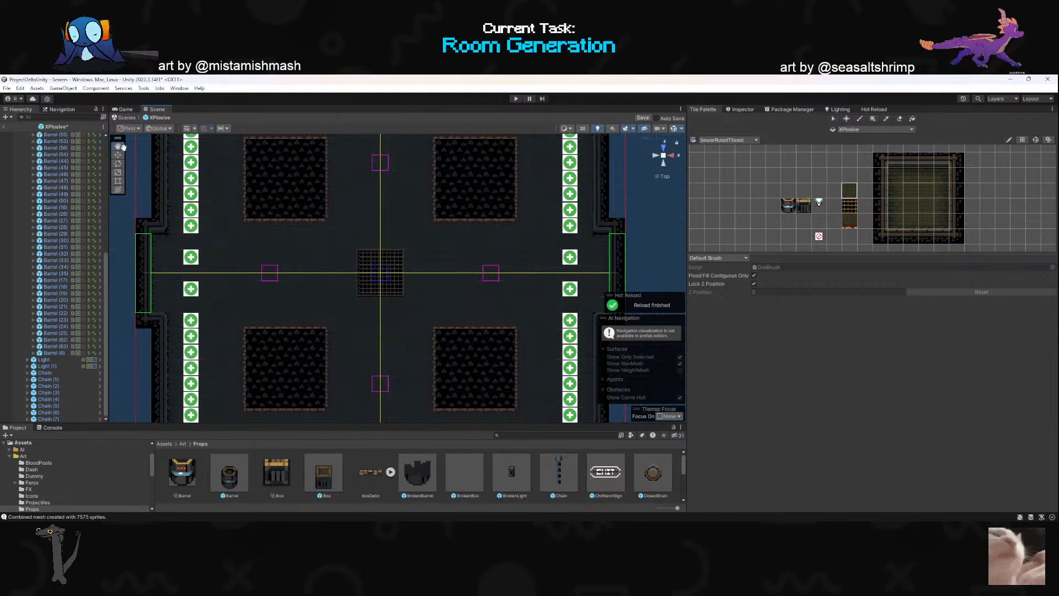
click(683, 128)
drag(763, 141, 757, 141)
- Add a Box prefab from the Props assets inside the barrel corner at the back wall, at X 11.5, Z 11.5
drag(458, 199, 390, 321)
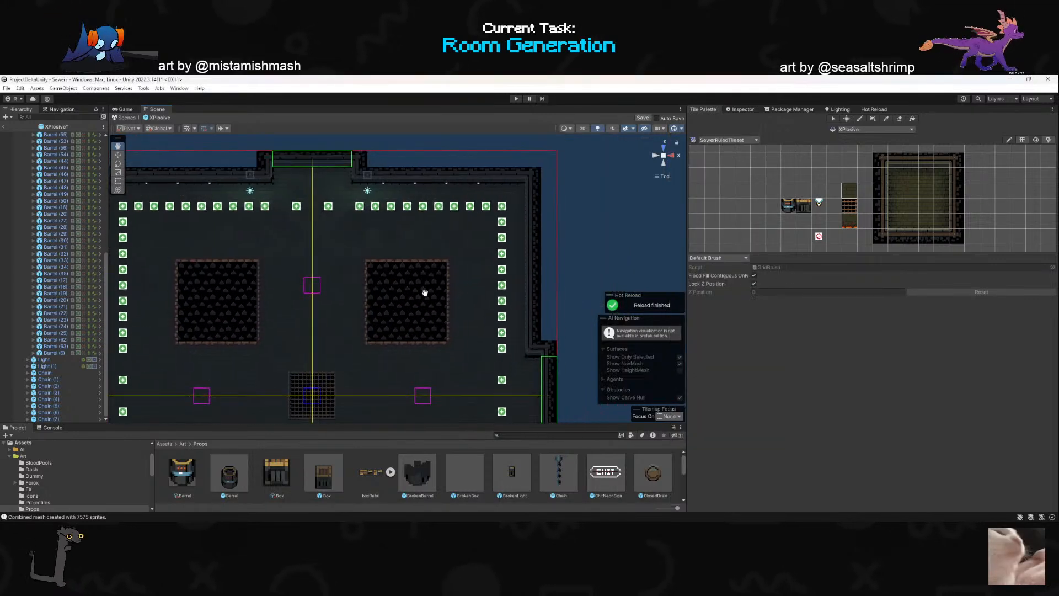
drag(485, 254, 444, 272)
scroll(440, 265, up, 8)
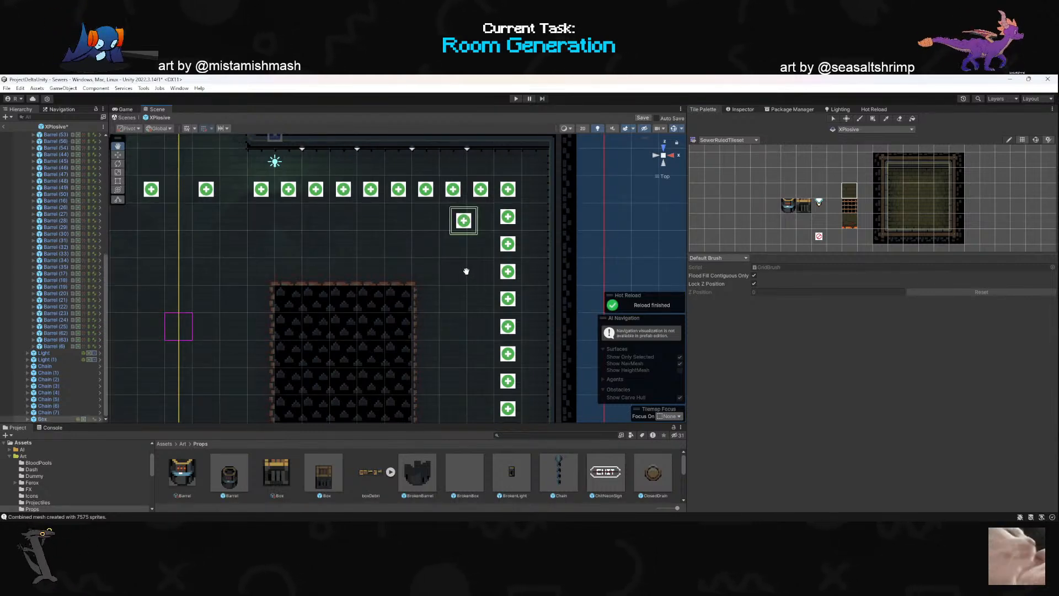
click(118, 155)
drag(468, 216, 485, 213)
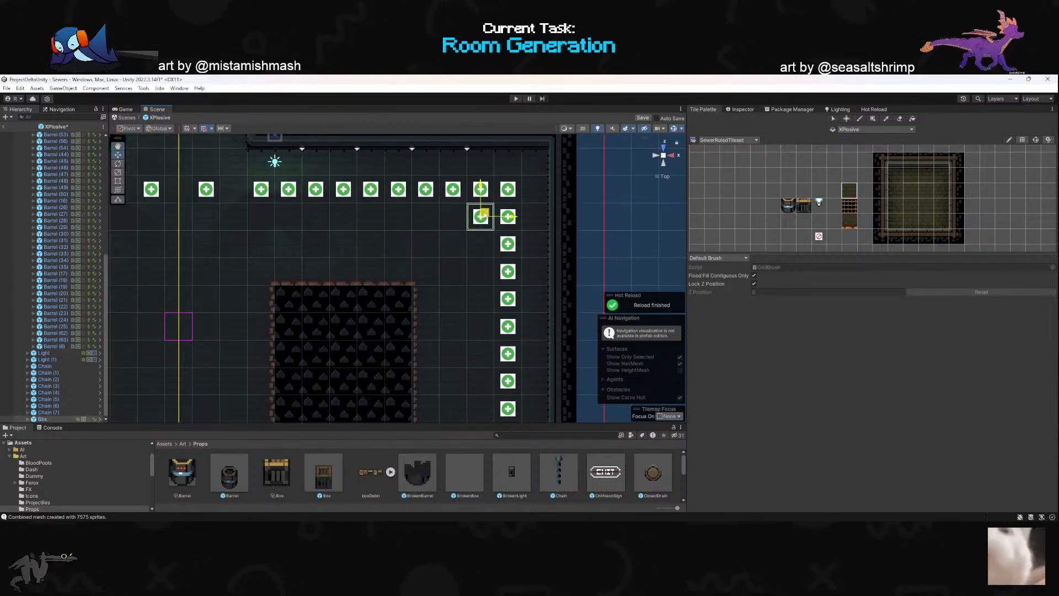
click(743, 109)
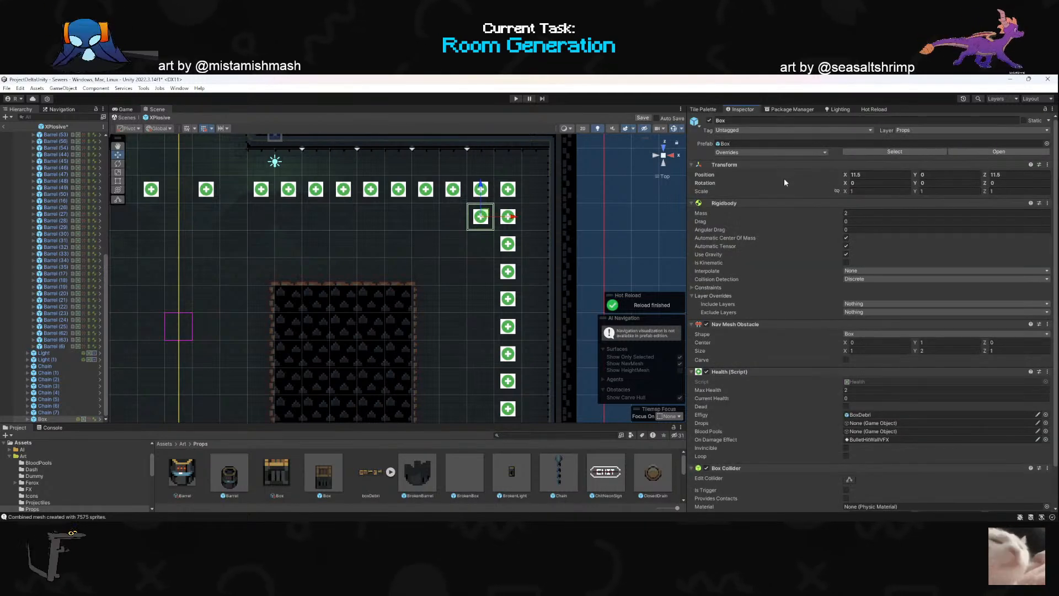
- Duplicate the box three times and arrange the copies with it as a two-by-two block in the corner
scroll(482, 234, down, 2)
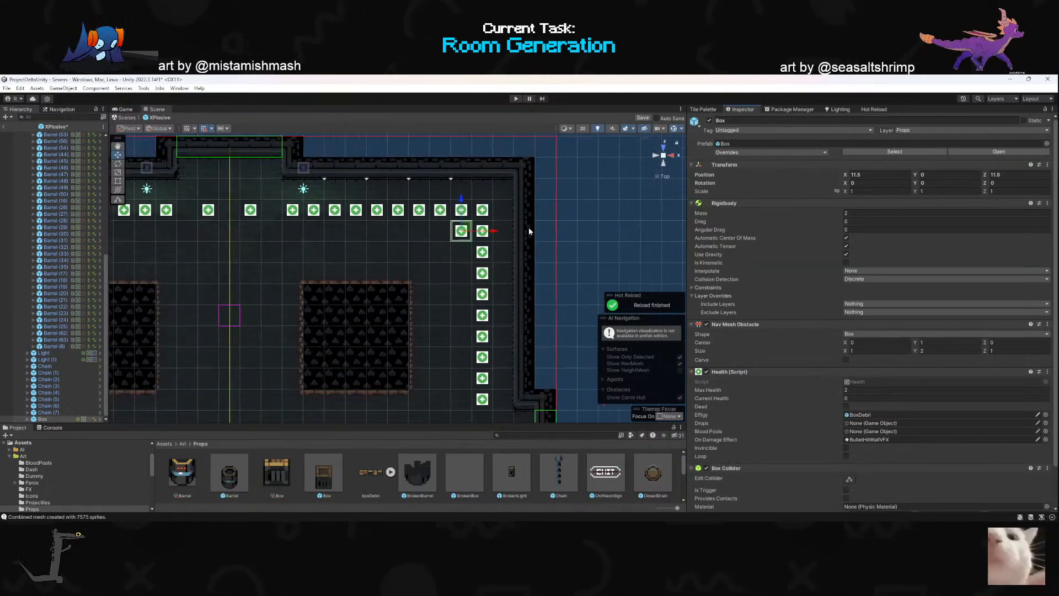
click(664, 155)
click(664, 156)
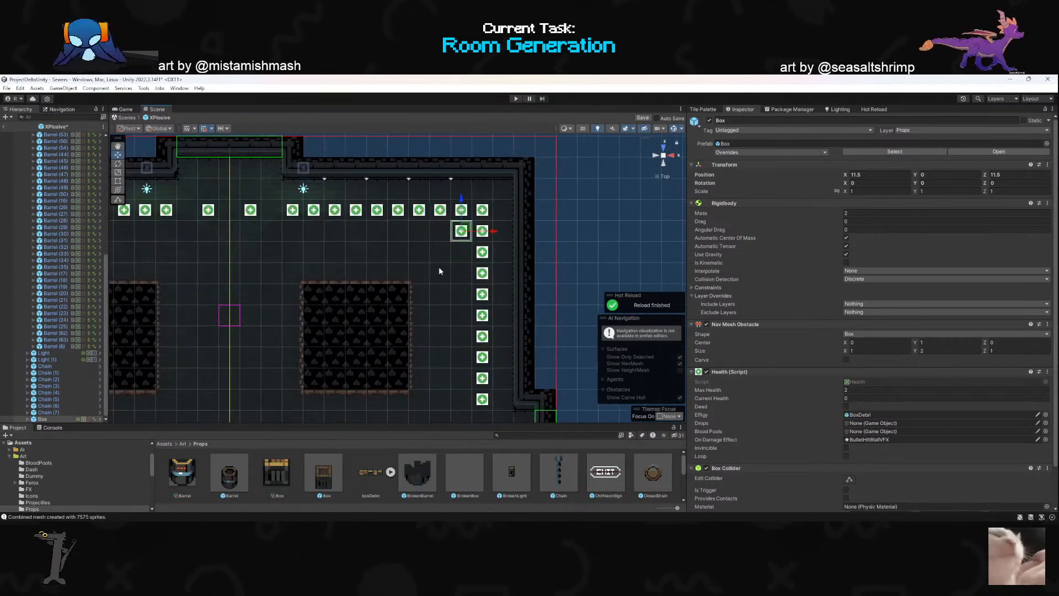
key(ctrl+d)
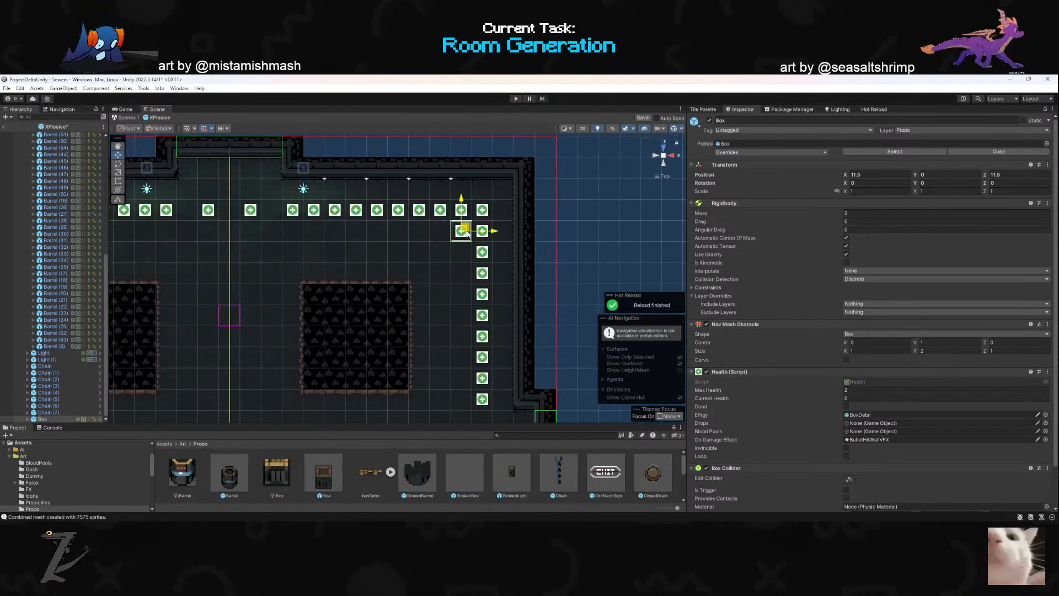
drag(465, 229, 468, 253)
key(ctrl+d)
key(ctrl+d)
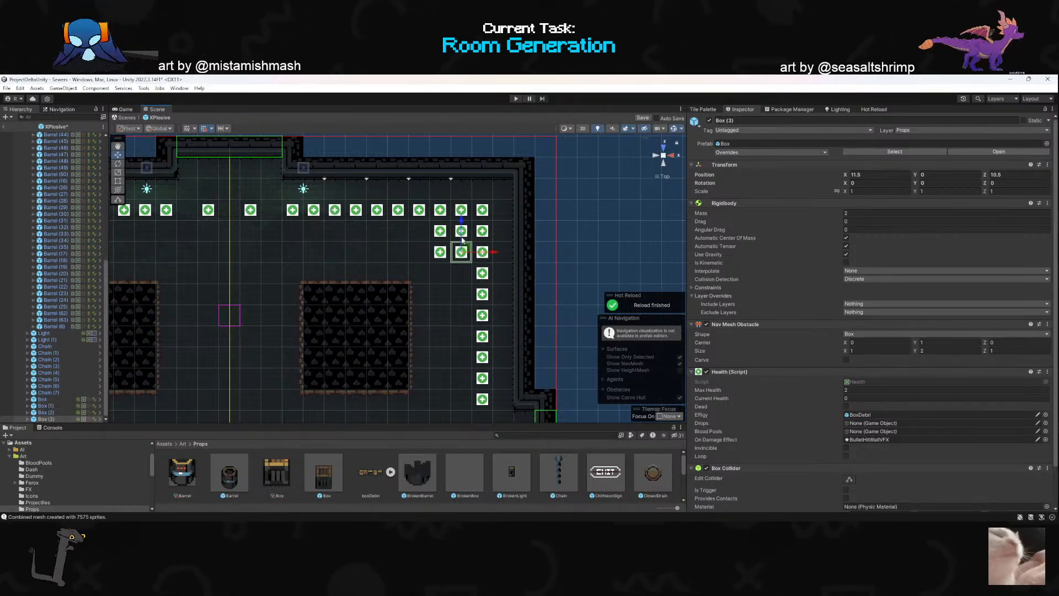
- Duplicate all four boxes and move the copies to the opposite corner along the back wall, just inside the barrels
scroll(387, 274, down, 4)
scroll(384, 274, up, 2)
ctrl+click(437, 253)
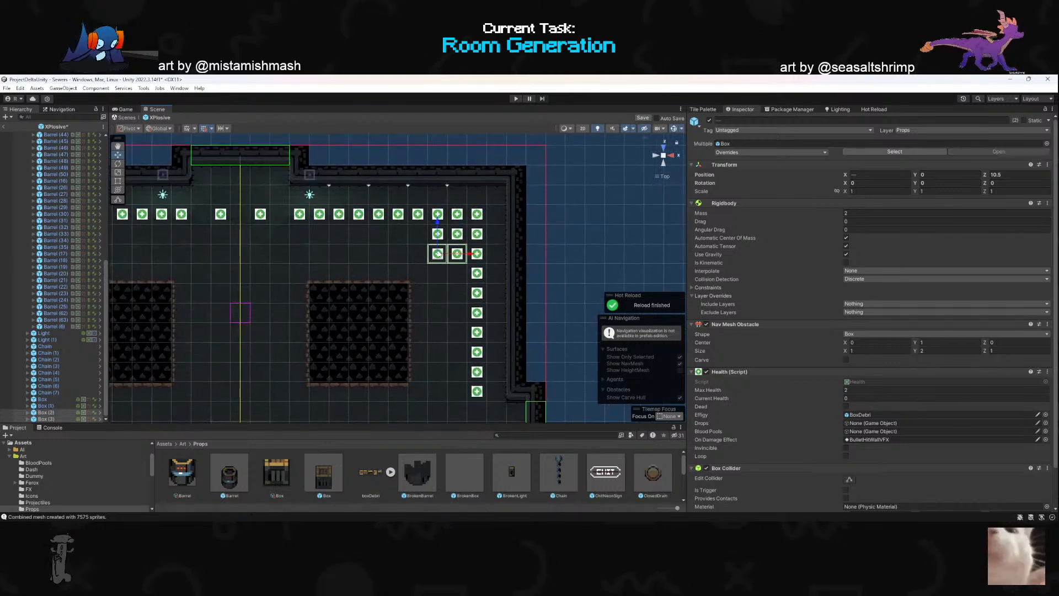
ctrl+click(458, 233)
ctrl+click(437, 234)
scroll(486, 242, down, 2)
scroll(399, 280, down, 2)
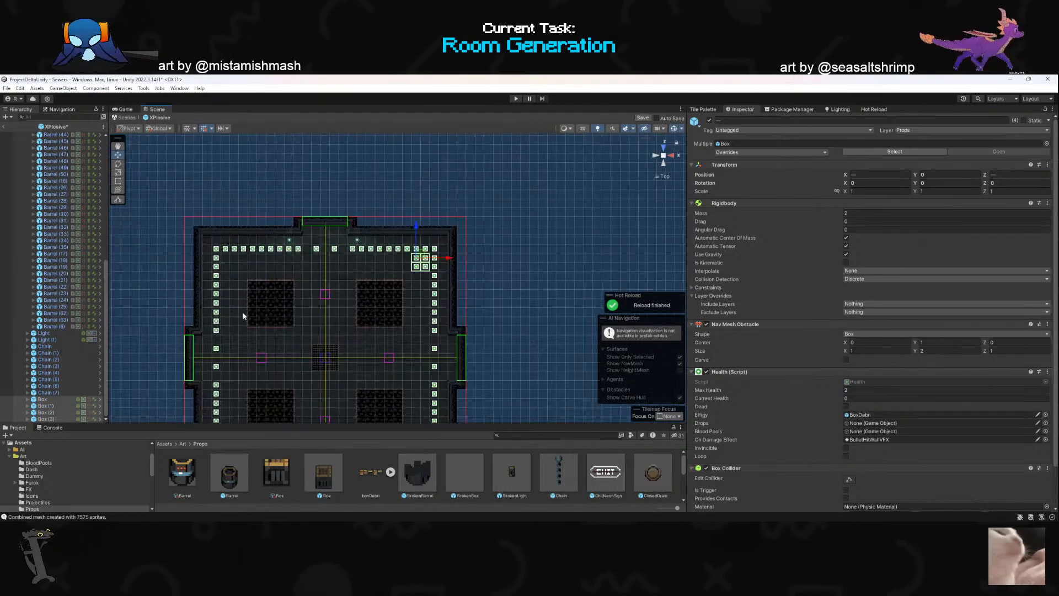
key(ctrl+d)
drag(443, 267, 258, 267)
scroll(339, 254, down, 1)
scroll(331, 276, down, 9)
scroll(329, 314, up, 8)
scroll(323, 301, down, 2)
scroll(311, 309, up, 4)
scroll(310, 316, down, 2)
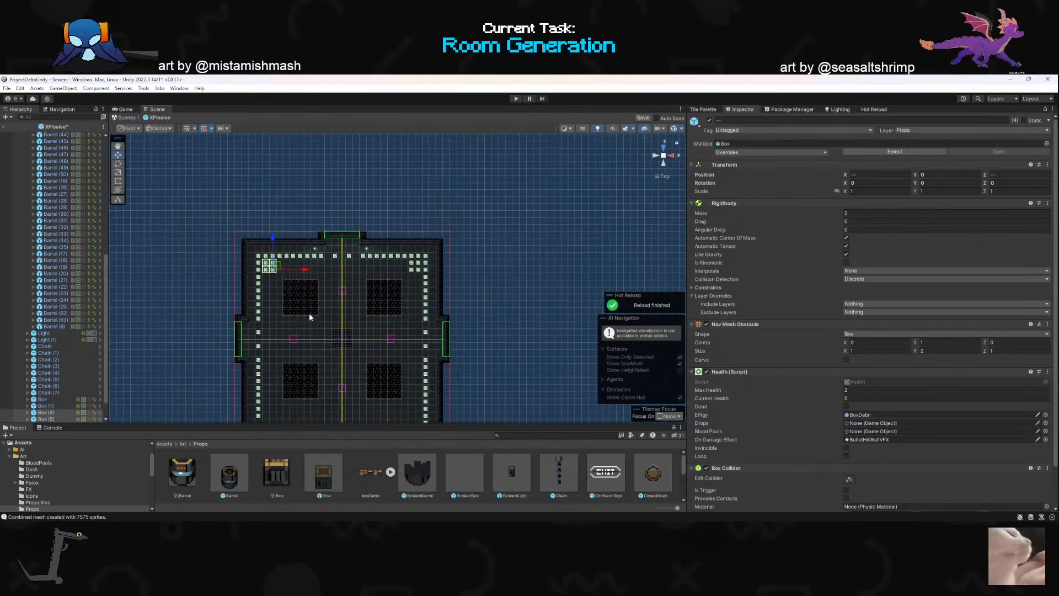
- Duplicate the four-box block twice and move one copy to each of the room's two front corners
key(ctrl+d)
drag(272, 242, 450, 416)
key(ctrl+d)
alt+drag(359, 401, 399, 273)
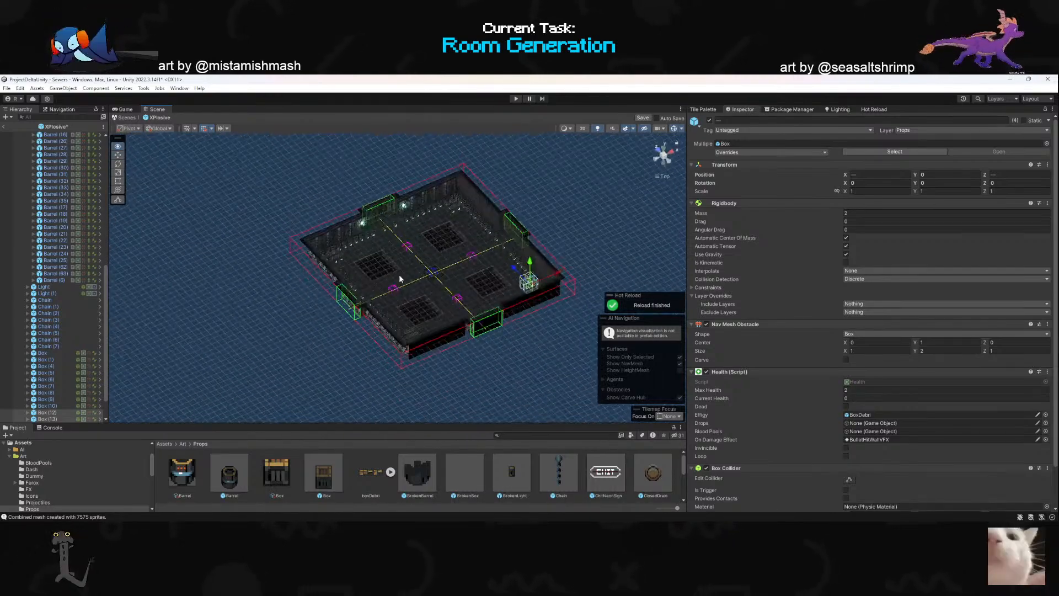
- Delete the end barrel at X 12.5, Z -11.5 that sticks out past the boxes in the front right corner
click(664, 155)
right_drag(433, 327, 469, 309)
key(w)
scroll(502, 311, up, 3)
click(468, 306)
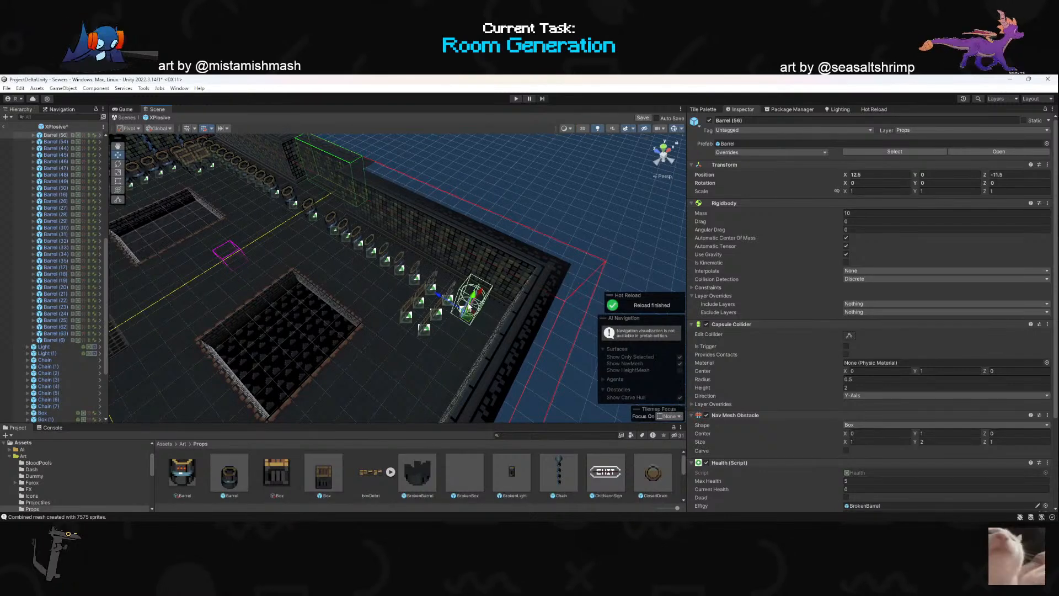
key(Delete)
- Delete the innermost box at X 10.5, Z 10.5 in the back right corner and the two inner boxes in the front right corner
right_drag(316, 267, 362, 277)
click(395, 286)
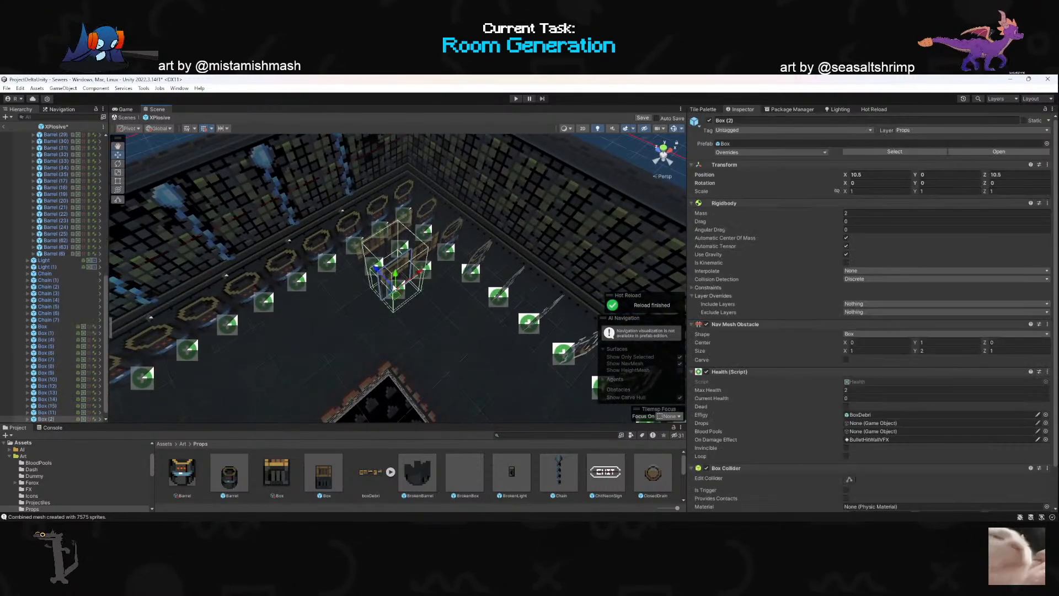
key(Delete)
right_drag(408, 270, 379, 323)
click(419, 310)
key(Delete)
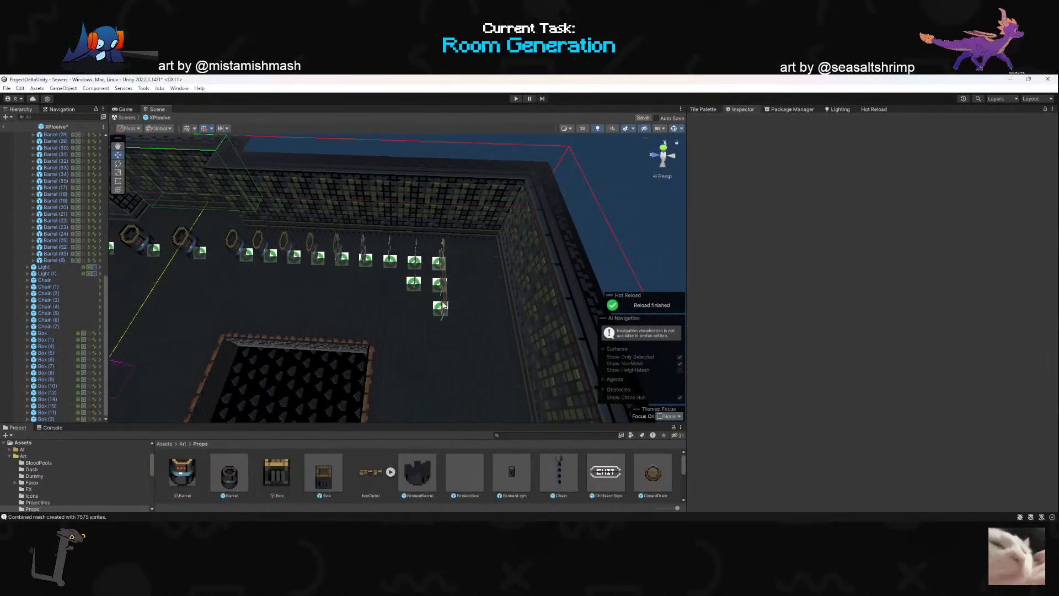
click(446, 303)
key(Delete)
- Delete the innermost box in the back left corner and the two boxes farthest from the barrels in the front left corner
right_drag(445, 300, 164, 289)
key(w)
click(329, 296)
key(Delete)
right_drag(330, 297, 259, 262)
click(364, 357)
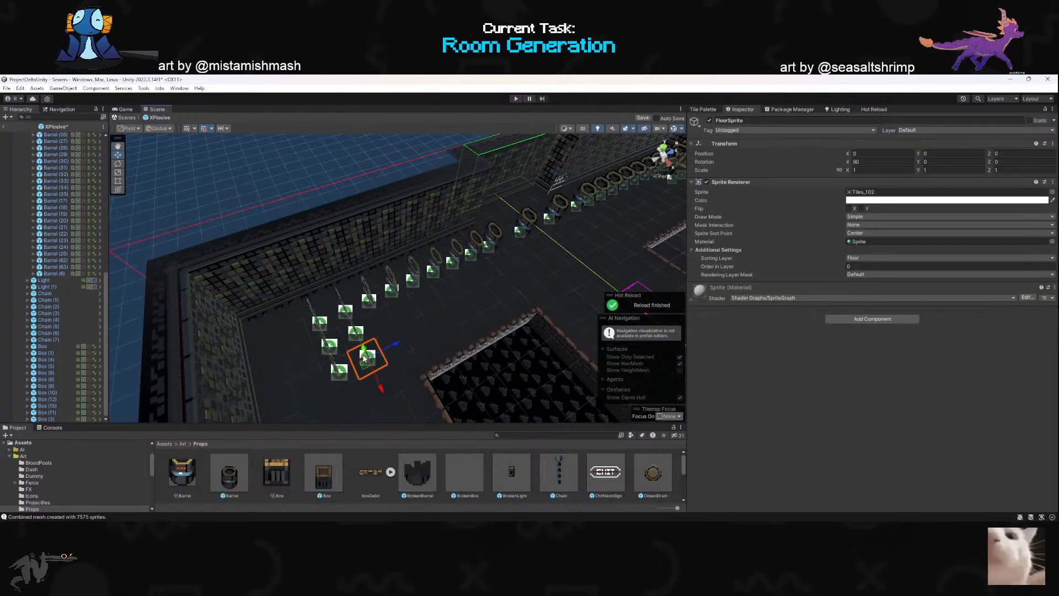
right_drag(364, 358, 389, 328)
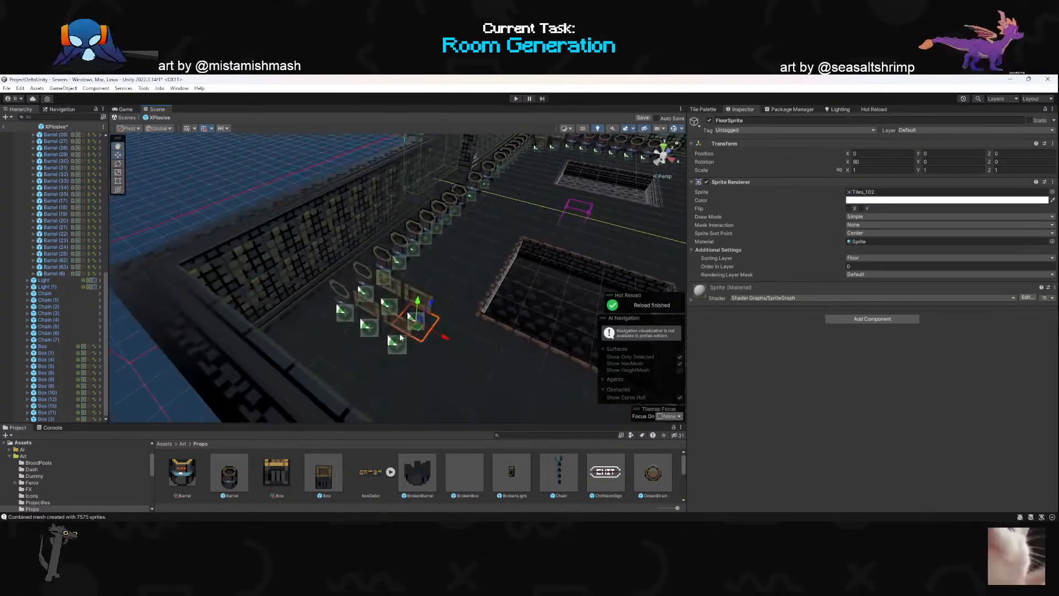
click(396, 333)
click(418, 317)
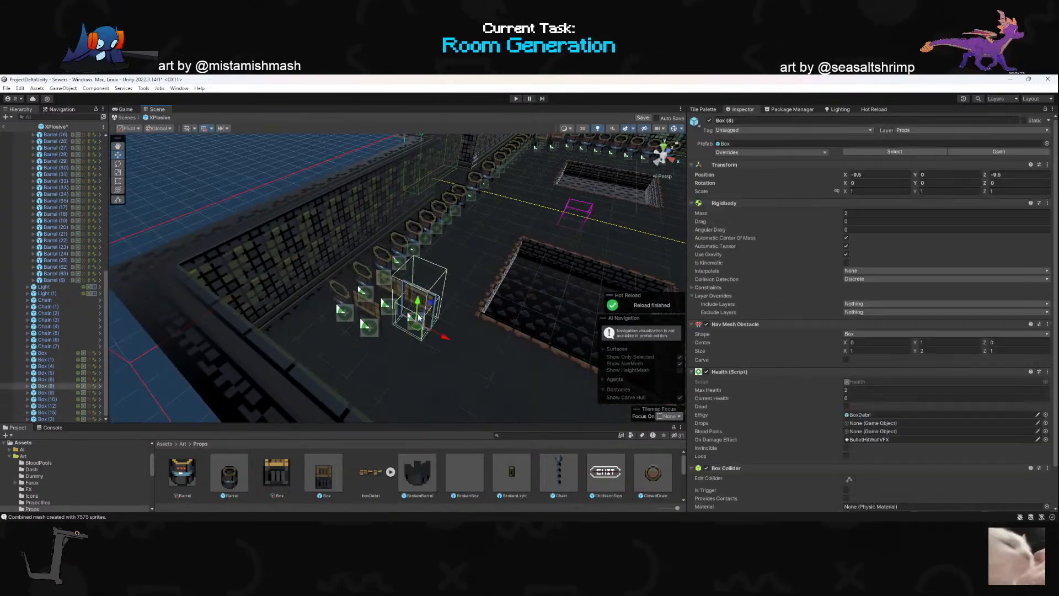
key(Delete)
- Parent all loose lights, chains and boxes of the XPlosive prefab to its Props object
click(398, 255)
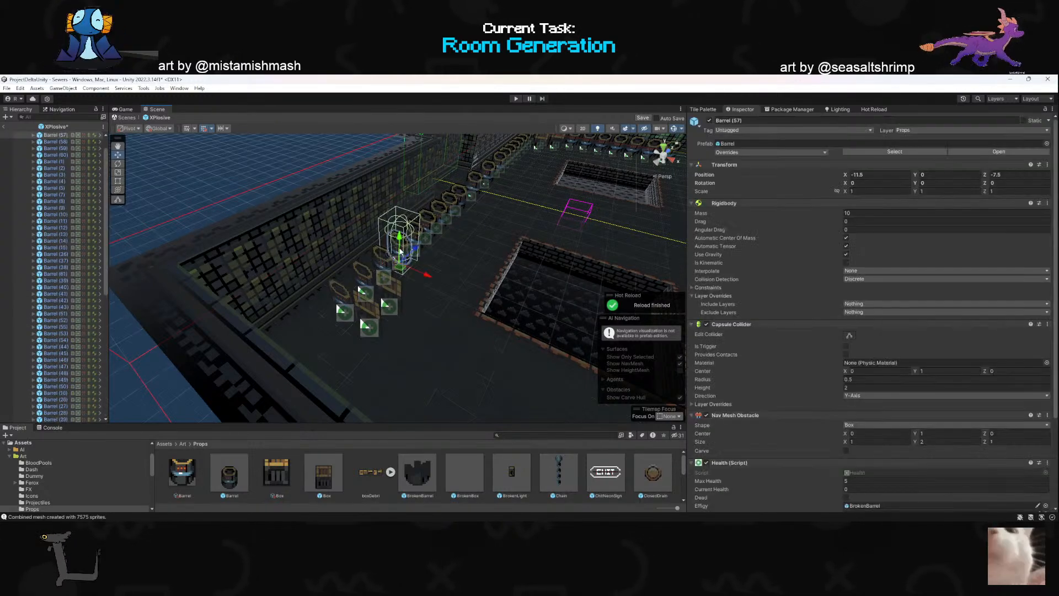
scroll(837, 329, down, 4)
key(s)
right_drag(546, 269, 575, 315)
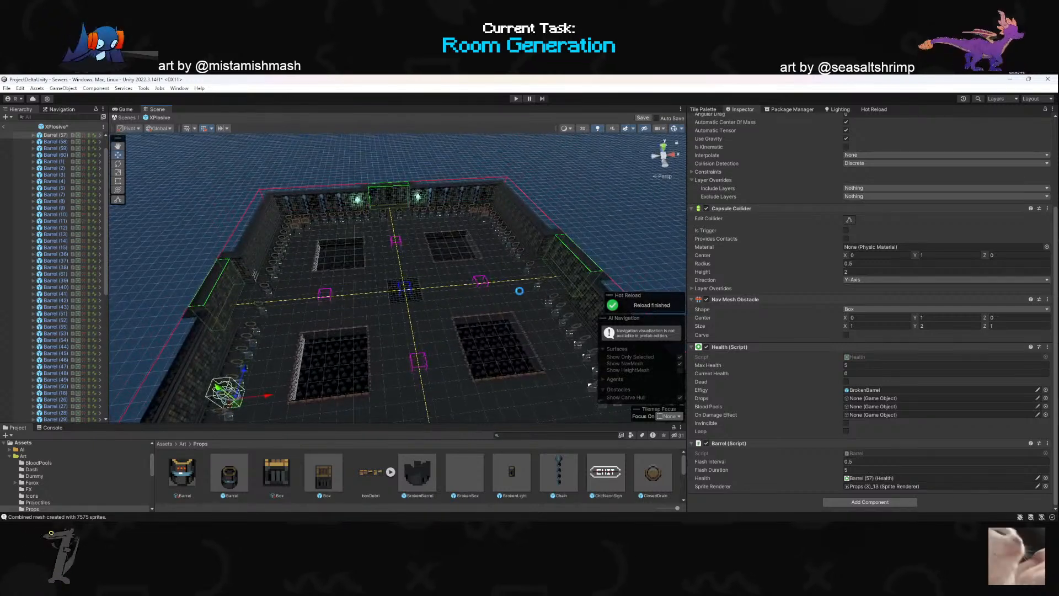
scroll(64, 269, up, 2)
click(28, 142)
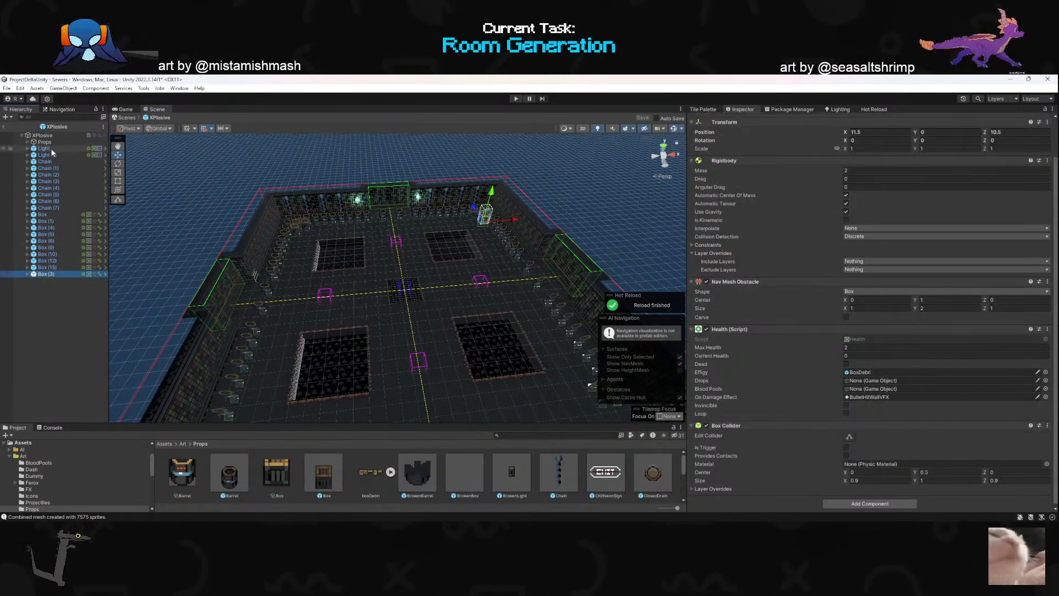
shift+click(50, 148)
drag(46, 143, 46, 143)
scroll(58, 203, up, 8)
click(28, 143)
click(43, 175)
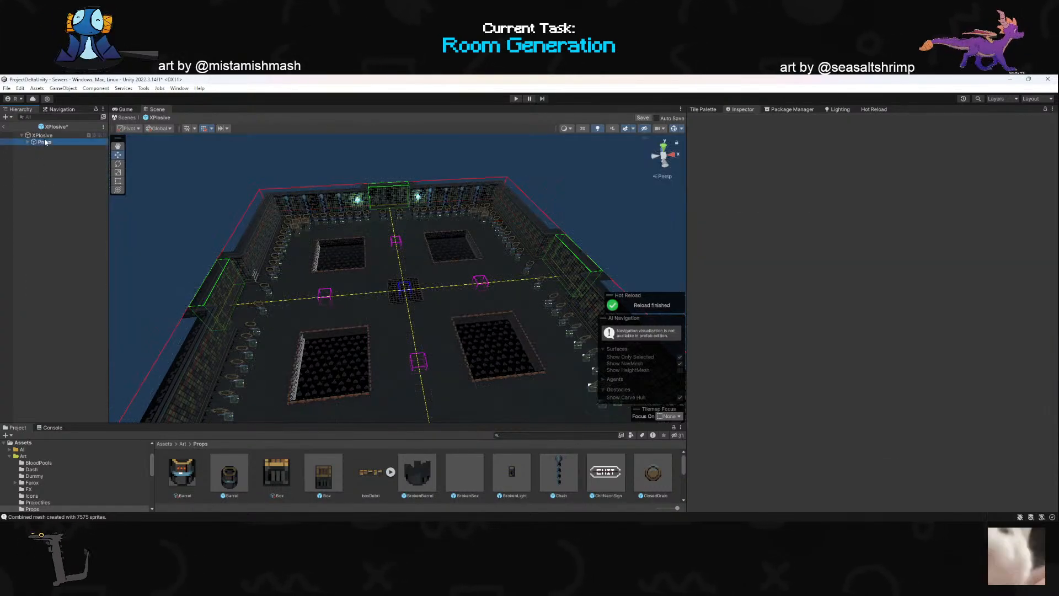
- Assign the Props object to the Props reference of the Room Bounds script on the XPlosive root
click(45, 142)
click(45, 135)
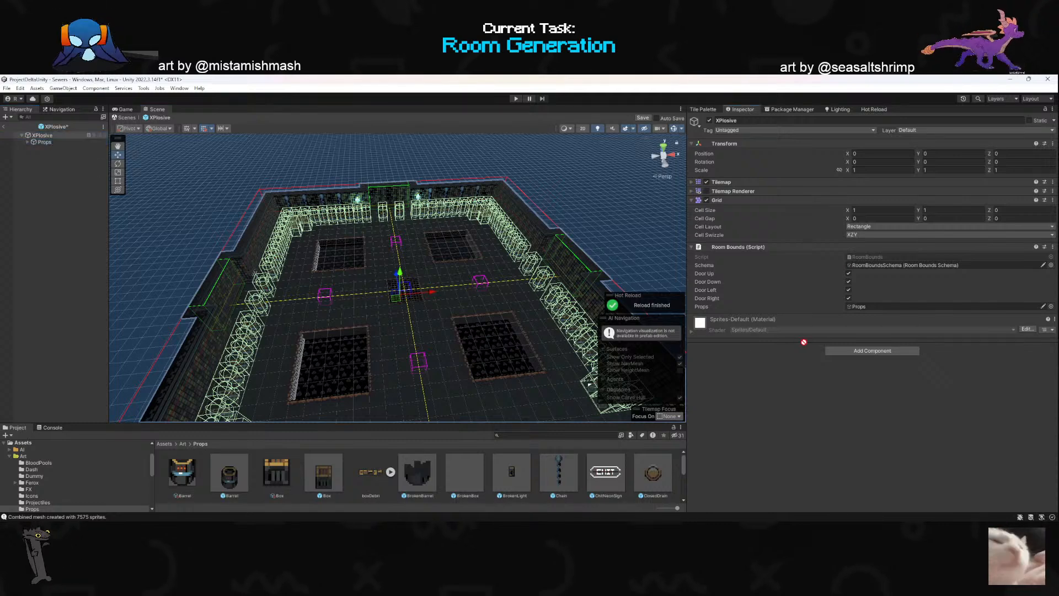
drag(867, 309, 871, 307)
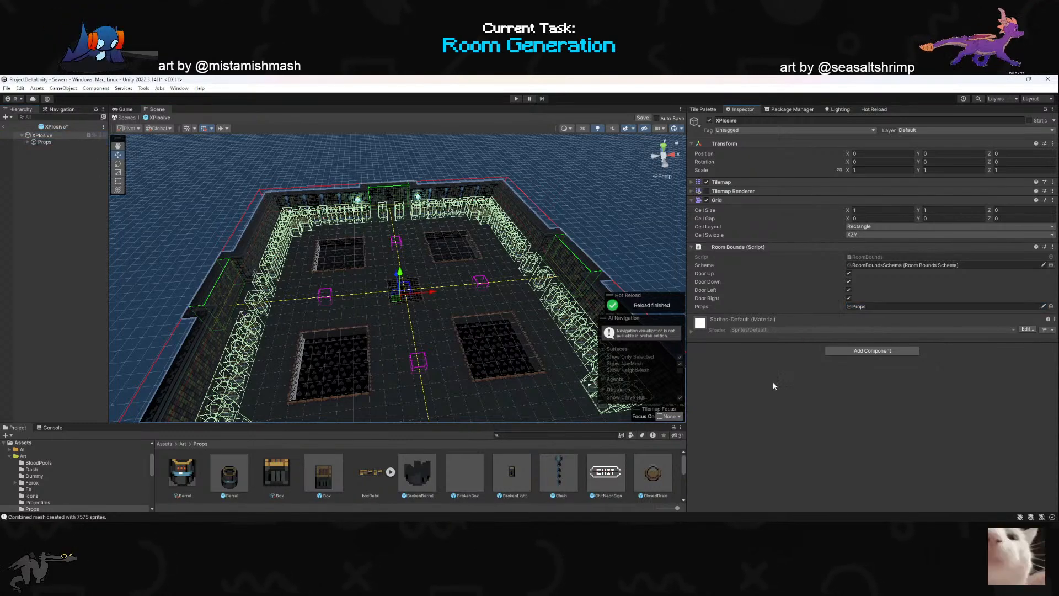
- Save the XPlosive prefab and return to the Sewers scene
alt+drag(441, 297, 325, 322)
key(a)
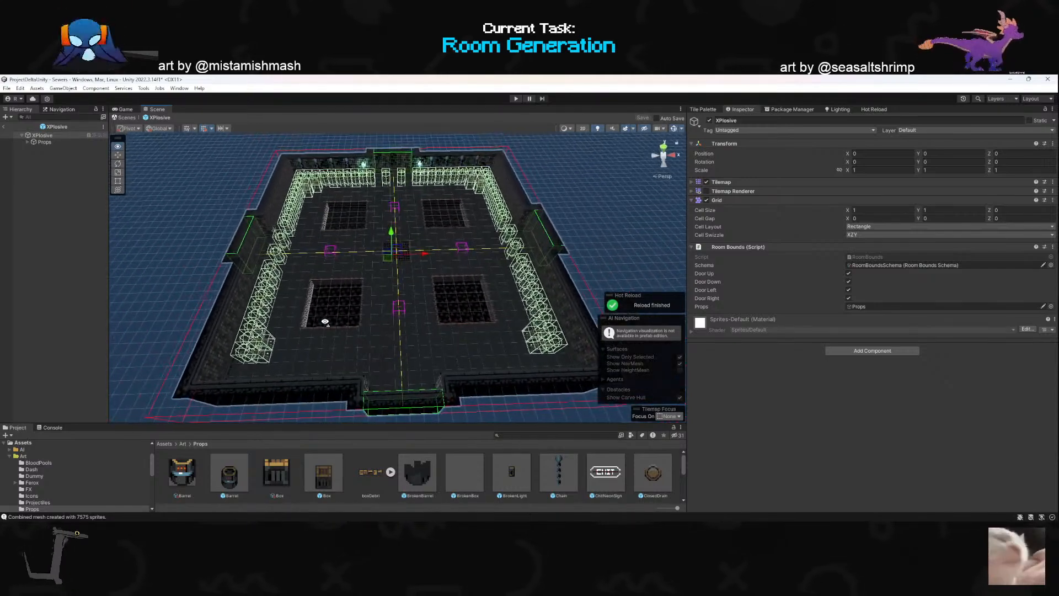
right_drag(325, 321, 325, 337)
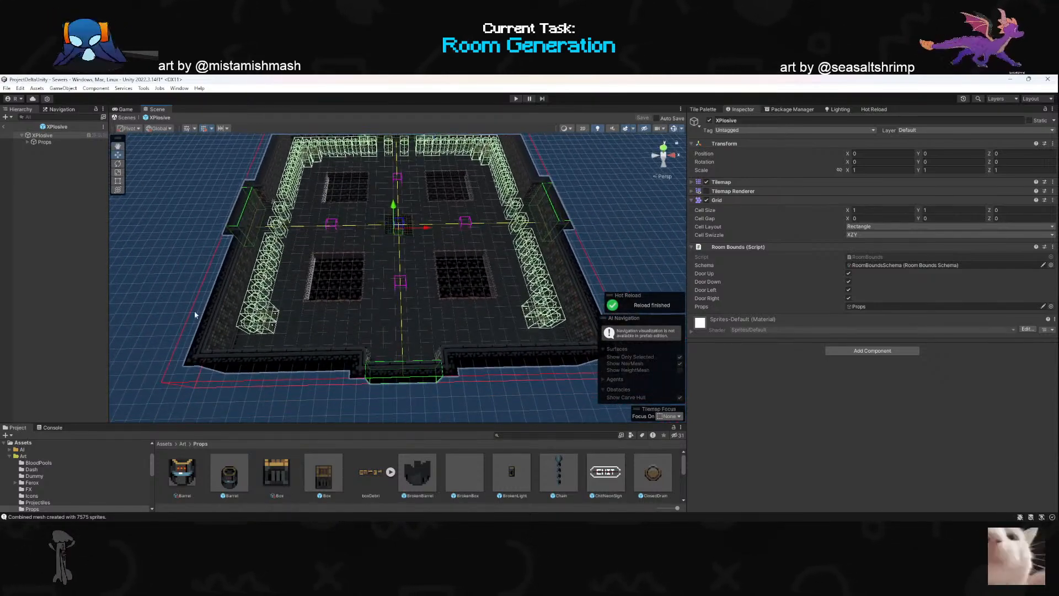
click(41, 247)
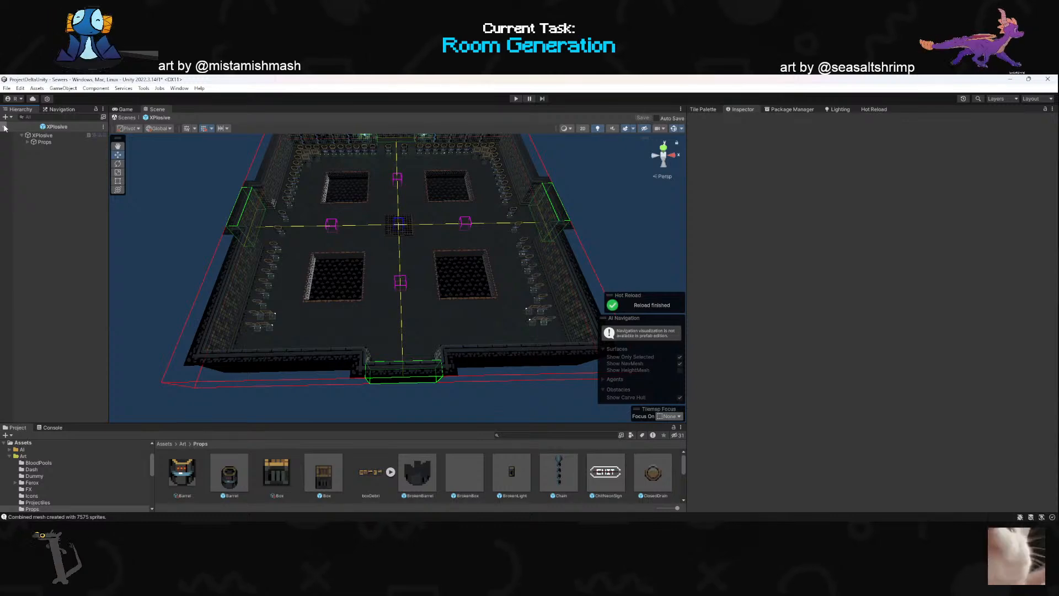
click(4, 128)
right_drag(308, 302, 358, 272)
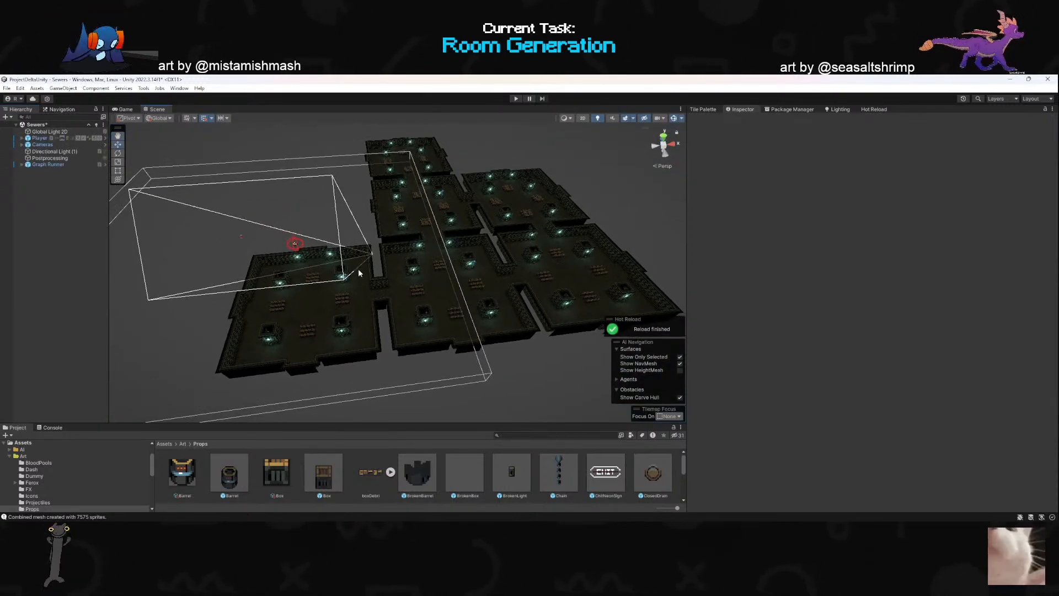
- Play the Sewers scene, walk the character briefly around the starting room and stop the game
click(515, 99)
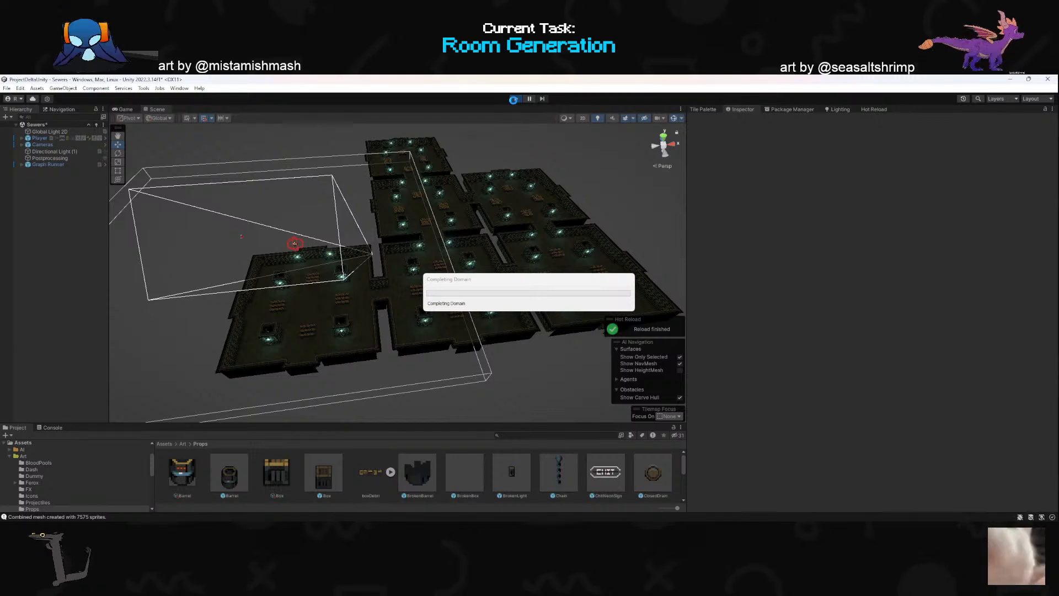
key(super)
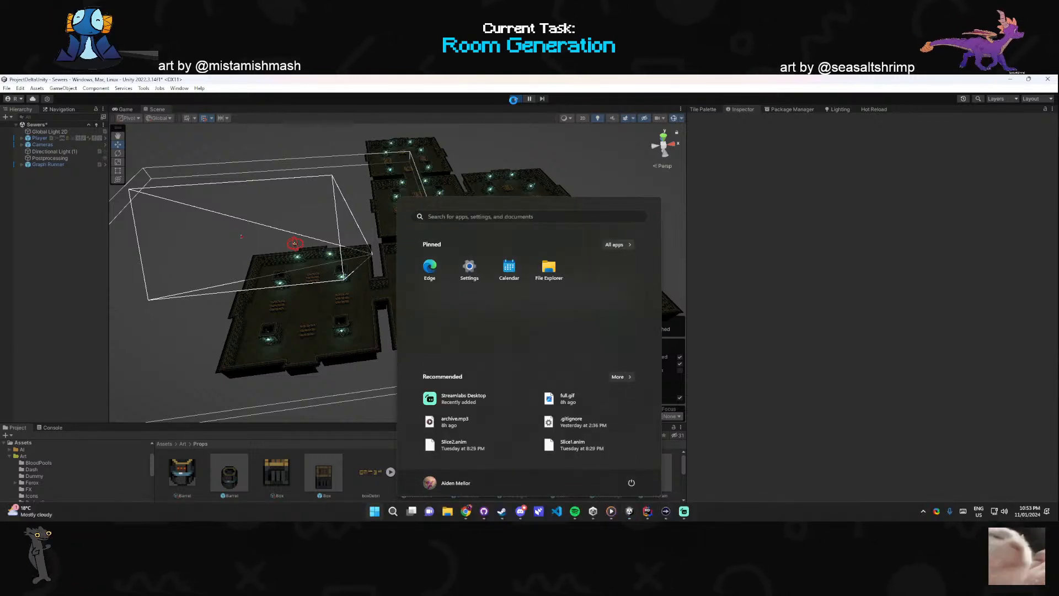
key(super)
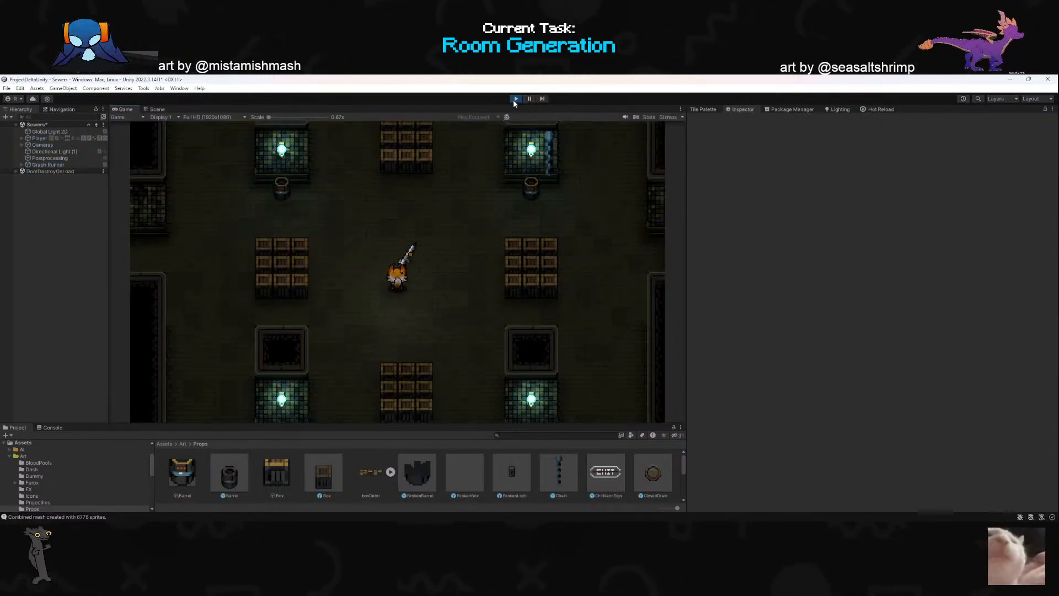
key(a)
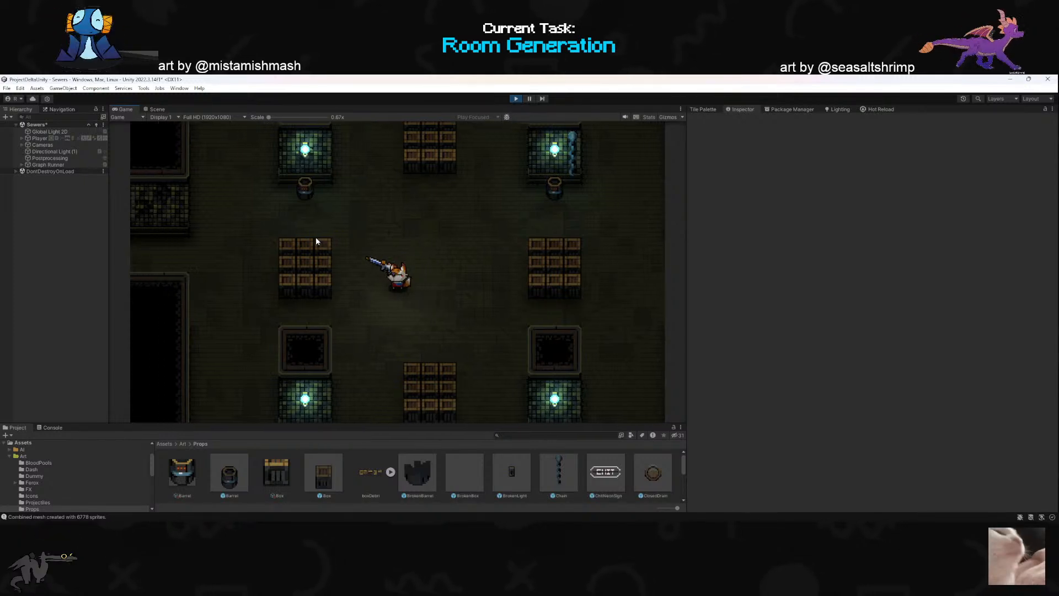
key(d)
key(w)
click(517, 100)
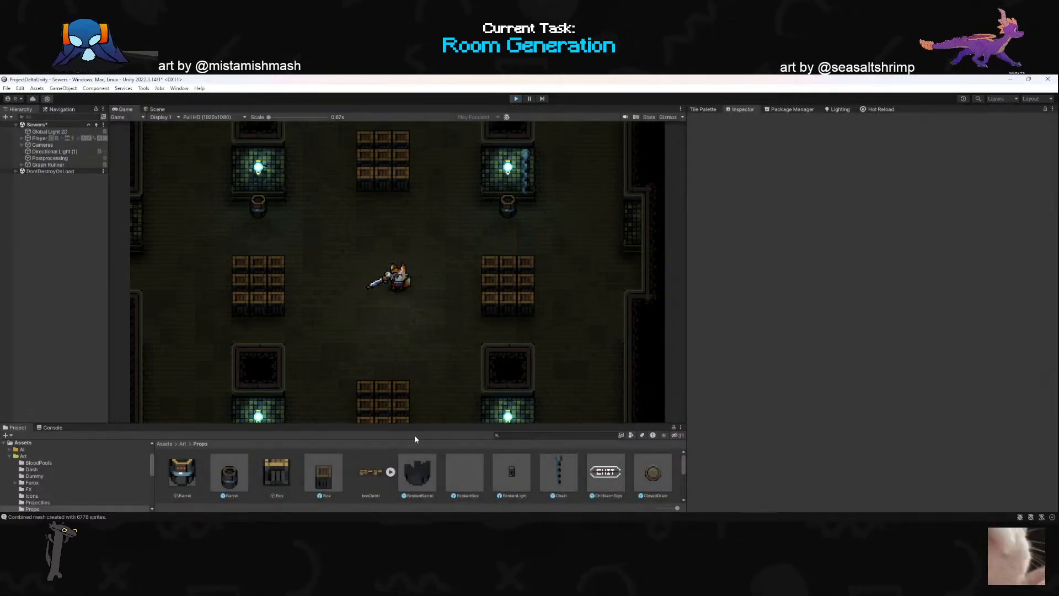
- Open the Tilemap Set asset in the Sewers scene folder and add an empty entry to the Room tilemaps
scroll(72, 469, down, 5)
click(53, 484)
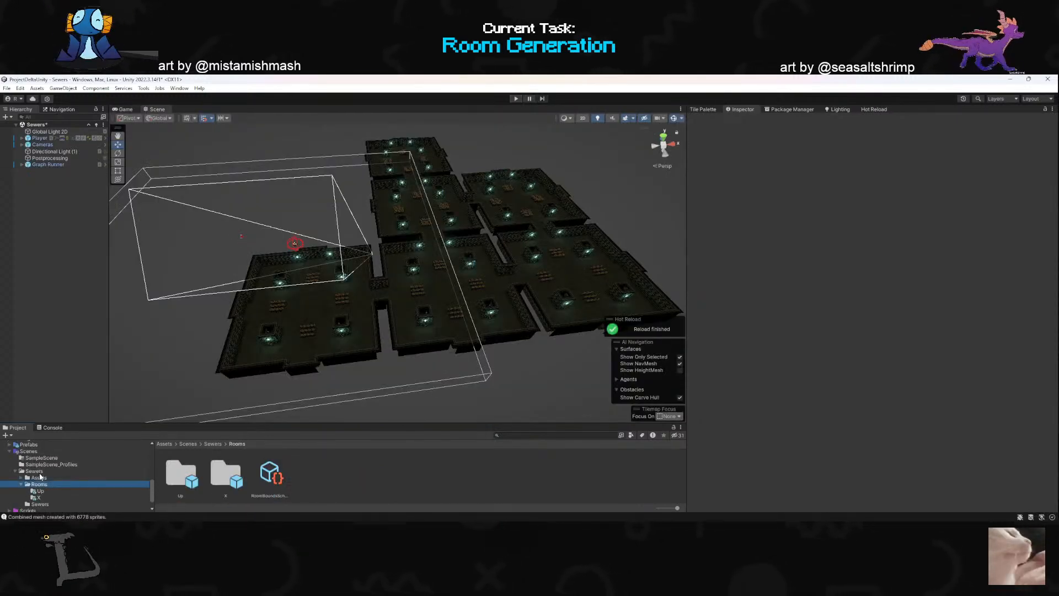
click(34, 470)
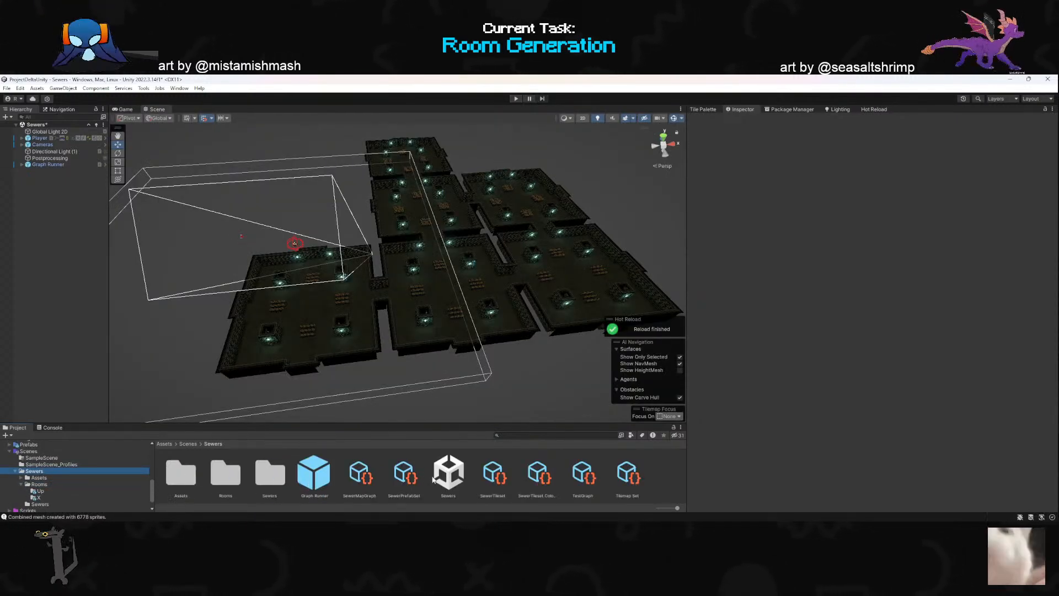
click(628, 475)
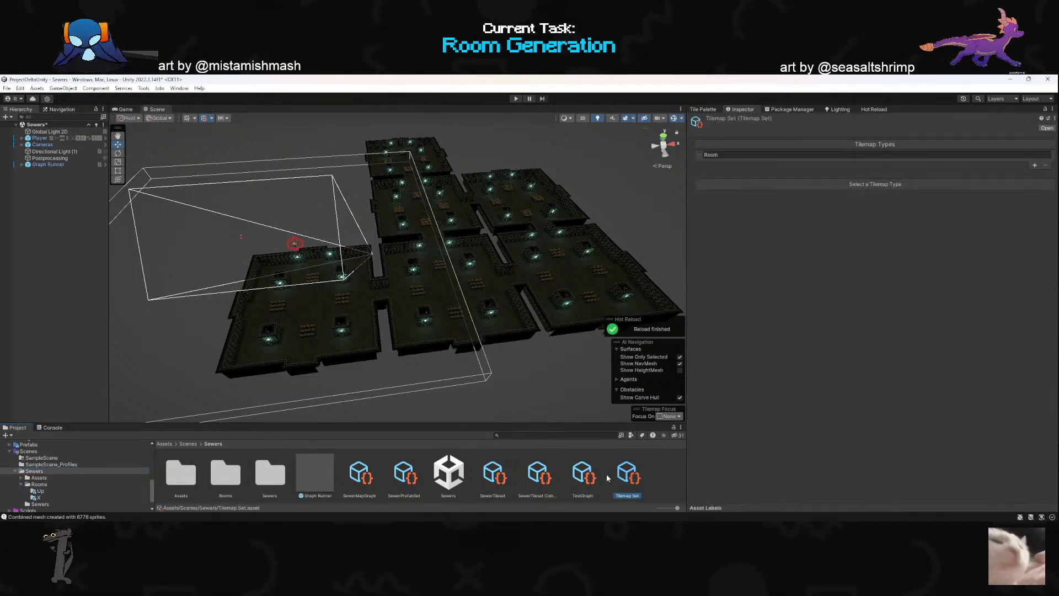
click(700, 157)
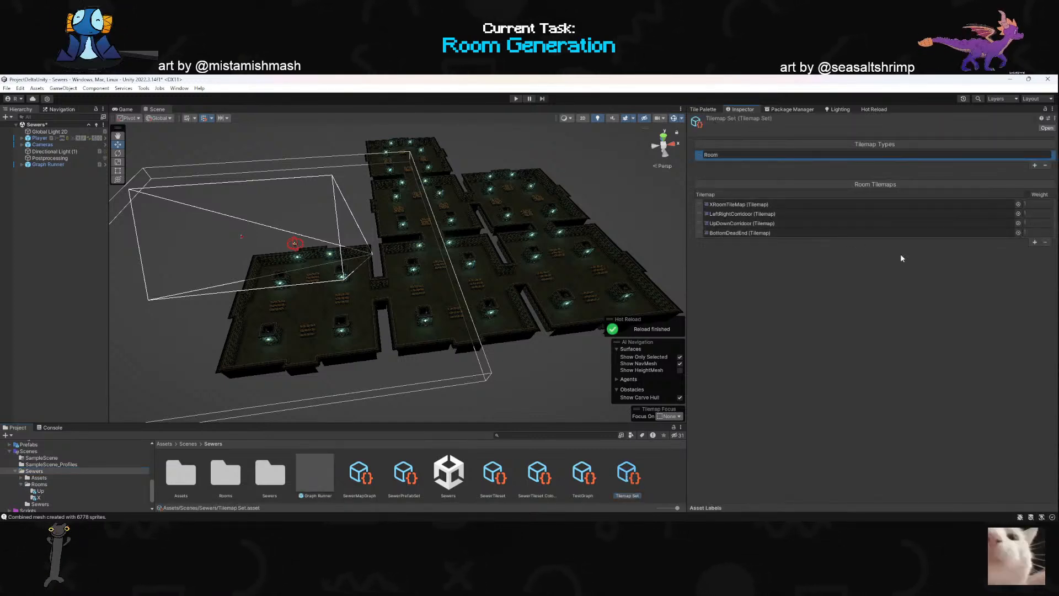
click(1035, 243)
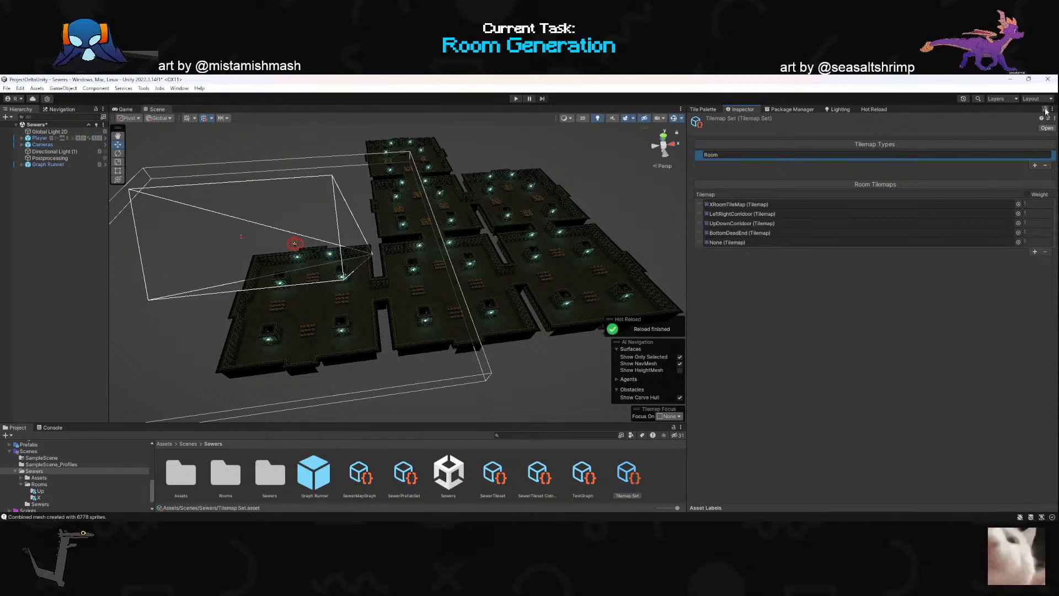
- Lock the inspector on the Tilemap Set and assign the XPlosive prefab from Rooms/X to the new Room tilemap entry
double_click(270, 474)
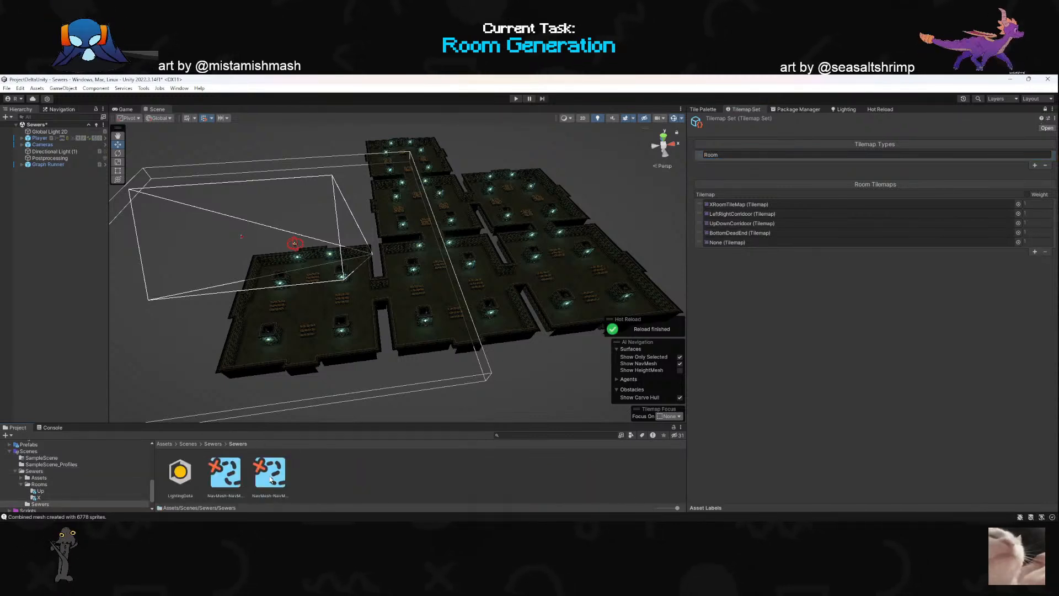
click(213, 444)
double_click(226, 475)
double_click(226, 476)
drag(369, 480, 748, 240)
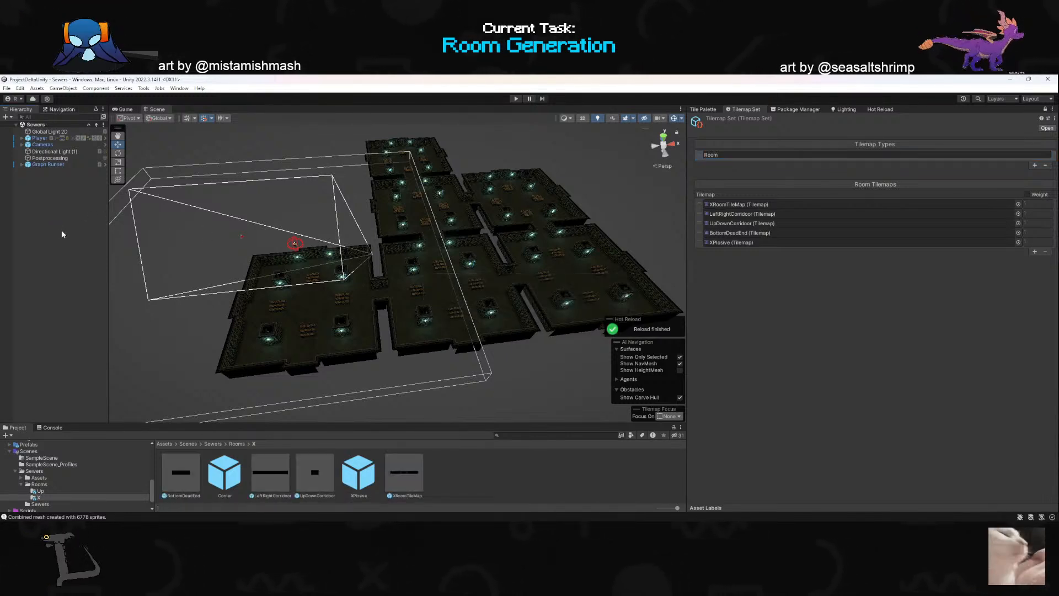
- Play the Sewers scene, switch to the sword and walk the character west into the neighbouring XPlosive room
click(516, 99)
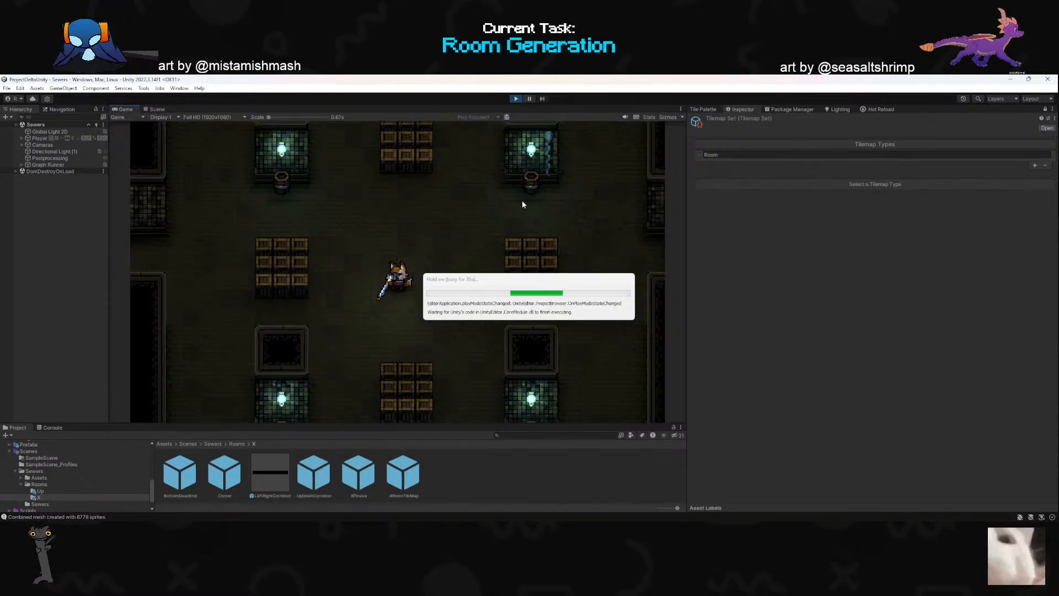
key(a)
key(w)
key(2)
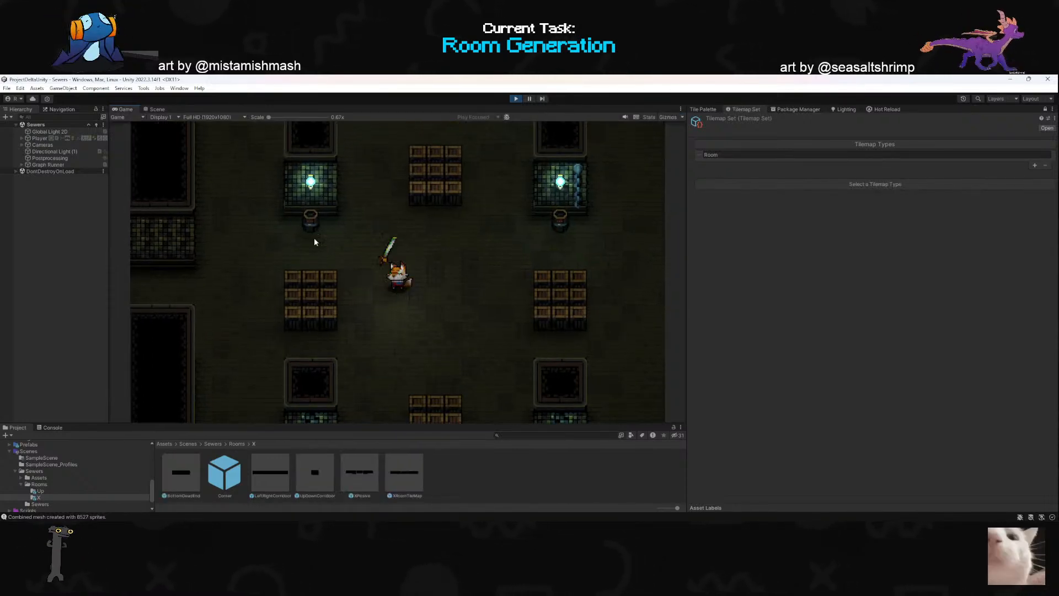
key(a)
key(w)
key(a)
key(s)
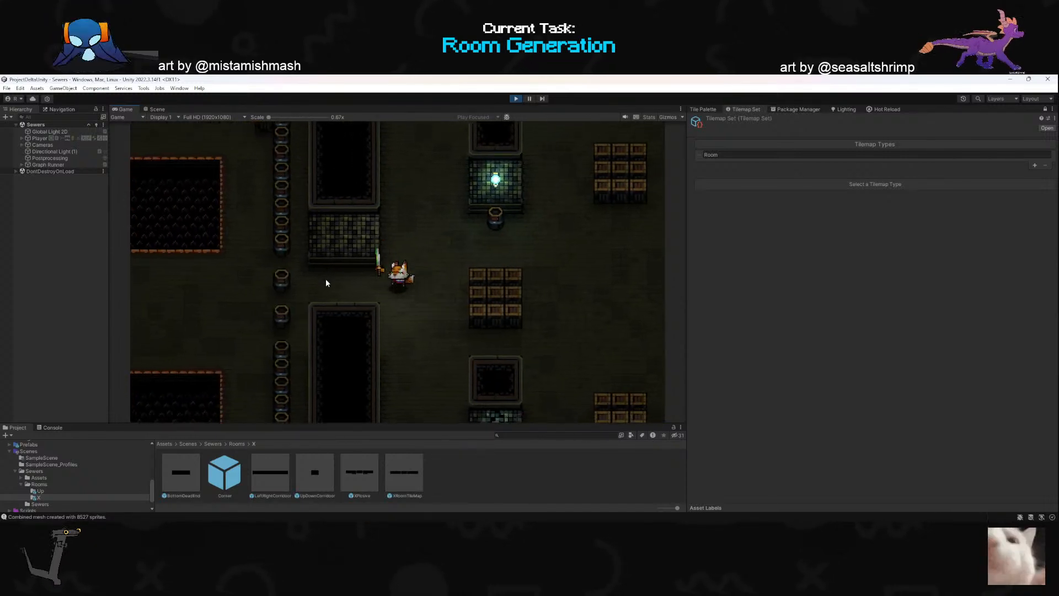
key(a)
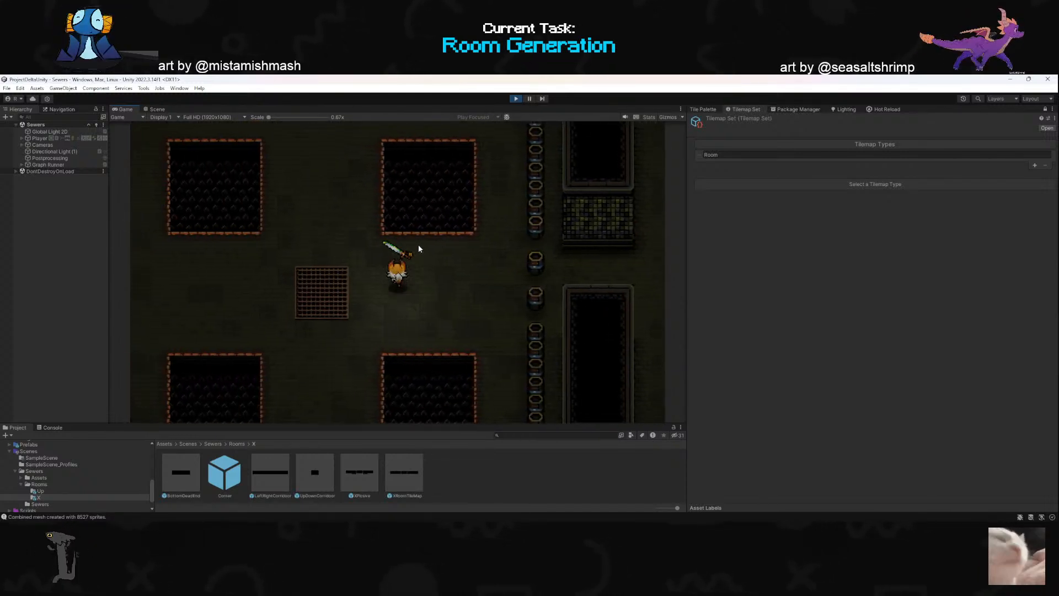
- Explore the XPlosive room's back wall and side barrels in play mode and show the game view's rendering statistics
key(w)
key(w)
key(a)
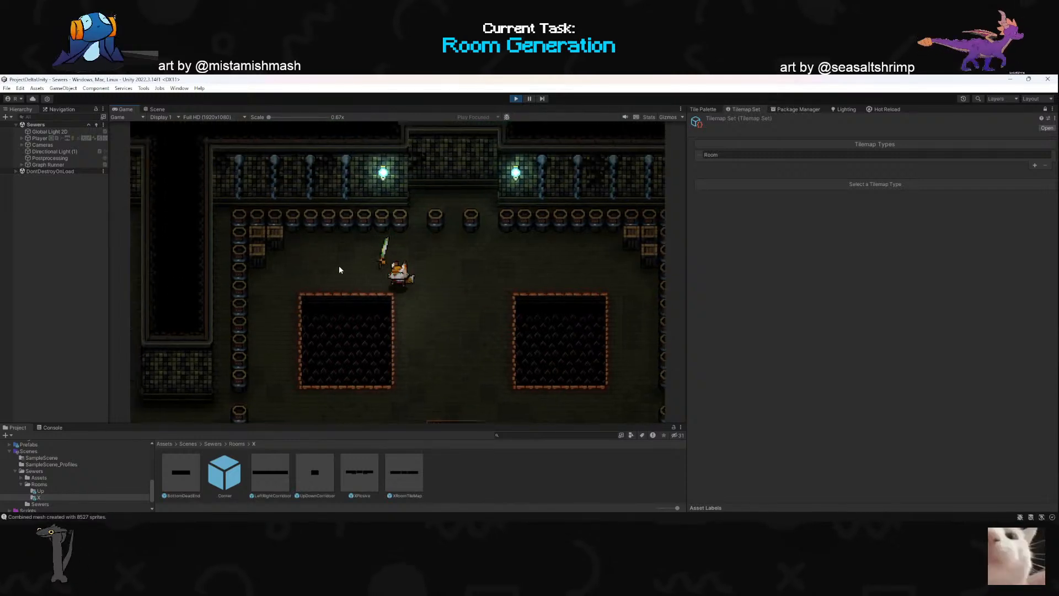
key(s)
click(649, 118)
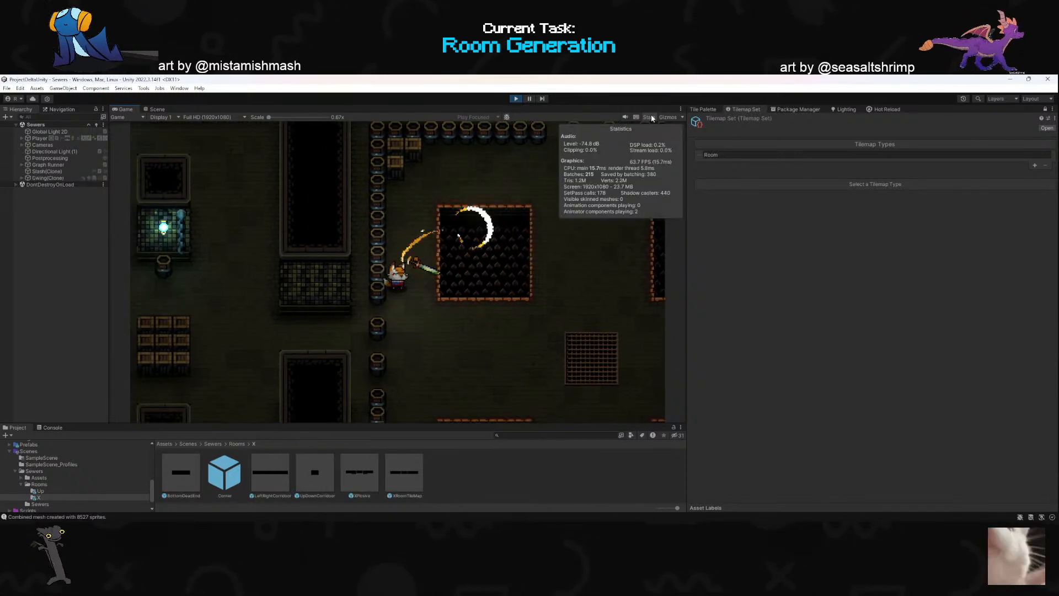
- Hide the rendering statistics, walk the character to the middle of the spike-pit room and attack to test breaking its barrels and crates
click(649, 118)
key(s)
key(d)
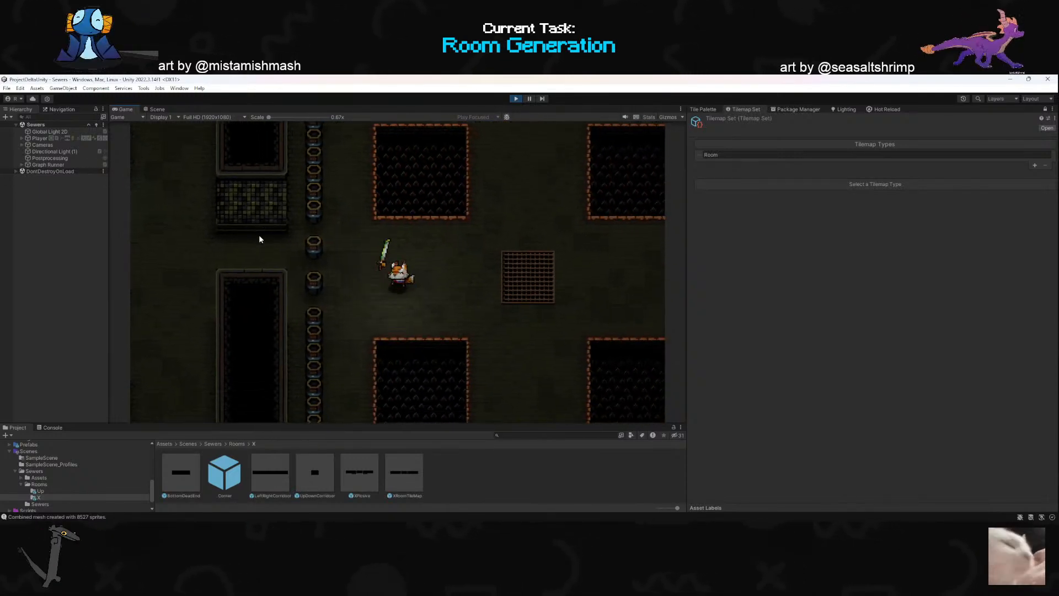
key(w)
key(d)
click(256, 262)
key(w)
key(d)
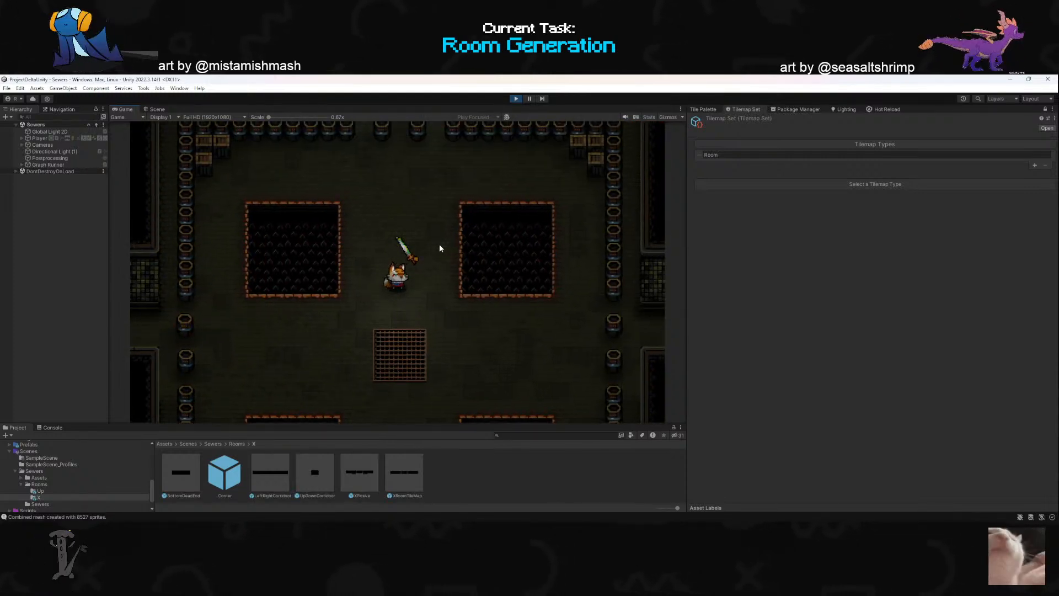
click(440, 249)
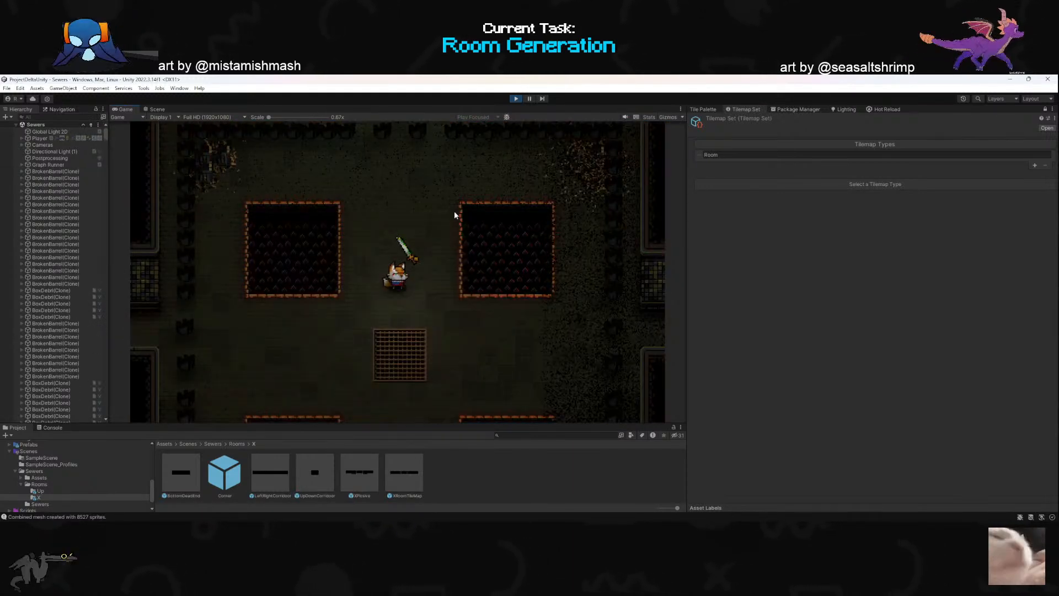
- Walk the spike-pit room from its back wall to the southern exit and back to inspect the broken props
key(w)
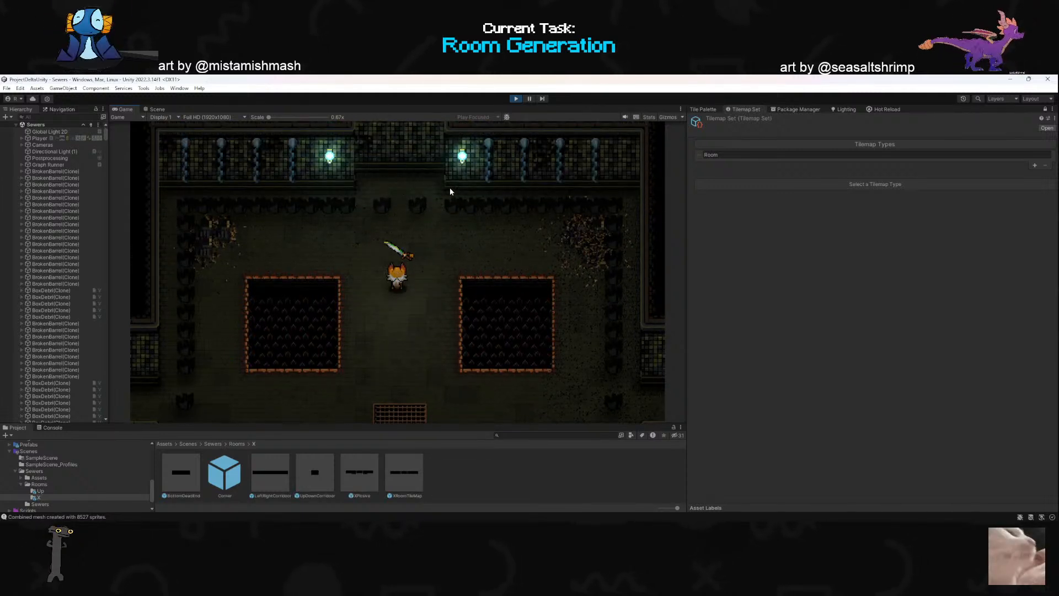
key(s)
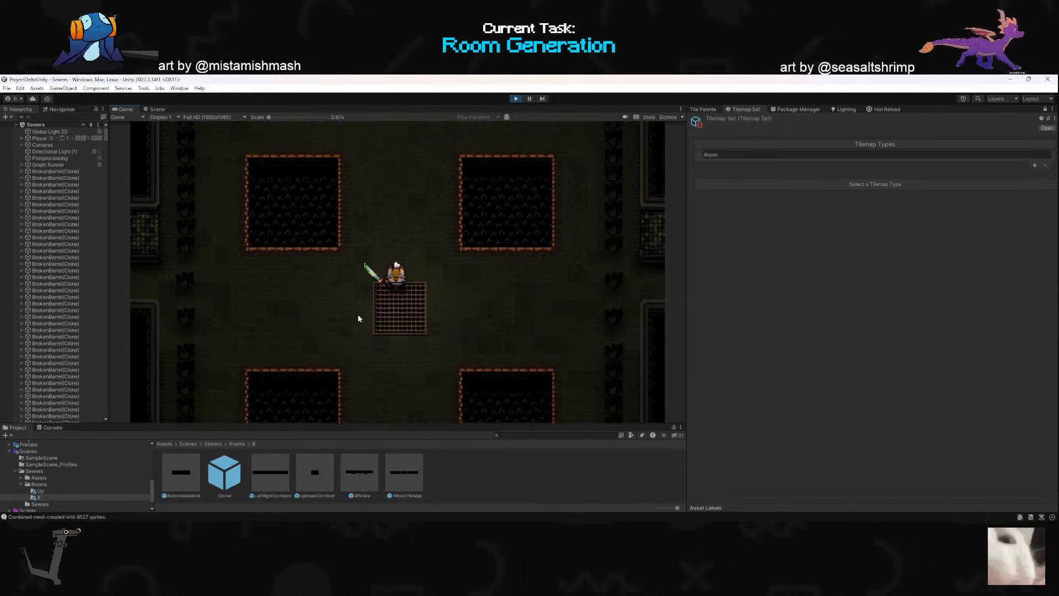
key(s)
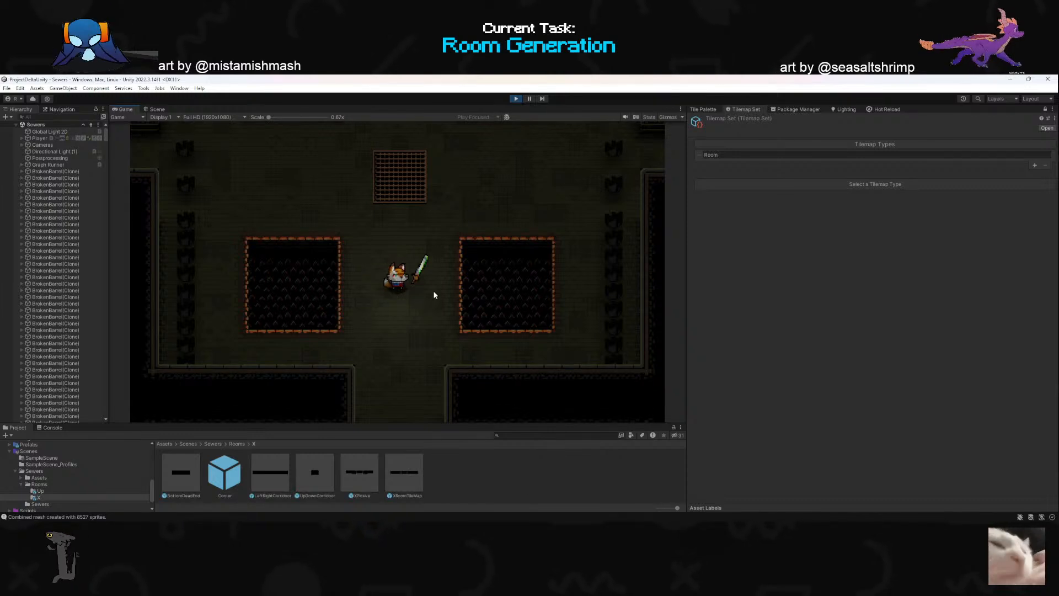
key(w)
key(a)
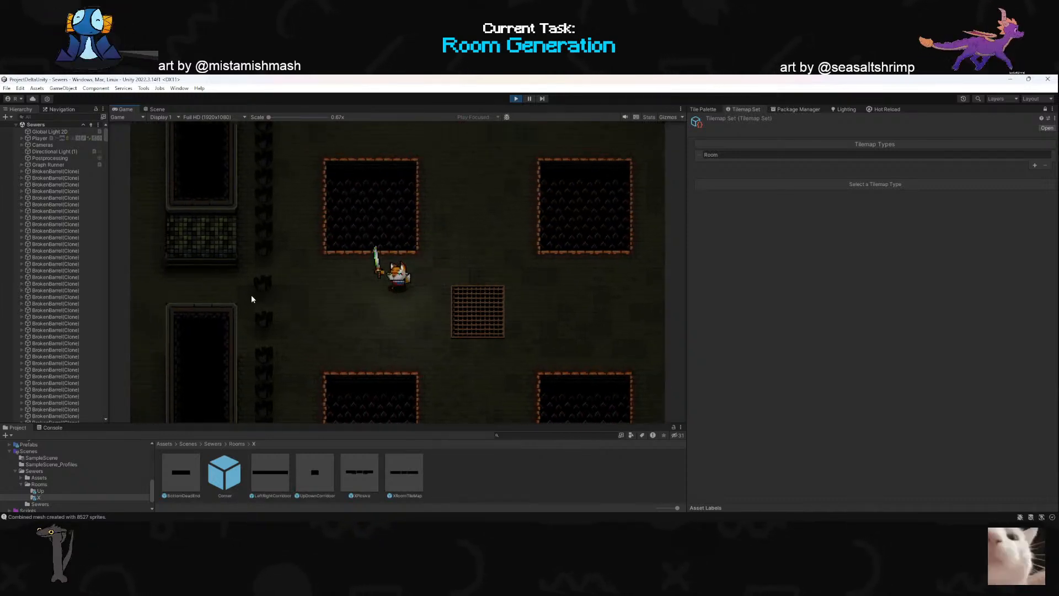
- Dash west into the neighbouring crate room and break its eastern crate stack with the sword
key(space)
key(a)
key(w)
click(307, 293)
key(a)
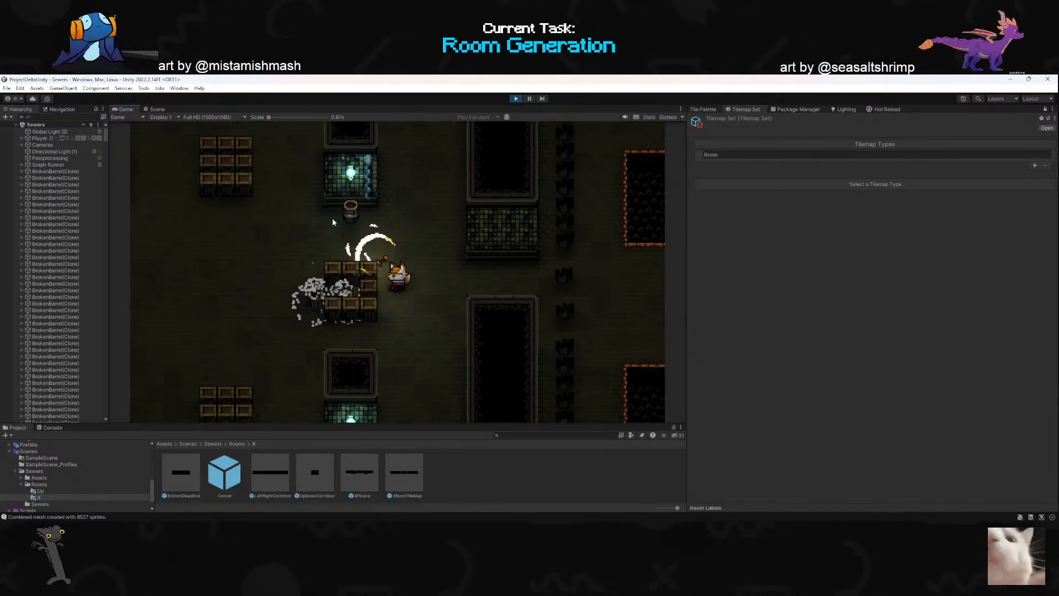
click(337, 224)
key(a)
click(449, 247)
click(496, 246)
key(d)
click(498, 311)
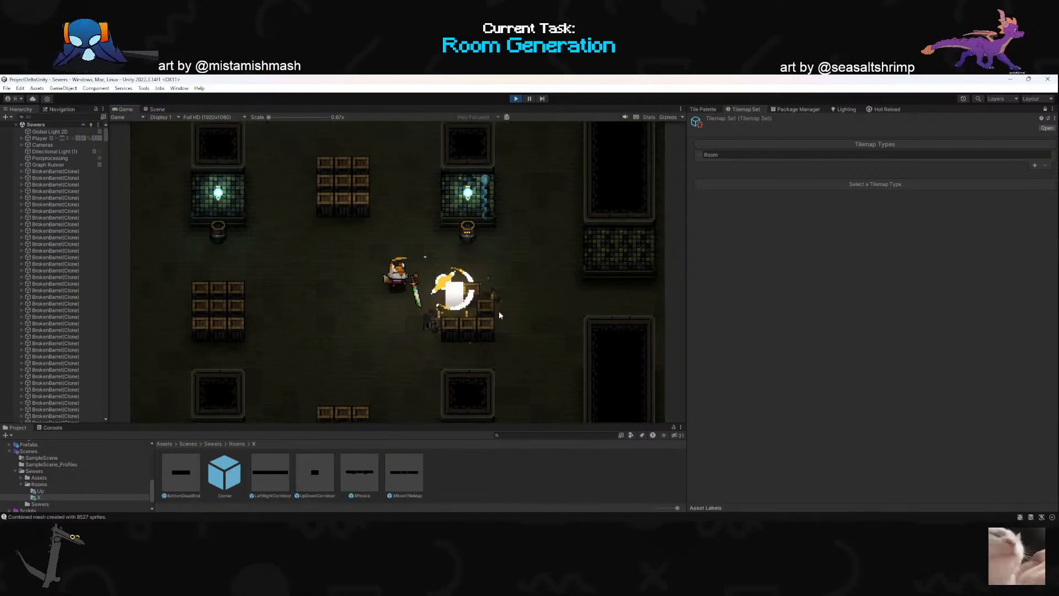
key(s)
click(468, 291)
click(469, 290)
- Break the crate room's western crate stack and strike toward the lamp pillar above it
key(a)
click(269, 279)
click(274, 278)
key(d)
click(305, 295)
key(a)
click(305, 293)
key(w)
key(d)
click(306, 229)
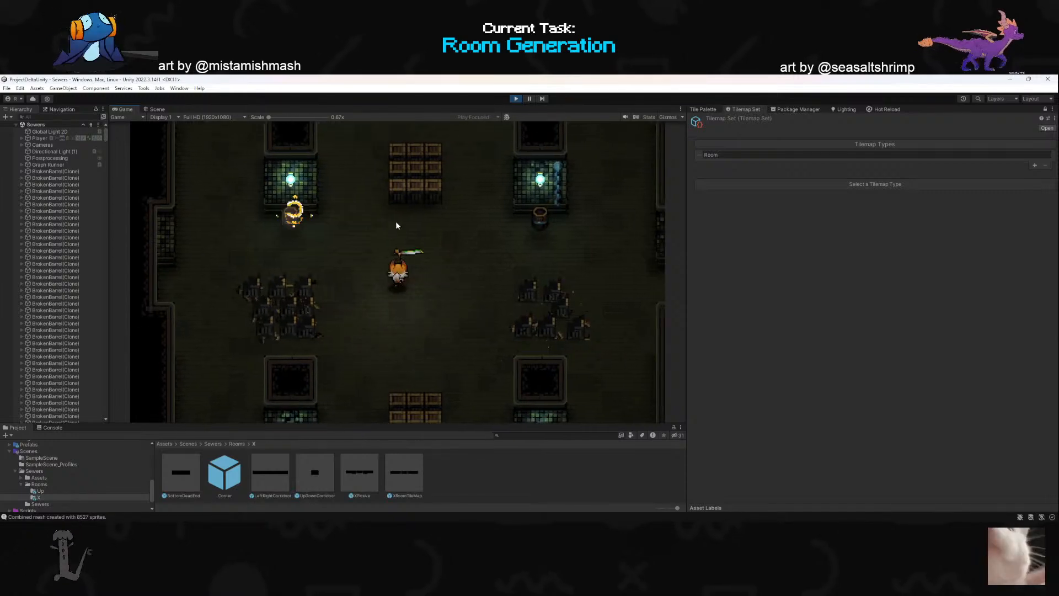
- Walk to the north side of the crate room and break the northern crate stack
key(w)
click(400, 194)
click(429, 186)
key(d)
key(a)
key(w)
click(377, 232)
key(a)
click(382, 202)
- Cross to the south side of the crate room, break the southern crate stack and strike the southeastern barrel
key(s)
click(416, 364)
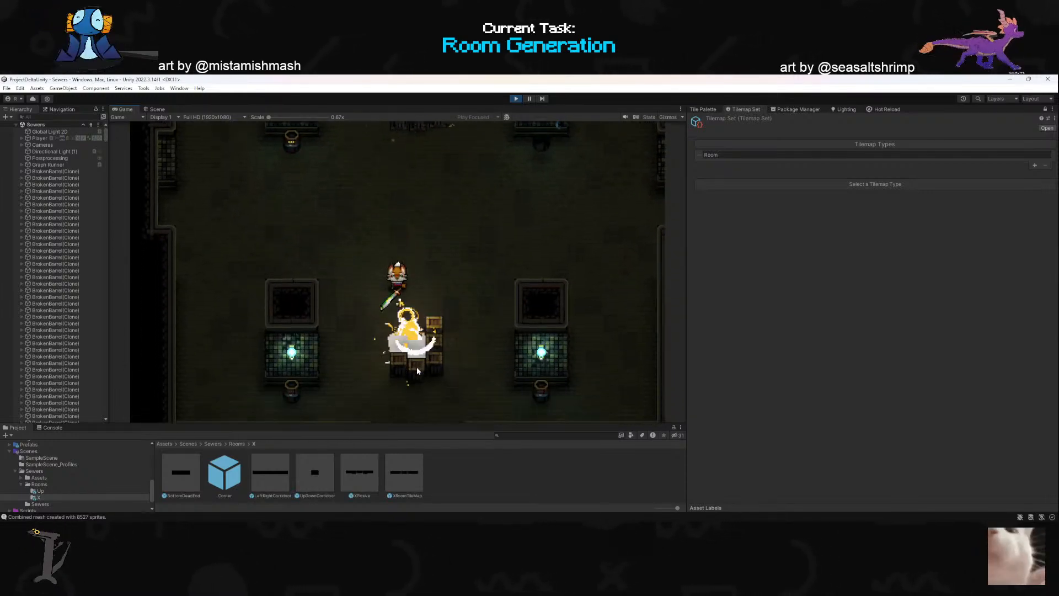
key(d)
click(384, 361)
key(s)
click(336, 353)
click(334, 325)
key(d)
click(527, 260)
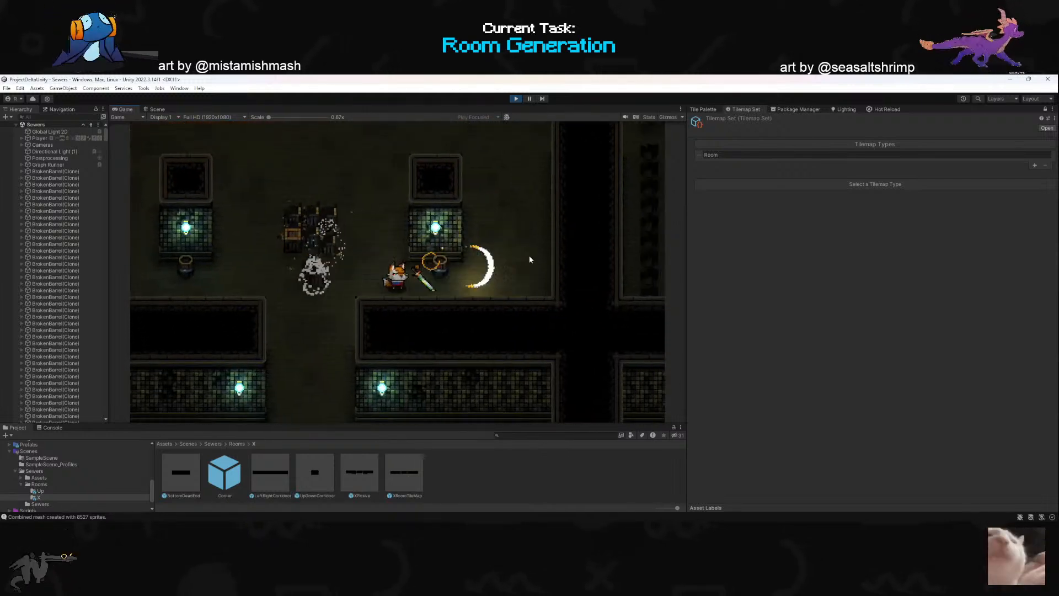
- Walk through the southern doorway into the next crate room, attacking props and wall lamps on the way
key(a)
key(s)
click(452, 339)
click(395, 310)
key(a)
key(s)
click(502, 252)
key(d)
click(470, 353)
key(s)
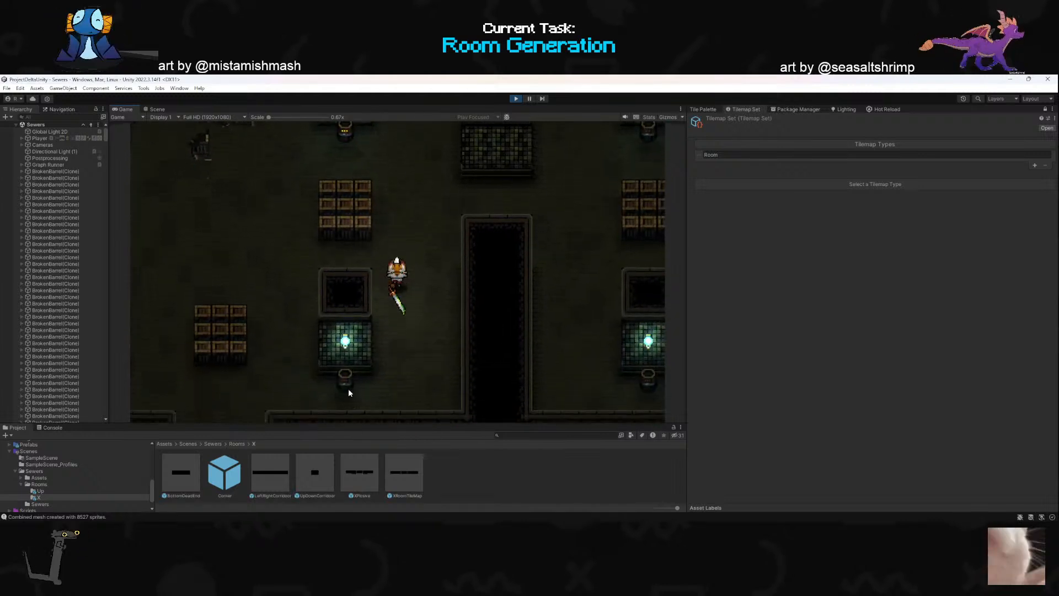
- Strike the lamp pillar in the room's southeast, test the boundary beyond the south wall and return inside
click(339, 381)
key(d)
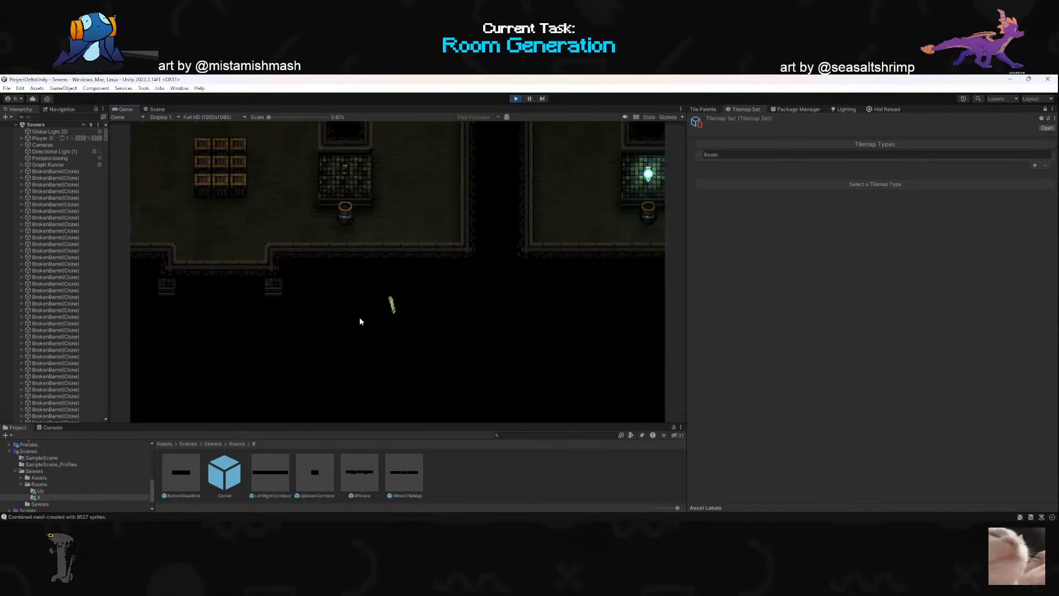
key(d)
key(w)
key(w)
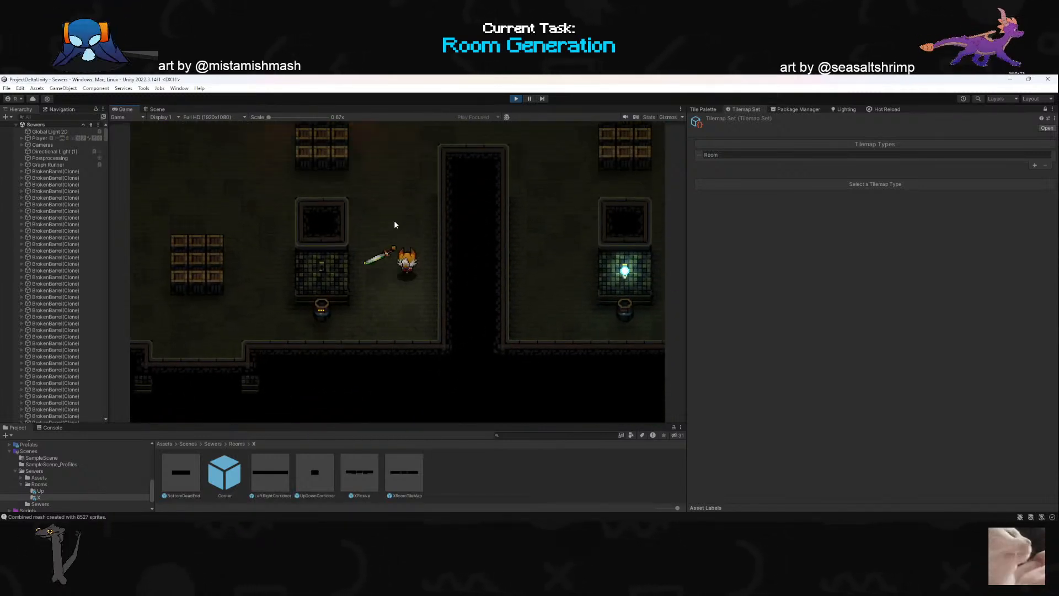
- Move east into the adjoining room, break its eastern crate stack and dash on toward the next room
key(d)
click(575, 302)
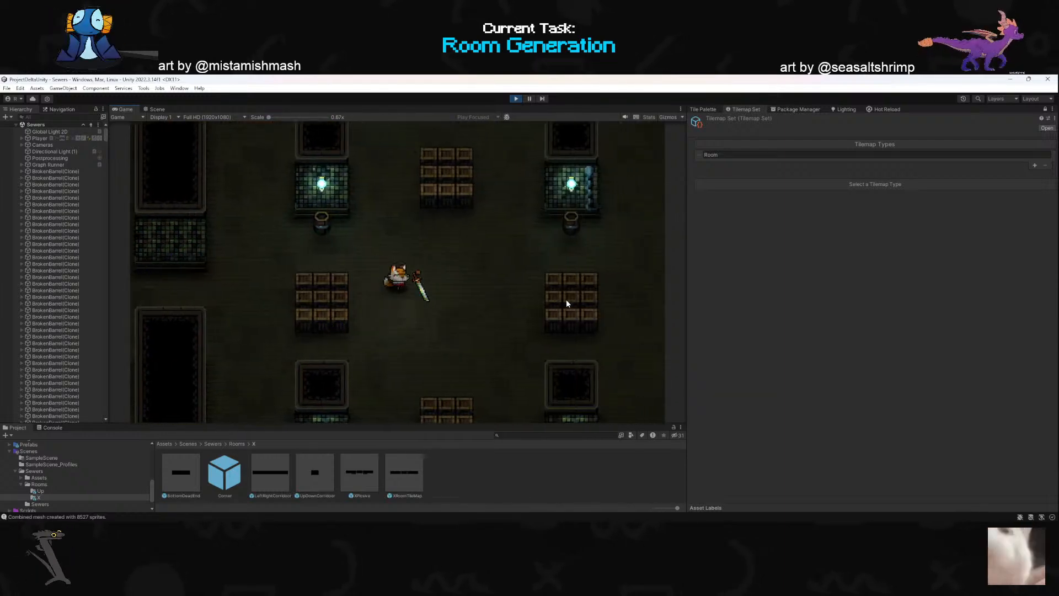
click(564, 304)
key(d)
key(s)
click(504, 260)
click(503, 255)
key(w)
key(space)
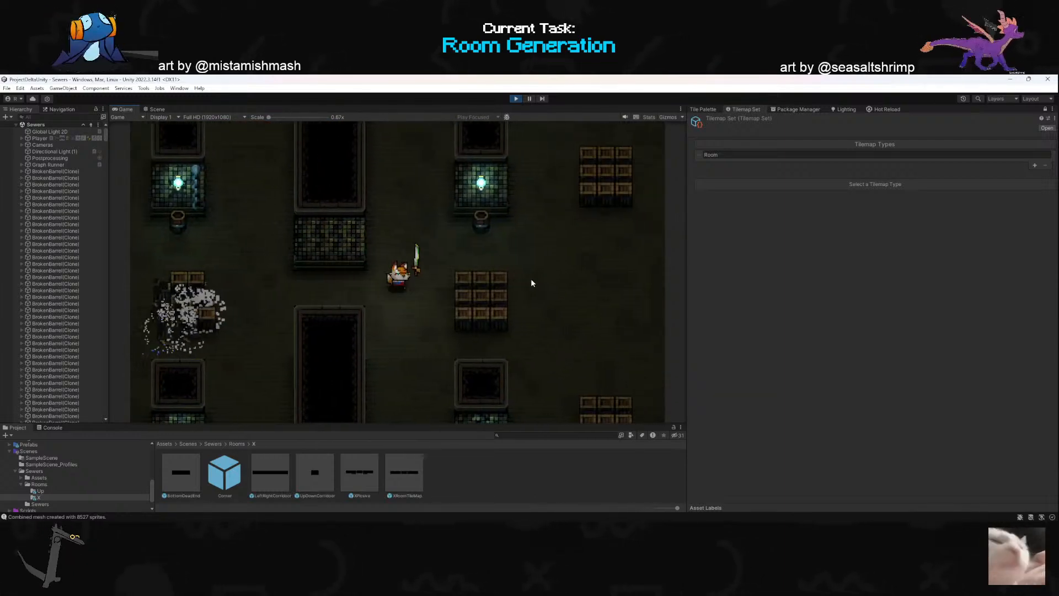
- Cross the next room to its east wall, then dash north through the doorway into the room above
click(494, 316)
key(d)
click(379, 338)
key(space)
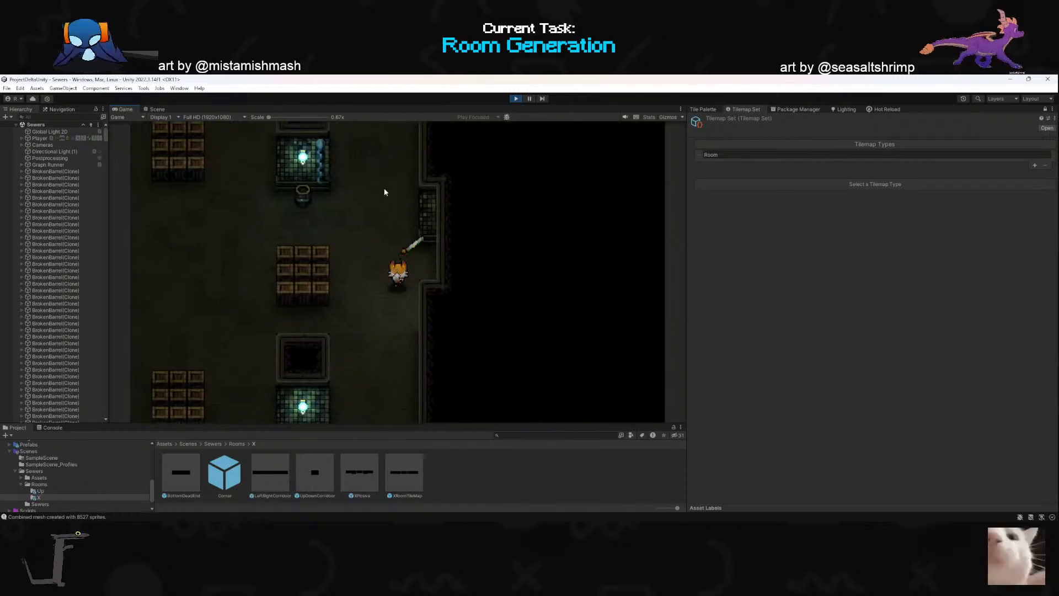
key(w)
key(space)
key(a)
key(space)
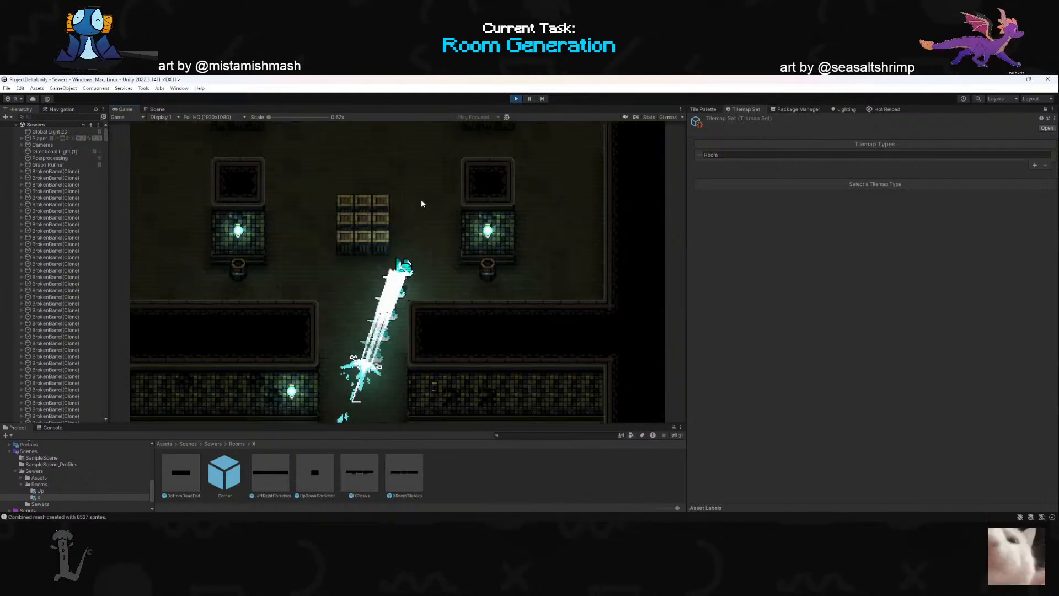
- Break the southern crate stack in the northern crate room
key(a)
click(378, 366)
key(s)
click(381, 363)
key(d)
click(334, 349)
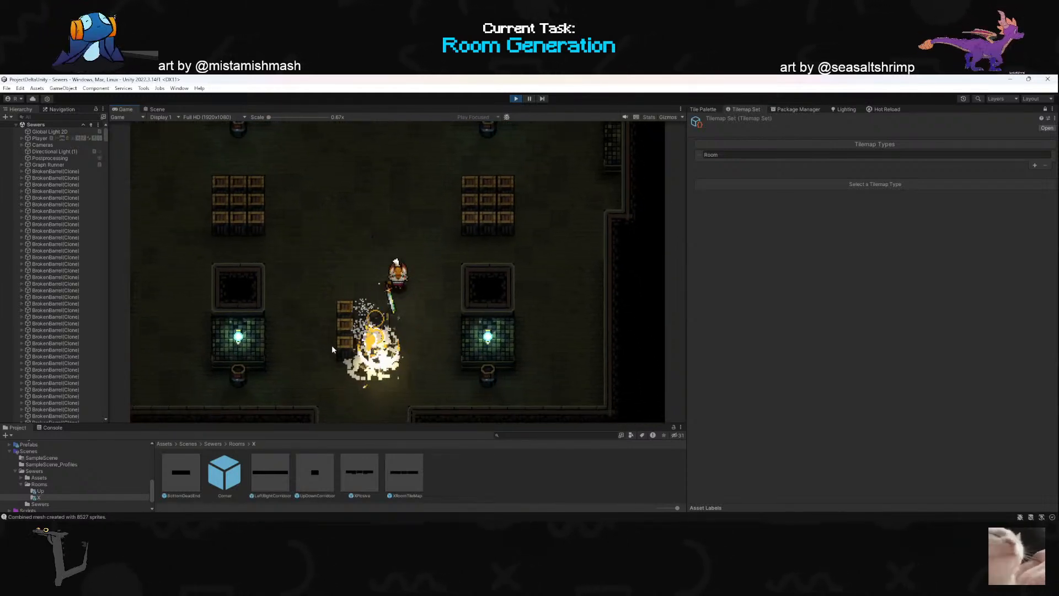
click(319, 301)
key(a)
- Break the room's eastern crate stack and dash west to the doorway of the spike-pit room
key(w)
click(487, 195)
key(d)
click(517, 222)
click(518, 227)
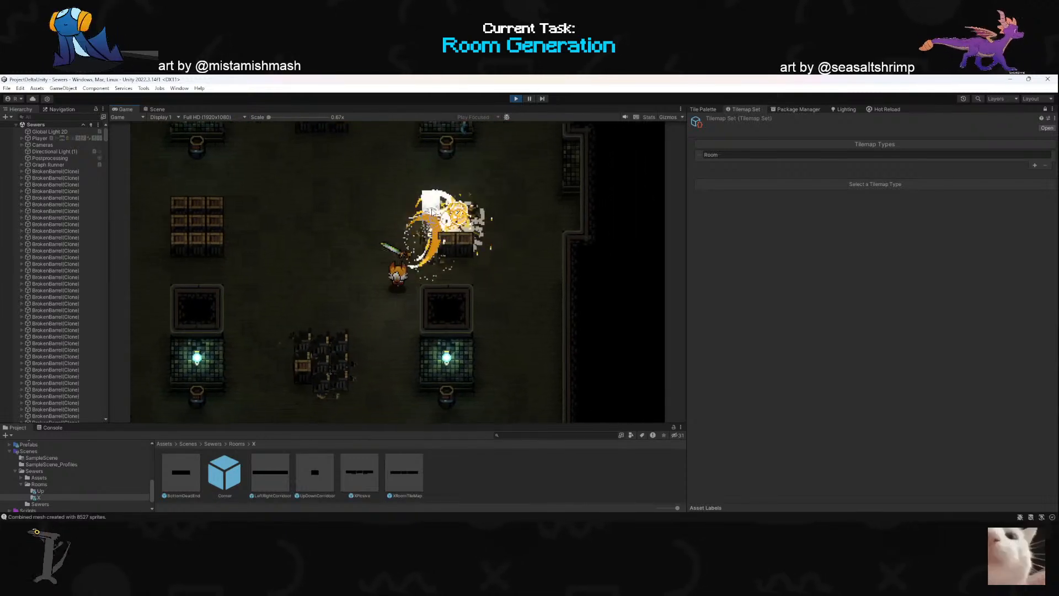
key(a)
key(w)
key(d)
click(521, 263)
key(a)
key(space)
click(541, 290)
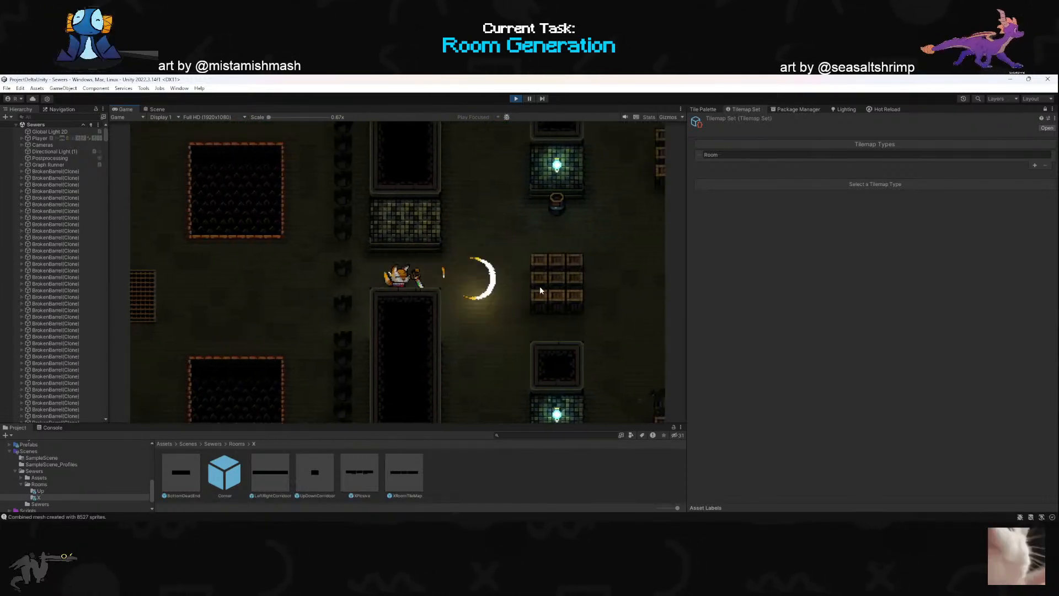
- Return east into the crate room and break its western crate stack
key(d)
click(530, 286)
key(w)
click(481, 309)
click(439, 320)
click(377, 318)
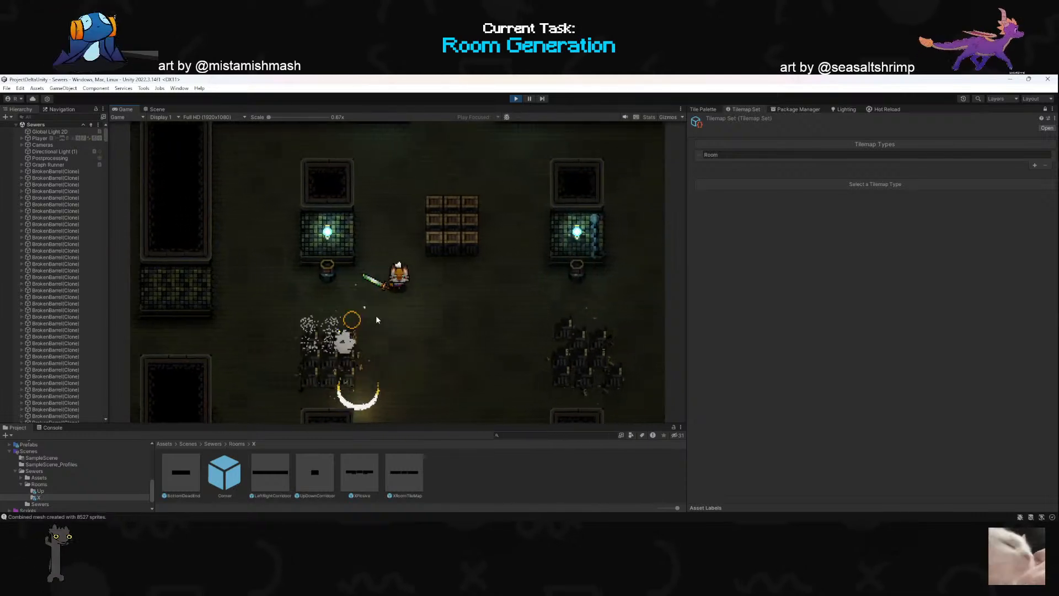
- Break the northern crate stack near the crate room's back wall
click(455, 220)
key(a)
click(455, 225)
key(w)
click(481, 281)
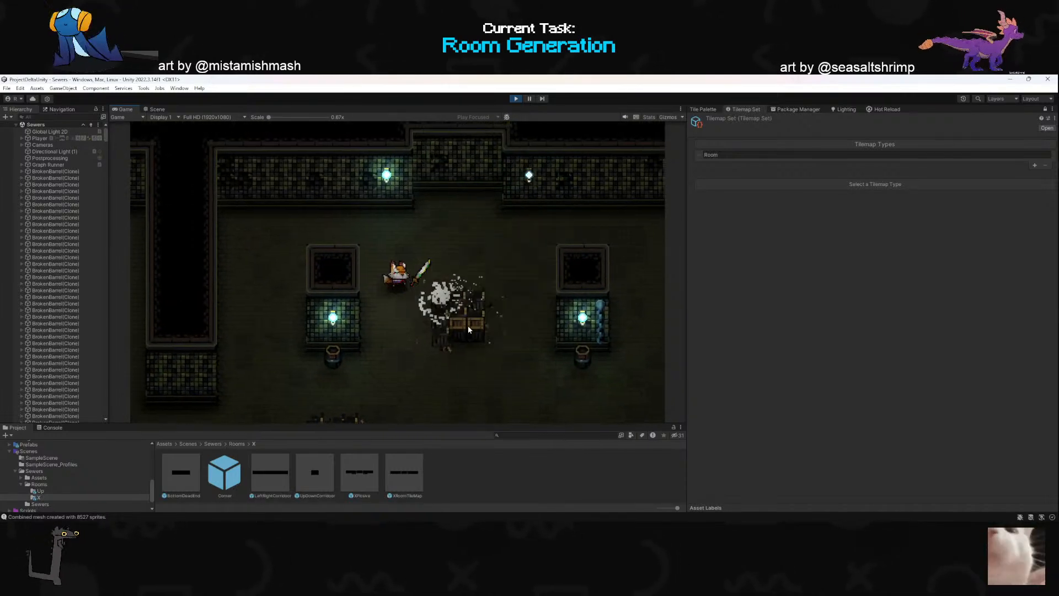
key(d)
key(s)
click(468, 325)
key(d)
key(s)
- Strike the northeastern lamp pillar and barrel, then walk along the back wall and back to the room's middle
click(517, 260)
key(a)
key(w)
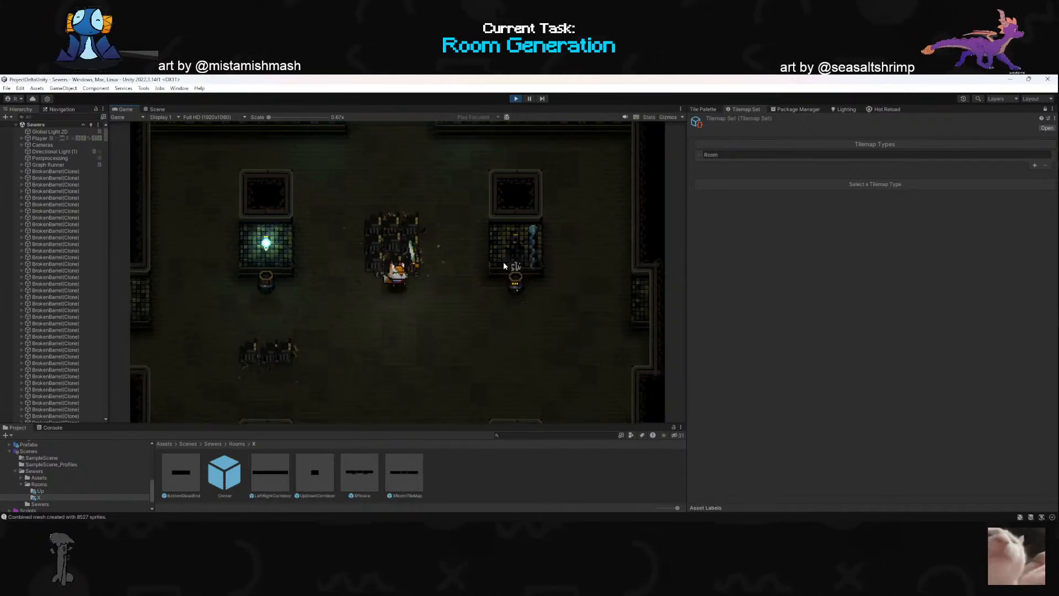
key(d)
click(514, 276)
key(w)
key(space)
key(a)
key(s)
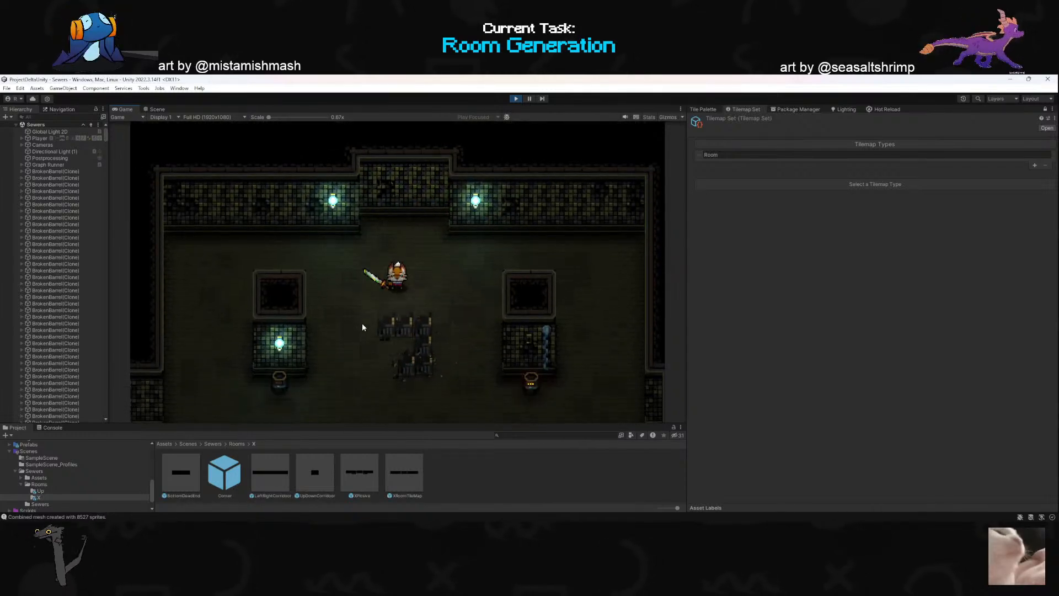
key(s)
key(a)
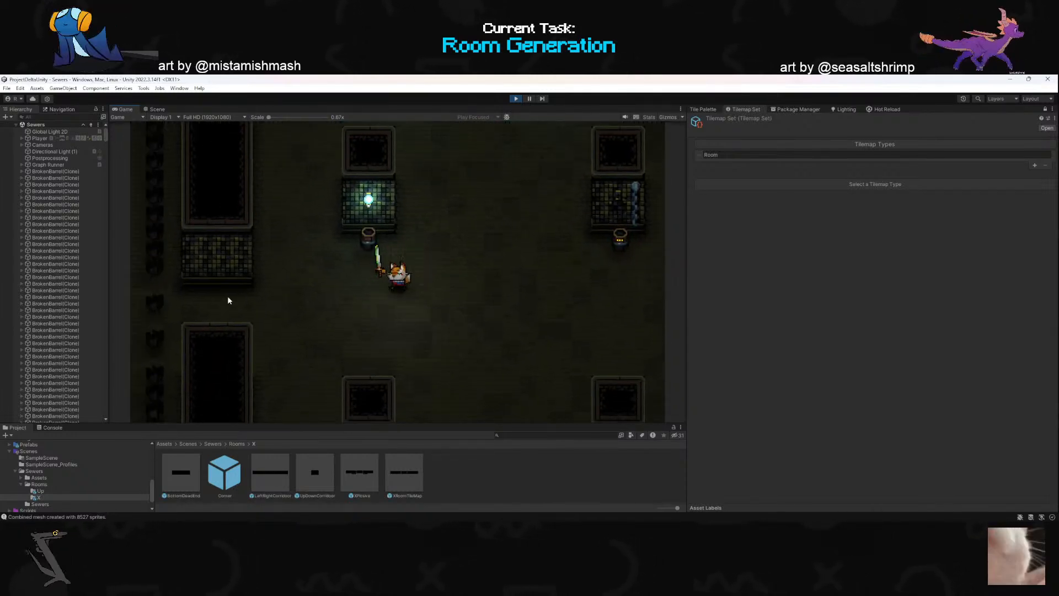
- Dash west through the spike-pit room, passing its back wall, into the crate room on the far side
key(d)
key(s)
key(a)
key(space)
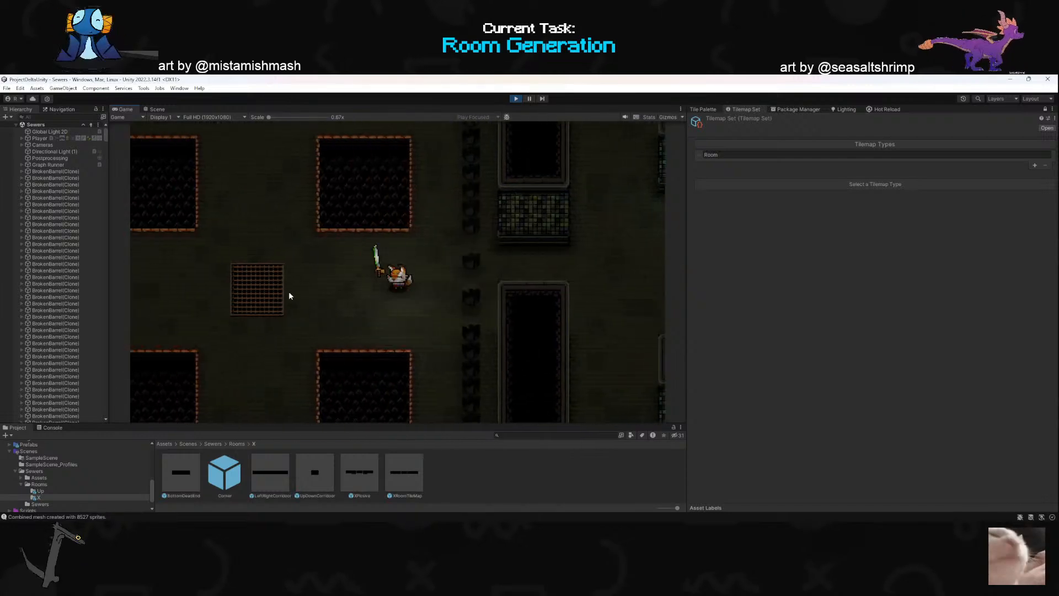
key(w)
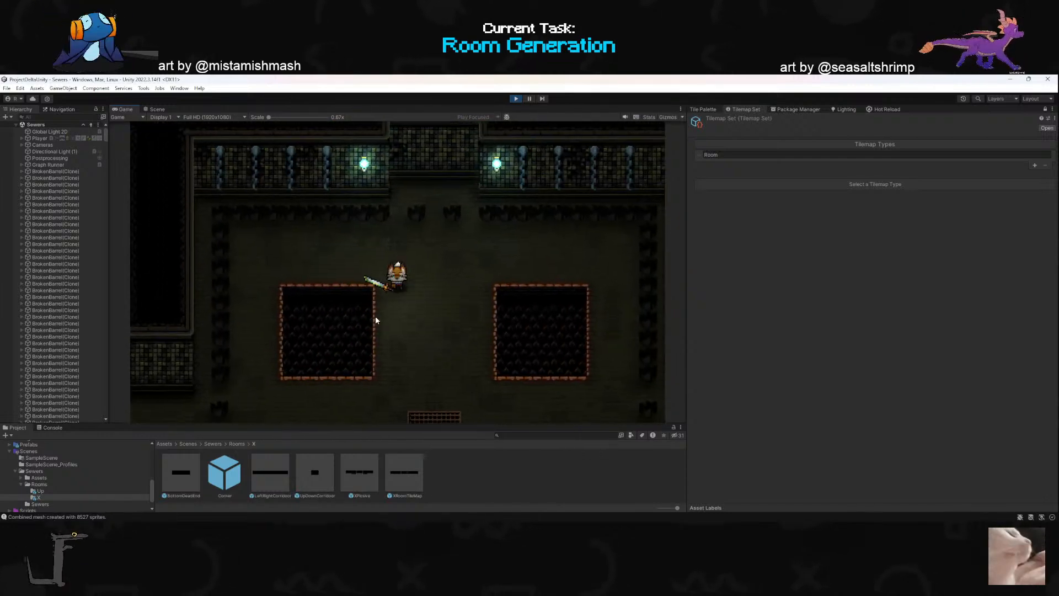
key(space)
key(a)
key(space)
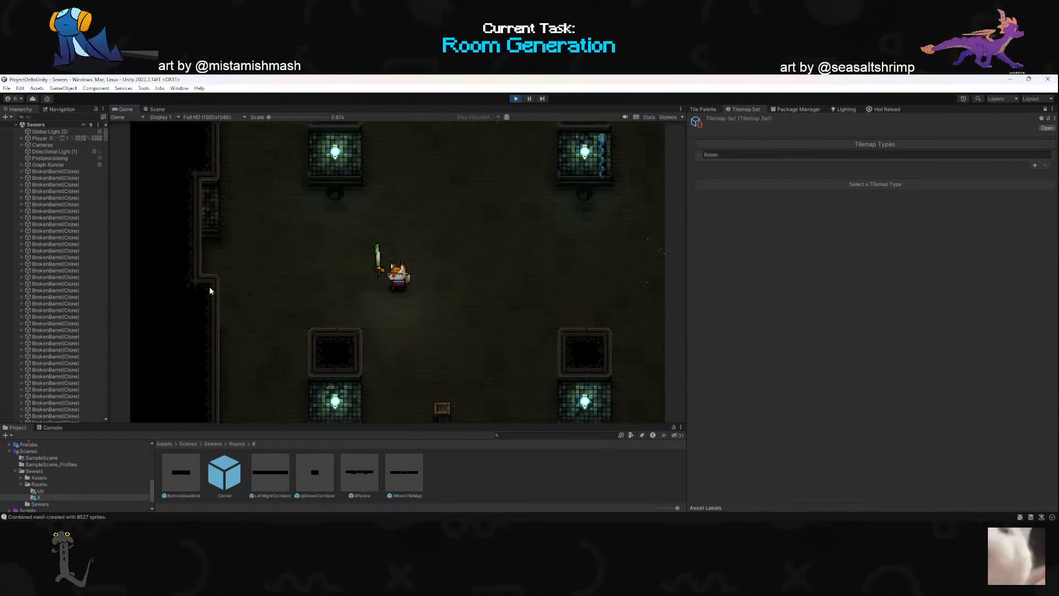
- Break the last crate of the southern stack in the western crate room
key(d)
key(s)
click(421, 350)
click(418, 348)
click(417, 348)
click(418, 348)
key(w)
key(d)
key(s)
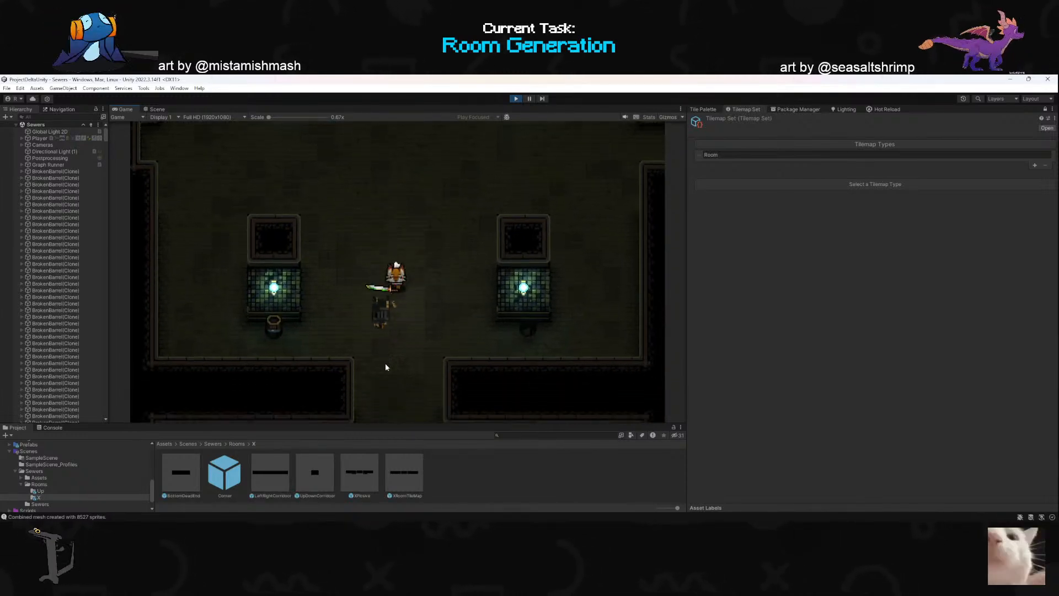
- Dash through the southern doorway into the next room and attack the wall lamps beside its entrance
key(space)
key(a)
click(486, 236)
key(d)
key(w)
click(473, 212)
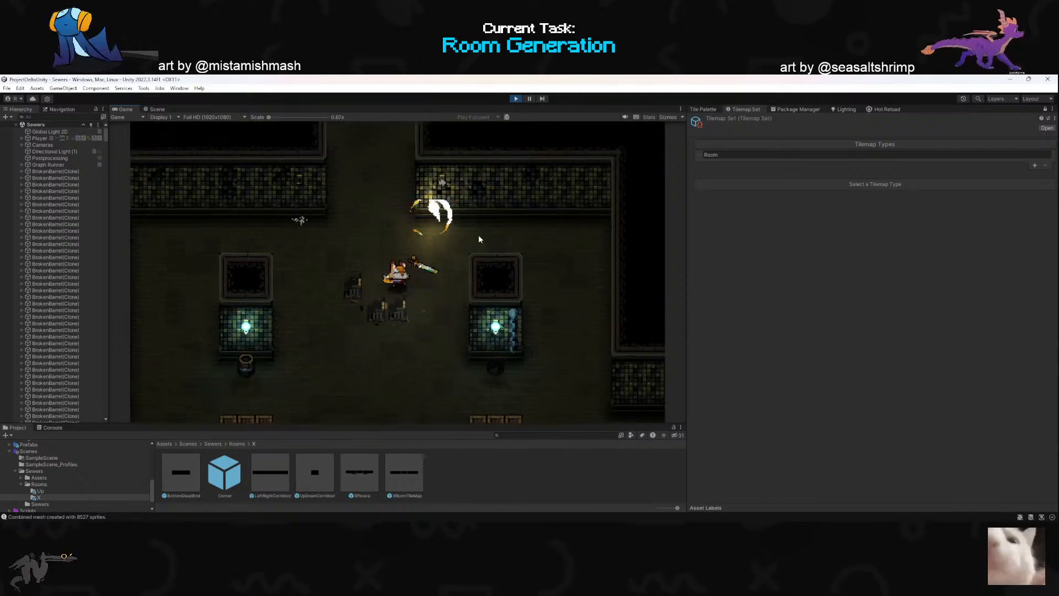
- Walk south from the doorway and break the eastern stack of crates between the lamp pillars
key(s)
click(472, 240)
click(466, 295)
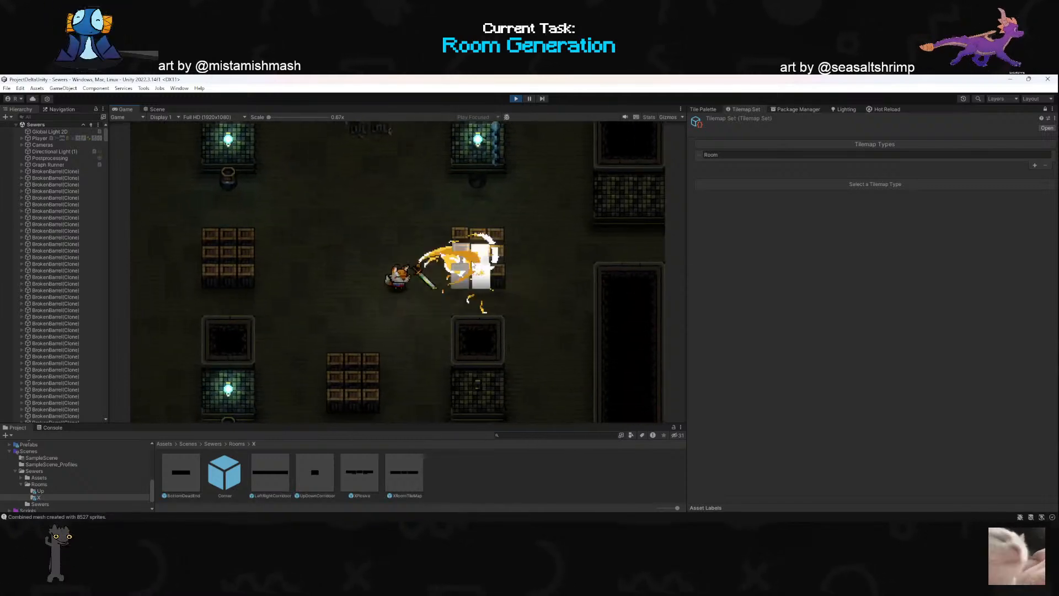
key(a)
key(d)
click(505, 246)
click(503, 246)
key(a)
click(512, 232)
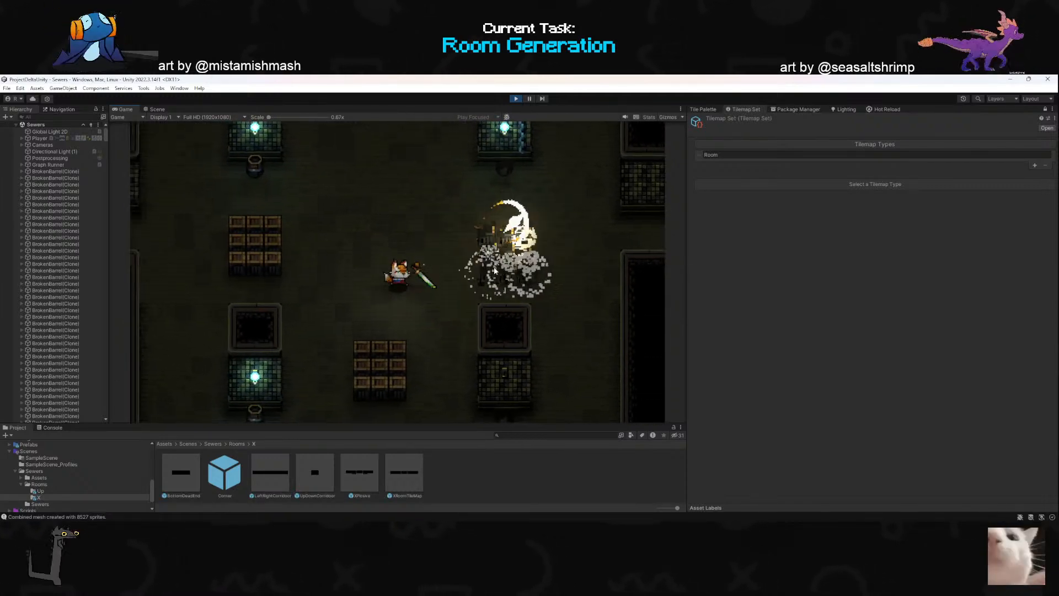
- Attack the southern crate stack standing between the two southern lamp pillars
click(364, 354)
click(362, 351)
key(d)
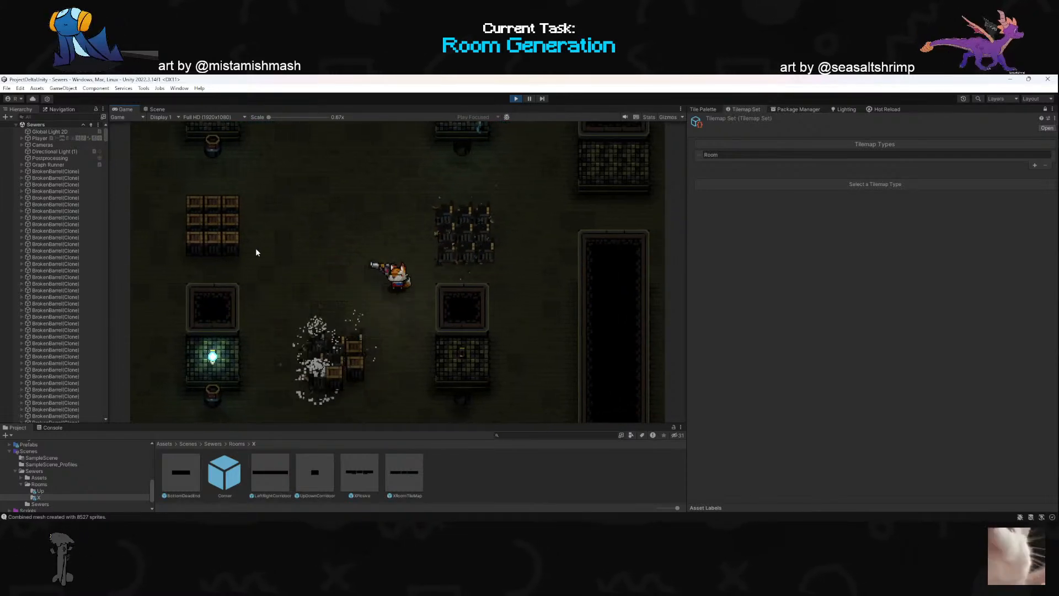
- Break the western stack of crates, attacking it from the room's middle and dashing through it
key(w)
key(a)
click(270, 248)
click(267, 250)
click(267, 250)
key(d)
click(267, 251)
click(258, 251)
key(w)
click(242, 245)
click(240, 245)
key(a)
key(space)
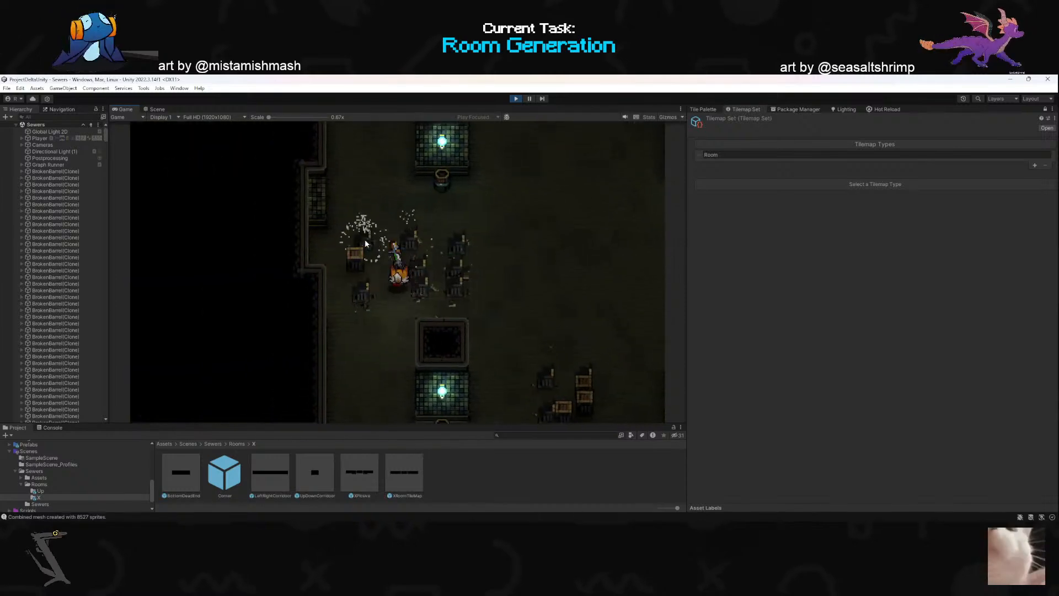
click(382, 237)
- Strike the barrel below the northwestern lamp pillar
key(d)
click(398, 198)
key(w)
key(d)
click(349, 199)
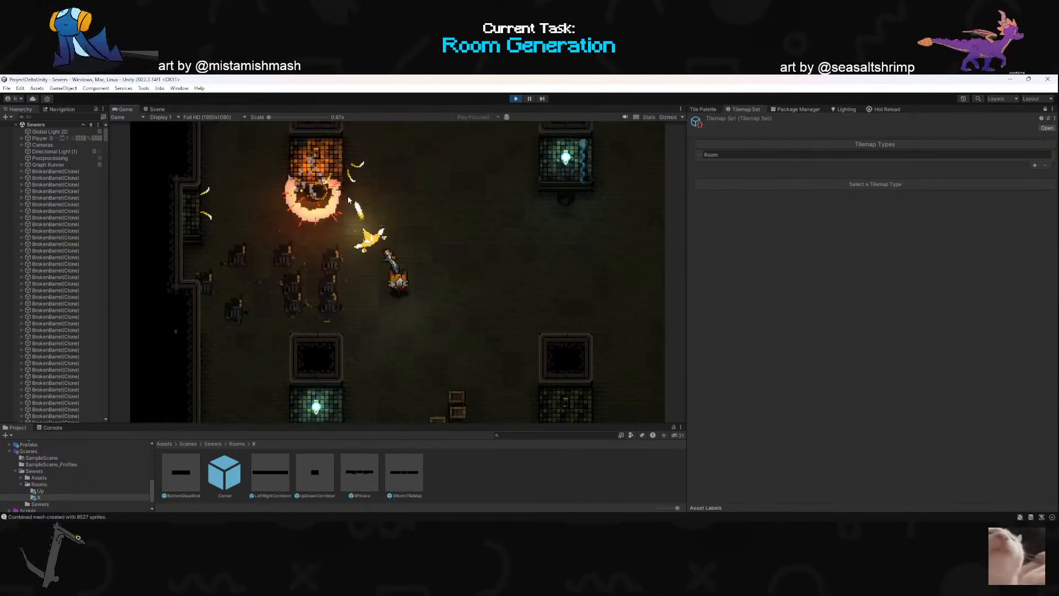
- Dash east into the neighbouring crate room and blast its western crate stack
key(d)
key(space)
key(w)
click(416, 224)
key(d)
key(space)
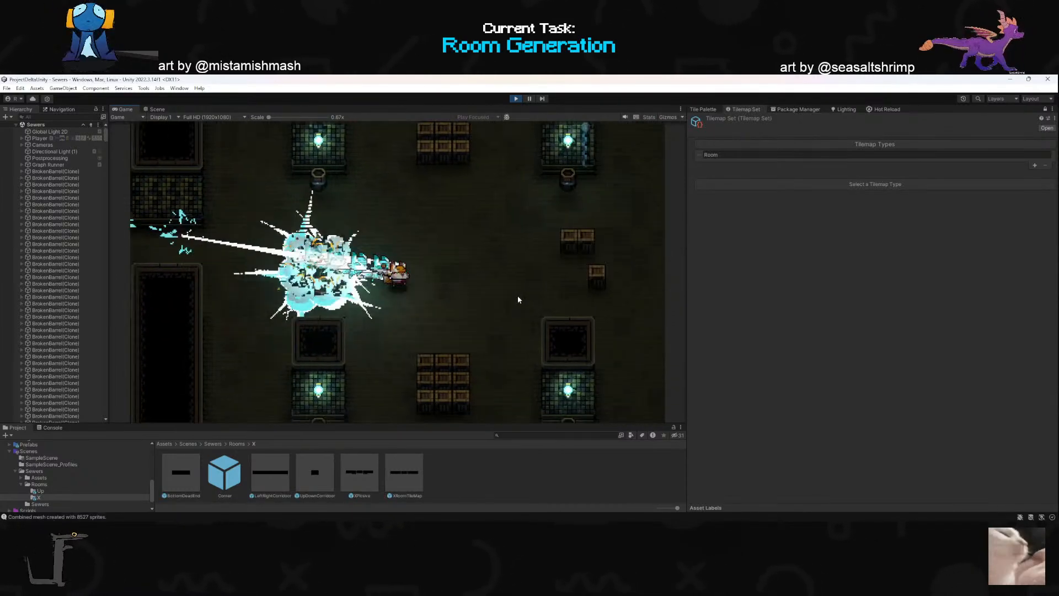
click(338, 264)
- Blast the room's northern crate stack and break the crates near its eastern doorway
key(space)
key(space)
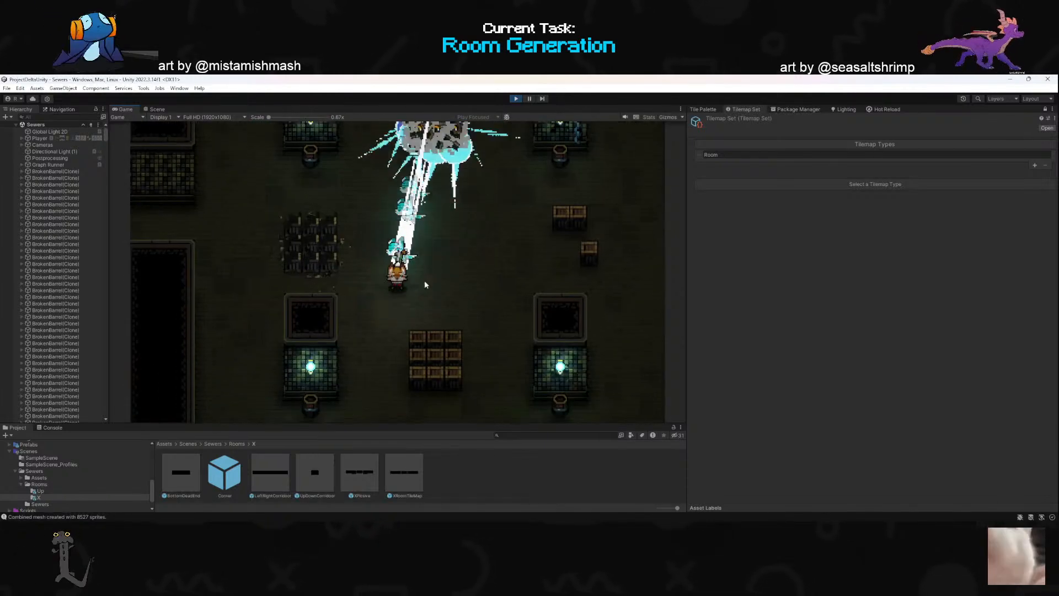
key(w)
key(d)
click(530, 276)
click(528, 274)
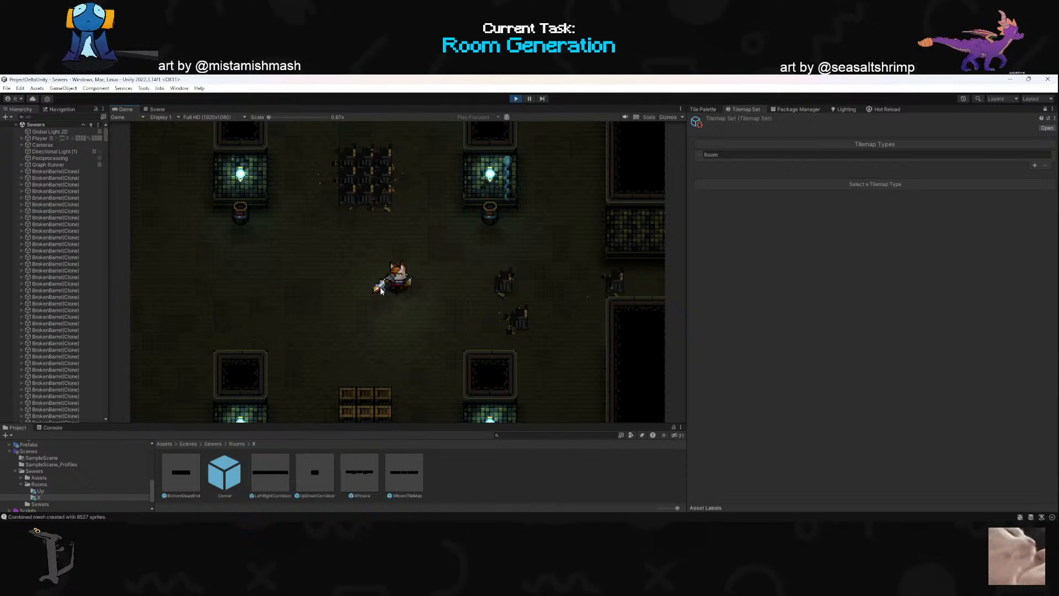
- Walk north into the spike-pit room and look around the pits and the central grate
key(w)
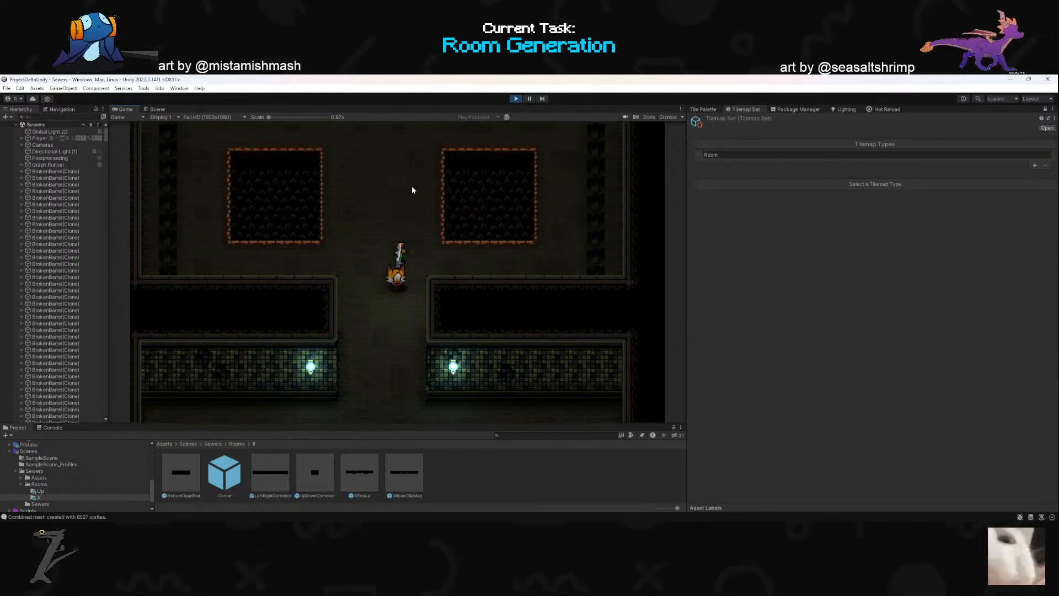
key(w)
key(a)
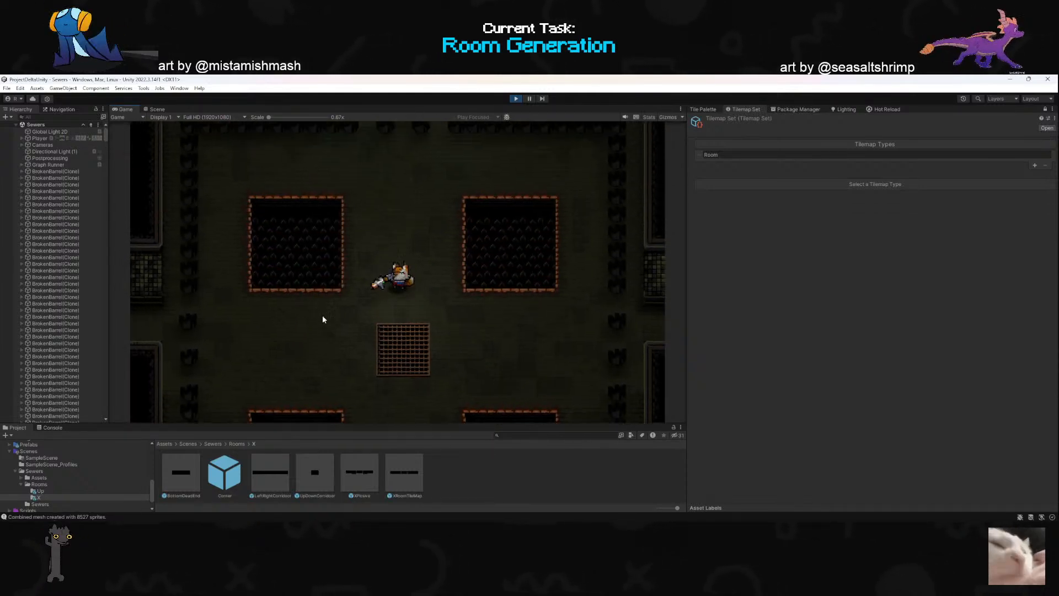
key(d)
key(s)
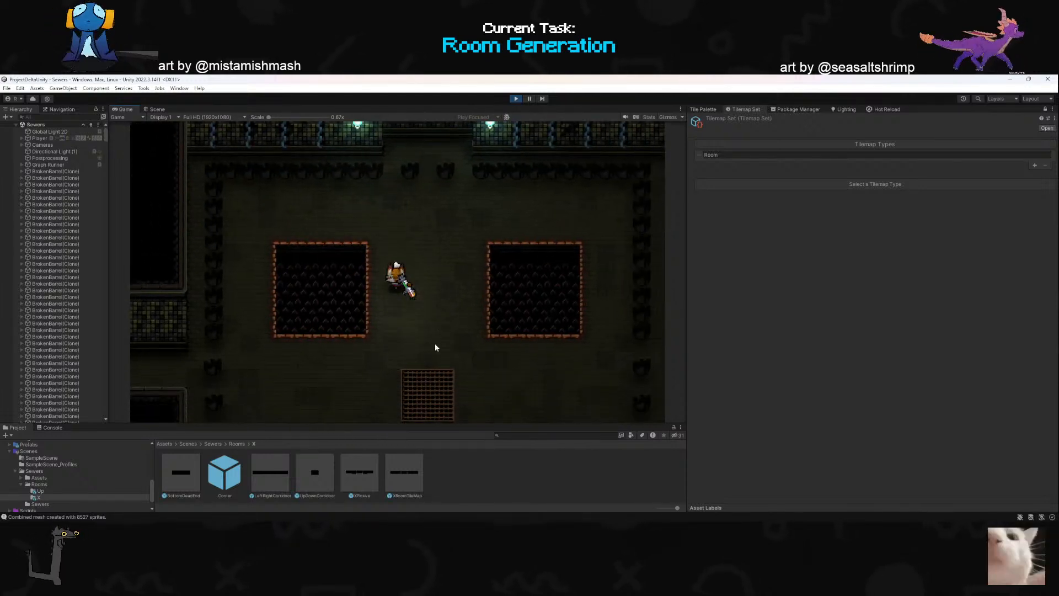
key(a)
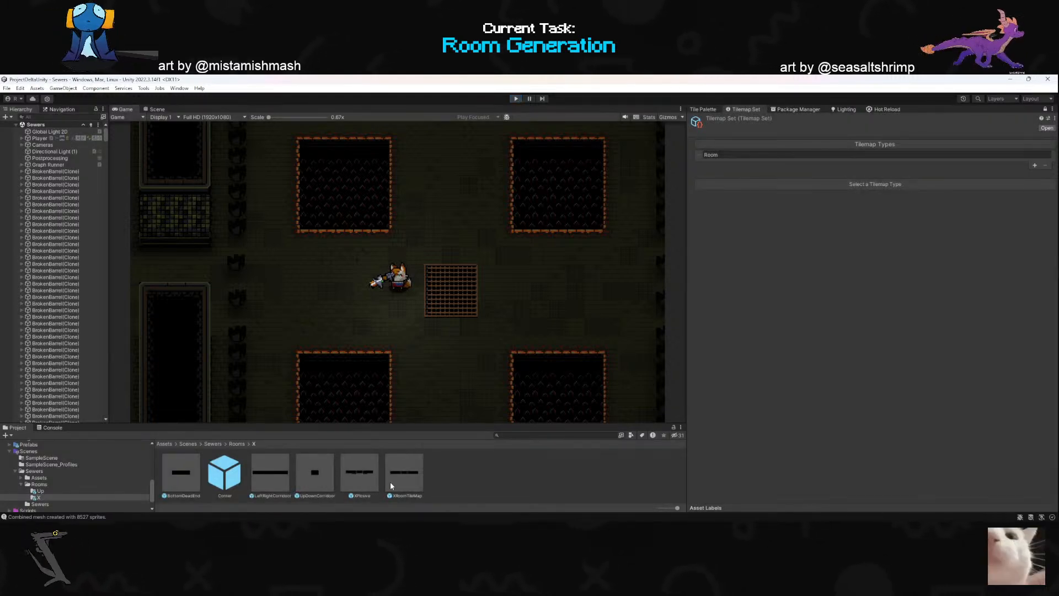
- End the play test and open the XPlosive room prefab for editing
click(355, 482)
click(406, 482)
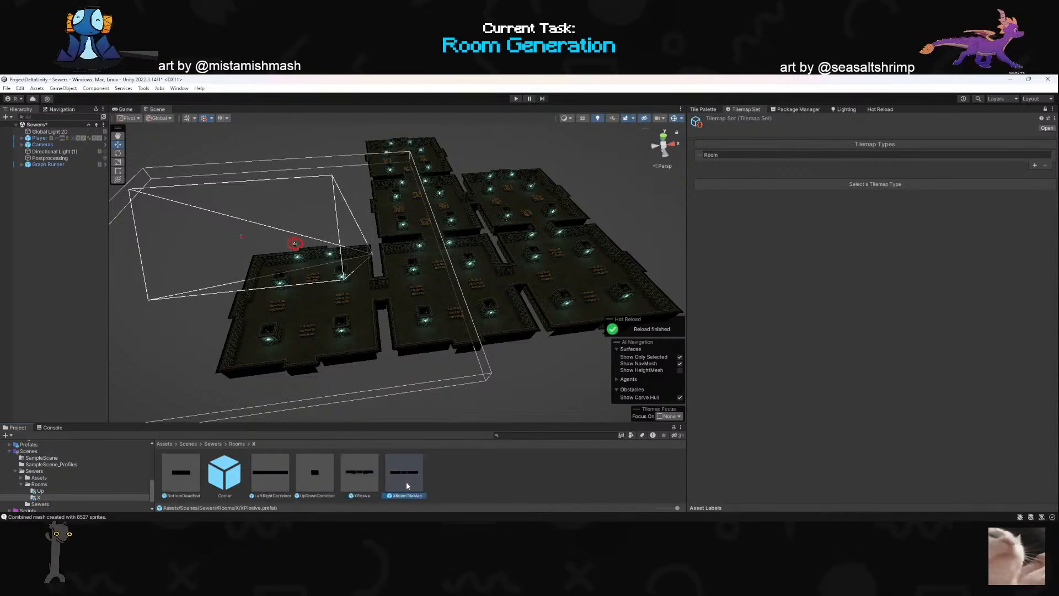
double_click(355, 481)
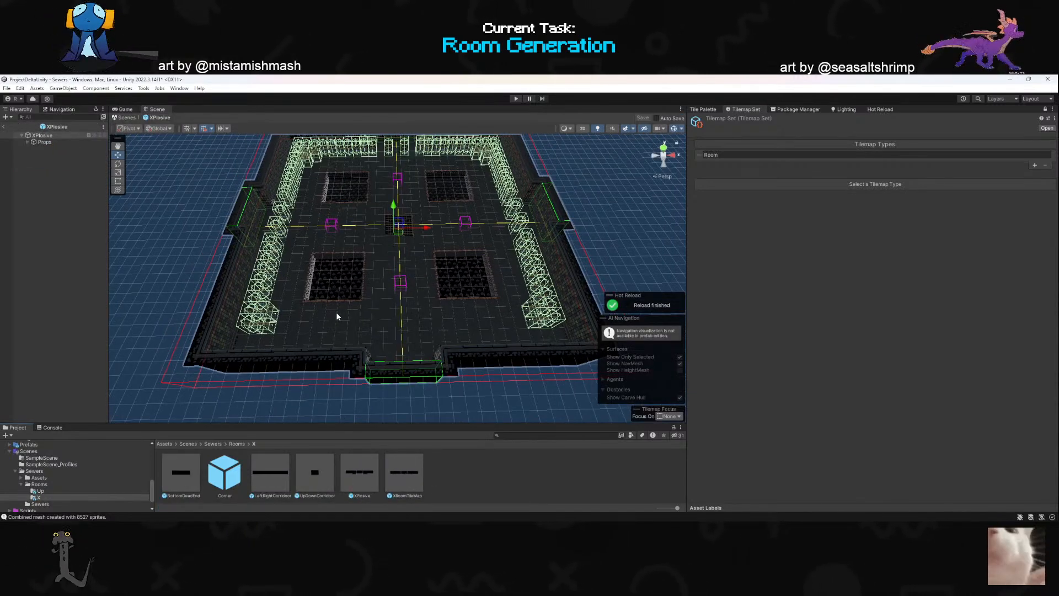
- Delete the prefab's barrels from Barrel through Barrel (63) in the Props group, keeping only Barrel (6)
right_drag(324, 323, 325, 316)
key(a)
key(w)
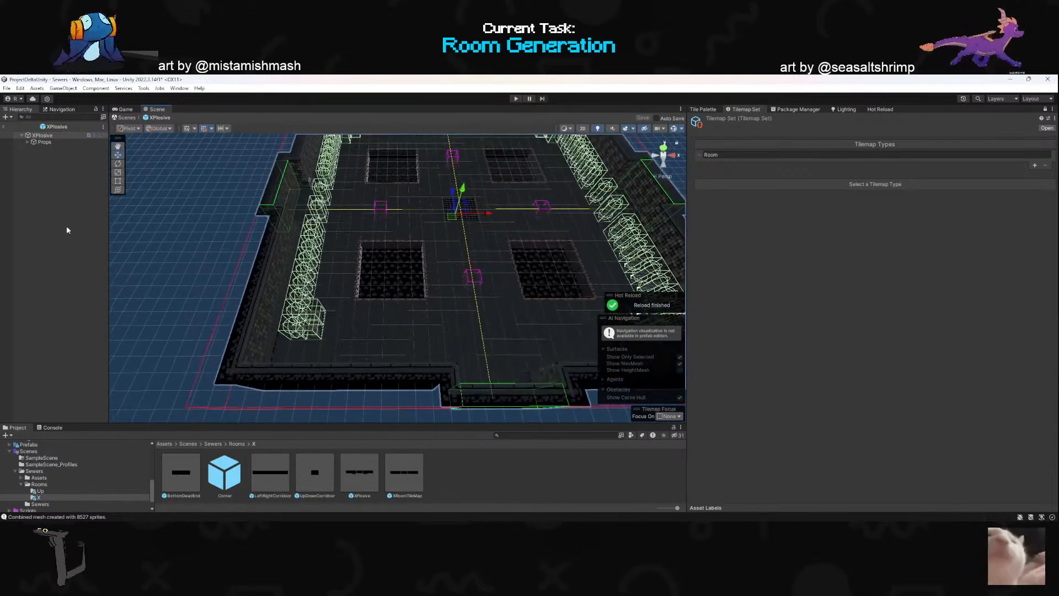
click(28, 142)
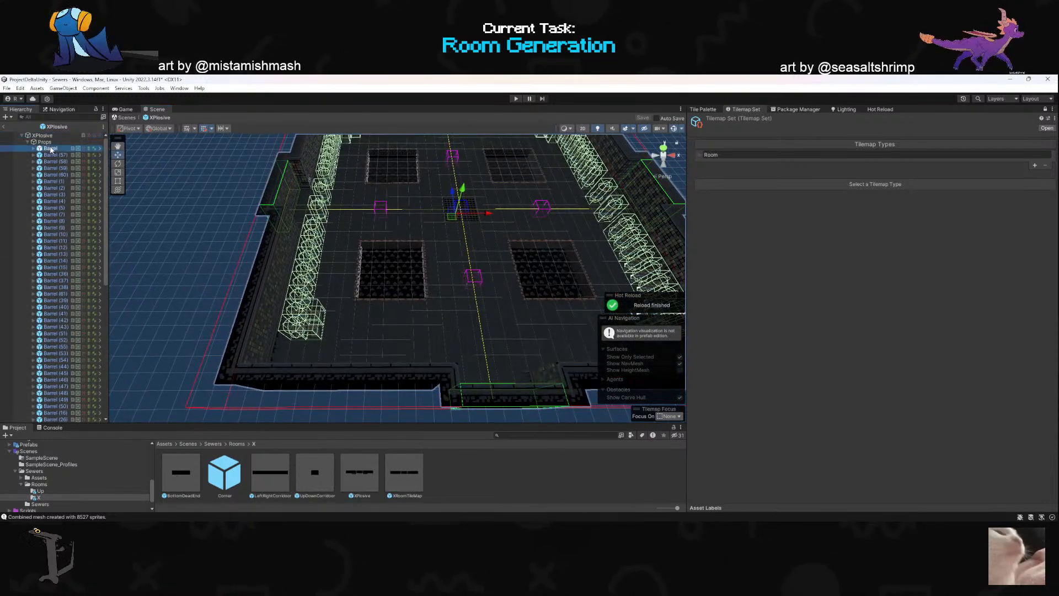
click(51, 149)
scroll(63, 327, down, 10)
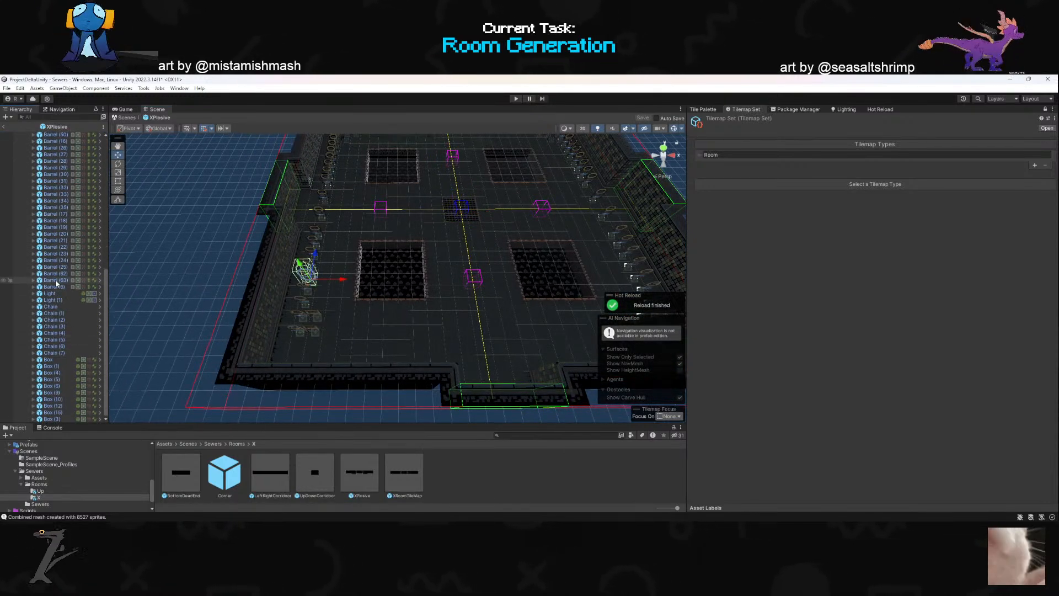
shift+click(55, 280)
key(Delete)
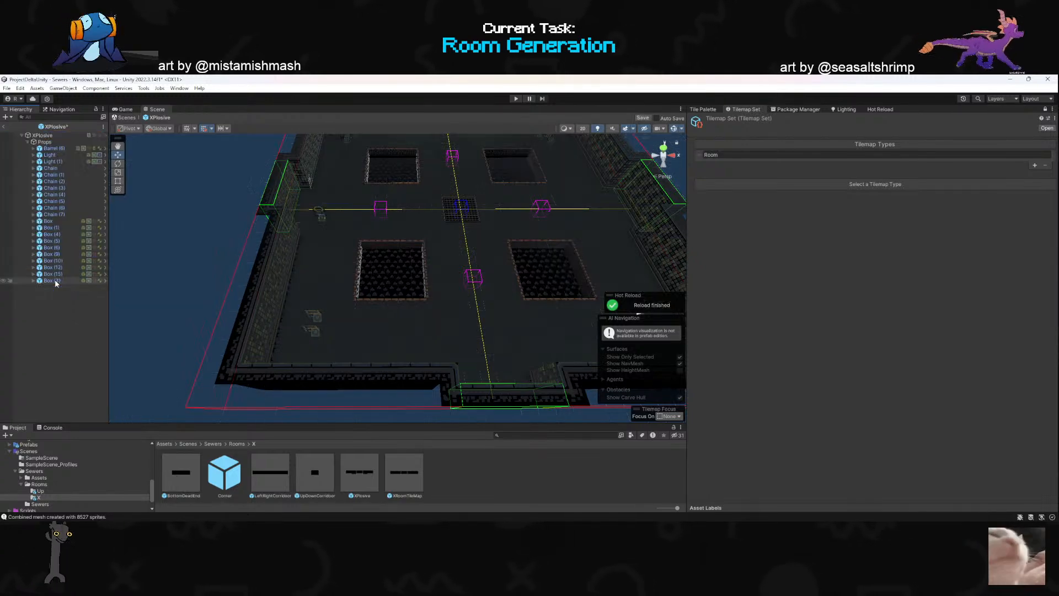
- Move the remaining barrel beside the central grate and place duplicates of it at the grate's other corners
click(322, 214)
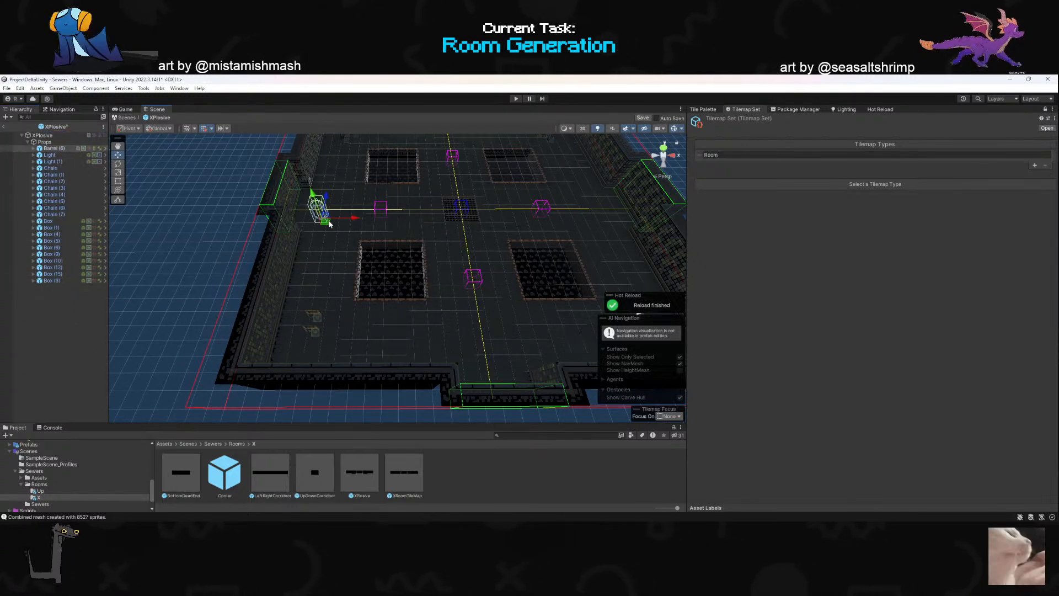
right_drag(493, 231, 503, 251)
key(w)
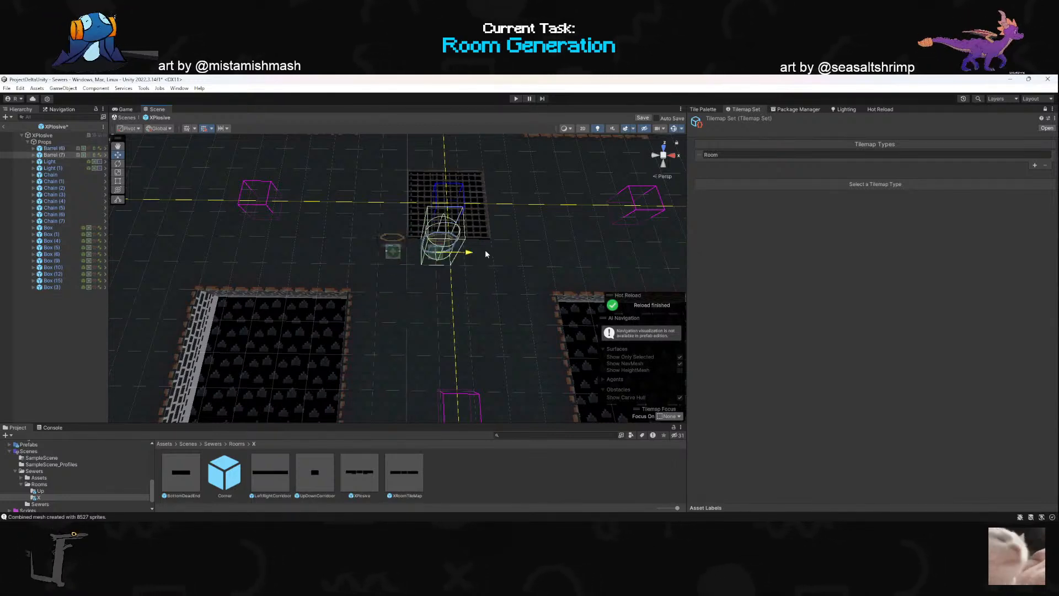
right_drag(539, 260, 490, 242)
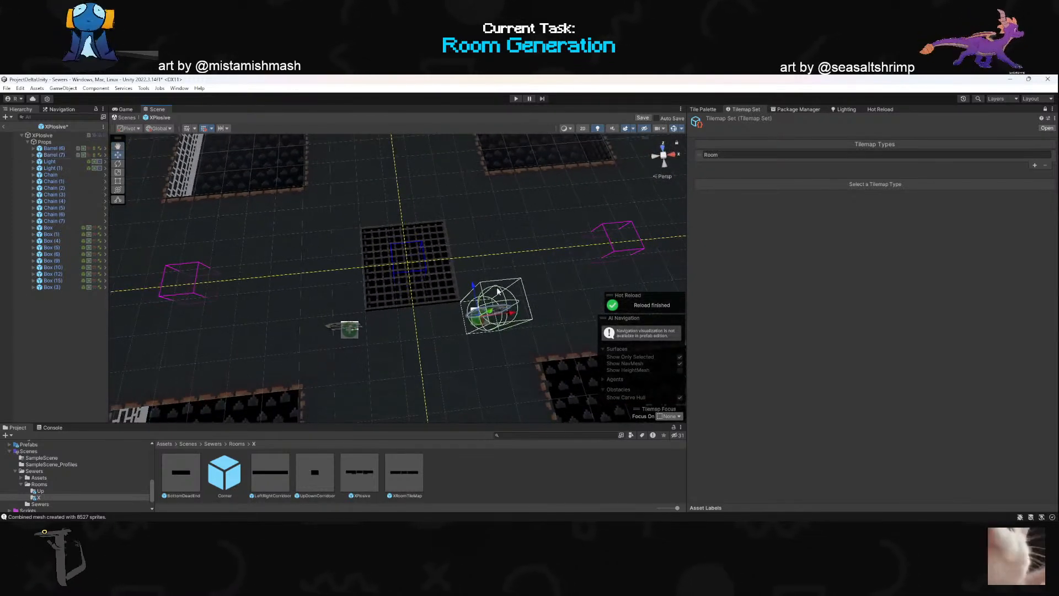
key(ctrl+d)
drag(492, 206, 370, 220)
right_drag(446, 229, 409, 245)
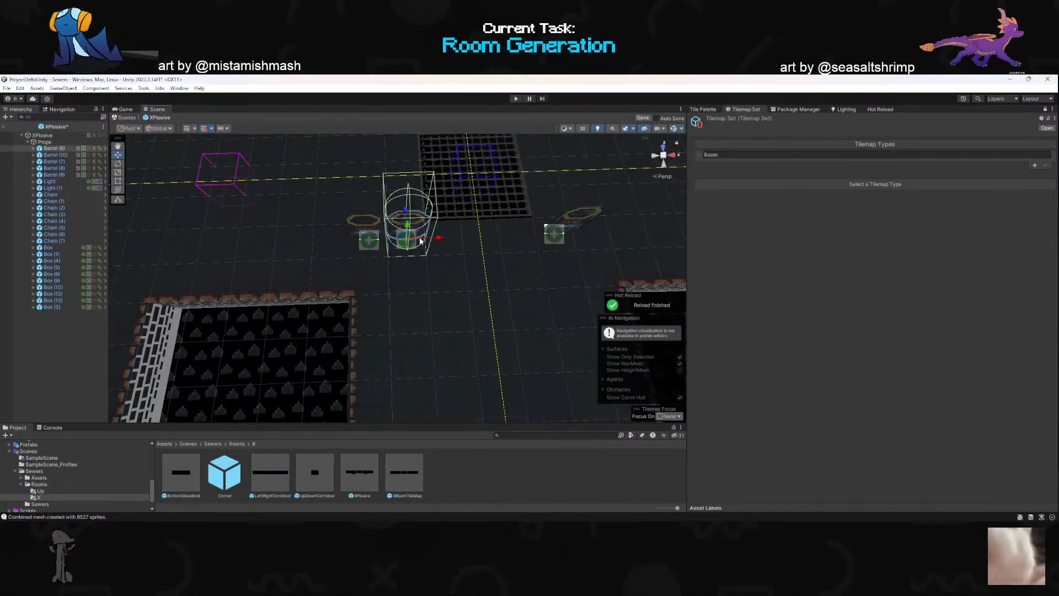
- Duplicate more barrels to build an L-shaped cluster of three at each corner of the central grate
right_drag(457, 250, 433, 231)
click(389, 261)
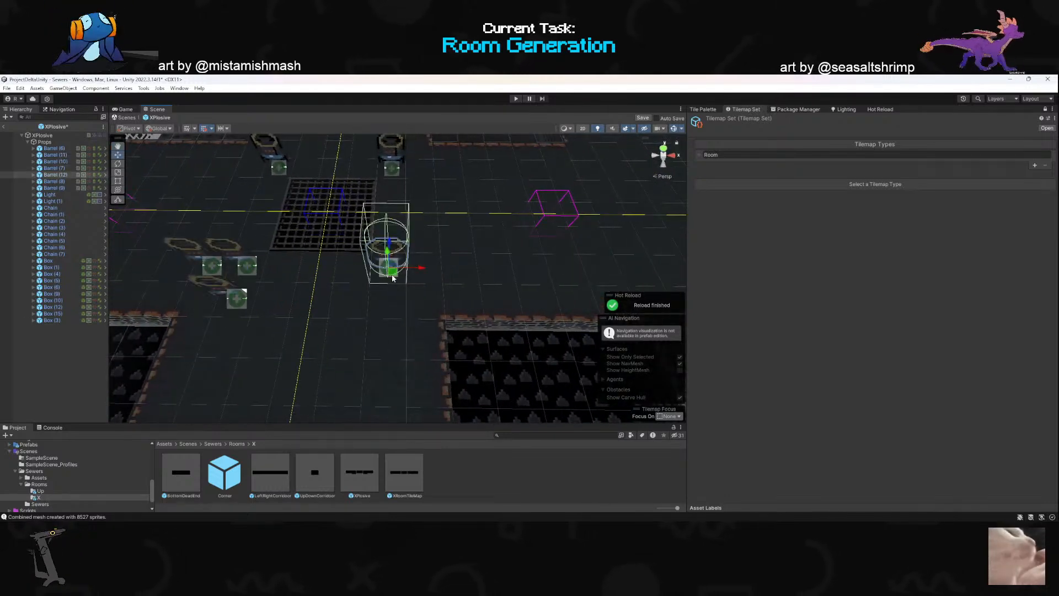
key(ctrl+d)
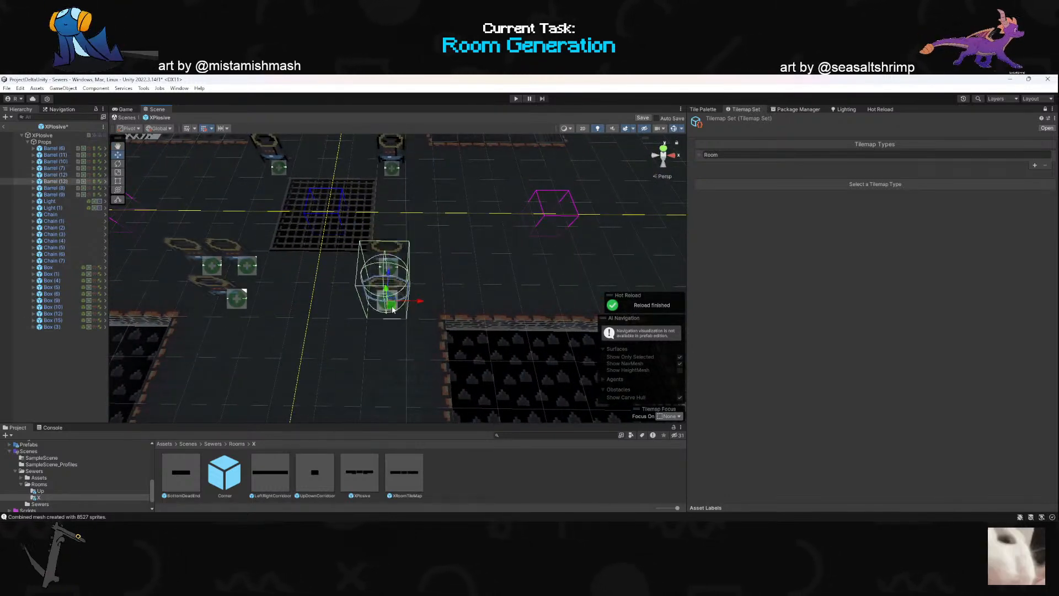
right_drag(444, 226, 132, 226)
click(354, 310)
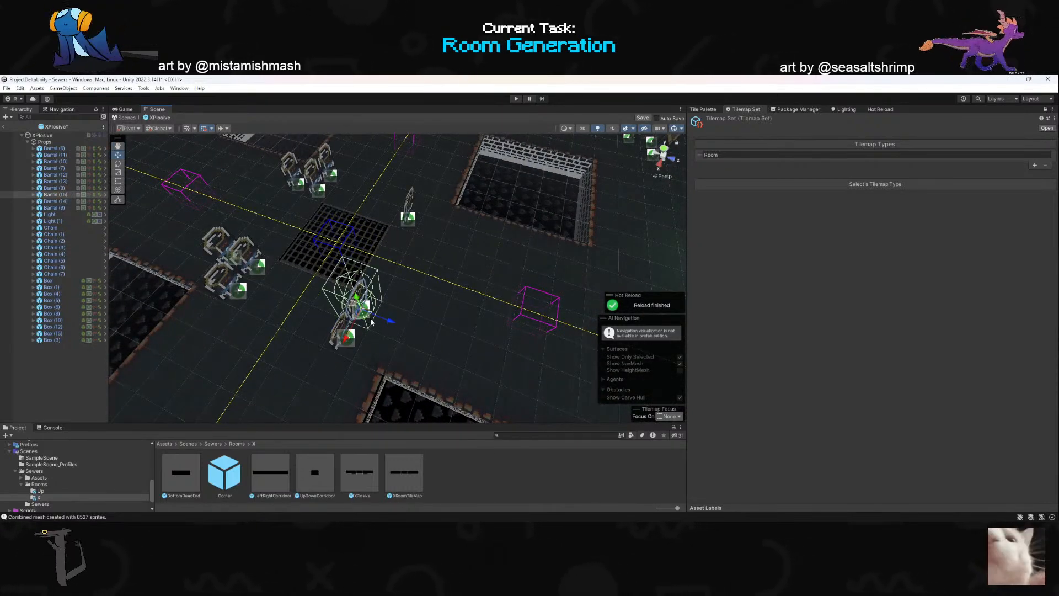
right_drag(426, 267, 359, 295)
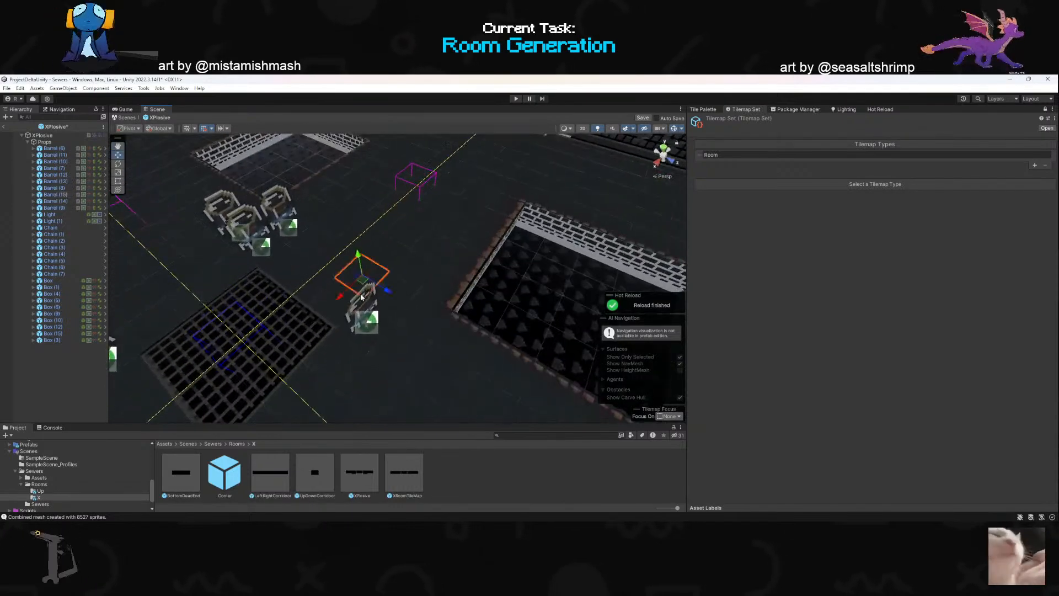
click(357, 317)
right_drag(276, 318, 576, 281)
- Move boxes from the room's edges to the ends of the barrel cluster northwest of the grate
click(513, 249)
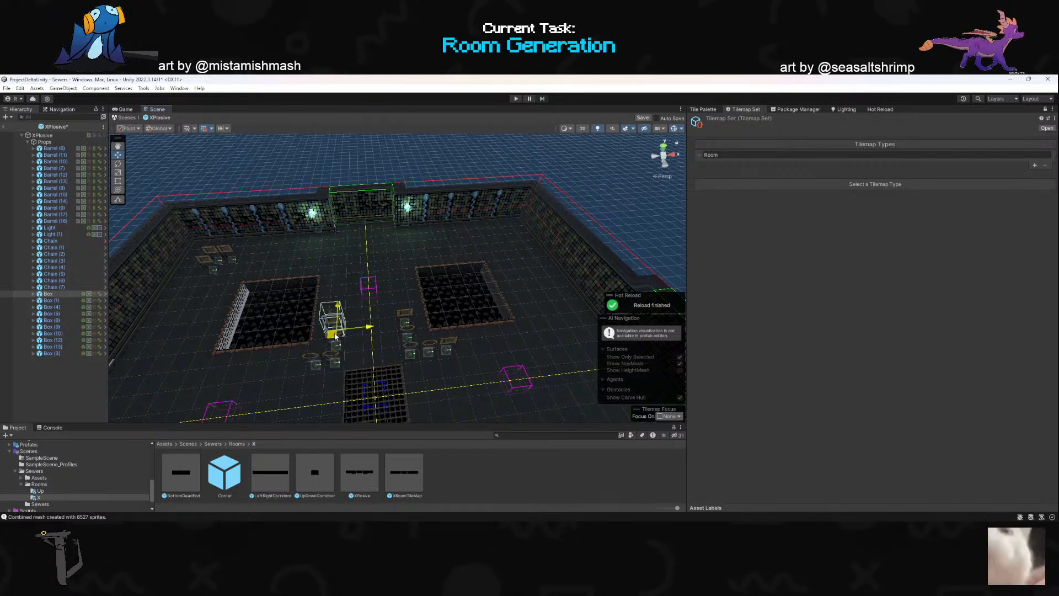
right_drag(335, 341, 410, 345)
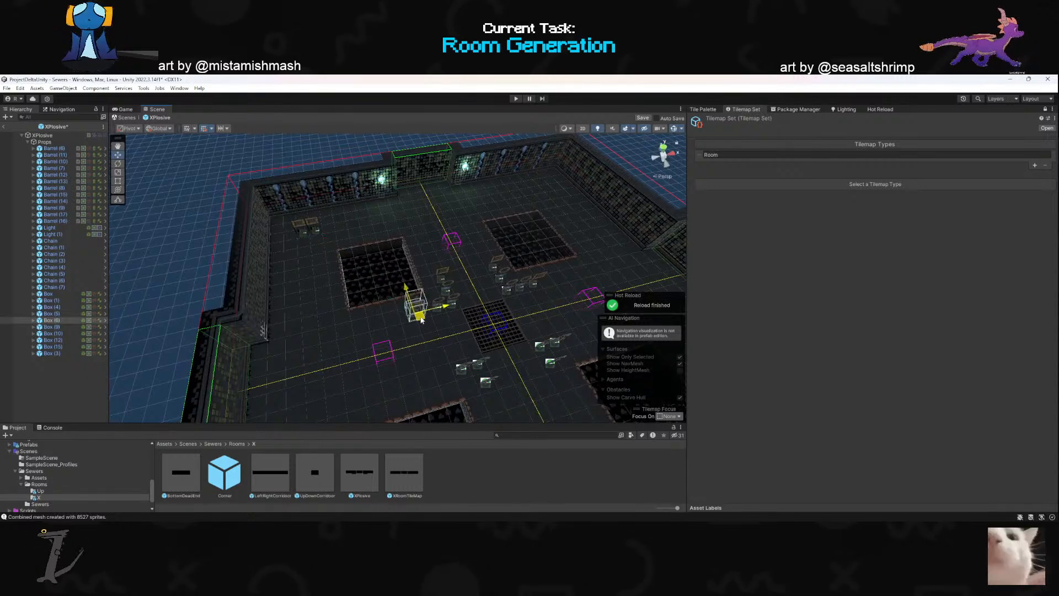
alt+drag(393, 308, 414, 364)
- Move the northwestern corner box and other spare boxes to the barrel clusters south of the grate
click(285, 253)
click(281, 264)
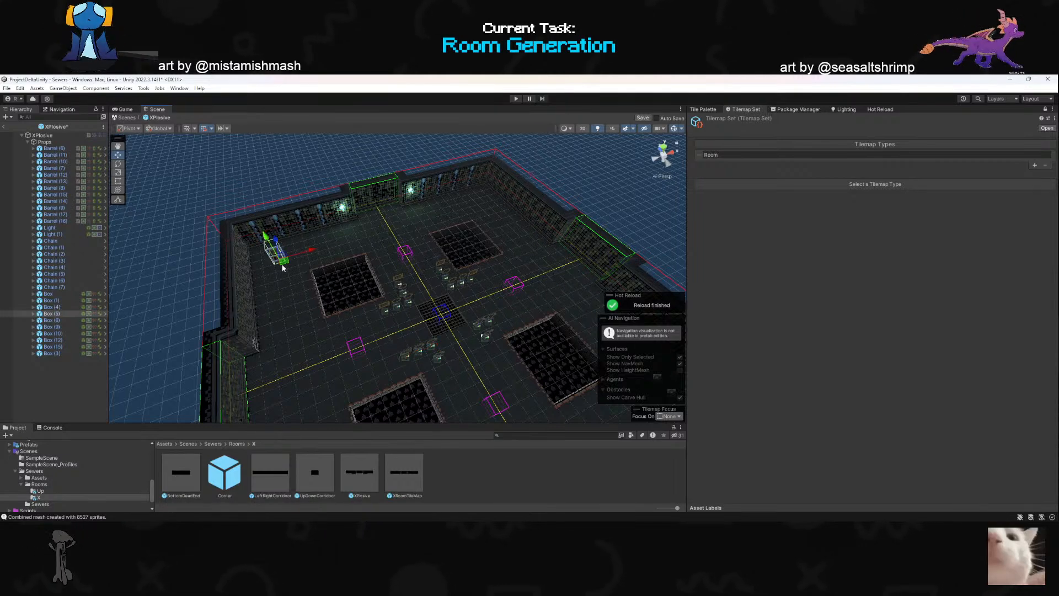
drag(288, 264, 458, 373)
key(w)
right_drag(416, 375, 488, 314)
click(488, 316)
drag(485, 306, 326, 356)
click(506, 315)
drag(494, 314, 318, 395)
right_drag(353, 361, 533, 225)
- Switch to the top view and line up the boxes with the barrel cluster southeast of the grate
click(664, 146)
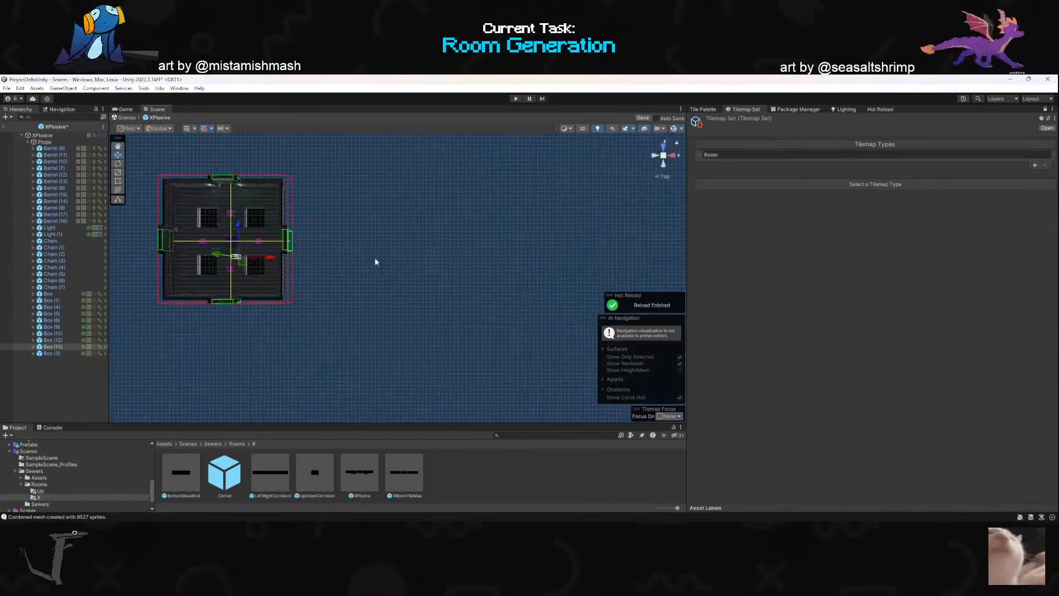
scroll(310, 249, up, 4)
middle_drag(334, 270, 602, 288)
scroll(331, 267, up, 7)
middle_drag(423, 245, 421, 327)
drag(481, 246, 441, 229)
click(118, 156)
drag(401, 283, 401, 275)
scroll(444, 307, down, 2)
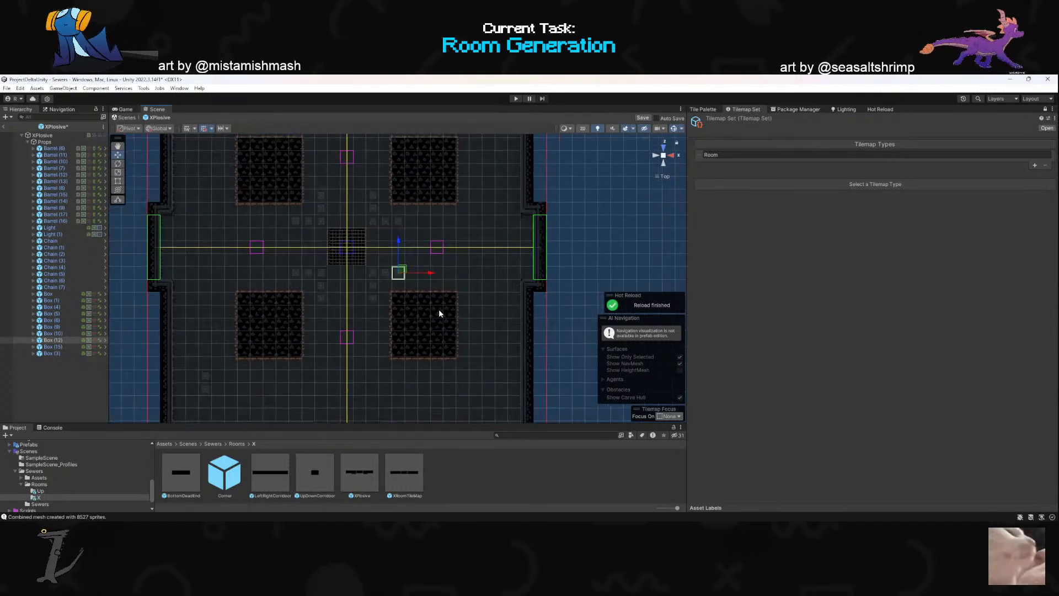
- Delete the leftover boxes in the southwestern part of the XPlosive room
click(194, 381)
key(Delete)
click(195, 395)
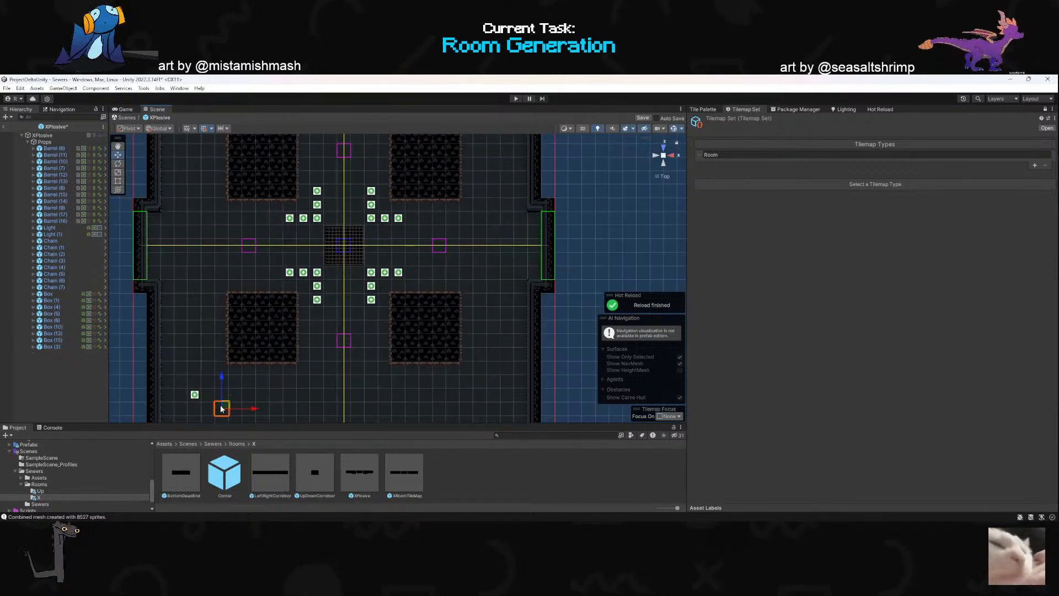
click(195, 395)
key(Delete)
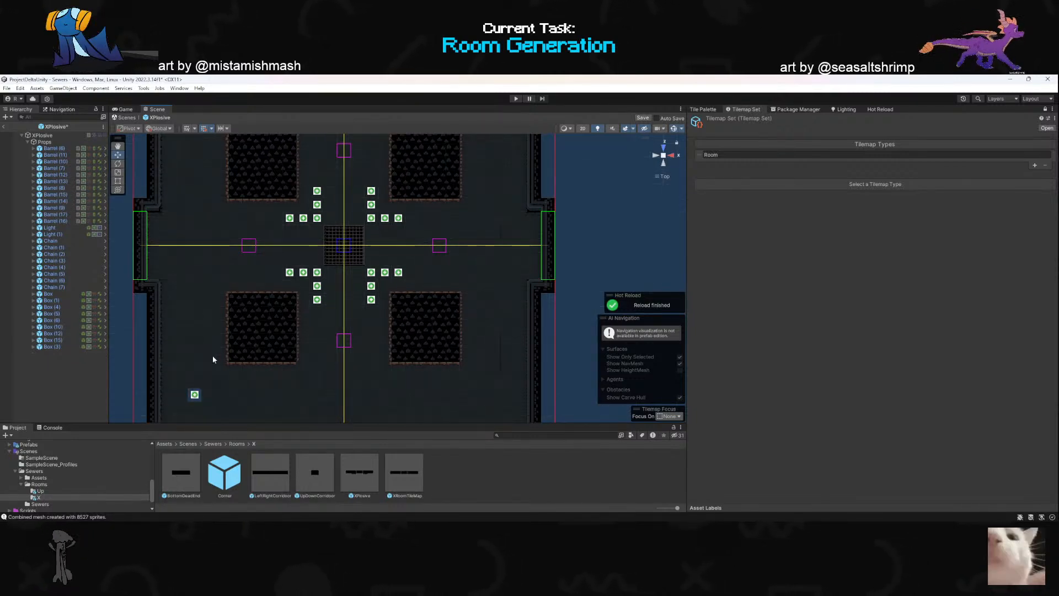
click(196, 395)
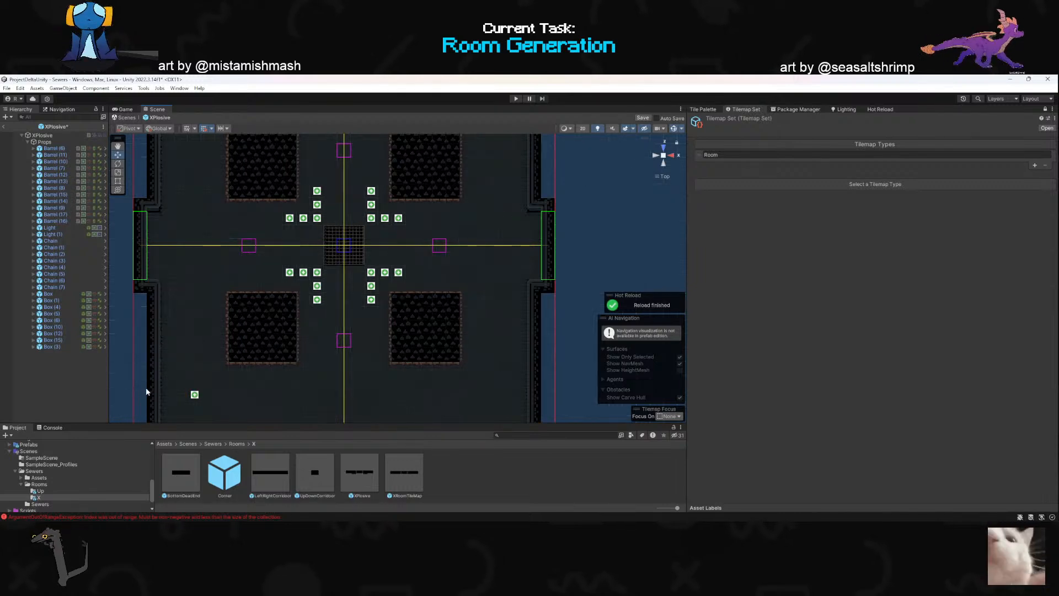
click(194, 395)
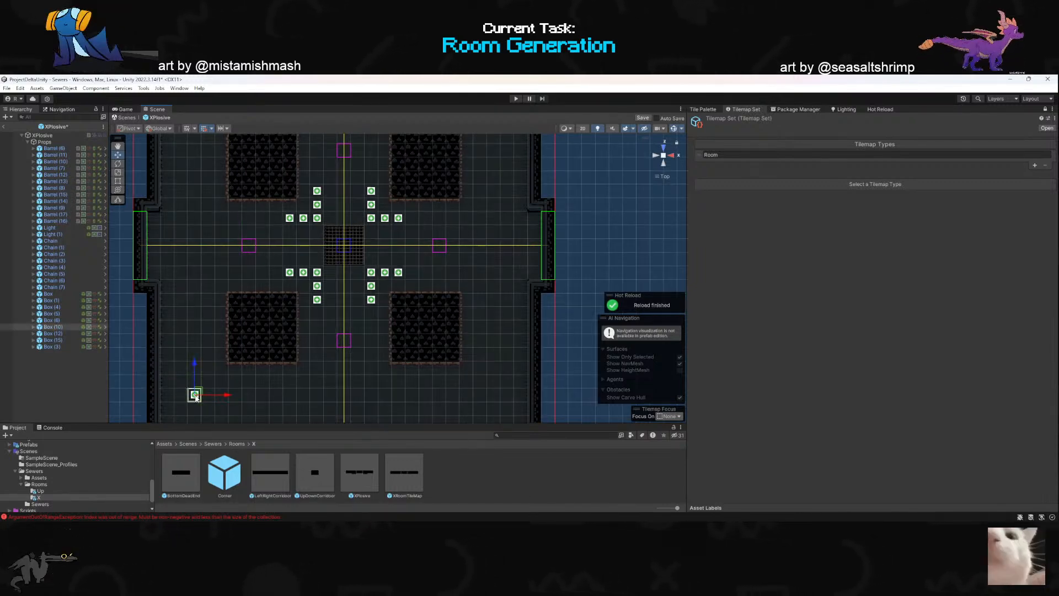
key(Delete)
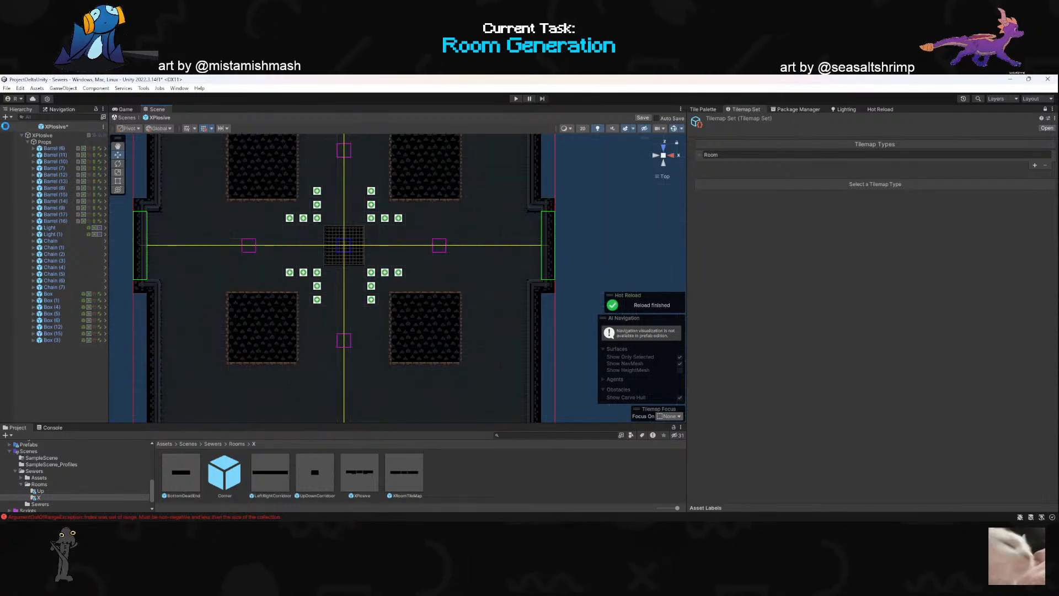
- Erase square blocks of tiles from the XPlosive room's southeastern and southwestern corners using the tile palette
scroll(506, 271, down, 3)
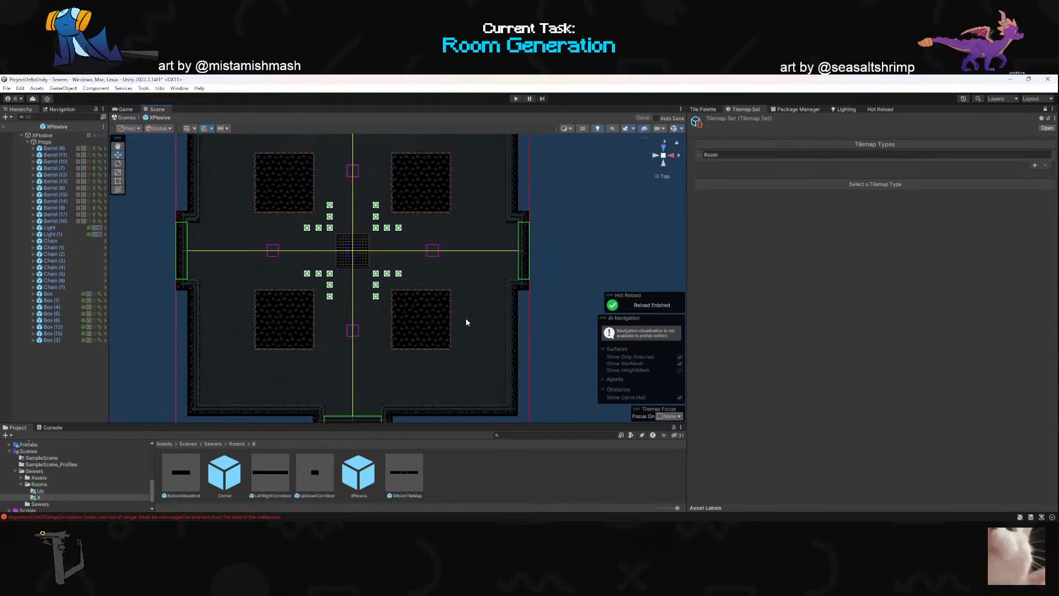
scroll(468, 323, down, 3)
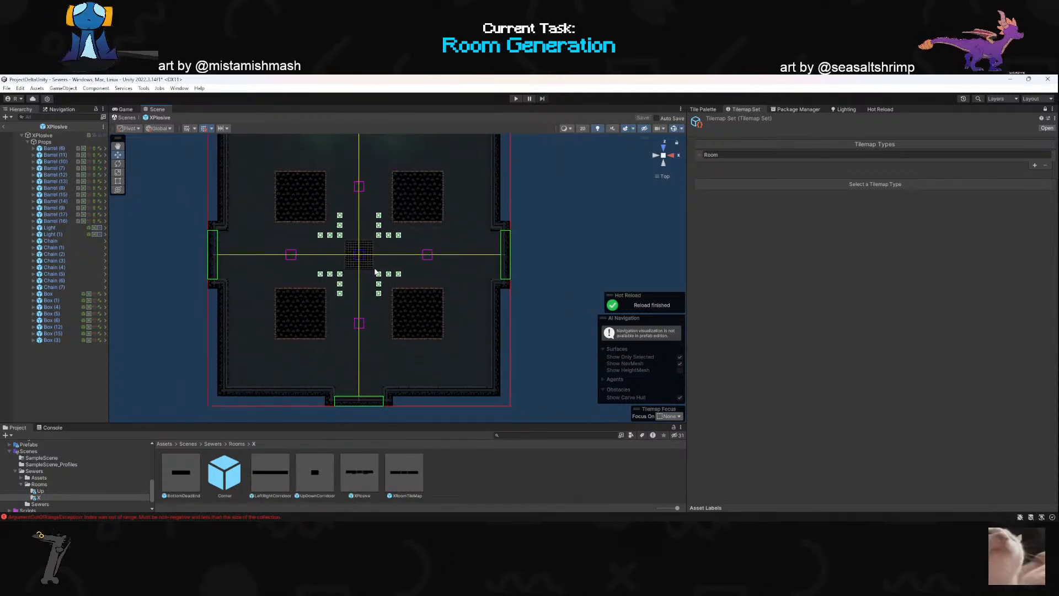
click(702, 109)
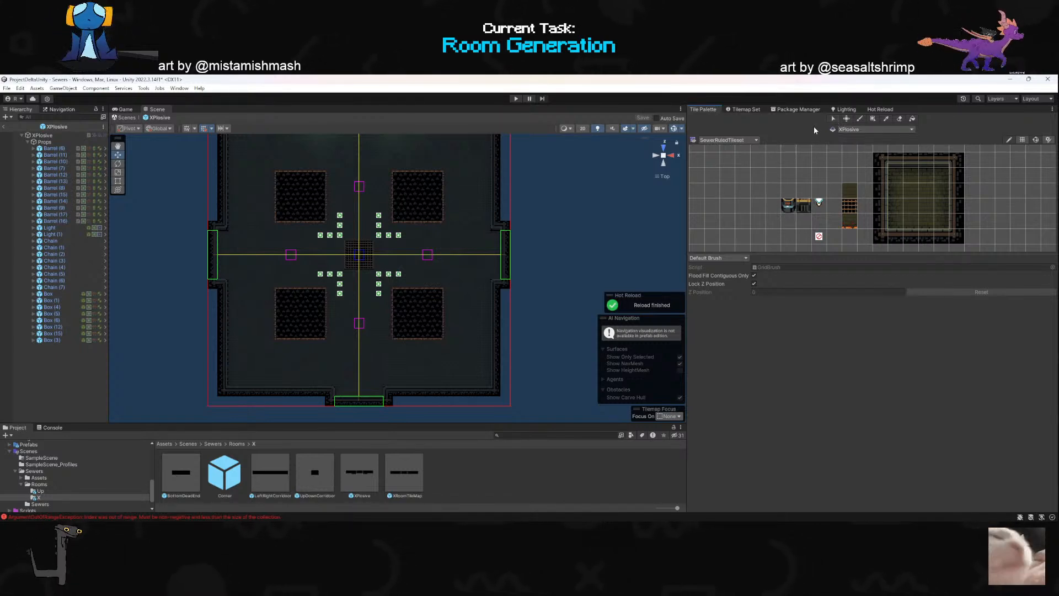
scroll(824, 232, down, 5)
click(860, 119)
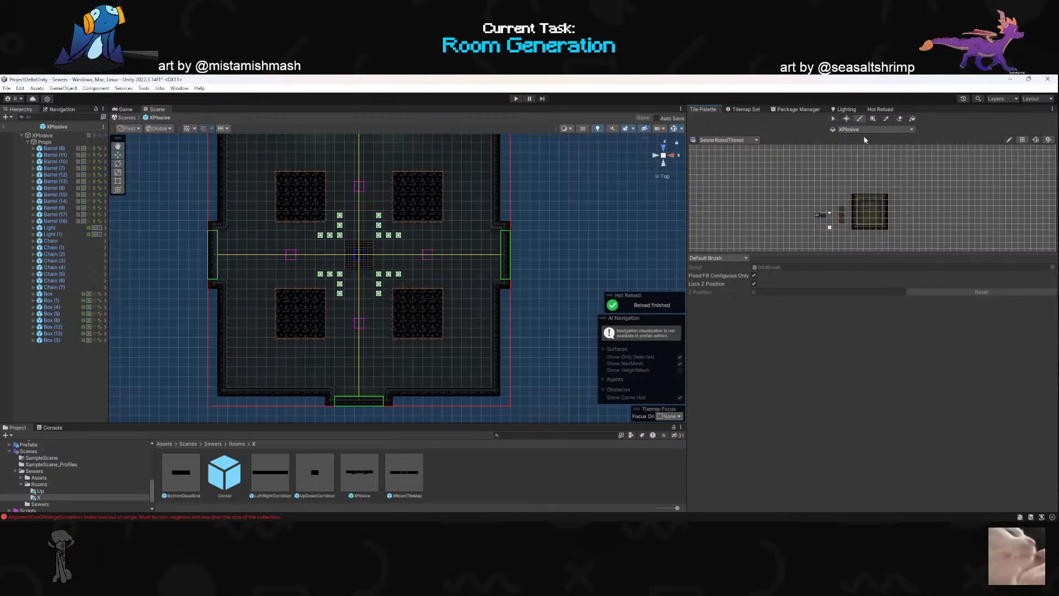
scroll(862, 157, up, 2)
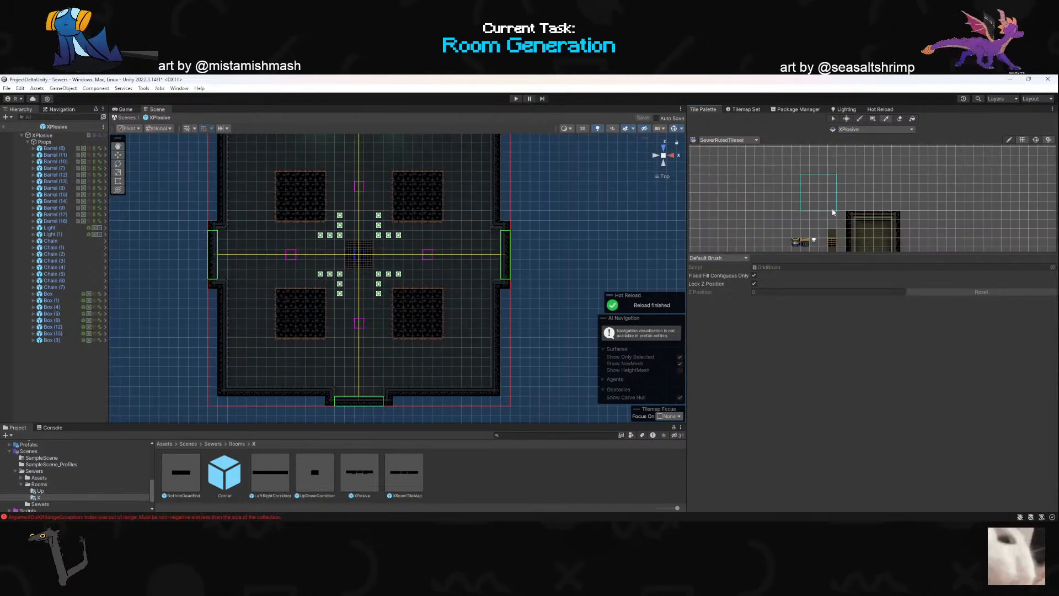
click(494, 391)
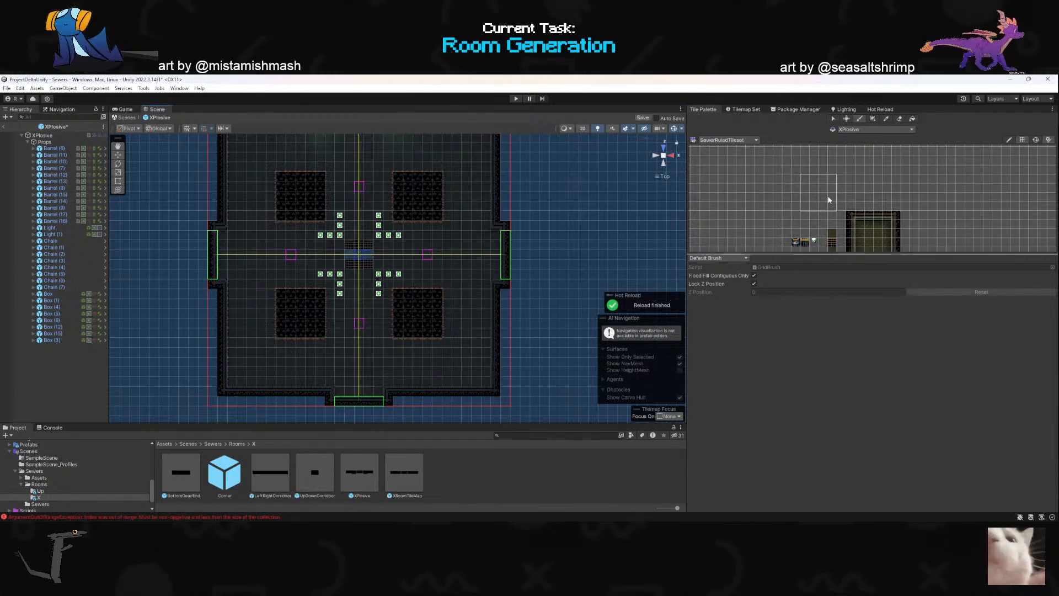
click(494, 392)
mouse_move(529, 389)
alt+mouse_down()
mouse_move(502, 364)
mouse_move(643, 285)
mouse_move(660, 340)
mouse_move(642, 372)
mouse_move(574, 382)
mouse_move(506, 365)
mouse_move(514, 362)
mouse_move(505, 372)
mouse_move(356, 388)
mouse_move(440, 358)
mouse_move(444, 278)
mouse_move(421, 378)
mouse_move(399, 386)
mouse_move(342, 371)
mouse_move(341, 380)
alt+mouse_up()
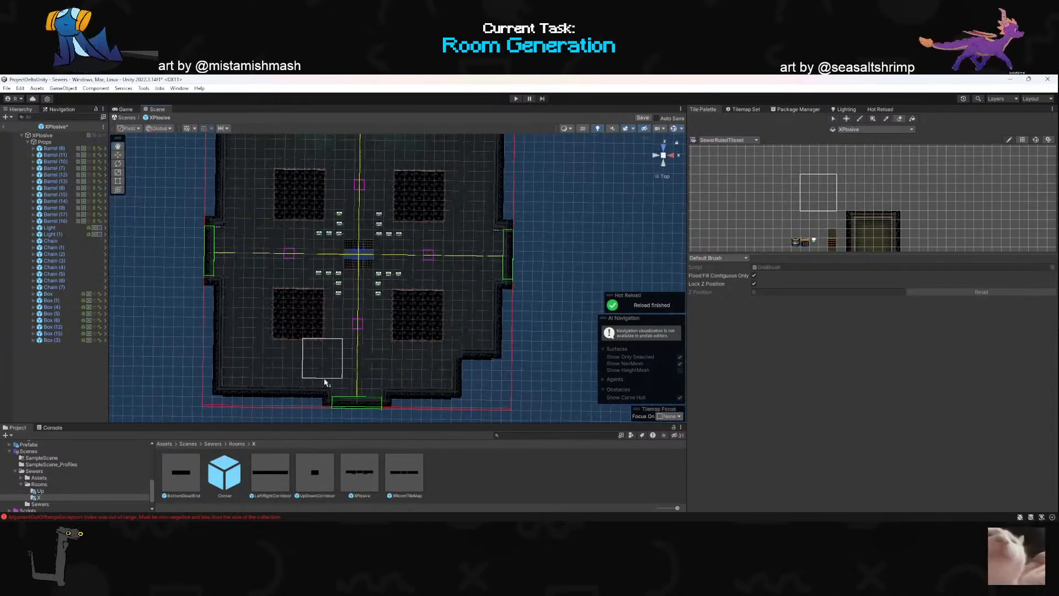
click(239, 401)
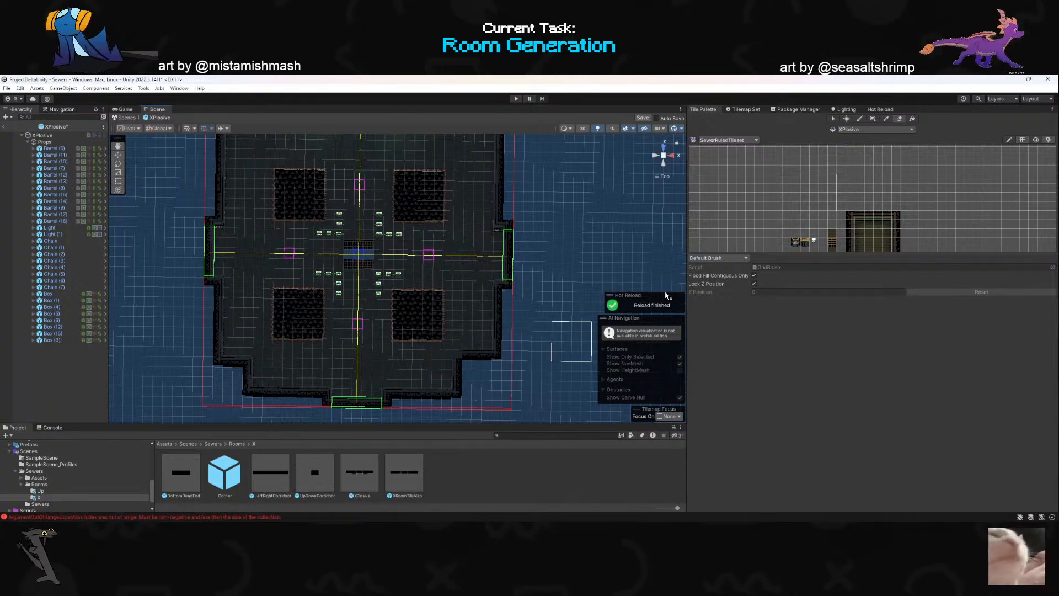
- Refill the southeastern corner with tiles, and erase smaller notches there and in the northern corners to match the southwestern one
click(832, 235)
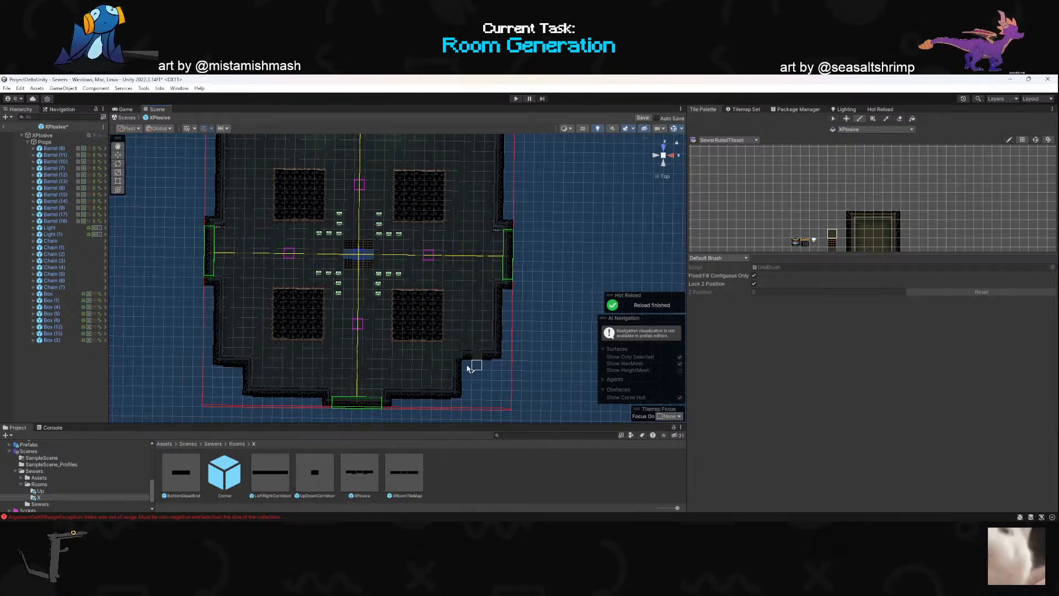
mouse_move(458, 360)
mouse_down()
mouse_move(489, 393)
mouse_move(466, 392)
mouse_move(492, 395)
mouse_move(494, 367)
mouse_move(489, 388)
mouse_up()
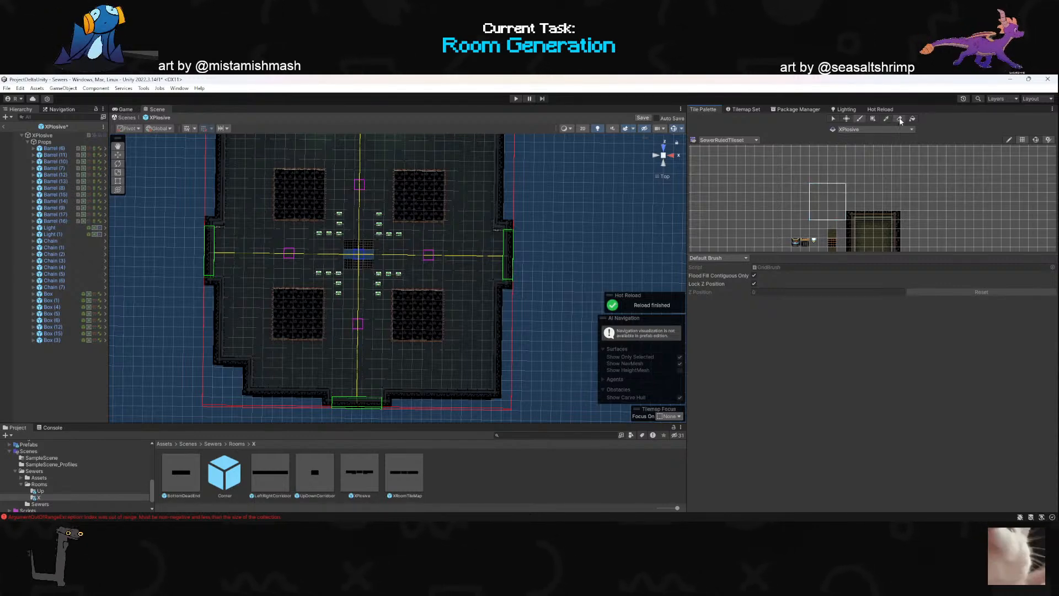
click(506, 410)
mouse_move(562, 287)
alt+mouse_down()
mouse_move(431, 255)
mouse_move(361, 254)
alt+mouse_up()
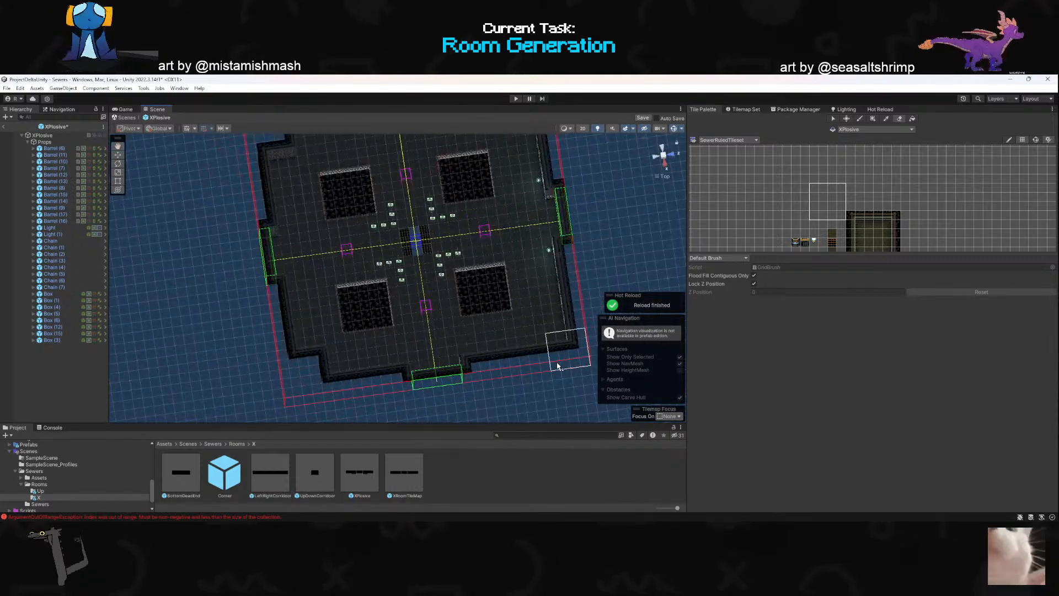
alt+drag(458, 336, 682, 163)
click(665, 148)
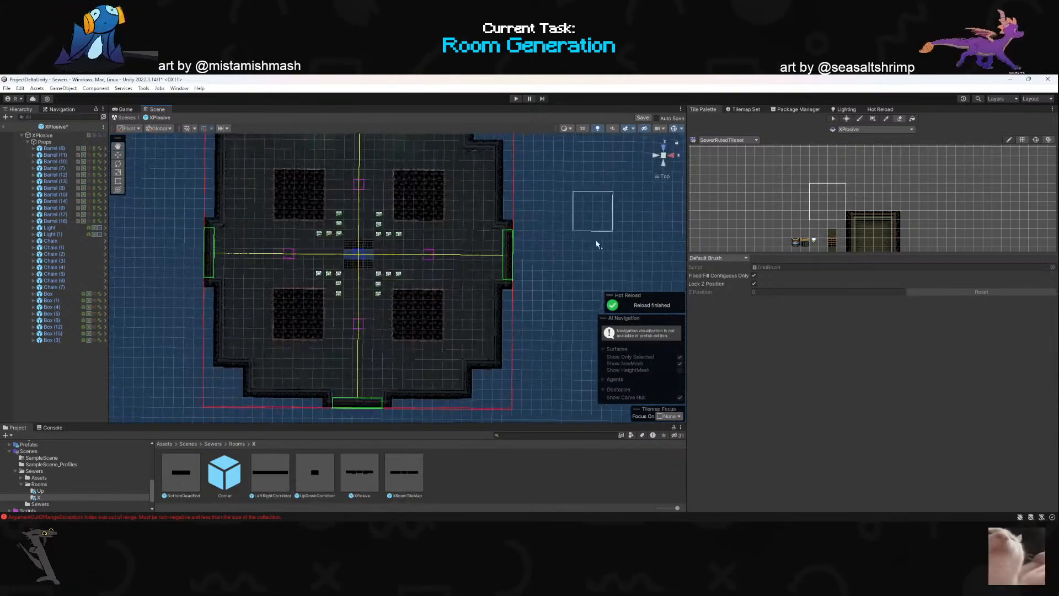
scroll(390, 253, down, 3)
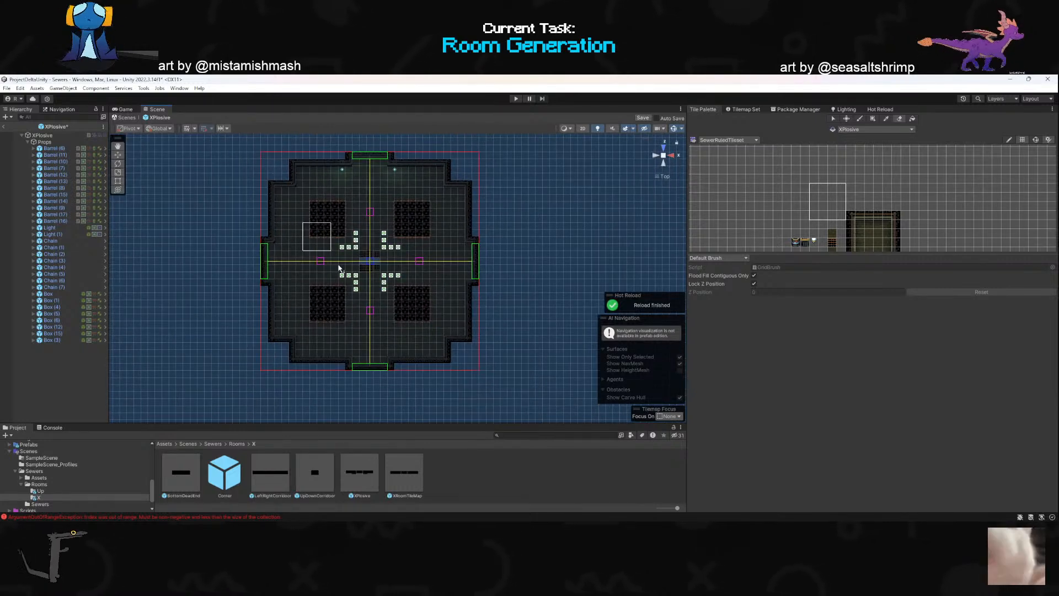
- Examine the room's notched outline and prop layout from above and at an angle
scroll(359, 157, up, 1)
scroll(524, 308, down, 2)
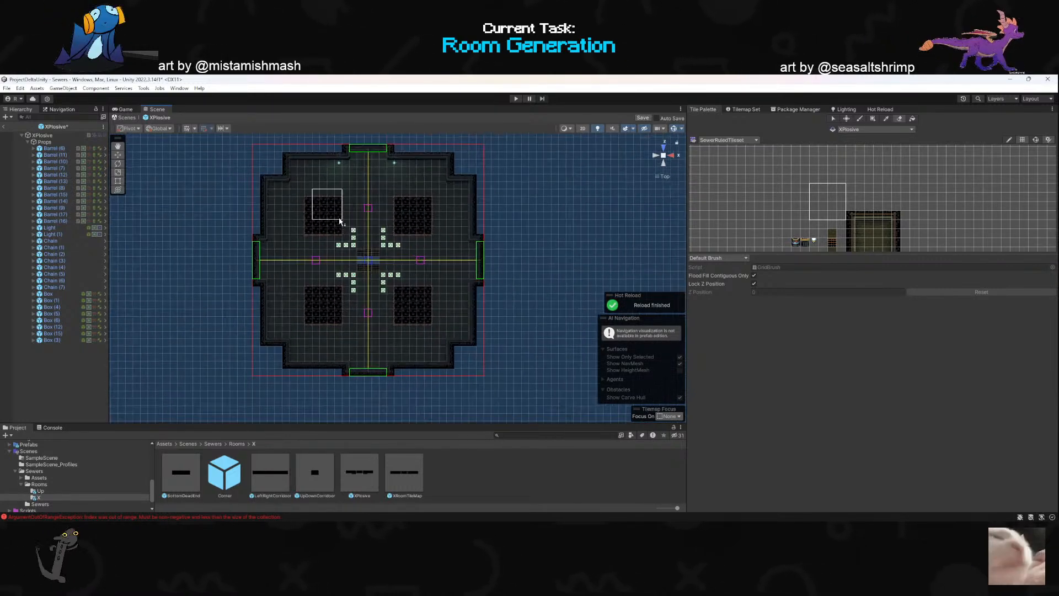
scroll(353, 224, up, 4)
scroll(538, 293, down, 2)
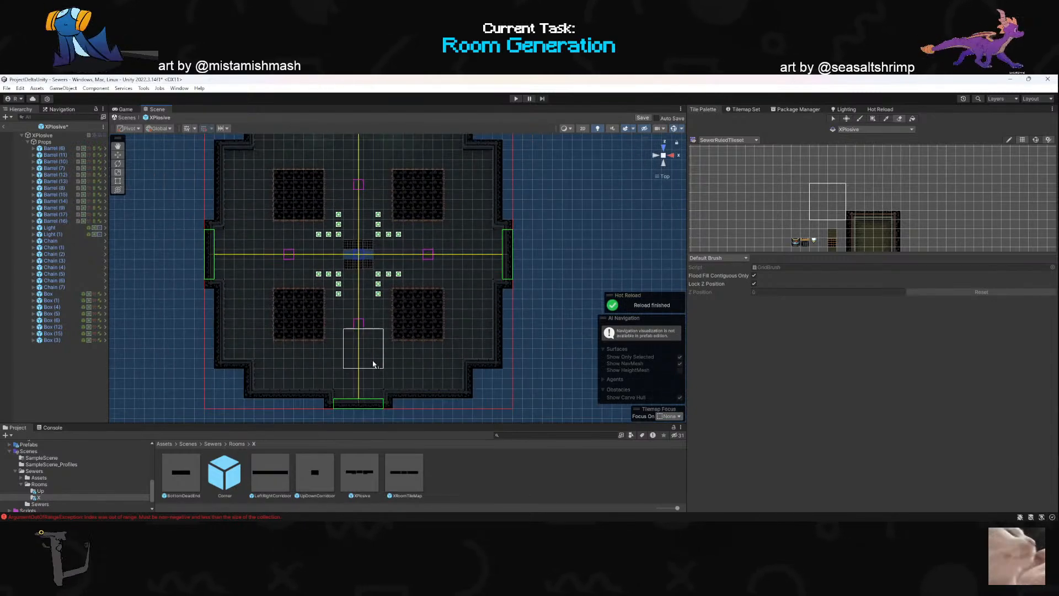
scroll(381, 354, up, 2)
scroll(434, 331, down, 1)
scroll(434, 331, down, 2)
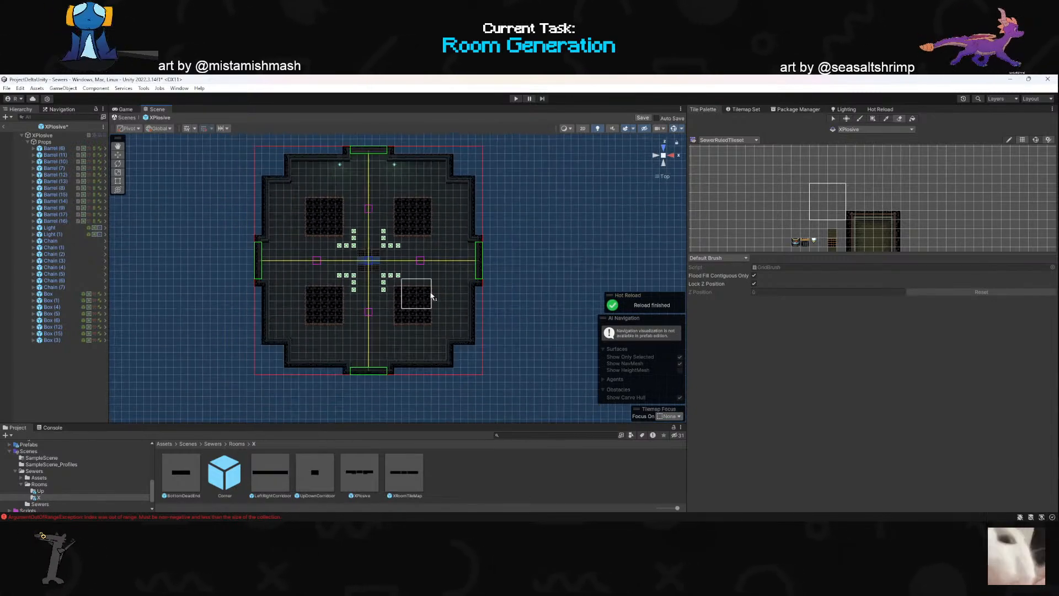
alt+drag(441, 204, 416, 236)
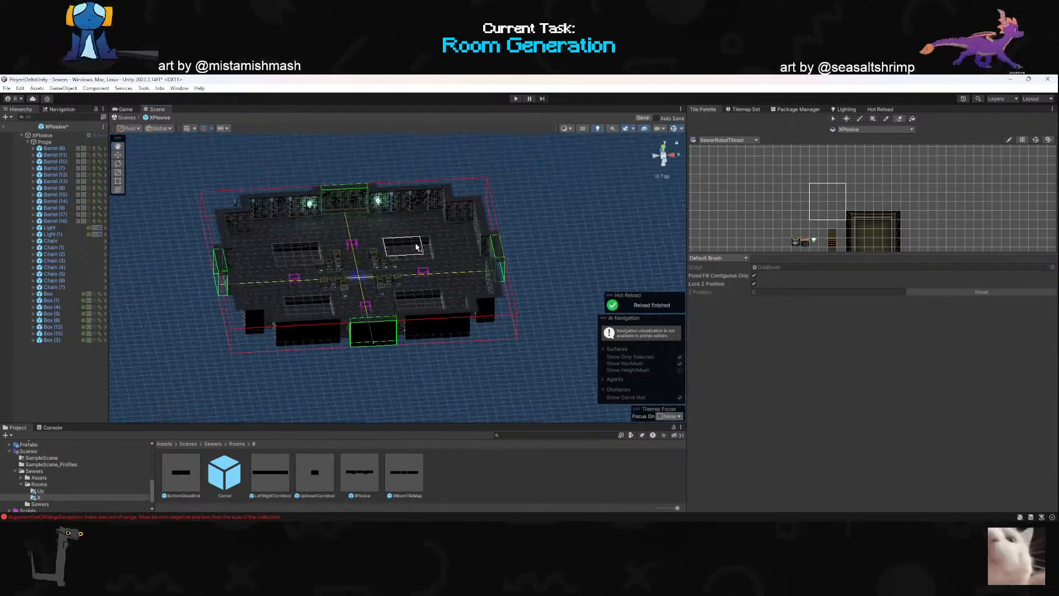
alt+drag(440, 287, 322, 196)
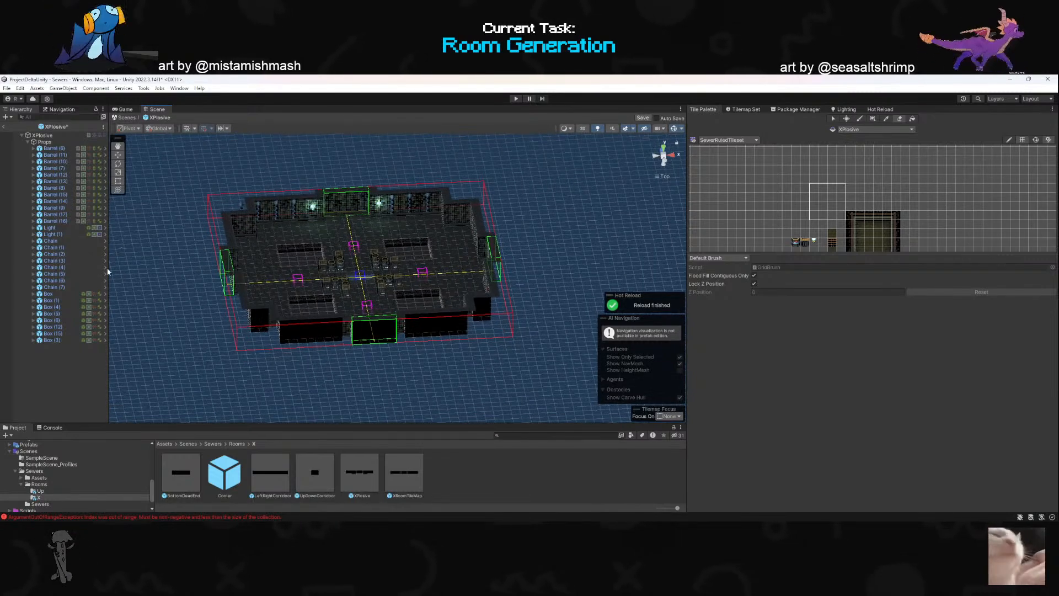
- Duplicate the wall light twice and place the copies against the walls of the northwestern and northeastern corner notches
click(53, 234)
click(50, 227)
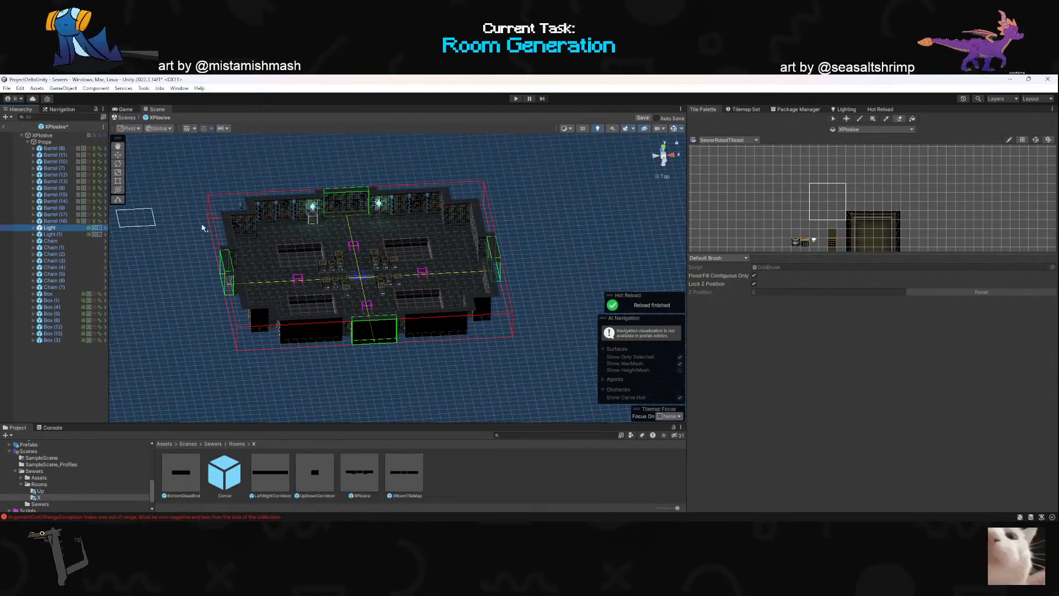
click(664, 146)
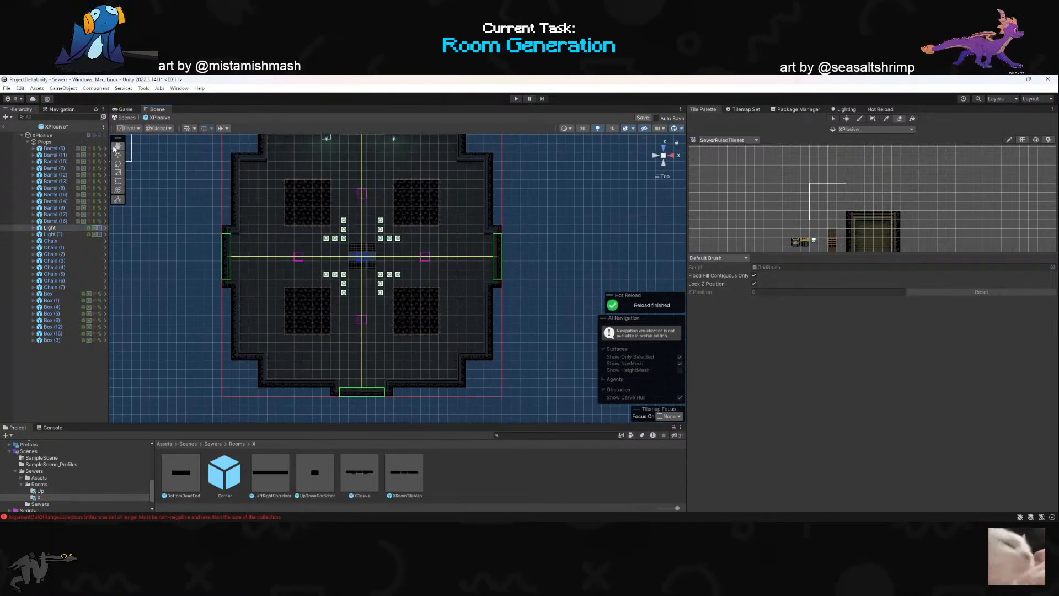
drag(358, 226, 372, 326)
scroll(353, 236, up, 10)
scroll(289, 216, down, 5)
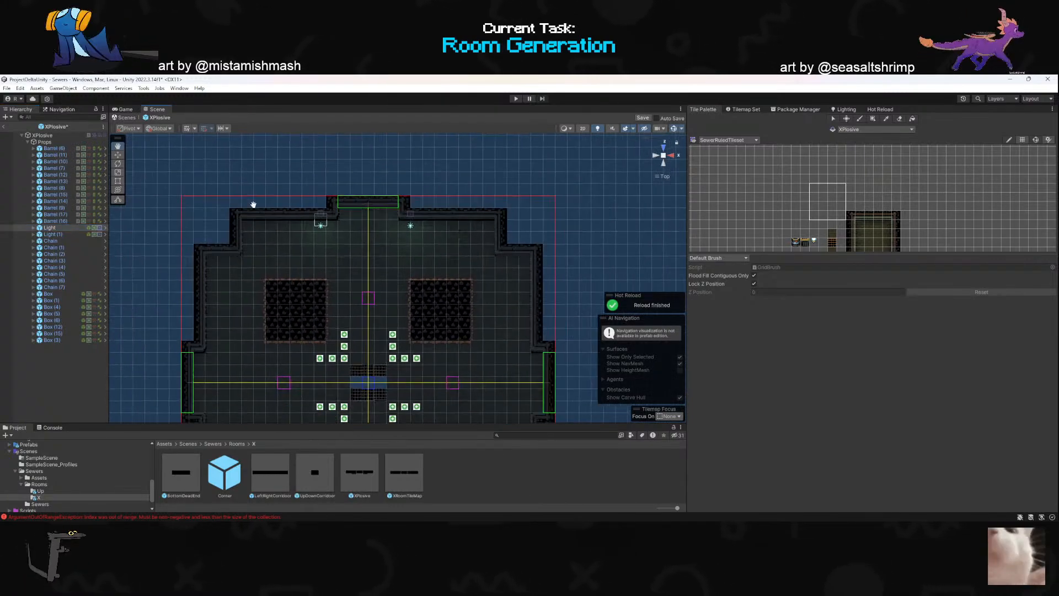
key(ctrl+d)
drag(325, 210, 519, 250)
key(ctrl+d)
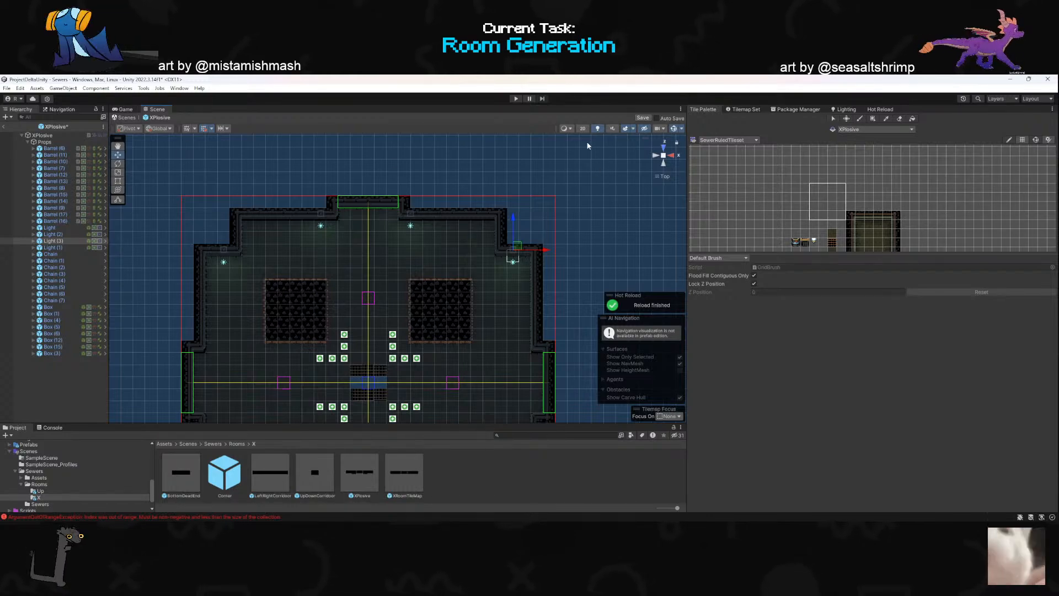
right_drag(519, 248, 499, 287)
right_drag(362, 284, 310, 250)
- Leave the room prefab for the Sewers scene, then run the game and walk around the generated room
click(4, 126)
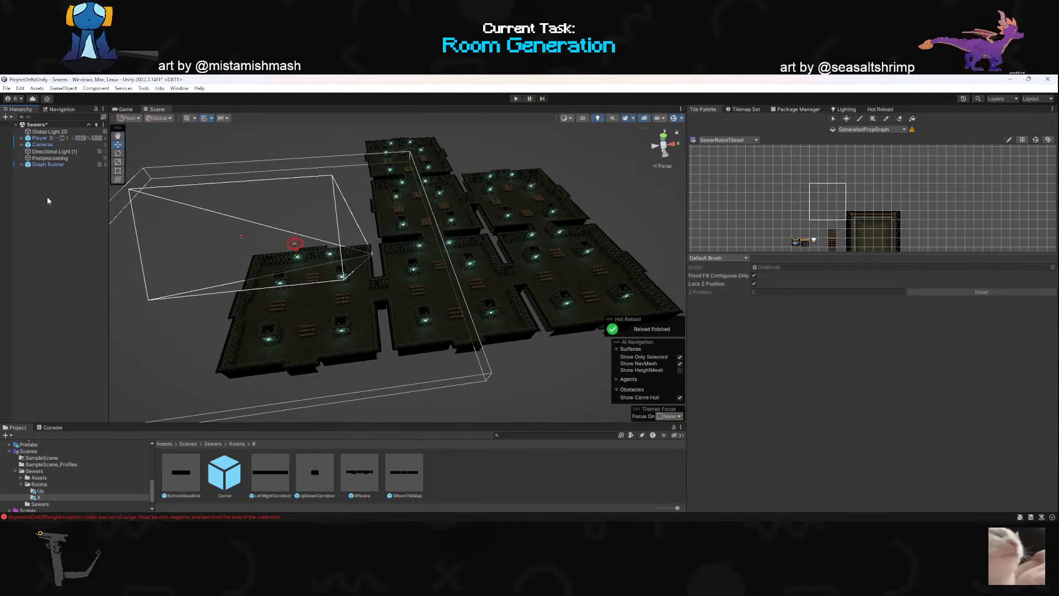
click(516, 98)
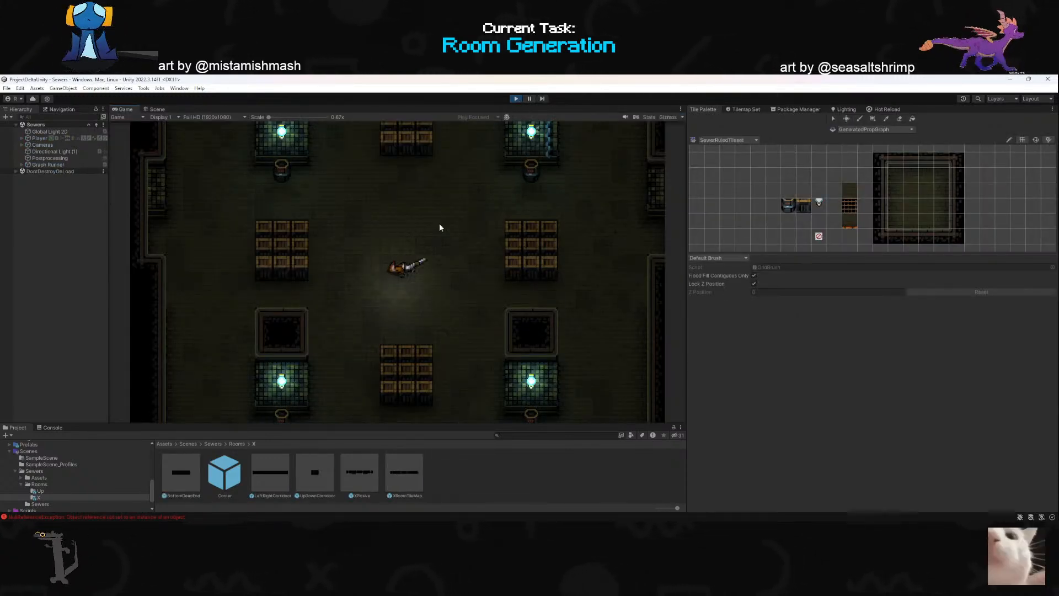
key(a)
key(d)
- Inspect the generated dungeon in the scene view during play and try to move the Player toward the XPlosive room
click(154, 109)
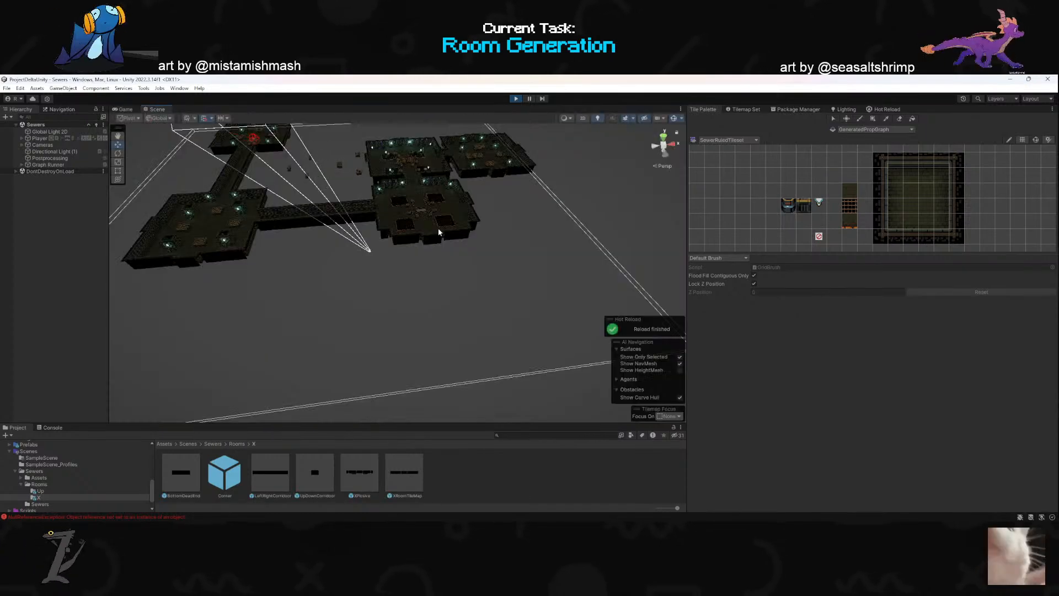
click(46, 139)
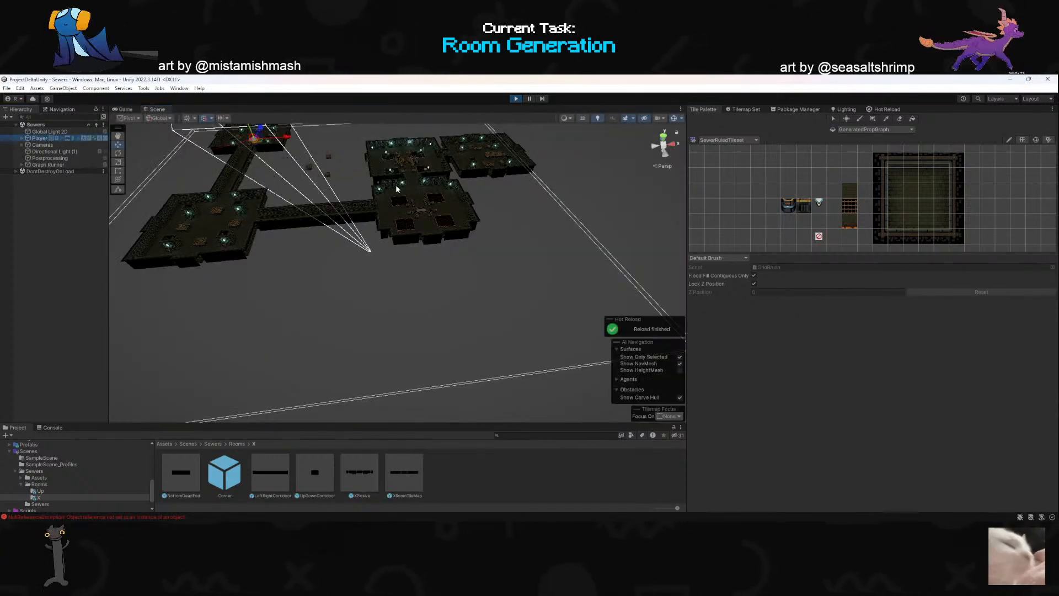
right_drag(423, 182, 210, 214)
key(w)
scroll(423, 166, up, 2)
scroll(514, 181, up, 2)
key(w)
right_drag(207, 211, 290, 204)
scroll(290, 204, up, 8)
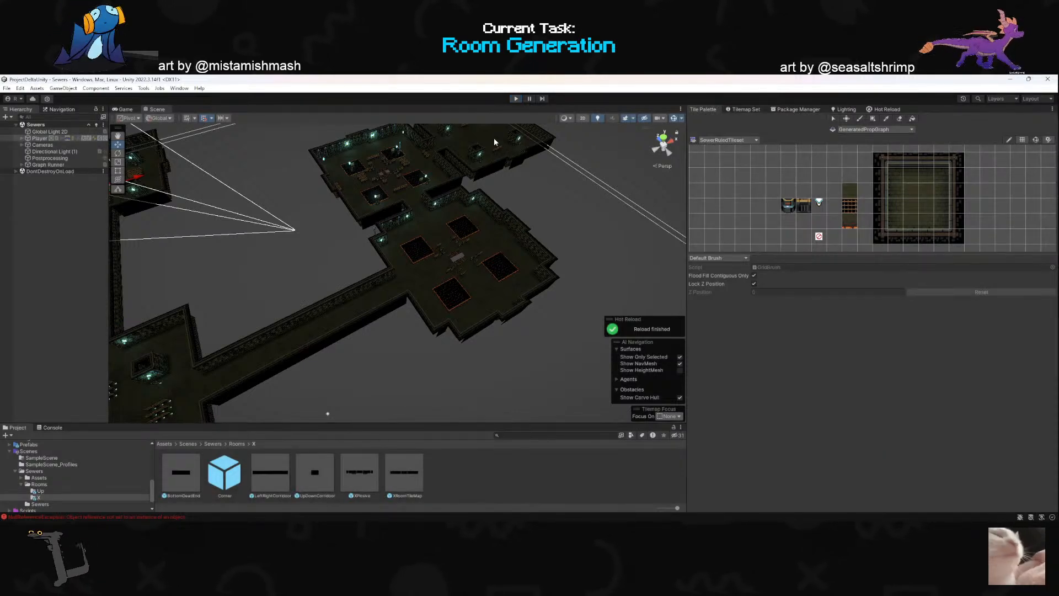
- Run the game again and walk the player around the XPlosive room's central grate and barrel clusters
click(515, 99)
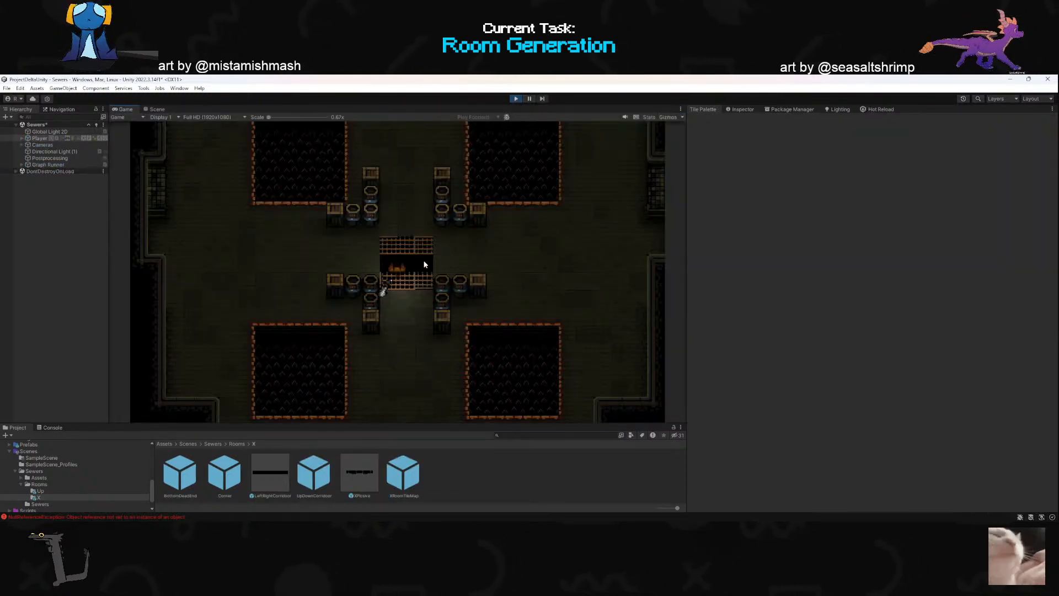
key(w)
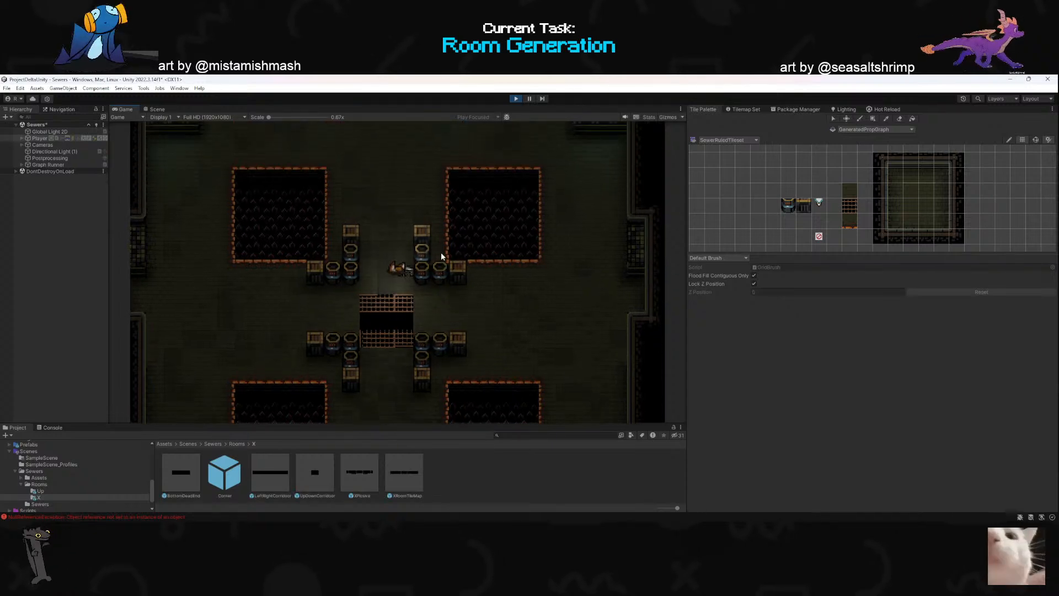
key(a)
key(s)
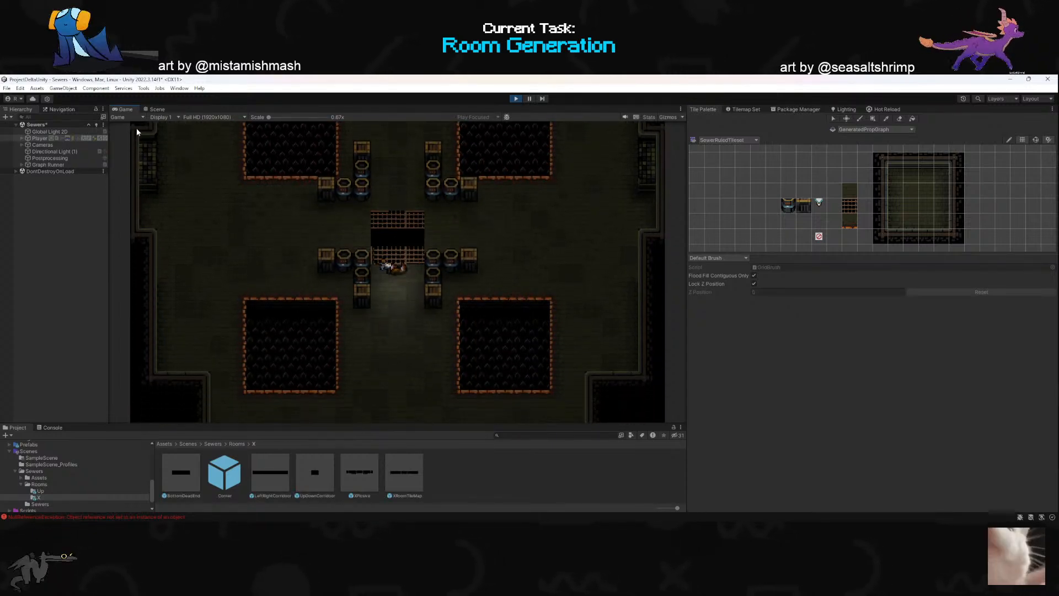
- Examine the gap in the XPlosive room's central grate up close in the scene view during play
click(157, 109)
right_drag(385, 228, 679, 224)
scroll(395, 220, up, 3)
key(w)
key(w)
key(a)
key(s)
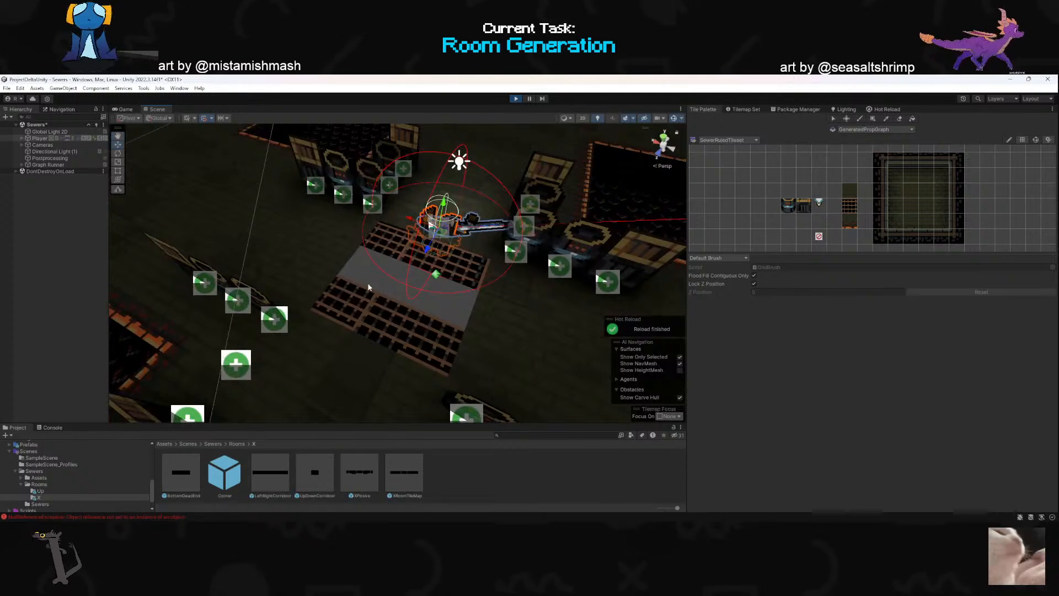
- Fill the gap in the XPlosive prefab's central grate with grate tiles, then save and return to the Sewers scene
click(413, 473)
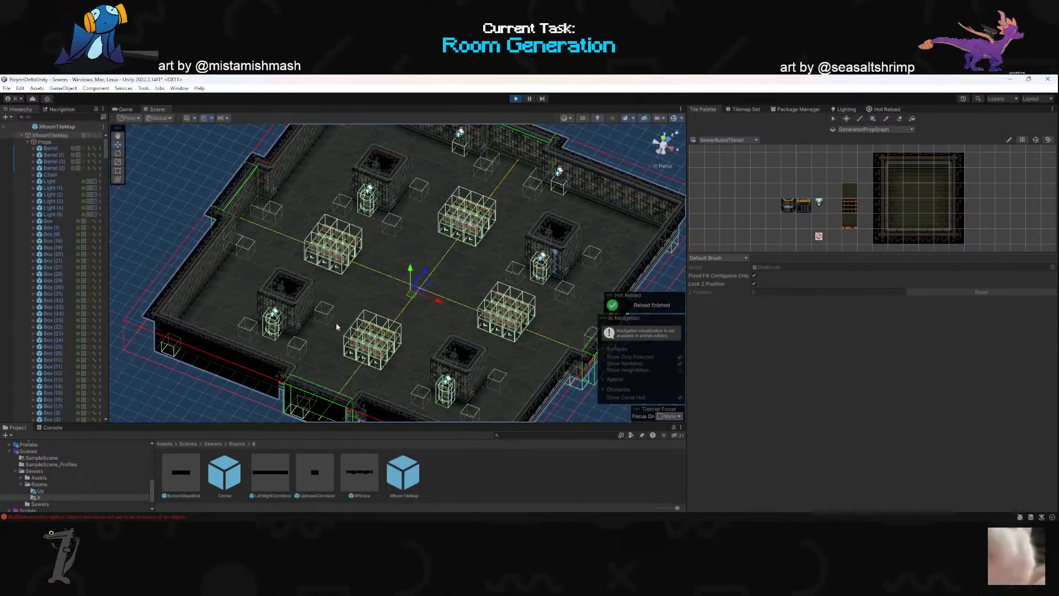
double_click(359, 472)
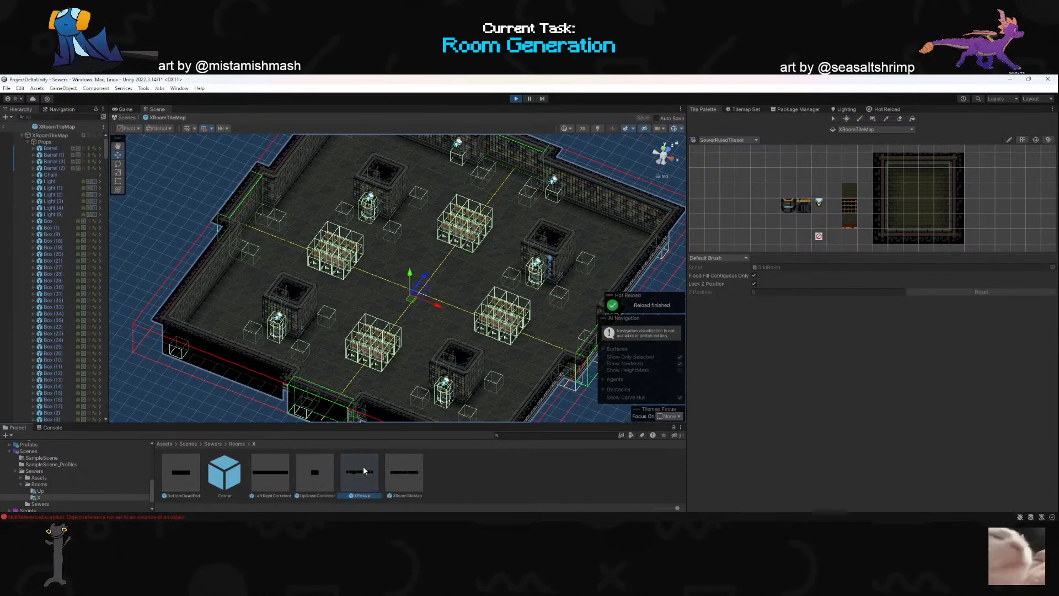
alt+drag(382, 319, 266, 329)
right_drag(266, 329, 270, 352)
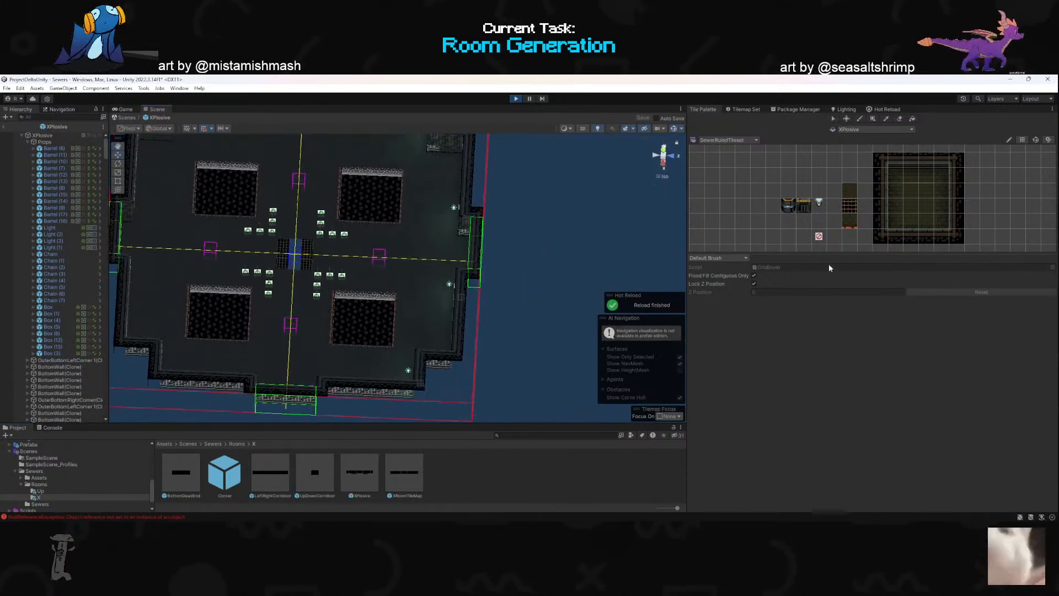
click(850, 209)
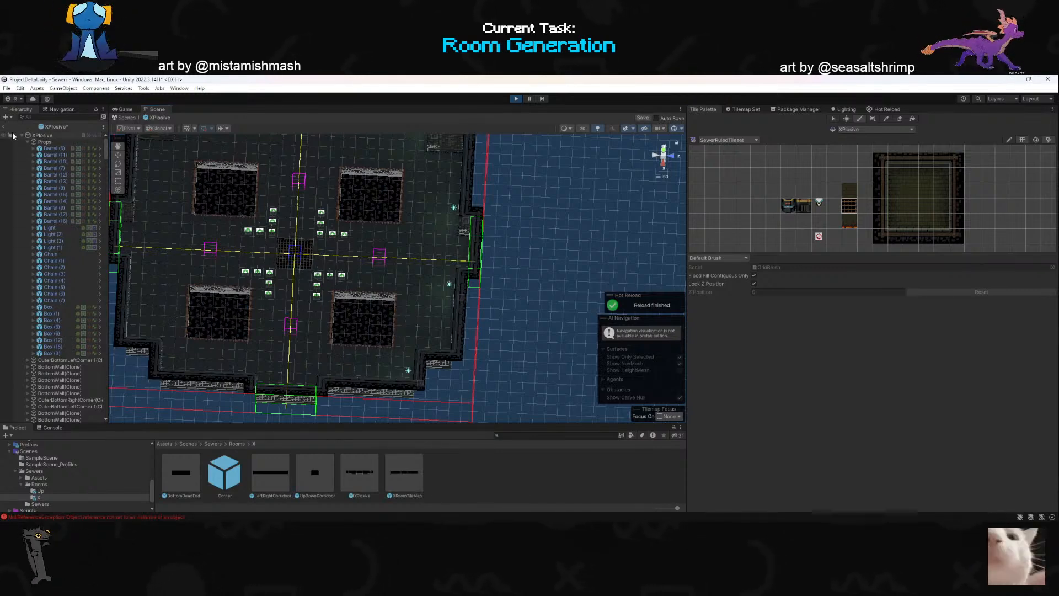
key(ctrl+s)
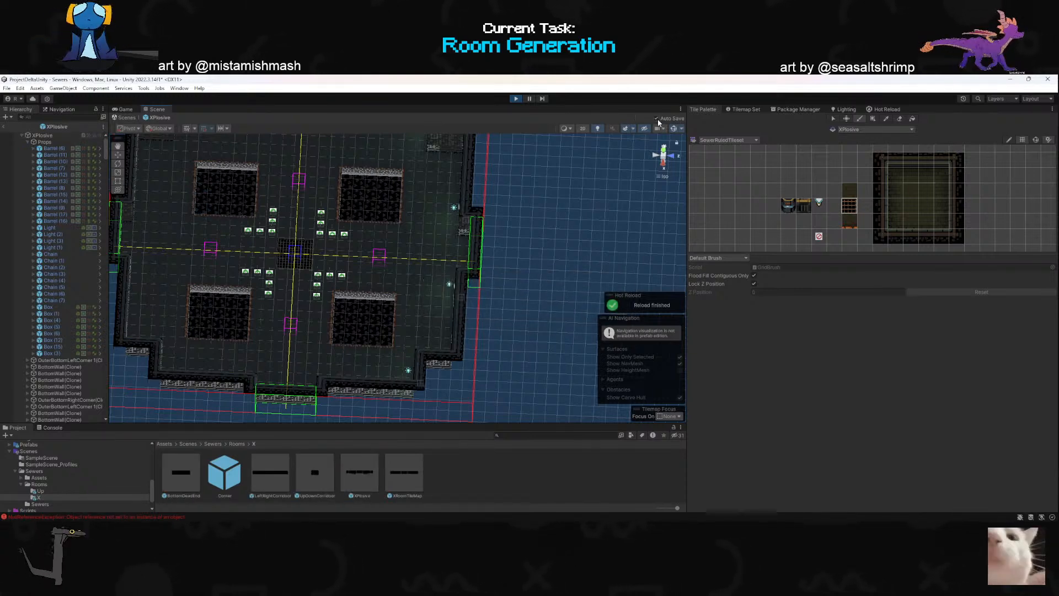
click(5, 128)
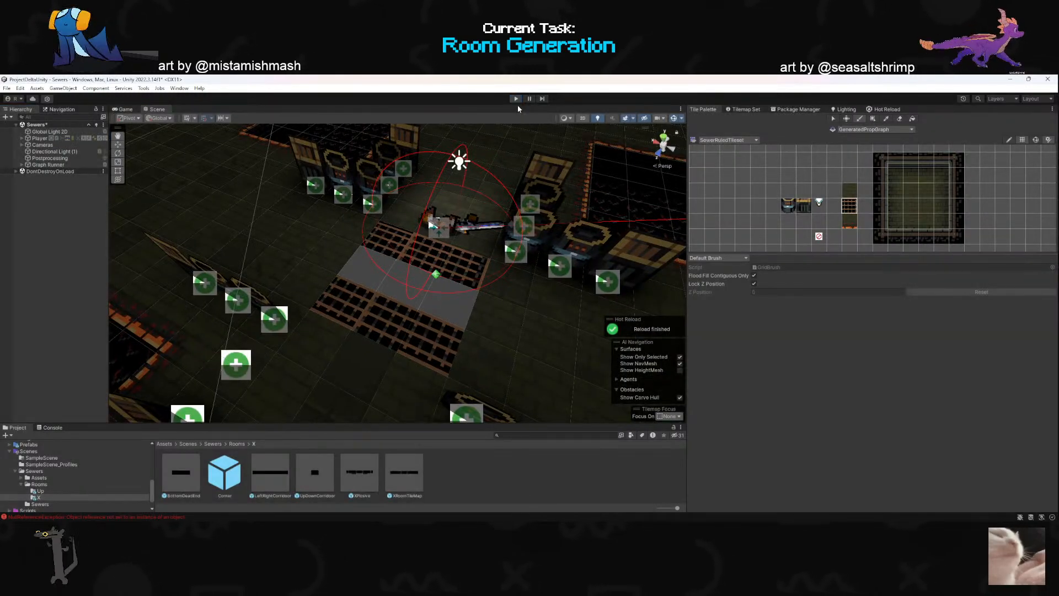
- Run the game, cross from the starting box room toward its western neighbour and shoot the barrel beneath a wall light
click(517, 102)
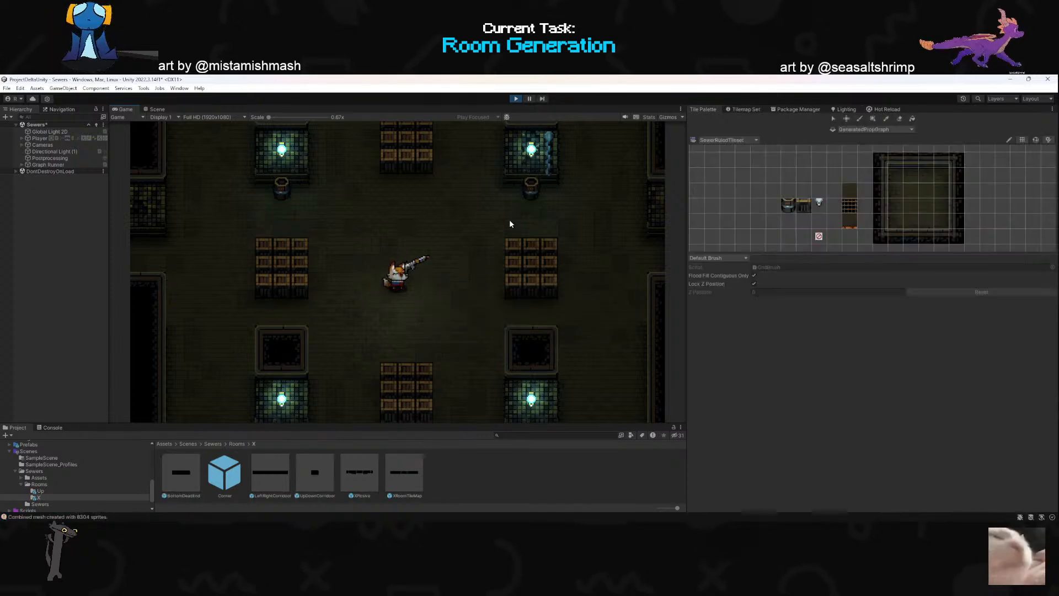
key(w)
key(a)
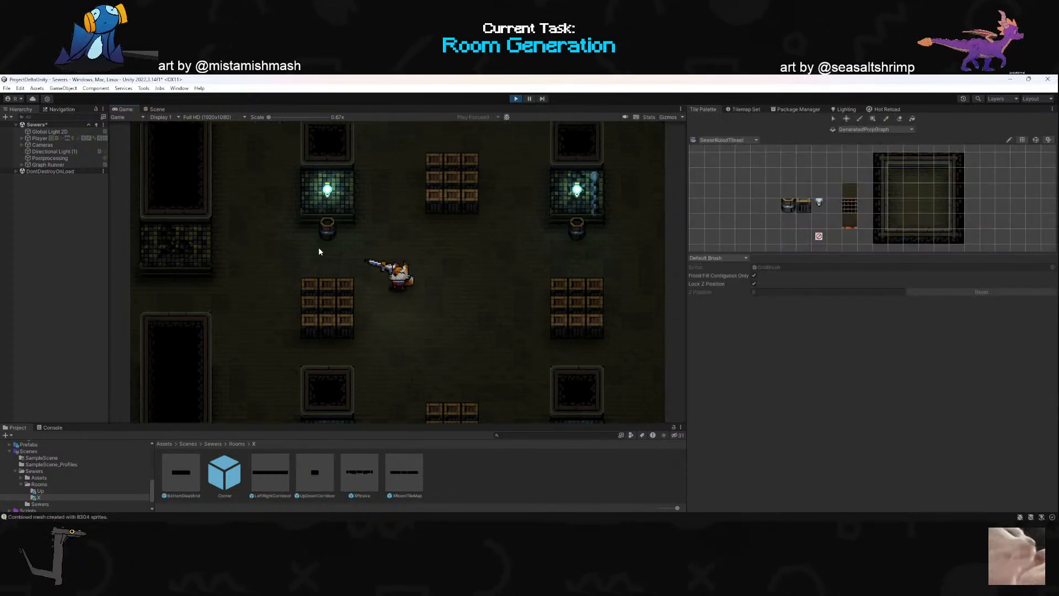
key(s)
click(503, 204)
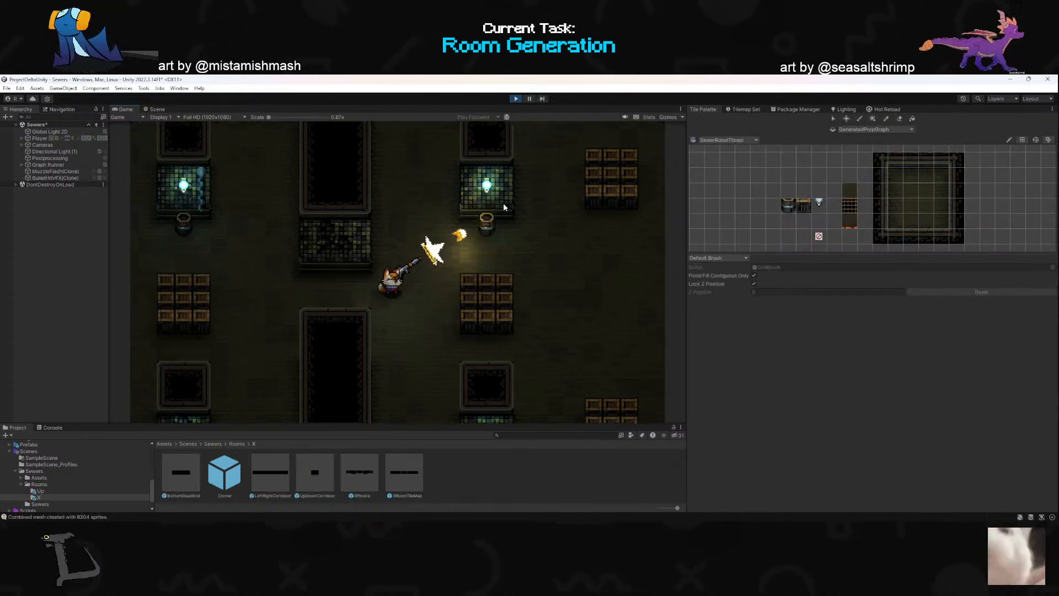
- Switch the player to the sword and attack toward the barrel below the light in the western box room
key(a)
key(s)
key(2)
key(a)
key(w)
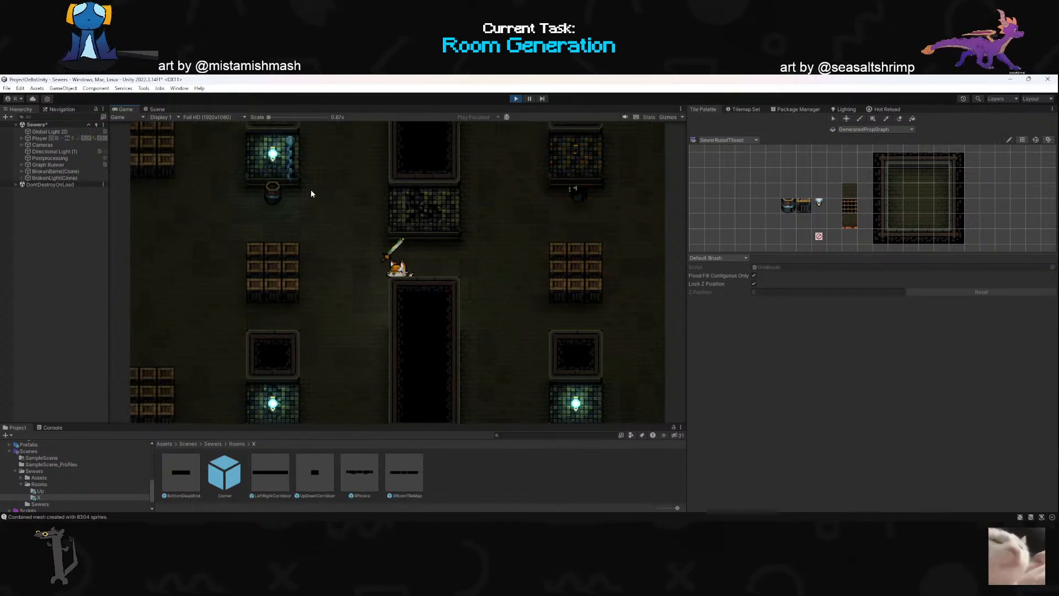
key(a)
click(267, 205)
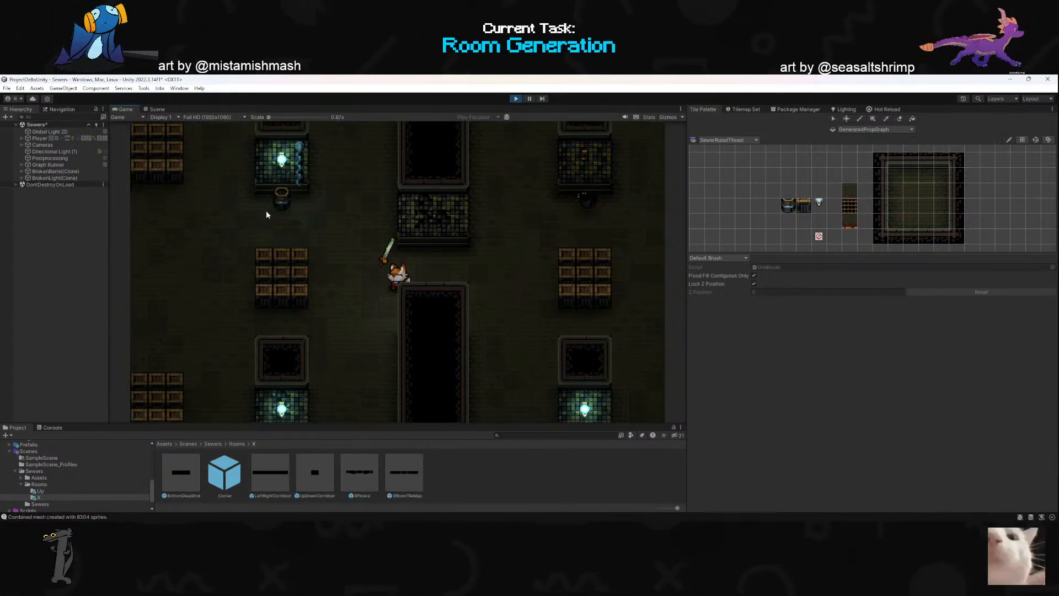
- Walk the player south through the corridor into the XPlosive room and up to its central grate
key(a)
key(s)
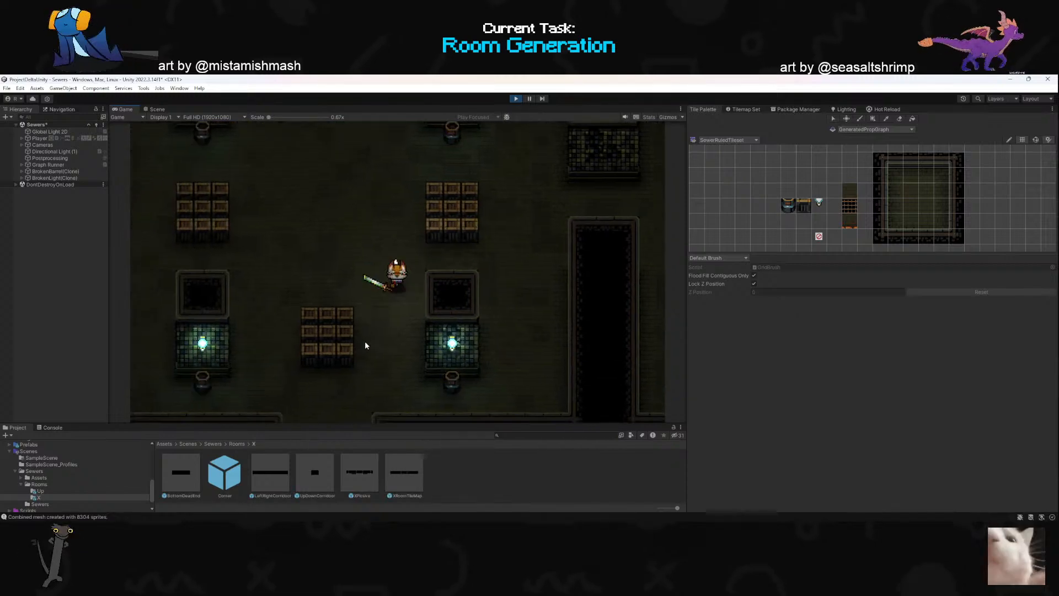
key(s)
key(s)
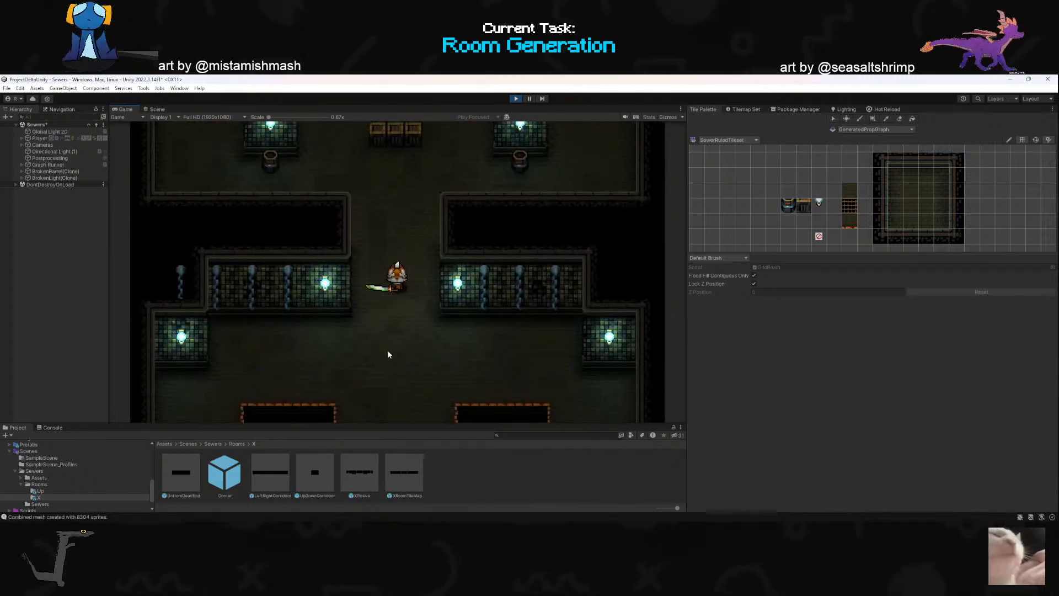
key(s)
key(a)
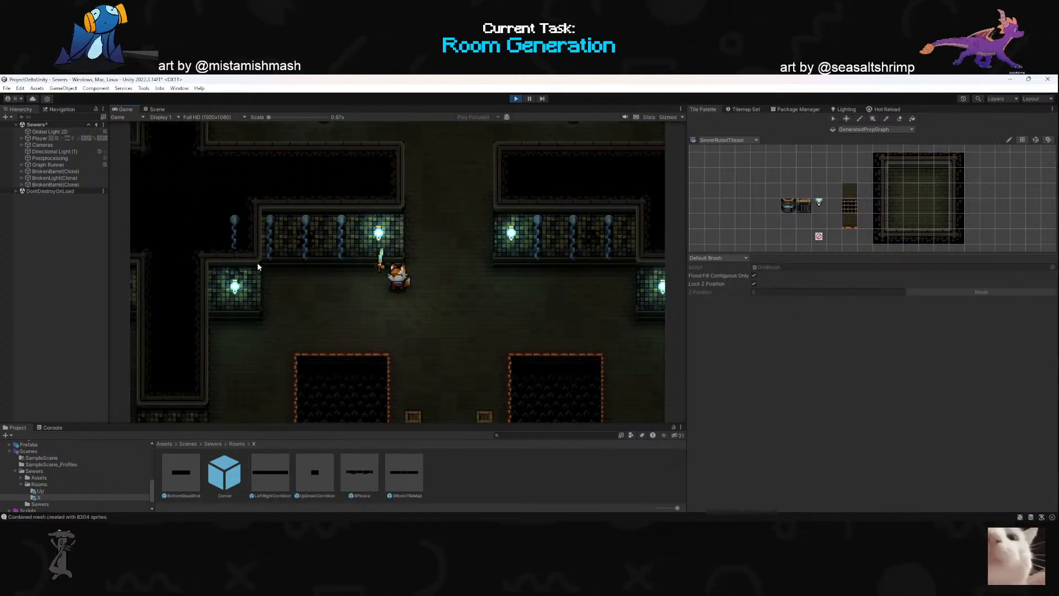
key(s)
key(d)
key(s)
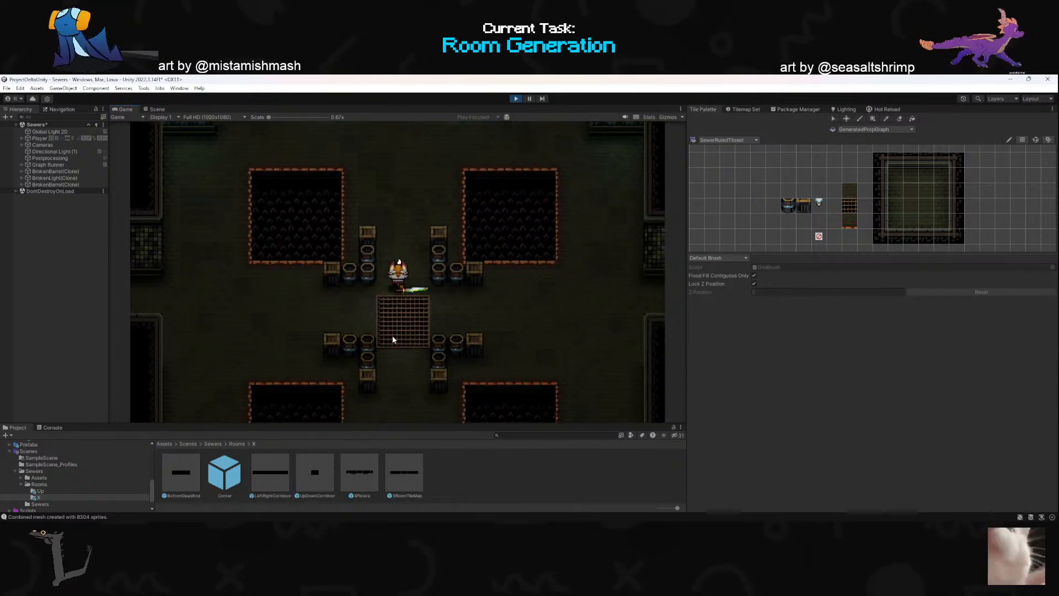
- Swing the sword while passing the barrel clusters and walk west and north around the northwestern pit
key(a)
click(461, 238)
key(w)
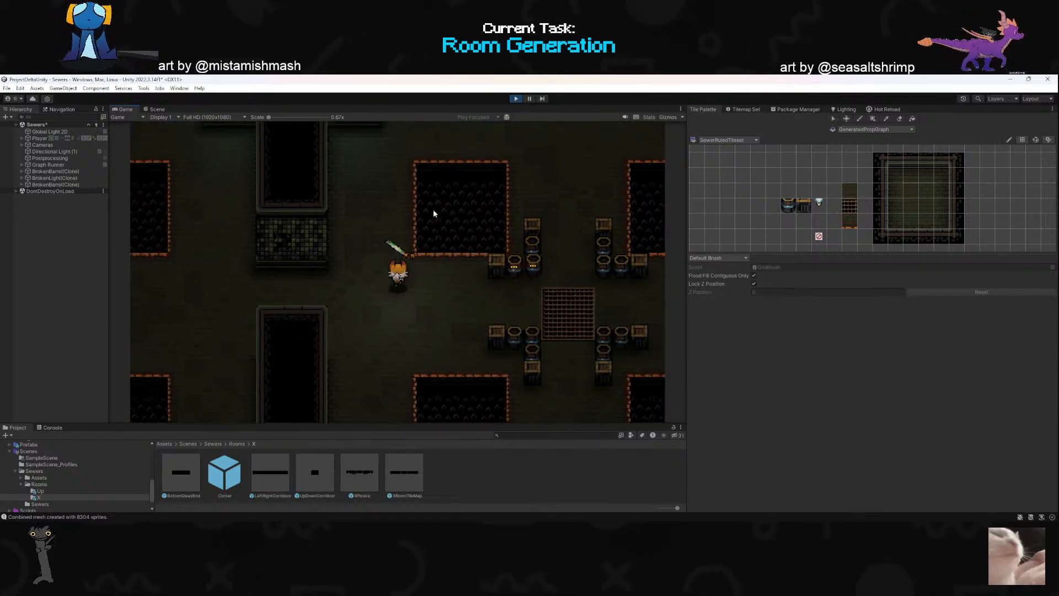
key(w)
key(d)
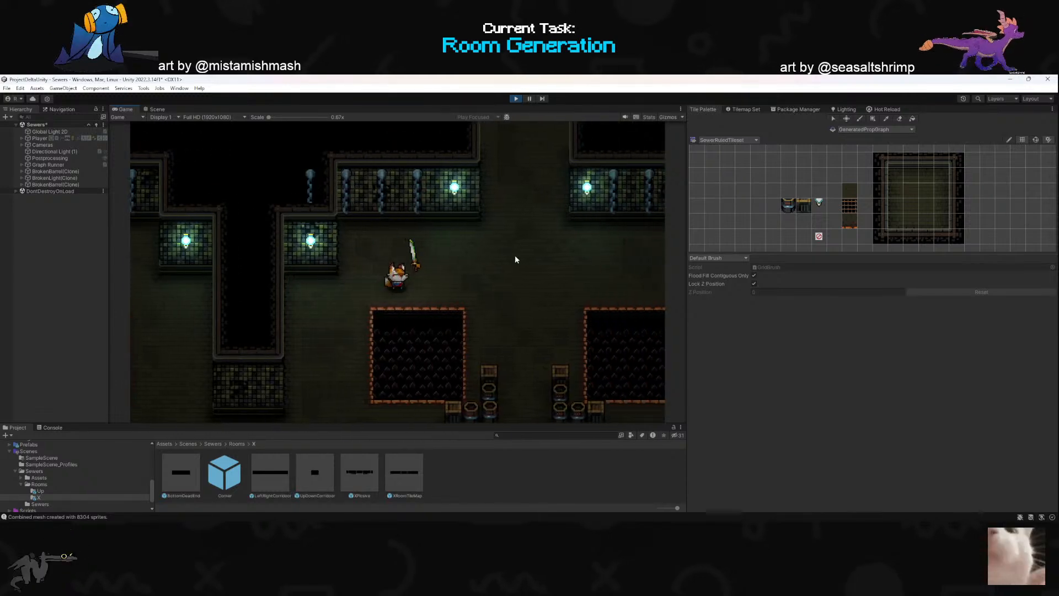
- Test dash attacks through the barrel and box clusters on both sides of the central grate
key(d)
key(s)
key(d)
right_click(537, 353)
key(d)
key(w)
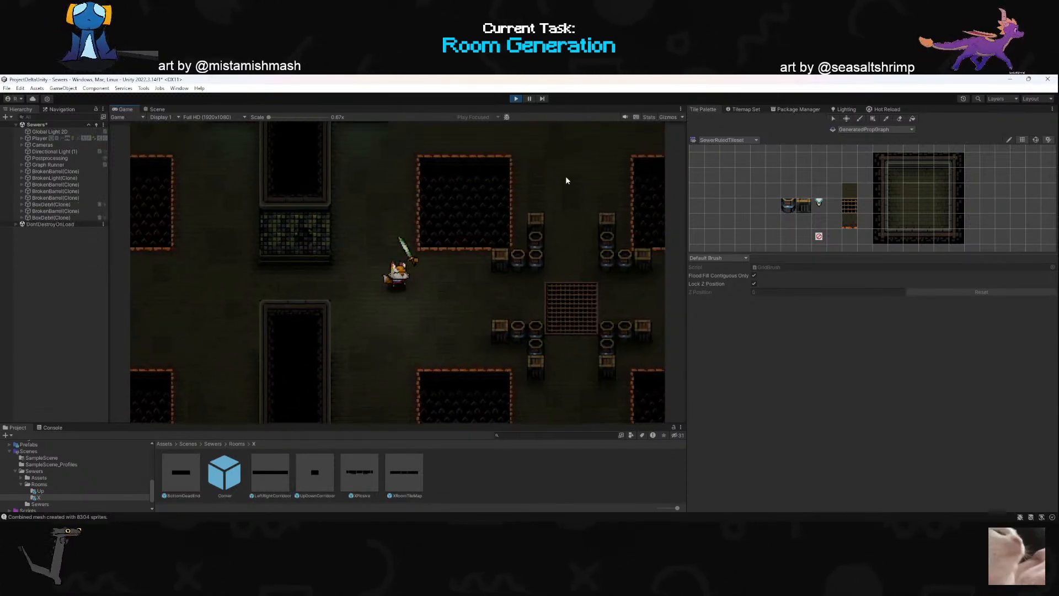
right_click(555, 191)
key(d)
key(s)
right_click(367, 387)
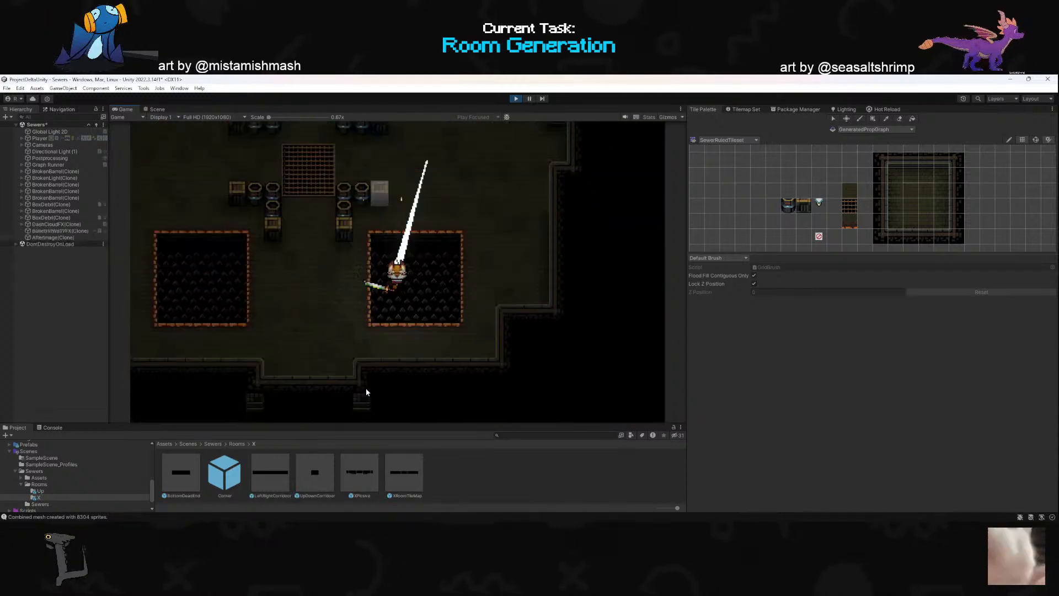
key(a)
key(w)
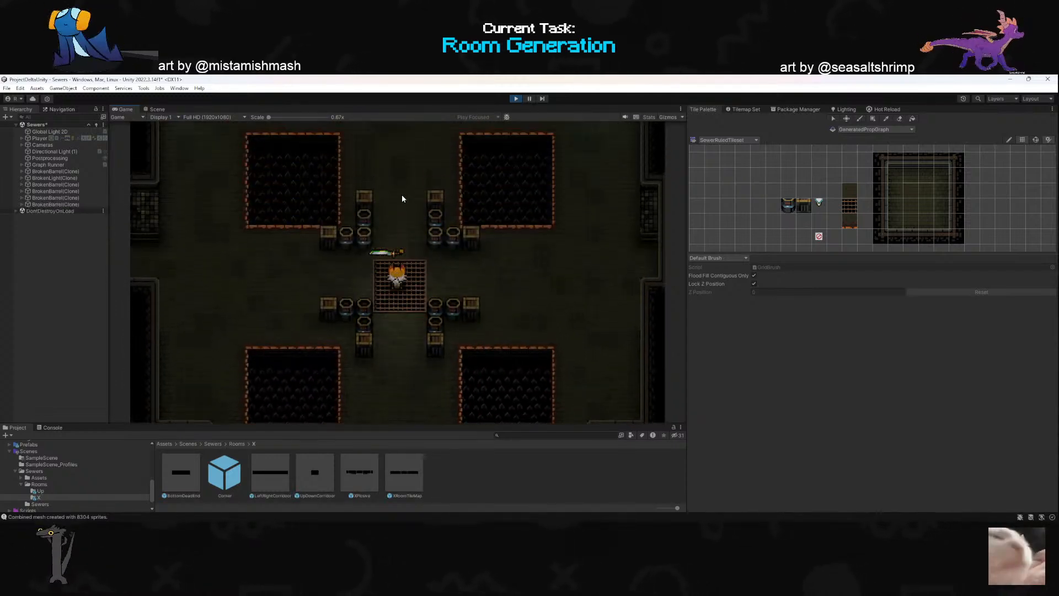
- Walk the player around the northeastern pit and back west across the central grate
key(w)
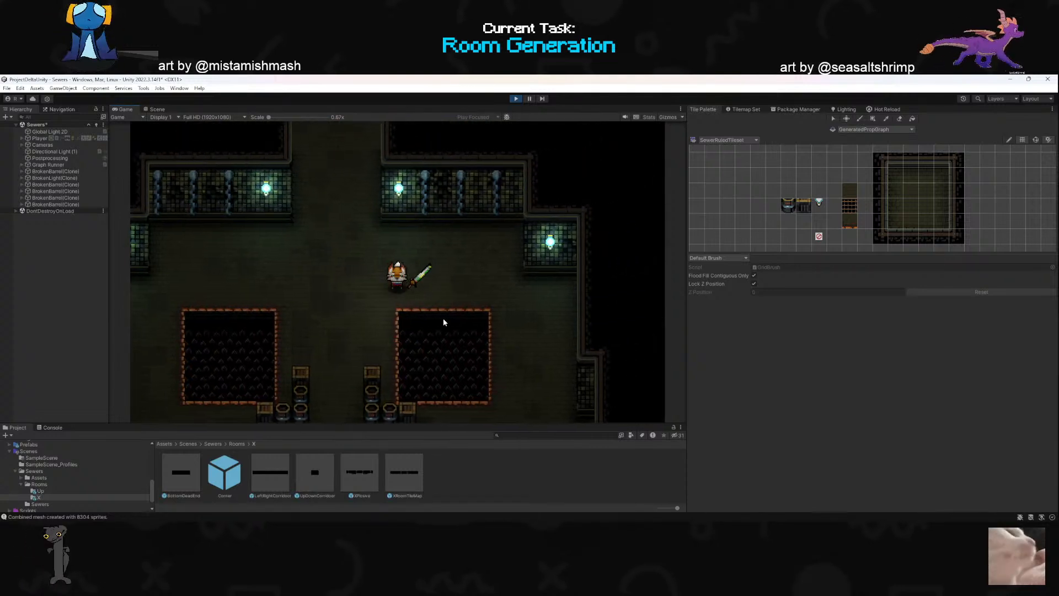
key(d)
key(s)
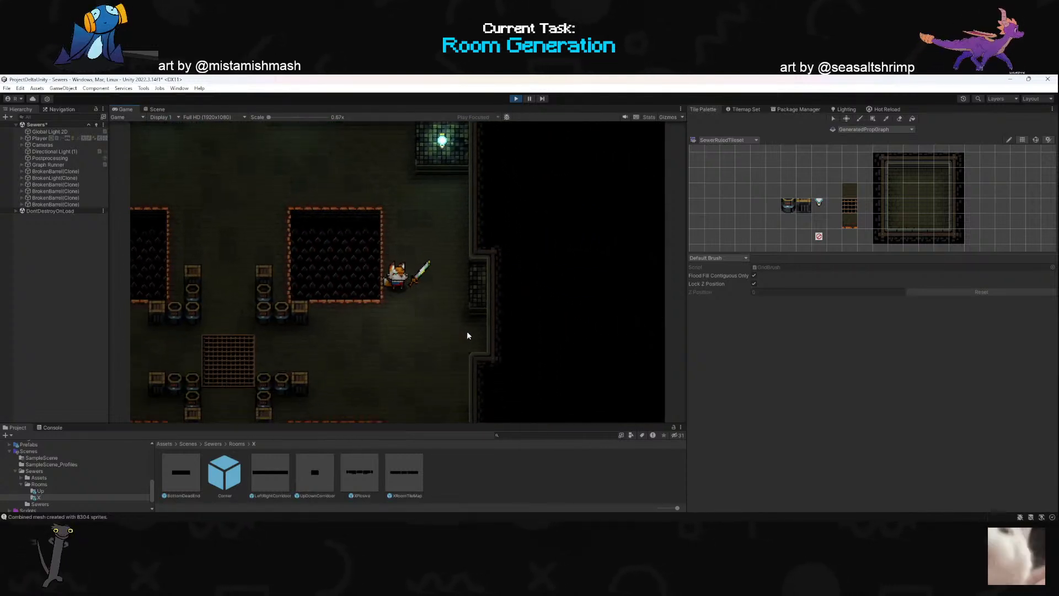
key(a)
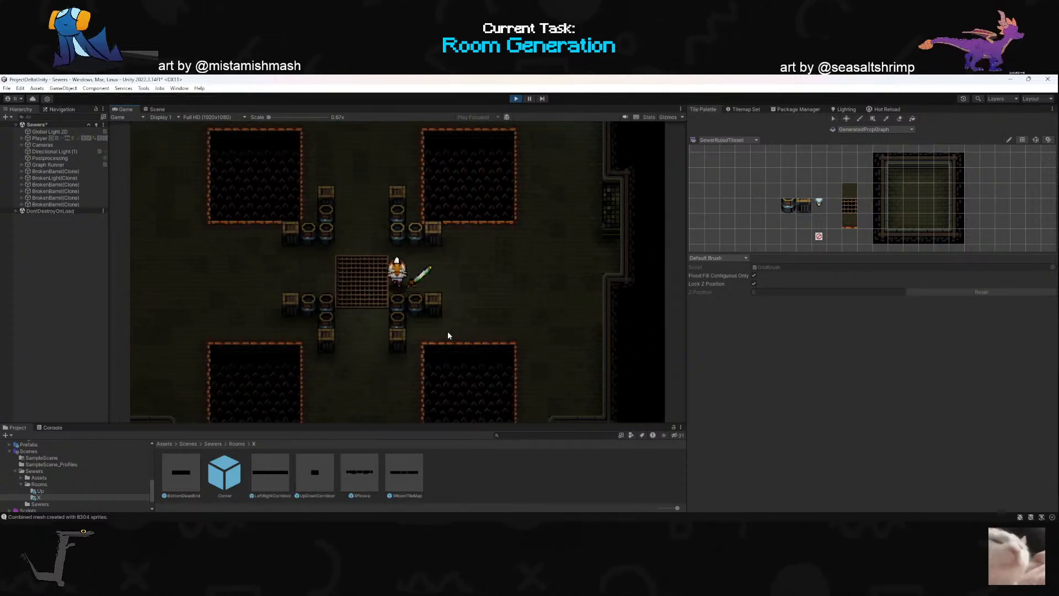
key(a)
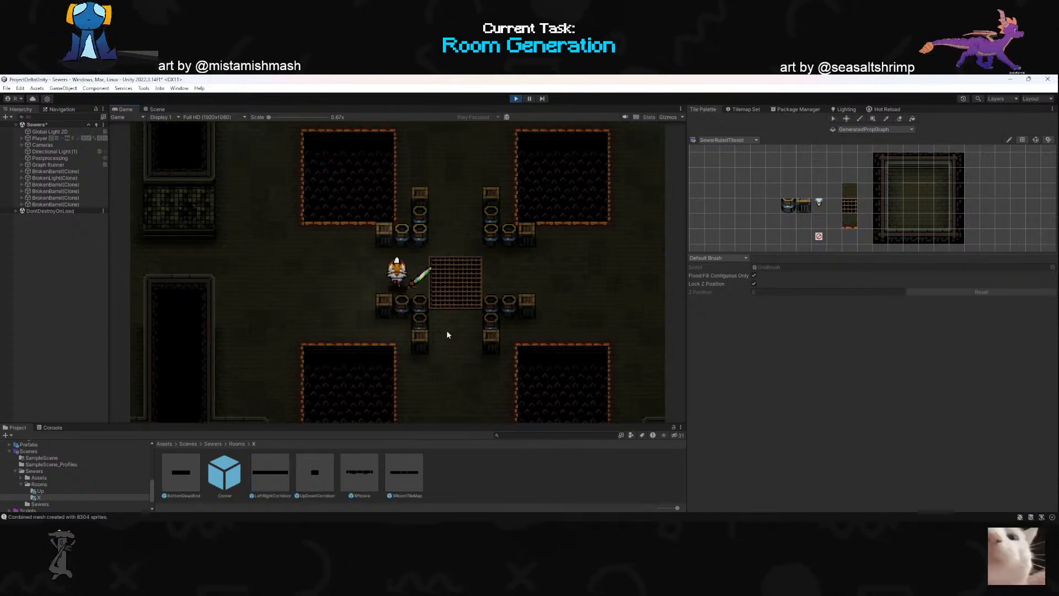
- Break the box beside the northwestern barrel cluster with the sword and move north away from the explosion
click(479, 229)
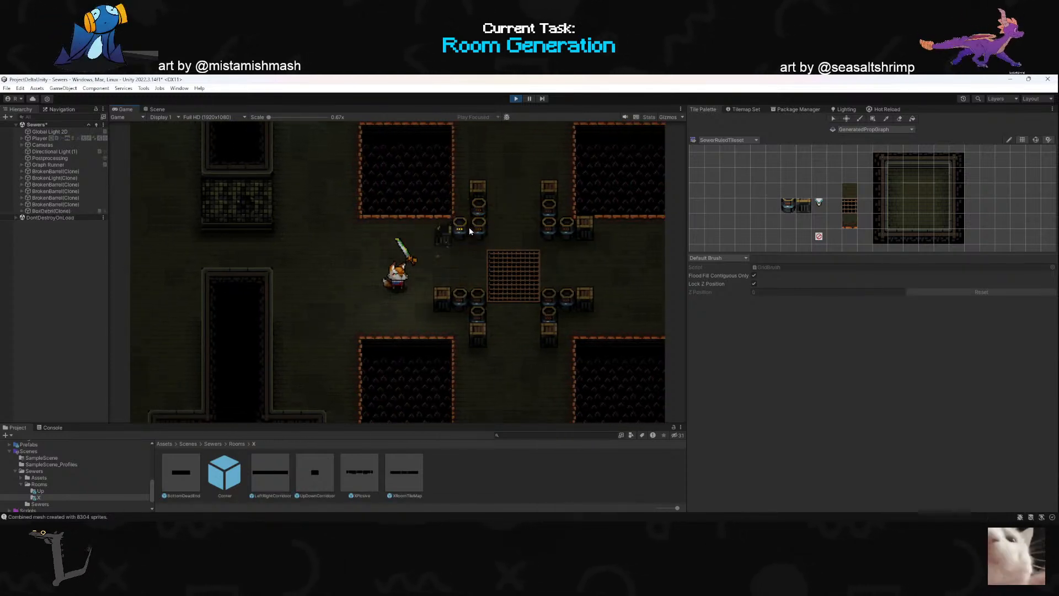
key(w)
key(w)
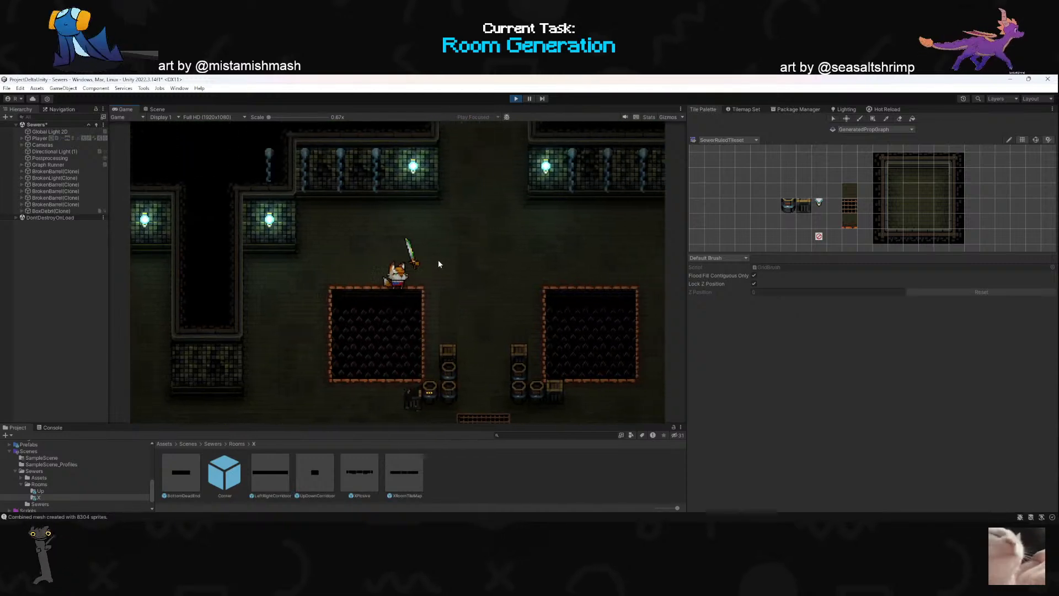
key(d)
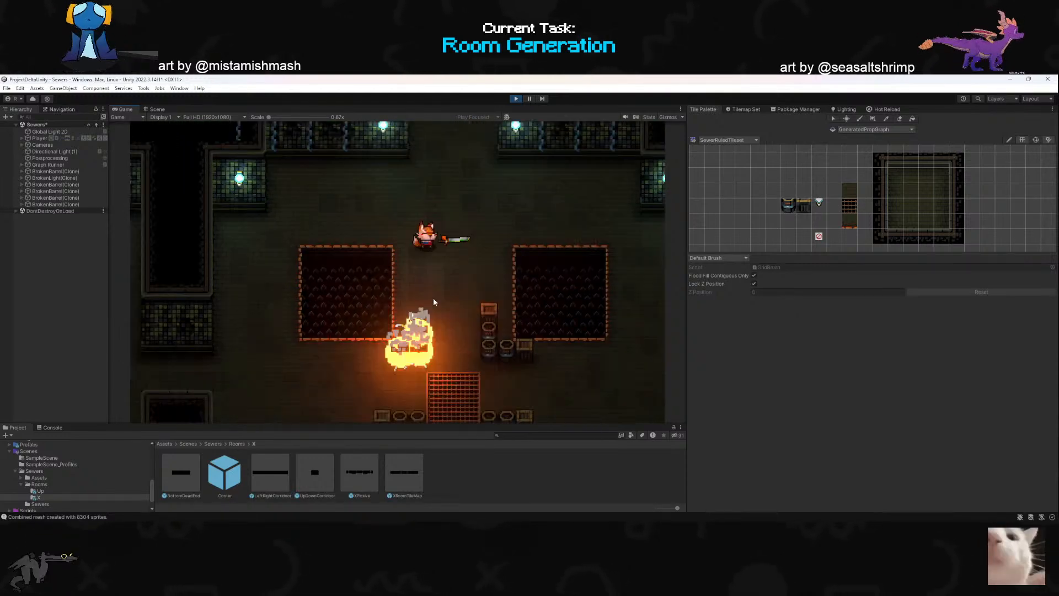
key(w)
key(d)
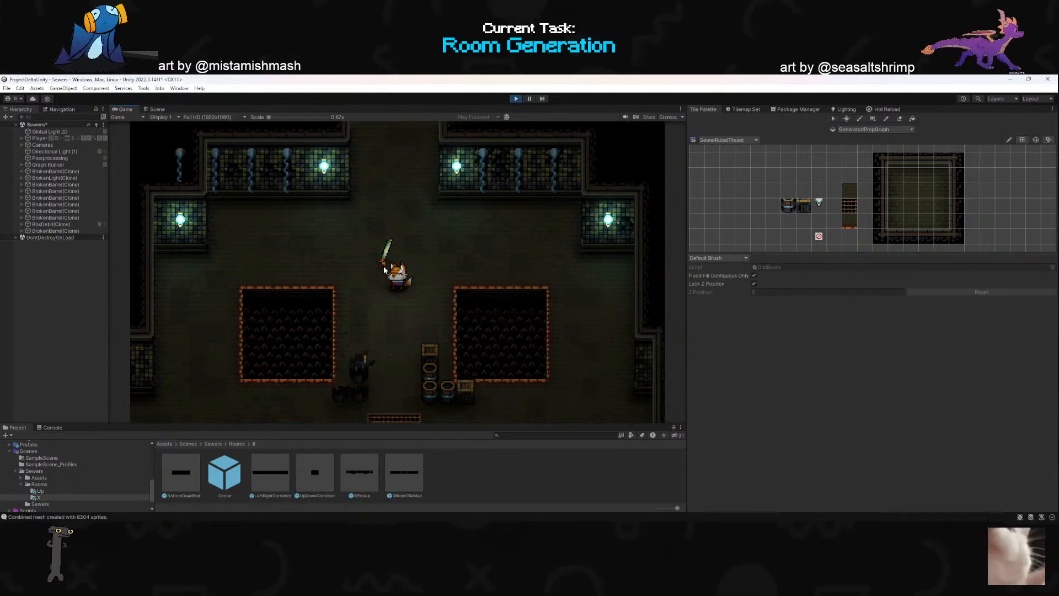
- Leave the XPlosive room northward and test dash attacks on the box stacks in the room above
key(w)
click(393, 193)
click(513, 183)
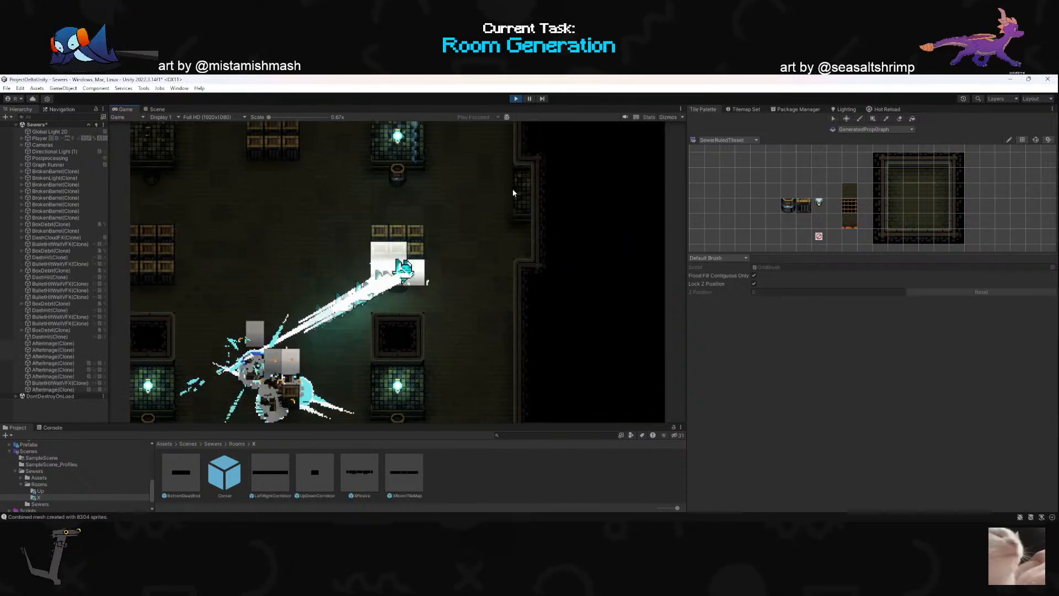
key(d)
key(a)
key(w)
click(405, 220)
click(373, 382)
key(a)
key(s)
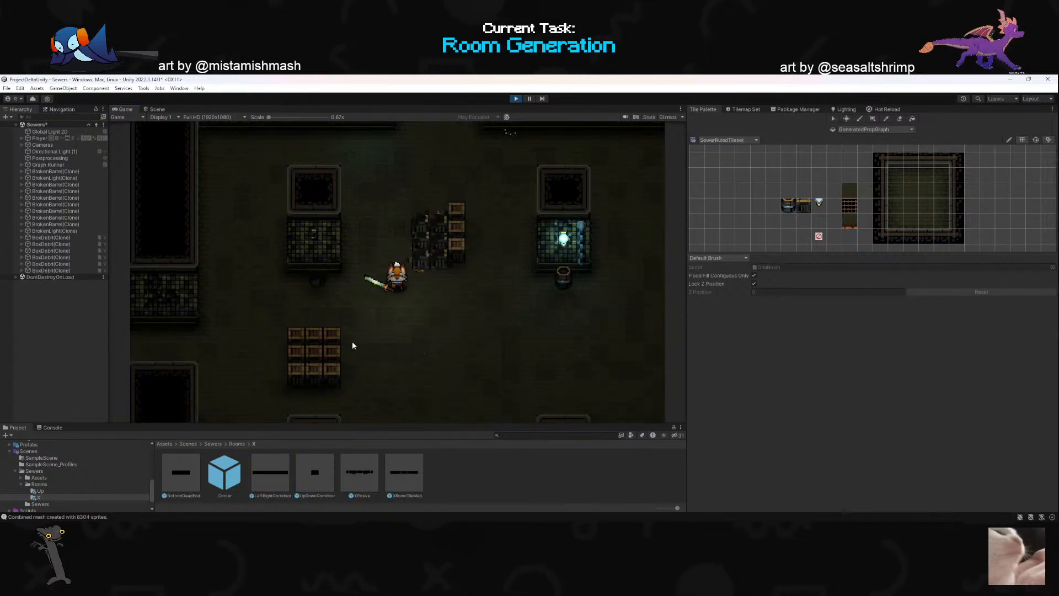
- Dash west through the neighbouring room's eastern box stack and up into its northern stack
right_click(303, 316)
key(a)
key(w)
right_click(290, 284)
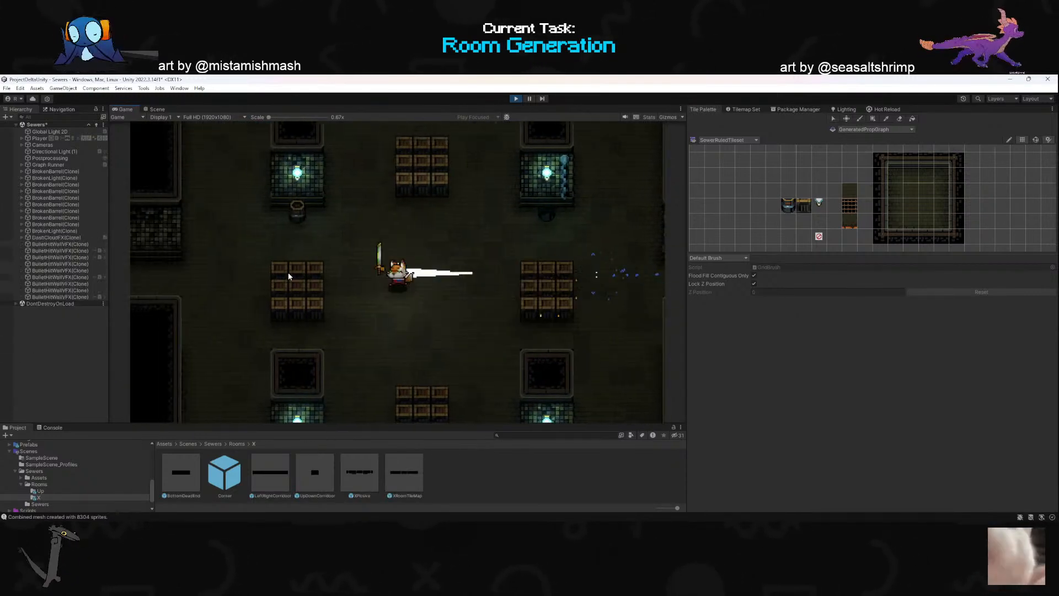
key(a)
key(space)
key(w)
key(space)
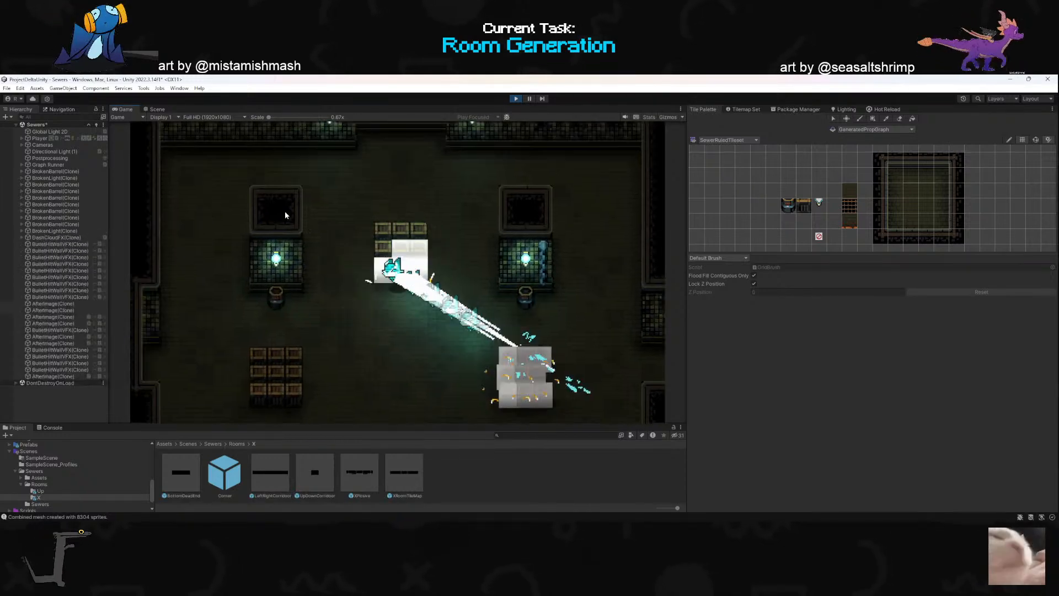
- Move the player to the room's southern box stack and attack the stacks around the room's centre
key(w)
key(s)
key(space)
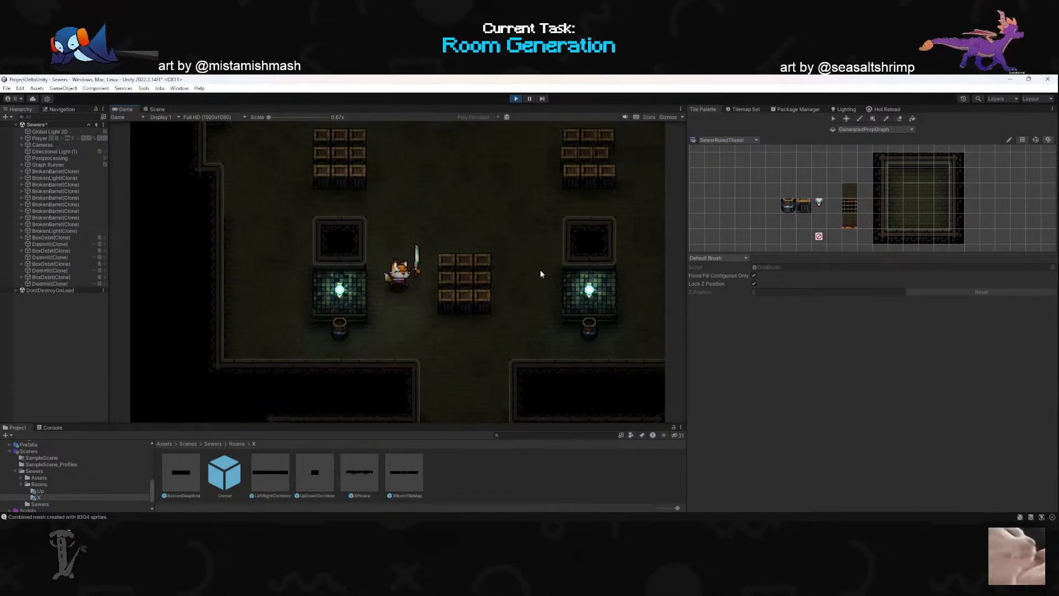
click(513, 176)
click(499, 182)
key(d)
click(544, 265)
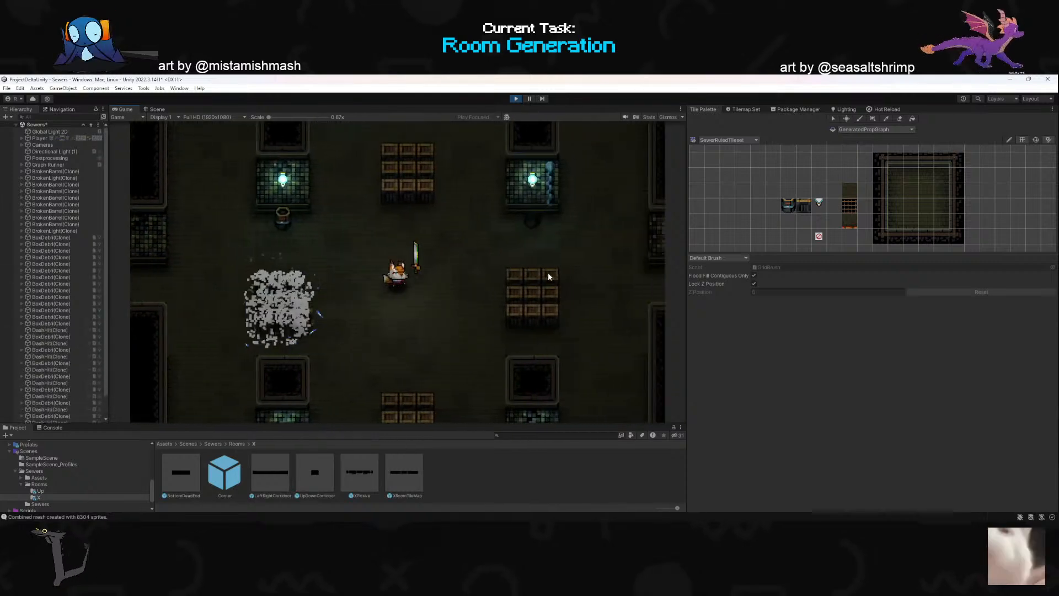
- Dash-attack the box stack east of the player, move west and exit play mode
click(574, 301)
key(a)
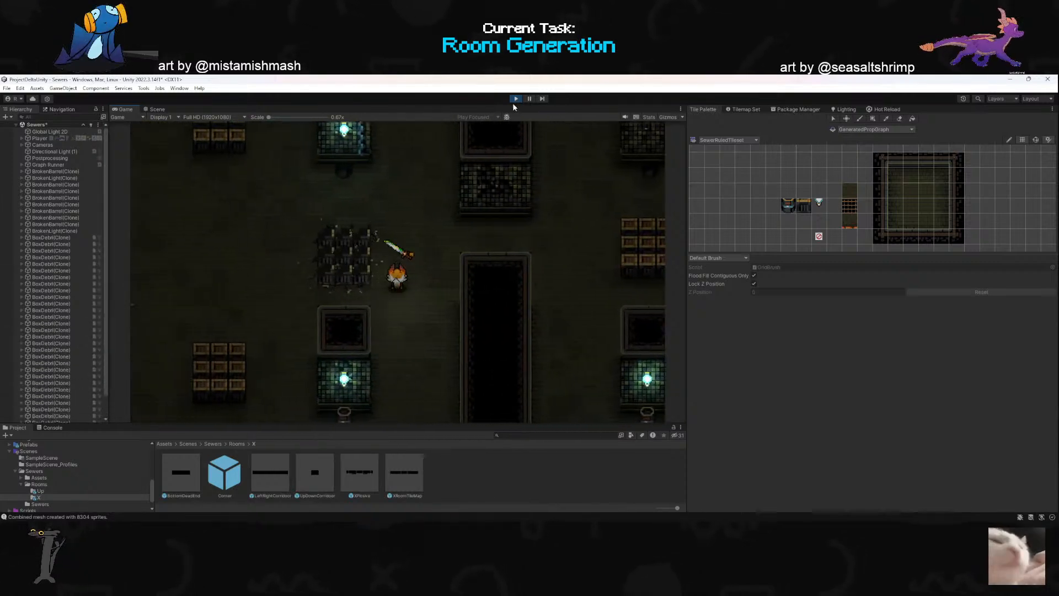
click(513, 99)
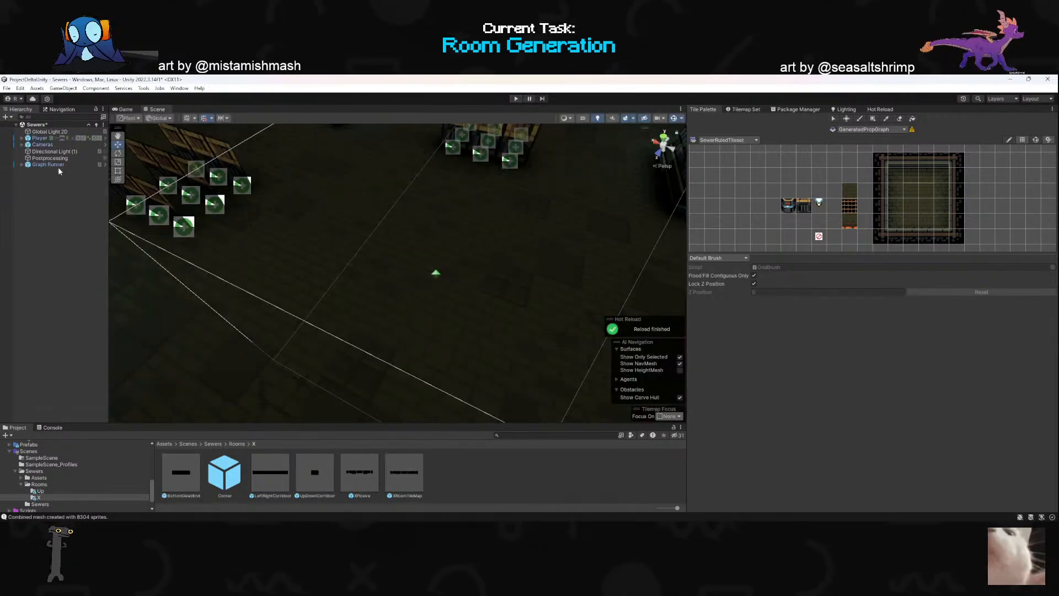
- Select the Player object and unlock the Inspector from the Tilemap Set asset so it follows the selection
click(41, 139)
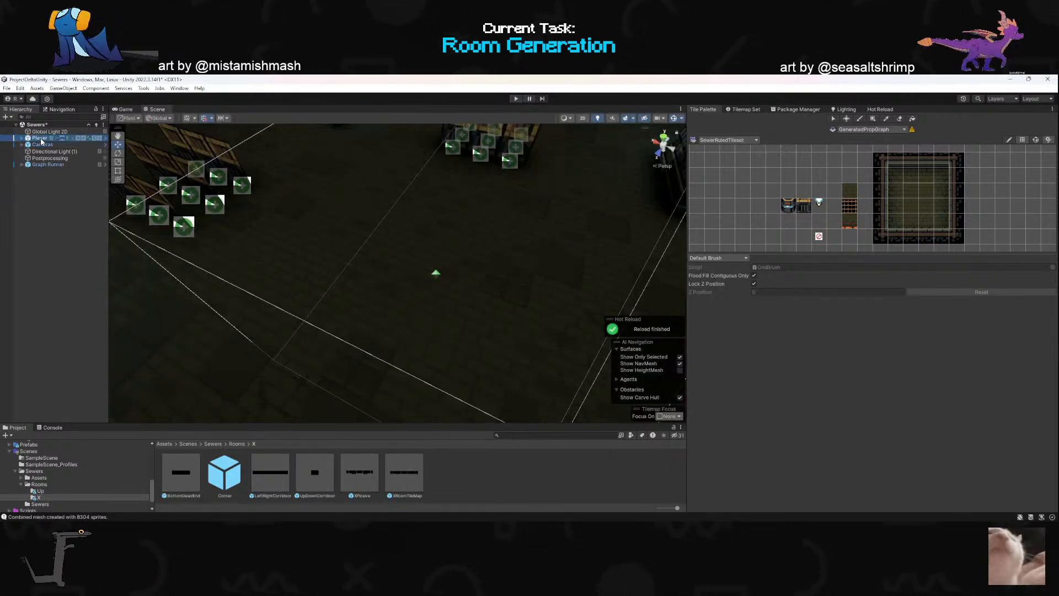
click(744, 110)
click(704, 109)
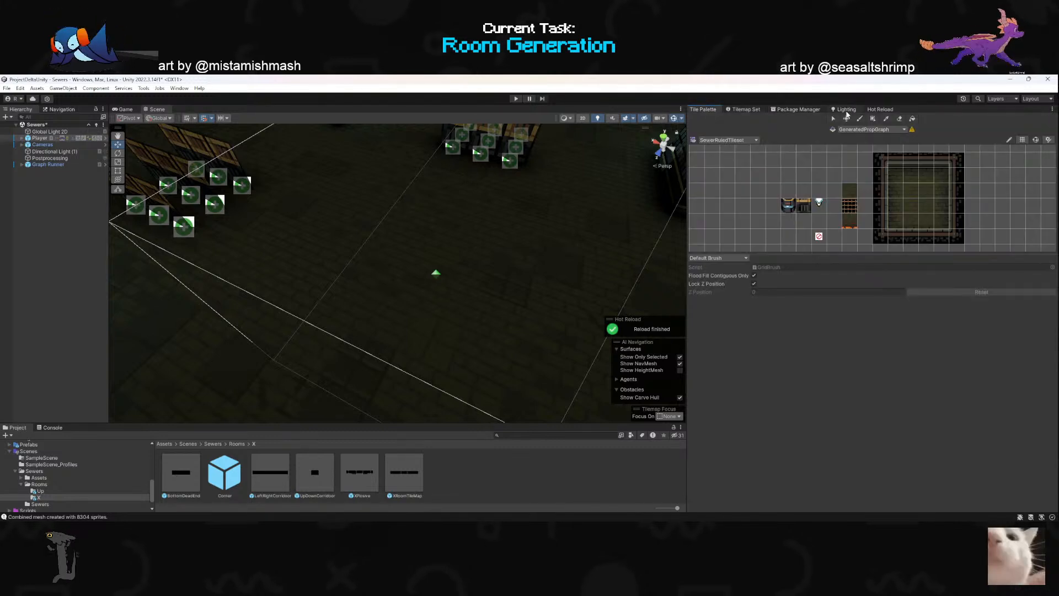
click(746, 110)
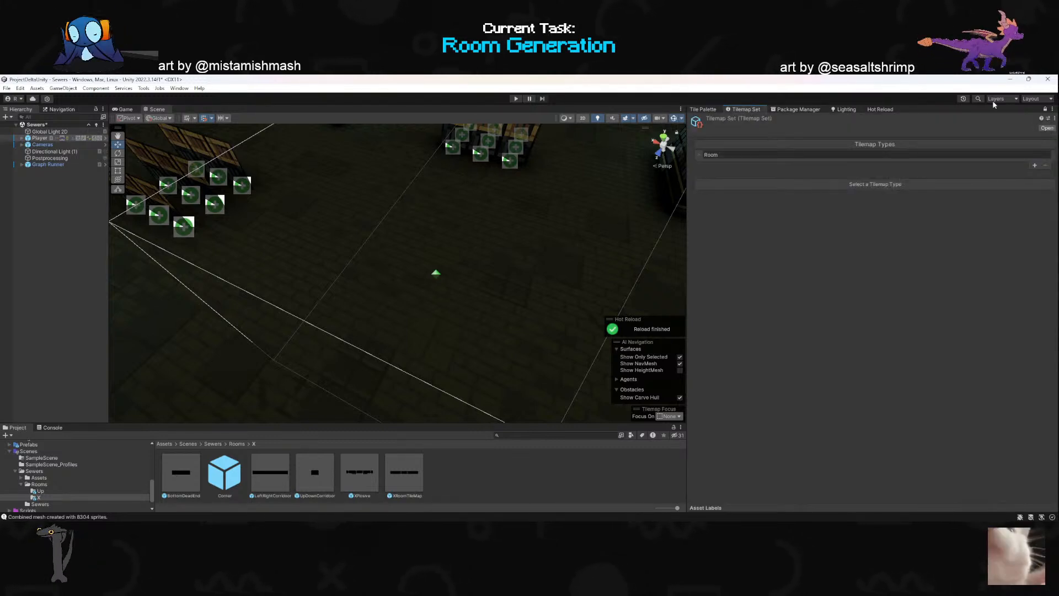
click(1045, 109)
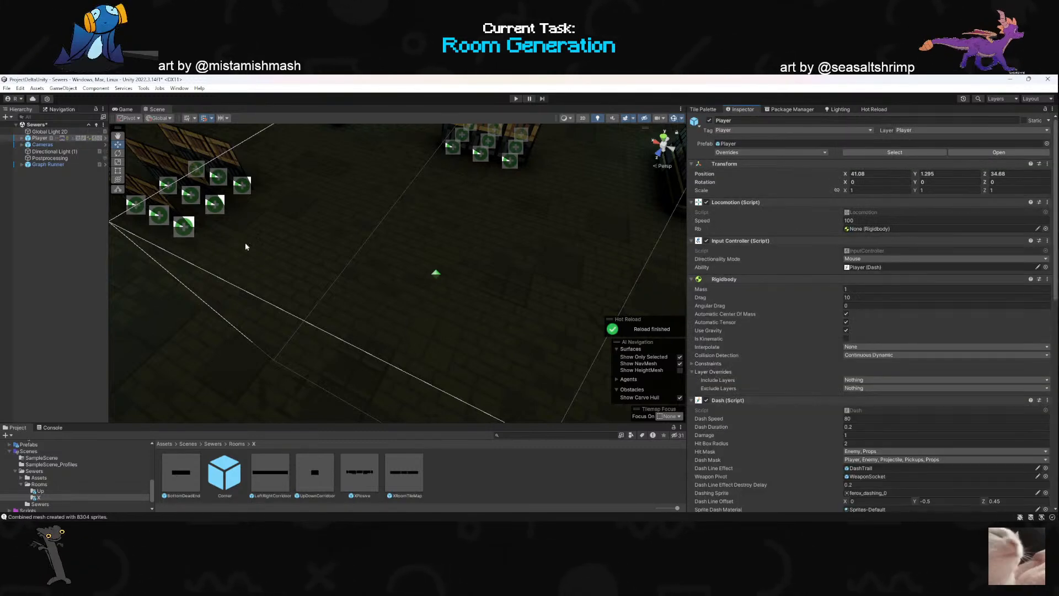
- Select the Graph Runner object, locate its assigned TestGraph asset and open it in the graph editor
click(40, 164)
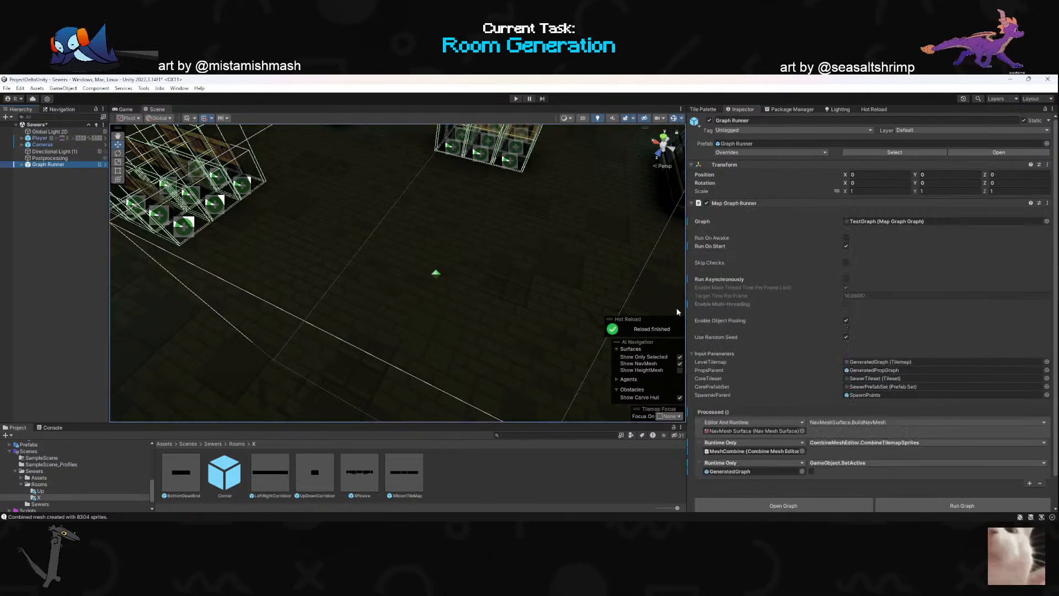
click(871, 222)
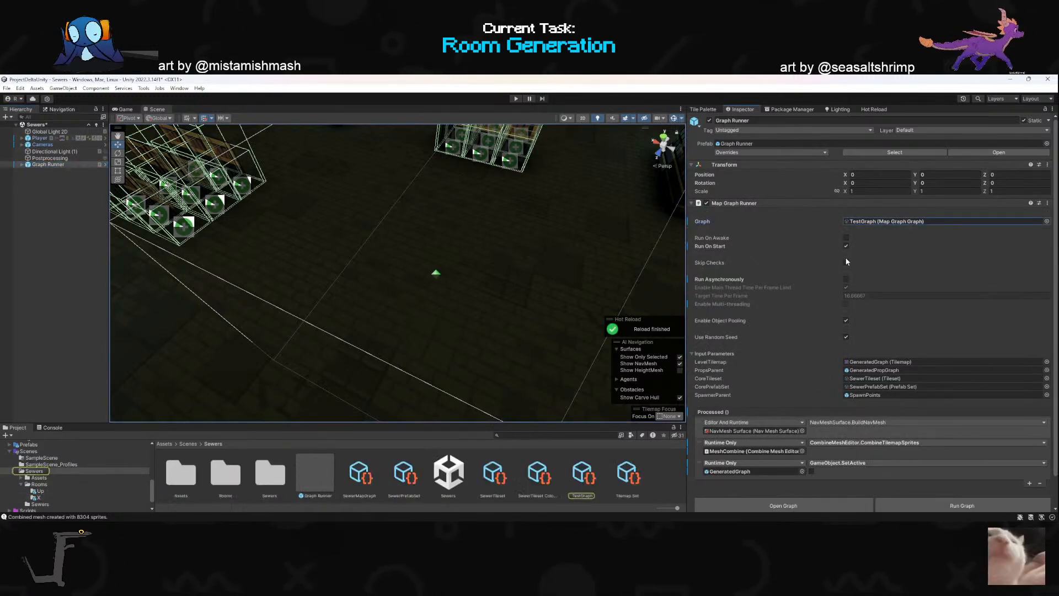
click(588, 475)
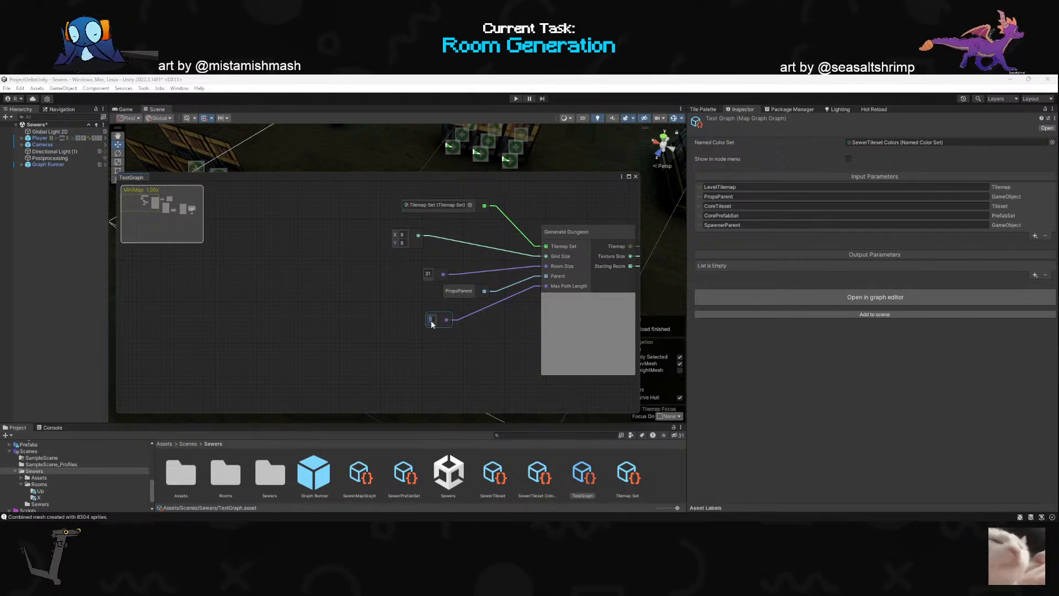
- Change the Max Path Length input of the Generate Dungeon node, save, close TestGraph and start play mode
click(432, 358)
drag(607, 177, 606, 193)
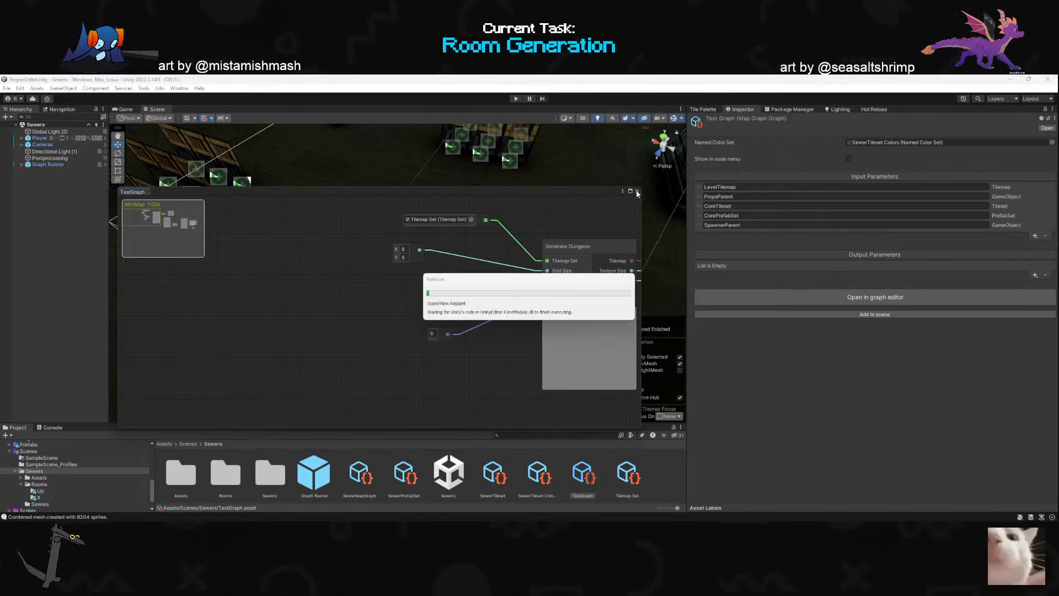
click(637, 191)
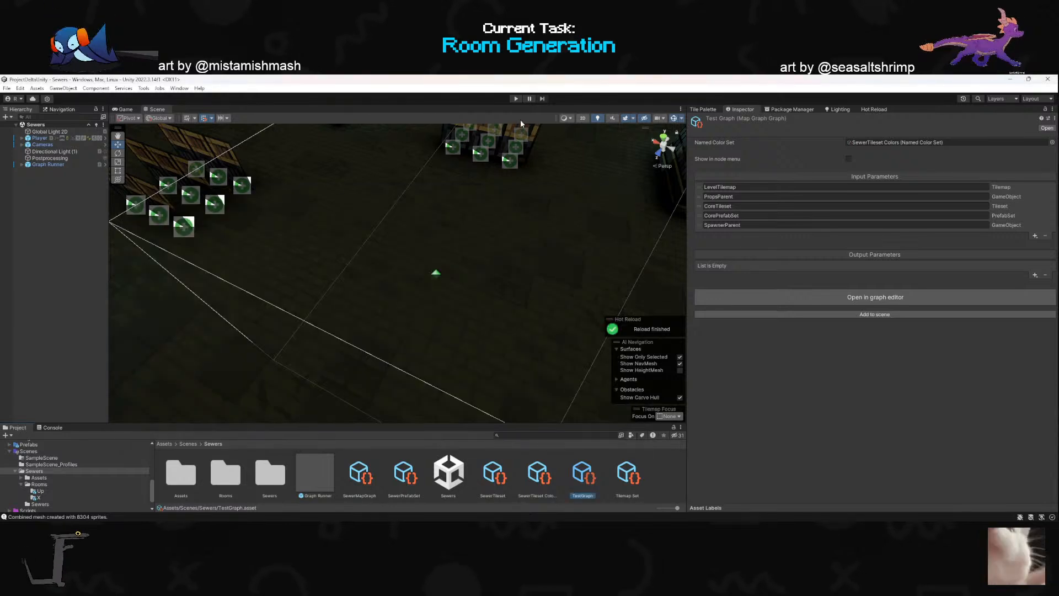
click(513, 98)
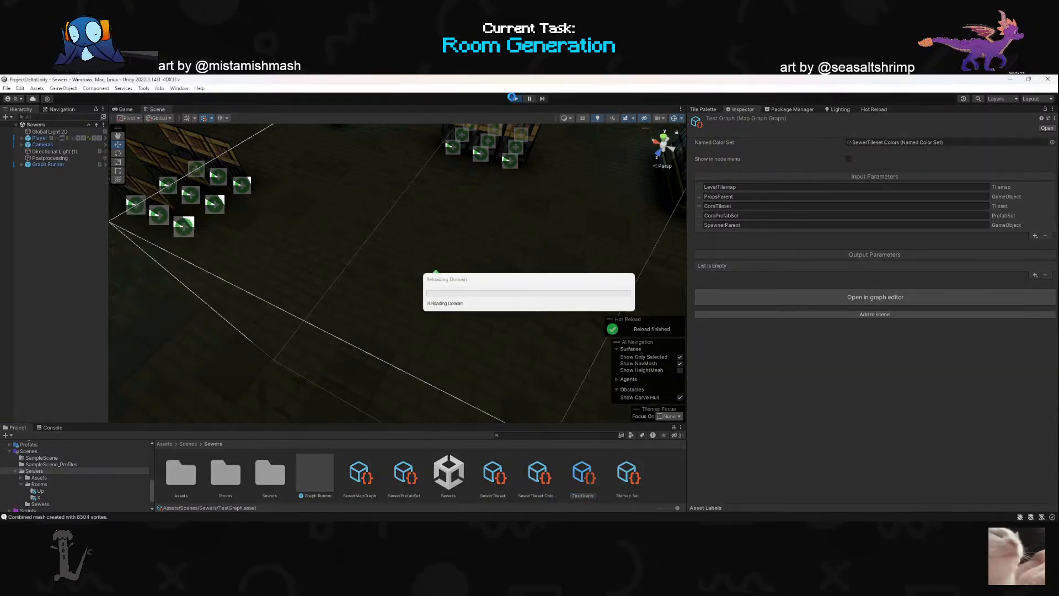
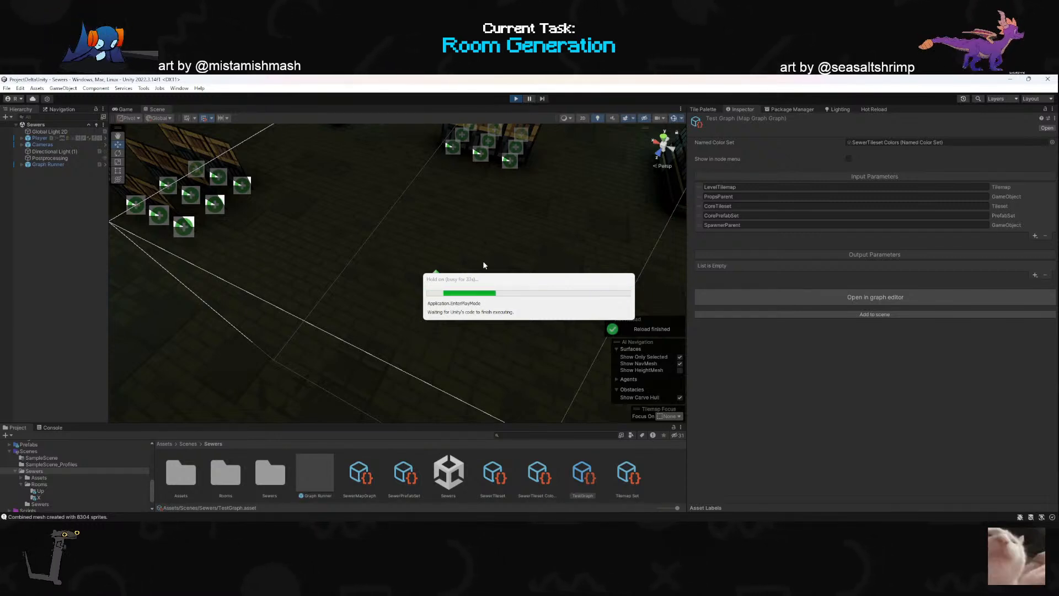
- Walk the player around the central grate of the starting room, then north between the two upper pits
drag(484, 282, 353, 291)
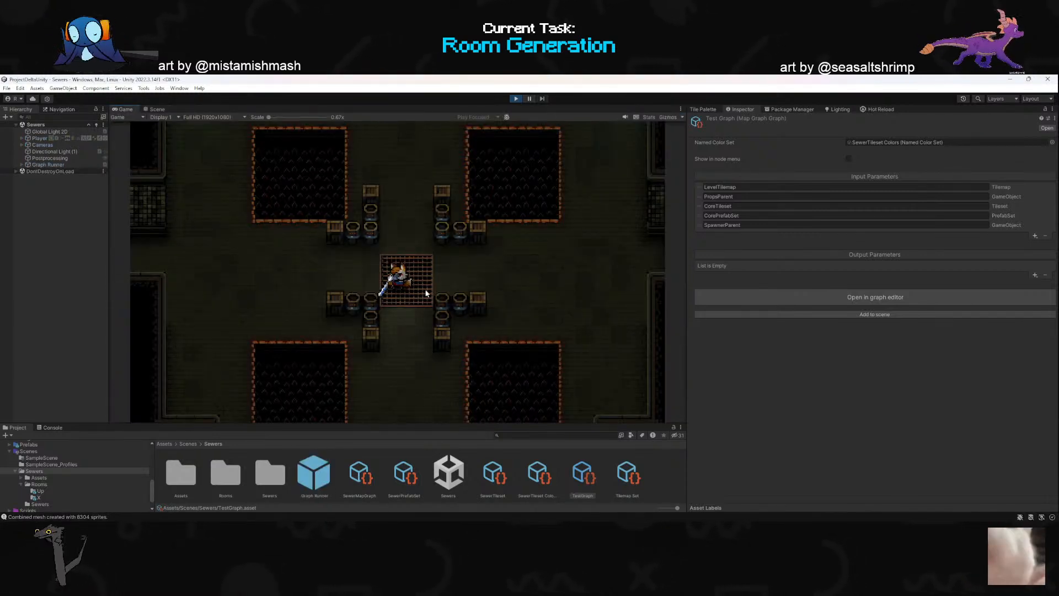
key(w)
click(459, 292)
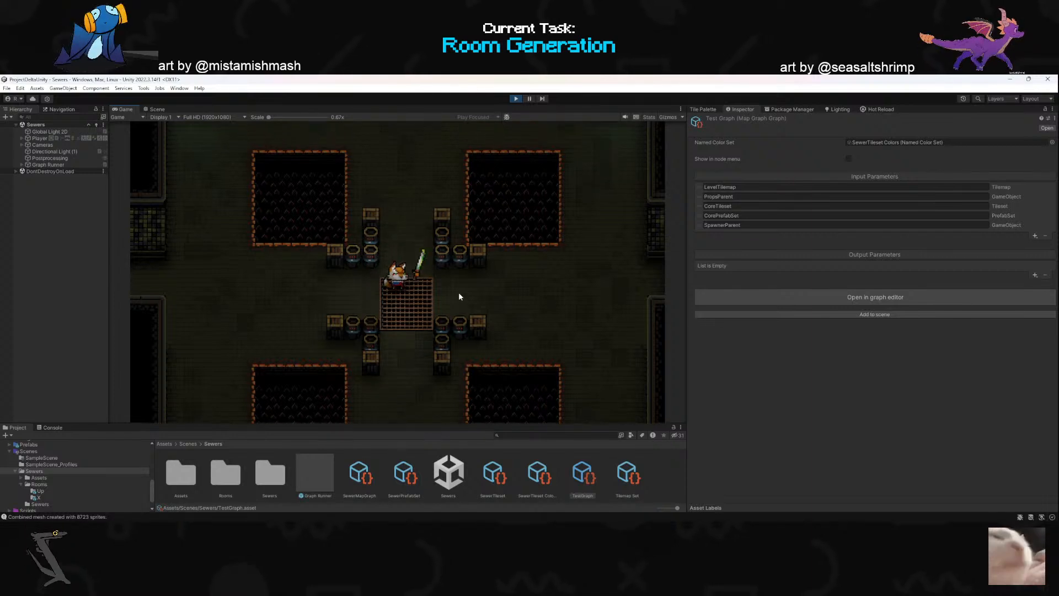
key(d)
key(s)
key(a)
key(w)
key(w)
key(a)
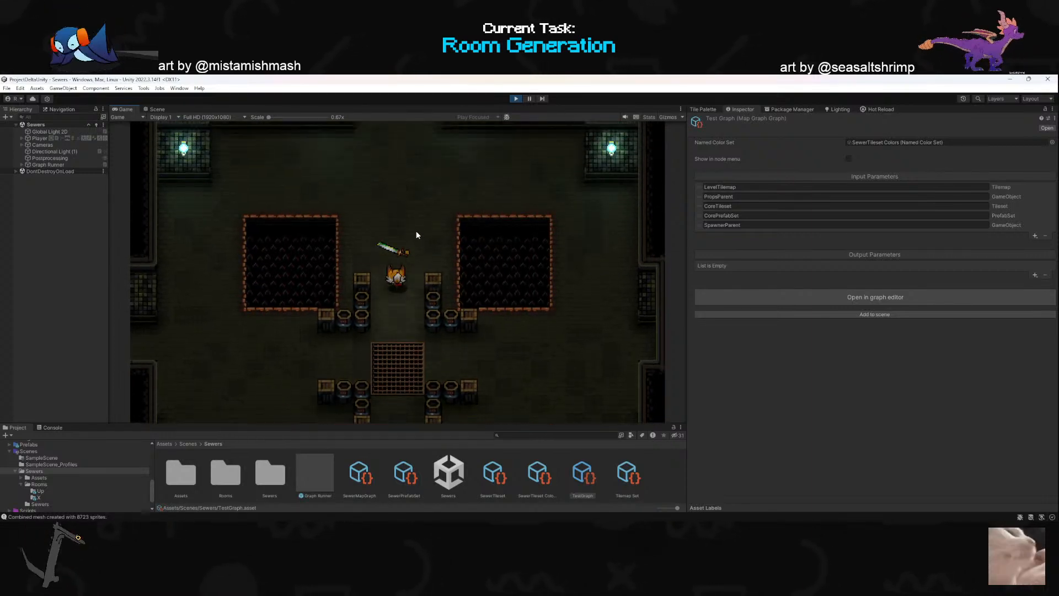
- Smash the barrels and boxes stacked below the upper pits with sword attacks
key(w)
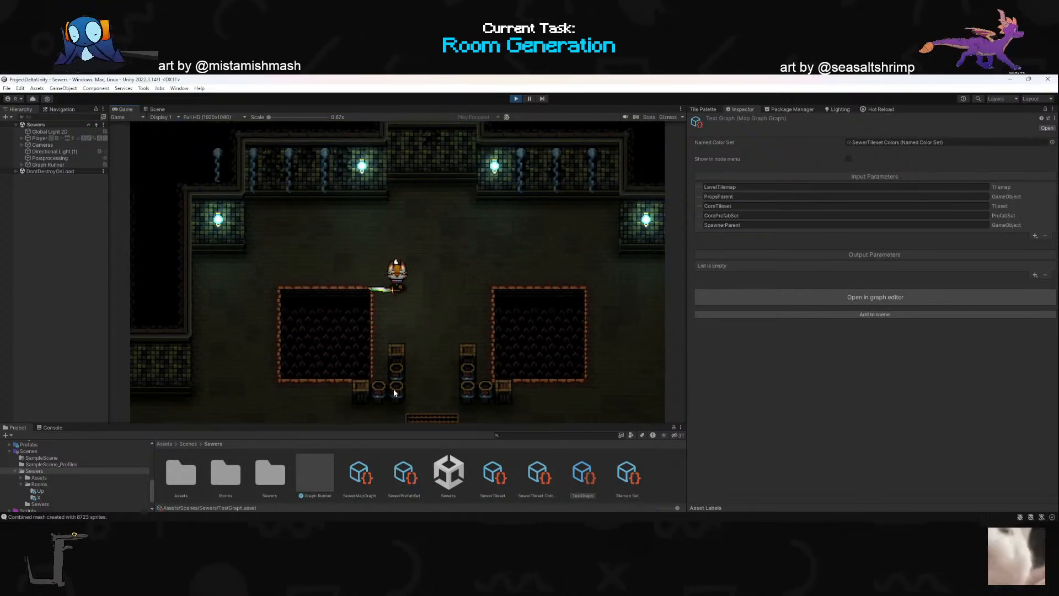
click(380, 389)
key(d)
key(s)
click(381, 390)
key(a)
- Move west into the neighbouring grate room and dash through it towards its south exit
key(w)
key(a)
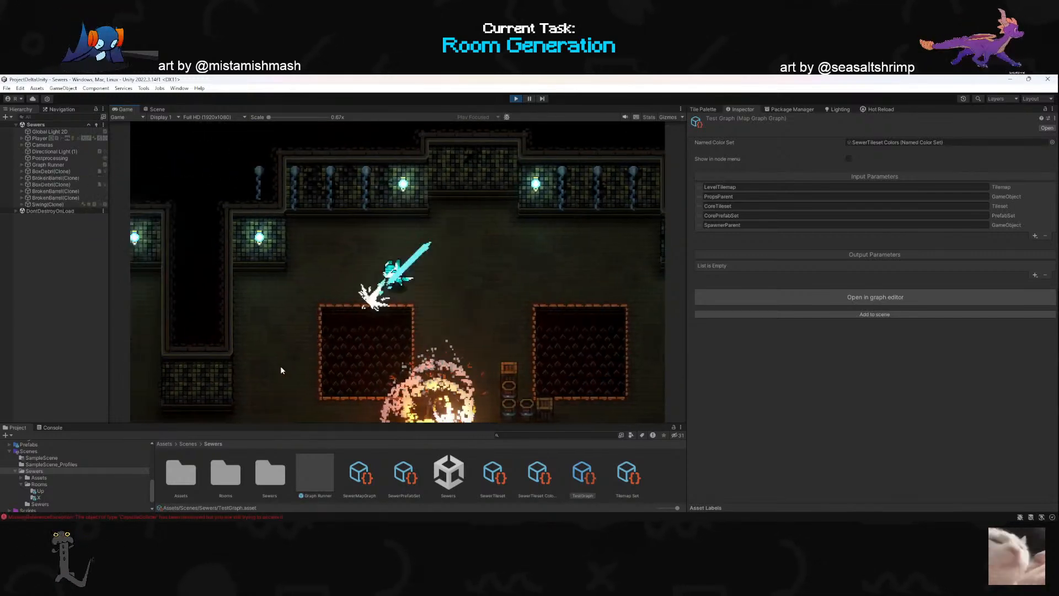
key(s)
key(w)
key(a)
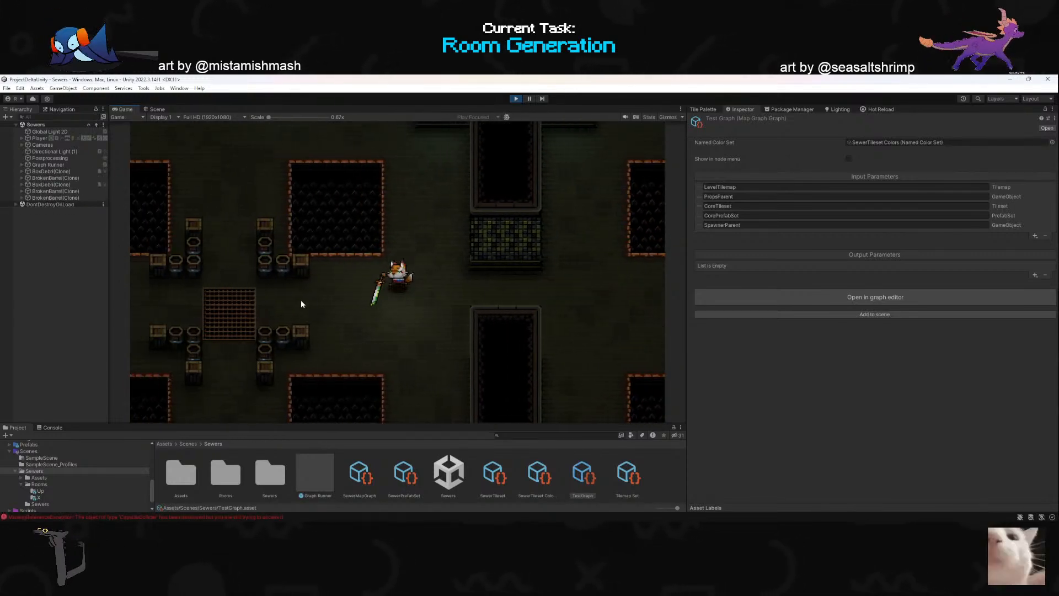
right_click(301, 299)
key(w)
right_click(499, 382)
key(s)
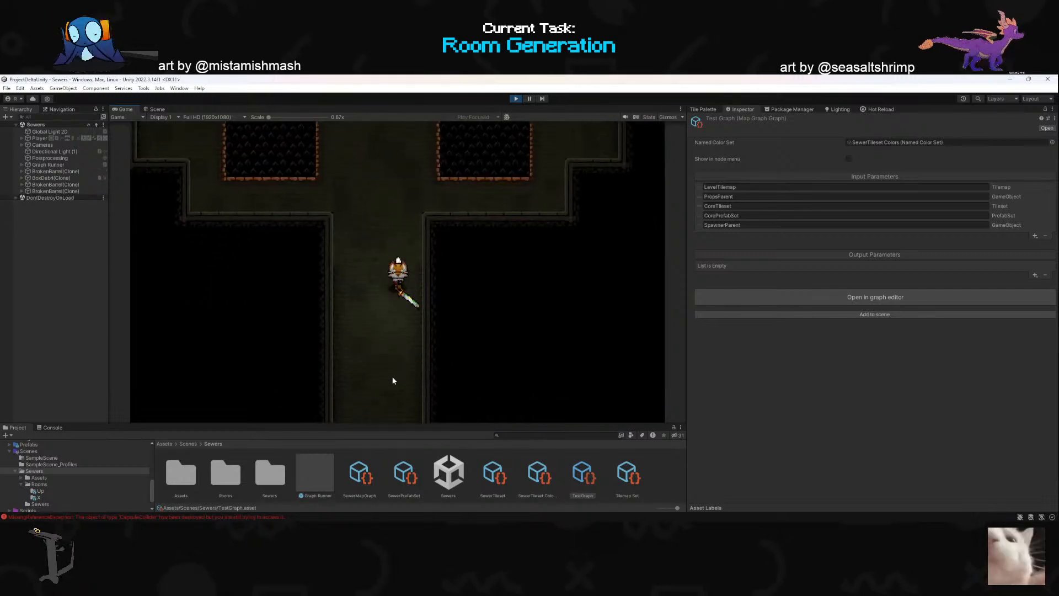
- Dash south down the corridor into the box room and attack the box stacks between the lit pillars
right_click(381, 384)
right_click(414, 393)
key(s)
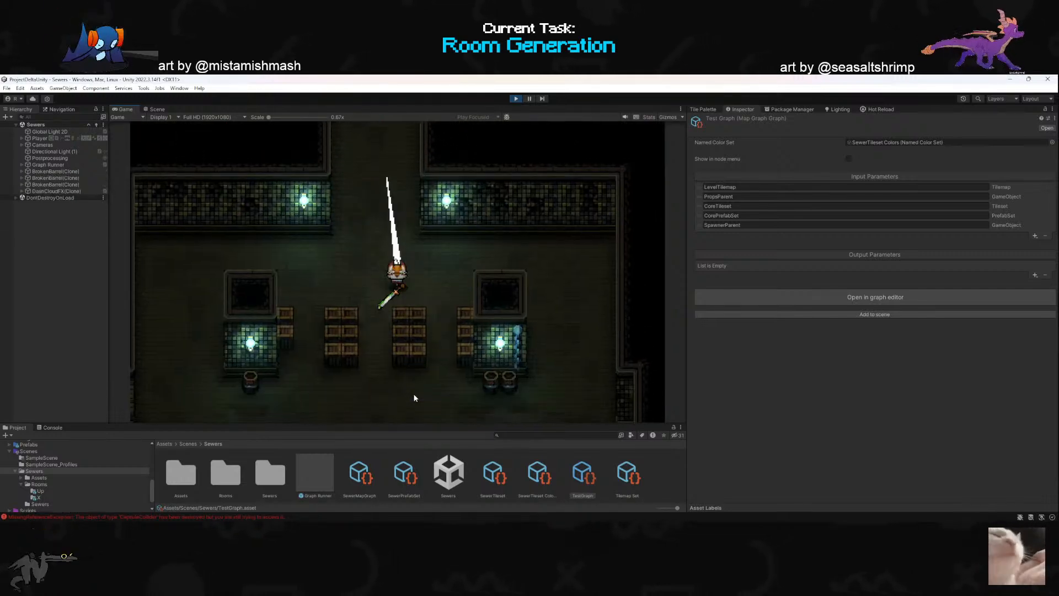
click(366, 285)
key(w)
key(s)
key(a)
key(s)
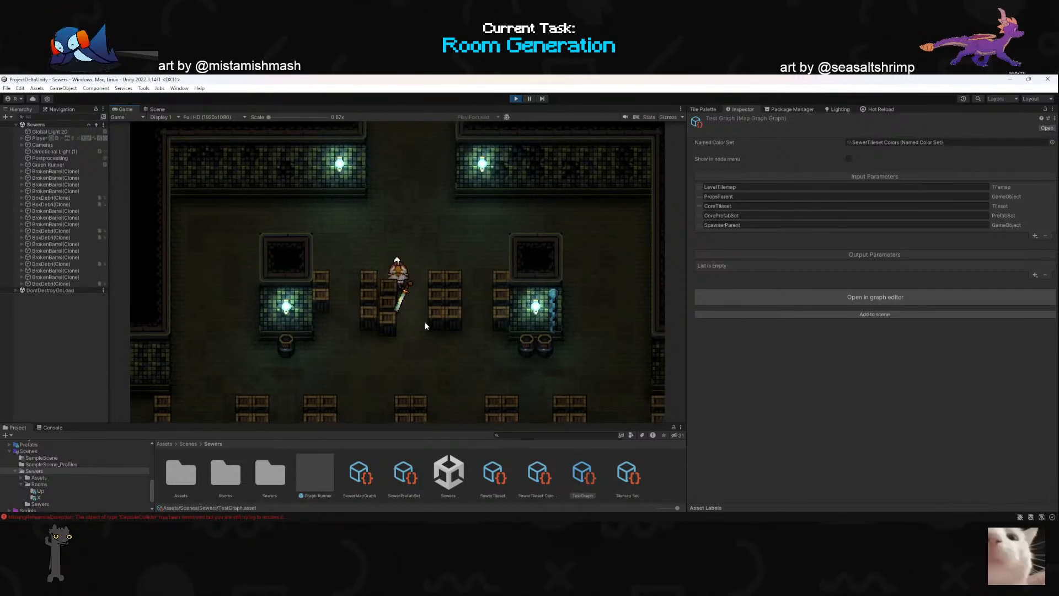
- Dash south into the next pit room and smash the barrels lined up around its central grate
key(s)
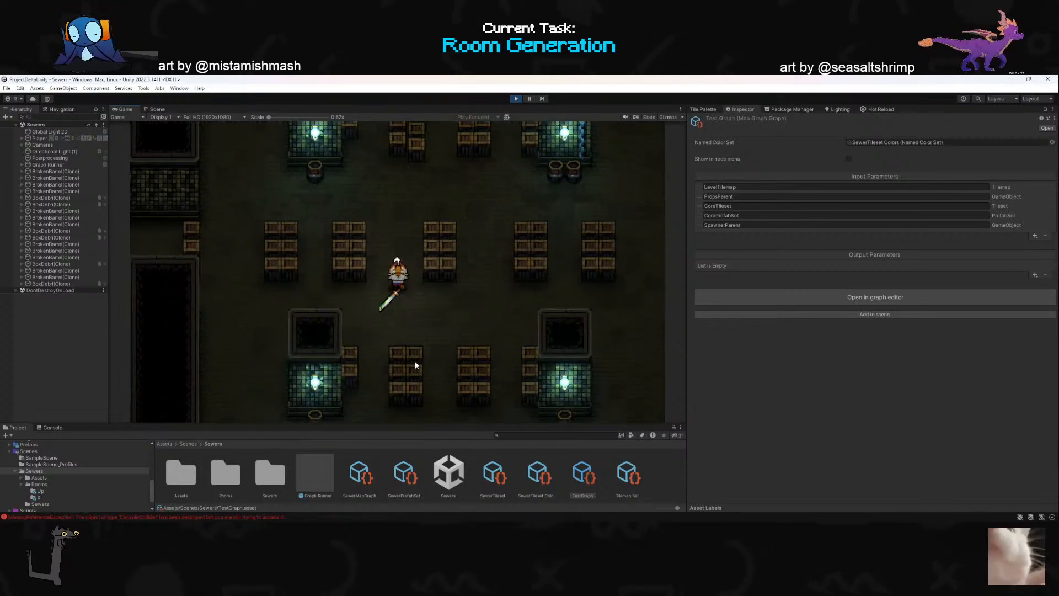
key(s)
right_click(414, 368)
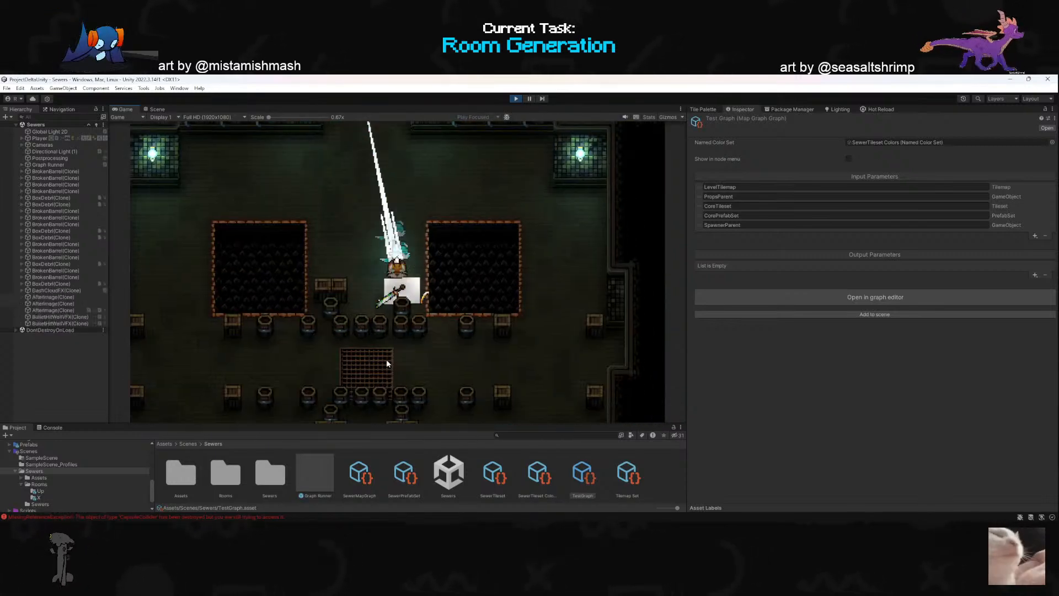
key(w)
key(a)
key(s)
key(a)
click(487, 310)
key(s)
right_click(283, 294)
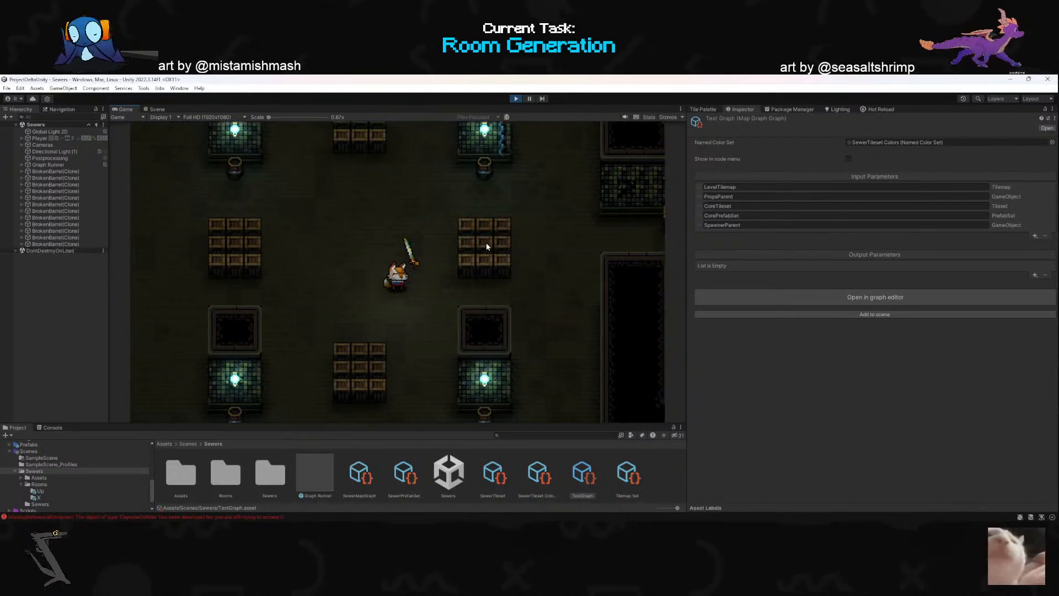
- Dash-attack the eastern box stack in the box room west of the pits and move to its north exit
key(d)
click(532, 191)
key(w)
right_click(496, 193)
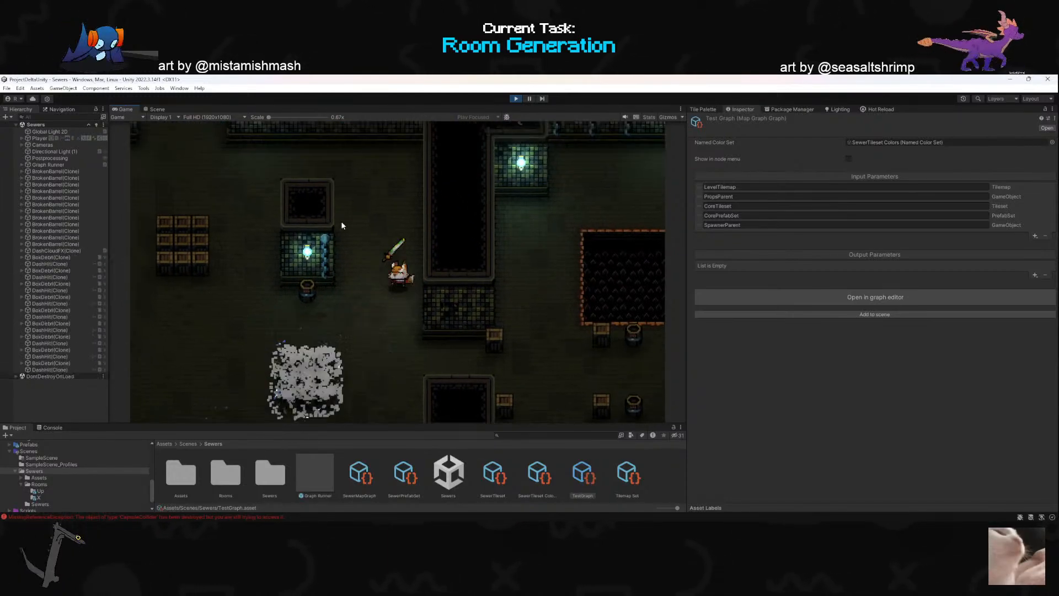
right_click(295, 251)
key(a)
key(w)
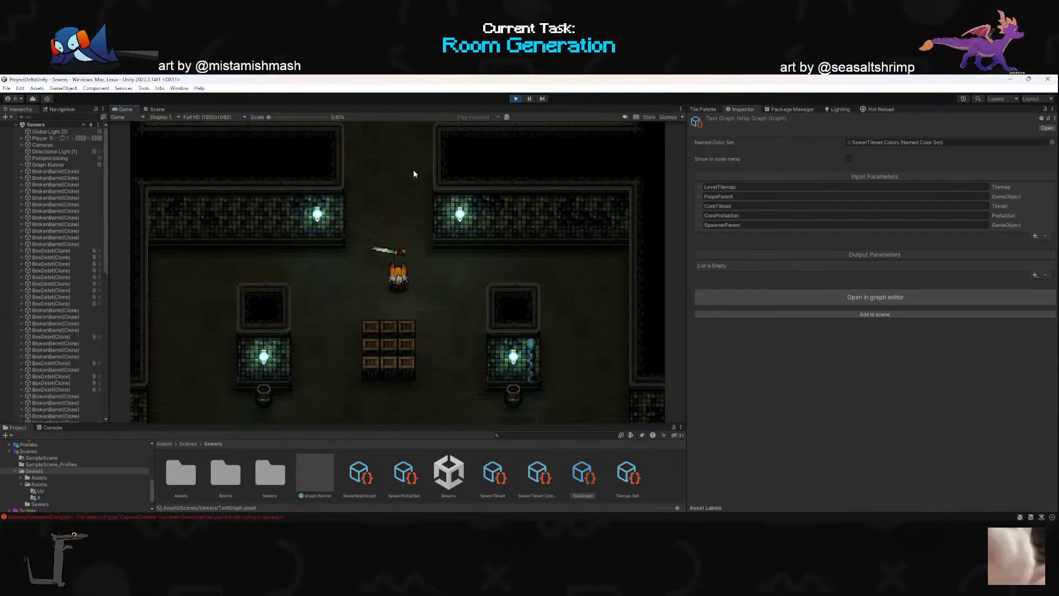
- Dash north through the corridor into the next box room and attack the box stack near its north wall
right_click(413, 172)
key(w)
click(401, 176)
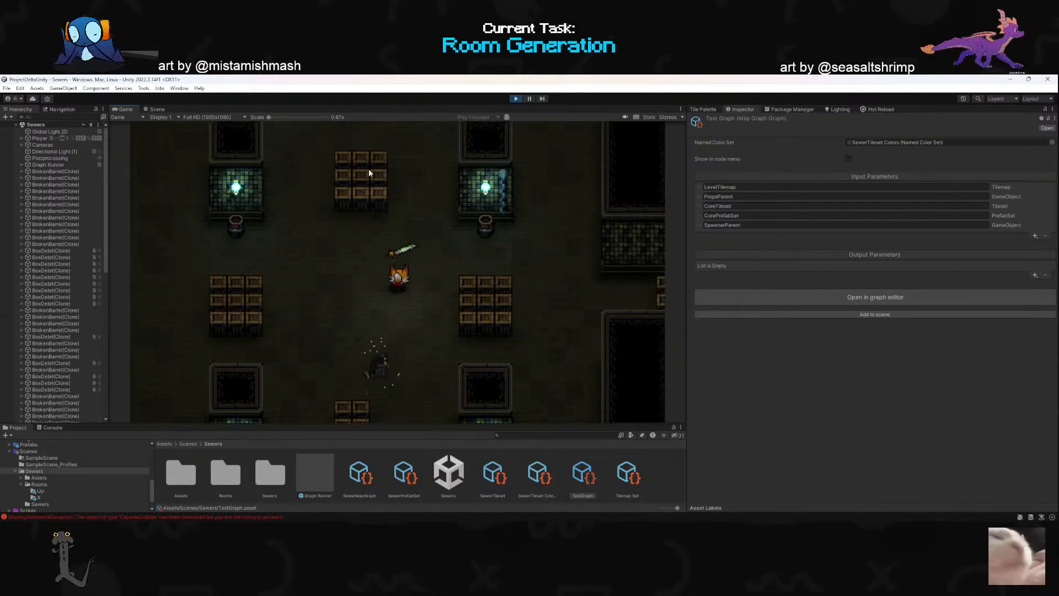
click(411, 175)
key(a)
click(475, 172)
right_click(469, 170)
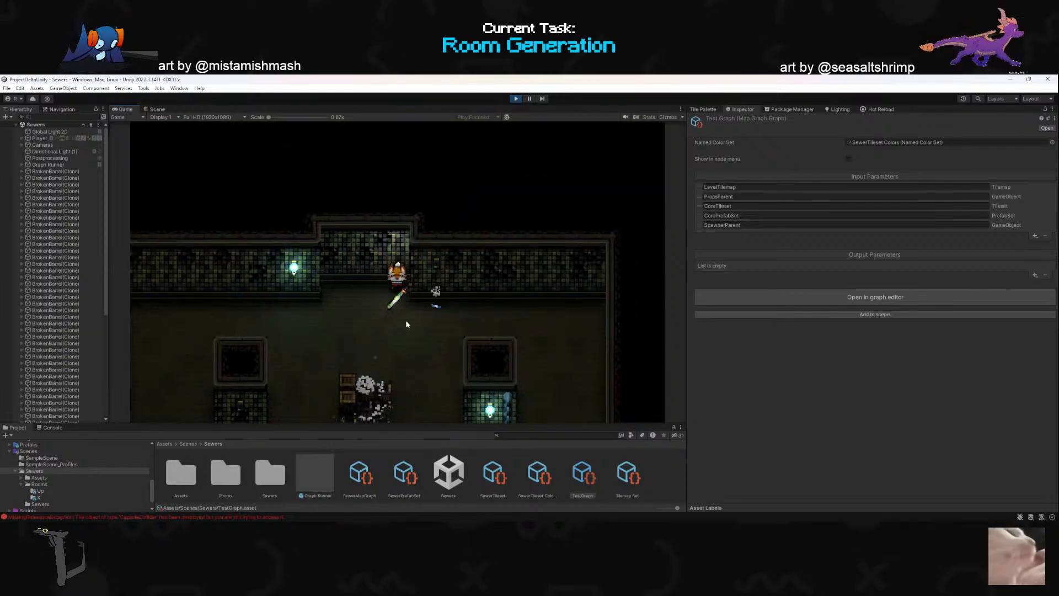
- Dash east through the doorway into the adjacent box room and attack its lower row of box stacks
right_click(408, 353)
key(s)
key(d)
right_click(532, 218)
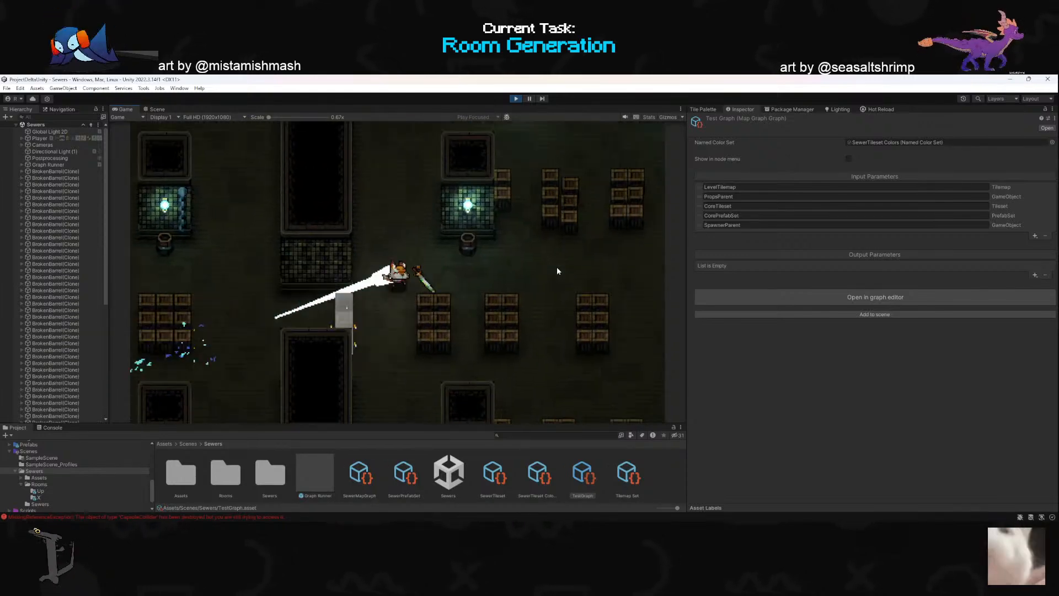
click(421, 357)
click(421, 356)
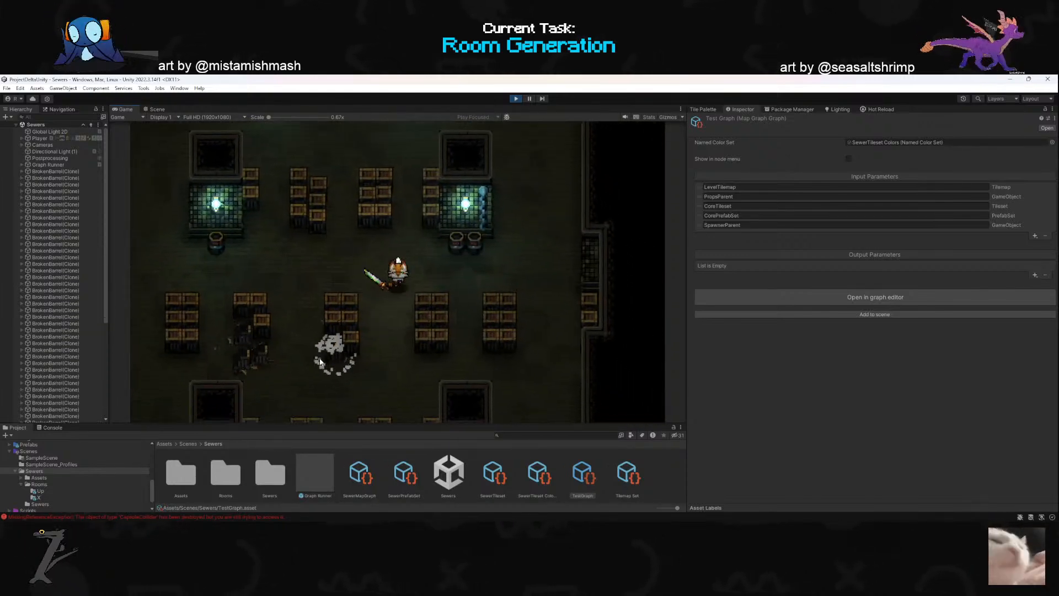
click(416, 354)
key(a)
right_click(408, 362)
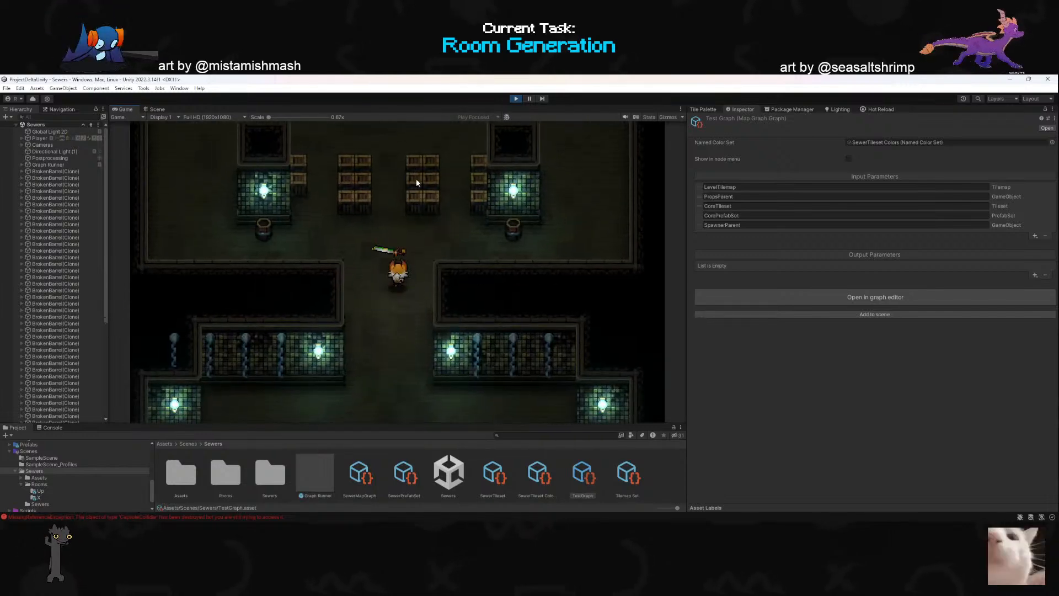
- Enter the box room north of the short corridor and smash the box stacks between its two lit pillars
right_click(418, 180)
right_click(343, 356)
click(424, 232)
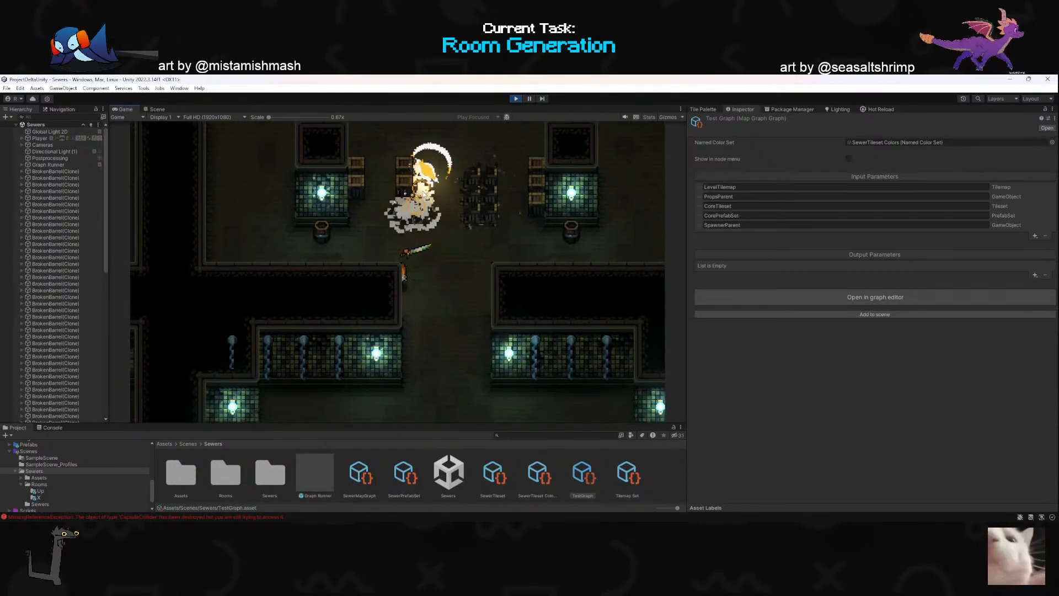
key(w)
click(408, 221)
key(d)
click(511, 240)
key(d)
key(a)
click(498, 248)
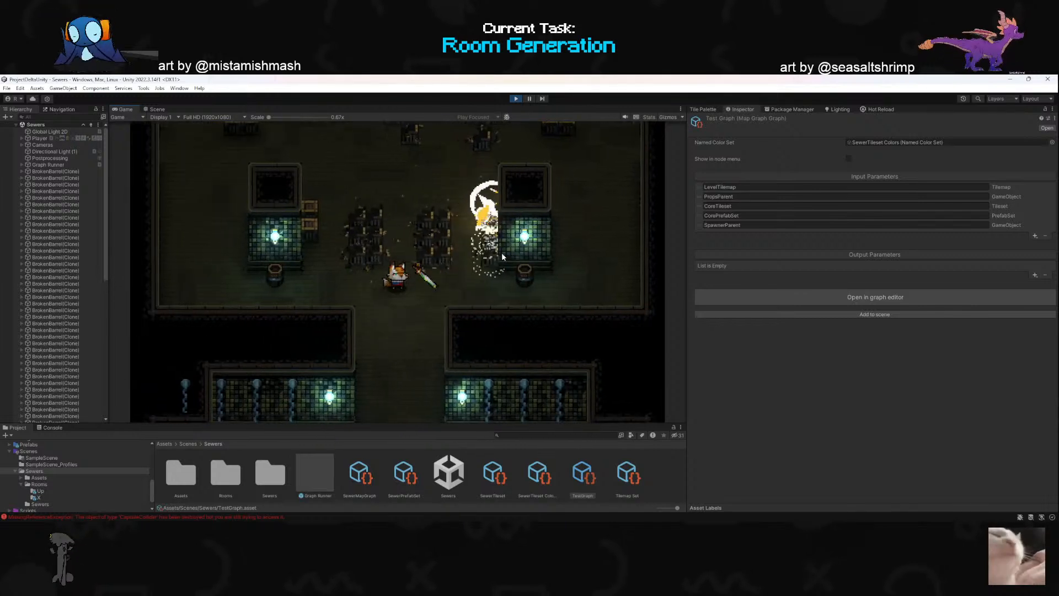
click(540, 210)
- Switch to the gun and shoot at the barrel below the eastern lit pillar
key(s)
key(2)
key(s)
key(a)
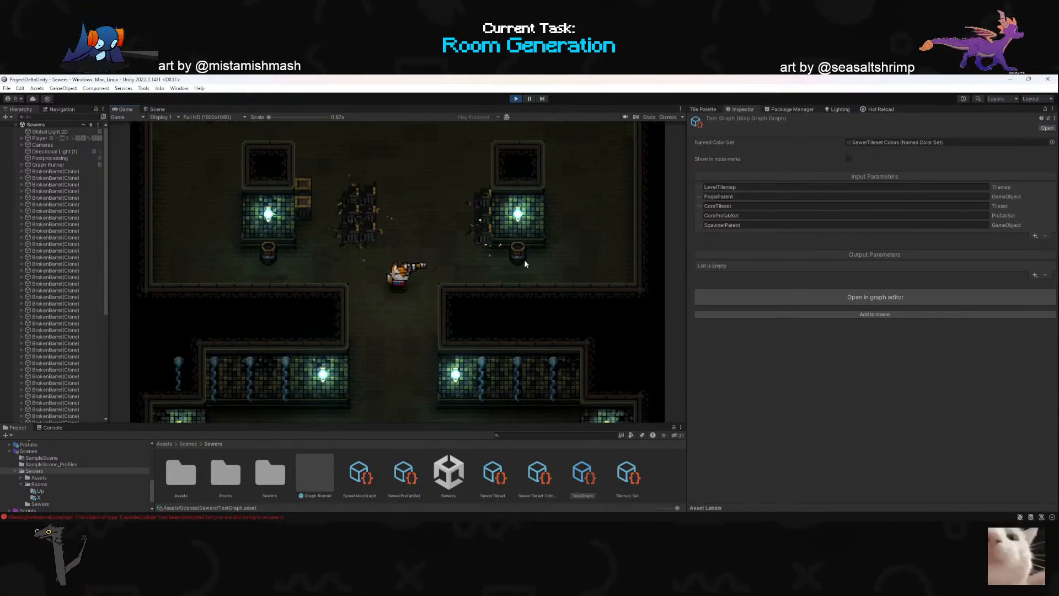
click(526, 238)
key(w)
click(538, 240)
key(s)
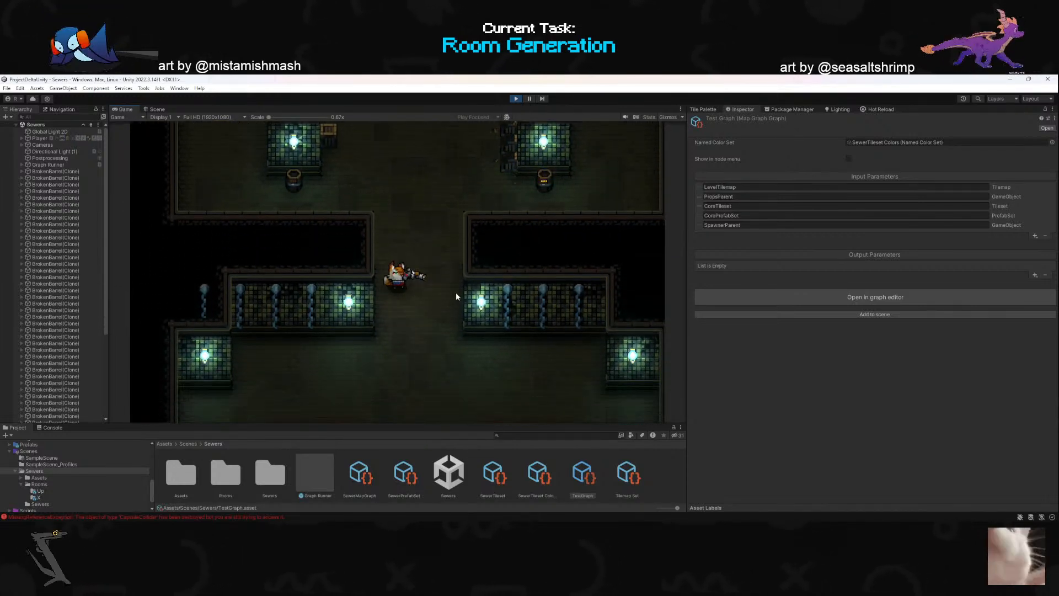
- Return south to the grate room while firing the gun and shoot the barrels and crates east of the grate
click(442, 215)
click(449, 183)
key(a)
key(w)
click(399, 215)
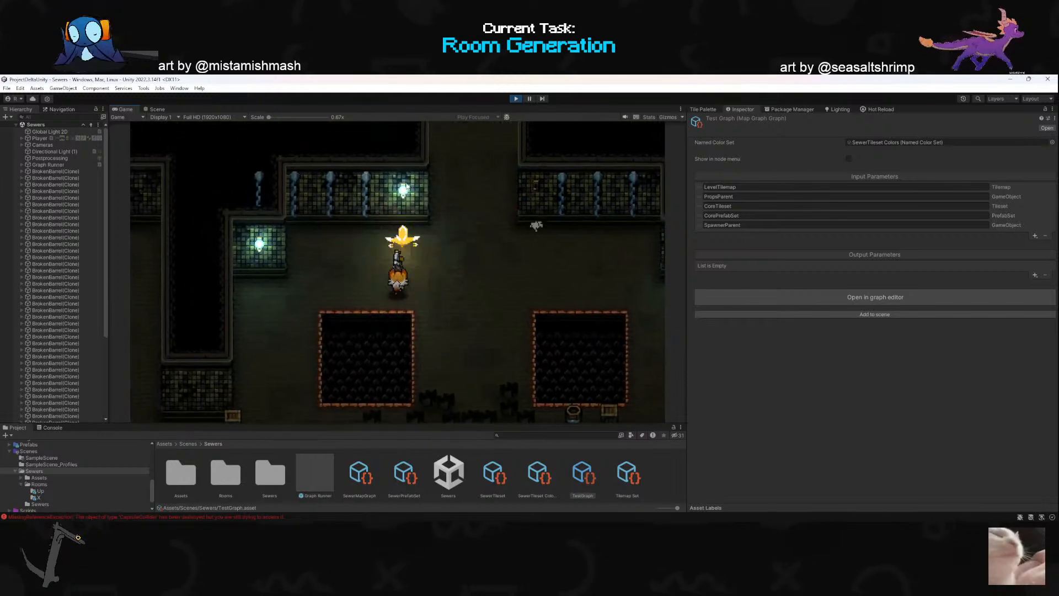
click(459, 202)
key(s)
key(d)
key(space)
key(a)
click(473, 259)
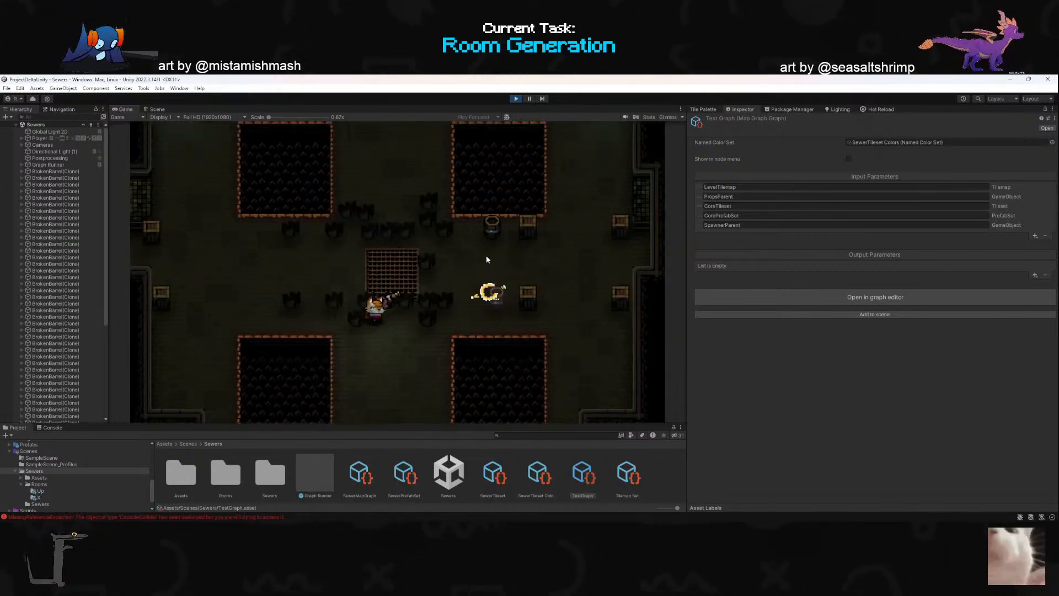
- Cross the grate room and shoot the crates beside its west doorway
key(s)
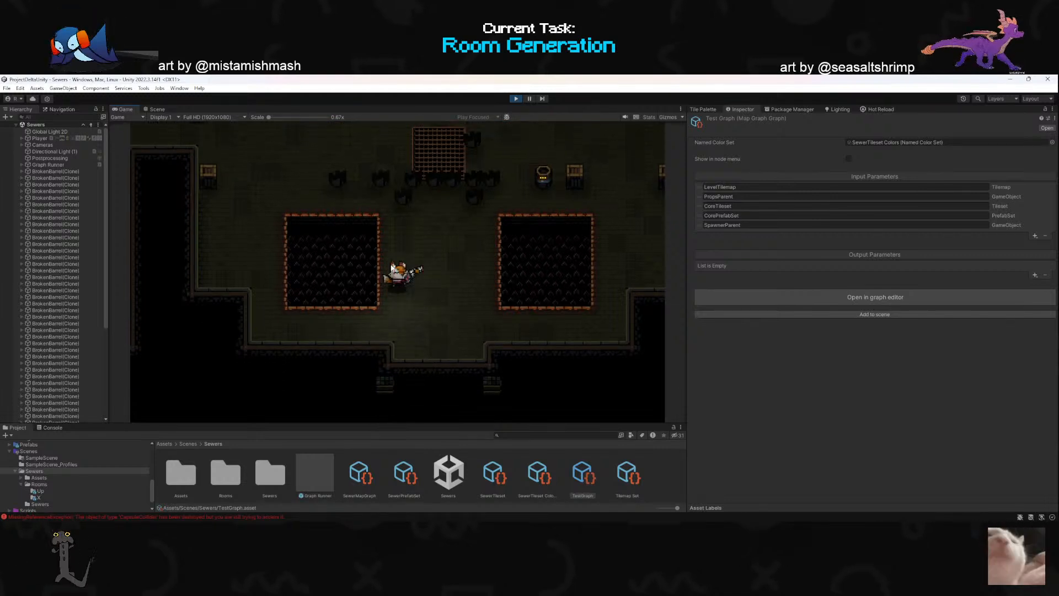
key(w)
key(a)
click(339, 217)
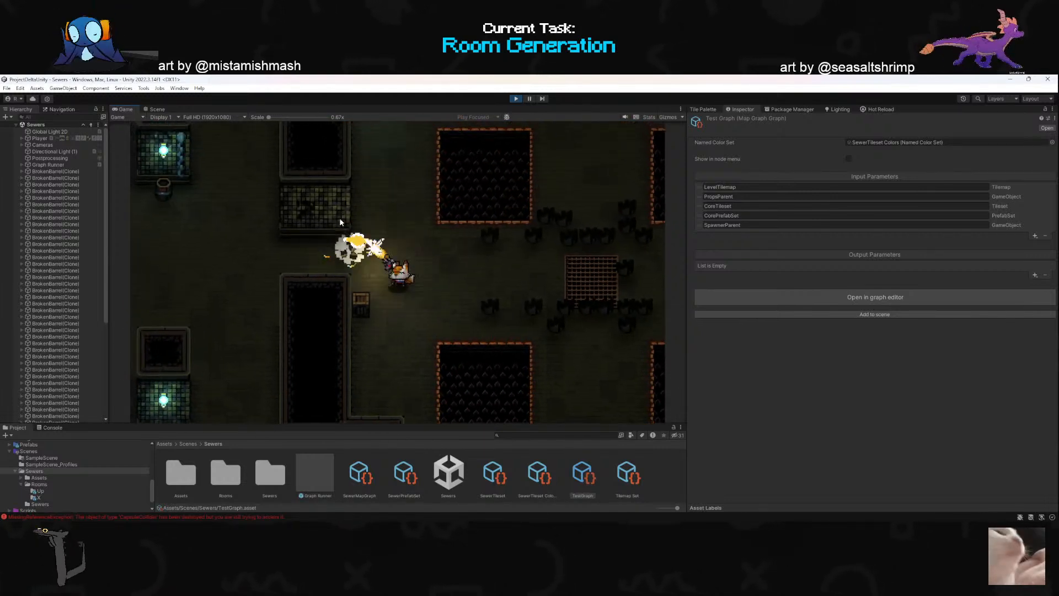
click(408, 323)
key(d)
key(w)
click(424, 317)
key(a)
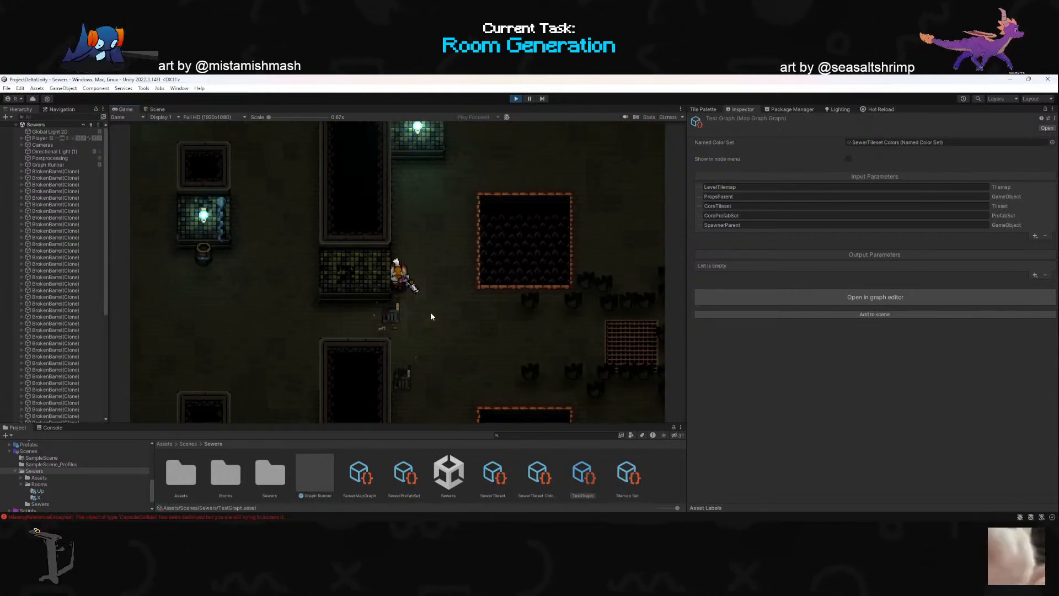
- Walk west into the box room, circle the eastern pillar and move down past the central box stack
key(s)
key(a)
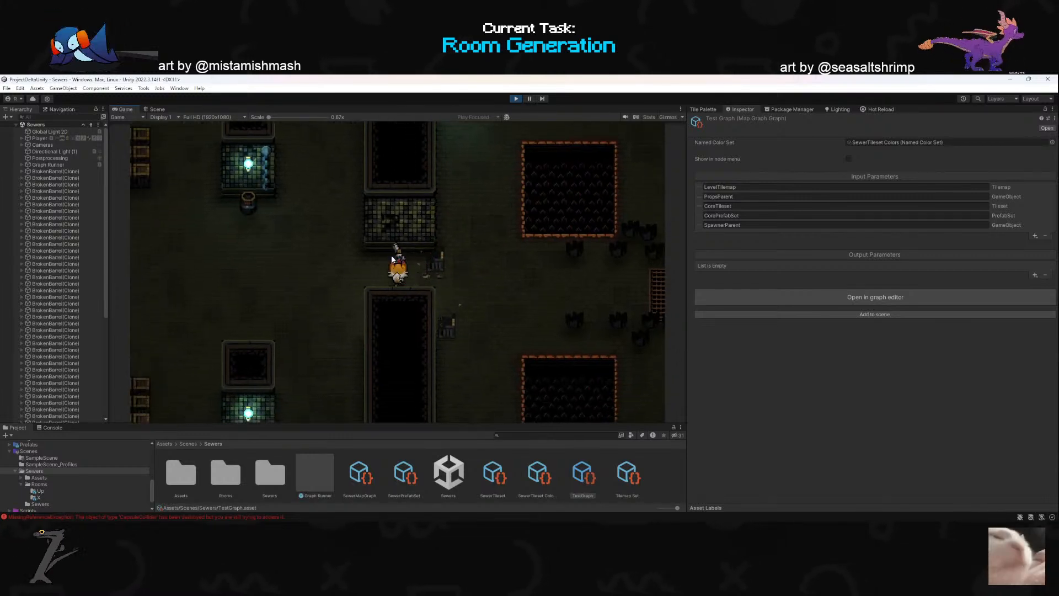
key(w)
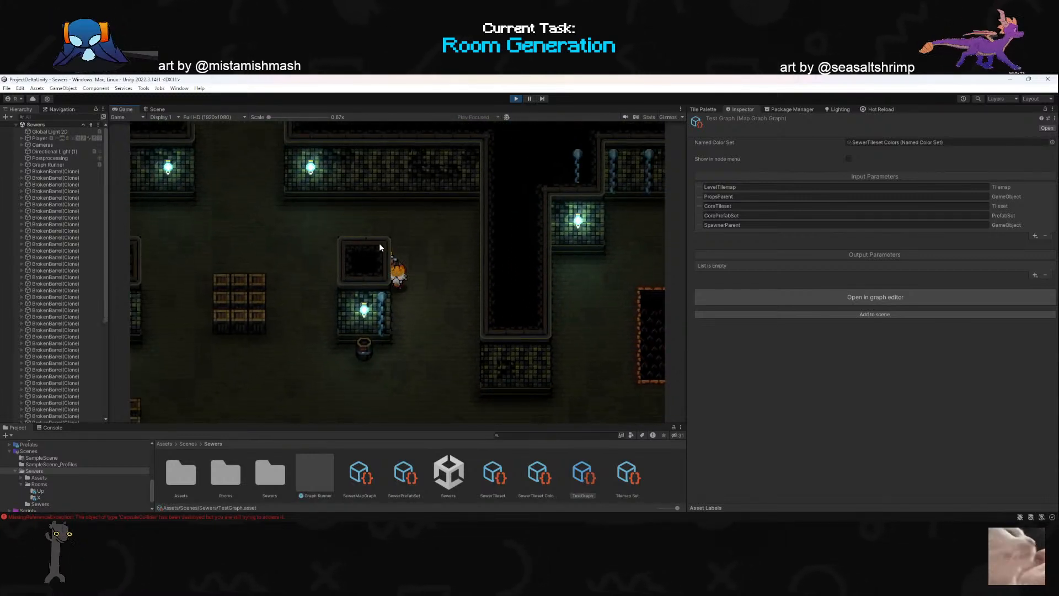
key(w)
key(d)
key(a)
key(s)
key(d)
key(s)
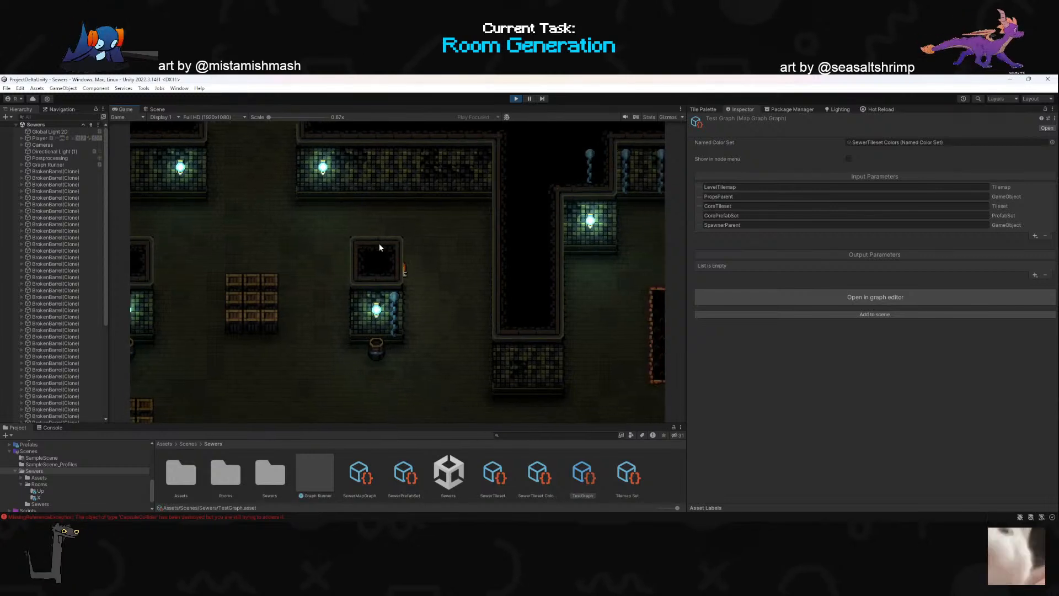
key(a)
key(a)
key(s)
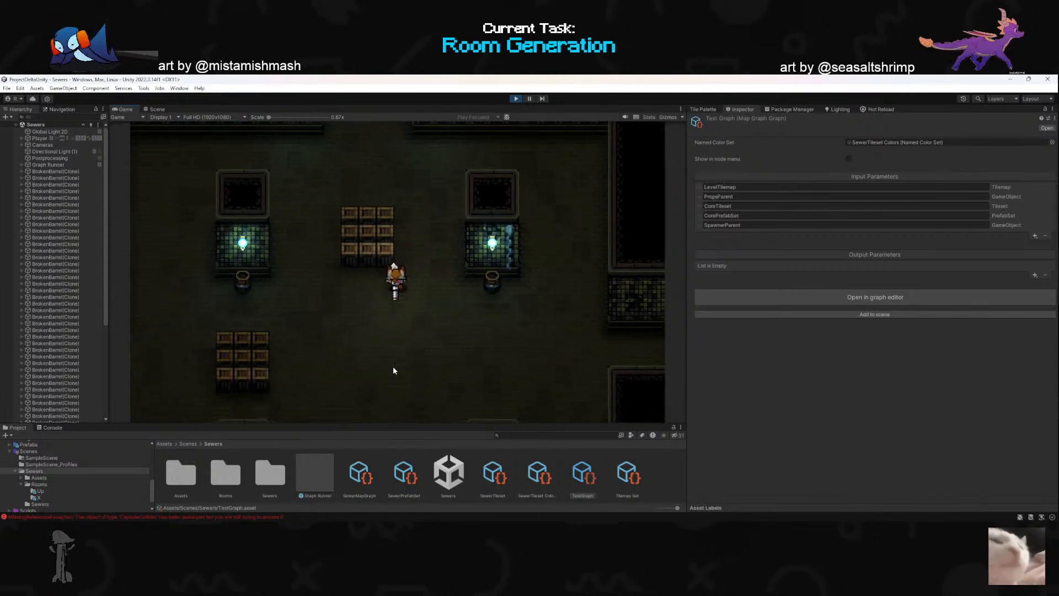
- Clear the Console log and attack the box stack southwest of the player
click(53, 427)
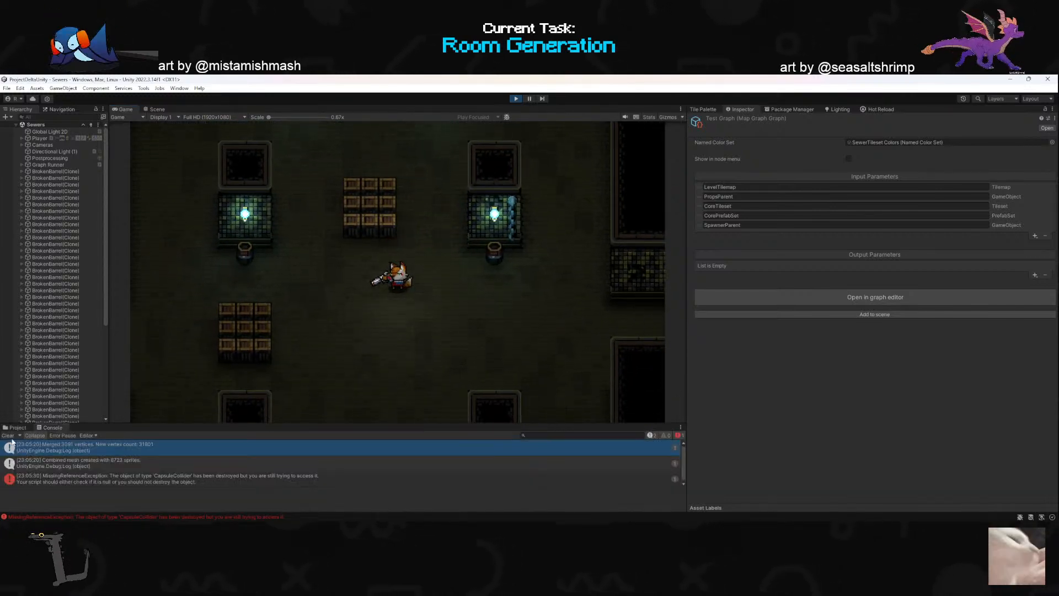
click(7, 437)
click(257, 335)
key(a)
click(260, 338)
key(w)
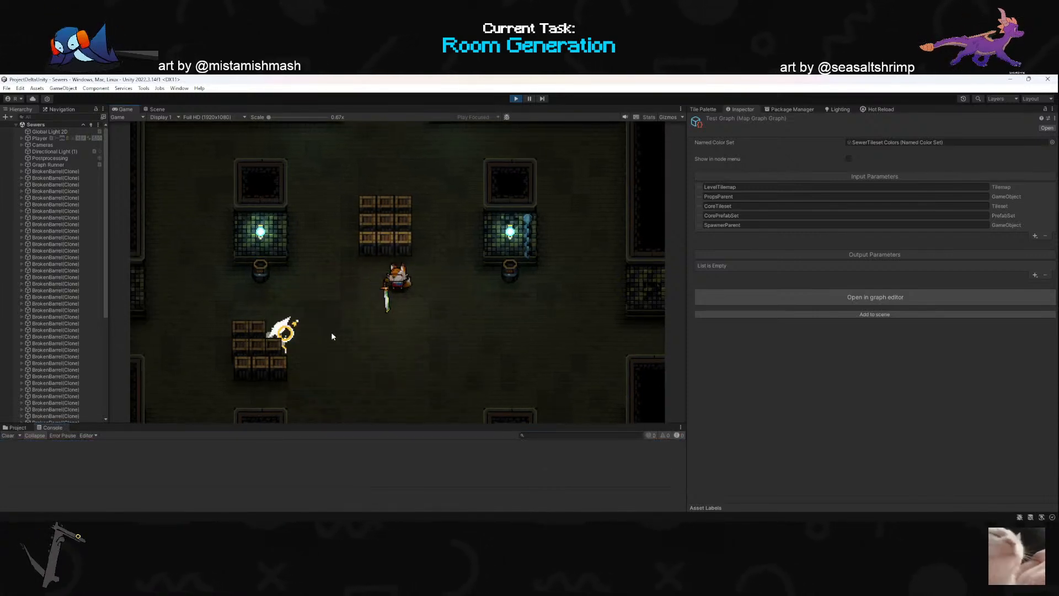
- Approach the damaged southwest box stack and attack the stack between the two lit pillars
key(a)
key(s)
click(320, 304)
click(448, 185)
click(459, 181)
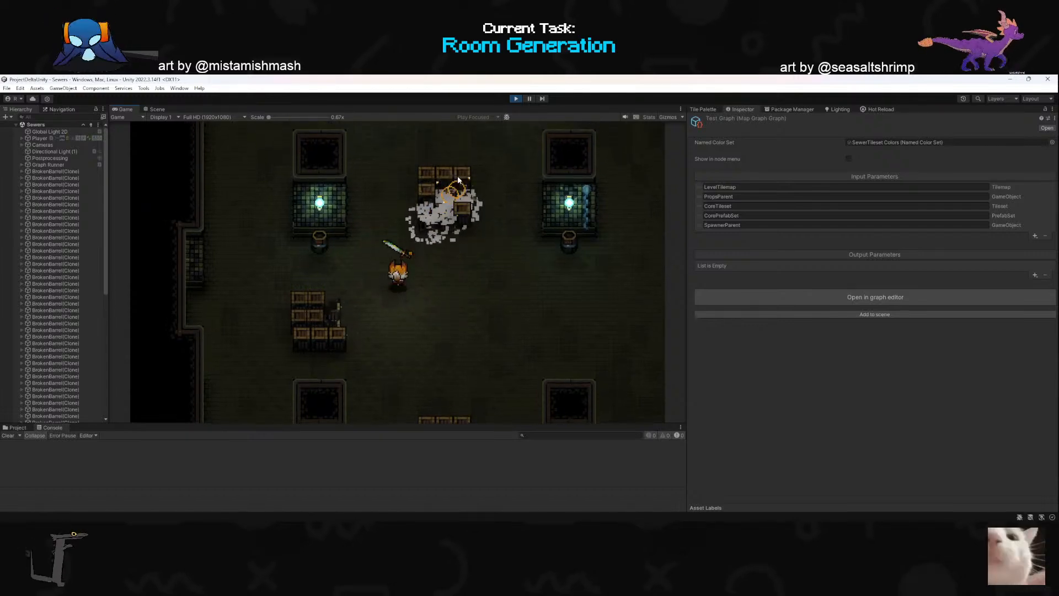
- Attack the box stack between the two lit pillars and move down to the room's southern alcove
key(w)
click(468, 210)
click(455, 185)
key(s)
key(d)
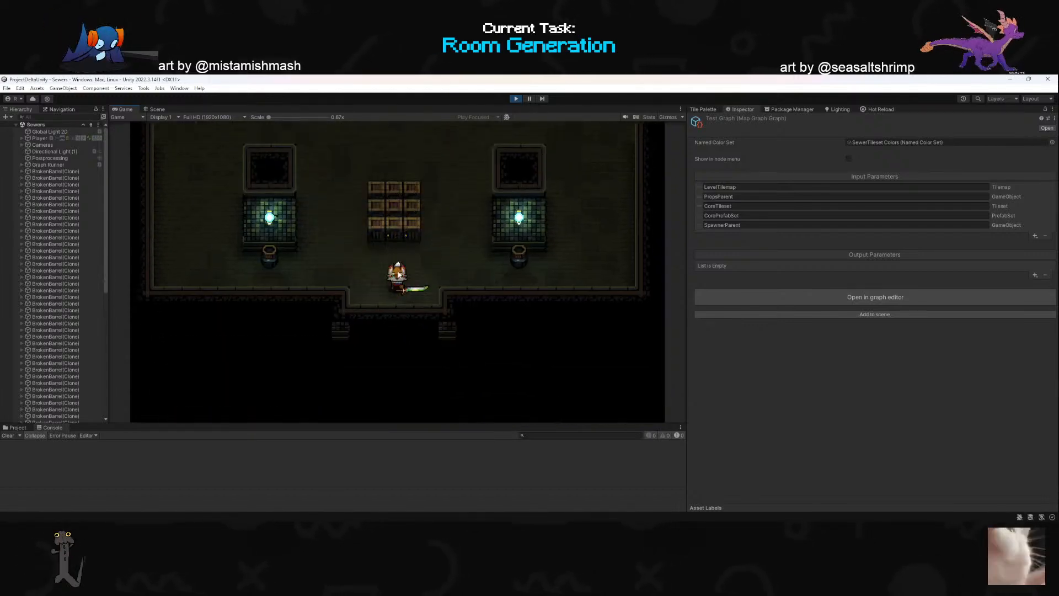
- Destroy the box stack above the southern alcove and swing at the barrel below the eastern lit pillar
click(394, 185)
key(w)
key(d)
click(398, 199)
click(511, 310)
click(507, 272)
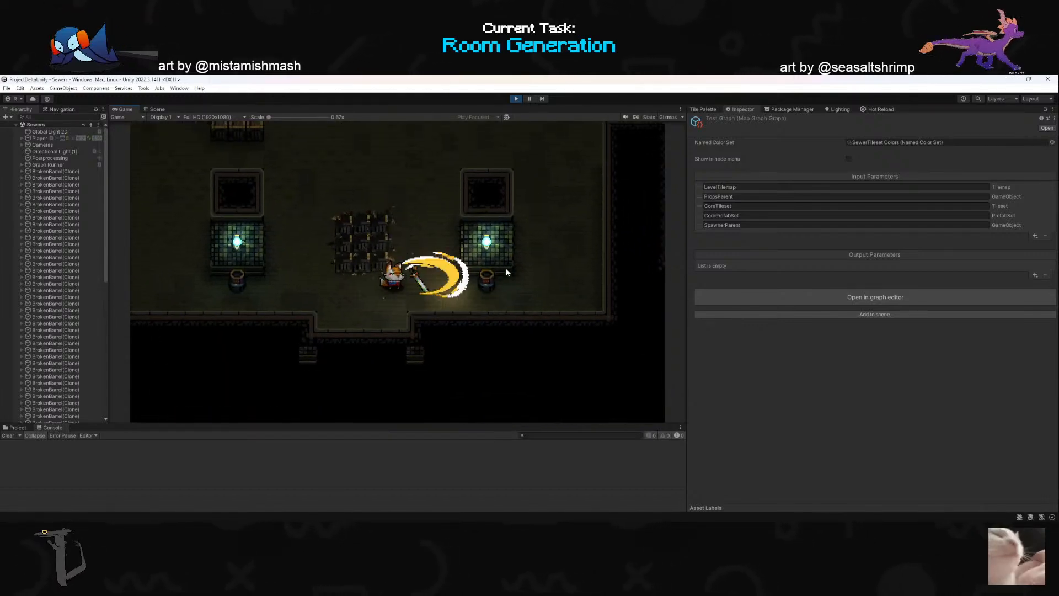
- Dash north to the barrel at the upper eastern pillar and attack toward the east doorway
key(w)
right_click(443, 151)
key(w)
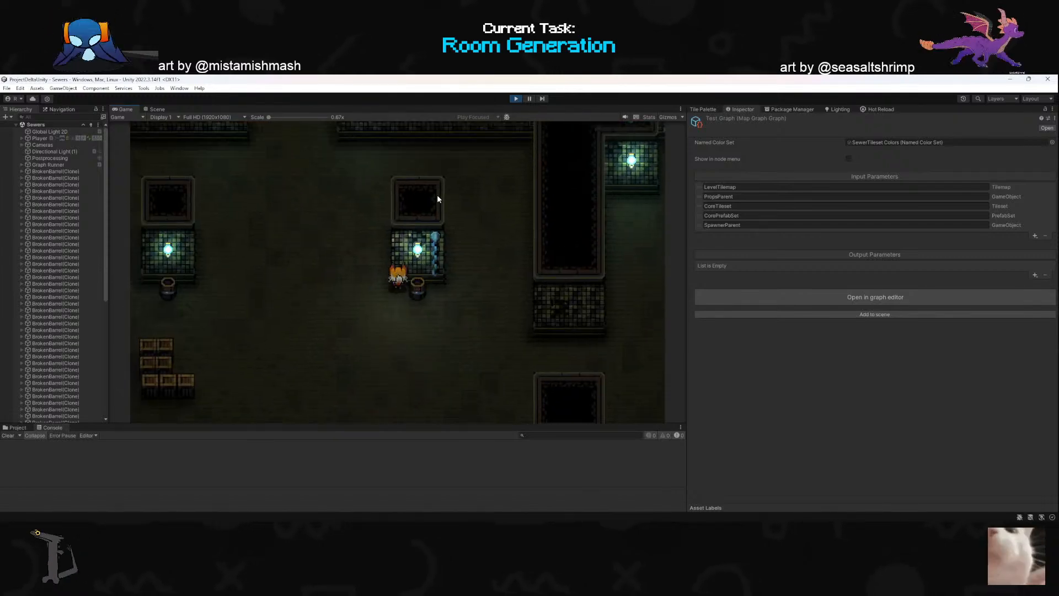
key(a)
click(498, 266)
click(565, 307)
- Go through the northern doorway of the adjoining room and attack the box stack just beyond it
key(d)
key(s)
click(505, 280)
click(512, 243)
key(w)
key(space)
click(389, 205)
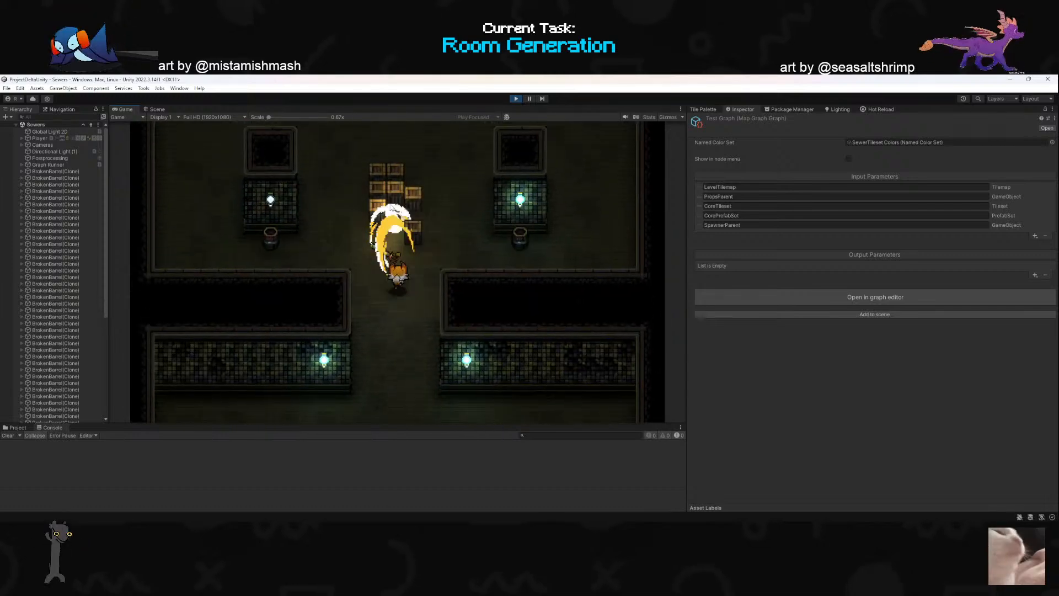
- Move up through the box room and attack the stacks on its east and west sides
key(d)
key(w)
click(430, 193)
key(space)
key(d)
click(355, 327)
key(s)
key(d)
key(space)
click(543, 278)
click(283, 283)
click(282, 283)
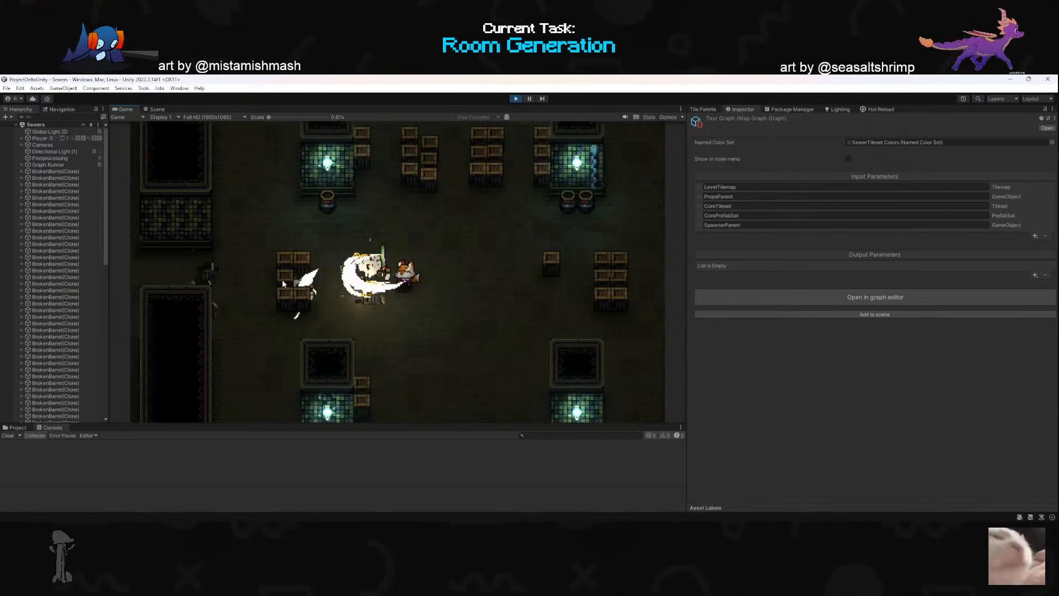
- Destroy the remaining western and eastern box stacks and exit play mode
key(a)
click(283, 280)
key(d)
click(540, 266)
click(520, 270)
key(a)
click(513, 281)
click(504, 290)
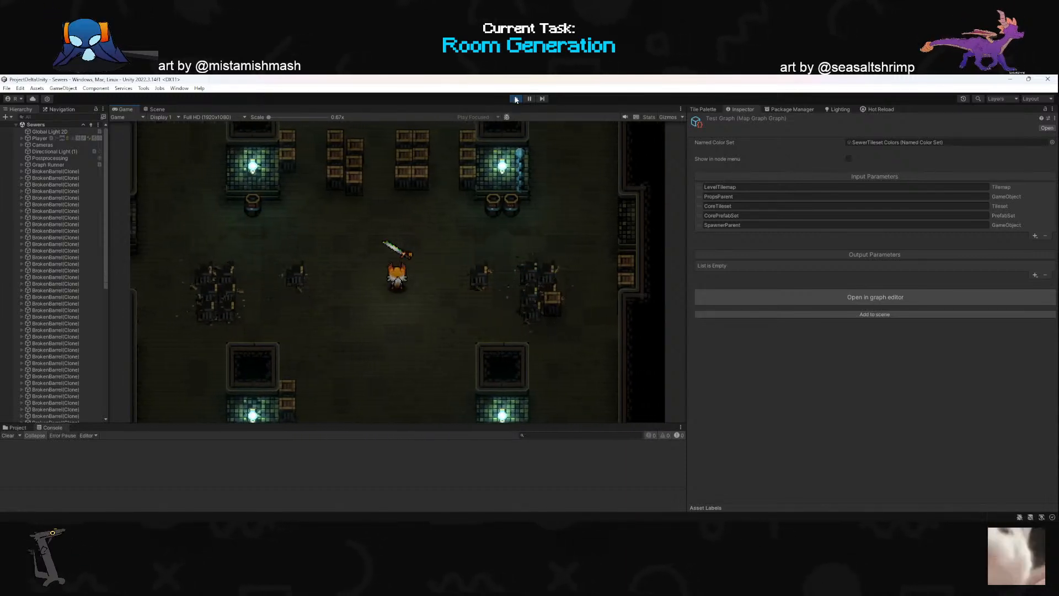
click(516, 100)
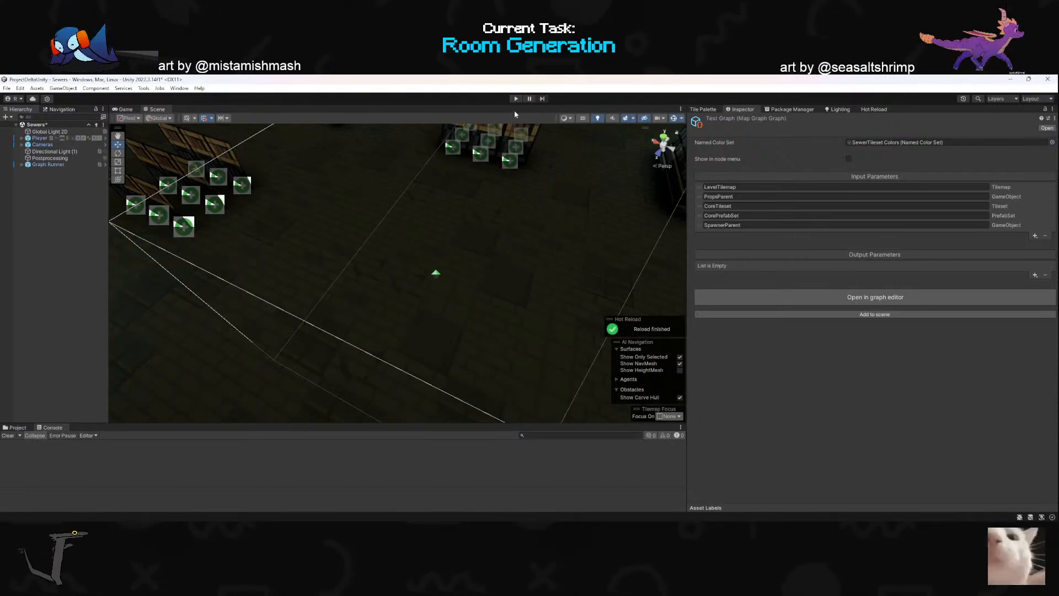
- Restart play mode and, in GitHub Desktop, commit all changed files to main with the summary "feat: Implement room variant types"
click(515, 100)
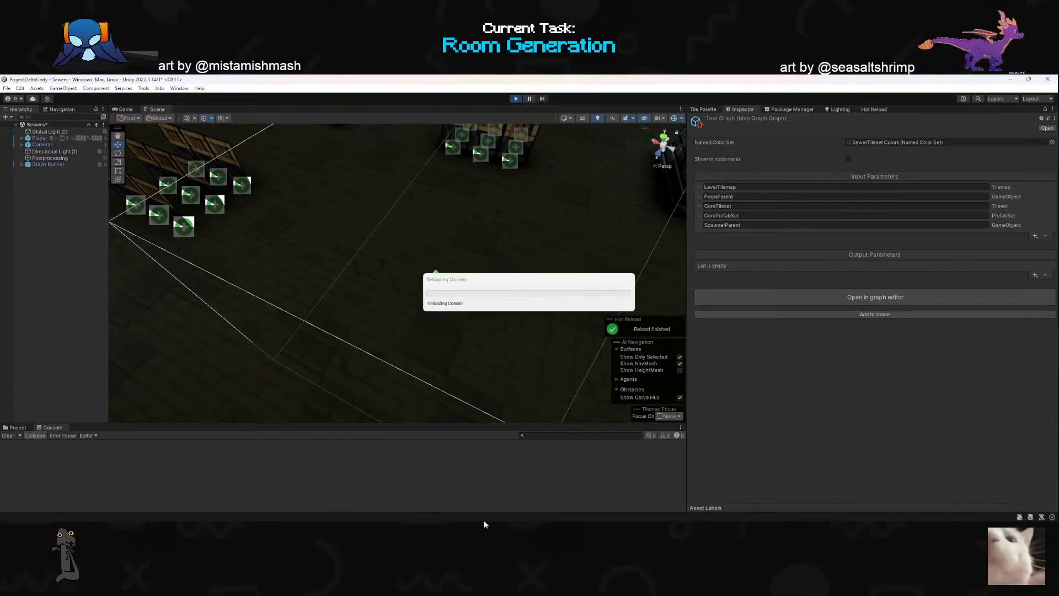
mouse_move(445, 517)
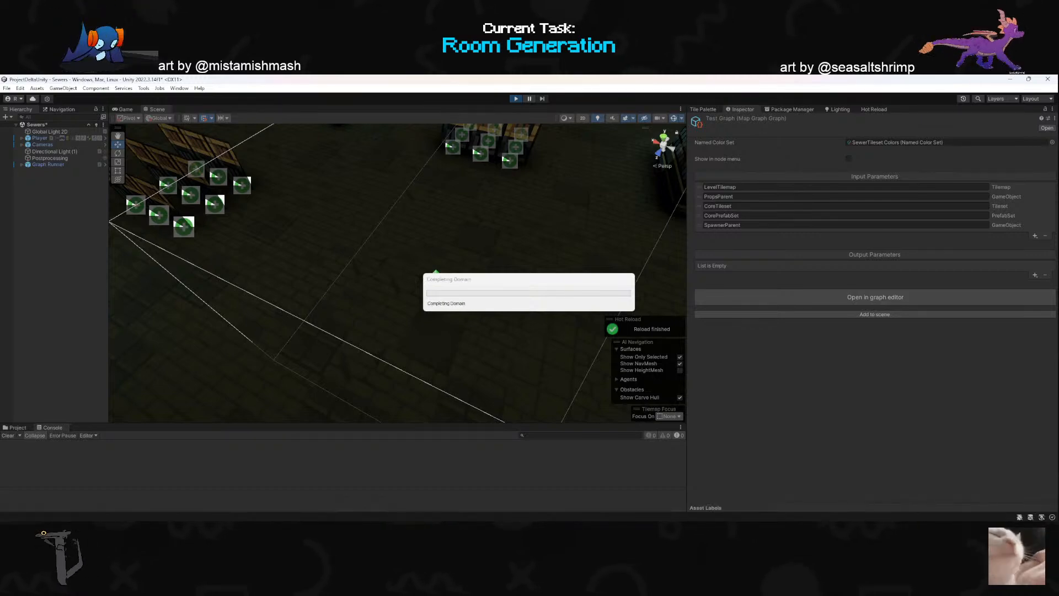
drag(644, 76, 357, 167)
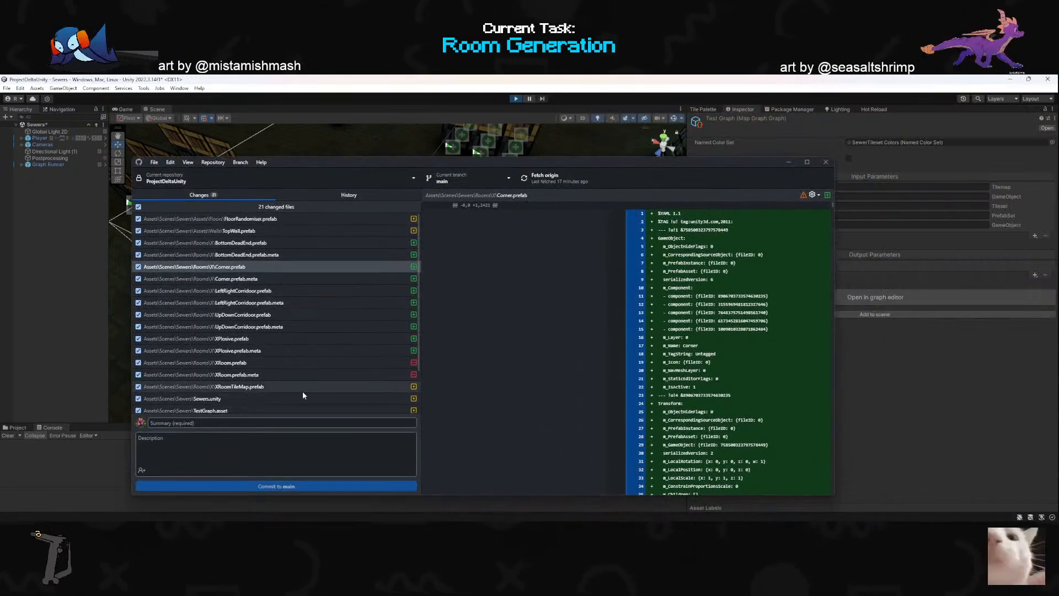
scroll(303, 393, down, 2)
scroll(258, 400, up, 2)
click(236, 422)
text(fe)
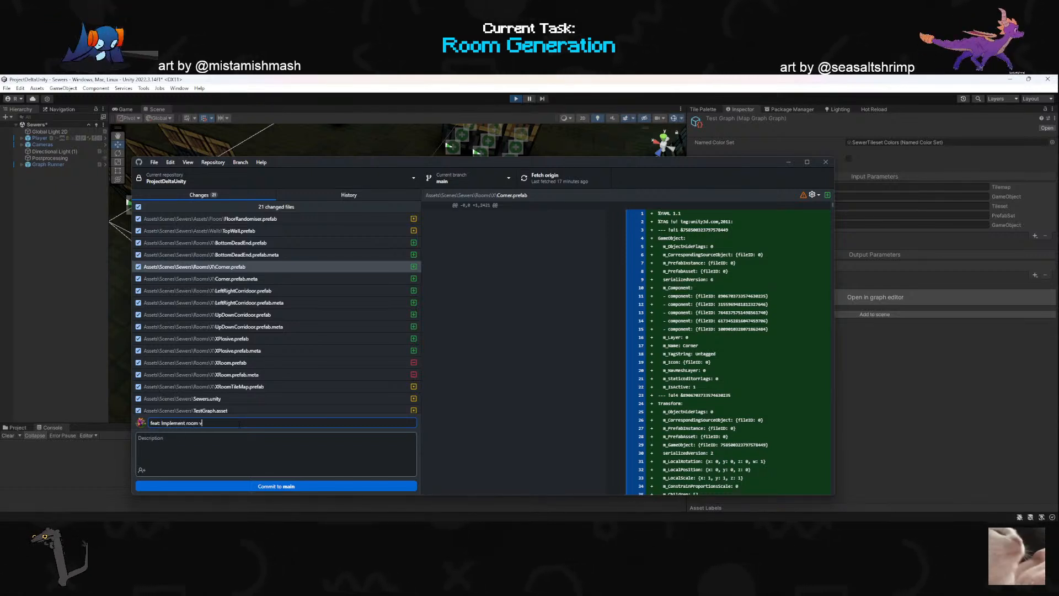
click(279, 487)
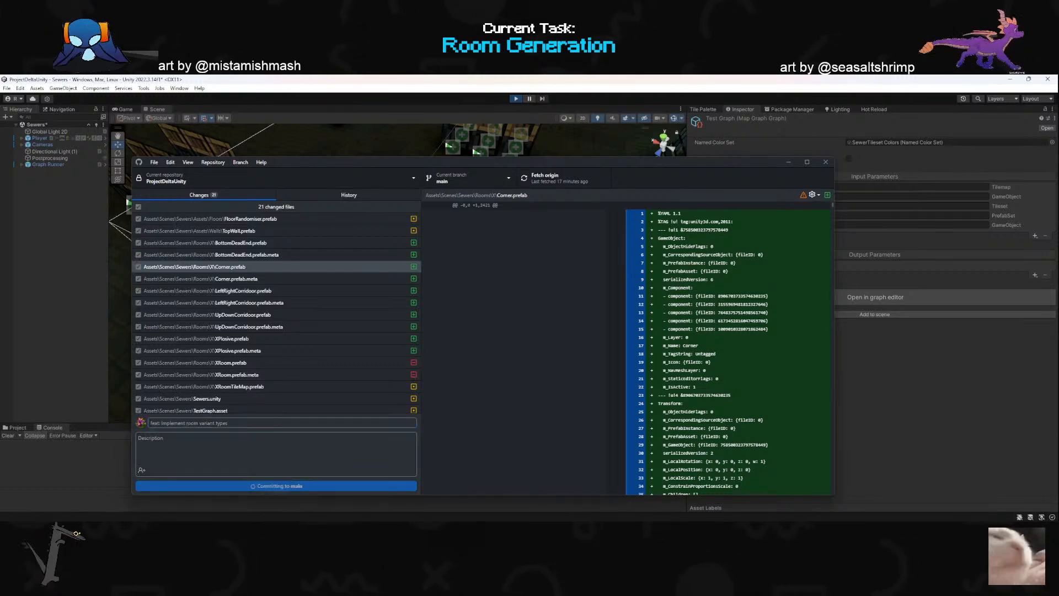
- Push the commit to origin and return to Unity
drag(527, 160, 565, 184)
click(640, 206)
click(829, 185)
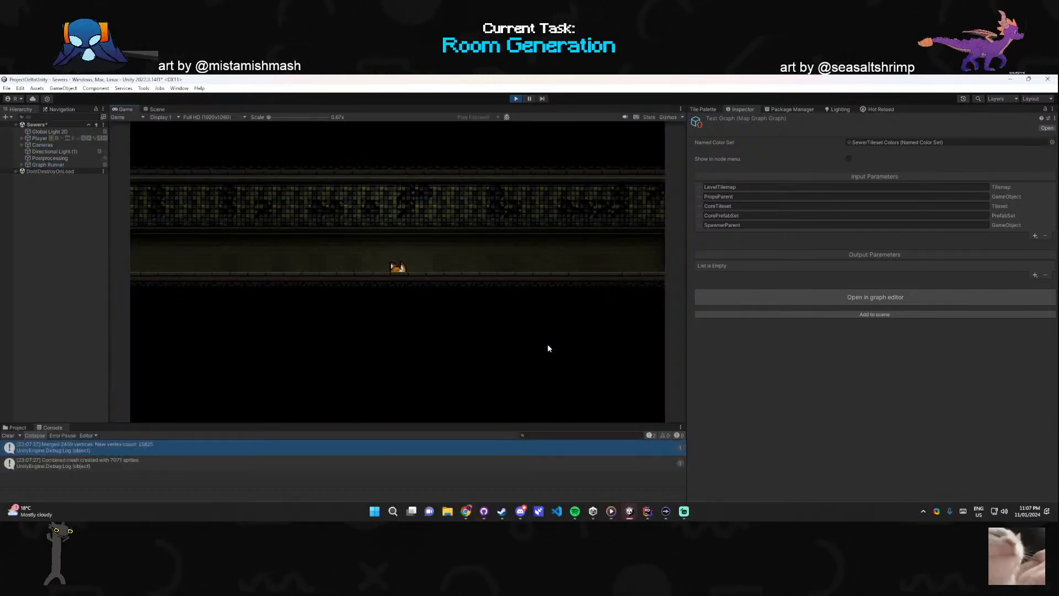
- Walk the player west along the starting corridor of the newly generated map
key(w)
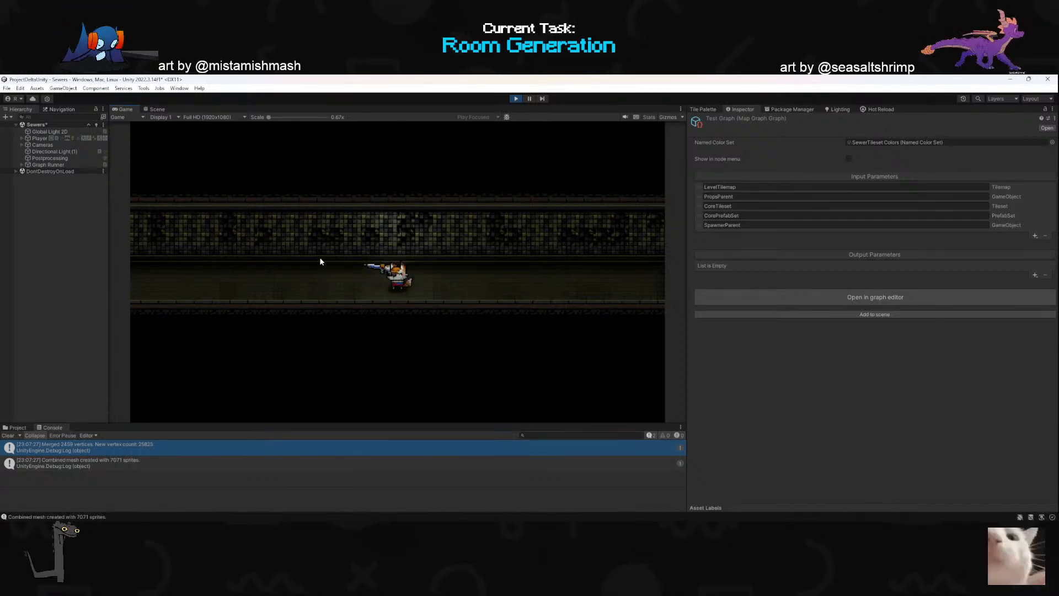
key(a)
key(space)
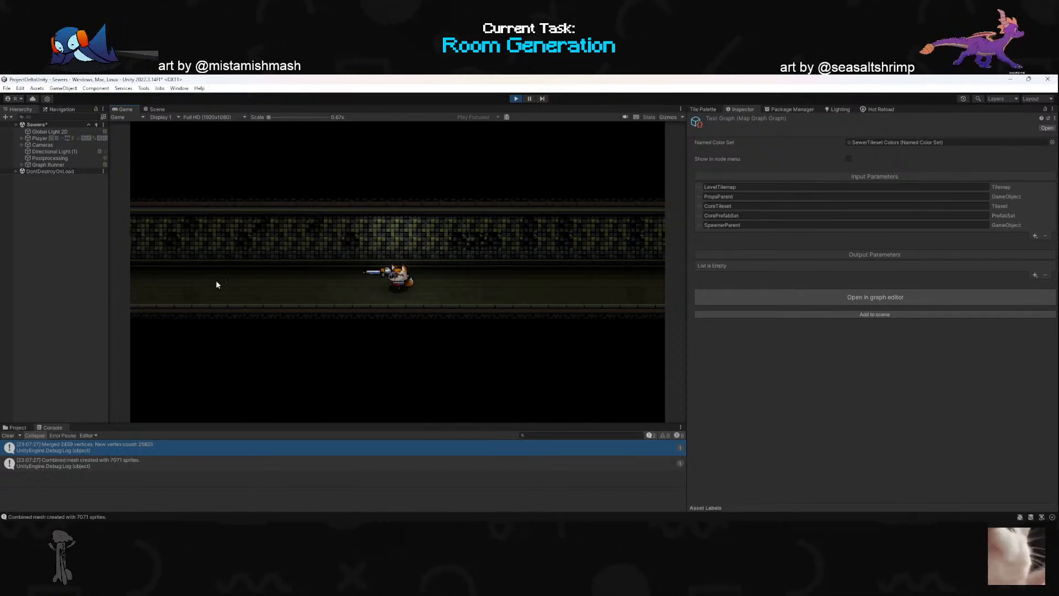
- Examine the generated room layout from above in the Scene view, framed on the Cameras object
click(157, 109)
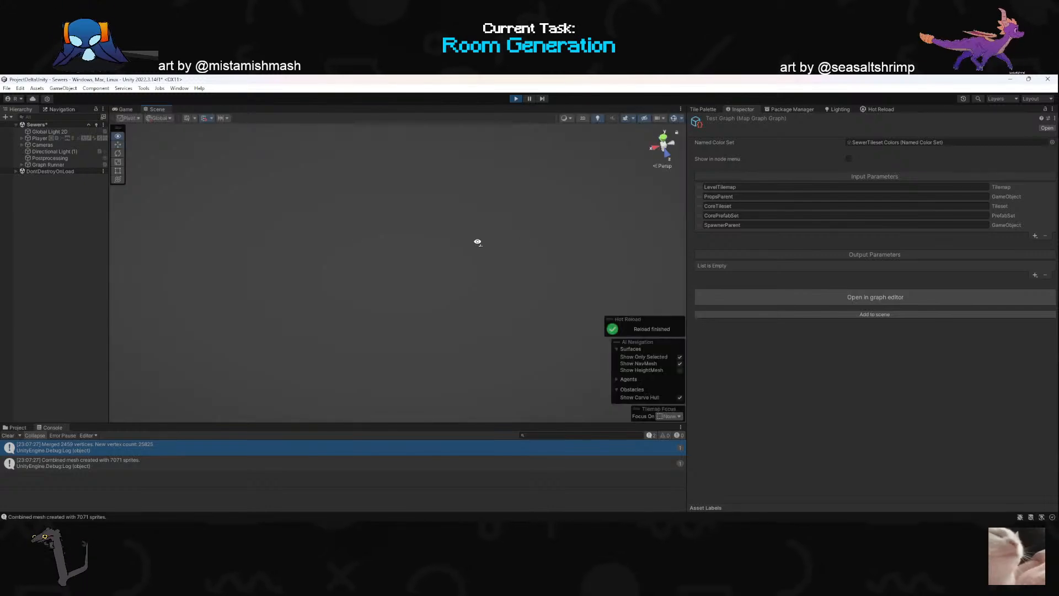
click(29, 144)
key(f)
key(s)
right_drag(703, 280, 629, 271)
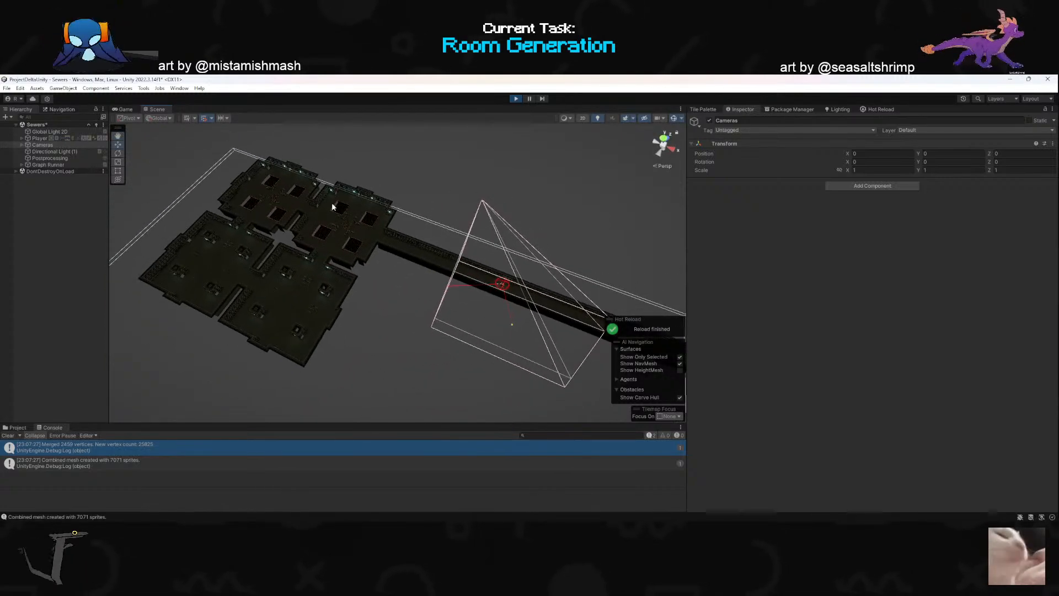
- Return to the Game view and start a ShareX video recording of its area
click(125, 109)
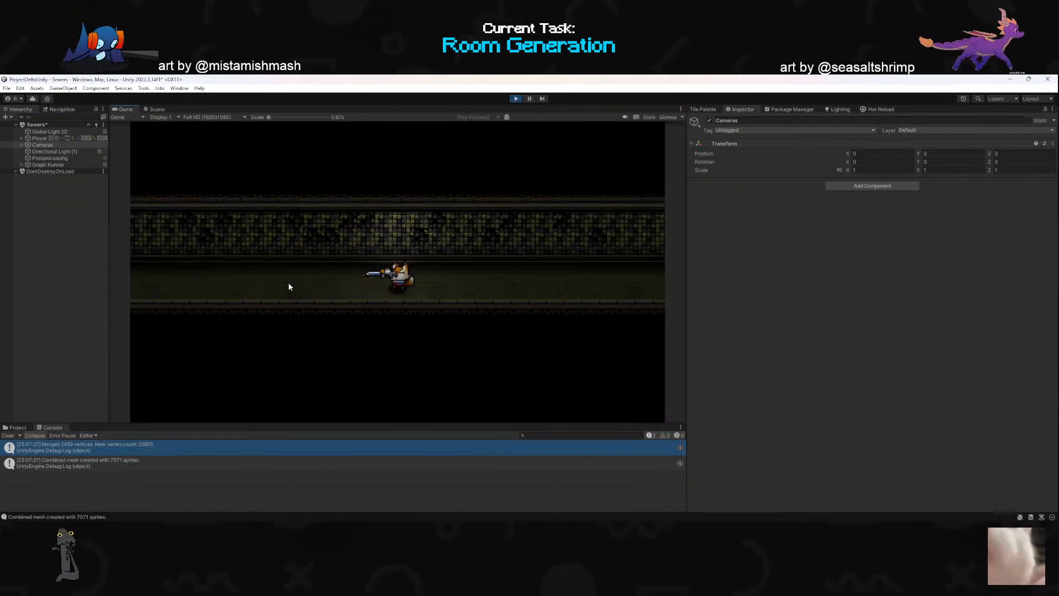
key(a)
key(w)
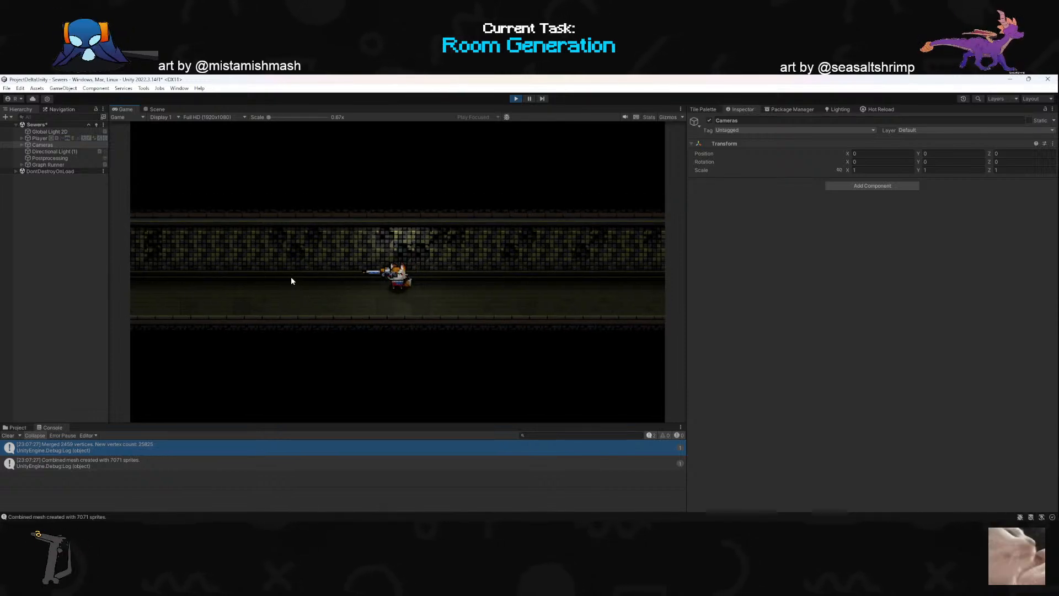
key(ctrl+Print)
click(291, 277)
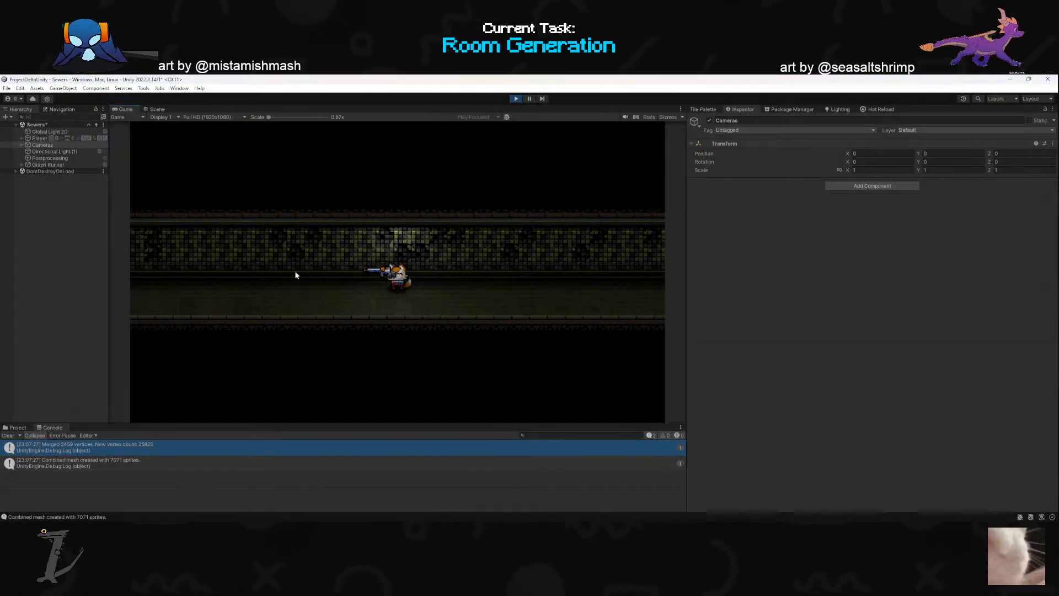
click(367, 288)
- Dash west out of the corridor into the pit room and move up past its northeastern pit
key(a)
click(252, 294)
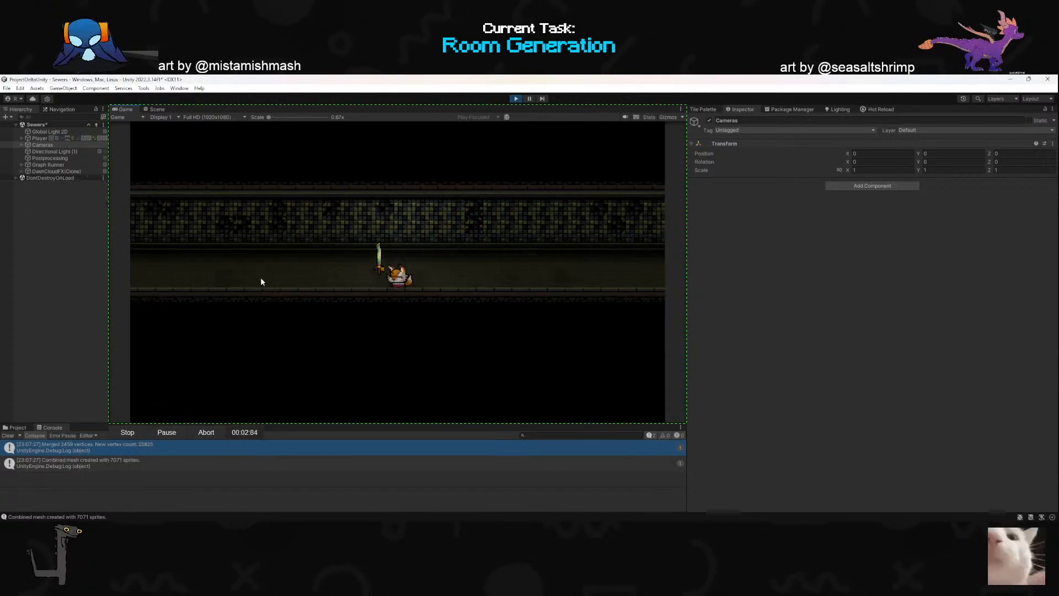
key(space)
key(a)
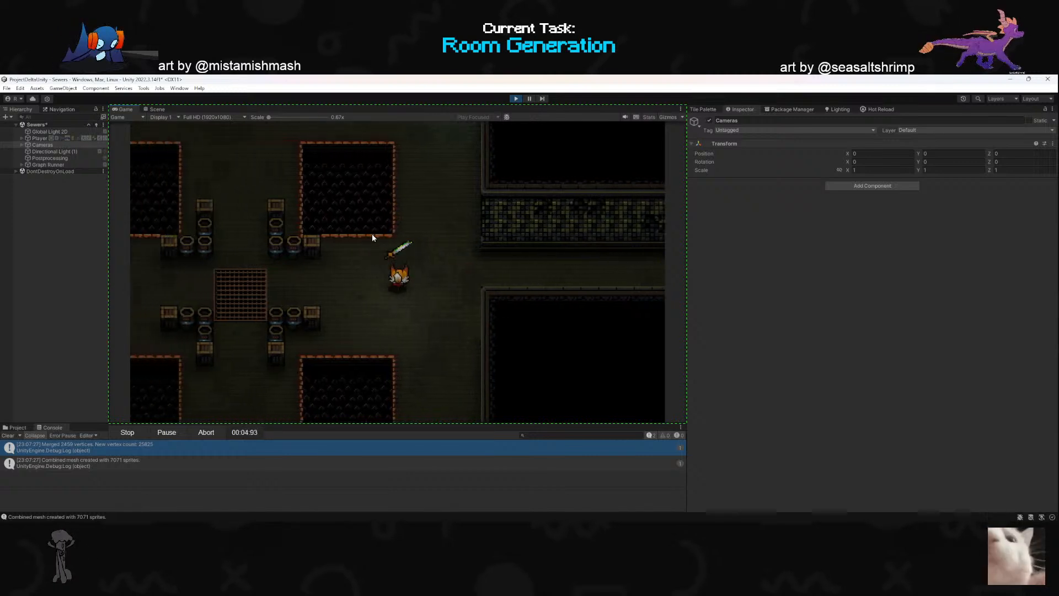
key(w)
click(316, 252)
key(d)
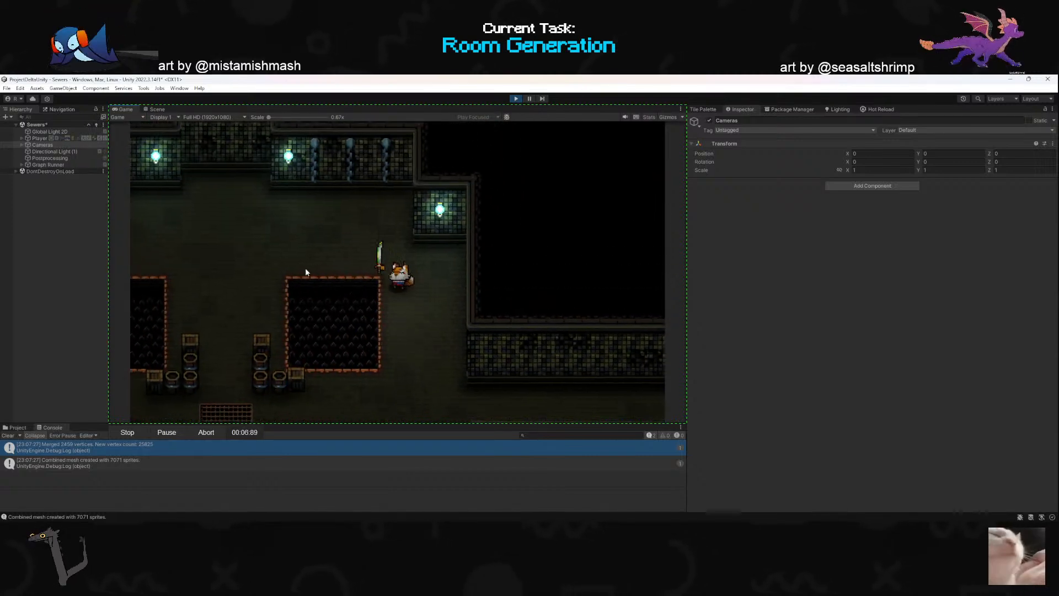
- Break the lamps on the north wall and blow up the barrels northeast of the grate
key(a)
key(s)
click(381, 221)
key(a)
click(357, 237)
key(d)
key(a)
key(s)
click(480, 388)
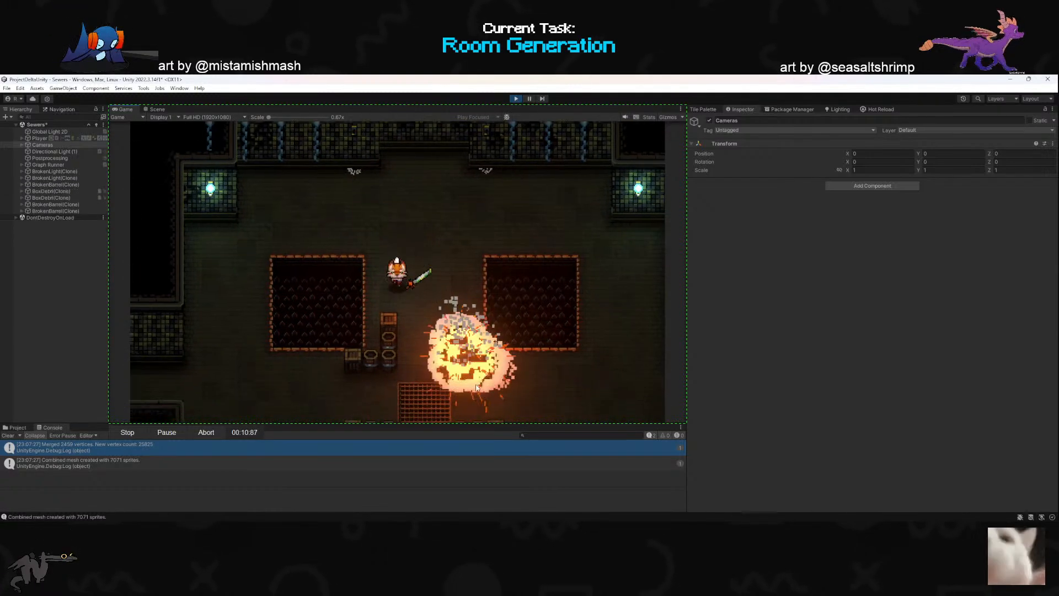
- Dash south into the box room and on west into the adjoining one, attacking the upper central stack on the way
key(d)
key(space)
key(s)
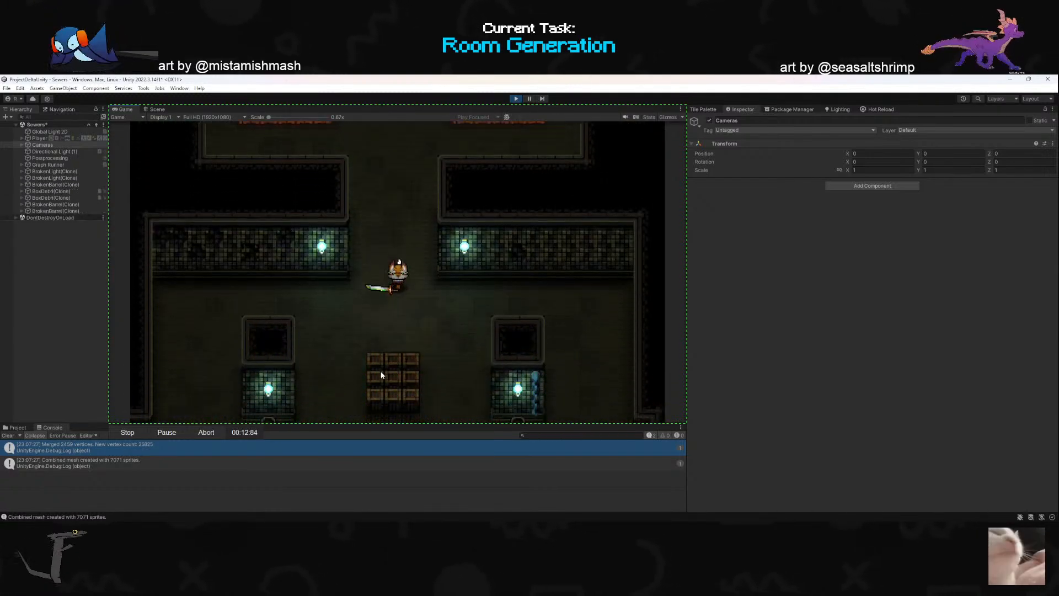
click(364, 377)
key(a)
click(259, 241)
key(a)
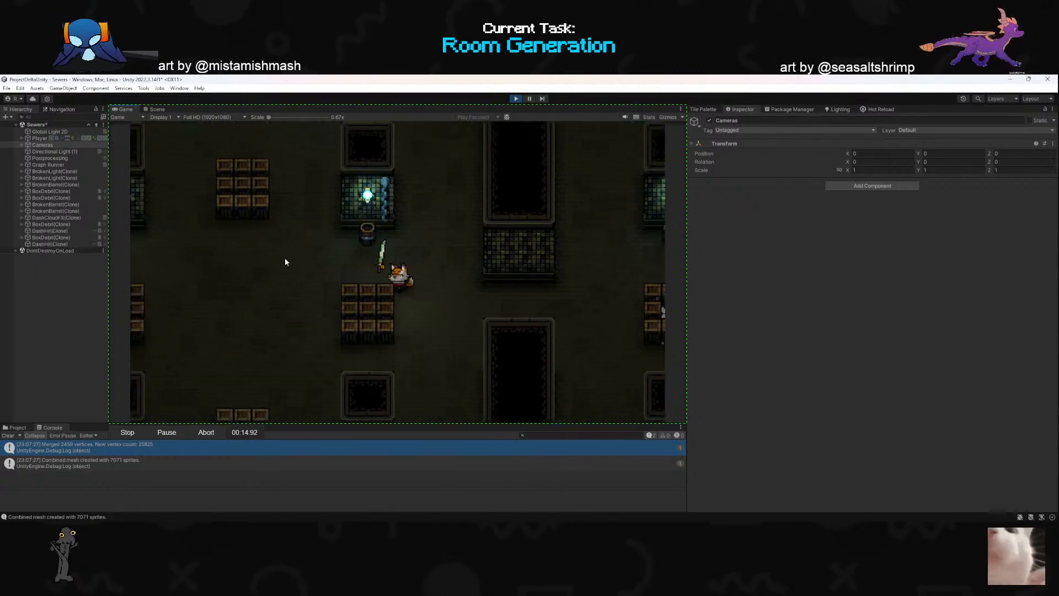
- Dash north into the western grate room and attack the crates and barrels around the grate
click(353, 204)
right_click(425, 172)
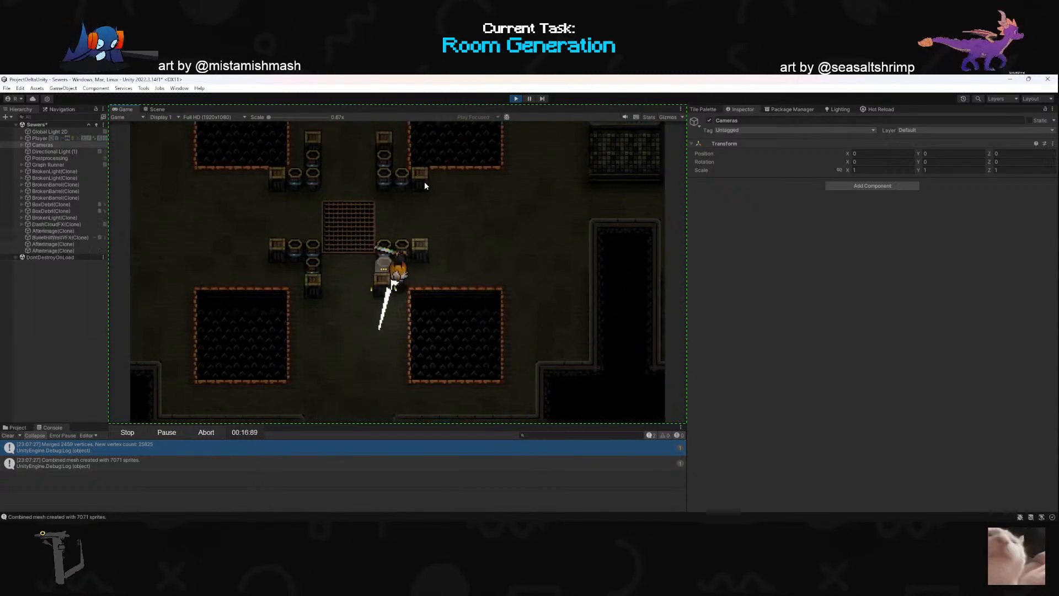
key(d)
click(297, 248)
key(w)
right_click(236, 191)
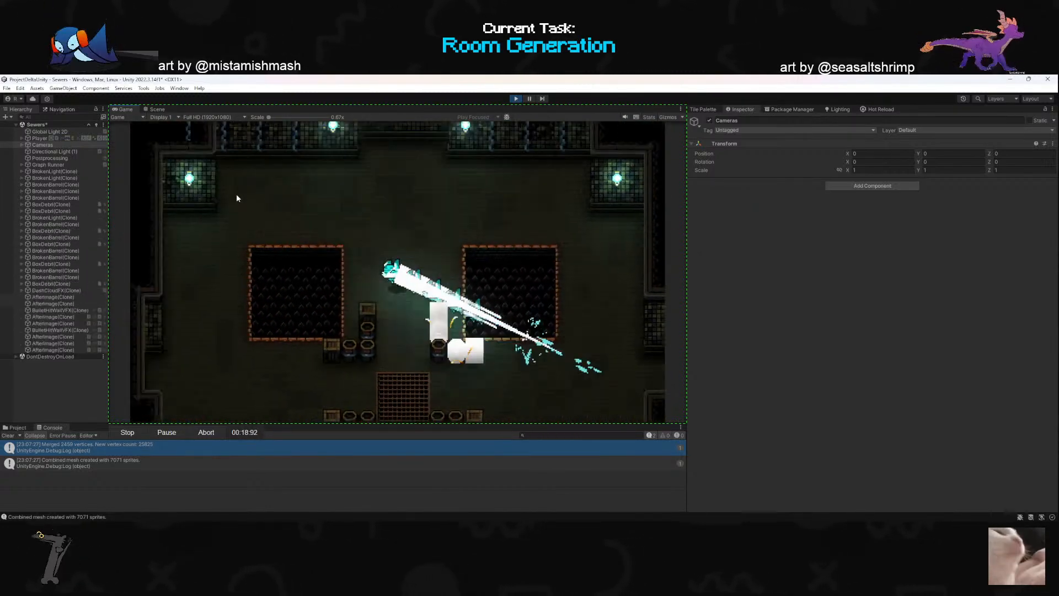
- Dash east into the neighbouring pit room and across its two northern pits
key(w)
right_click(538, 378)
key(d)
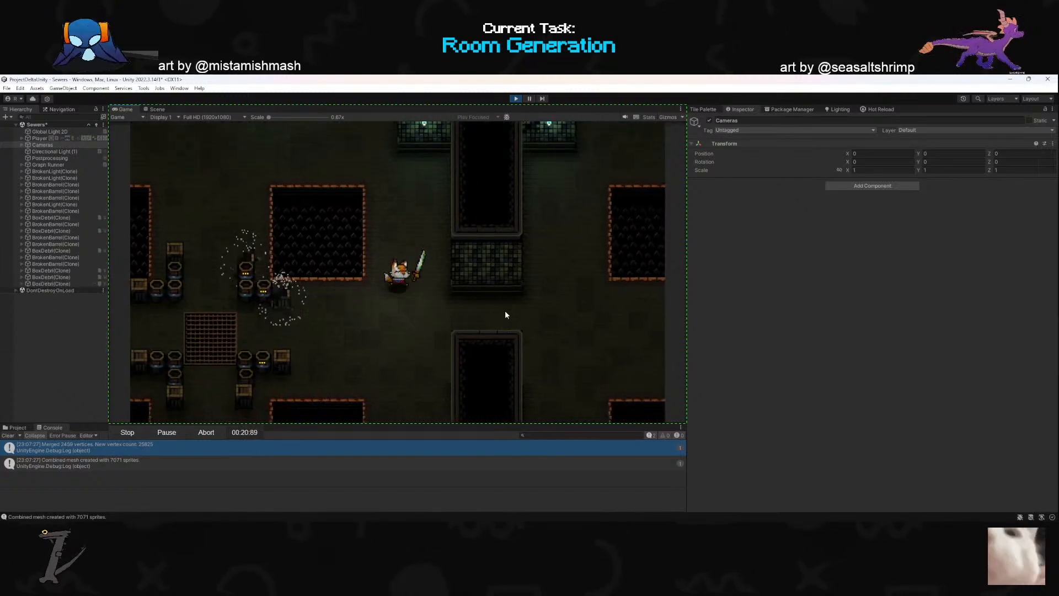
right_click(601, 278)
key(a)
key(w)
click(506, 288)
right_click(517, 266)
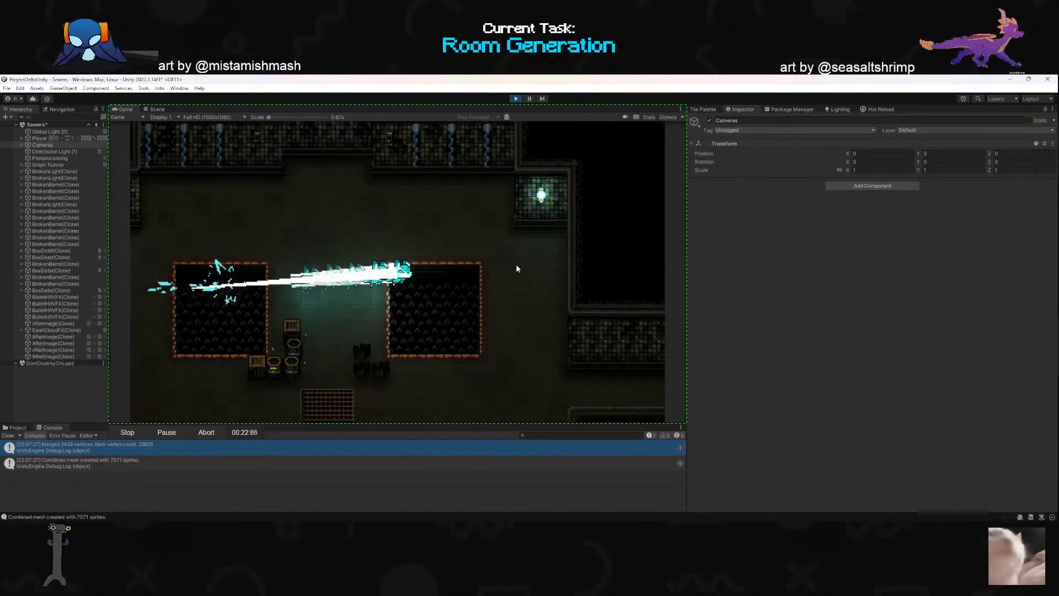
- Head down between the pits into the southern box room and attack its upper central stack
right_click(372, 307)
key(a)
key(s)
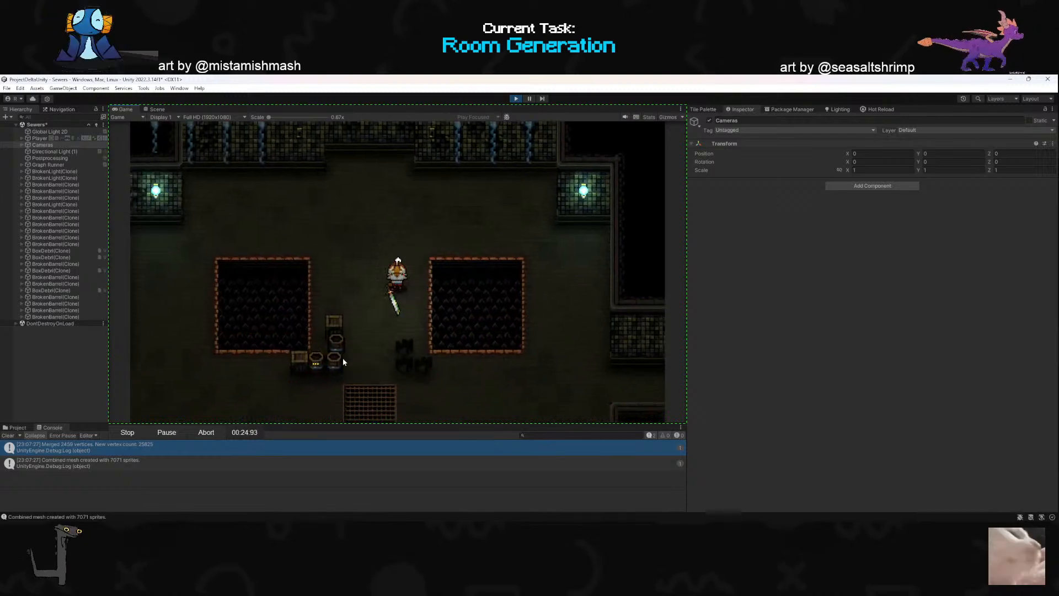
click(380, 301)
click(397, 330)
right_click(399, 351)
key(s)
key(d)
click(386, 345)
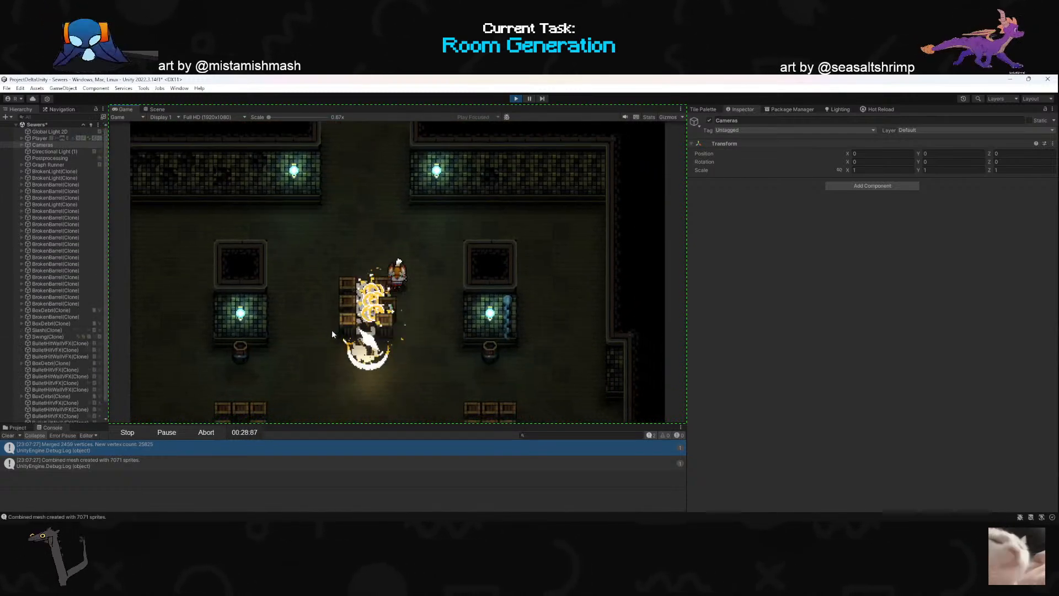
- Move down past the upper stack and attack the box stack on the room's east side
click(335, 265)
key(a)
click(513, 284)
click(522, 262)
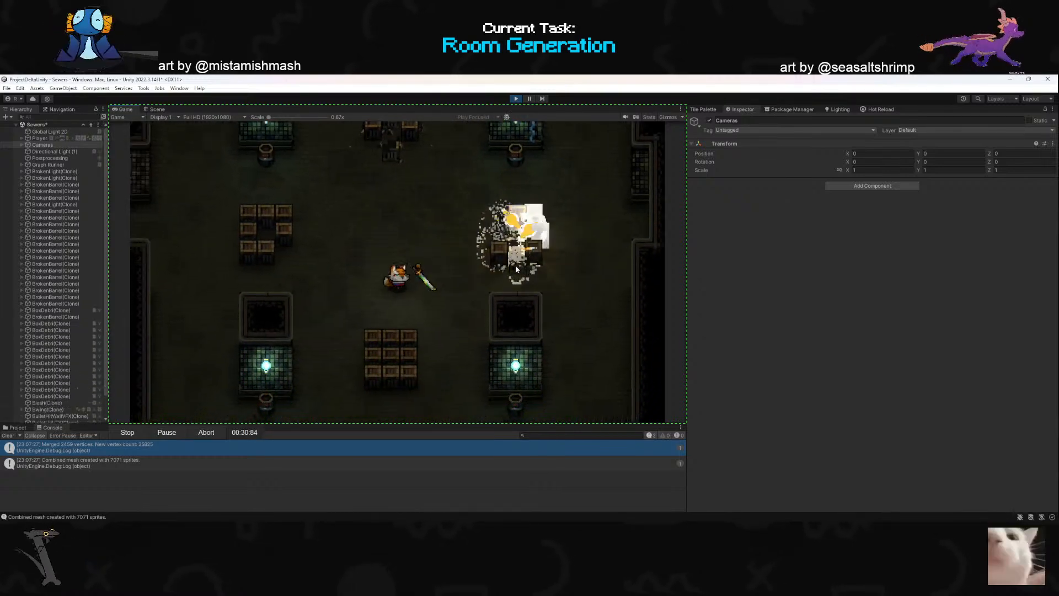
- Move to the south end of the box room and destroy the stack above the southern alcove
click(433, 351)
key(s)
click(479, 351)
click(506, 307)
key(d)
key(s)
click(506, 232)
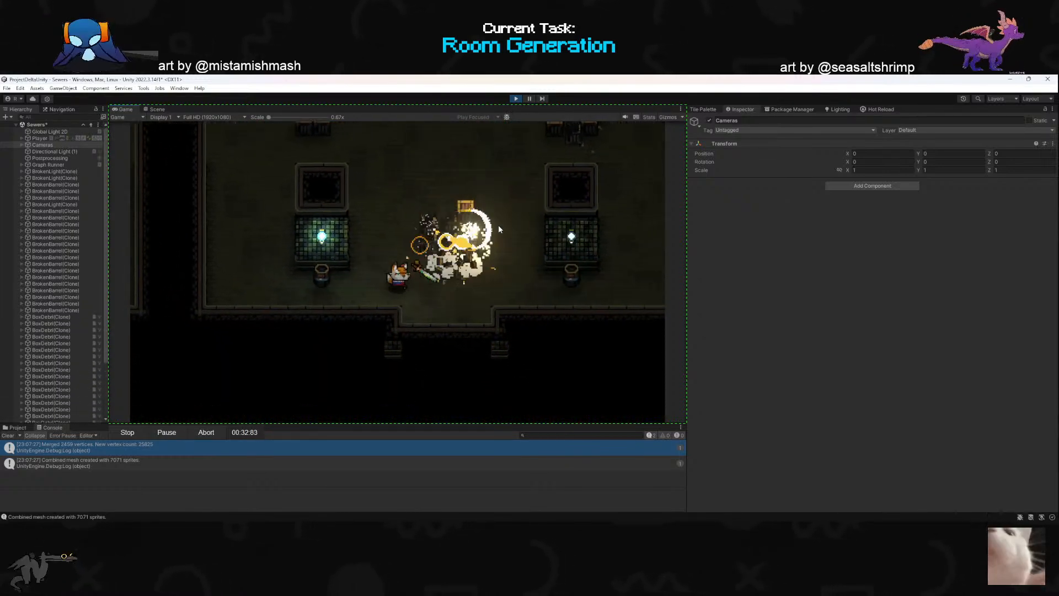
click(505, 224)
- Dash back to the middle of the box room and destroy the western box stack
right_click(382, 247)
key(s)
click(482, 273)
click(486, 275)
key(s)
key(d)
click(337, 349)
click(299, 345)
click(286, 310)
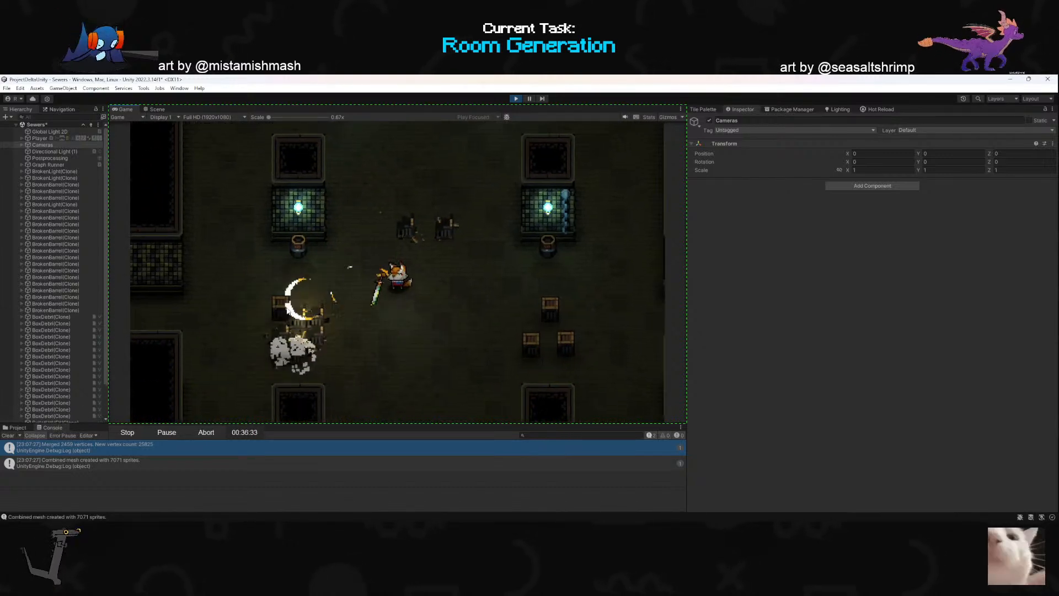
- Stop the ShareX recording and exit play mode
click(137, 432)
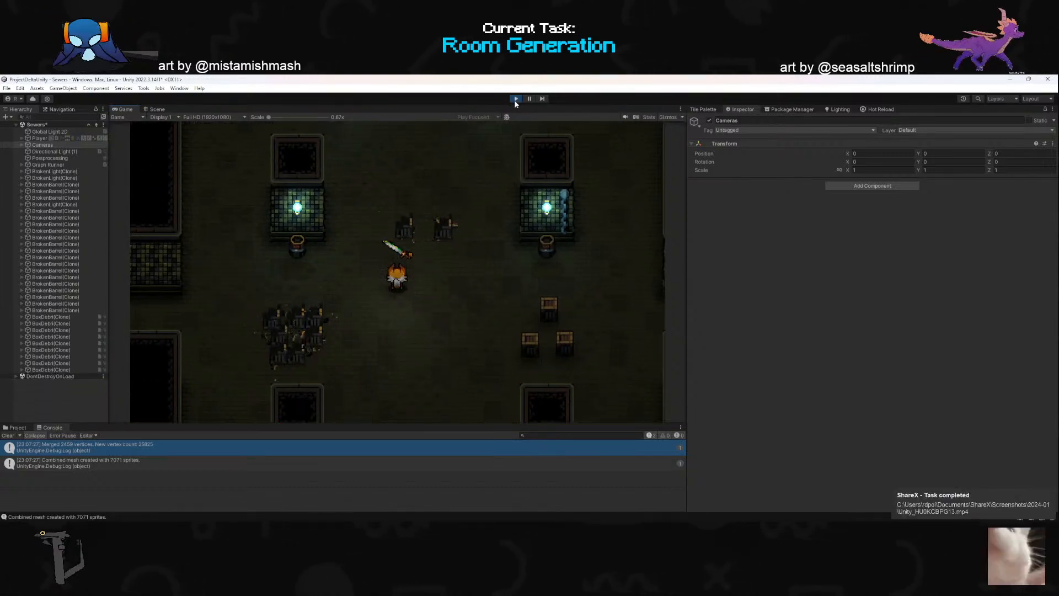
click(515, 101)
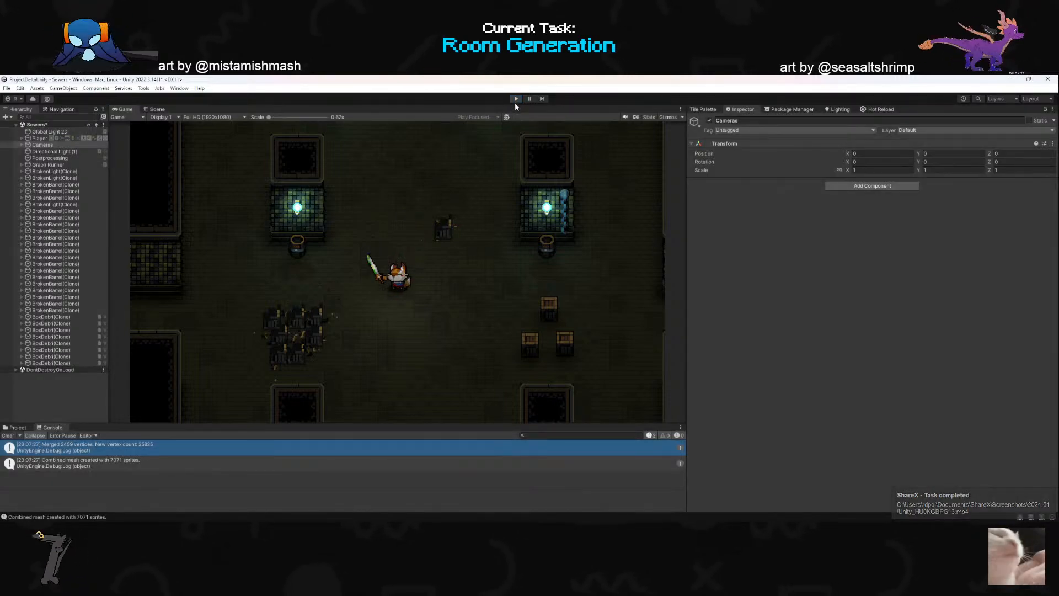